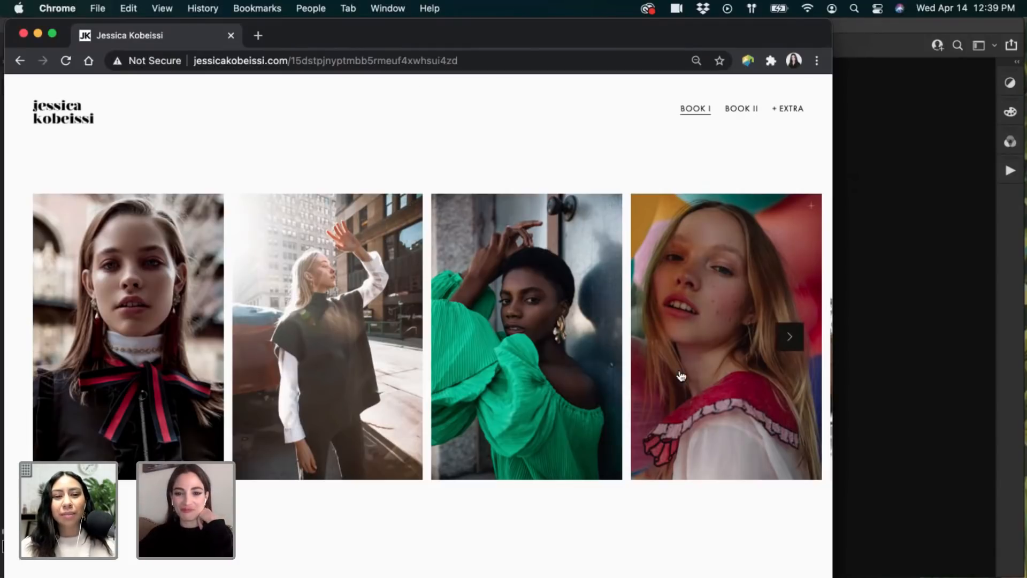
Browse forward through the Book I portfolio gallery as far as the low-angle portrait in the red jacket against a blue sky
{"action": "left_click", "coordinate": [790, 337]}
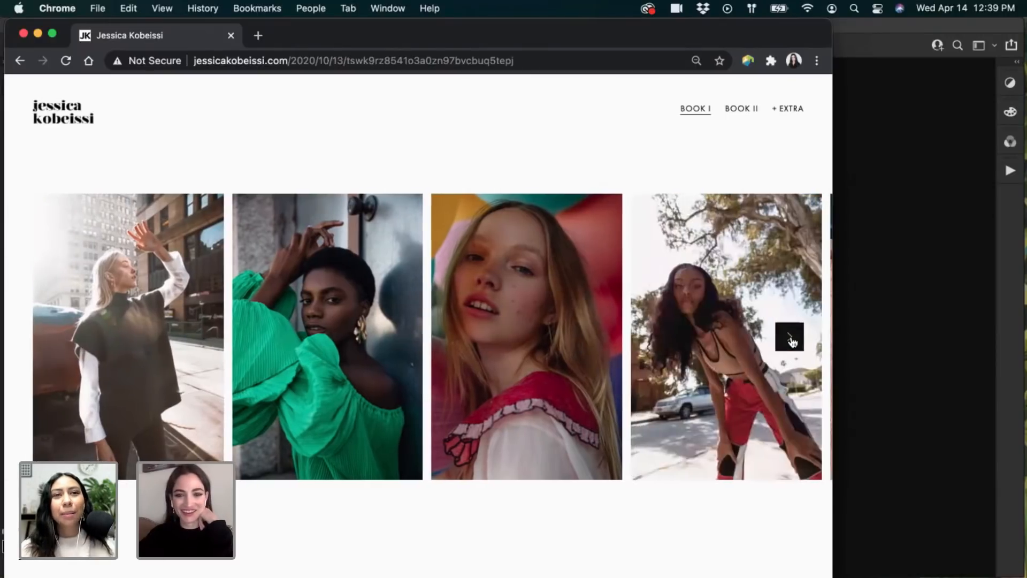
{"action": "left_click", "coordinate": [790, 338]}
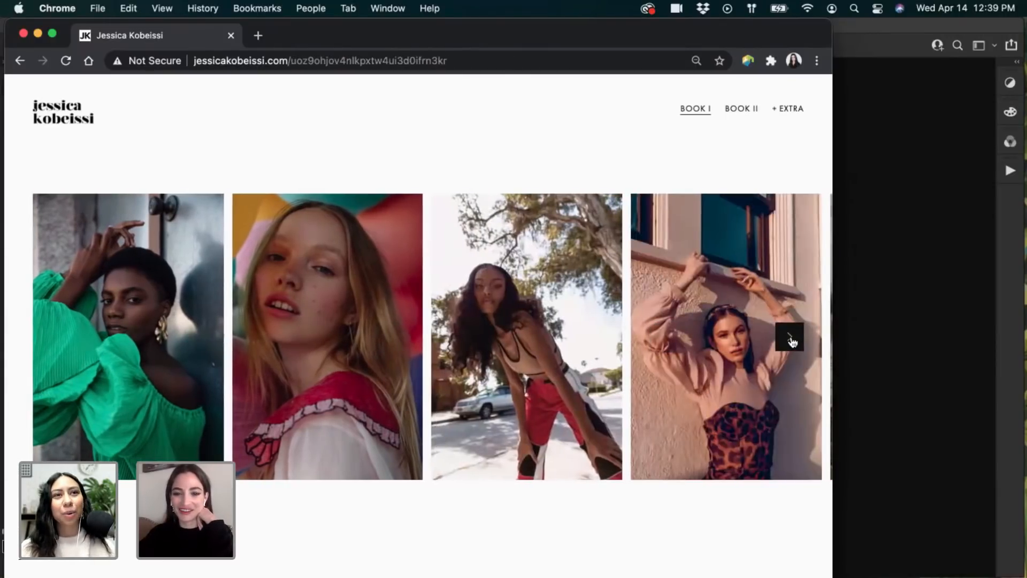
{"action": "left_click", "coordinate": [791, 338]}
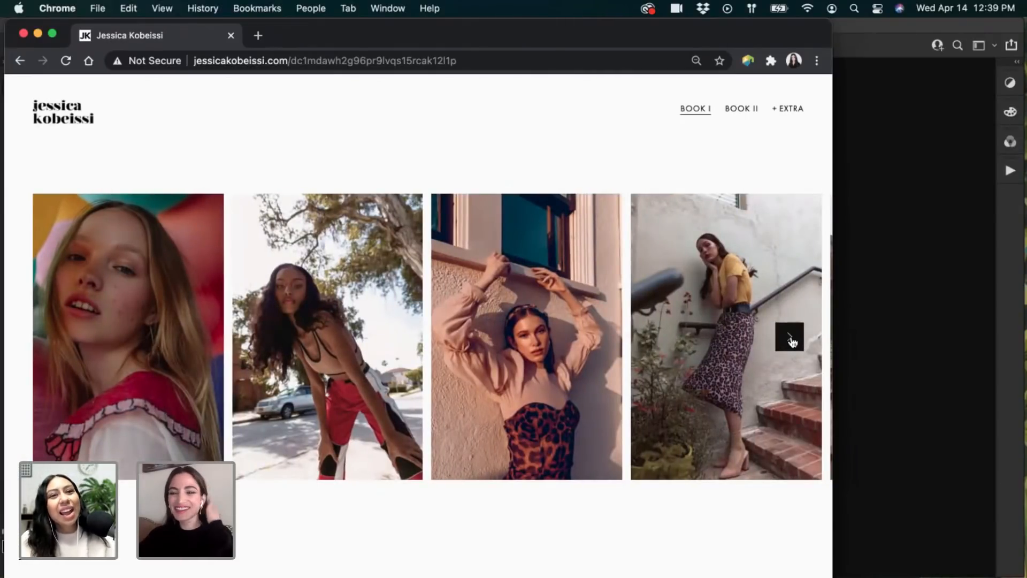
{"action": "left_click", "coordinate": [790, 338]}
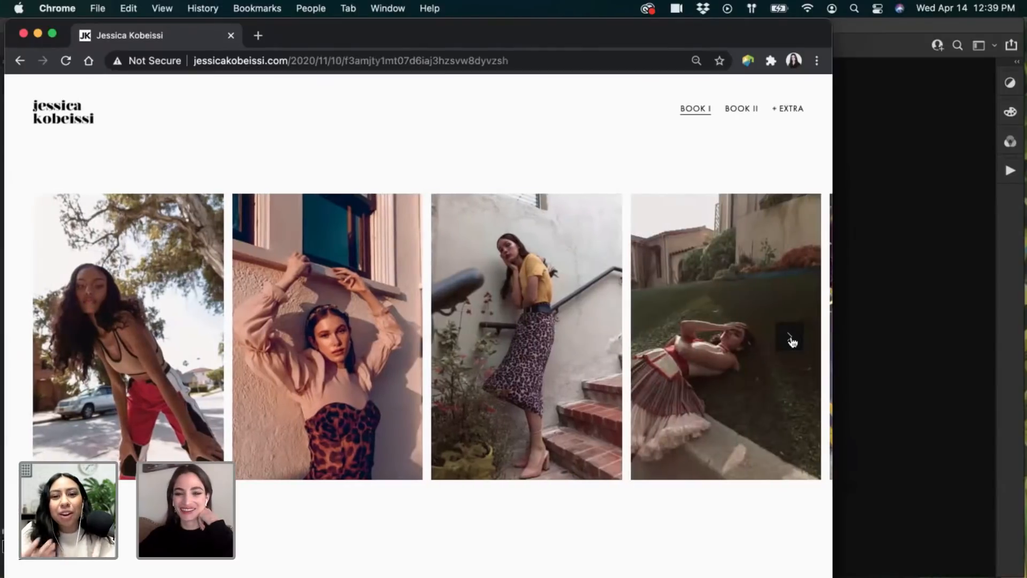
{"action": "left_click", "coordinate": [790, 338]}
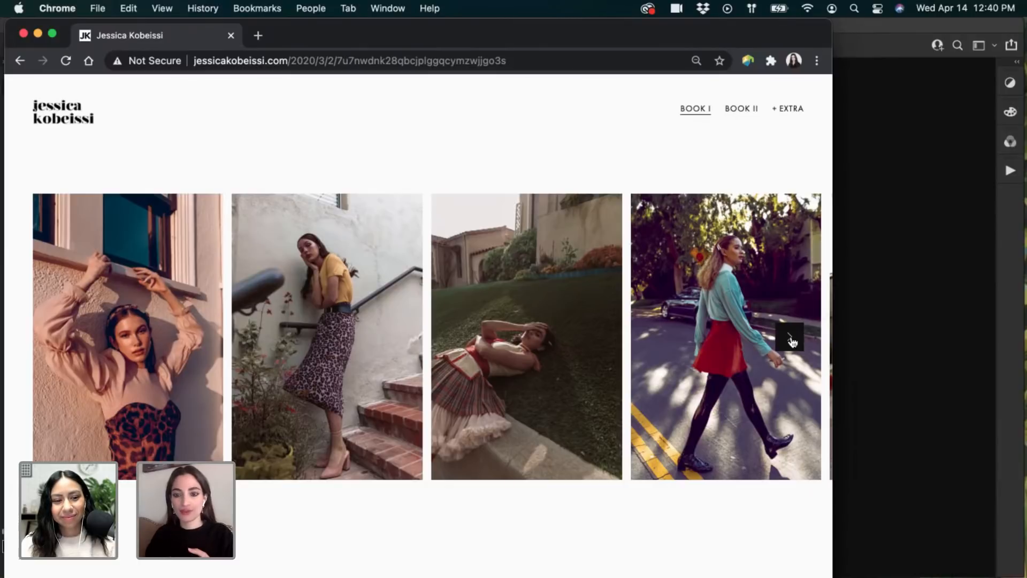
{"action": "left_click", "coordinate": [790, 337]}
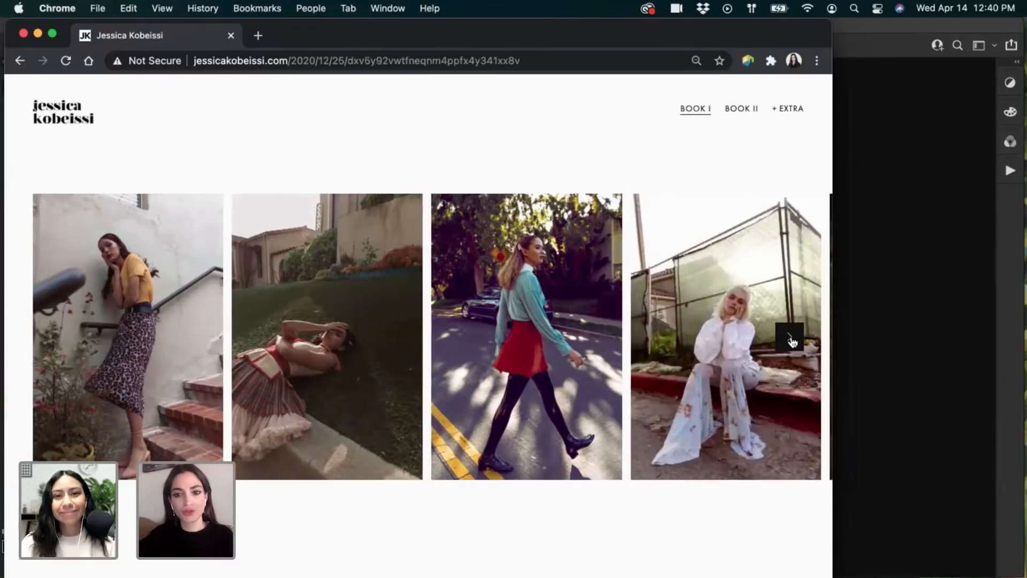
{"action": "left_click", "coordinate": [790, 337]}
{"action": "left_click", "coordinate": [790, 337]}
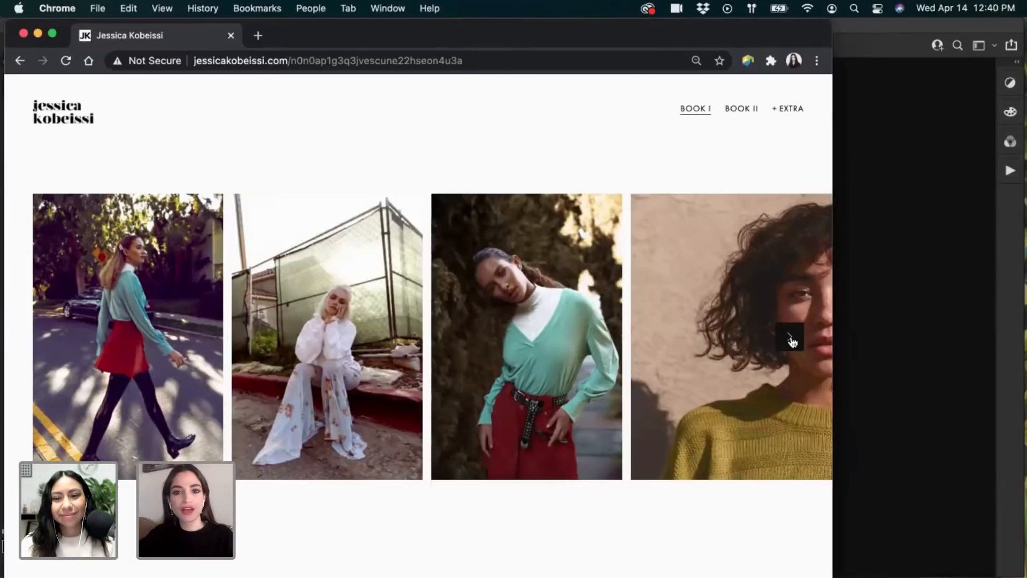
{"action": "left_click", "coordinate": [790, 337]}
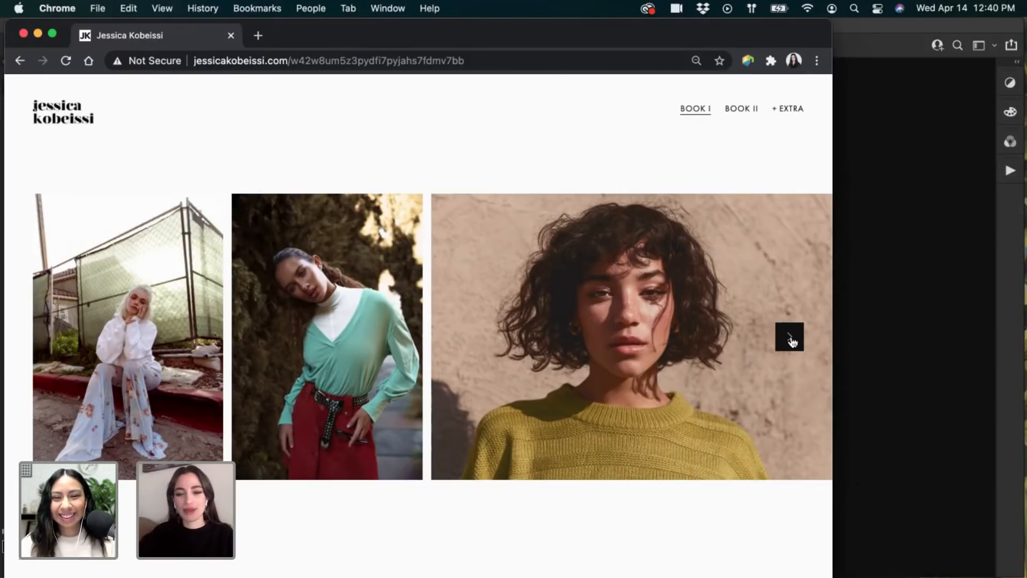
{"action": "left_click", "coordinate": [790, 339]}
{"action": "left_click", "coordinate": [791, 338]}
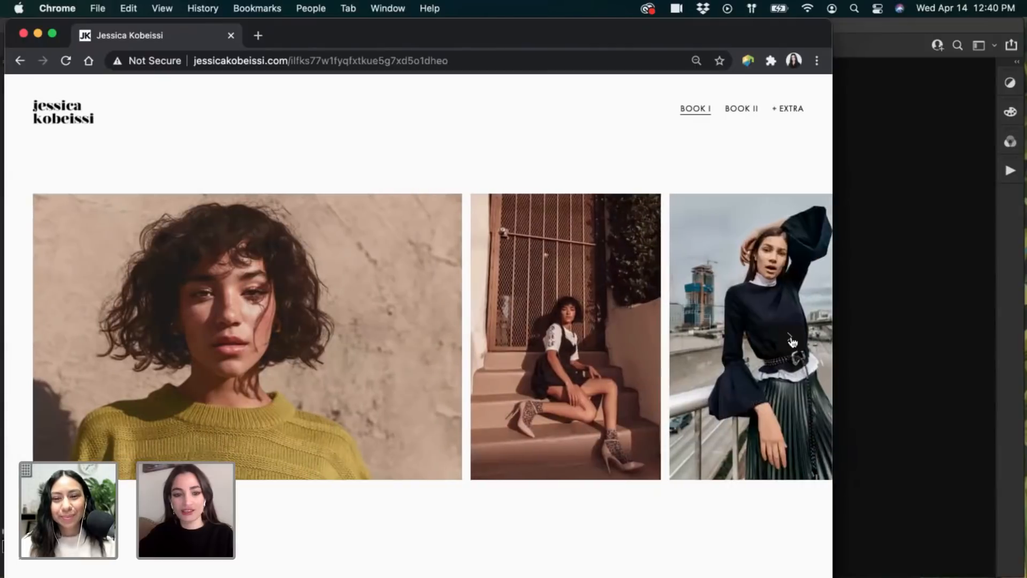
{"action": "left_click", "coordinate": [792, 340]}
{"action": "left_click", "coordinate": [792, 341]}
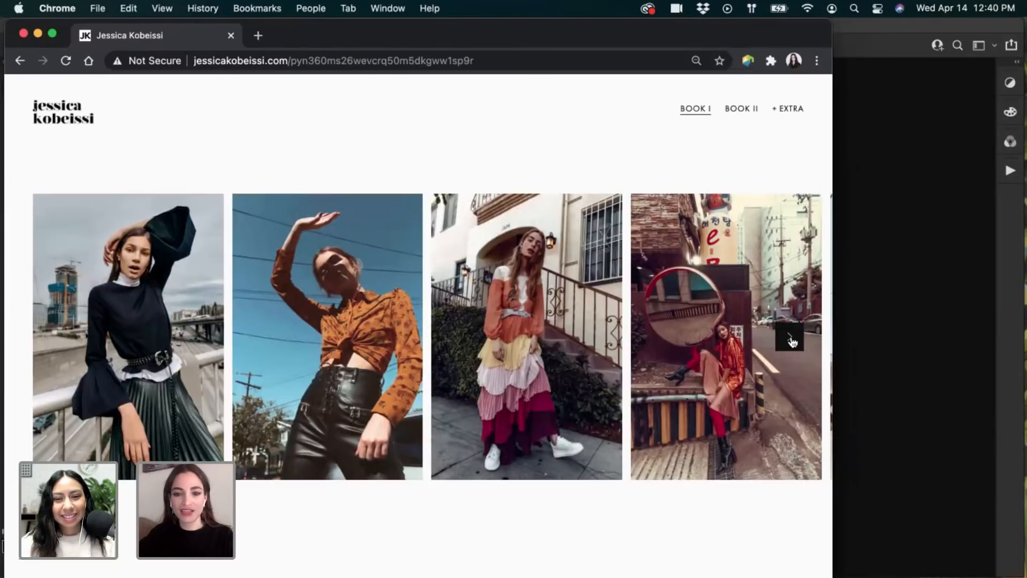
{"action": "left_click", "coordinate": [791, 338]}
{"action": "left_click", "coordinate": [790, 338]}
{"action": "left_click", "coordinate": [791, 338]}
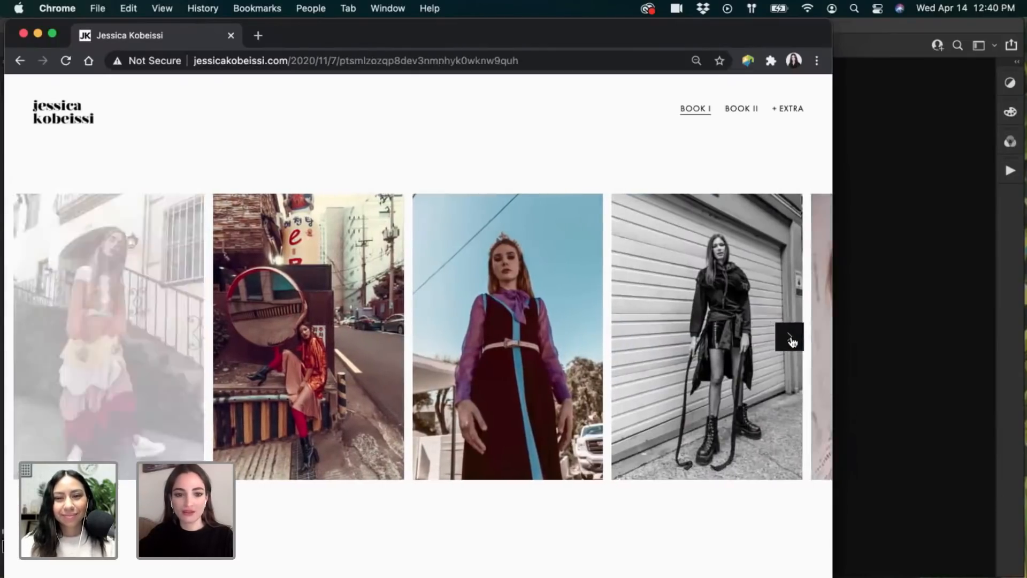
{"action": "left_click", "coordinate": [790, 338]}
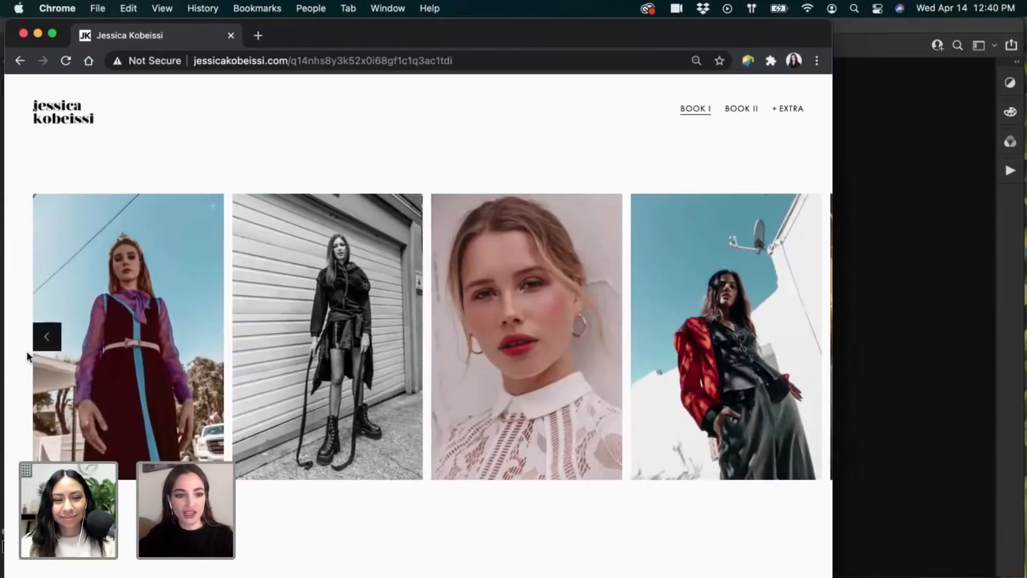
Return to the Book I photo of the model in the orange floral shirt and examine it enlarged
{"action": "left_click", "coordinate": [47, 338]}
{"action": "left_click", "coordinate": [47, 338]}
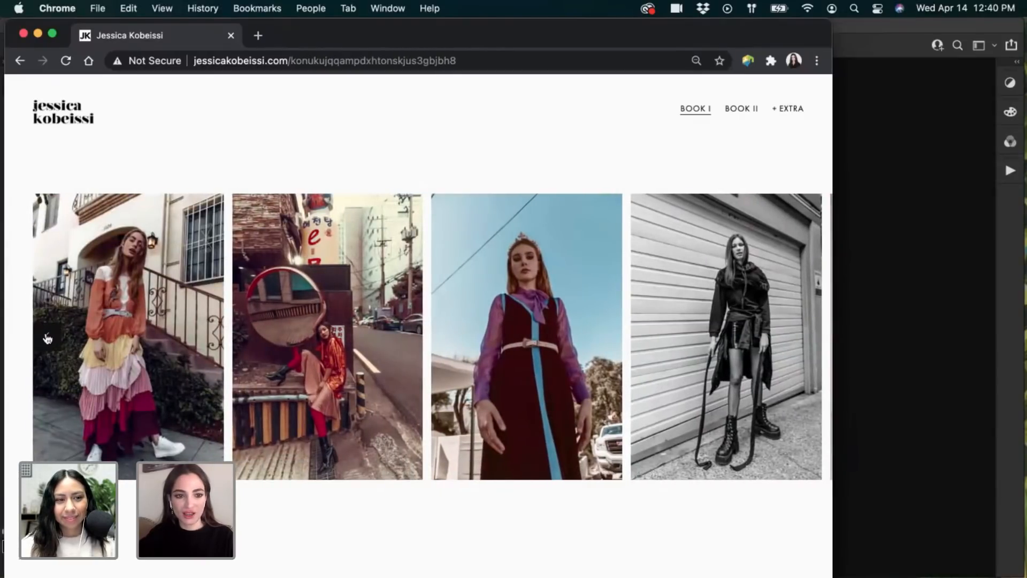
{"action": "left_click", "coordinate": [47, 339]}
{"action": "left_click", "coordinate": [47, 338]}
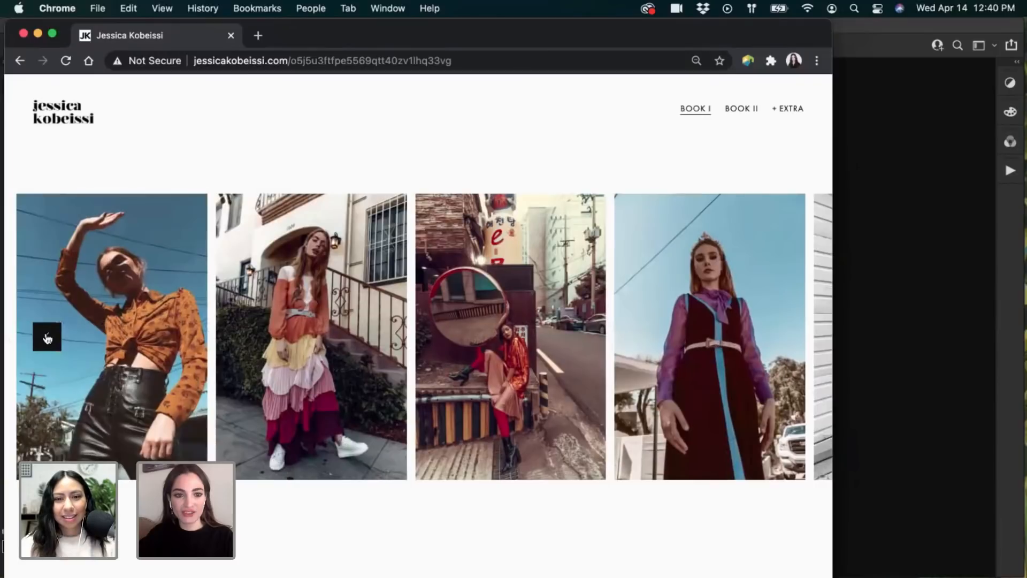
{"action": "left_click", "coordinate": [47, 338]}
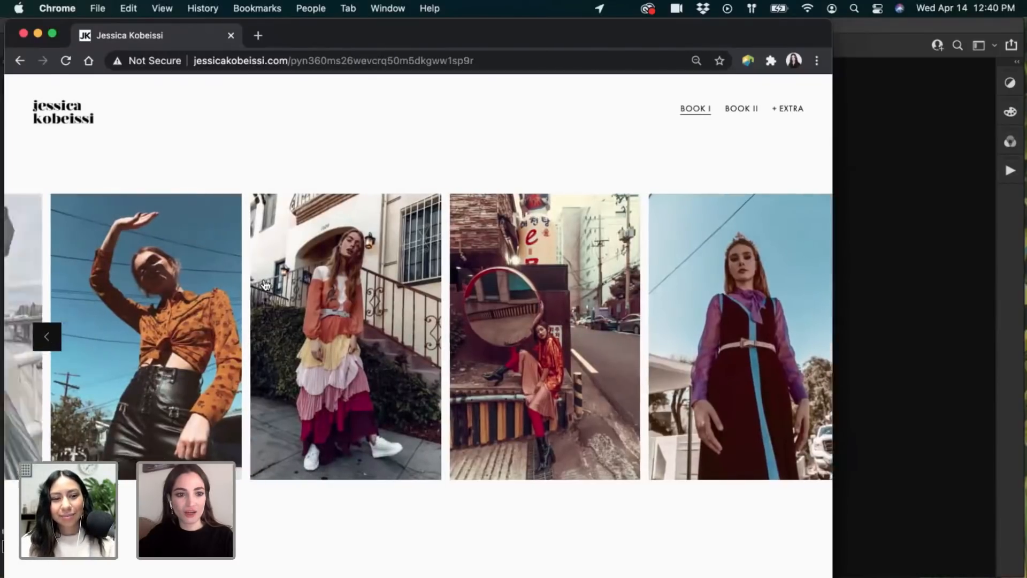
{"action": "scroll", "coordinate": [312, 259], "scroll_direction": "up", "scroll_amount": 3}
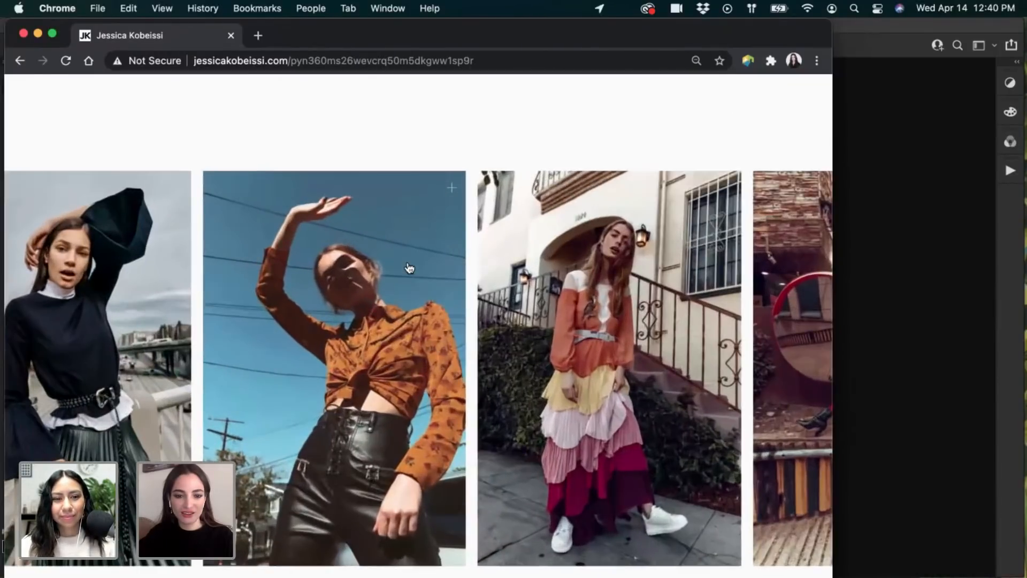
{"action": "scroll", "coordinate": [308, 283], "scroll_direction": "up", "scroll_amount": 5}
{"action": "scroll", "coordinate": [634, 301], "scroll_direction": "down", "scroll_amount": 8}
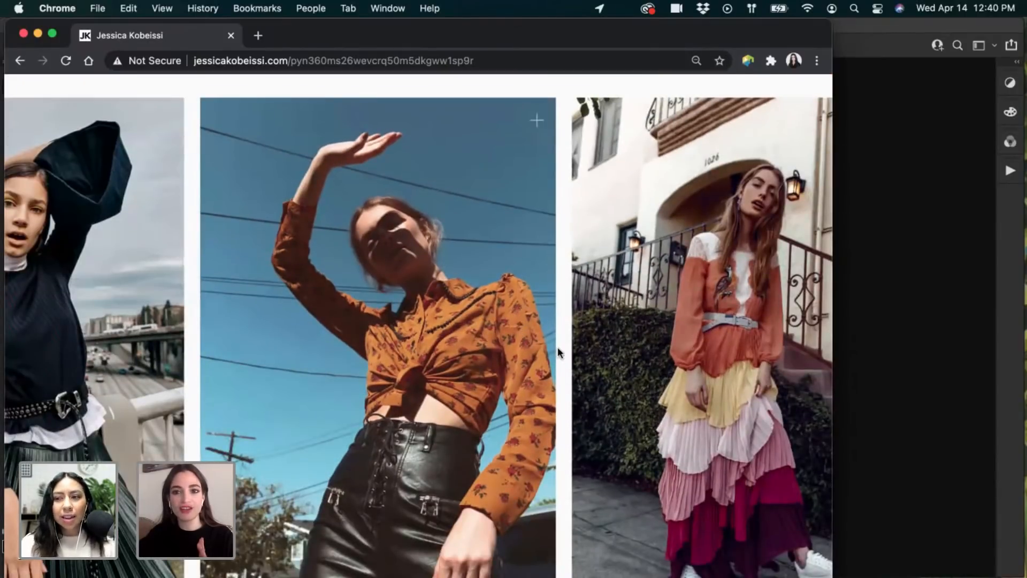
{"action": "scroll", "coordinate": [560, 347], "scroll_direction": "down", "scroll_amount": 5}
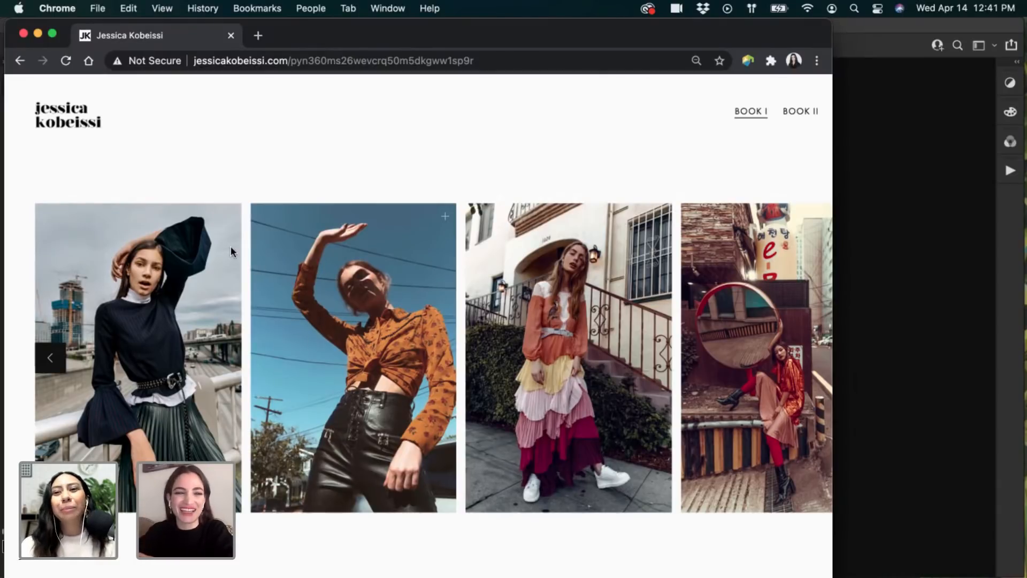
Browse the Book I gallery back to the crouching model in the yellow top, and forward again to the plaid trousers photo
{"action": "left_click", "coordinate": [40, 354]}
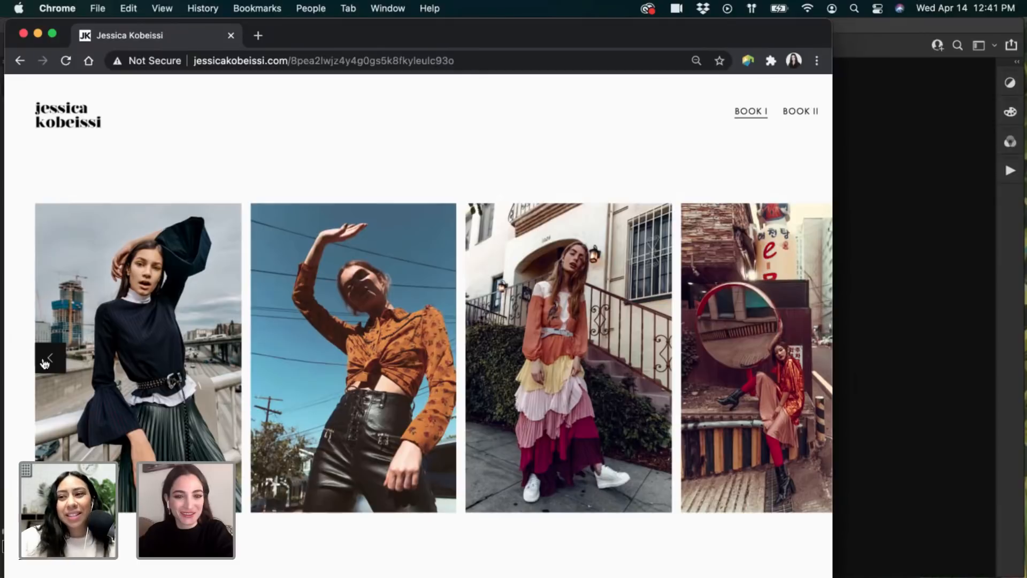
{"action": "left_click", "coordinate": [43, 358]}
{"action": "left_click", "coordinate": [45, 360]}
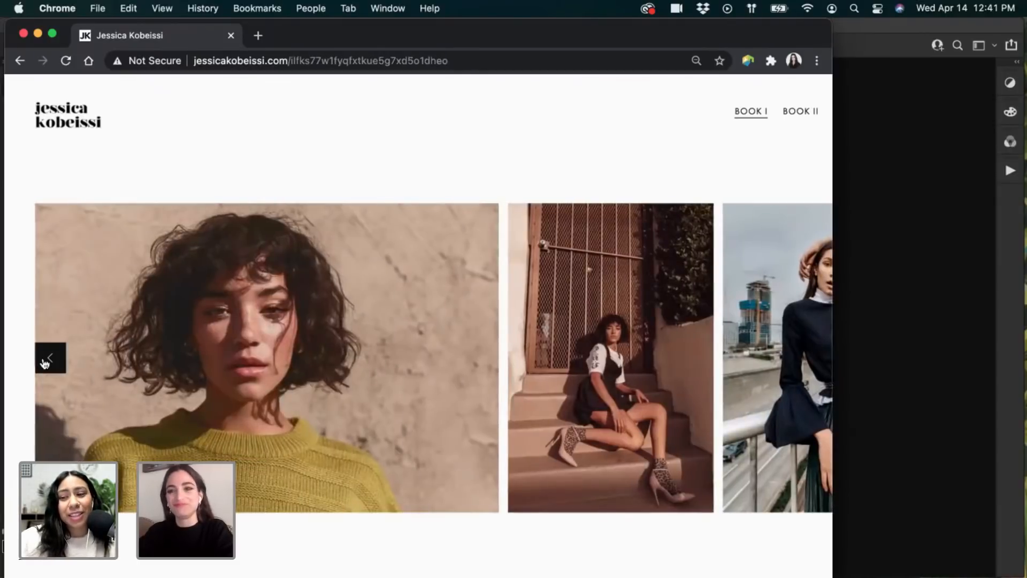
{"action": "left_click", "coordinate": [45, 359]}
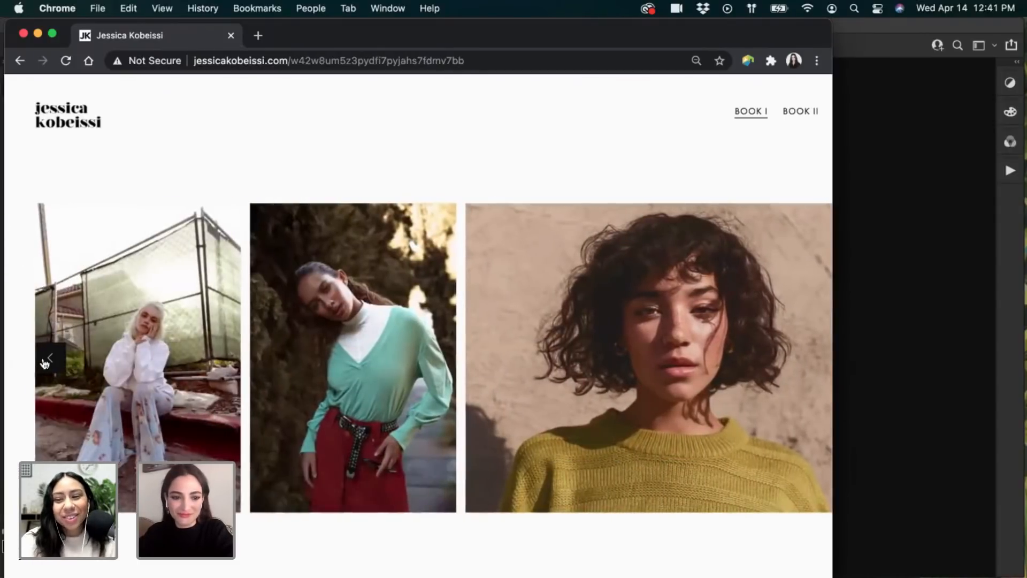
{"action": "left_click", "coordinate": [45, 360]}
{"action": "left_click", "coordinate": [45, 360]}
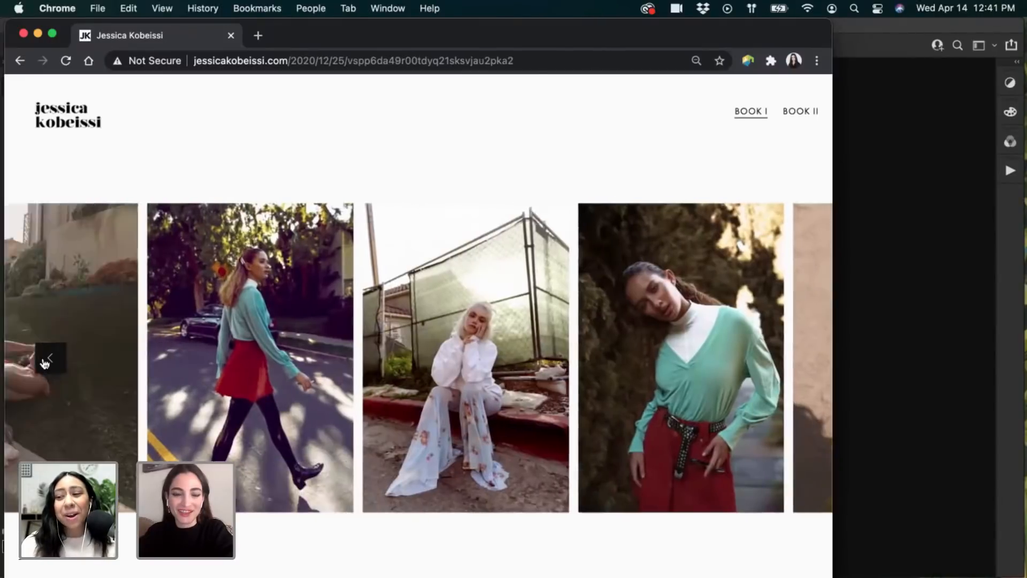
{"action": "left_click", "coordinate": [45, 359]}
{"action": "left_click", "coordinate": [45, 359]}
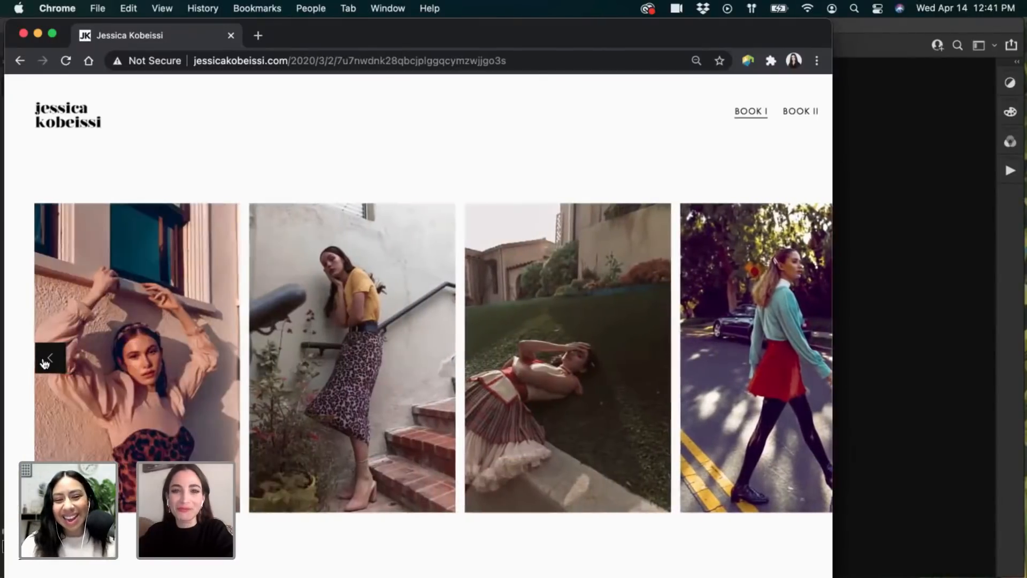
{"action": "left_click", "coordinate": [45, 360]}
{"action": "left_click", "coordinate": [45, 359]}
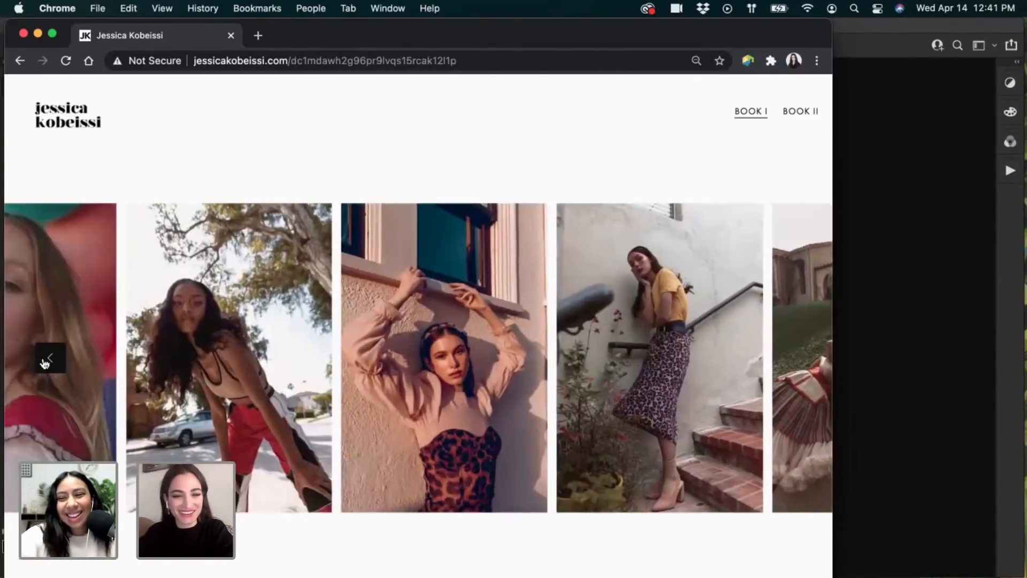
{"action": "left_click", "coordinate": [45, 359]}
{"action": "left_click", "coordinate": [45, 360]}
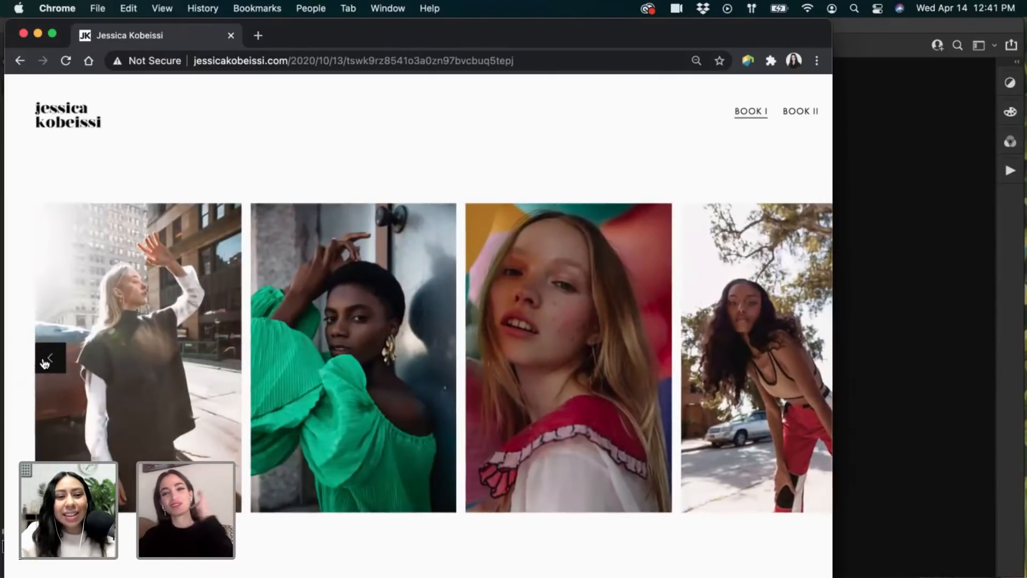
{"action": "left_click", "coordinate": [45, 359]}
{"action": "left_click", "coordinate": [45, 360]}
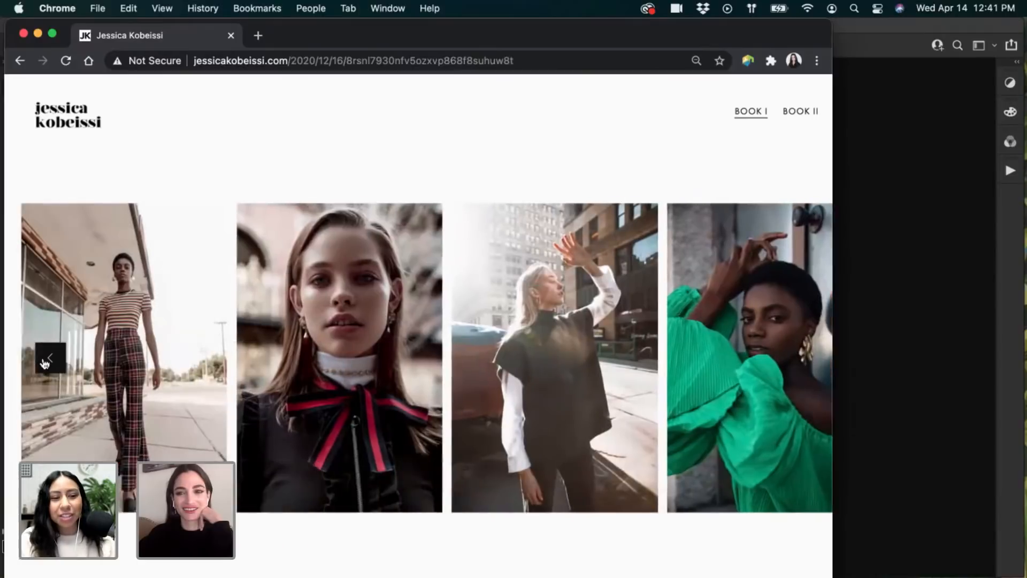
{"action": "left_click", "coordinate": [45, 360]}
{"action": "left_click", "coordinate": [45, 360]}
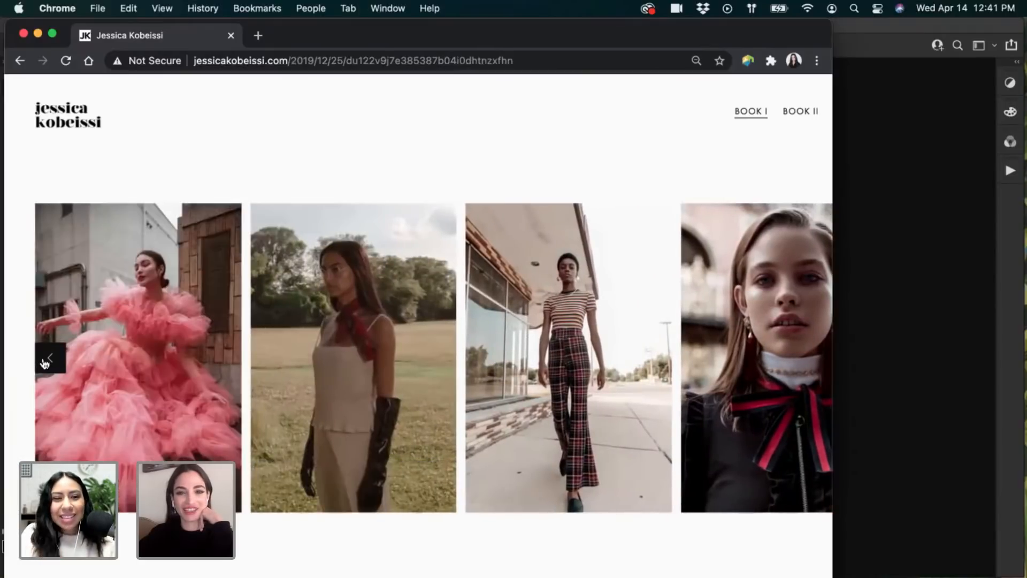
{"action": "left_click", "coordinate": [45, 361]}
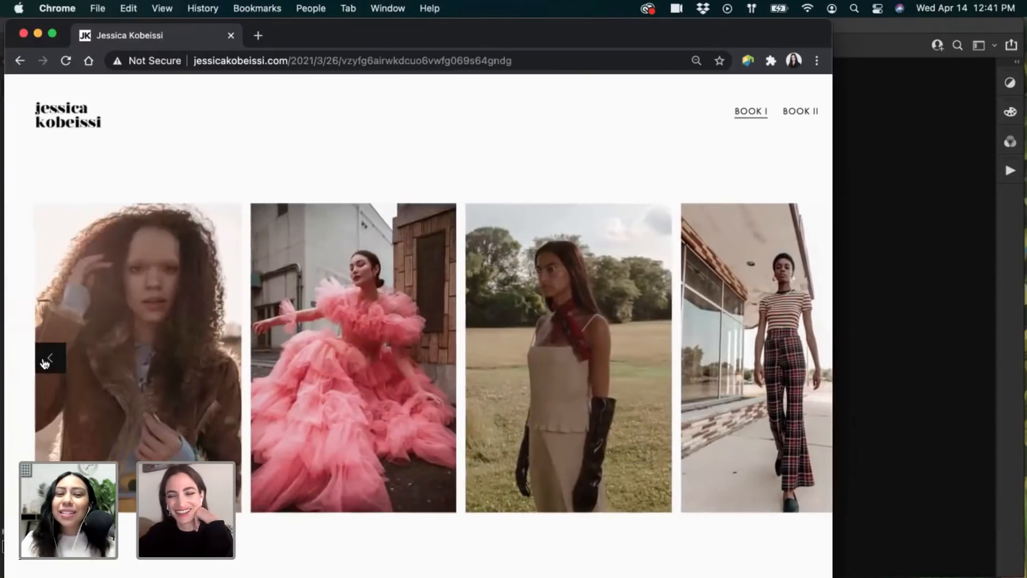
{"action": "left_click", "coordinate": [45, 359]}
{"action": "left_click", "coordinate": [45, 359]}
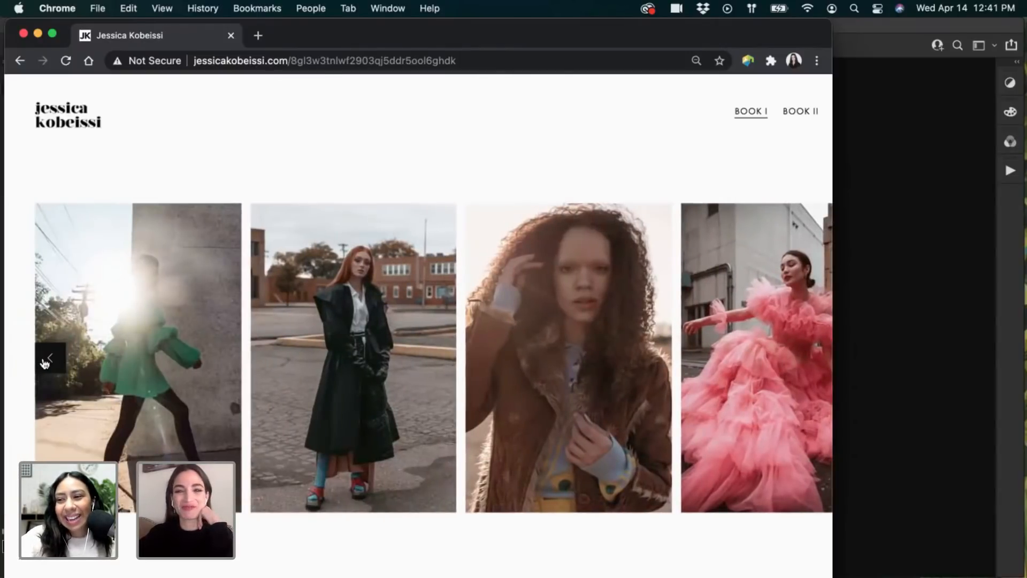
{"action": "left_click", "coordinate": [45, 361]}
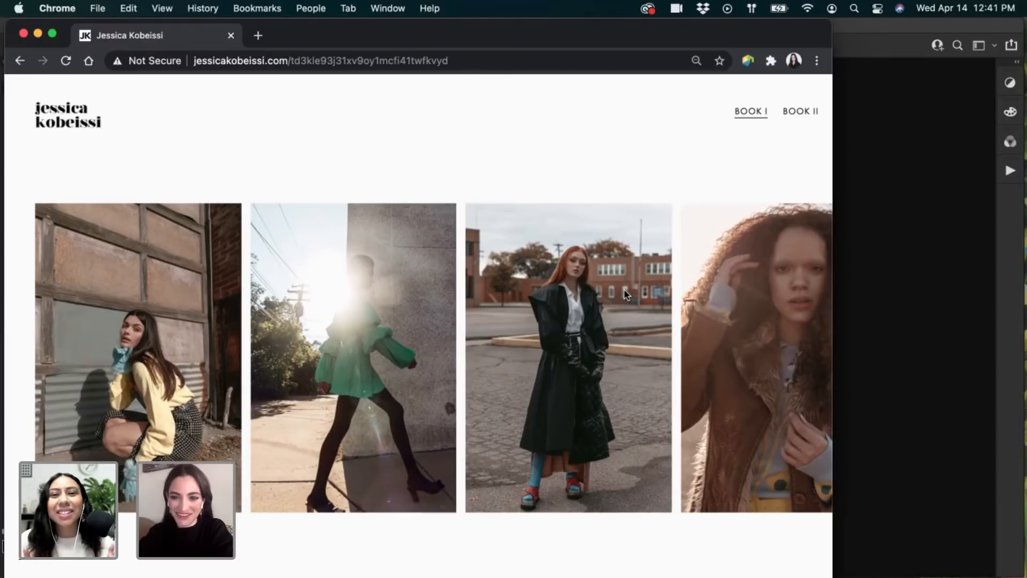
{"action": "left_click", "coordinate": [792, 357]}
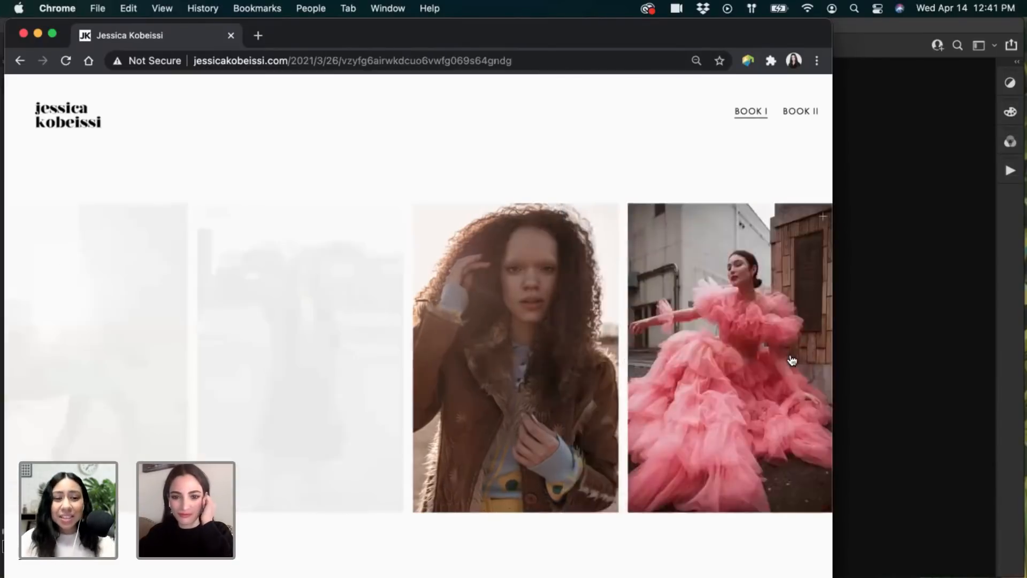
{"action": "left_click", "coordinate": [792, 360]}
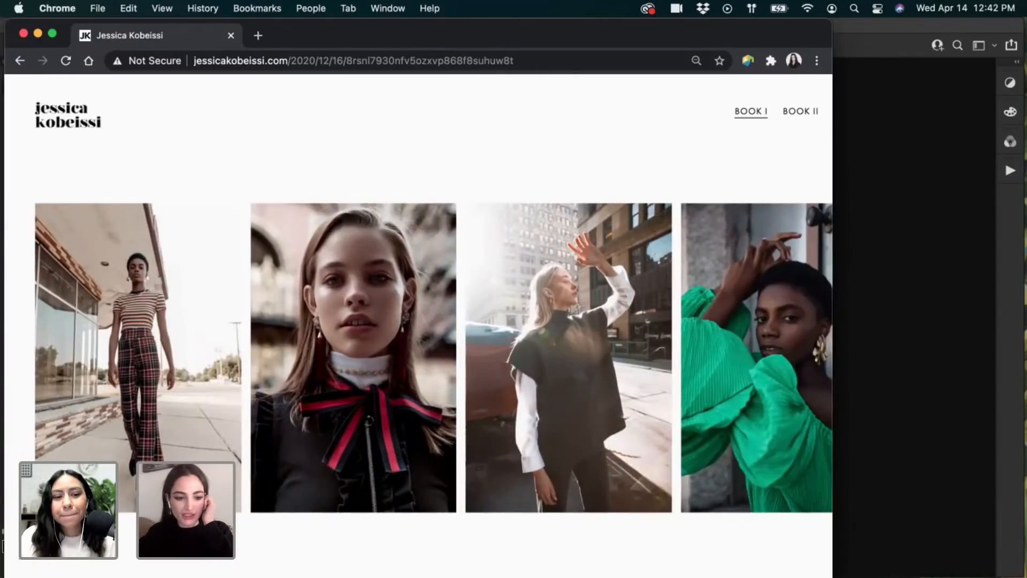
Switch to Finder and open the "old photos" folder inside "adobe photo"
{"action": "key", "text": "super+Tab"}
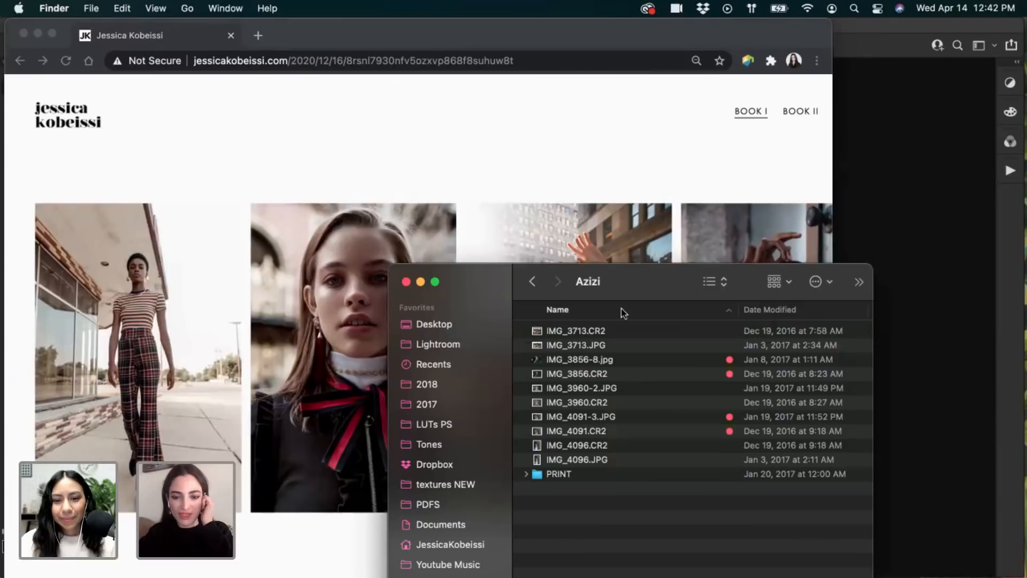
{"action": "left_click", "coordinate": [532, 282]}
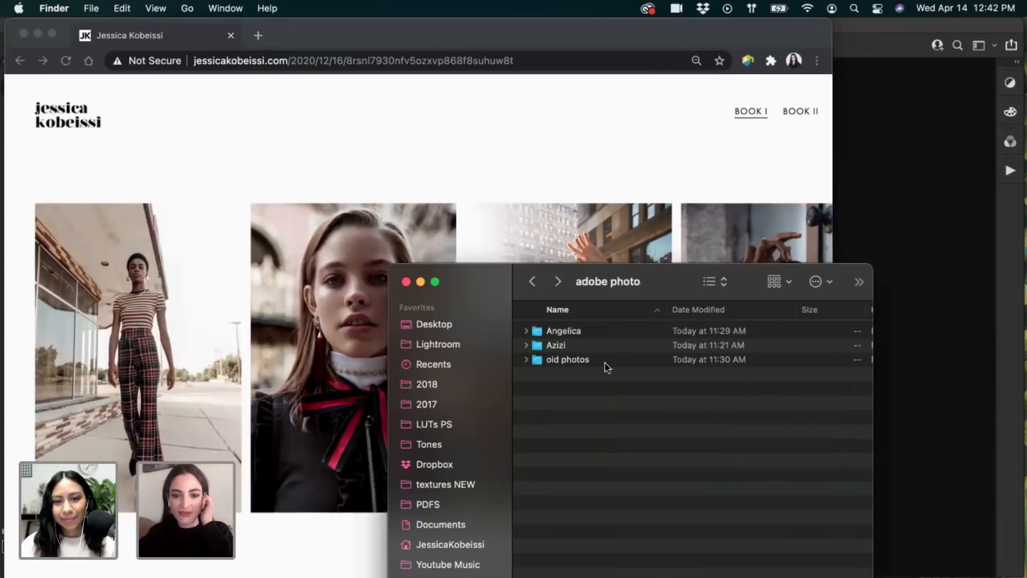
{"action": "double_click", "coordinate": [575, 361]}
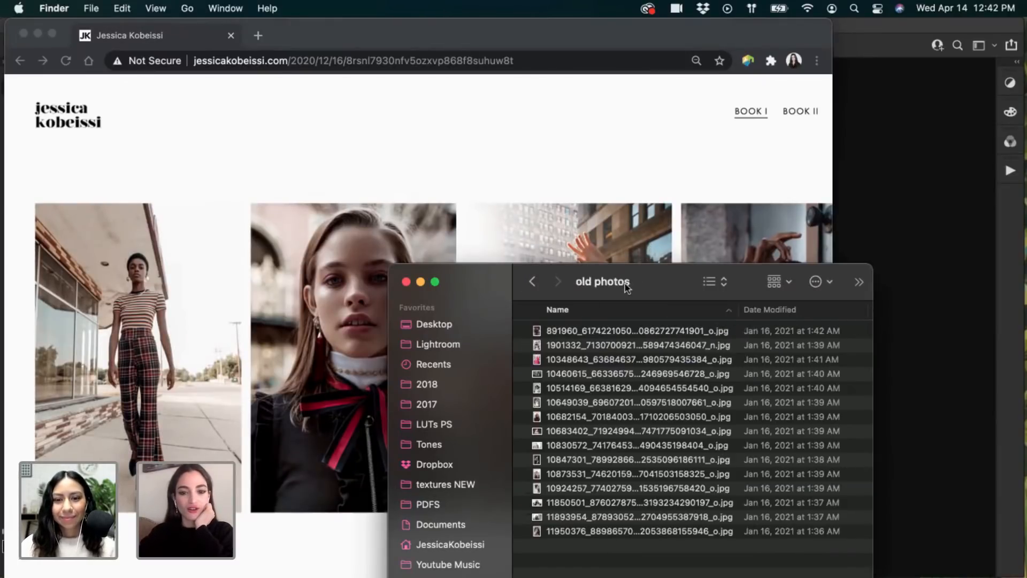
Preview the first photo in the "old photos" folder, 891960, with the folder list raised and the preview moved up and widened
{"action": "left_click_drag", "start_coordinate": [659, 287], "coordinate": [662, 219]}
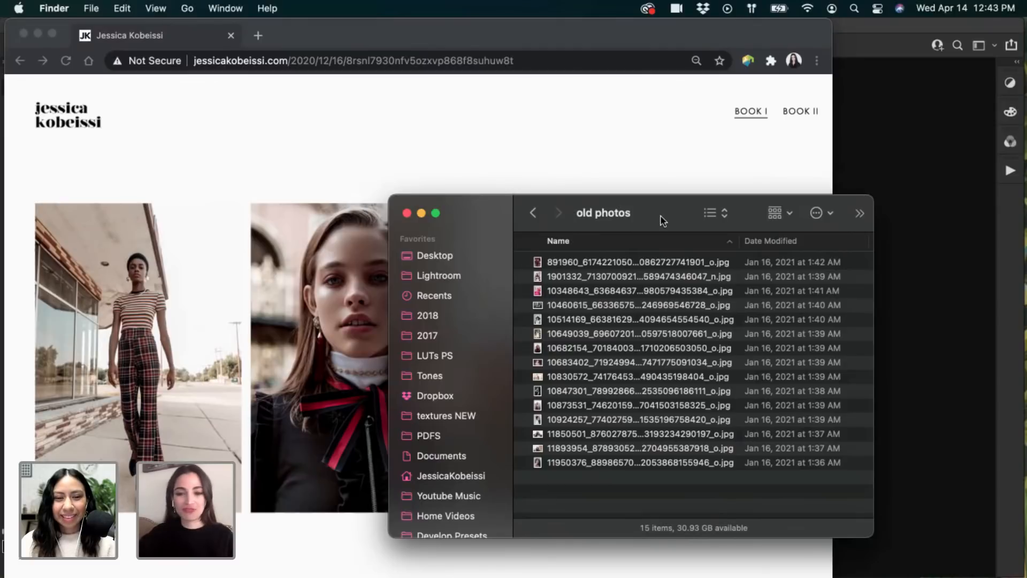
{"action": "left_click", "coordinate": [602, 265]}
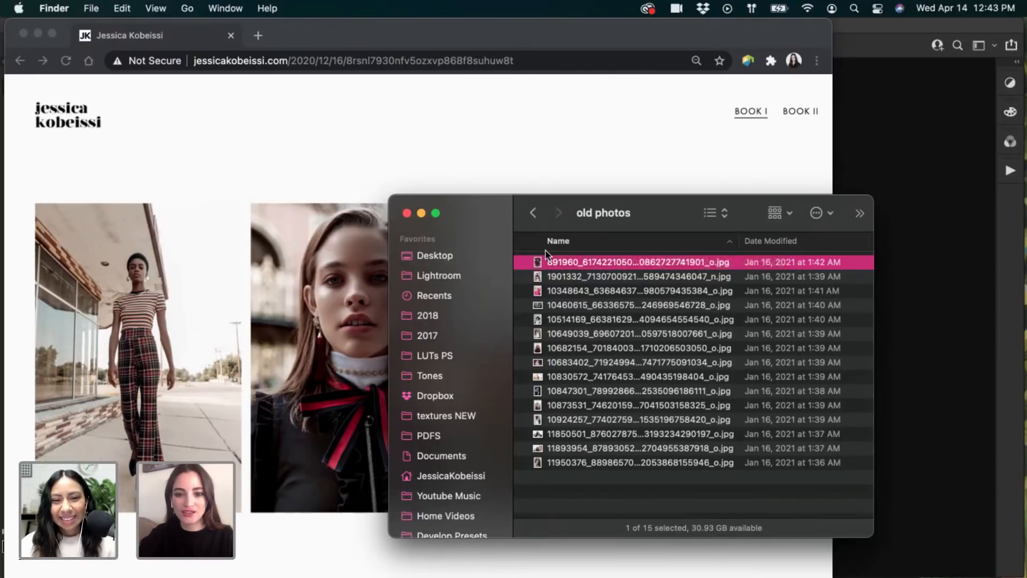
{"action": "key", "text": "space"}
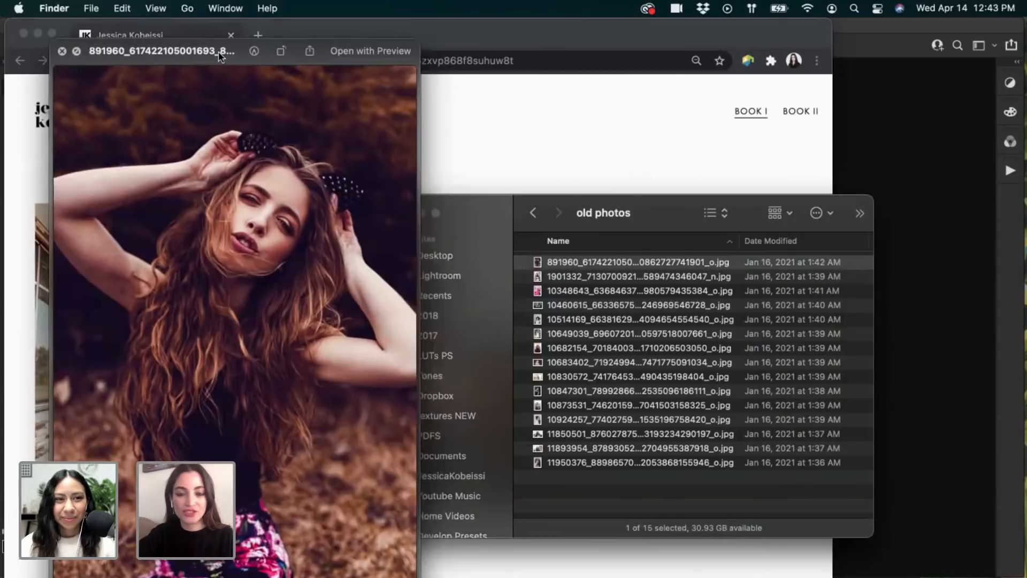
{"action": "left_click_drag", "start_coordinate": [219, 52], "coordinate": [212, 32]}
{"action": "left_click_drag", "start_coordinate": [415, 428], "coordinate": [496, 431]}
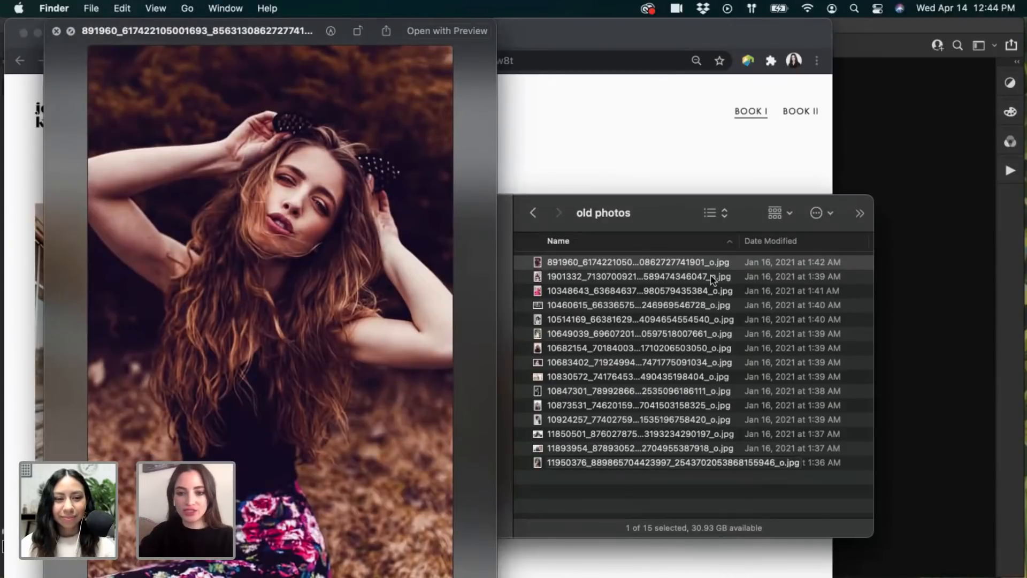
Browse the previews from the first old photo to the model in a black hat seated by the chain-link fence
{"action": "left_click", "coordinate": [787, 267]}
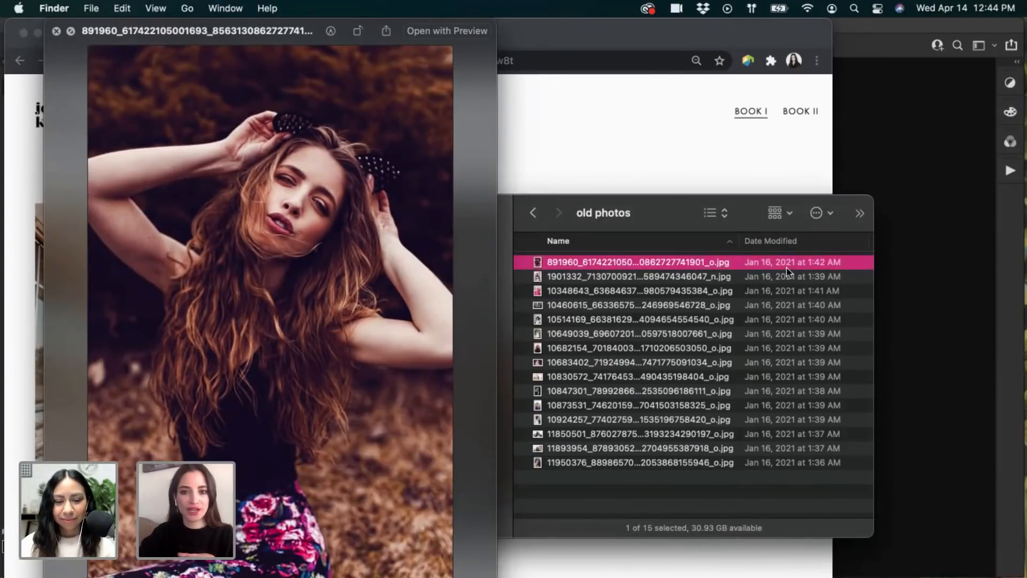
{"action": "key", "text": "Down"}
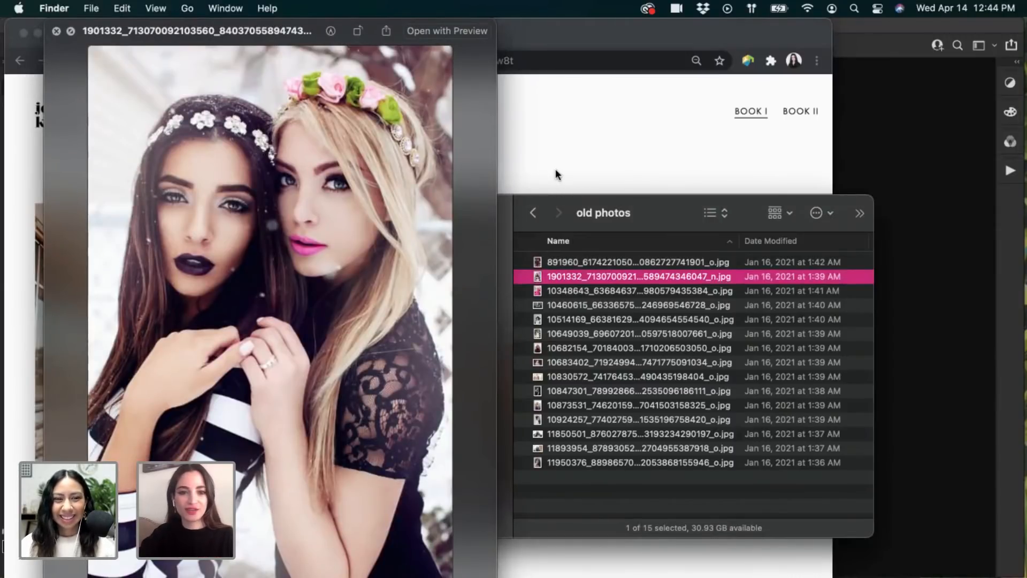
{"action": "key", "text": "Down"}
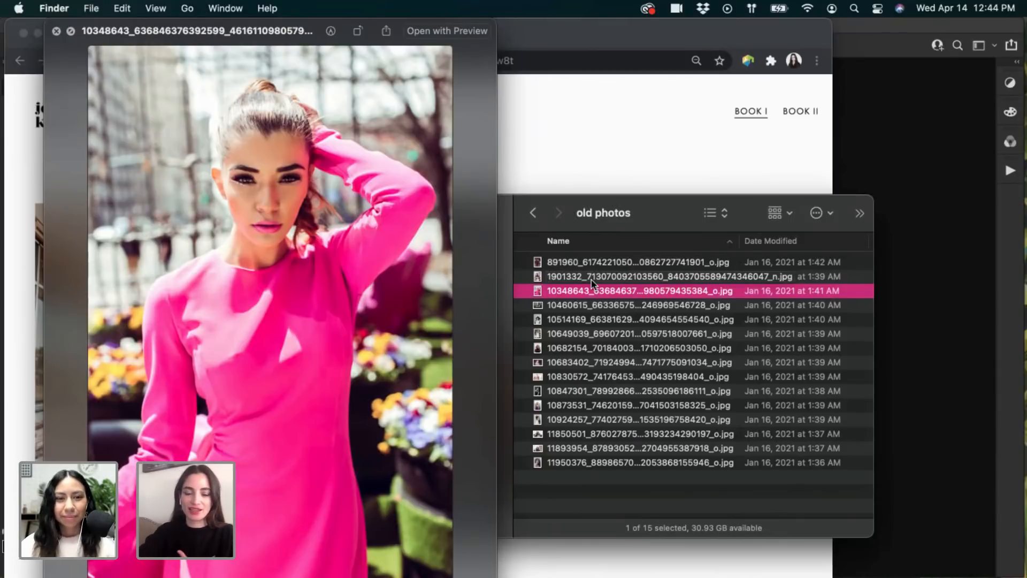
{"action": "key", "text": "Down"}
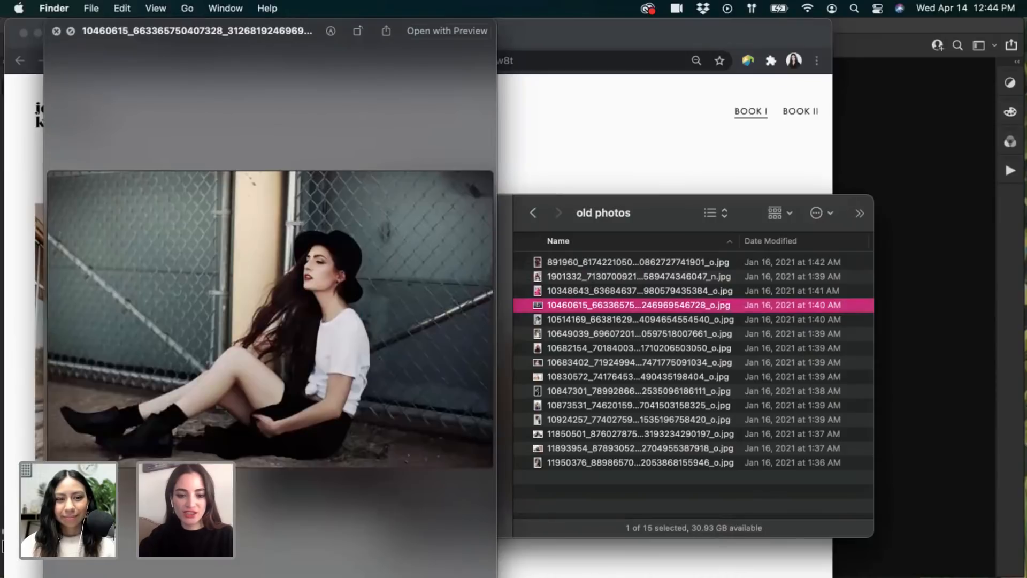
Enlarge the preview of the seated black-hat photo and examine the model up close, returning to the full image
{"action": "left_click_drag", "start_coordinate": [497, 375], "coordinate": [657, 377]}
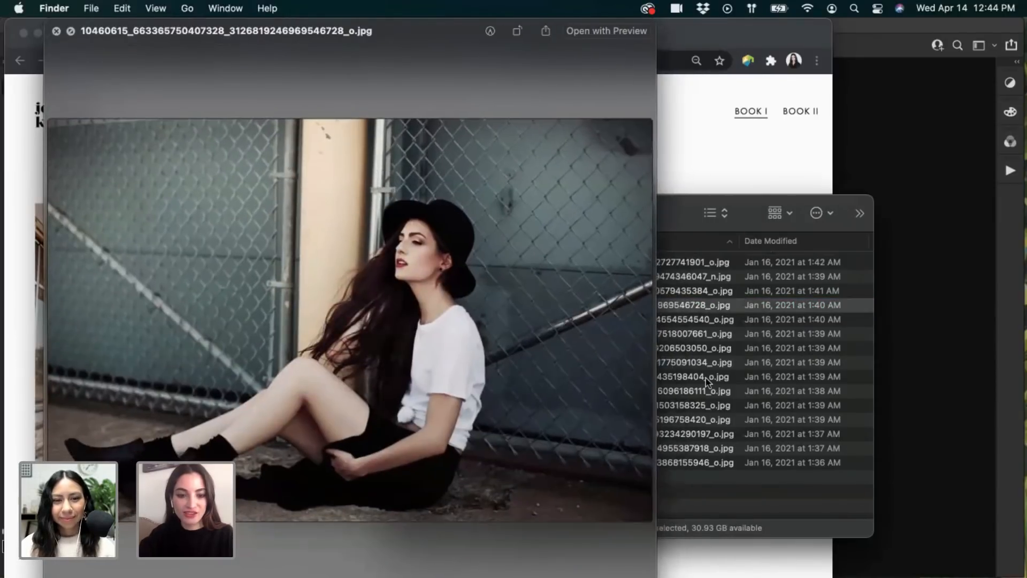
{"action": "left_click", "coordinate": [773, 310]}
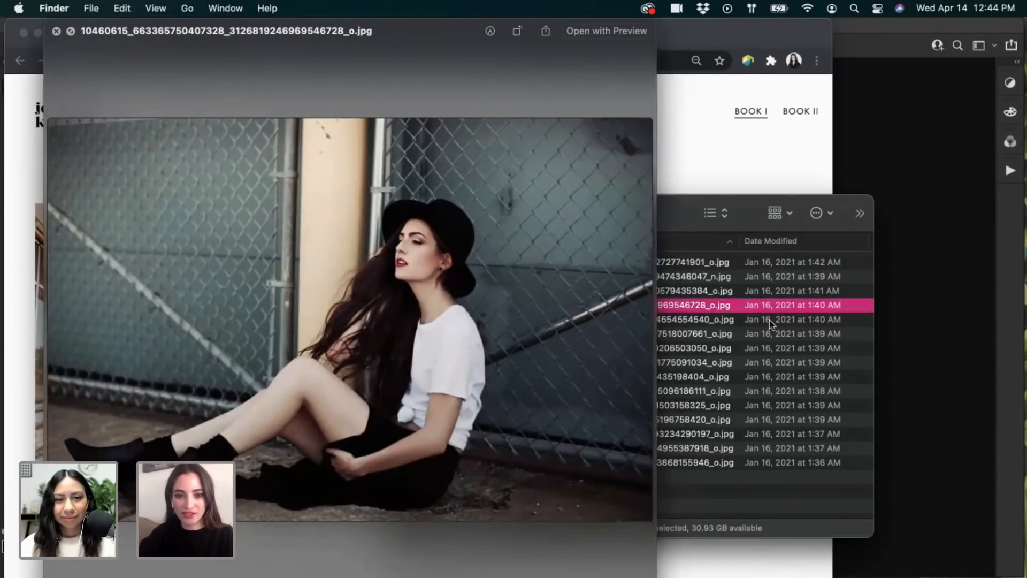
{"action": "scroll", "coordinate": [409, 236], "scroll_direction": "up", "scroll_amount": 3}
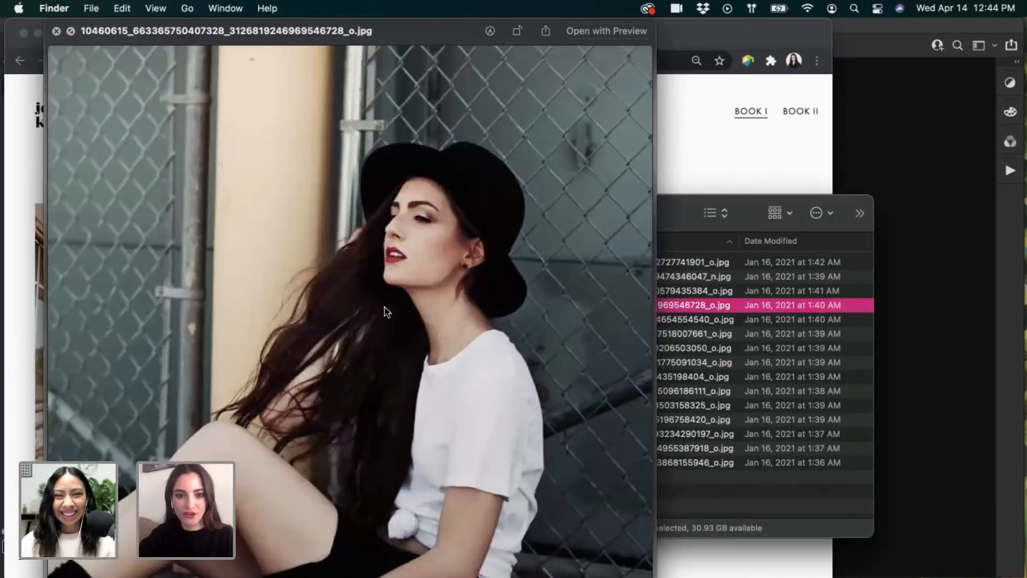
{"action": "scroll", "coordinate": [384, 311], "scroll_direction": "down", "scroll_amount": 3}
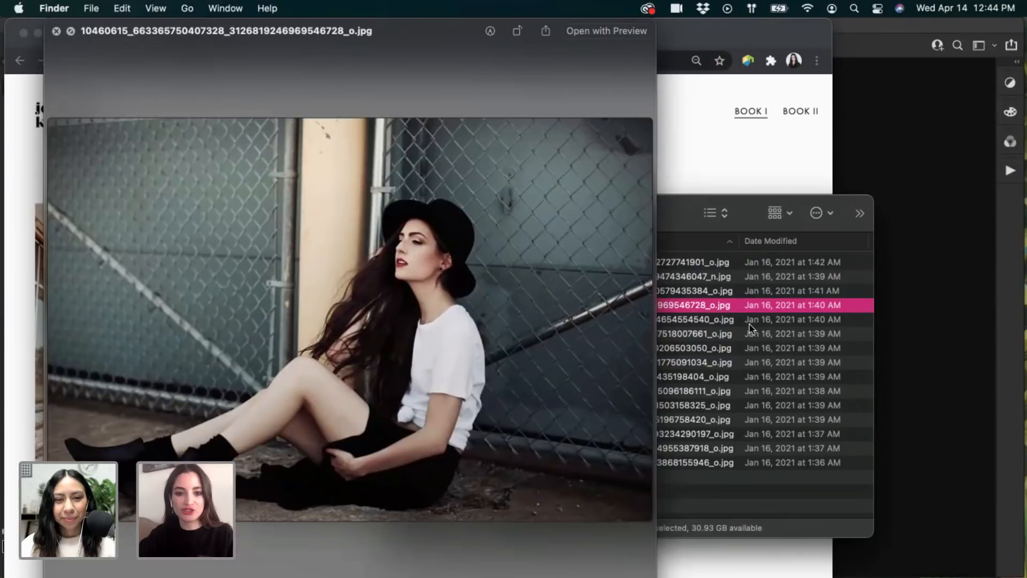
Preview the standing black-hat portrait, and compare the heart-shaped sunglasses photo with the windblown portrait in the black lace top
{"action": "left_click", "coordinate": [750, 323]}
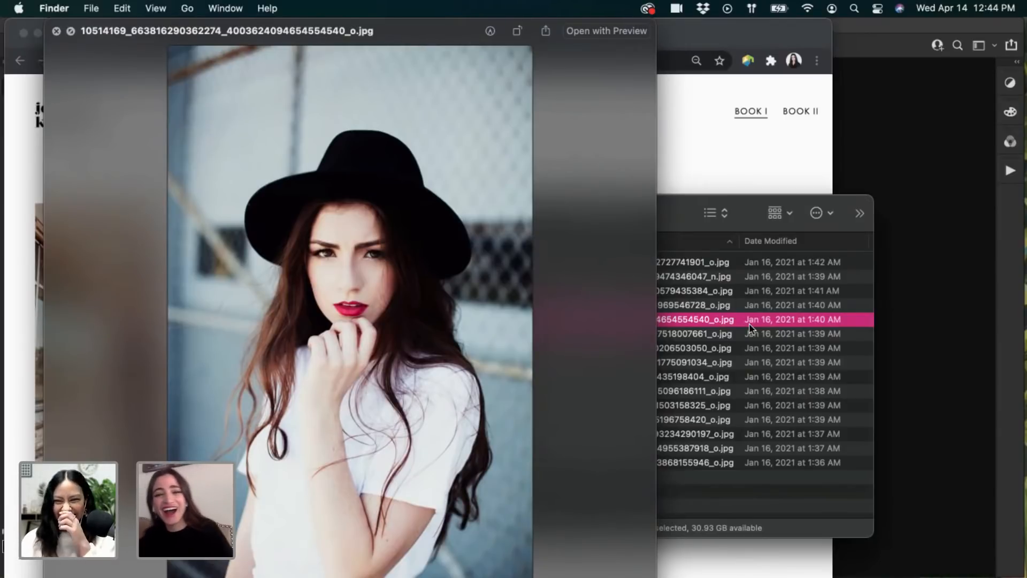
{"action": "key", "text": "Down"}
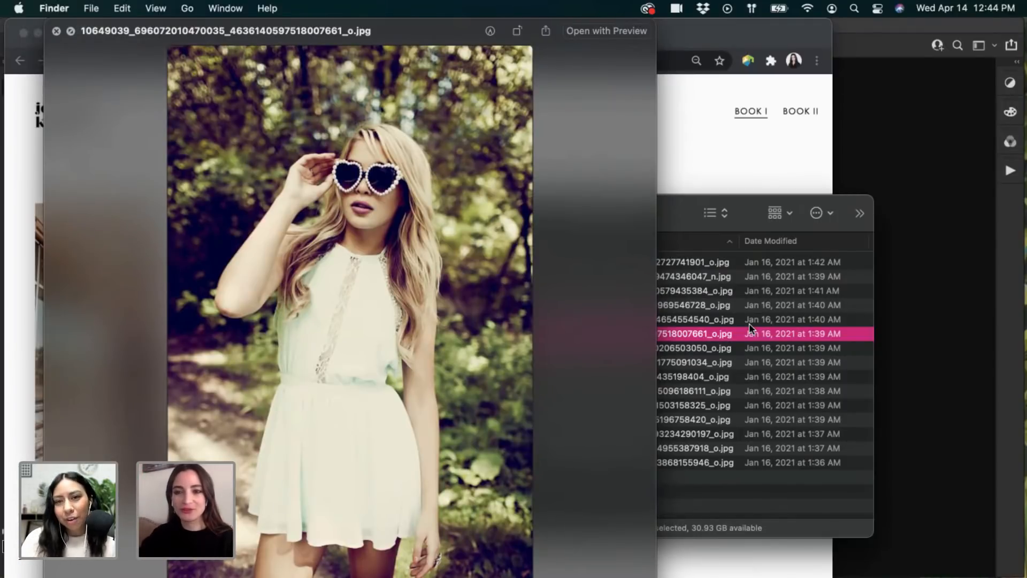
{"action": "key", "text": "Down"}
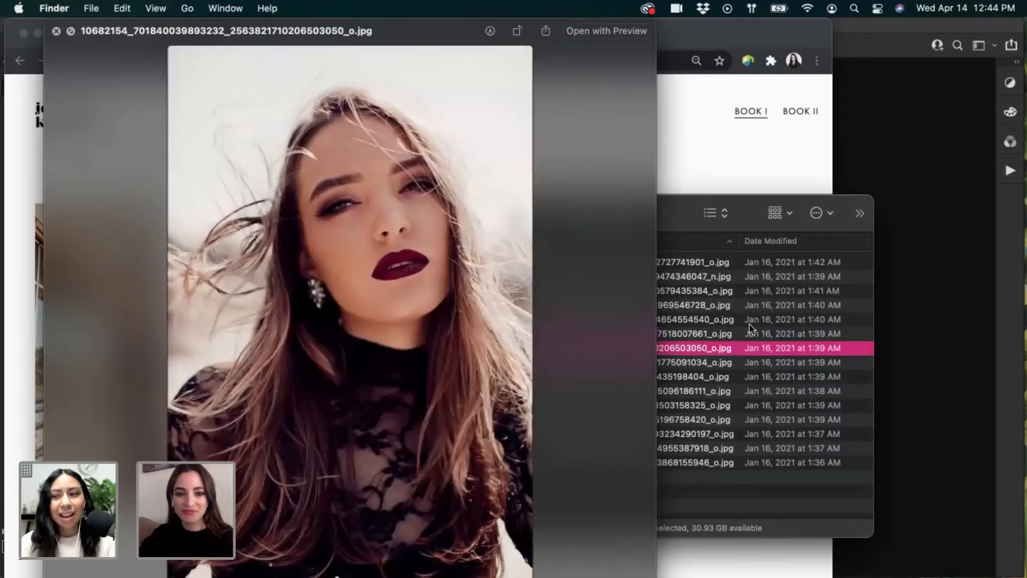
{"action": "key", "text": "Up"}
{"action": "key", "text": "Down"}
{"action": "key", "text": "Up"}
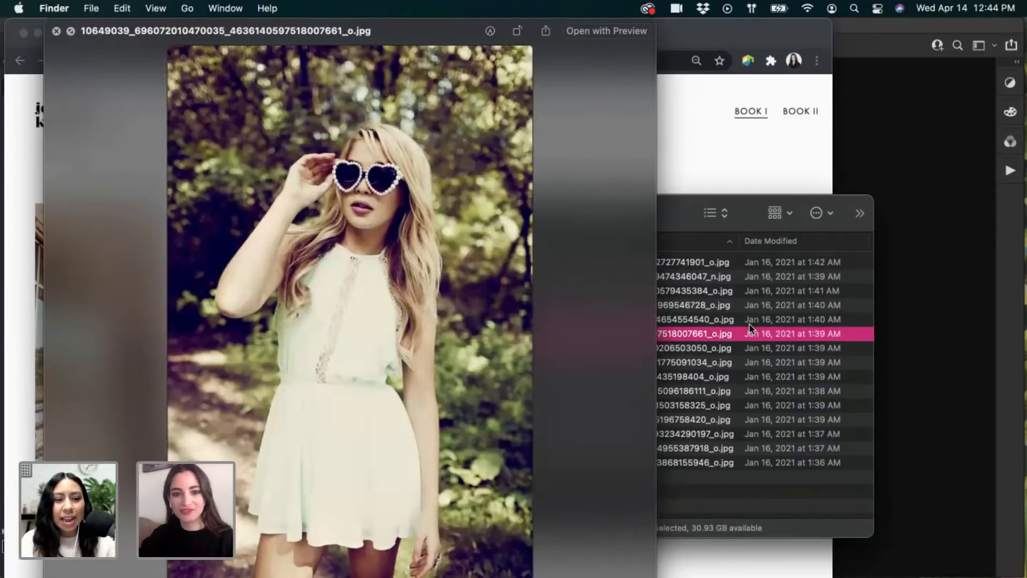
{"action": "key", "text": "Down"}
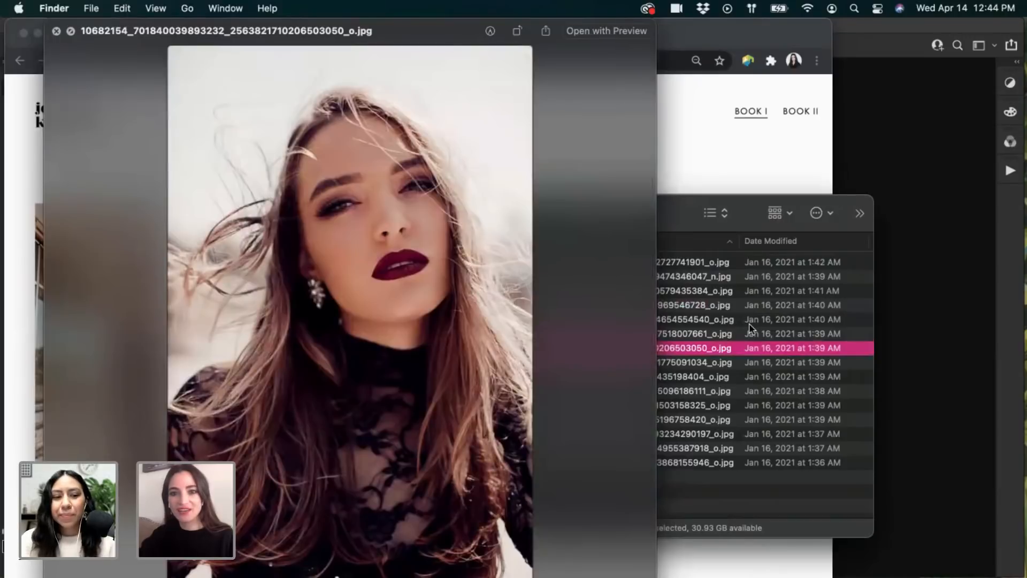
{"action": "key", "text": "Down"}
{"action": "key", "text": "Up"}
{"action": "key", "text": "Up"}
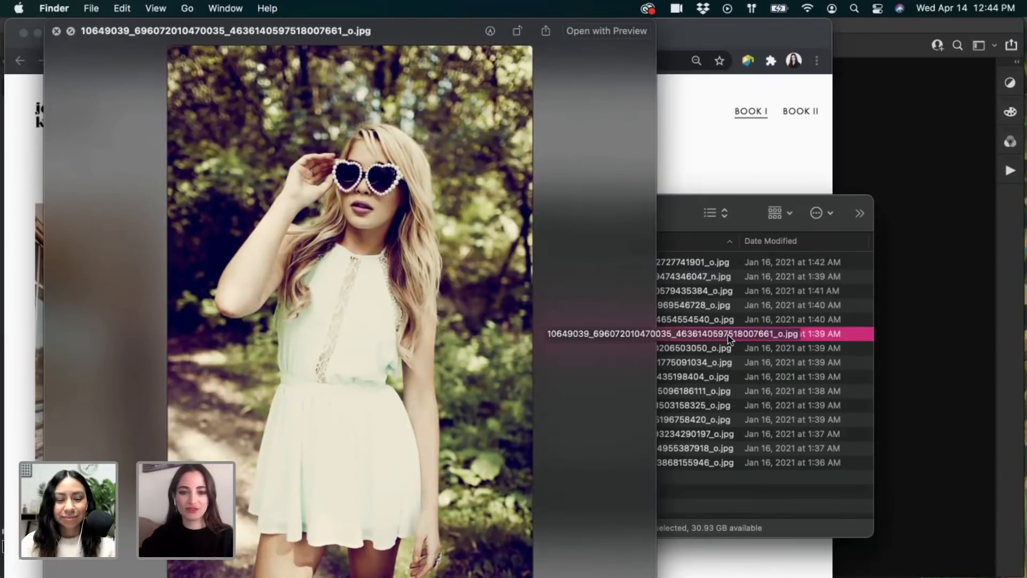
{"action": "key", "text": "Down"}
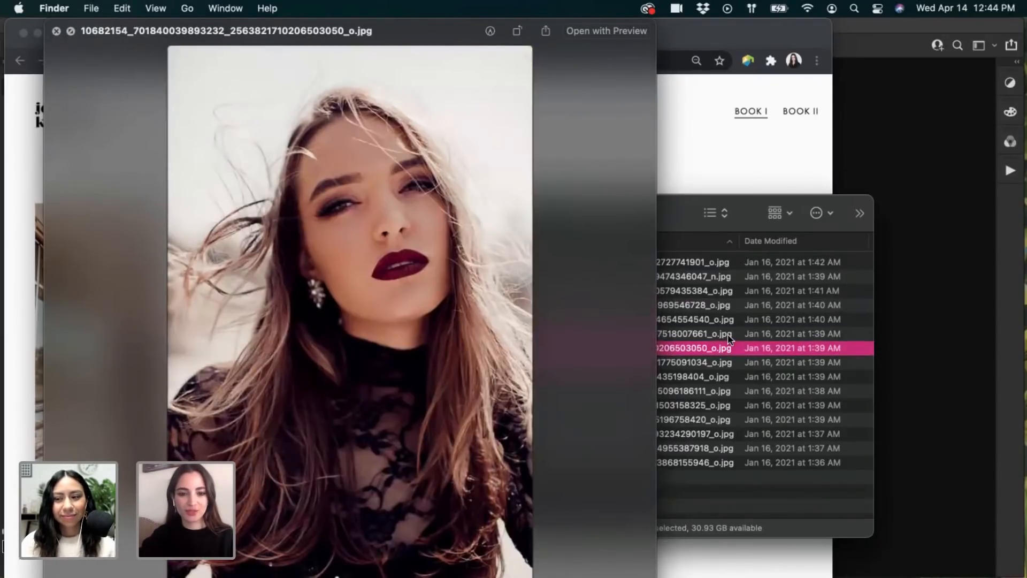
Browse the old photos from the purple-toned headpiece portrait to the model in the wide-brimmed straw hat
{"action": "key", "text": "Down"}
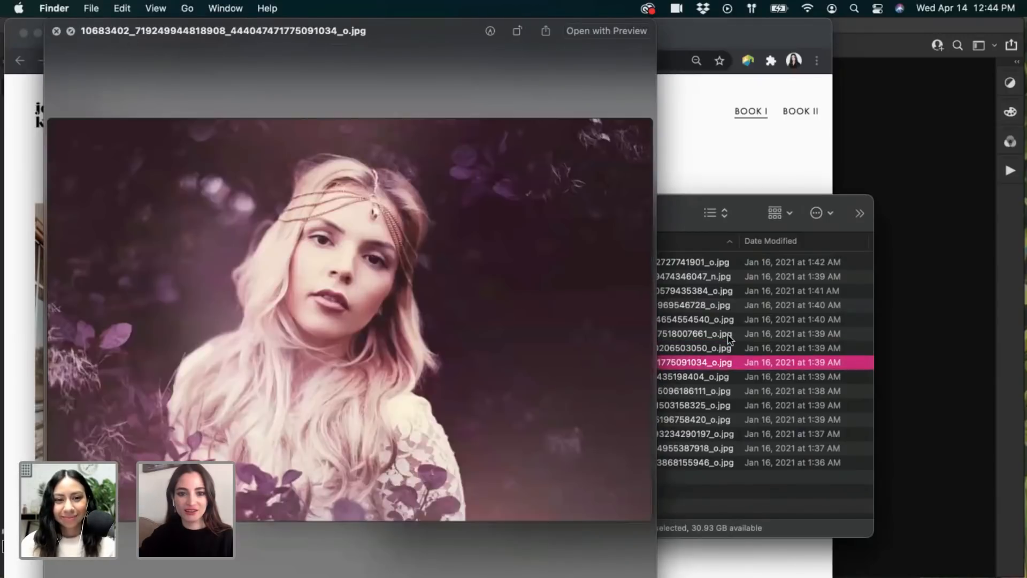
{"action": "key", "text": "Down"}
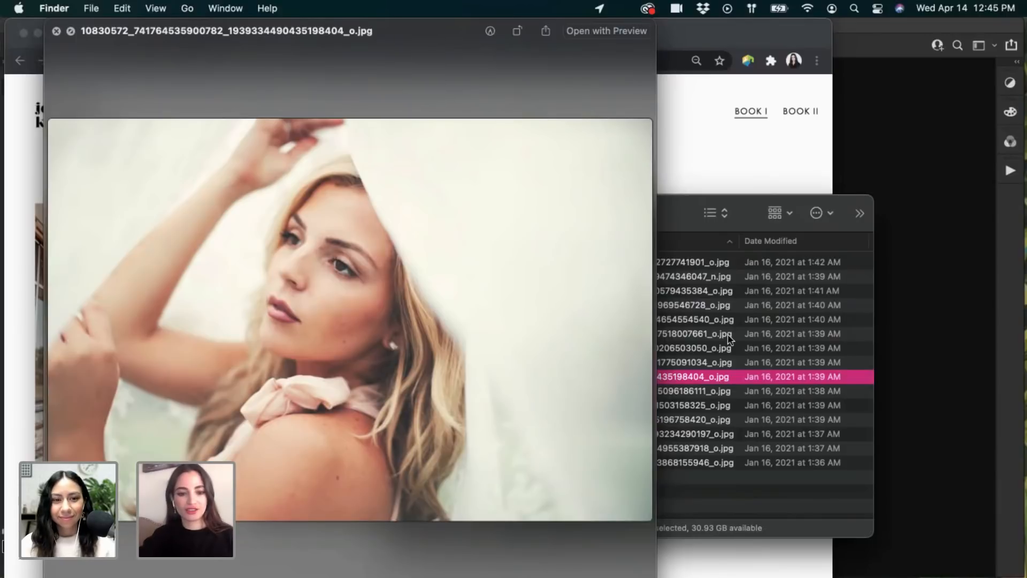
{"action": "key", "text": "Down"}
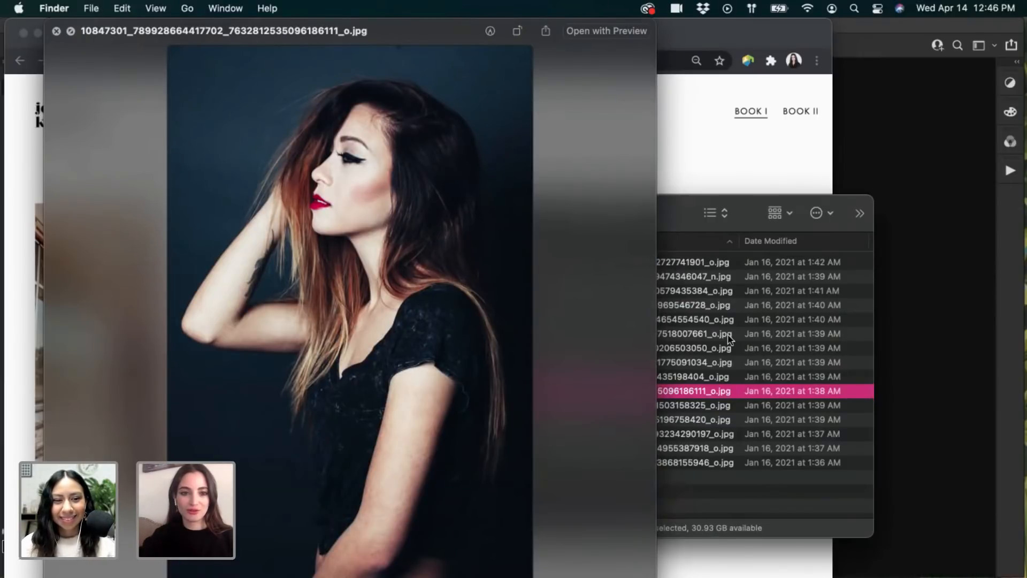
{"action": "key", "text": "Down"}
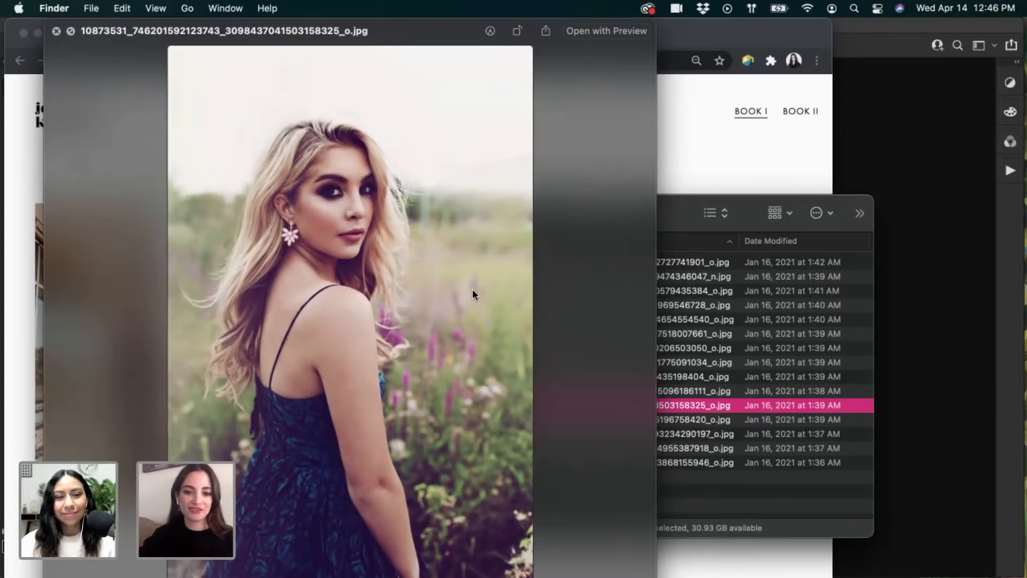
{"action": "key", "text": "Down"}
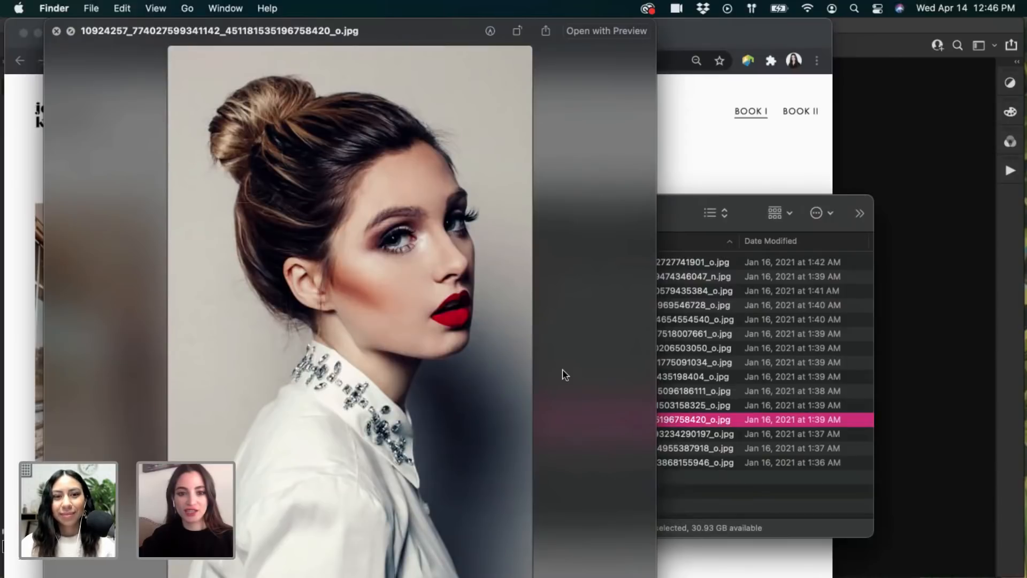
{"action": "key", "text": "Down"}
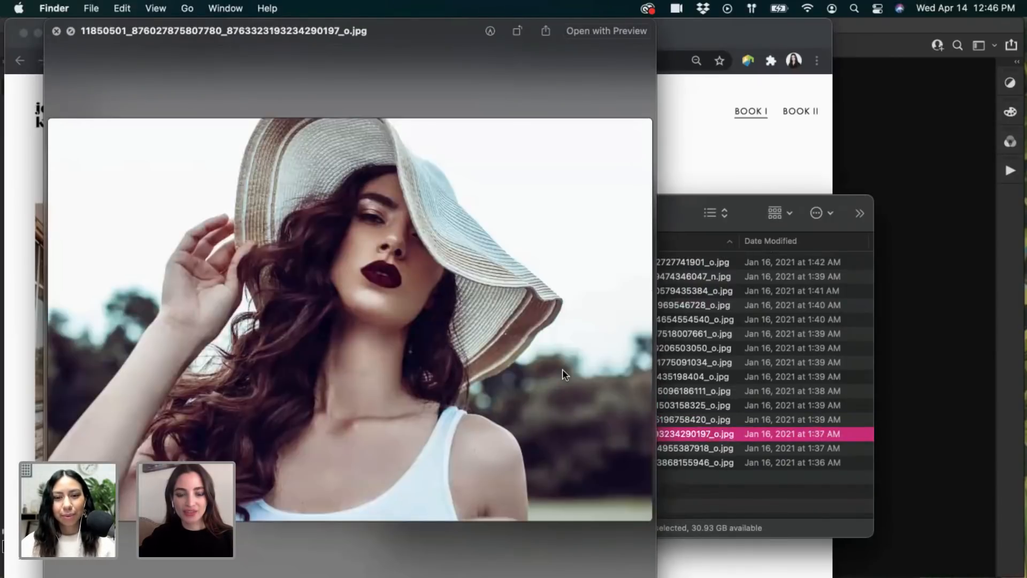
Revisit the hair bun portrait, browse on to the last old photo, and close the preview
{"action": "key", "text": "Up"}
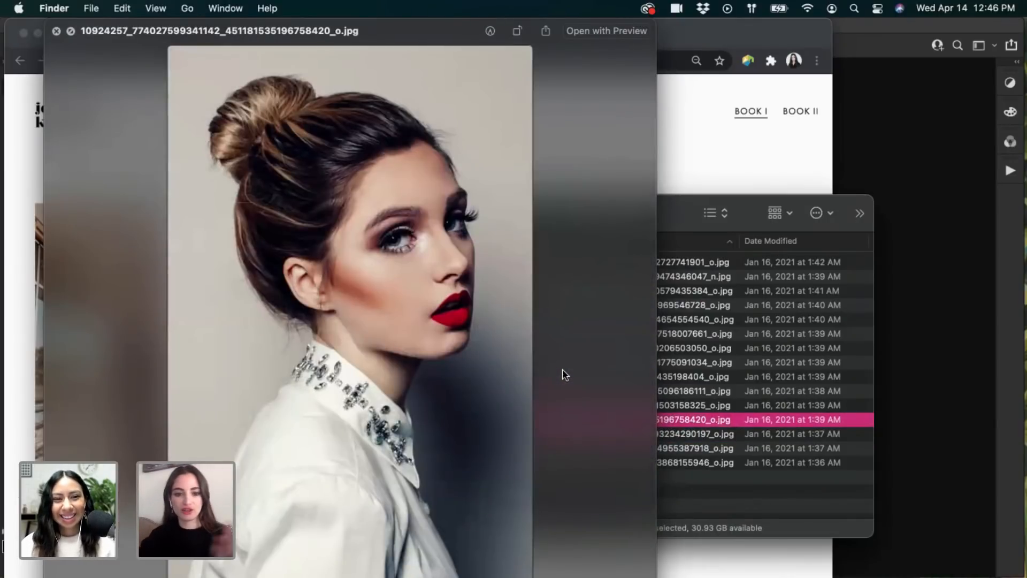
{"action": "key", "text": "Down"}
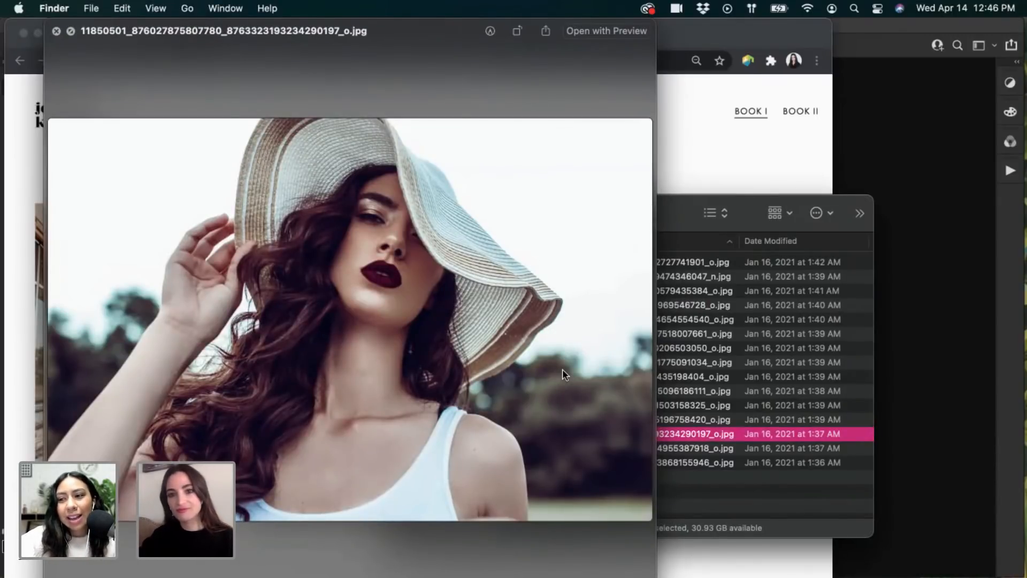
{"action": "key", "text": "Down"}
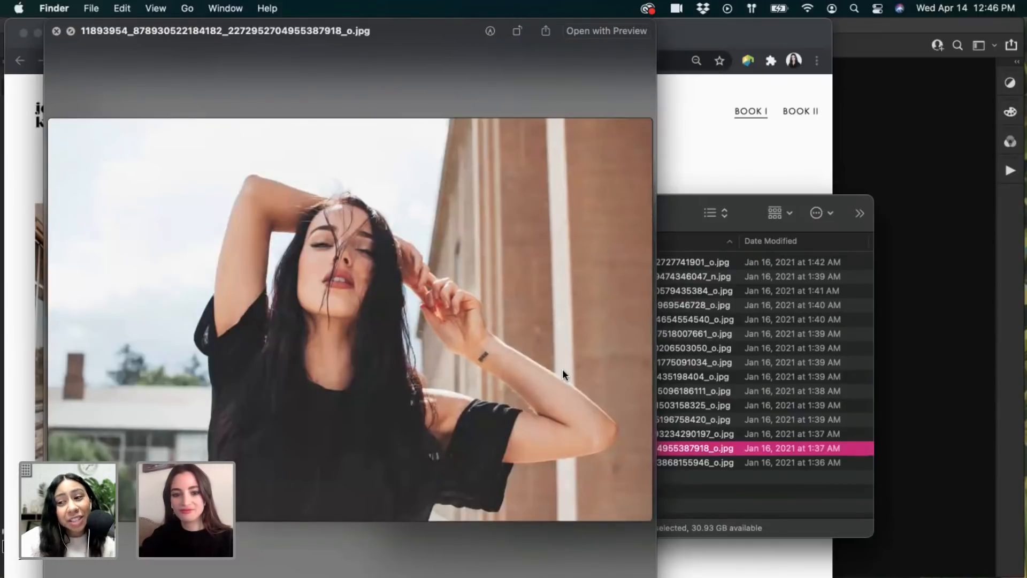
{"action": "key", "text": "Down"}
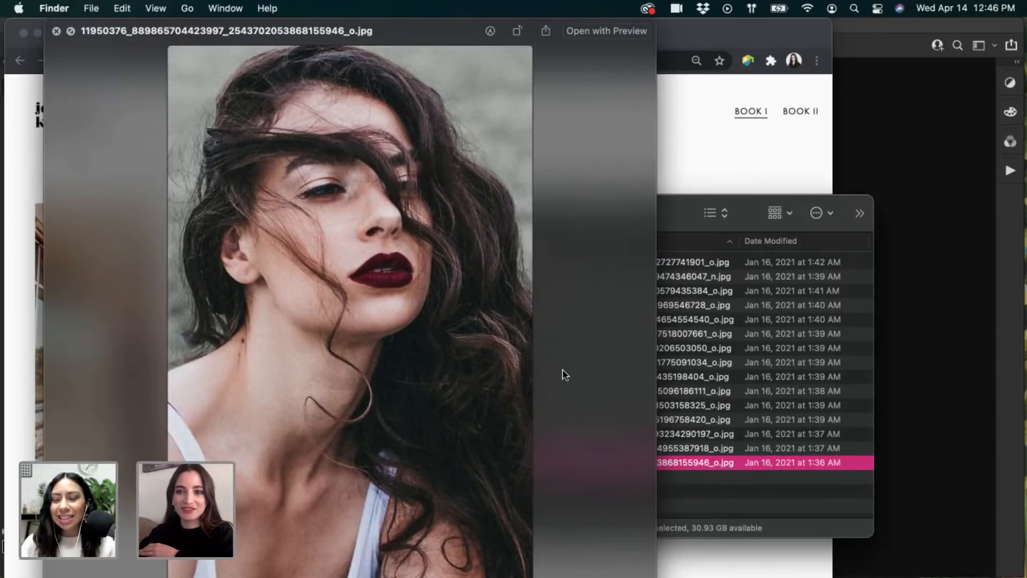
{"action": "key", "text": "space"}
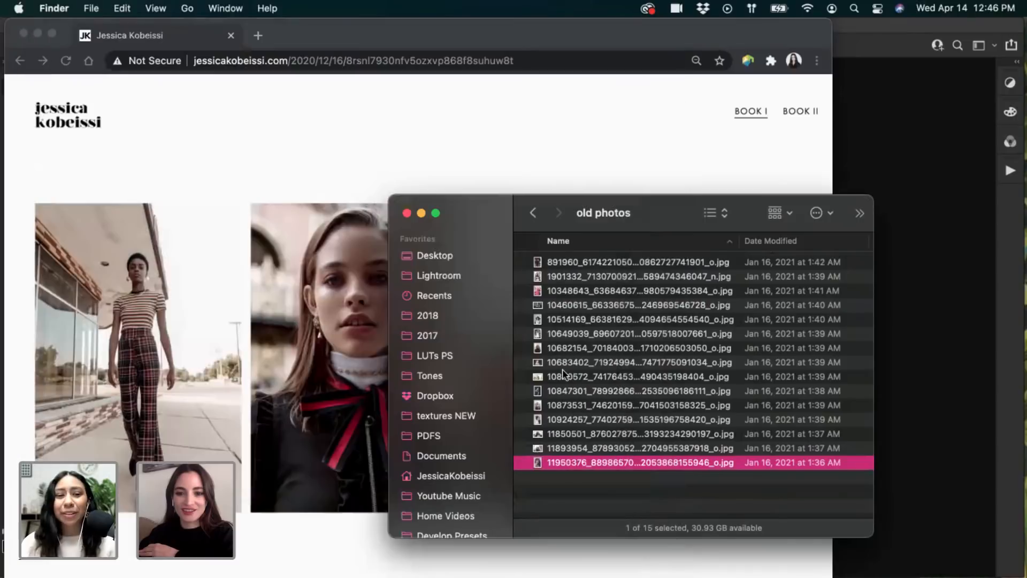
Return to the "adobe photo" folder and minimize the portfolio browser window, leaving the folder window over the empty Photoshop workspace
{"action": "left_click_drag", "start_coordinate": [664, 205], "coordinate": [634, 205]}
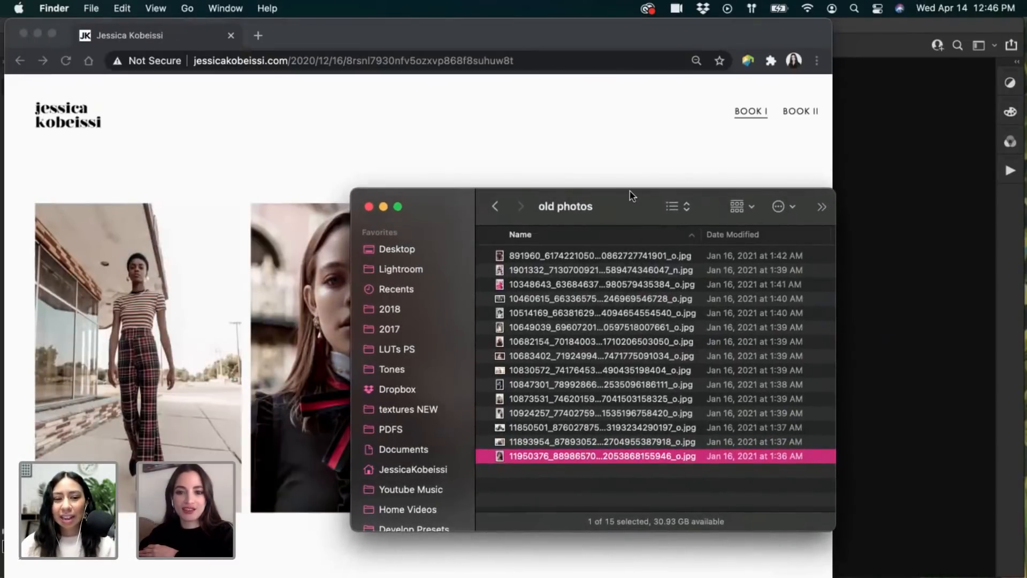
{"action": "left_click", "coordinate": [495, 206]}
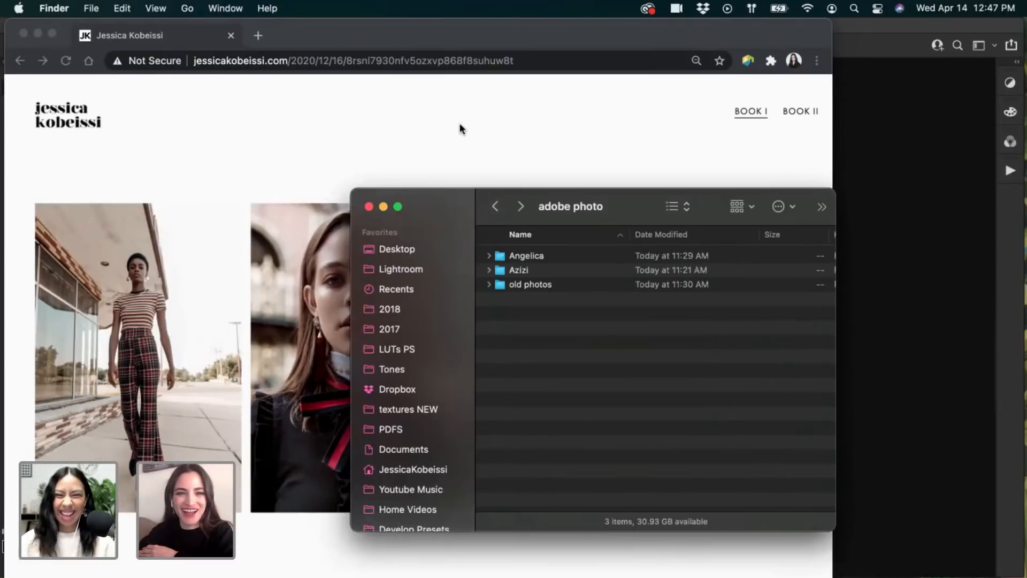
{"action": "left_click", "coordinate": [38, 34]}
{"action": "left_click_drag", "start_coordinate": [625, 206], "coordinate": [695, 210]}
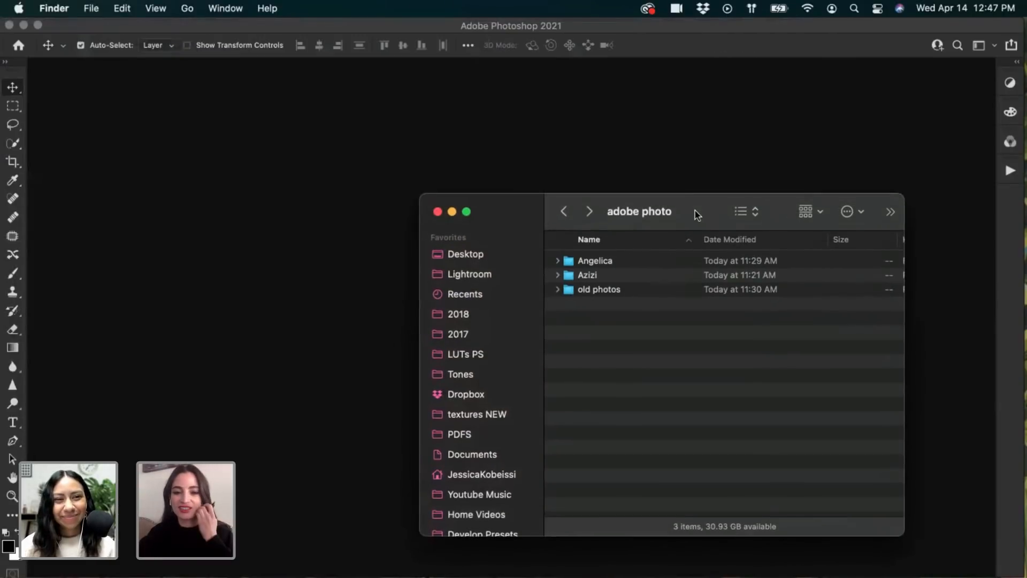
Open the shoot folder that holds IMG_4091-3.JPG and preview that edited portrait at large size
{"action": "double_click", "coordinate": [588, 276]}
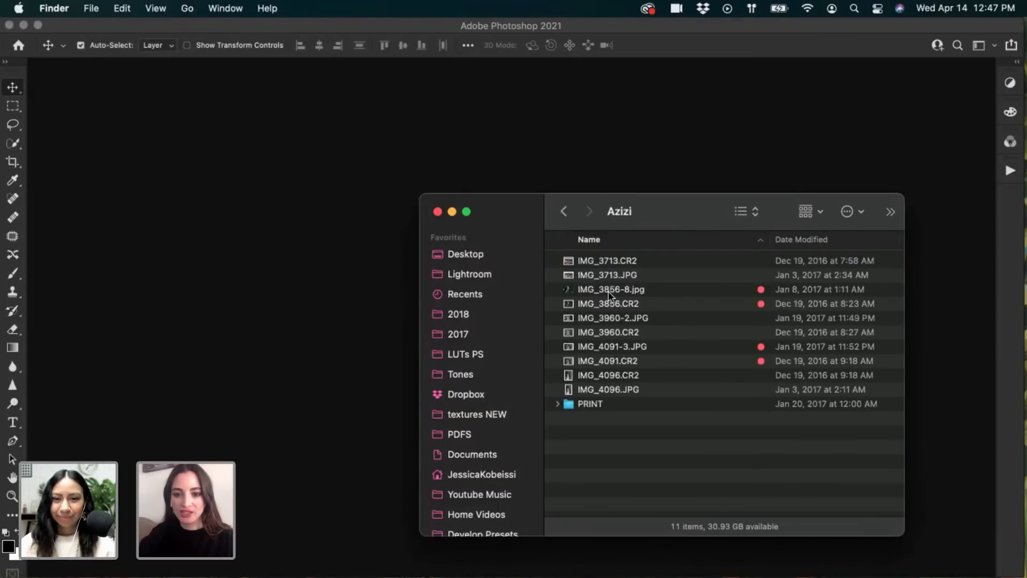
{"action": "left_click", "coordinate": [609, 291]}
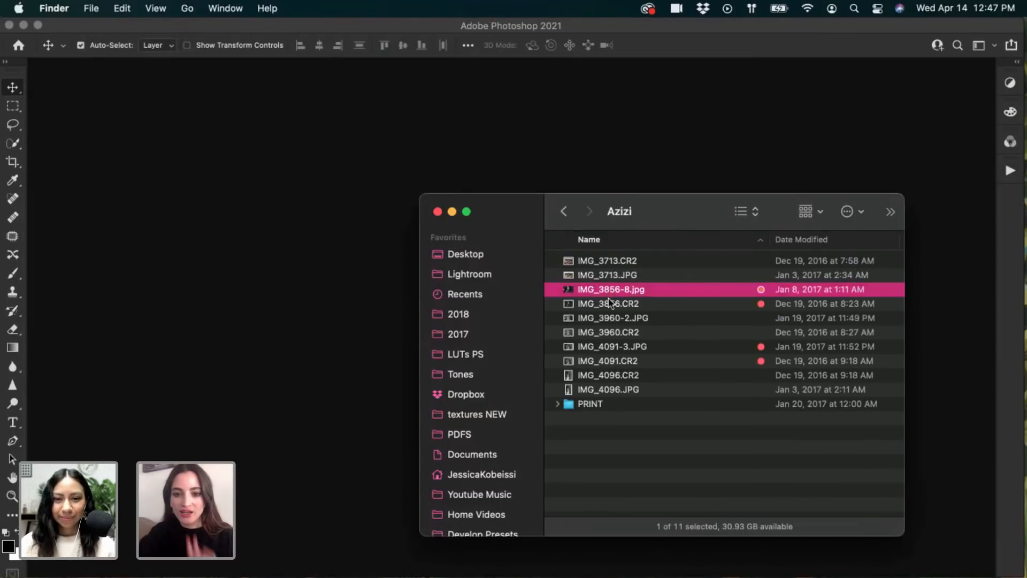
{"action": "left_click", "coordinate": [633, 348]}
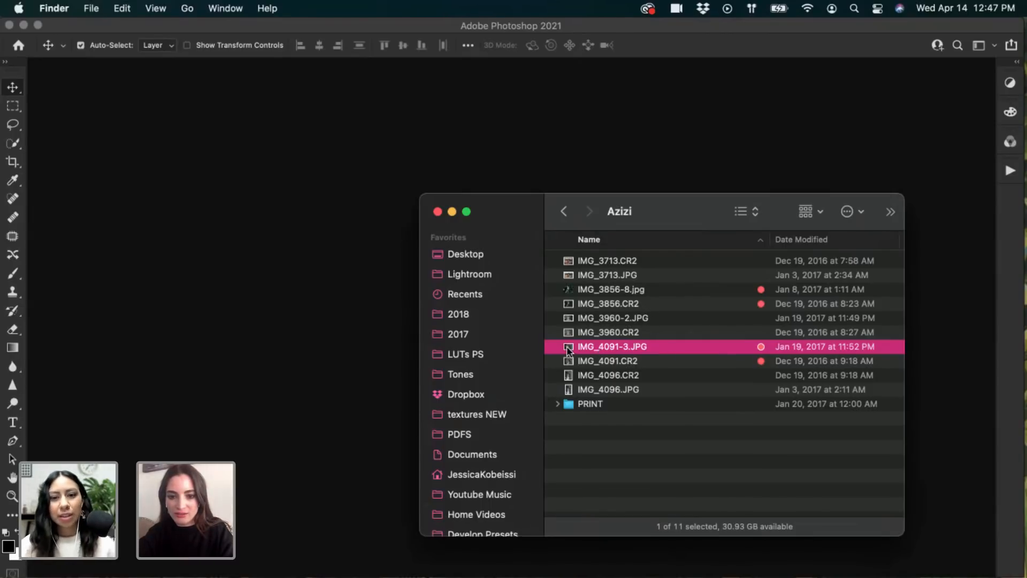
{"action": "key", "text": "space"}
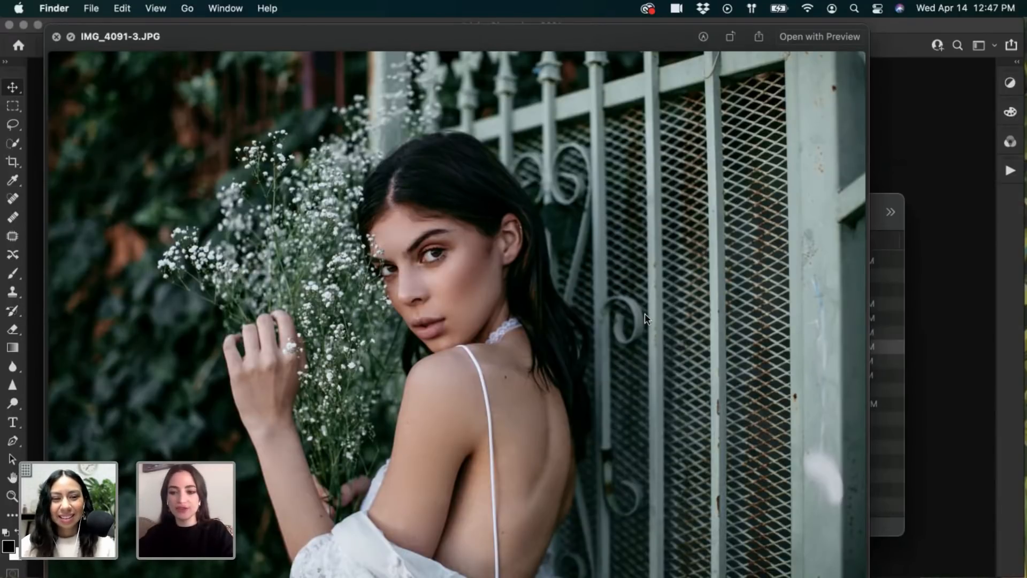
{"action": "key", "text": "space"}
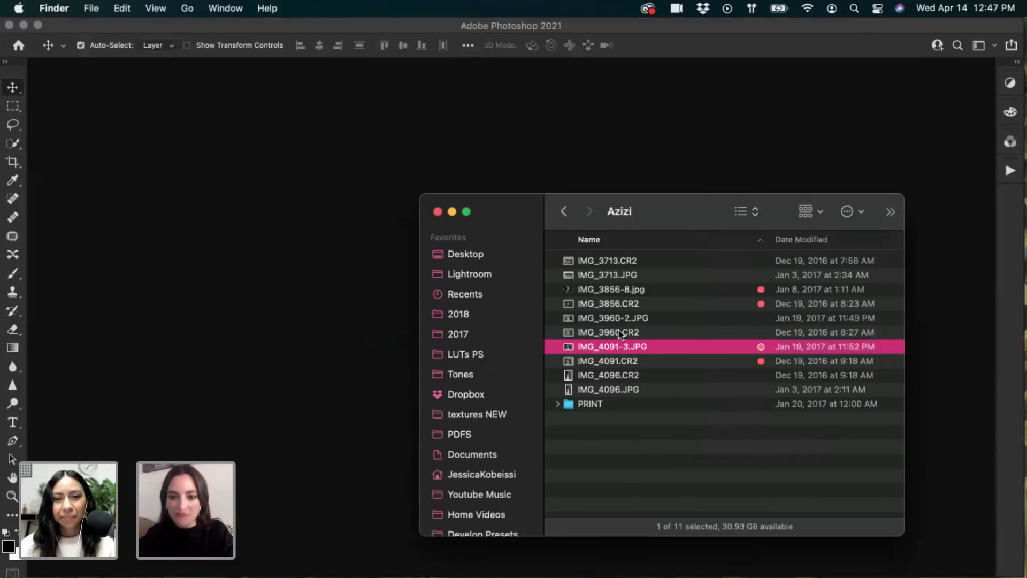
Preview IMG_3856-8.jpg together with IMG_4091-3.JPG, compare the two edited portraits, and close the preview
{"action": "left_click", "coordinate": [638, 293], "text": "super"}
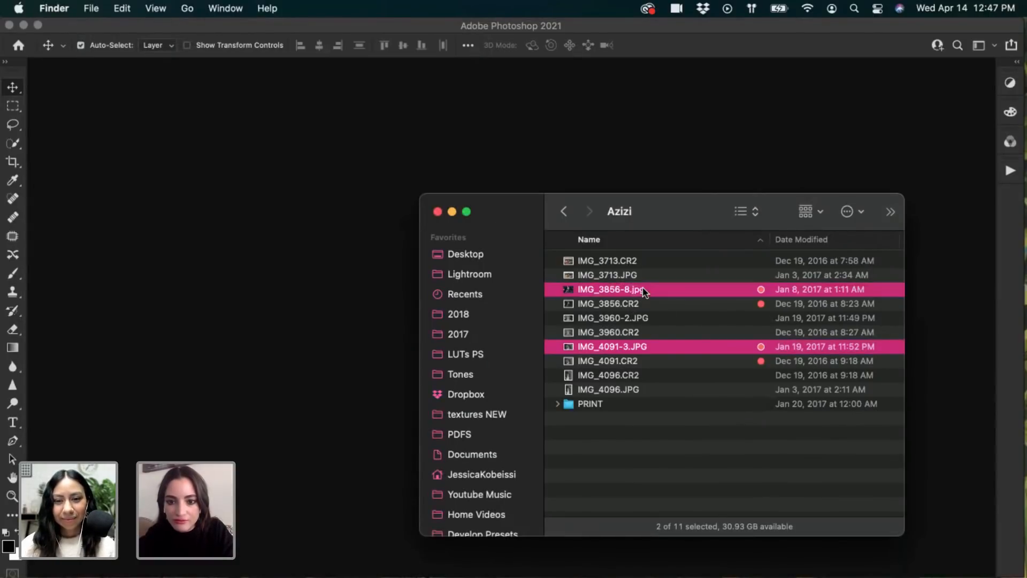
{"action": "key", "text": "space"}
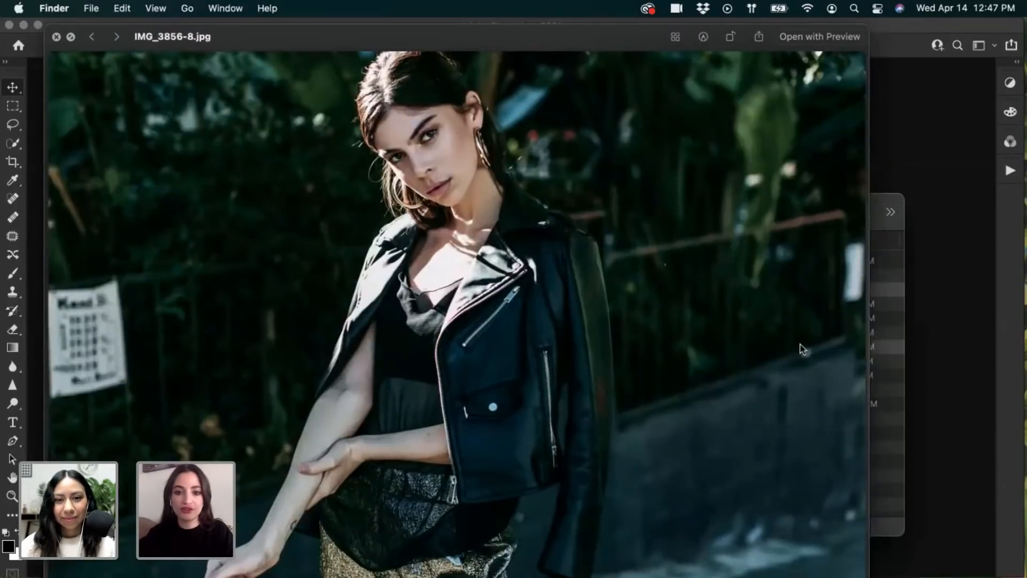
{"action": "key", "text": "Right"}
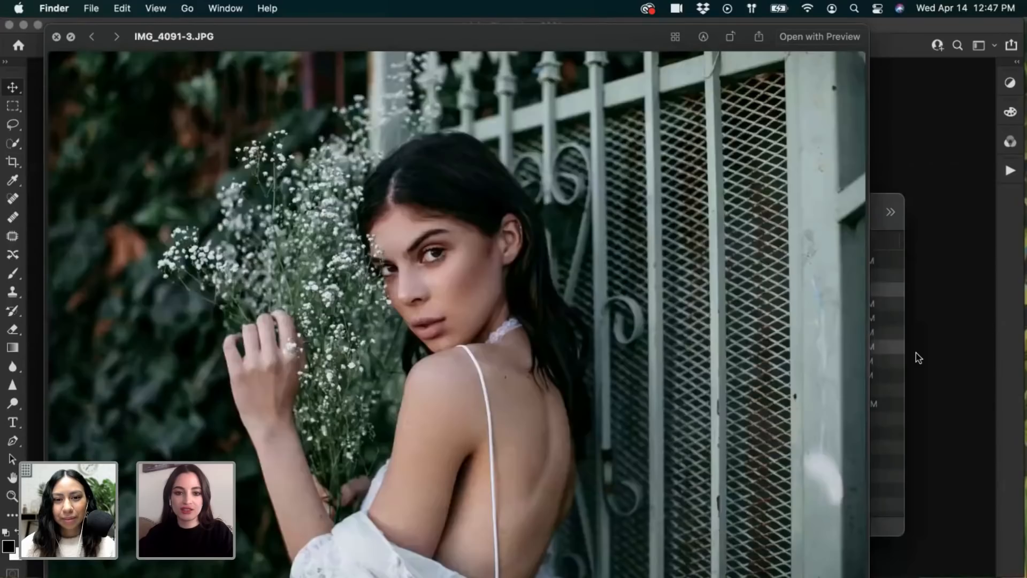
{"action": "key", "text": "Left"}
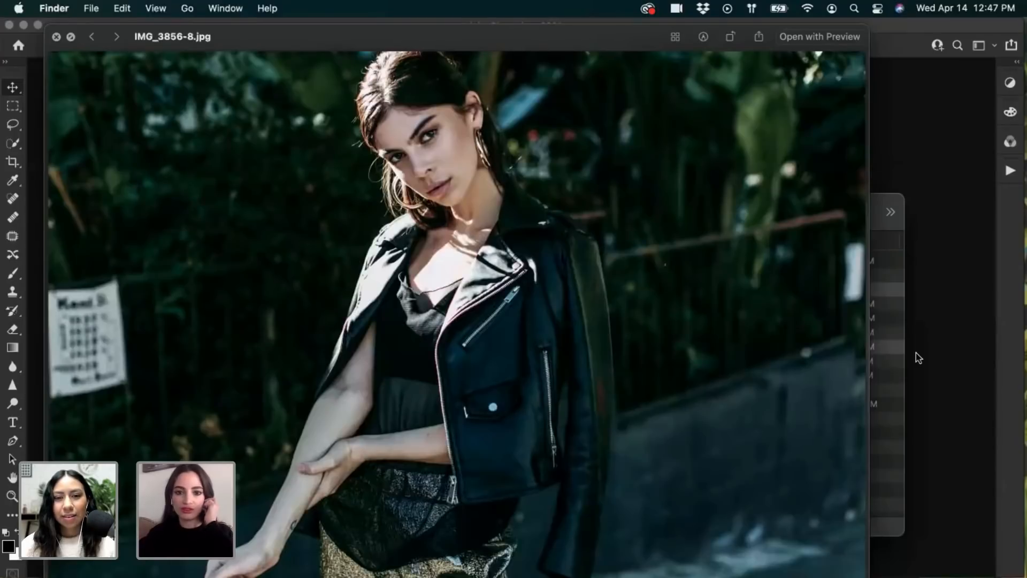
{"action": "key", "text": "Right"}
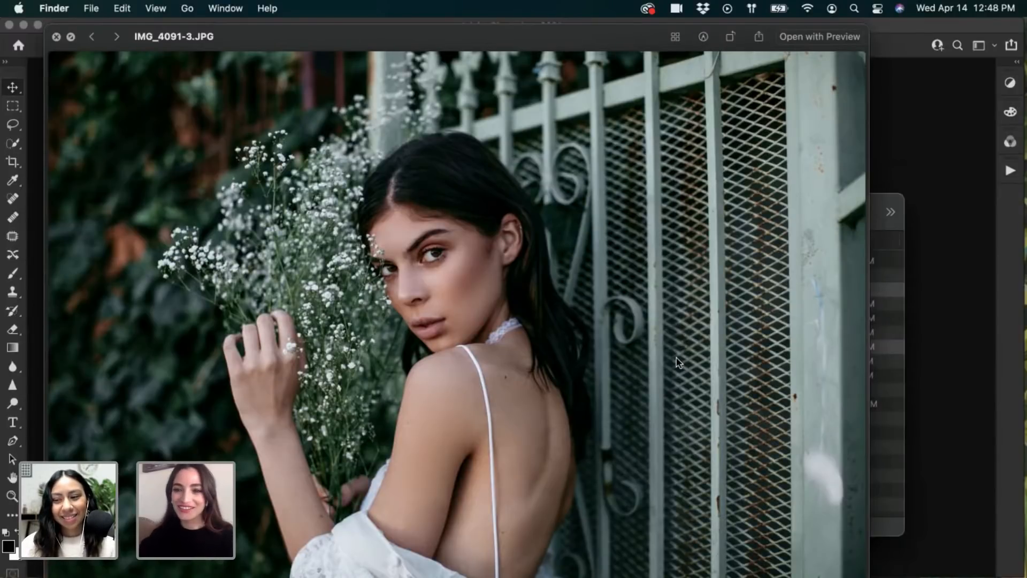
{"action": "key", "text": "space"}
Preview the edited IMG_4091-3.JPG and compare it with its raw original IMG_4091.CR2
{"action": "left_click", "coordinate": [646, 361]}
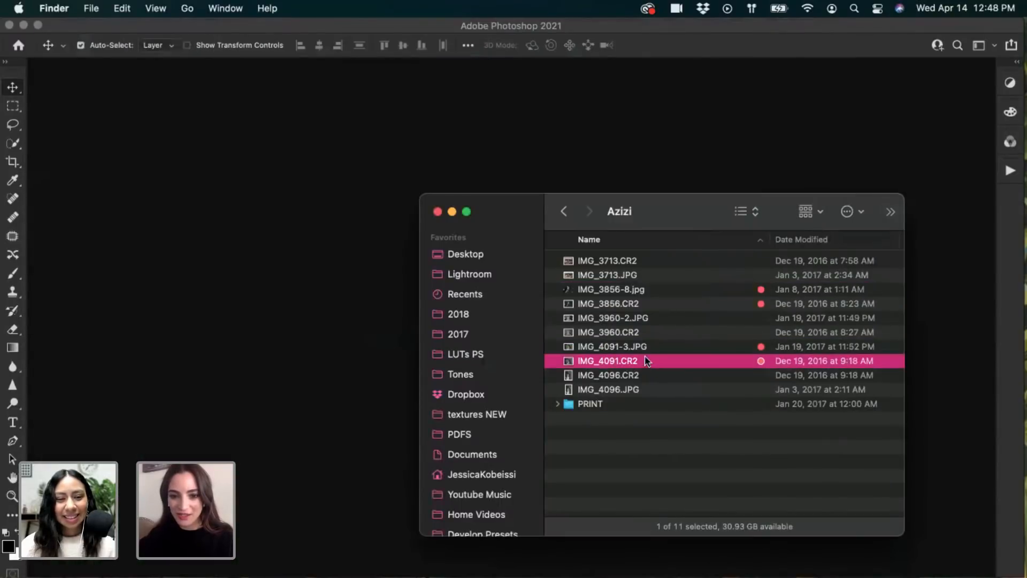
{"action": "left_click", "coordinate": [643, 349]}
{"action": "key", "text": "space"}
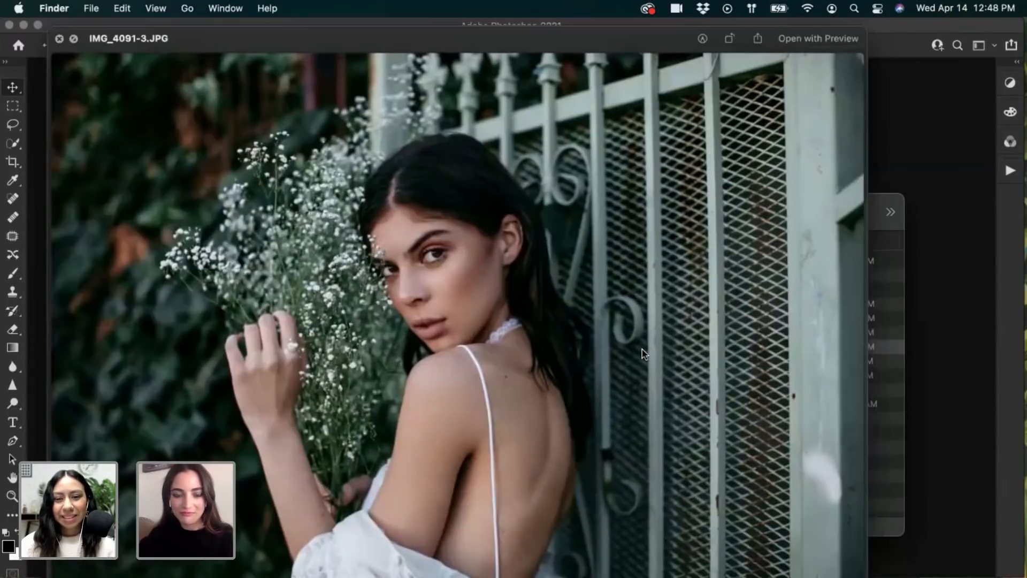
{"action": "key", "text": "Down"}
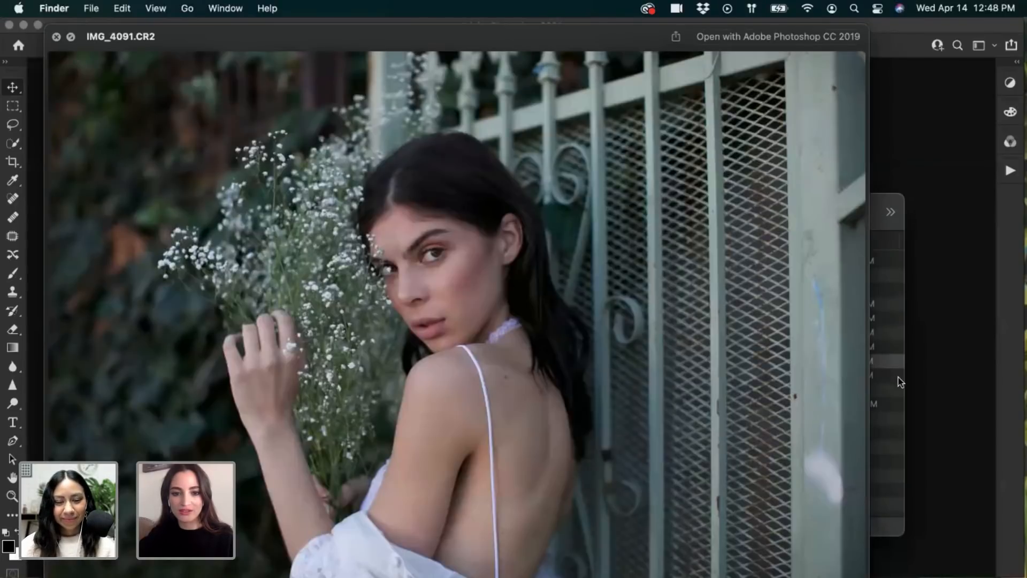
{"action": "key", "text": "Up"}
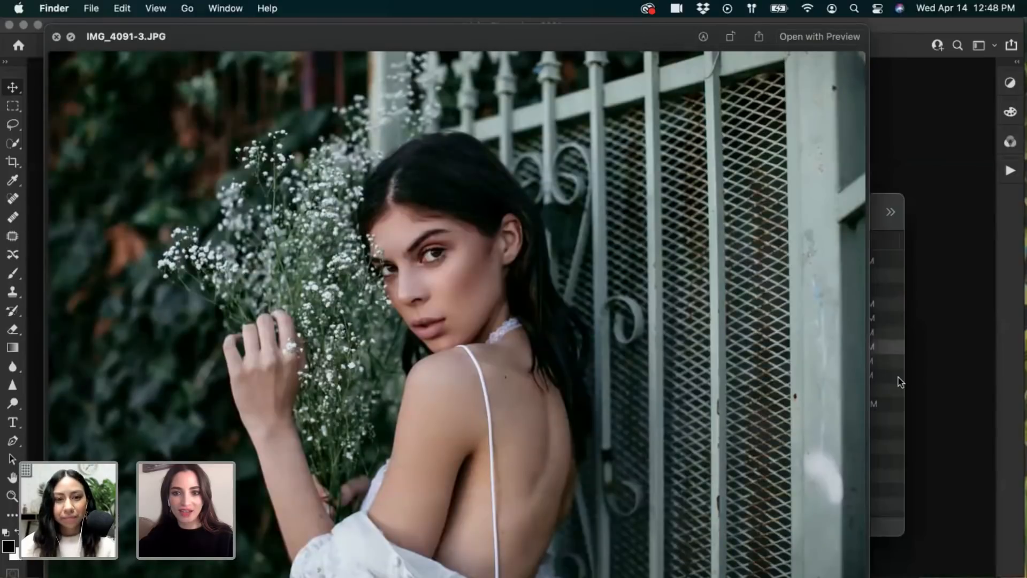
{"action": "key", "text": "Down"}
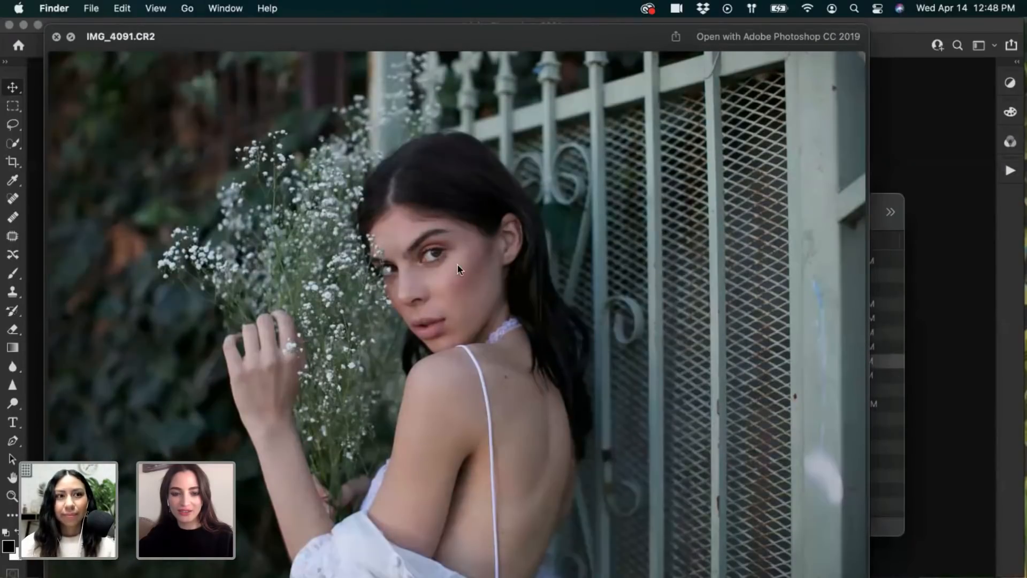
Examine the model's face up close in IMG_4091.CR2, compare raw and edited versions repeatedly, and close the preview
{"action": "scroll", "coordinate": [379, 283], "scroll_direction": "up", "scroll_amount": 5}
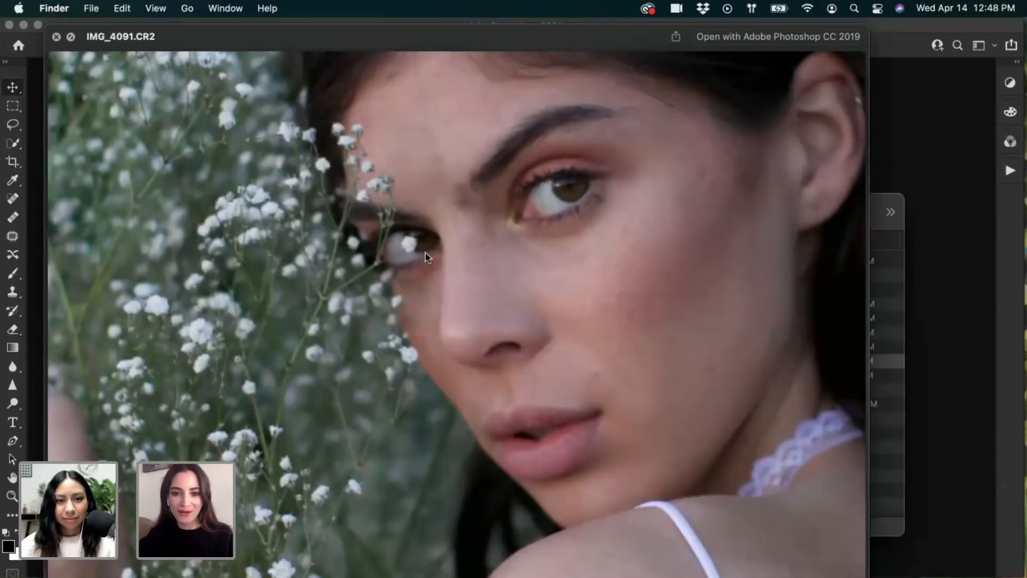
{"action": "scroll", "coordinate": [426, 257], "scroll_direction": "down", "scroll_amount": 5}
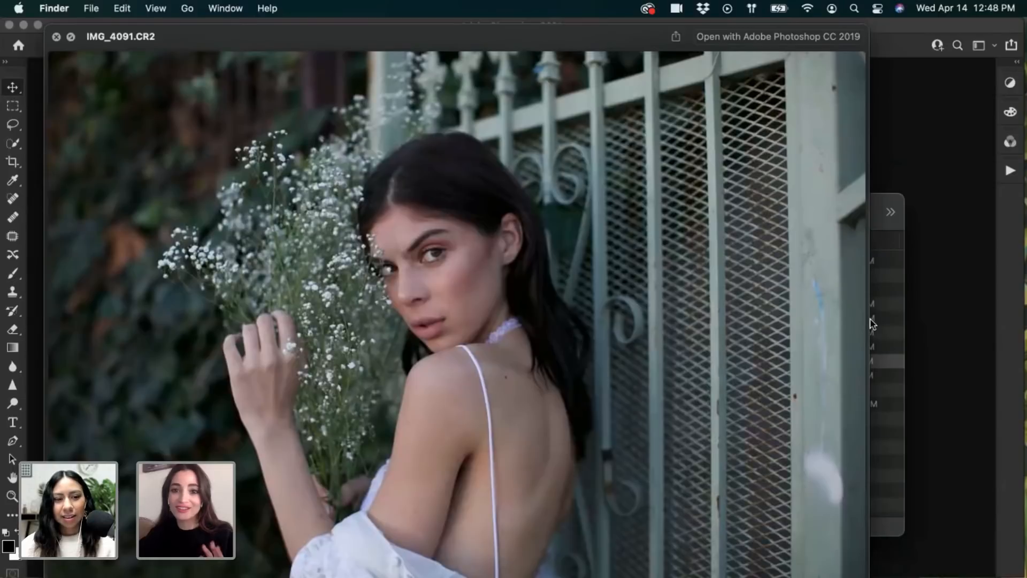
{"action": "key", "text": "Up"}
{"action": "key", "text": "Down"}
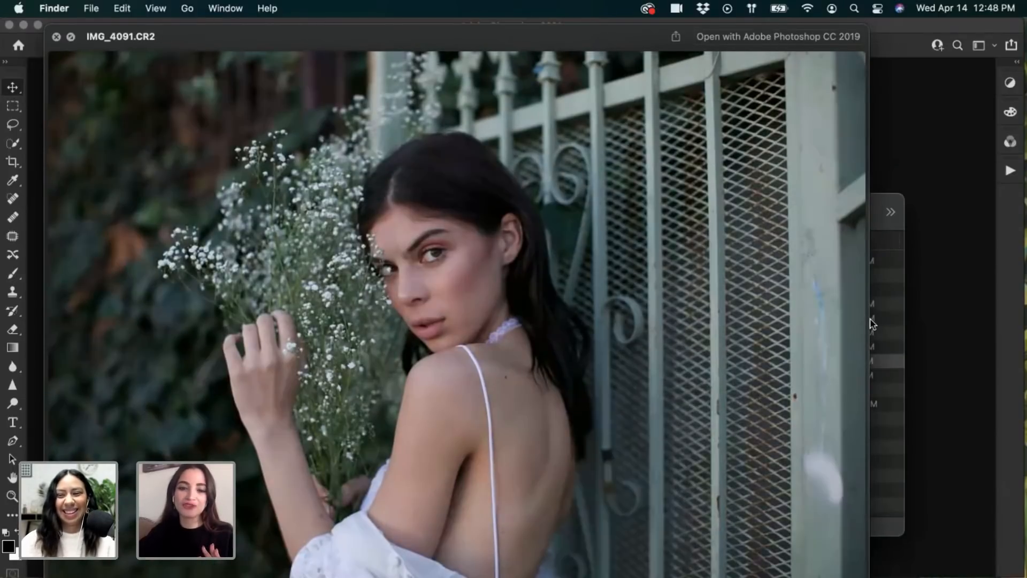
{"action": "key", "text": "Up"}
{"action": "key", "text": "Down"}
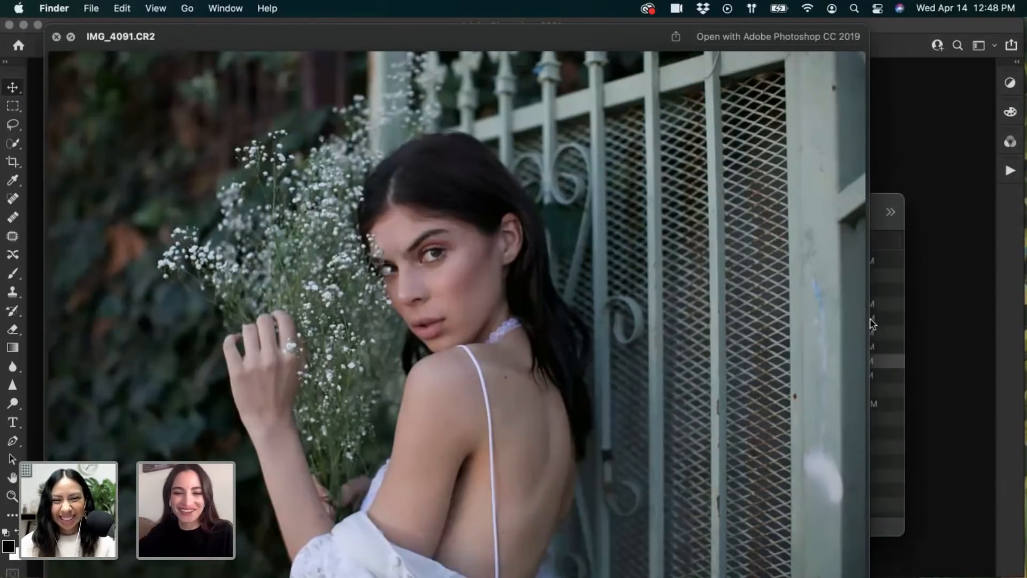
{"action": "key", "text": "Up"}
{"action": "key", "text": "Down"}
{"action": "key", "text": "space"}
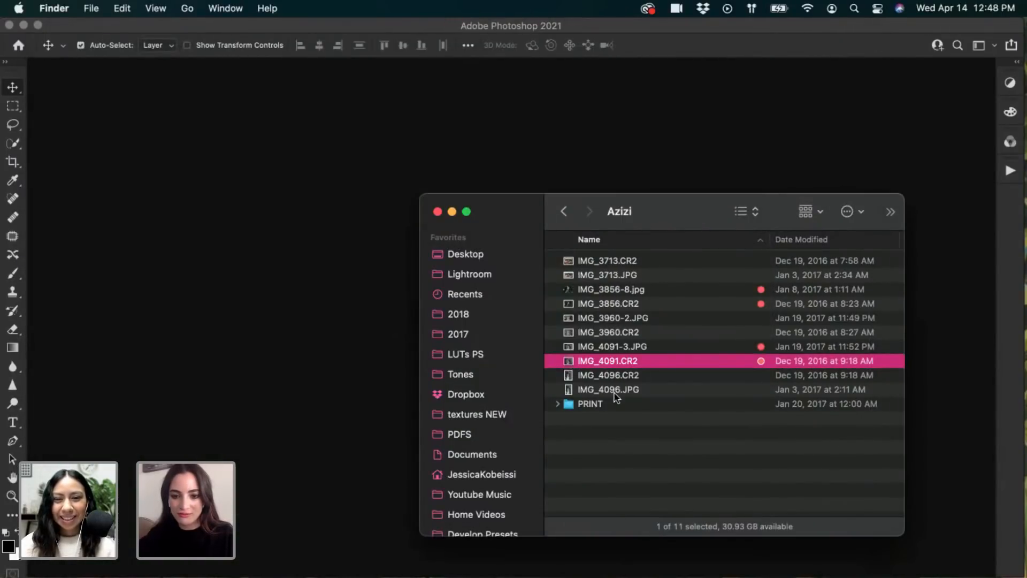
Open IMG_4091.CR2 in Camera Raw and resize and reposition its window so the whole dialog fits on screen
{"action": "double_click", "coordinate": [568, 363]}
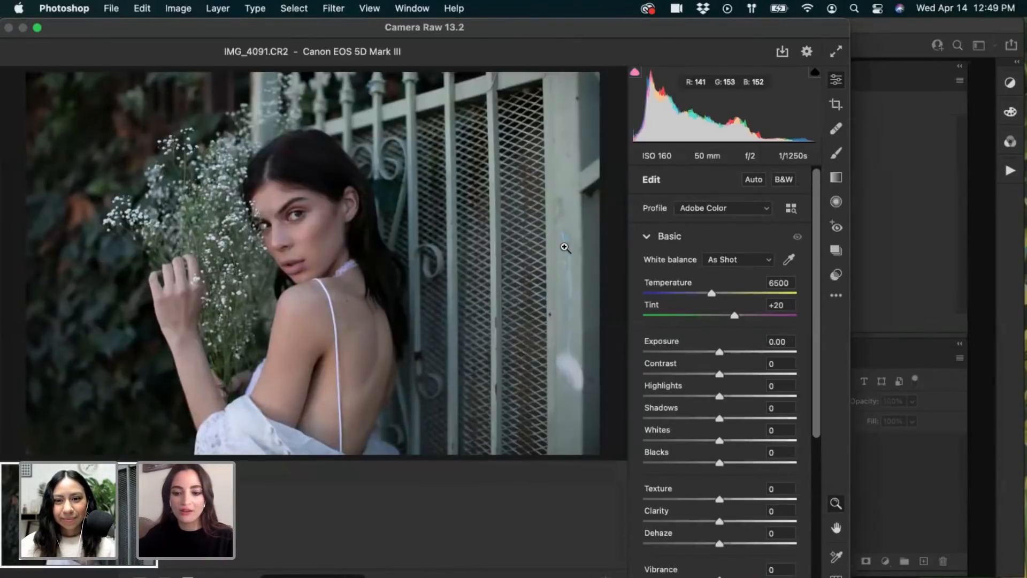
{"action": "left_click_drag", "start_coordinate": [850, 576], "coordinate": [887, 567]}
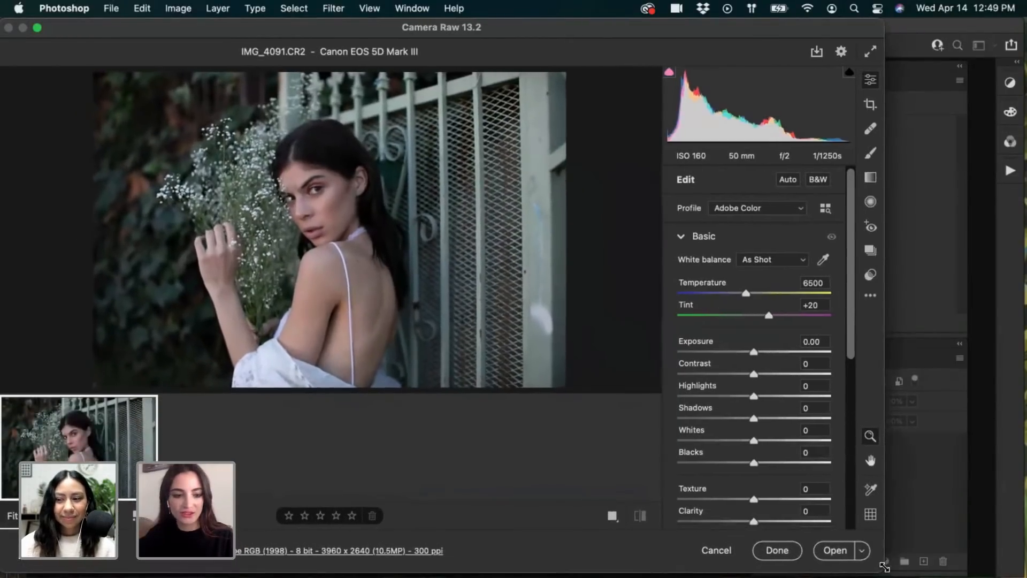
{"action": "left_click_drag", "start_coordinate": [373, 29], "coordinate": [379, 29]}
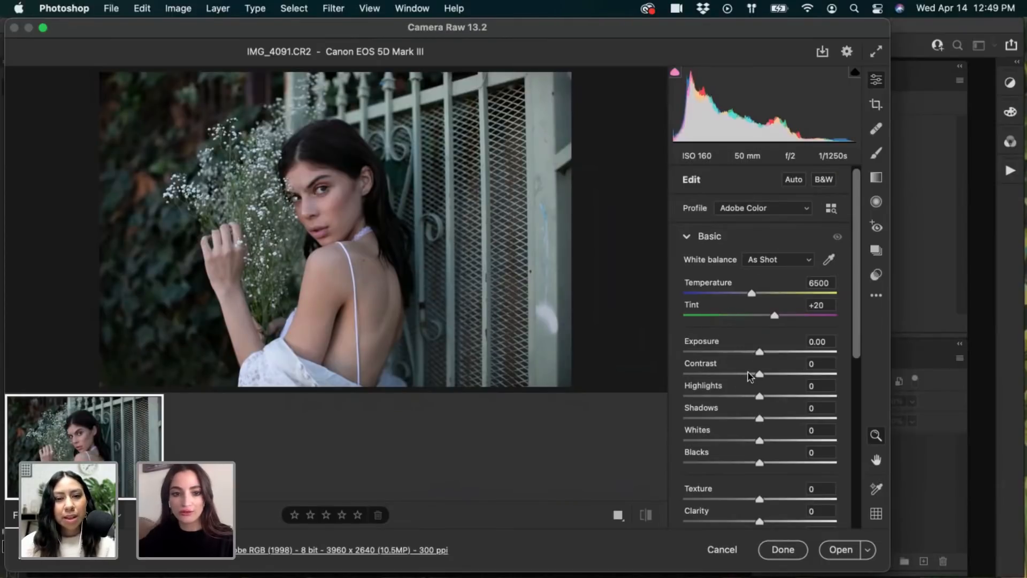
Set Contrast to -7, try Shadows at +80 on the raw portrait, and settle Shadows at +7
{"action": "left_click_drag", "start_coordinate": [760, 373], "coordinate": [754, 374]}
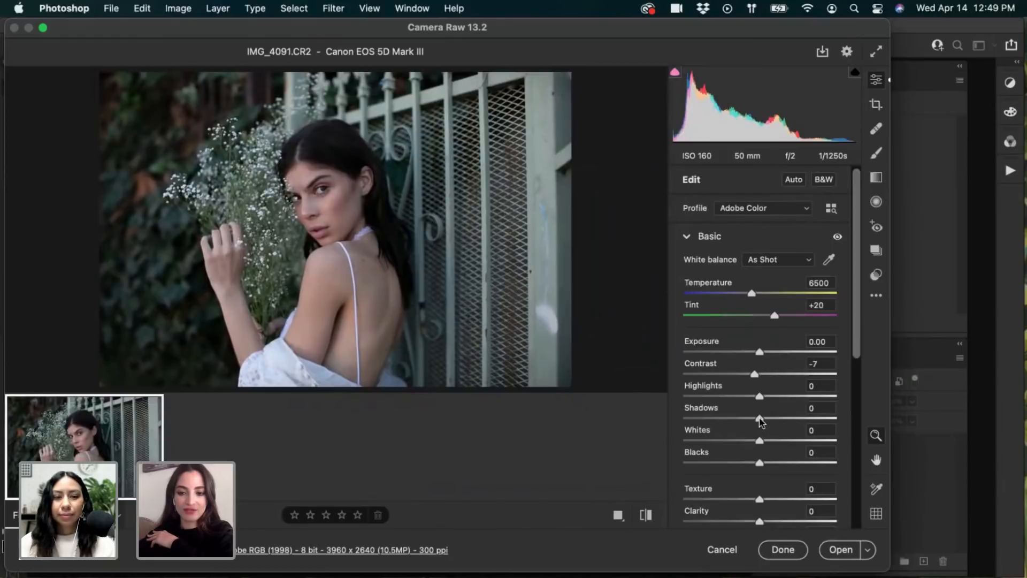
{"action": "left_click_drag", "start_coordinate": [760, 419], "coordinate": [821, 424]}
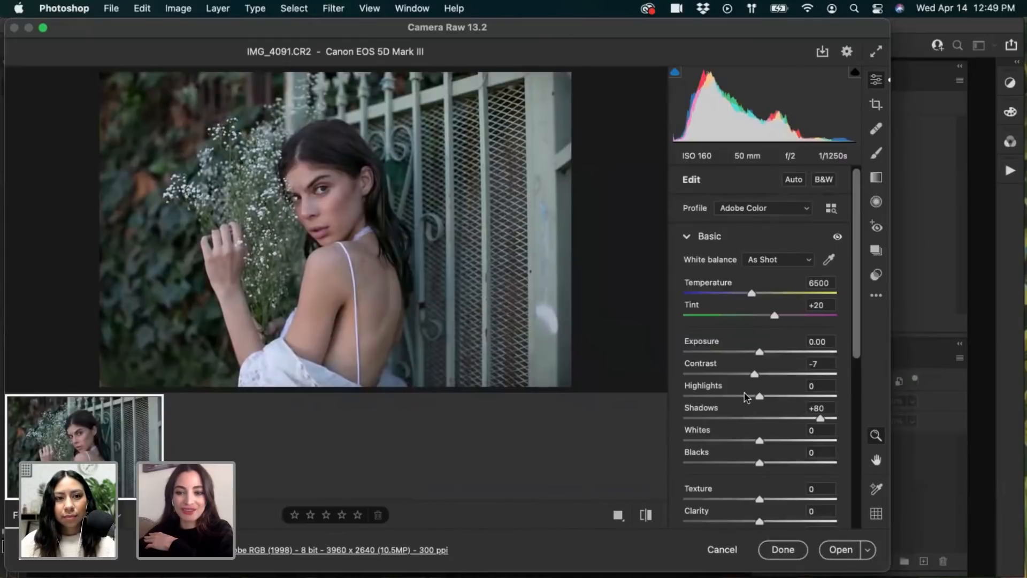
{"action": "left_click", "coordinate": [764, 419]}
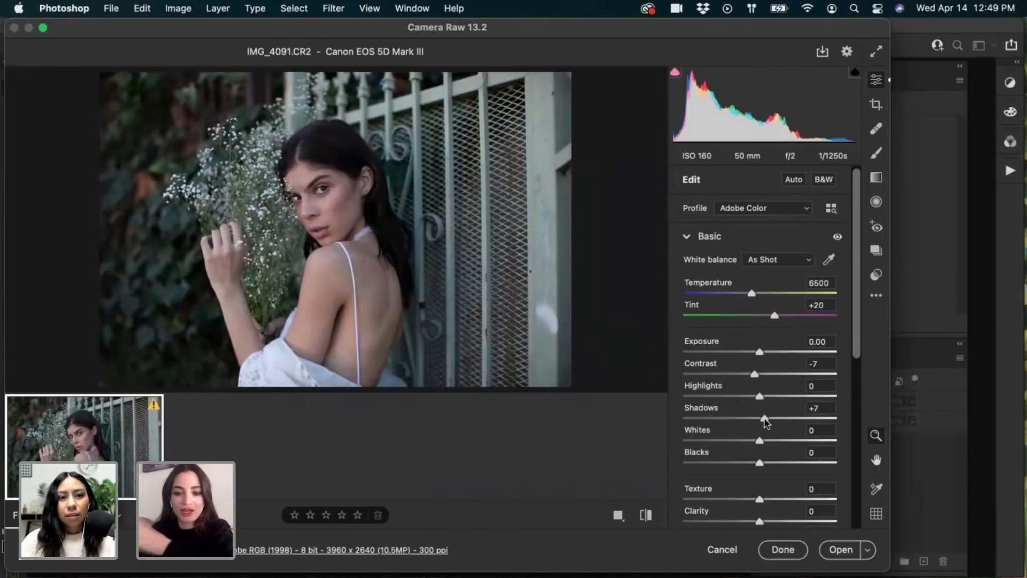
{"action": "left_click_drag", "start_coordinate": [764, 419], "coordinate": [765, 419]}
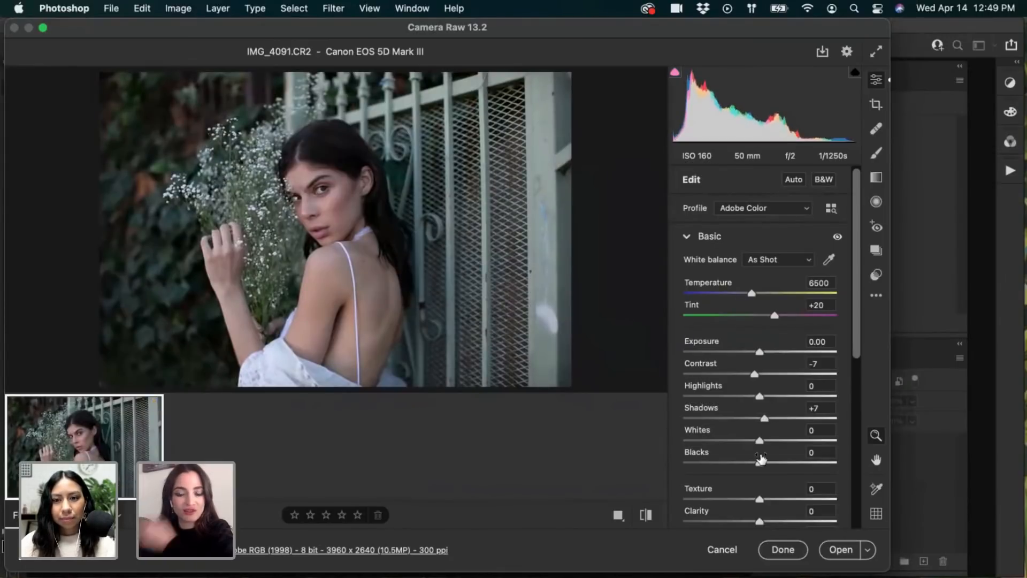
Set the portrait's Blacks to +6, Exposure to +0.15 and Clarity to +2
{"action": "mouse_move", "coordinate": [760, 463]}
{"action": "left_mouse_down"}
{"action": "mouse_move", "coordinate": [809, 463]}
{"action": "mouse_move", "coordinate": [765, 463]}
{"action": "left_mouse_up"}
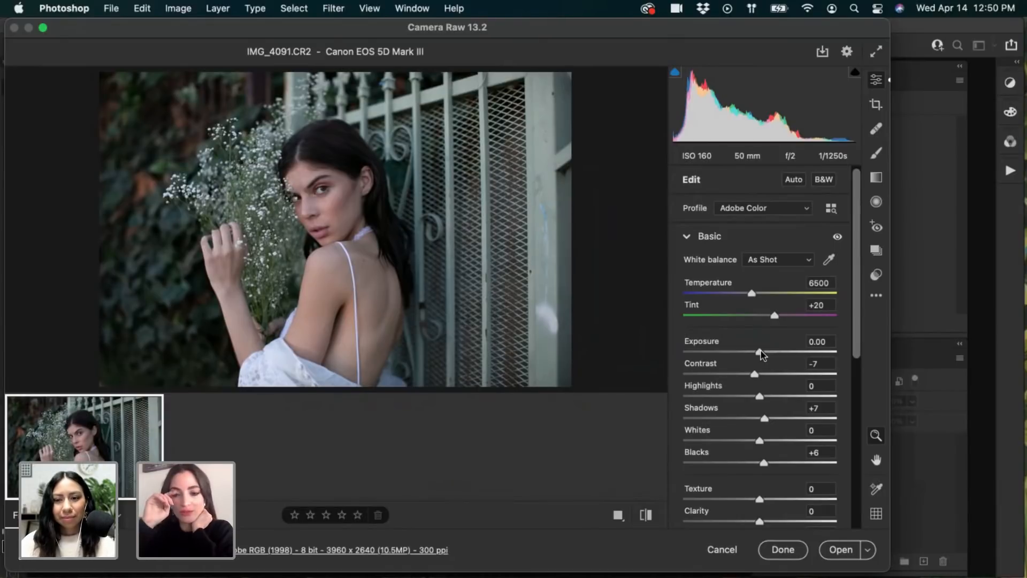
{"action": "left_click_drag", "start_coordinate": [761, 352], "coordinate": [765, 354]}
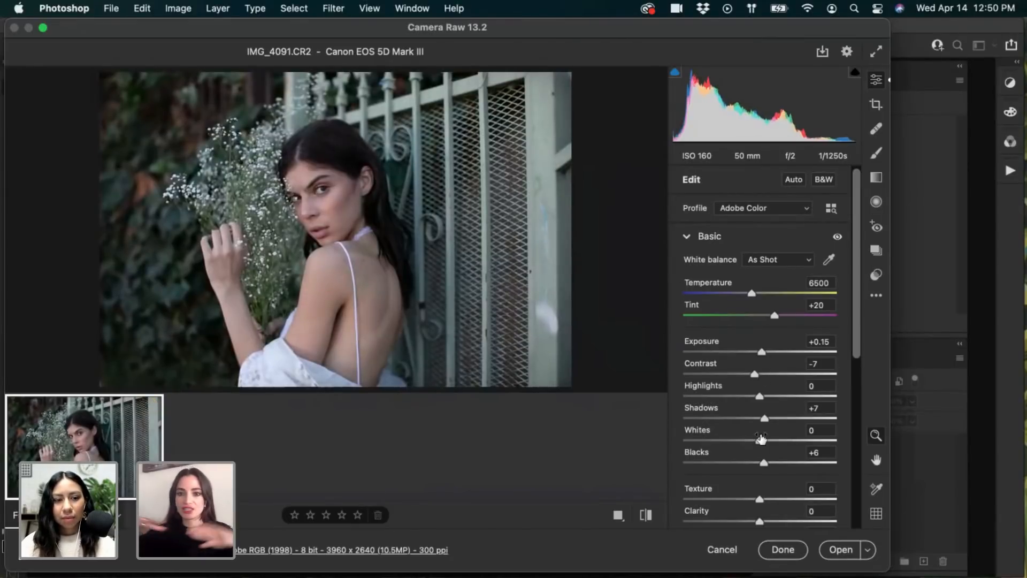
{"action": "scroll", "coordinate": [761, 439], "scroll_direction": "down", "scroll_amount": 5}
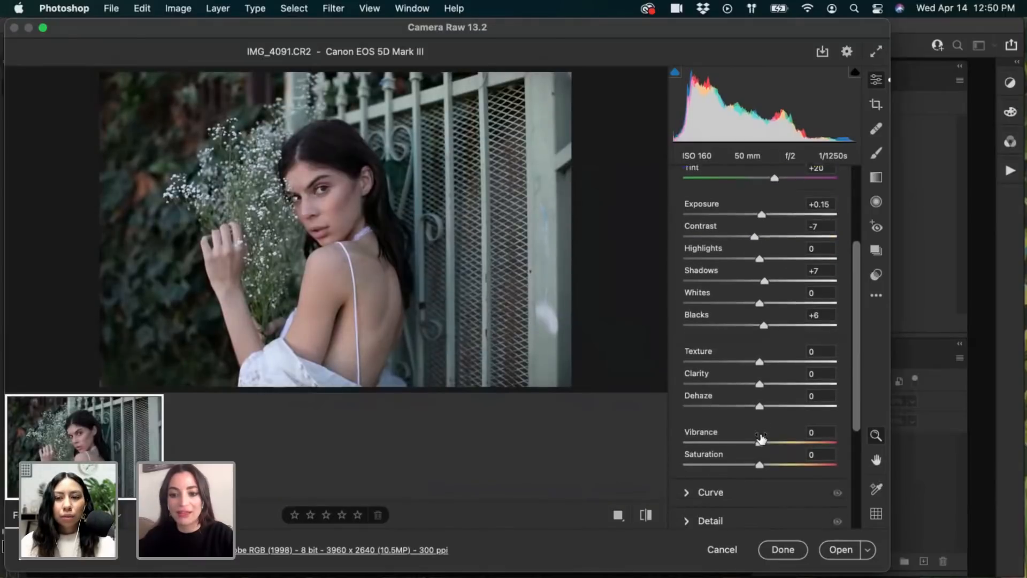
{"action": "left_click_drag", "start_coordinate": [762, 375], "coordinate": [764, 376]}
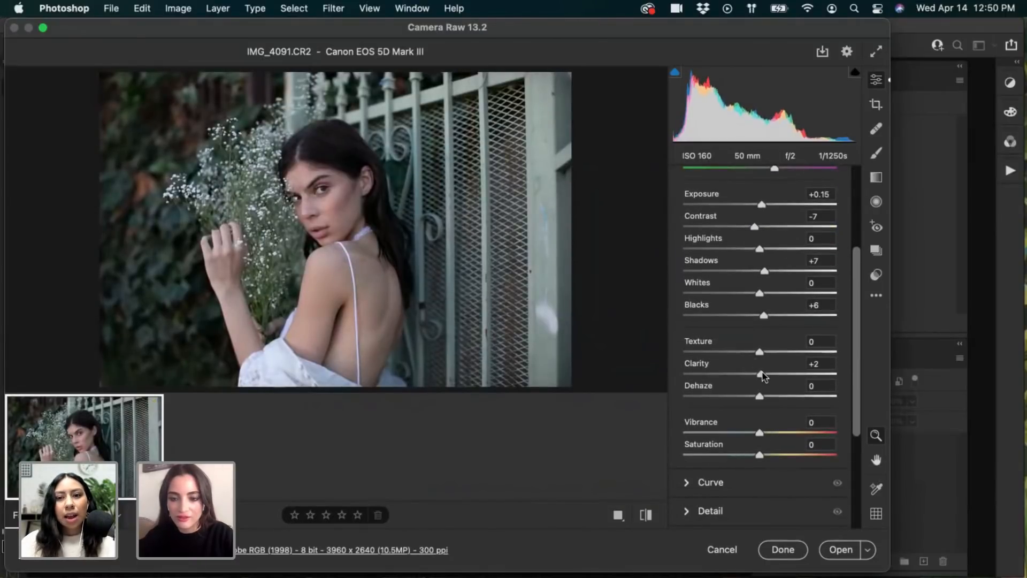
Expand the Curve settings to view the linear point curve, and collapse them again
{"action": "scroll", "coordinate": [764, 375], "scroll_direction": "down", "scroll_amount": 6}
{"action": "left_click", "coordinate": [687, 318]}
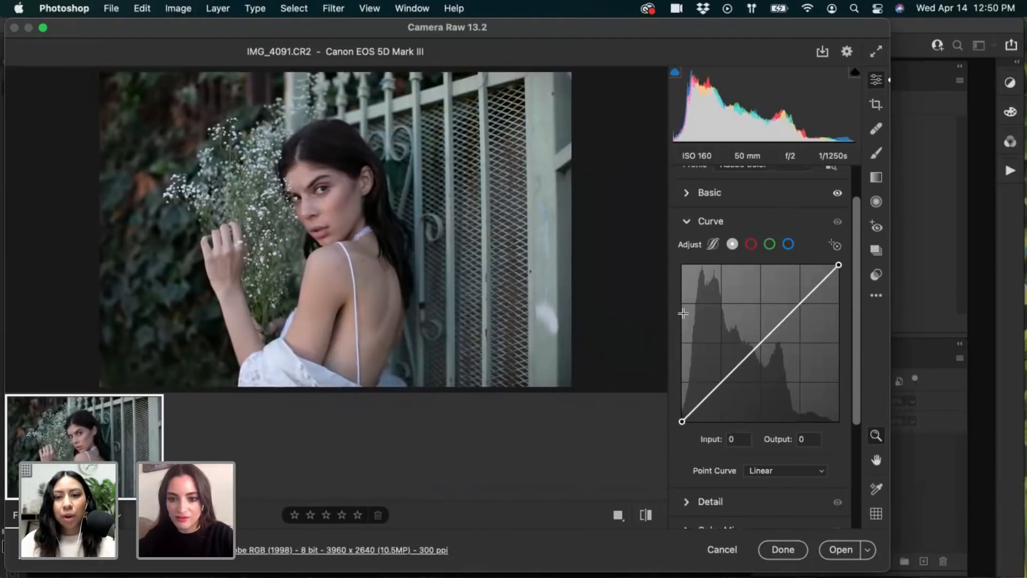
{"action": "left_click", "coordinate": [687, 223]}
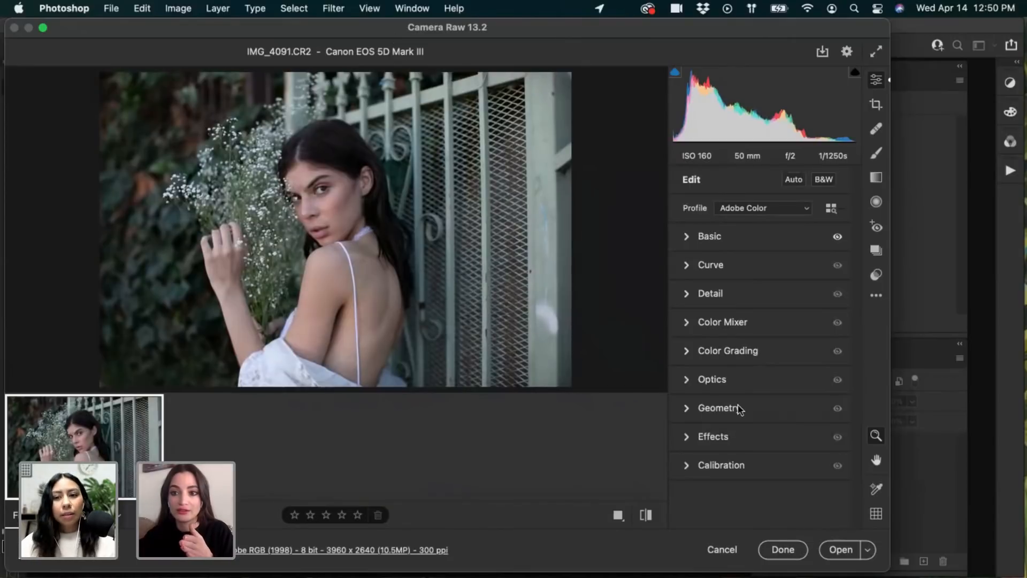
Try a Blue Primary Hue of about -73 in the Calibration settings, and reset it to 0
{"action": "left_click", "coordinate": [689, 466]}
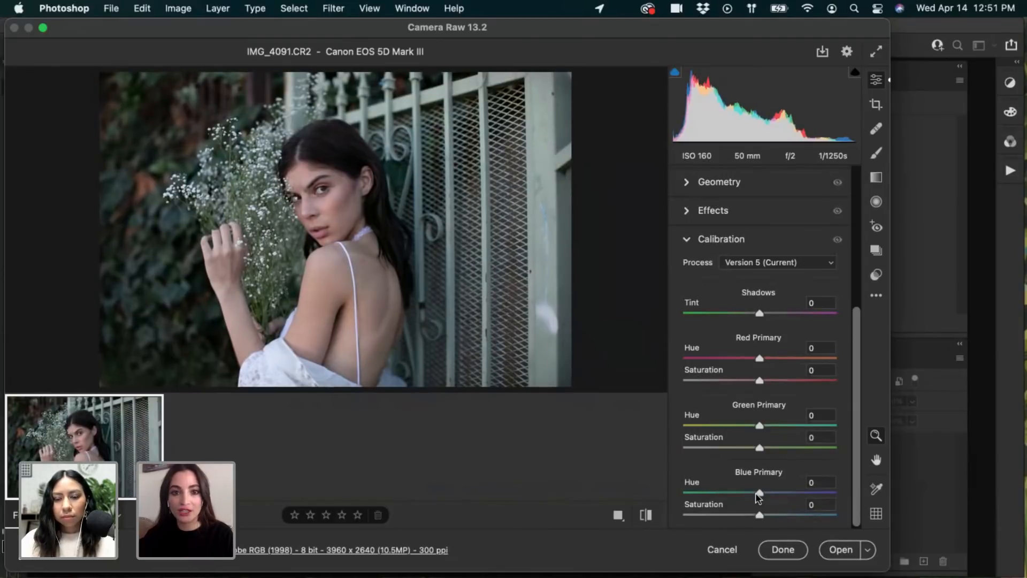
{"action": "left_click_drag", "start_coordinate": [757, 495], "coordinate": [683, 488]}
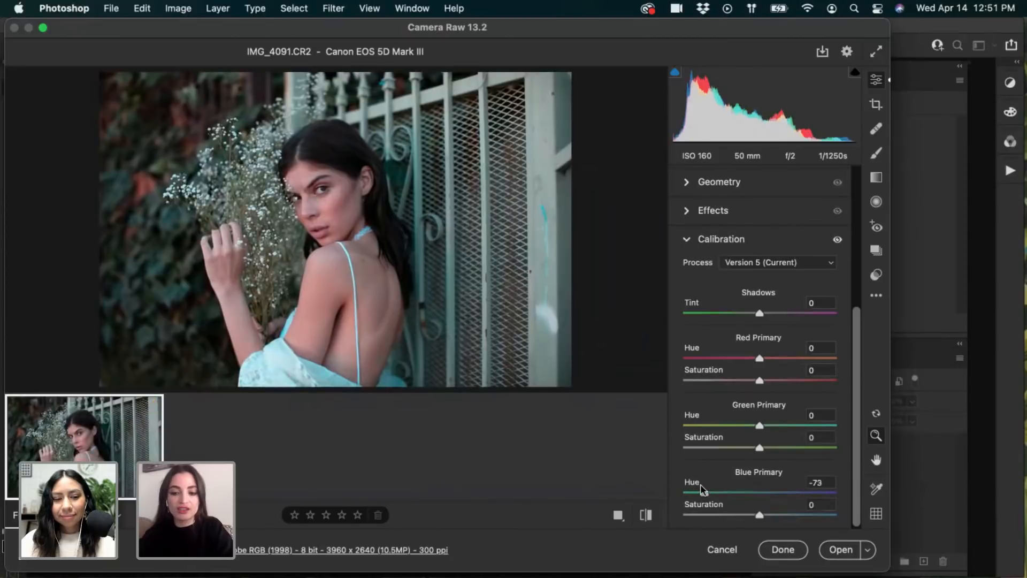
{"action": "double_click", "coordinate": [685, 491]}
{"action": "mouse_move", "coordinate": [761, 426]}
{"action": "left_mouse_down"}
{"action": "mouse_move", "coordinate": [718, 427]}
{"action": "mouse_move", "coordinate": [852, 426]}
{"action": "mouse_move", "coordinate": [716, 428]}
{"action": "mouse_move", "coordinate": [775, 426]}
{"action": "mouse_move", "coordinate": [763, 428]}
{"action": "left_mouse_up"}
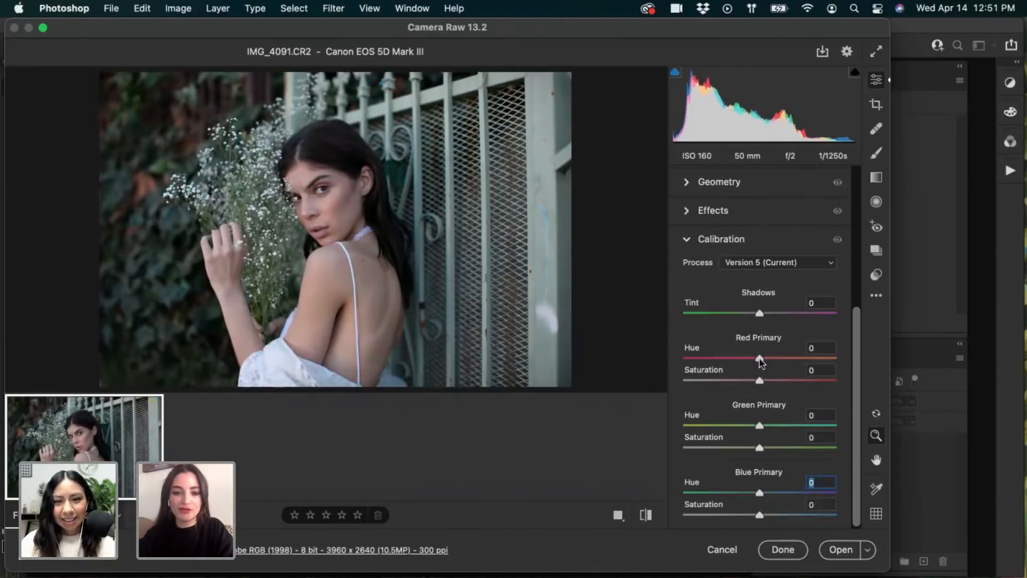
Try the Calibration Red Primary Hue at +93 and -25 to compare skin tones, and reset it to 0
{"action": "left_click_drag", "start_coordinate": [760, 358], "coordinate": [831, 373]}
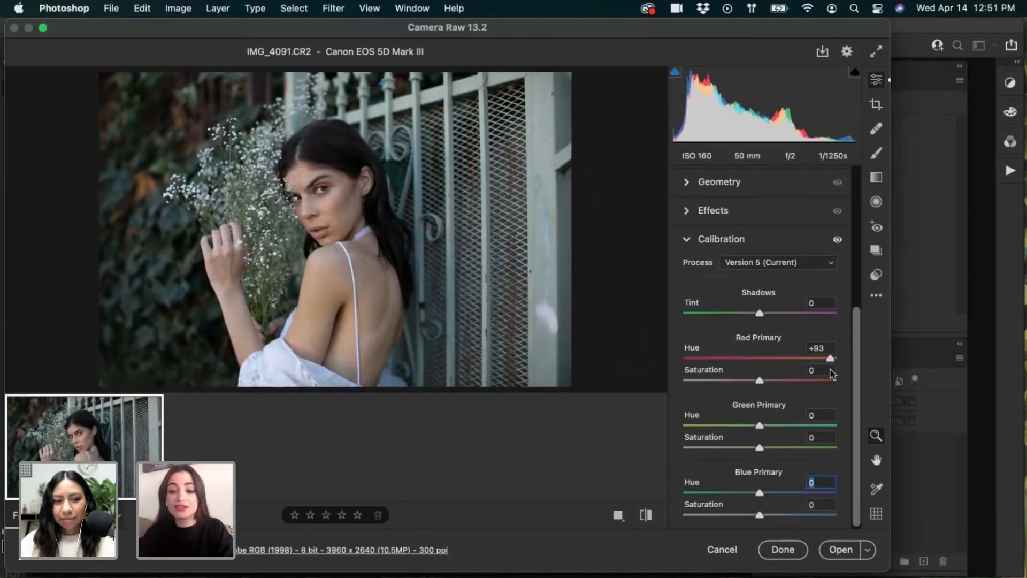
{"action": "left_click", "coordinate": [742, 359]}
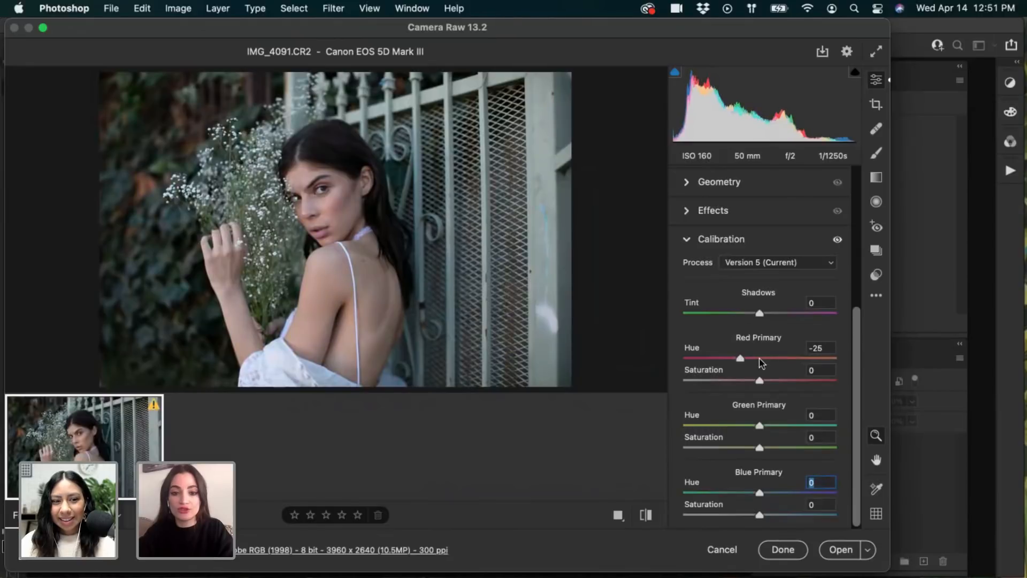
{"action": "left_click_drag", "start_coordinate": [760, 359], "coordinate": [758, 360]}
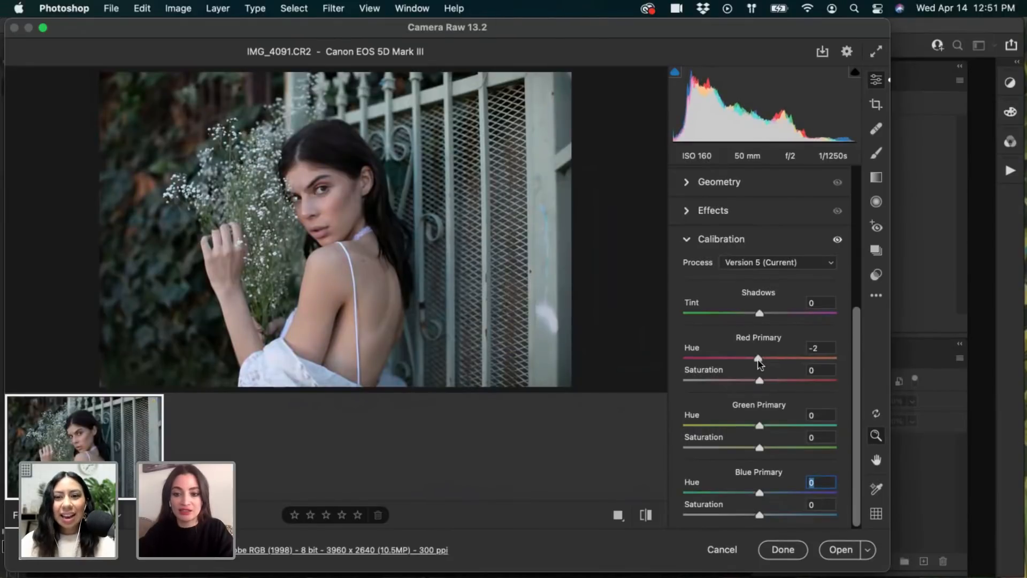
{"action": "key", "text": "super+z"}
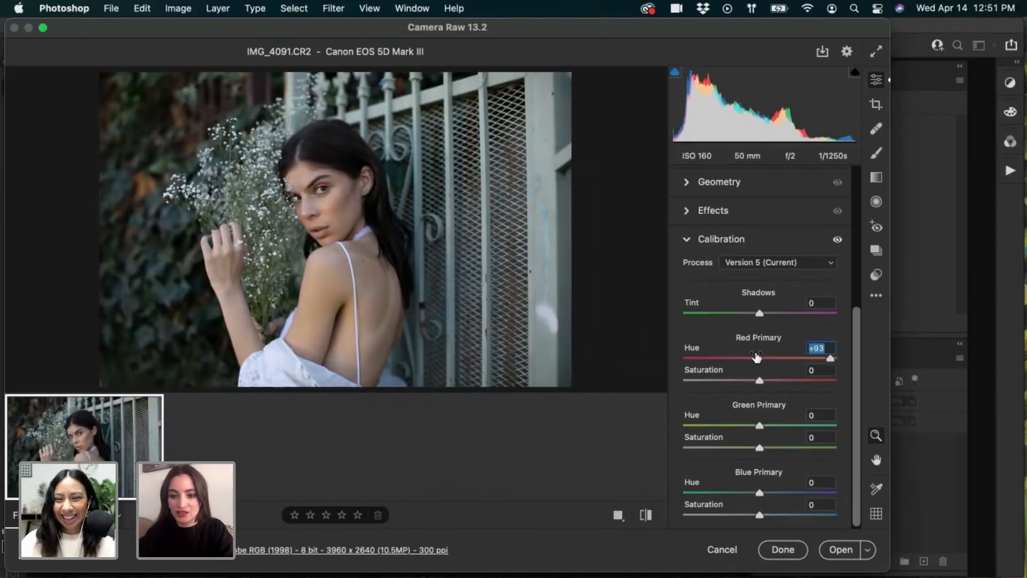
{"action": "left_click_drag", "start_coordinate": [760, 357], "coordinate": [759, 358]}
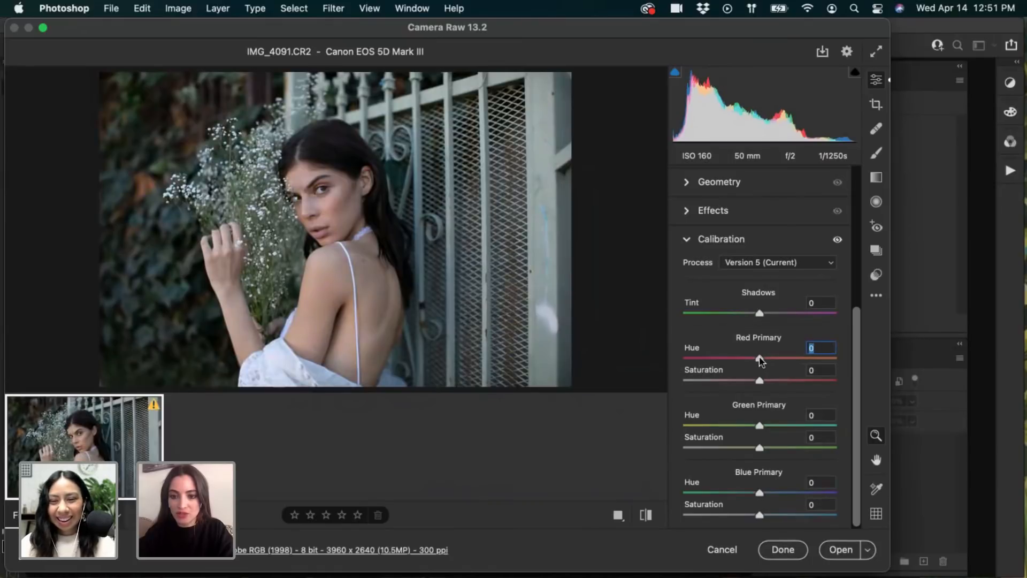
Turn on lens profile corrections for the portrait in the Optics settings
{"action": "scroll", "coordinate": [761, 361], "scroll_direction": "up", "scroll_amount": 10}
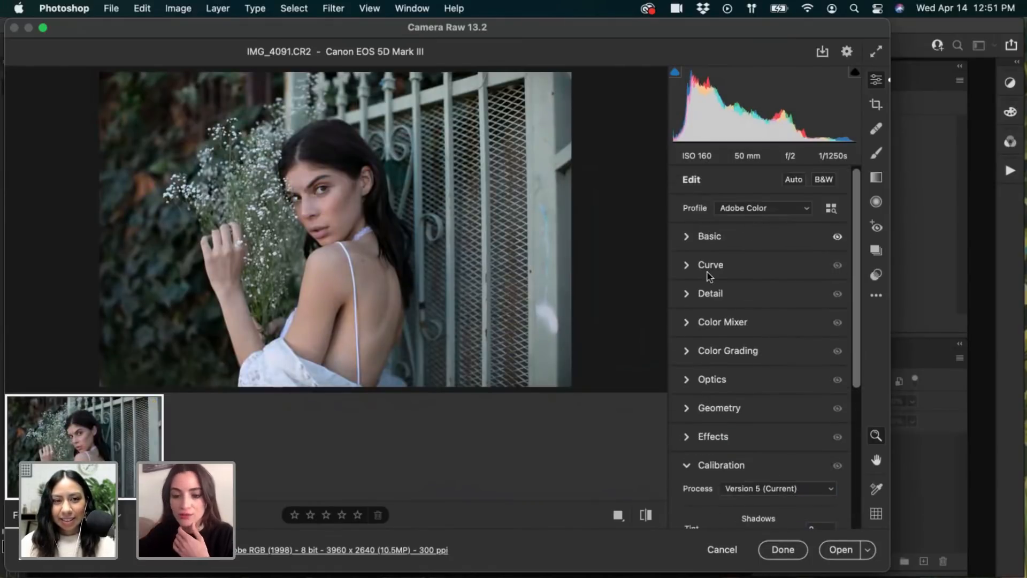
{"action": "scroll", "coordinate": [696, 332], "scroll_direction": "down", "scroll_amount": 2}
{"action": "left_click", "coordinate": [686, 374]}
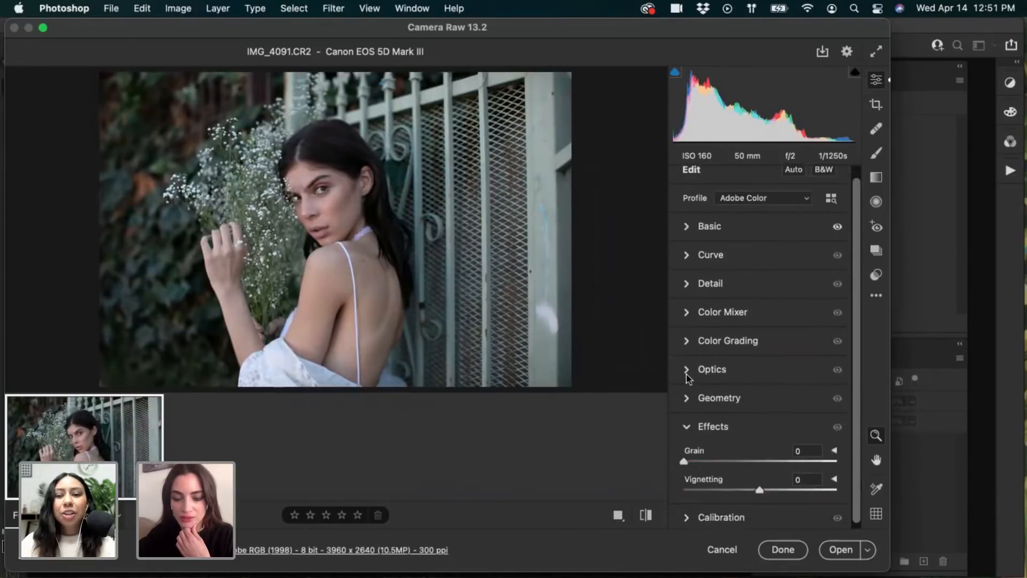
{"action": "left_click", "coordinate": [688, 372]}
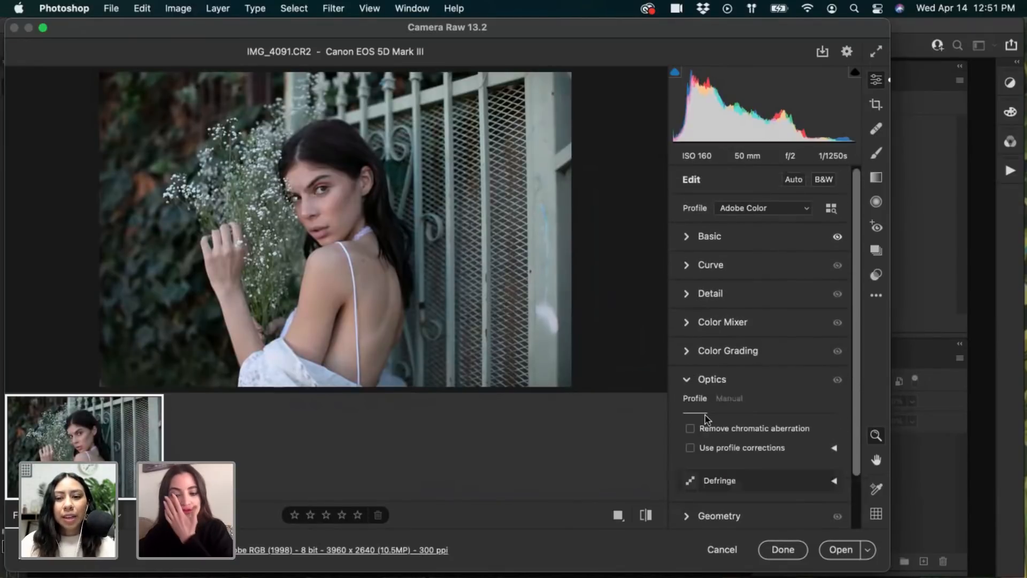
{"action": "key", "text": "XF86AudioRaiseVolume"}
{"action": "key", "text": "XF86AudioRaiseVolume"}
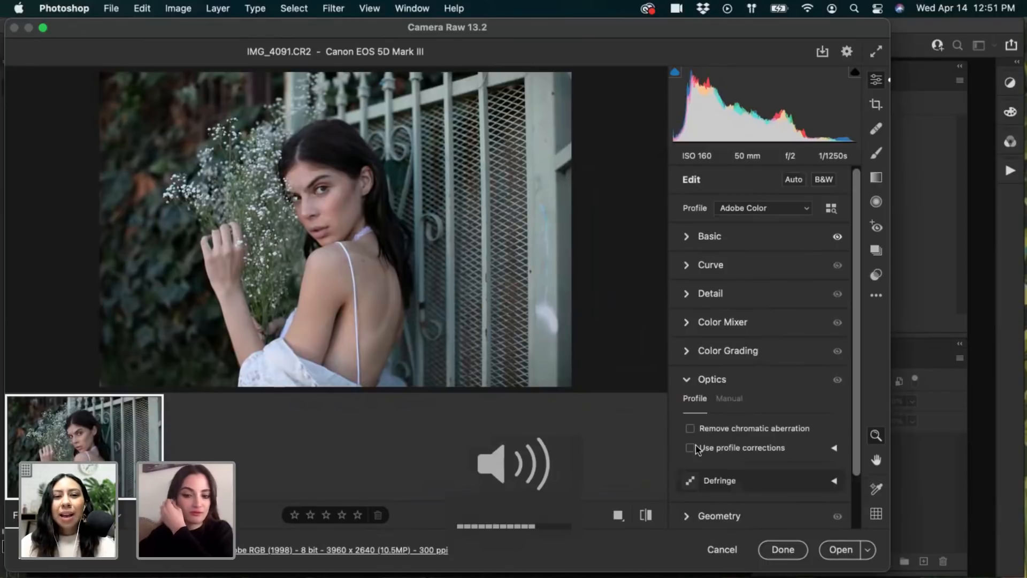
{"action": "left_click", "coordinate": [690, 448]}
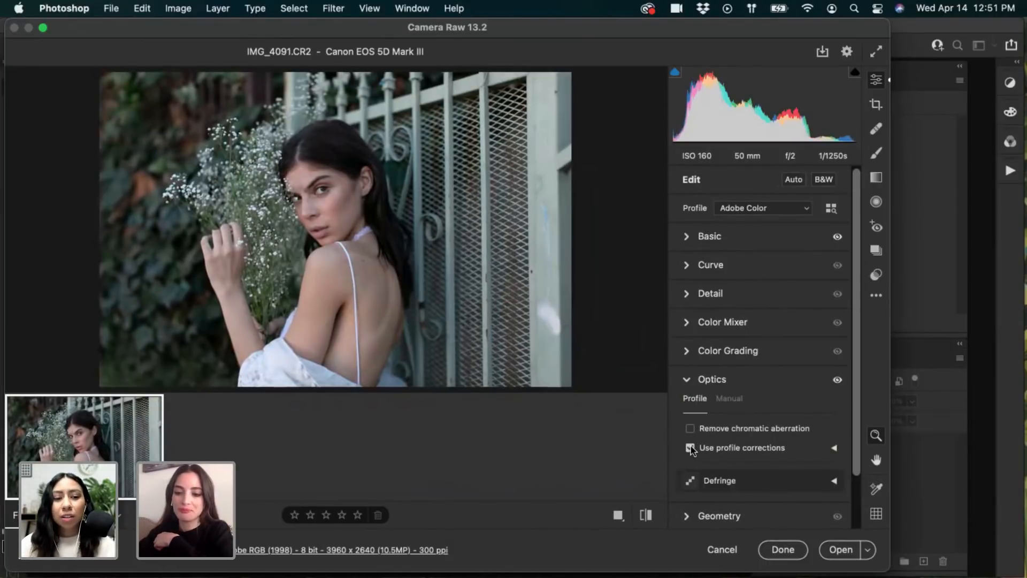
Color grade the midtones with hue 66 and saturation 1, and try a shadows tint before returning it to 0
{"action": "left_click", "coordinate": [688, 354]}
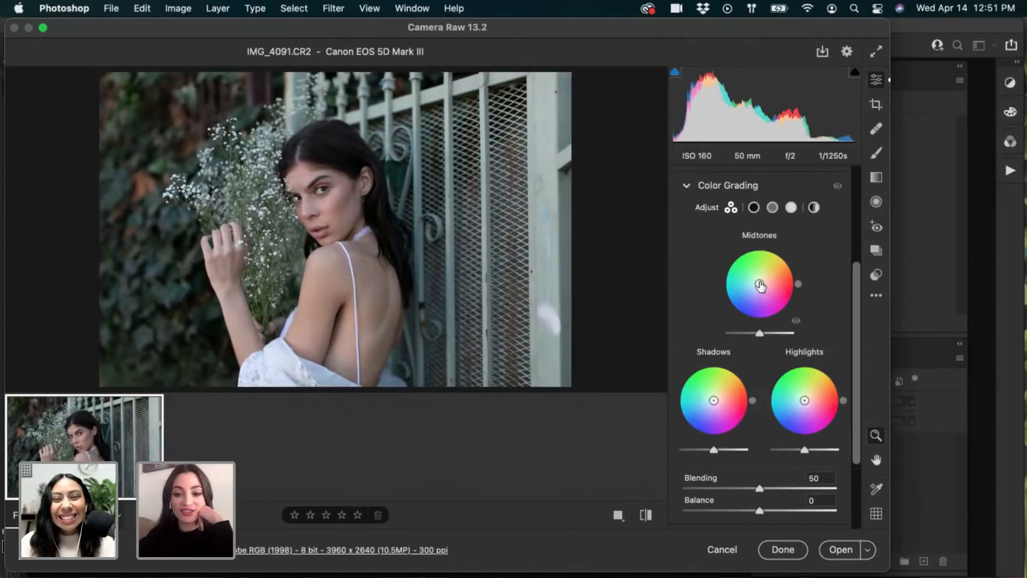
{"action": "mouse_move", "coordinate": [760, 286]}
{"action": "left_mouse_down"}
{"action": "mouse_move", "coordinate": [771, 271]}
{"action": "mouse_move", "coordinate": [760, 283]}
{"action": "left_mouse_up"}
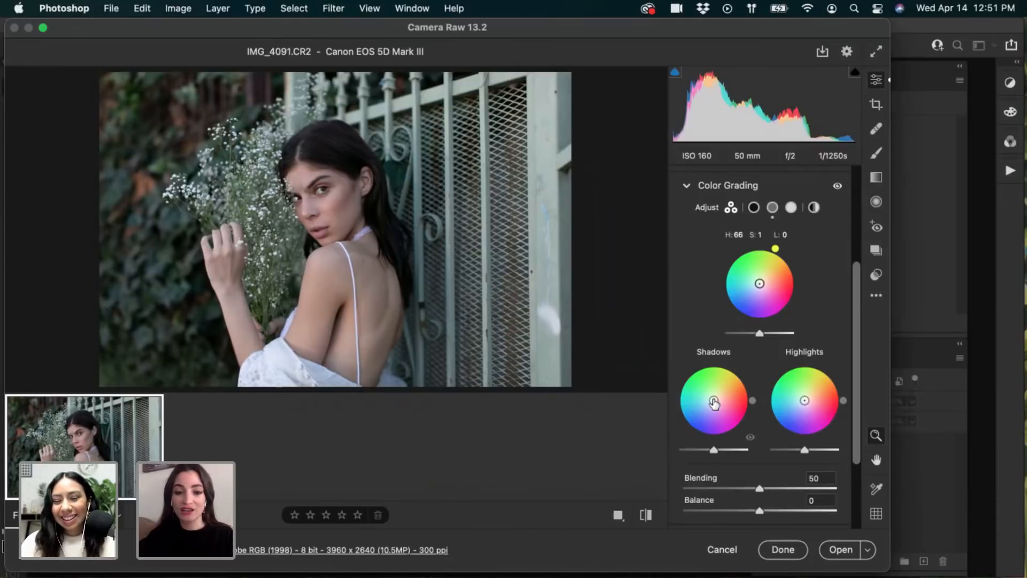
{"action": "left_click_drag", "start_coordinate": [713, 402], "coordinate": [714, 400]}
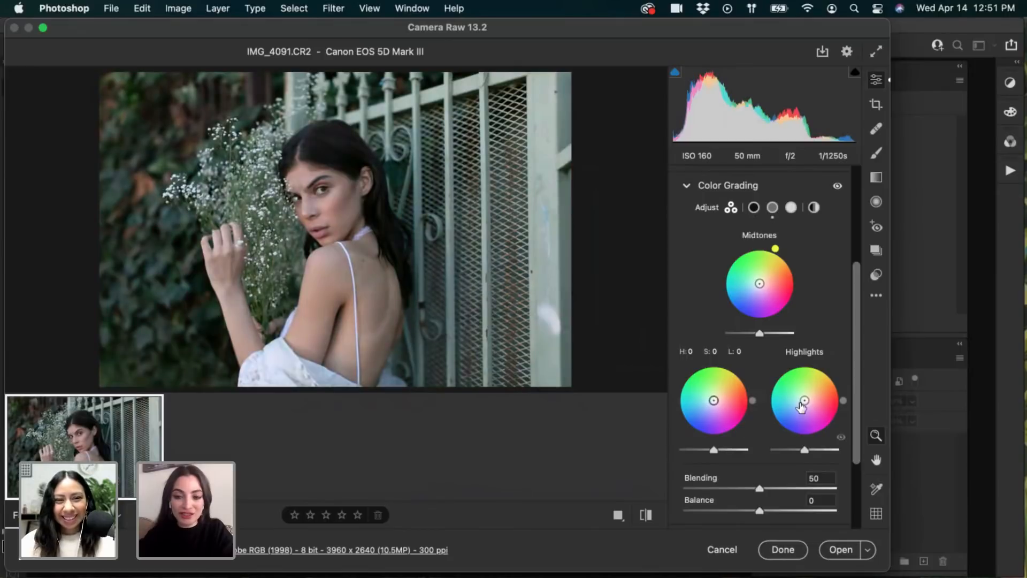
Color grade the highlights with hue 61 and saturation 1, and collapse the Color Grading settings
{"action": "mouse_move", "coordinate": [801, 405]}
{"action": "left_mouse_down"}
{"action": "mouse_move", "coordinate": [801, 381]}
{"action": "mouse_move", "coordinate": [809, 387]}
{"action": "mouse_move", "coordinate": [797, 405]}
{"action": "mouse_move", "coordinate": [798, 388]}
{"action": "mouse_move", "coordinate": [819, 397]}
{"action": "mouse_move", "coordinate": [803, 403]}
{"action": "mouse_move", "coordinate": [789, 385]}
{"action": "mouse_move", "coordinate": [806, 404]}
{"action": "left_mouse_up"}
{"action": "double_click", "coordinate": [805, 401]}
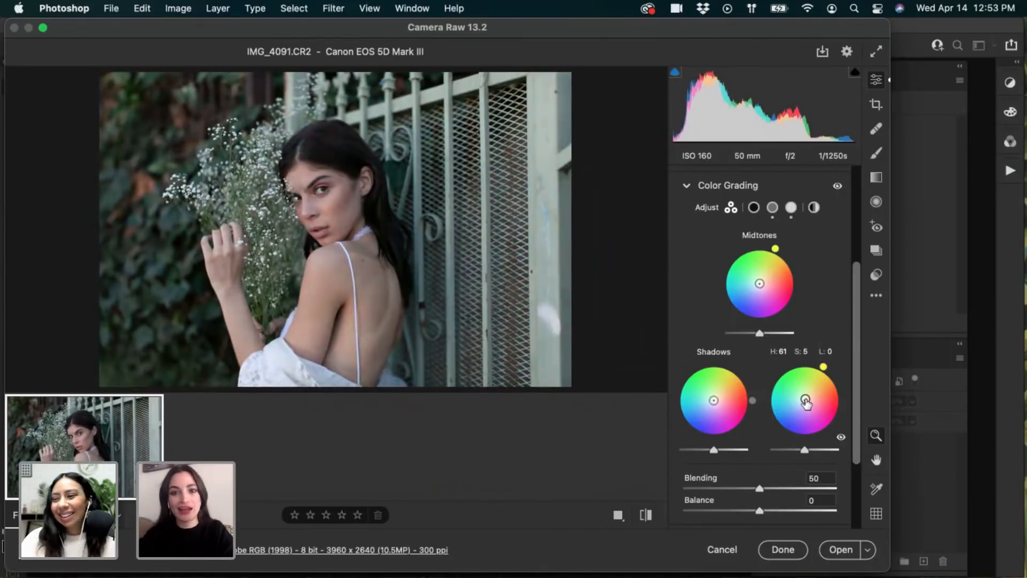
{"action": "left_click_drag", "start_coordinate": [807, 401], "coordinate": [805, 402]}
{"action": "scroll", "coordinate": [803, 399], "scroll_direction": "up", "scroll_amount": 5}
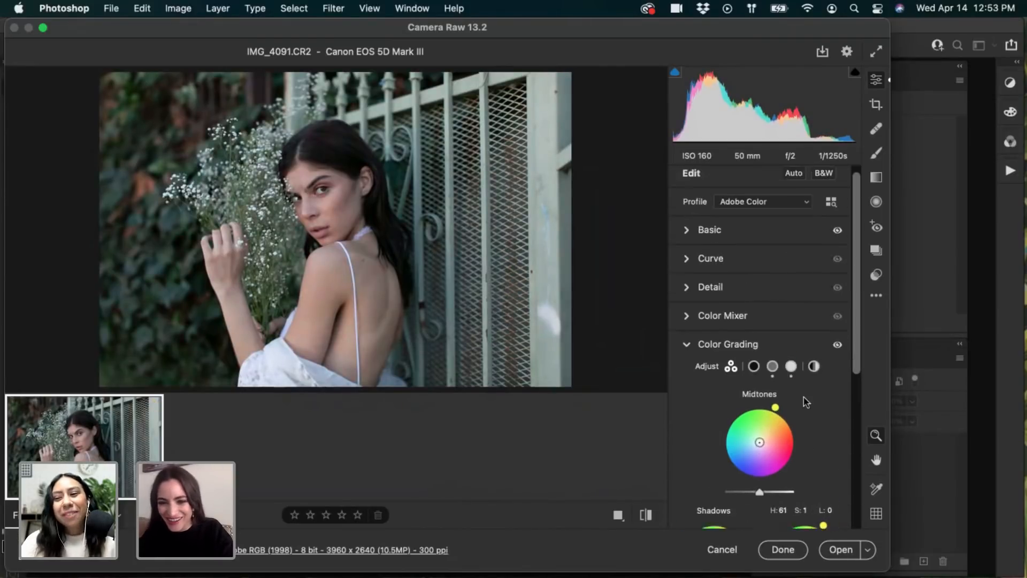
{"action": "left_click", "coordinate": [687, 352]}
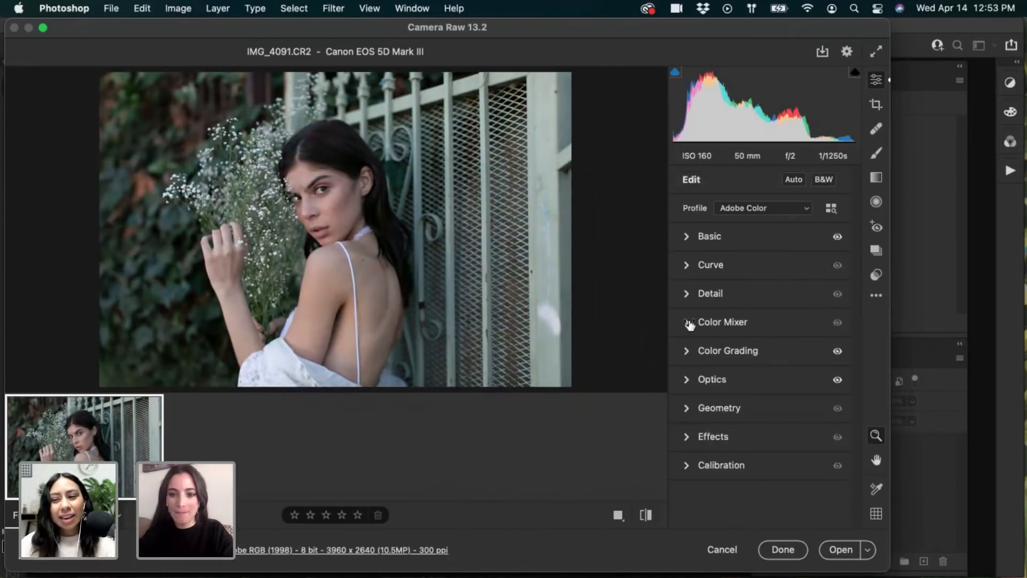
Try the Oranges luminance at -83 in the HSL Color Mixer, and reset it to 0
{"action": "left_click", "coordinate": [687, 323]}
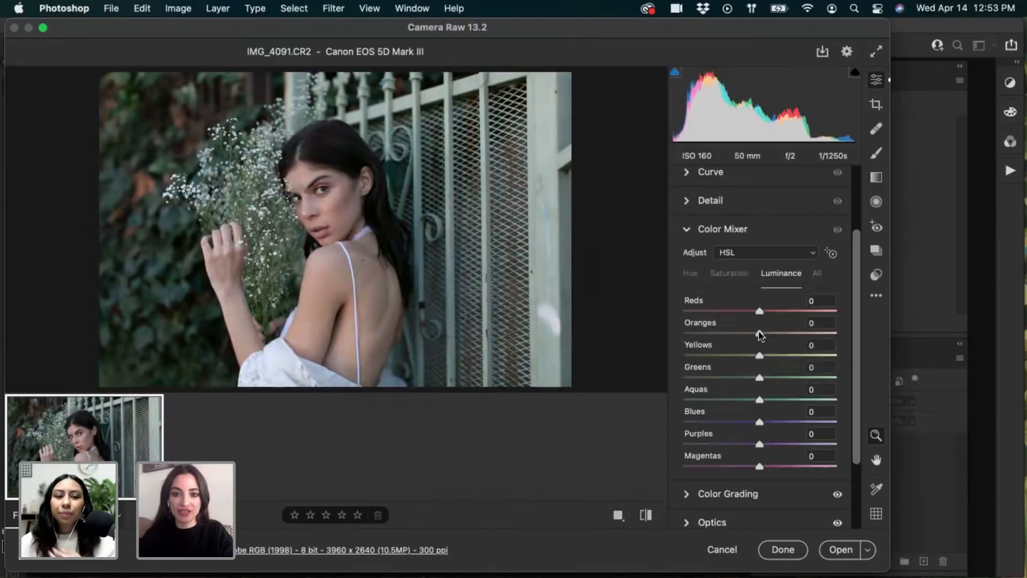
{"action": "left_click_drag", "start_coordinate": [759, 334], "coordinate": [696, 333]}
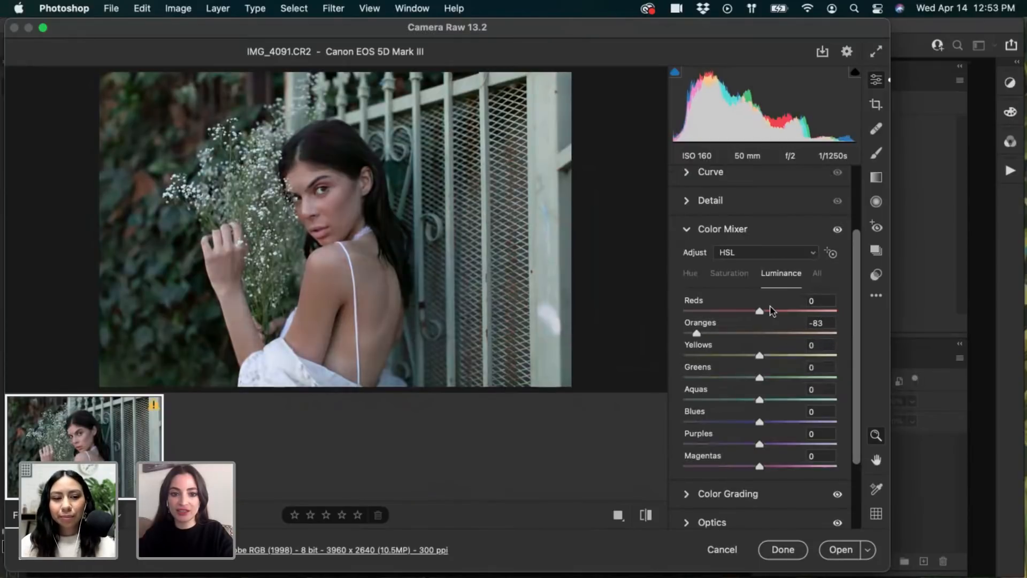
{"action": "left_click", "coordinate": [729, 273]}
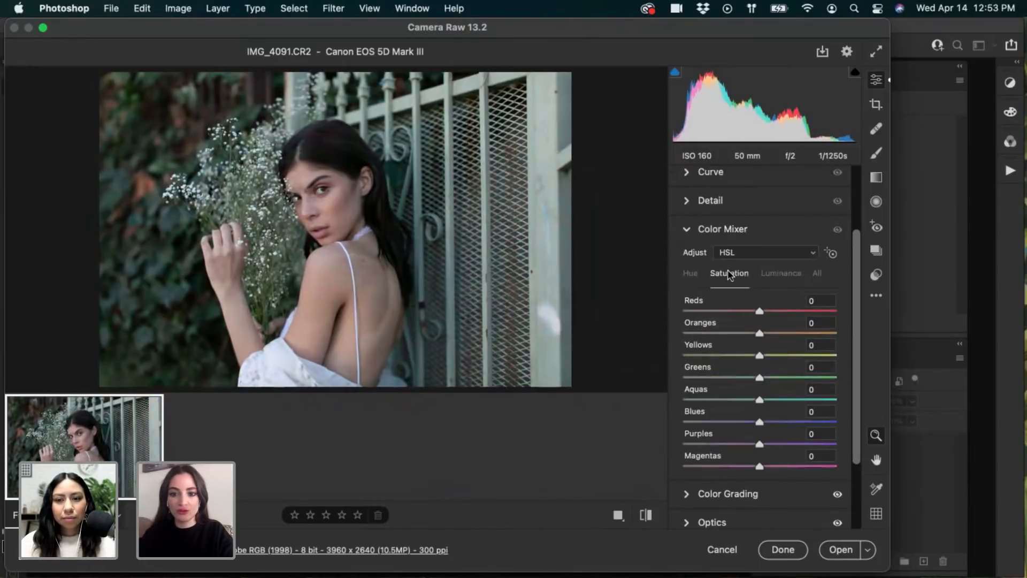
Set the Color Mixer's Greens hue to -13 and Yellows hue to +100, and try Aquas at -80 before resetting it
{"action": "left_click", "coordinate": [693, 273]}
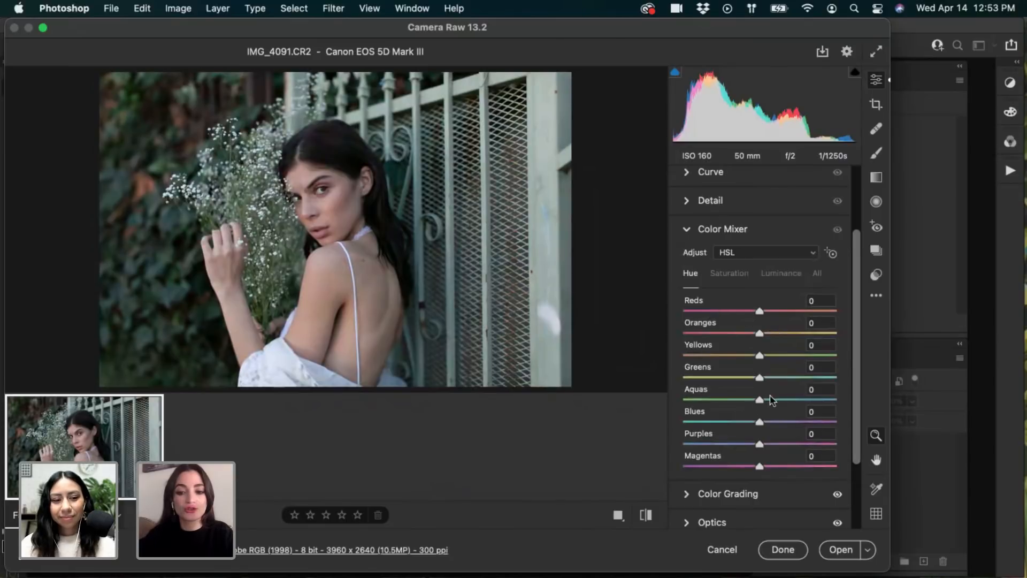
{"action": "left_click_drag", "start_coordinate": [784, 381], "coordinate": [653, 373]}
{"action": "mouse_move", "coordinate": [731, 390]}
{"action": "left_mouse_down"}
{"action": "mouse_move", "coordinate": [759, 381]}
{"action": "mouse_move", "coordinate": [733, 382]}
{"action": "left_mouse_up"}
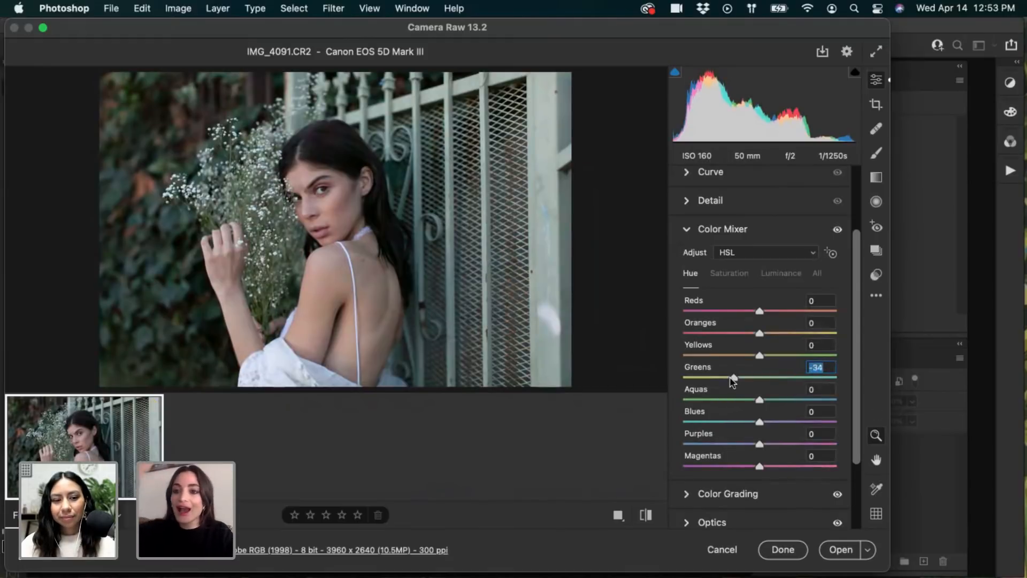
{"action": "mouse_move", "coordinate": [733, 381]}
{"action": "left_mouse_down"}
{"action": "mouse_move", "coordinate": [684, 381]}
{"action": "mouse_move", "coordinate": [775, 381]}
{"action": "mouse_move", "coordinate": [741, 380]}
{"action": "mouse_move", "coordinate": [754, 380]}
{"action": "mouse_move", "coordinate": [697, 356]}
{"action": "mouse_move", "coordinate": [725, 355]}
{"action": "mouse_move", "coordinate": [718, 368]}
{"action": "left_mouse_up"}
{"action": "left_click_drag", "start_coordinate": [929, 378], "coordinate": [944, 382]}
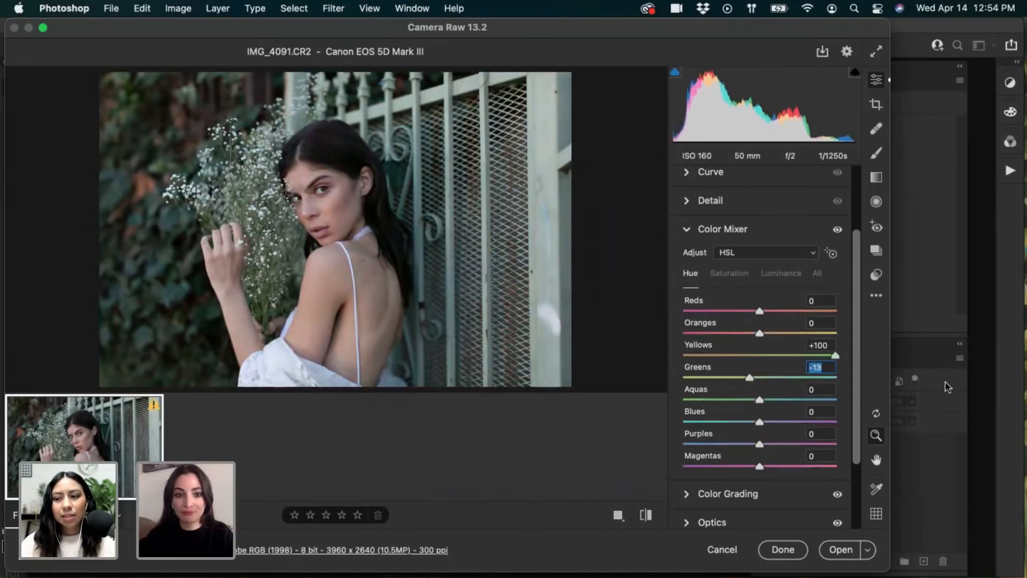
{"action": "mouse_move", "coordinate": [707, 401]}
{"action": "left_mouse_down"}
{"action": "mouse_move", "coordinate": [840, 400]}
{"action": "mouse_move", "coordinate": [681, 401]}
{"action": "mouse_move", "coordinate": [699, 412]}
{"action": "left_mouse_up"}
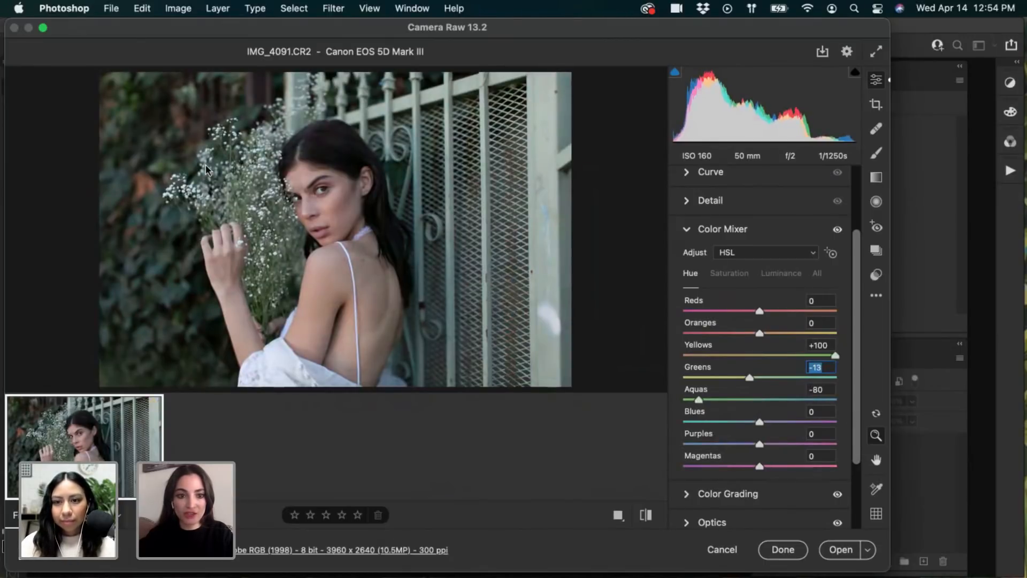
{"action": "double_click", "coordinate": [699, 401]}
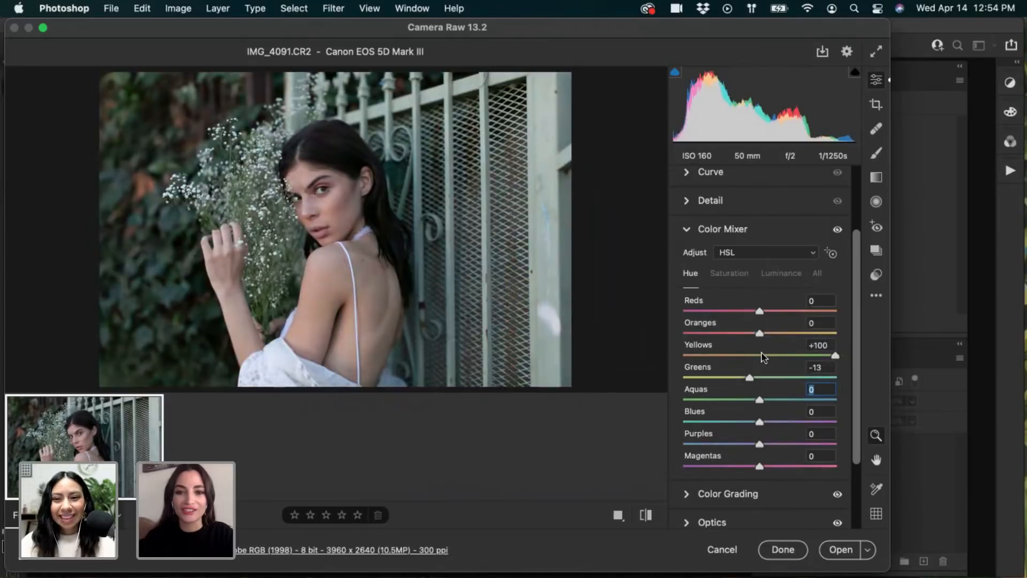
Set the Yellows hue to +79, and try a higher Oranges hue before resetting it to 0
{"action": "left_click_drag", "start_coordinate": [761, 352], "coordinate": [818, 354]}
{"action": "left_click_drag", "start_coordinate": [760, 333], "coordinate": [799, 334]}
{"action": "double_click", "coordinate": [799, 334]}
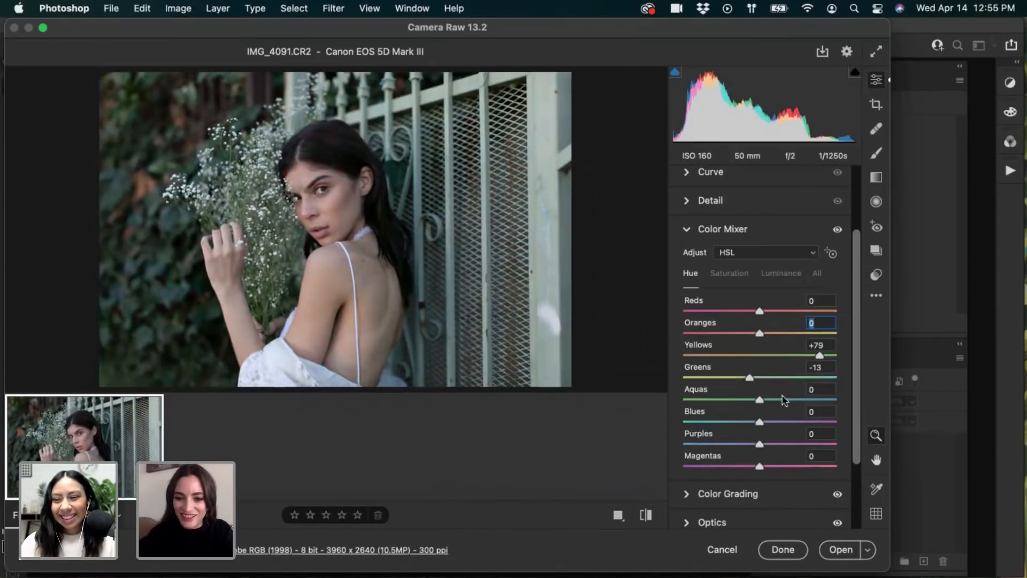
Try the Aquas hue at extremes down to -100, and settle it near neutral at -3
{"action": "left_click_drag", "start_coordinate": [791, 400], "coordinate": [817, 399]}
{"action": "left_click_drag", "start_coordinate": [680, 384], "coordinate": [619, 382]}
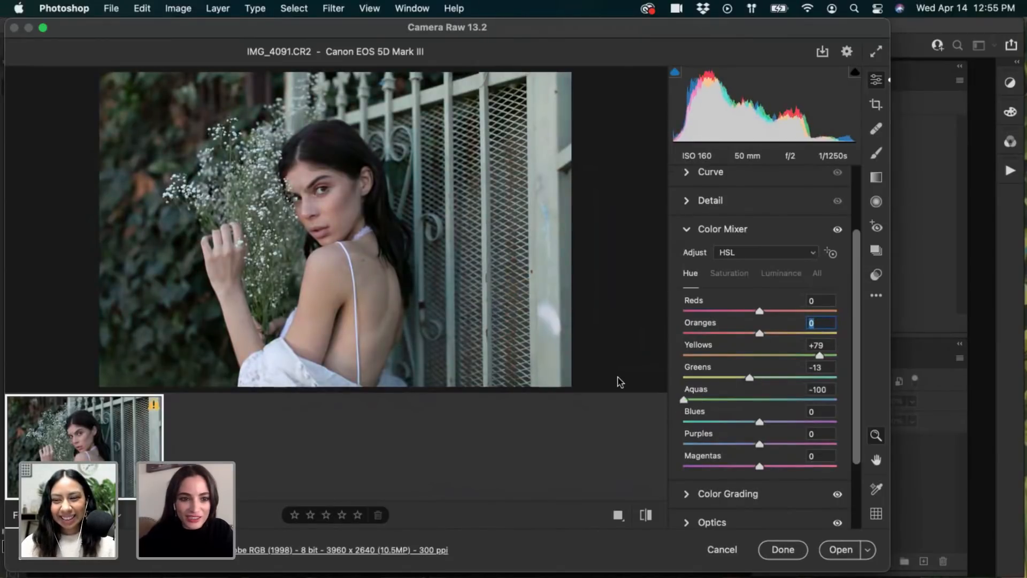
{"action": "double_click", "coordinate": [696, 390]}
{"action": "left_click_drag", "start_coordinate": [760, 401], "coordinate": [651, 401]}
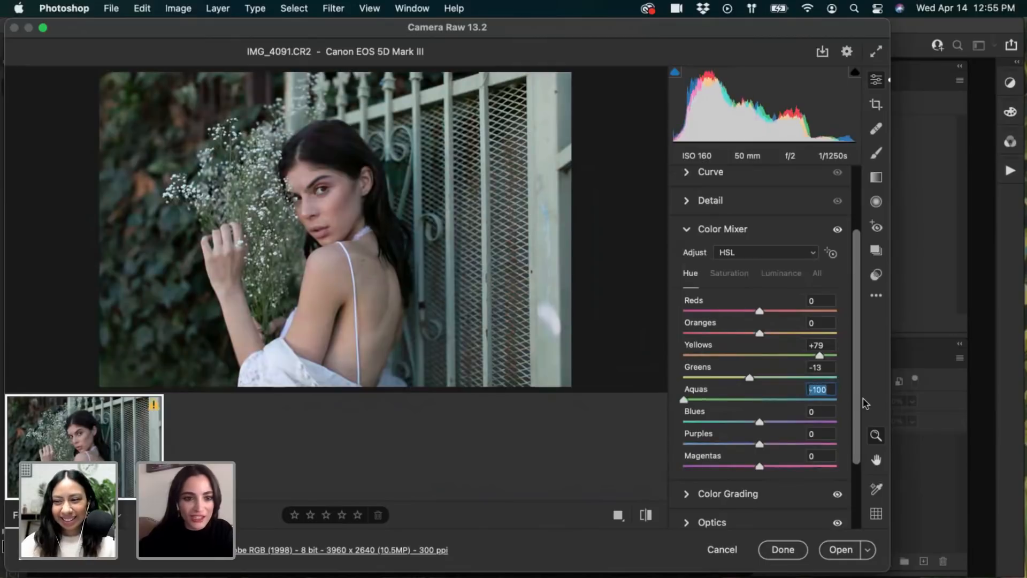
{"action": "double_click", "coordinate": [759, 401]}
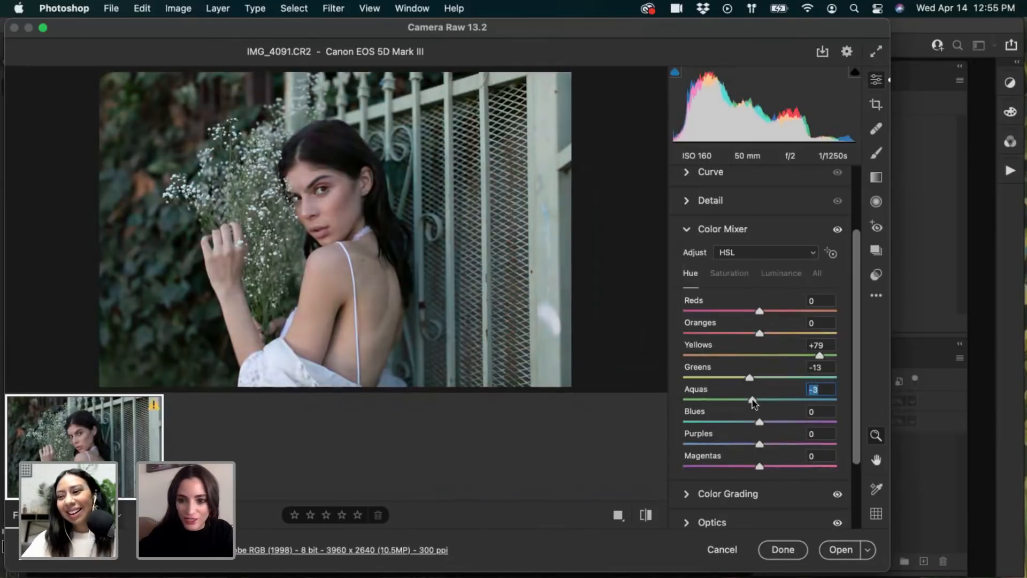
Set the Greens saturation to +30 and Aquas saturation to +26, and try Yellows at -100 before resetting it to 0
{"action": "left_click", "coordinate": [744, 274]}
{"action": "left_click_drag", "start_coordinate": [786, 377], "coordinate": [846, 345]}
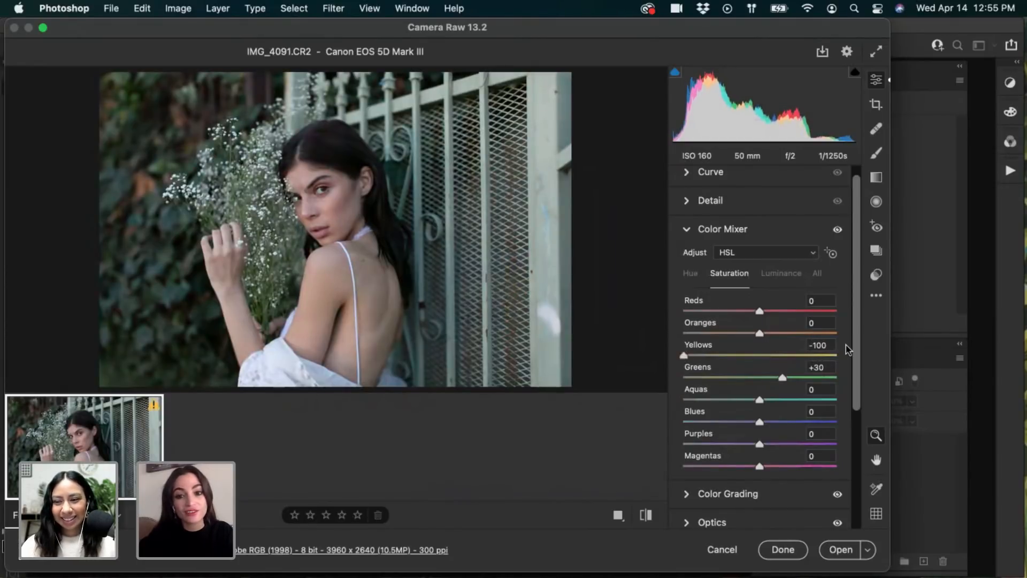
{"action": "double_click", "coordinate": [761, 347]}
{"action": "mouse_move", "coordinate": [760, 407]}
{"action": "left_mouse_down"}
{"action": "mouse_move", "coordinate": [779, 401]}
{"action": "mouse_move", "coordinate": [669, 388]}
{"action": "mouse_move", "coordinate": [810, 396]}
{"action": "mouse_move", "coordinate": [778, 400]}
{"action": "left_mouse_up"}
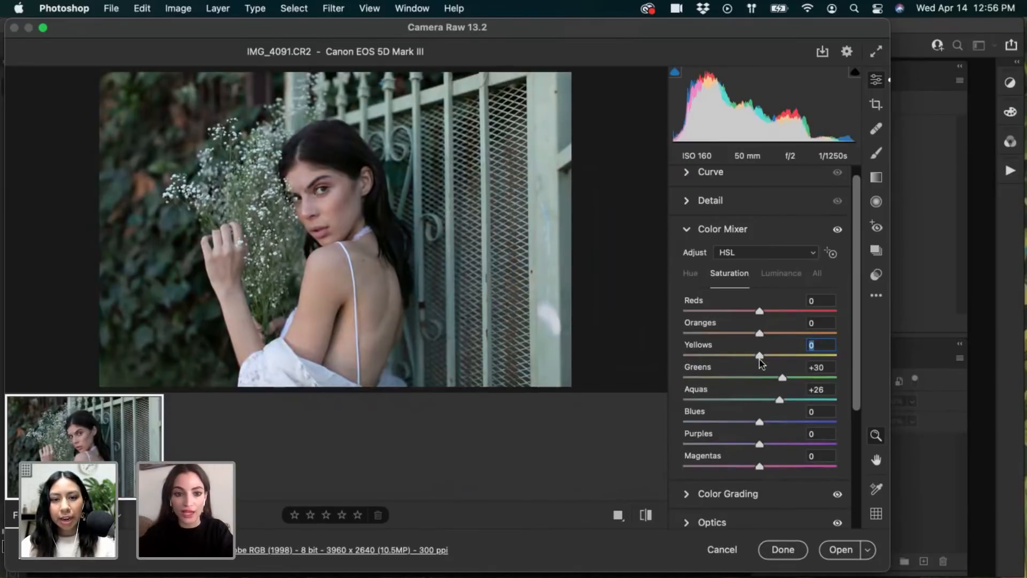
Set the portrait's Contrast to -17 and Blacks to +14 in the Basic settings
{"action": "scroll", "coordinate": [762, 364], "scroll_direction": "up", "scroll_amount": 3}
{"action": "left_click", "coordinate": [705, 238]}
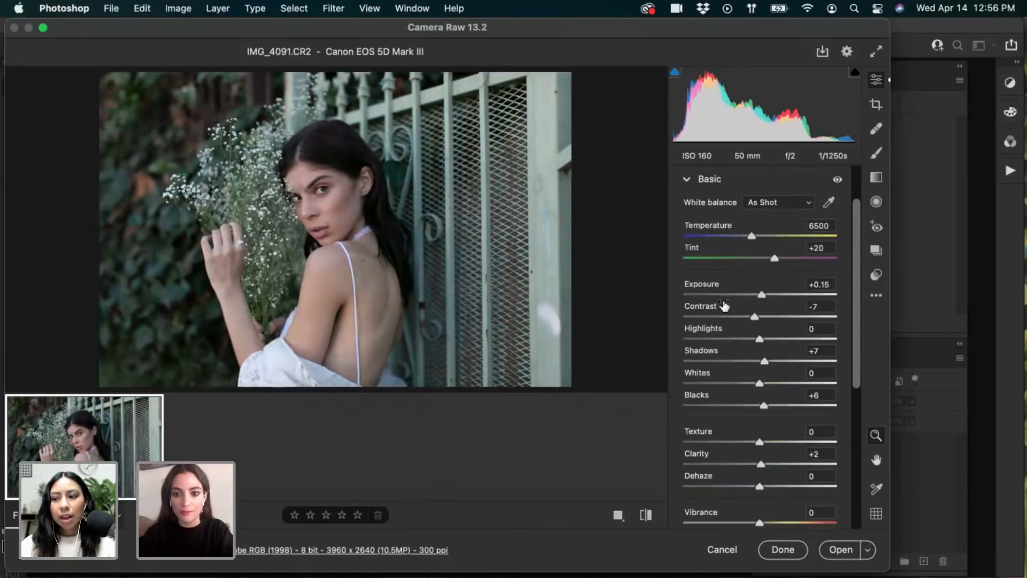
{"action": "left_click_drag", "start_coordinate": [753, 318], "coordinate": [746, 317]}
{"action": "left_click_drag", "start_coordinate": [764, 405], "coordinate": [771, 408]}
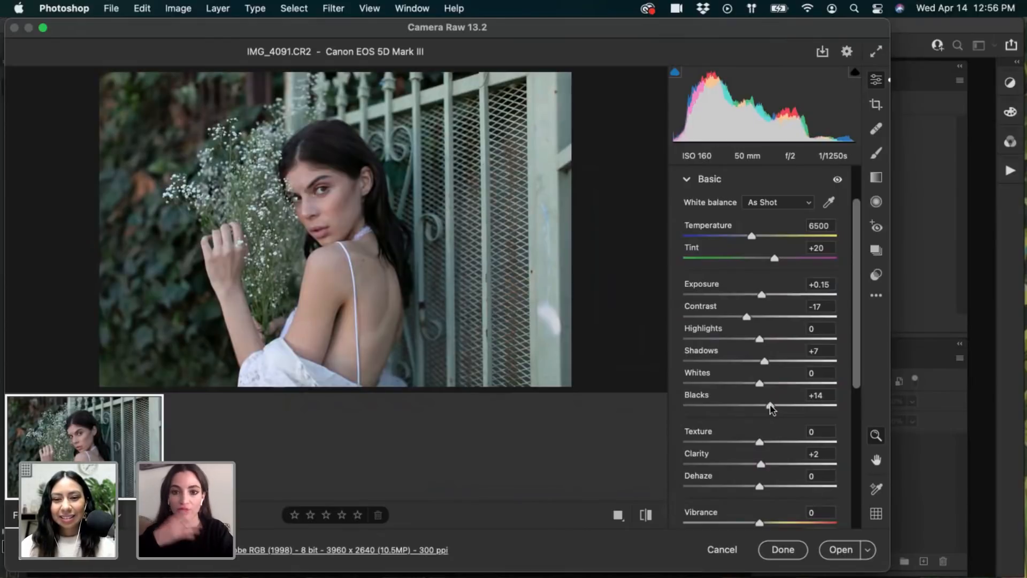
Fine-tune the portrait's Blacks to +13 and set Clarity to +5 in the Basic settings
{"action": "left_click_drag", "start_coordinate": [771, 408], "coordinate": [767, 408]}
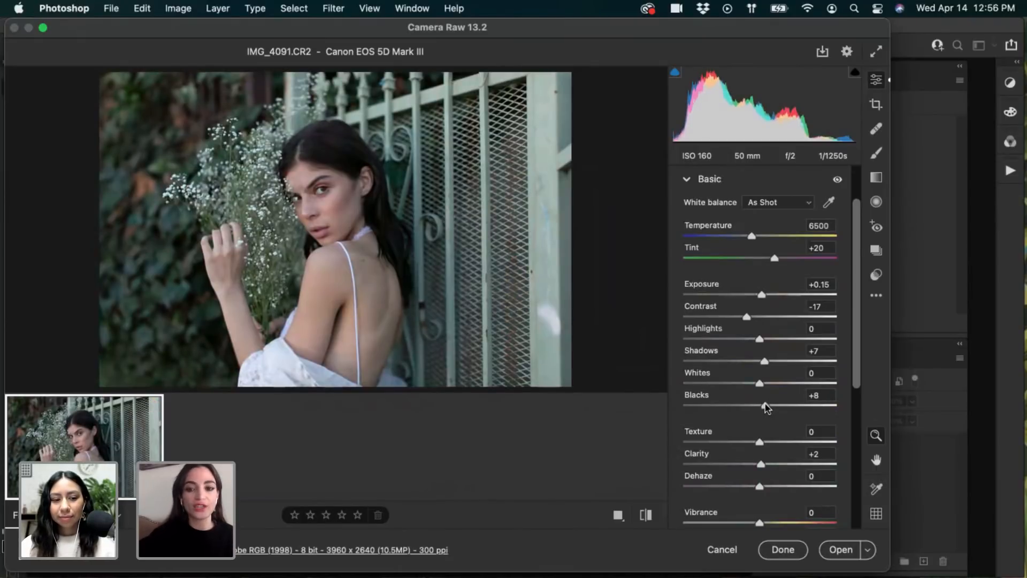
{"action": "mouse_move", "coordinate": [767, 408]}
{"action": "left_mouse_down"}
{"action": "mouse_move", "coordinate": [787, 408]}
{"action": "mouse_move", "coordinate": [765, 408]}
{"action": "left_mouse_up"}
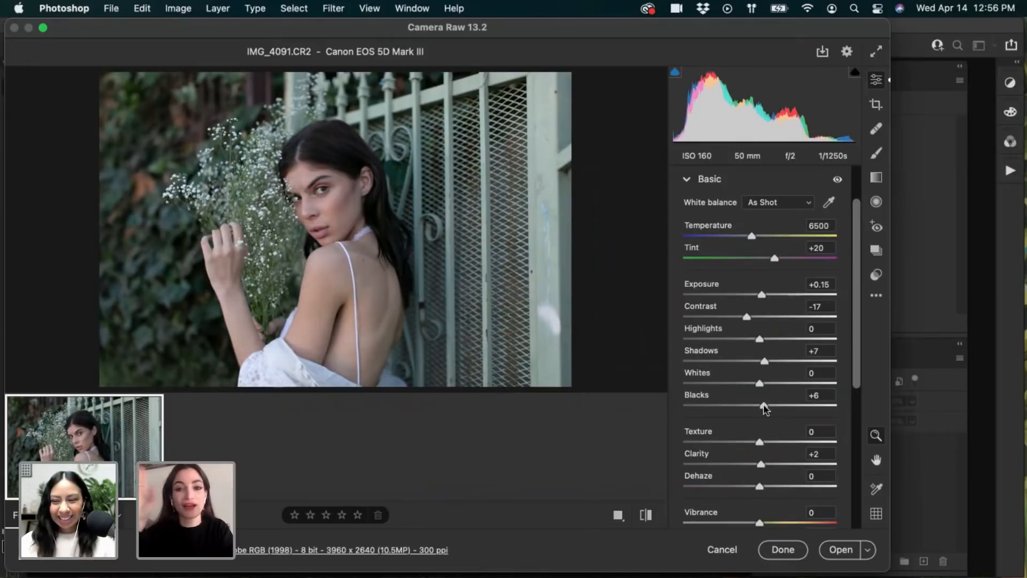
{"action": "left_click_drag", "start_coordinate": [765, 409], "coordinate": [765, 384]}
{"action": "scroll", "coordinate": [770, 409], "scroll_direction": "down", "scroll_amount": 3}
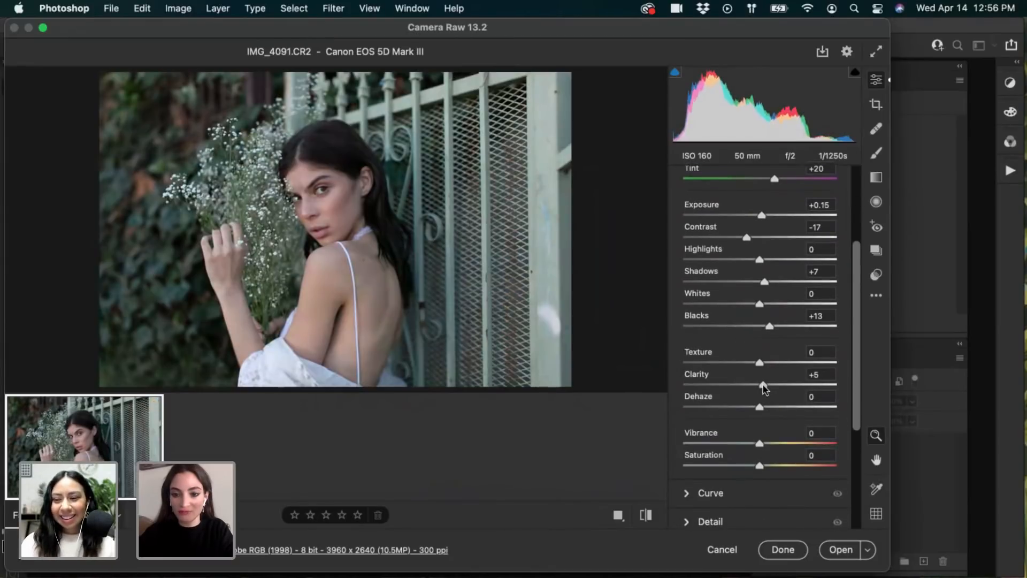
Turn the lens profile corrections off and back on to compare, and open the developed portrait in Photoshop
{"action": "scroll", "coordinate": [749, 406], "scroll_direction": "down", "scroll_amount": 4}
{"action": "left_click", "coordinate": [687, 486]}
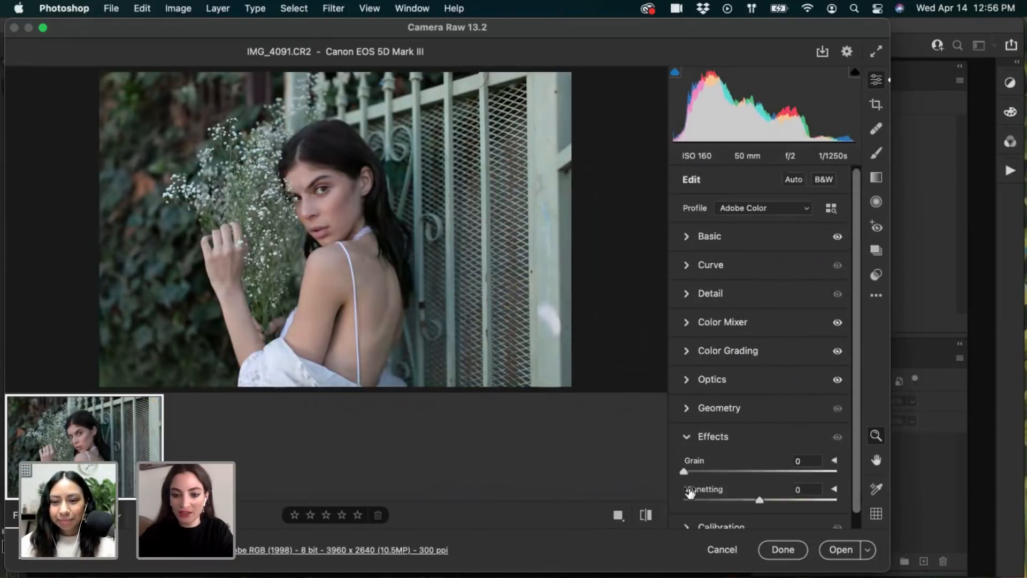
{"action": "left_click", "coordinate": [687, 409]}
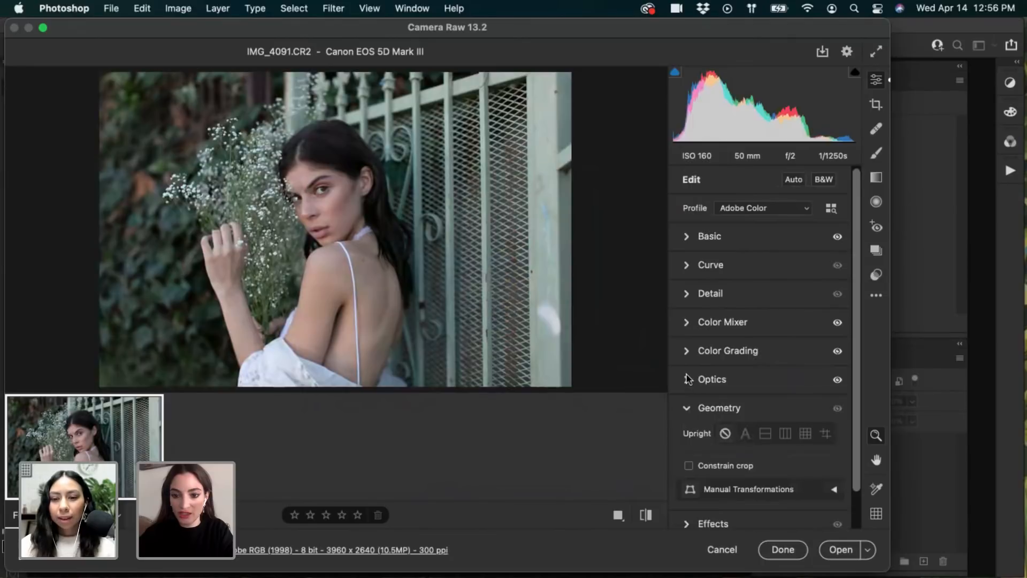
{"action": "left_click", "coordinate": [688, 379]}
{"action": "scroll", "coordinate": [695, 374], "scroll_direction": "down", "scroll_amount": 2}
{"action": "left_click", "coordinate": [691, 389]}
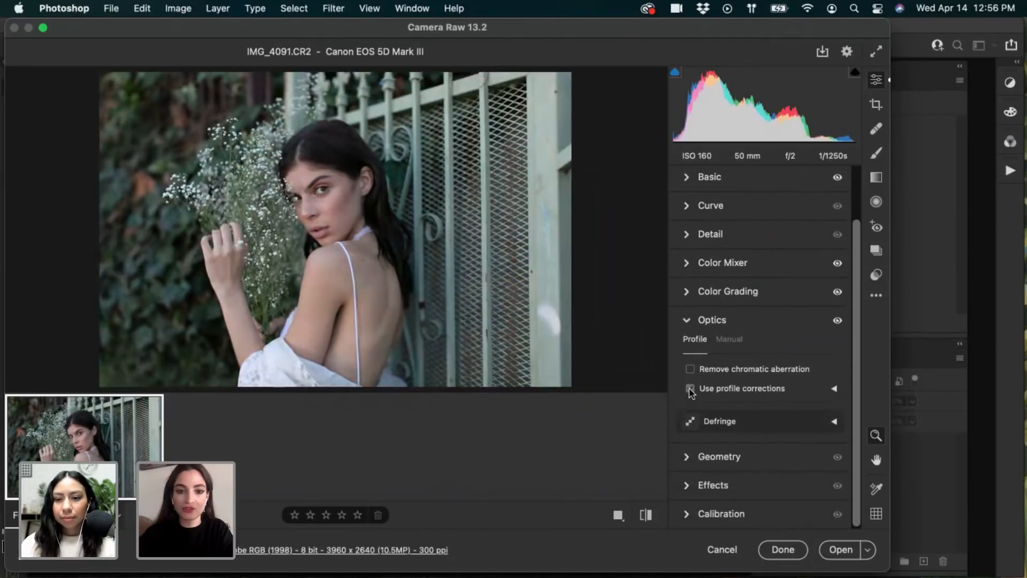
{"action": "left_click", "coordinate": [690, 389]}
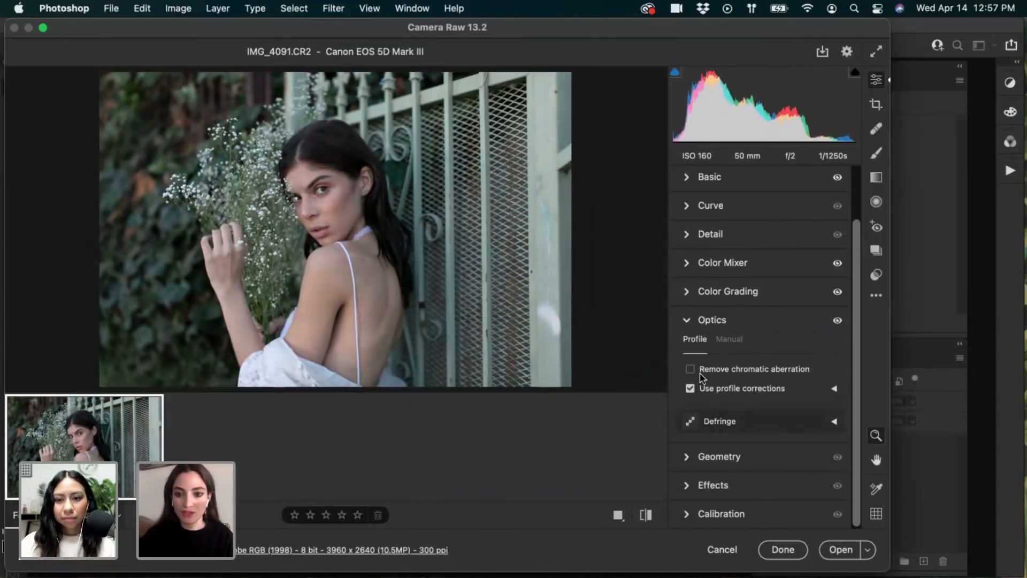
{"action": "scroll", "coordinate": [701, 377], "scroll_direction": "up", "scroll_amount": 2}
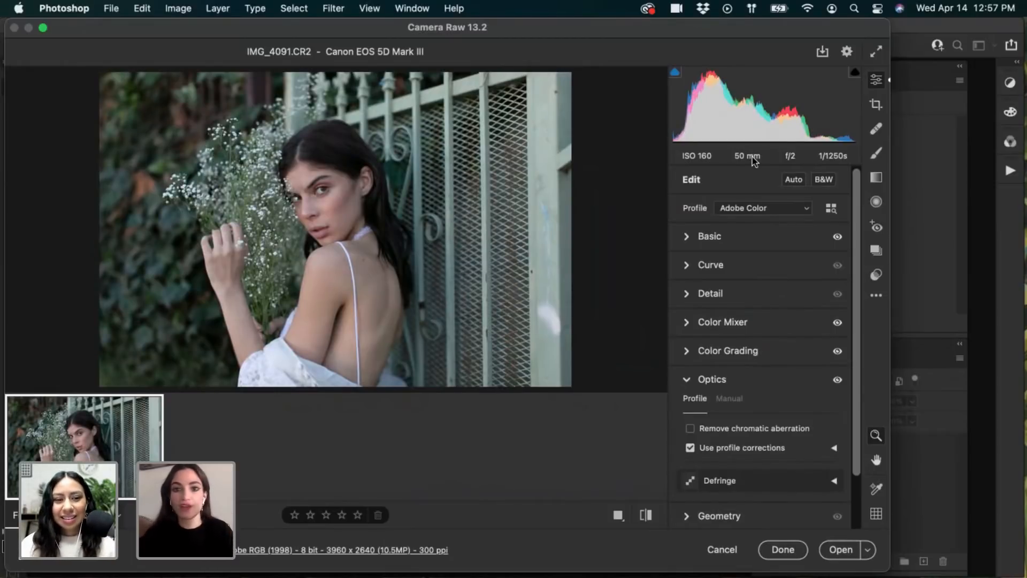
{"action": "scroll", "coordinate": [757, 229], "scroll_direction": "down", "scroll_amount": 2}
{"action": "scroll", "coordinate": [756, 229], "scroll_direction": "up", "scroll_amount": 2}
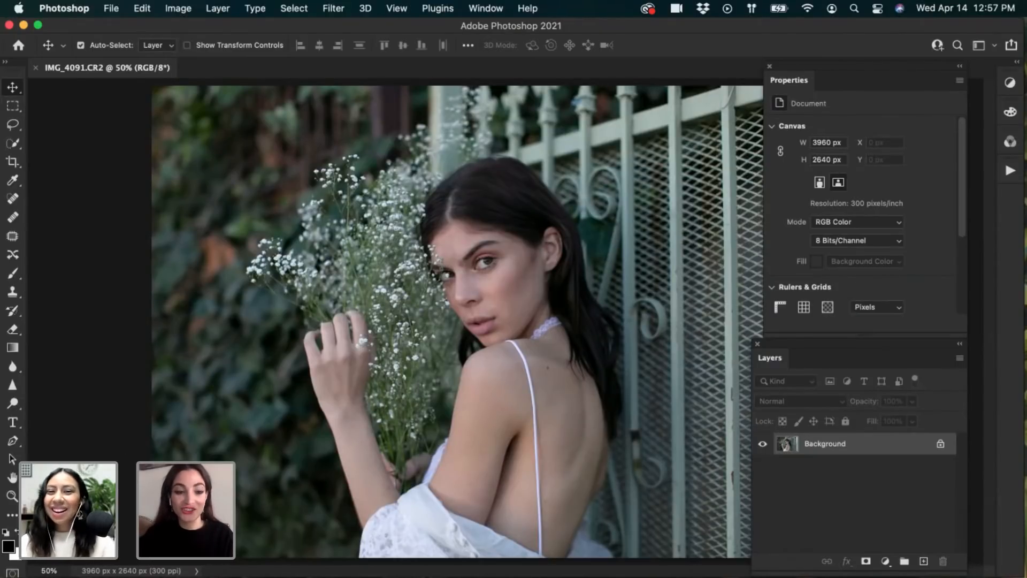
Switch to Finder, move its window mostly off the image, and return to Photoshop
{"action": "key", "text": "super+Tab"}
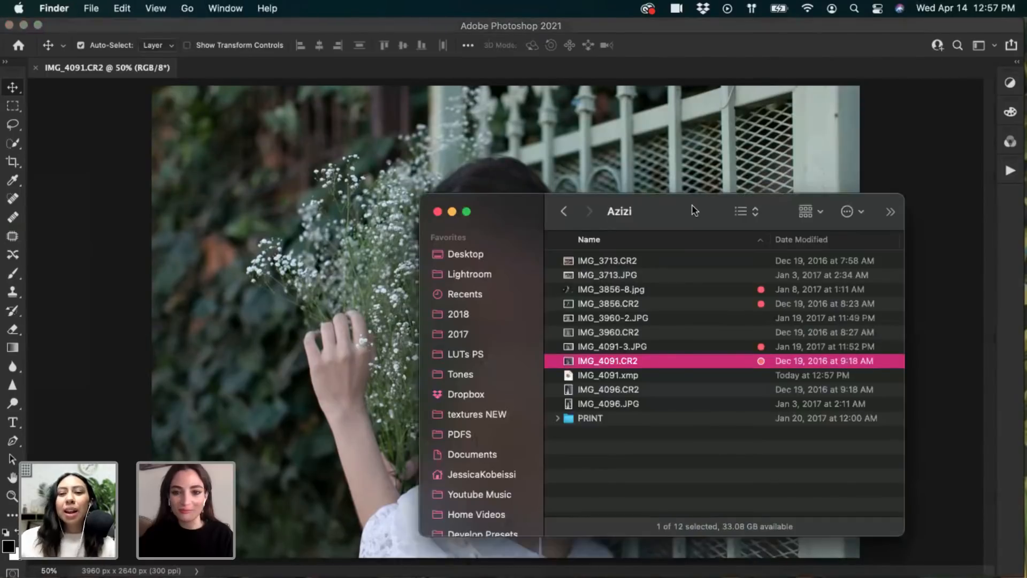
{"action": "left_click_drag", "start_coordinate": [692, 206], "coordinate": [1023, 309]}
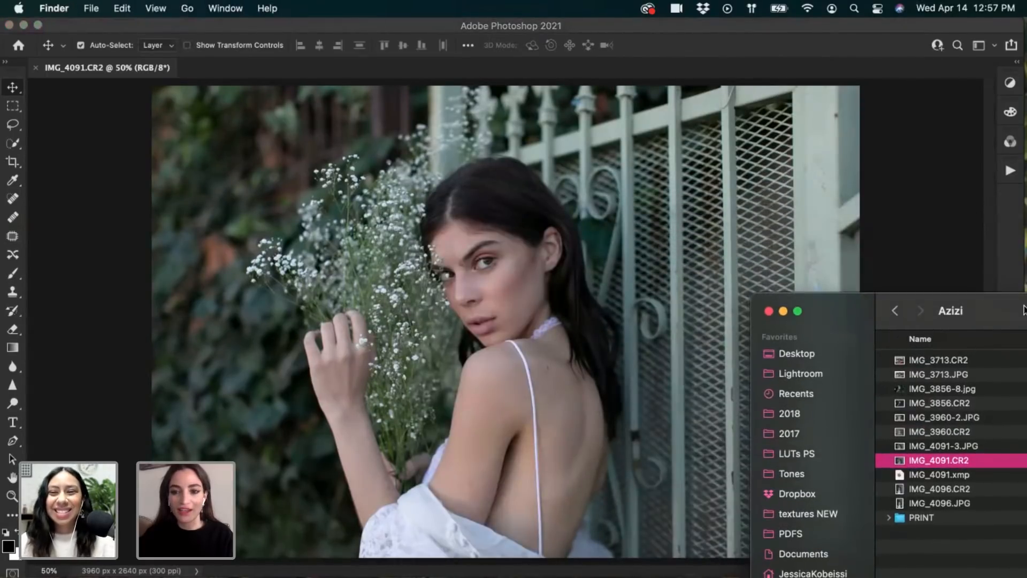
{"action": "left_click", "coordinate": [925, 186]}
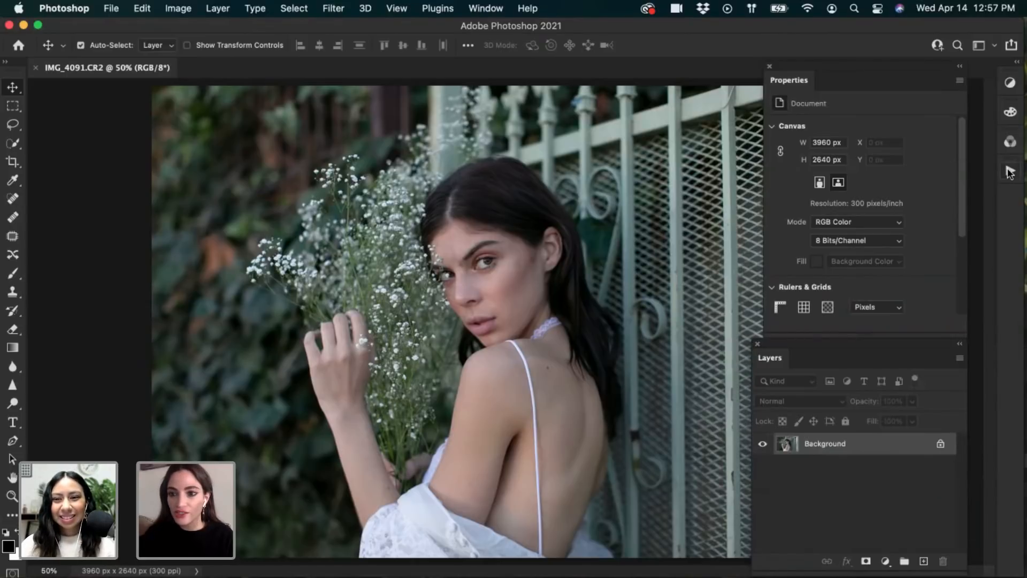
Run the recorded JK frequency separation action on the Background layer
{"action": "left_click", "coordinate": [1009, 172]}
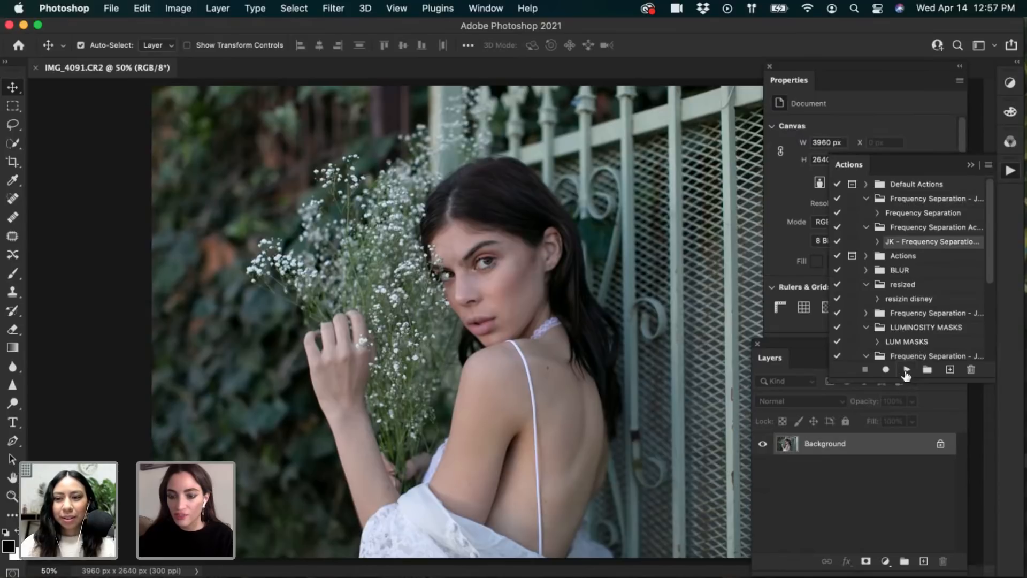
{"action": "left_click", "coordinate": [906, 371]}
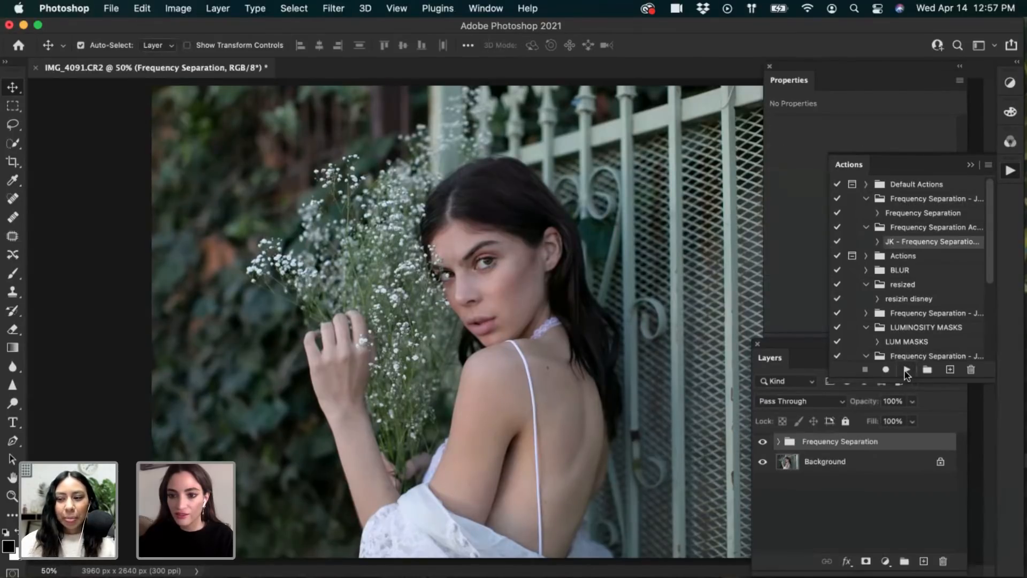
{"action": "left_click", "coordinate": [971, 166]}
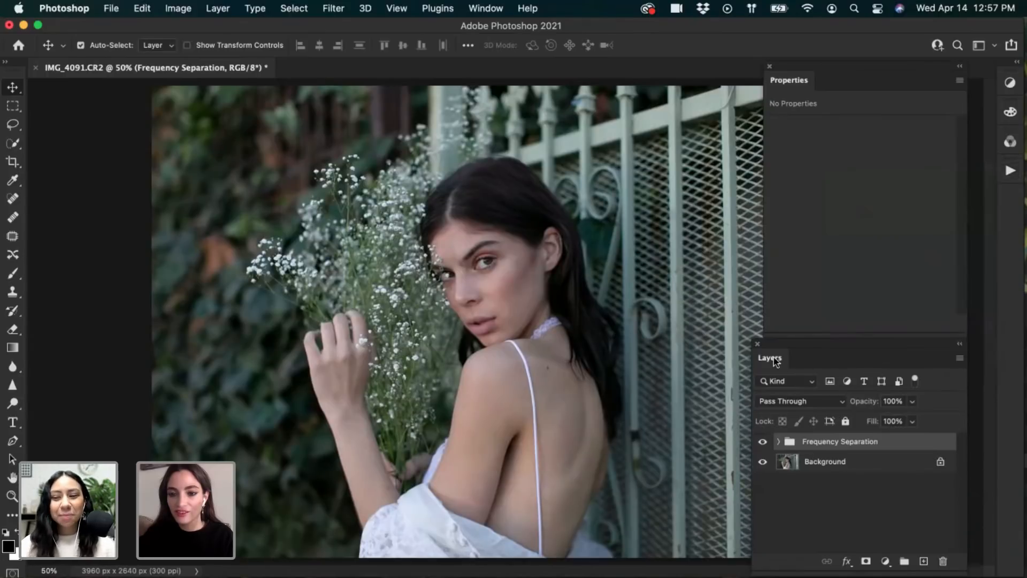
Expand the Frequency Separation group and duplicate its Low Frequency layer
{"action": "left_click_drag", "start_coordinate": [770, 358], "coordinate": [799, 350]}
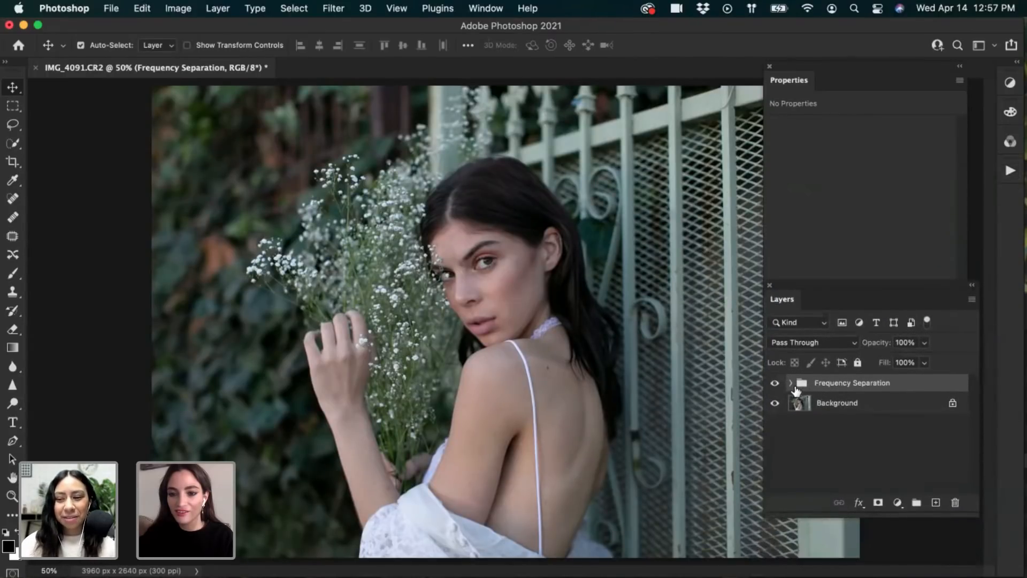
{"action": "left_click", "coordinate": [791, 383]}
{"action": "left_click", "coordinate": [815, 428]}
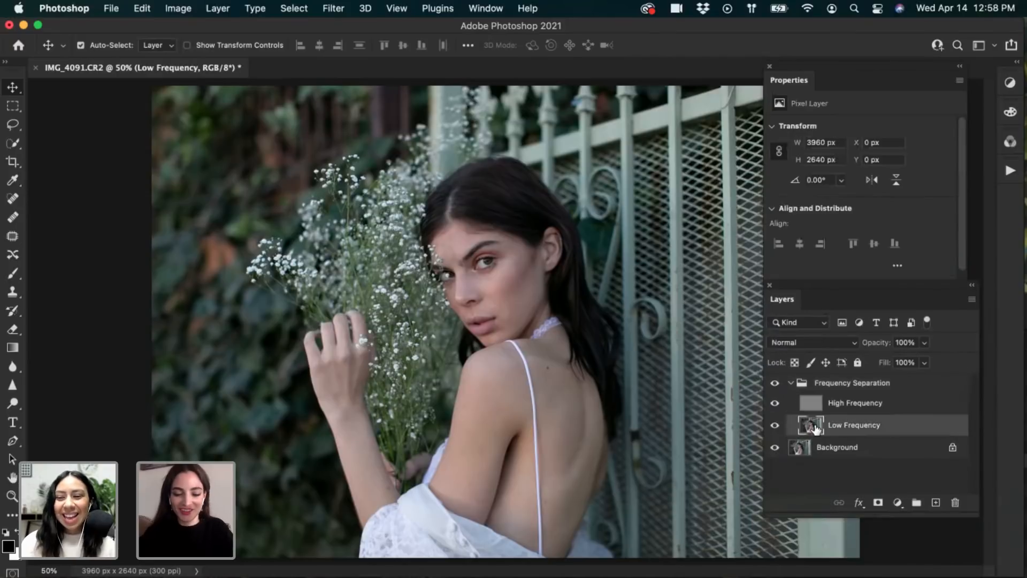
{"action": "key", "text": "super+j"}
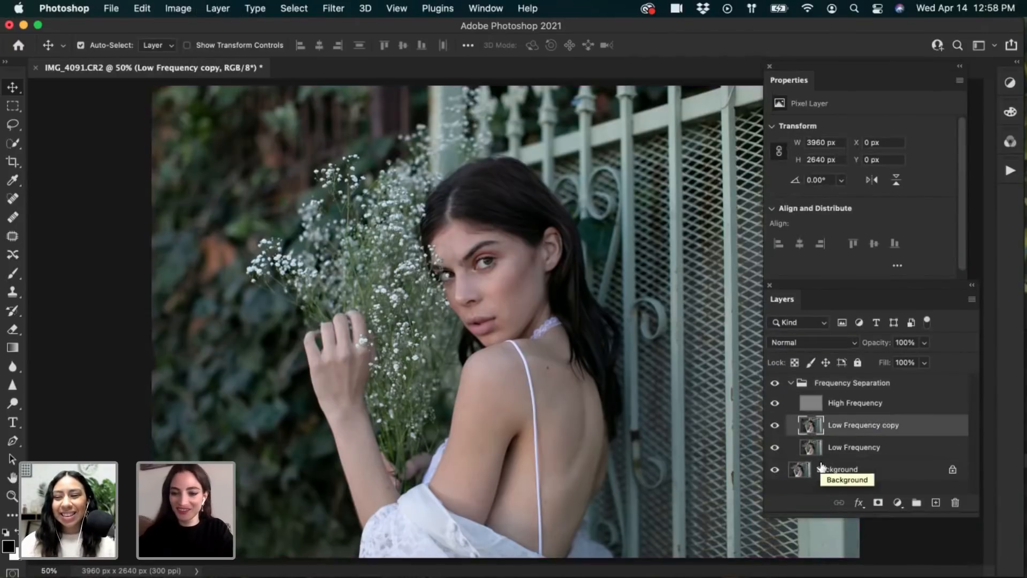
Rearrange the floating Layers panel so it sits directly beneath a shortened Properties panel
{"action": "left_click_drag", "start_coordinate": [792, 298], "coordinate": [786, 333]}
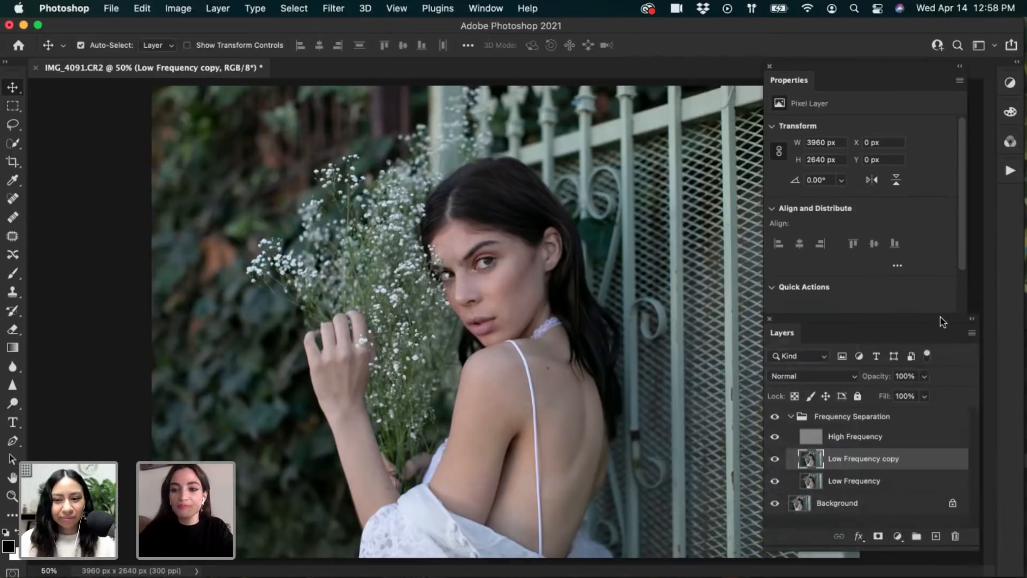
{"action": "left_click_drag", "start_coordinate": [943, 322], "coordinate": [964, 278]}
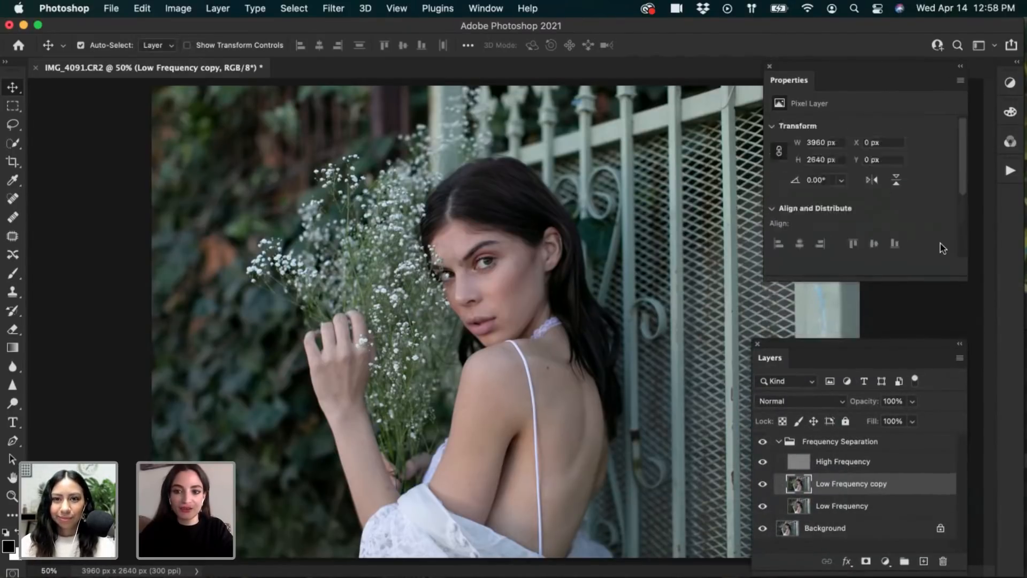
{"action": "left_click_drag", "start_coordinate": [776, 358], "coordinate": [775, 301]}
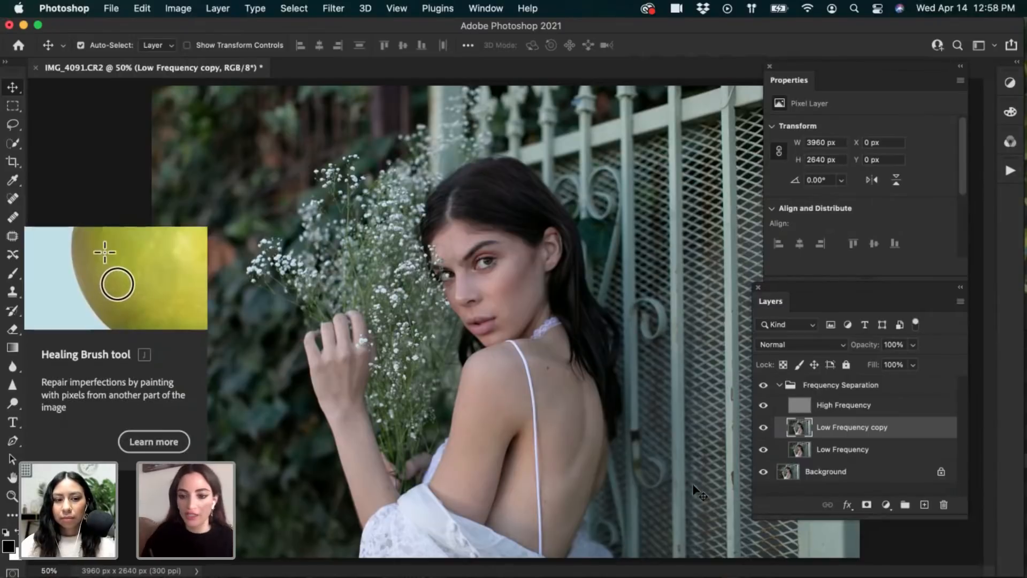
Delete the duplicate Low Frequency layer while the High Frequency layer is temporarily hidden
{"action": "left_click", "coordinate": [764, 405]}
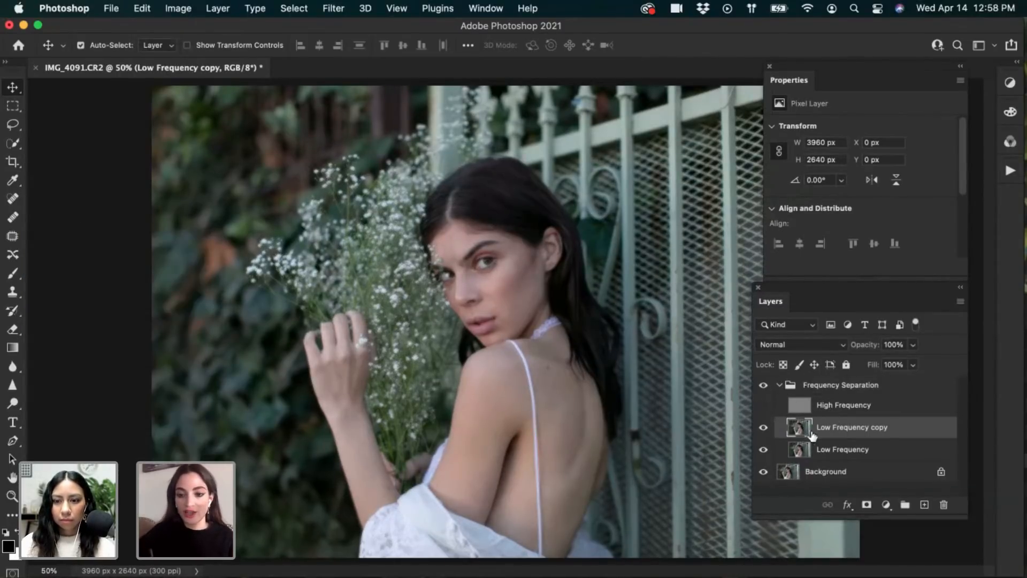
{"action": "left_click_drag", "start_coordinate": [928, 455], "coordinate": [943, 504]}
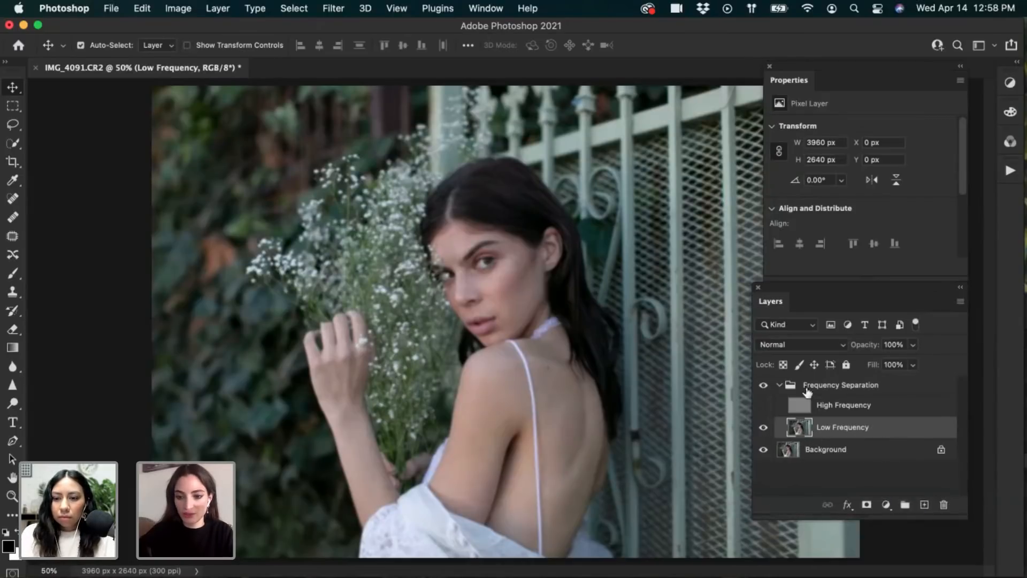
{"action": "left_click", "coordinate": [764, 406]}
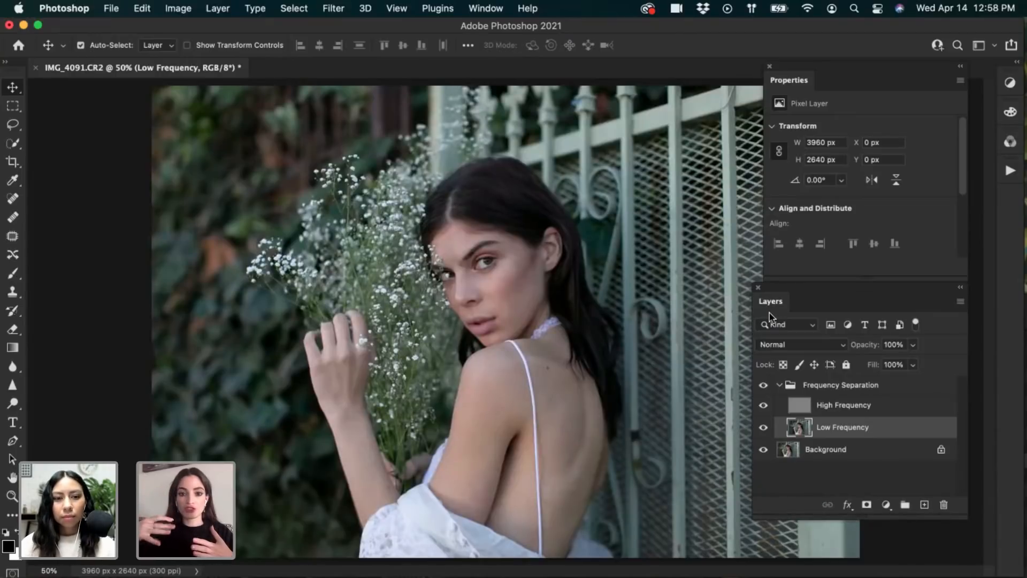
Compare the face at 100% zoom with the High Frequency layer hidden and shown
{"action": "left_click", "coordinate": [764, 406]}
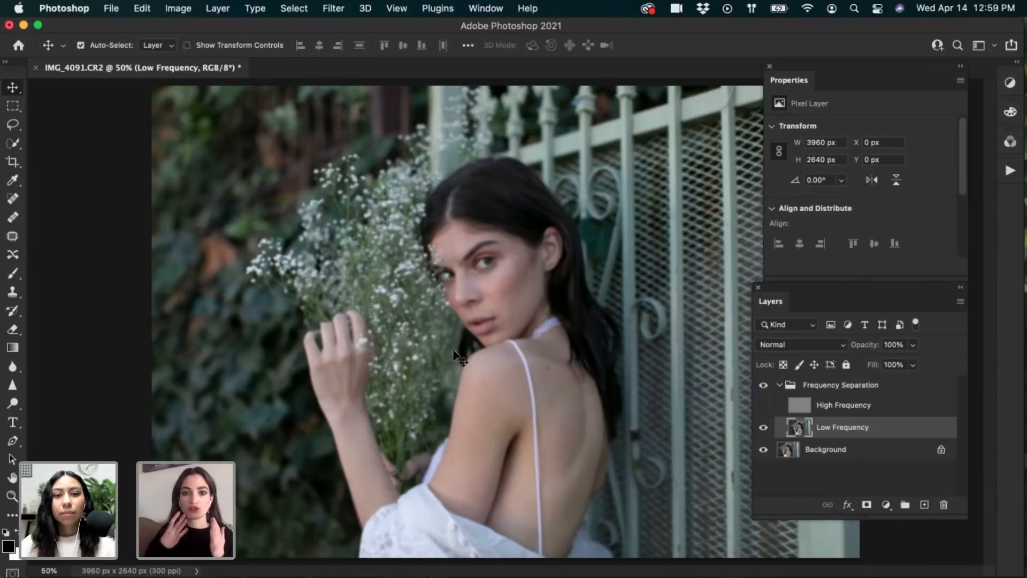
{"action": "key", "text": "super+equal"}
{"action": "key", "text": "super+equal"}
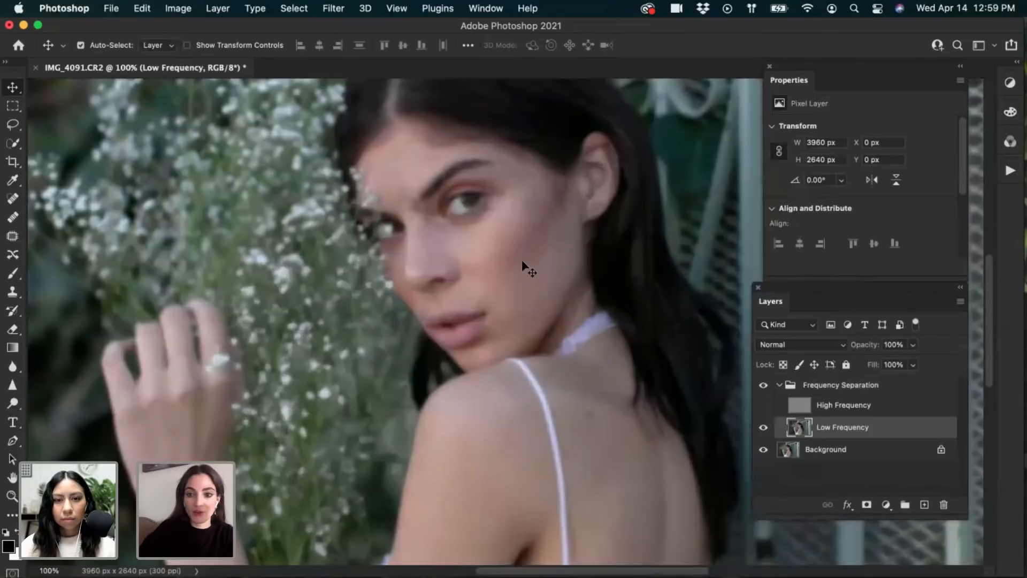
{"action": "left_click", "coordinate": [792, 405]}
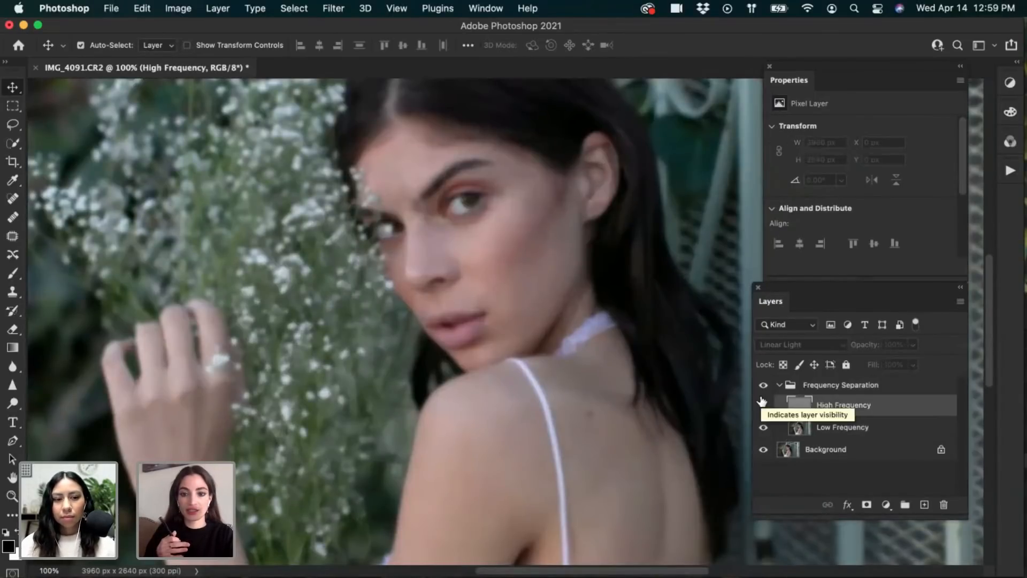
{"action": "left_click", "coordinate": [764, 405]}
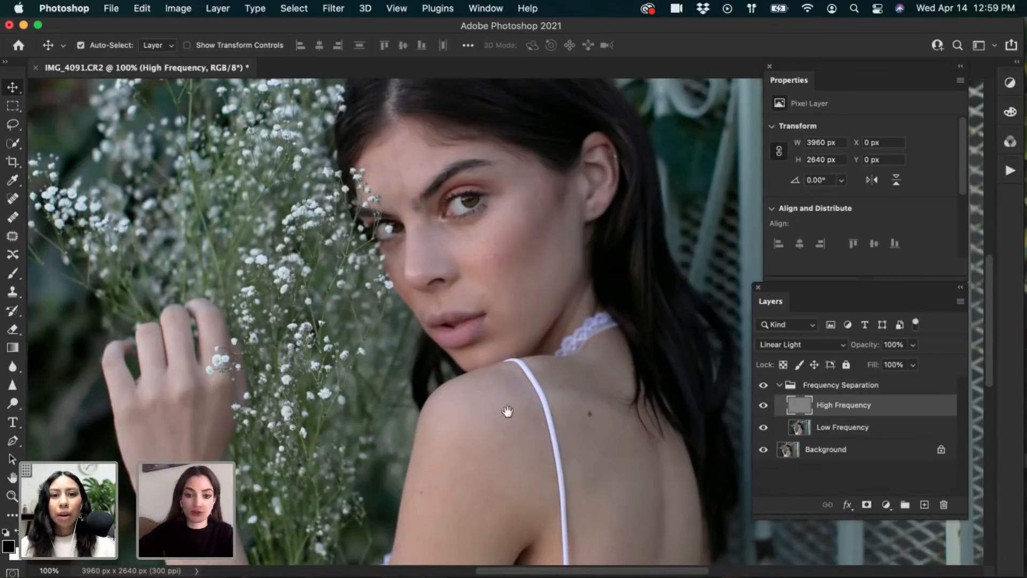
Activate the Spot Healing Brush for the face, and delete the whole Frequency Separation group
{"action": "left_click_drag", "start_coordinate": [507, 412], "coordinate": [501, 375]}
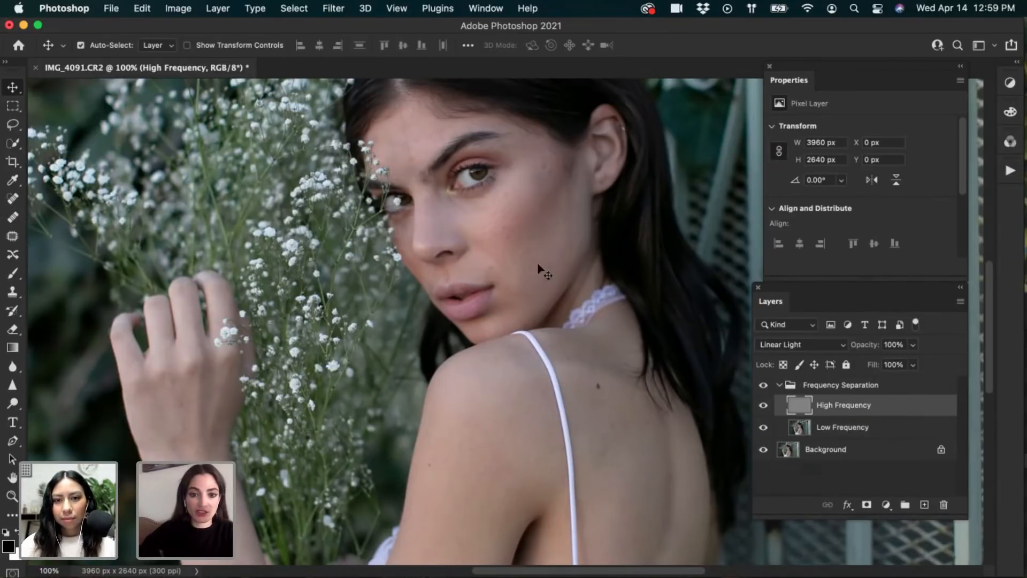
{"action": "left_click", "coordinate": [12, 200]}
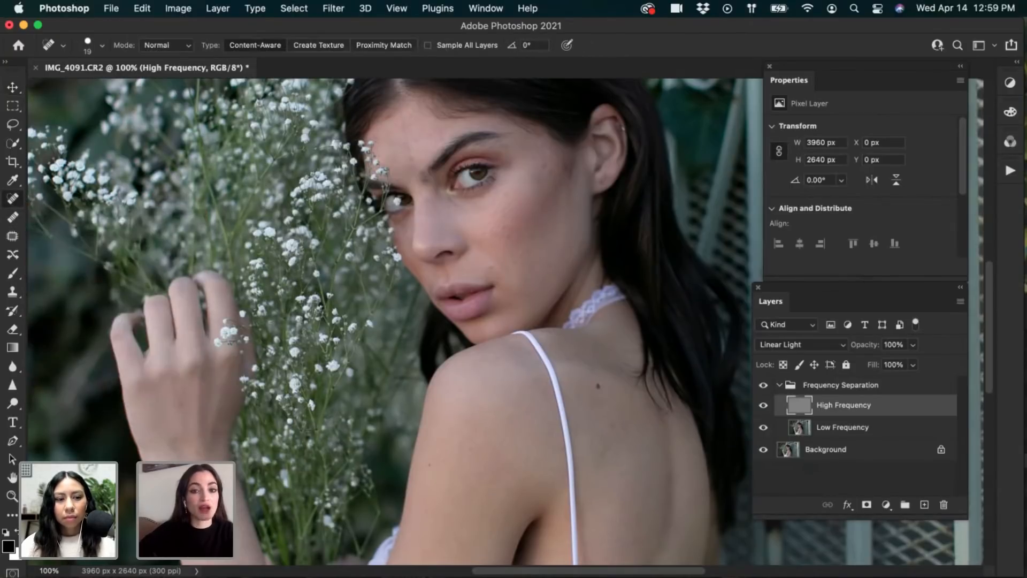
{"action": "scroll", "coordinate": [583, 255], "scroll_direction": "up", "scroll_amount": 1}
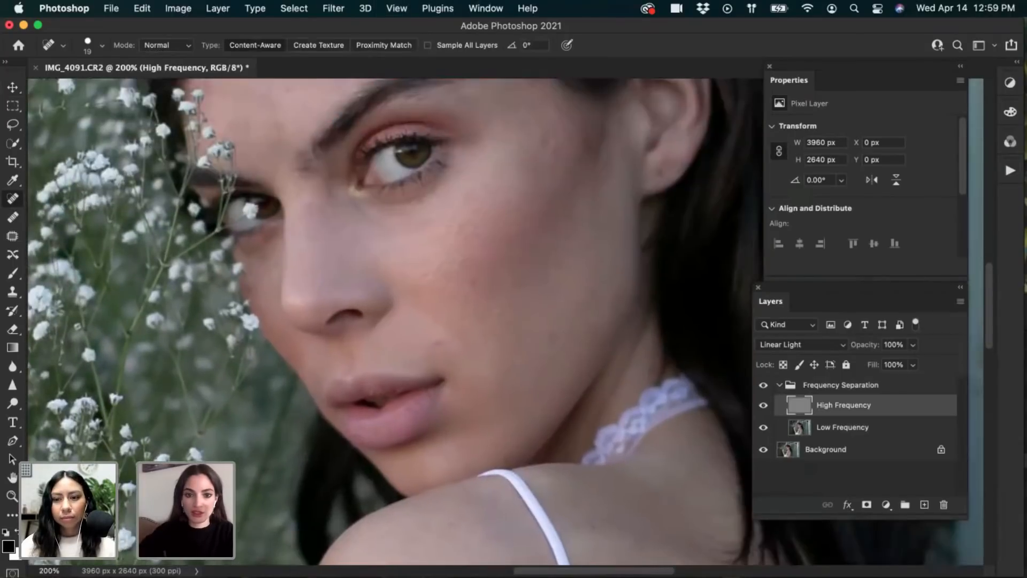
{"action": "left_click", "coordinate": [779, 385]}
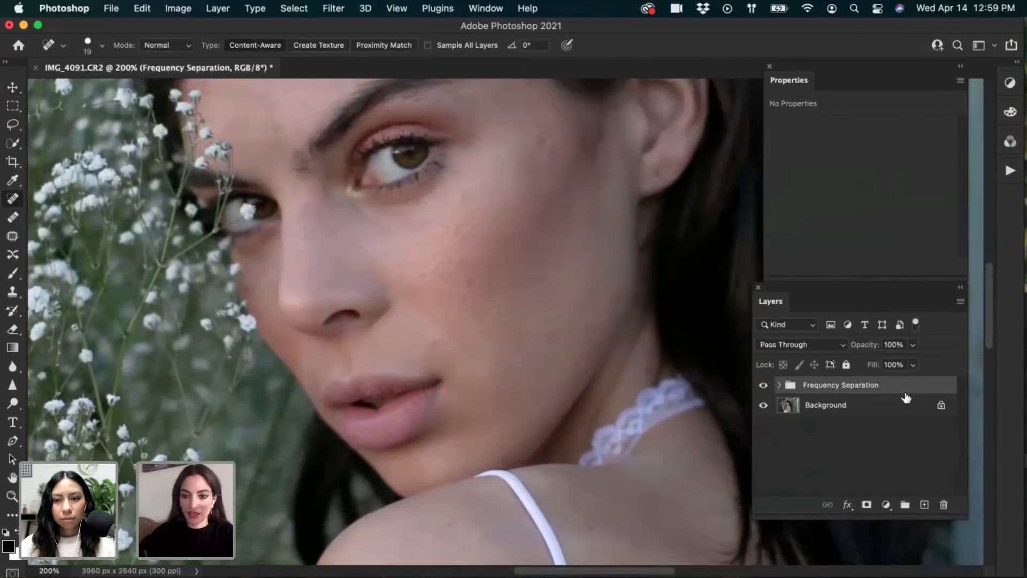
{"action": "left_click_drag", "start_coordinate": [901, 383], "coordinate": [944, 504]}
Duplicate the Background layer, and undo the duplication
{"action": "key", "text": "super+j"}
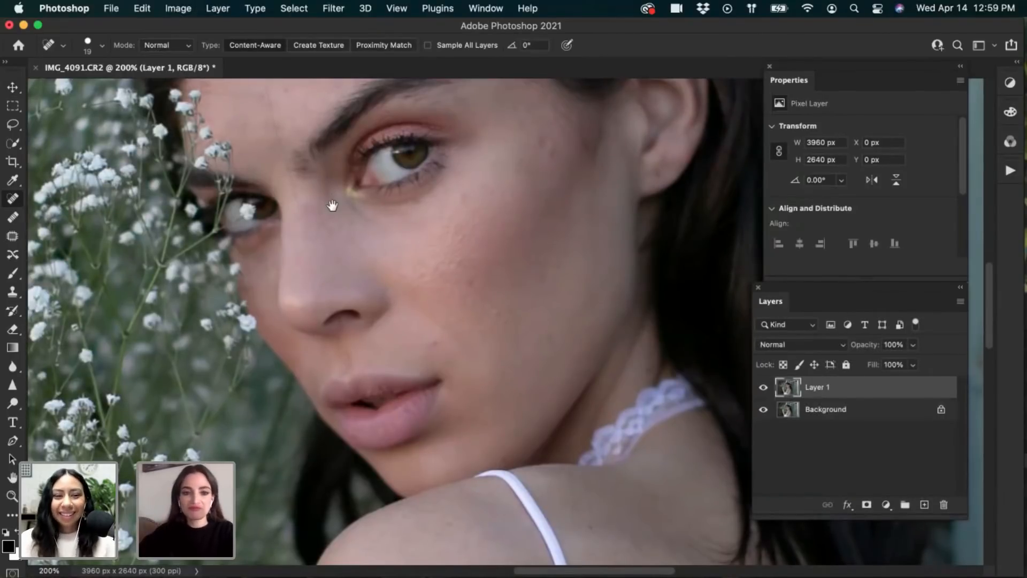
{"action": "mouse_move", "coordinate": [333, 202]}
{"action": "left_mouse_down"}
{"action": "mouse_move", "coordinate": [356, 317]}
{"action": "mouse_move", "coordinate": [355, 308]}
{"action": "left_mouse_up"}
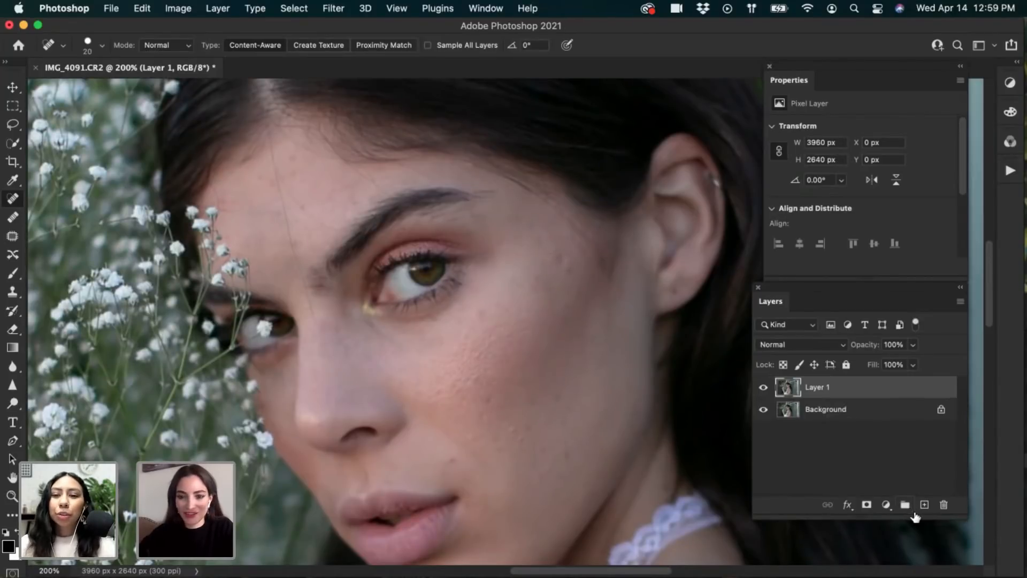
{"action": "key", "text": "super+z"}
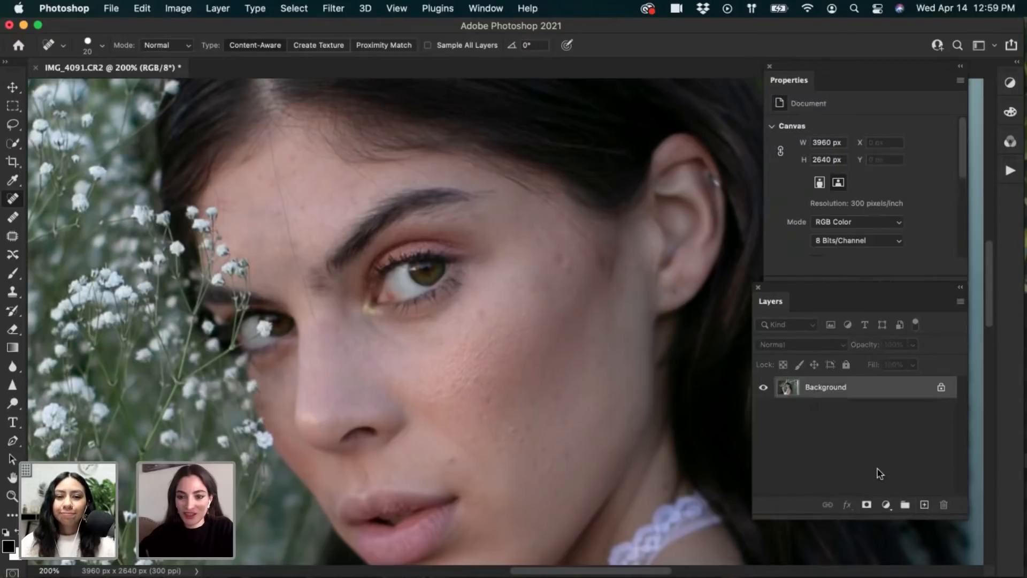
Add an empty layer, enable Sample All Layers for the Spot Healing Brush, and heal the blemishes on the temple beside the eye
{"action": "left_click", "coordinate": [925, 505]}
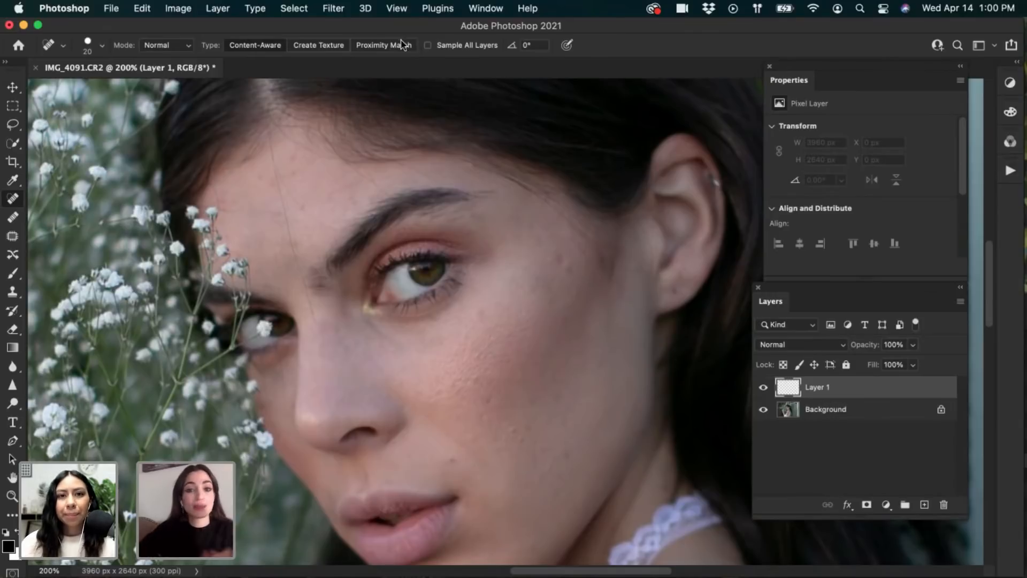
{"action": "left_click", "coordinate": [427, 45]}
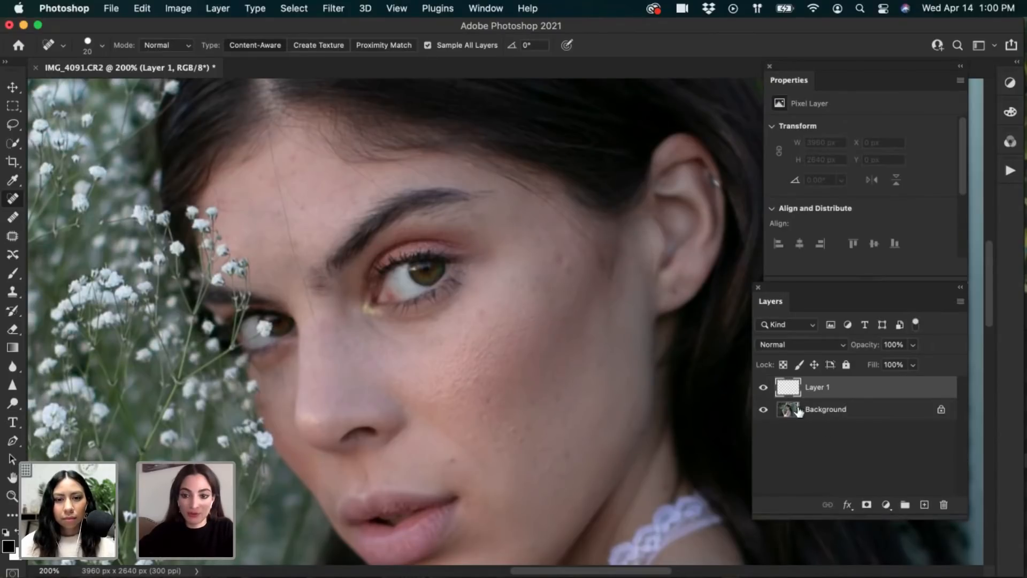
{"action": "left_click", "coordinate": [562, 262]}
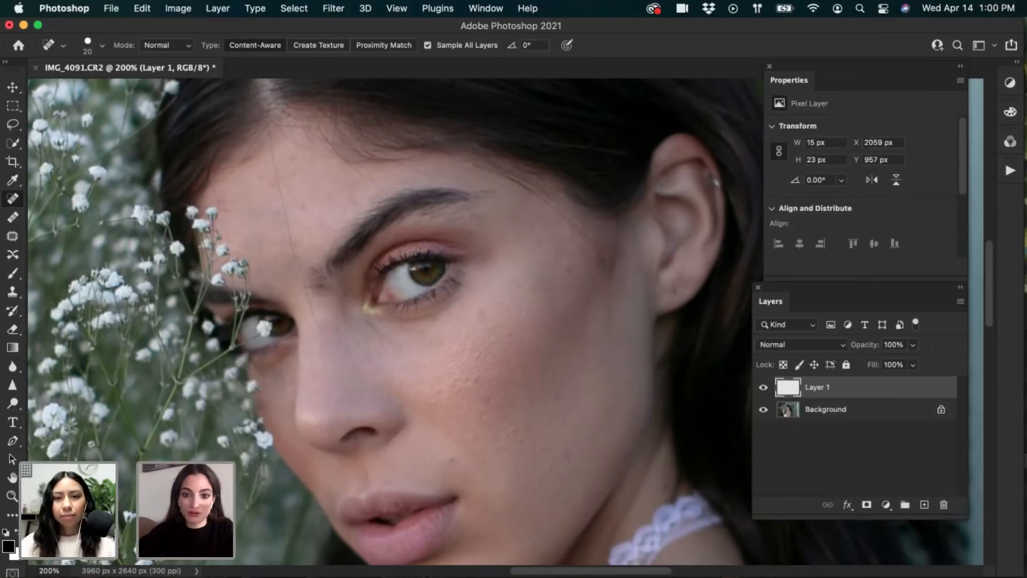
{"action": "left_click", "coordinate": [530, 288]}
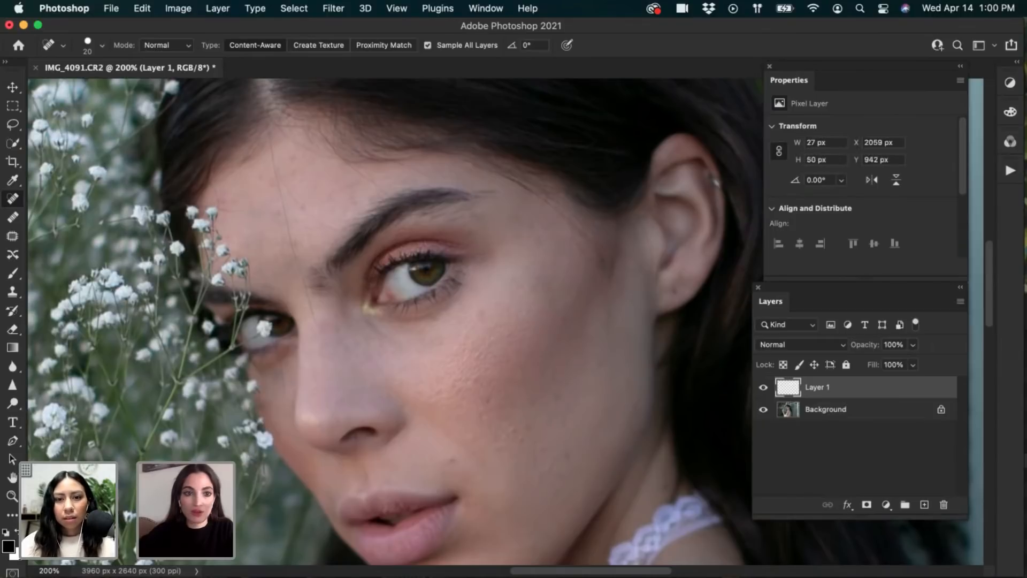
{"action": "left_click", "coordinate": [89, 47]}
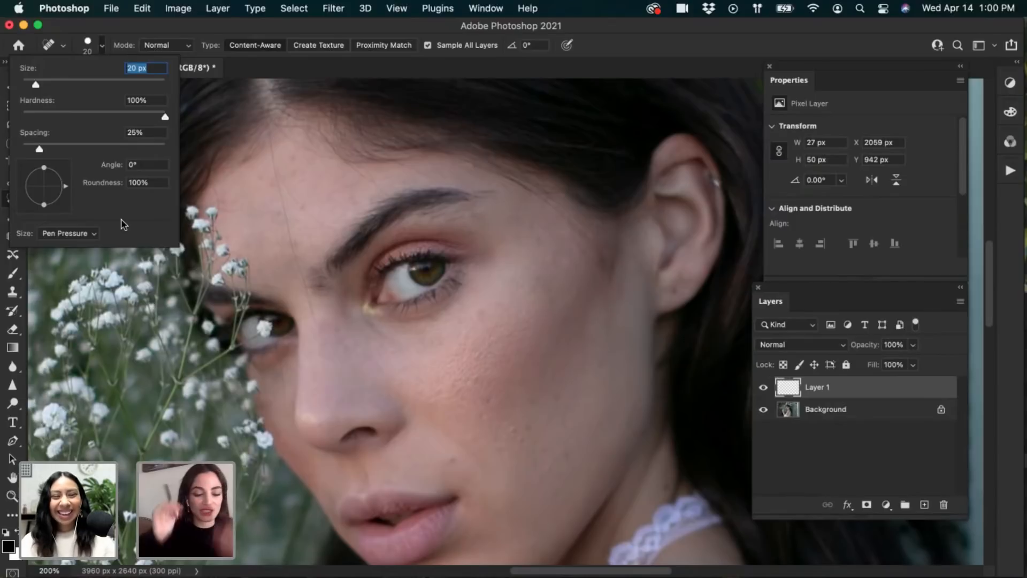
{"action": "key", "text": "BackSpace"}
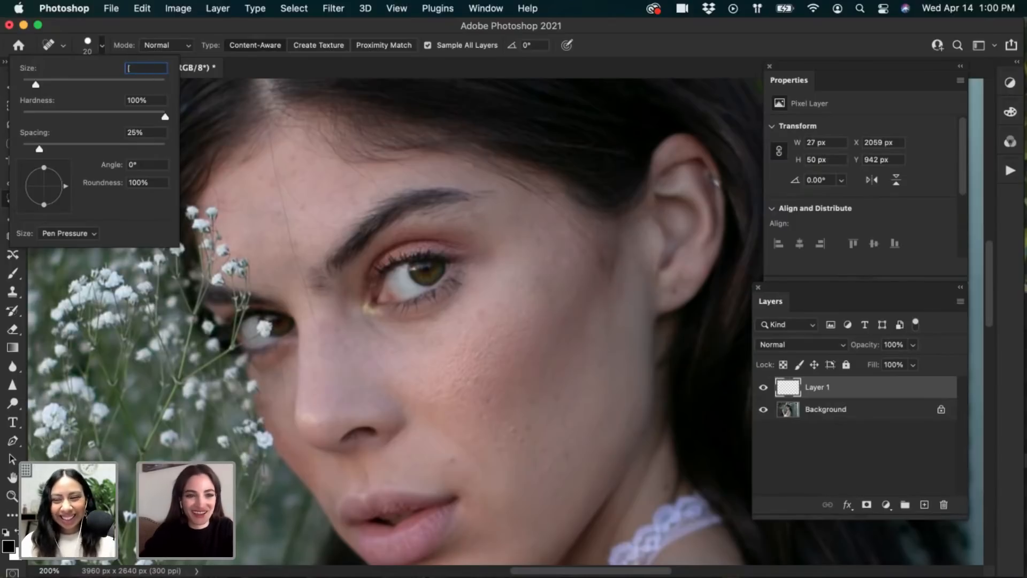
{"action": "left_click", "coordinate": [295, 118]}
{"action": "left_click", "coordinate": [543, 274]}
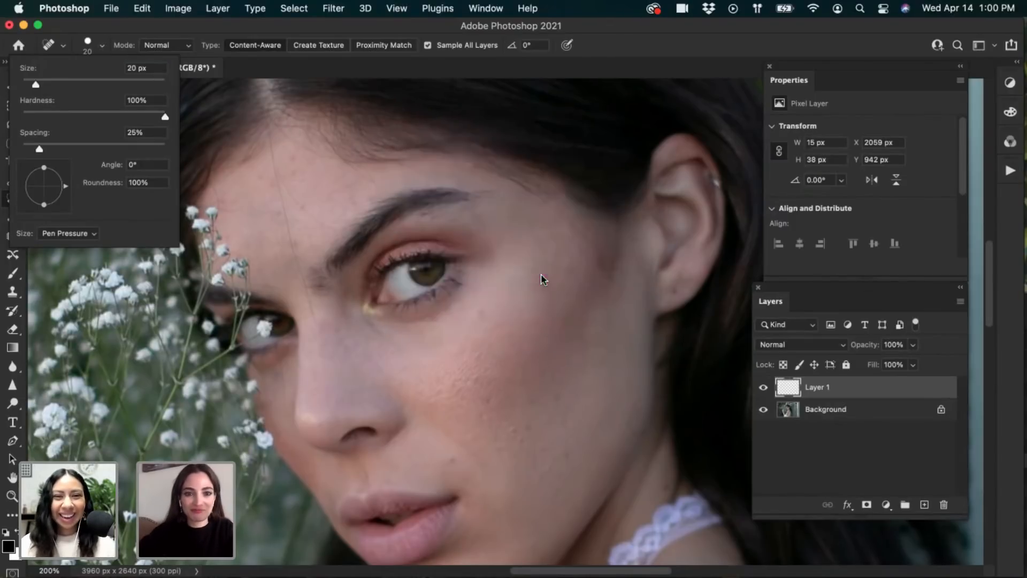
{"action": "left_click", "coordinate": [102, 45]}
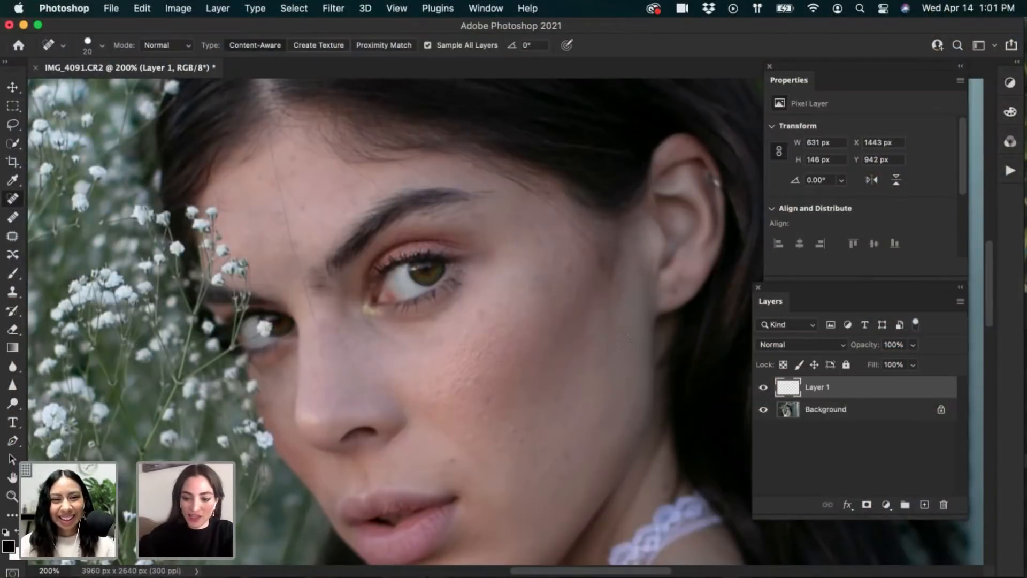
Reduce the Spot Healing Brush to 5 px and heal sections of the stray hair from the forehead to the nose bridge
{"action": "key", "text": "bracketleft"}
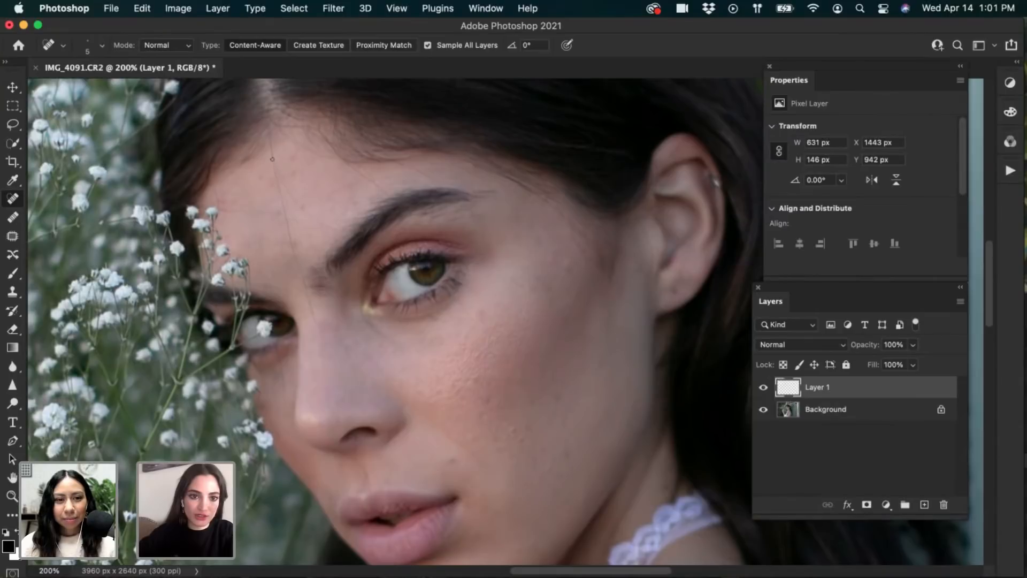
{"action": "left_click", "coordinate": [274, 158]}
{"action": "left_click", "coordinate": [274, 170]}
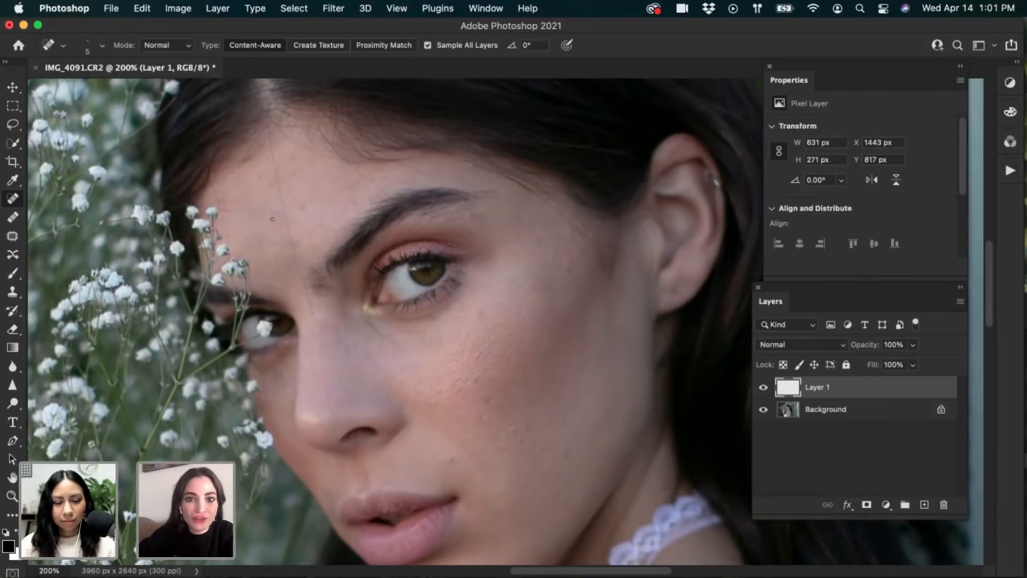
{"action": "left_click_drag", "start_coordinate": [289, 243], "coordinate": [298, 271]}
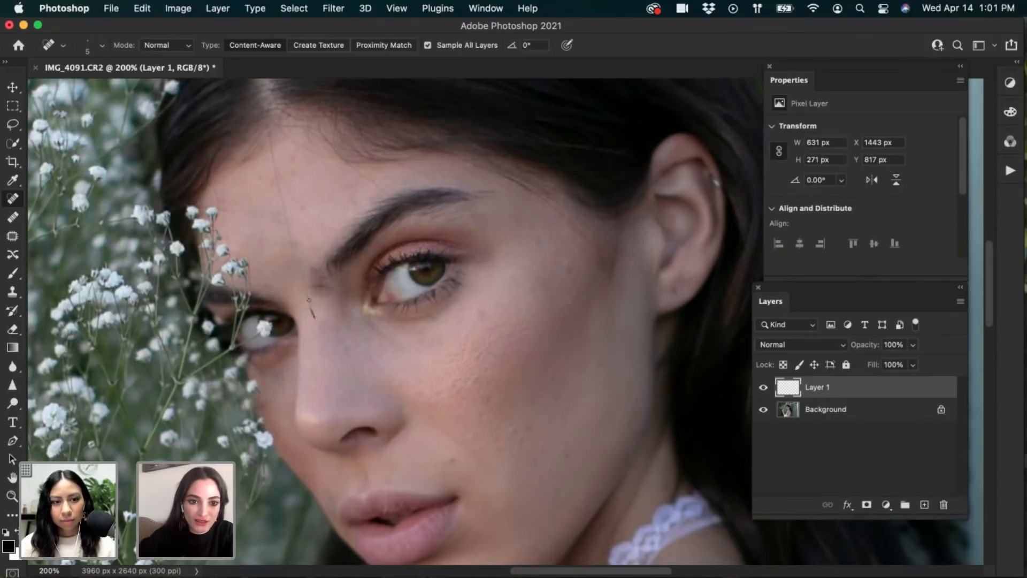
{"action": "left_click_drag", "start_coordinate": [305, 292], "coordinate": [311, 310]}
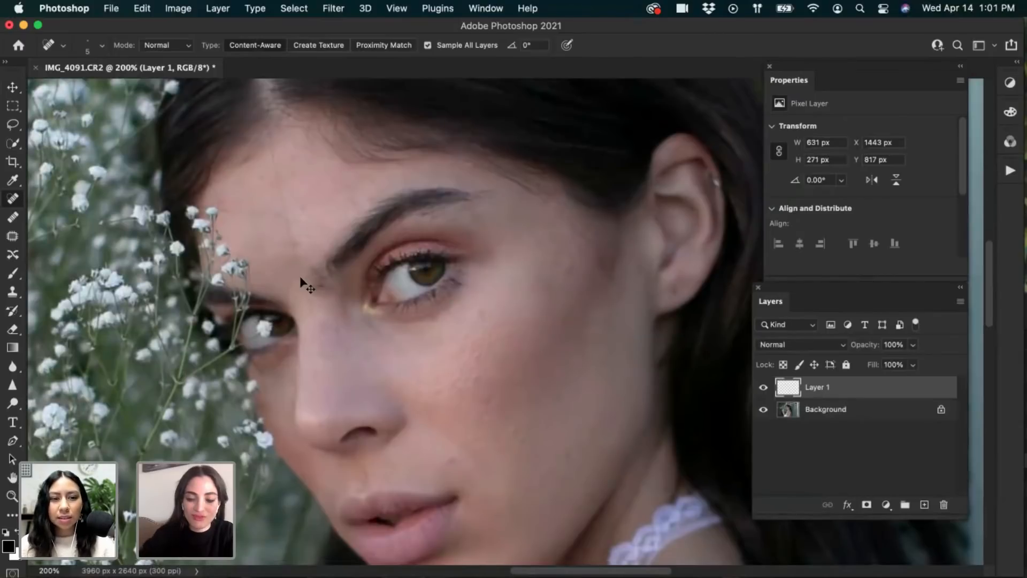
Heal the remaining stray hair across the middle of the forehead at 300% zoom
{"action": "key", "text": "super+plus"}
{"action": "left_click_drag", "start_coordinate": [318, 315], "coordinate": [385, 366]}
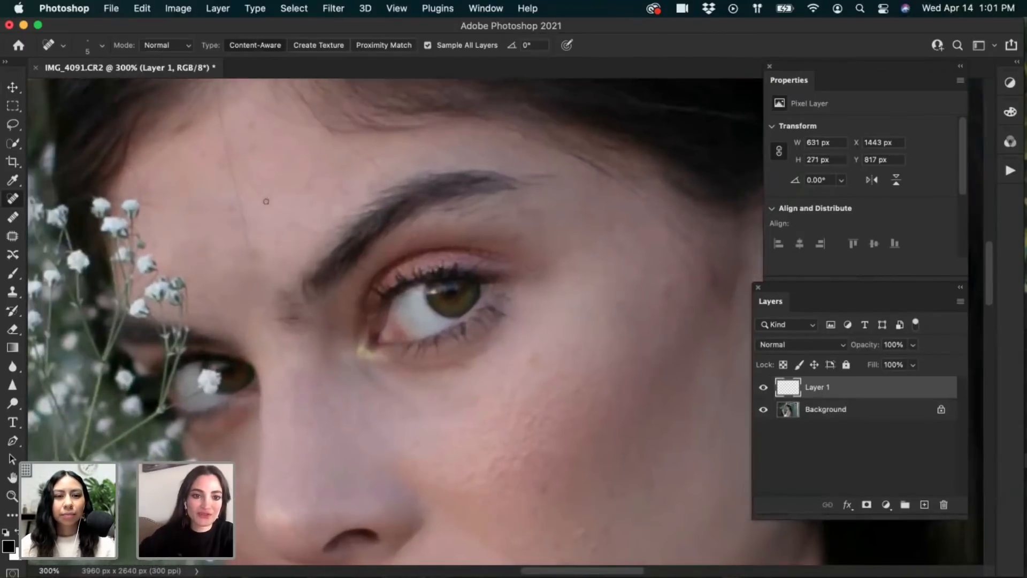
{"action": "left_click", "coordinate": [230, 209]}
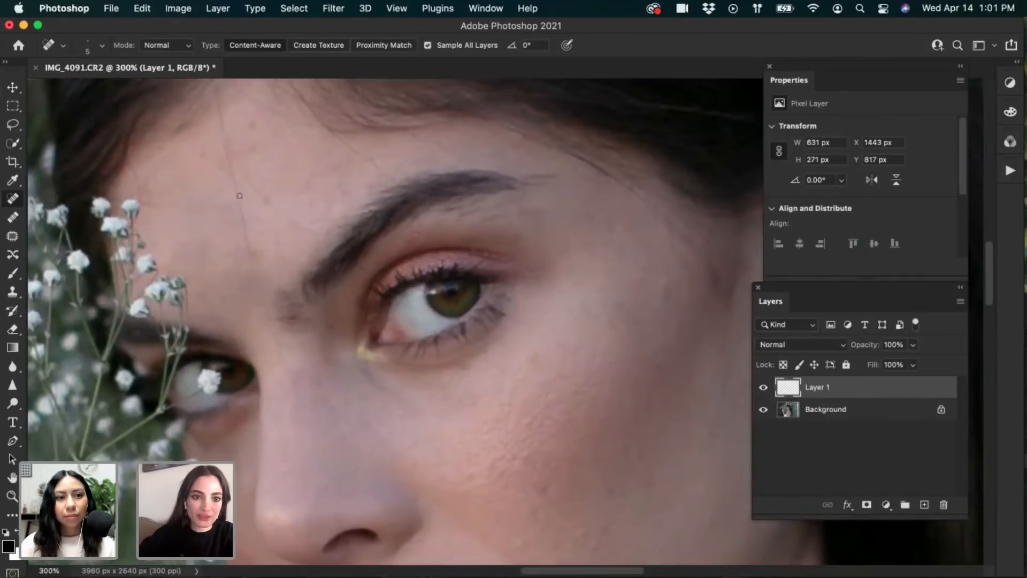
{"action": "left_click_drag", "start_coordinate": [237, 190], "coordinate": [262, 271]}
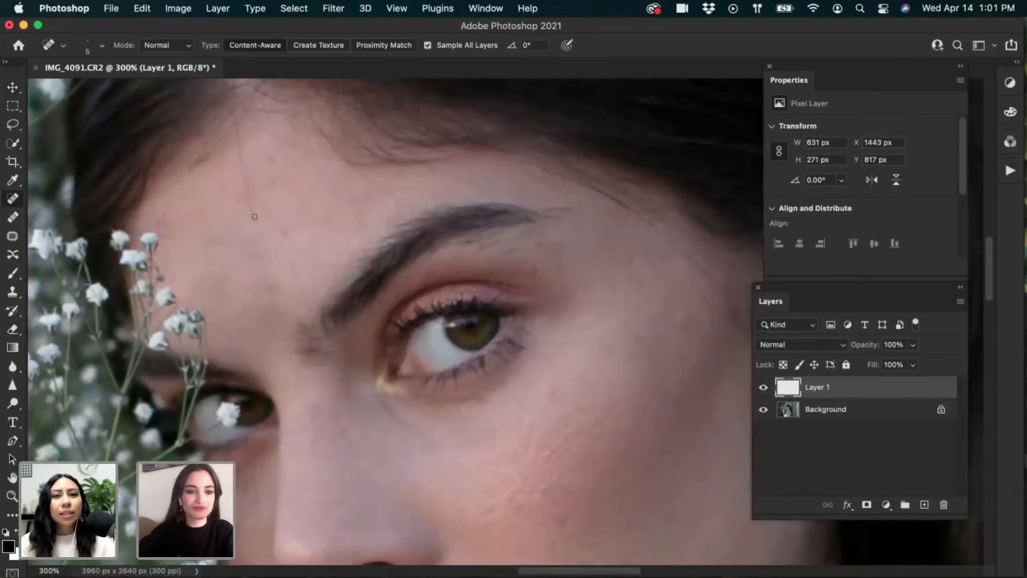
{"action": "left_click_drag", "start_coordinate": [249, 197], "coordinate": [257, 226]}
{"action": "left_click_drag", "start_coordinate": [246, 179], "coordinate": [247, 210]}
Heal the traces of the stray hair on the lower forehead, down to between the eyebrows, at 400% zoom
{"action": "key", "text": "super+plus"}
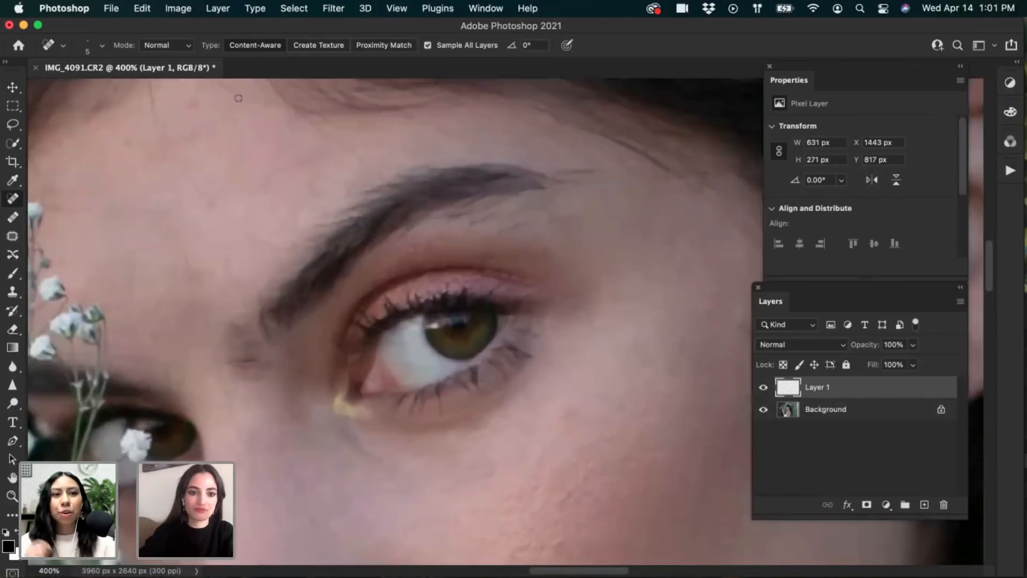
{"action": "left_click_drag", "start_coordinate": [421, 207], "coordinate": [538, 257]}
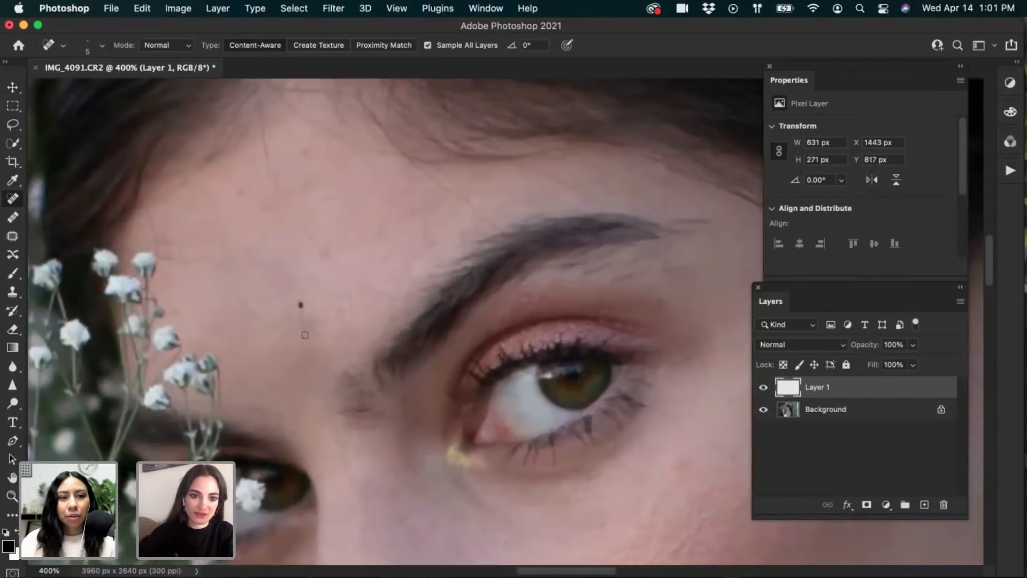
{"action": "mouse_move", "coordinate": [300, 303]}
{"action": "left_mouse_down"}
{"action": "mouse_move", "coordinate": [305, 355]}
{"action": "mouse_move", "coordinate": [331, 410]}
{"action": "left_mouse_up"}
{"action": "left_click_drag", "start_coordinate": [328, 401], "coordinate": [337, 430]}
{"action": "left_click_drag", "start_coordinate": [310, 352], "coordinate": [327, 392]}
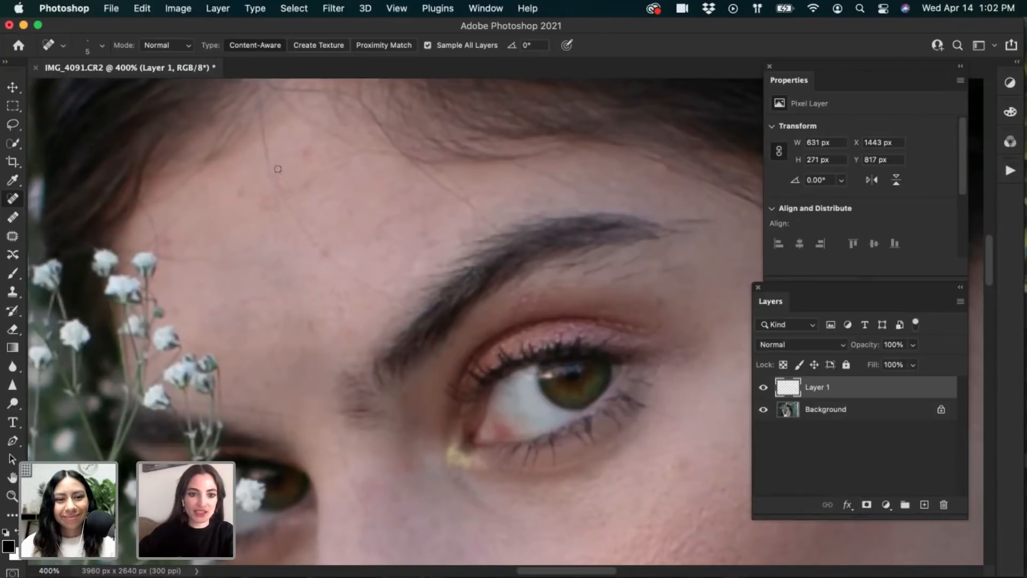
Heal the stray hair remnants just below the hairline and the fine marks above the eyebrow
{"action": "left_click_drag", "start_coordinate": [263, 132], "coordinate": [268, 171]}
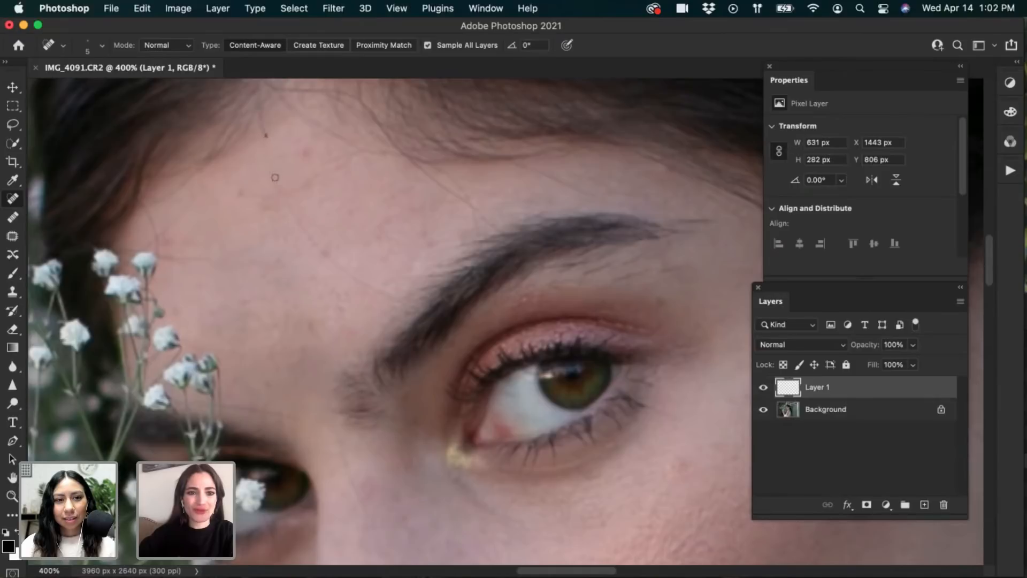
{"action": "left_click_drag", "start_coordinate": [274, 172], "coordinate": [286, 197]}
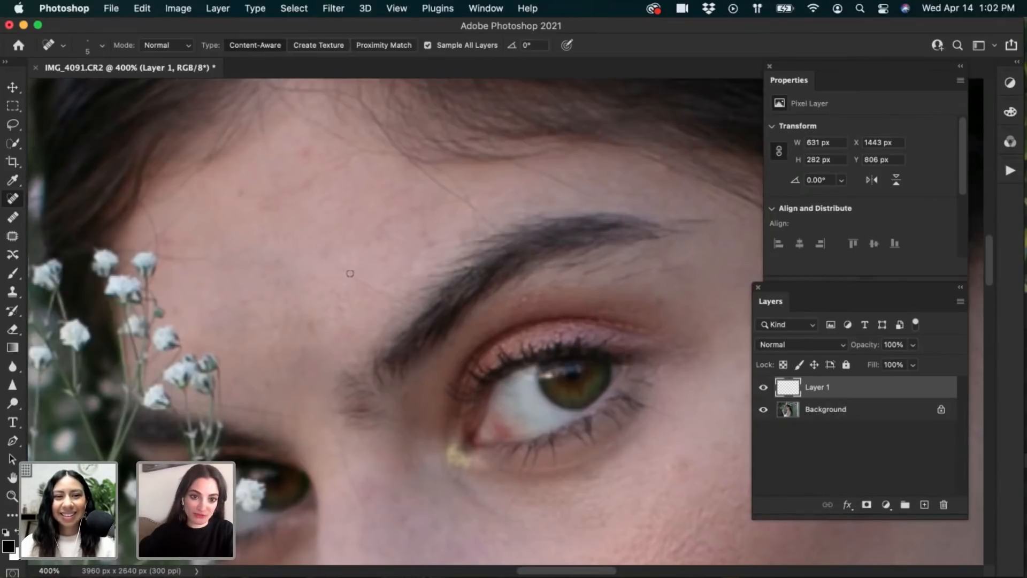
{"action": "left_click_drag", "start_coordinate": [352, 276], "coordinate": [375, 289]}
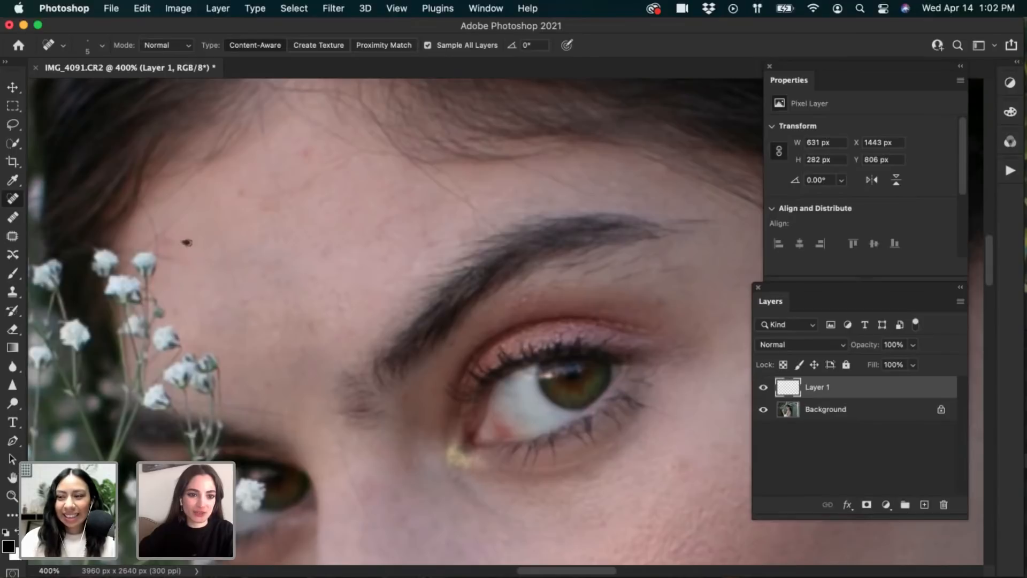
Heal the small hairs and red blemishes scattered over the upper forehead beside the hairline
{"action": "left_click", "coordinate": [171, 239]}
{"action": "left_click_drag", "start_coordinate": [184, 243], "coordinate": [195, 242]}
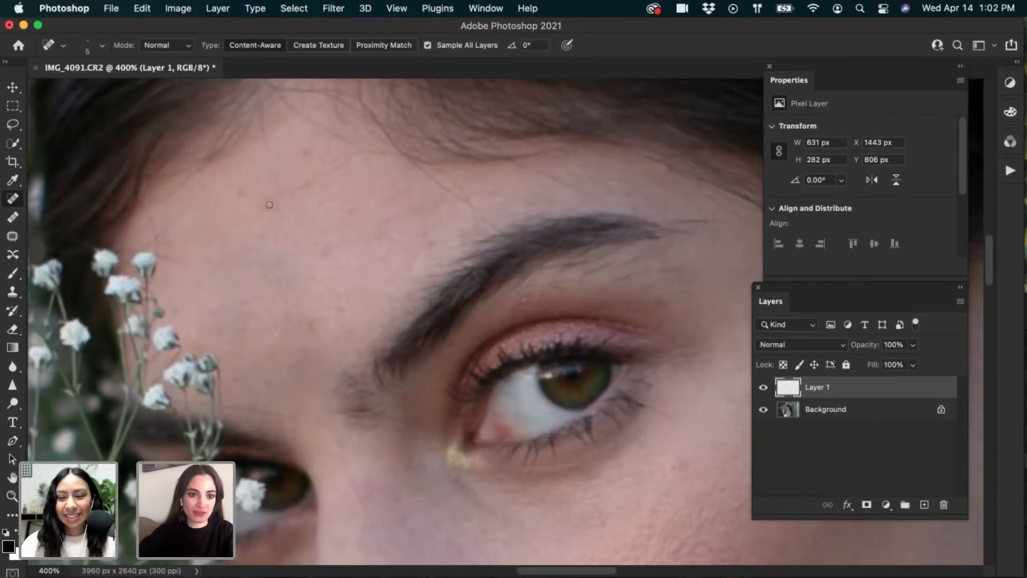
{"action": "left_click", "coordinate": [308, 153]}
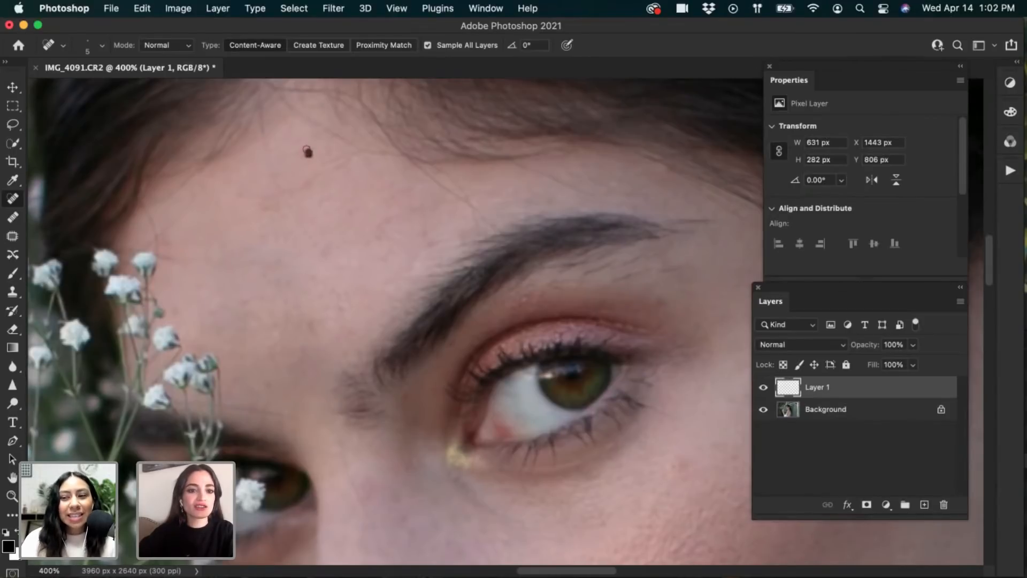
{"action": "left_click", "coordinate": [241, 193]}
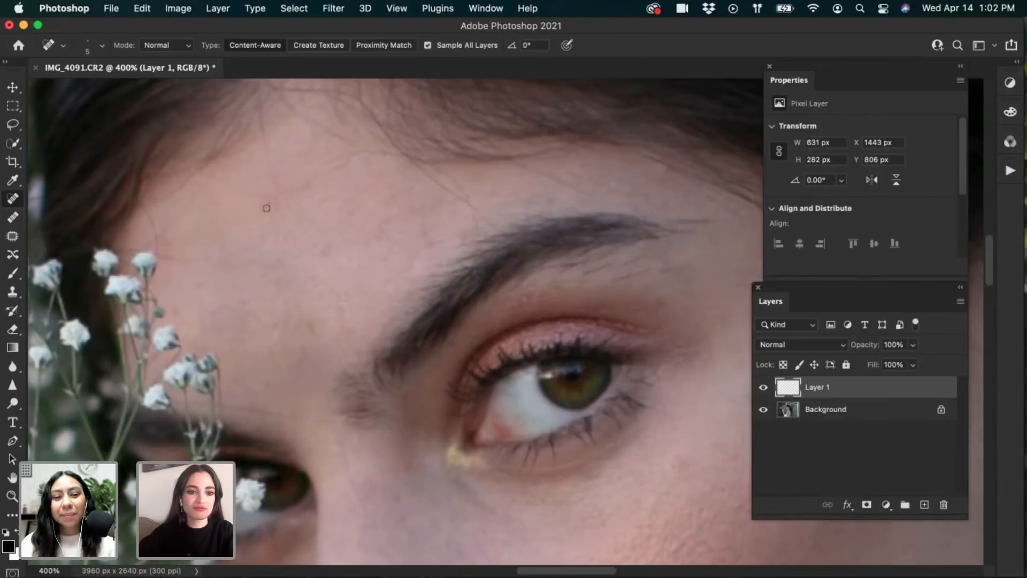
{"action": "left_click", "coordinate": [270, 198]}
{"action": "left_click", "coordinate": [308, 183]}
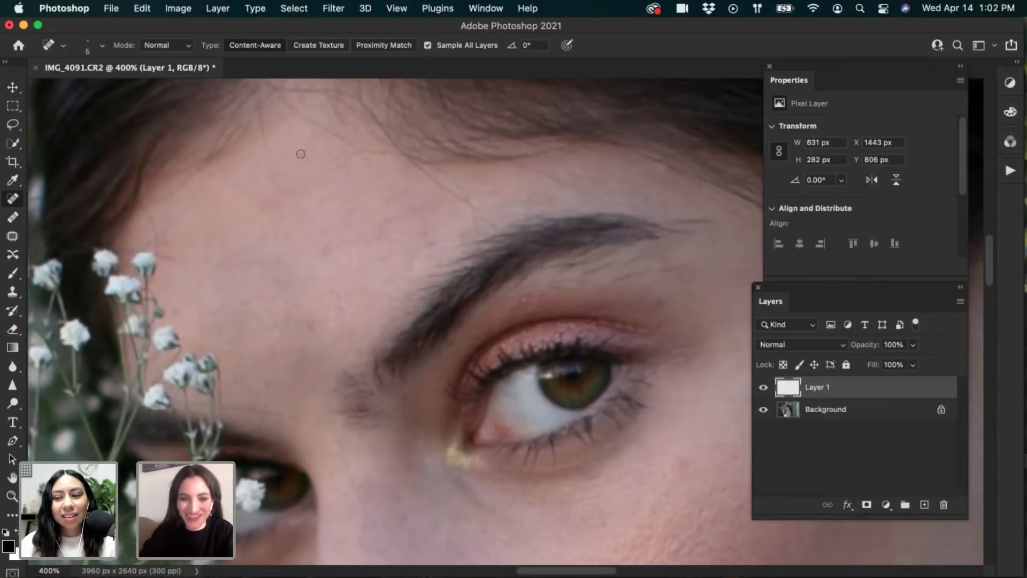
Heal the spot on the lower forehead and the fine hair along the upper nose bridge with a 6 px brush
{"action": "scroll", "coordinate": [372, 303], "scroll_direction": "down", "scroll_amount": 3}
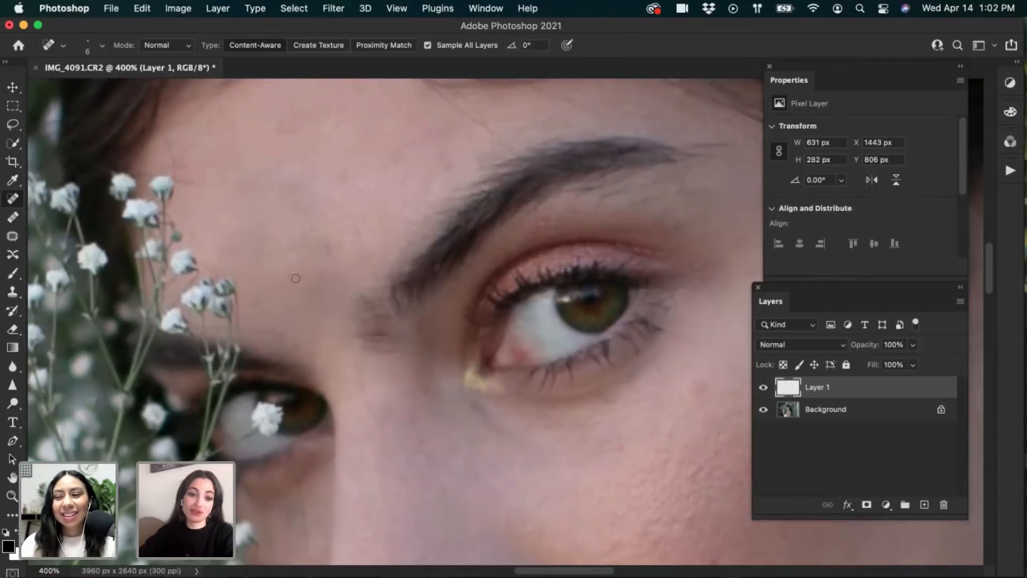
{"action": "left_click", "coordinate": [329, 251]}
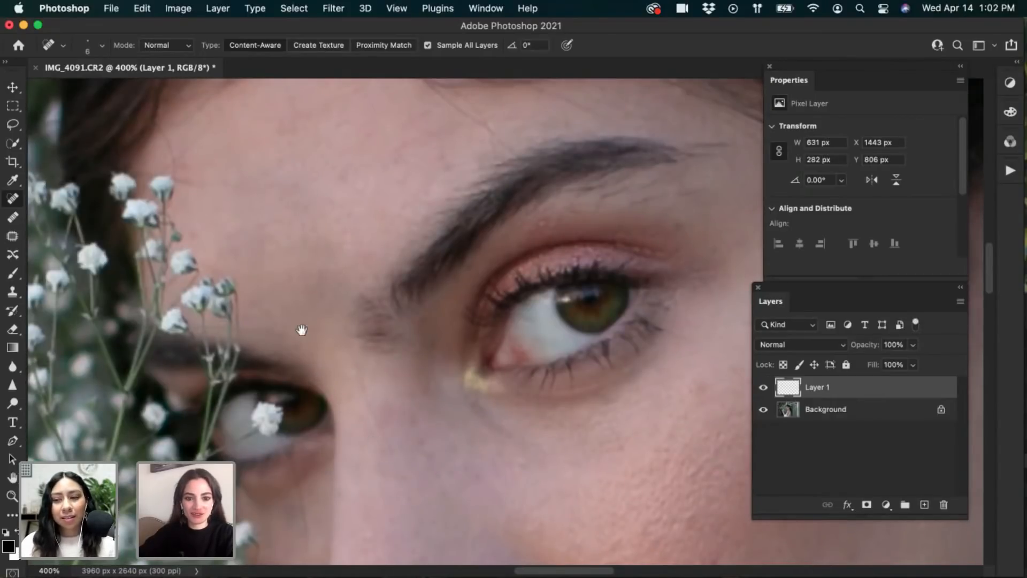
{"action": "scroll", "coordinate": [300, 330], "scroll_direction": "down", "scroll_amount": 5}
{"action": "scroll", "coordinate": [300, 330], "scroll_direction": "right", "scroll_amount": 3}
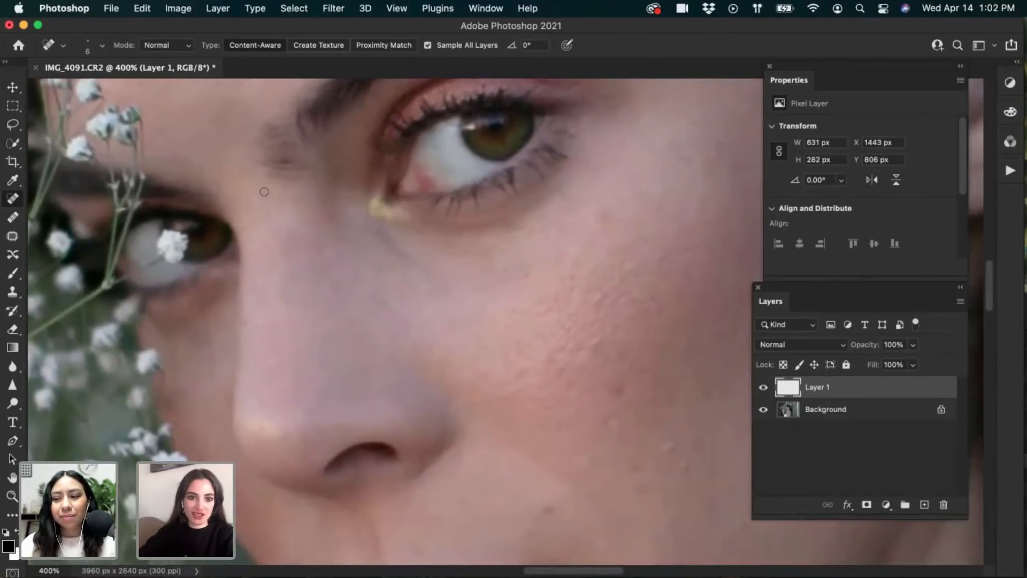
{"action": "left_click_drag", "start_coordinate": [264, 192], "coordinate": [287, 256]}
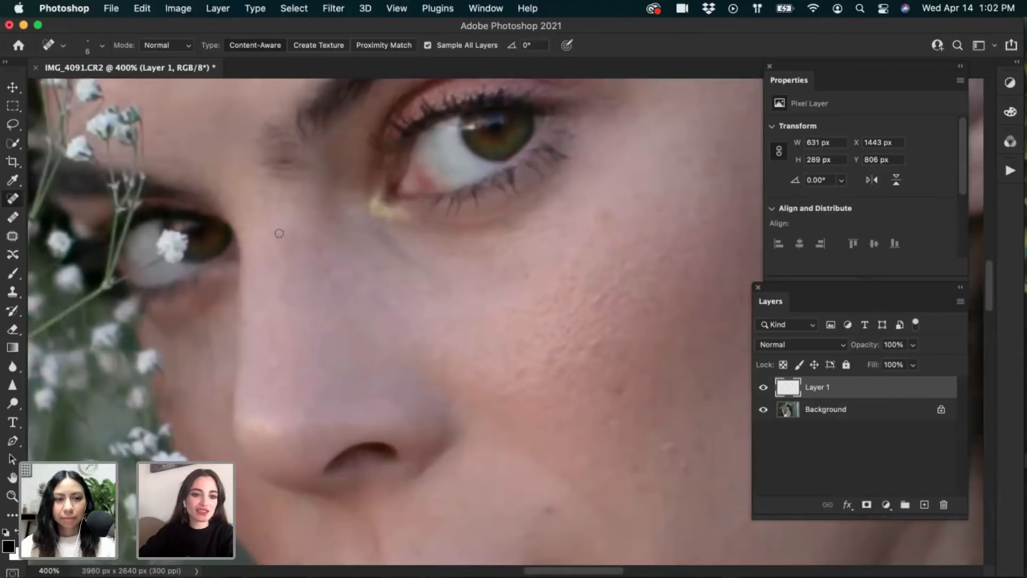
{"action": "left_click_drag", "start_coordinate": [279, 233], "coordinate": [289, 259]}
{"action": "left_click_drag", "start_coordinate": [273, 225], "coordinate": [284, 252]}
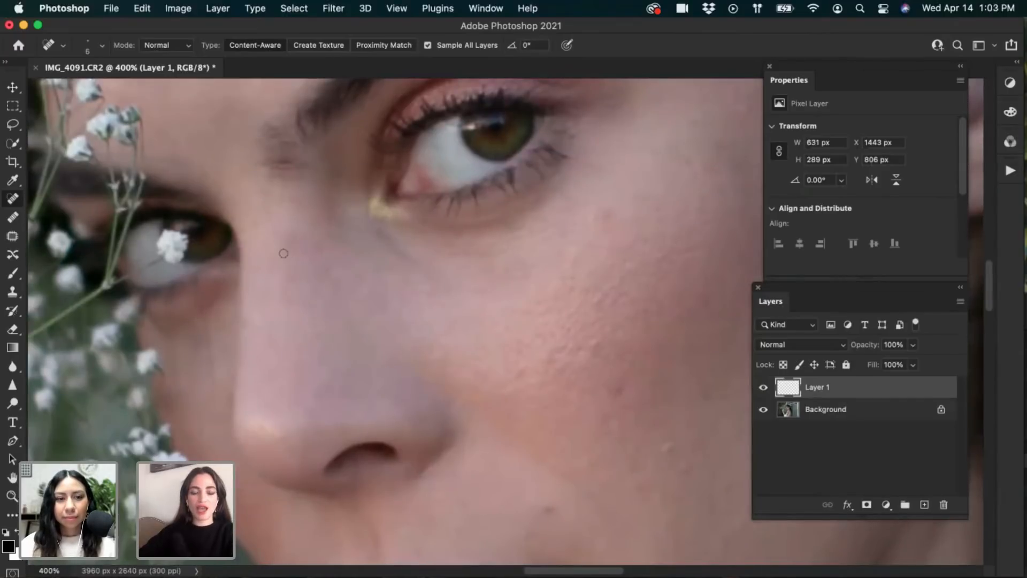
Heal the blemishes above the corner of the mouth and the small bumps on the lower cheek
{"action": "mouse_move", "coordinate": [432, 345]}
{"action": "left_mouse_down"}
{"action": "mouse_move", "coordinate": [420, 322]}
{"action": "mouse_move", "coordinate": [423, 257]}
{"action": "left_mouse_up"}
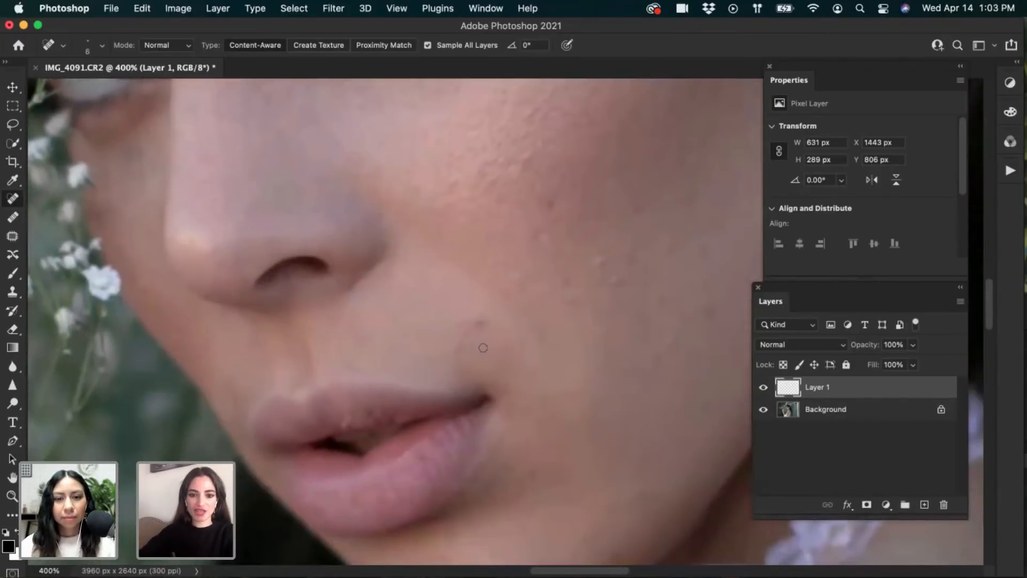
{"action": "left_click", "coordinate": [457, 347]}
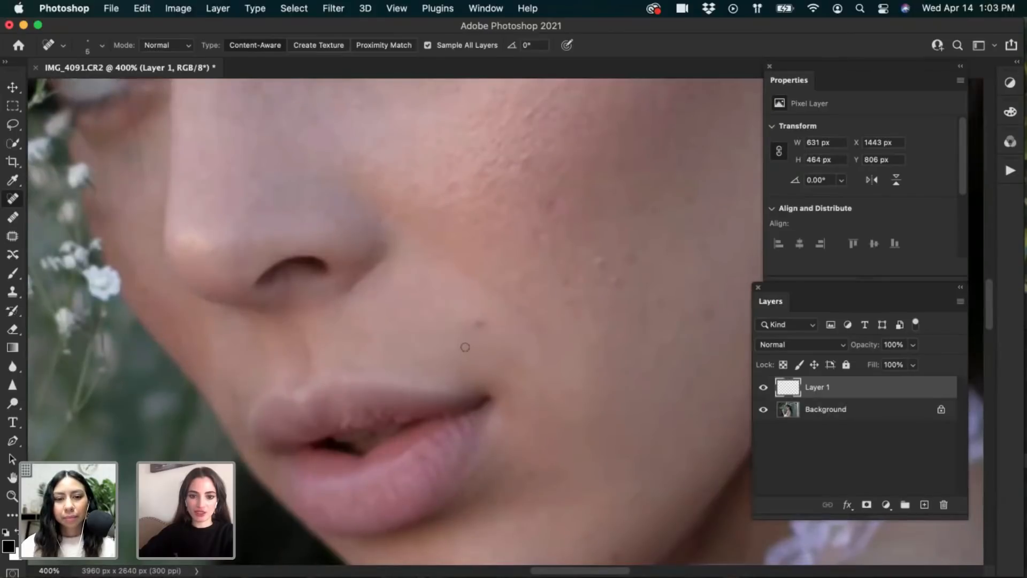
{"action": "left_click", "coordinate": [462, 344]}
{"action": "left_click", "coordinate": [464, 345]}
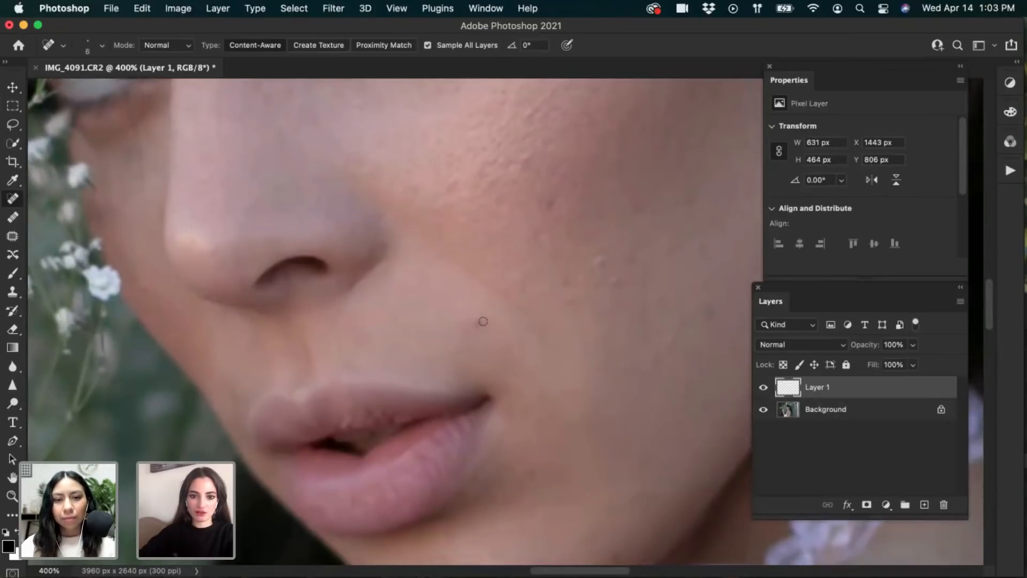
{"action": "left_click", "coordinate": [479, 324]}
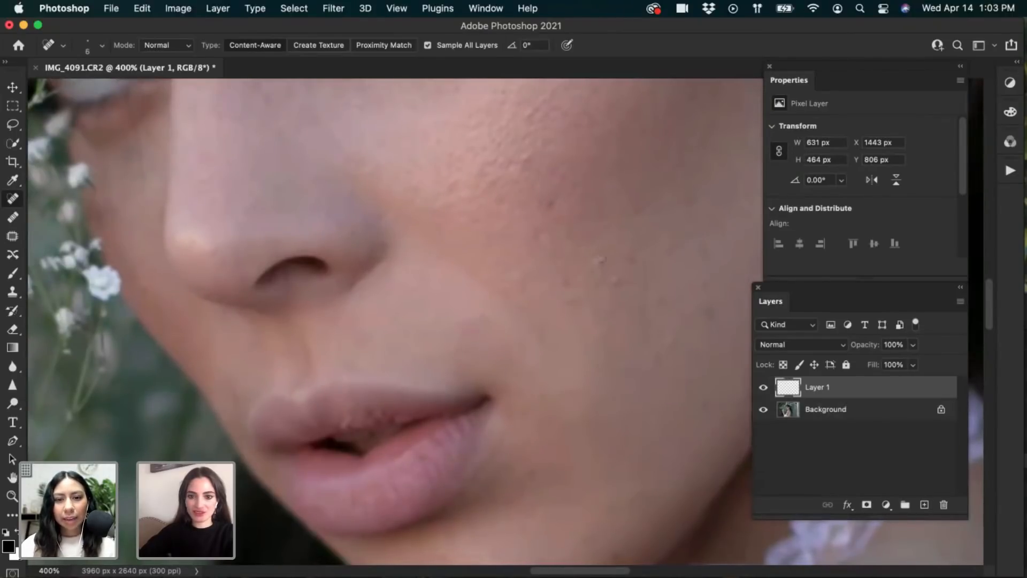
{"action": "left_click", "coordinate": [599, 261]}
{"action": "left_click", "coordinate": [615, 282]}
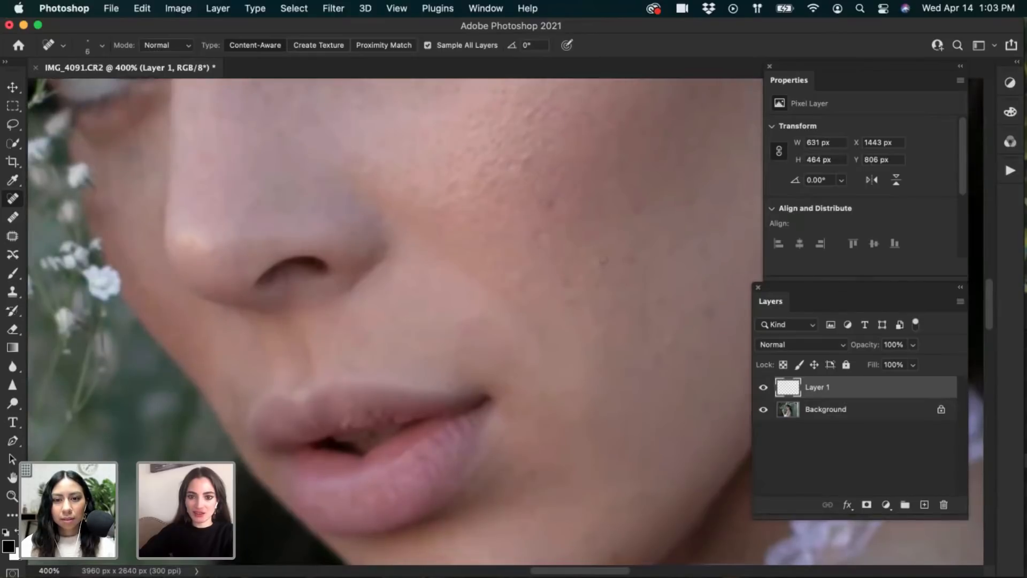
Heal the small dark spots on the cheek between the nose and jawline with a 6 px brush
{"action": "left_click", "coordinate": [599, 262]}
{"action": "left_click", "coordinate": [604, 265]}
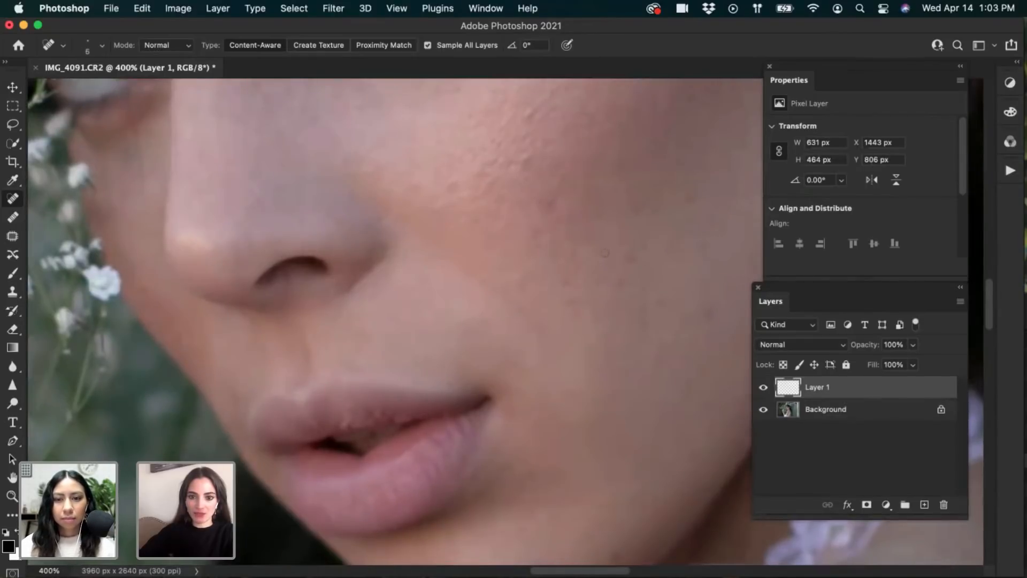
{"action": "left_click_drag", "start_coordinate": [525, 427], "coordinate": [441, 426]}
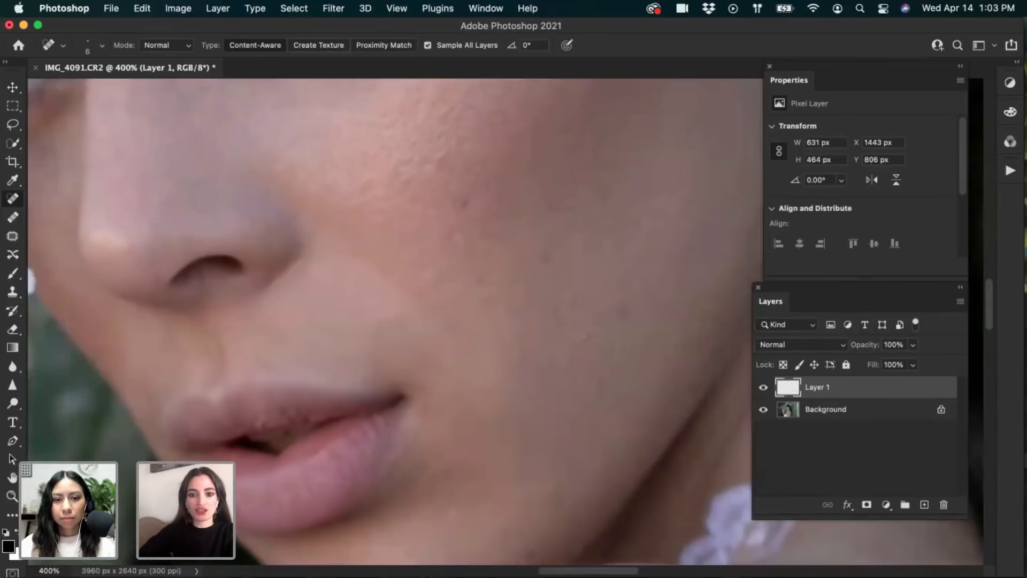
{"action": "left_click", "coordinate": [583, 337]}
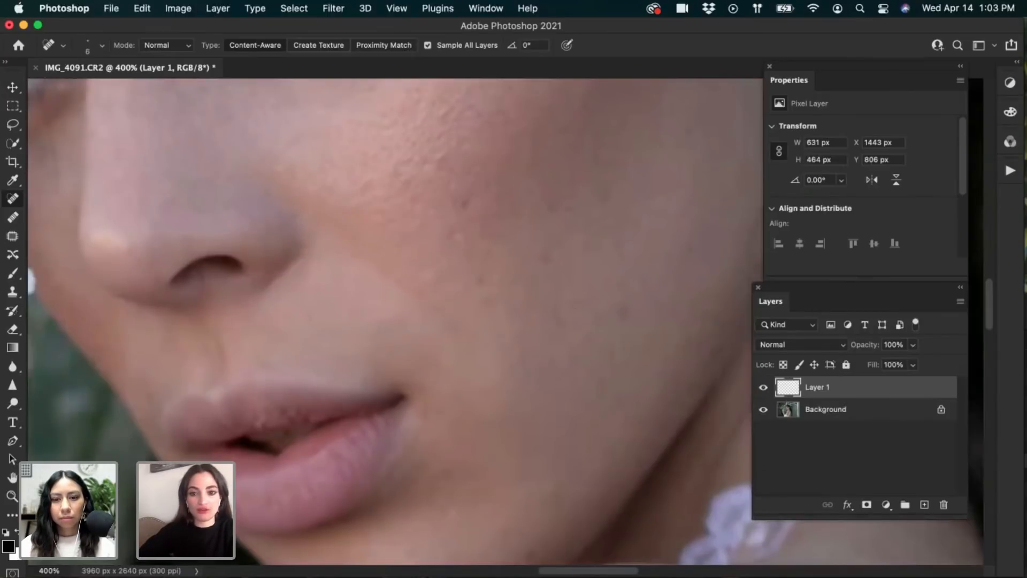
Heal the dark mole and faint blemishes on the temple and upper cheek beside the eye, enlarging the brush to 7 px
{"action": "left_click_drag", "start_coordinate": [578, 287], "coordinate": [575, 398]}
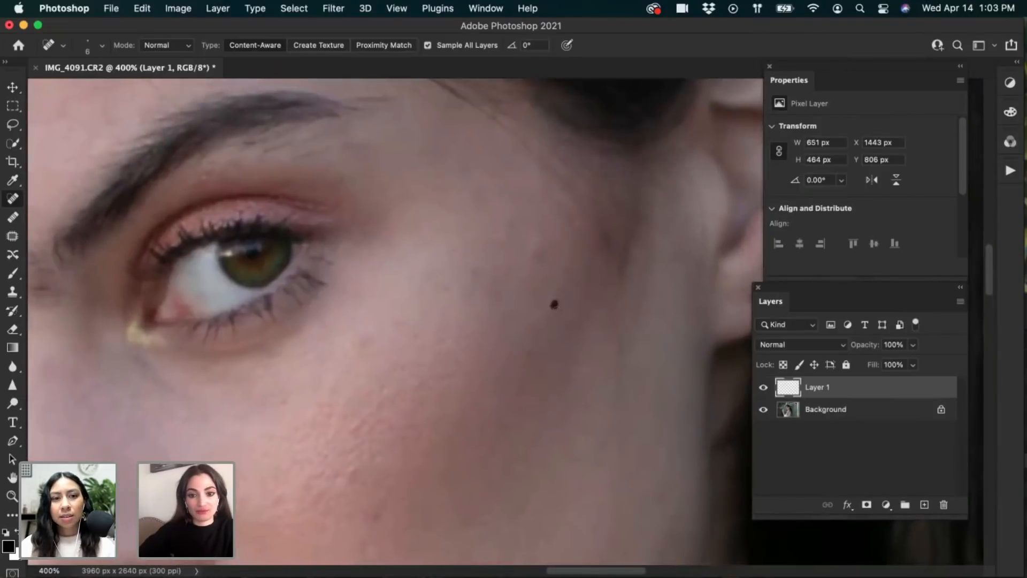
{"action": "left_click", "coordinate": [554, 304]}
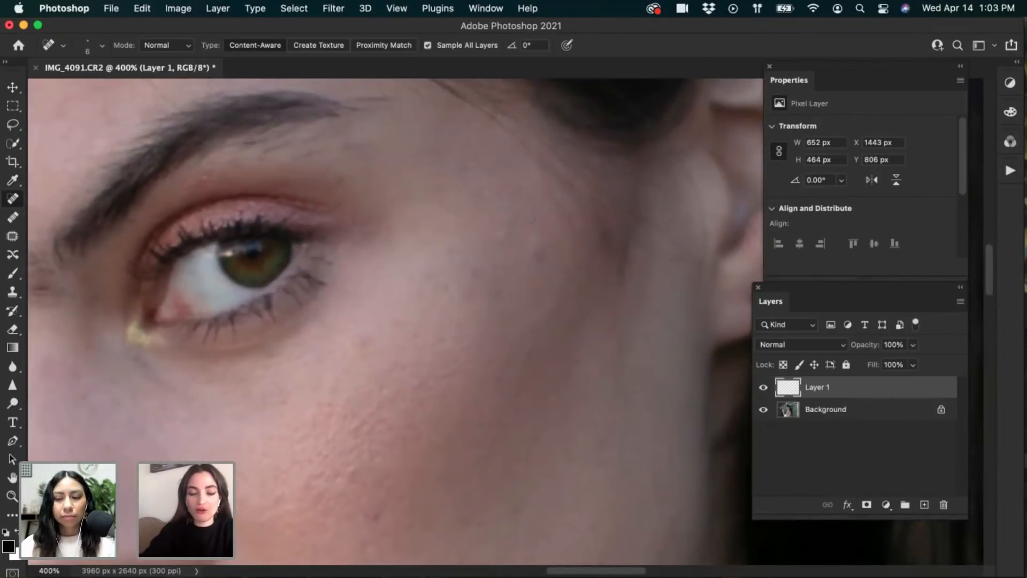
{"action": "left_click", "coordinate": [539, 252]}
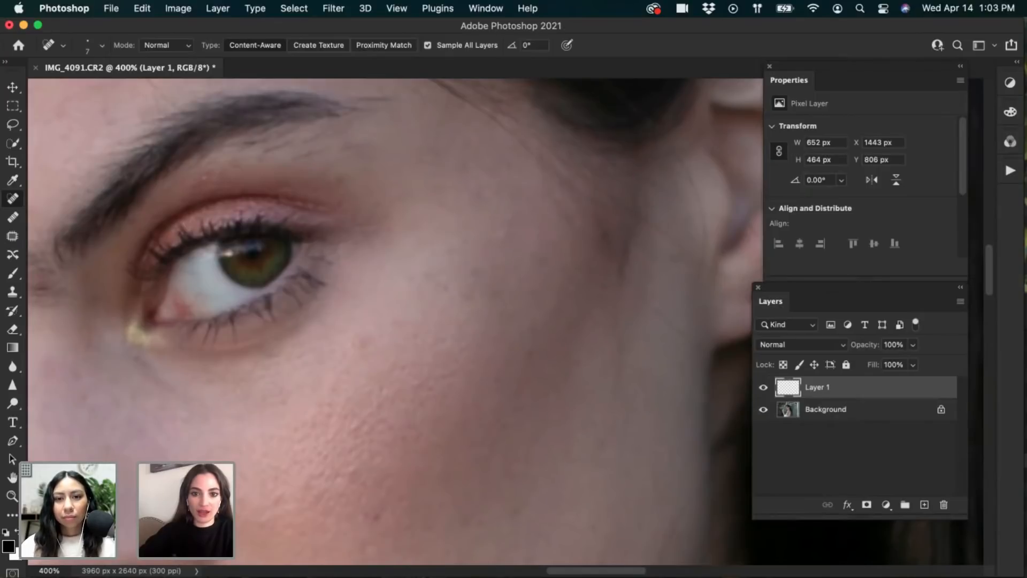
{"action": "left_click", "coordinate": [539, 253]}
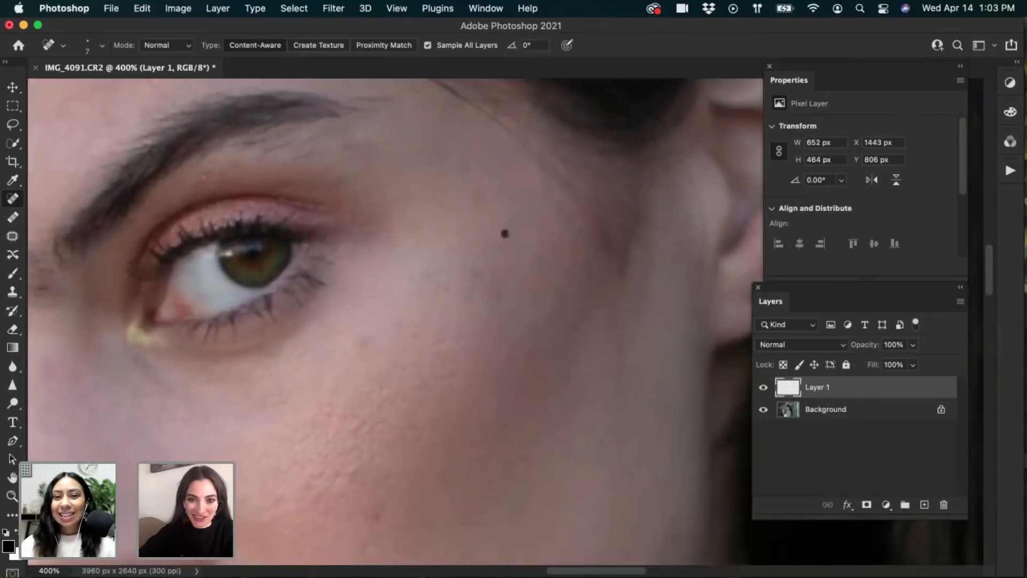
{"action": "left_click", "coordinate": [508, 236]}
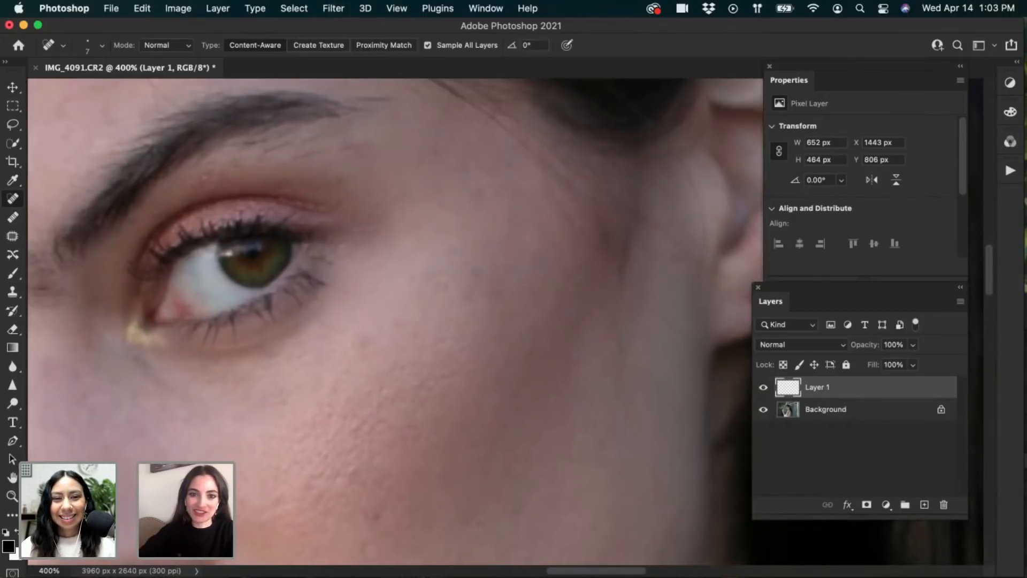
{"action": "left_click", "coordinate": [482, 194]}
Inspect the retouched face close up and from afar, comparing it with and without Layer 1
{"action": "left_click_drag", "start_coordinate": [322, 199], "coordinate": [443, 296]}
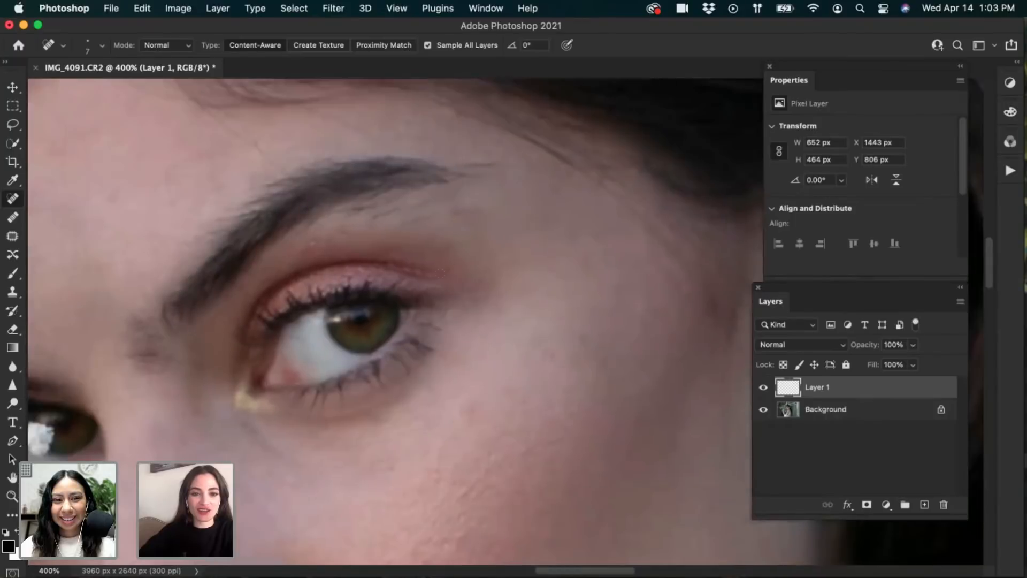
{"action": "left_click_drag", "start_coordinate": [381, 446], "coordinate": [511, 202]}
{"action": "left_click_drag", "start_coordinate": [390, 371], "coordinate": [488, 218]}
{"action": "left_click", "coordinate": [304, 207]}
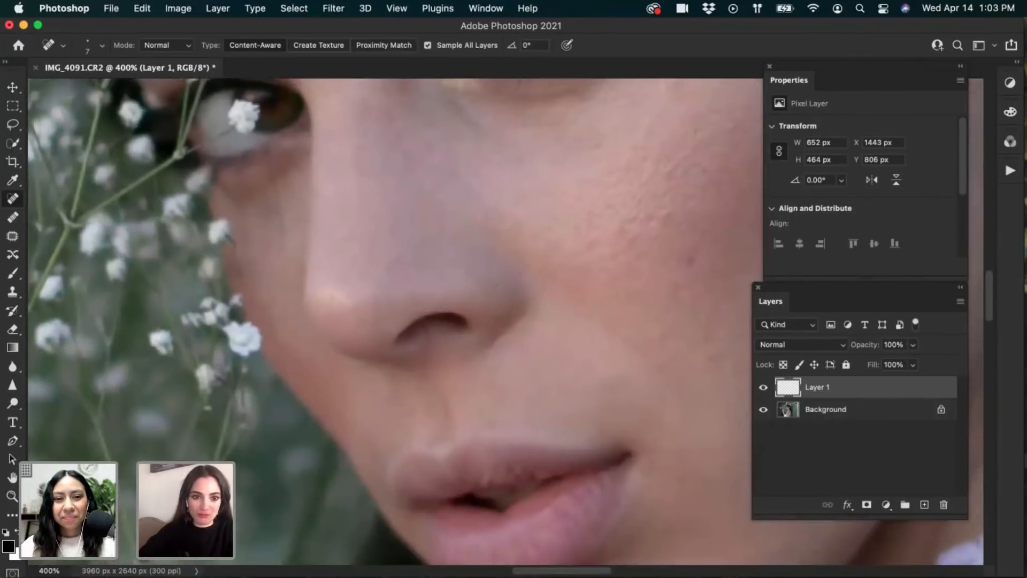
{"action": "left_click", "coordinate": [309, 281]}
{"action": "mouse_move", "coordinate": [456, 283]}
{"action": "left_mouse_down"}
{"action": "mouse_move", "coordinate": [378, 236]}
{"action": "mouse_move", "coordinate": [367, 203]}
{"action": "left_mouse_up"}
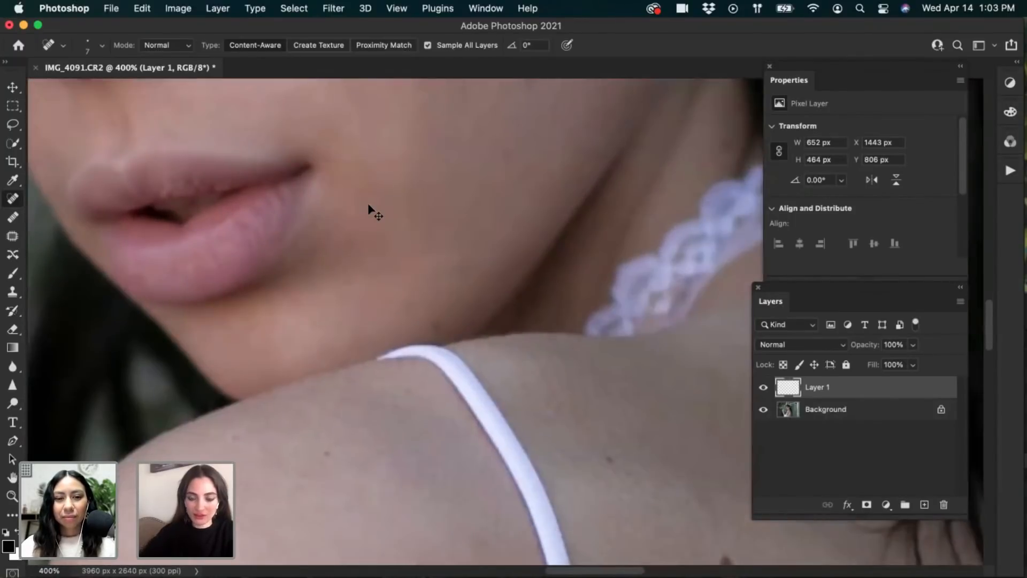
{"action": "key", "text": "super+minus"}
{"action": "key", "text": "super+minus"}
{"action": "key", "text": "super+minus"}
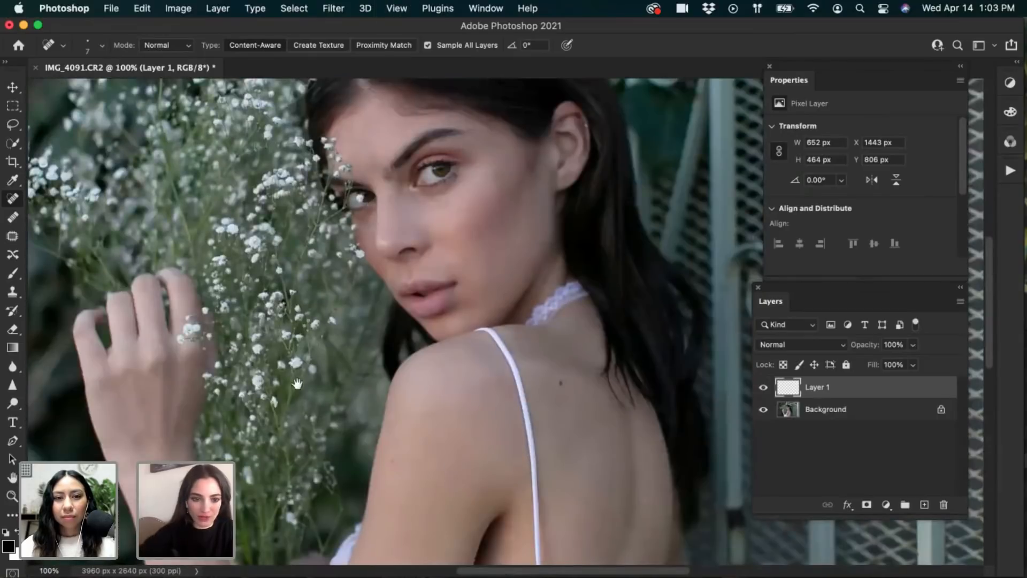
{"action": "scroll", "coordinate": [332, 266], "scroll_direction": "down", "scroll_amount": 5}
{"action": "left_click_drag", "start_coordinate": [331, 266], "coordinate": [308, 476]}
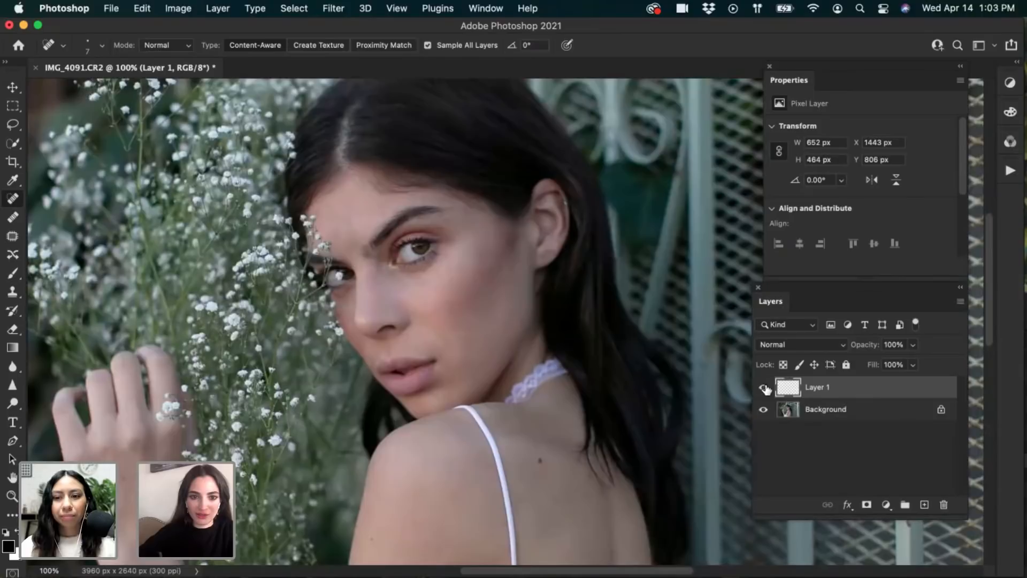
{"action": "key", "text": "super+plus"}
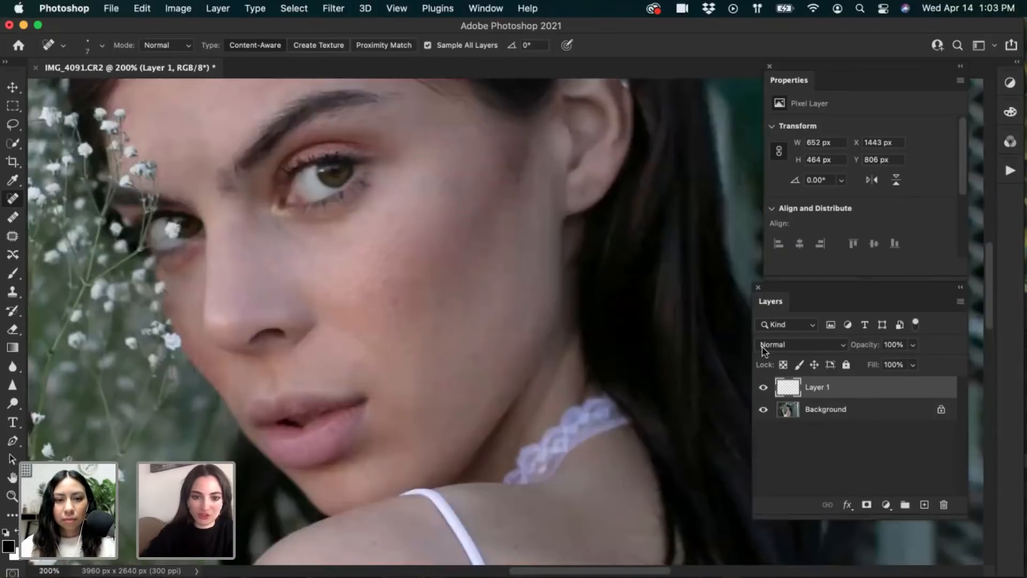
{"action": "left_click", "coordinate": [765, 386]}
{"action": "left_click", "coordinate": [765, 386]}
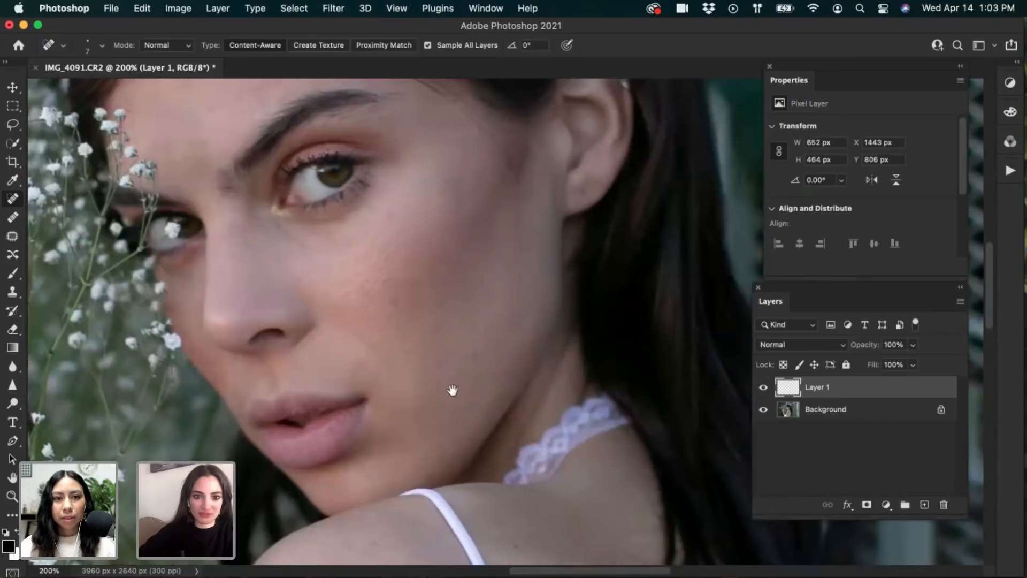
Heal the raised bumps on the cheek below the eye with a 9 px brush
{"action": "left_click_drag", "start_coordinate": [453, 390], "coordinate": [511, 421]}
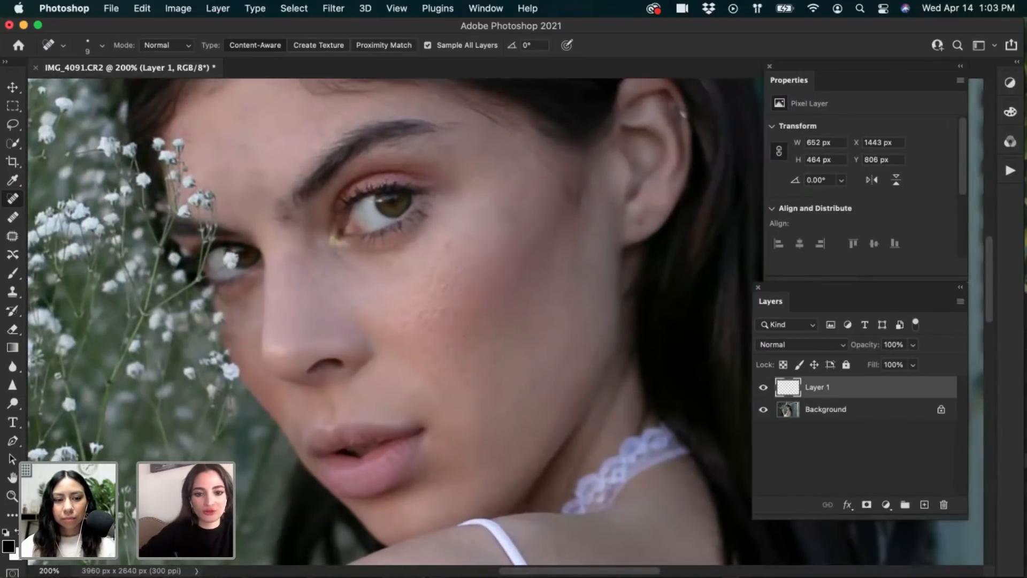
{"action": "left_click", "coordinate": [443, 310]}
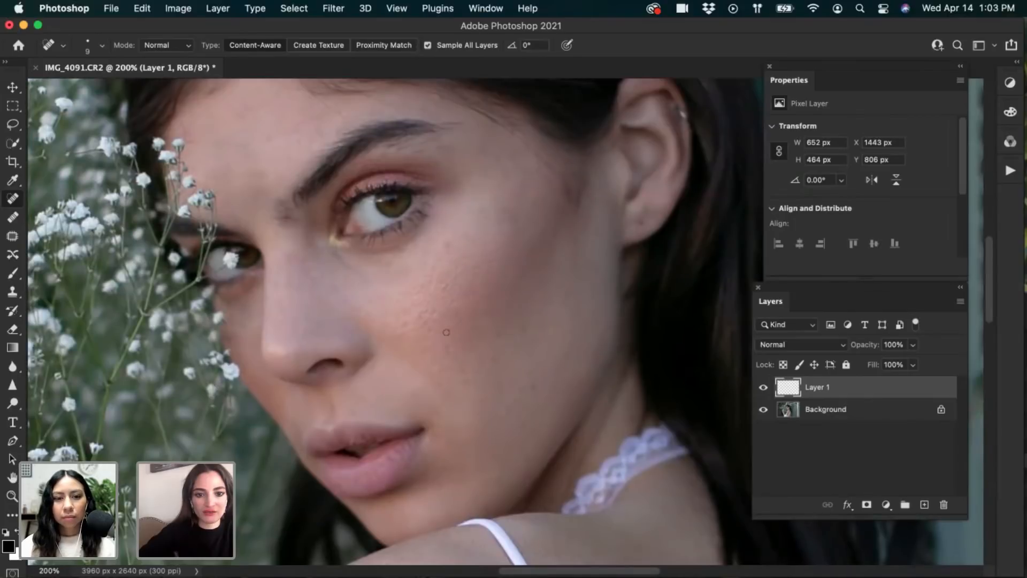
{"action": "left_click", "coordinate": [444, 313]}
{"action": "left_click_drag", "start_coordinate": [447, 306], "coordinate": [443, 312]}
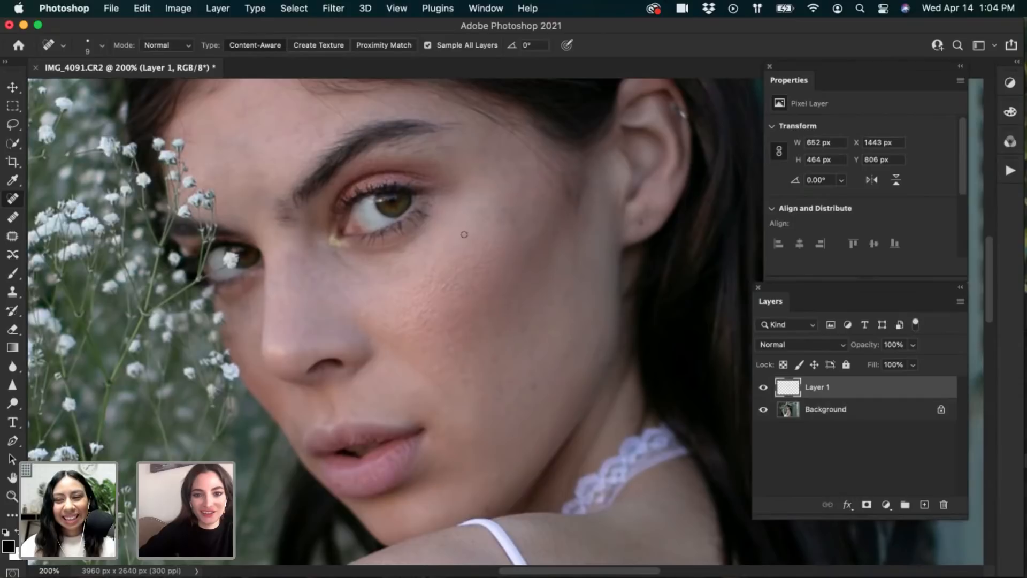
{"action": "left_click_drag", "start_coordinate": [486, 213], "coordinate": [484, 214]}
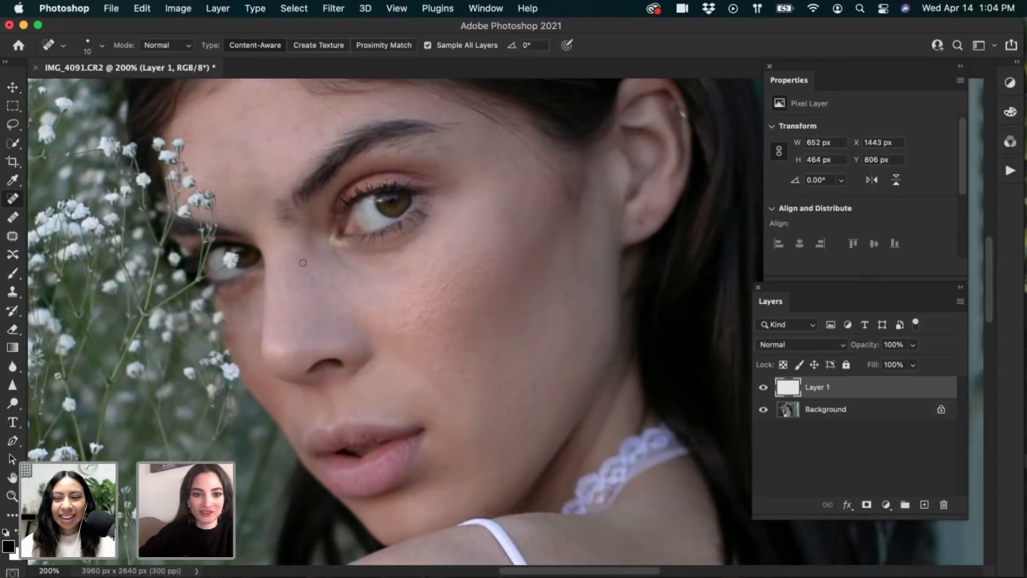
Heal the marks along the nose bridge and upper forehead with a 10 px brush, and compare with Layer 1 hidden
{"action": "left_click_drag", "start_coordinate": [303, 263], "coordinate": [313, 280]}
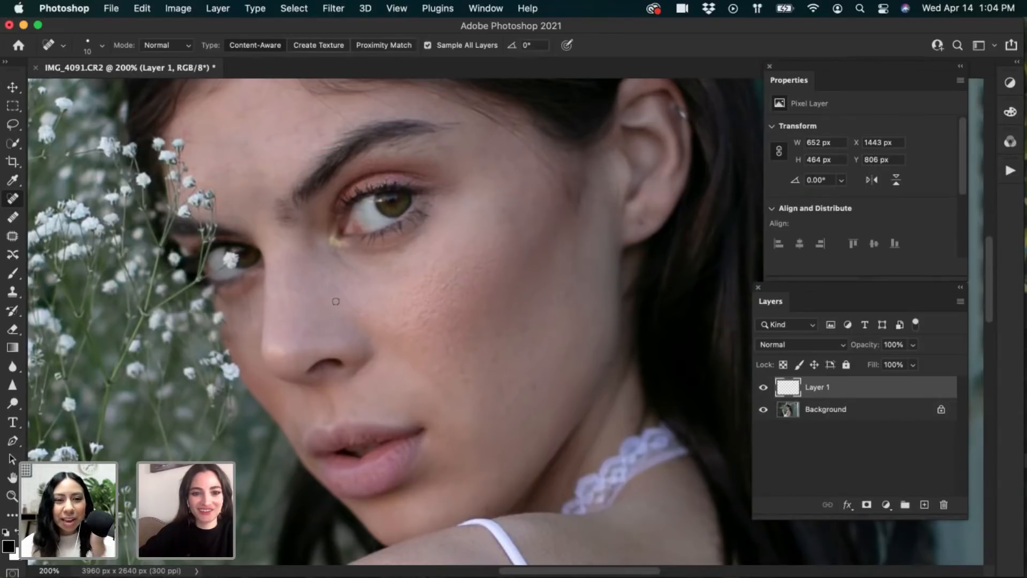
{"action": "scroll", "coordinate": [360, 360], "scroll_direction": "up", "scroll_amount": 3}
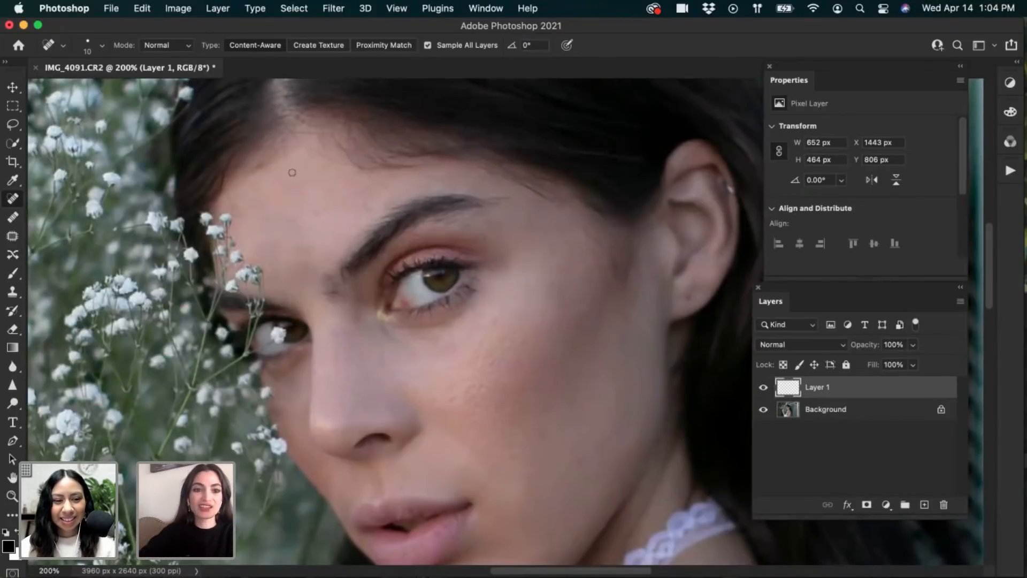
{"action": "left_click_drag", "start_coordinate": [295, 181], "coordinate": [312, 181]}
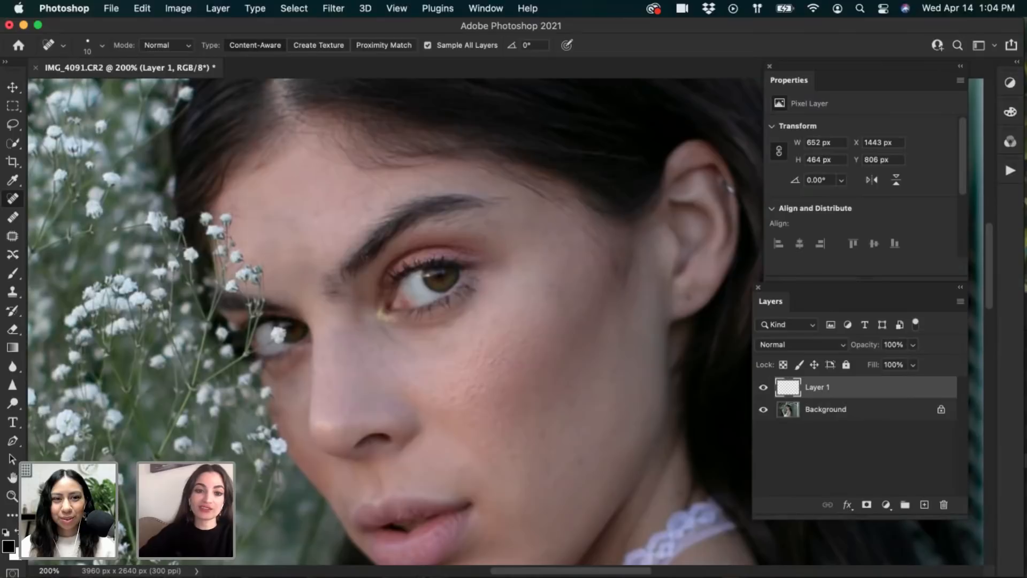
{"action": "left_click", "coordinate": [765, 387]}
{"action": "left_click", "coordinate": [764, 388]}
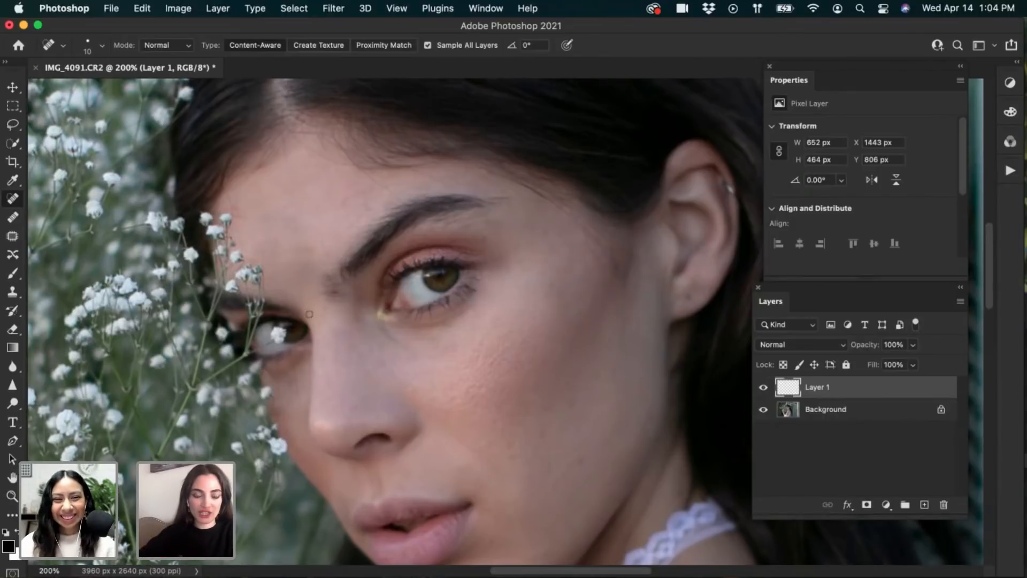
Stamp all visible layers into a new merged layer above Layer 1 and compare with it hidden and shown
{"action": "key", "text": "a"}
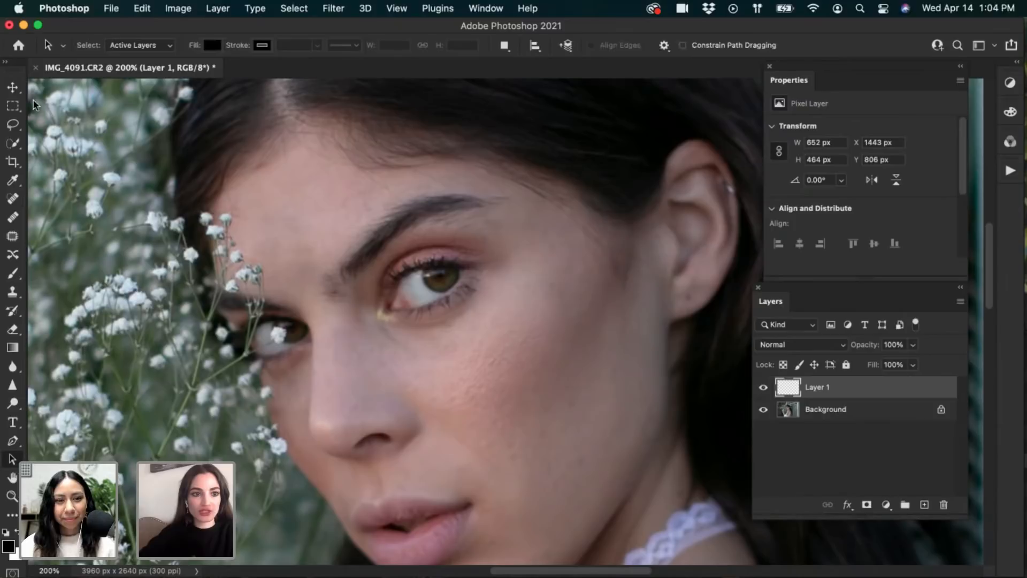
{"action": "left_click", "coordinate": [13, 87]}
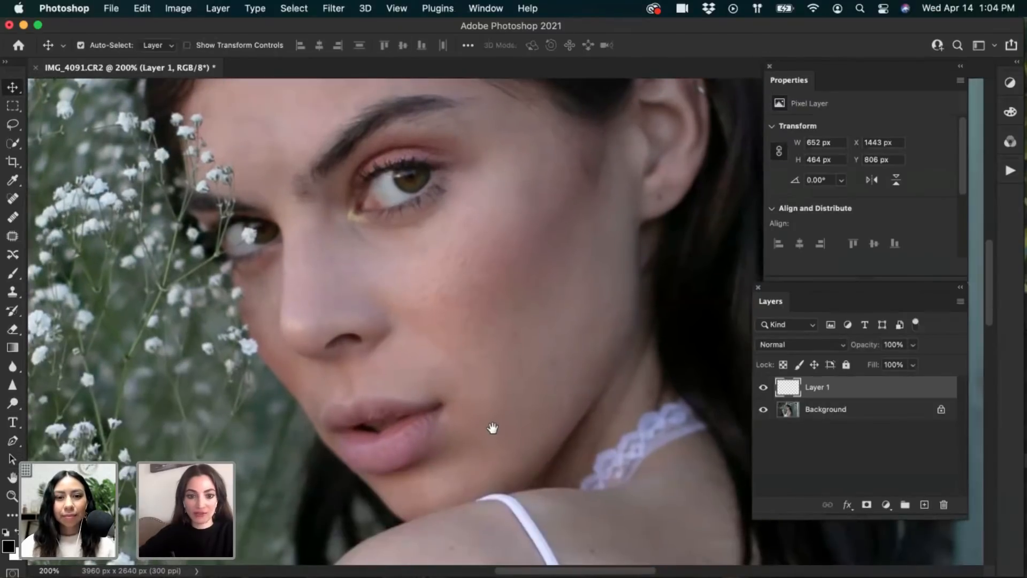
{"action": "left_click_drag", "start_coordinate": [498, 458], "coordinate": [559, 275]}
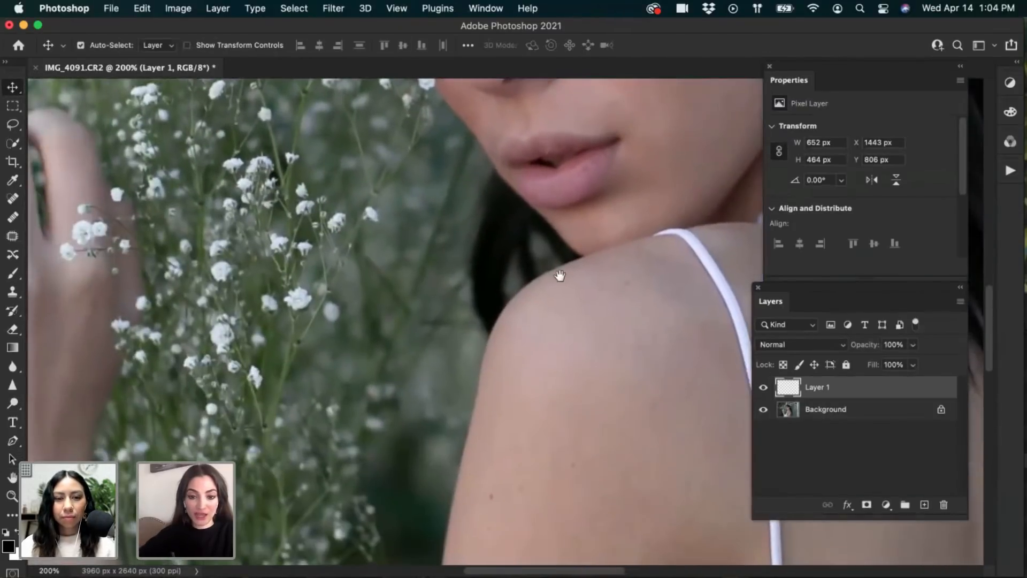
{"action": "left_click_drag", "start_coordinate": [541, 383], "coordinate": [518, 390]}
{"action": "left_click_drag", "start_coordinate": [546, 333], "coordinate": [502, 391]}
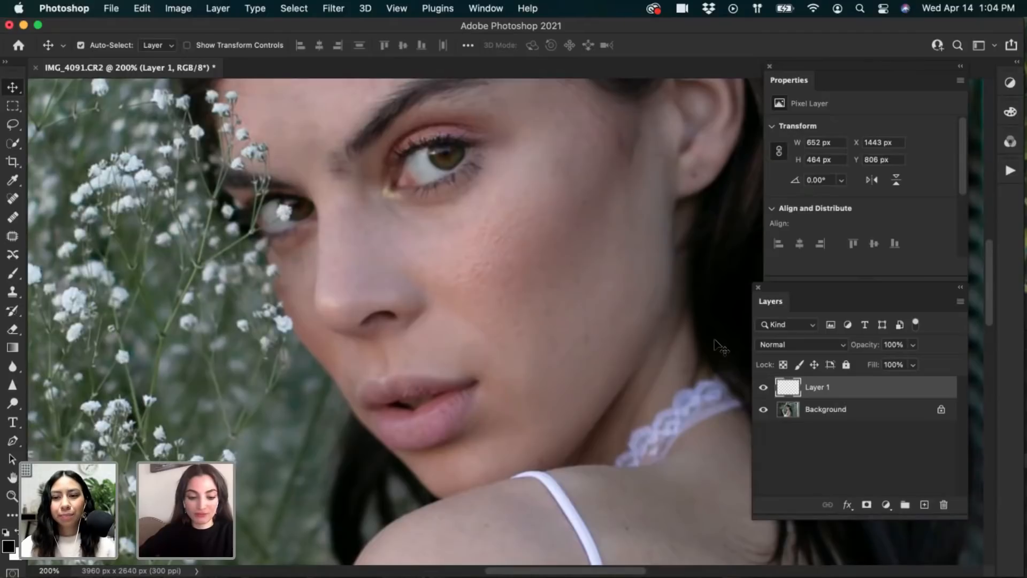
{"action": "key", "text": "super+alt+shift+e"}
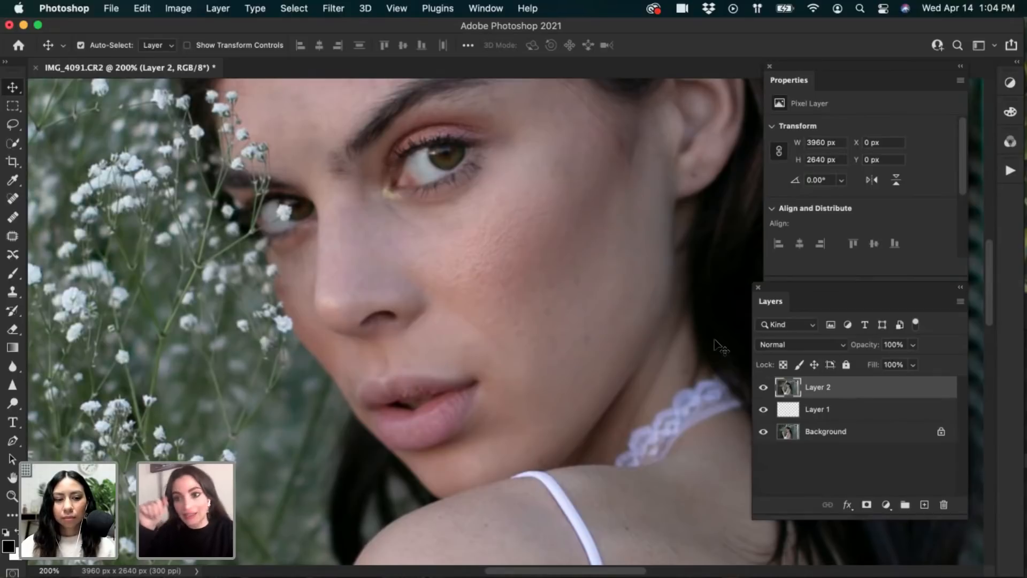
{"action": "left_click_drag", "start_coordinate": [770, 302], "coordinate": [749, 321]}
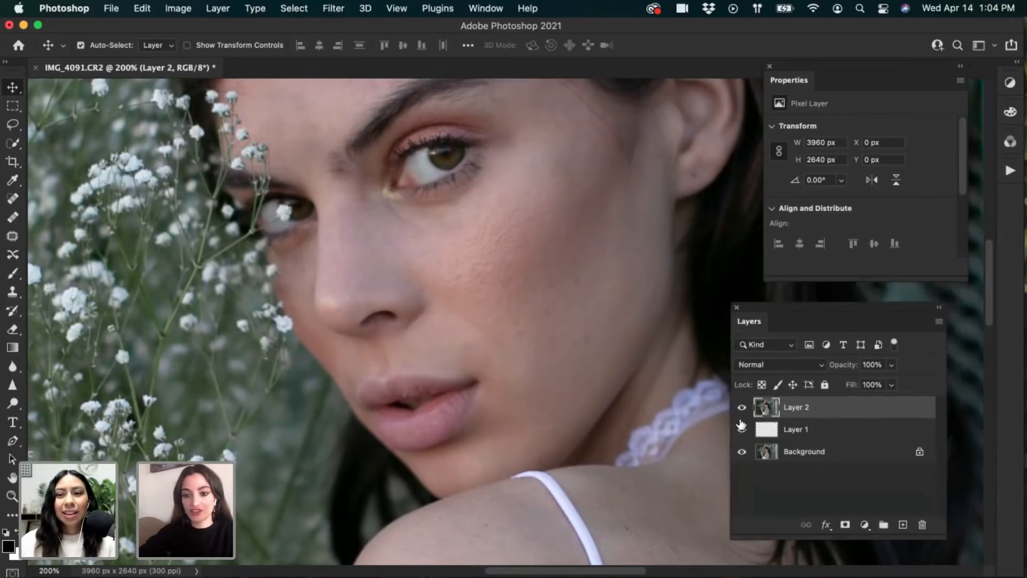
{"action": "left_click", "coordinate": [742, 408]}
{"action": "left_click", "coordinate": [742, 408]}
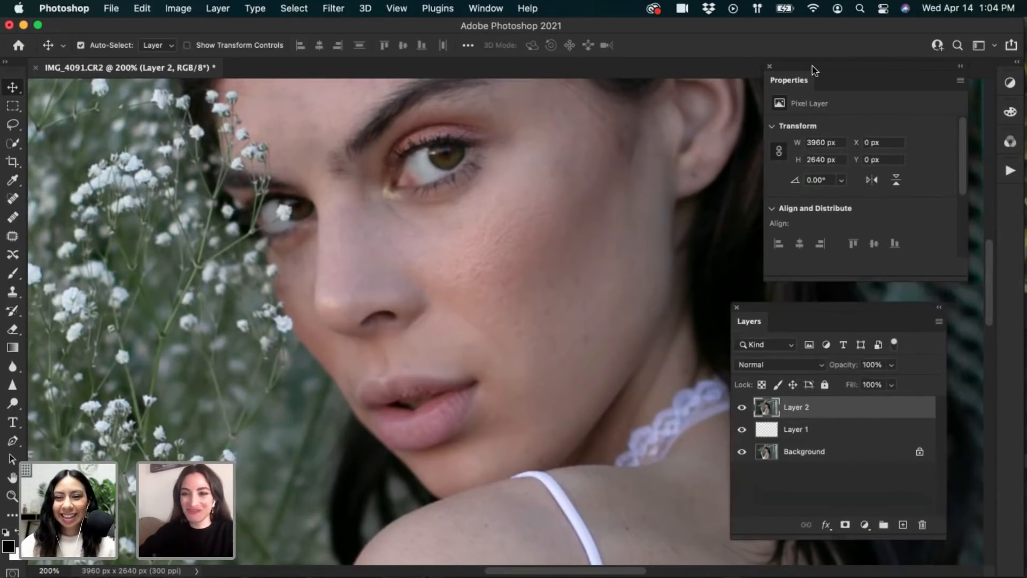
Run the JK - Frequency Separation action on the merged layer and reposition the Layers and Properties panels away from the face
{"action": "left_click_drag", "start_coordinate": [768, 315], "coordinate": [774, 332]}
{"action": "left_click_drag", "start_coordinate": [782, 81], "coordinate": [670, 90]}
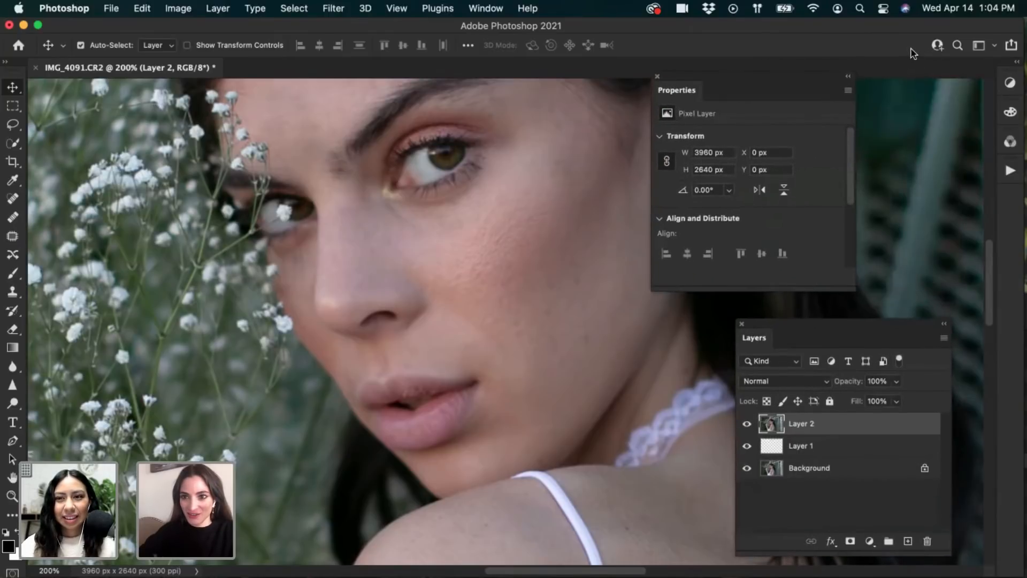
{"action": "left_click", "coordinate": [1010, 170]}
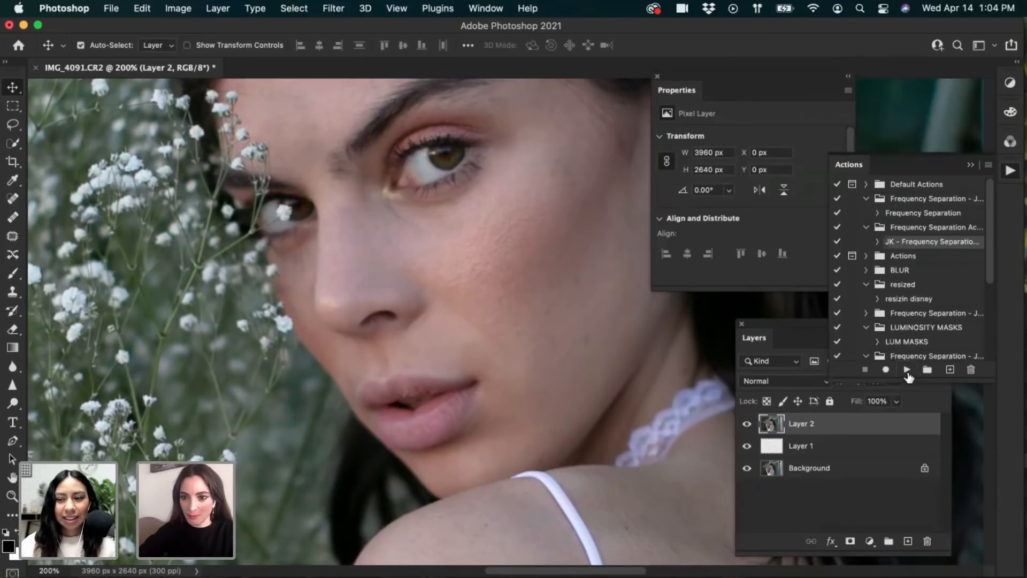
{"action": "left_click", "coordinate": [971, 166]}
{"action": "left_click", "coordinate": [763, 421]}
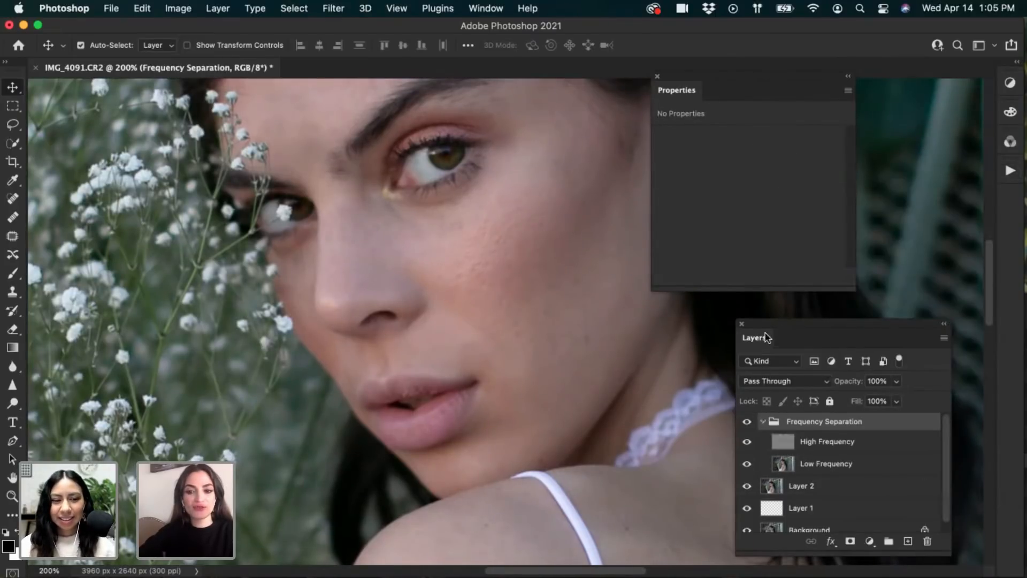
{"action": "left_click_drag", "start_coordinate": [766, 337], "coordinate": [799, 329]}
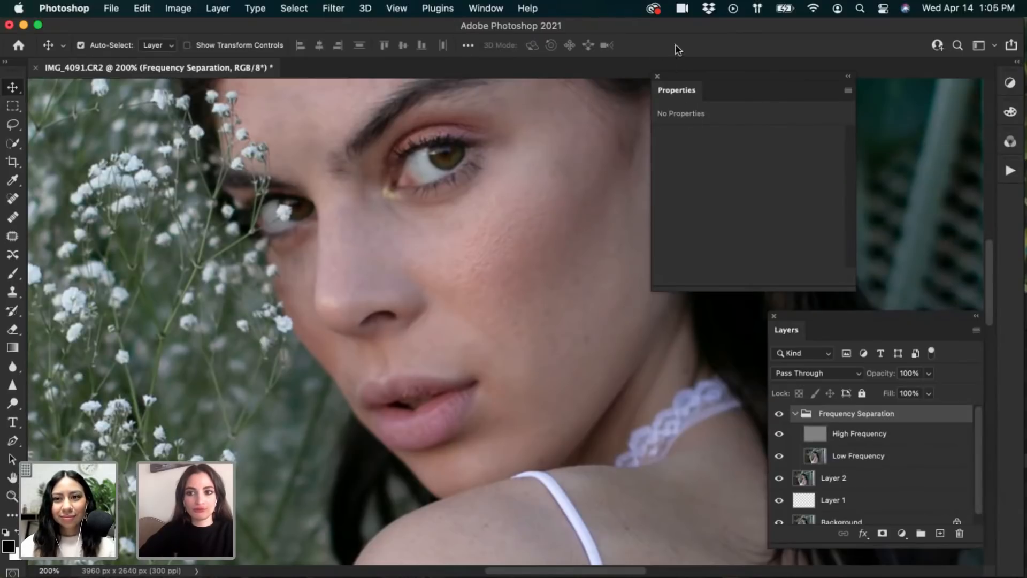
{"action": "left_click_drag", "start_coordinate": [695, 86], "coordinate": [737, 47]}
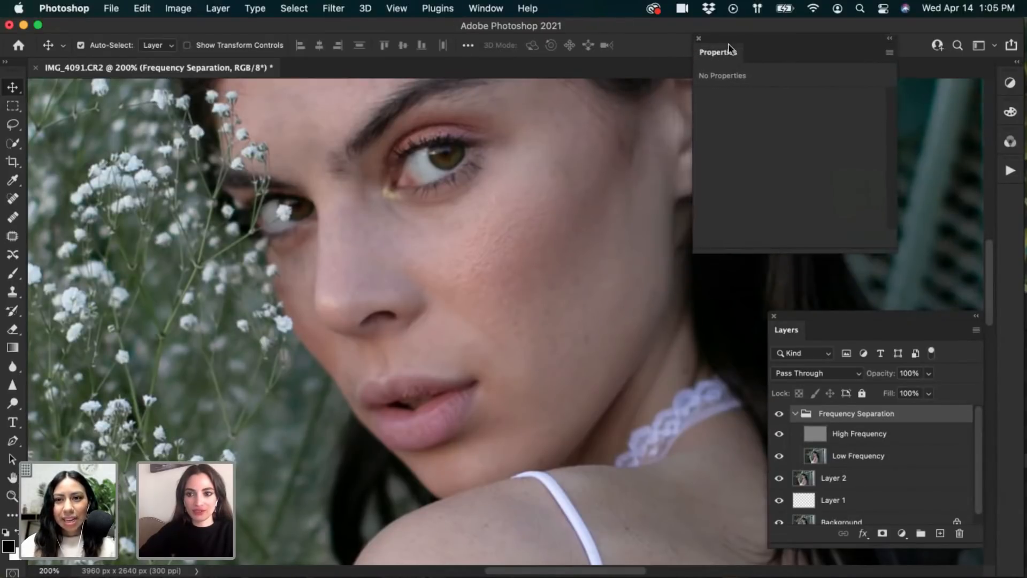
Duplicate the Low Frequency layer, activate the Healing Brush, hide the High Frequency layer, and move the Layers panel closer to the face
{"action": "left_click_drag", "start_coordinate": [792, 332], "coordinate": [785, 324]}
{"action": "left_click", "coordinate": [823, 455]}
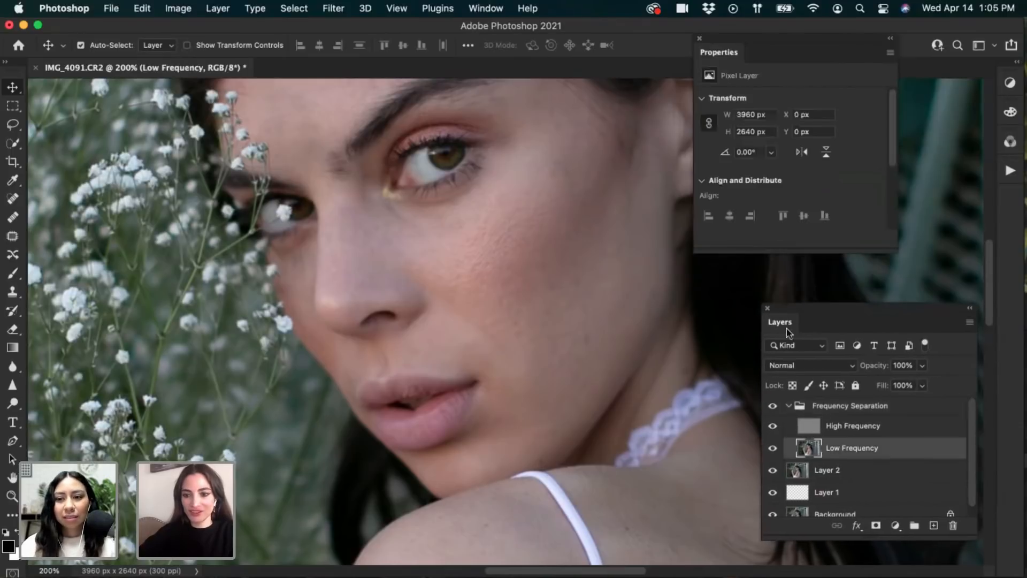
{"action": "key", "text": "super+j"}
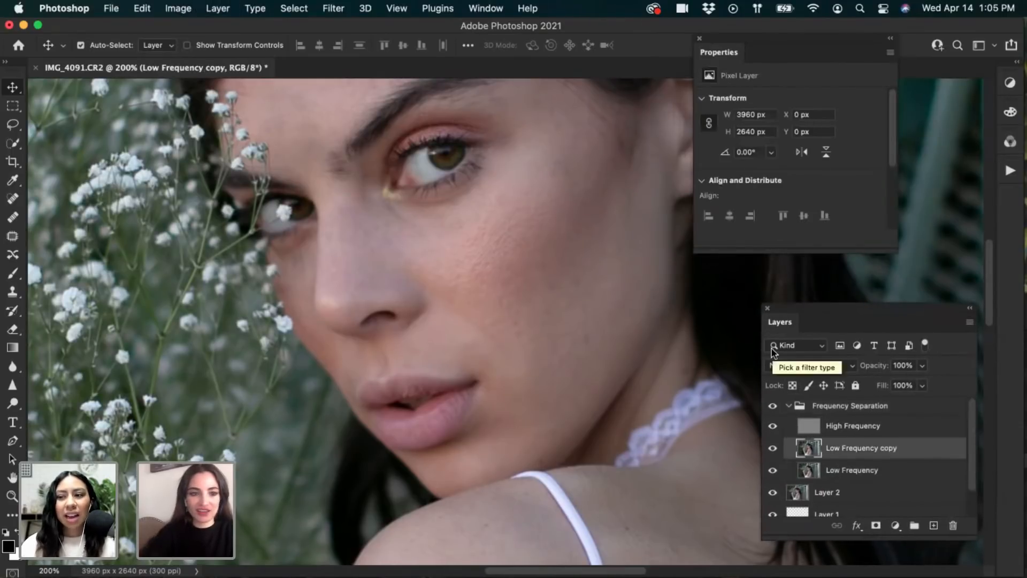
{"action": "left_click", "coordinate": [14, 217]}
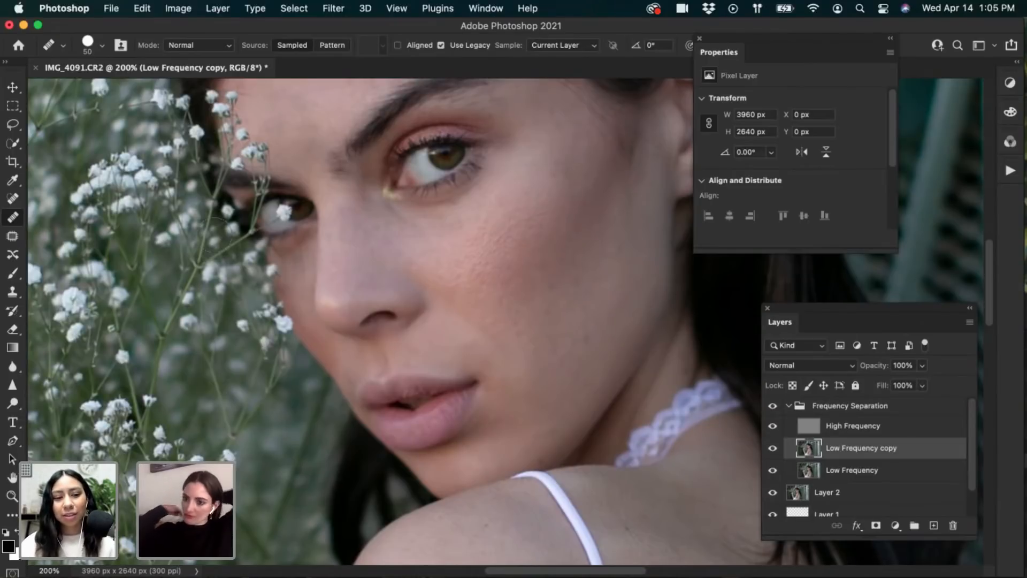
{"action": "left_click", "coordinate": [773, 425]}
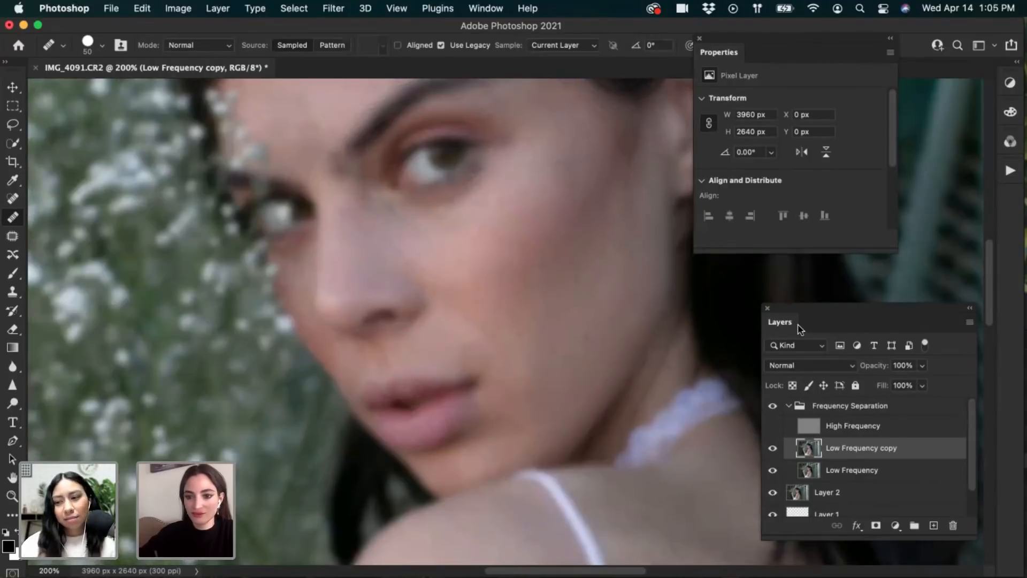
{"action": "left_click_drag", "start_coordinate": [783, 321], "coordinate": [712, 304]}
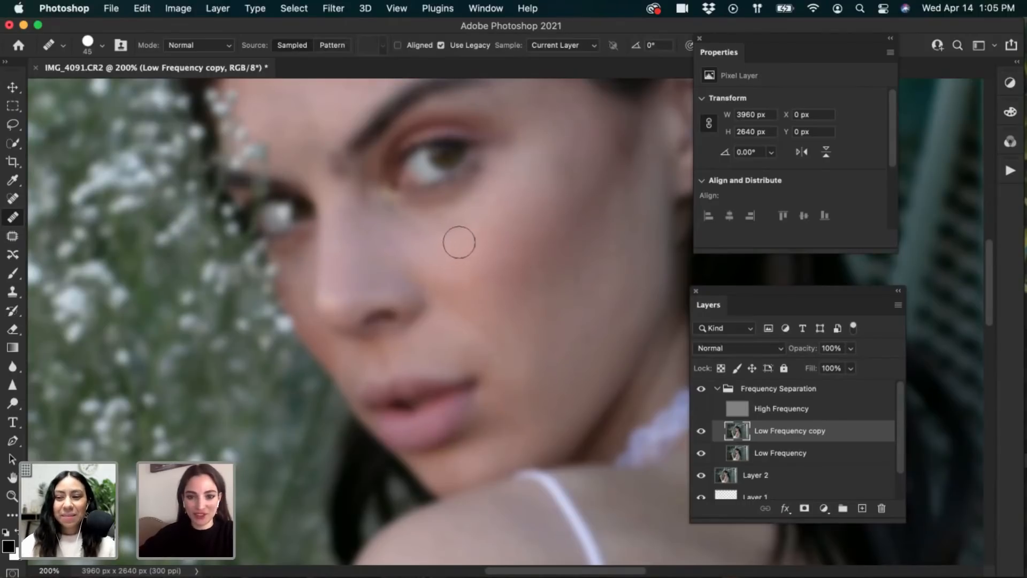
Even out the skin tone on the cheek below the eye on Low Frequency copy with a 40 px Healing Brush
{"action": "key", "text": "bracketleft"}
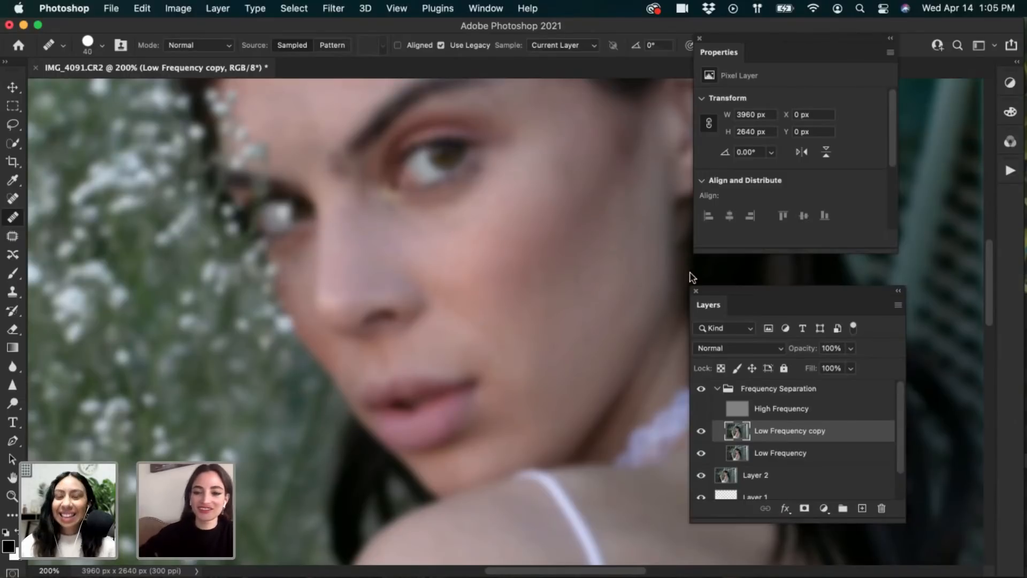
{"action": "left_click_drag", "start_coordinate": [715, 310], "coordinate": [715, 288]}
{"action": "left_click", "coordinate": [515, 232], "text": "alt"}
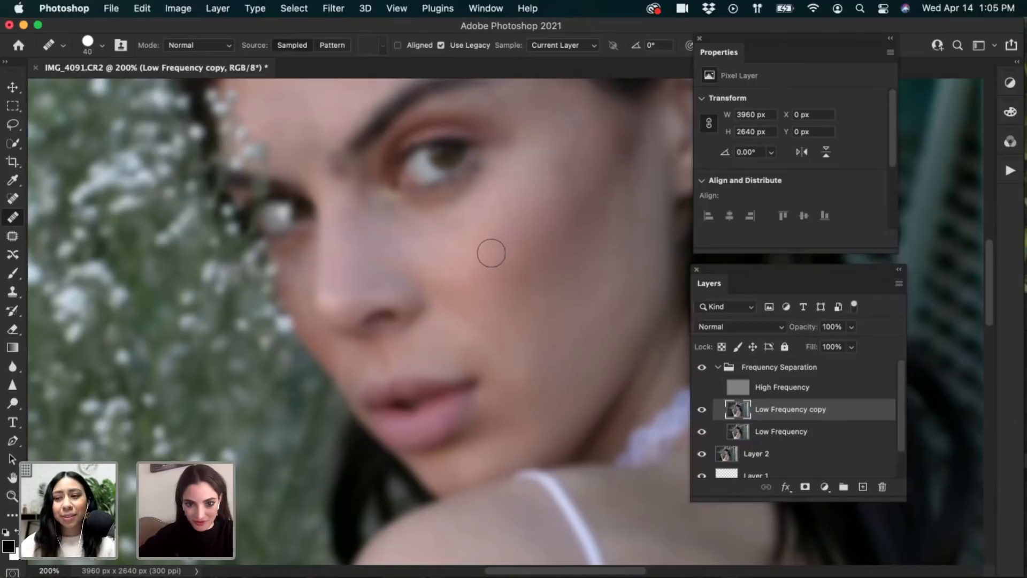
{"action": "left_click_drag", "start_coordinate": [491, 252], "coordinate": [497, 252]}
{"action": "left_click_drag", "start_coordinate": [499, 367], "coordinate": [448, 409]}
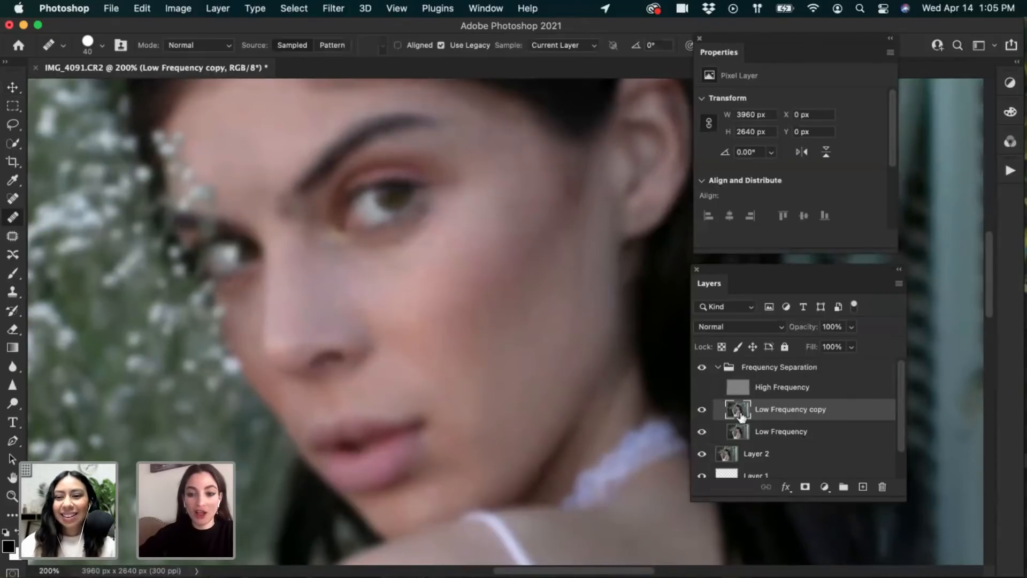
Compare the smoothed cheek with the High Frequency layer shown and hidden, leaving that layer hidden
{"action": "left_click", "coordinate": [703, 390]}
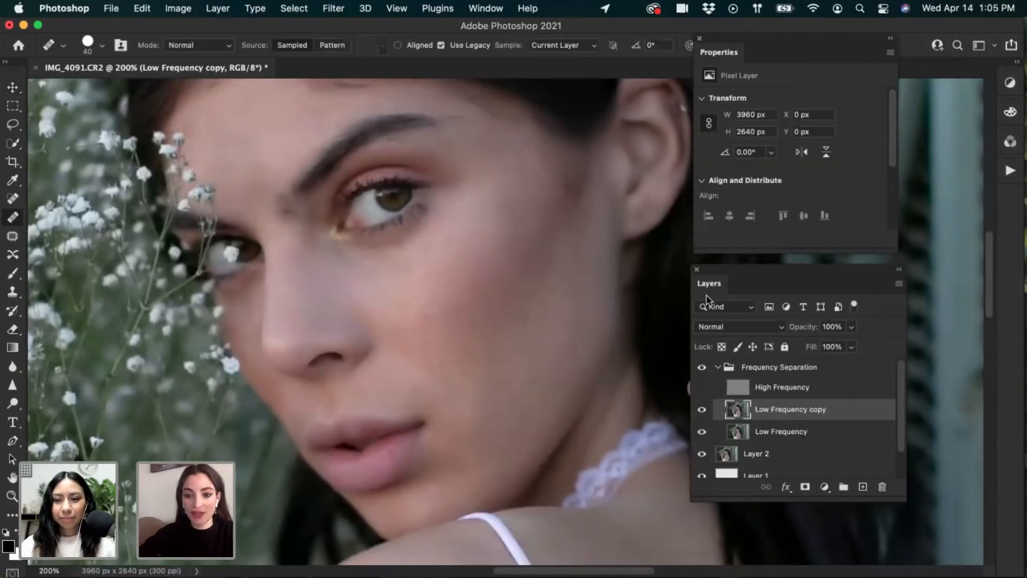
{"action": "left_click", "coordinate": [703, 389]}
{"action": "left_click_drag", "start_coordinate": [720, 293], "coordinate": [721, 293]}
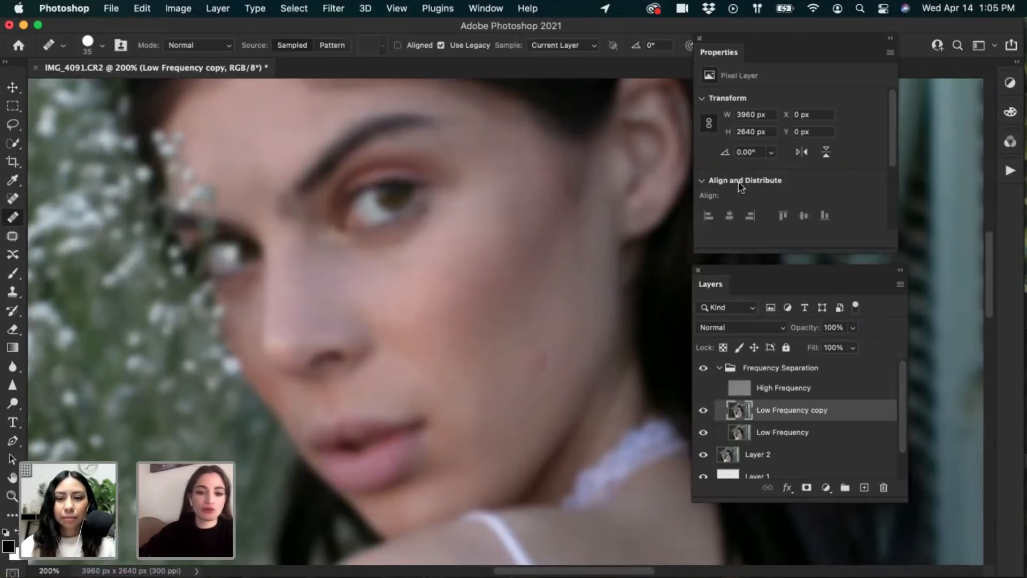
{"action": "left_click", "coordinate": [704, 388]}
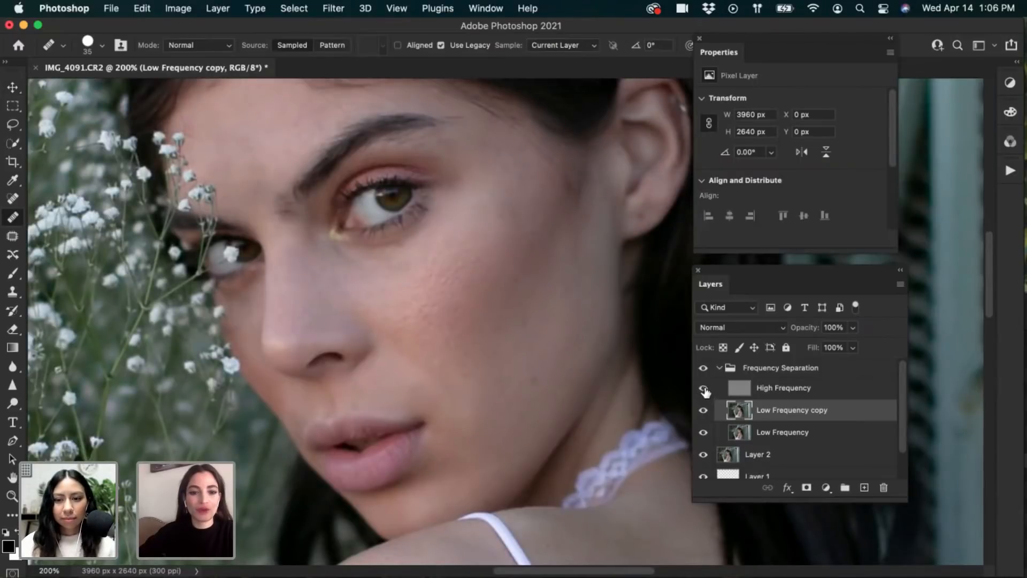
{"action": "left_click", "coordinate": [704, 388]}
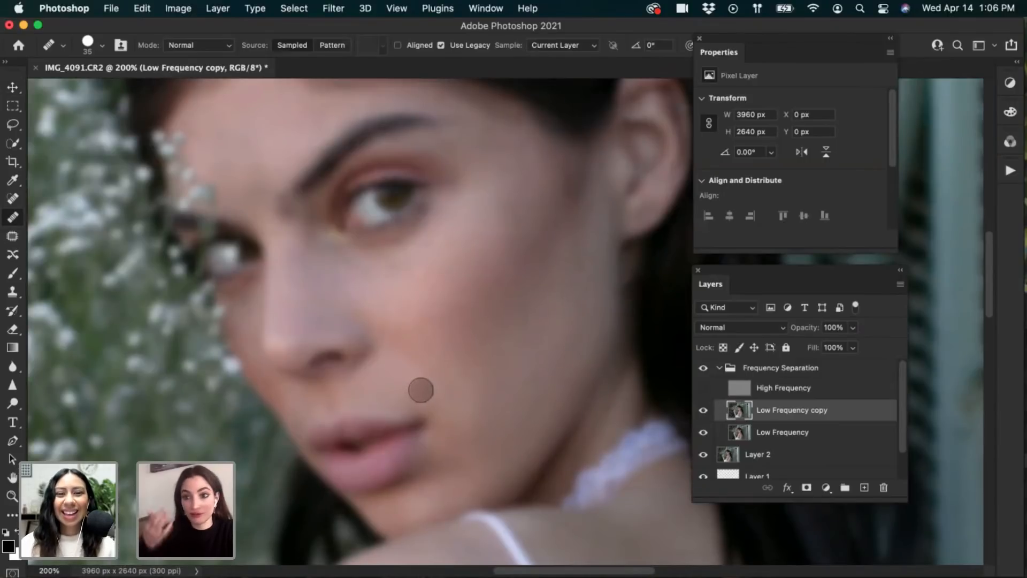
Blend the uneven tones beside the mouth corner and across the central forehead using Healing Brush sizes of 35 and 30 px
{"action": "left_click_drag", "start_coordinate": [455, 389], "coordinate": [466, 437]}
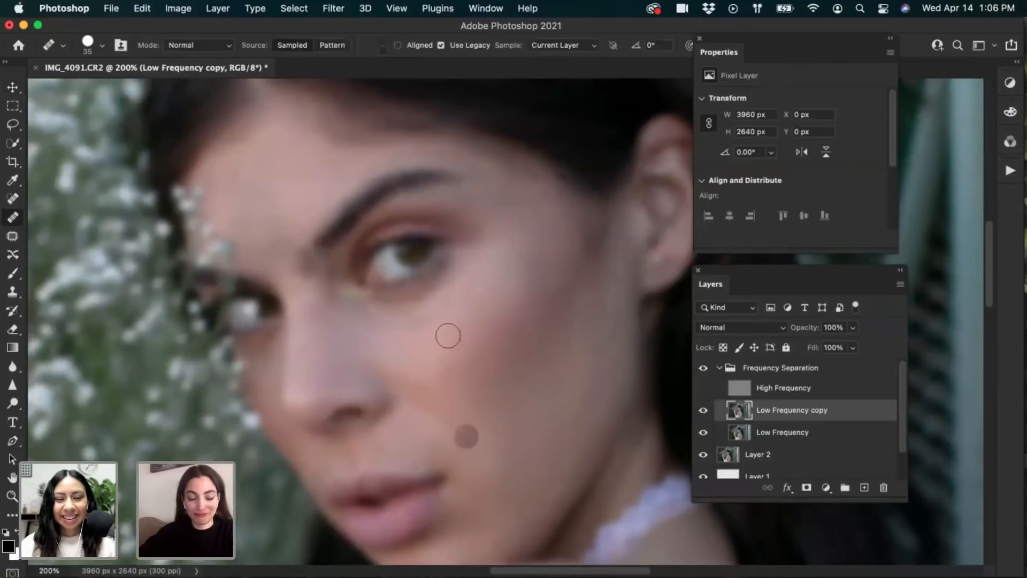
{"action": "left_click", "coordinate": [310, 177], "text": "alt"}
{"action": "mouse_move", "coordinate": [319, 164]}
{"action": "left_mouse_down"}
{"action": "mouse_move", "coordinate": [299, 141]}
{"action": "mouse_move", "coordinate": [301, 160]}
{"action": "mouse_move", "coordinate": [261, 155]}
{"action": "mouse_move", "coordinate": [283, 154]}
{"action": "mouse_move", "coordinate": [244, 171]}
{"action": "left_mouse_up"}
{"action": "left_click", "coordinate": [285, 154], "text": "alt"}
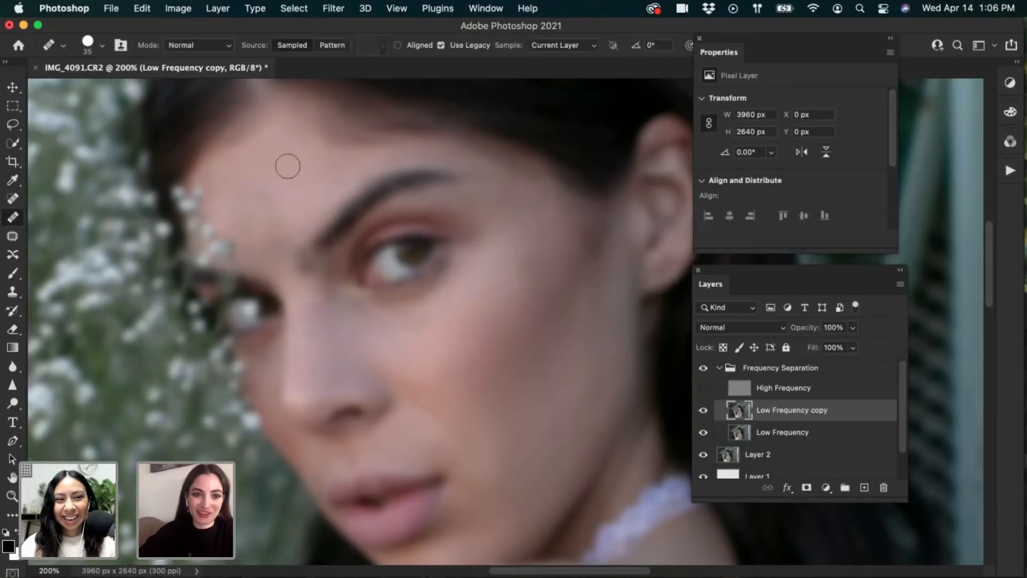
{"action": "key", "text": "bracketleft"}
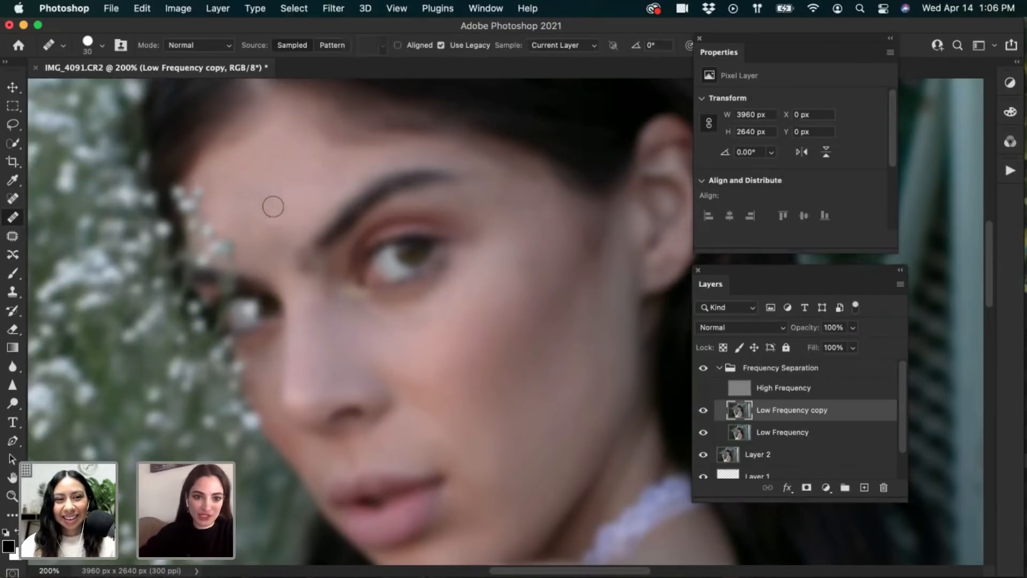
{"action": "left_click_drag", "start_coordinate": [261, 164], "coordinate": [272, 175]}
{"action": "left_click", "coordinate": [273, 175], "text": "alt"}
{"action": "mouse_move", "coordinate": [285, 176]}
{"action": "left_mouse_down"}
{"action": "mouse_move", "coordinate": [294, 186]}
{"action": "mouse_move", "coordinate": [267, 190]}
{"action": "left_mouse_up"}
Smooth the tonal transitions on the upper forehead and above the eyebrow with a 25 px Healing Brush
{"action": "key", "text": "bracketleft"}
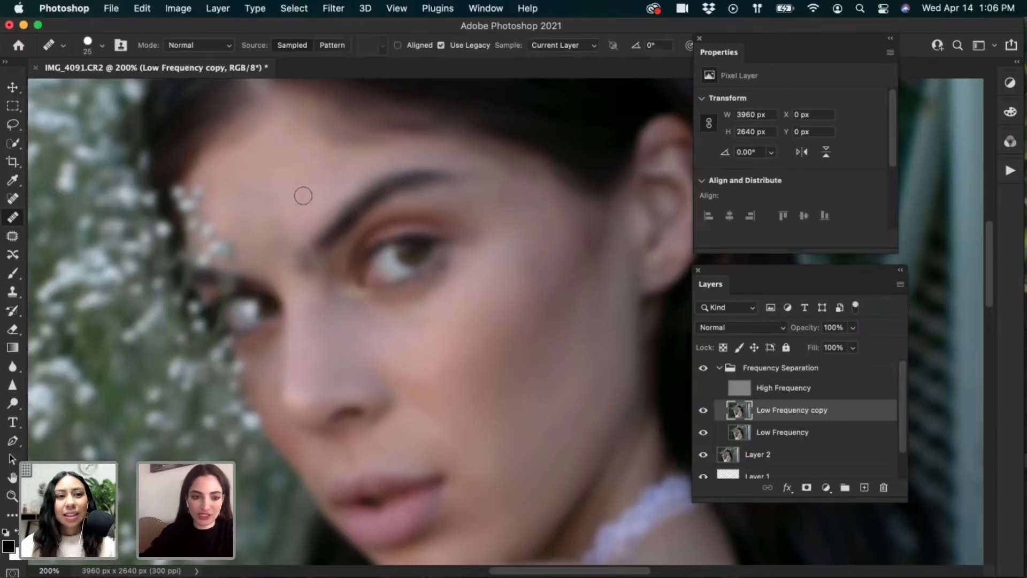
{"action": "left_click_drag", "start_coordinate": [357, 132], "coordinate": [354, 128]}
{"action": "left_click", "coordinate": [303, 161], "text": "alt"}
{"action": "mouse_move", "coordinate": [275, 163]}
{"action": "left_mouse_down"}
{"action": "mouse_move", "coordinate": [266, 155]}
{"action": "mouse_move", "coordinate": [283, 140]}
{"action": "left_mouse_up"}
{"action": "mouse_move", "coordinate": [306, 191]}
{"action": "left_mouse_down"}
{"action": "mouse_move", "coordinate": [311, 165]}
{"action": "mouse_move", "coordinate": [334, 172]}
{"action": "left_mouse_up"}
{"action": "left_click", "coordinate": [328, 159], "text": "alt"}
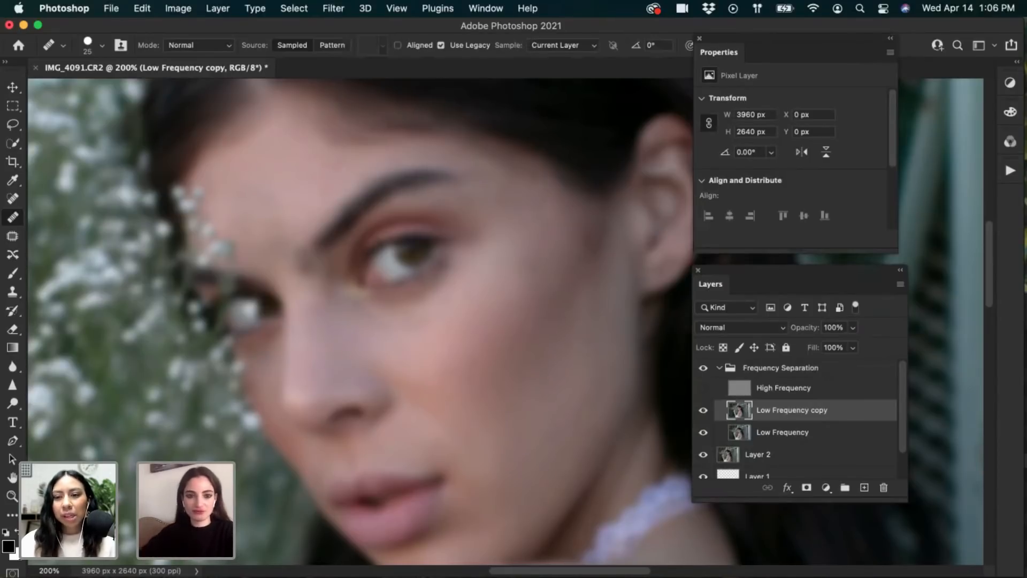
Smooth the under-eye area and inner cheek with the 25 px Healing Brush, resampling clean skin close to each stroke
{"action": "left_click", "coordinate": [449, 310], "text": "alt"}
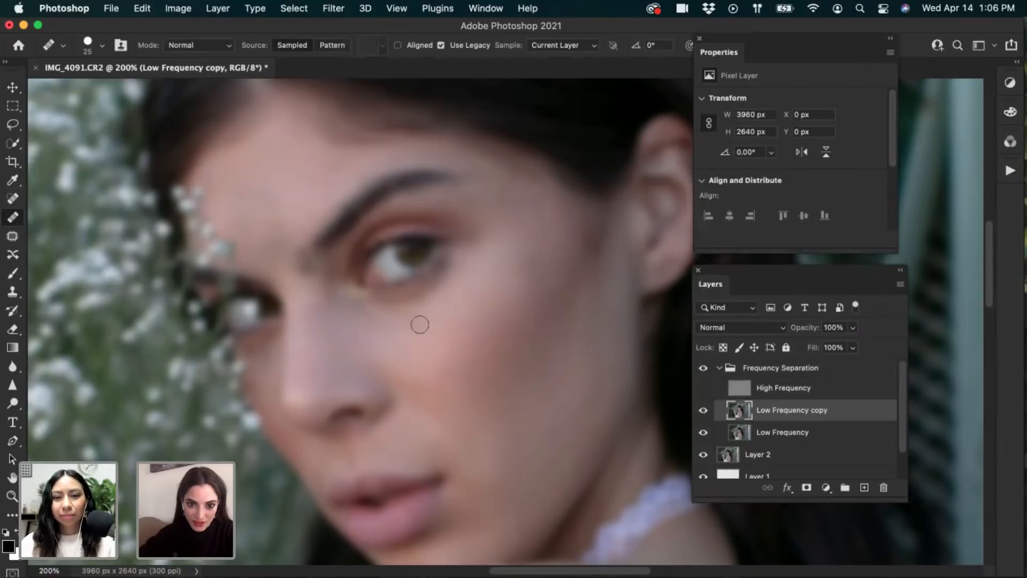
{"action": "left_click_drag", "start_coordinate": [423, 321], "coordinate": [398, 323]}
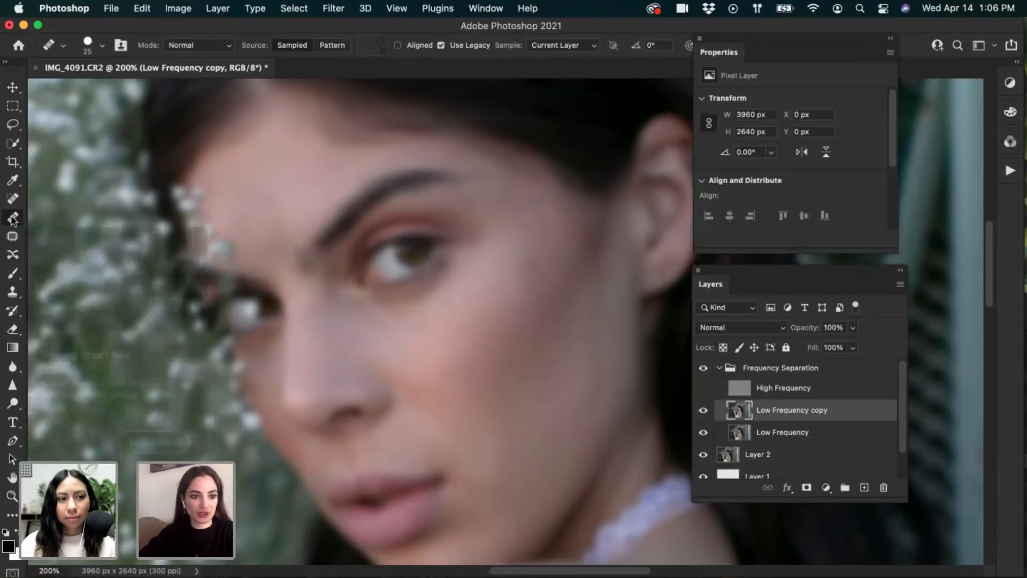
{"action": "left_click", "coordinate": [410, 311], "text": "alt"}
{"action": "left_click", "coordinate": [424, 358]}
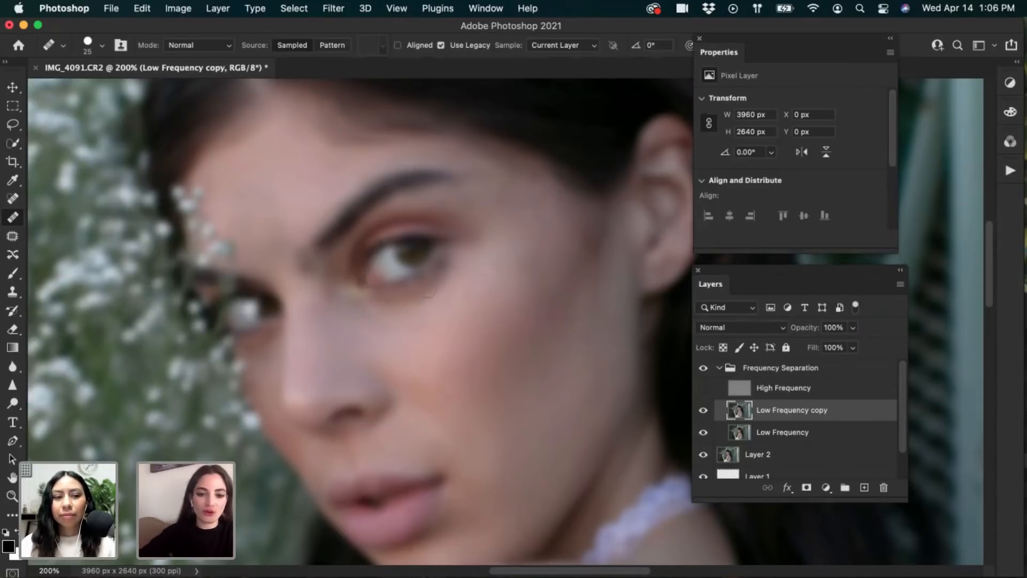
{"action": "left_click_drag", "start_coordinate": [413, 326], "coordinate": [406, 326]}
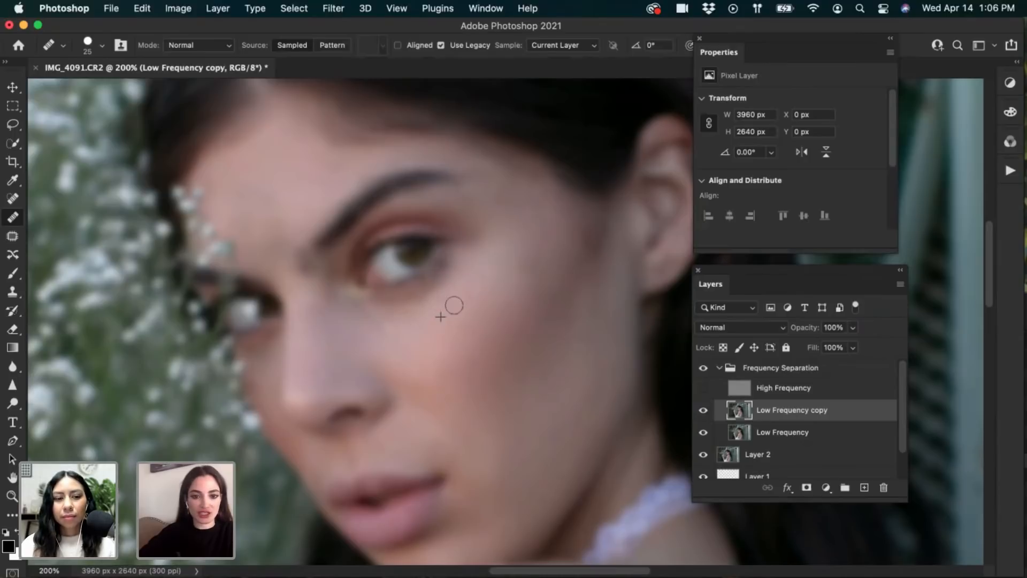
{"action": "left_click_drag", "start_coordinate": [456, 320], "coordinate": [454, 305]}
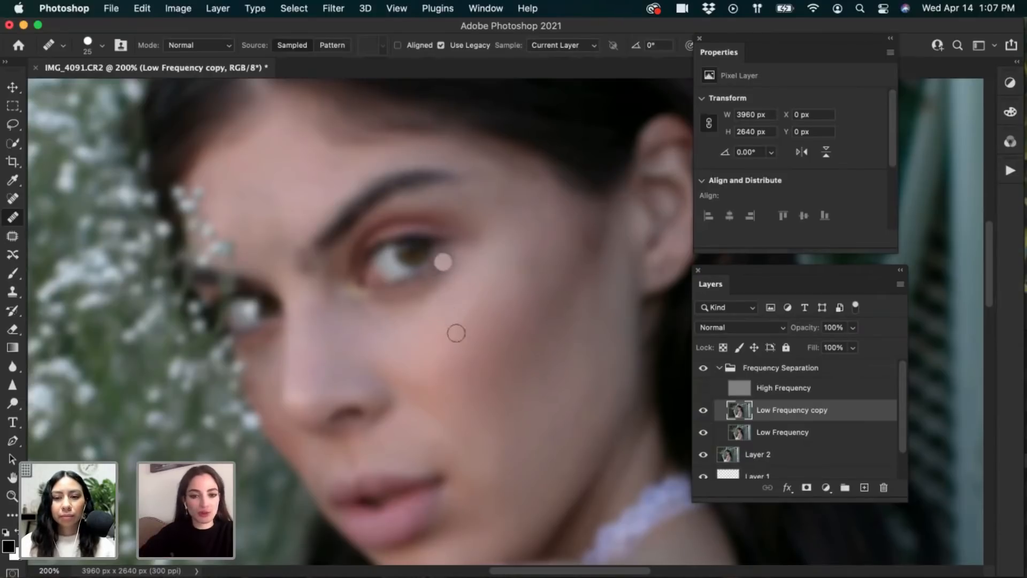
{"action": "left_click", "coordinate": [460, 295], "text": "alt"}
{"action": "mouse_move", "coordinate": [426, 328]}
{"action": "left_mouse_down"}
{"action": "mouse_move", "coordinate": [443, 314]}
{"action": "mouse_move", "coordinate": [408, 317]}
{"action": "mouse_move", "coordinate": [427, 329]}
{"action": "left_mouse_up"}
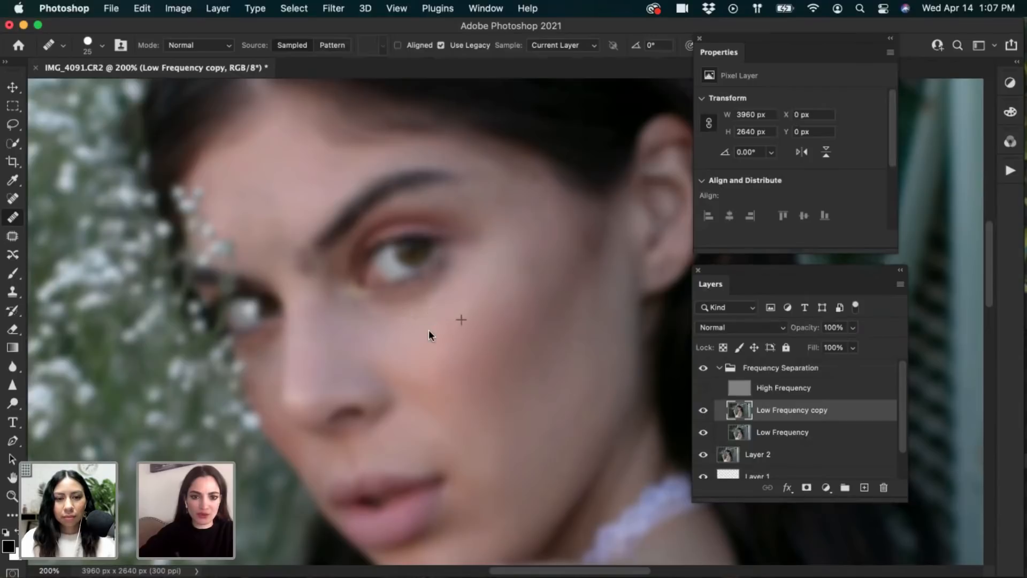
{"action": "left_click", "coordinate": [396, 331]}
{"action": "mouse_move", "coordinate": [458, 401]}
{"action": "left_mouse_down"}
{"action": "mouse_move", "coordinate": [445, 372]}
{"action": "mouse_move", "coordinate": [436, 393]}
{"action": "left_mouse_up"}
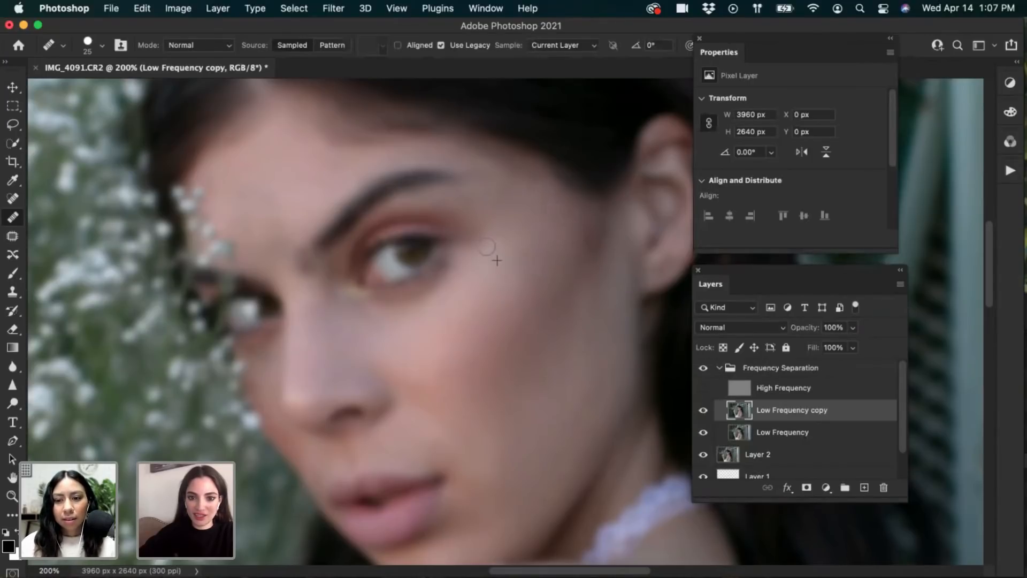
{"action": "left_click_drag", "start_coordinate": [495, 315], "coordinate": [464, 368]}
{"action": "left_click", "coordinate": [504, 286]}
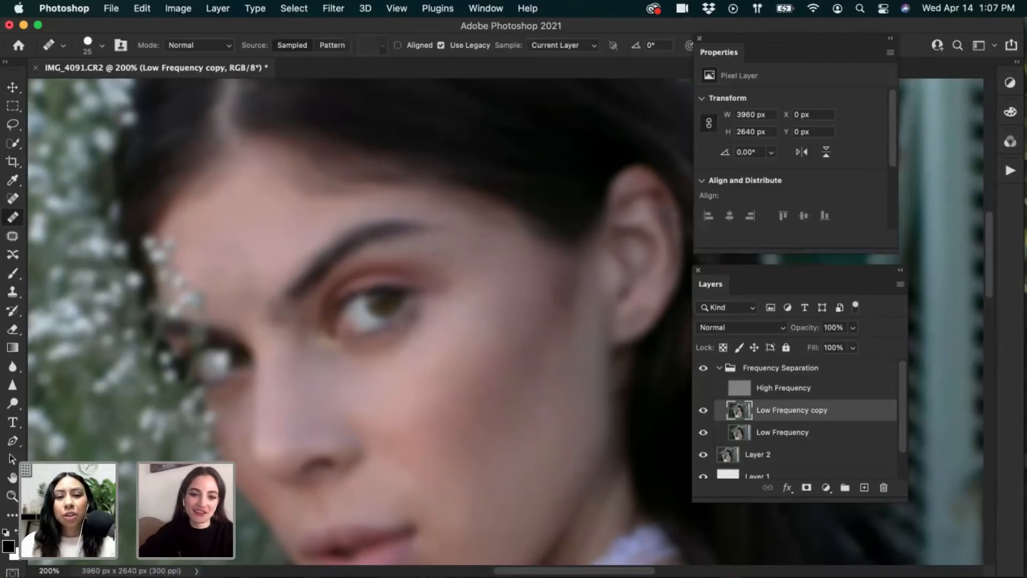
{"action": "key", "text": "super+z"}
{"action": "key", "text": "super+z"}
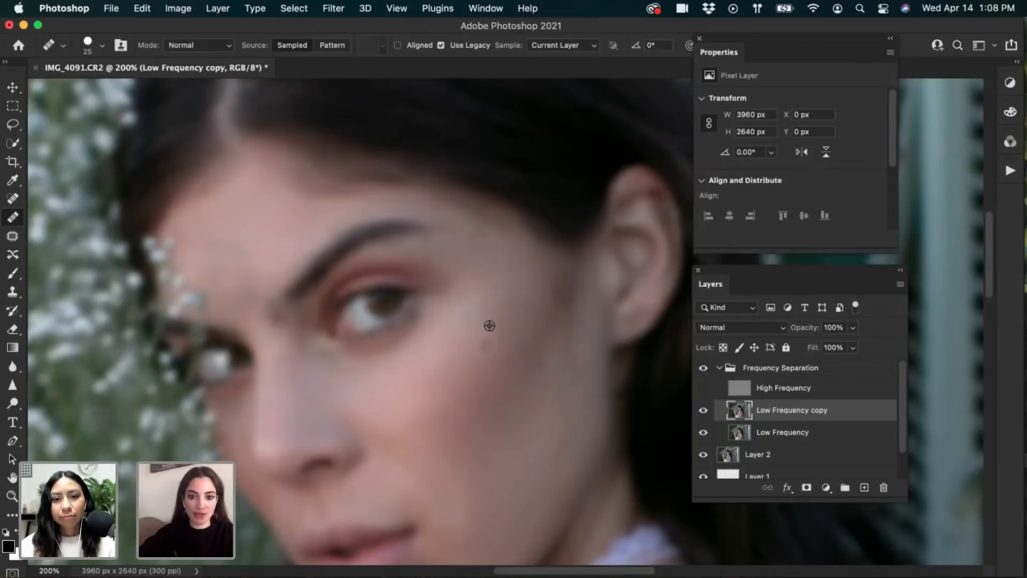
Even out the patches on the temple and upper cheek beside the outer eye corner, sampling nearby skin with the 25 px Healing Brush
{"action": "left_click_drag", "start_coordinate": [481, 317], "coordinate": [486, 342]}
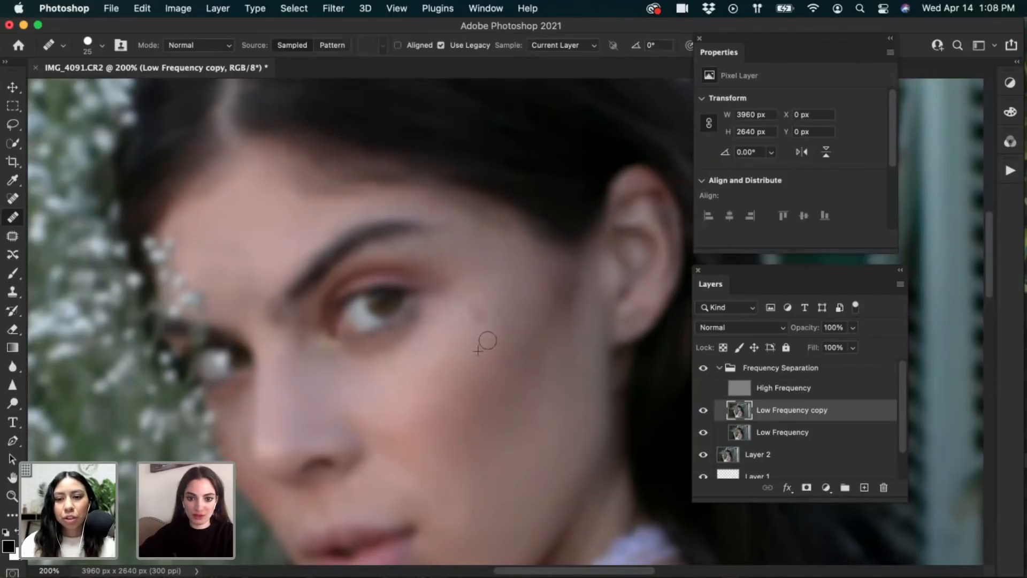
{"action": "left_click", "coordinate": [467, 298], "text": "alt"}
{"action": "mouse_move", "coordinate": [454, 286]}
{"action": "left_mouse_down"}
{"action": "mouse_move", "coordinate": [451, 301]}
{"action": "mouse_move", "coordinate": [472, 284]}
{"action": "mouse_move", "coordinate": [506, 278]}
{"action": "mouse_move", "coordinate": [504, 289]}
{"action": "left_mouse_up"}
{"action": "left_click", "coordinate": [498, 267], "text": "alt"}
{"action": "left_click_drag", "start_coordinate": [498, 287], "coordinate": [497, 313]}
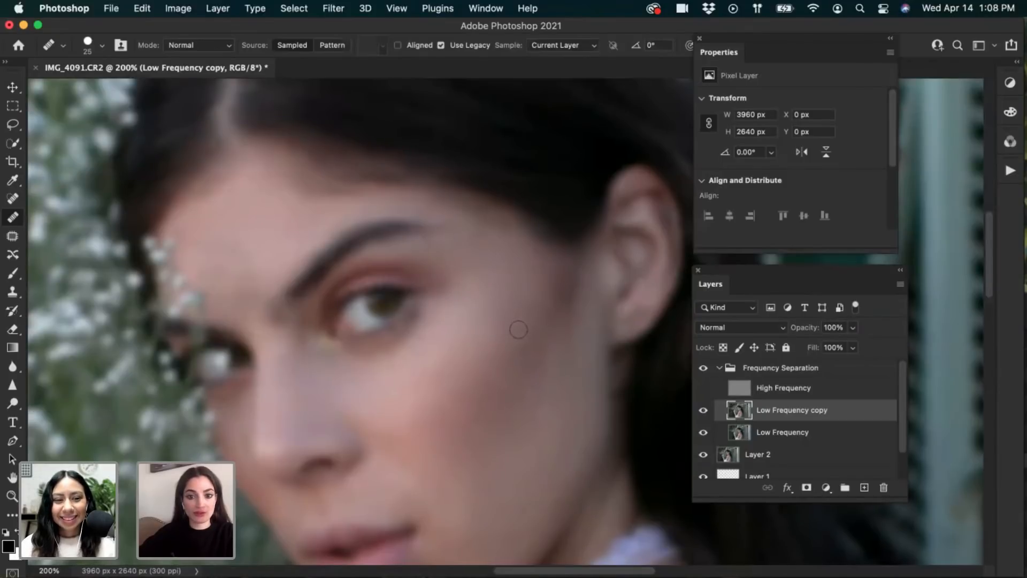
{"action": "left_click", "coordinate": [515, 316], "text": "alt"}
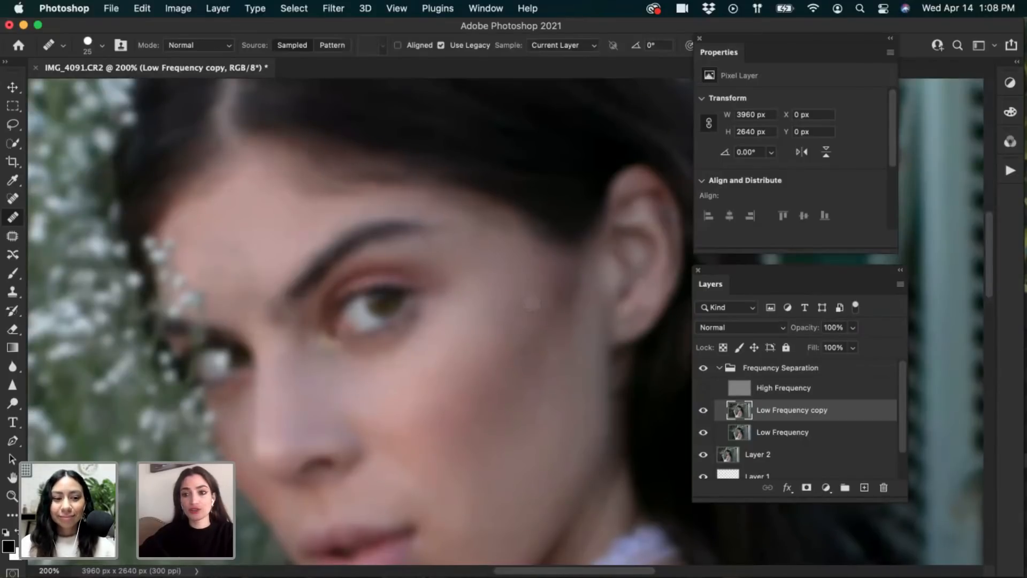
{"action": "left_click", "coordinate": [490, 274], "text": "alt"}
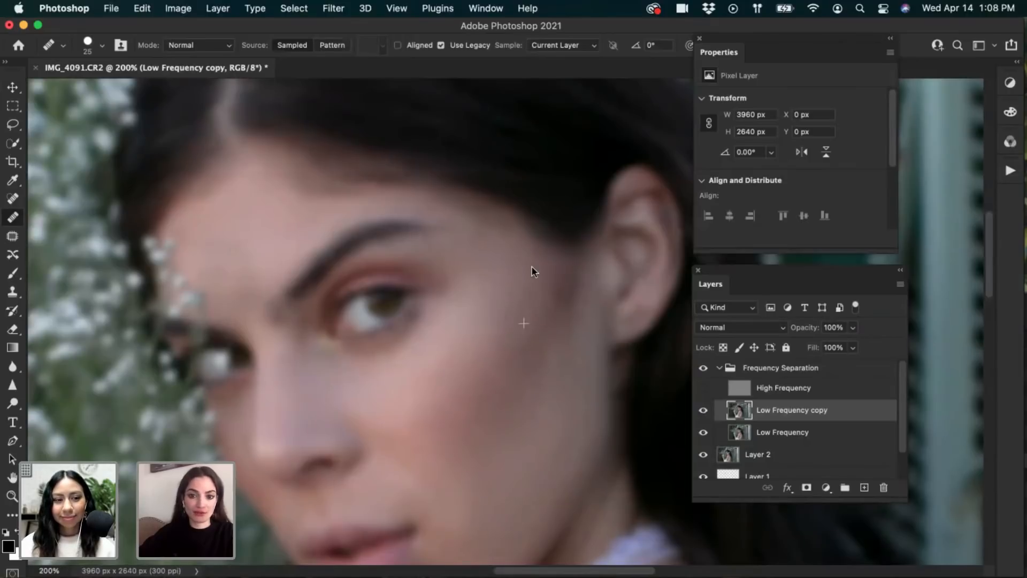
{"action": "left_click", "coordinate": [472, 310], "text": "alt"}
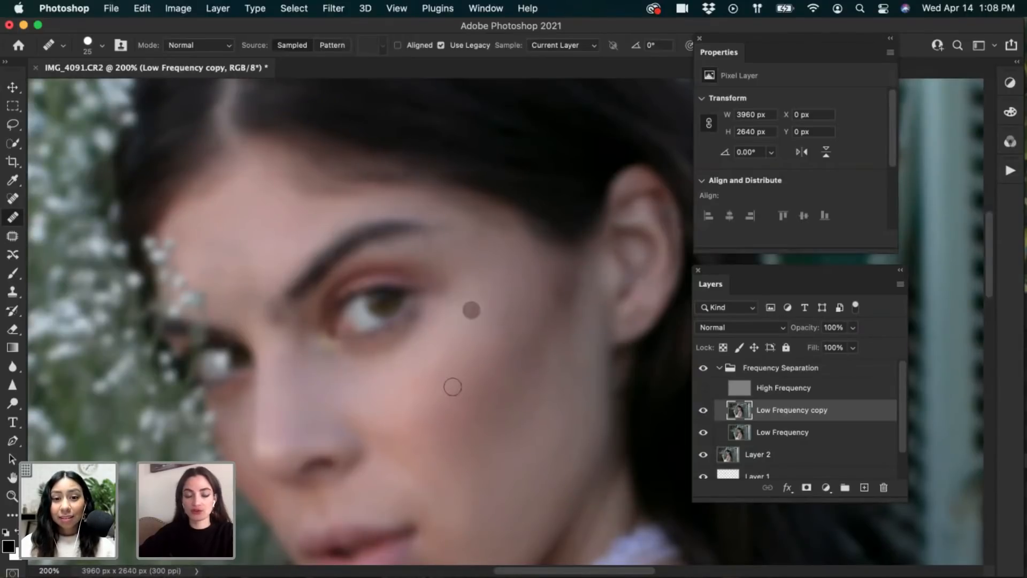
Smooth the uneven tone on the lower cheek between the mouth corner and jaw with the 25 px Healing Brush
{"action": "scroll", "coordinate": [481, 332], "scroll_direction": "down", "scroll_amount": 4}
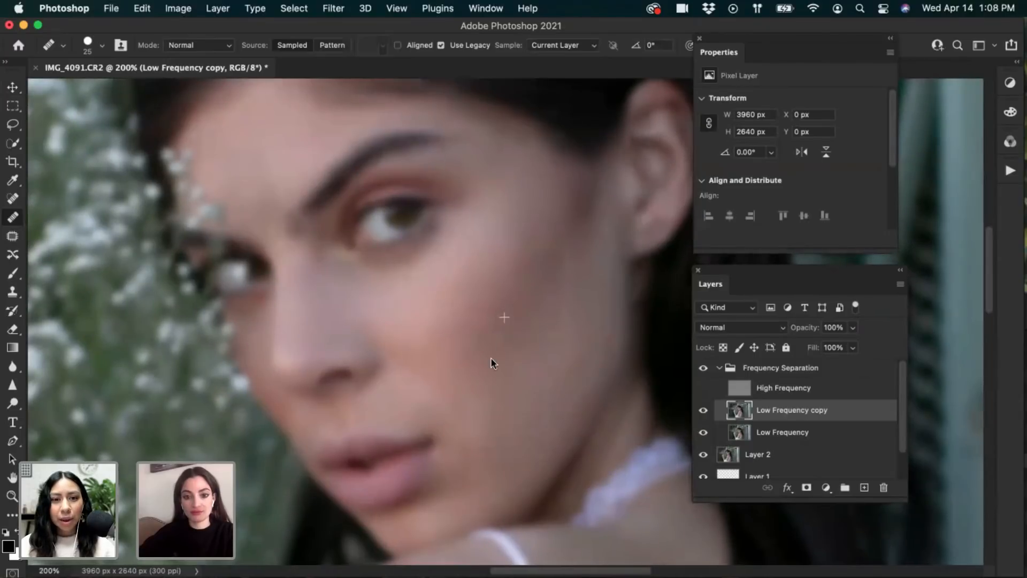
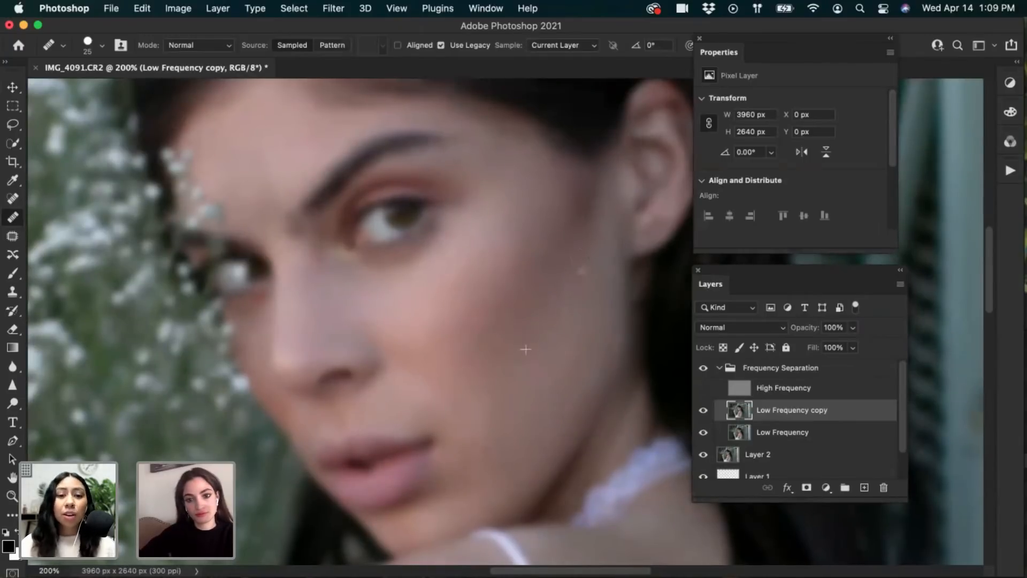
{"action": "left_click", "coordinate": [511, 423], "text": "alt"}
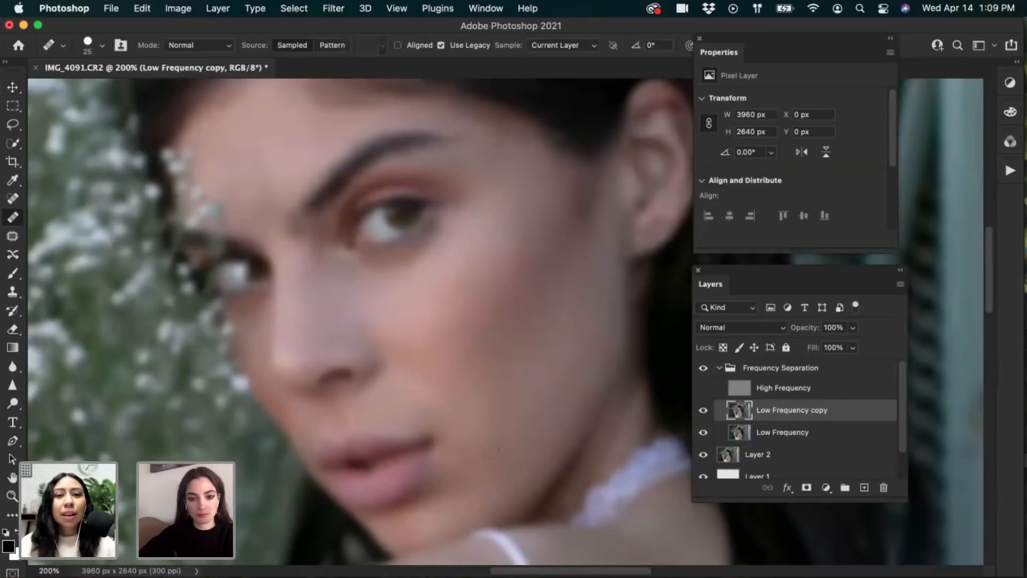
{"action": "left_click_drag", "start_coordinate": [501, 448], "coordinate": [488, 465]}
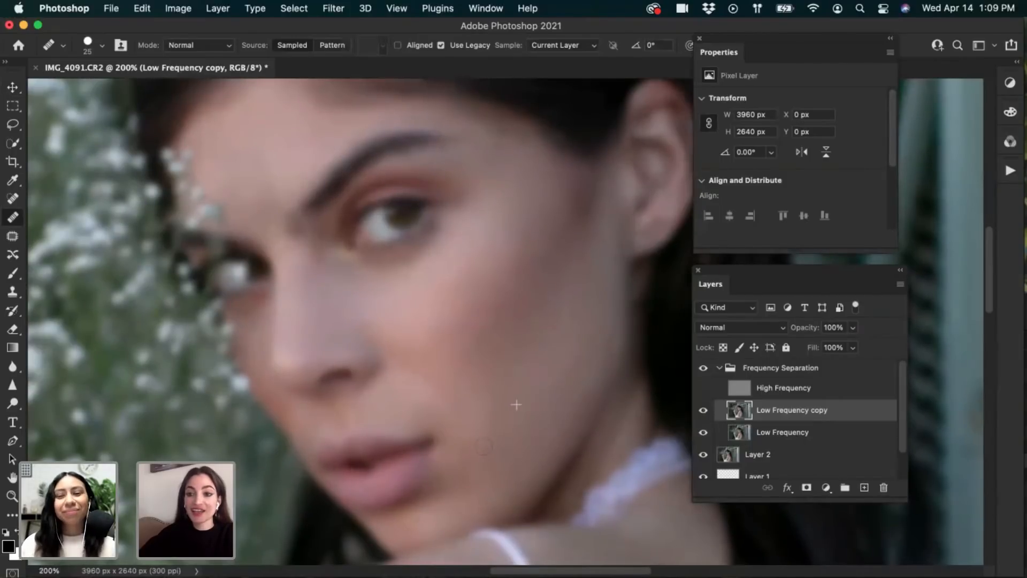
Even out the tone along the side of the nose and inner cheek with the 25 px Healing Brush, sampling adjacent skin repeatedly
{"action": "left_click", "coordinate": [474, 379]}
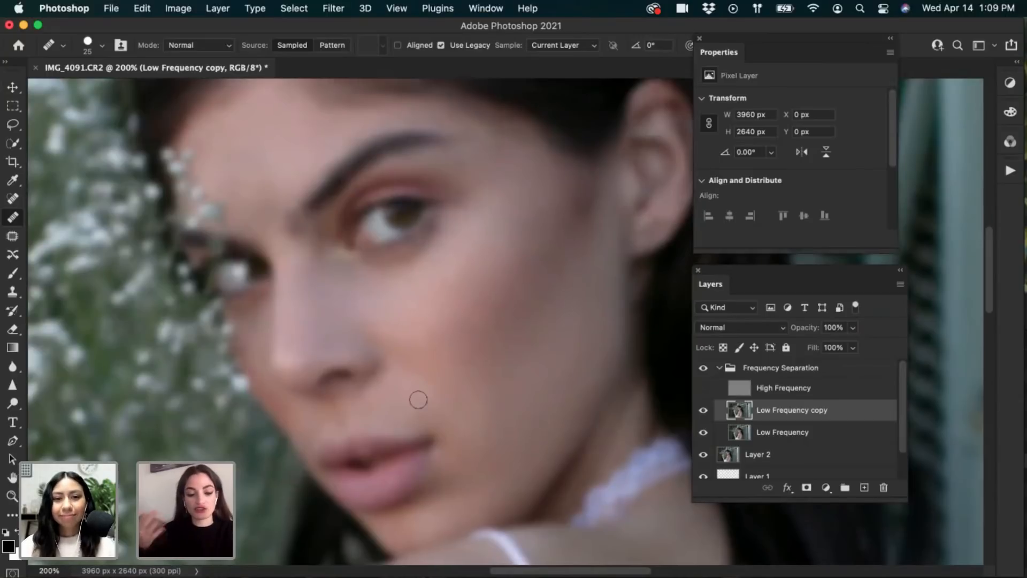
{"action": "left_click", "coordinate": [393, 300], "text": "alt"}
{"action": "mouse_move", "coordinate": [338, 292]}
{"action": "left_mouse_down"}
{"action": "mouse_move", "coordinate": [336, 315]}
{"action": "mouse_move", "coordinate": [322, 298]}
{"action": "mouse_move", "coordinate": [353, 297]}
{"action": "mouse_move", "coordinate": [323, 323]}
{"action": "mouse_move", "coordinate": [324, 291]}
{"action": "mouse_move", "coordinate": [390, 298]}
{"action": "mouse_move", "coordinate": [312, 272]}
{"action": "left_mouse_up"}
{"action": "left_click", "coordinate": [351, 291]}
{"action": "left_click", "coordinate": [328, 288]}
{"action": "left_click", "coordinate": [340, 293]}
{"action": "left_click", "coordinate": [391, 300], "text": "alt"}
{"action": "left_click", "coordinate": [378, 298], "text": "alt"}
{"action": "left_click", "coordinate": [330, 296], "text": "alt"}
{"action": "left_click", "coordinate": [337, 318], "text": "alt"}
{"action": "left_click", "coordinate": [337, 307], "text": "alt"}
{"action": "left_click", "coordinate": [347, 282], "text": "alt"}
{"action": "left_click", "coordinate": [333, 280], "text": "alt"}
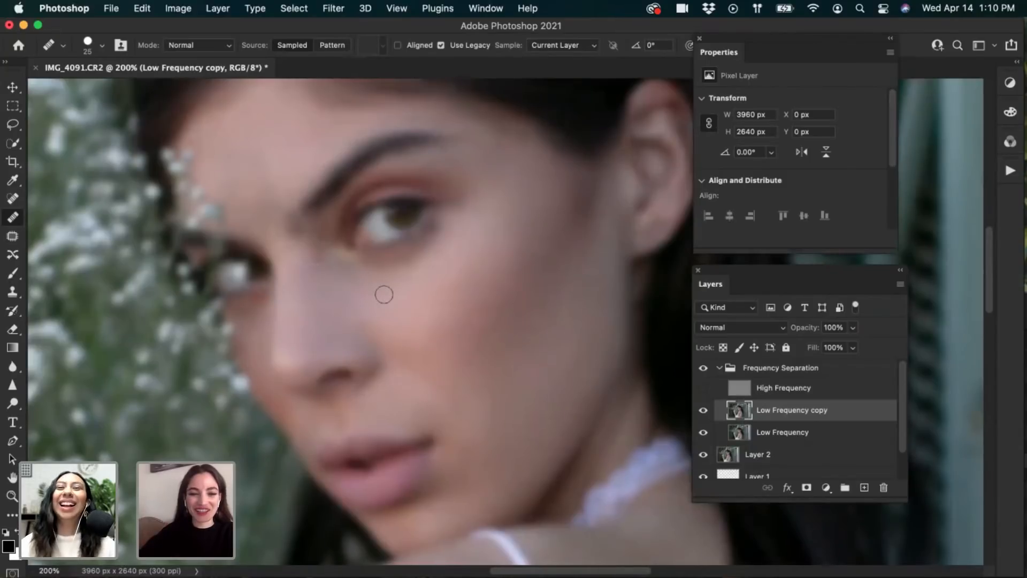
Smooth the transition between the nose bridge and the skin below the inner eye corner with the 25 px Healing Brush
{"action": "left_click", "coordinate": [305, 284], "text": "alt"}
{"action": "mouse_move", "coordinate": [313, 260]}
{"action": "left_mouse_down"}
{"action": "mouse_move", "coordinate": [362, 292]}
{"action": "mouse_move", "coordinate": [349, 276]}
{"action": "mouse_move", "coordinate": [359, 282]}
{"action": "mouse_move", "coordinate": [353, 303]}
{"action": "mouse_move", "coordinate": [377, 291]}
{"action": "mouse_move", "coordinate": [345, 276]}
{"action": "mouse_move", "coordinate": [368, 297]}
{"action": "left_mouse_up"}
{"action": "left_click", "coordinate": [359, 282], "text": "alt"}
{"action": "left_click", "coordinate": [375, 291], "text": "alt"}
{"action": "left_click", "coordinate": [359, 304], "text": "alt"}
{"action": "left_click", "coordinate": [372, 320], "text": "alt"}
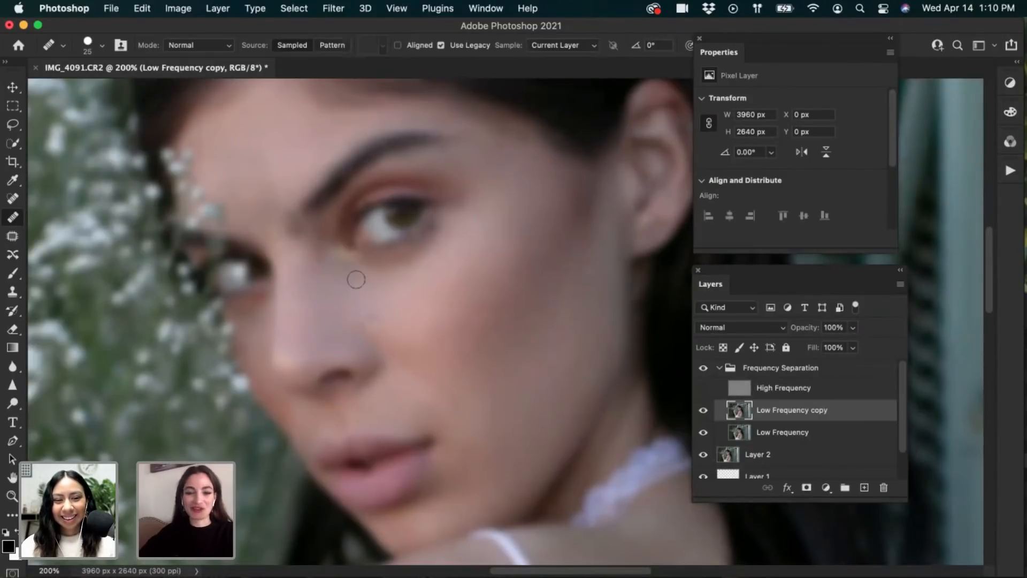
{"action": "left_click", "coordinate": [357, 280]}
{"action": "left_click", "coordinate": [382, 249]}
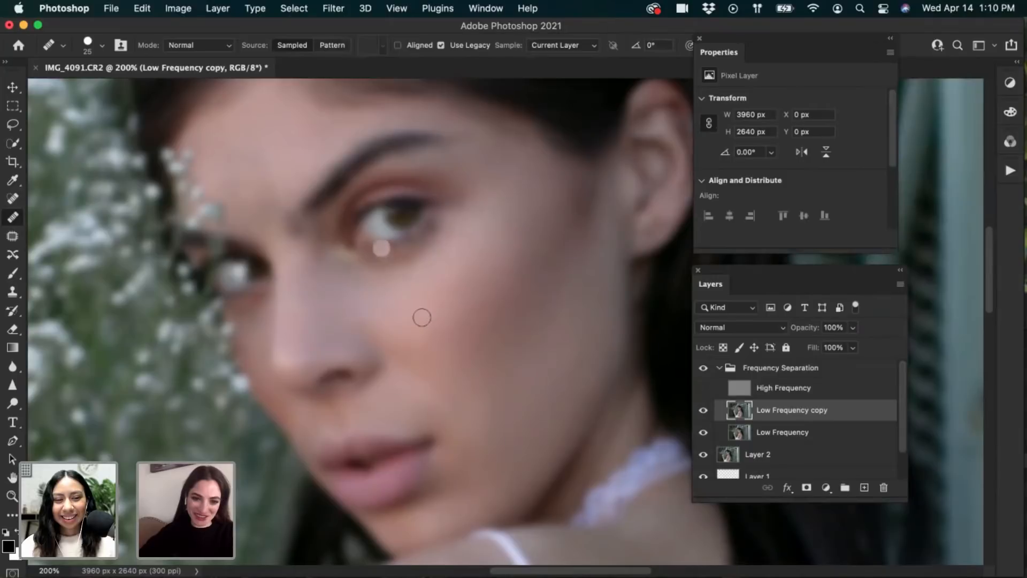
Blend the upper cheek just below the outer eye corner with the 25 px Healing Brush, resampling the surrounding skin
{"action": "left_click", "coordinate": [449, 297], "text": "alt"}
{"action": "mouse_move", "coordinate": [461, 270]}
{"action": "left_mouse_down"}
{"action": "mouse_move", "coordinate": [493, 252]}
{"action": "mouse_move", "coordinate": [469, 273]}
{"action": "mouse_move", "coordinate": [437, 274]}
{"action": "mouse_move", "coordinate": [459, 291]}
{"action": "left_mouse_up"}
{"action": "left_click", "coordinate": [452, 275], "text": "alt"}
{"action": "left_click", "coordinate": [494, 252]}
{"action": "left_click", "coordinate": [469, 274]}
{"action": "left_click", "coordinate": [462, 271], "text": "alt"}
{"action": "left_click", "coordinate": [458, 281], "text": "alt"}
Smooth the patches along the outer cheekbone toward the temple with the 25 px Healing Brush and freshly sampled skin
{"action": "mouse_move", "coordinate": [498, 245]}
{"action": "left_mouse_down"}
{"action": "mouse_move", "coordinate": [489, 259]}
{"action": "mouse_move", "coordinate": [517, 249]}
{"action": "left_mouse_up"}
{"action": "left_click", "coordinate": [529, 234]}
{"action": "left_click", "coordinate": [487, 275], "text": "alt"}
{"action": "left_click", "coordinate": [489, 252], "text": "alt"}
{"action": "left_click", "coordinate": [496, 193], "text": "alt"}
{"action": "left_click", "coordinate": [523, 259]}
{"action": "left_click", "coordinate": [526, 247]}
{"action": "left_click", "coordinate": [514, 264], "text": "alt"}
{"action": "left_click", "coordinate": [491, 332], "text": "alt"}
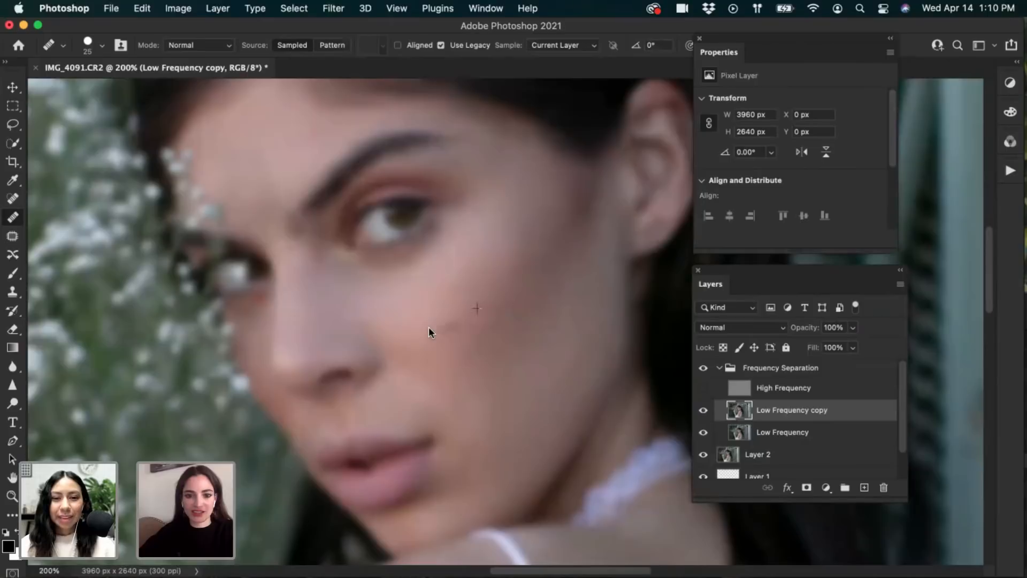
Soften the uneven tone on the cheek between the nostril and lower cheek with the 25 px Healing Brush
{"action": "left_click", "coordinate": [420, 345]}
{"action": "left_click", "coordinate": [405, 348]}
{"action": "mouse_move", "coordinate": [424, 360]}
{"action": "left_mouse_down"}
{"action": "mouse_move", "coordinate": [442, 353]}
{"action": "mouse_move", "coordinate": [475, 392]}
{"action": "left_mouse_up"}
{"action": "left_click", "coordinate": [442, 360]}
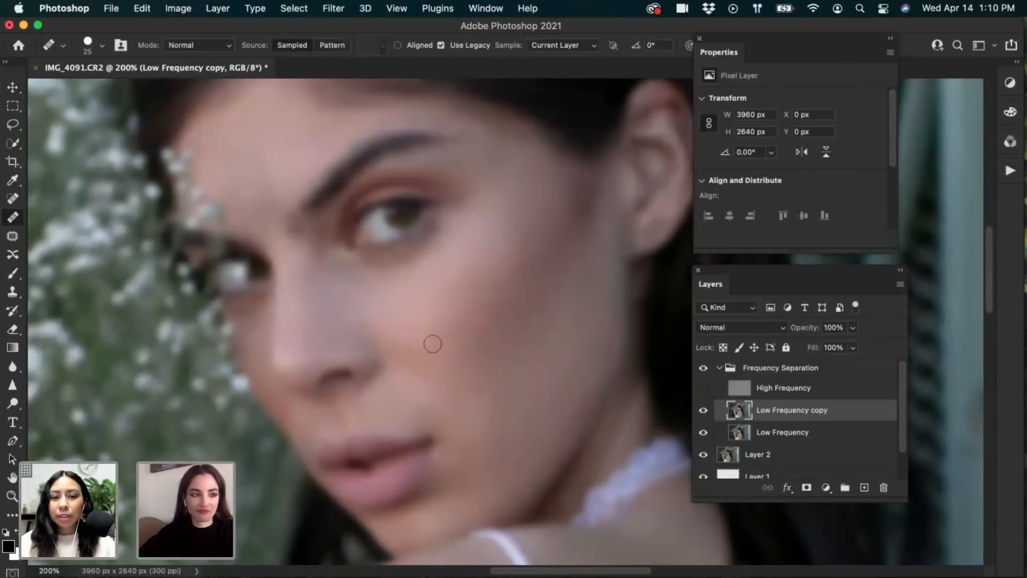
{"action": "left_click", "coordinate": [437, 288]}
Even out the reddish patches across the middle of the cheek with the 25 px Healing Brush, sampling clean skin nearby
{"action": "left_click", "coordinate": [439, 335], "text": "alt"}
{"action": "left_click_drag", "start_coordinate": [411, 325], "coordinate": [394, 332]}
{"action": "mouse_move", "coordinate": [403, 323]}
{"action": "left_mouse_down"}
{"action": "mouse_move", "coordinate": [434, 340]}
{"action": "mouse_move", "coordinate": [445, 334]}
{"action": "left_mouse_up"}
{"action": "left_click_drag", "start_coordinate": [460, 336], "coordinate": [470, 331]}
{"action": "mouse_move", "coordinate": [470, 327]}
{"action": "left_mouse_down"}
{"action": "mouse_move", "coordinate": [474, 307]}
{"action": "mouse_move", "coordinate": [484, 313]}
{"action": "mouse_move", "coordinate": [465, 340]}
{"action": "mouse_move", "coordinate": [427, 313]}
{"action": "left_mouse_up"}
{"action": "left_click", "coordinate": [473, 319]}
{"action": "left_click", "coordinate": [433, 337], "text": "alt"}
{"action": "left_click_drag", "start_coordinate": [471, 353], "coordinate": [464, 364]}
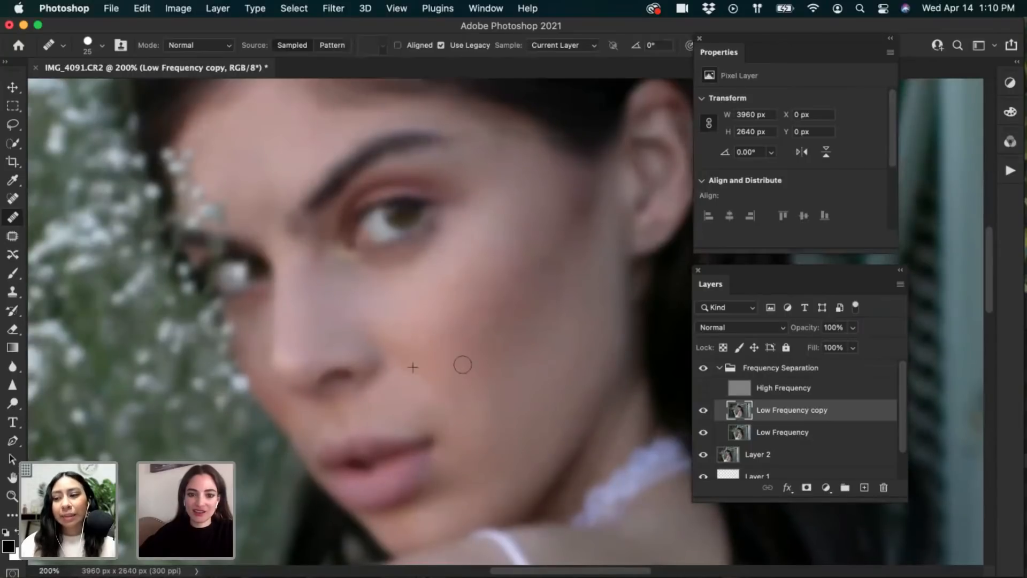
{"action": "left_click_drag", "start_coordinate": [474, 322], "coordinate": [470, 344]}
{"action": "mouse_move", "coordinate": [452, 378]}
{"action": "left_mouse_down"}
{"action": "mouse_move", "coordinate": [481, 366]}
{"action": "mouse_move", "coordinate": [484, 391]}
{"action": "mouse_move", "coordinate": [495, 382]}
{"action": "mouse_move", "coordinate": [463, 390]}
{"action": "left_mouse_up"}
{"action": "left_click", "coordinate": [485, 383], "text": "alt"}
{"action": "left_click", "coordinate": [446, 337]}
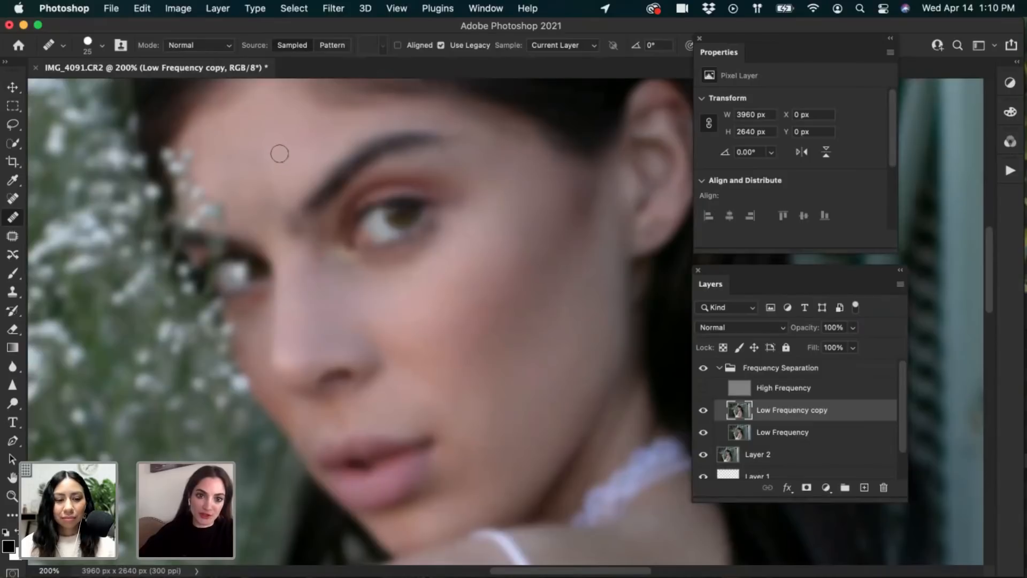
Smooth the blotches on the forehead just above the inner eyebrow with the 25 px Healing Brush, sampling clean forehead skin
{"action": "left_click", "coordinate": [289, 131], "text": "alt"}
{"action": "left_click", "coordinate": [303, 147]}
{"action": "left_click", "coordinate": [314, 143]}
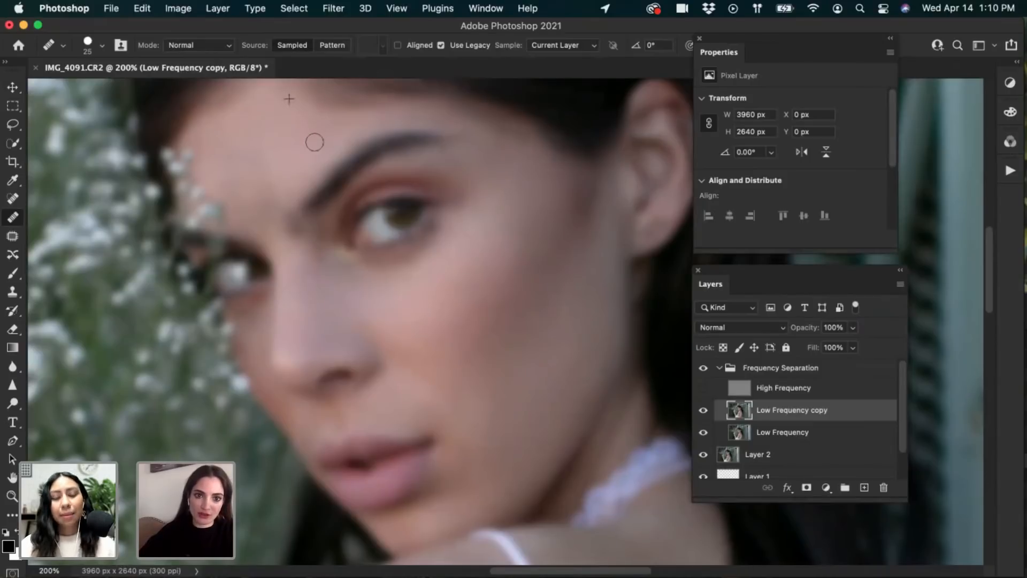
{"action": "left_click", "coordinate": [326, 140]}
{"action": "left_click", "coordinate": [320, 148]}
{"action": "left_click", "coordinate": [305, 152]}
{"action": "left_click", "coordinate": [308, 135]}
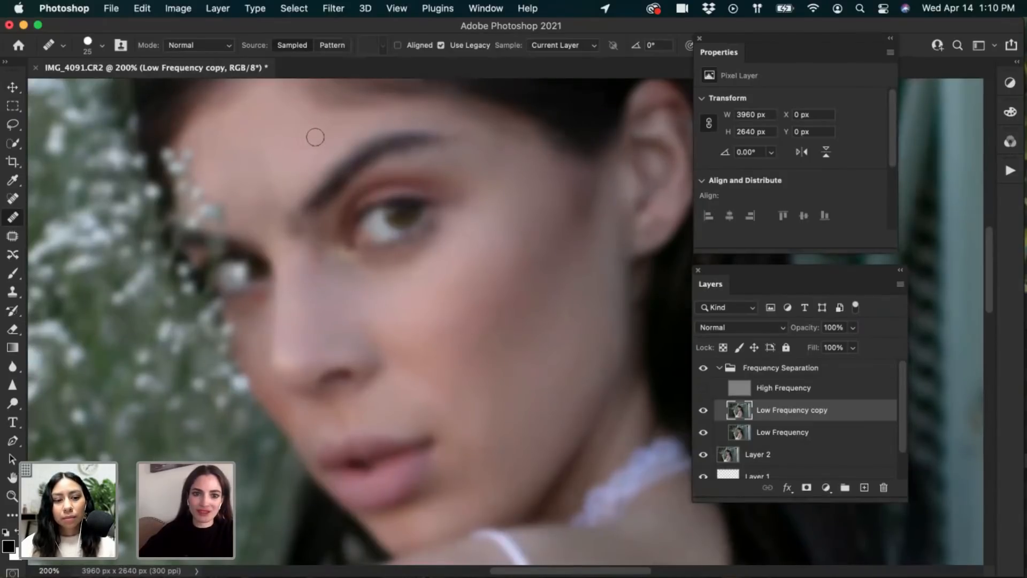
{"action": "left_click", "coordinate": [316, 137]}
{"action": "left_click", "coordinate": [319, 133]}
{"action": "left_click", "coordinate": [307, 144]}
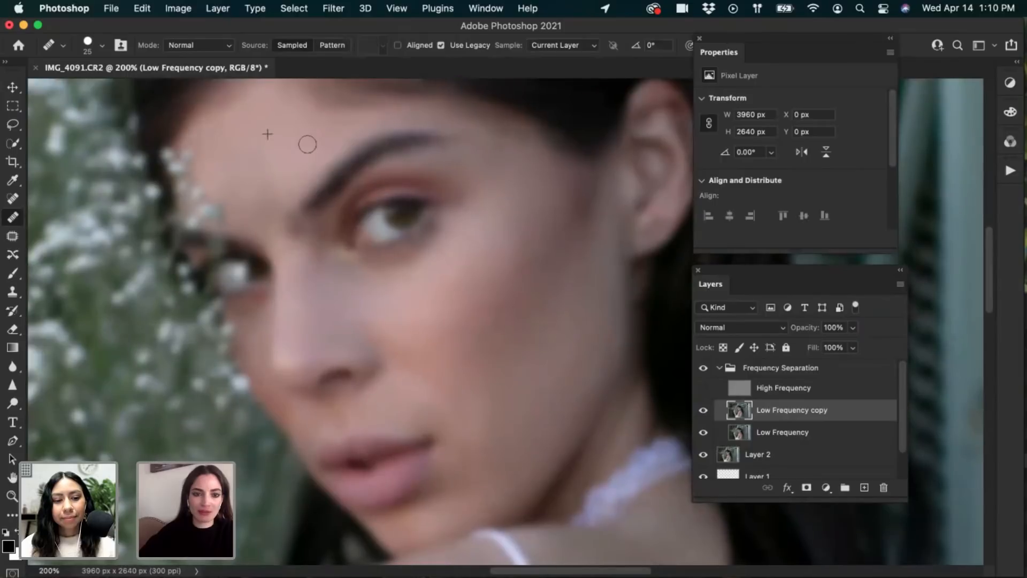
{"action": "left_click", "coordinate": [288, 113], "text": "alt"}
{"action": "left_click", "coordinate": [304, 122]}
{"action": "left_click", "coordinate": [320, 169]}
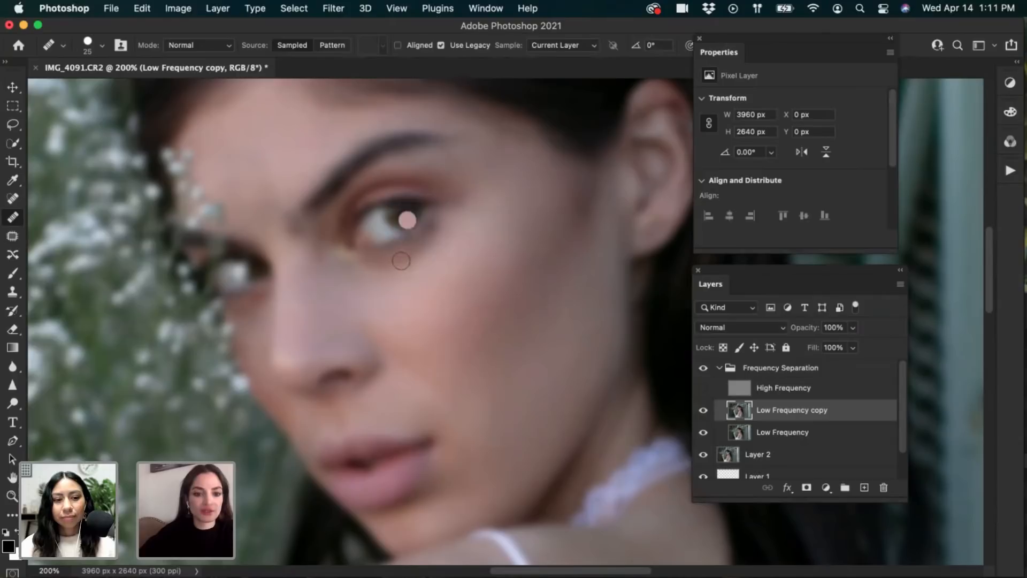
Blend the cheek diagonally from beside the nose up to the cheekbone with 25 px Healing Brush strokes
{"action": "left_click", "coordinate": [441, 340], "text": "alt"}
{"action": "left_click_drag", "start_coordinate": [413, 338], "coordinate": [401, 325]}
{"action": "mouse_move", "coordinate": [435, 322]}
{"action": "left_mouse_down"}
{"action": "mouse_move", "coordinate": [461, 312]}
{"action": "mouse_move", "coordinate": [483, 277]}
{"action": "left_mouse_up"}
{"action": "left_click", "coordinate": [460, 310], "text": "alt"}
{"action": "left_click_drag", "start_coordinate": [495, 261], "coordinate": [512, 235]}
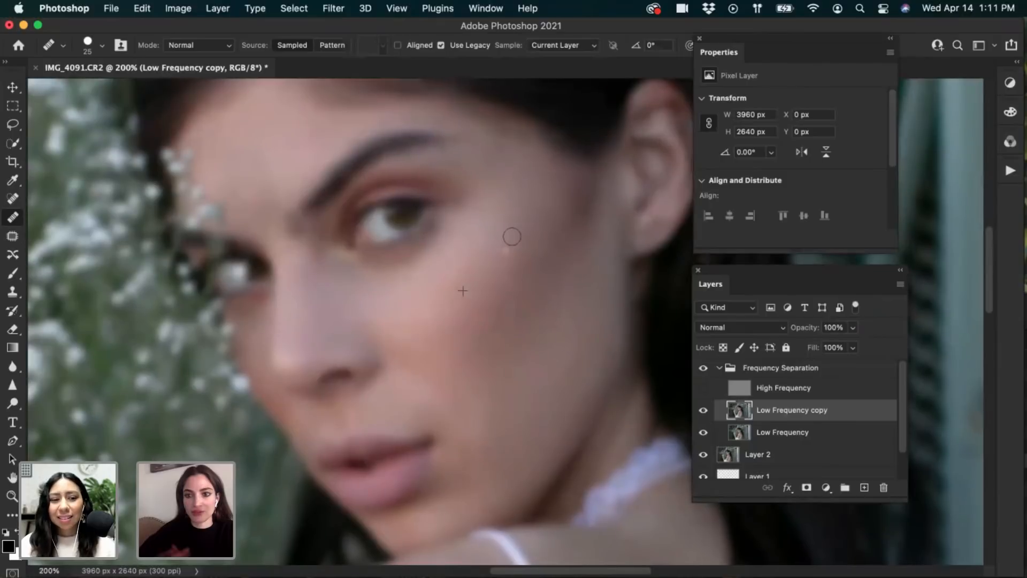
{"action": "left_click", "coordinate": [397, 309]}
{"action": "left_click", "coordinate": [429, 301]}
Show the High Frequency layer, compare the face with Low Frequency copy hidden and shown, and hide High Frequency again
{"action": "scroll", "coordinate": [535, 364], "scroll_direction": "down", "scroll_amount": 3}
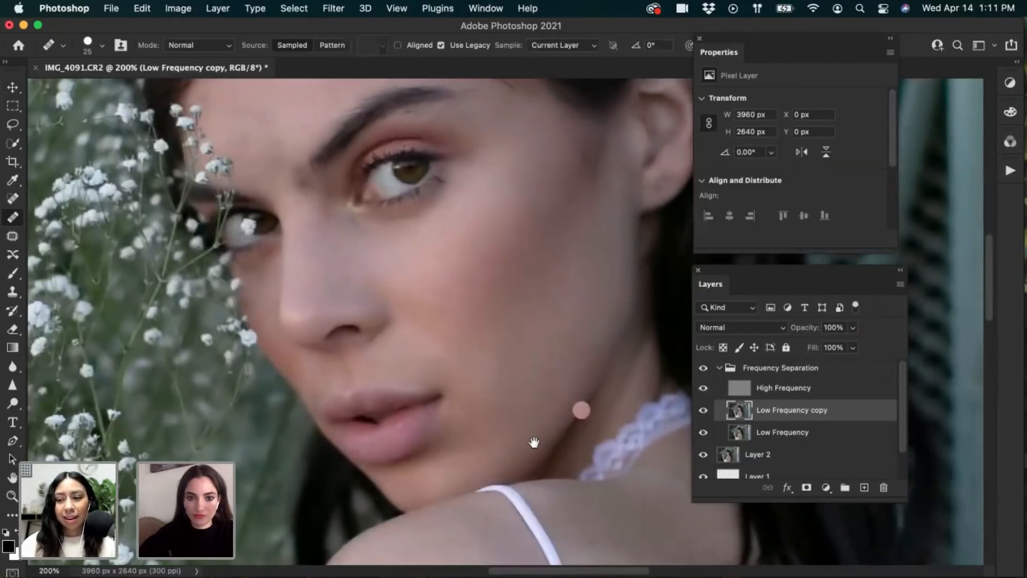
{"action": "left_click_drag", "start_coordinate": [573, 401], "coordinate": [533, 444]}
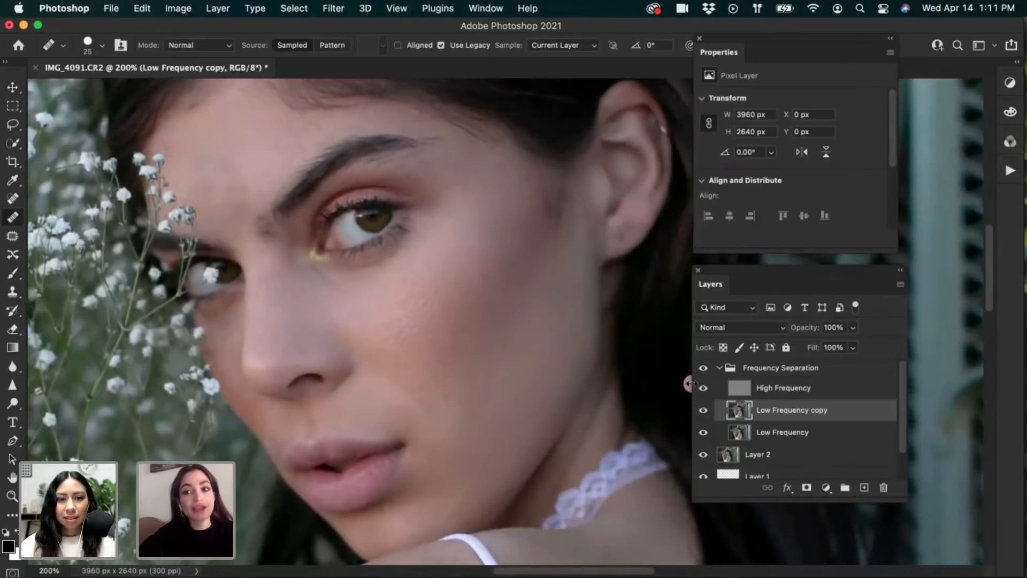
{"action": "left_click", "coordinate": [704, 411]}
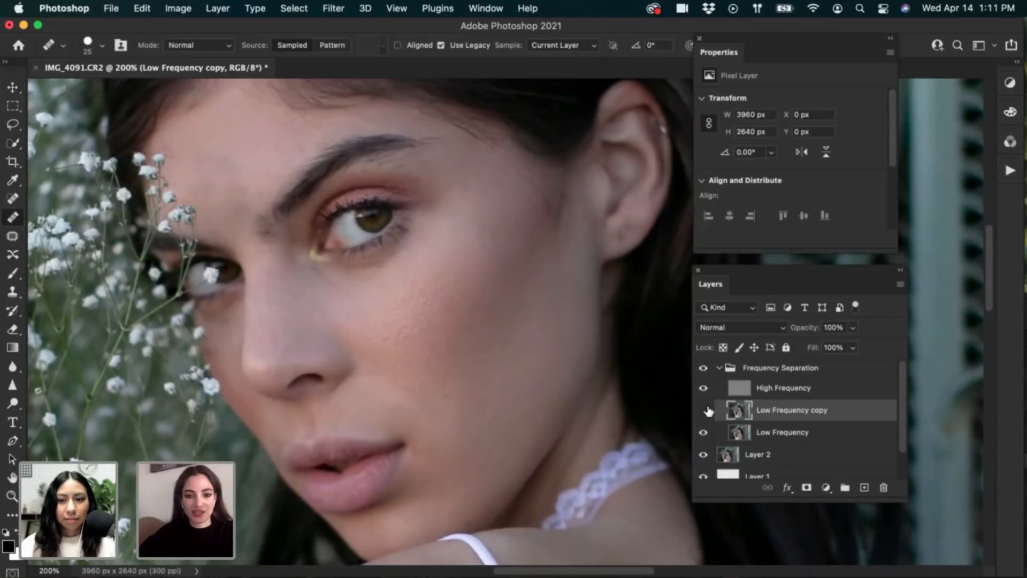
{"action": "left_click", "coordinate": [708, 413]}
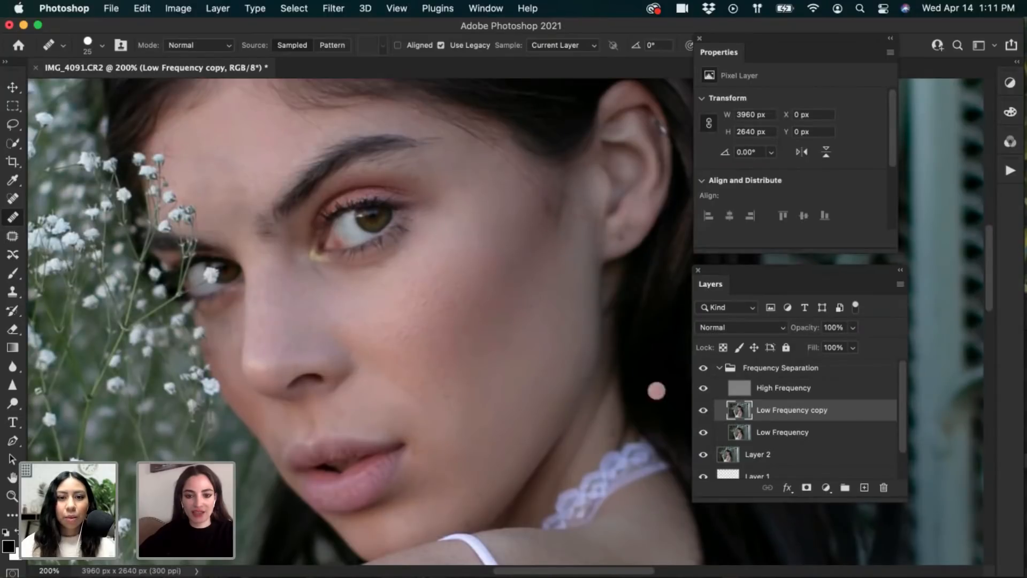
{"action": "left_click", "coordinate": [704, 411]}
{"action": "left_click", "coordinate": [707, 408]}
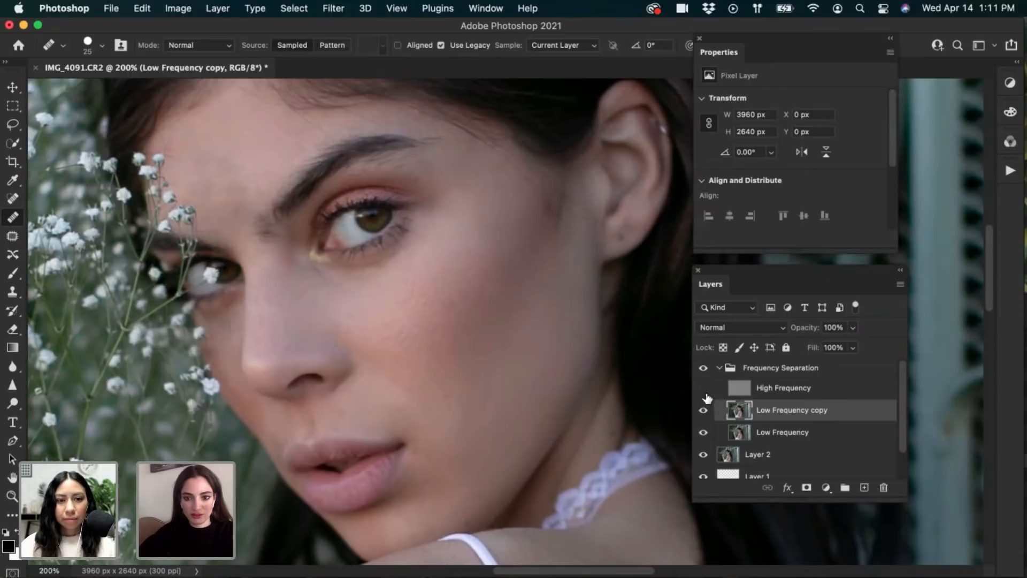
Reduce the Healing Brush to 15 px and create a red-labelled layer named "undereye" above Low Frequency copy
{"action": "key", "text": "bracketleft"}
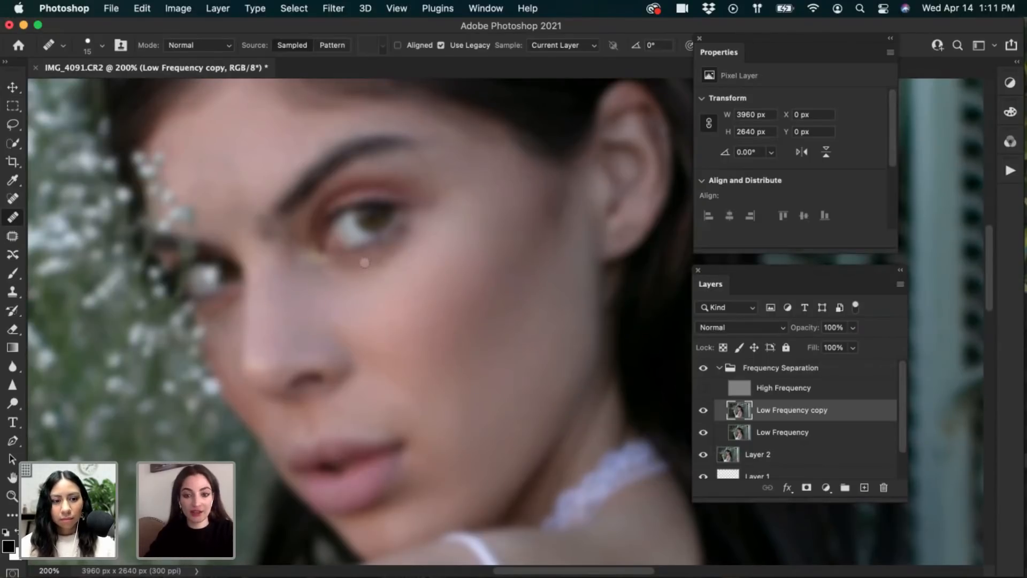
{"action": "key", "text": "super+shift+n"}
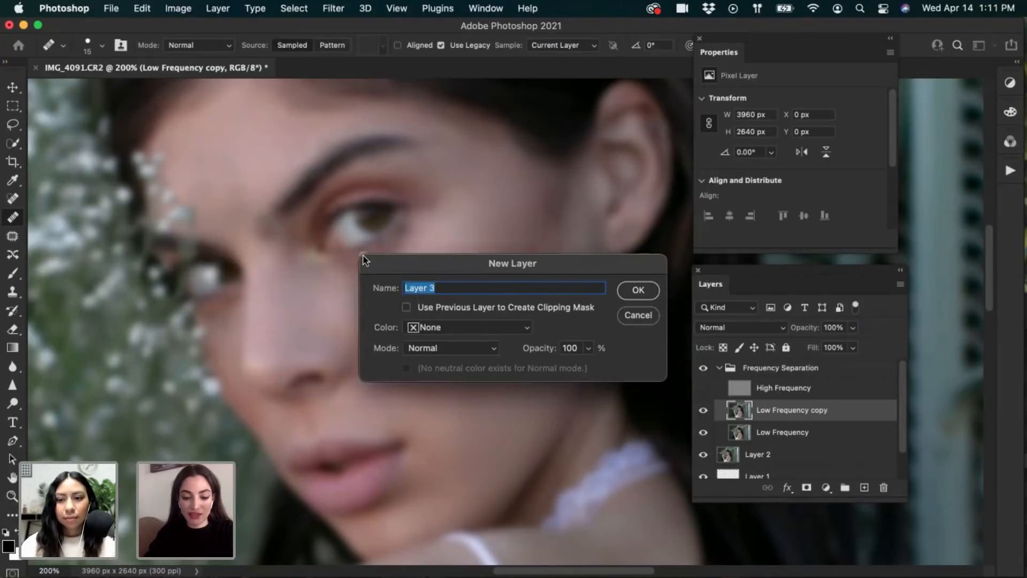
{"action": "type", "text": "eye"}
{"action": "key", "text": "BackSpace"}
{"action": "type", "text": "und"}
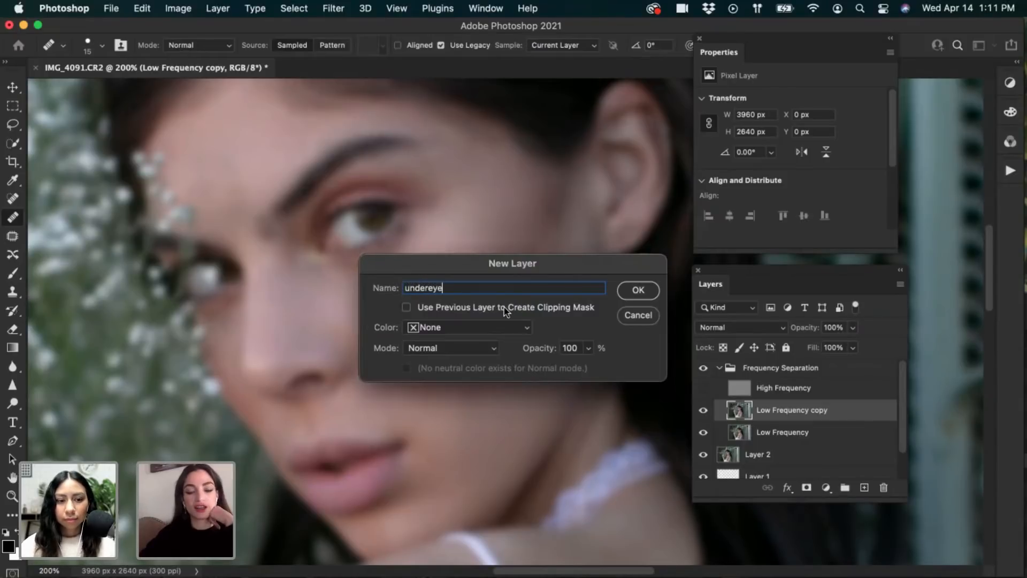
{"action": "left_click", "coordinate": [461, 332]}
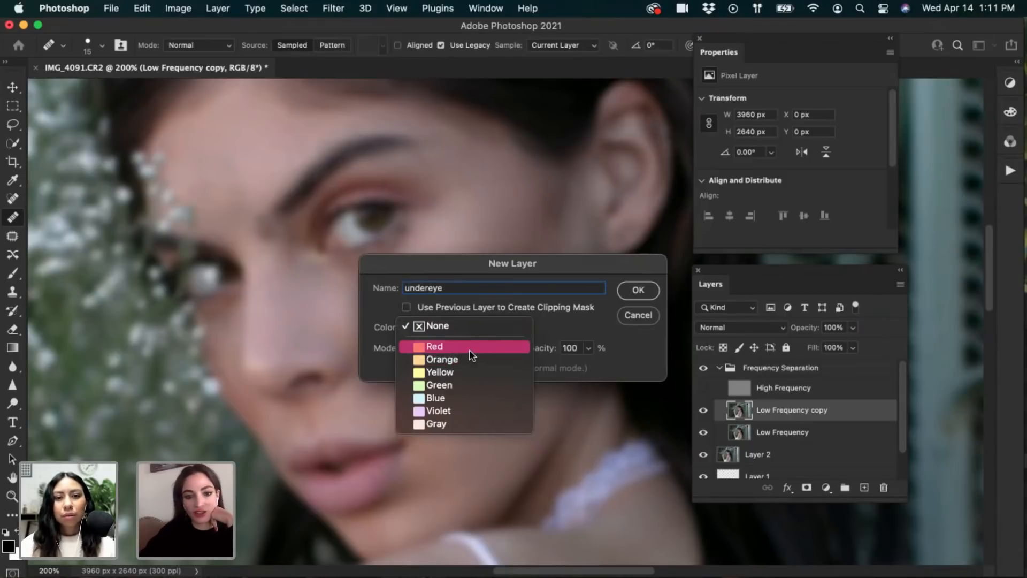
{"action": "left_click", "coordinate": [470, 348]}
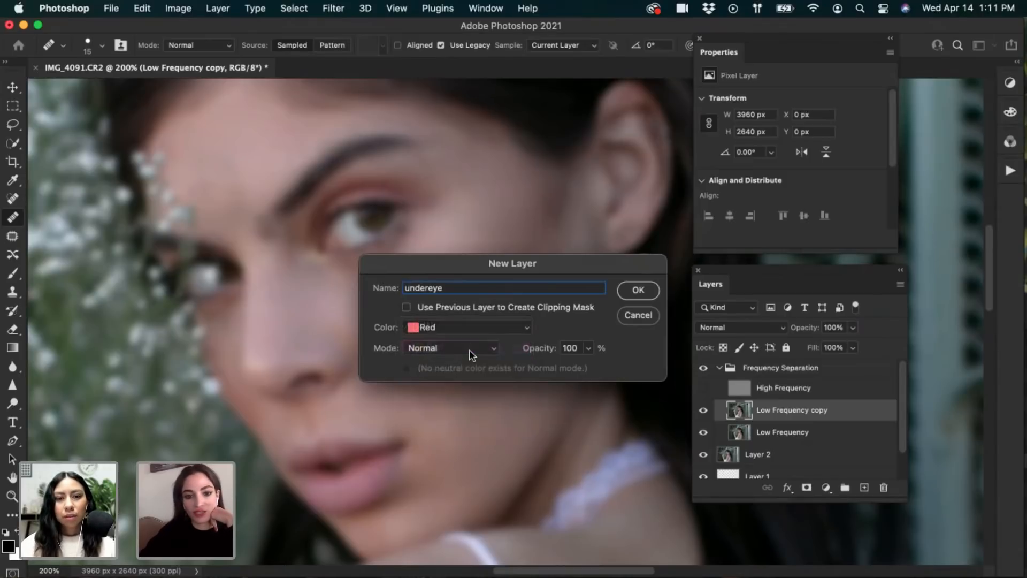
{"action": "left_click", "coordinate": [637, 291]}
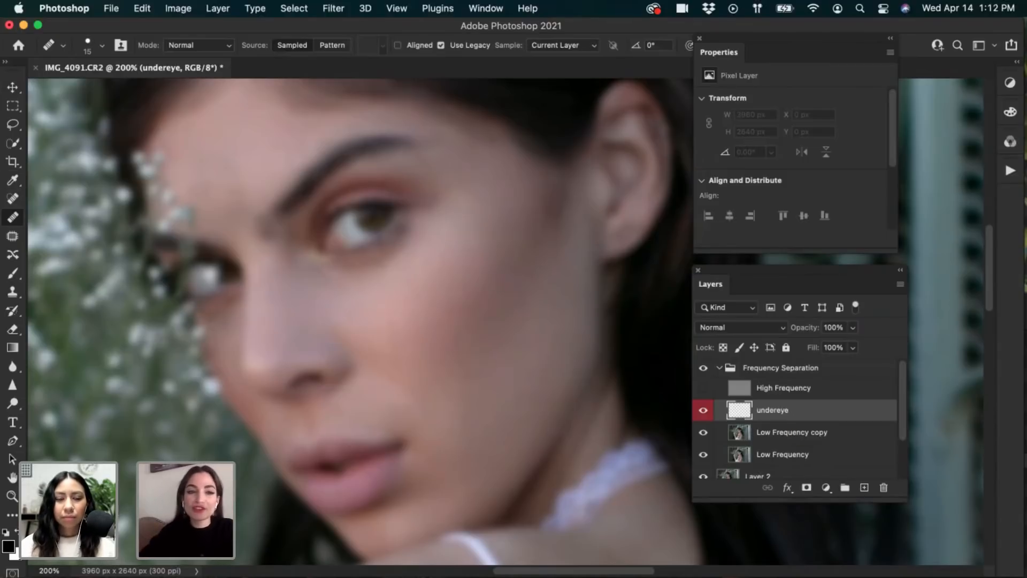
Set up a soft 60 px Brush at 0% hardness and sample the light skin tone below the outer eye corner as its colour
{"action": "left_click", "coordinate": [10, 91]}
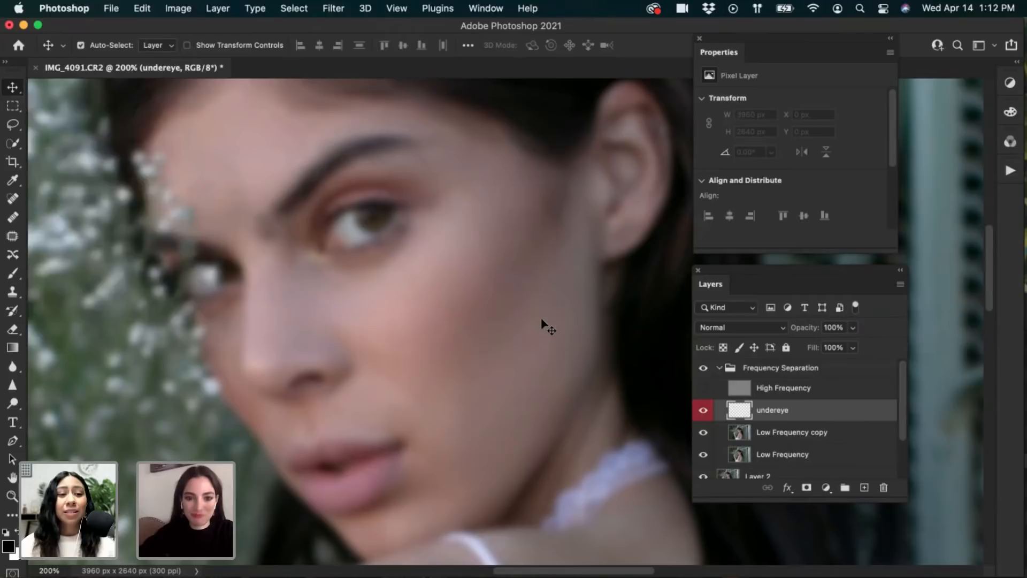
{"action": "left_click", "coordinate": [13, 273]}
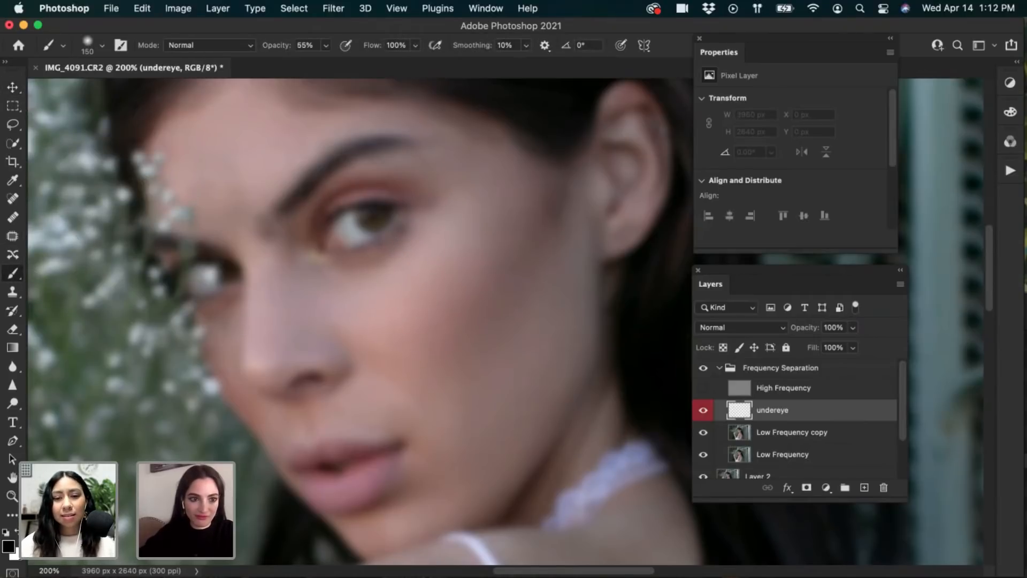
{"action": "left_click", "coordinate": [436, 238], "text": "alt"}
{"action": "key", "text": "bracketleft"}
{"action": "key", "text": "bracketleft"}
{"action": "key", "text": "bracketleft"}
{"action": "key", "text": "bracketleft"}
{"action": "key", "text": "bracketleft"}
{"action": "key", "text": "bracketleft"}
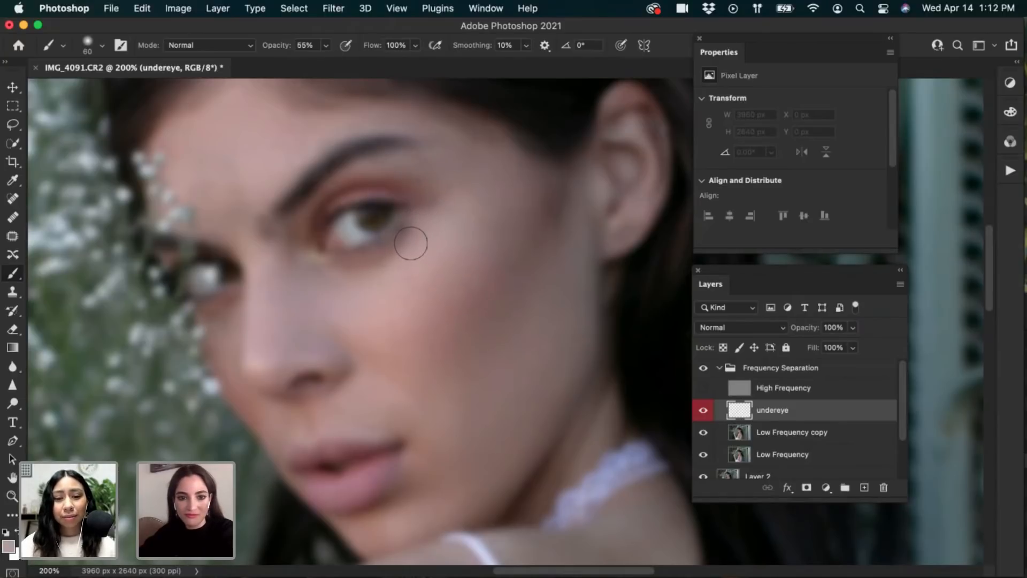
{"action": "left_click", "coordinate": [92, 48]}
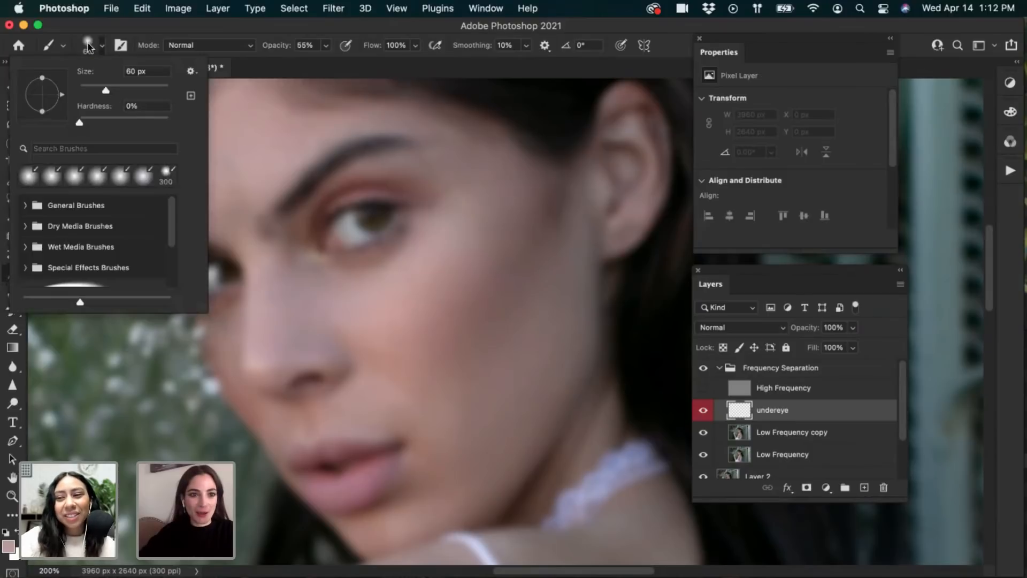
{"action": "left_click", "coordinate": [92, 48]}
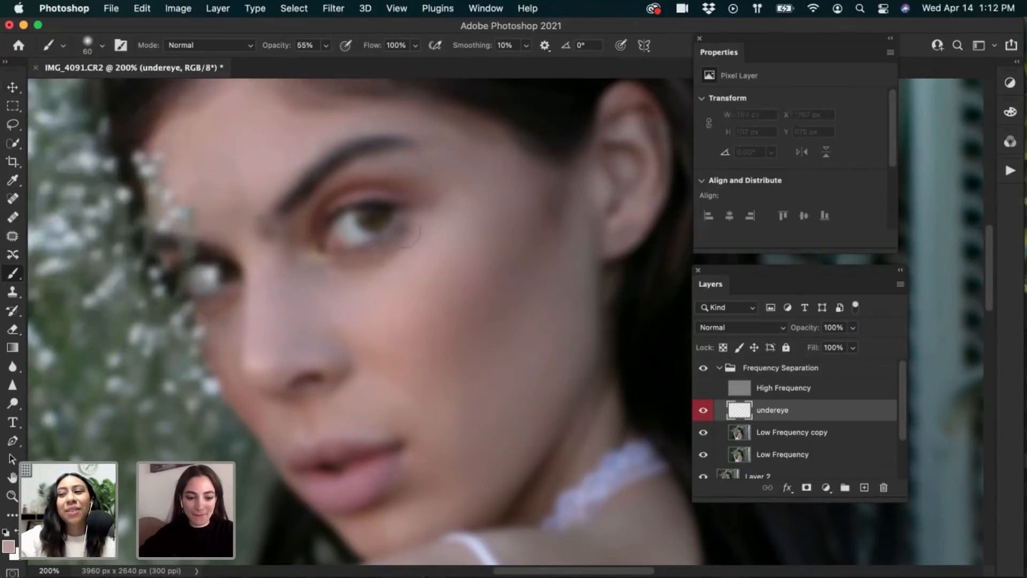
Set the Brush opacity to 11% and paint the sampled skin tone over the shadows under both eyes on the undereye layer
{"action": "key", "text": "1"}
{"action": "key", "text": "1"}
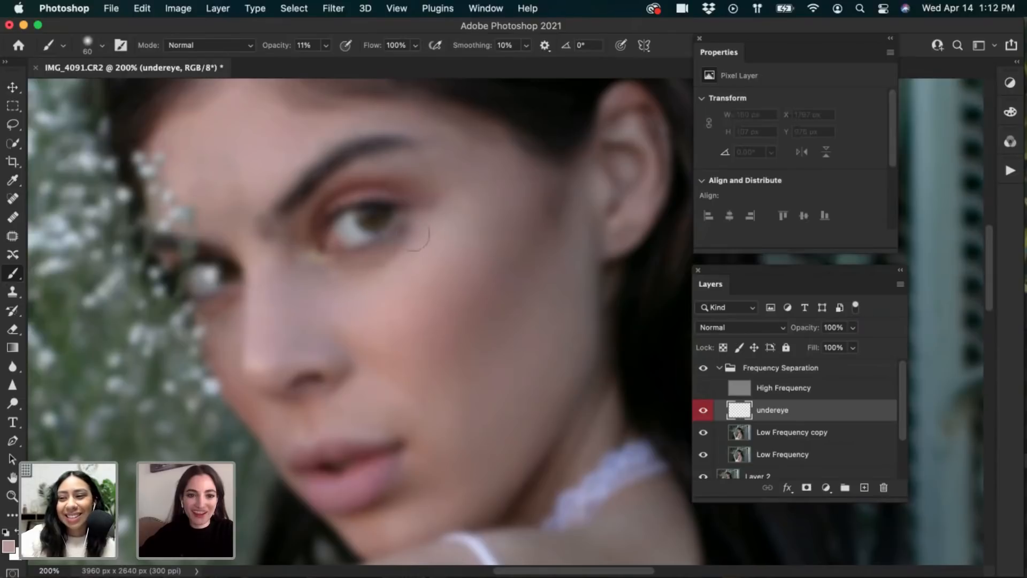
{"action": "mouse_move", "coordinate": [417, 236]}
{"action": "left_mouse_down"}
{"action": "mouse_move", "coordinate": [349, 273]}
{"action": "mouse_move", "coordinate": [374, 281]}
{"action": "mouse_move", "coordinate": [368, 265]}
{"action": "mouse_move", "coordinate": [382, 285]}
{"action": "mouse_move", "coordinate": [333, 265]}
{"action": "mouse_move", "coordinate": [314, 268]}
{"action": "mouse_move", "coordinate": [399, 253]}
{"action": "mouse_move", "coordinate": [417, 226]}
{"action": "mouse_move", "coordinate": [345, 278]}
{"action": "mouse_move", "coordinate": [360, 298]}
{"action": "mouse_move", "coordinate": [375, 287]}
{"action": "mouse_move", "coordinate": [335, 265]}
{"action": "mouse_move", "coordinate": [417, 240]}
{"action": "mouse_move", "coordinate": [436, 213]}
{"action": "mouse_move", "coordinate": [394, 296]}
{"action": "mouse_move", "coordinate": [426, 302]}
{"action": "mouse_move", "coordinate": [426, 386]}
{"action": "mouse_move", "coordinate": [286, 349]}
{"action": "left_mouse_up"}
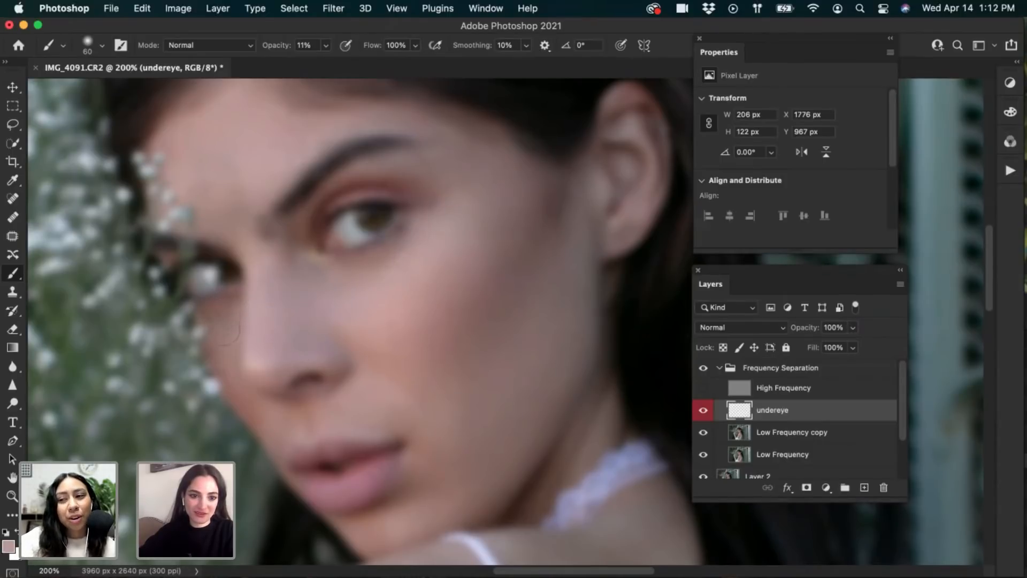
{"action": "left_click_drag", "start_coordinate": [227, 315], "coordinate": [220, 325]}
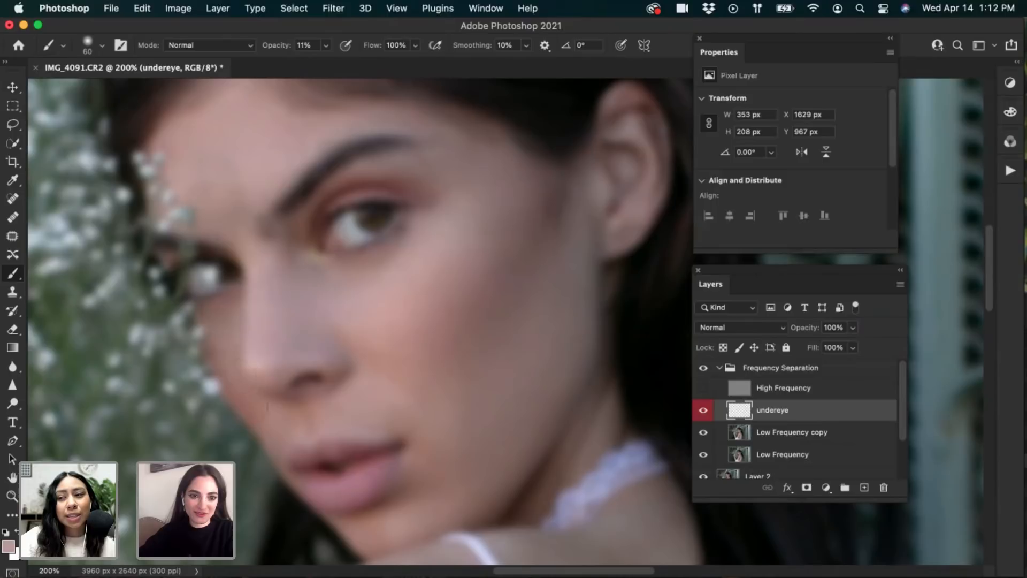
Compare the image with and without the undereye layer, show High Frequency, and set the undereye layer's opacity to 55%
{"action": "left_click", "coordinate": [704, 413]}
{"action": "left_click", "coordinate": [704, 410]}
{"action": "left_click", "coordinate": [703, 388]}
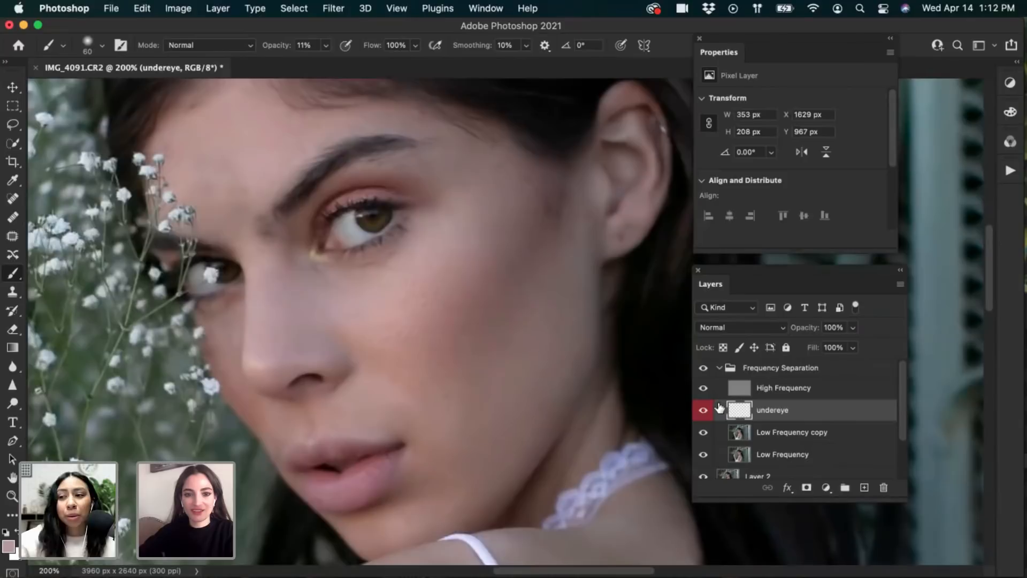
{"action": "left_click_drag", "start_coordinate": [815, 328], "coordinate": [802, 337]}
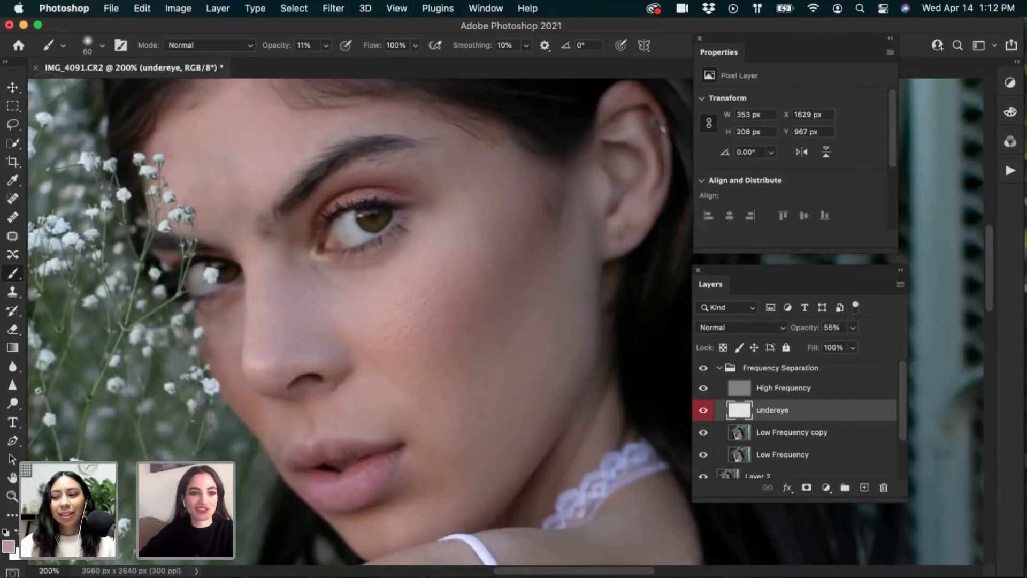
{"action": "key", "text": "v"}
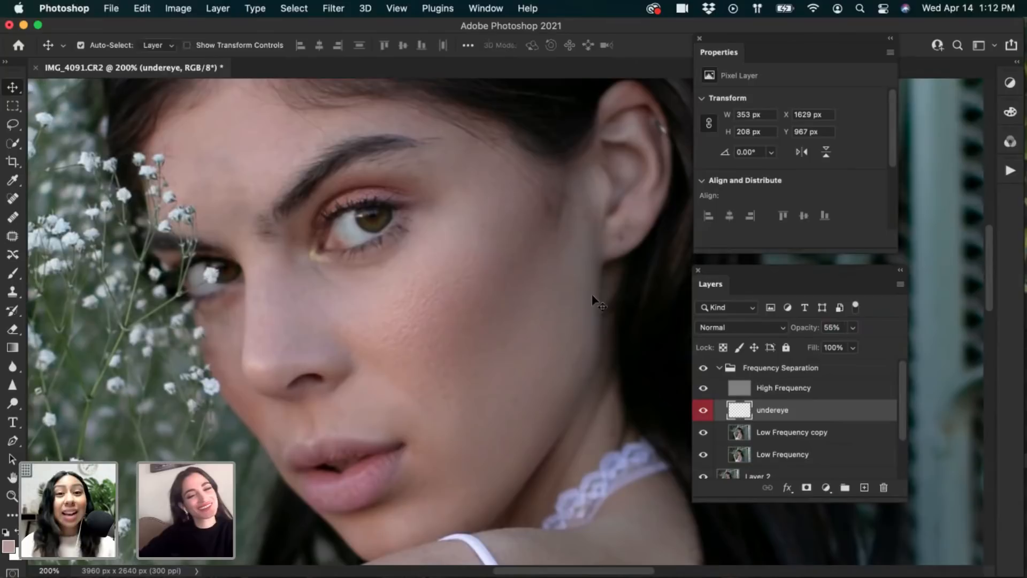
Compare the under-eye area with and without the undereye layer
{"action": "left_click", "coordinate": [702, 412]}
{"action": "left_click", "coordinate": [703, 412]}
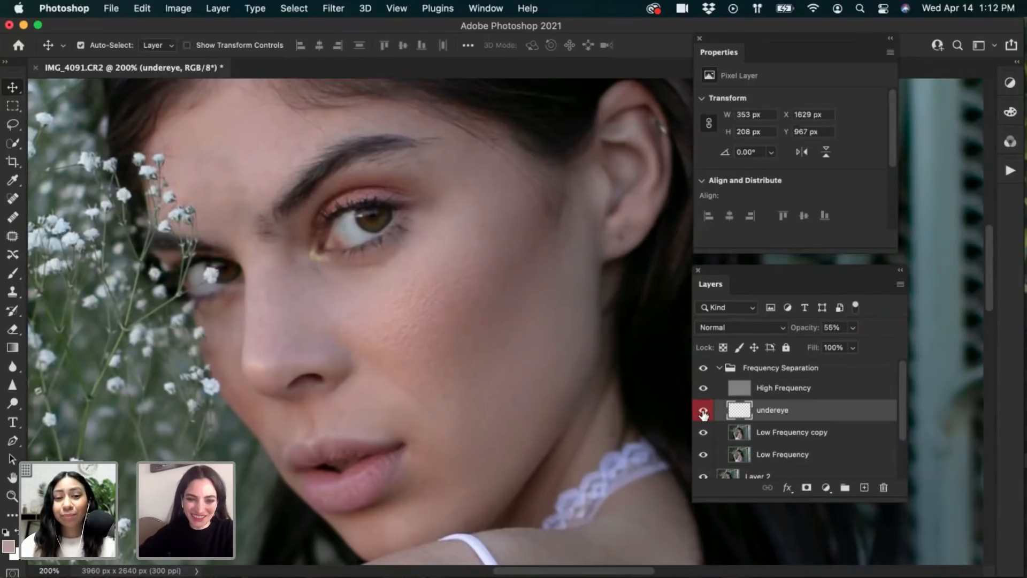
{"action": "left_click", "coordinate": [703, 412]}
{"action": "left_click", "coordinate": [703, 412]}
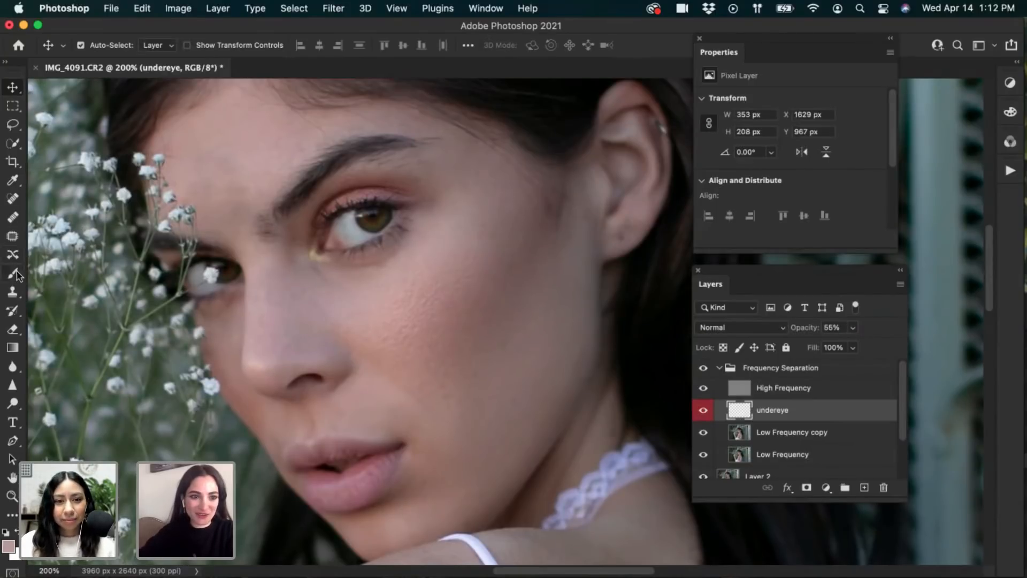
Hide High Frequency, sample the skin beside the outer eye corner, and brush the tone under the eyes at 11% opacity on the undereye layer
{"action": "left_click", "coordinate": [13, 273]}
{"action": "key", "text": "super+equal"}
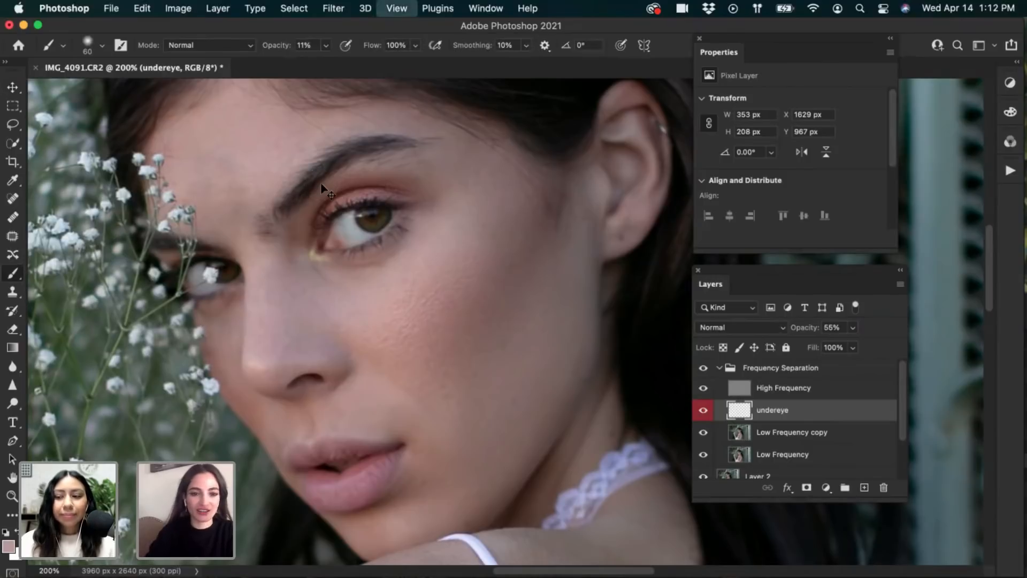
{"action": "key", "text": "super+minus"}
{"action": "left_click_drag", "start_coordinate": [285, 434], "coordinate": [313, 444]}
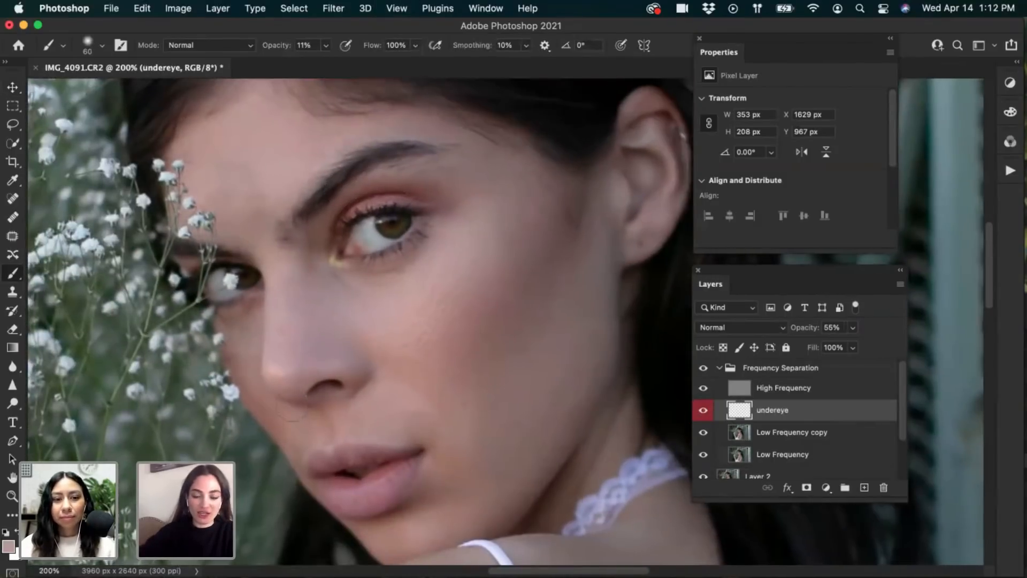
{"action": "left_click", "coordinate": [703, 388]}
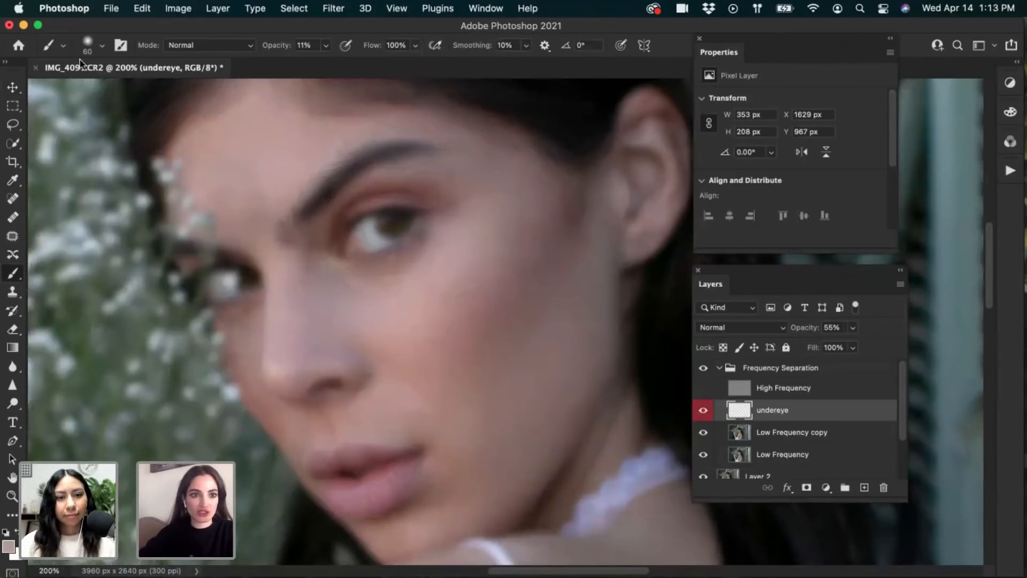
{"action": "left_click", "coordinate": [429, 244], "text": "alt"}
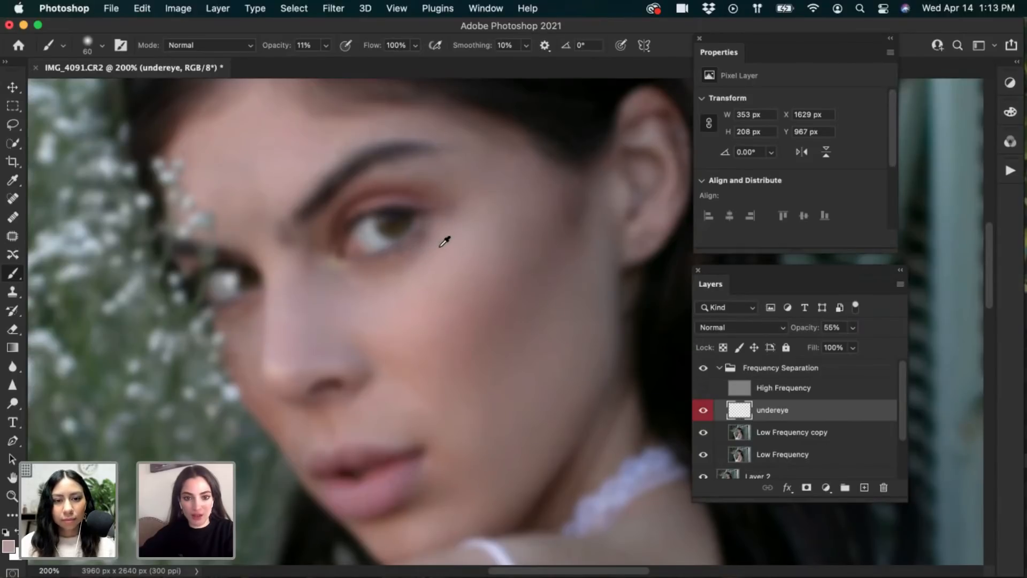
{"action": "mouse_move", "coordinate": [449, 242]}
{"action": "left_mouse_down"}
{"action": "mouse_move", "coordinate": [369, 284]}
{"action": "mouse_move", "coordinate": [444, 239]}
{"action": "mouse_move", "coordinate": [437, 244]}
{"action": "left_mouse_up"}
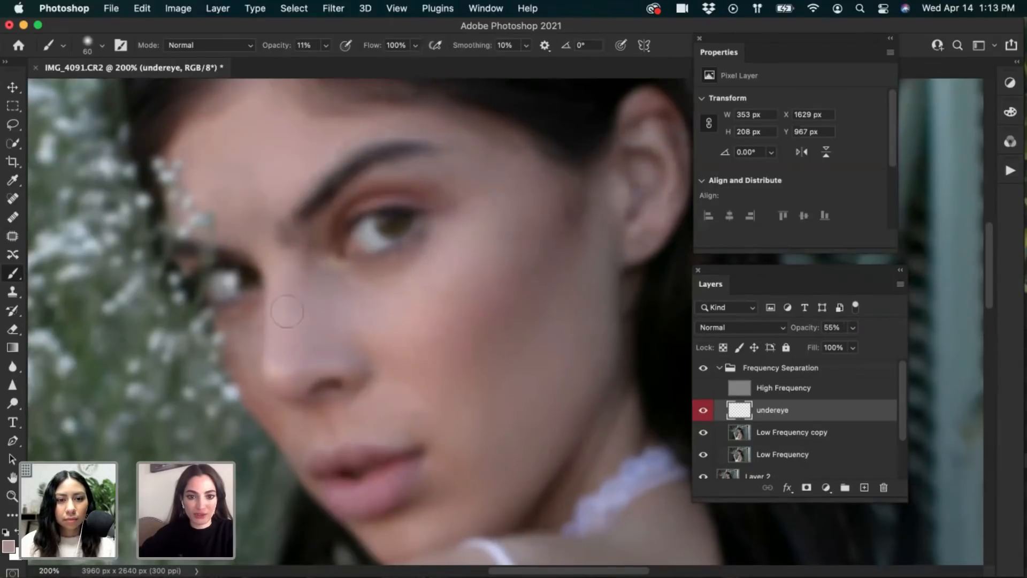
{"action": "left_click_drag", "start_coordinate": [286, 312], "coordinate": [247, 309]}
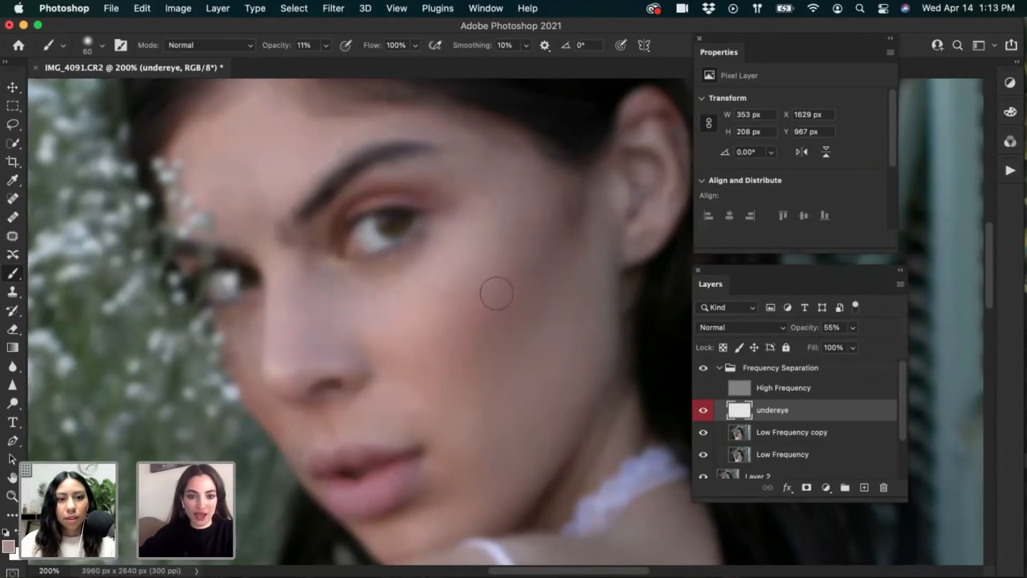
Compare the face with and without the undereye layer, show High Frequency, and set the undereye layer's opacity to 39%
{"action": "left_click", "coordinate": [704, 411]}
{"action": "left_click", "coordinate": [704, 411]}
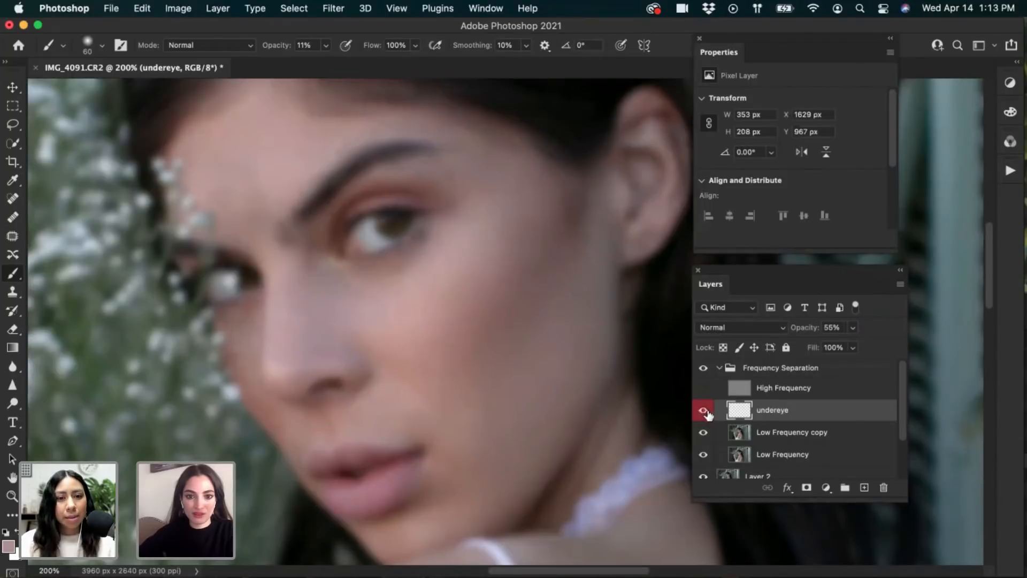
{"action": "left_click", "coordinate": [704, 410]}
{"action": "left_click", "coordinate": [704, 411]}
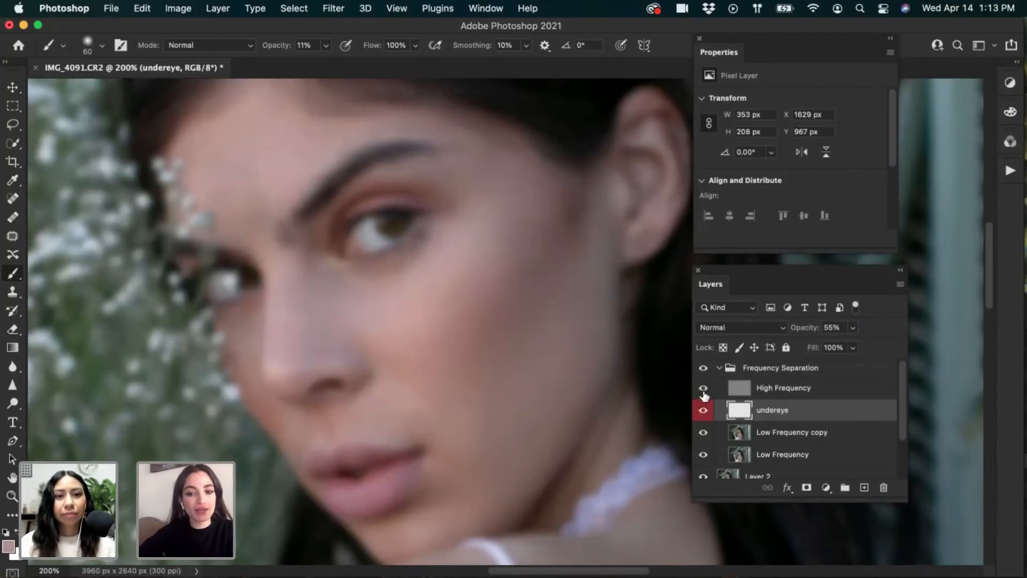
{"action": "left_click", "coordinate": [704, 388]}
{"action": "left_click_drag", "start_coordinate": [811, 330], "coordinate": [804, 340]}
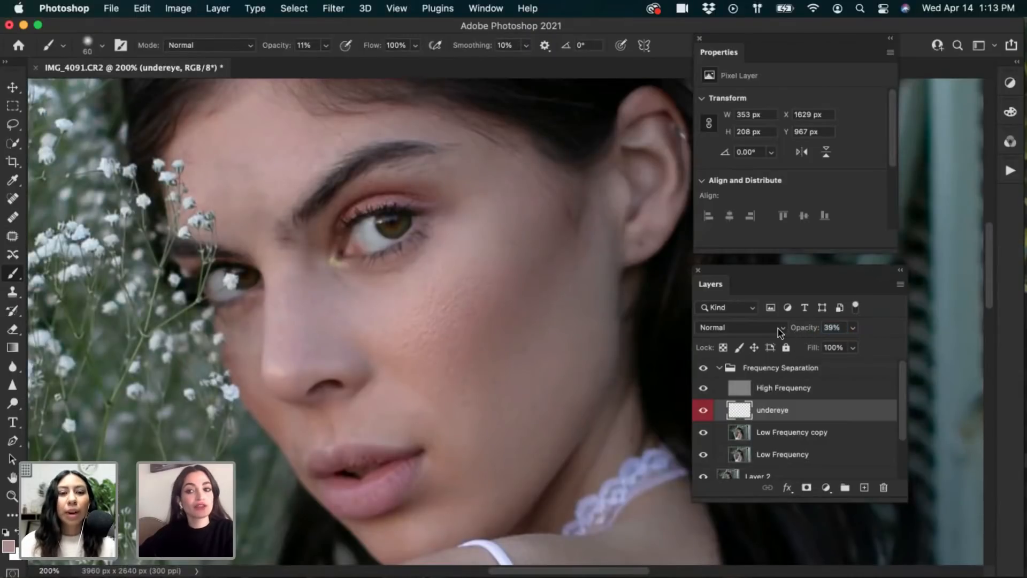
Hide High Frequency and create a layer named "white" directly above it in the Frequency Separation group
{"action": "left_click", "coordinate": [768, 395]}
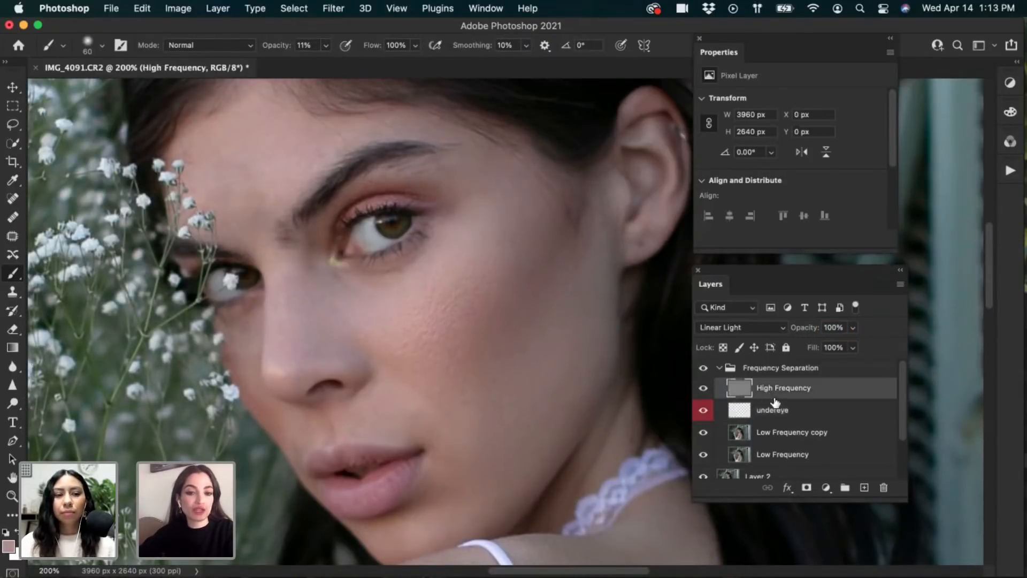
{"action": "left_click", "coordinate": [704, 389]}
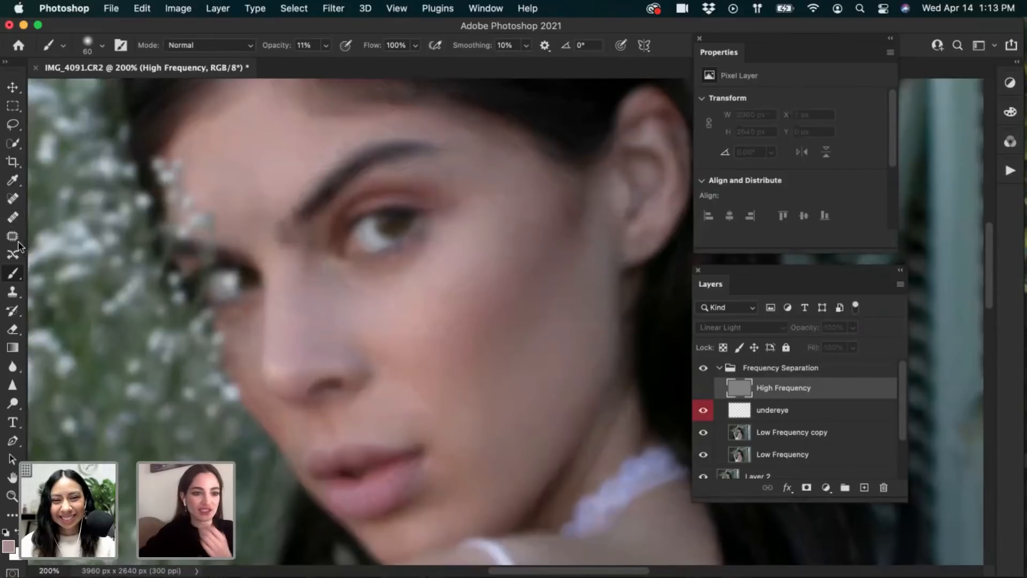
{"action": "key", "text": "super+shift+n"}
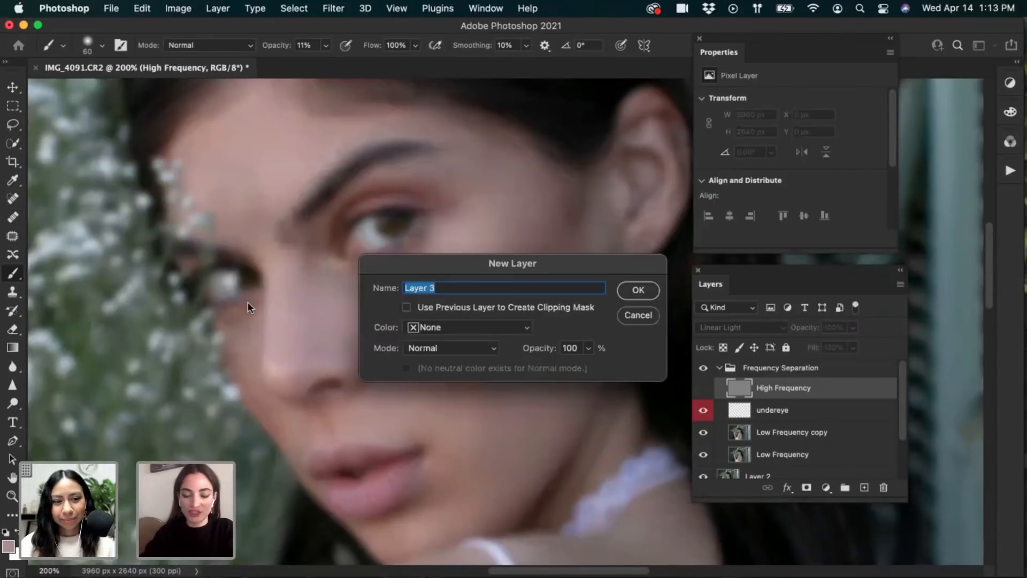
{"action": "type", "text": "white"}
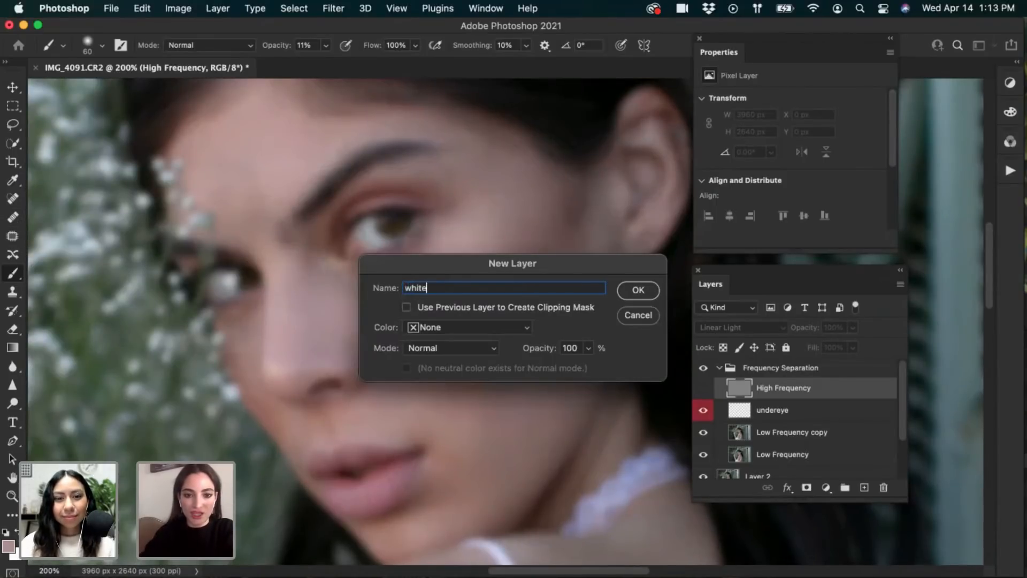
{"action": "key", "text": "Return"}
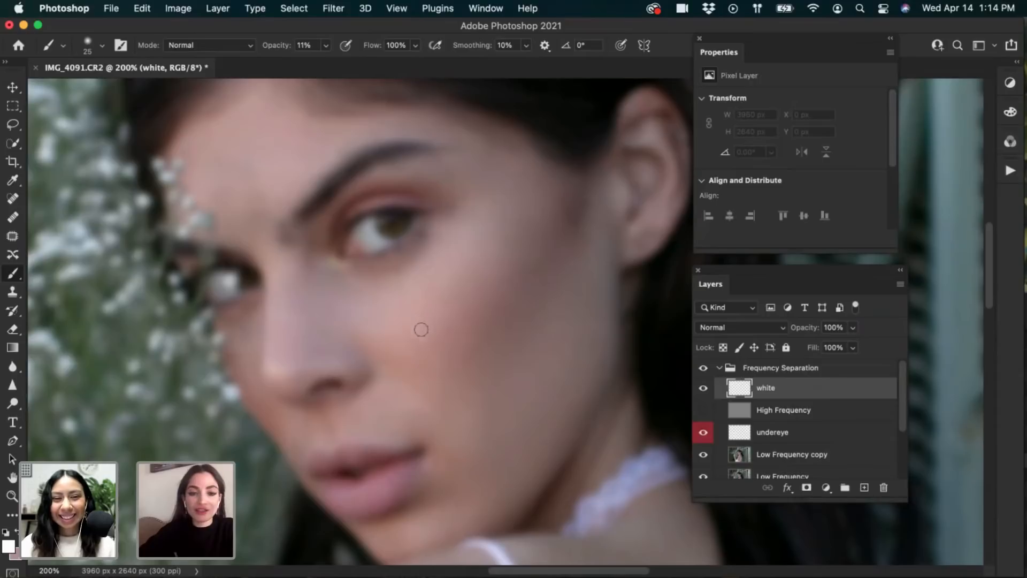
Sample the white of the nearer eye as the colour for a 25 px Brush on the white layer
{"action": "left_click", "coordinate": [369, 226], "text": "alt"}
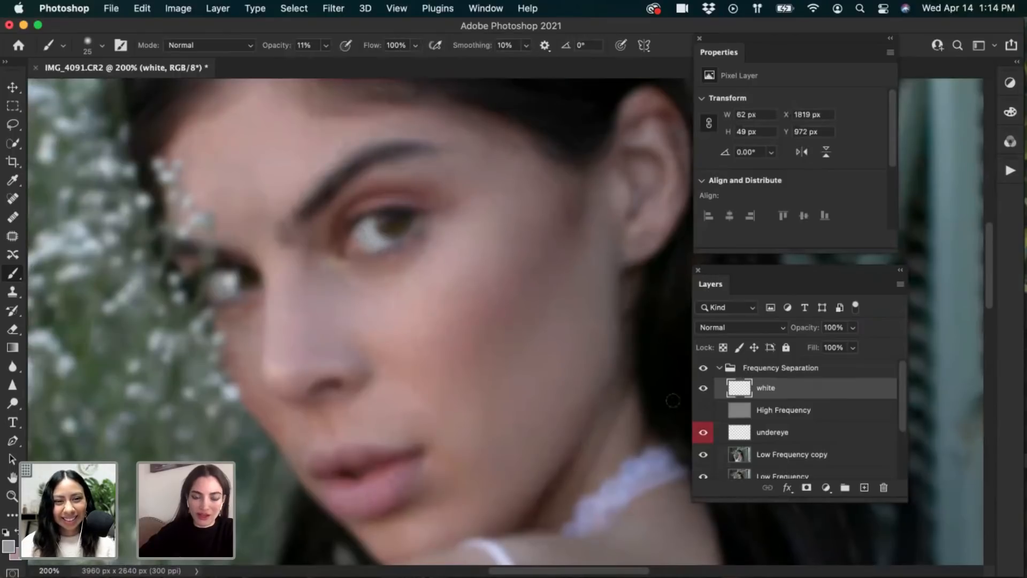
Show the High Frequency layer and move it above the white layer in the Frequency Separation group
{"action": "left_click", "coordinate": [704, 387]}
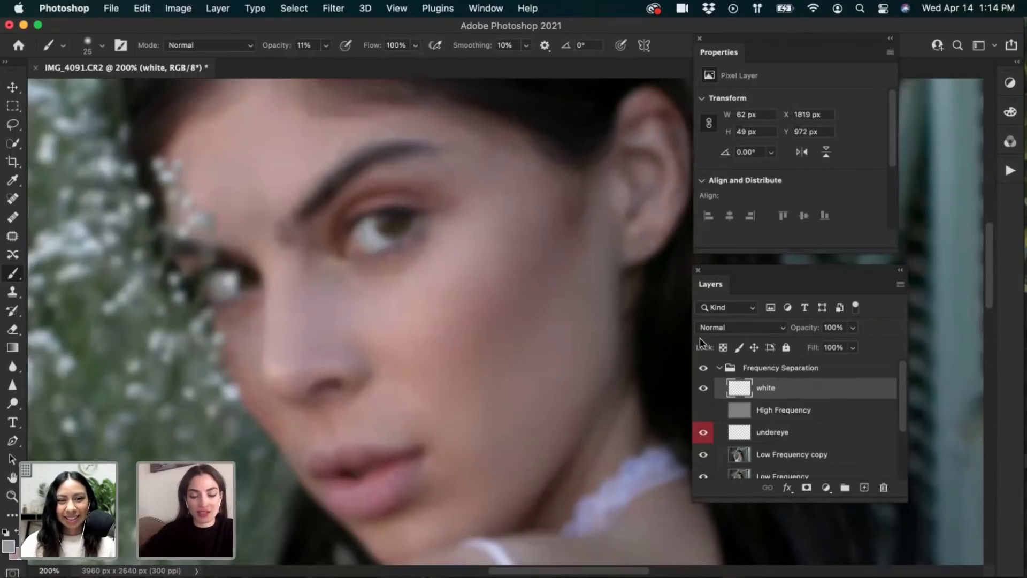
{"action": "key", "text": "super+plus"}
{"action": "left_click_drag", "start_coordinate": [355, 316], "coordinate": [411, 350]}
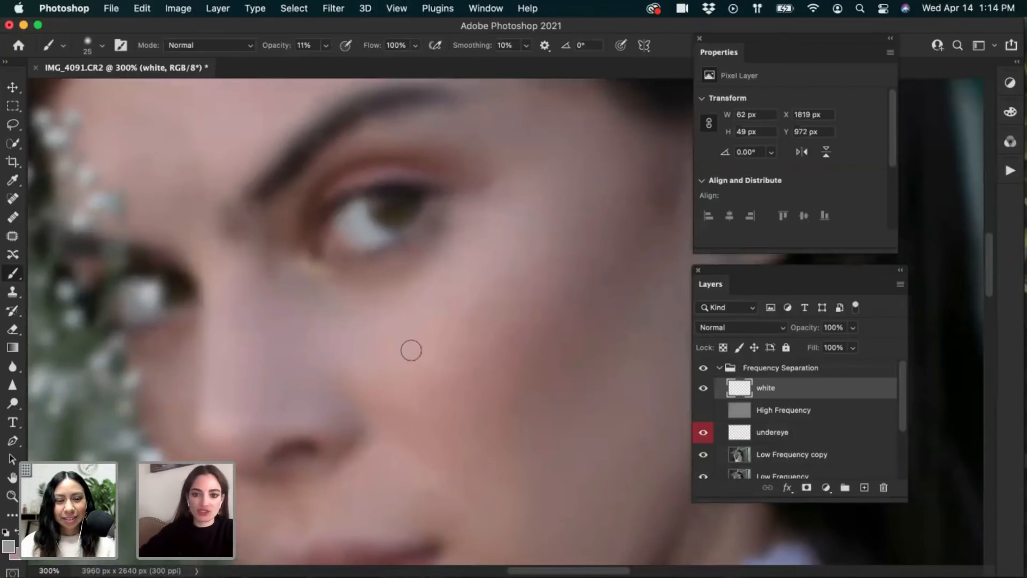
{"action": "left_click", "coordinate": [704, 410]}
{"action": "left_click_drag", "start_coordinate": [742, 415], "coordinate": [749, 385]}
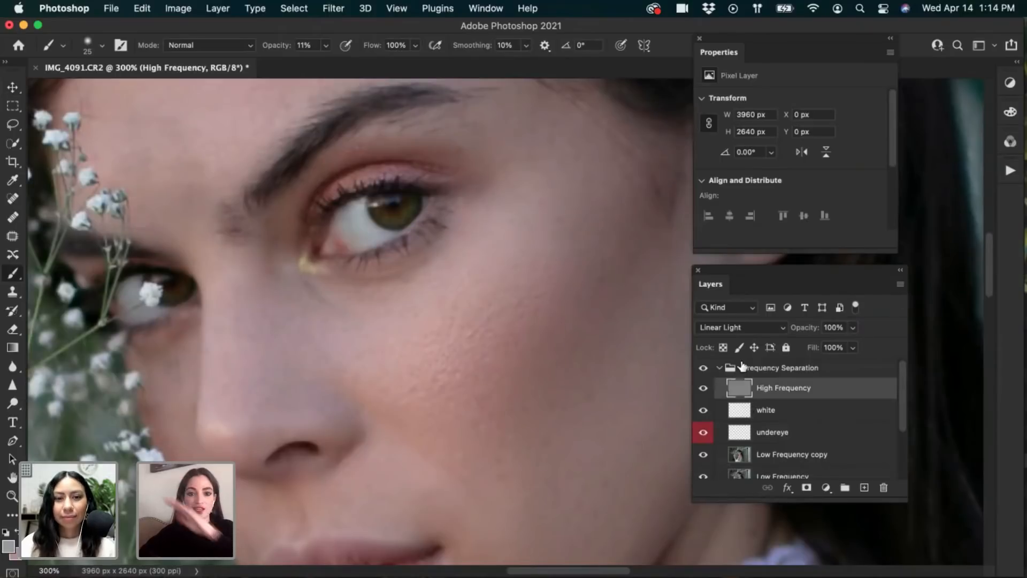
On the white layer, paint the whites of both eyes with a white 25 px brush at 11% opacity
{"action": "left_click", "coordinate": [743, 416]}
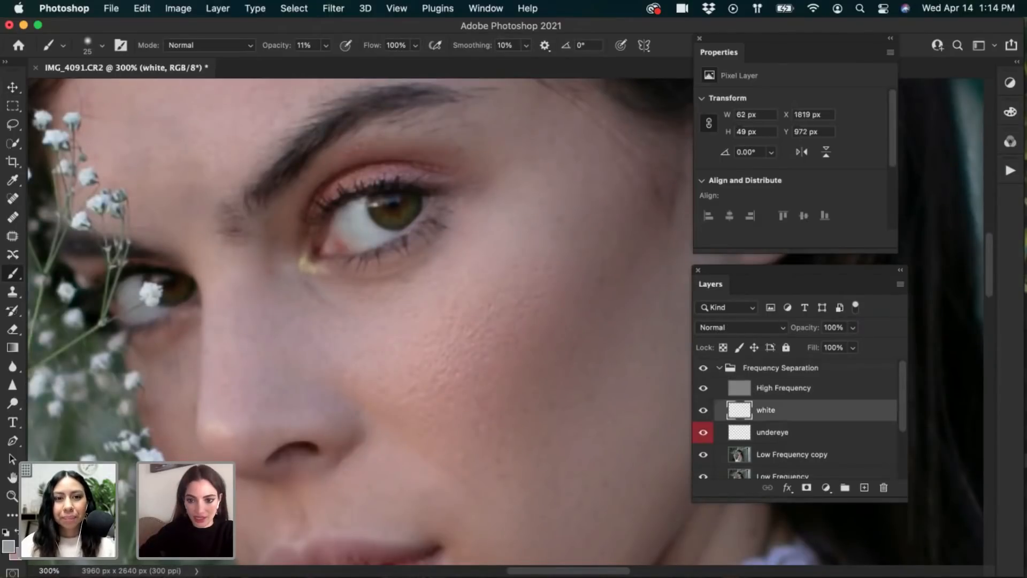
{"action": "left_click", "coordinate": [360, 205], "text": "alt"}
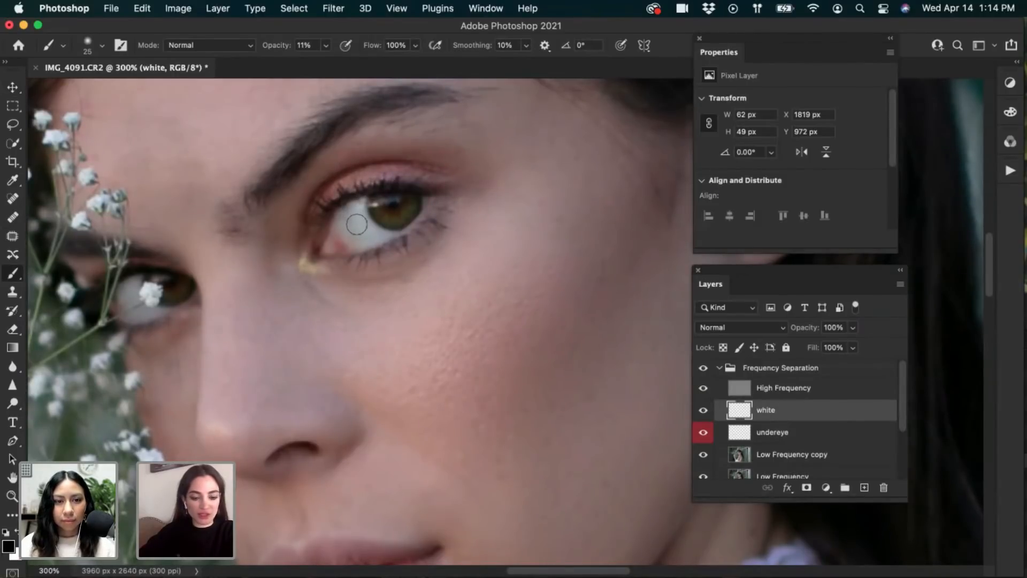
{"action": "key", "text": "x"}
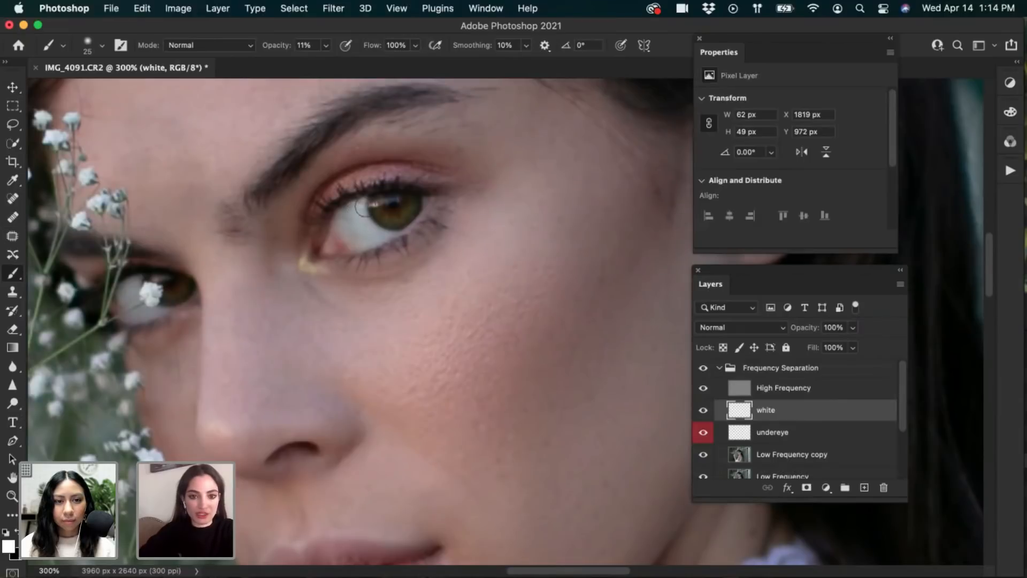
{"action": "mouse_move", "coordinate": [345, 214]}
{"action": "left_mouse_down"}
{"action": "mouse_move", "coordinate": [369, 225]}
{"action": "mouse_move", "coordinate": [356, 241]}
{"action": "mouse_move", "coordinate": [384, 236]}
{"action": "mouse_move", "coordinate": [348, 240]}
{"action": "mouse_move", "coordinate": [343, 231]}
{"action": "mouse_move", "coordinate": [364, 246]}
{"action": "mouse_move", "coordinate": [336, 242]}
{"action": "mouse_move", "coordinate": [367, 239]}
{"action": "left_mouse_up"}
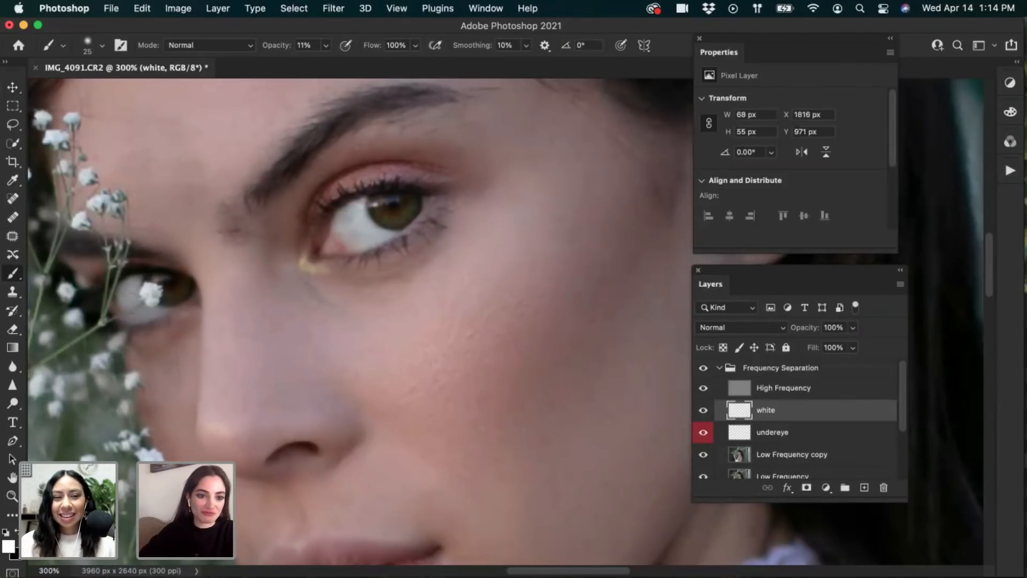
{"action": "mouse_move", "coordinate": [132, 312]}
{"action": "left_mouse_down"}
{"action": "mouse_move", "coordinate": [141, 316]}
{"action": "mouse_move", "coordinate": [144, 303]}
{"action": "mouse_move", "coordinate": [133, 291]}
{"action": "mouse_move", "coordinate": [126, 304]}
{"action": "left_mouse_up"}
{"action": "key", "text": "cmd+z"}
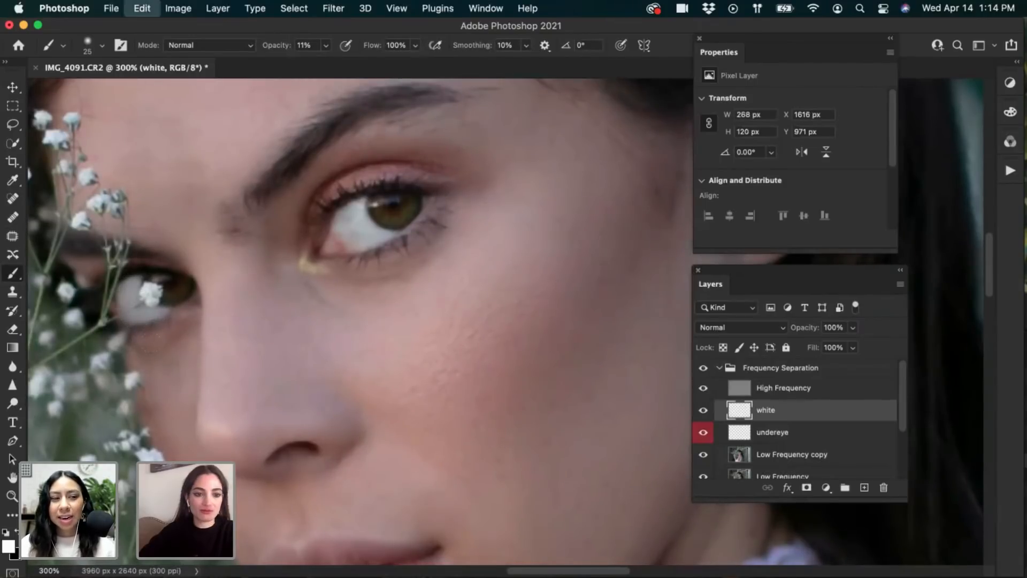
Try the white layer at 56% opacity and toggle its visibility to compare the eyes with and without it
{"action": "mouse_move", "coordinate": [805, 331]}
{"action": "left_mouse_down"}
{"action": "mouse_move", "coordinate": [787, 330]}
{"action": "mouse_move", "coordinate": [814, 329]}
{"action": "left_mouse_up"}
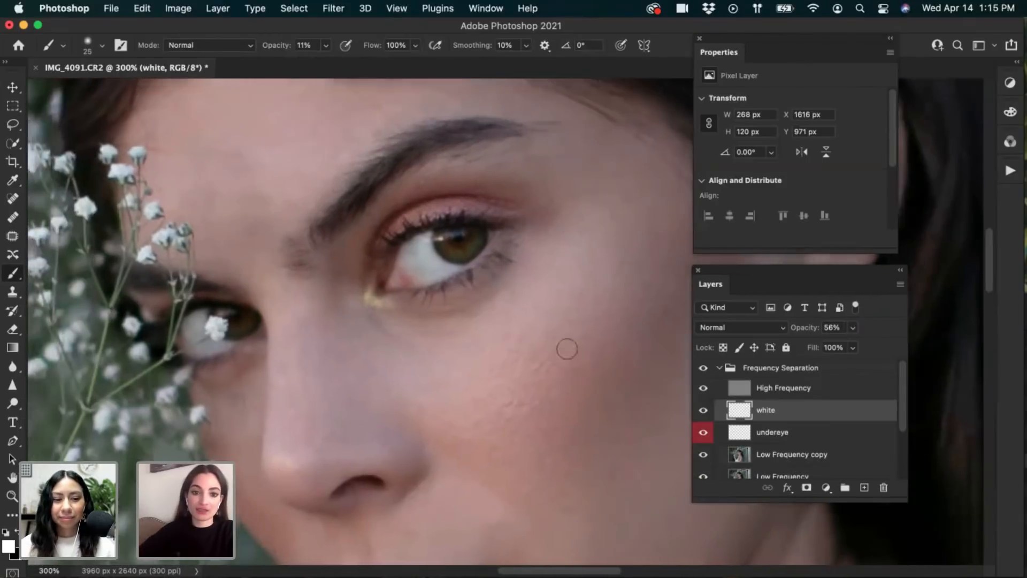
{"action": "scroll", "coordinate": [569, 344], "scroll_direction": "left", "scroll_amount": 3}
{"action": "scroll", "coordinate": [569, 344], "scroll_direction": "up", "scroll_amount": 2}
{"action": "left_click", "coordinate": [703, 386]}
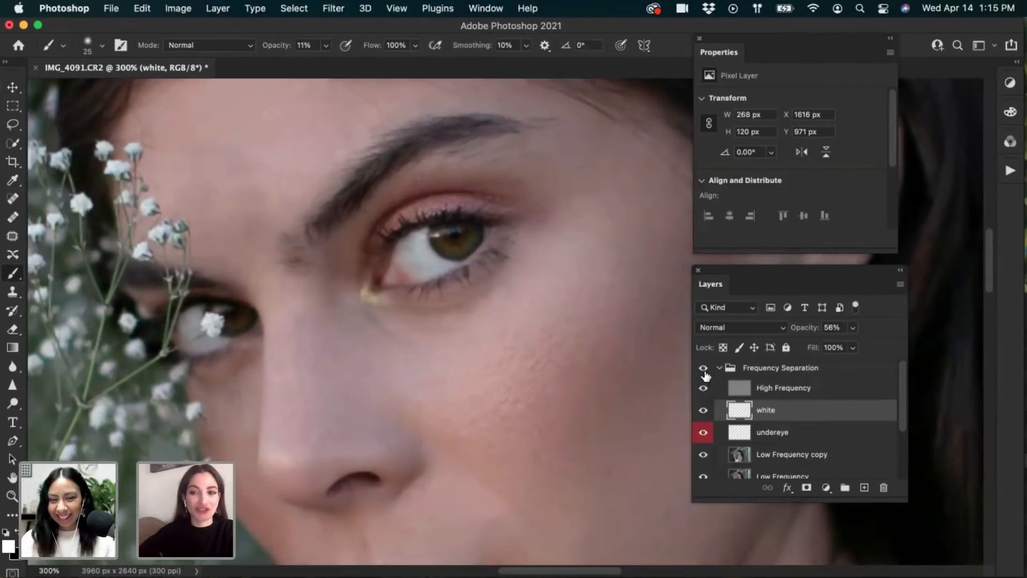
{"action": "left_click", "coordinate": [703, 410]}
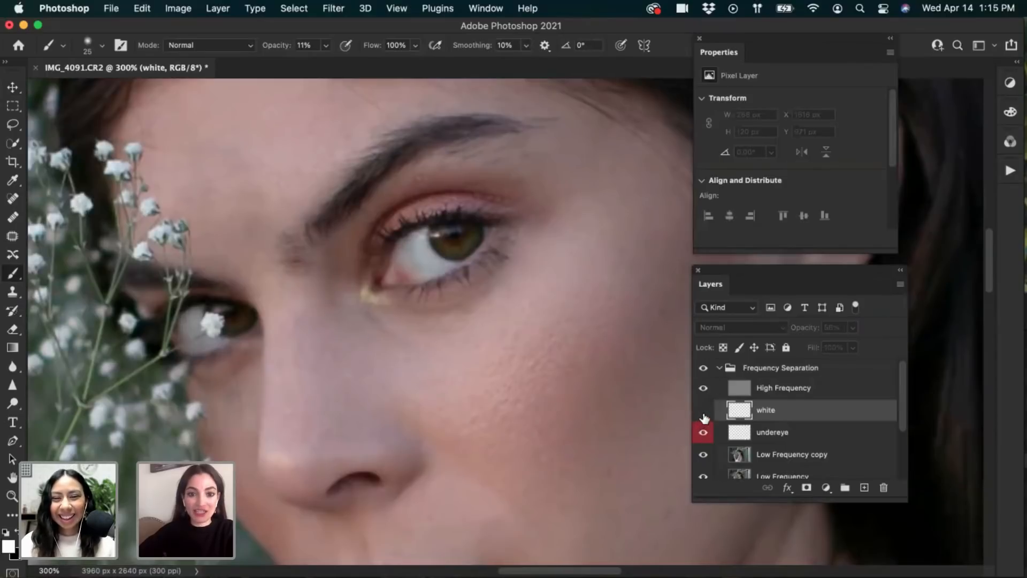
{"action": "left_click", "coordinate": [703, 412]}
{"action": "left_click", "coordinate": [704, 413]}
{"action": "left_click", "coordinate": [703, 413]}
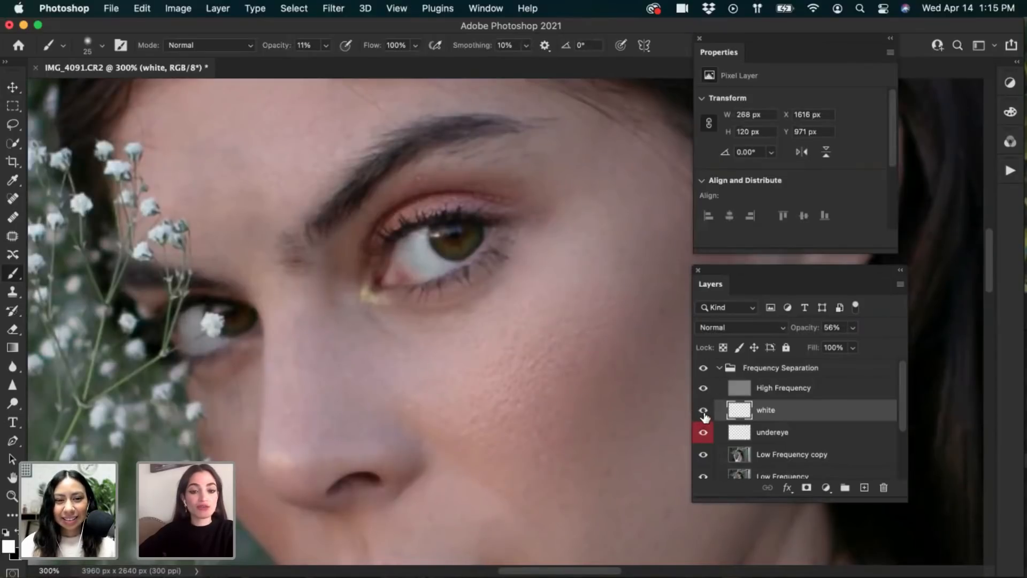
{"action": "left_click", "coordinate": [703, 413]}
{"action": "left_click", "coordinate": [704, 413]}
Raise the white layer's opacity to 97%, reduce it to 73%, and compare the portrait with the layer hidden and shown
{"action": "left_click", "coordinate": [832, 327]}
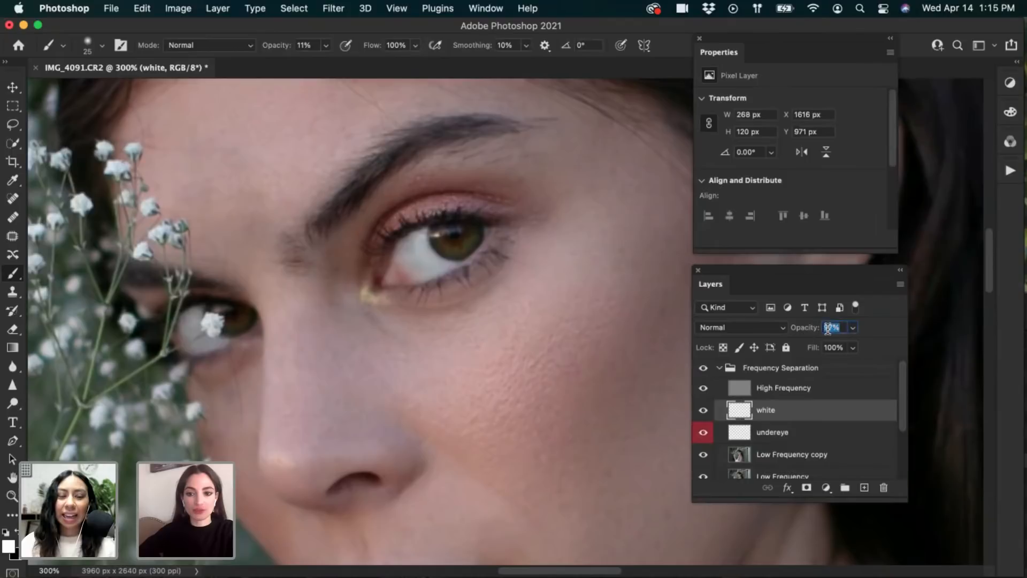
{"action": "type", "text": "97"}
{"action": "key", "text": "Return"}
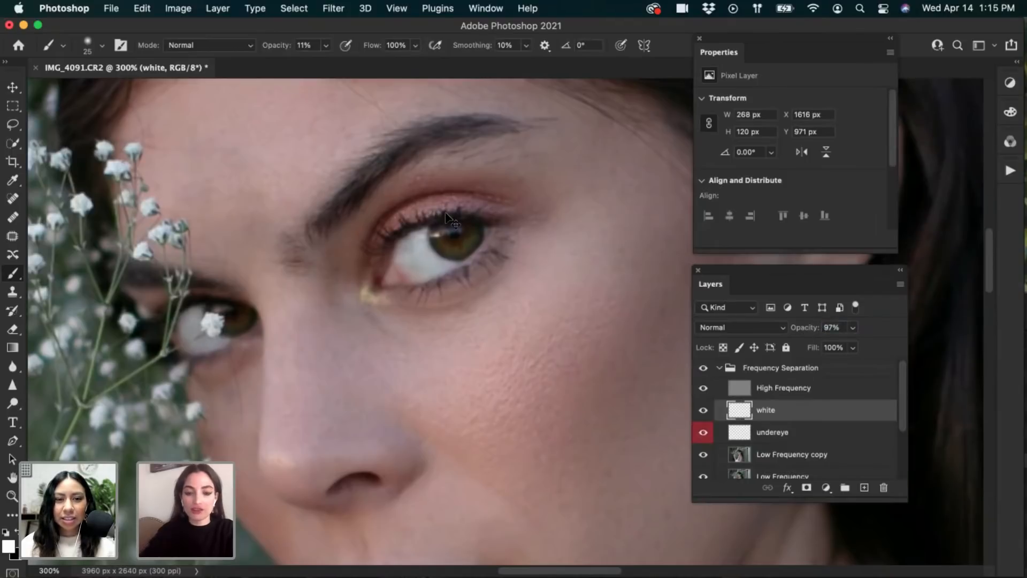
{"action": "key", "text": "super+minus"}
{"action": "key", "text": "super+minus"}
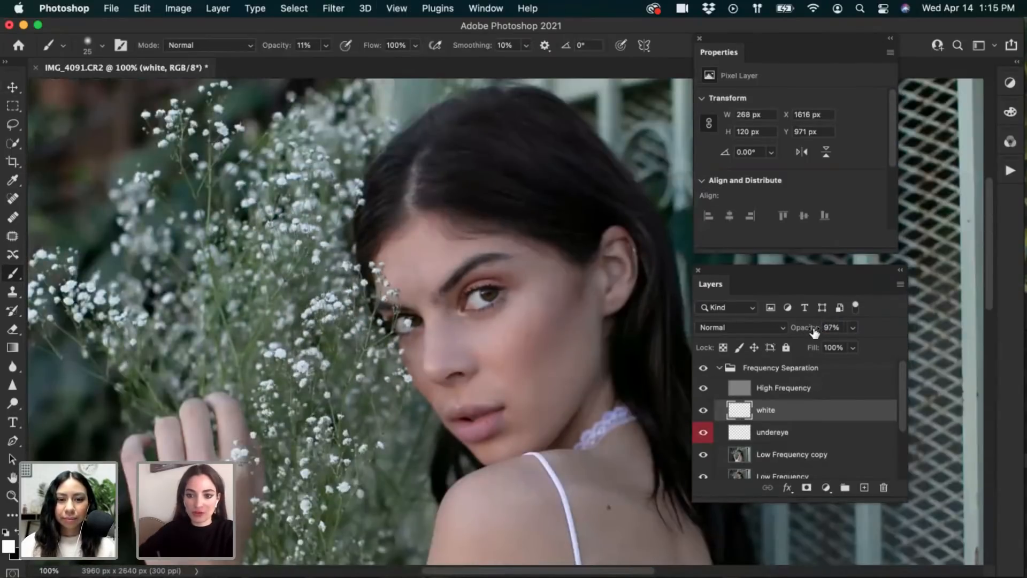
{"action": "left_click_drag", "start_coordinate": [814, 328], "coordinate": [801, 335]}
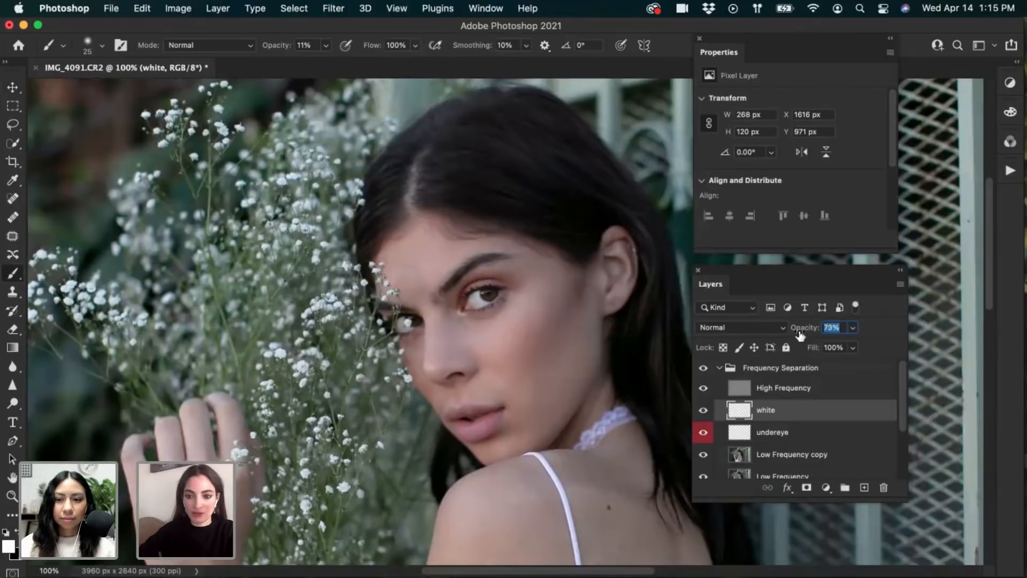
{"action": "left_click", "coordinate": [707, 413]}
{"action": "left_click", "coordinate": [707, 412]}
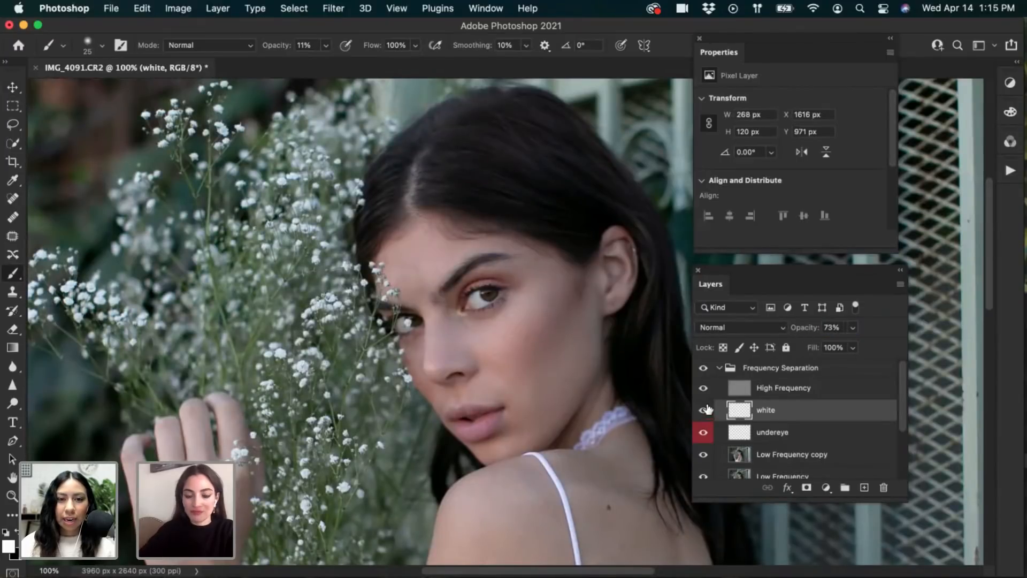
Reduce the brush size to 8 px for close work on the eye
{"action": "key", "text": "super+plus"}
{"action": "key", "text": "super+plus"}
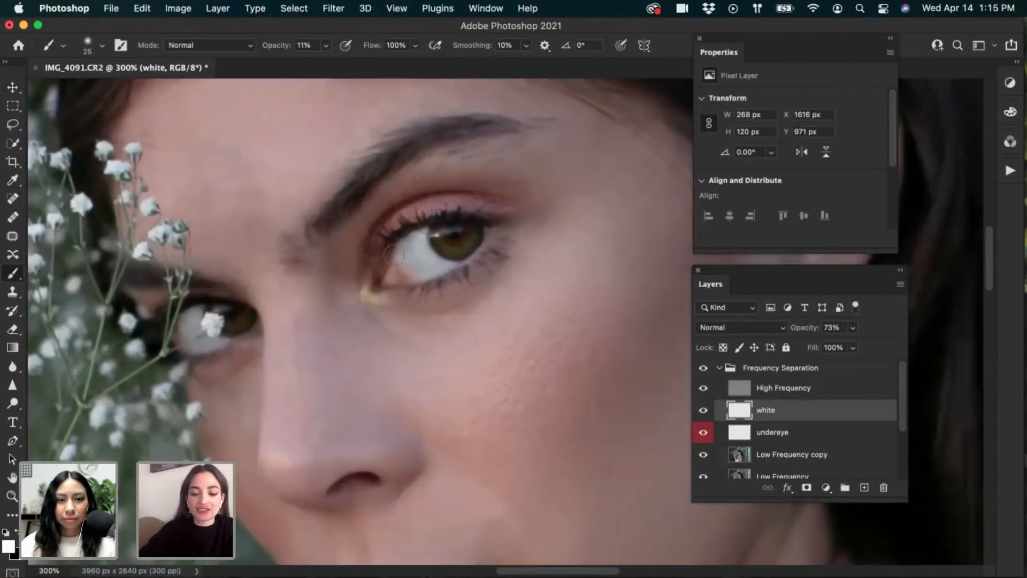
{"action": "key", "text": "bracketleft"}
{"action": "key", "text": "bracketleft"}
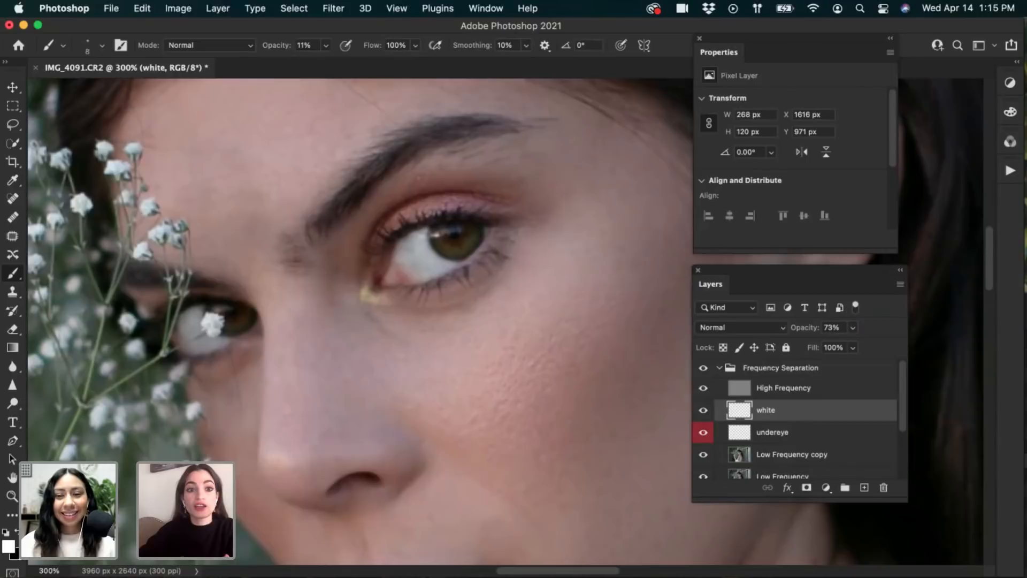
Add a Curves adjustment layer above the white layer and raise the RGB curve slightly near its middle to brighten the image
{"action": "left_click", "coordinate": [218, 8]}
{"action": "mouse_move", "coordinate": [374, 193]}
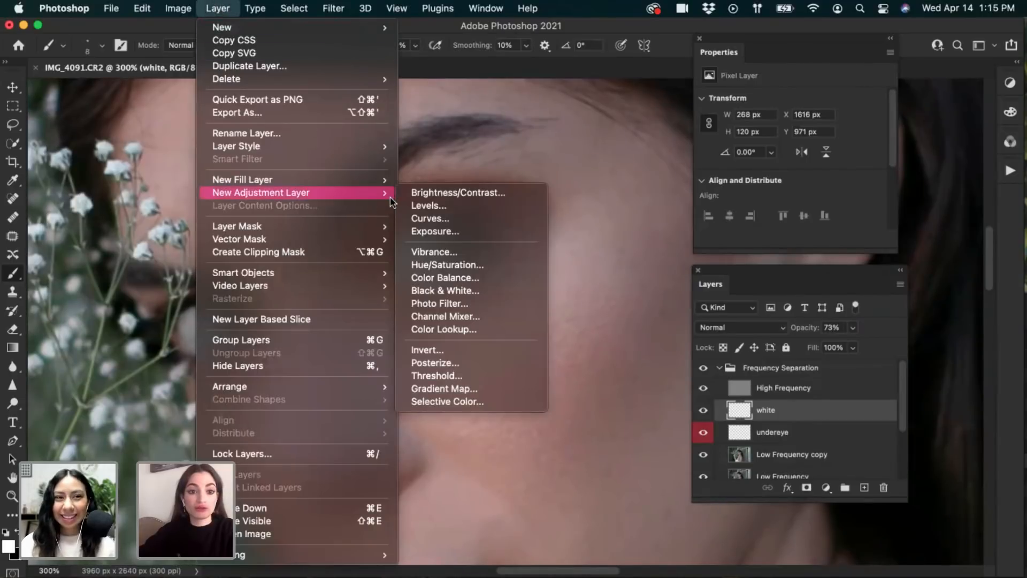
{"action": "left_click", "coordinate": [426, 220]}
{"action": "key", "text": "Return"}
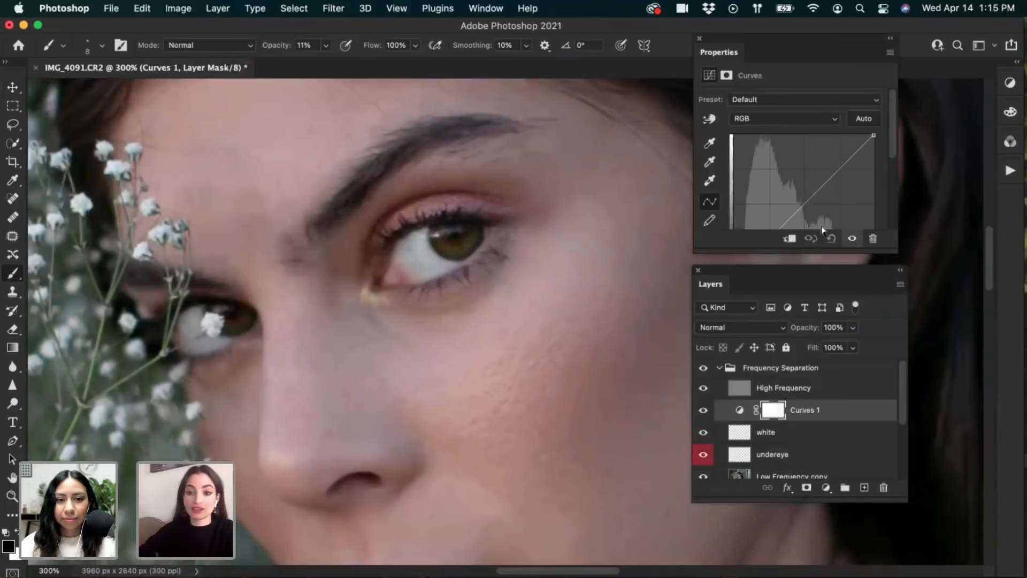
{"action": "left_click", "coordinate": [790, 215]}
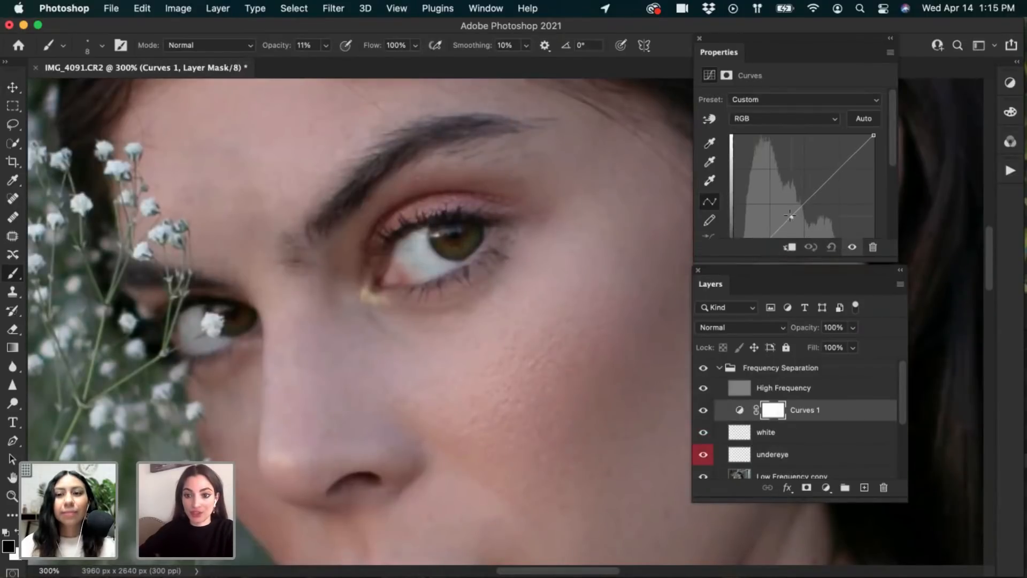
{"action": "left_click_drag", "start_coordinate": [791, 215], "coordinate": [791, 207]}
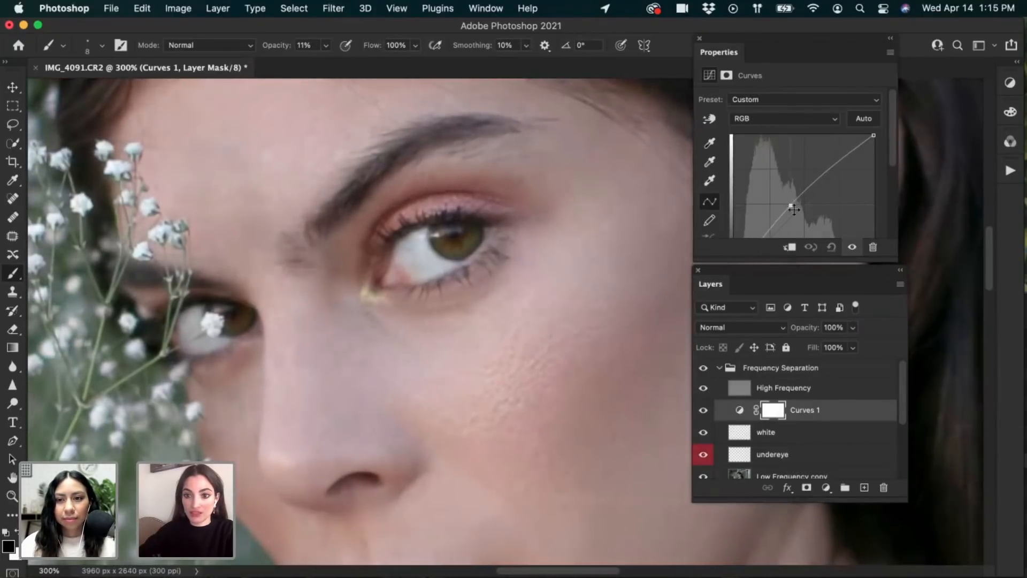
Invert the Curves 1 layer mask to black and set up a white 20 px brush with 8% opacity and 9% flow
{"action": "left_click", "coordinate": [780, 418]}
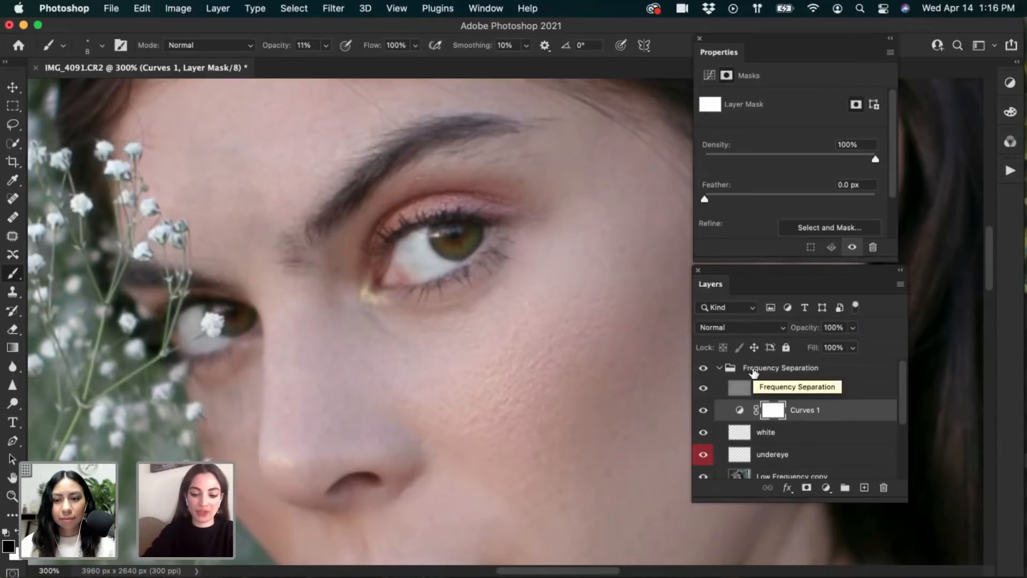
{"action": "key", "text": "super+i"}
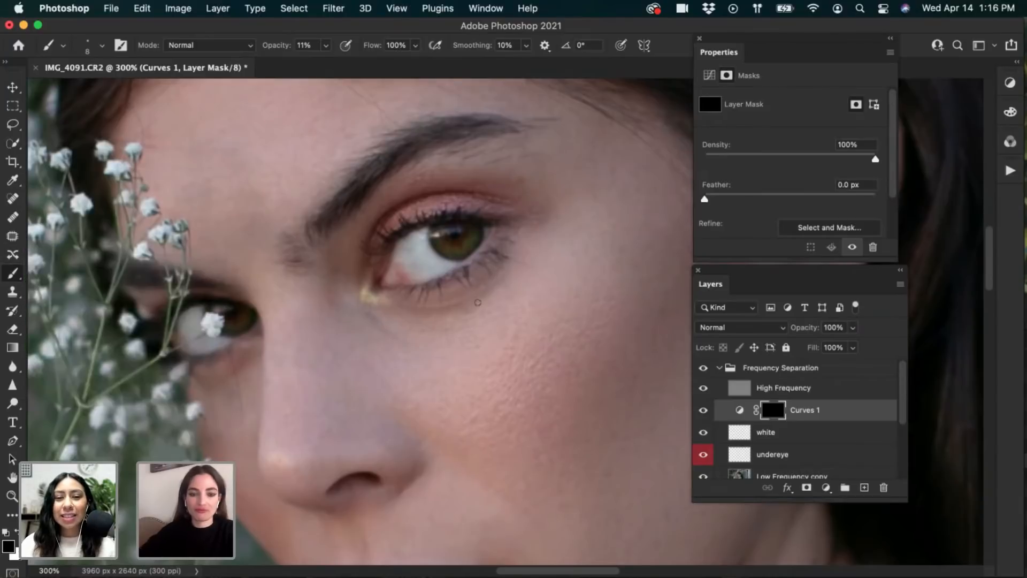
{"action": "key", "text": "bracketright"}
{"action": "key", "text": "x"}
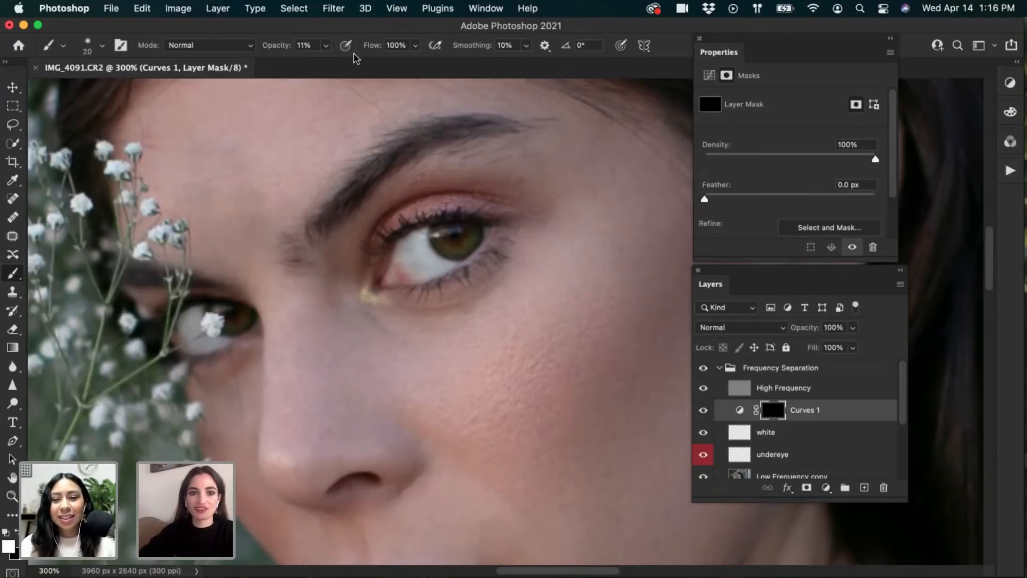
{"action": "left_click", "coordinate": [326, 45]}
{"action": "mouse_move", "coordinate": [325, 62]}
{"action": "left_mouse_down"}
{"action": "mouse_move", "coordinate": [336, 64]}
{"action": "mouse_move", "coordinate": [323, 63]}
{"action": "left_mouse_up"}
{"action": "left_click", "coordinate": [415, 45]}
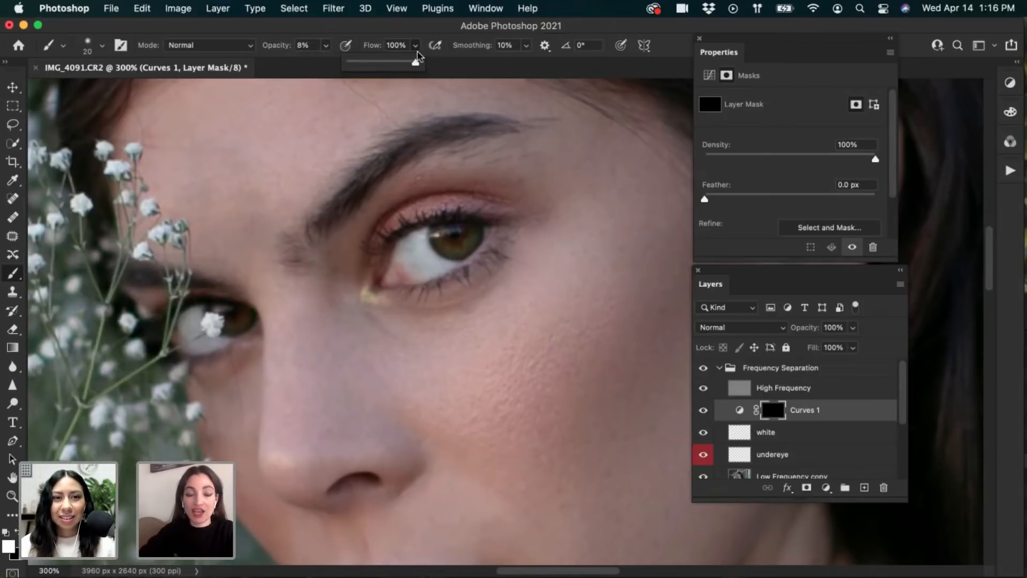
{"action": "left_click_drag", "start_coordinate": [416, 63], "coordinate": [354, 72]}
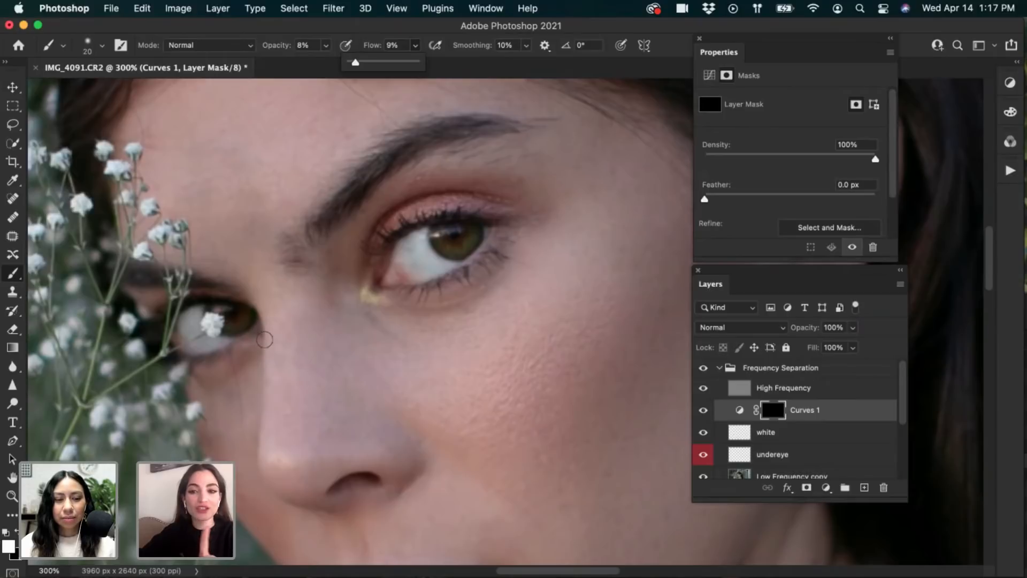
Collapse the Frequency Separation group and switch to the Clone Stamp tool
{"action": "left_click", "coordinate": [720, 368]}
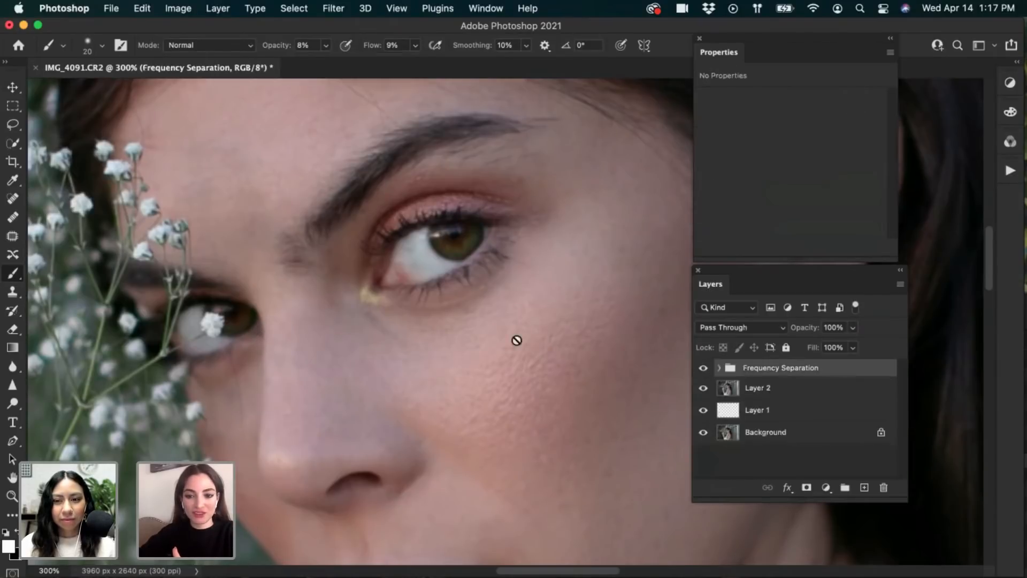
{"action": "left_click", "coordinate": [13, 87]}
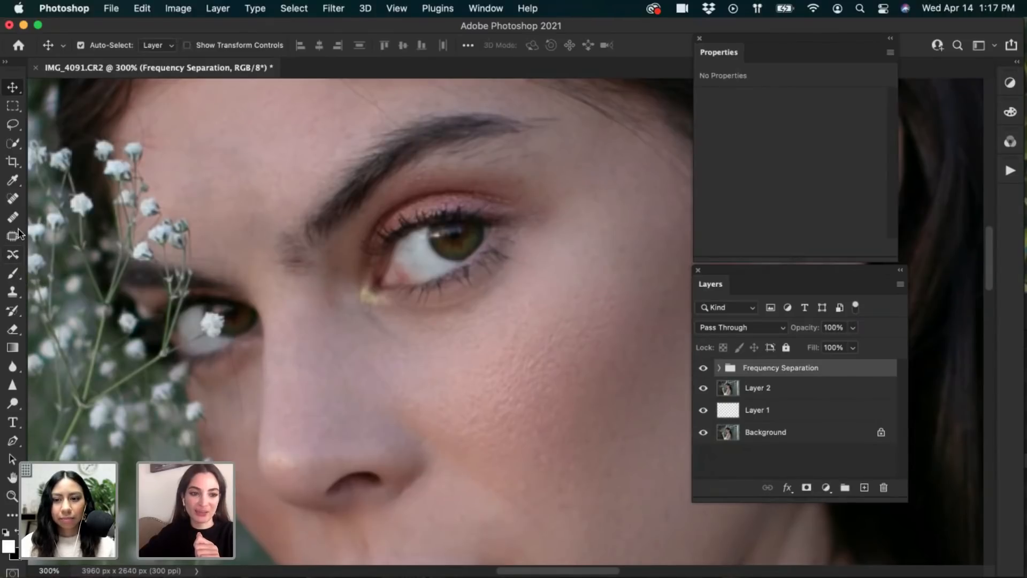
{"action": "left_click", "coordinate": [14, 292]}
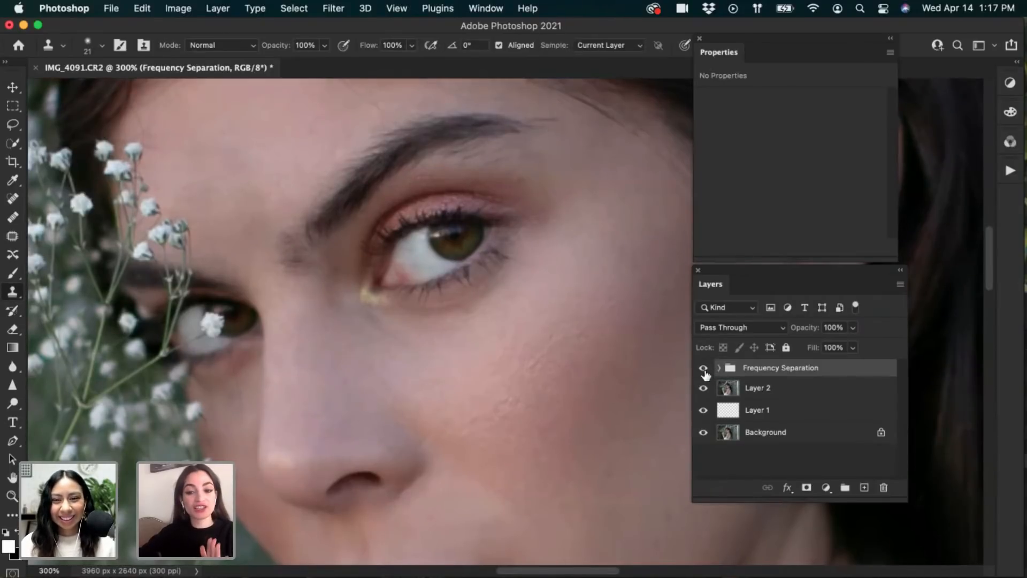
Add an empty layer above the Frequency Separation group and name it new eye
{"action": "left_click", "coordinate": [718, 369]}
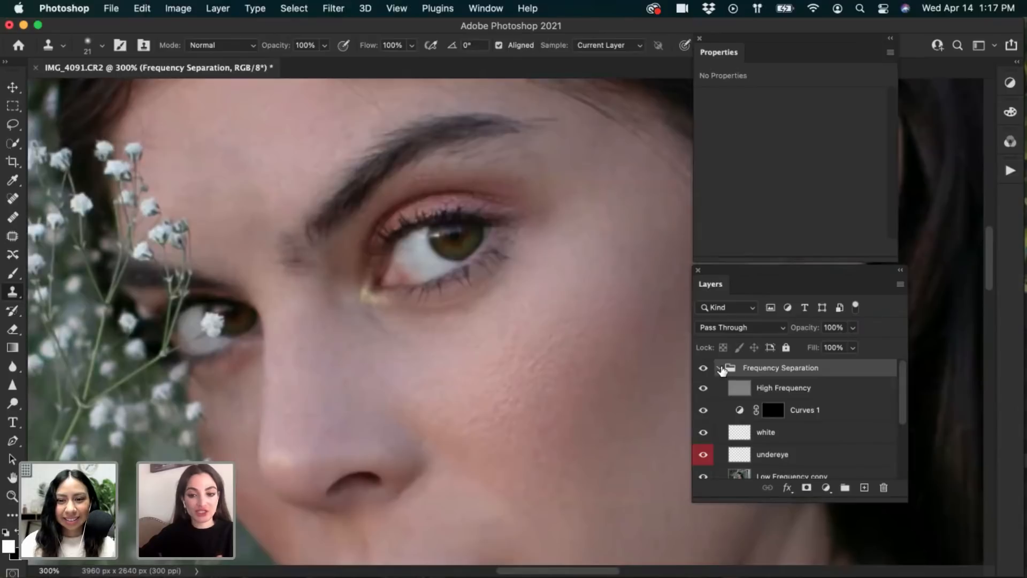
{"action": "left_click", "coordinate": [719, 368]}
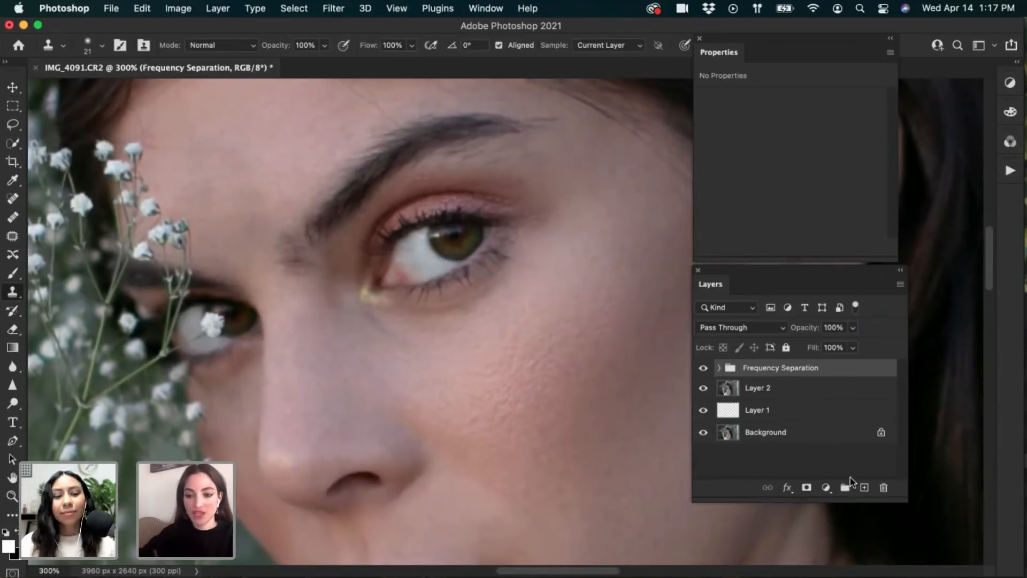
{"action": "left_click", "coordinate": [864, 488]}
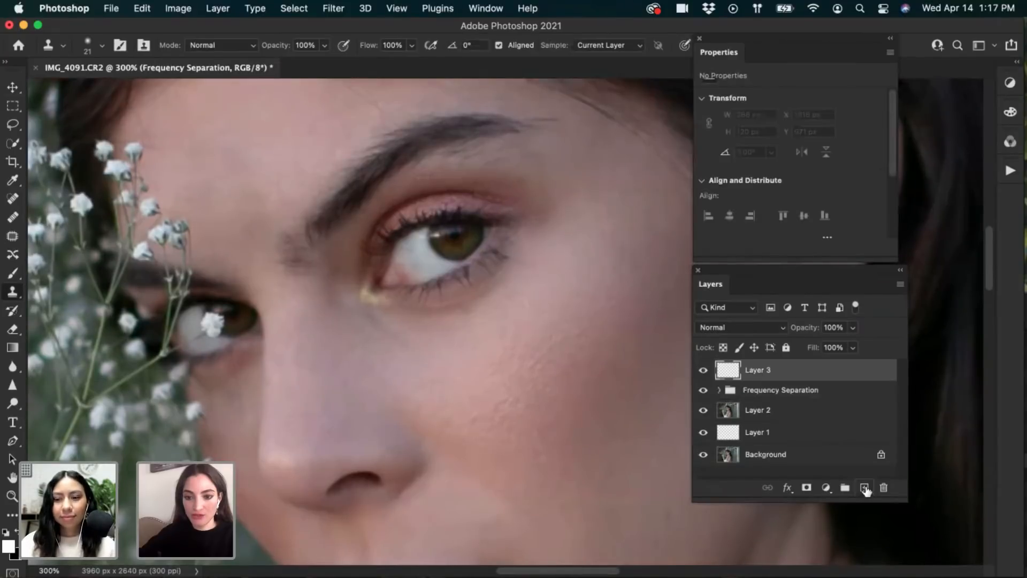
{"action": "double_click", "coordinate": [758, 369]}
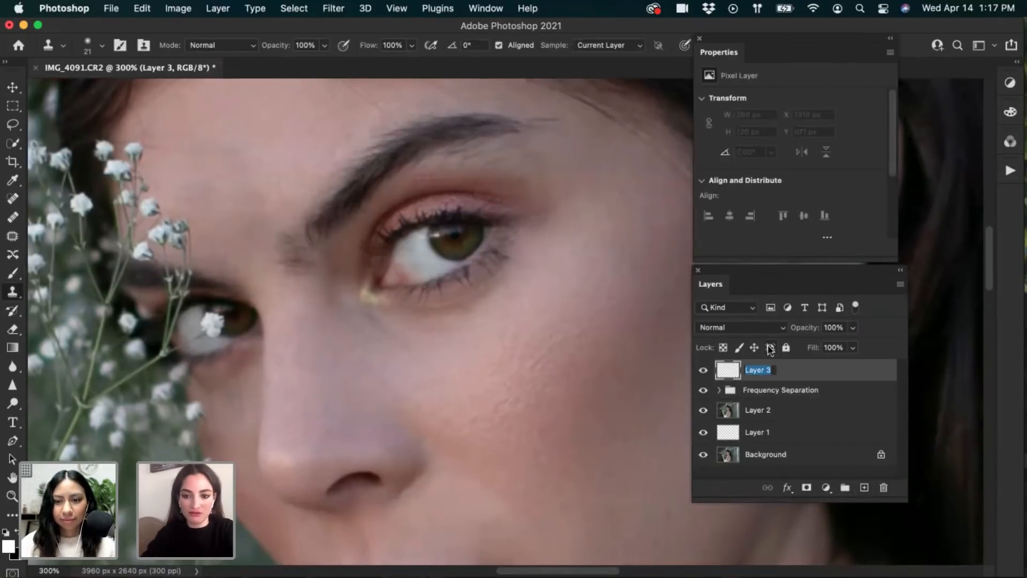
{"action": "type", "text": "new eye"}
{"action": "key", "text": "Return"}
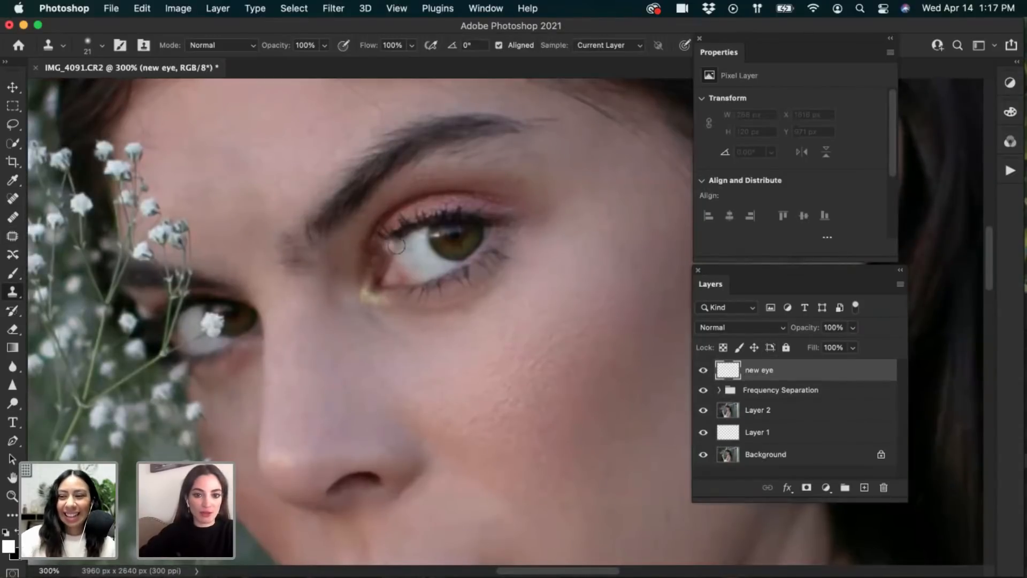
Hide the white layer inside the Frequency Separation group and leave the group collapsed
{"action": "left_click_drag", "start_coordinate": [400, 283], "coordinate": [521, 309]}
{"action": "key", "text": "super+plus"}
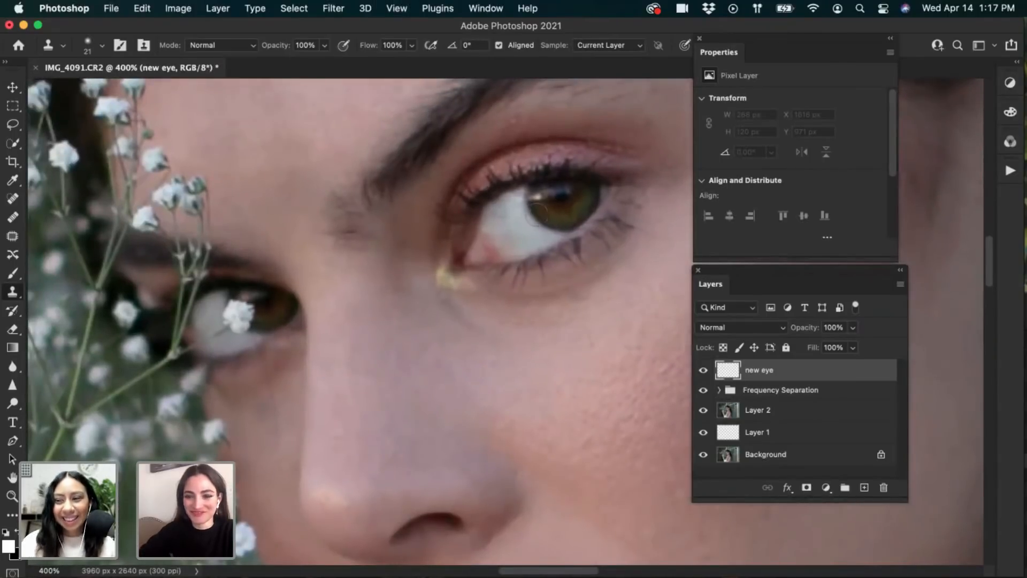
{"action": "left_click", "coordinate": [719, 390]}
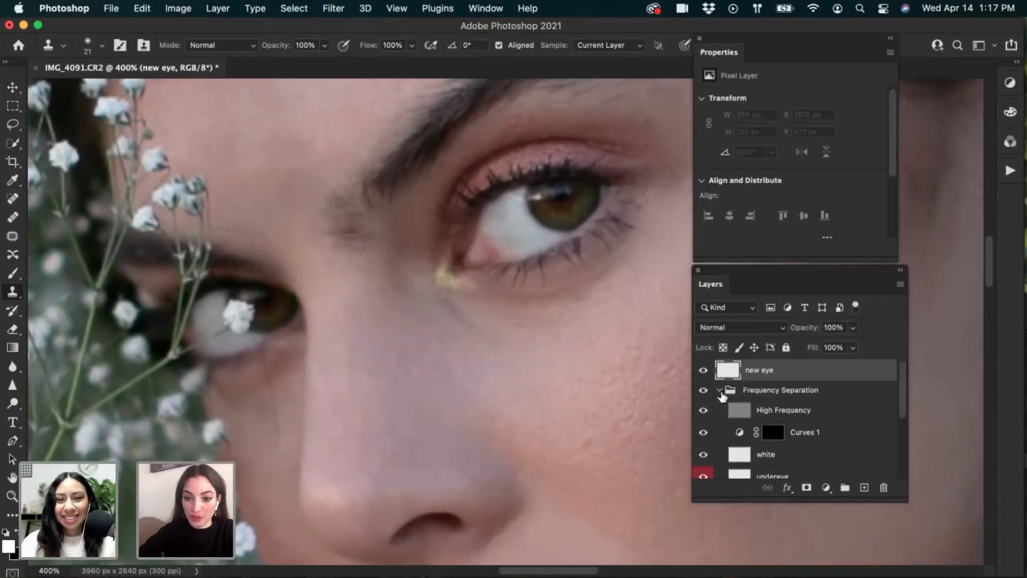
{"action": "left_click", "coordinate": [704, 455]}
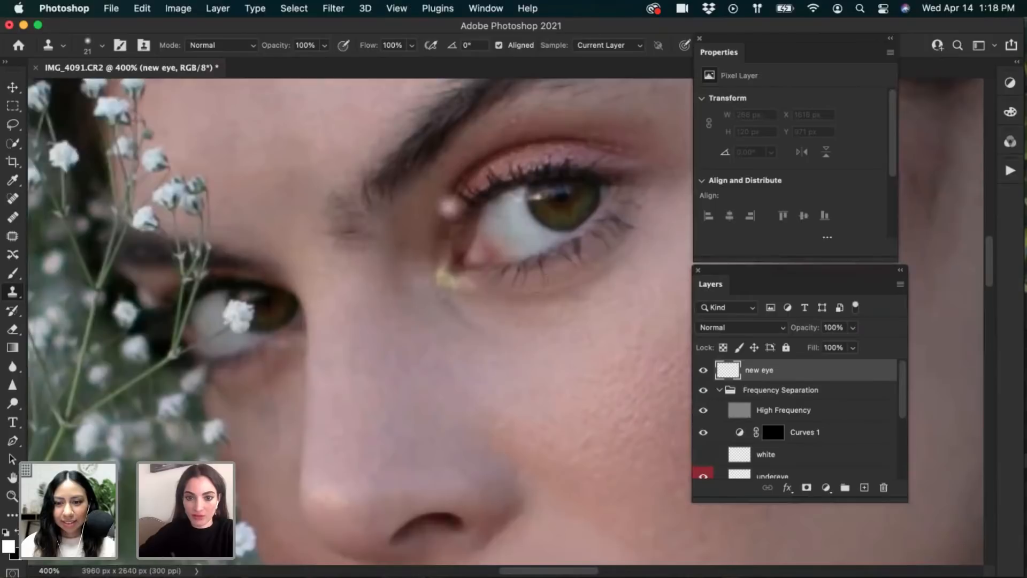
{"action": "left_click", "coordinate": [721, 390]}
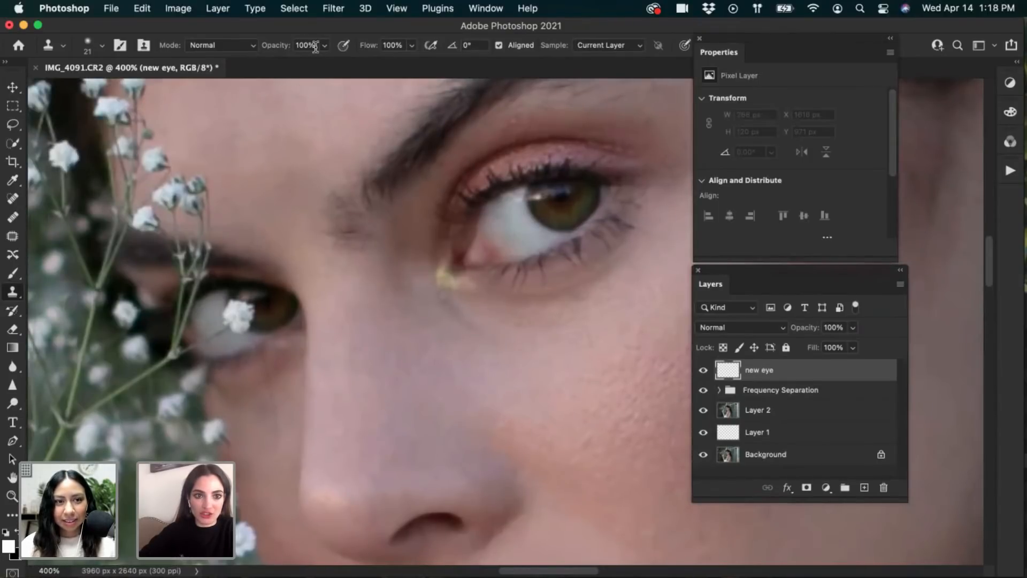
Set the Clone Stamp brush hardness to 50% and make the tool sample All Layers
{"action": "left_click", "coordinate": [91, 46]}
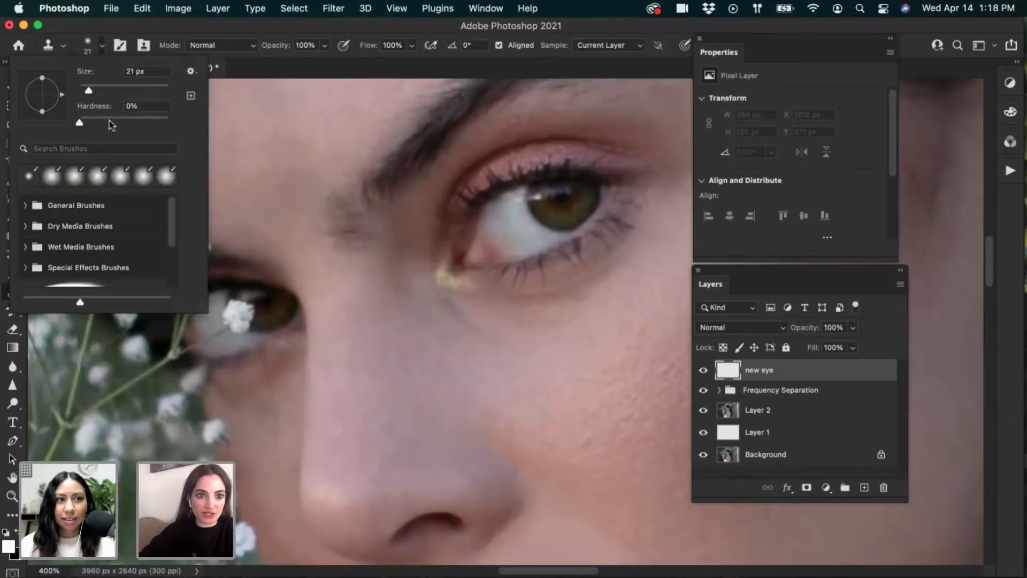
{"action": "left_click_drag", "start_coordinate": [117, 122], "coordinate": [123, 122]}
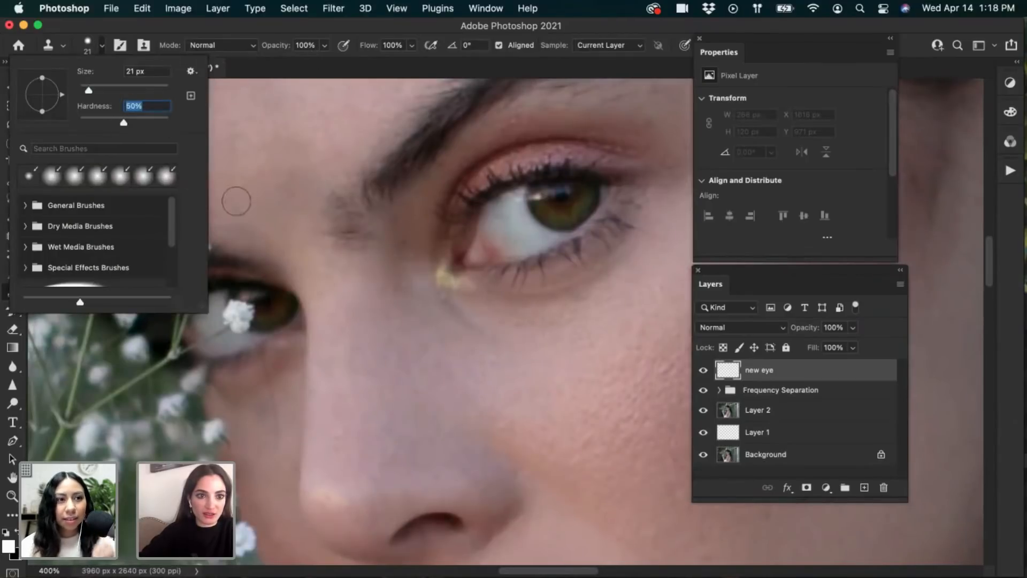
{"action": "left_click", "coordinate": [338, 71]}
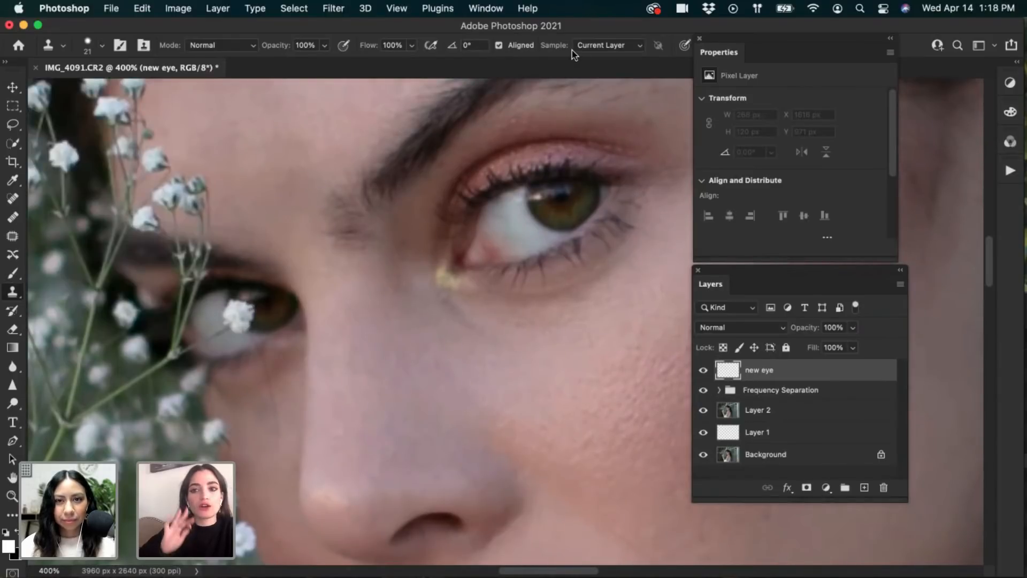
{"action": "left_click", "coordinate": [589, 49]}
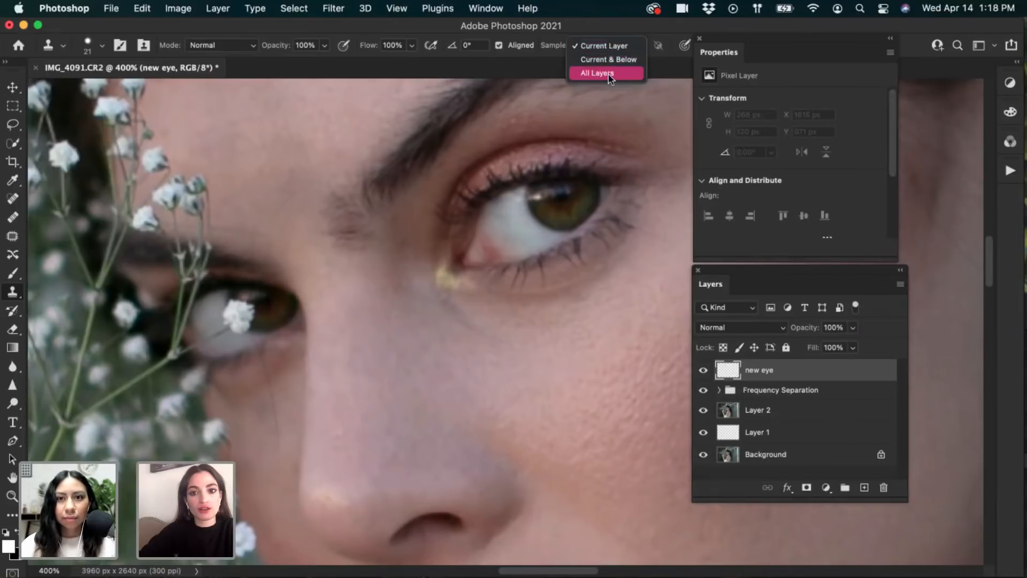
{"action": "left_click", "coordinate": [606, 78]}
{"action": "left_click", "coordinate": [603, 47]}
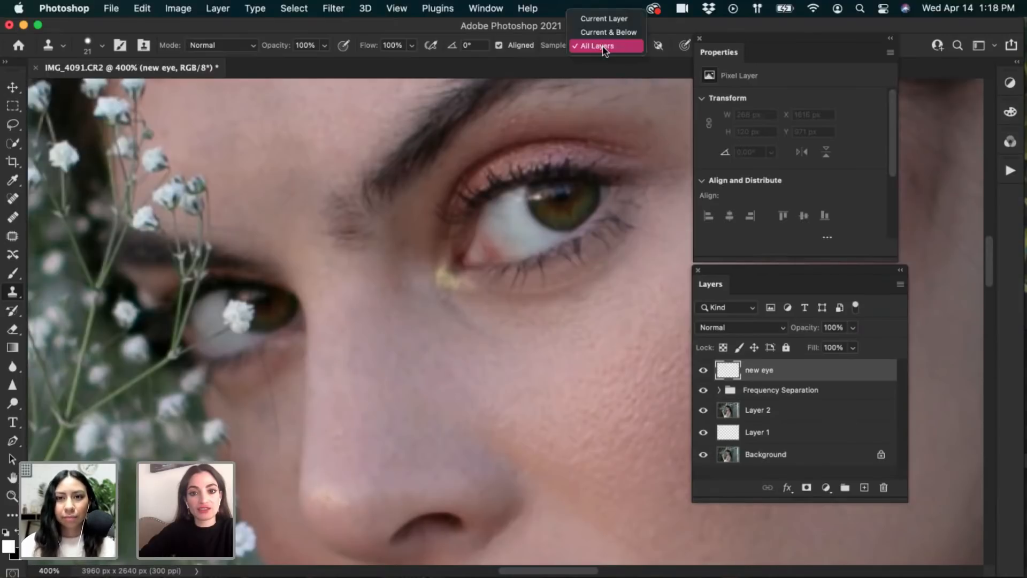
{"action": "left_click", "coordinate": [601, 49]}
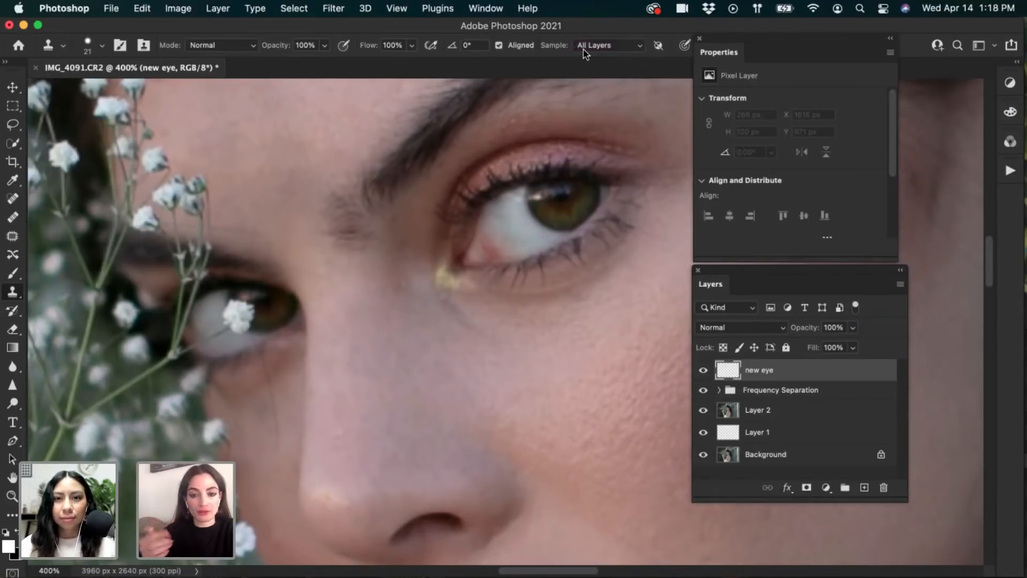
Sample the iris edge of the unobstructed eye and clone it over the flower covering the other eye
{"action": "left_click", "coordinate": [535, 216], "text": "alt"}
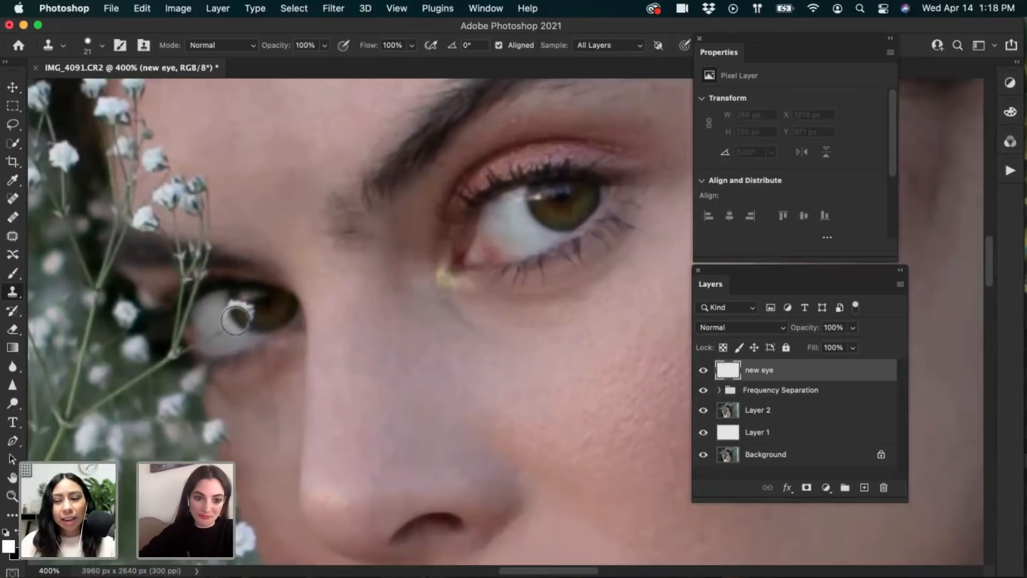
{"action": "mouse_move", "coordinate": [237, 321]}
{"action": "left_mouse_down"}
{"action": "mouse_move", "coordinate": [236, 312]}
{"action": "mouse_move", "coordinate": [251, 330]}
{"action": "mouse_move", "coordinate": [243, 306]}
{"action": "left_mouse_up"}
{"action": "left_click", "coordinate": [253, 329]}
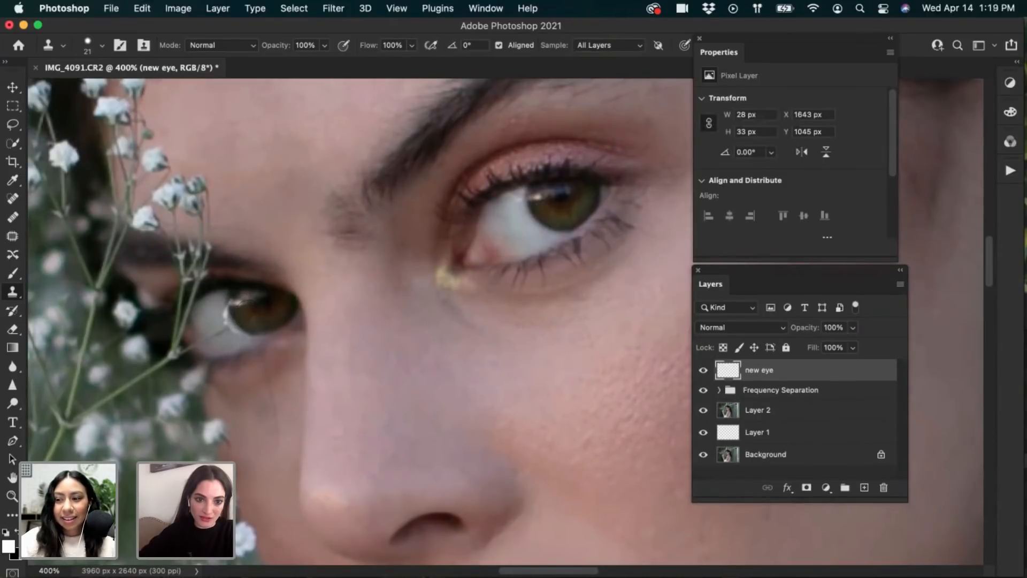
{"action": "left_click_drag", "start_coordinate": [247, 331], "coordinate": [251, 332]}
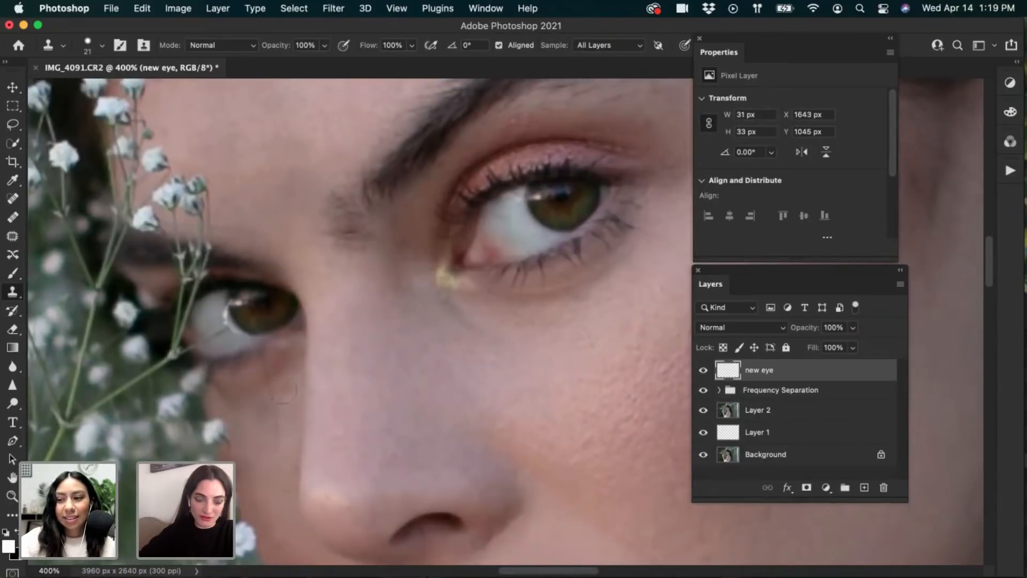
Reduce the Clone Stamp brush to 10 px and its opacity to 55% for close work on the flower-covered eye
{"action": "key", "text": "super+plus"}
{"action": "left_click_drag", "start_coordinate": [269, 213], "coordinate": [413, 218]}
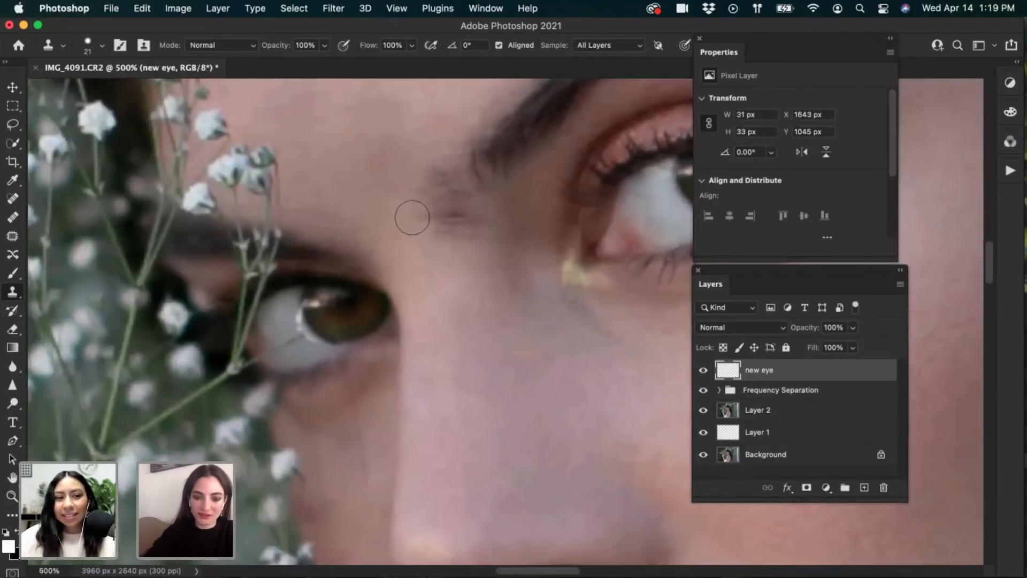
{"action": "key", "text": "bracketleft"}
{"action": "key", "text": "bracketleft"}
{"action": "left_click_drag", "start_coordinate": [507, 312], "coordinate": [467, 323]}
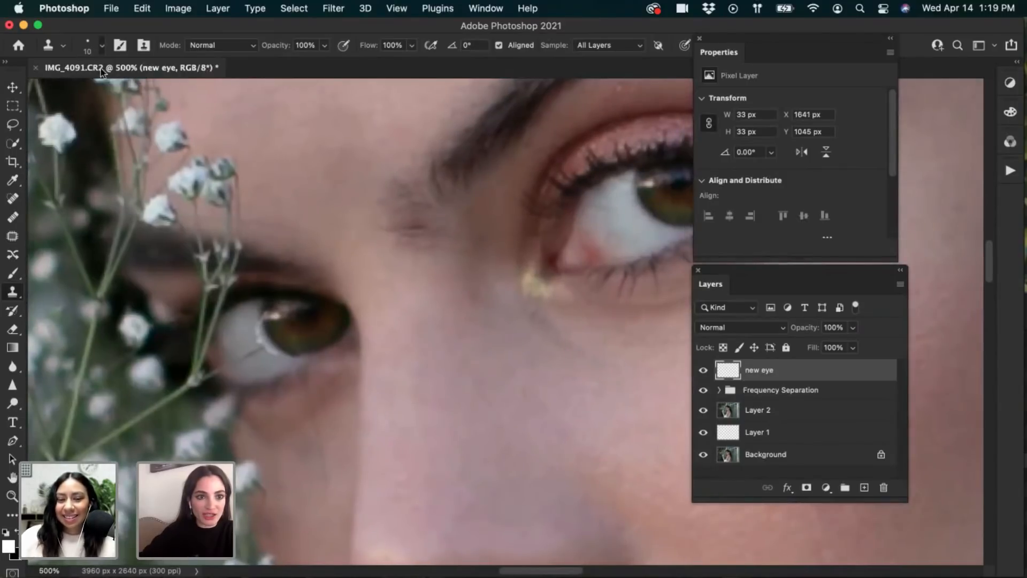
{"action": "left_click", "coordinate": [101, 46]}
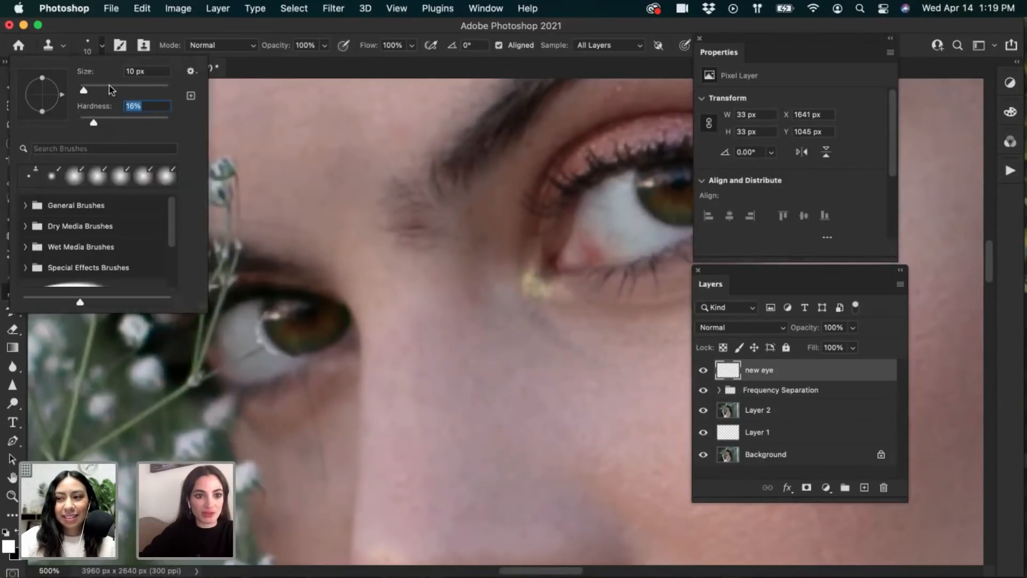
{"action": "left_click", "coordinate": [324, 46]}
{"action": "left_click_drag", "start_coordinate": [324, 66], "coordinate": [294, 66]}
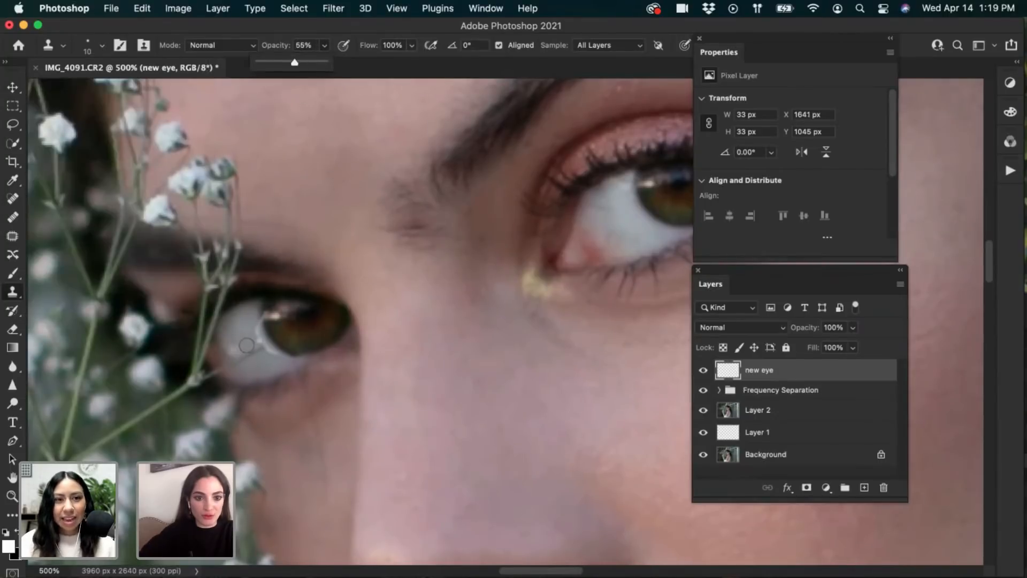
Try to clone over the bright edge beside the rebuilt iris with a 20 px brush
{"action": "key", "text": "bracketright"}
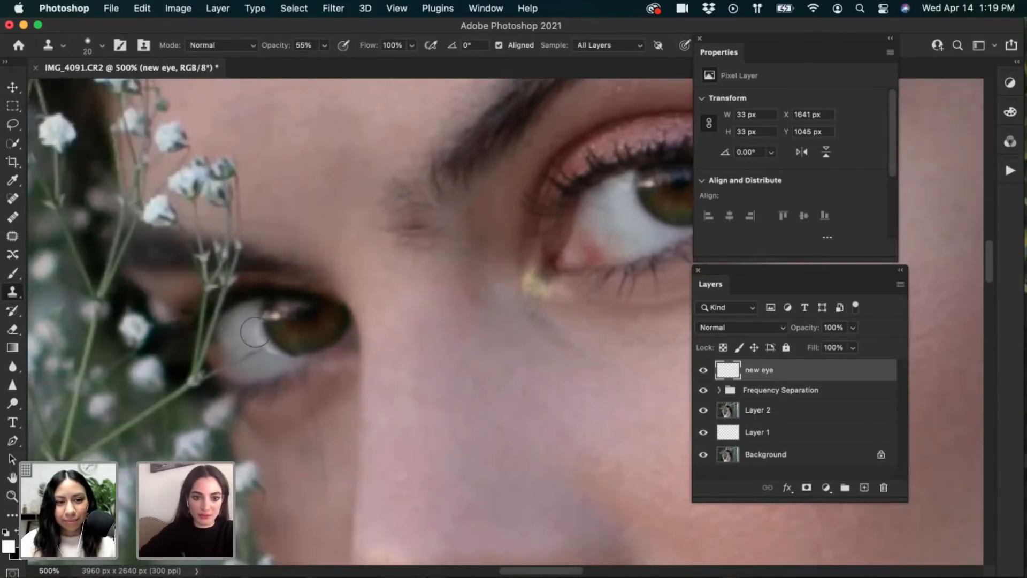
{"action": "mouse_move", "coordinate": [255, 332]}
{"action": "left_mouse_down"}
{"action": "mouse_move", "coordinate": [278, 355]}
{"action": "mouse_move", "coordinate": [268, 343]}
{"action": "left_mouse_up"}
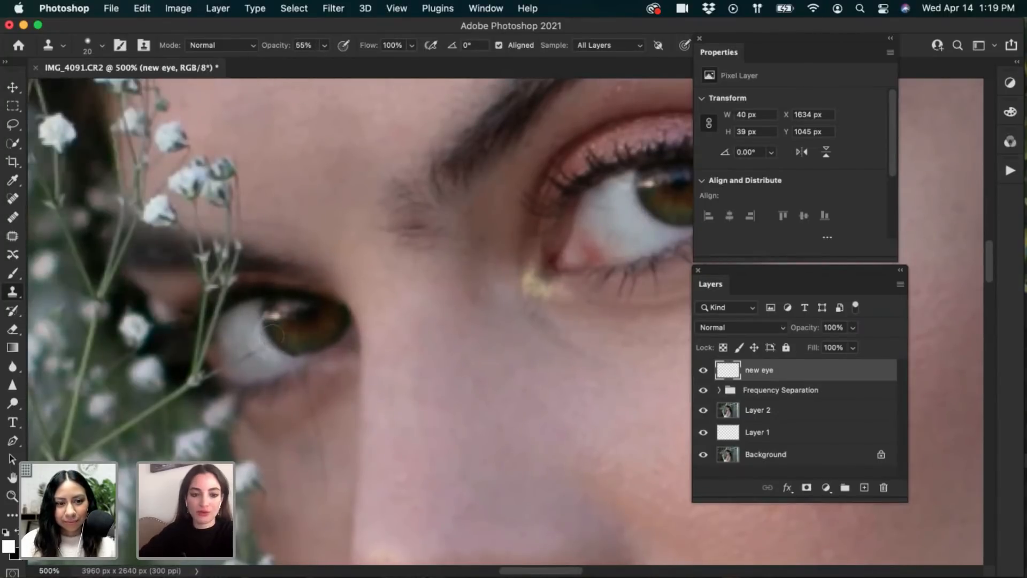
{"action": "key", "text": "super+z"}
Clone over the bright edge beside the rebuilt iris using a 15 px brush at 71% flow
{"action": "key", "text": "bracketright"}
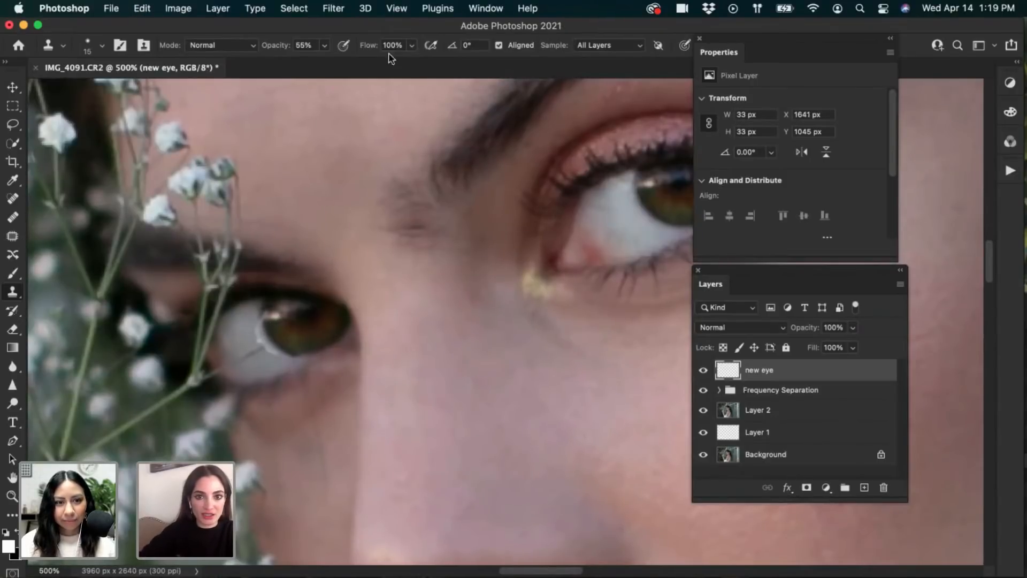
{"action": "left_click", "coordinate": [412, 47]}
{"action": "left_click_drag", "start_coordinate": [412, 62], "coordinate": [393, 62]}
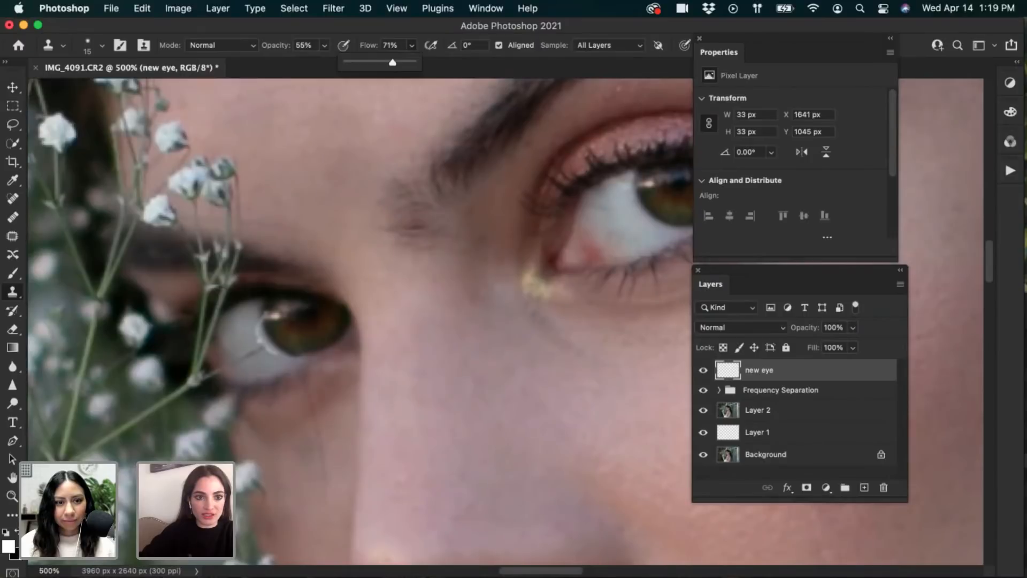
{"action": "left_click", "coordinate": [258, 324]}
{"action": "mouse_move", "coordinate": [255, 325]}
{"action": "left_mouse_down"}
{"action": "mouse_move", "coordinate": [264, 350]}
{"action": "mouse_move", "coordinate": [288, 351]}
{"action": "mouse_move", "coordinate": [251, 337]}
{"action": "left_mouse_up"}
Try to clone a clean area of the eye white over its lower part beside the iris
{"action": "left_click", "coordinate": [232, 338], "text": "alt"}
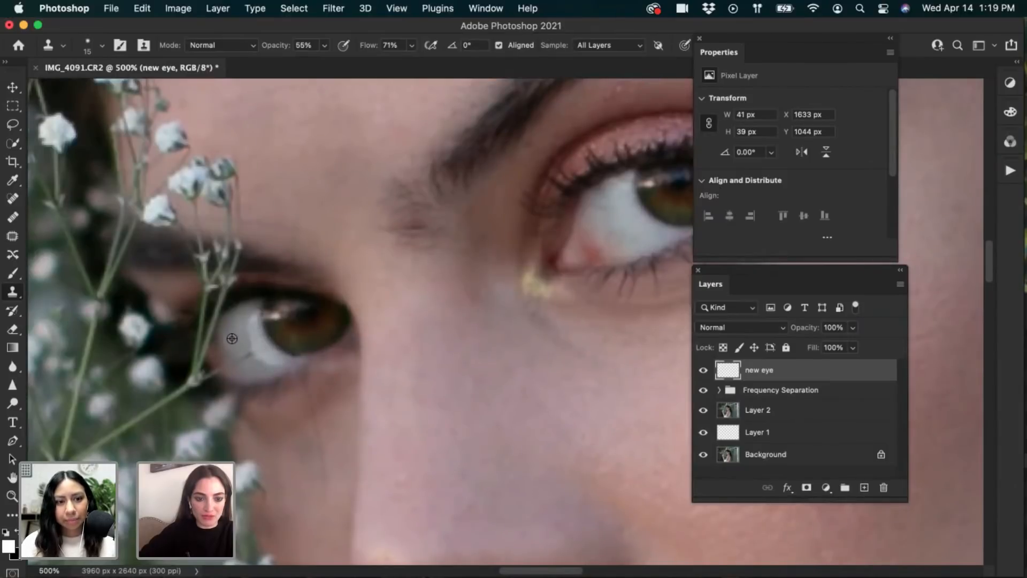
{"action": "left_click_drag", "start_coordinate": [247, 338], "coordinate": [262, 370]}
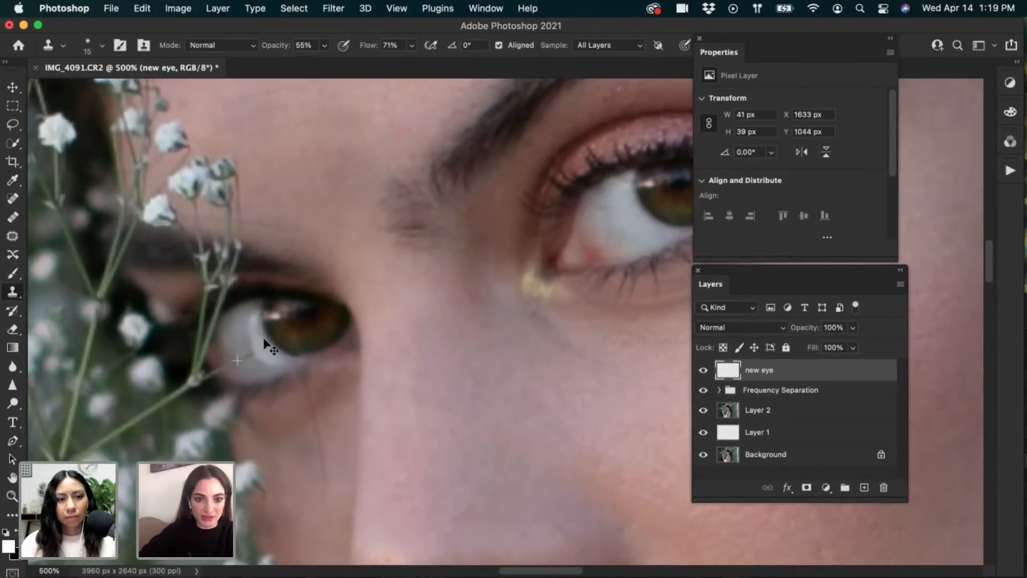
{"action": "key", "text": "super+z"}
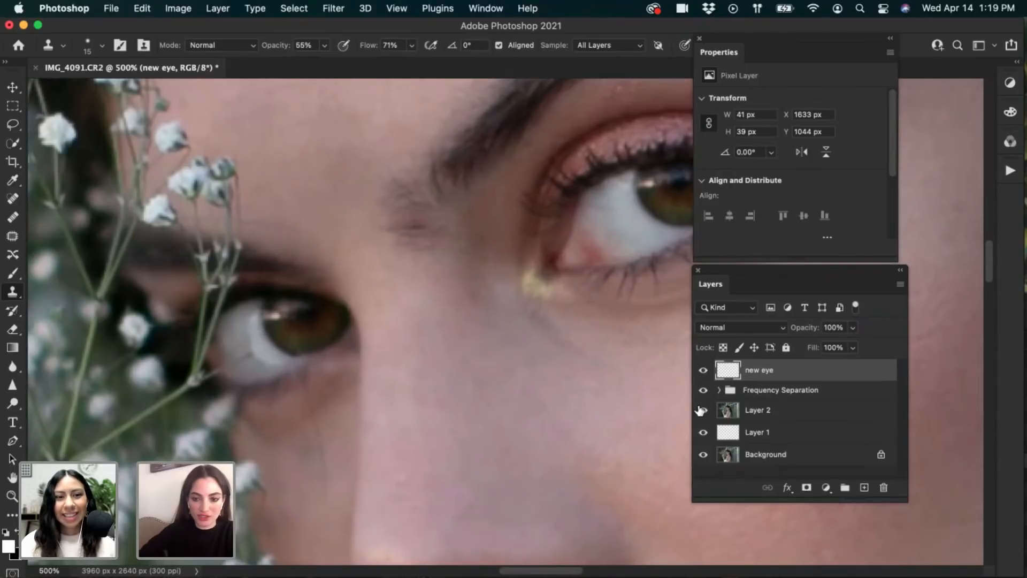
Nudge the new eye layer 2 px up and 2 px right with the Move tool, and compare the eye with the layer hidden and shown
{"action": "left_click", "coordinate": [703, 371]}
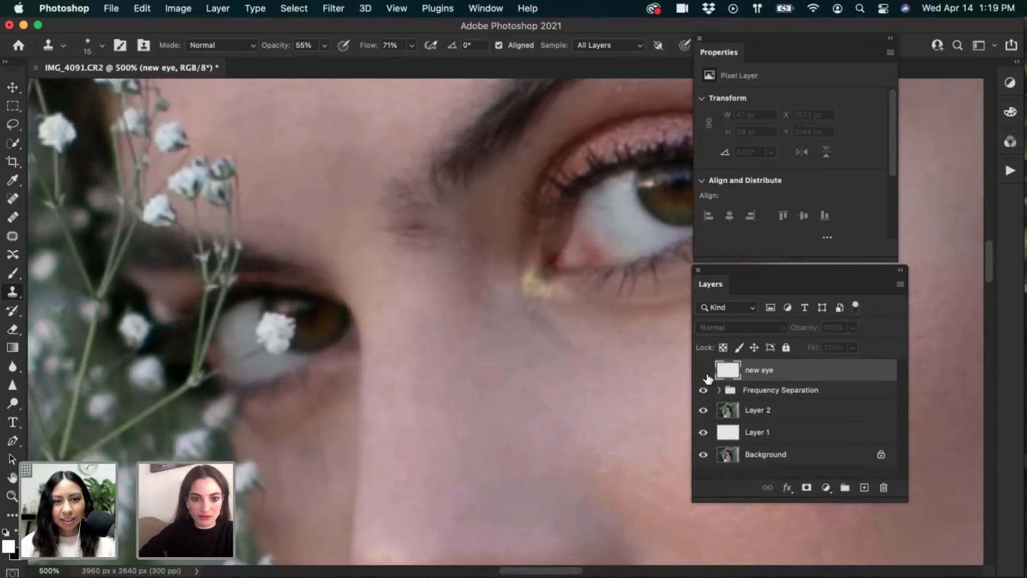
{"action": "left_click", "coordinate": [704, 370]}
{"action": "left_click", "coordinate": [14, 88]}
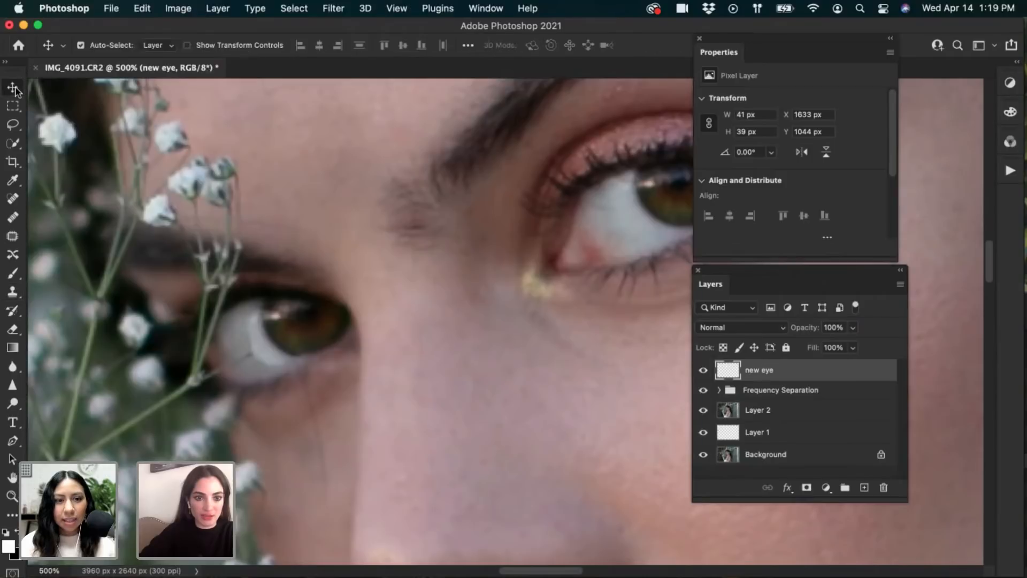
{"action": "key", "text": "Up"}
{"action": "key", "text": "Right"}
{"action": "key", "text": "Up"}
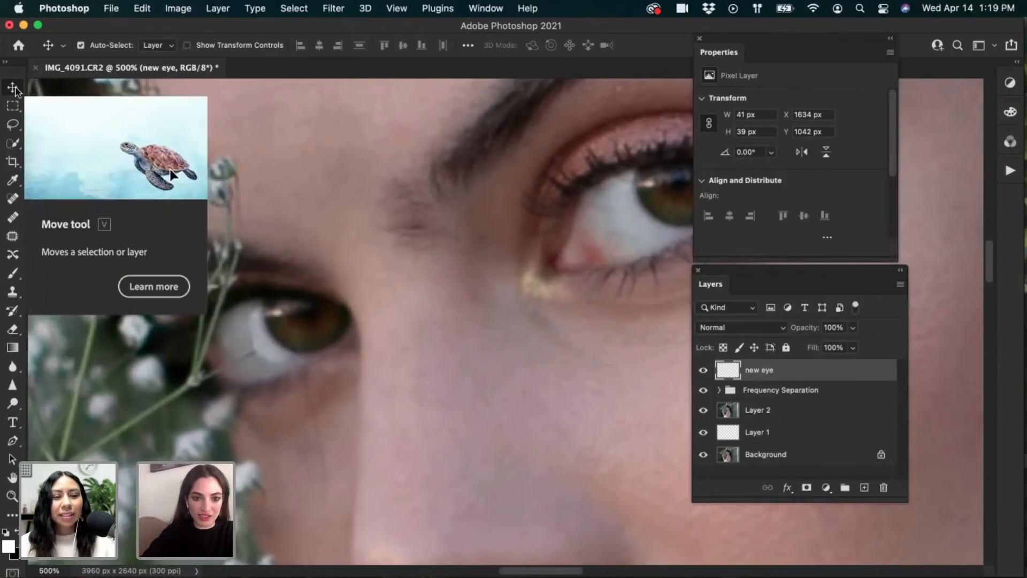
{"action": "key", "text": "Right"}
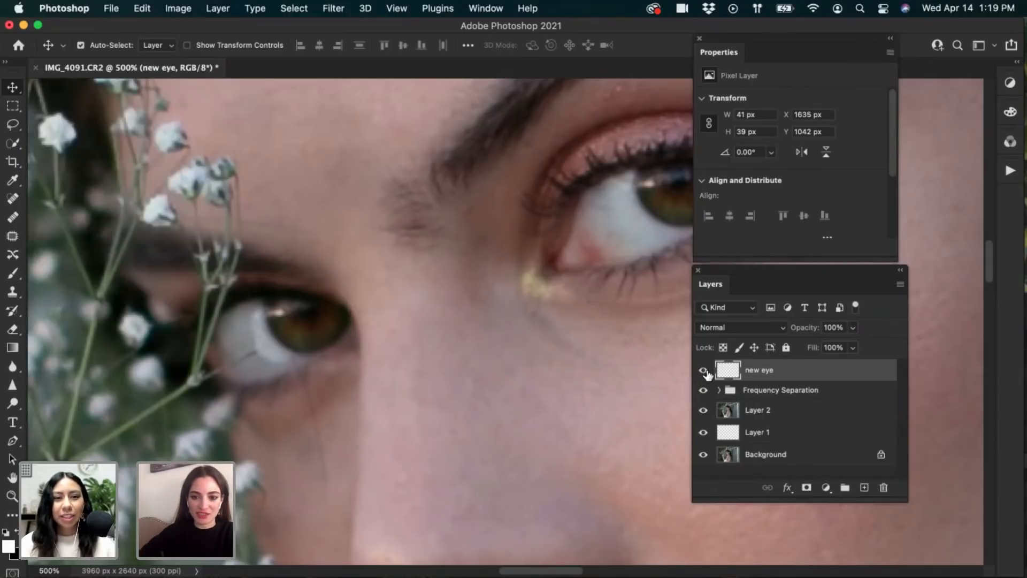
{"action": "left_click", "coordinate": [704, 371]}
{"action": "left_click", "coordinate": [704, 371]}
{"action": "left_click", "coordinate": [705, 371]}
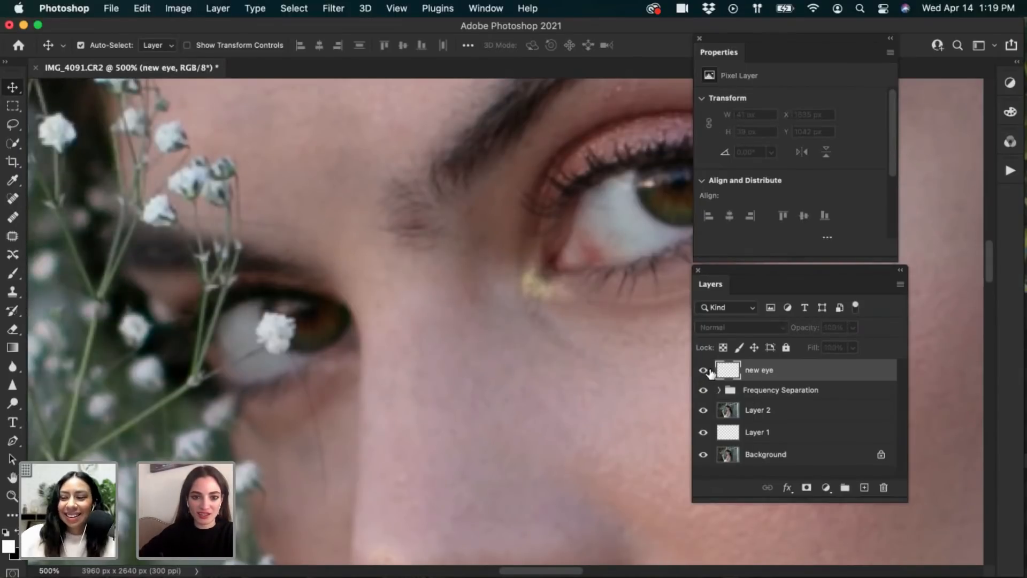
{"action": "left_click", "coordinate": [705, 371]}
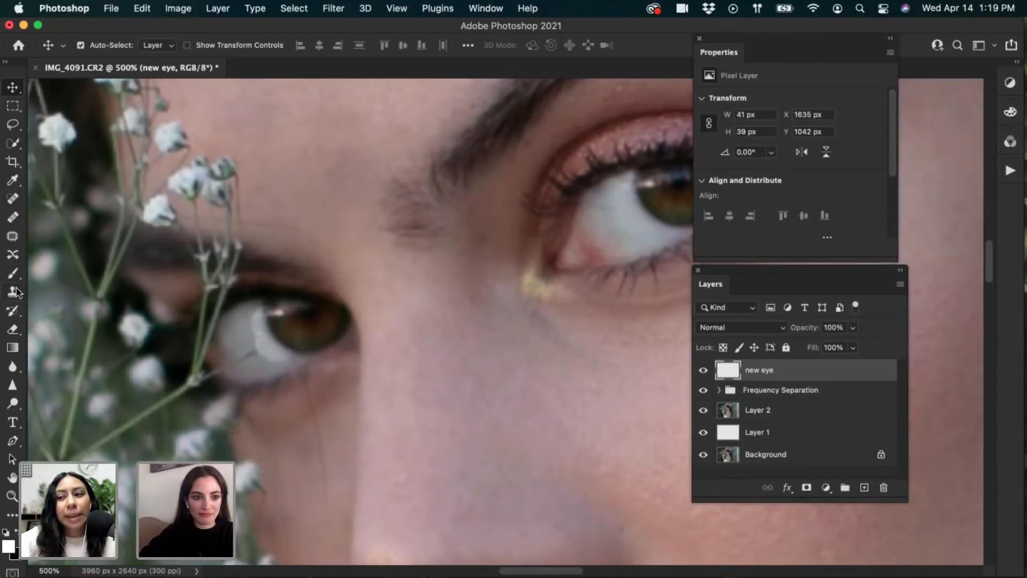
Try to erase the edge of the cloned patch beside the rebuilt iris with an 8 px Eraser
{"action": "left_click", "coordinate": [12, 329]}
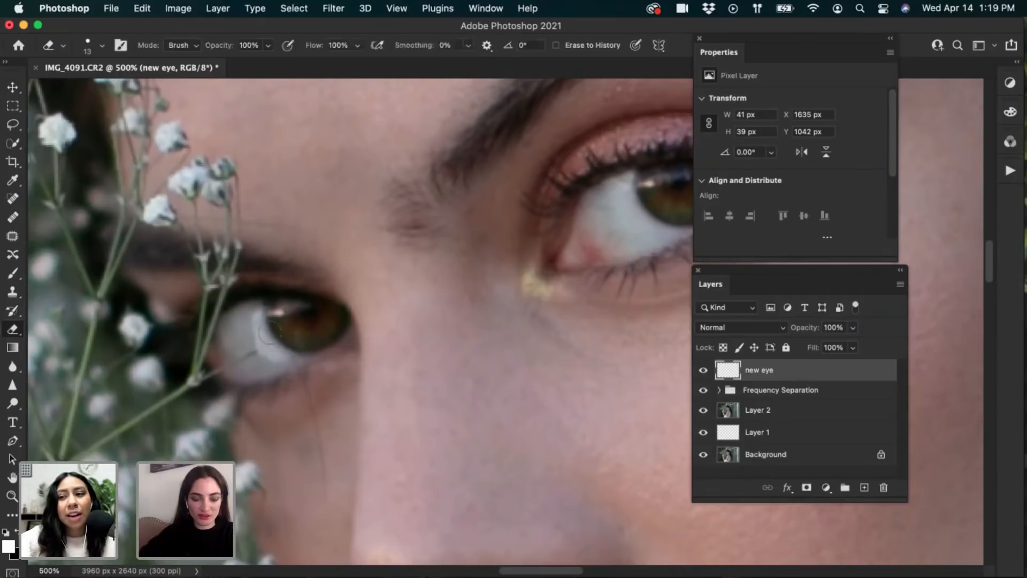
{"action": "key", "text": "bracketleft"}
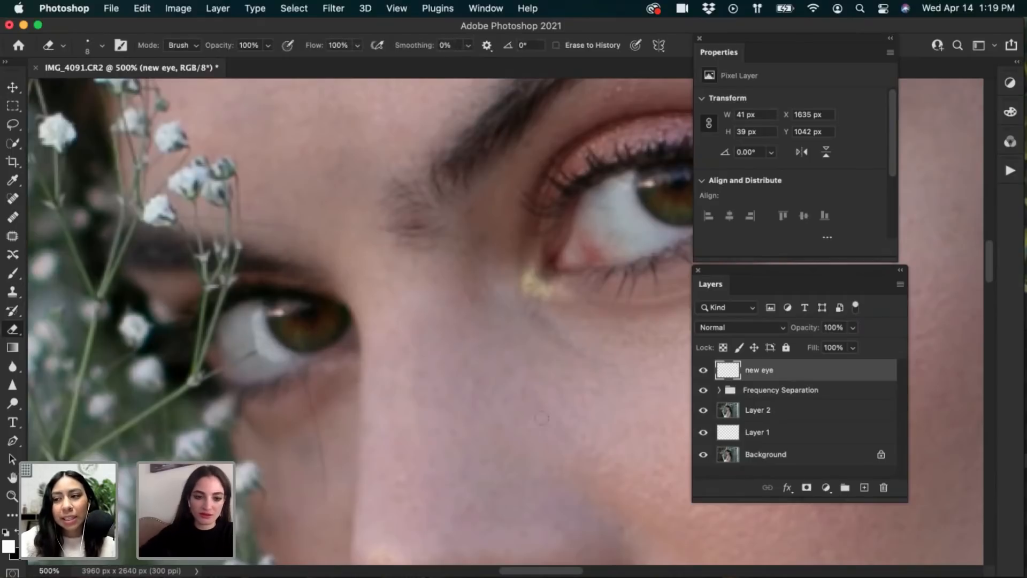
{"action": "left_click_drag", "start_coordinate": [267, 356], "coordinate": [257, 318]}
{"action": "left_click_drag", "start_coordinate": [276, 358], "coordinate": [257, 328]}
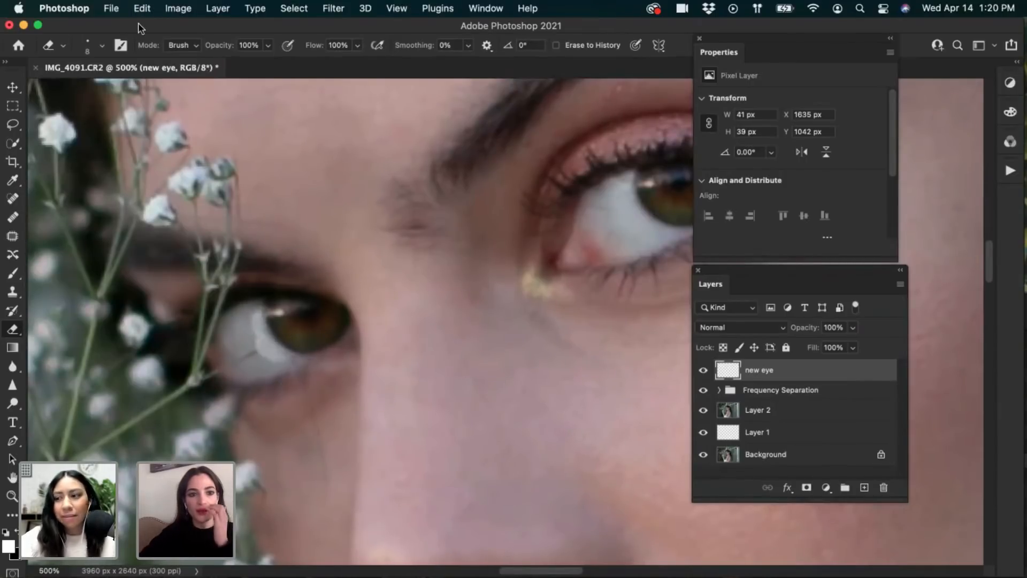
{"action": "left_click", "coordinate": [88, 45]}
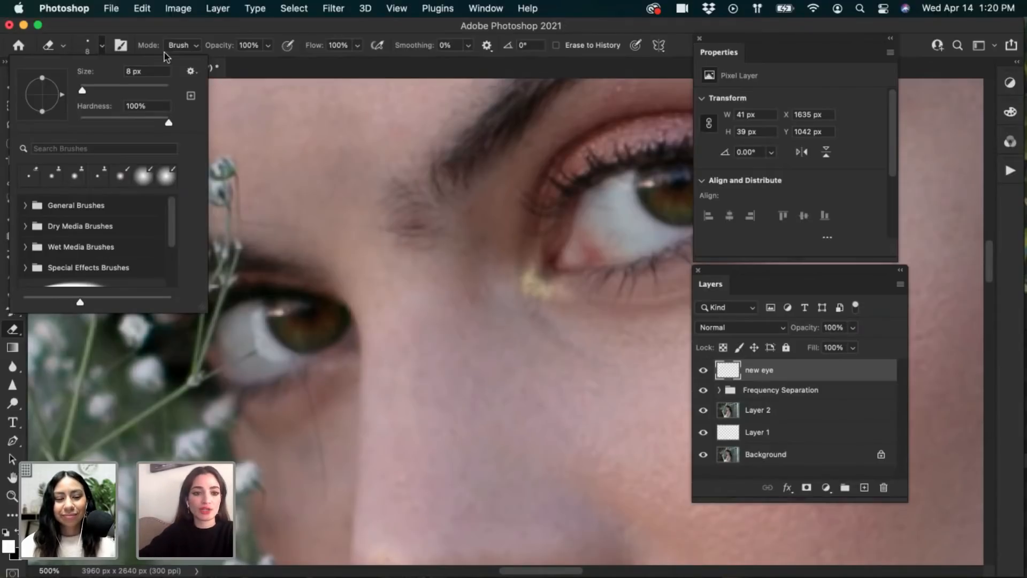
{"action": "scroll", "coordinate": [176, 220], "scroll_direction": "down", "scroll_amount": 3}
{"action": "scroll", "coordinate": [169, 214], "scroll_direction": "up", "scroll_amount": 3}
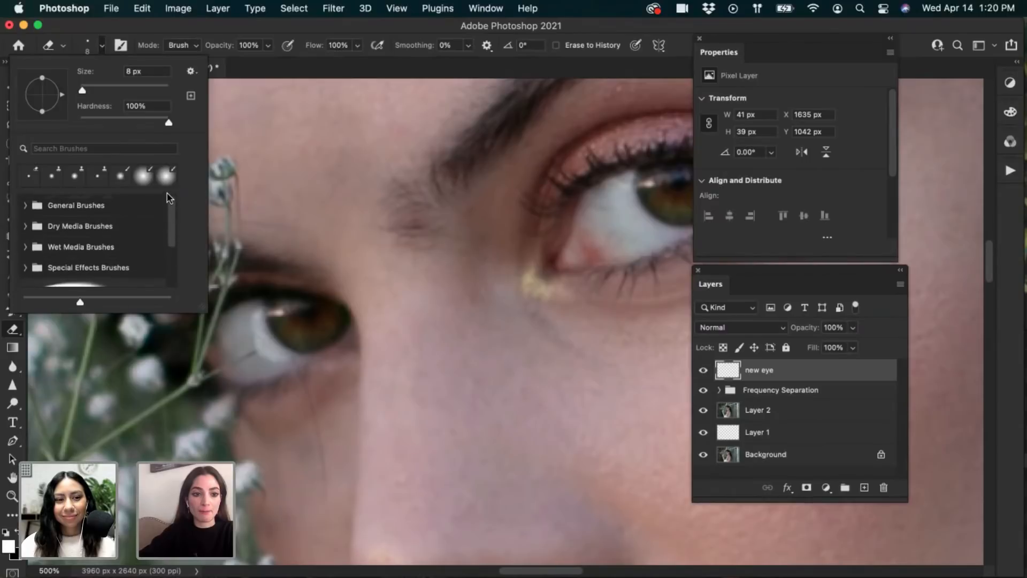
{"action": "scroll", "coordinate": [167, 194], "scroll_direction": "down", "scroll_amount": 3}
{"action": "left_click", "coordinate": [261, 81]}
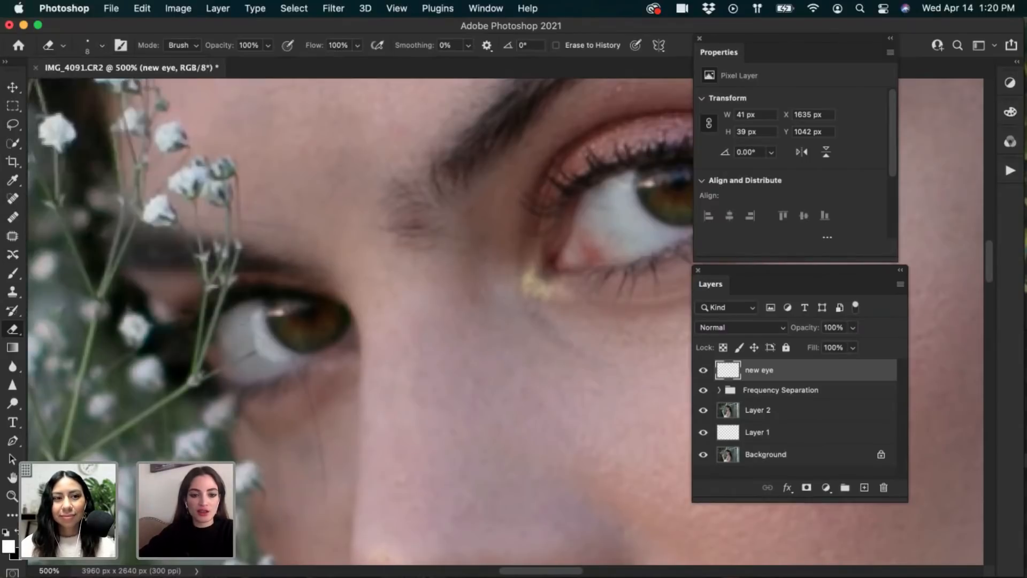
{"action": "key", "text": "bracketright"}
{"action": "key", "text": "bracketright"}
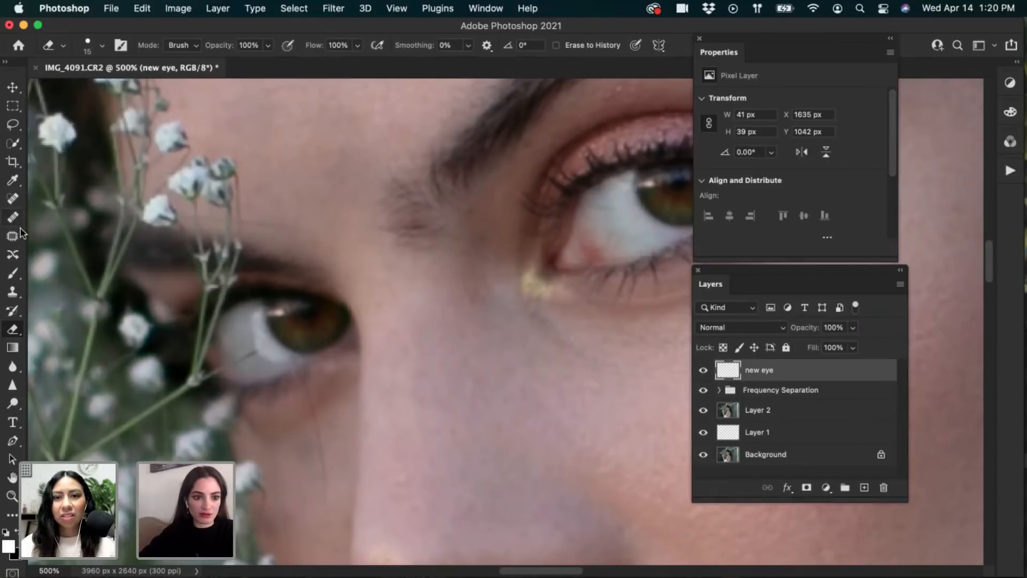
{"action": "left_click", "coordinate": [27, 267]}
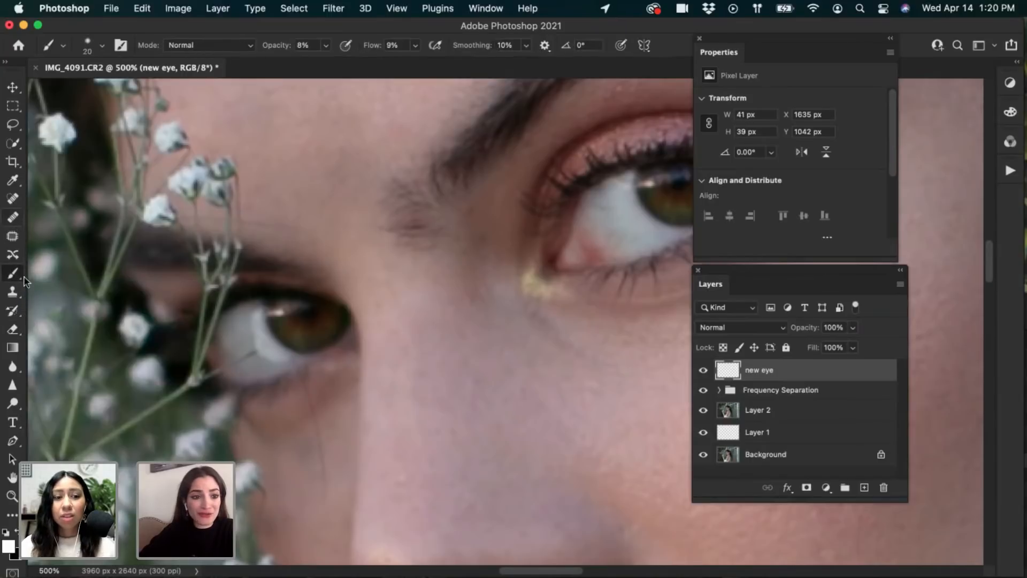
Clone clean eye white over the rebuilt eye beside the iris using a 15 px brush at 11% opacity, and compare with the layer hidden
{"action": "left_click", "coordinate": [13, 292]}
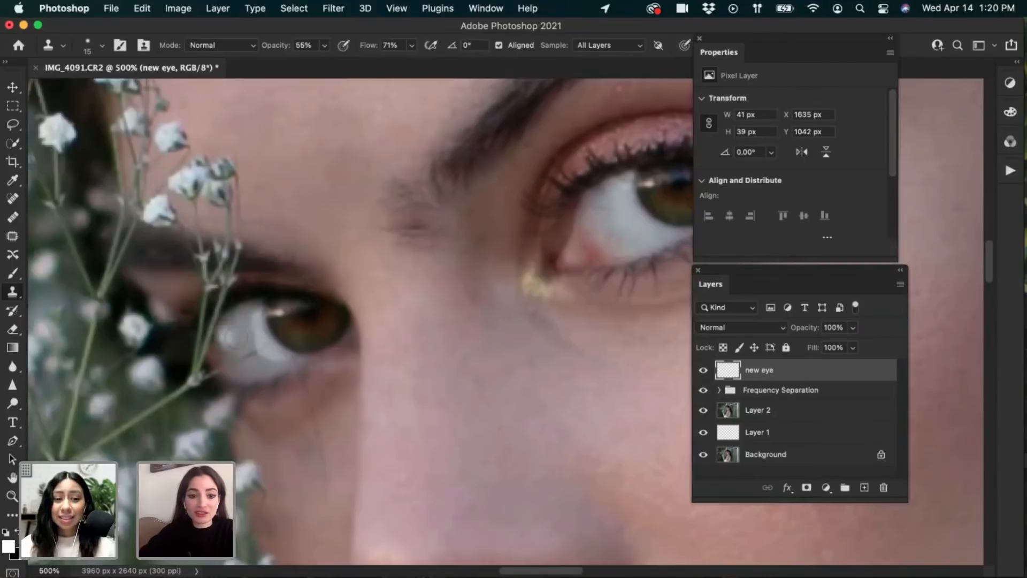
{"action": "key", "text": "bracketright"}
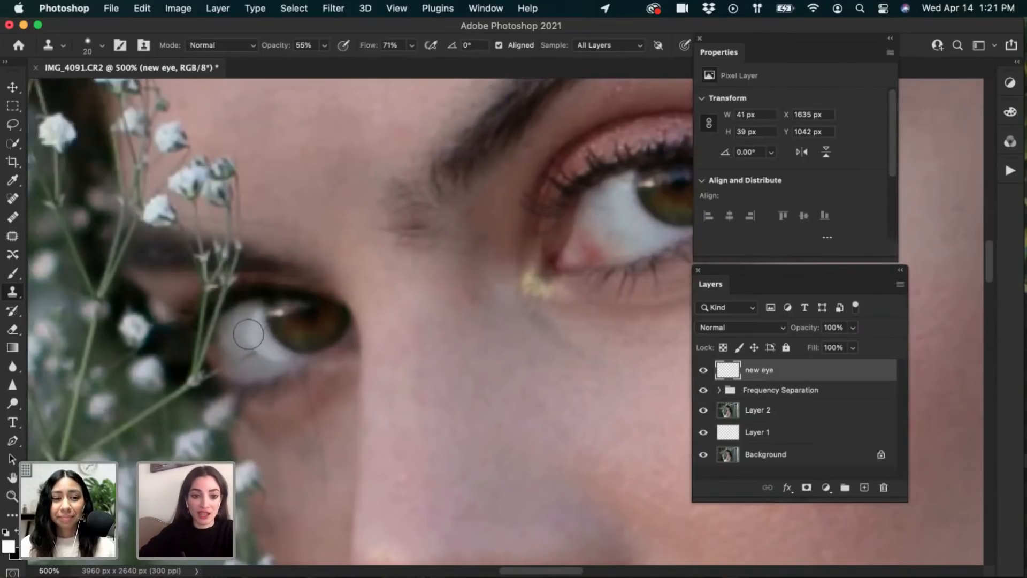
{"action": "key", "text": "bracketleft"}
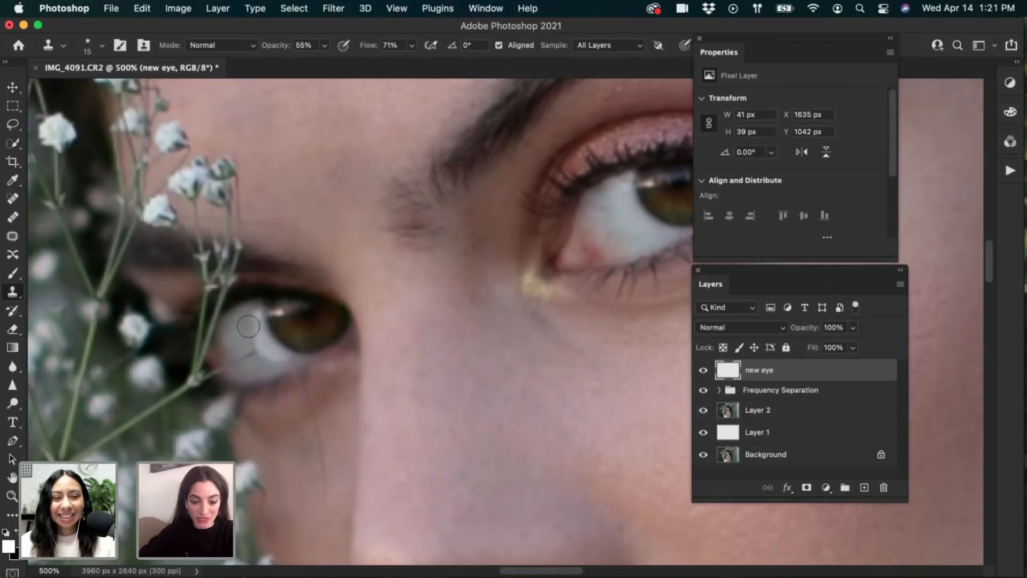
{"action": "key", "text": "1"}
{"action": "key", "text": "1"}
{"action": "mouse_move", "coordinate": [247, 323]}
{"action": "left_mouse_down"}
{"action": "mouse_move", "coordinate": [262, 357]}
{"action": "mouse_move", "coordinate": [247, 327]}
{"action": "mouse_move", "coordinate": [230, 326]}
{"action": "mouse_move", "coordinate": [238, 362]}
{"action": "mouse_move", "coordinate": [263, 354]}
{"action": "left_mouse_up"}
{"action": "left_click", "coordinate": [627, 222], "text": "alt"}
{"action": "mouse_move", "coordinate": [252, 334]}
{"action": "left_mouse_down"}
{"action": "mouse_move", "coordinate": [254, 355]}
{"action": "mouse_move", "coordinate": [275, 355]}
{"action": "mouse_move", "coordinate": [246, 344]}
{"action": "mouse_move", "coordinate": [256, 321]}
{"action": "mouse_move", "coordinate": [241, 325]}
{"action": "mouse_move", "coordinate": [251, 315]}
{"action": "mouse_move", "coordinate": [255, 332]}
{"action": "left_mouse_up"}
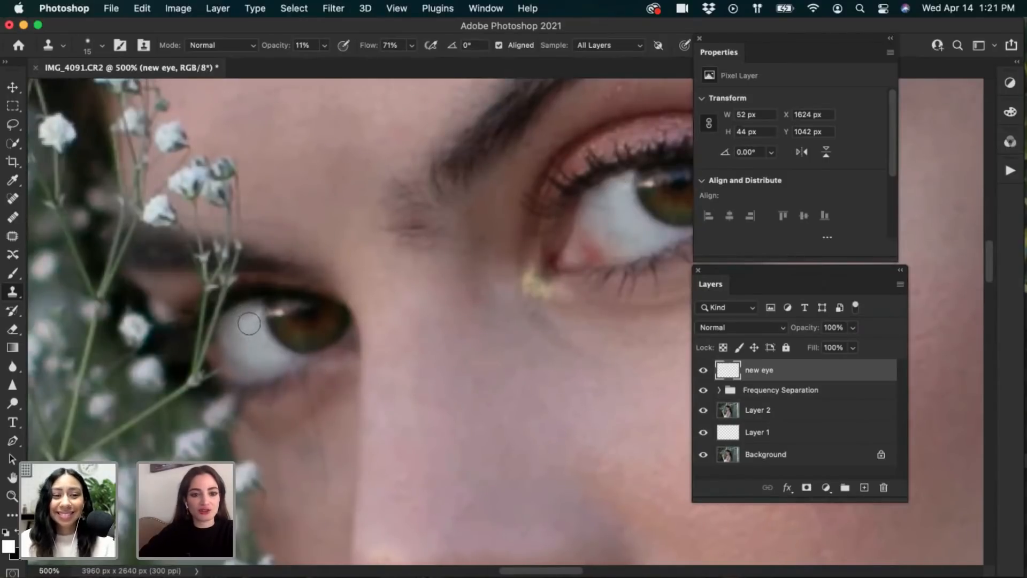
{"action": "left_click", "coordinate": [240, 338]}
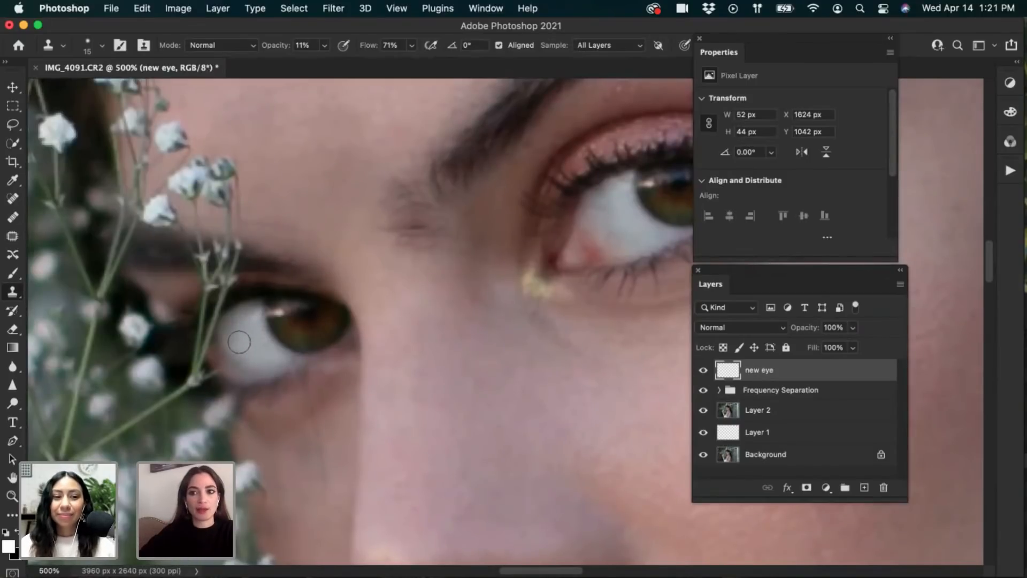
{"action": "mouse_move", "coordinate": [238, 355]}
{"action": "left_mouse_down"}
{"action": "mouse_move", "coordinate": [287, 359]}
{"action": "mouse_move", "coordinate": [244, 364]}
{"action": "left_mouse_up"}
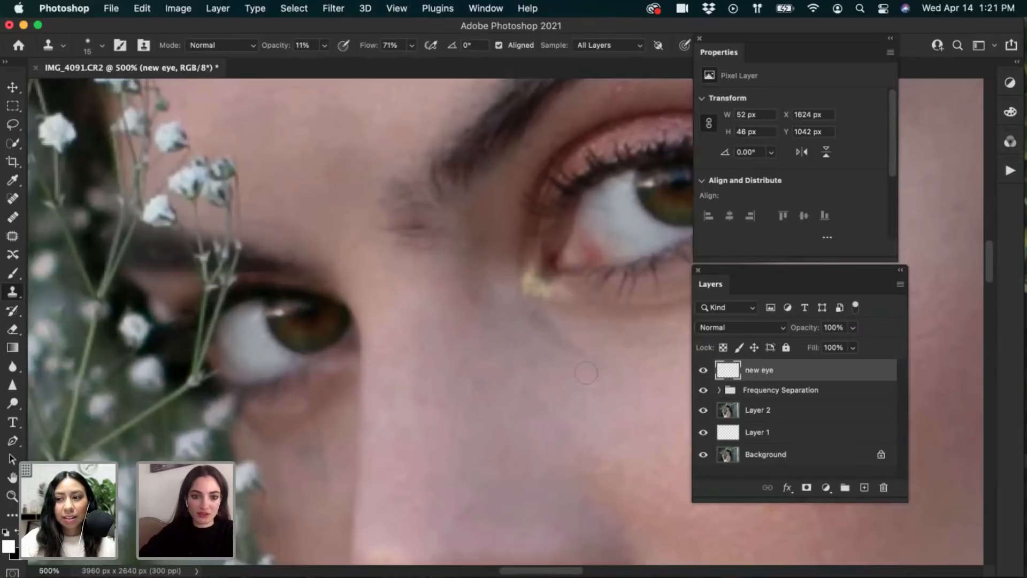
{"action": "left_click", "coordinate": [704, 370]}
{"action": "left_click", "coordinate": [704, 370]}
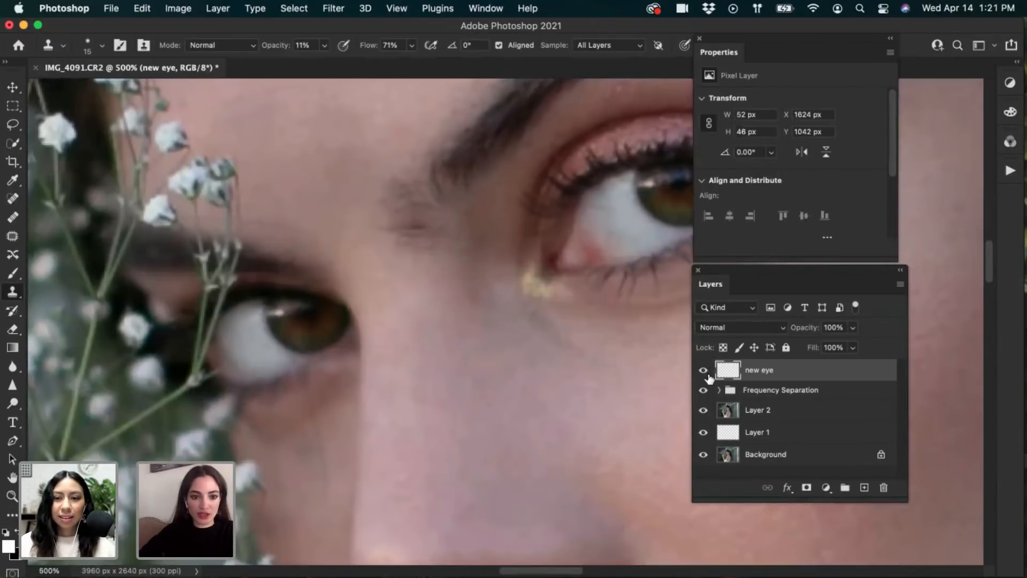
Try to clone over the lower edge of the eye white below the iris with an 8 px brush at 11% opacity
{"action": "key", "text": "bracketleft"}
{"action": "key", "text": "bracketleft"}
{"action": "key", "text": "bracketleft"}
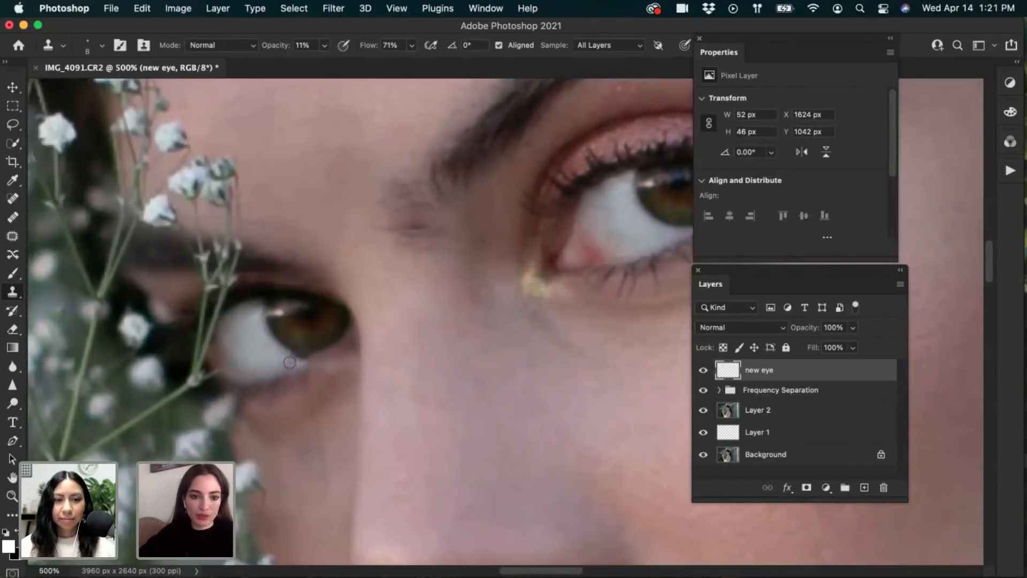
{"action": "mouse_move", "coordinate": [287, 358]}
{"action": "left_mouse_down"}
{"action": "mouse_move", "coordinate": [309, 373]}
{"action": "mouse_move", "coordinate": [306, 363]}
{"action": "left_mouse_up"}
{"action": "key", "text": "super+z"}
{"action": "key", "text": "super+z"}
Clone over the outer corner of the eye with an 8 px brush at 30% opacity and 85% flow, and compare with the layer hidden
{"action": "left_click", "coordinate": [276, 356], "text": "alt"}
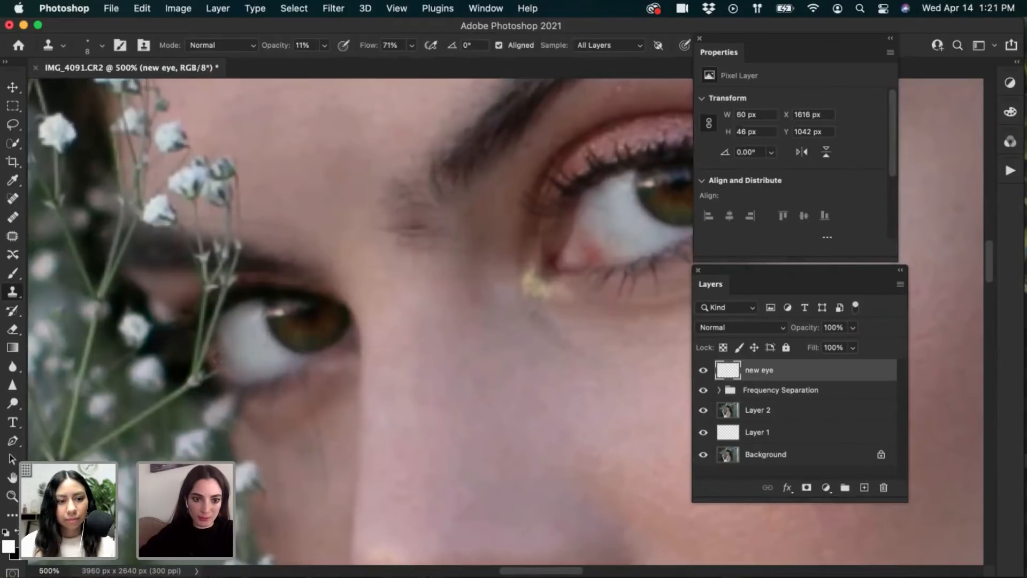
{"action": "left_click", "coordinate": [412, 45]}
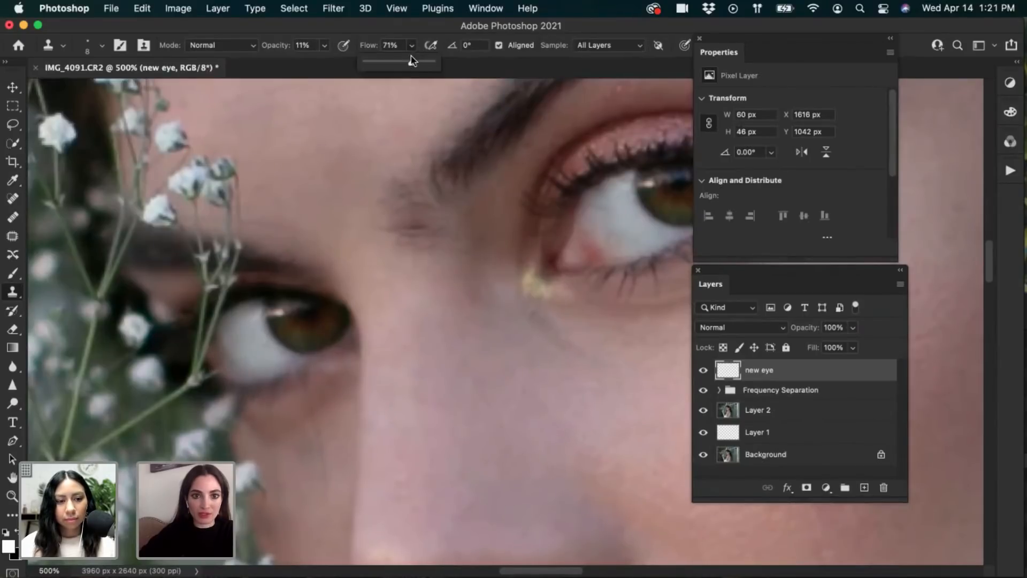
{"action": "left_click_drag", "start_coordinate": [417, 63], "coordinate": [419, 63]}
{"action": "left_click", "coordinate": [324, 47]}
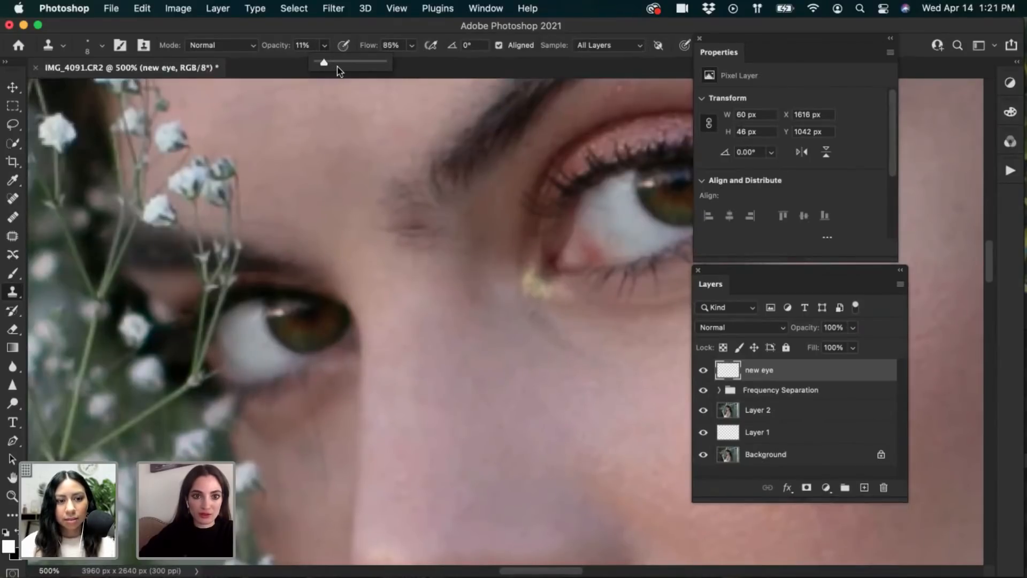
{"action": "left_click", "coordinate": [337, 62]}
{"action": "left_click", "coordinate": [217, 358], "text": "alt"}
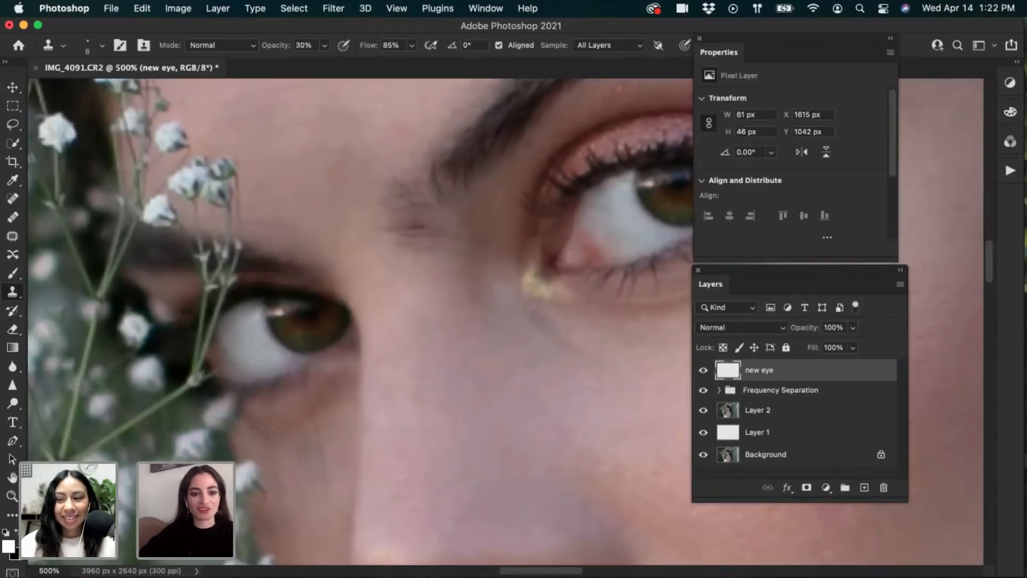
{"action": "left_click", "coordinate": [703, 371]}
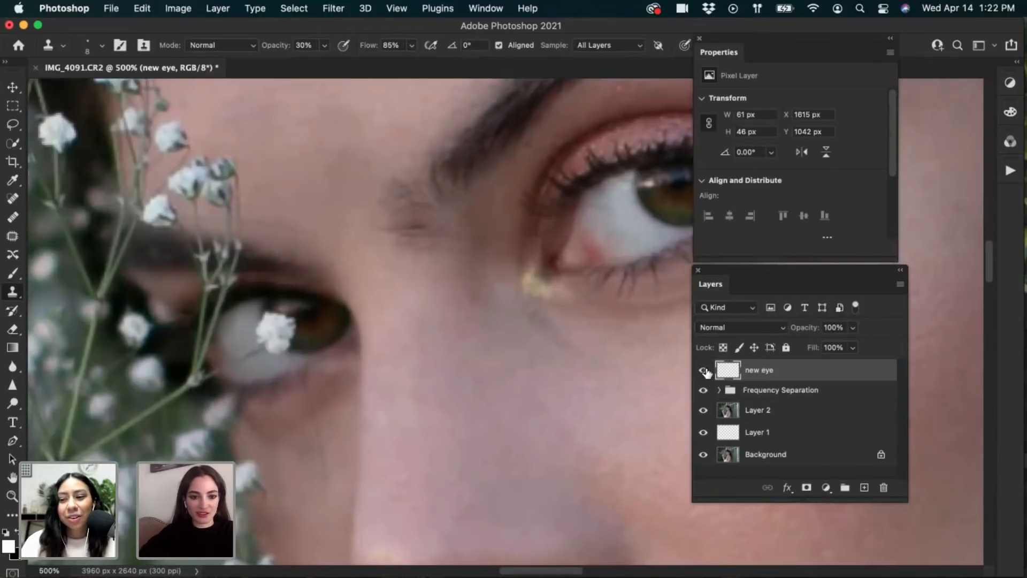
{"action": "left_click", "coordinate": [703, 372]}
{"action": "left_click", "coordinate": [704, 371]}
{"action": "left_click", "coordinate": [704, 371]}
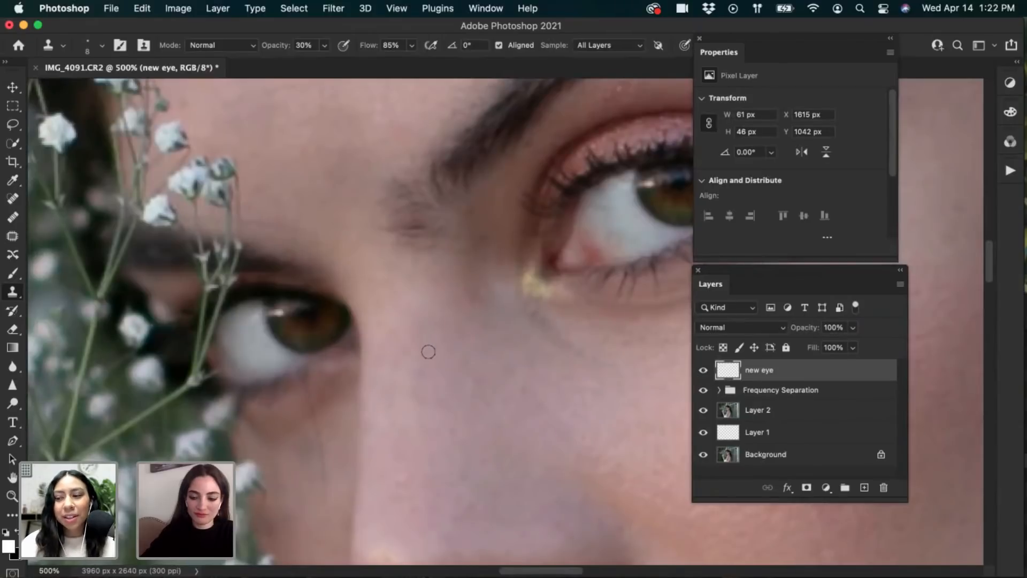
Smooth the rebuilt eye white beside the iris with the Clone Stamp at 15 px and 22% opacity
{"action": "key", "text": "bracketright"}
{"action": "key", "text": "bracketright"}
{"action": "key", "text": "bracketright"}
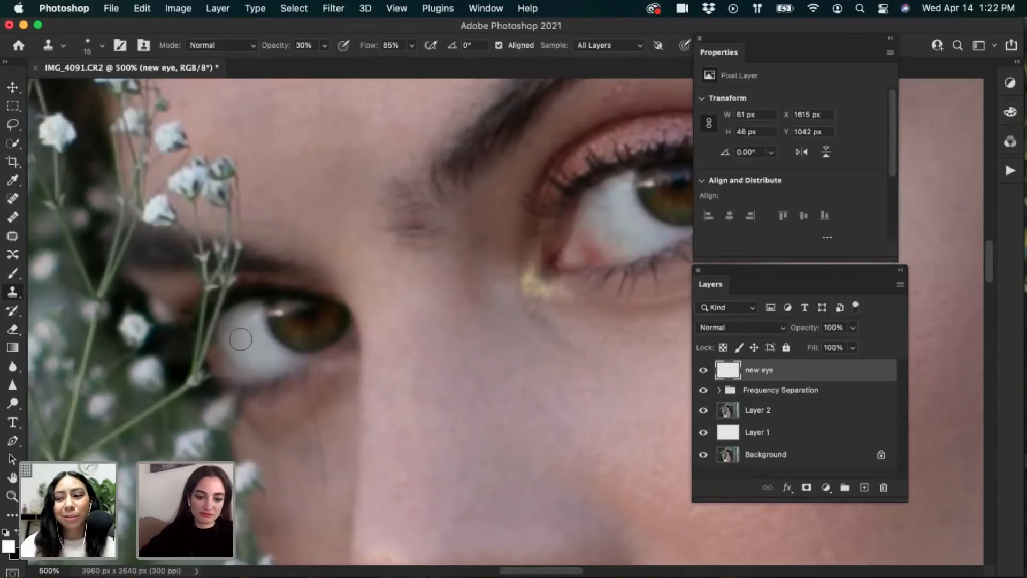
{"action": "key", "text": "2"}
{"action": "key", "text": "2"}
{"action": "mouse_move", "coordinate": [251, 327]}
{"action": "left_mouse_down"}
{"action": "mouse_move", "coordinate": [254, 316]}
{"action": "mouse_move", "coordinate": [254, 329]}
{"action": "left_mouse_up"}
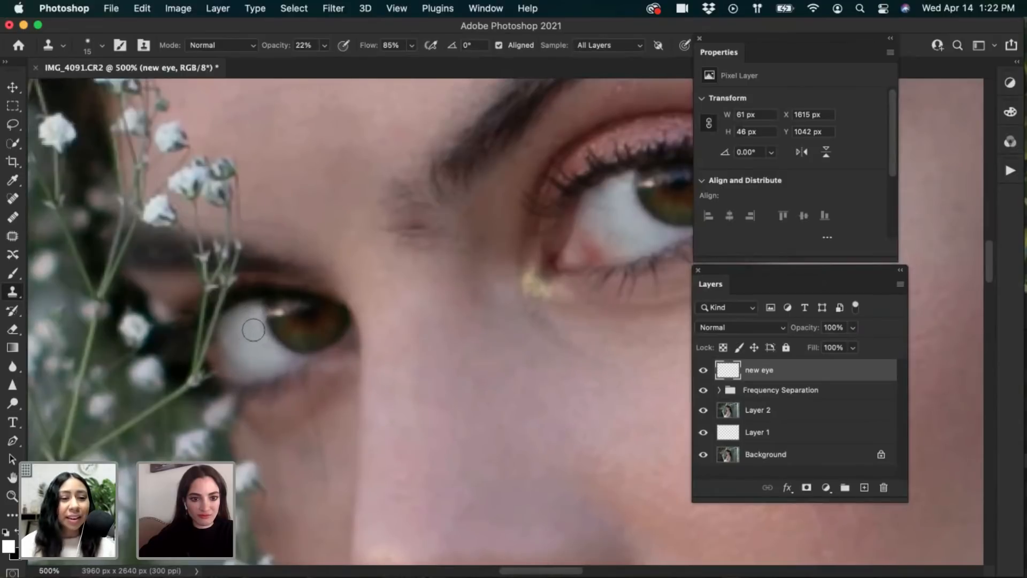
{"action": "left_click", "coordinate": [266, 425], "text": "alt"}
{"action": "left_click", "coordinate": [252, 345], "text": "alt"}
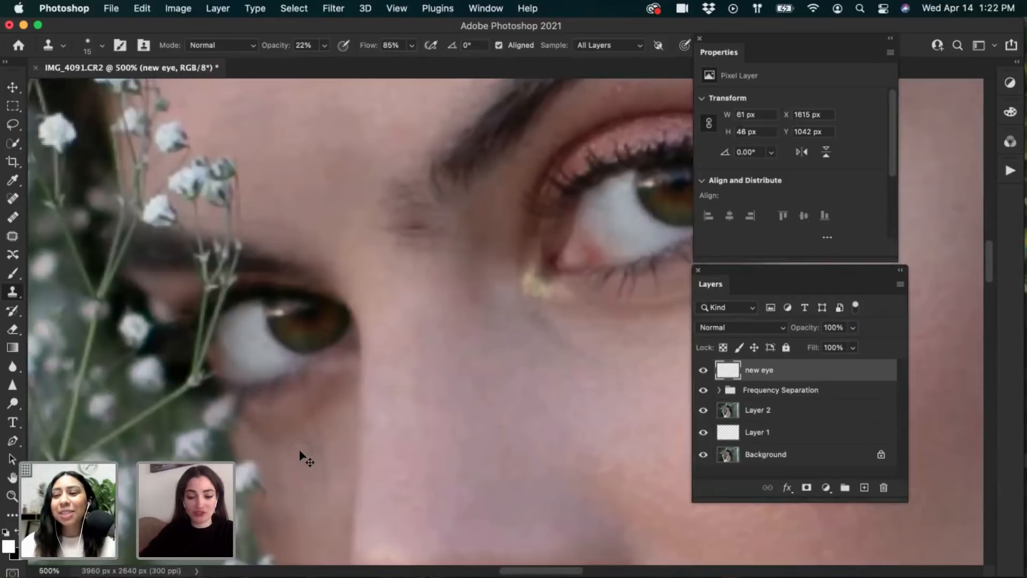
{"action": "key", "text": "super+minus"}
{"action": "key", "text": "super+equal"}
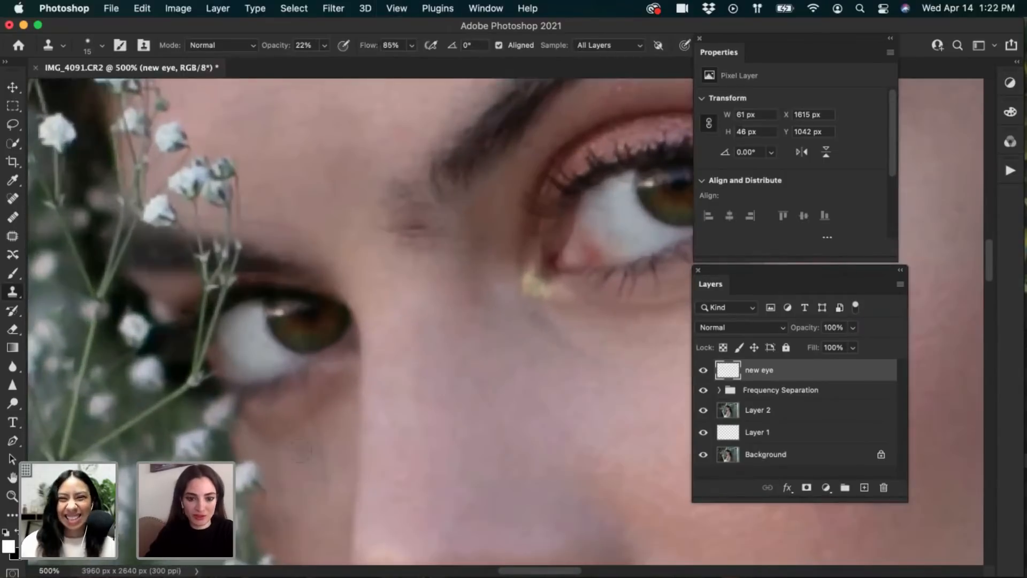
Try to clone over the lower eyelid and the skin just under the rebuilt eye with an 8 px brush at 22% opacity
{"action": "left_click", "coordinate": [274, 362], "text": "alt"}
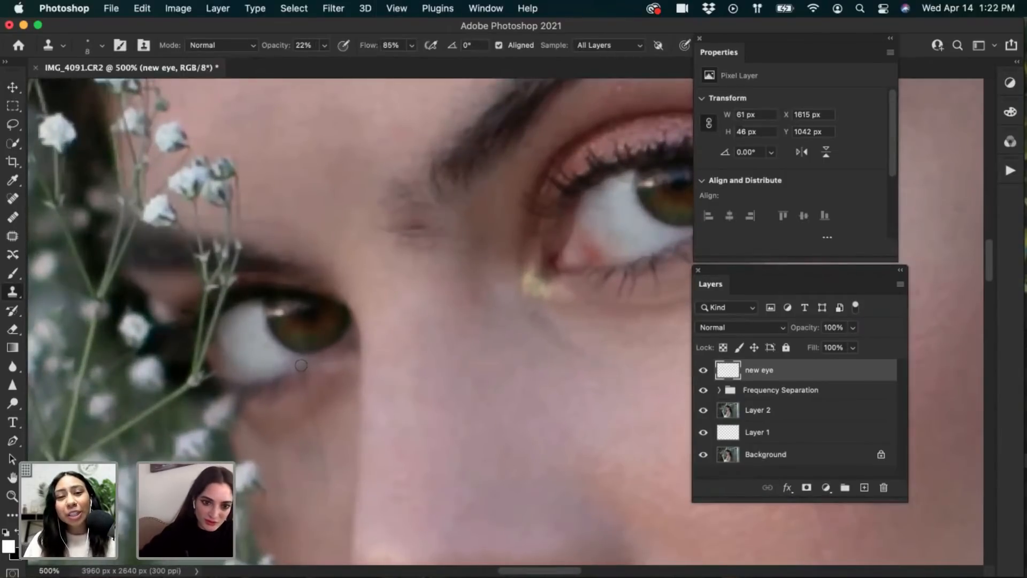
{"action": "left_click", "coordinate": [295, 363]}
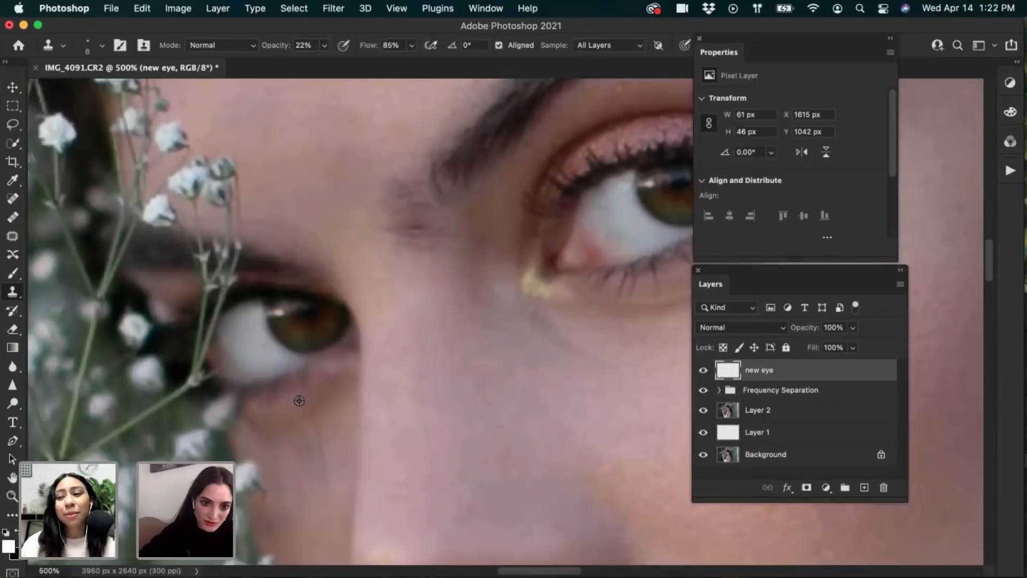
{"action": "key", "text": "super+z"}
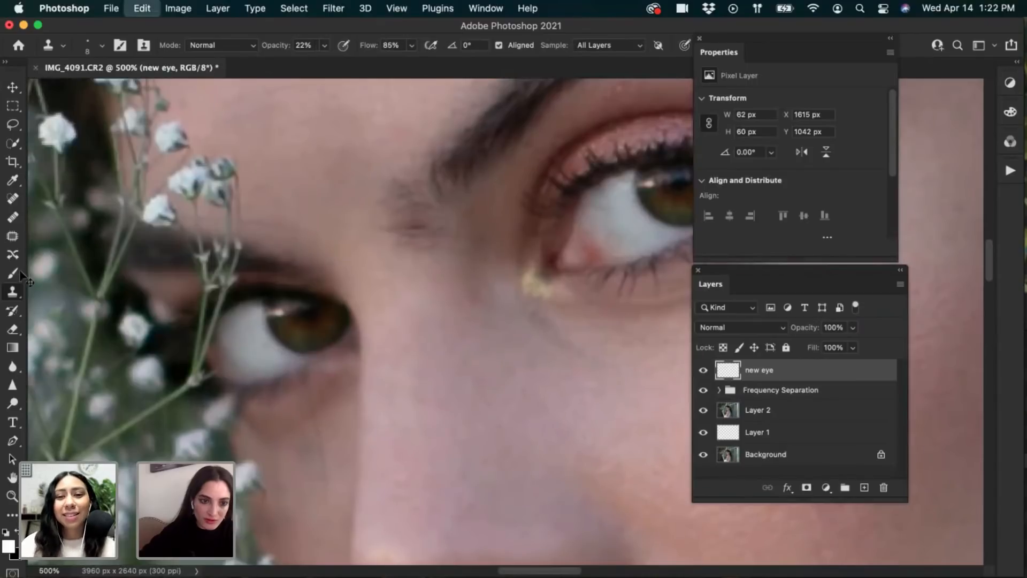
Heal the thin vertical line on the skin below the rebuilt eye with a 5 px Content-Aware Spot Healing Brush, undoing the last stroke
{"action": "left_click", "coordinate": [13, 198]}
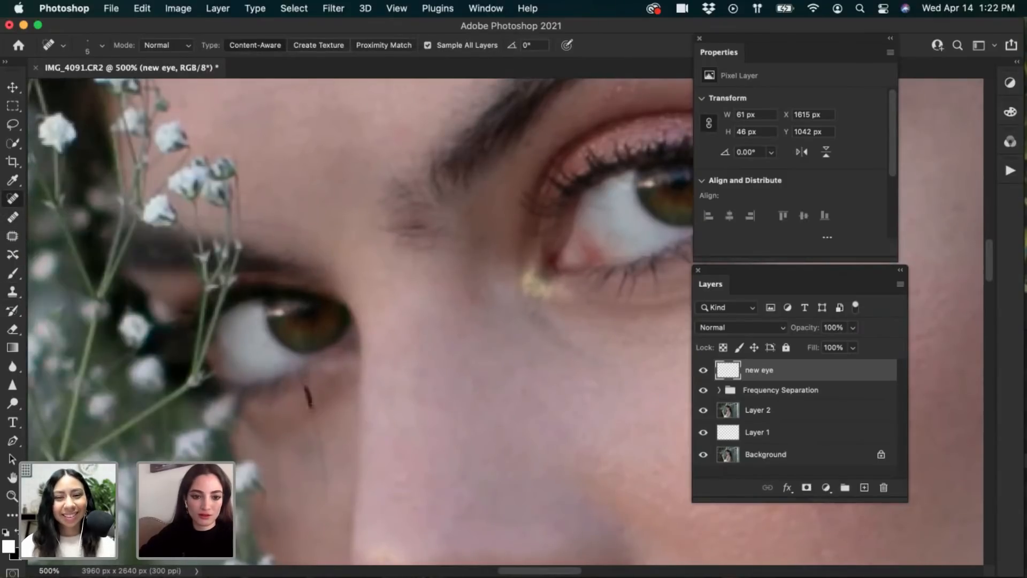
{"action": "left_click_drag", "start_coordinate": [310, 401], "coordinate": [325, 476]}
{"action": "left_click_drag", "start_coordinate": [323, 454], "coordinate": [328, 496]}
{"action": "left_click_drag", "start_coordinate": [316, 432], "coordinate": [317, 435]}
{"action": "left_click_drag", "start_coordinate": [309, 401], "coordinate": [311, 410]}
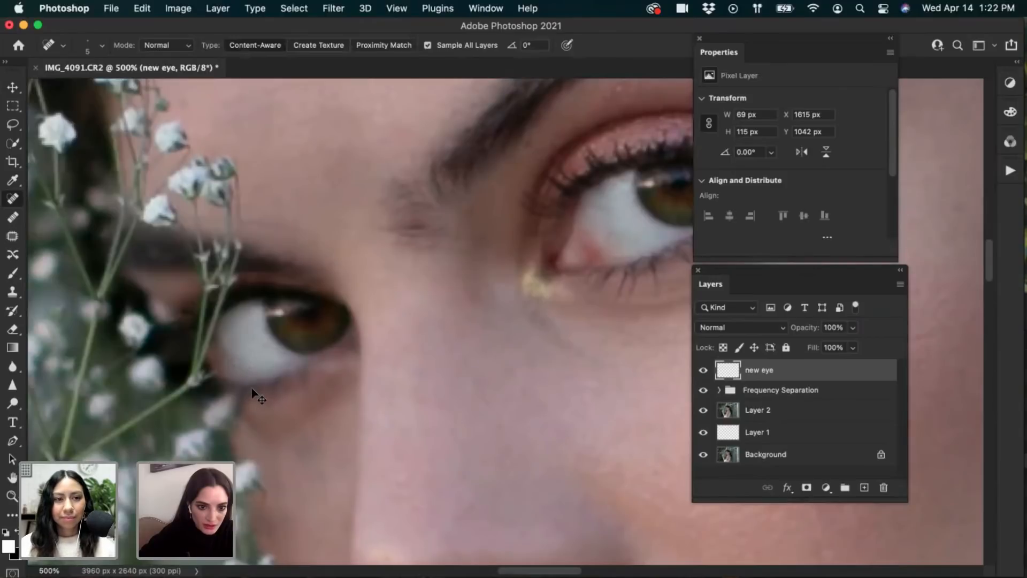
{"action": "key", "text": "super+z"}
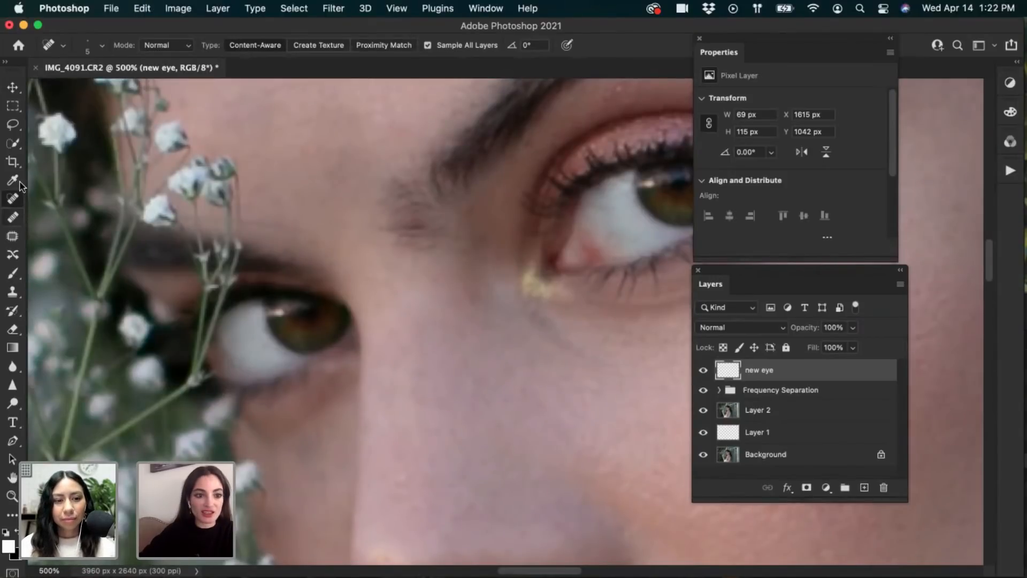
Review the retouched portrait at 100% and 66.67% zoom with the Move tool active
{"action": "key", "text": "super+1"}
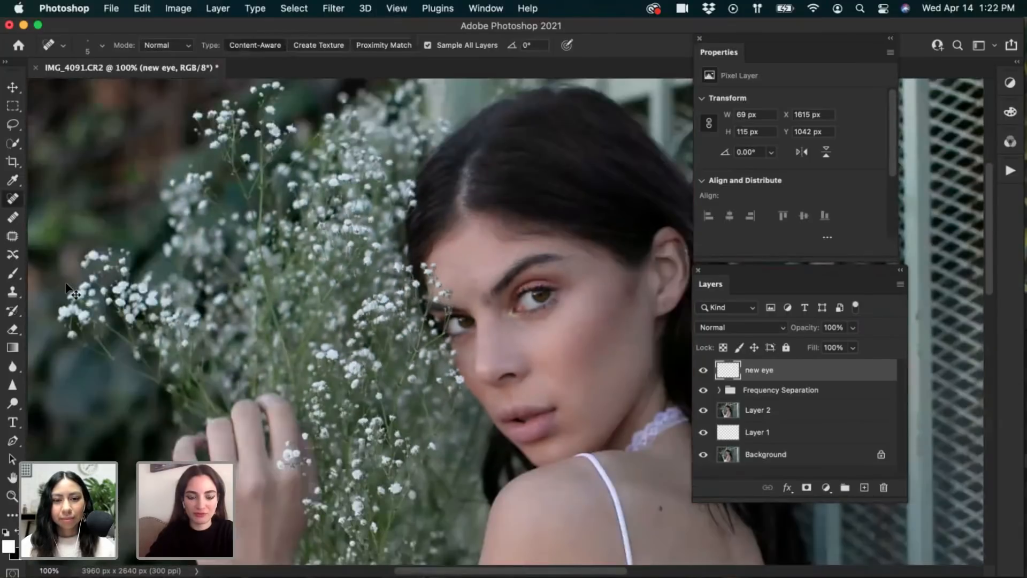
{"action": "key", "text": "super+minus"}
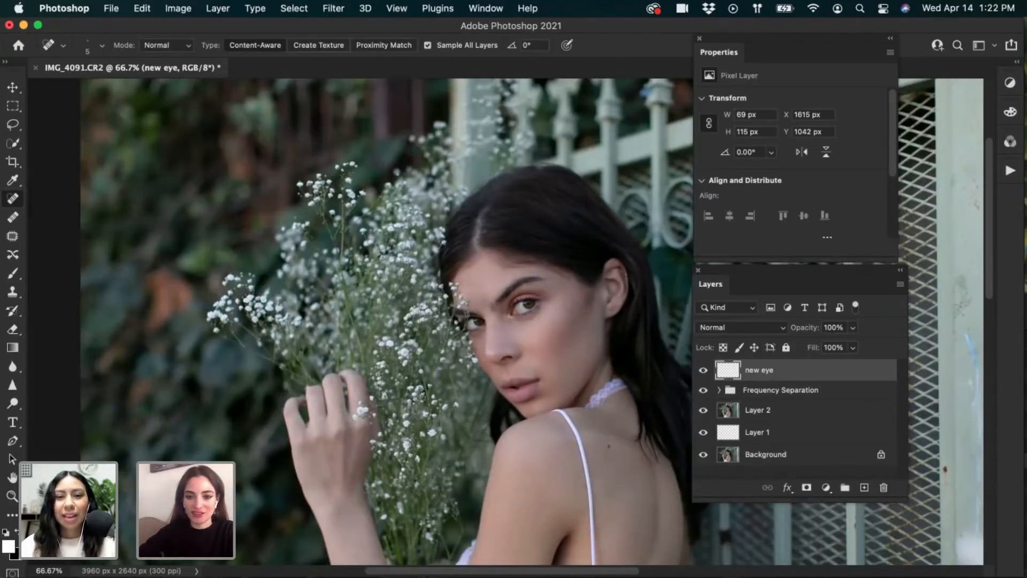
{"action": "left_click", "coordinate": [14, 88]}
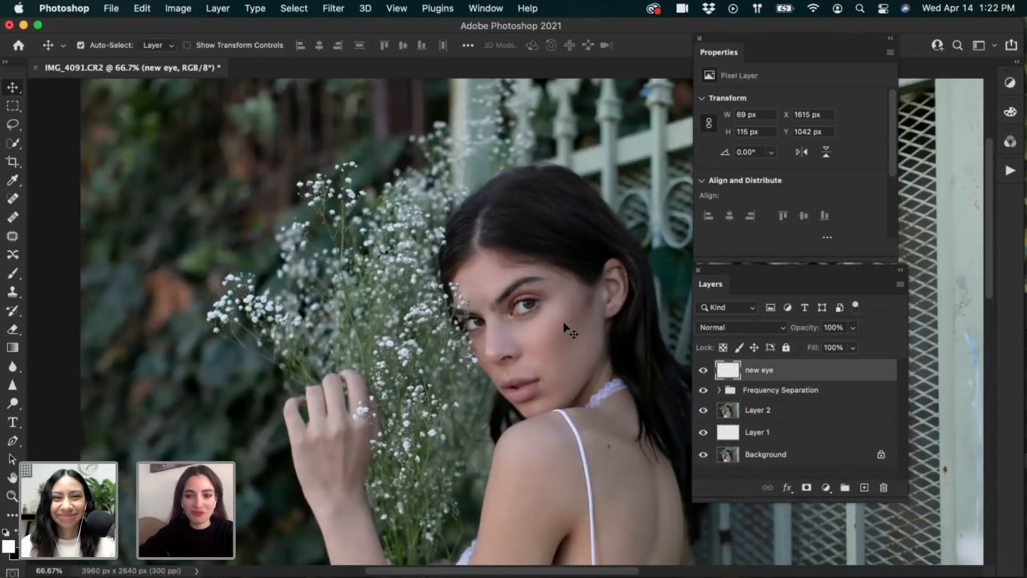
Try to move the new eye layer into the expanded Frequency Separation group, between High Frequency and Curves 1
{"action": "left_click", "coordinate": [719, 390]}
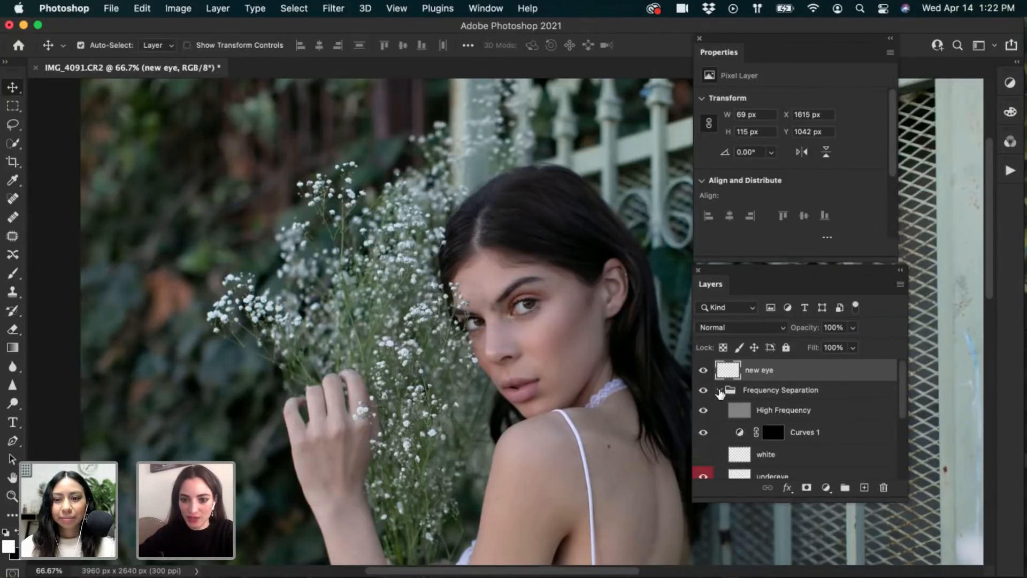
{"action": "left_click", "coordinate": [719, 390]}
{"action": "left_click", "coordinate": [719, 390]}
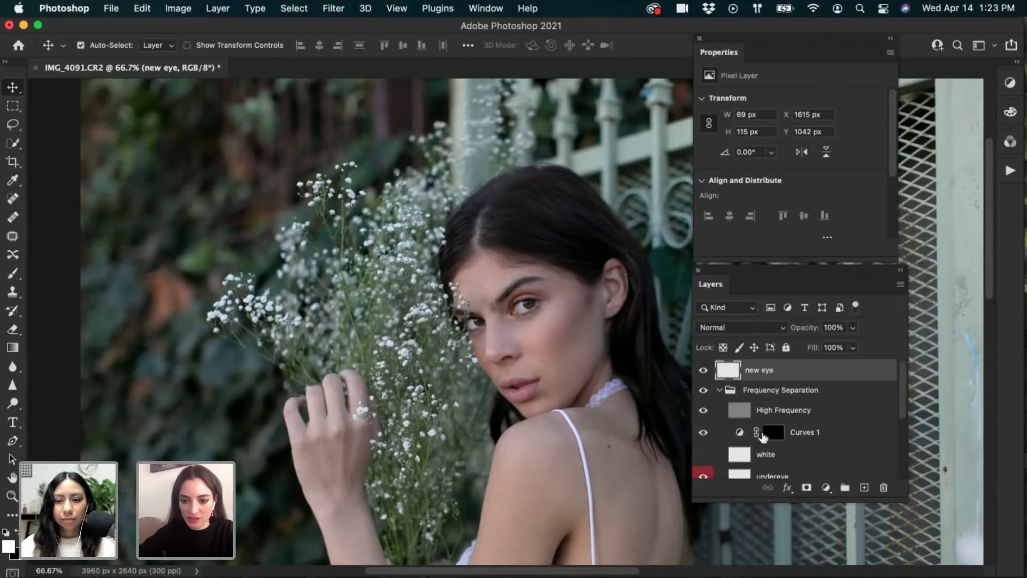
{"action": "left_click_drag", "start_coordinate": [771, 389], "coordinate": [775, 426]}
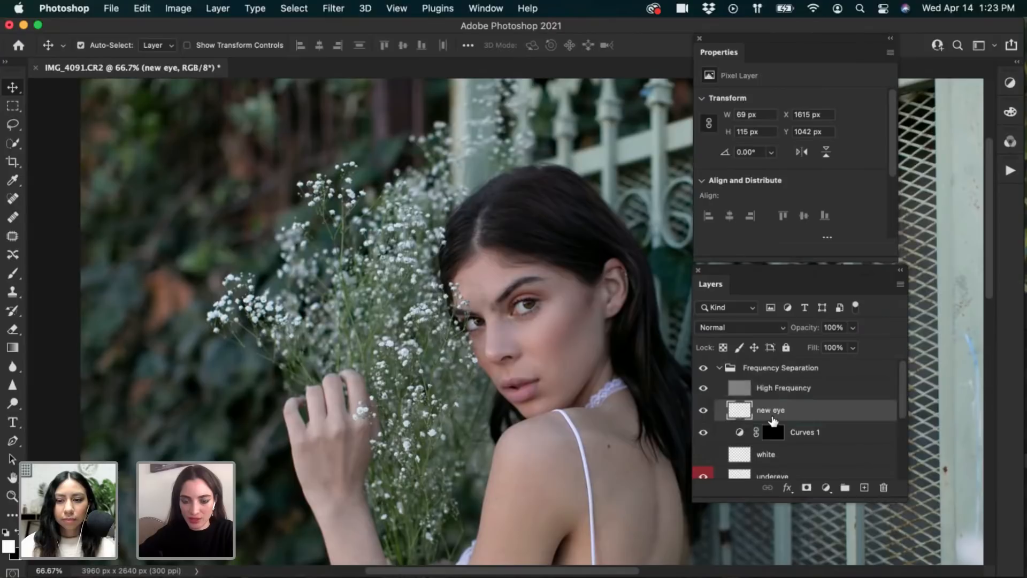
{"action": "key", "text": "super+z"}
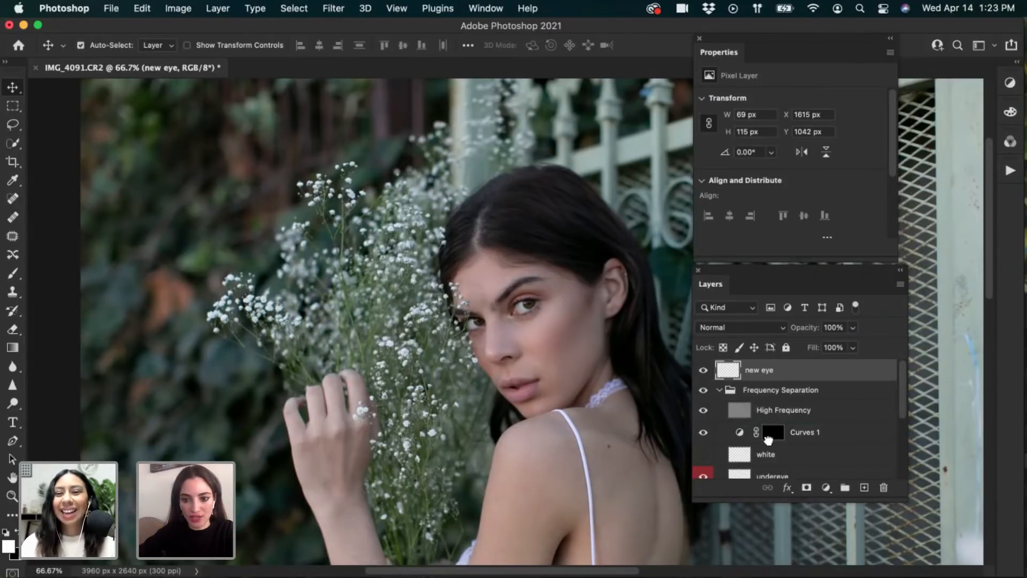
Move the white layer out of the Frequency Separation group to above new eye, and compare the portrait with it hidden and shown
{"action": "left_click_drag", "start_coordinate": [768, 444], "coordinate": [754, 362]}
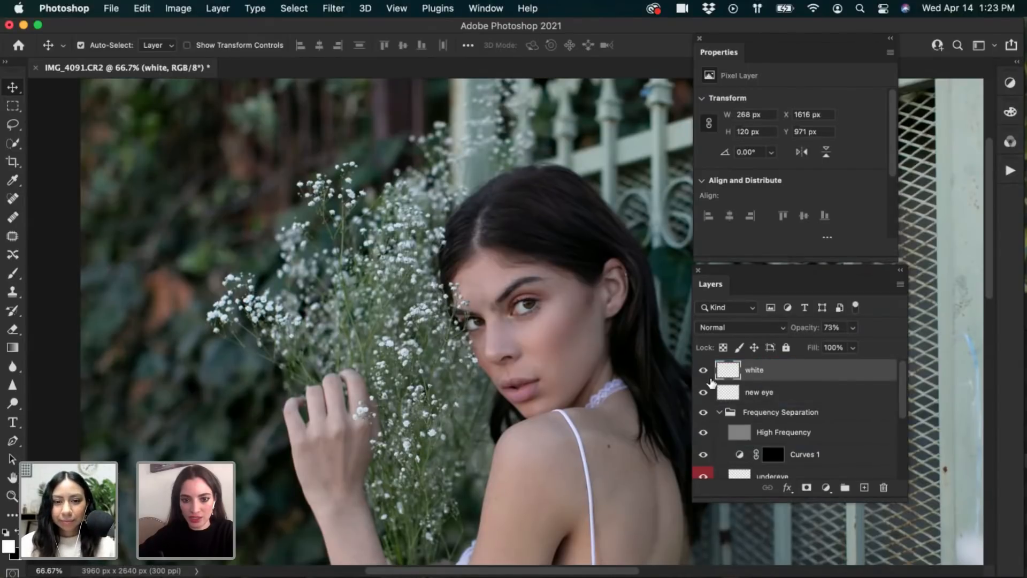
{"action": "left_click", "coordinate": [706, 370]}
{"action": "left_click", "coordinate": [707, 371]}
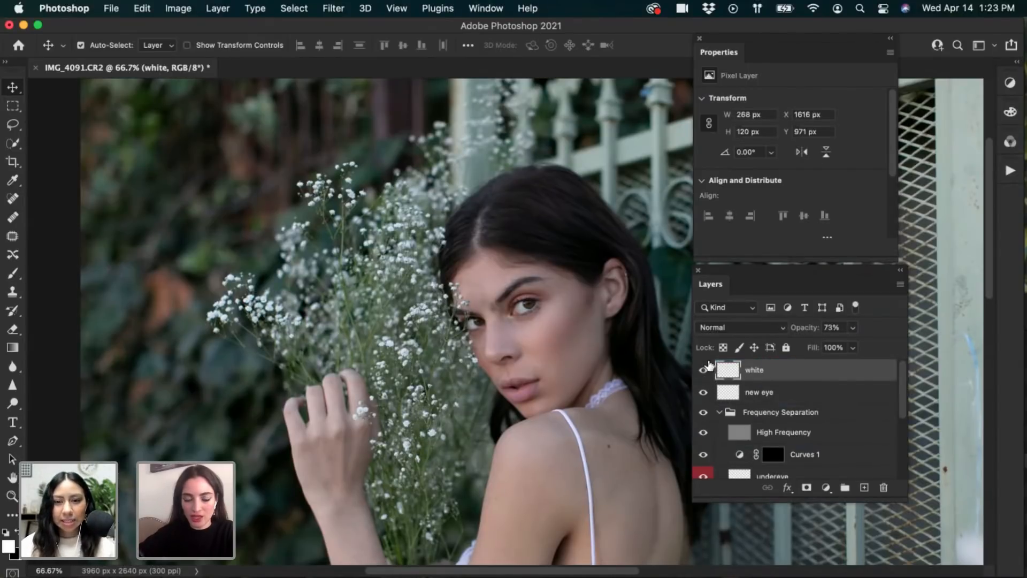
{"action": "key", "text": "super+1"}
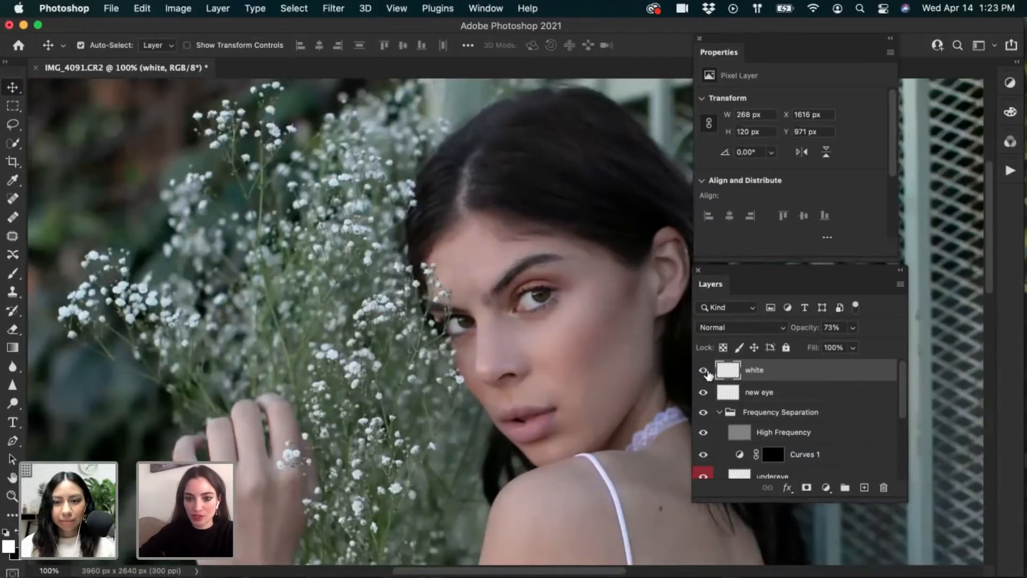
{"action": "left_click", "coordinate": [704, 370]}
{"action": "left_click", "coordinate": [704, 371]}
Move the Curves 1 adjustment layer out of the Frequency Separation group to the top of the layer stack
{"action": "left_click", "coordinate": [720, 413]}
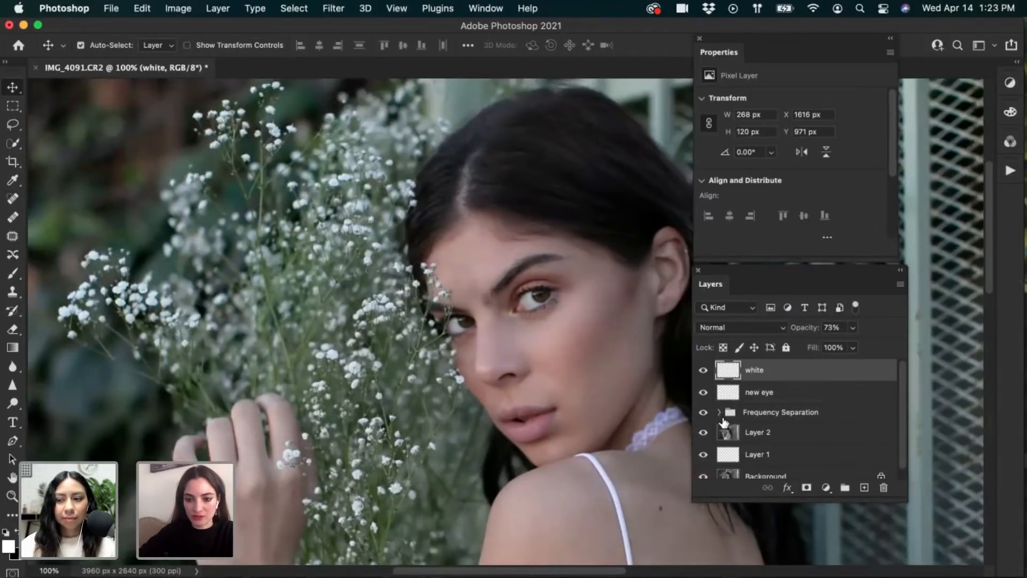
{"action": "left_click", "coordinate": [719, 413]}
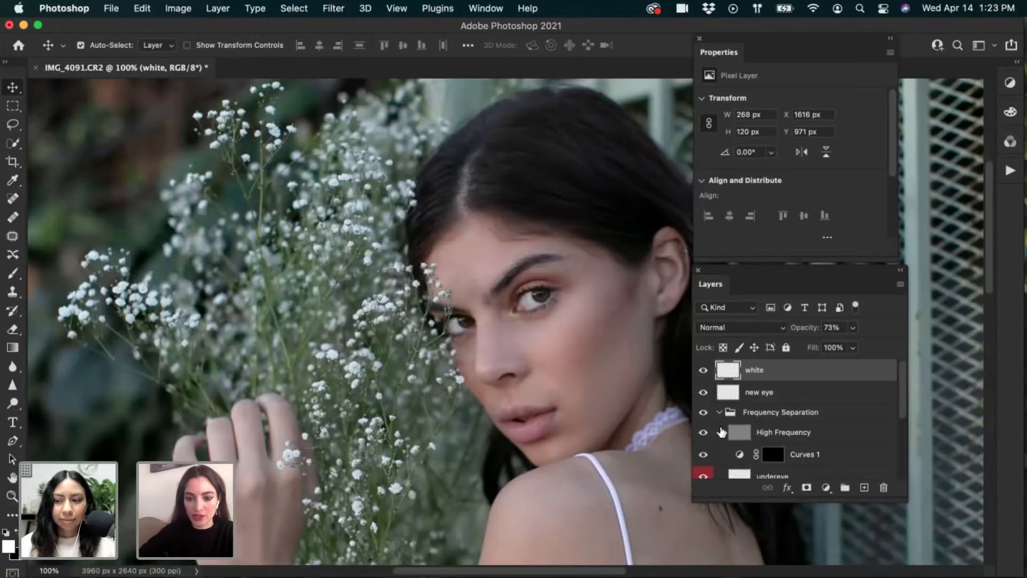
{"action": "left_click_drag", "start_coordinate": [739, 460], "coordinate": [737, 369]}
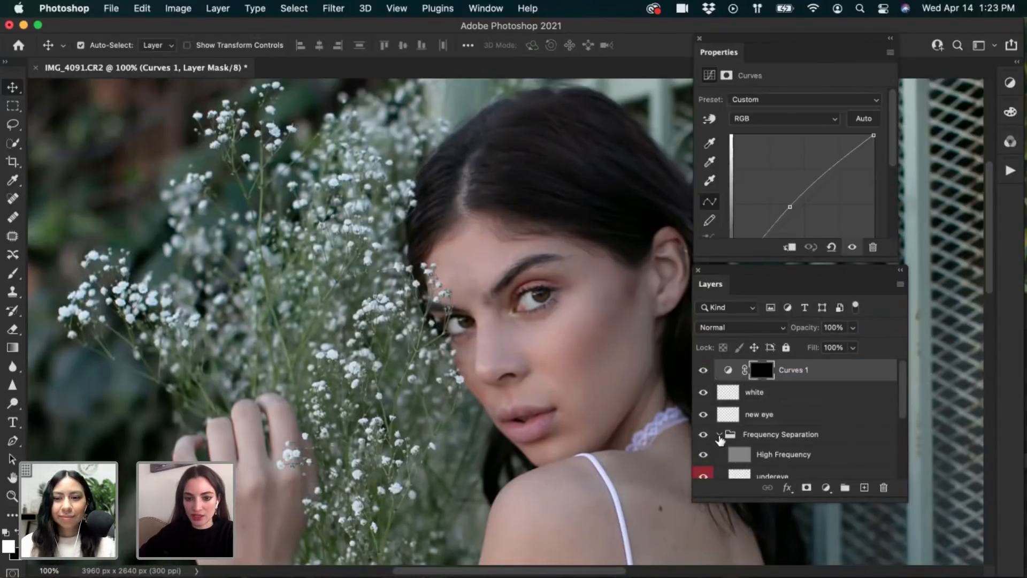
Set up the Healing Brush at 45 px on the Low Frequency copy layer with the High Frequency layer hidden
{"action": "left_click_drag", "start_coordinate": [538, 422], "coordinate": [468, 308]}
{"action": "left_click_drag", "start_coordinate": [577, 333], "coordinate": [588, 231]}
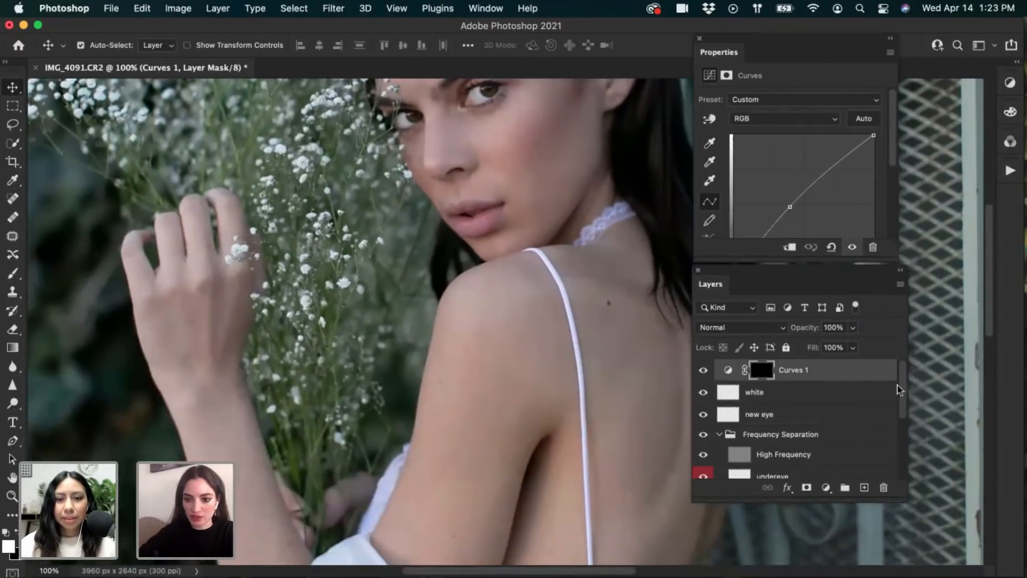
{"action": "scroll", "coordinate": [786, 442], "scroll_direction": "down", "scroll_amount": 3}
{"action": "left_click", "coordinate": [772, 436]}
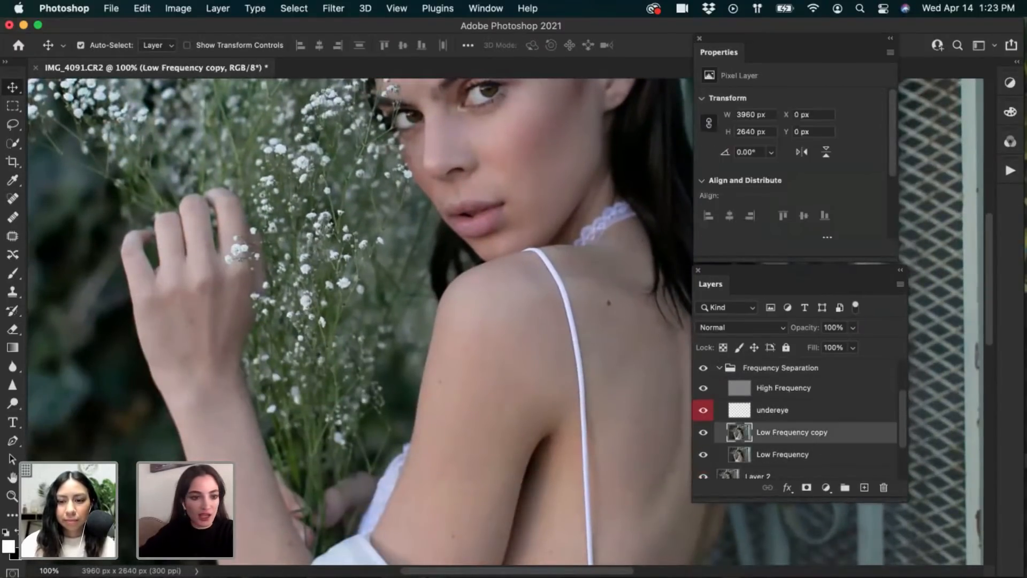
{"action": "left_click", "coordinate": [12, 217]}
{"action": "key", "text": "bracketright"}
{"action": "key", "text": "bracketright"}
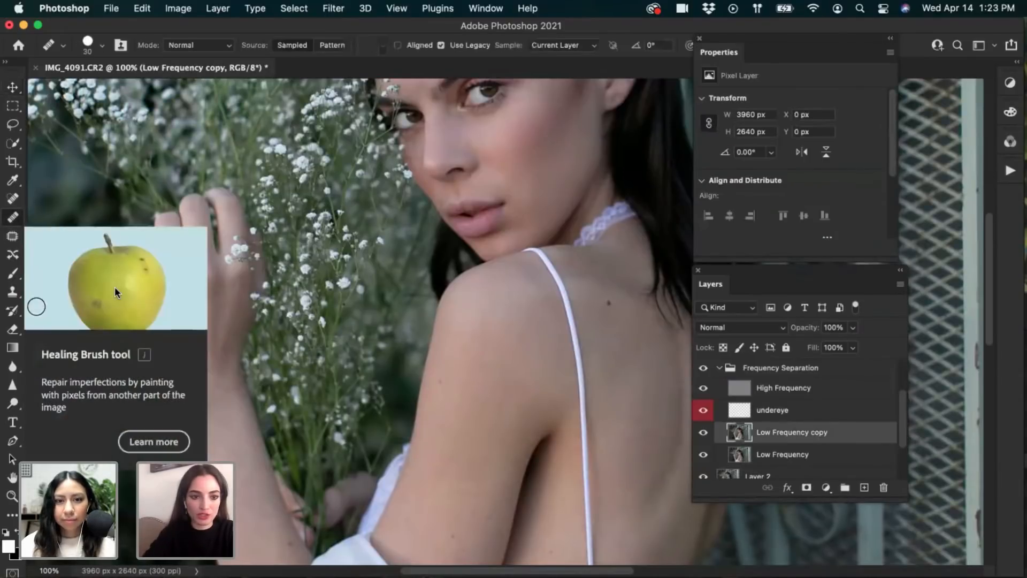
{"action": "key", "text": "bracketright"}
{"action": "key", "text": "bracketright"}
{"action": "key", "text": "bracketright"}
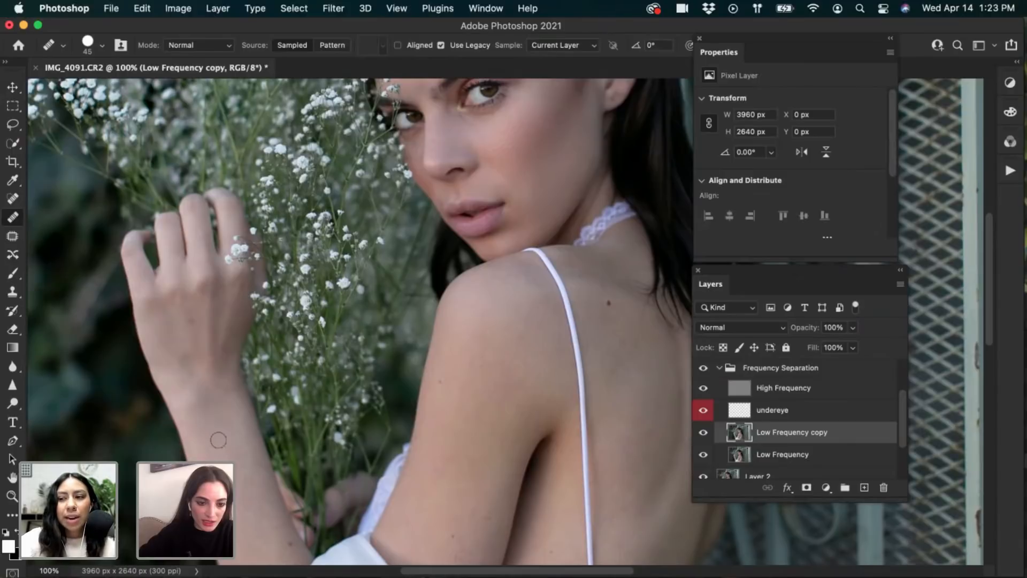
{"action": "left_click", "coordinate": [703, 387]}
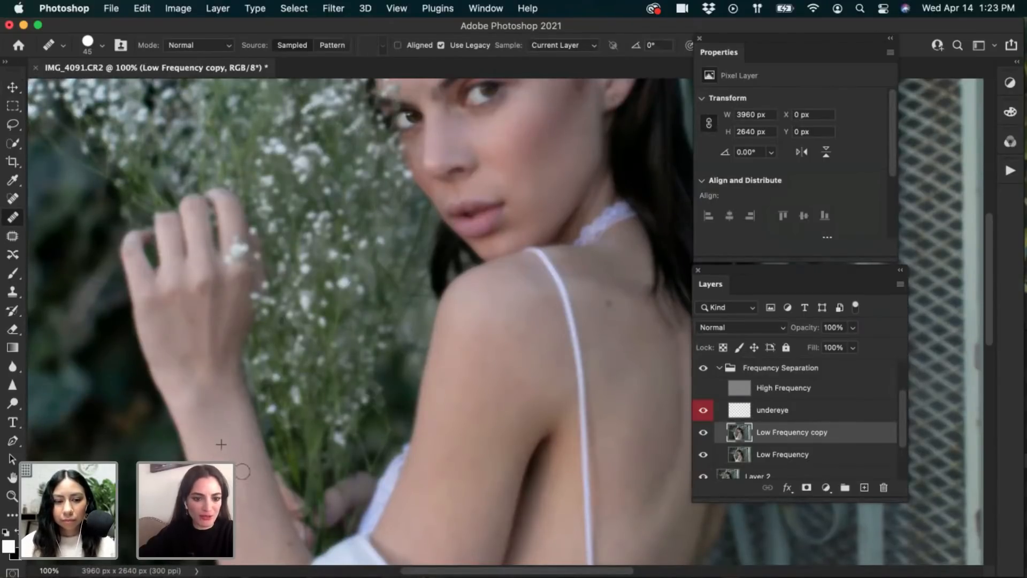
Even out the skin tone in the middle of the raised forearm with the Healing Brush at 40 px
{"action": "left_click_drag", "start_coordinate": [304, 462], "coordinate": [312, 379]}
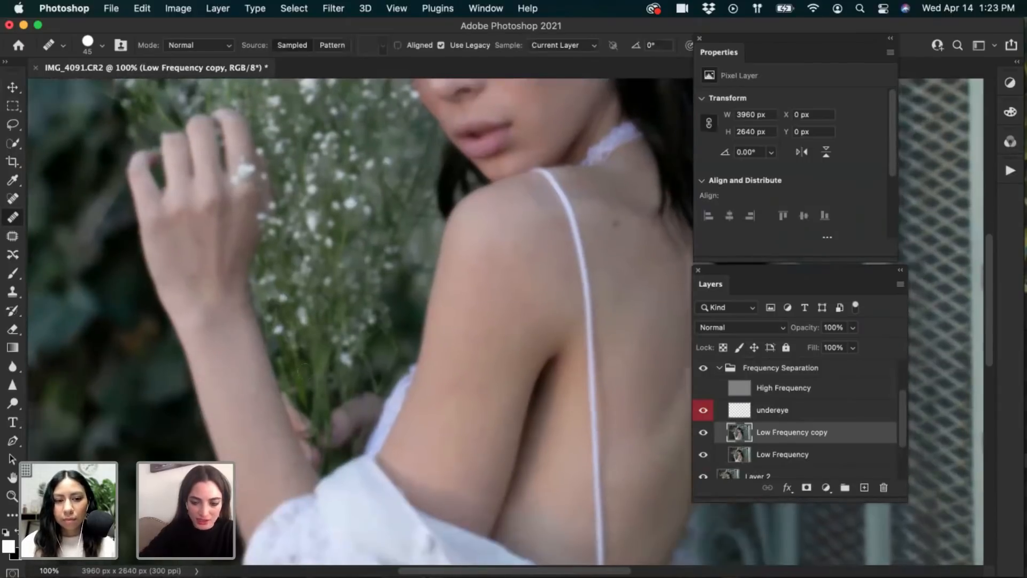
{"action": "key", "text": "super+plus"}
{"action": "left_click_drag", "start_coordinate": [374, 346], "coordinate": [663, 70]}
{"action": "left_click_drag", "start_coordinate": [360, 497], "coordinate": [379, 573]}
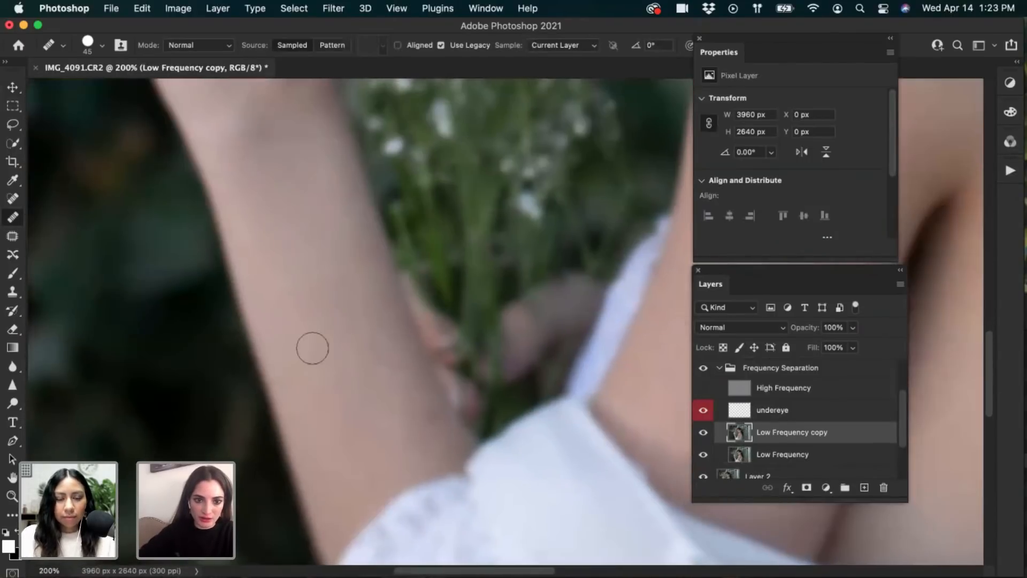
{"action": "key", "text": "["}
{"action": "left_click_drag", "start_coordinate": [355, 264], "coordinate": [366, 249]}
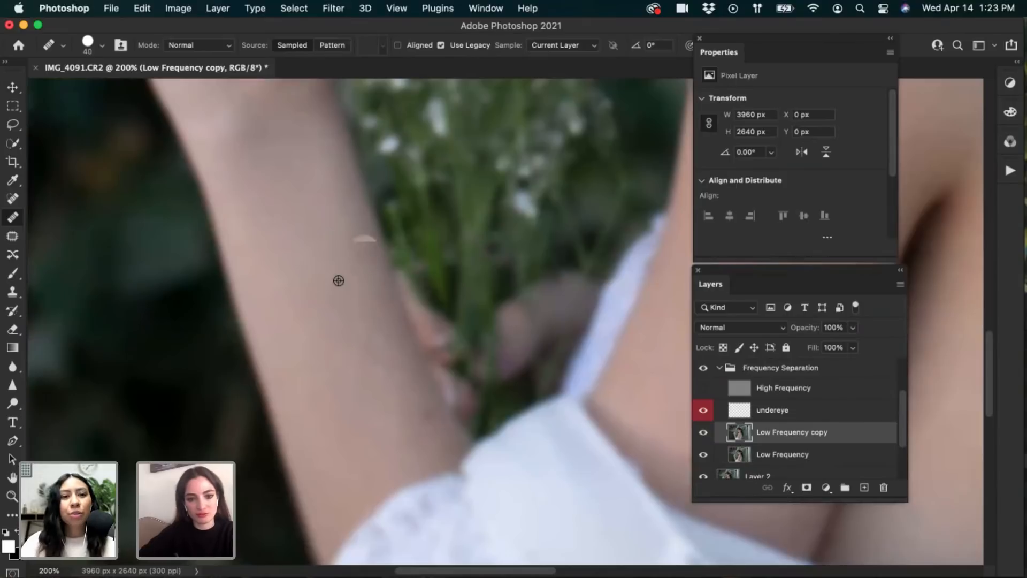
{"action": "left_click", "coordinate": [337, 281], "text": "alt"}
{"action": "mouse_move", "coordinate": [304, 338]}
{"action": "left_mouse_down"}
{"action": "mouse_move", "coordinate": [326, 330]}
{"action": "mouse_move", "coordinate": [333, 342]}
{"action": "mouse_move", "coordinate": [336, 313]}
{"action": "left_mouse_up"}
{"action": "left_click_drag", "start_coordinate": [344, 363], "coordinate": [330, 351]}
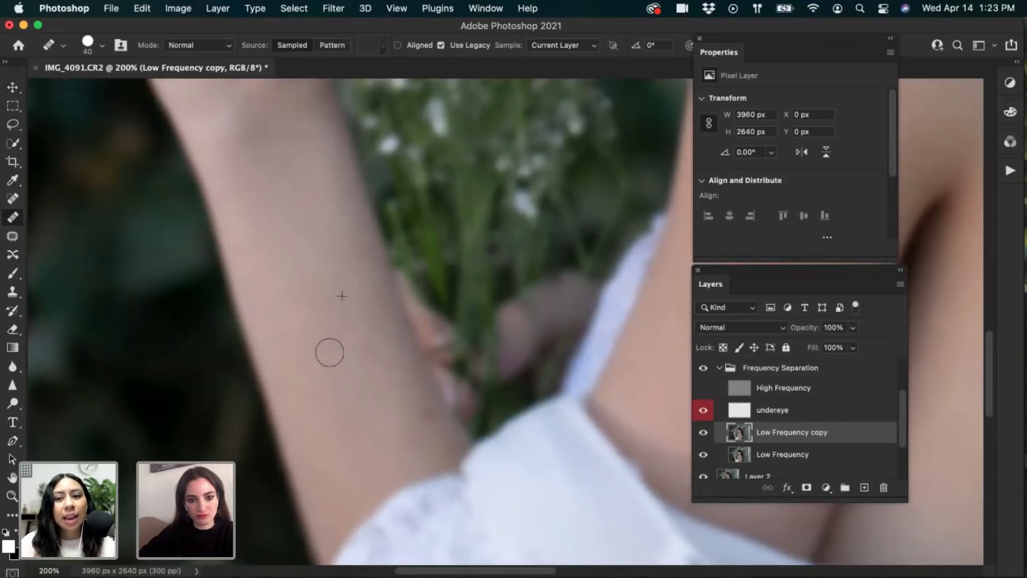
Heal the uneven tones on the lower forearm just above the white sleeve with the 40 px brush
{"action": "mouse_move", "coordinate": [331, 408]}
{"action": "left_mouse_down"}
{"action": "mouse_move", "coordinate": [320, 389]}
{"action": "mouse_move", "coordinate": [345, 436]}
{"action": "left_mouse_up"}
{"action": "mouse_move", "coordinate": [336, 416]}
{"action": "left_mouse_down"}
{"action": "mouse_move", "coordinate": [354, 438]}
{"action": "mouse_move", "coordinate": [353, 403]}
{"action": "left_mouse_up"}
{"action": "left_click_drag", "start_coordinate": [355, 447], "coordinate": [365, 449]}
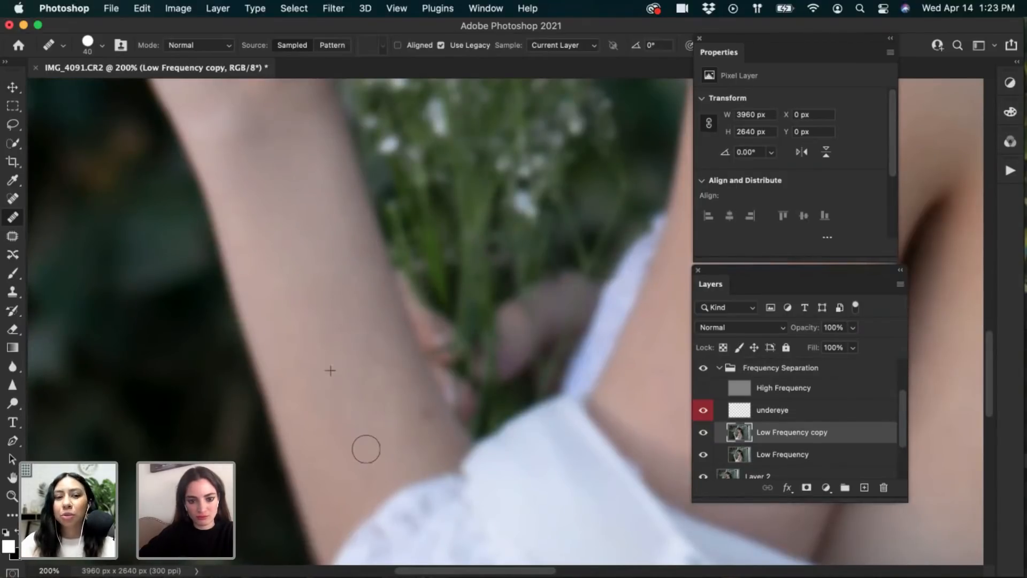
{"action": "left_click", "coordinate": [367, 474]}
{"action": "left_click", "coordinate": [352, 434]}
{"action": "left_click", "coordinate": [375, 399]}
{"action": "left_click_drag", "start_coordinate": [378, 391], "coordinate": [388, 409]}
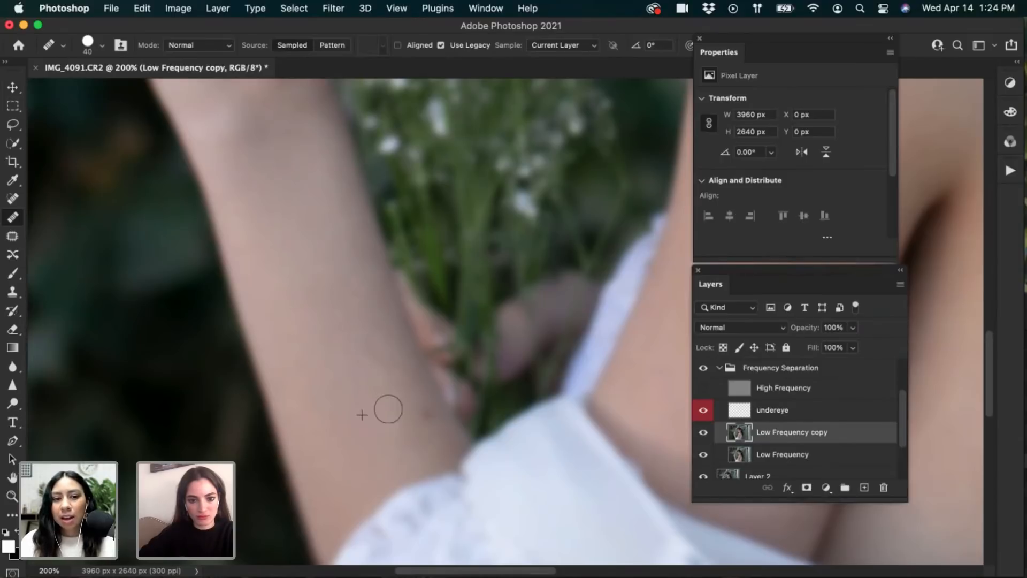
Smooth the tones along the flower-side edge and upper middle of the forearm with the 40 px Healing Brush
{"action": "left_click", "coordinate": [372, 333]}
{"action": "mouse_move", "coordinate": [381, 353]}
{"action": "left_mouse_down"}
{"action": "mouse_move", "coordinate": [389, 355]}
{"action": "mouse_move", "coordinate": [380, 335]}
{"action": "mouse_move", "coordinate": [391, 343]}
{"action": "mouse_move", "coordinate": [362, 307]}
{"action": "left_mouse_up"}
{"action": "mouse_move", "coordinate": [353, 269]}
{"action": "left_mouse_down"}
{"action": "mouse_move", "coordinate": [342, 310]}
{"action": "mouse_move", "coordinate": [325, 276]}
{"action": "mouse_move", "coordinate": [332, 306]}
{"action": "mouse_move", "coordinate": [349, 288]}
{"action": "left_mouse_up"}
{"action": "mouse_move", "coordinate": [342, 232]}
{"action": "left_mouse_down"}
{"action": "mouse_move", "coordinate": [340, 241]}
{"action": "mouse_move", "coordinate": [343, 217]}
{"action": "mouse_move", "coordinate": [342, 229]}
{"action": "left_mouse_up"}
{"action": "left_click_drag", "start_coordinate": [311, 264], "coordinate": [322, 328]}
{"action": "mouse_move", "coordinate": [325, 299]}
{"action": "left_mouse_down"}
{"action": "mouse_move", "coordinate": [300, 265]}
{"action": "mouse_move", "coordinate": [340, 277]}
{"action": "mouse_move", "coordinate": [338, 314]}
{"action": "left_mouse_up"}
Sample clean forearm skin and heal the blotchy tones around the wrist and the back of the hand
{"action": "left_click_drag", "start_coordinate": [308, 266], "coordinate": [358, 405]}
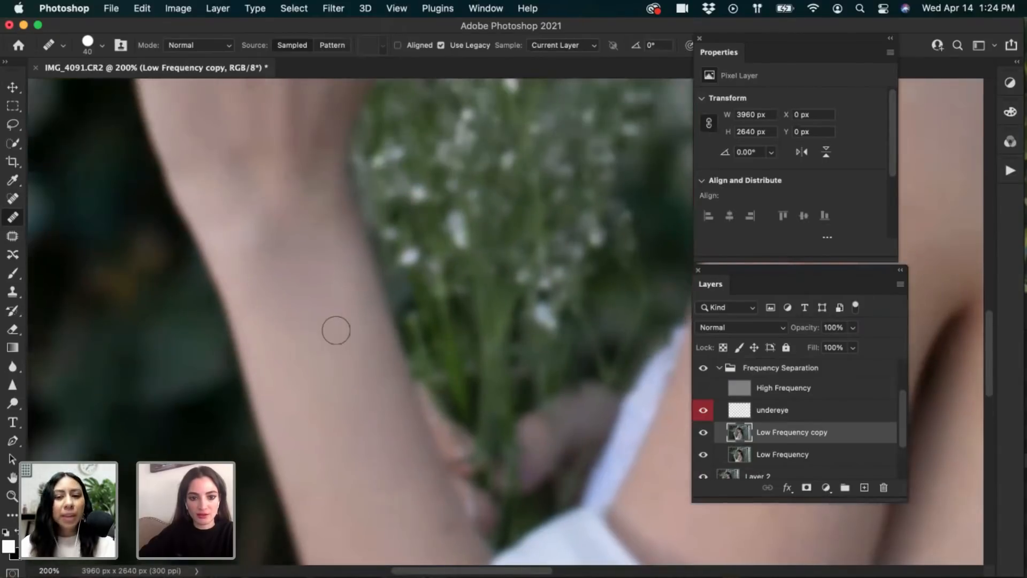
{"action": "left_click", "coordinate": [343, 351], "text": "alt"}
{"action": "mouse_move", "coordinate": [348, 302]}
{"action": "left_mouse_down"}
{"action": "mouse_move", "coordinate": [355, 325]}
{"action": "mouse_move", "coordinate": [339, 275]}
{"action": "mouse_move", "coordinate": [337, 295]}
{"action": "left_mouse_up"}
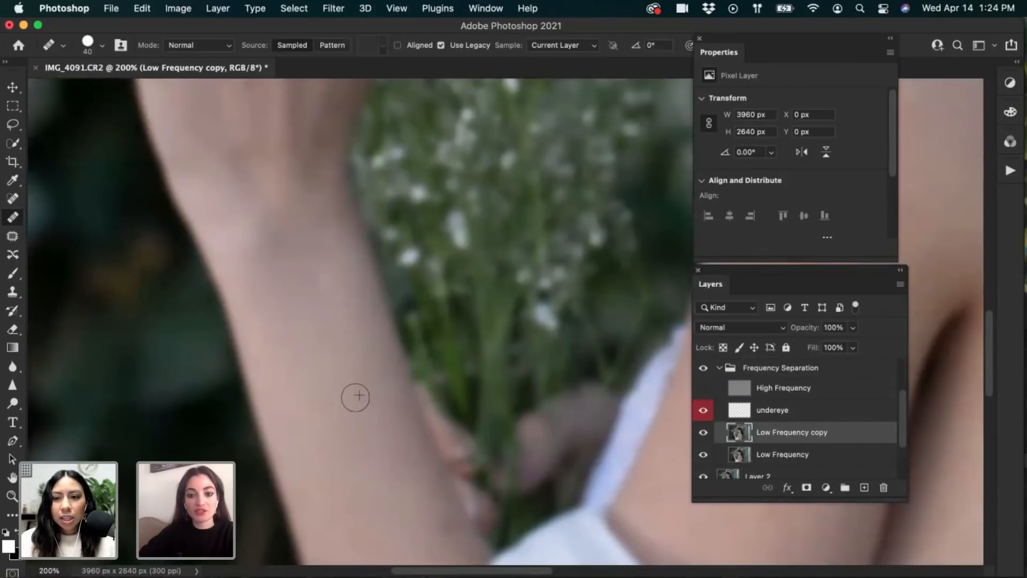
{"action": "left_click_drag", "start_coordinate": [309, 83], "coordinate": [357, 389]}
{"action": "left_click_drag", "start_coordinate": [348, 291], "coordinate": [331, 202]}
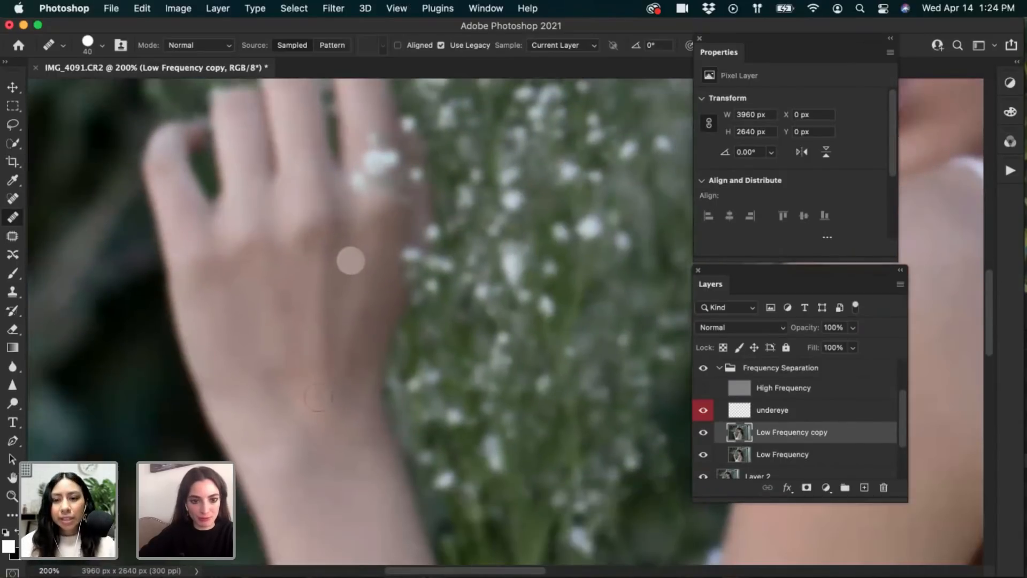
{"action": "mouse_move", "coordinate": [287, 298]}
{"action": "left_mouse_down"}
{"action": "mouse_move", "coordinate": [299, 332]}
{"action": "mouse_move", "coordinate": [300, 322]}
{"action": "left_mouse_up"}
Heal the uneven tones on the lower part of the upper arm, above the sleeve, with a 60 px Healing Brush
{"action": "mouse_move", "coordinate": [636, 521]}
{"action": "left_mouse_down"}
{"action": "mouse_move", "coordinate": [480, 296]}
{"action": "mouse_move", "coordinate": [415, 268]}
{"action": "left_mouse_up"}
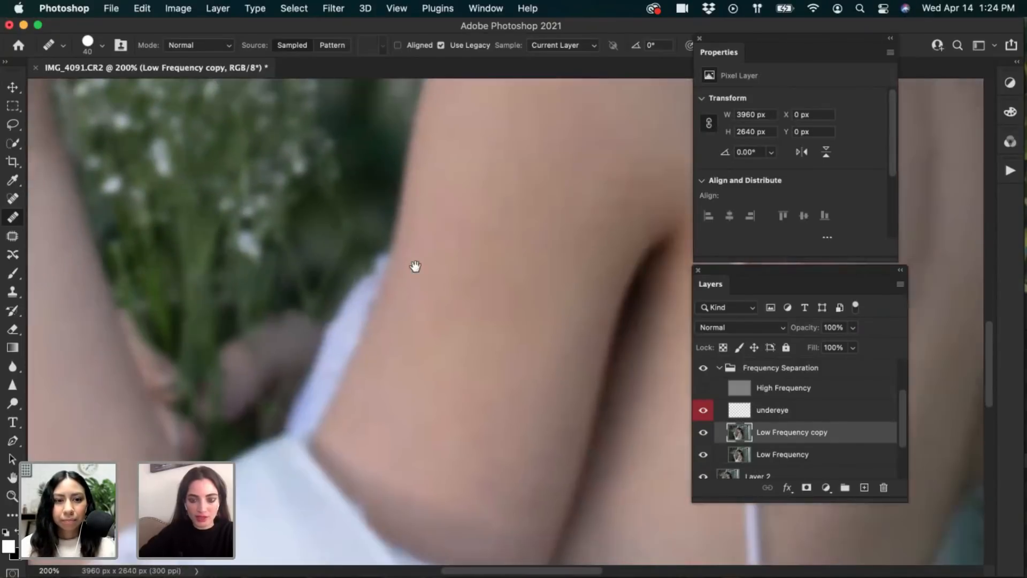
{"action": "key", "text": "super+minus"}
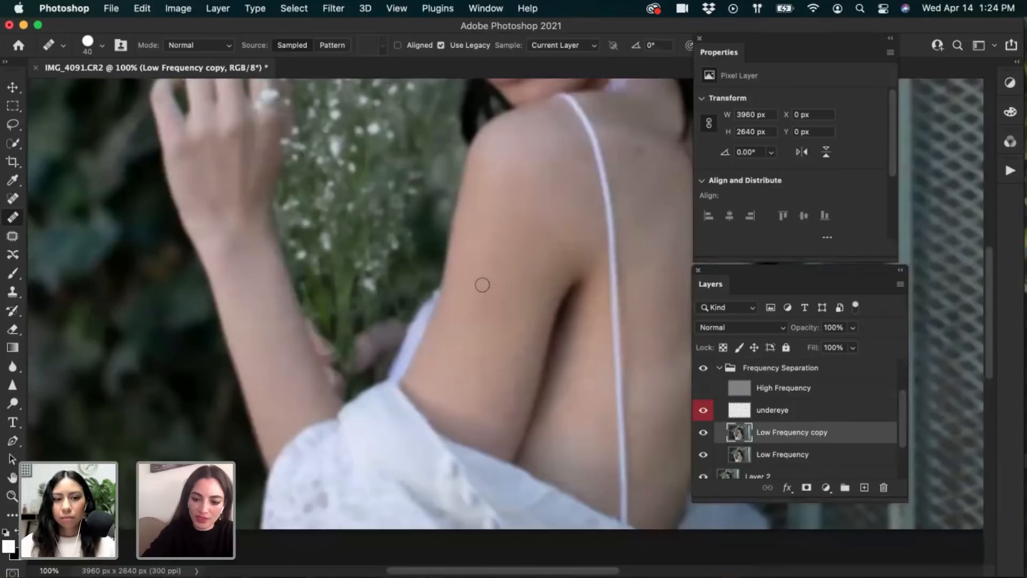
{"action": "key", "text": "bracketright"}
{"action": "key", "text": "bracketright"}
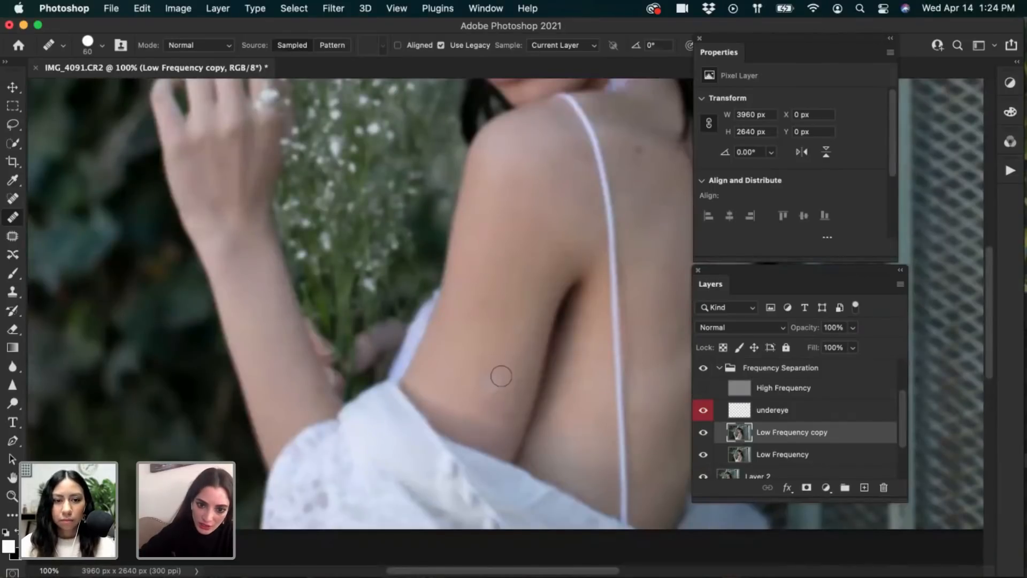
{"action": "left_click", "coordinate": [504, 381], "text": "alt"}
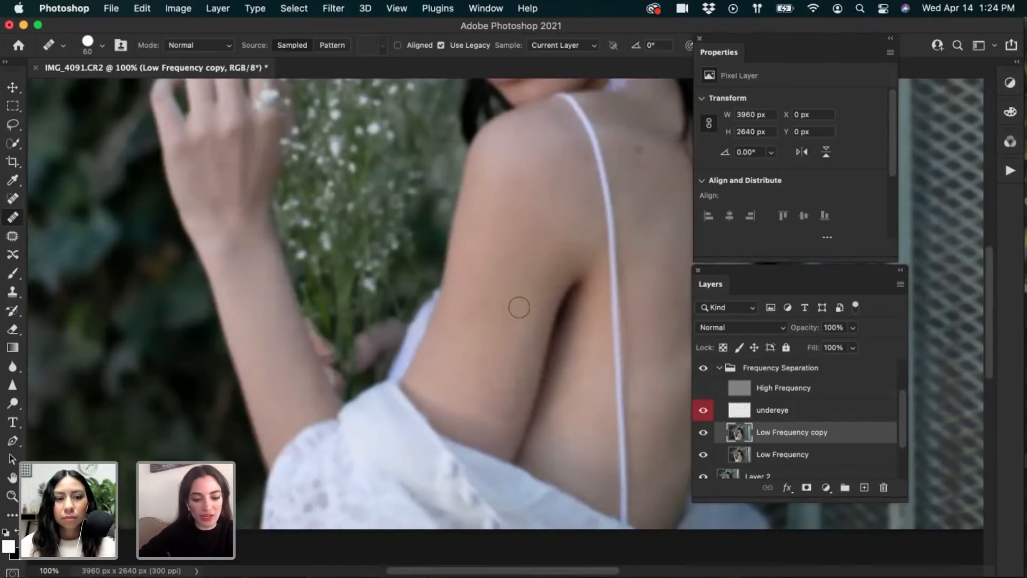
{"action": "left_click", "coordinate": [519, 325], "text": "alt"}
{"action": "mouse_move", "coordinate": [516, 315]}
{"action": "left_mouse_down"}
{"action": "mouse_move", "coordinate": [507, 379]}
{"action": "mouse_move", "coordinate": [494, 329]}
{"action": "left_mouse_up"}
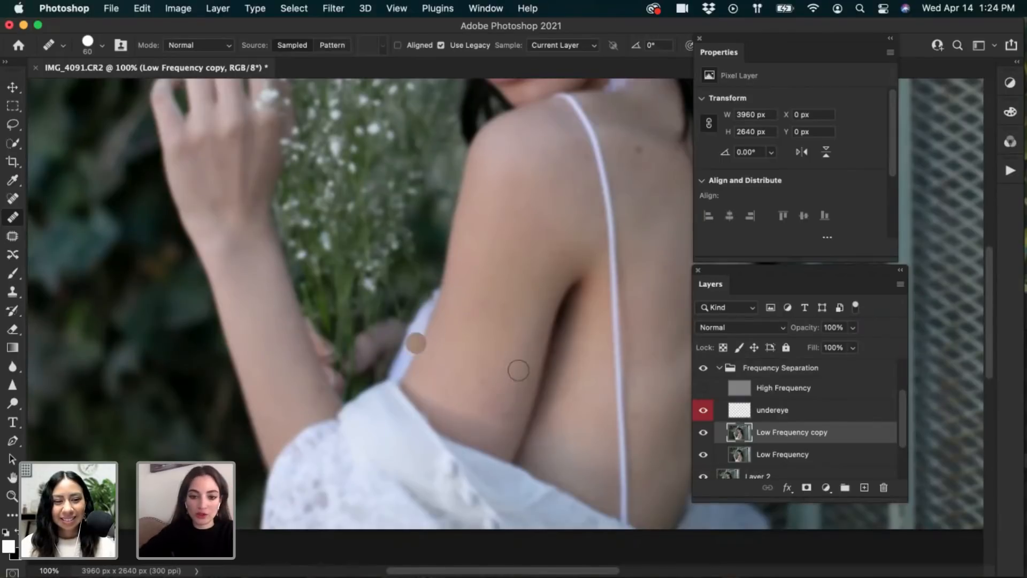
{"action": "left_click", "coordinate": [498, 360], "text": "alt"}
{"action": "left_click_drag", "start_coordinate": [485, 382], "coordinate": [482, 389]}
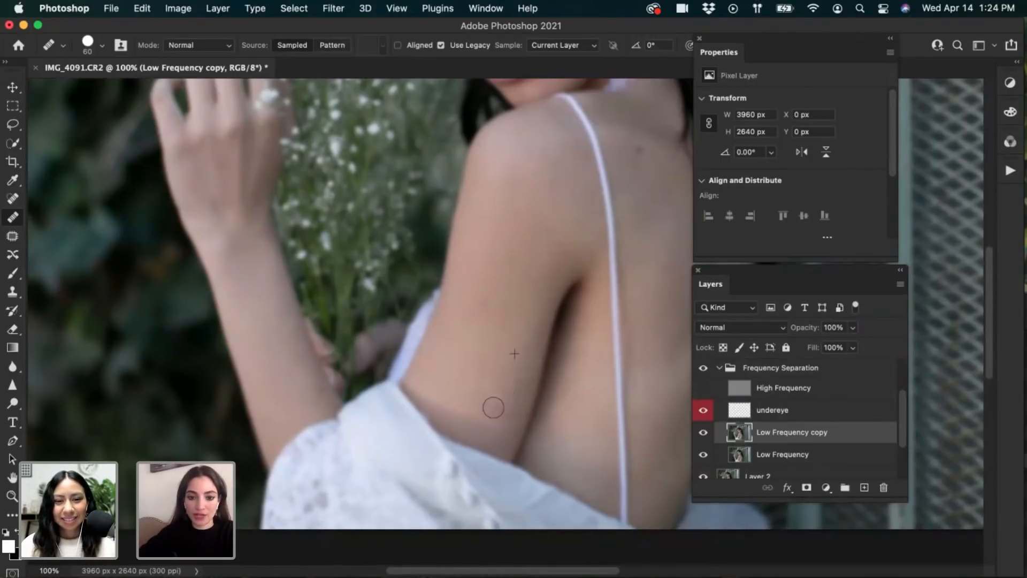
{"action": "mouse_move", "coordinate": [495, 410]}
{"action": "left_mouse_down"}
{"action": "mouse_move", "coordinate": [513, 398]}
{"action": "mouse_move", "coordinate": [493, 403]}
{"action": "mouse_move", "coordinate": [530, 339]}
{"action": "mouse_move", "coordinate": [509, 405]}
{"action": "mouse_move", "coordinate": [518, 386]}
{"action": "mouse_move", "coordinate": [503, 404]}
{"action": "mouse_move", "coordinate": [492, 386]}
{"action": "mouse_move", "coordinate": [491, 411]}
{"action": "mouse_move", "coordinate": [508, 355]}
{"action": "mouse_move", "coordinate": [484, 371]}
{"action": "mouse_move", "coordinate": [483, 348]}
{"action": "mouse_move", "coordinate": [470, 344]}
{"action": "mouse_move", "coordinate": [489, 362]}
{"action": "mouse_move", "coordinate": [480, 329]}
{"action": "mouse_move", "coordinate": [495, 300]}
{"action": "mouse_move", "coordinate": [506, 312]}
{"action": "mouse_move", "coordinate": [489, 308]}
{"action": "mouse_move", "coordinate": [489, 271]}
{"action": "mouse_move", "coordinate": [497, 232]}
{"action": "mouse_move", "coordinate": [515, 234]}
{"action": "mouse_move", "coordinate": [495, 248]}
{"action": "mouse_move", "coordinate": [479, 229]}
{"action": "mouse_move", "coordinate": [499, 229]}
{"action": "mouse_move", "coordinate": [484, 219]}
{"action": "mouse_move", "coordinate": [509, 202]}
{"action": "mouse_move", "coordinate": [511, 222]}
{"action": "mouse_move", "coordinate": [531, 213]}
{"action": "mouse_move", "coordinate": [543, 184]}
{"action": "mouse_move", "coordinate": [522, 197]}
{"action": "mouse_move", "coordinate": [534, 171]}
{"action": "mouse_move", "coordinate": [538, 221]}
{"action": "mouse_move", "coordinate": [502, 387]}
{"action": "left_mouse_up"}
Even out the skin on the upper arm beside the armpit with the 60 px brush, resampling nearby skin
{"action": "scroll", "coordinate": [503, 387], "scroll_direction": "up", "scroll_amount": 2}
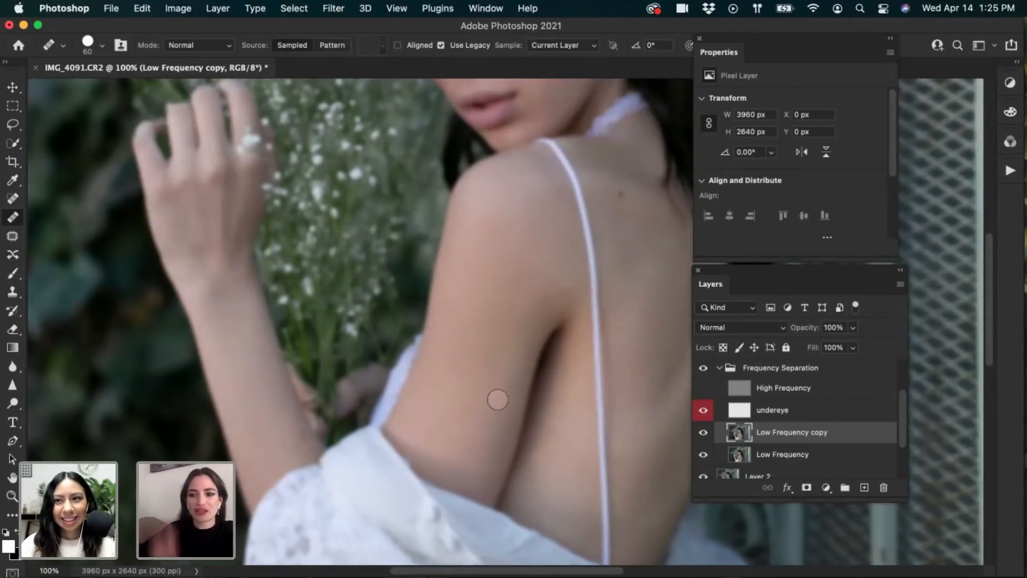
{"action": "left_click", "coordinate": [505, 214], "text": "alt"}
{"action": "mouse_move", "coordinate": [503, 302]}
{"action": "left_mouse_down"}
{"action": "mouse_move", "coordinate": [533, 286]}
{"action": "mouse_move", "coordinate": [550, 272]}
{"action": "left_mouse_up"}
{"action": "left_click", "coordinate": [490, 319], "text": "alt"}
{"action": "left_click_drag", "start_coordinate": [514, 314], "coordinate": [530, 285]}
{"action": "mouse_move", "coordinate": [536, 275]}
{"action": "left_mouse_down"}
{"action": "mouse_move", "coordinate": [535, 284]}
{"action": "mouse_move", "coordinate": [551, 282]}
{"action": "left_mouse_up"}
{"action": "mouse_move", "coordinate": [554, 279]}
{"action": "left_mouse_down"}
{"action": "mouse_move", "coordinate": [534, 232]}
{"action": "mouse_move", "coordinate": [483, 227]}
{"action": "mouse_move", "coordinate": [475, 242]}
{"action": "mouse_move", "coordinate": [502, 237]}
{"action": "mouse_move", "coordinate": [485, 230]}
{"action": "left_mouse_up"}
Smooth the light and dark patches on the shoulder with the Healing Brush, sampling skin beside the dress strap
{"action": "left_click_drag", "start_coordinate": [477, 219], "coordinate": [476, 232]}
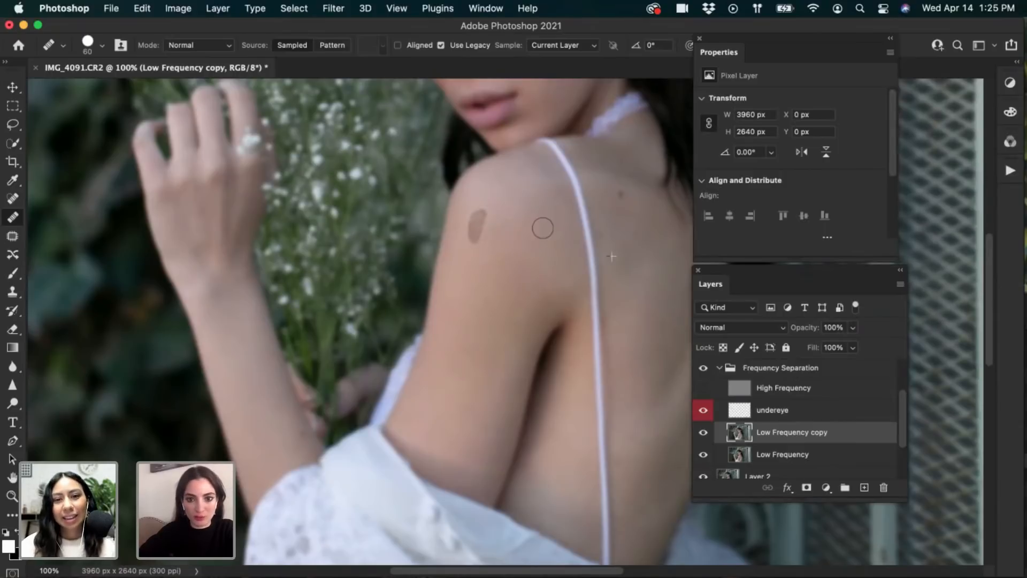
{"action": "left_click", "coordinate": [535, 230], "text": "alt"}
{"action": "mouse_move", "coordinate": [551, 199]}
{"action": "left_mouse_down"}
{"action": "mouse_move", "coordinate": [553, 211]}
{"action": "mouse_move", "coordinate": [493, 220]}
{"action": "left_mouse_up"}
{"action": "left_click", "coordinate": [529, 241]}
{"action": "left_click_drag", "start_coordinate": [498, 180], "coordinate": [486, 207]}
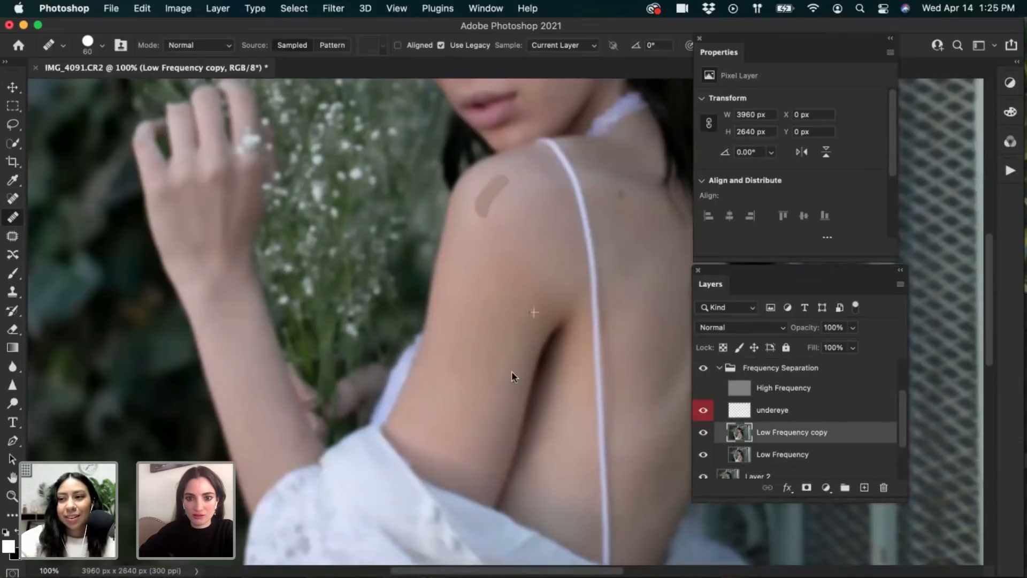
Heal the uneven tones on the upper back between the dress strap and the spine with the 60 px Healing Brush
{"action": "left_click_drag", "start_coordinate": [518, 415], "coordinate": [385, 341]}
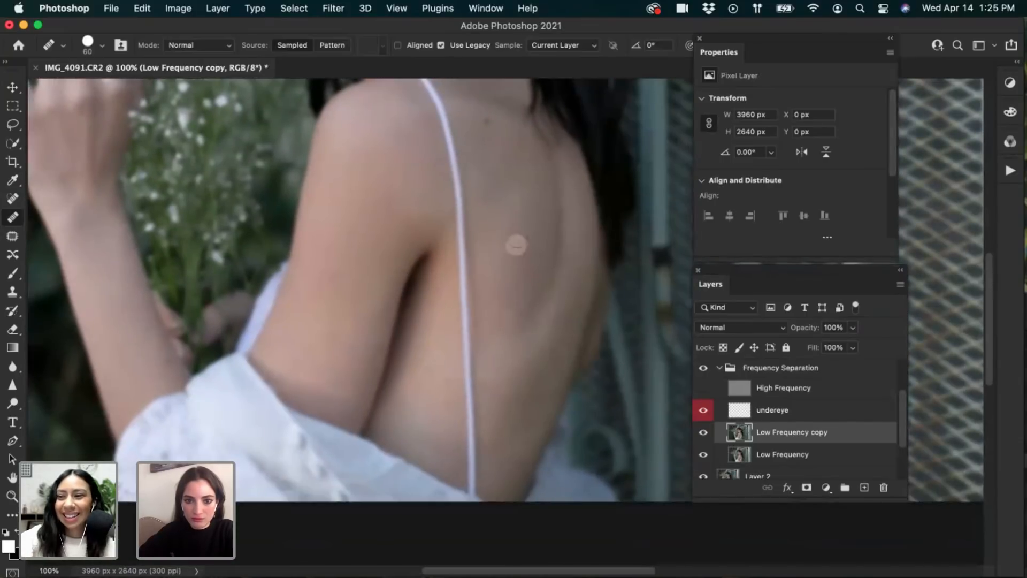
{"action": "left_click_drag", "start_coordinate": [520, 229], "coordinate": [521, 249]}
{"action": "left_click_drag", "start_coordinate": [527, 226], "coordinate": [529, 239]}
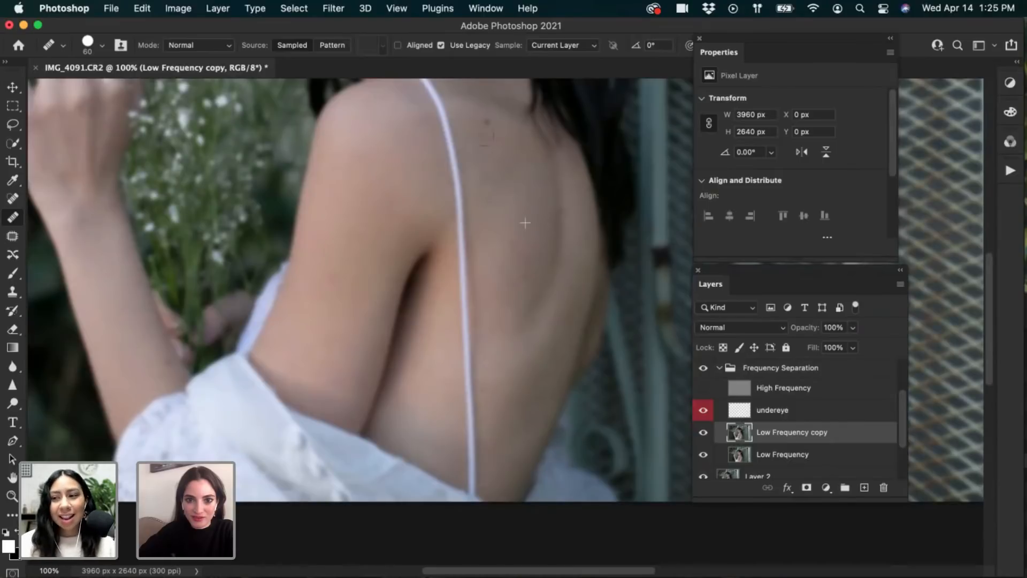
{"action": "left_click_drag", "start_coordinate": [508, 204], "coordinate": [569, 353]}
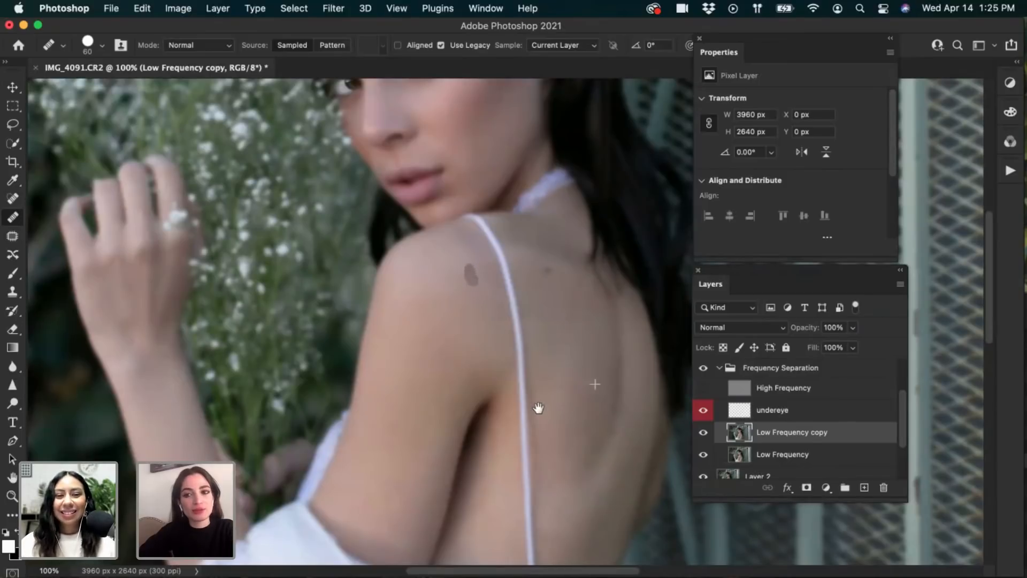
{"action": "scroll", "coordinate": [471, 281], "scroll_direction": "down", "scroll_amount": 5}
{"action": "scroll", "coordinate": [471, 281], "scroll_direction": "right", "scroll_amount": 4}
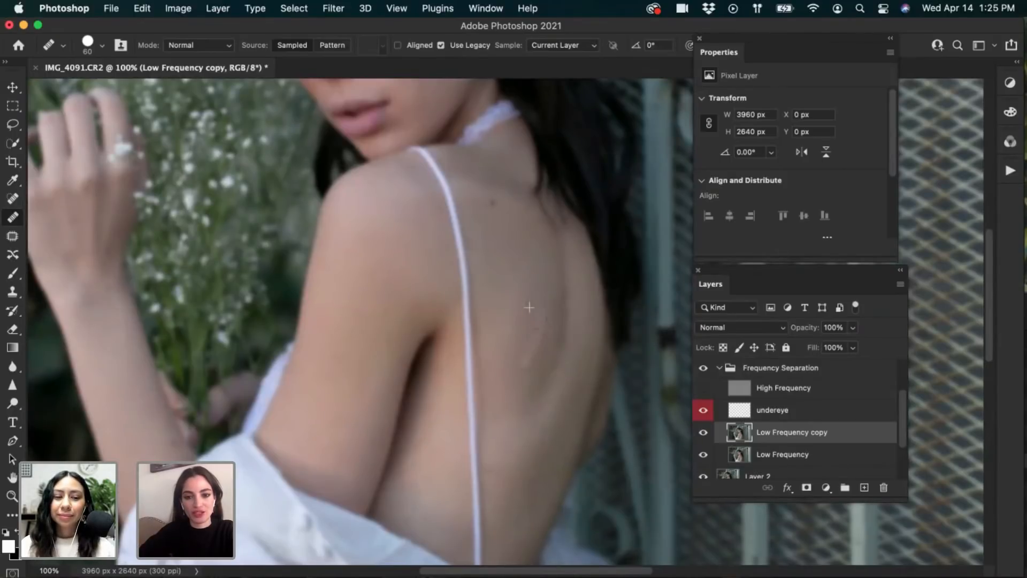
Soften the dark line and patches along the shoulder blade in the middle of the back with the Healing Brush
{"action": "left_click_drag", "start_coordinate": [547, 329], "coordinate": [539, 353]}
{"action": "left_click_drag", "start_coordinate": [523, 285], "coordinate": [516, 299]}
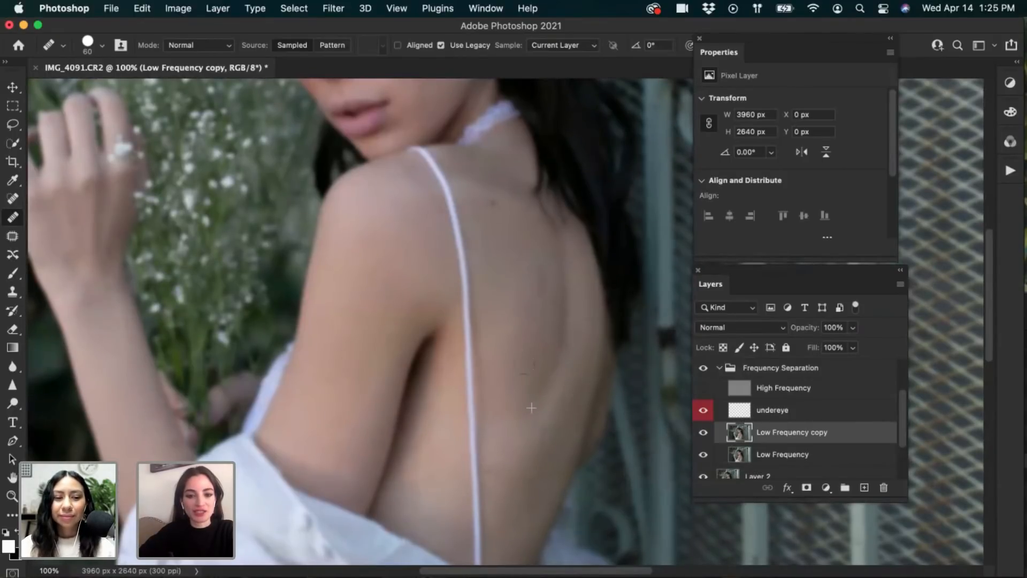
{"action": "left_click_drag", "start_coordinate": [517, 394], "coordinate": [541, 364]}
{"action": "left_click_drag", "start_coordinate": [519, 394], "coordinate": [519, 401]}
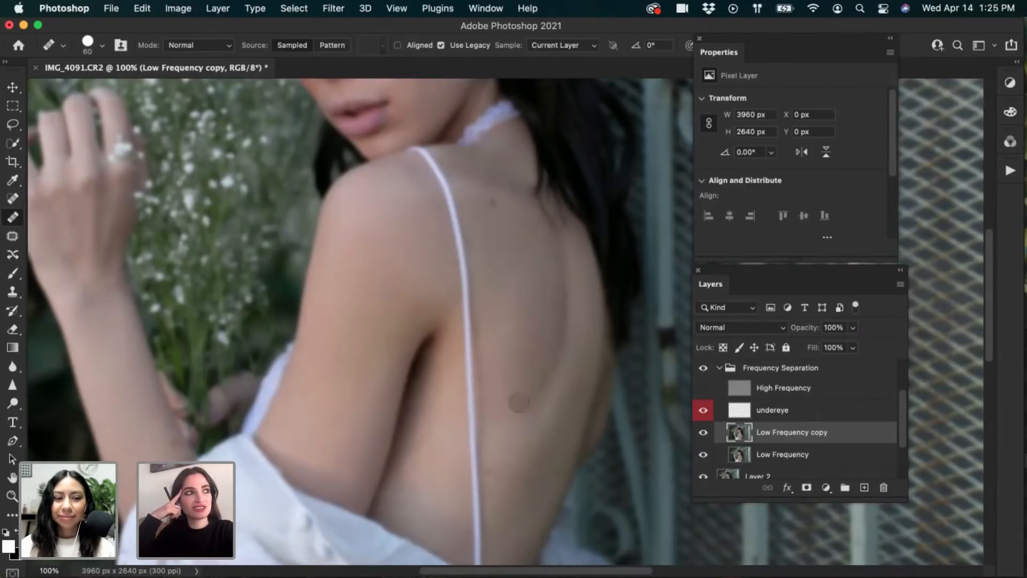
{"action": "left_click", "coordinate": [497, 394]}
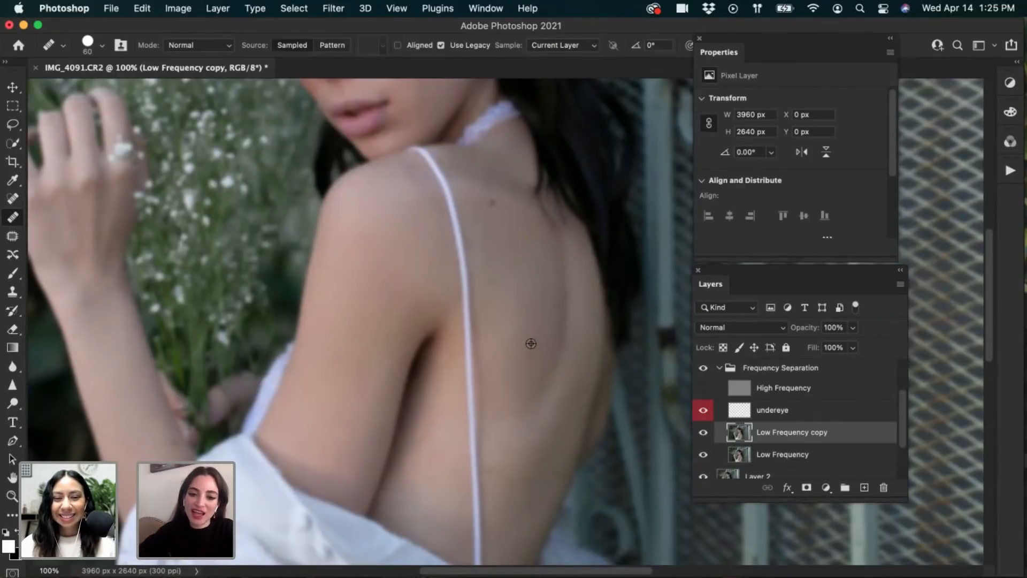
Resample clean skin in the middle of the back and even out the blotches between the strap and the shoulder blade
{"action": "mouse_move", "coordinate": [523, 325]}
{"action": "left_mouse_down"}
{"action": "mouse_move", "coordinate": [515, 313]}
{"action": "mouse_move", "coordinate": [504, 317]}
{"action": "mouse_move", "coordinate": [512, 300]}
{"action": "left_mouse_up"}
{"action": "left_click", "coordinate": [532, 315]}
{"action": "left_click", "coordinate": [532, 355], "text": "alt"}
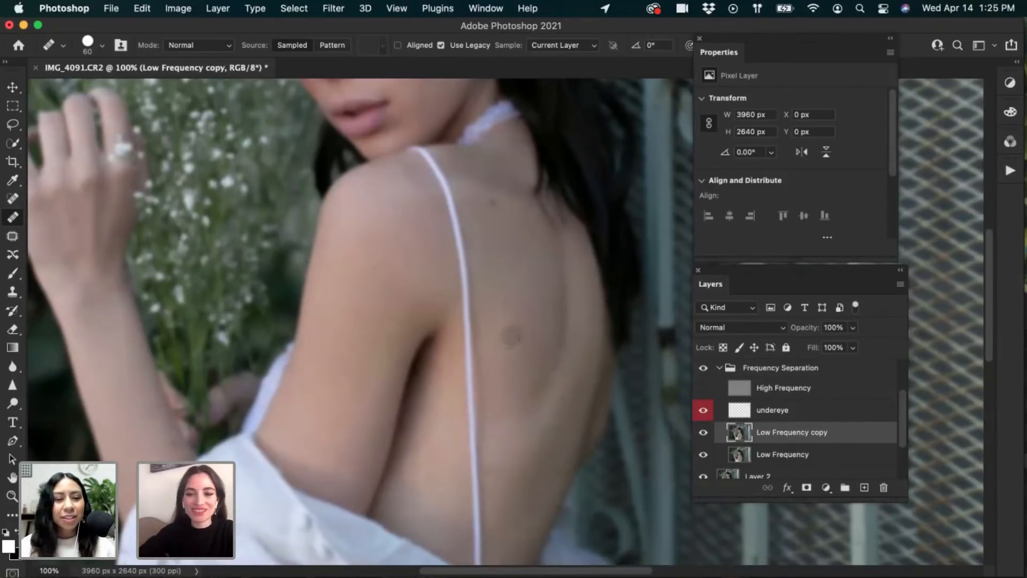
{"action": "left_click", "coordinate": [523, 339], "text": "alt"}
{"action": "left_click_drag", "start_coordinate": [511, 386], "coordinate": [527, 370]}
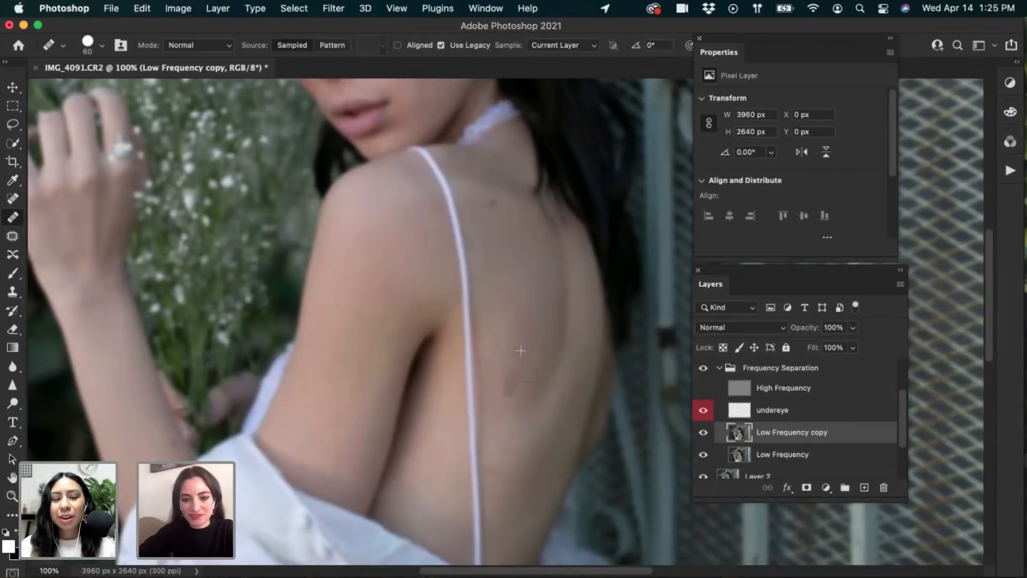
{"action": "left_click_drag", "start_coordinate": [508, 313], "coordinate": [506, 300]}
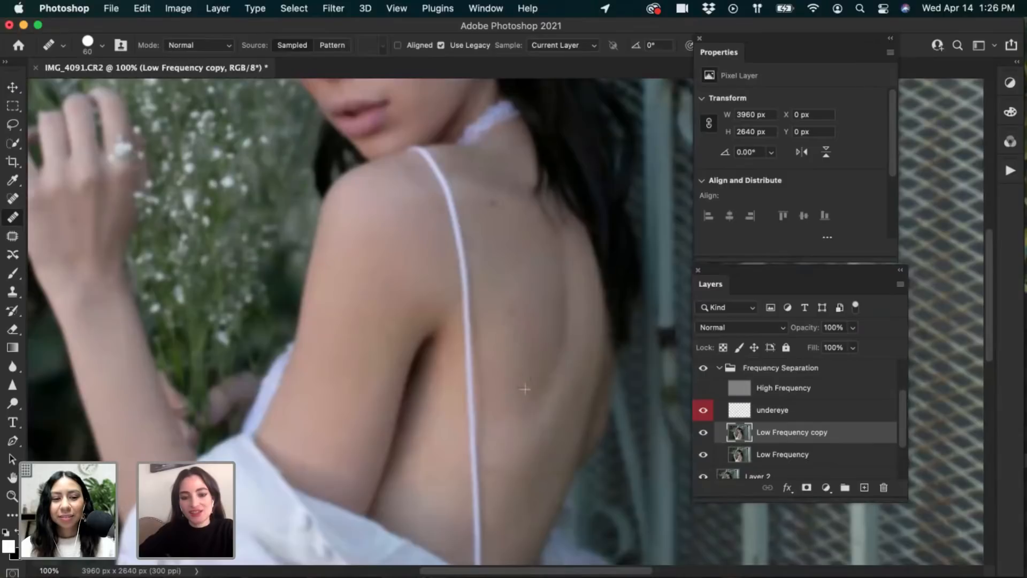
{"action": "left_click_drag", "start_coordinate": [506, 318], "coordinate": [511, 342]}
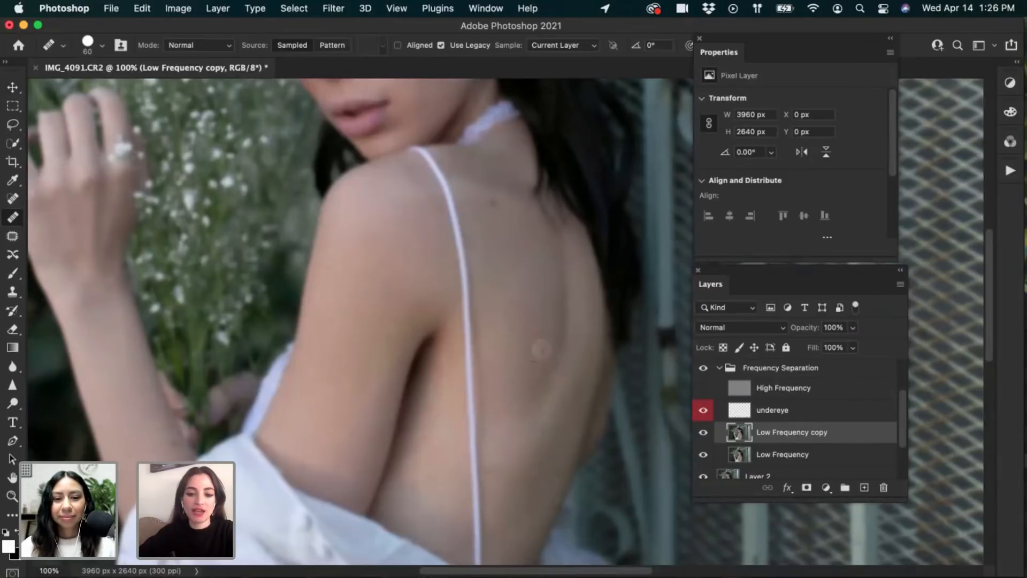
Heal the remaining small patches on the mid-back, just inside the shoulder blade's edge
{"action": "mouse_move", "coordinate": [523, 379]}
{"action": "left_mouse_down"}
{"action": "mouse_move", "coordinate": [520, 395]}
{"action": "mouse_move", "coordinate": [516, 384]}
{"action": "left_mouse_up"}
{"action": "mouse_move", "coordinate": [516, 335]}
{"action": "left_mouse_down"}
{"action": "mouse_move", "coordinate": [516, 345]}
{"action": "mouse_move", "coordinate": [514, 327]}
{"action": "left_mouse_up"}
{"action": "left_click", "coordinate": [516, 322]}
{"action": "left_click", "coordinate": [515, 306]}
{"action": "left_click", "coordinate": [507, 312]}
Smooth the skin tones on the lower back beside the dress strap with the 60 px Healing Brush
{"action": "left_click_drag", "start_coordinate": [513, 461], "coordinate": [512, 449]}
{"action": "mouse_move", "coordinate": [507, 440]}
{"action": "left_mouse_down"}
{"action": "mouse_move", "coordinate": [537, 493]}
{"action": "mouse_move", "coordinate": [552, 465]}
{"action": "left_mouse_up"}
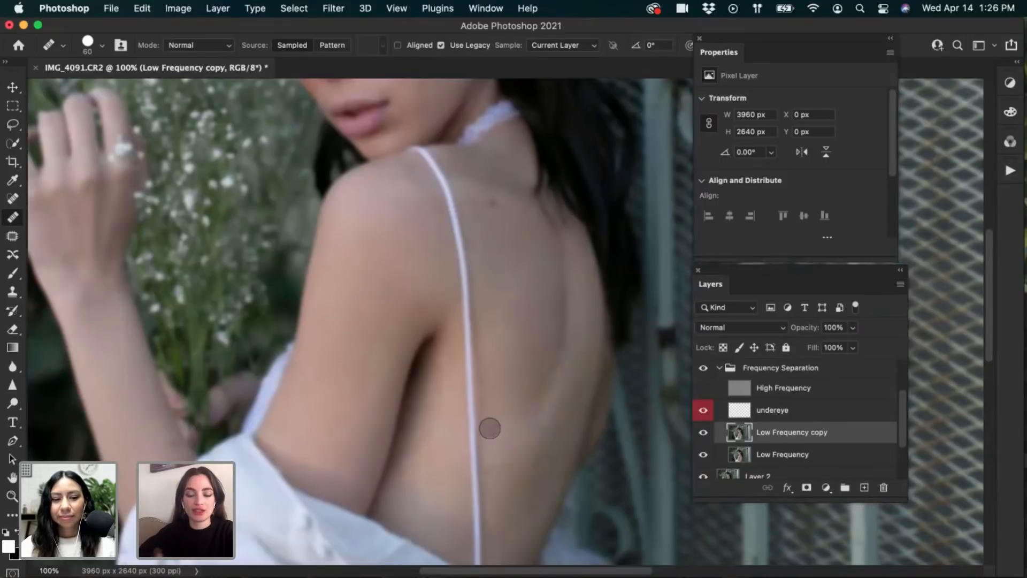
{"action": "left_click", "coordinate": [490, 428]}
{"action": "left_click", "coordinate": [512, 370]}
{"action": "left_click", "coordinate": [514, 433]}
Sample skin on the far side of the back and heal the uneven strip beside the hair
{"action": "left_click_drag", "start_coordinate": [570, 393], "coordinate": [585, 323]}
{"action": "left_click", "coordinate": [583, 303], "text": "alt"}
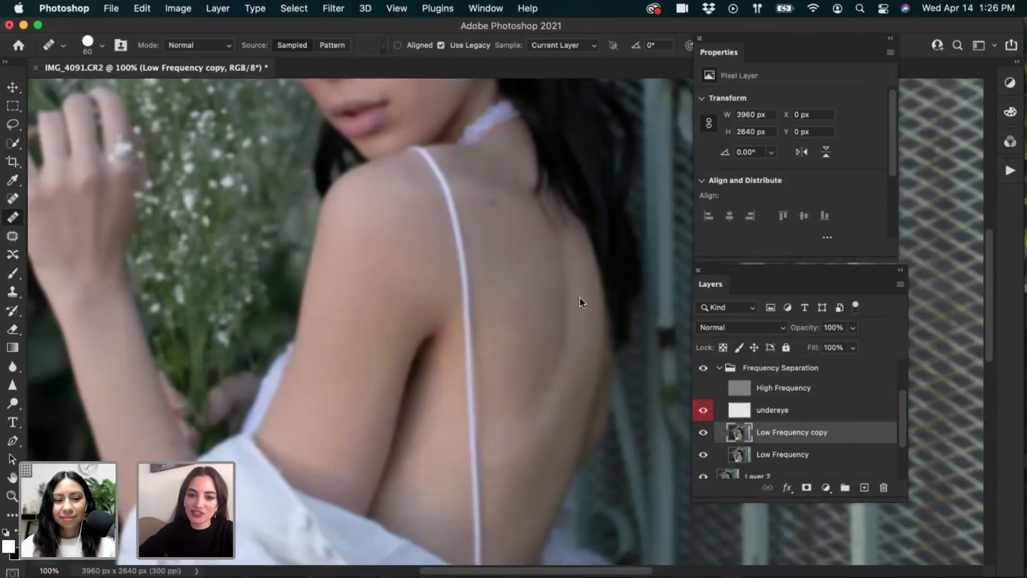
{"action": "left_click", "coordinate": [586, 326]}
{"action": "left_click_drag", "start_coordinate": [587, 275], "coordinate": [581, 337]}
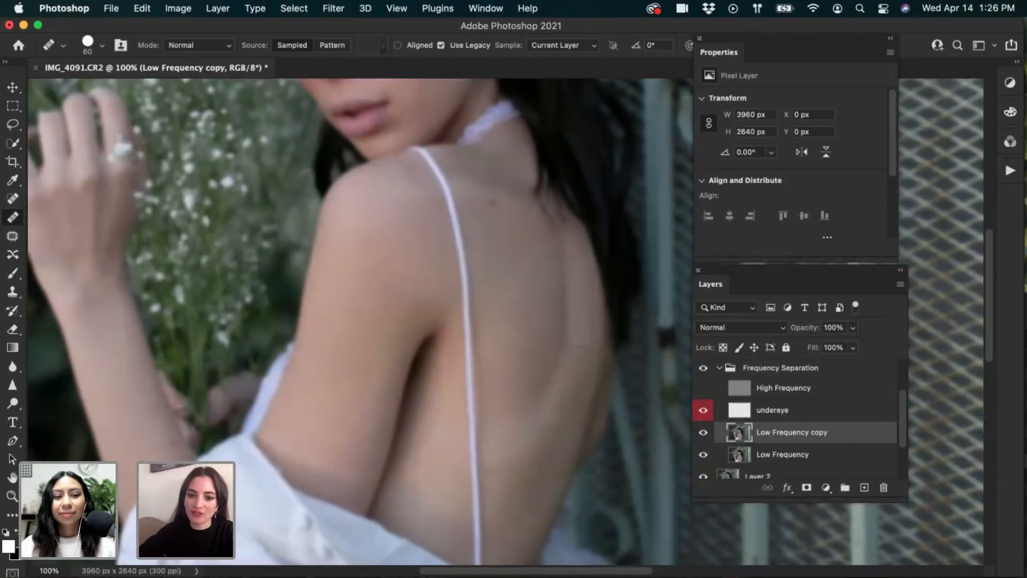
Touch up the leftover light and dark spots in the center of the back with the Healing Brush
{"action": "mouse_move", "coordinate": [513, 327]}
{"action": "left_mouse_down"}
{"action": "mouse_move", "coordinate": [505, 294]}
{"action": "mouse_move", "coordinate": [518, 328]}
{"action": "left_mouse_up"}
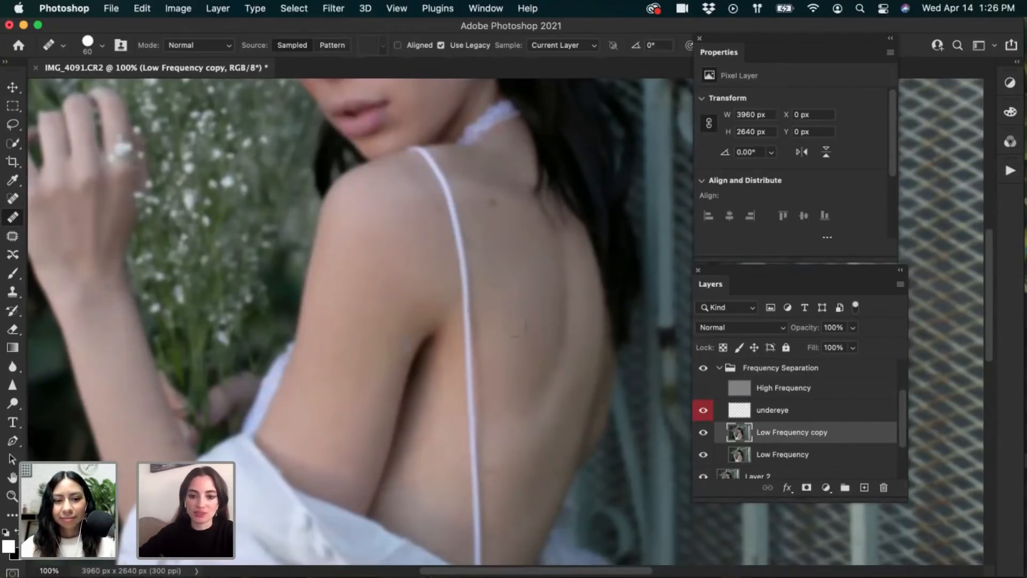
{"action": "left_click_drag", "start_coordinate": [504, 317], "coordinate": [504, 317]}
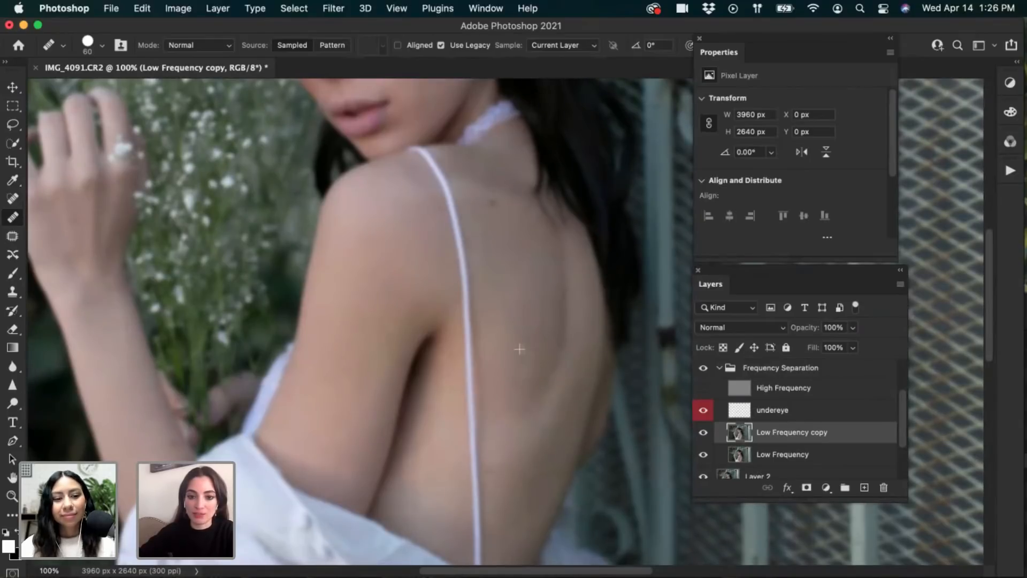
{"action": "left_click_drag", "start_coordinate": [525, 383], "coordinate": [526, 377]}
{"action": "left_click_drag", "start_coordinate": [506, 399], "coordinate": [501, 401]}
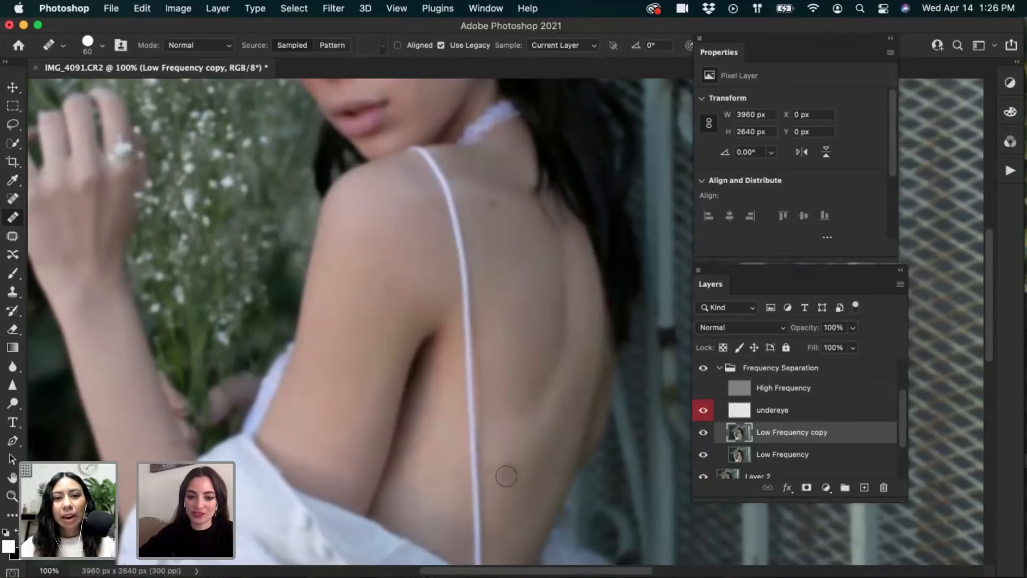
Blend the tones across the lower back and along its outer contour, down toward the white dress
{"action": "mouse_move", "coordinate": [532, 498]}
{"action": "left_mouse_down"}
{"action": "mouse_move", "coordinate": [526, 472]}
{"action": "mouse_move", "coordinate": [530, 439]}
{"action": "mouse_move", "coordinate": [512, 463]}
{"action": "mouse_move", "coordinate": [514, 440]}
{"action": "left_mouse_up"}
{"action": "left_click_drag", "start_coordinate": [512, 446], "coordinate": [517, 436]}
{"action": "left_click_drag", "start_coordinate": [521, 426], "coordinate": [540, 416]}
{"action": "mouse_move", "coordinate": [518, 445]}
{"action": "left_mouse_down"}
{"action": "mouse_move", "coordinate": [550, 434]}
{"action": "mouse_move", "coordinate": [544, 493]}
{"action": "mouse_move", "coordinate": [558, 464]}
{"action": "mouse_move", "coordinate": [531, 525]}
{"action": "left_mouse_up"}
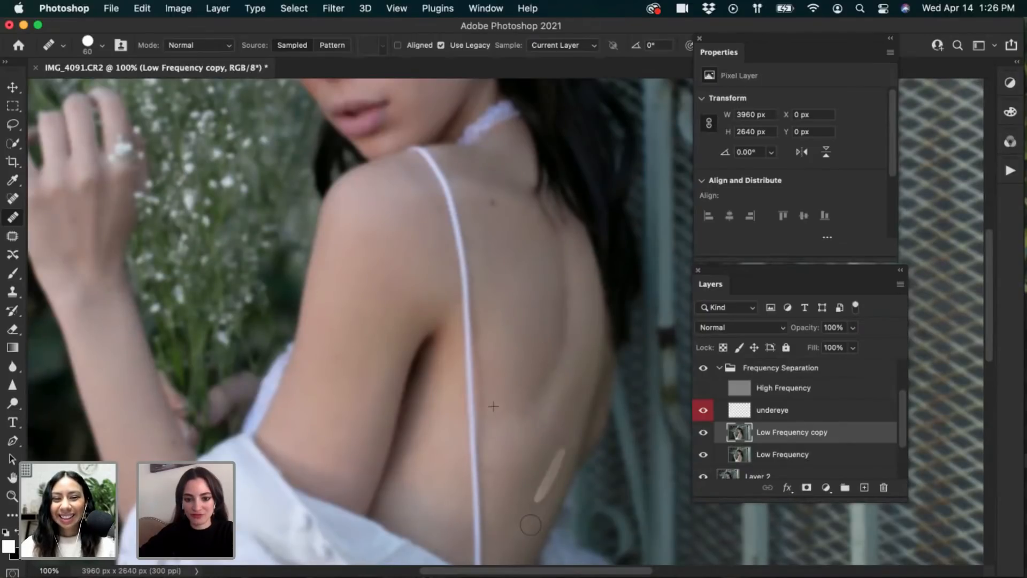
{"action": "scroll", "coordinate": [537, 372], "scroll_direction": "down", "scroll_amount": 5}
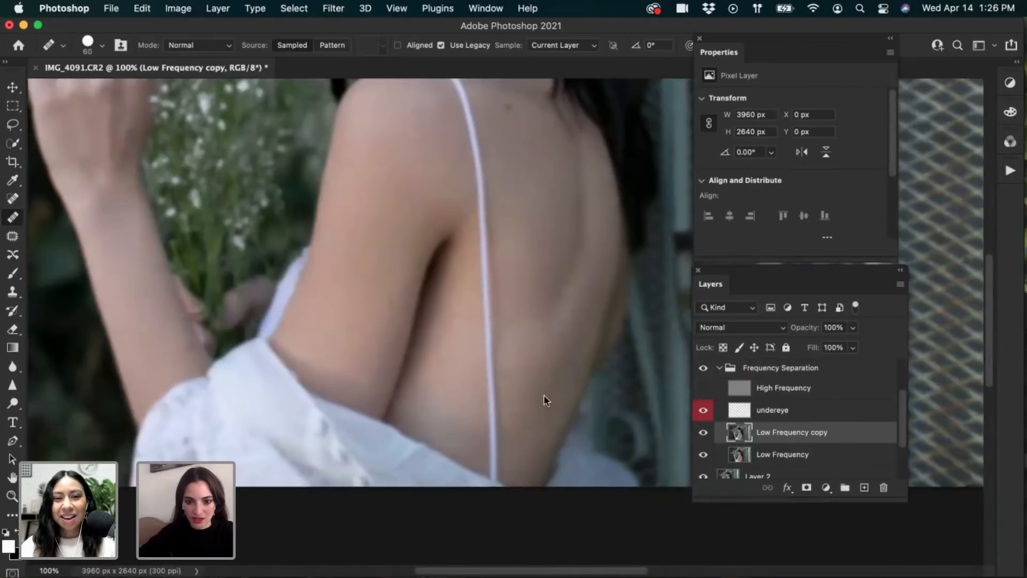
Heal the uneven spots on the lower back between the strap and the outer waist contour
{"action": "left_click", "coordinate": [517, 395]}
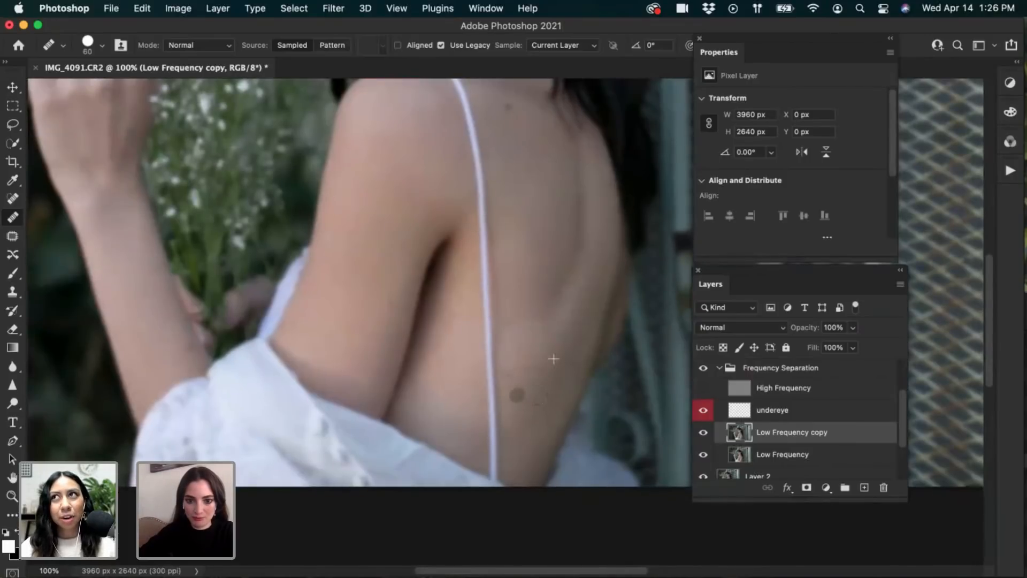
{"action": "left_click_drag", "start_coordinate": [519, 377], "coordinate": [518, 386]}
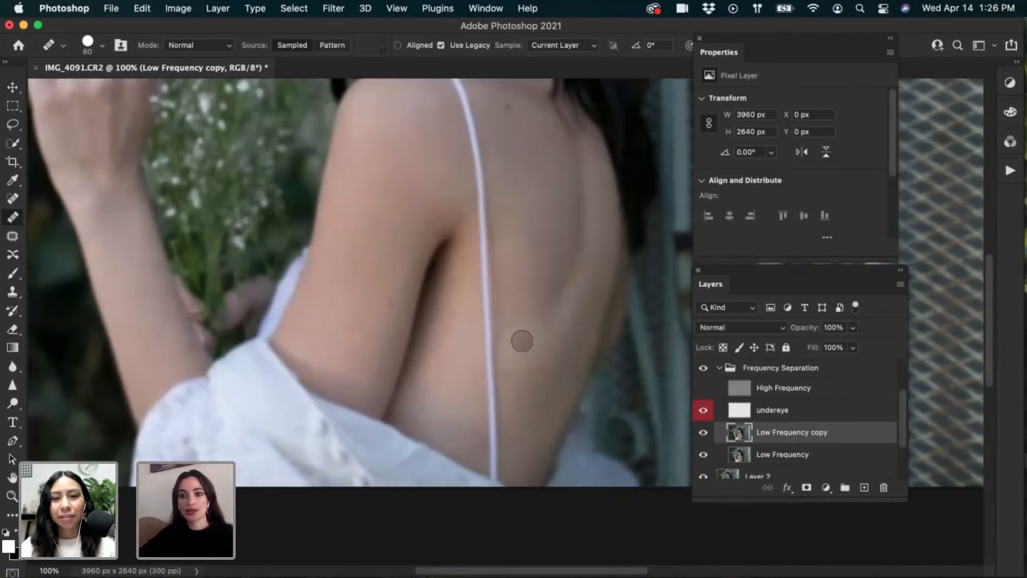
{"action": "left_click", "coordinate": [555, 374]}
{"action": "left_click", "coordinate": [496, 323]}
Even out the lower skin area between the arm and the dress strap, resampling nearby clean skin with the Healing Brush
{"action": "left_click", "coordinate": [442, 360]}
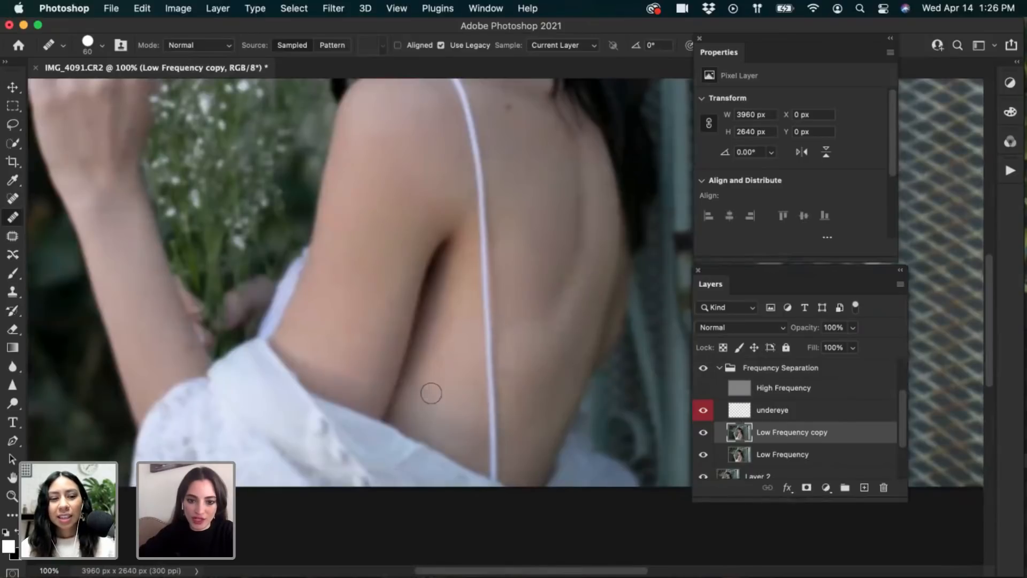
{"action": "mouse_move", "coordinate": [430, 393]}
{"action": "left_mouse_down"}
{"action": "mouse_move", "coordinate": [439, 363]}
{"action": "mouse_move", "coordinate": [454, 408]}
{"action": "left_mouse_up"}
{"action": "left_click", "coordinate": [440, 362], "text": "alt"}
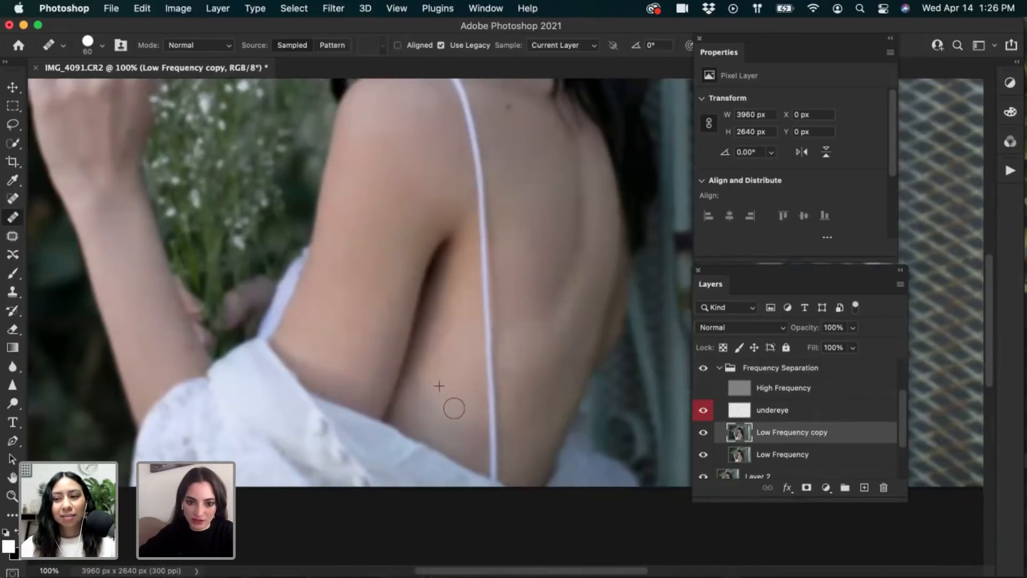
{"action": "left_click", "coordinate": [451, 371], "text": "alt"}
{"action": "left_click", "coordinate": [456, 368]}
{"action": "left_click", "coordinate": [455, 348], "text": "alt"}
{"action": "left_click_drag", "start_coordinate": [455, 347], "coordinate": [468, 371]}
{"action": "left_click", "coordinate": [464, 385], "text": "alt"}
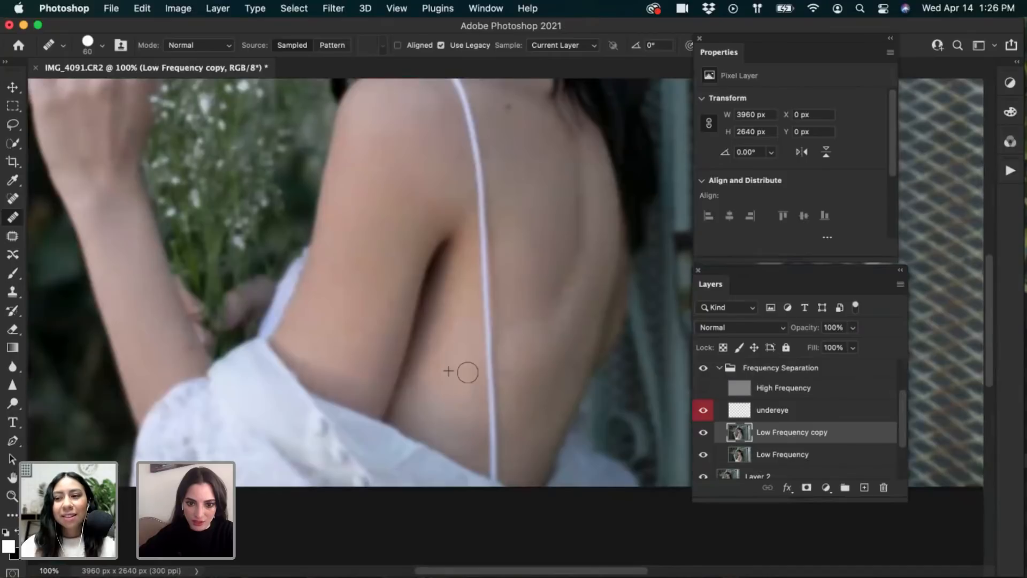
{"action": "left_click", "coordinate": [463, 399], "text": "alt"}
{"action": "left_click", "coordinate": [474, 376]}
Smooth the strip of skin between the arm and the strap, working from the dress edge up toward the armpit
{"action": "left_click_drag", "start_coordinate": [472, 415], "coordinate": [471, 409]}
{"action": "left_click_drag", "start_coordinate": [470, 431], "coordinate": [458, 364]}
{"action": "left_click_drag", "start_coordinate": [470, 355], "coordinate": [462, 361]}
{"action": "left_click_drag", "start_coordinate": [461, 313], "coordinate": [464, 353]}
{"action": "mouse_move", "coordinate": [459, 307]}
{"action": "left_mouse_down"}
{"action": "mouse_move", "coordinate": [452, 348]}
{"action": "mouse_move", "coordinate": [435, 340]}
{"action": "left_mouse_up"}
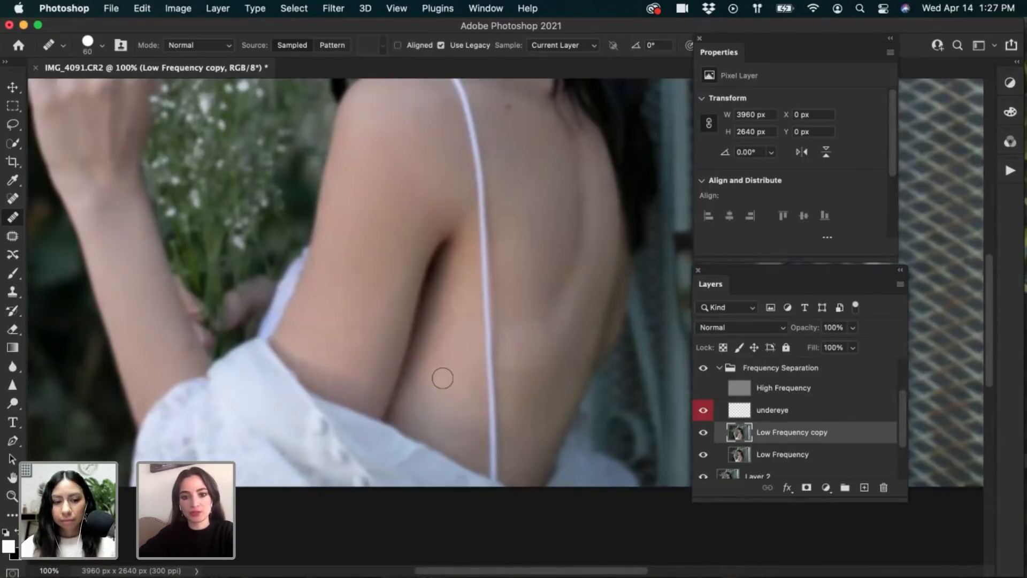
Heal the tone transitions on both sides of the dress strap at mid-back height
{"action": "left_click_drag", "start_coordinate": [488, 262], "coordinate": [483, 261]}
{"action": "left_click", "coordinate": [500, 315]}
{"action": "left_click_drag", "start_coordinate": [467, 363], "coordinate": [470, 367]}
{"action": "left_click", "coordinate": [462, 390]}
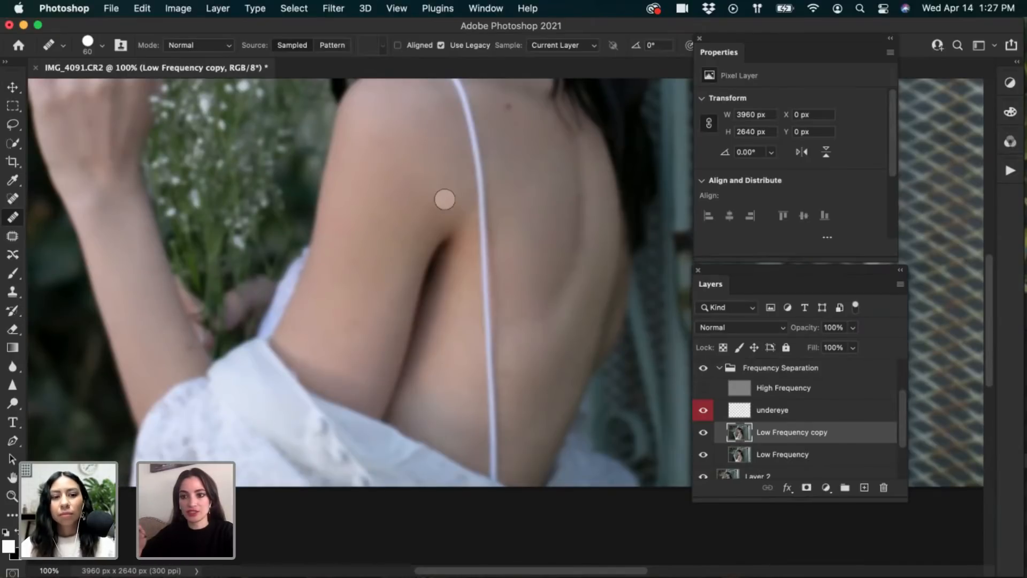
{"action": "left_click", "coordinate": [504, 267]}
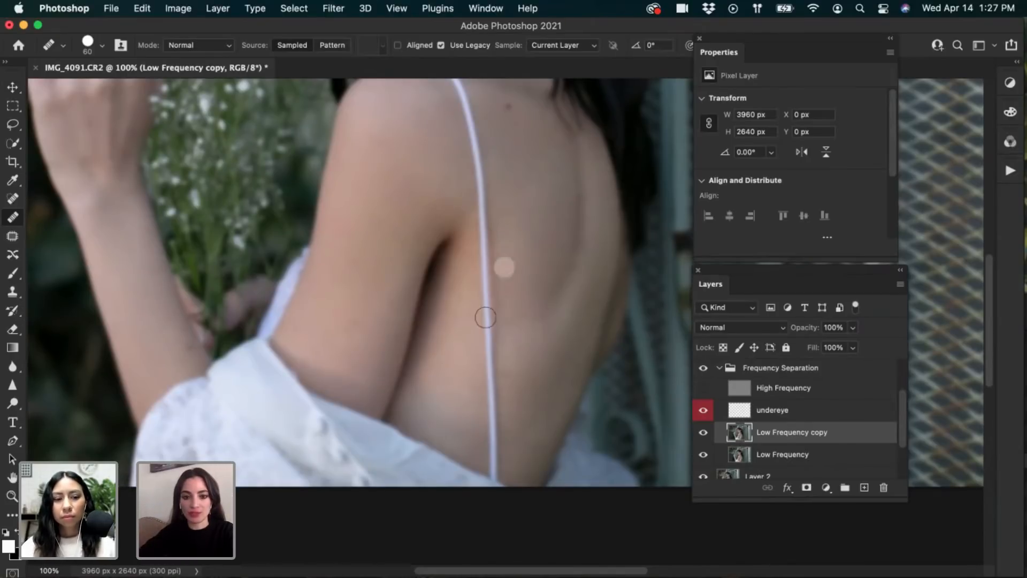
Resample skin below the armpit and heal the patches remaining between the arm and the dress strap
{"action": "left_click", "coordinate": [446, 372], "text": "alt"}
{"action": "mouse_move", "coordinate": [448, 348]}
{"action": "left_mouse_down"}
{"action": "mouse_move", "coordinate": [436, 364]}
{"action": "mouse_move", "coordinate": [462, 312]}
{"action": "mouse_move", "coordinate": [458, 339]}
{"action": "mouse_move", "coordinate": [459, 294]}
{"action": "mouse_move", "coordinate": [443, 359]}
{"action": "mouse_move", "coordinate": [460, 399]}
{"action": "mouse_move", "coordinate": [456, 417]}
{"action": "mouse_move", "coordinate": [436, 417]}
{"action": "mouse_move", "coordinate": [429, 429]}
{"action": "mouse_move", "coordinate": [444, 435]}
{"action": "mouse_move", "coordinate": [451, 422]}
{"action": "mouse_move", "coordinate": [473, 438]}
{"action": "mouse_move", "coordinate": [467, 377]}
{"action": "mouse_move", "coordinate": [452, 369]}
{"action": "left_mouse_up"}
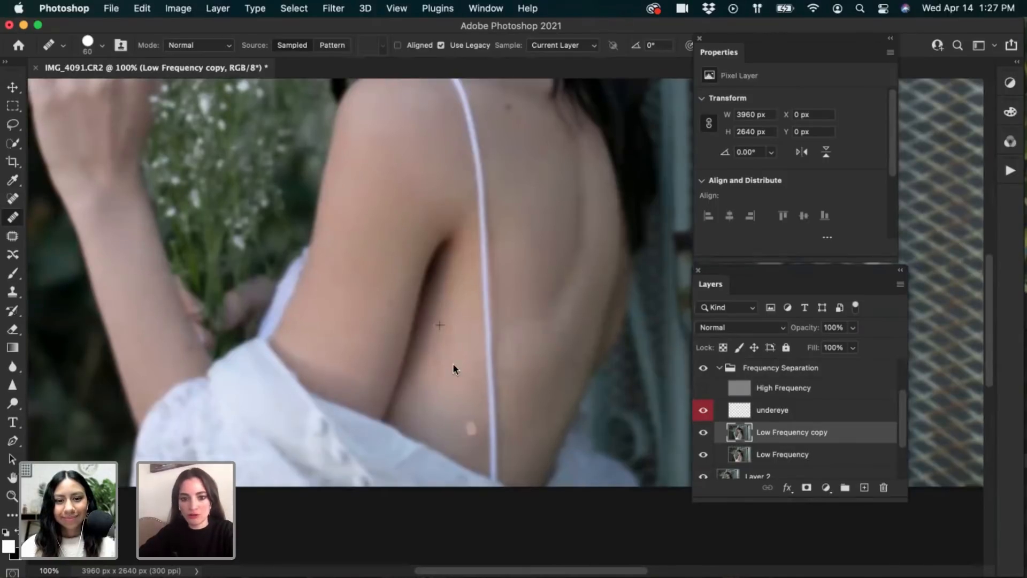
{"action": "left_click", "coordinate": [453, 328]}
{"action": "left_click", "coordinate": [444, 336], "text": "alt"}
{"action": "left_click", "coordinate": [454, 287]}
{"action": "left_click", "coordinate": [442, 282], "text": "alt"}
{"action": "left_click", "coordinate": [461, 295]}
{"action": "left_click", "coordinate": [457, 309], "text": "alt"}
Sample clean skin on the upper arm and heal the uneven tones across its middle
{"action": "left_click", "coordinate": [413, 189]}
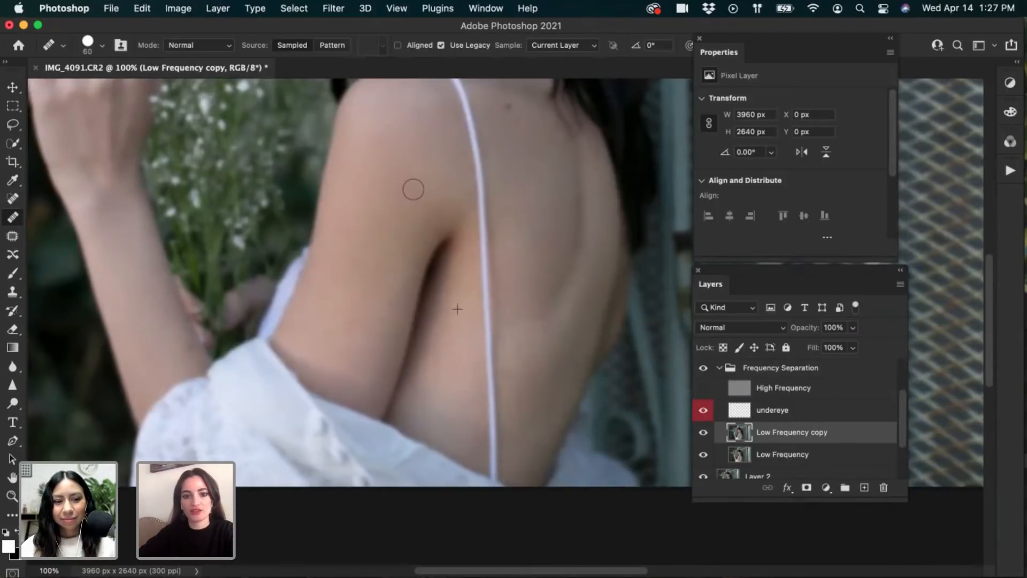
{"action": "left_click", "coordinate": [396, 226], "text": "alt"}
{"action": "left_click", "coordinate": [395, 272]}
{"action": "left_click", "coordinate": [385, 327], "text": "alt"}
{"action": "left_click", "coordinate": [387, 259]}
{"action": "mouse_move", "coordinate": [358, 245]}
{"action": "left_mouse_down"}
{"action": "mouse_move", "coordinate": [356, 225]}
{"action": "mouse_move", "coordinate": [378, 237]}
{"action": "mouse_move", "coordinate": [379, 269]}
{"action": "left_mouse_up"}
{"action": "left_click", "coordinate": [370, 229], "text": "alt"}
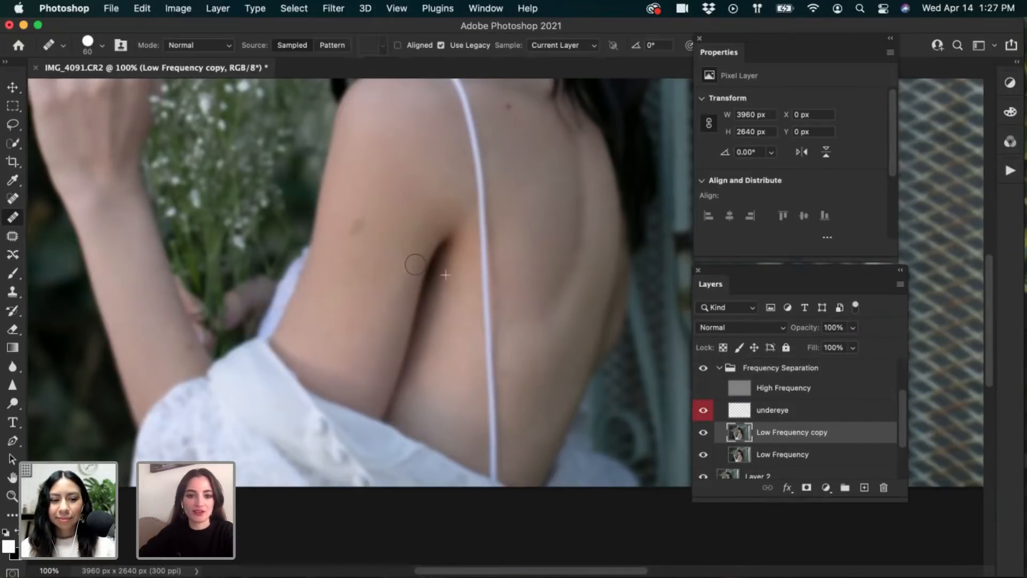
Even out the upper arm beside the armpit crease with the Healing Brush, resampling neighboring skin between strokes
{"action": "left_click", "coordinate": [396, 233]}
{"action": "left_click", "coordinate": [386, 245], "text": "alt"}
{"action": "left_click", "coordinate": [401, 256]}
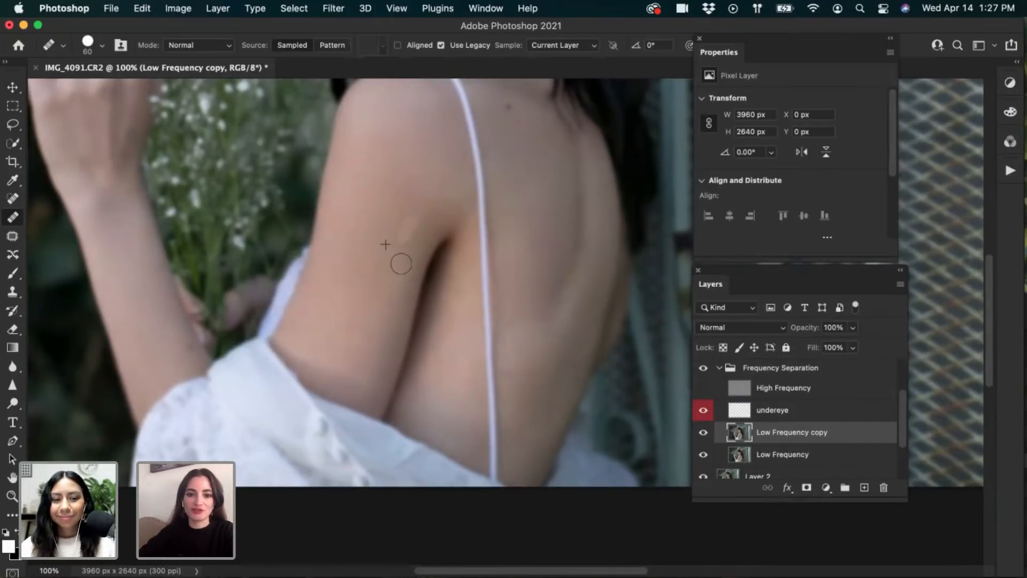
{"action": "left_click", "coordinate": [385, 234], "text": "alt"}
{"action": "left_click", "coordinate": [398, 215]}
{"action": "left_click", "coordinate": [384, 195], "text": "alt"}
{"action": "left_click", "coordinate": [385, 221]}
{"action": "left_click", "coordinate": [402, 241], "text": "alt"}
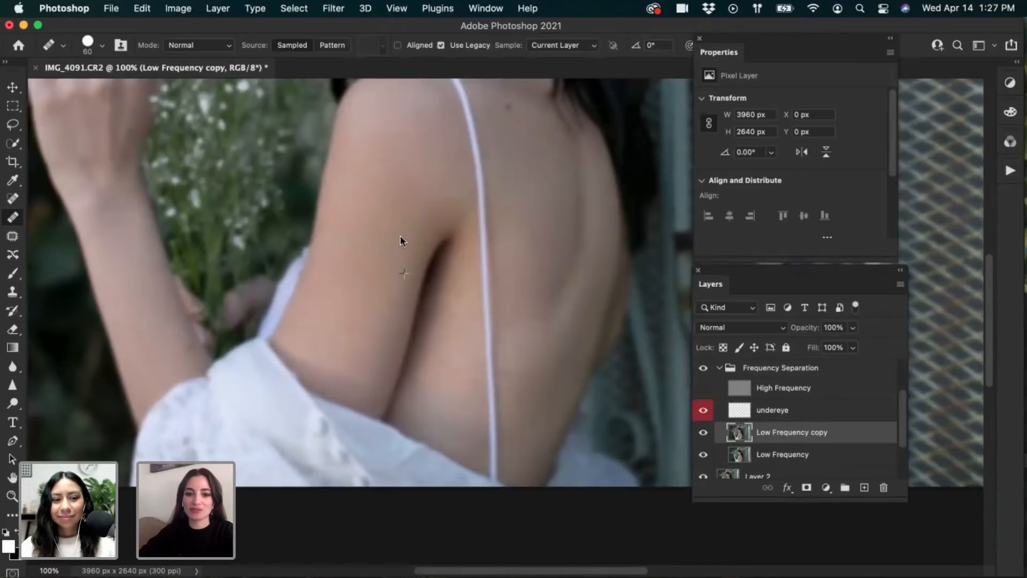
Smooth the back of the shoulder above the armpit and the upper back beside the strap with the 60 px Healing Brush
{"action": "mouse_move", "coordinate": [420, 213]}
{"action": "left_mouse_down"}
{"action": "mouse_move", "coordinate": [420, 223]}
{"action": "mouse_move", "coordinate": [449, 195]}
{"action": "mouse_move", "coordinate": [410, 193]}
{"action": "mouse_move", "coordinate": [387, 207]}
{"action": "mouse_move", "coordinate": [416, 162]}
{"action": "left_mouse_up"}
{"action": "left_click", "coordinate": [353, 282], "text": "alt"}
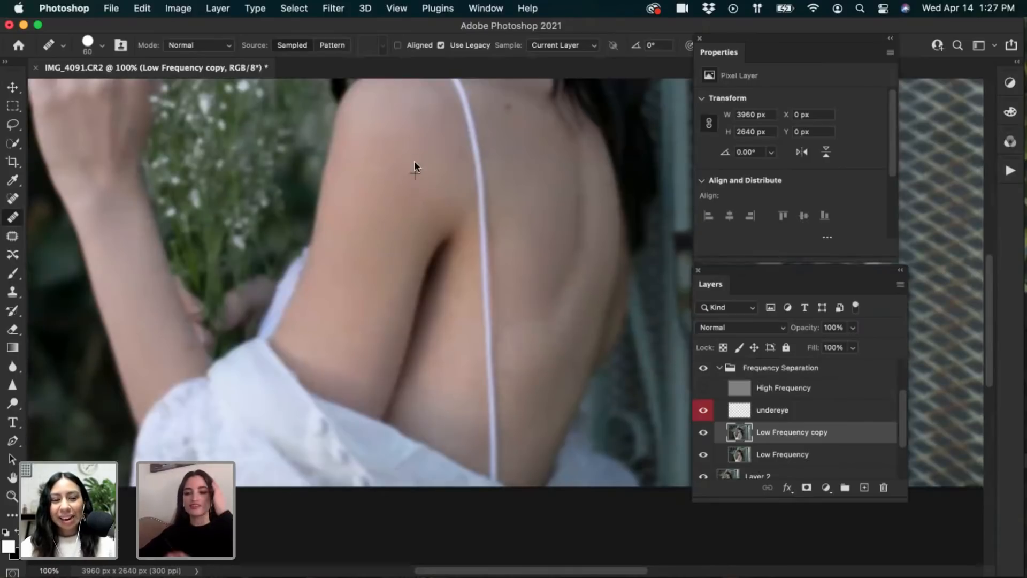
{"action": "left_click", "coordinate": [415, 162]}
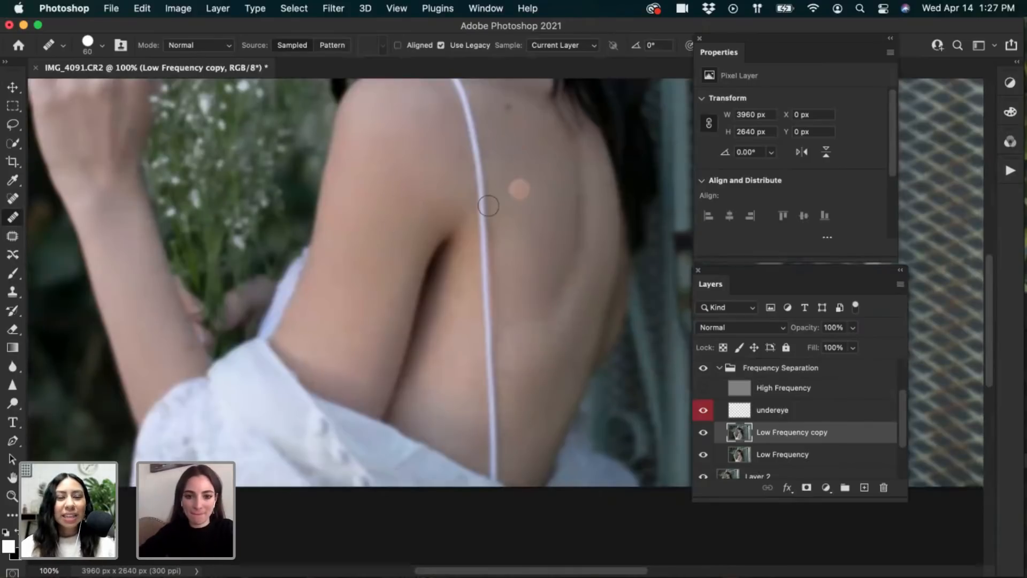
{"action": "scroll", "coordinate": [487, 213], "scroll_direction": "up", "scroll_amount": 3}
{"action": "left_click", "coordinate": [506, 223]}
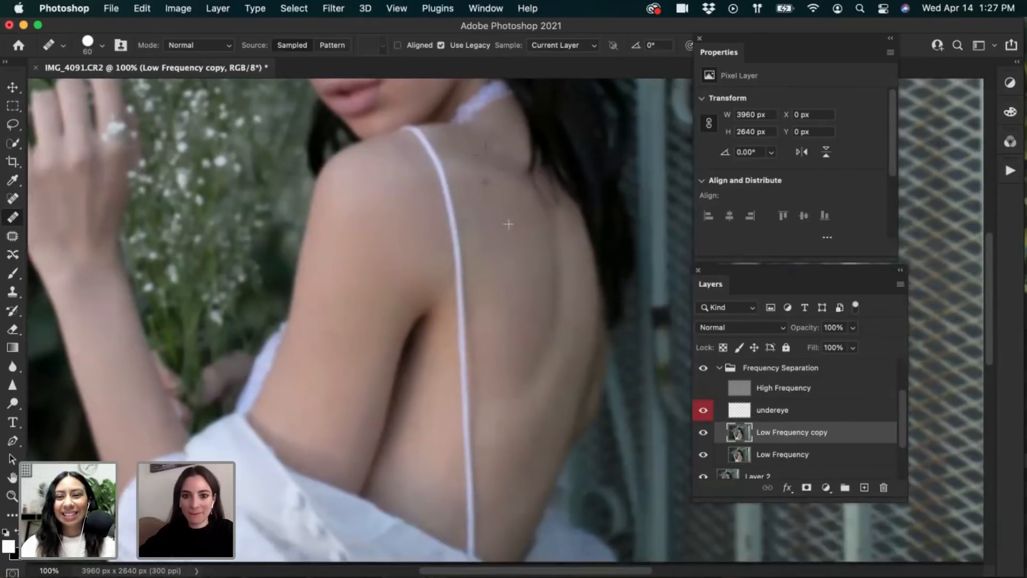
Duplicate the Low Frequency copy layer and reduce the Healing Brush to 45 px for work on the raised hand
{"action": "scroll", "coordinate": [426, 368], "scroll_direction": "left", "scroll_amount": 5}
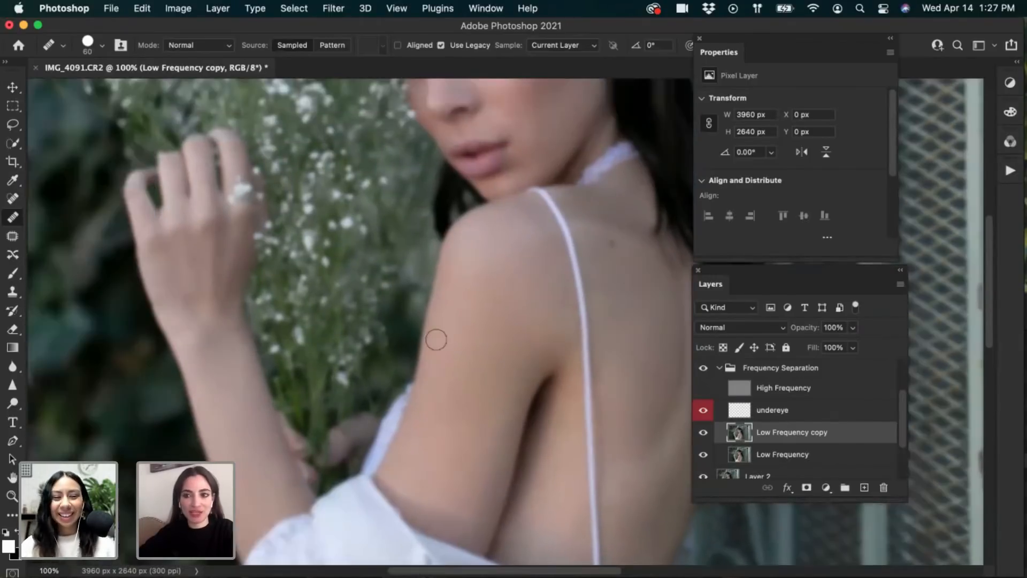
{"action": "key", "text": "["}
{"action": "key", "text": "["}
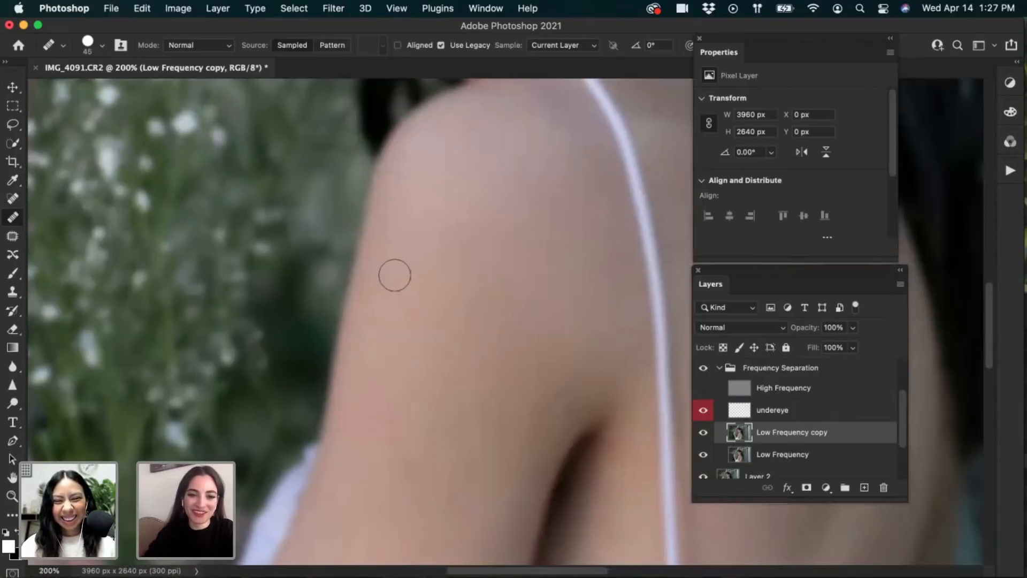
{"action": "key", "text": "space"}
{"action": "left_click_drag", "start_coordinate": [398, 305], "coordinate": [486, 326]}
{"action": "left_click_drag", "start_coordinate": [373, 289], "coordinate": [599, 471]}
{"action": "left_click_drag", "start_coordinate": [421, 161], "coordinate": [404, 116]}
{"action": "key", "text": "super+j"}
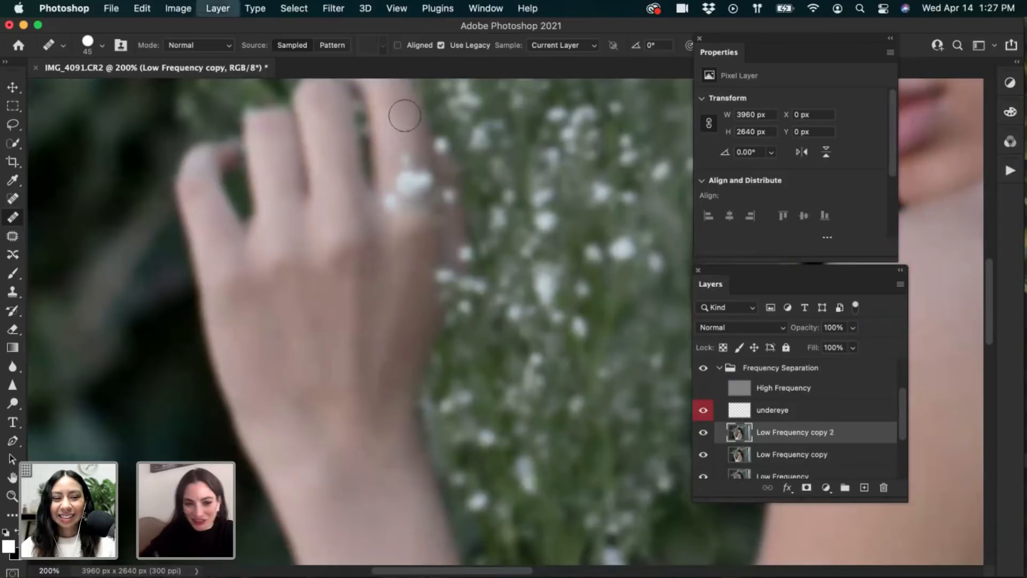
Set up the Brush tool at 60 px with 8% opacity and 9% flow, and sample the skin tone of the forearm
{"action": "left_click_drag", "start_coordinate": [429, 429], "coordinate": [453, 380]}
{"action": "key", "text": "super+minus"}
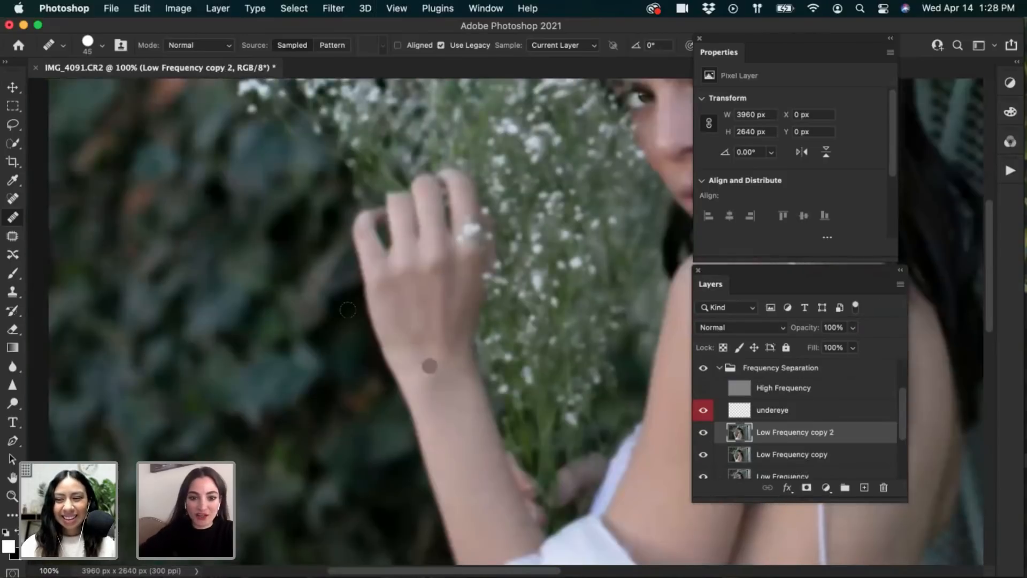
{"action": "left_click", "coordinate": [13, 274]}
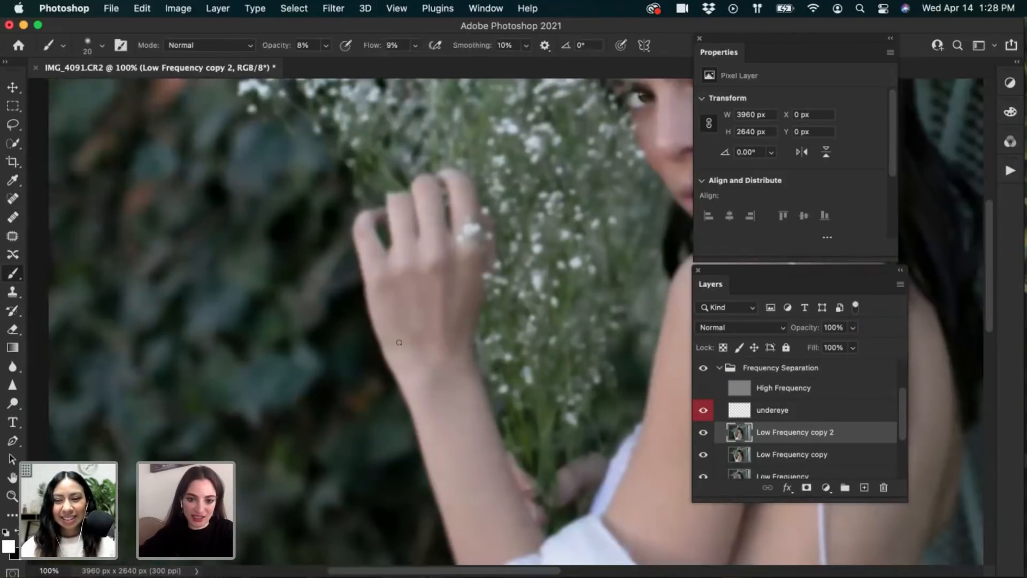
{"action": "key", "text": "bracketright"}
{"action": "key", "text": "bracketright"}
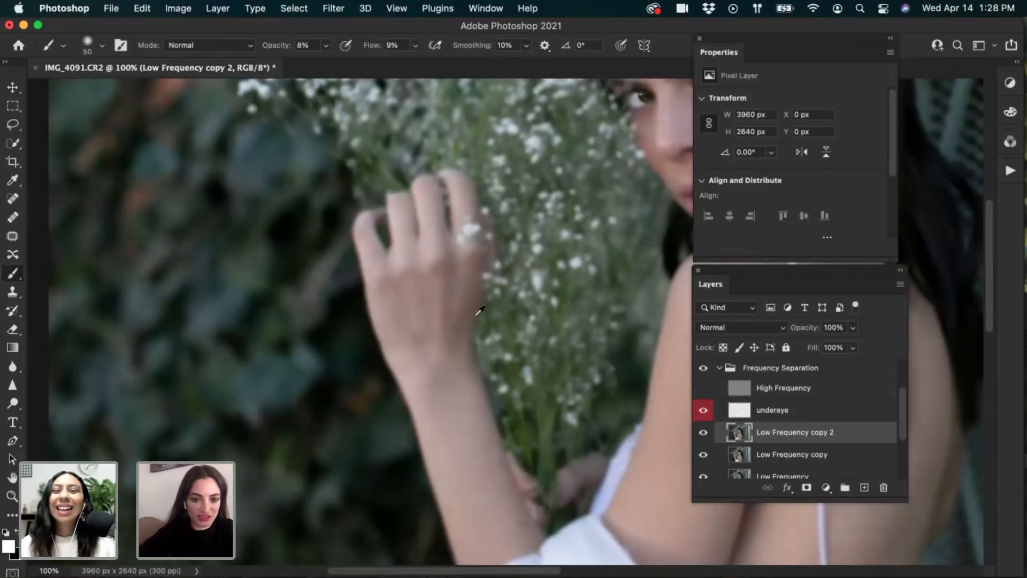
{"action": "left_click", "coordinate": [454, 419], "text": "alt"}
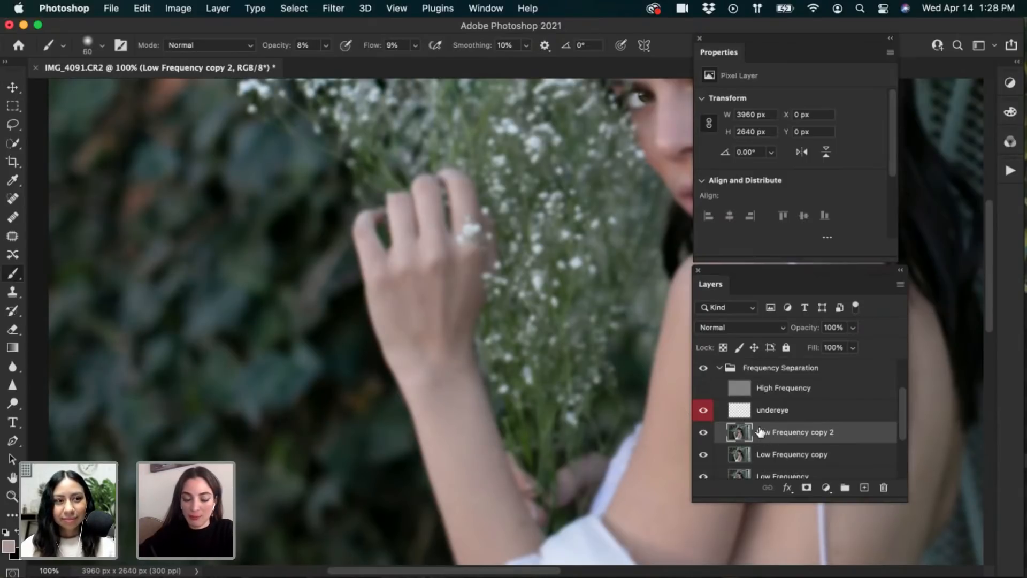
Create a new layer named "hand" directly above Low Frequency copy 2
{"action": "key", "text": "super+shift+n"}
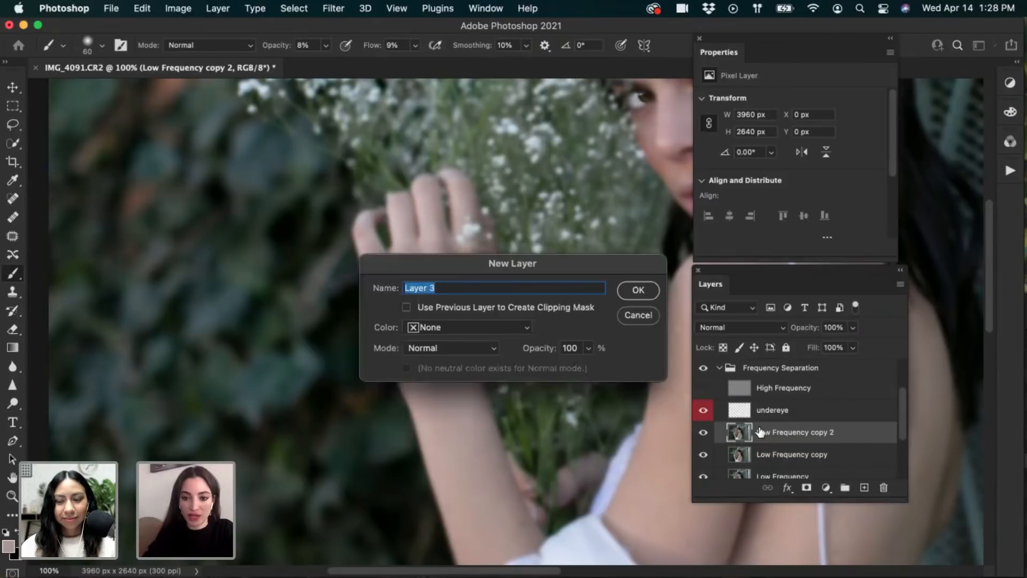
{"action": "type", "text": "hand"}
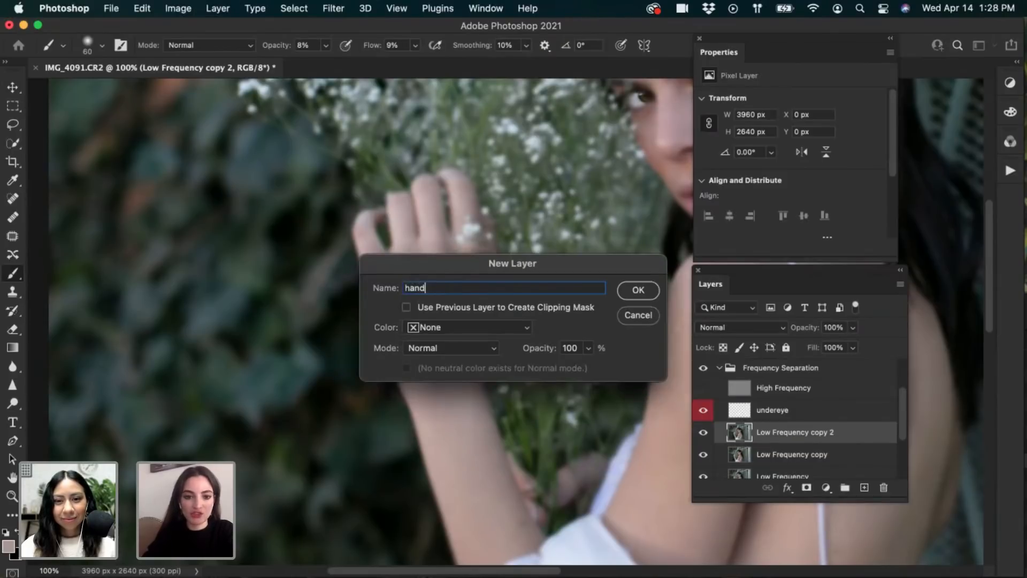
{"action": "key", "text": "Return"}
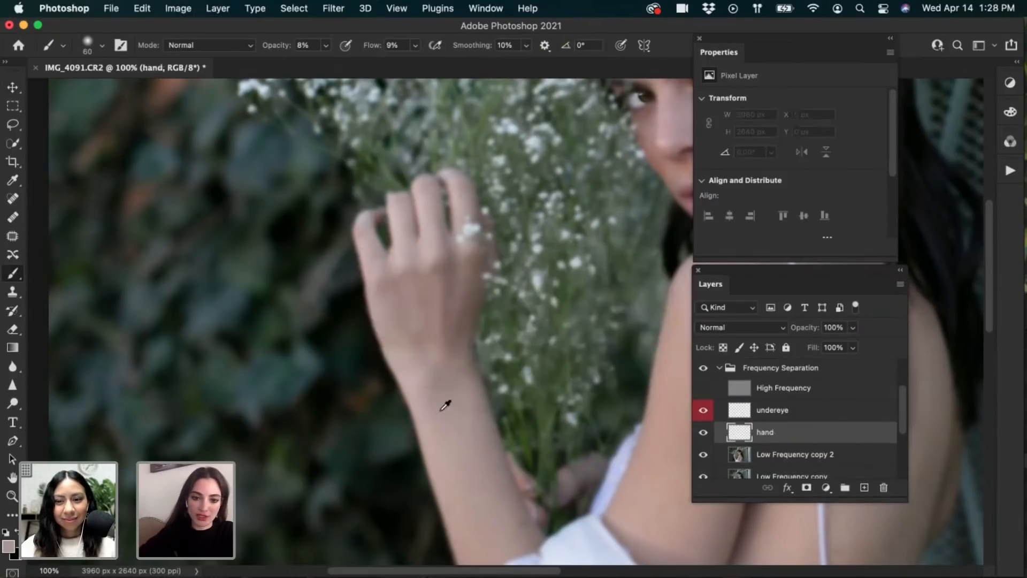
Sample the skin tone below the wrist and paint it lightly over the back of the hand with the 60 px brush
{"action": "left_click", "coordinate": [450, 401], "text": "alt"}
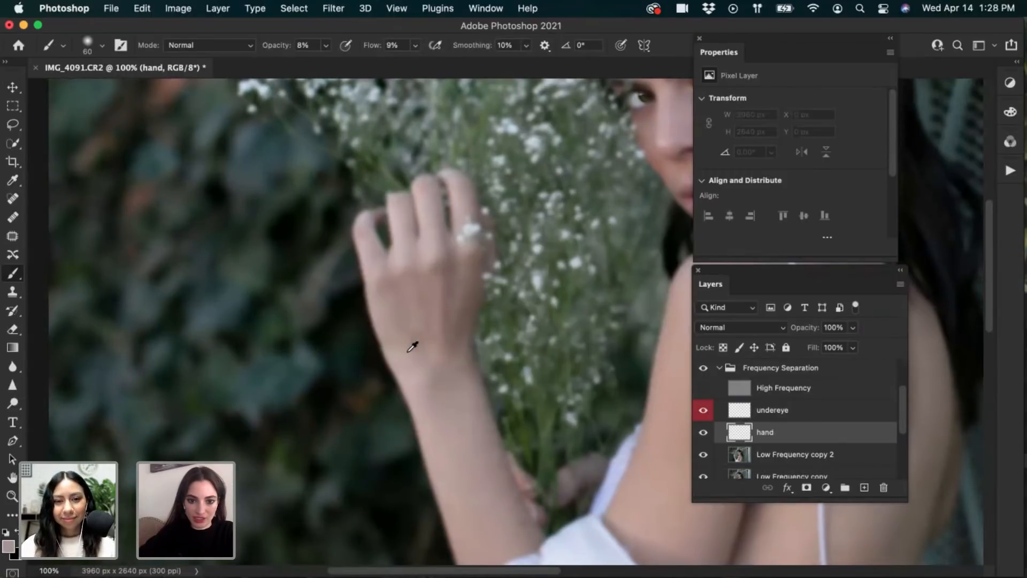
{"action": "left_click", "coordinate": [444, 393], "text": "alt"}
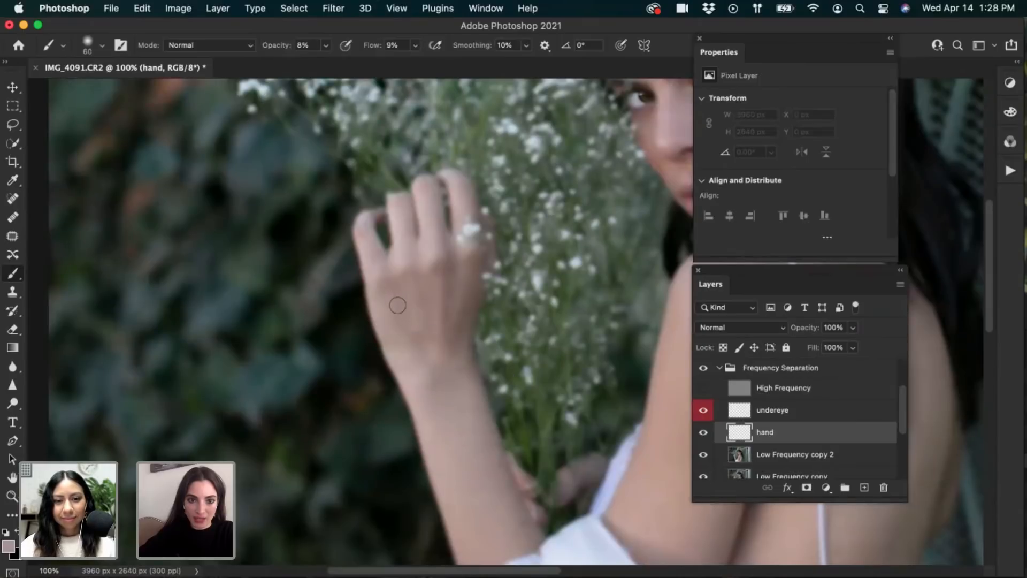
{"action": "left_click_drag", "start_coordinate": [397, 306], "coordinate": [405, 328]}
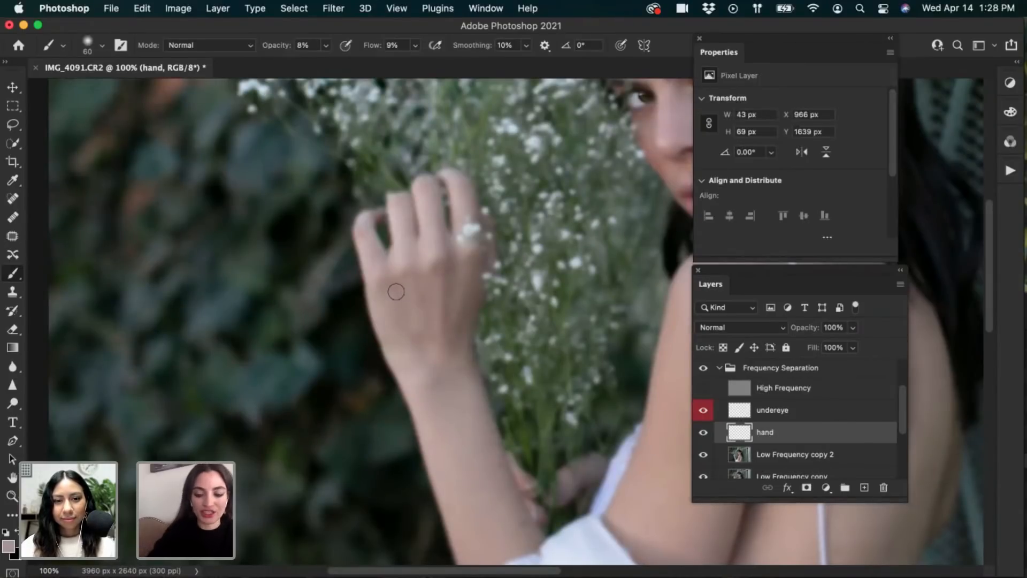
Enlarge the brush to 80 px and even out the skin tone across the back of the hand, from the knuckles to the wrist
{"action": "key", "text": "bracketright"}
{"action": "key", "text": "bracketright"}
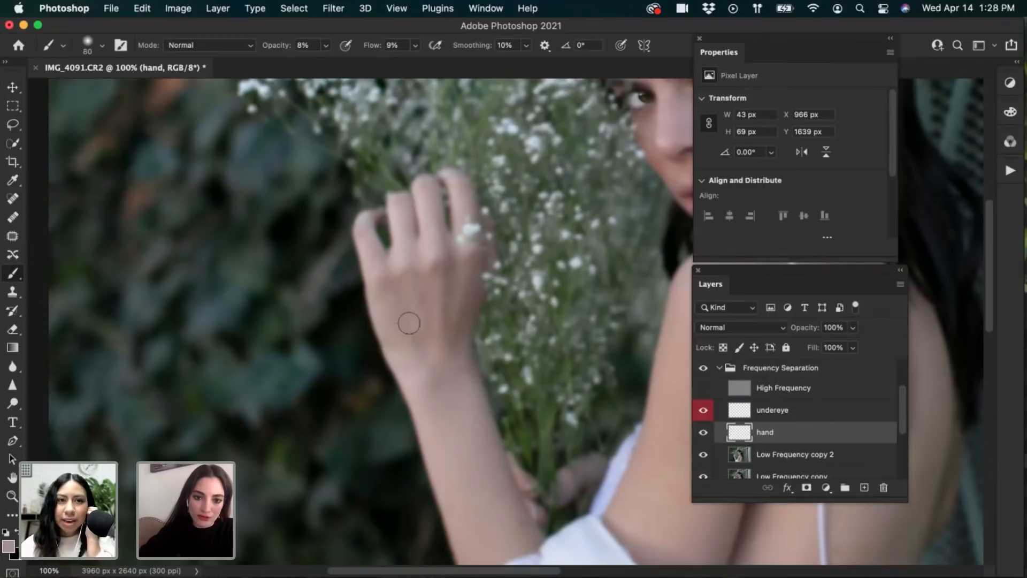
{"action": "left_click_drag", "start_coordinate": [402, 295], "coordinate": [427, 361]}
{"action": "left_click_drag", "start_coordinate": [437, 277], "coordinate": [455, 389]}
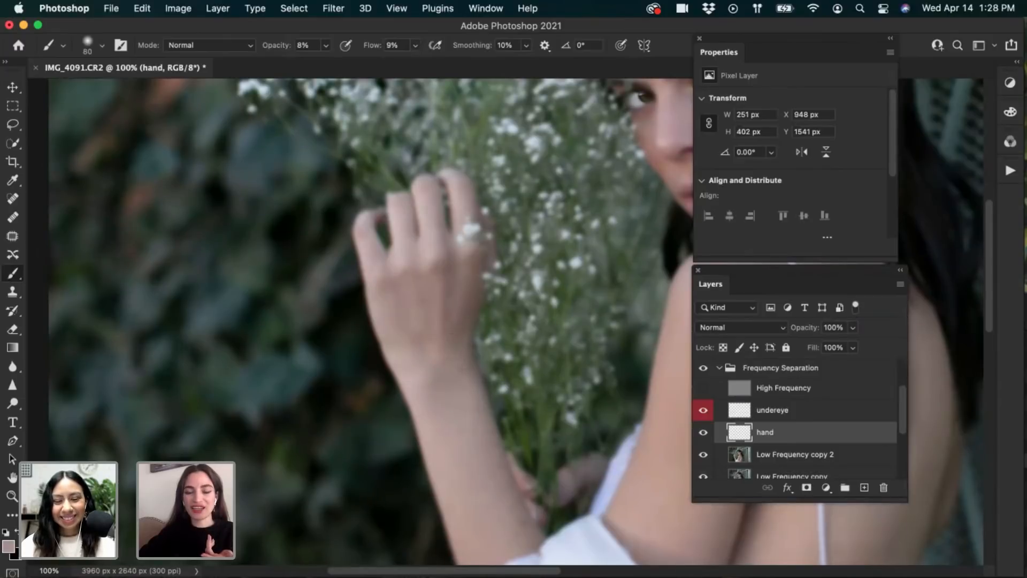
{"action": "left_click_drag", "start_coordinate": [428, 268], "coordinate": [425, 323]}
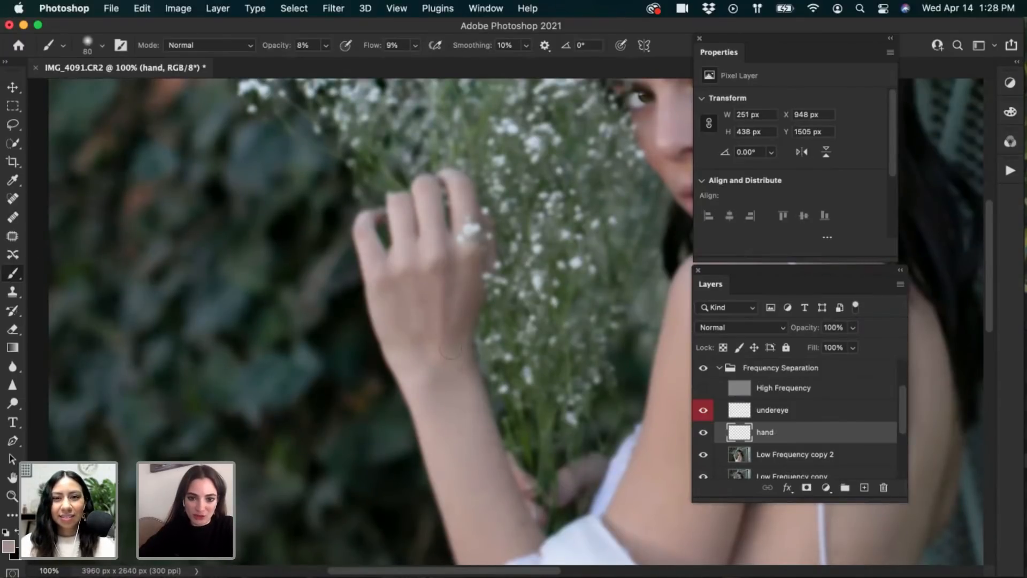
{"action": "left_click_drag", "start_coordinate": [455, 257], "coordinate": [454, 387]}
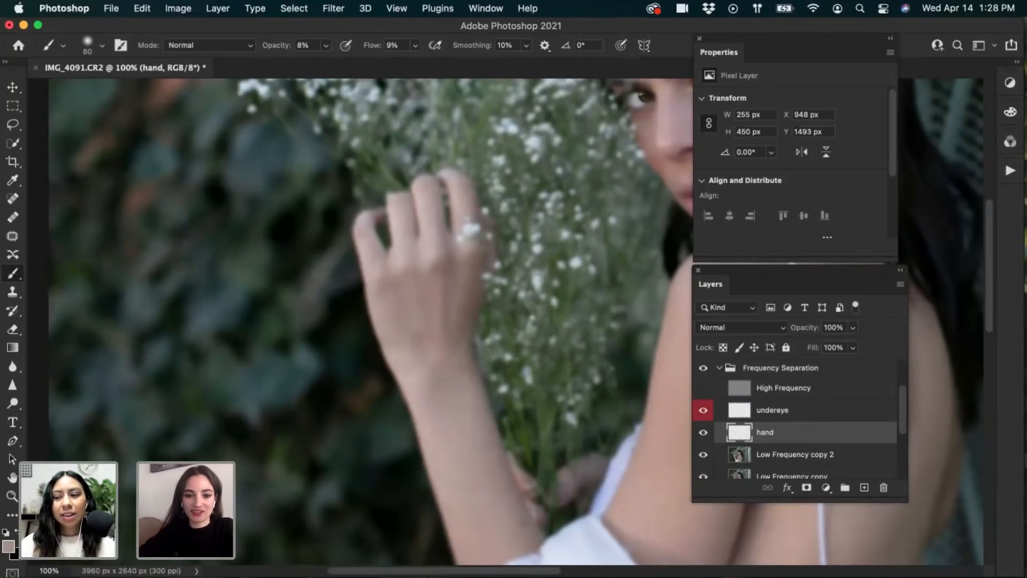
{"action": "mouse_move", "coordinate": [417, 290]}
{"action": "left_mouse_down"}
{"action": "mouse_move", "coordinate": [404, 281]}
{"action": "mouse_move", "coordinate": [402, 291]}
{"action": "left_mouse_up"}
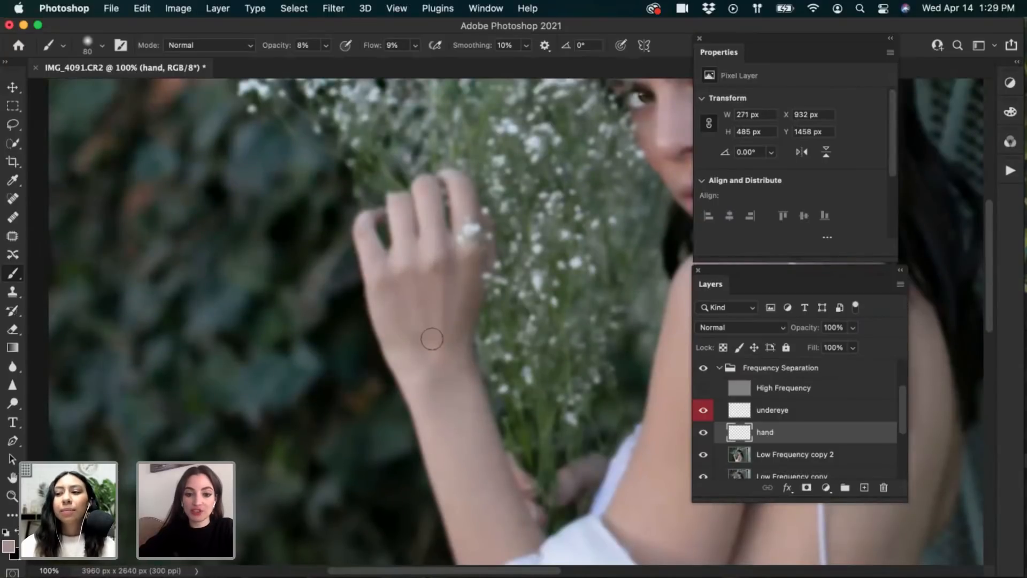
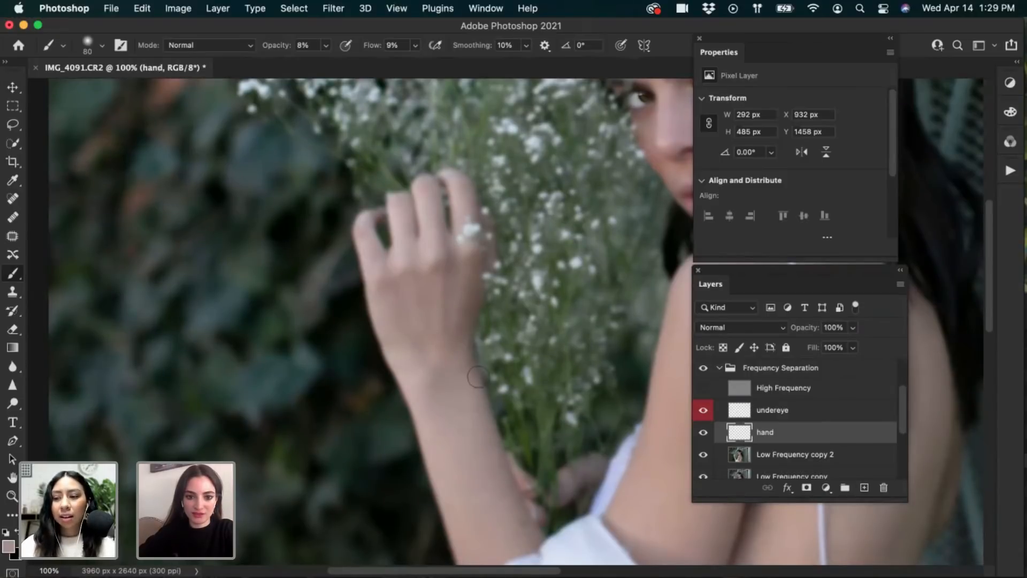
Show the High Frequency layer, hide Low Frequency copy 2, and select High Frequency for work with the Healing Brush
{"action": "left_click", "coordinate": [703, 432]}
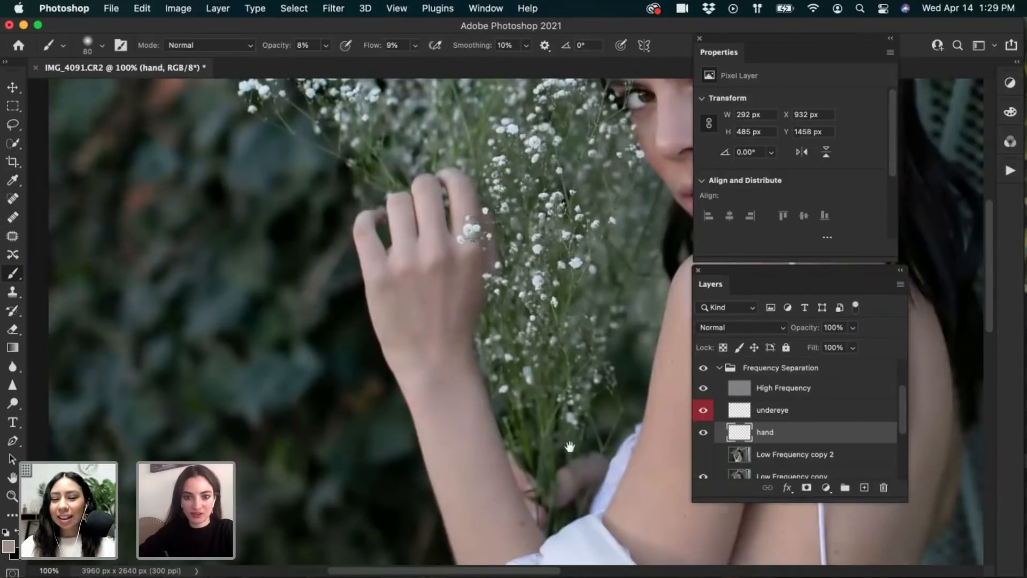
{"action": "left_click_drag", "start_coordinate": [570, 446], "coordinate": [545, 449]}
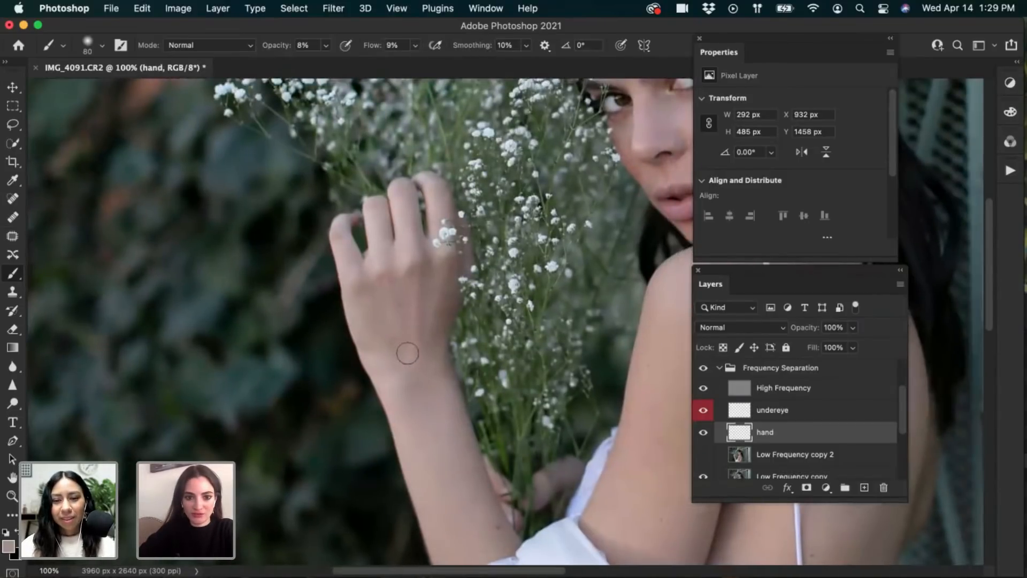
{"action": "left_click", "coordinate": [13, 217]}
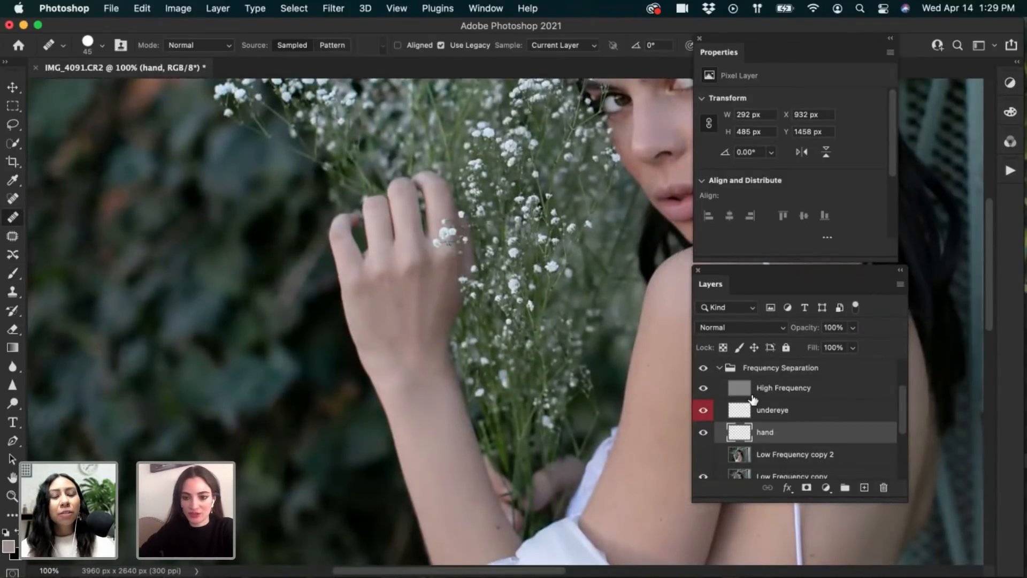
{"action": "left_click", "coordinate": [752, 393]}
Duplicate the High Frequency layer, hide the duplicate, and select the original High Frequency layer again
{"action": "key", "text": "super+equal"}
{"action": "key", "text": "bracketleft"}
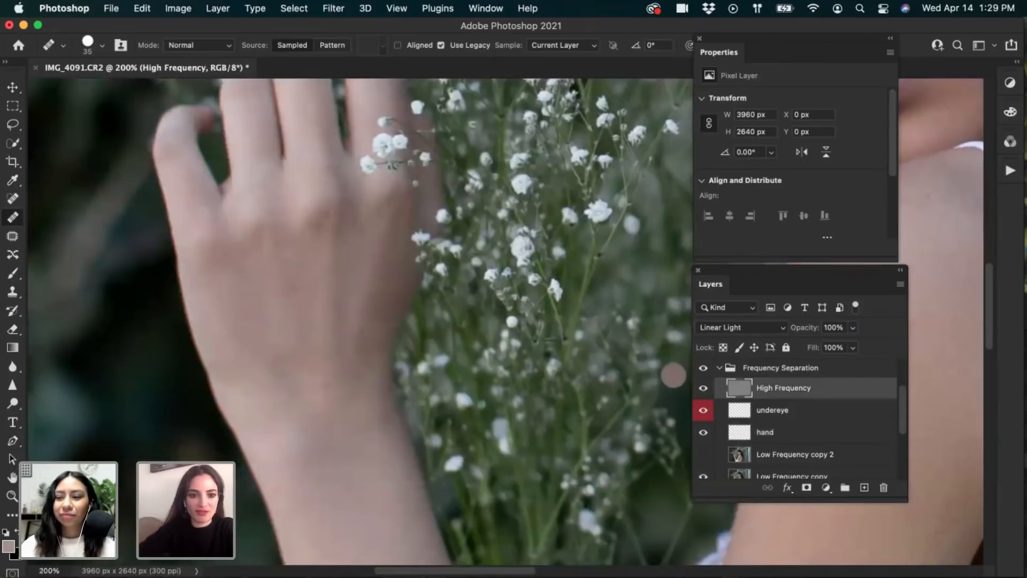
{"action": "key", "text": "bracketleft"}
{"action": "key", "text": "bracketleft"}
{"action": "key", "text": "bracketleft"}
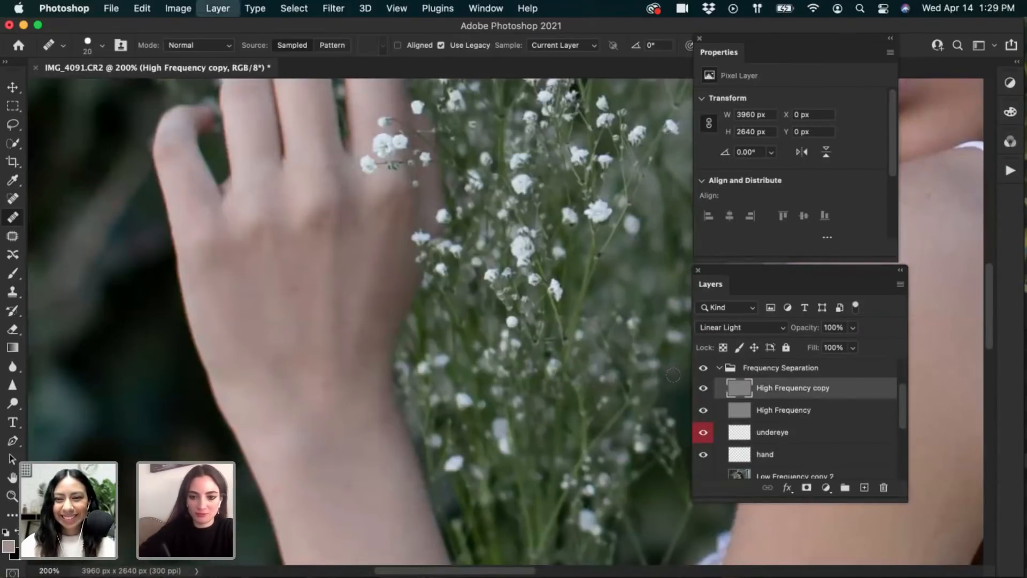
{"action": "key", "text": "super+j"}
{"action": "left_click", "coordinate": [703, 393]}
{"action": "left_click", "coordinate": [720, 412]}
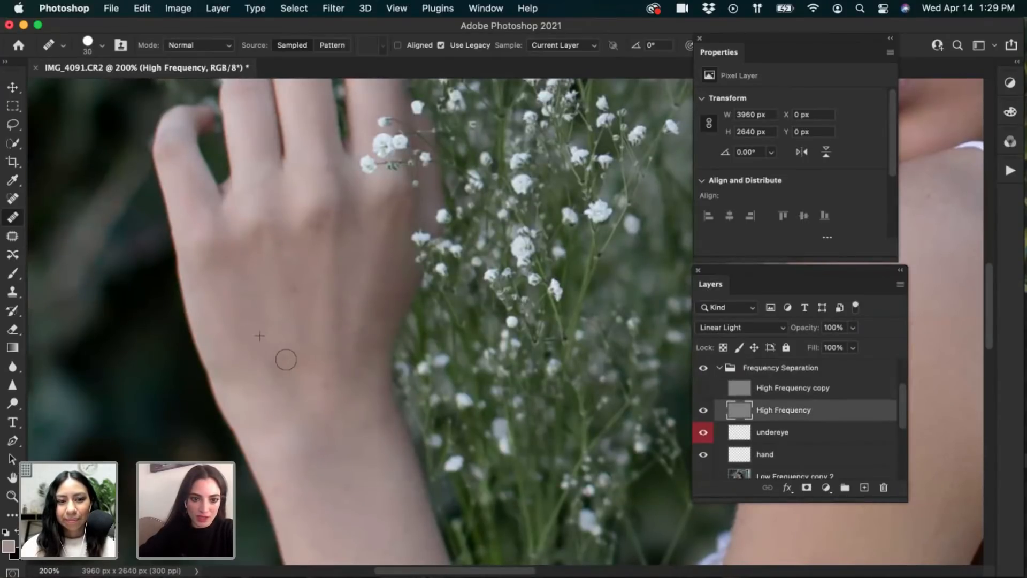
Heal small texture flaws on the back of the hand, wrist and forearm with the 30 px Healing Brush on High Frequency
{"action": "left_click", "coordinate": [301, 323]}
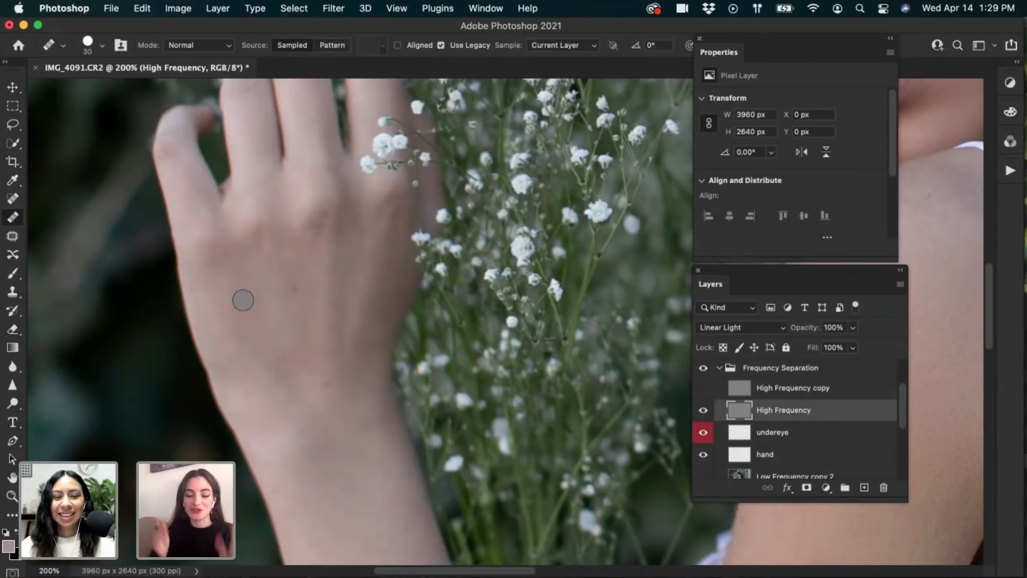
{"action": "left_click", "coordinate": [236, 304]}
{"action": "left_click", "coordinate": [256, 321]}
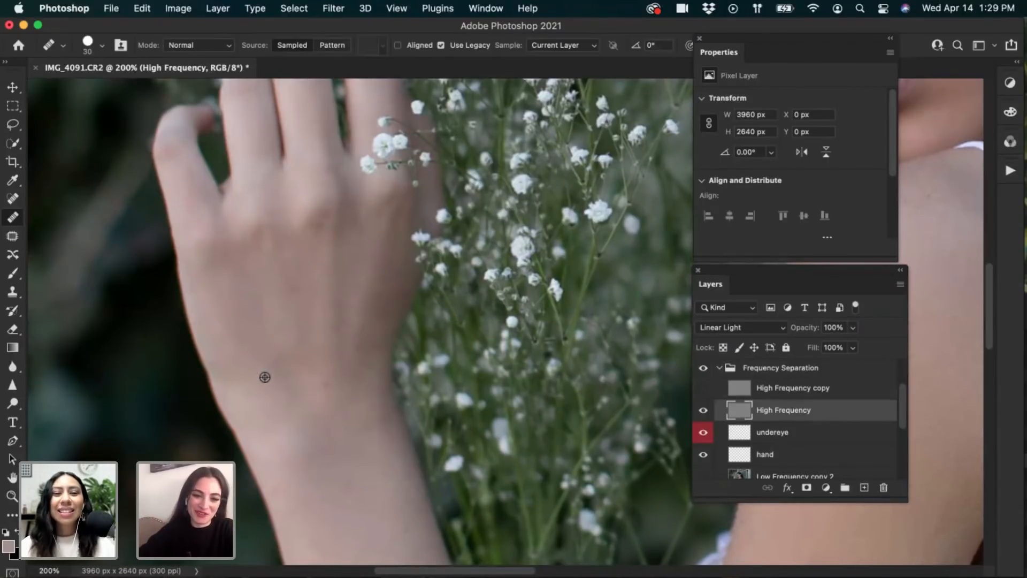
{"action": "left_click", "coordinate": [277, 284]}
{"action": "left_click", "coordinate": [291, 359]}
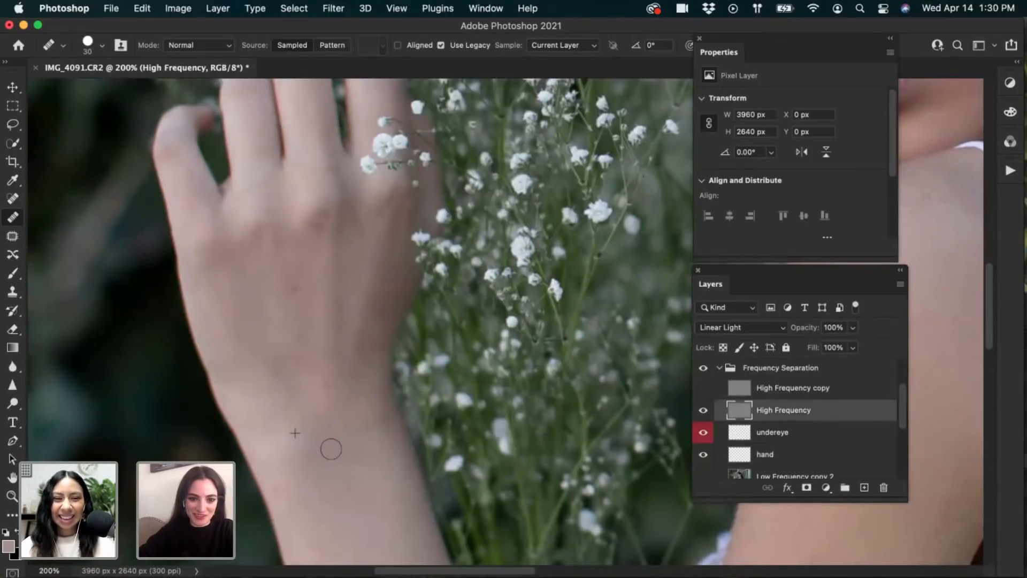
{"action": "scroll", "coordinate": [329, 460], "scroll_direction": "down", "scroll_amount": 5}
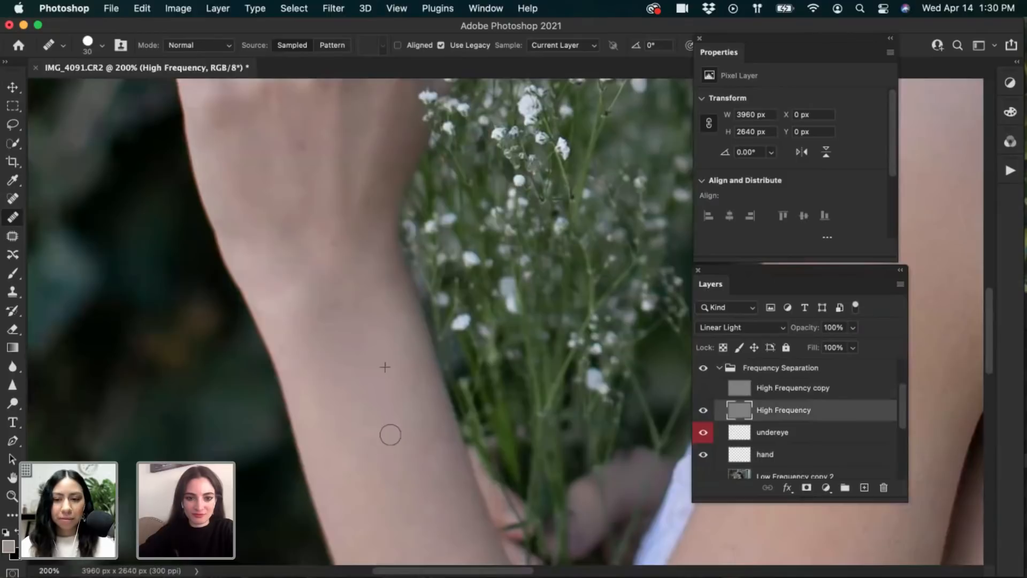
{"action": "key", "text": "super+minus"}
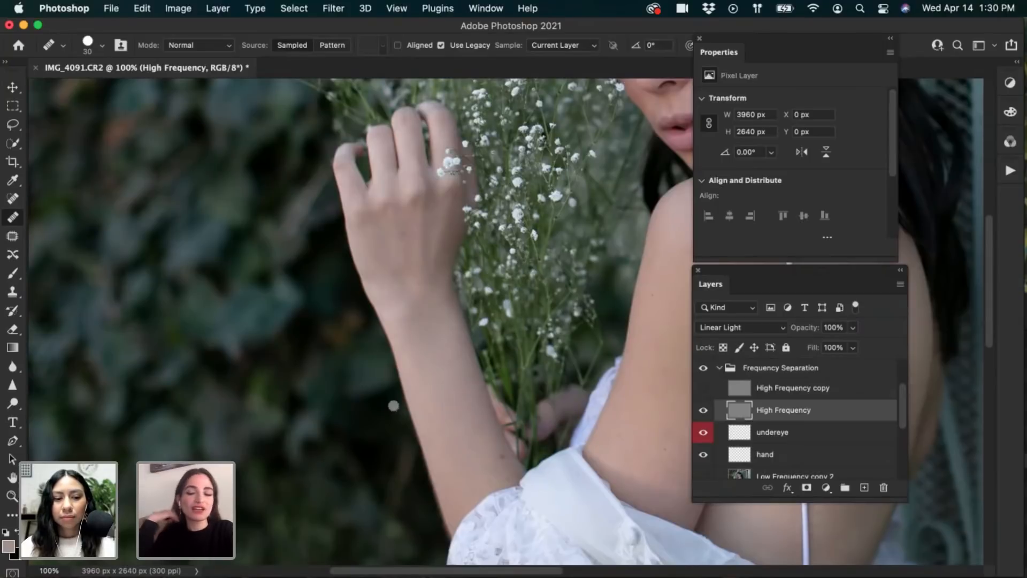
Reduce the Healing Brush to 25 px and heal the bumpy texture on the cheek beside the nose, on the High Frequency layer
{"action": "left_click_drag", "start_coordinate": [497, 327], "coordinate": [461, 331]}
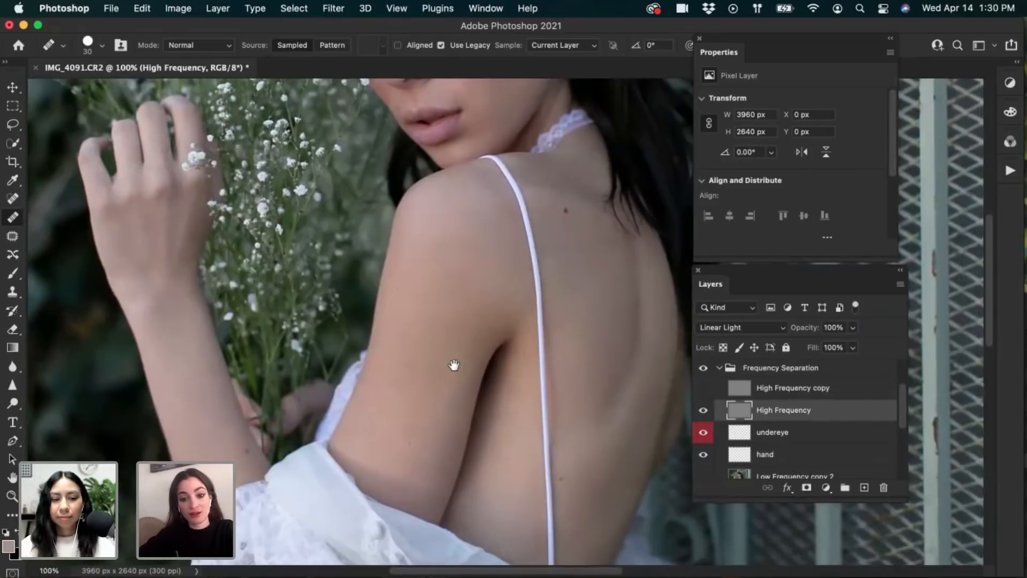
{"action": "left_click_drag", "start_coordinate": [454, 365], "coordinate": [448, 522]}
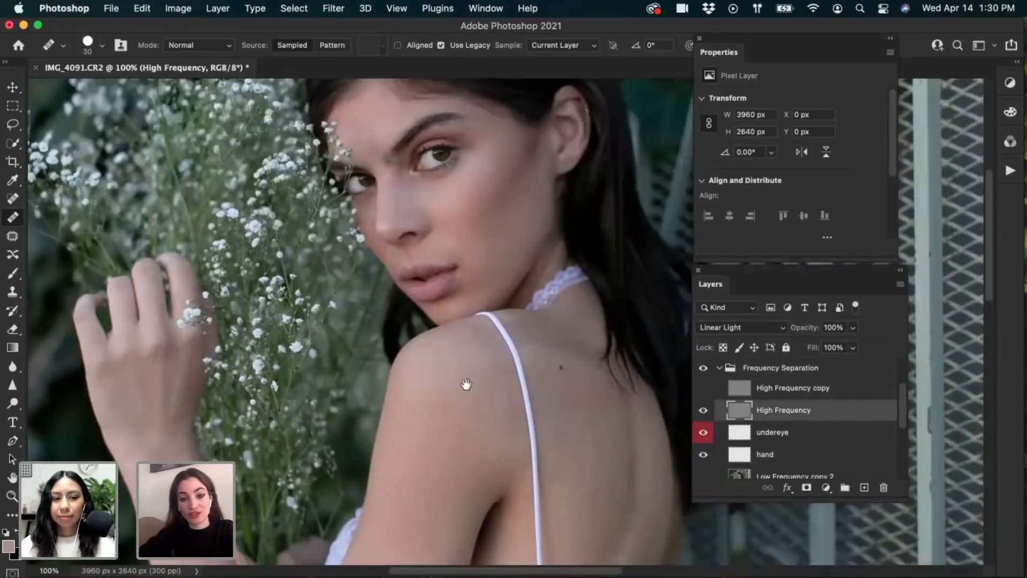
{"action": "left_click_drag", "start_coordinate": [466, 384], "coordinate": [446, 432]}
{"action": "key", "text": "super+equal"}
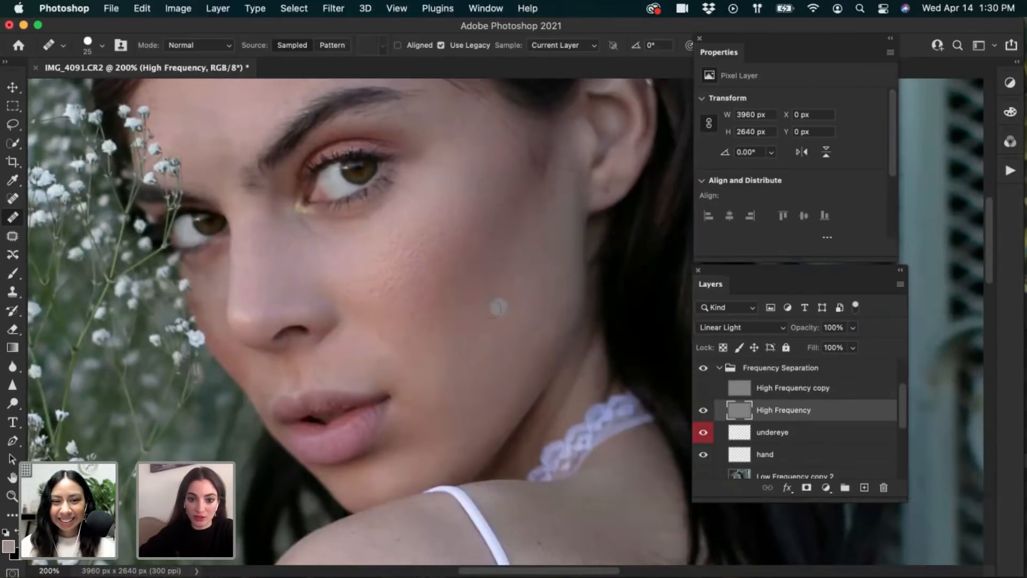
{"action": "left_click_drag", "start_coordinate": [440, 386], "coordinate": [505, 444]}
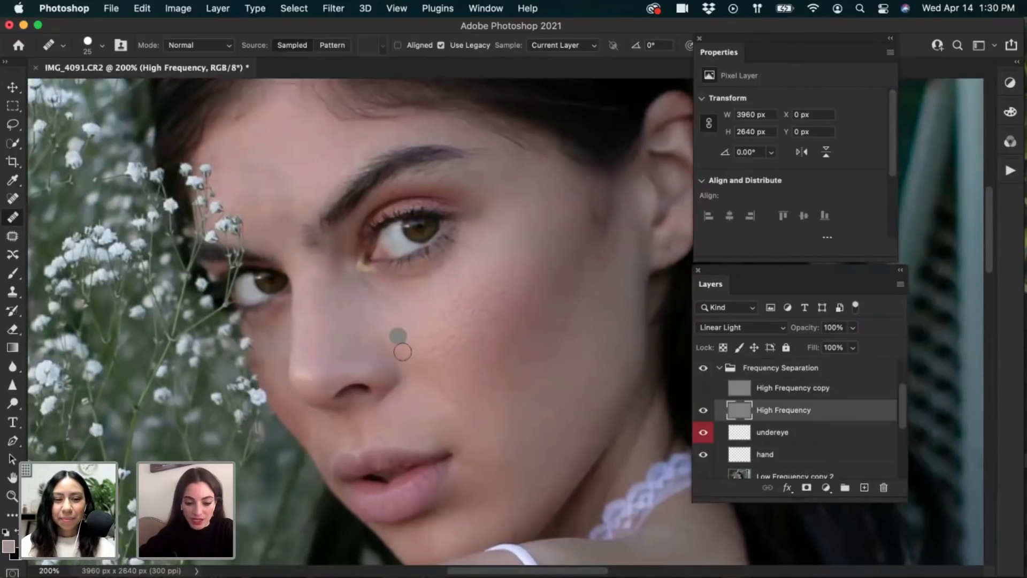
{"action": "left_click", "coordinate": [454, 352]}
{"action": "left_click", "coordinate": [440, 369]}
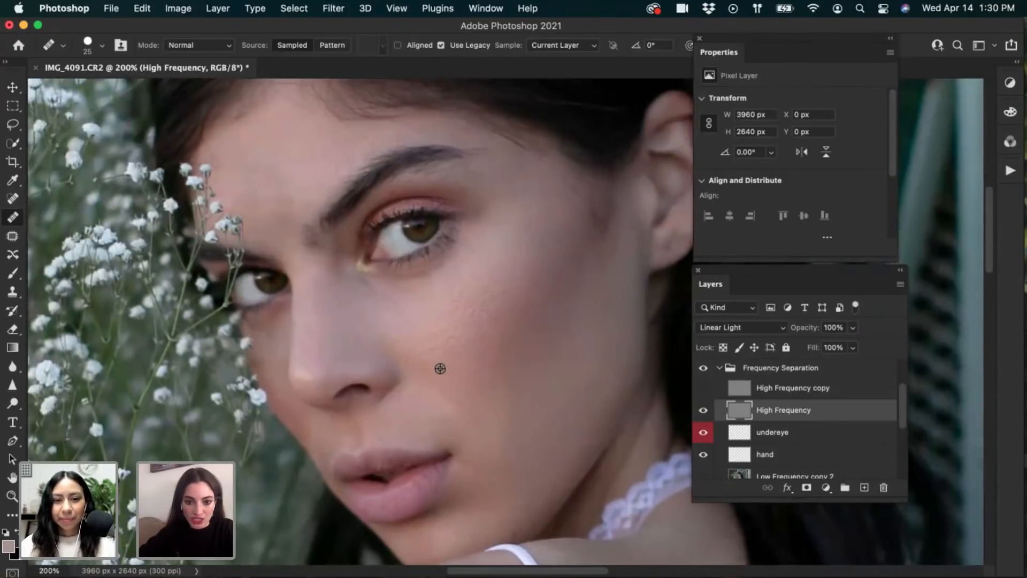
{"action": "left_click", "coordinate": [435, 352]}
{"action": "left_click", "coordinate": [451, 348]}
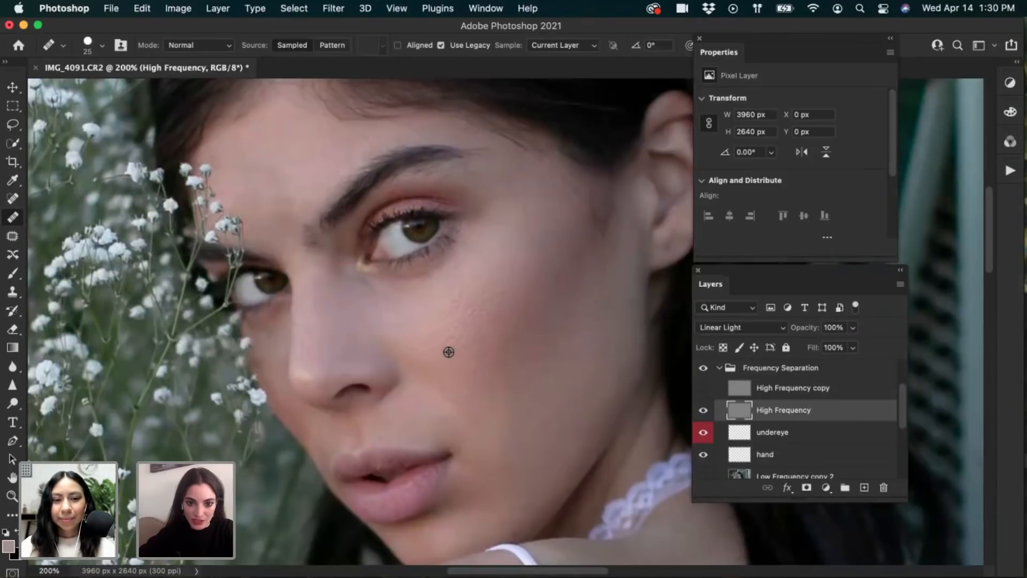
{"action": "left_click", "coordinate": [444, 333]}
{"action": "left_click", "coordinate": [449, 337]}
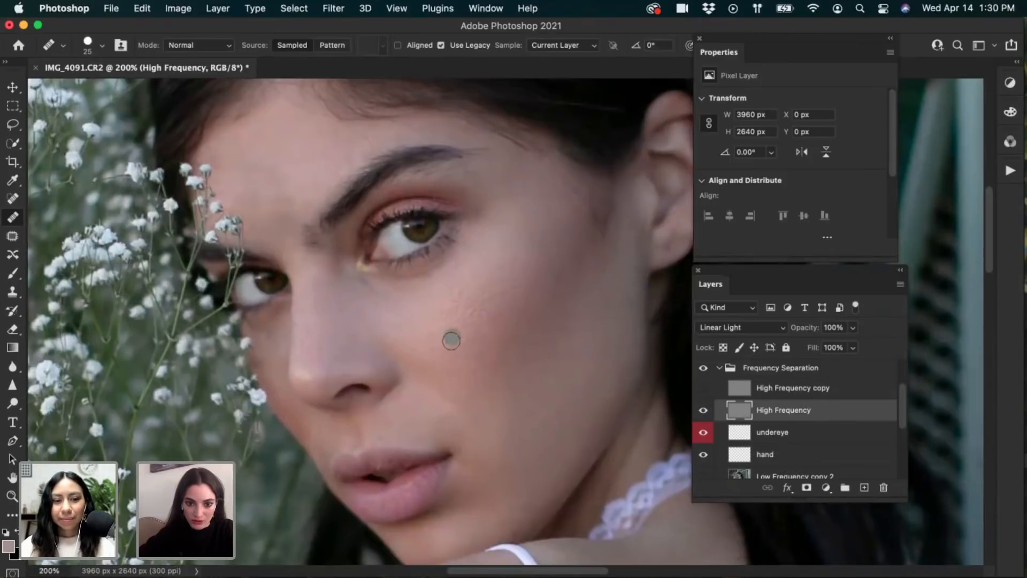
{"action": "left_click", "coordinate": [463, 336]}
Heal the raised skin texture on the upper cheek below the outer corner of the eye
{"action": "left_click", "coordinate": [463, 301]}
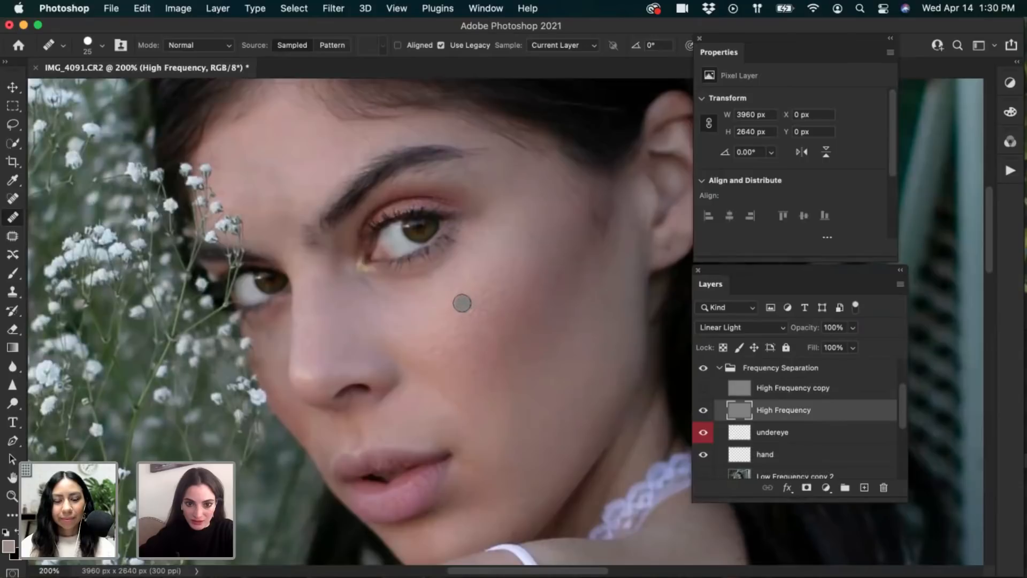
{"action": "left_click", "coordinate": [454, 292]}
{"action": "left_click", "coordinate": [475, 314]}
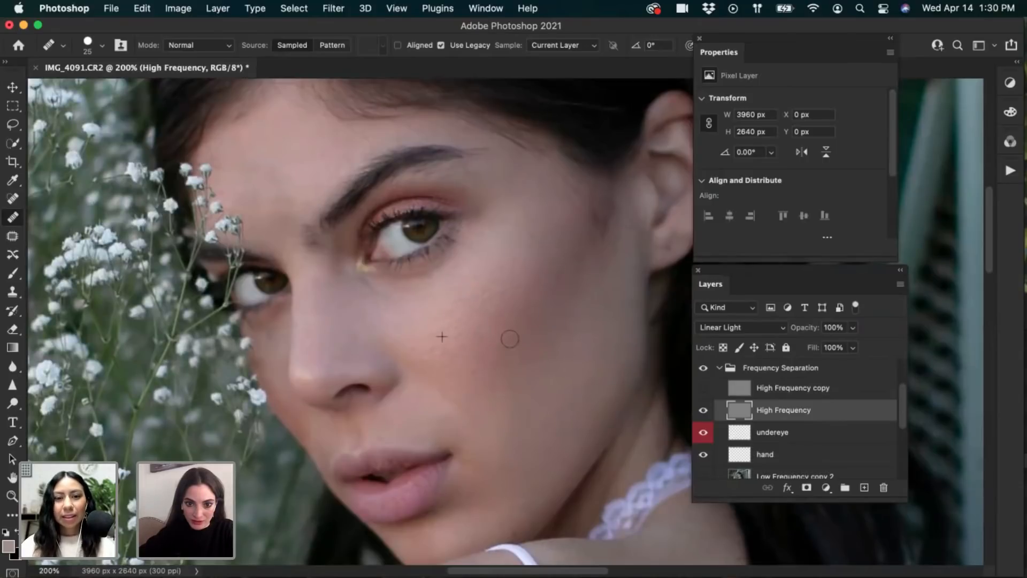
{"action": "left_click", "coordinate": [486, 305]}
{"action": "left_click", "coordinate": [452, 317]}
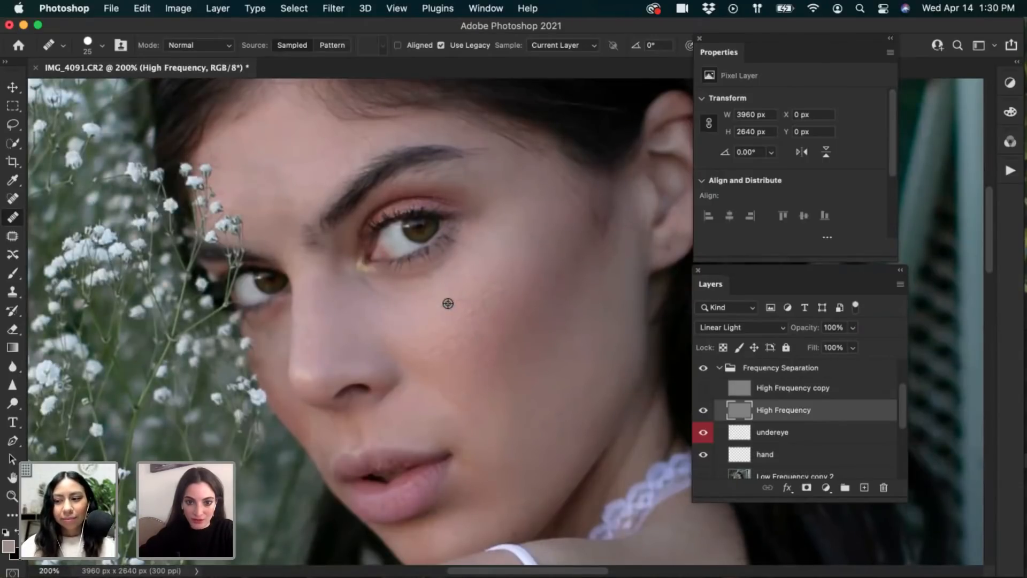
{"action": "left_click", "coordinate": [479, 340]}
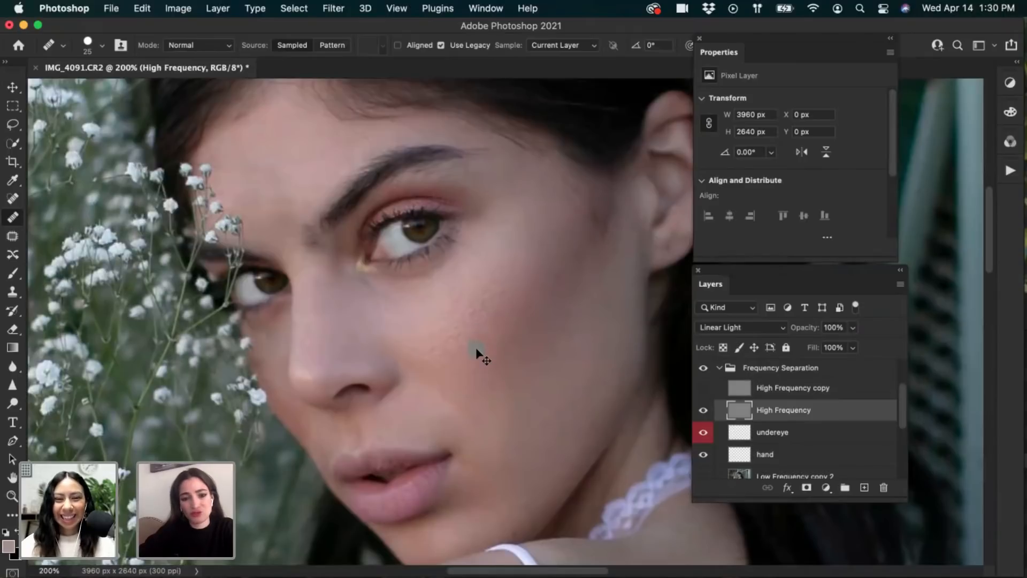
{"action": "left_click", "coordinate": [475, 290]}
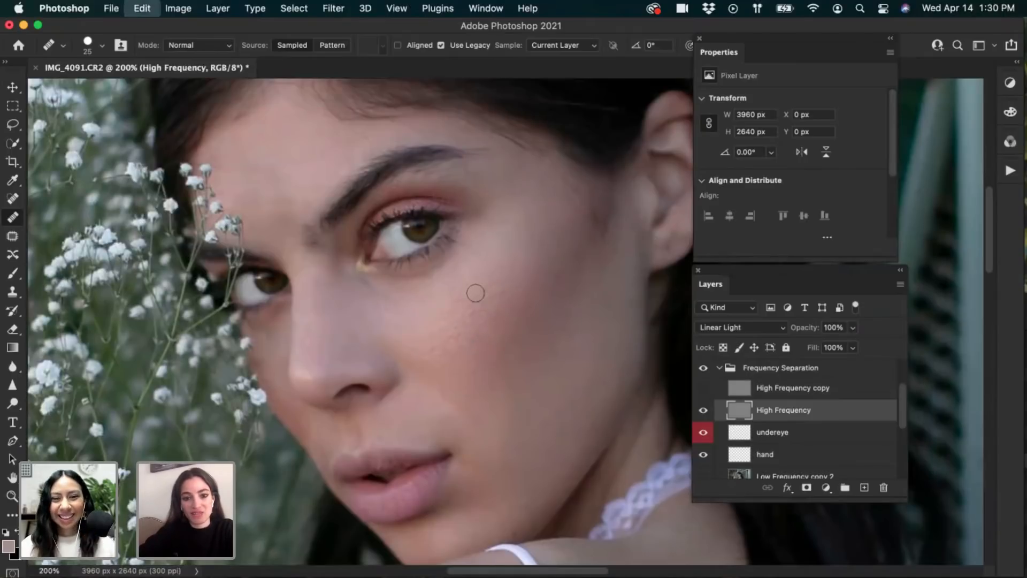
{"action": "left_click", "coordinate": [474, 290]}
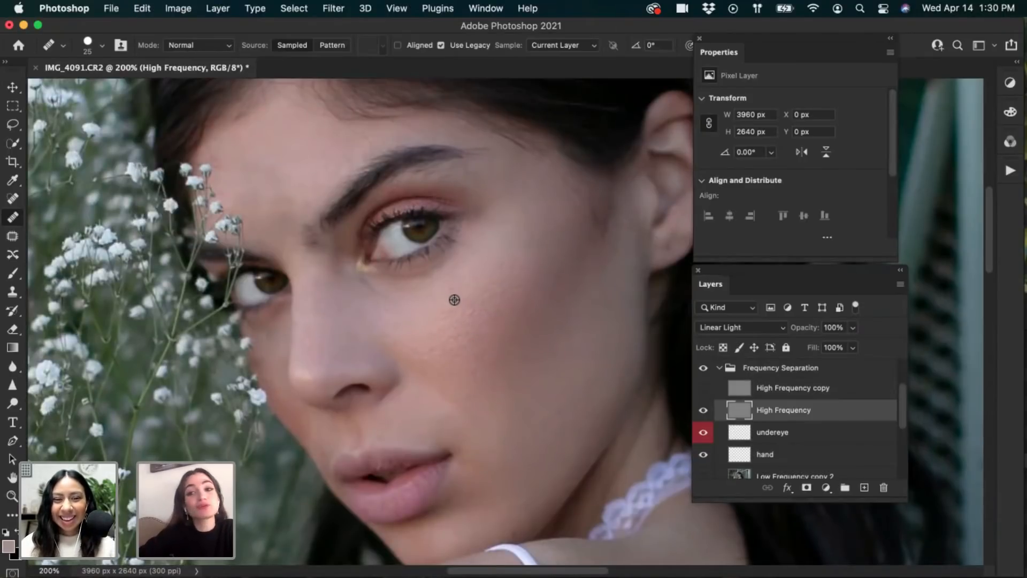
Sample clean skin texture and heal the flaws on the outer cheekbone toward the ear
{"action": "left_click", "coordinate": [463, 289], "text": "alt"}
{"action": "left_click", "coordinate": [493, 321]}
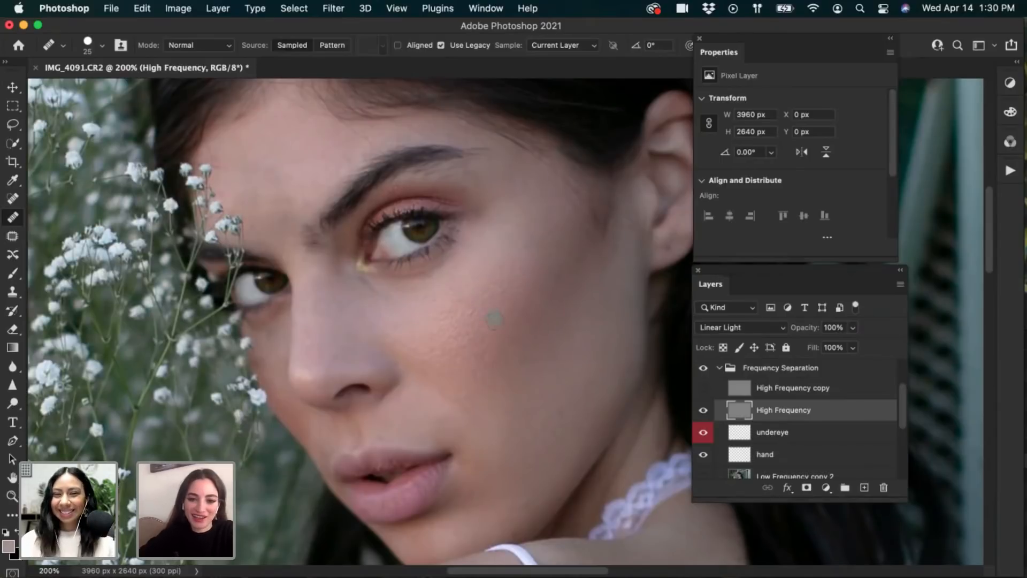
{"action": "left_click", "coordinate": [473, 314], "text": "alt"}
{"action": "left_click", "coordinate": [506, 323]}
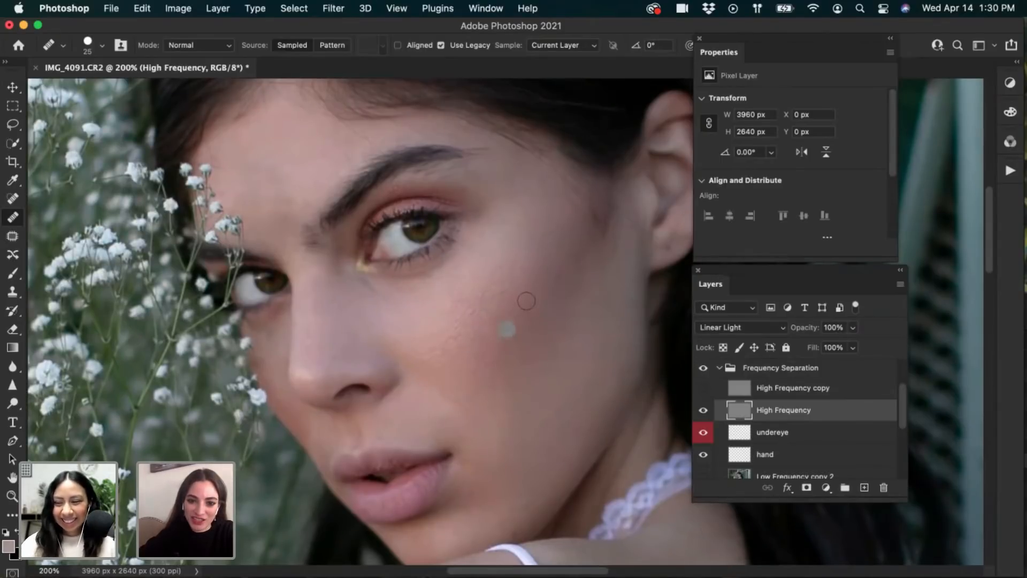
{"action": "left_click", "coordinate": [524, 301]}
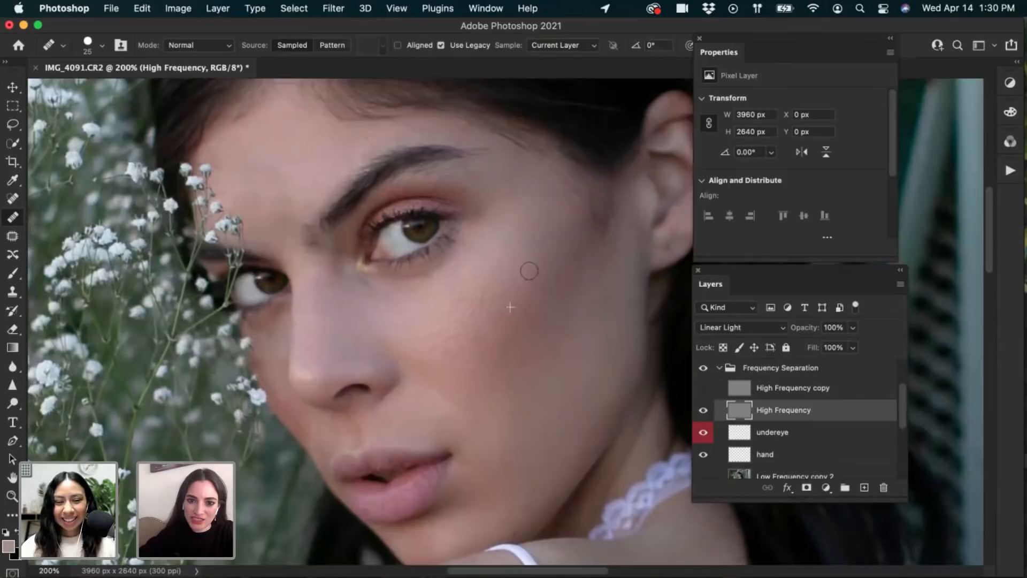
{"action": "left_click", "coordinate": [522, 288]}
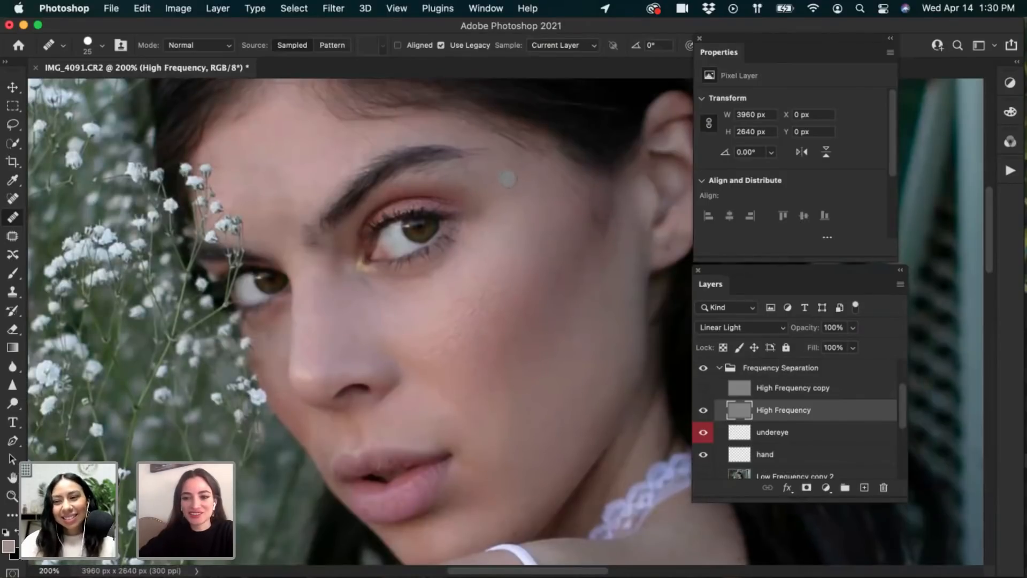
{"action": "left_click", "coordinate": [558, 270], "text": "alt"}
{"action": "left_click", "coordinate": [575, 249]}
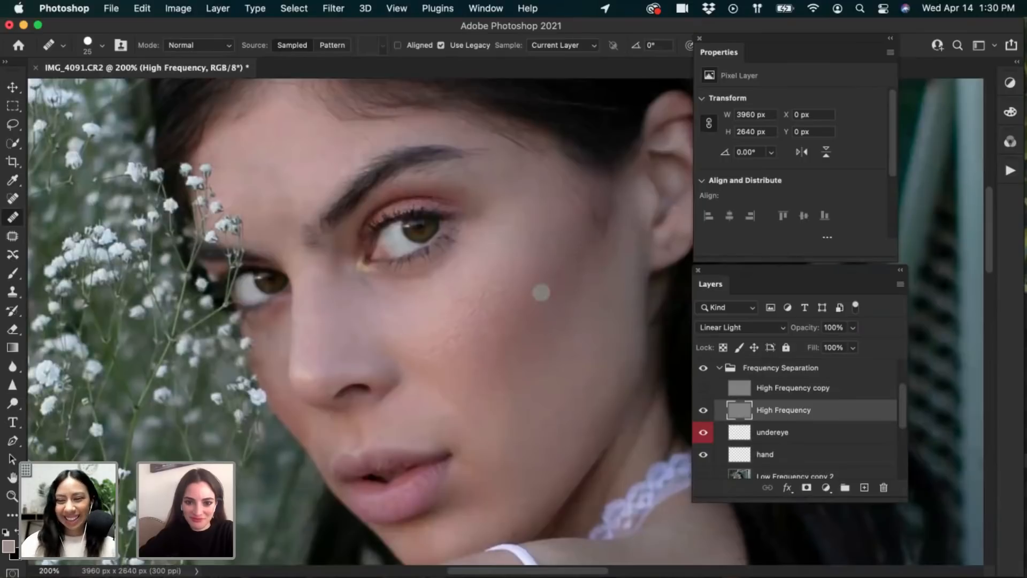
Heal small texture flaws on the lower cheek and toward the jaw, resampling clean skin close to each spot
{"action": "left_click", "coordinate": [497, 366], "text": "alt"}
{"action": "left_click", "coordinate": [484, 374]}
{"action": "left_click_drag", "start_coordinate": [484, 374], "coordinate": [486, 371]}
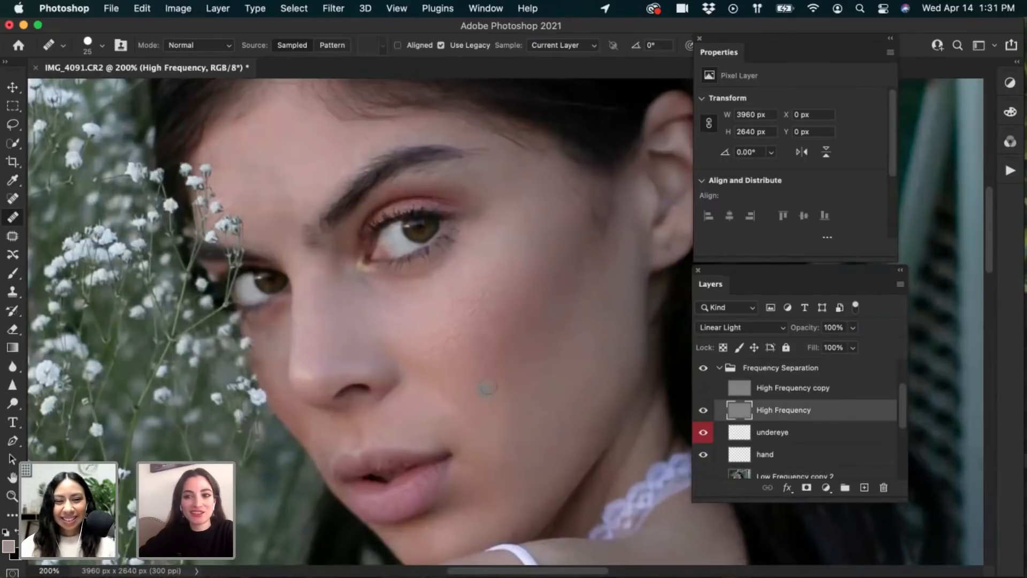
{"action": "left_click", "coordinate": [465, 369], "text": "alt"}
{"action": "left_click", "coordinate": [477, 367]}
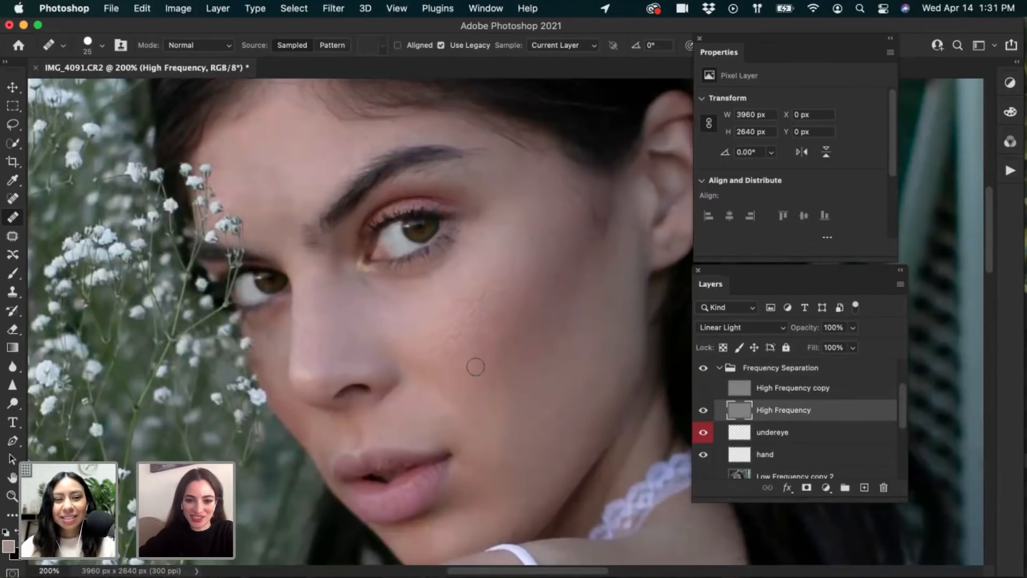
{"action": "left_click", "coordinate": [461, 387], "text": "alt"}
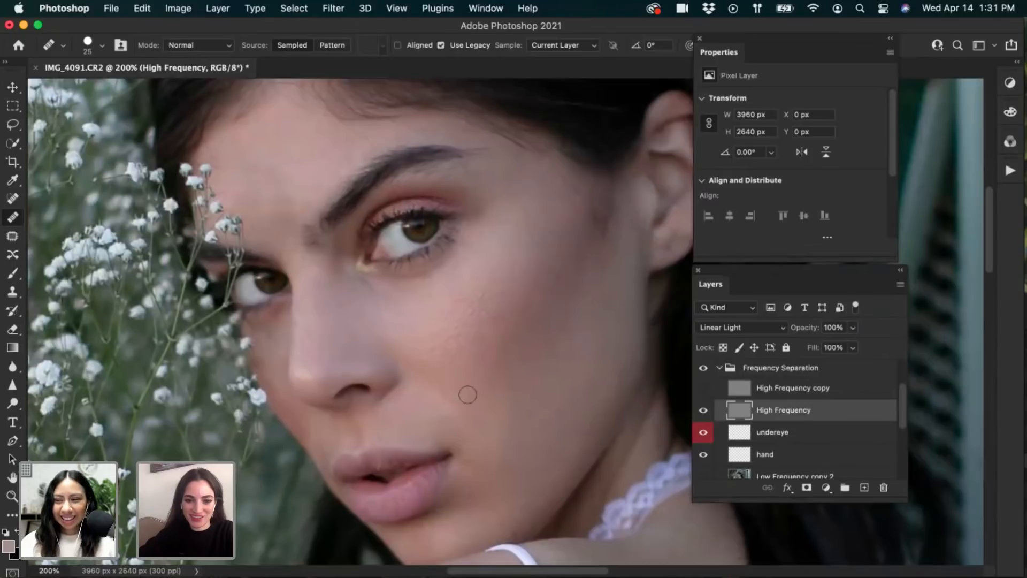
{"action": "left_click", "coordinate": [514, 403], "text": "alt"}
{"action": "left_click", "coordinate": [522, 400]}
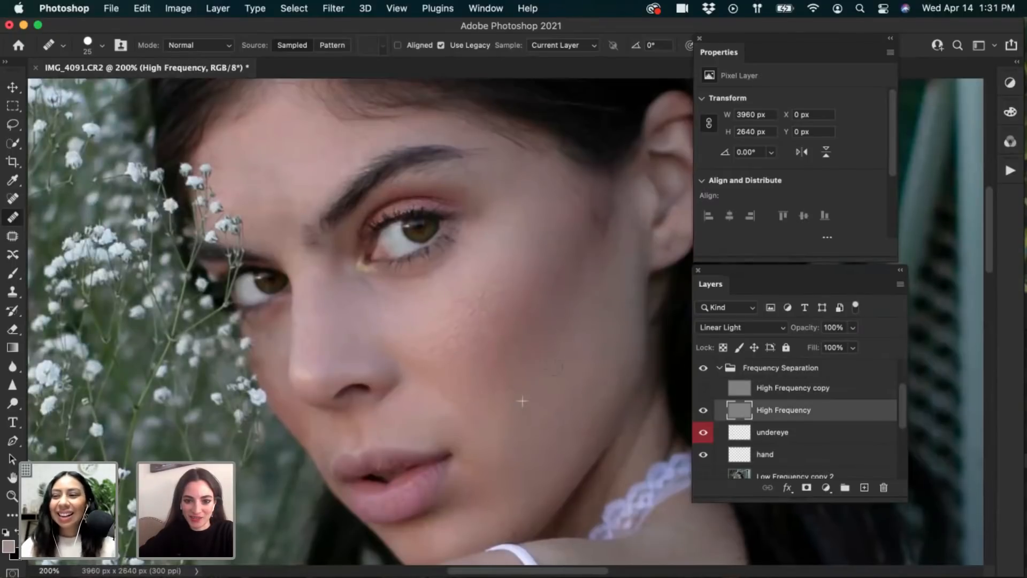
{"action": "left_click", "coordinate": [545, 339], "text": "alt"}
{"action": "left_click", "coordinate": [558, 349]}
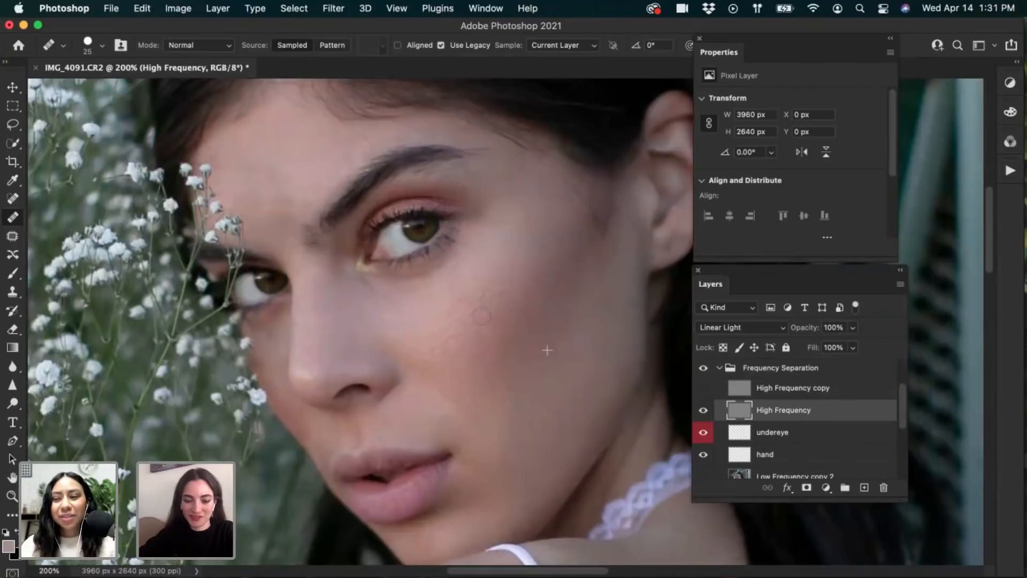
Heal the remaining bumps in the middle of the cheek and beside the nostril, using freshly sampled texture
{"action": "left_click", "coordinate": [481, 330], "text": "alt"}
{"action": "left_click", "coordinate": [475, 315]}
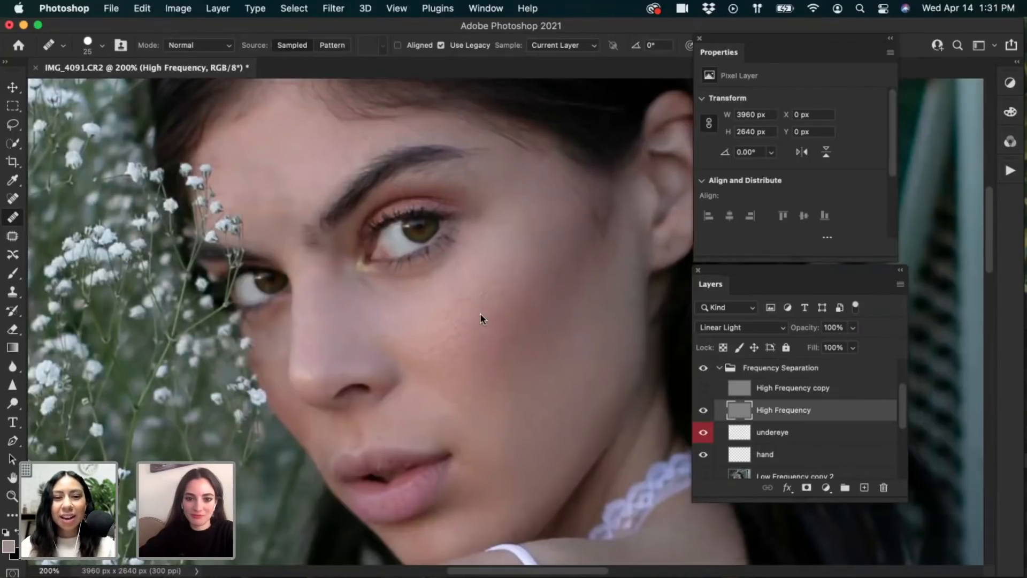
{"action": "left_click", "coordinate": [475, 308], "text": "alt"}
{"action": "left_click", "coordinate": [485, 298], "text": "alt"}
{"action": "left_click", "coordinate": [509, 335]}
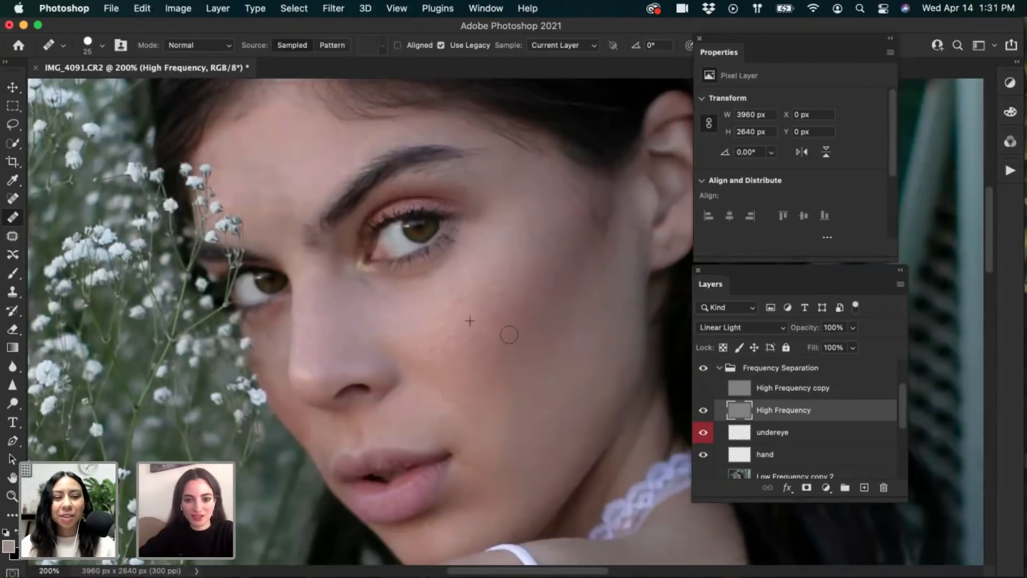
{"action": "left_click", "coordinate": [434, 379]}
{"action": "left_click", "coordinate": [412, 377]}
Heal the skin texture along the bridge and side of the nose and just below the inner eye corner
{"action": "left_click_drag", "start_coordinate": [458, 367], "coordinate": [522, 382]}
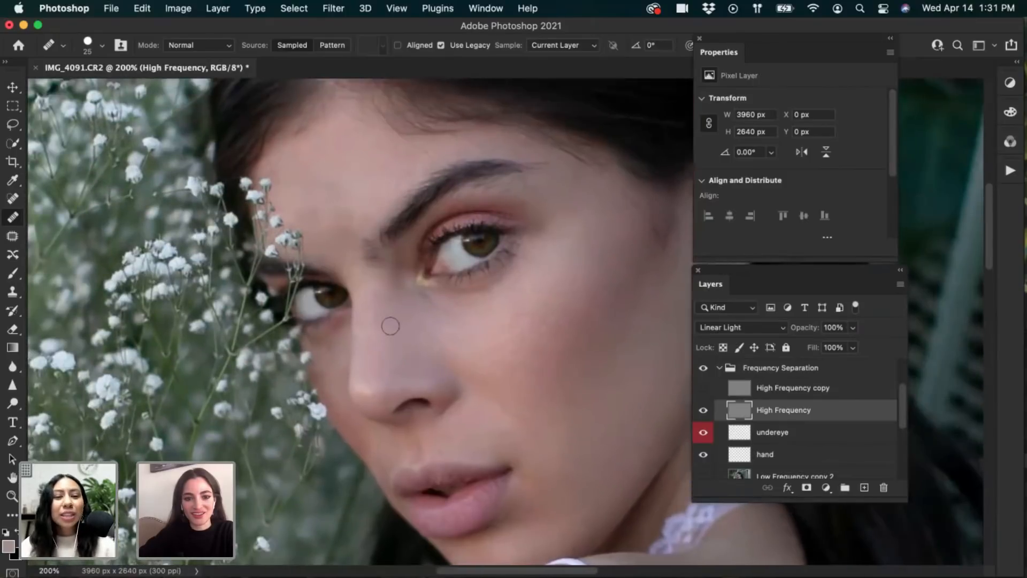
{"action": "left_click", "coordinate": [400, 343], "text": "alt"}
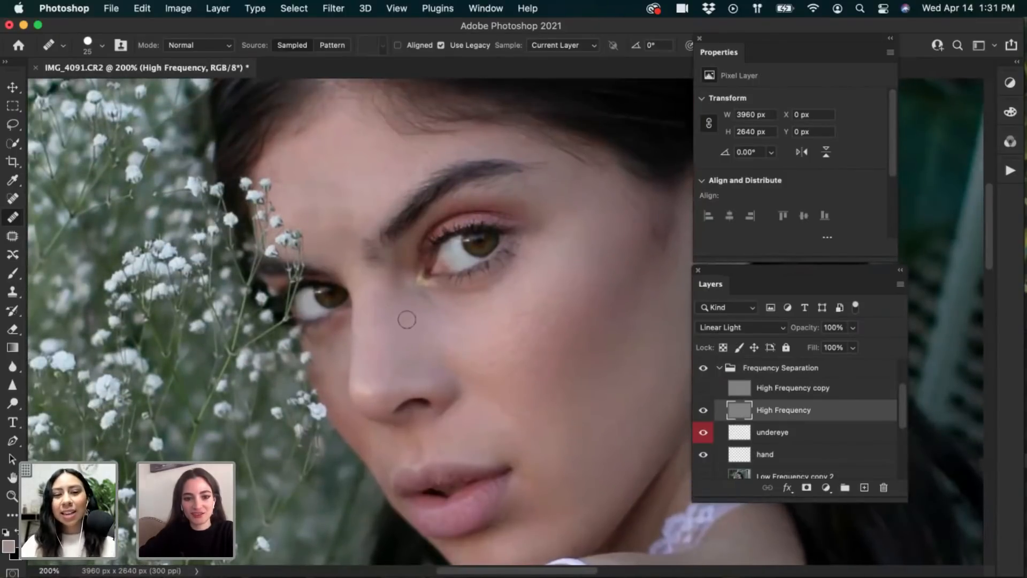
{"action": "left_click", "coordinate": [433, 330]}
{"action": "left_click", "coordinate": [420, 321], "text": "alt"}
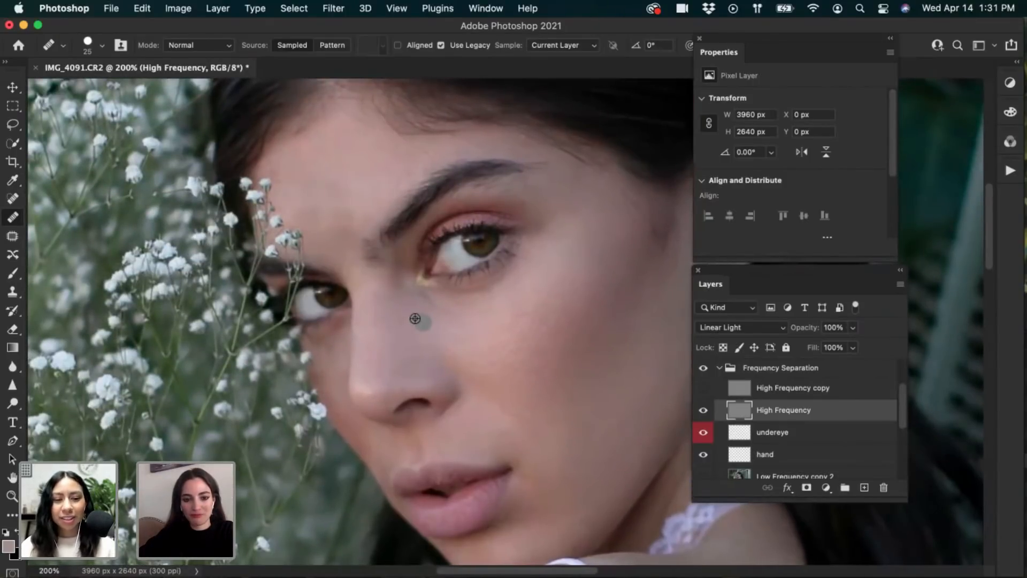
{"action": "left_click", "coordinate": [372, 317]}
{"action": "left_click", "coordinate": [365, 323], "text": "alt"}
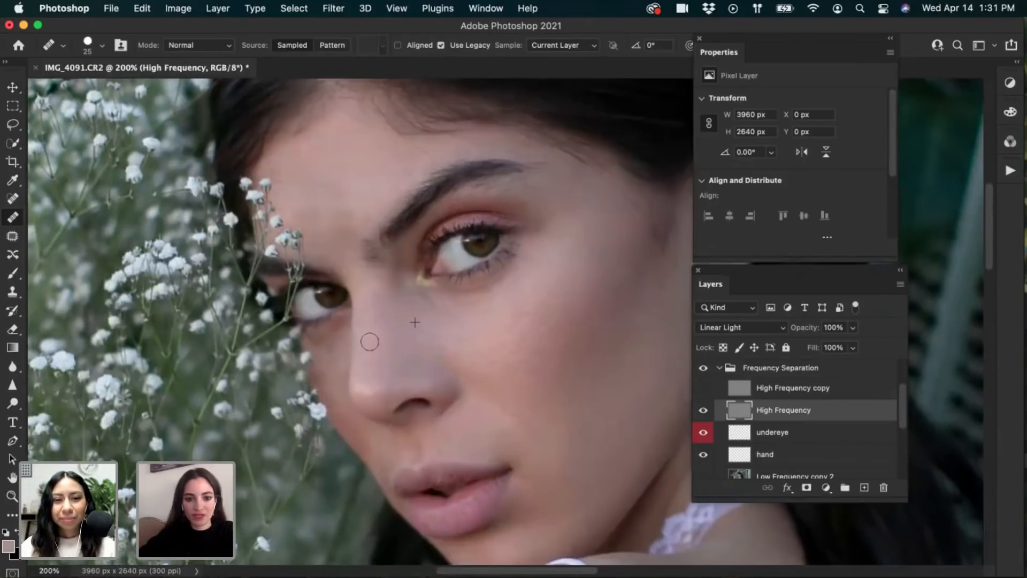
{"action": "left_click", "coordinate": [371, 302]}
{"action": "left_click", "coordinate": [363, 358]}
Heal small texture flaws across the forehead, from the hairline to above the eyebrow, with the 25 px Healing Brush
{"action": "mouse_move", "coordinate": [360, 374]}
{"action": "left_mouse_down"}
{"action": "mouse_move", "coordinate": [412, 410]}
{"action": "mouse_move", "coordinate": [398, 407]}
{"action": "left_mouse_up"}
{"action": "left_click", "coordinate": [398, 407]}
{"action": "left_click", "coordinate": [371, 153]}
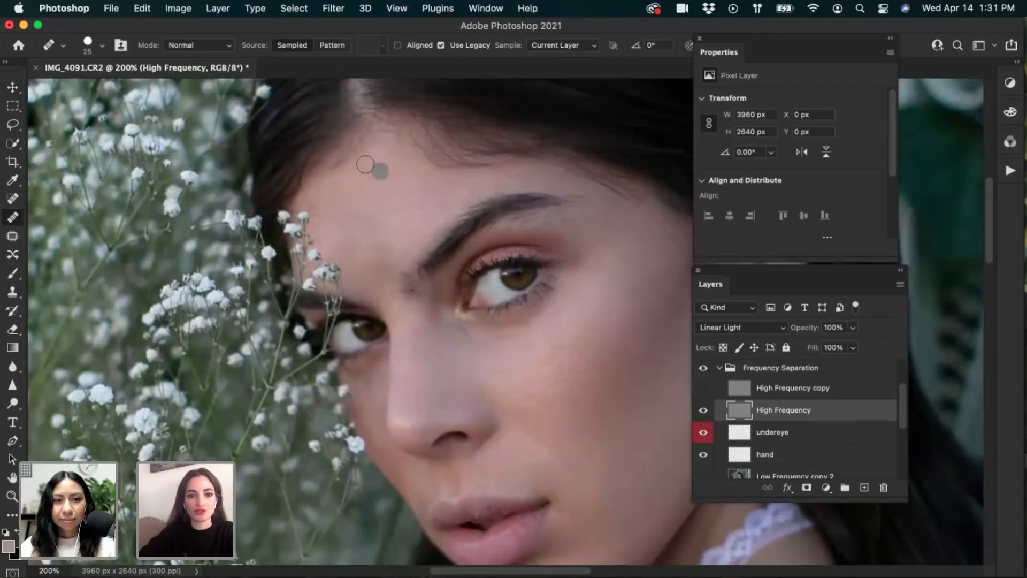
{"action": "left_click", "coordinate": [373, 154]}
{"action": "left_click", "coordinate": [373, 154]}
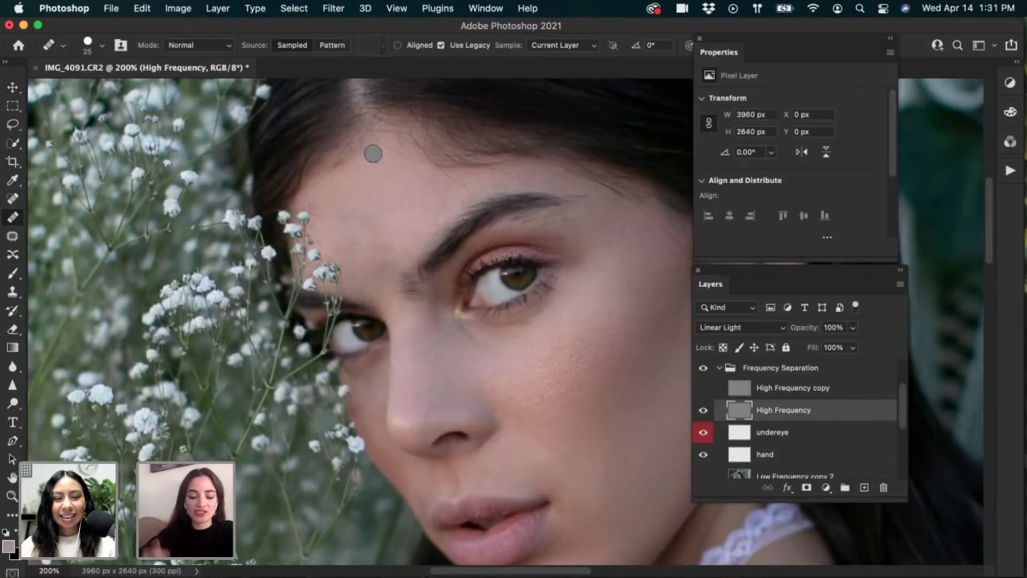
{"action": "left_click", "coordinate": [382, 222]}
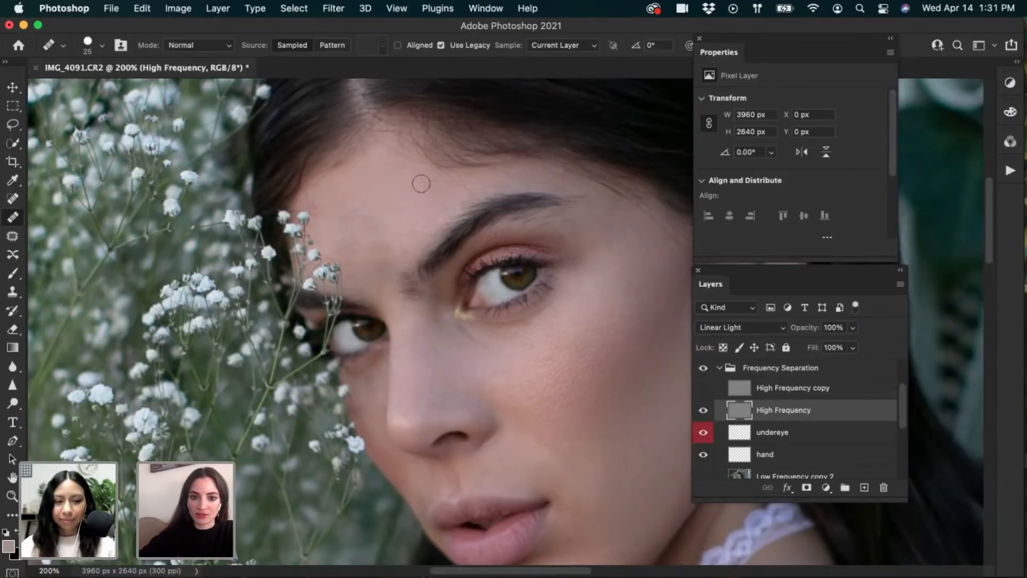
{"action": "left_click", "coordinate": [429, 196]}
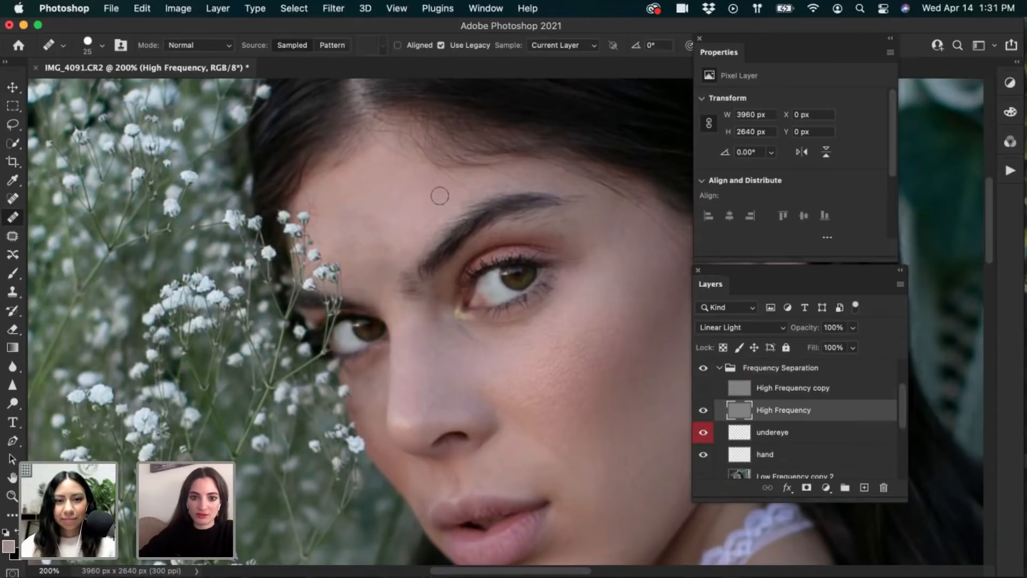
{"action": "left_click", "coordinate": [459, 181]}
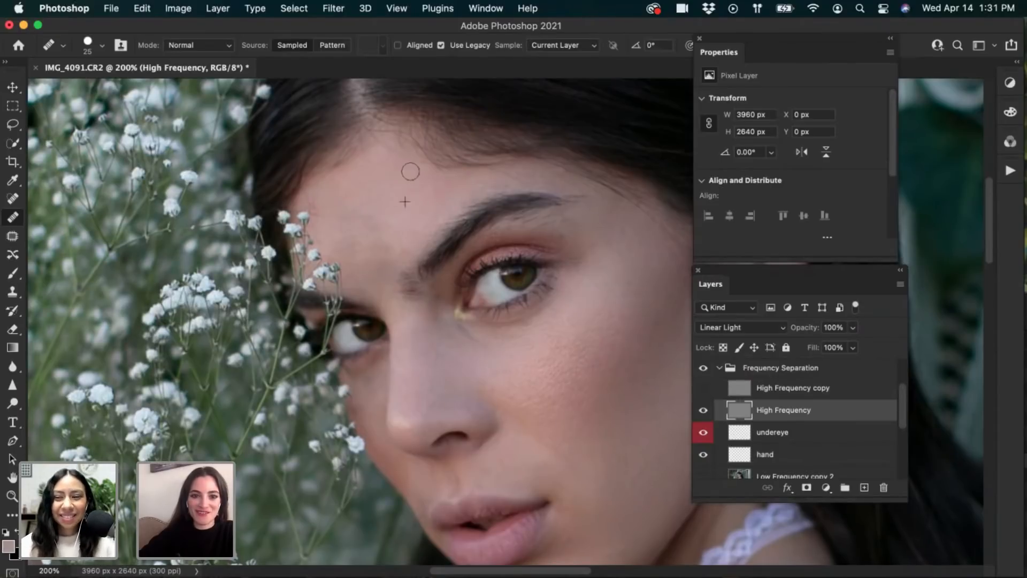
{"action": "left_click", "coordinate": [384, 225]}
{"action": "left_click", "coordinate": [383, 201]}
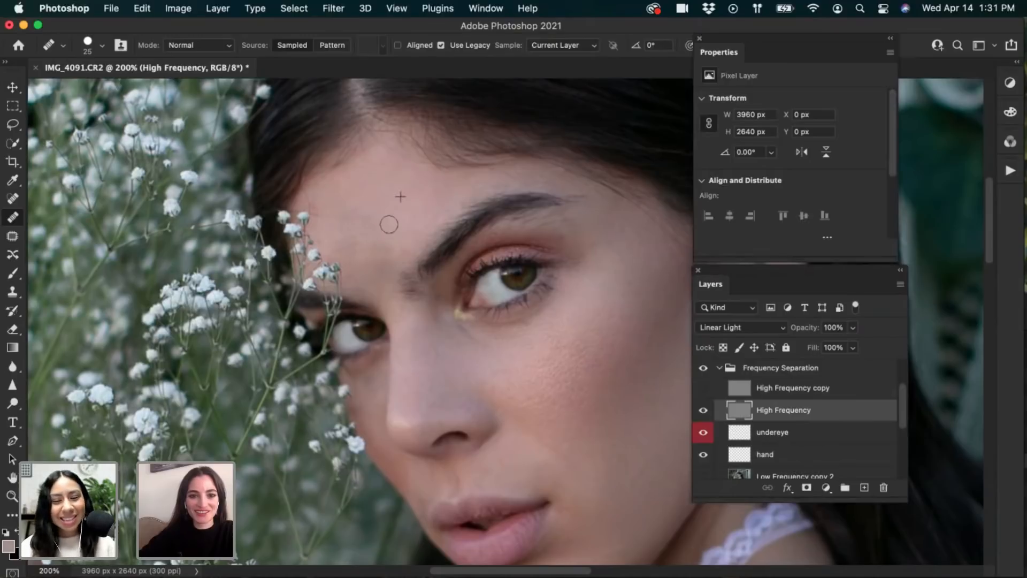
Heal small texture flaws on the upper forehead along the hairline with the Healing Brush
{"action": "left_click", "coordinate": [386, 189]}
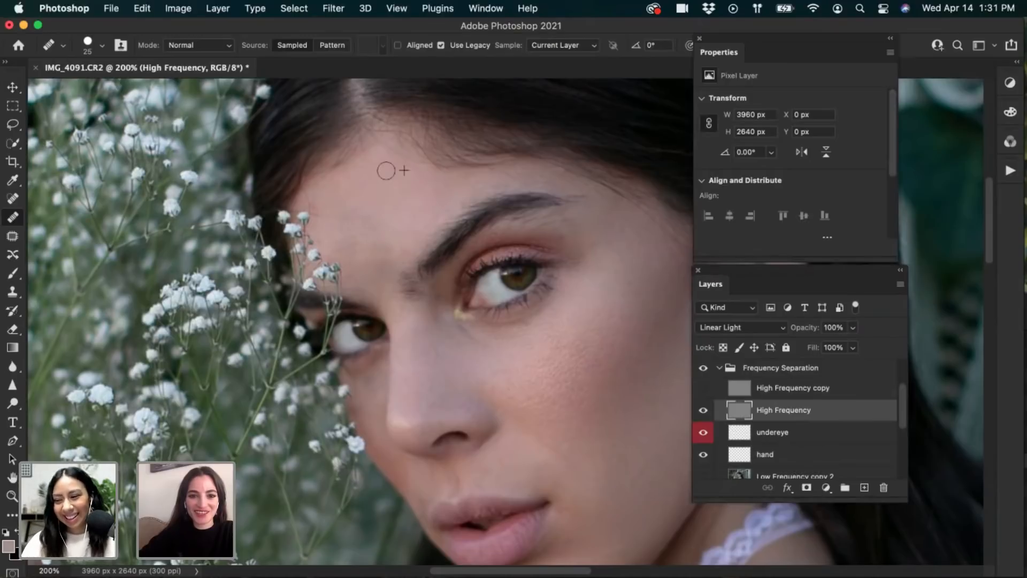
{"action": "left_click", "coordinate": [322, 202]}
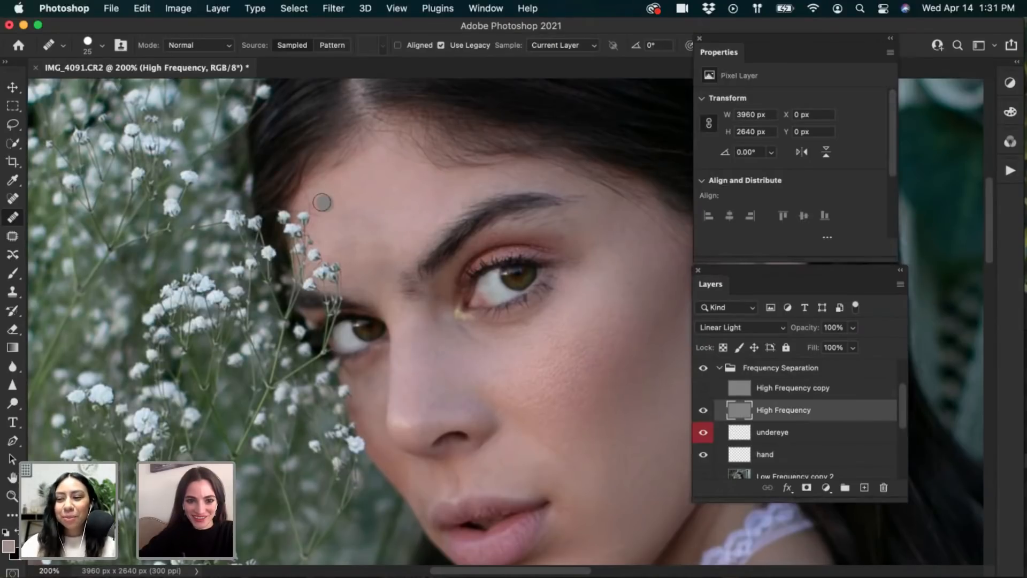
{"action": "left_click", "coordinate": [342, 184]}
{"action": "mouse_move", "coordinate": [341, 185]}
{"action": "left_mouse_down"}
{"action": "mouse_move", "coordinate": [318, 209]}
{"action": "mouse_move", "coordinate": [329, 214]}
{"action": "mouse_move", "coordinate": [323, 202]}
{"action": "mouse_move", "coordinate": [328, 210]}
{"action": "mouse_move", "coordinate": [353, 199]}
{"action": "left_mouse_up"}
{"action": "left_click", "coordinate": [326, 209], "text": "alt"}
{"action": "left_click", "coordinate": [394, 174]}
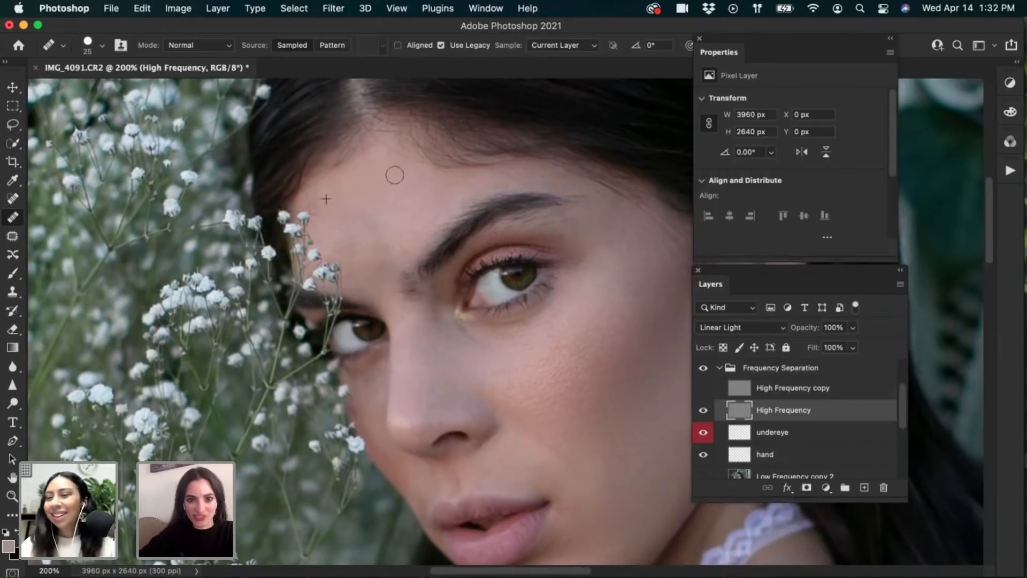
Heal the forehead skin just above the inner end of the eyebrow, resampling clean texture around each spot
{"action": "left_click", "coordinate": [379, 183], "text": "alt"}
{"action": "left_click", "coordinate": [425, 224]}
{"action": "left_click", "coordinate": [371, 223], "text": "alt"}
{"action": "left_click", "coordinate": [413, 218]}
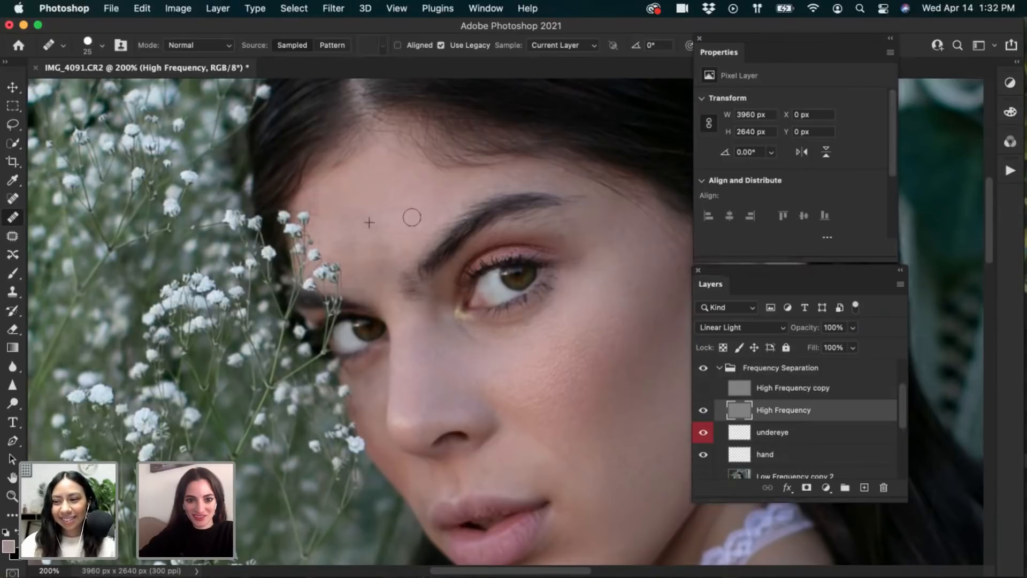
{"action": "left_click", "coordinate": [403, 256], "text": "alt"}
{"action": "left_click", "coordinate": [399, 236]}
{"action": "left_click", "coordinate": [404, 182], "text": "alt"}
{"action": "left_click", "coordinate": [395, 221]}
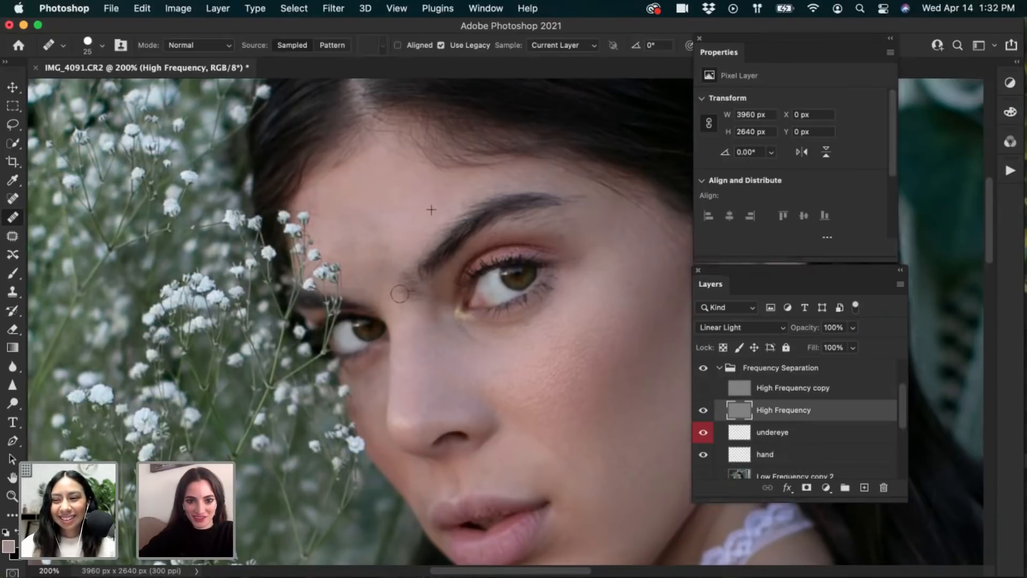
{"action": "left_click", "coordinate": [417, 256]}
{"action": "left_click", "coordinate": [424, 212]}
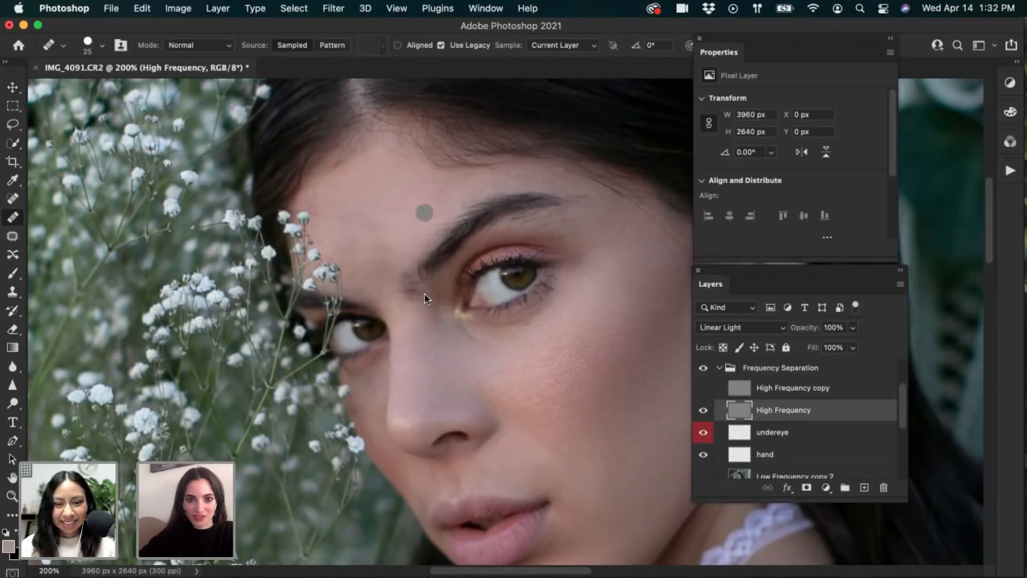
Heal the remaining bumps between the eyebrows and up through the middle of the forehead using freshly sampled skin
{"action": "left_click", "coordinate": [381, 205]}
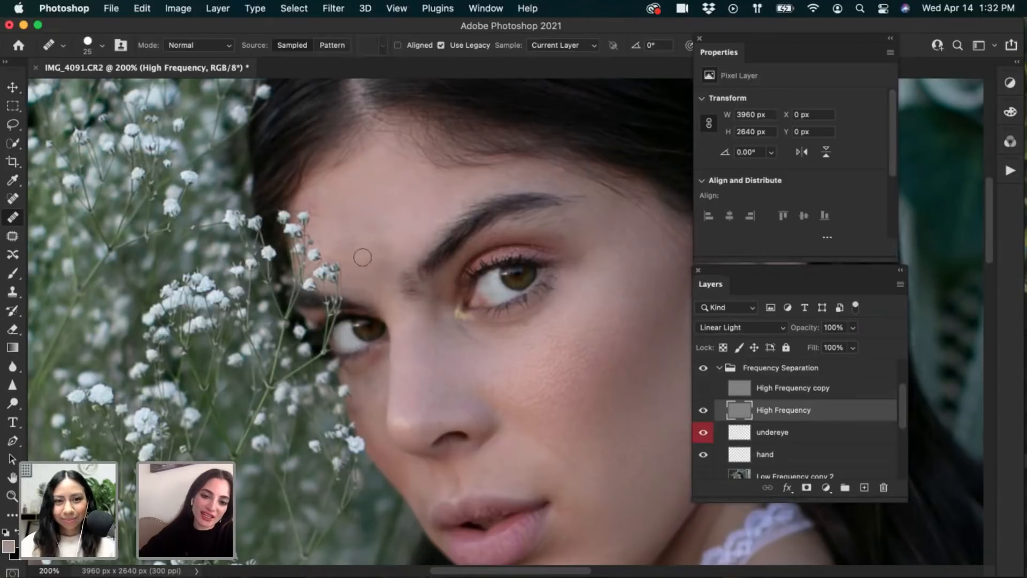
{"action": "left_click", "coordinate": [394, 211], "text": "alt"}
{"action": "left_click", "coordinate": [369, 262]}
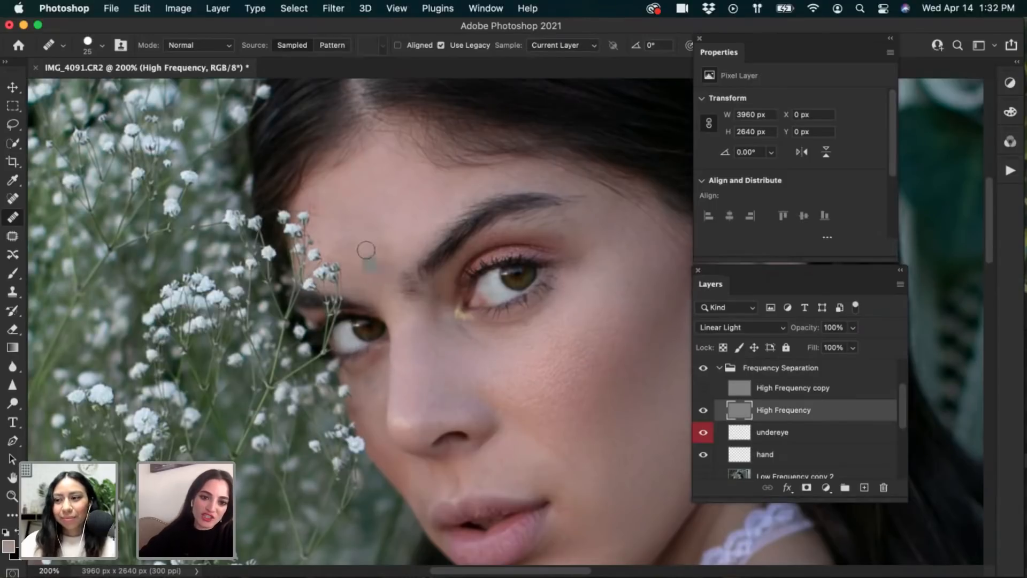
{"action": "left_click", "coordinate": [381, 285]}
{"action": "left_click", "coordinate": [384, 204]}
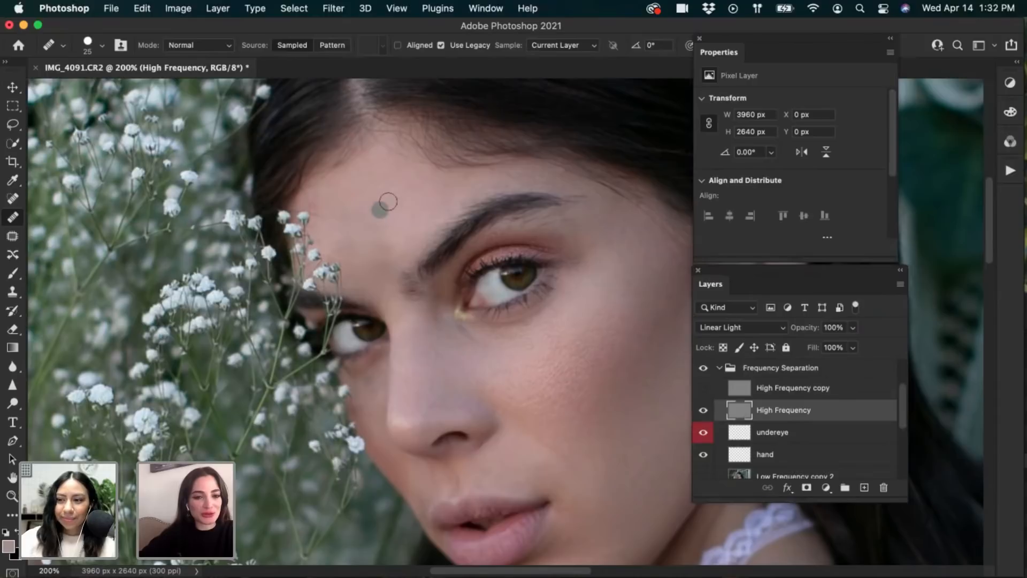
{"action": "left_click", "coordinate": [367, 182]}
{"action": "left_click", "coordinate": [392, 163]}
{"action": "left_click", "coordinate": [383, 183], "text": "alt"}
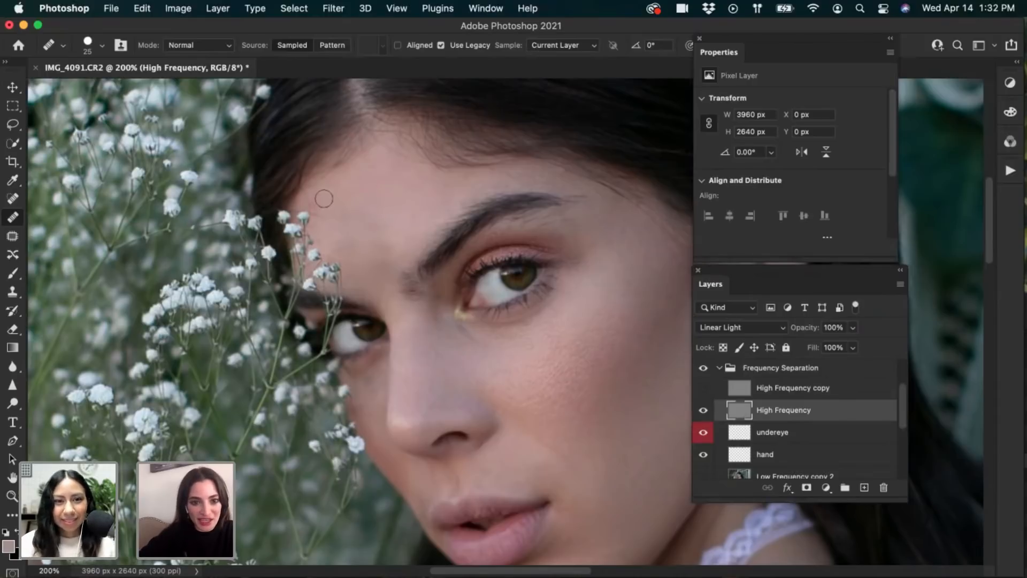
Heal the texture at the outer edge of the forehead beside the white flowers
{"action": "left_click", "coordinate": [317, 202]}
{"action": "left_click", "coordinate": [323, 210]}
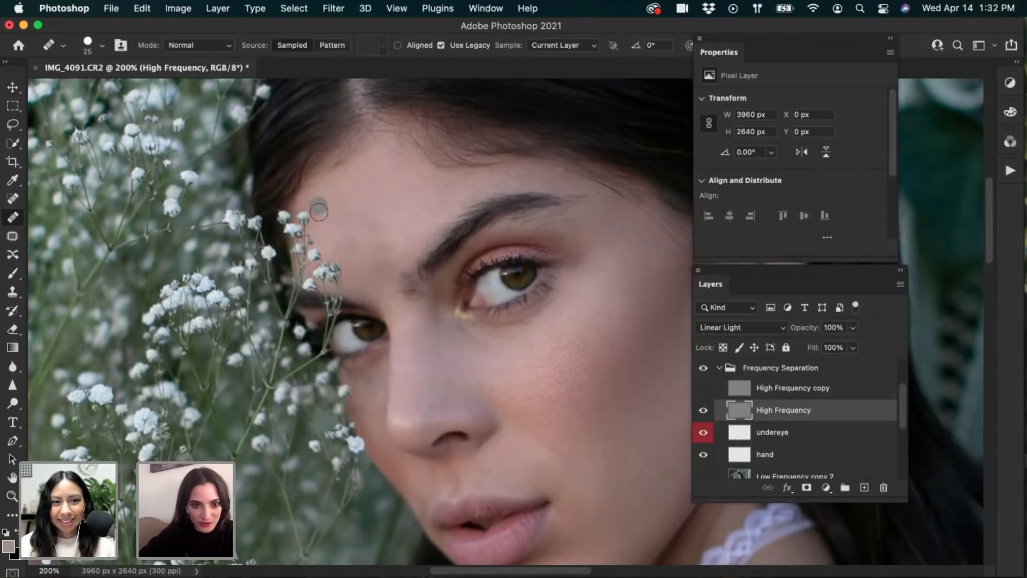
{"action": "left_click", "coordinate": [317, 201]}
{"action": "left_click", "coordinate": [351, 194]}
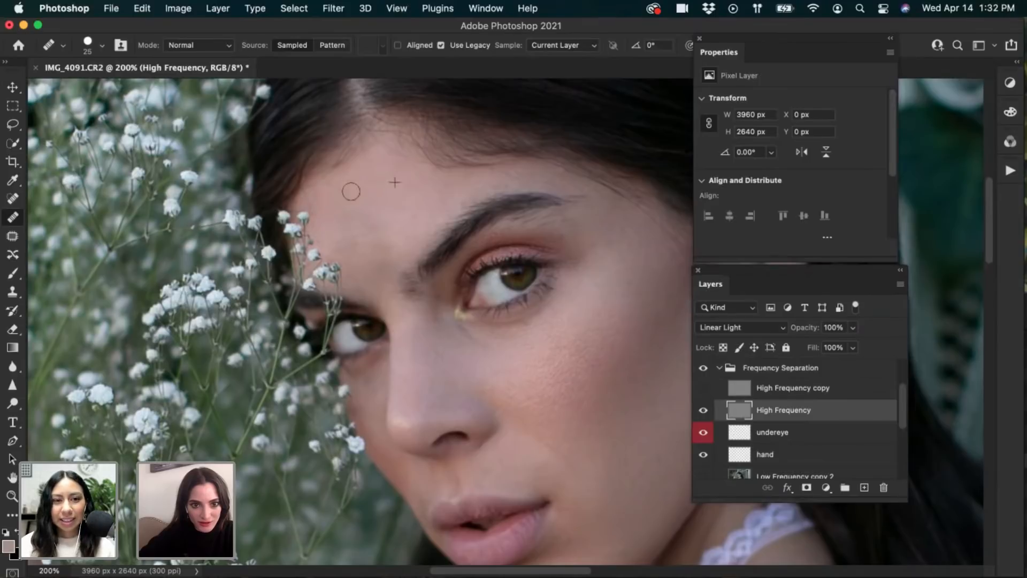
{"action": "left_click", "coordinate": [348, 220]}
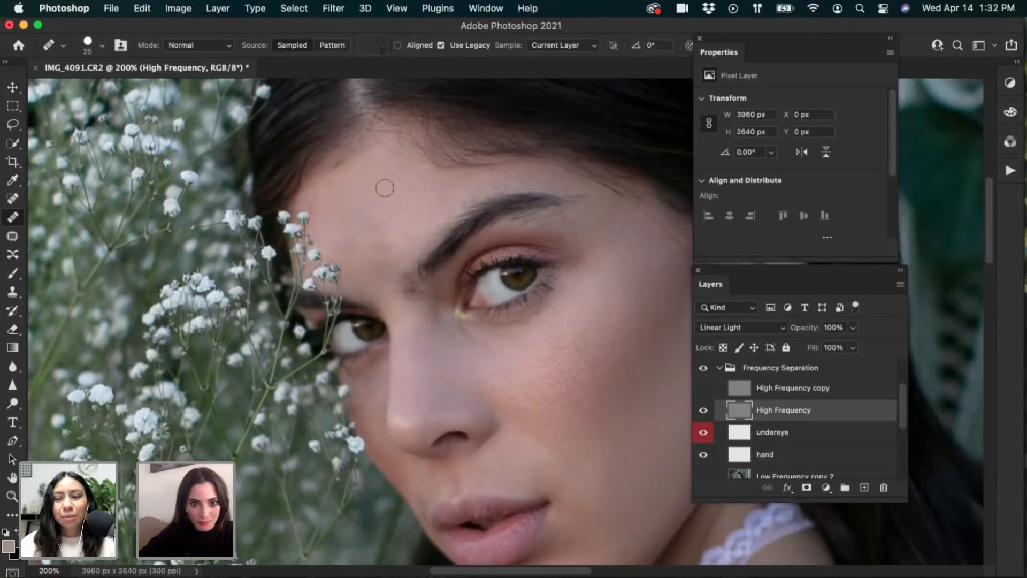
Heal leftover spots above the inner eyebrow and down between the brows to the top of the nose bridge
{"action": "left_click", "coordinate": [401, 211]}
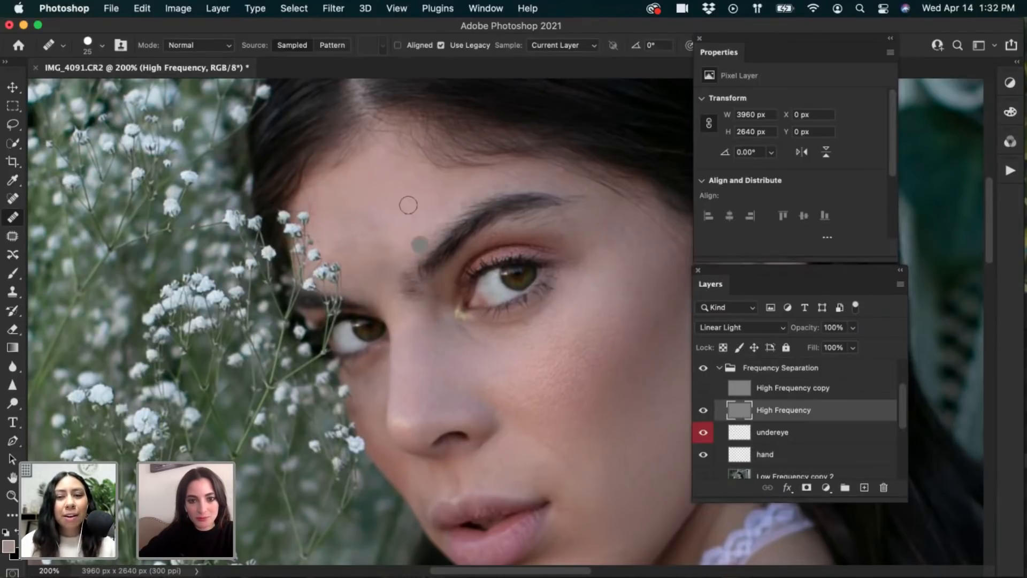
{"action": "left_click", "coordinate": [395, 180]}
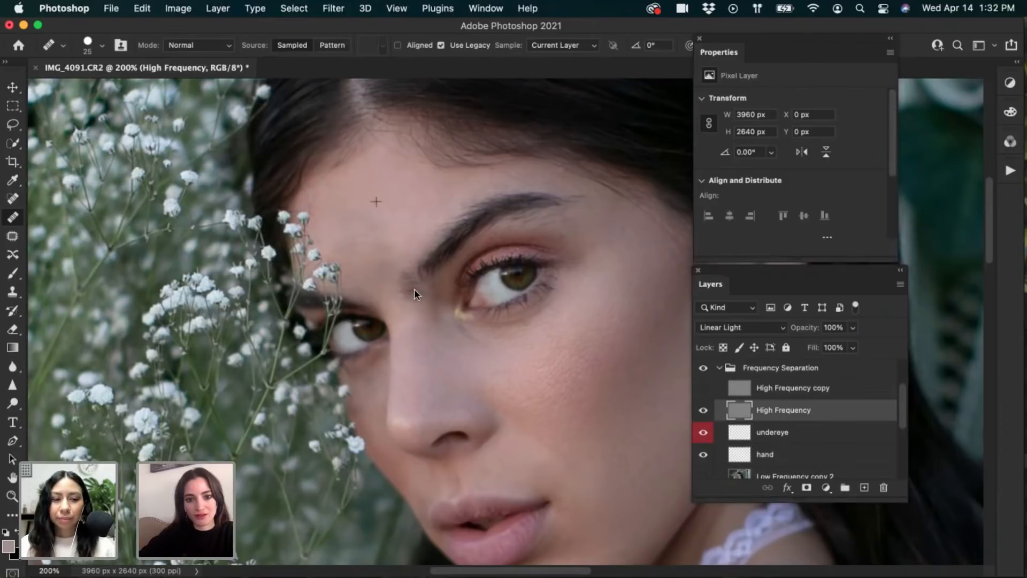
{"action": "left_click", "coordinate": [413, 230]}
{"action": "left_click", "coordinate": [428, 202]}
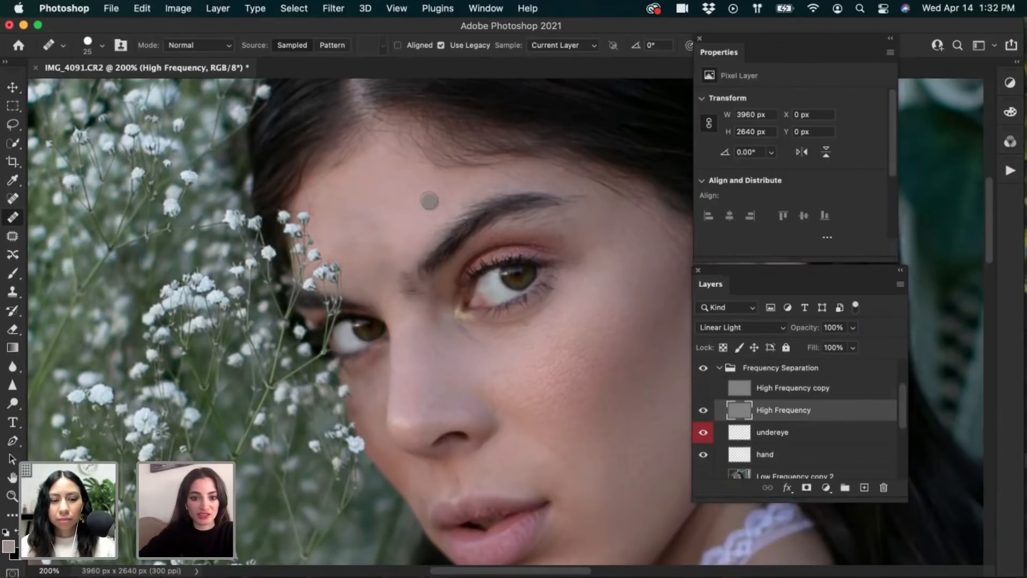
{"action": "left_click", "coordinate": [420, 212]}
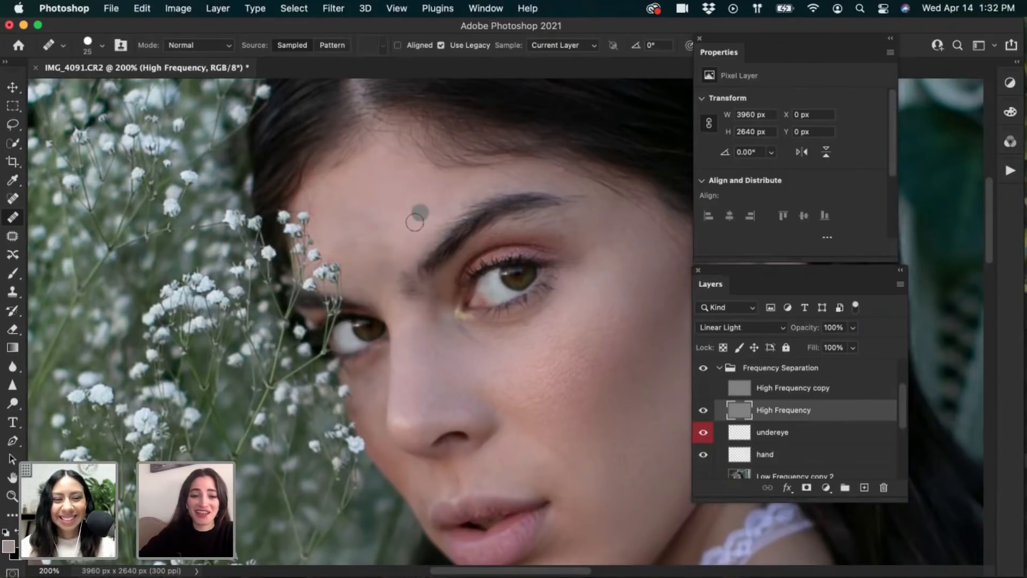
{"action": "left_click", "coordinate": [400, 310]}
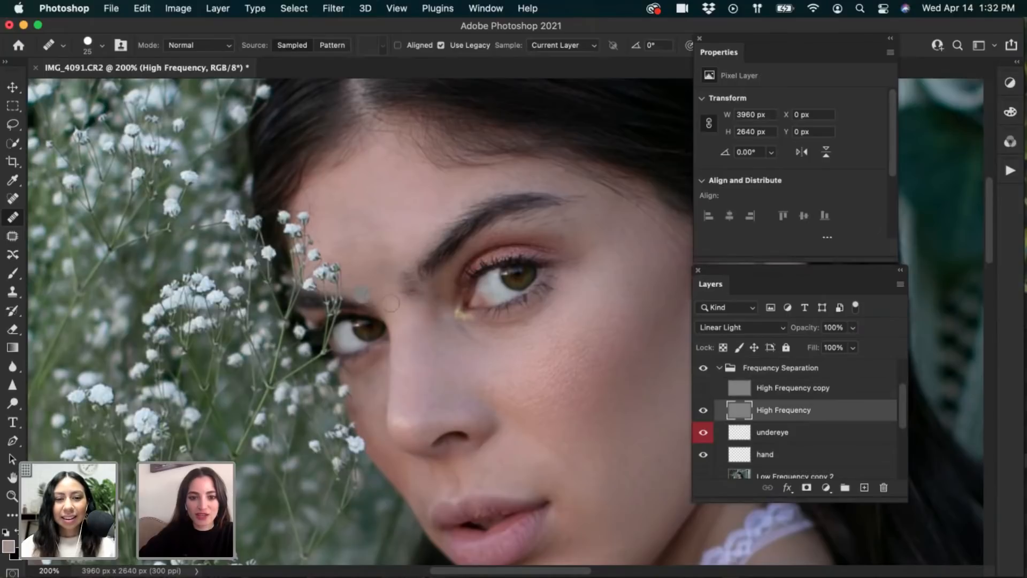
{"action": "mouse_move", "coordinate": [392, 304]}
{"action": "left_mouse_down"}
{"action": "mouse_move", "coordinate": [429, 229]}
{"action": "mouse_move", "coordinate": [363, 290]}
{"action": "left_mouse_up"}
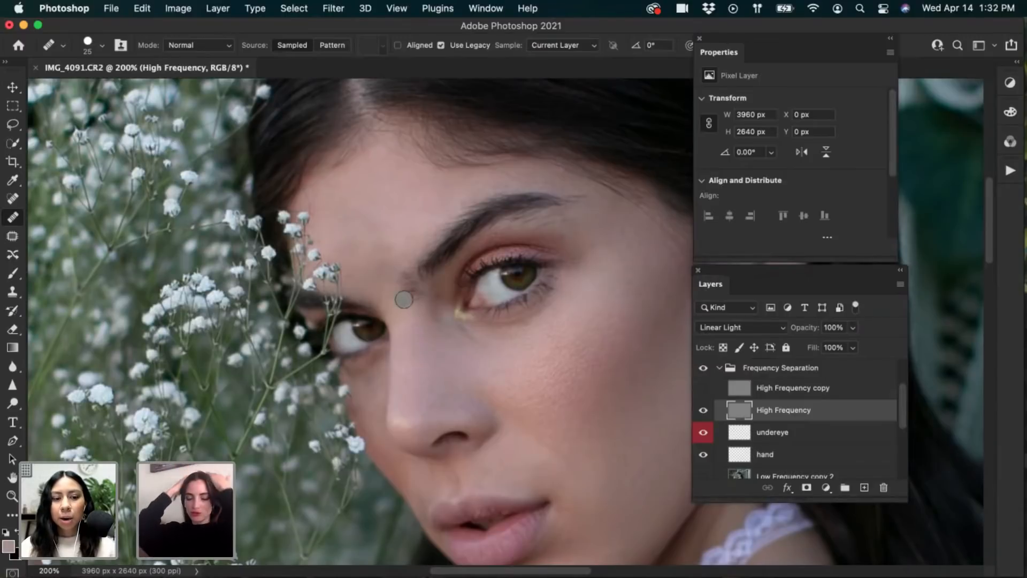
Heal texture flaws on the side of the nose, the middle of the cheek and the lower cheek
{"action": "left_click_drag", "start_coordinate": [442, 372], "coordinate": [435, 357]}
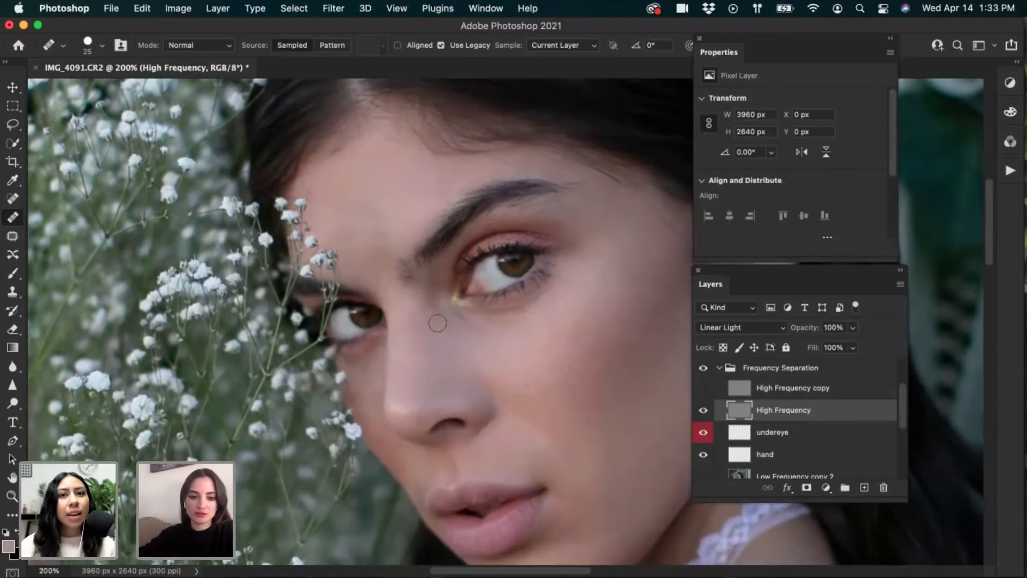
{"action": "left_click", "coordinate": [440, 381]}
{"action": "mouse_move", "coordinate": [456, 399]}
{"action": "left_mouse_down"}
{"action": "mouse_move", "coordinate": [367, 349]}
{"action": "mouse_move", "coordinate": [387, 345]}
{"action": "left_mouse_up"}
{"action": "left_click", "coordinate": [474, 327]}
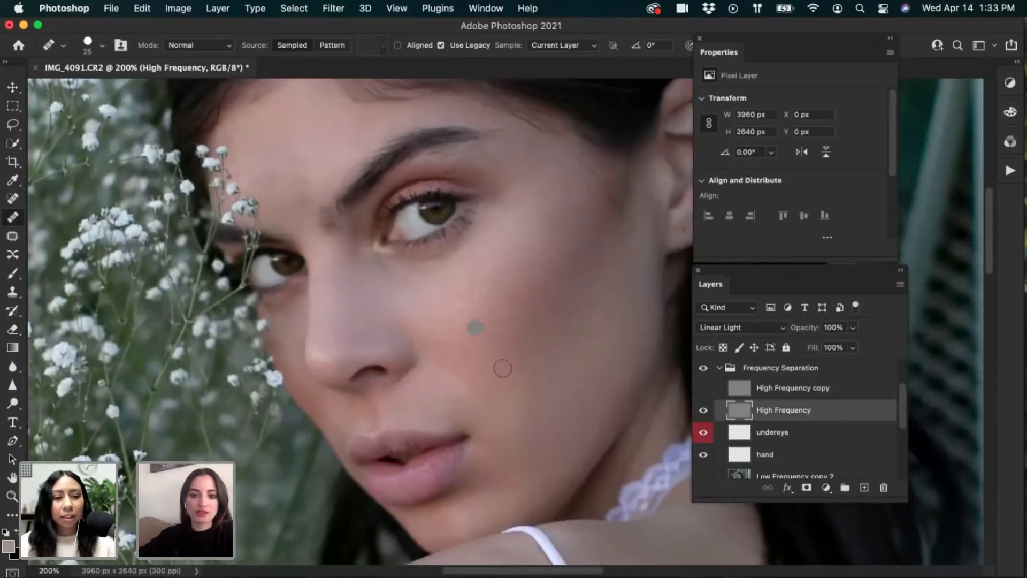
{"action": "left_click", "coordinate": [536, 432]}
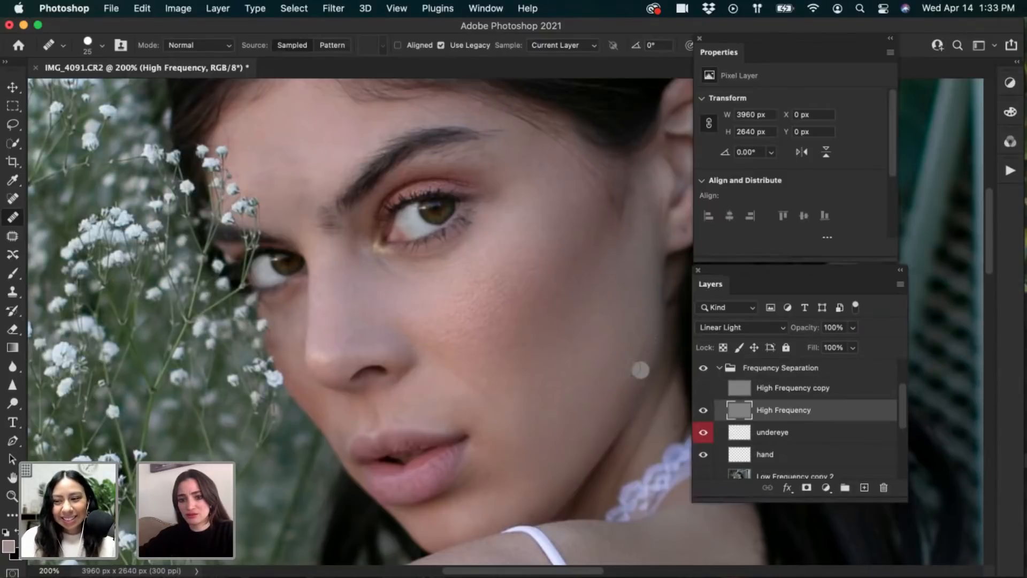
Show and select the Low Frequency copy 2 layer, and heal uneven tones on the outer cheek and jaw
{"action": "scroll", "coordinate": [901, 409], "scroll_direction": "down", "scroll_amount": 1}
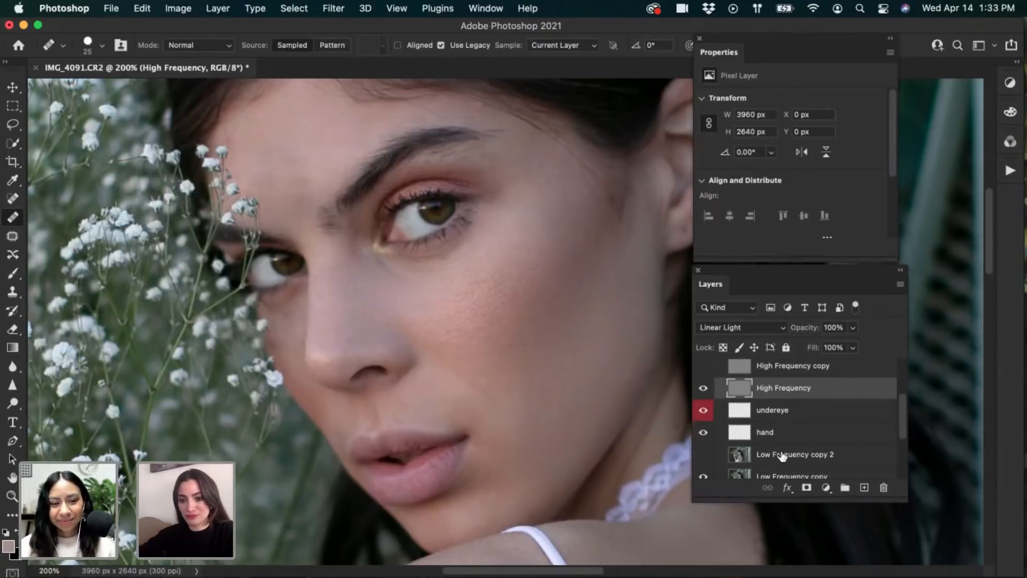
{"action": "left_click", "coordinate": [711, 458]}
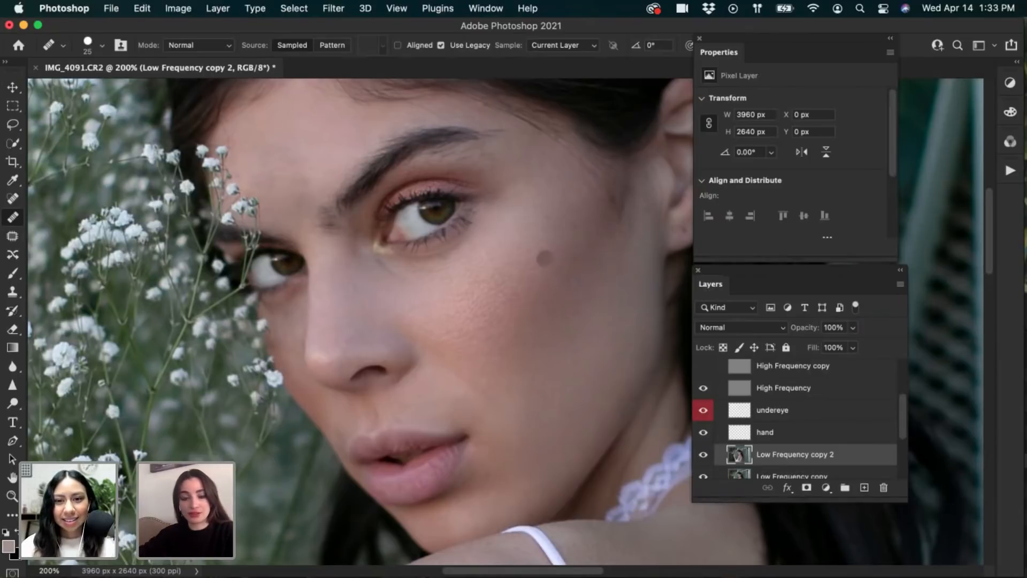
{"action": "mouse_move", "coordinate": [541, 211]}
{"action": "left_mouse_down"}
{"action": "mouse_move", "coordinate": [553, 194]}
{"action": "mouse_move", "coordinate": [570, 227]}
{"action": "mouse_move", "coordinate": [538, 209]}
{"action": "left_mouse_up"}
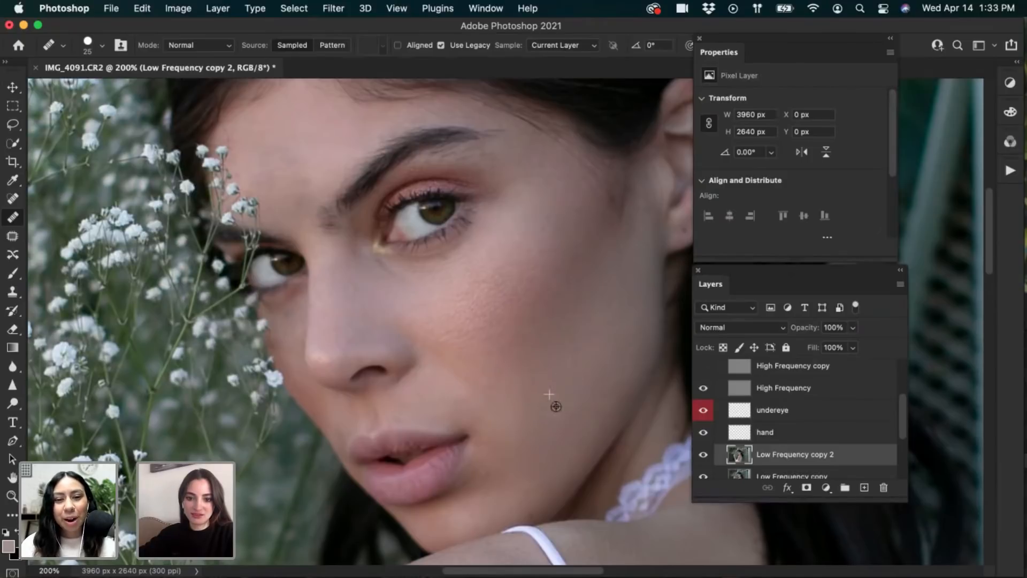
{"action": "left_click_drag", "start_coordinate": [602, 396], "coordinate": [604, 411]}
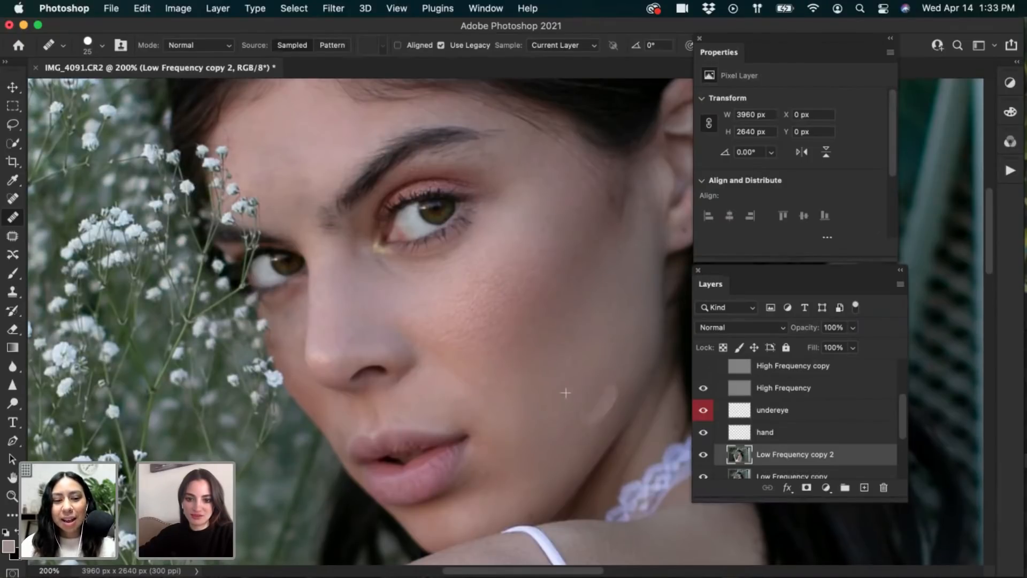
{"action": "left_click", "coordinate": [585, 446]}
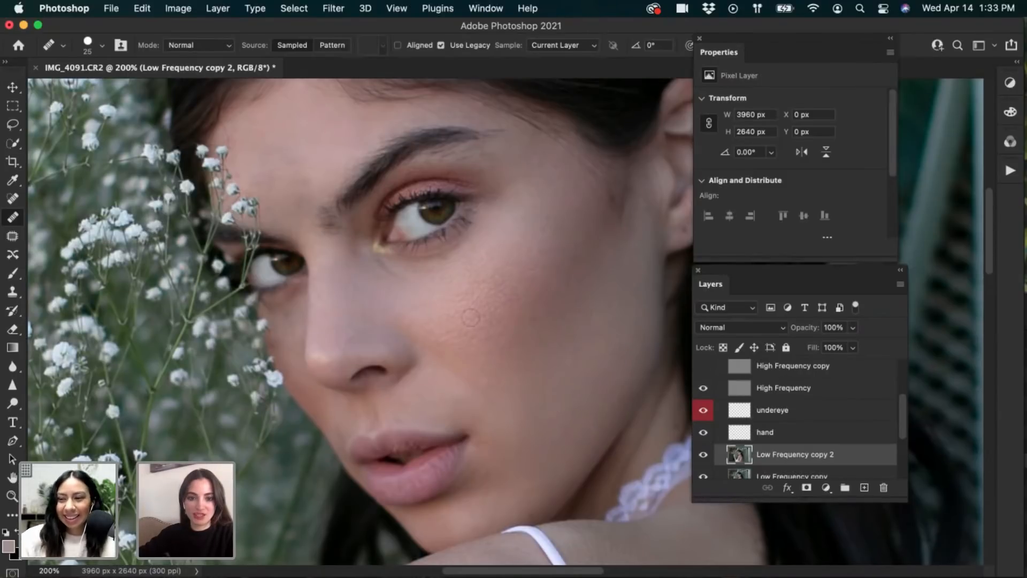
Heal uneven tones on the cheek, below both inner eye corners and along the side of the nose on Low Frequency copy 2
{"action": "mouse_move", "coordinate": [490, 418]}
{"action": "left_mouse_down"}
{"action": "mouse_move", "coordinate": [492, 432]}
{"action": "mouse_move", "coordinate": [524, 437]}
{"action": "left_mouse_up"}
{"action": "left_click", "coordinate": [472, 372]}
{"action": "left_click", "coordinate": [420, 288]}
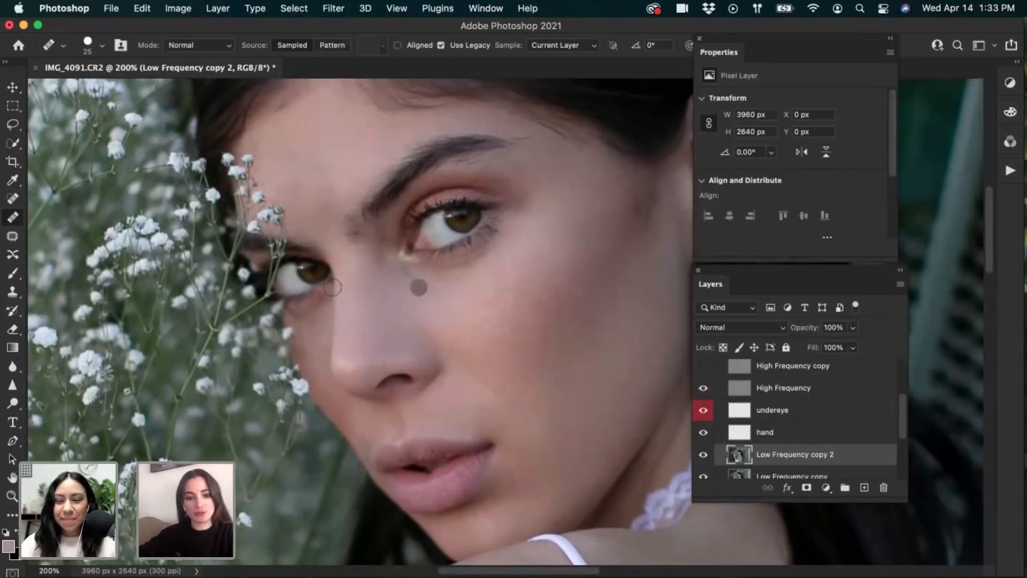
{"action": "left_click", "coordinate": [332, 283]}
{"action": "left_click", "coordinate": [345, 317]}
{"action": "left_click", "coordinate": [330, 342]}
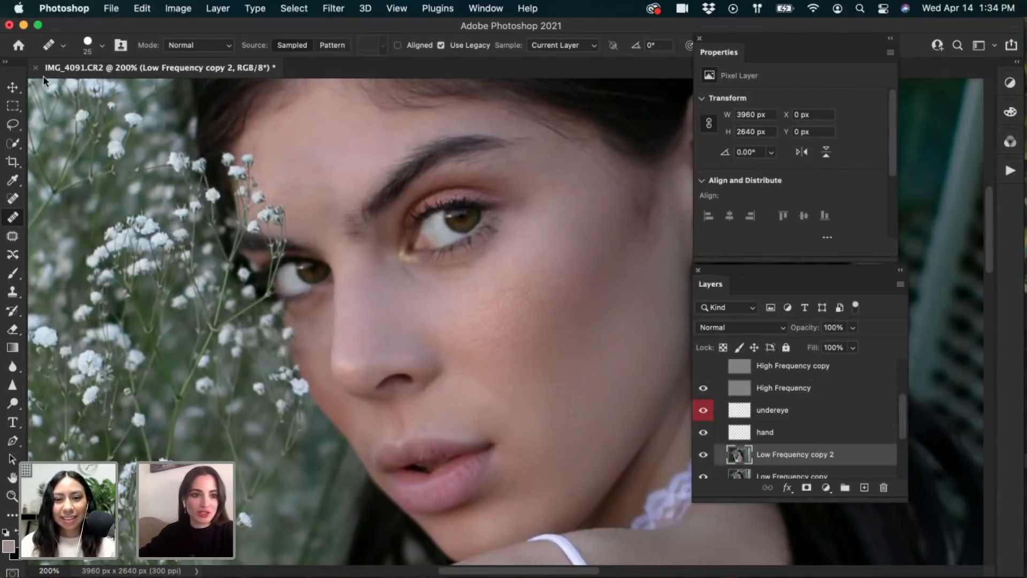
Examine the retouched portrait at 100%, 50% and 200% zoom, and return to the lower face with the Healing Brush
{"action": "left_click", "coordinate": [12, 87]}
{"action": "key", "text": "super+1"}
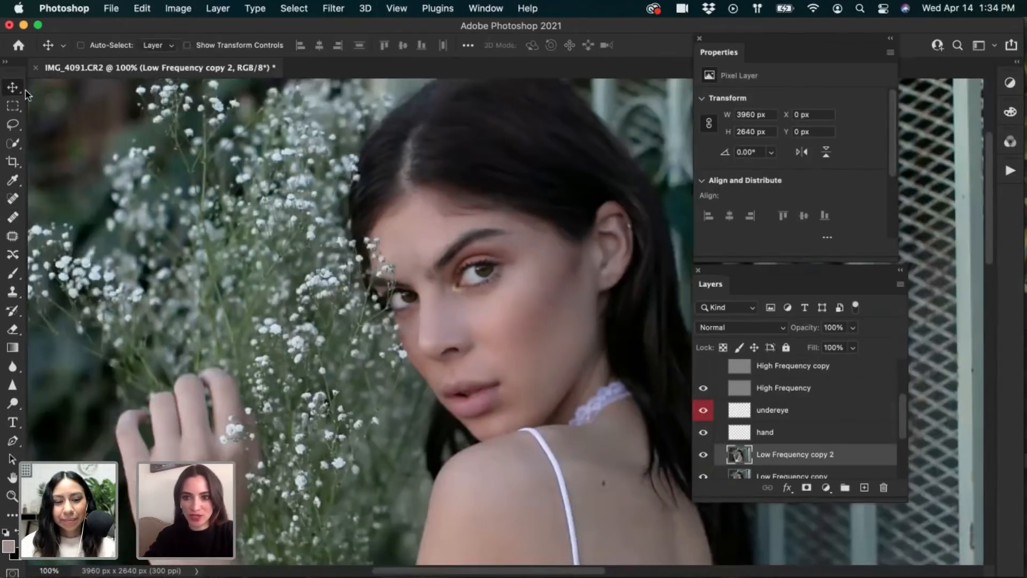
{"action": "key", "text": "super+plus"}
{"action": "key", "text": "super+minus"}
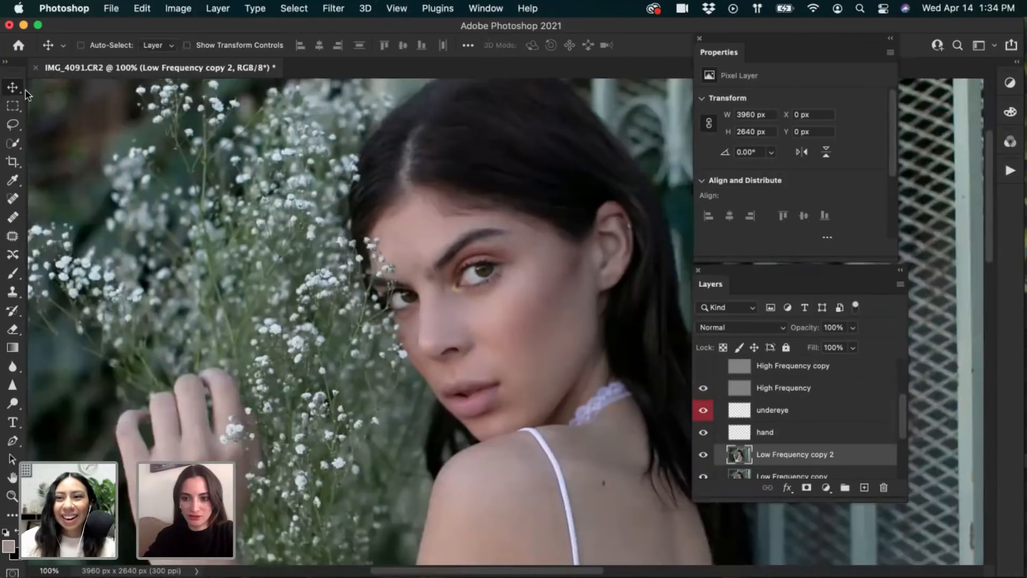
{"action": "key", "text": "super+minus"}
{"action": "key", "text": "super+minus"}
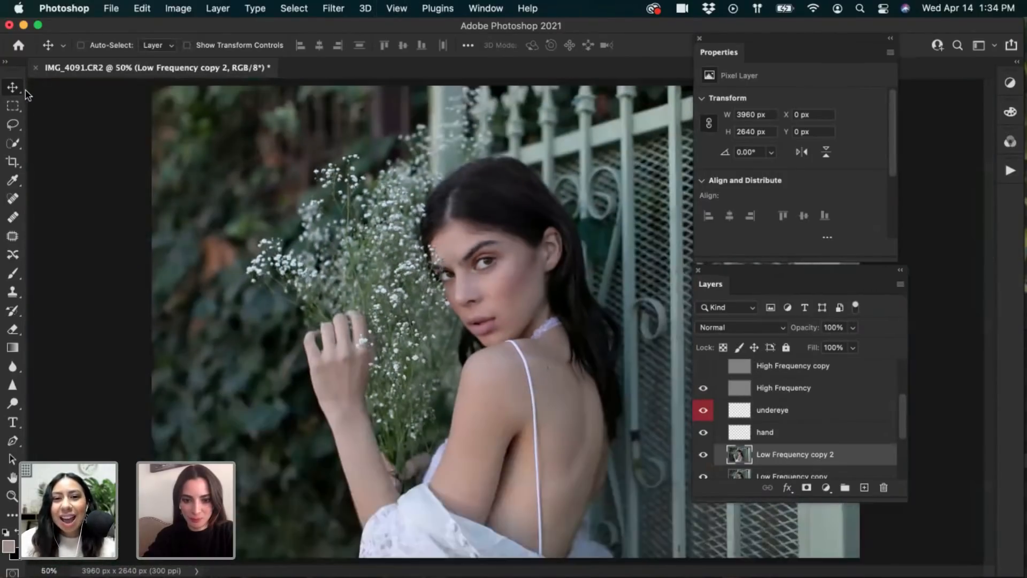
{"action": "key", "text": "super+plus"}
{"action": "key", "text": "super+plus"}
{"action": "key", "text": "super+plus"}
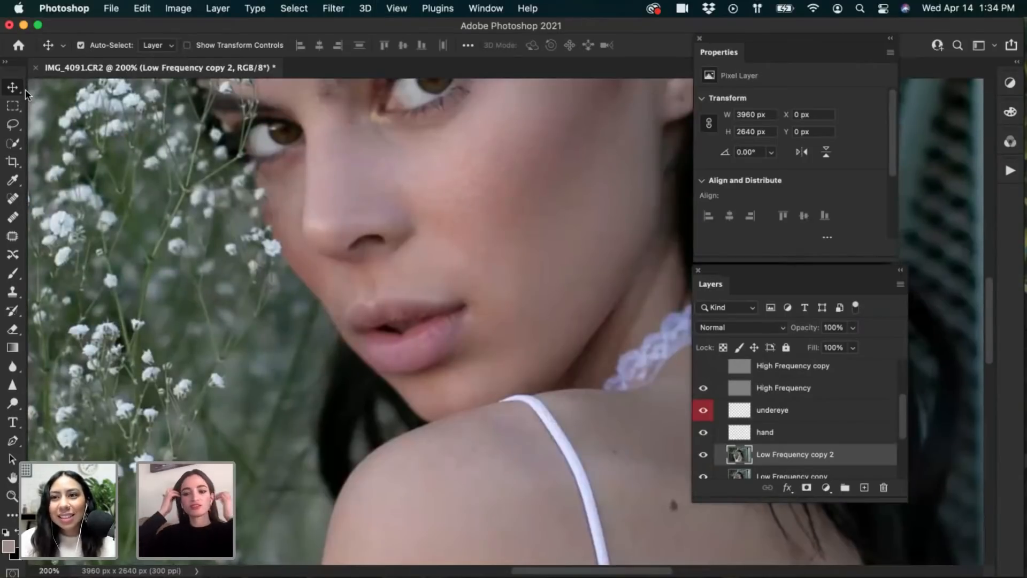
{"action": "left_click_drag", "start_coordinate": [393, 352], "coordinate": [388, 389]}
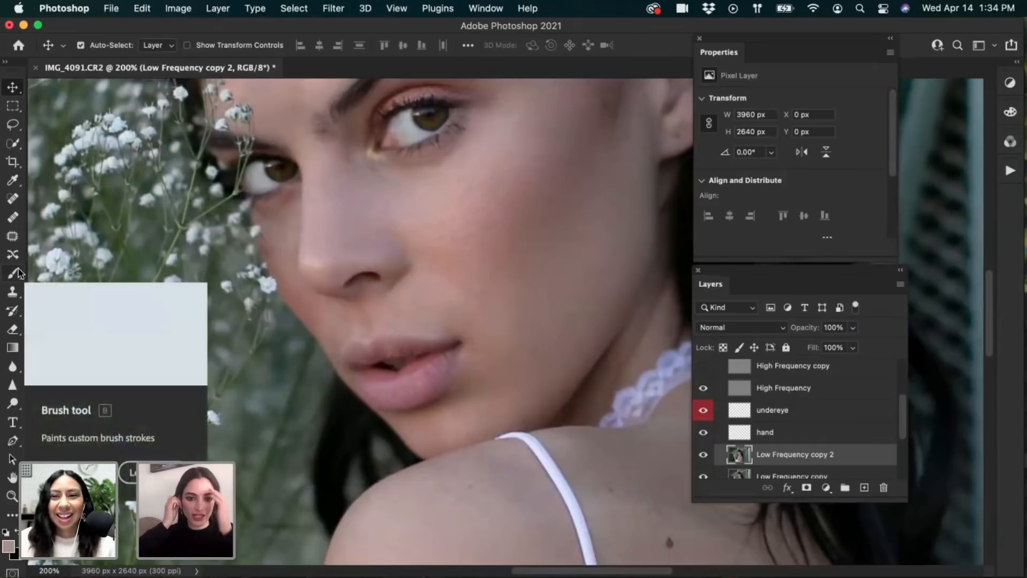
{"action": "left_click", "coordinate": [13, 217]}
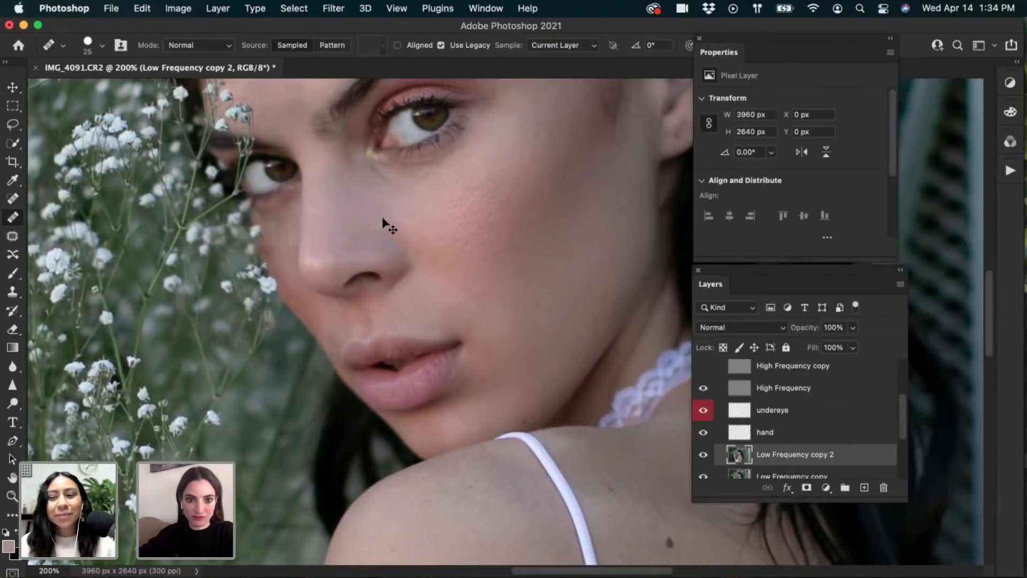
Undo the last heal, even the tones along the nose bridge and beside the nose on Low Frequency copy 2, and compare the layer's effect
{"action": "key", "text": "super+z"}
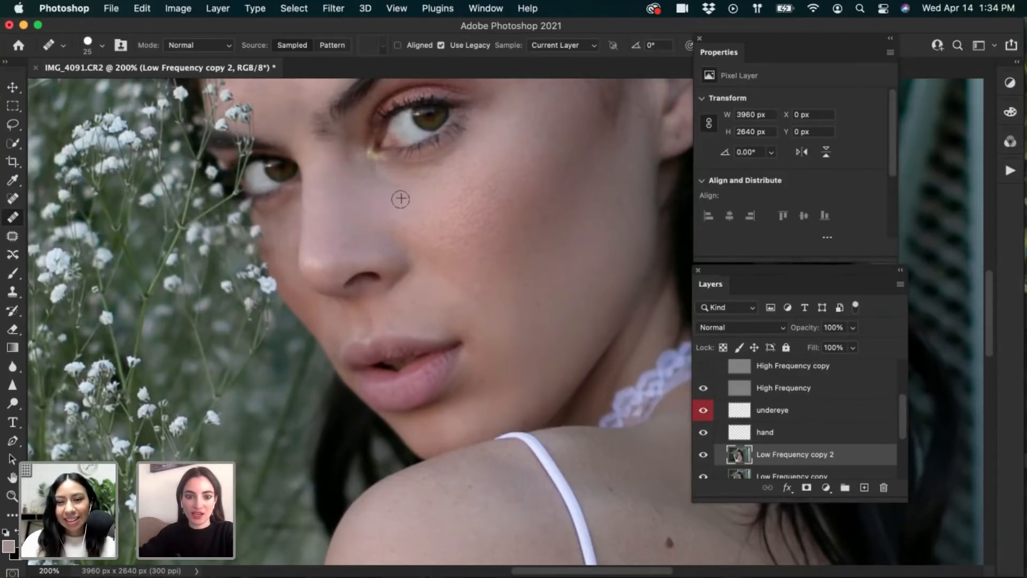
{"action": "left_click", "coordinate": [386, 205]}
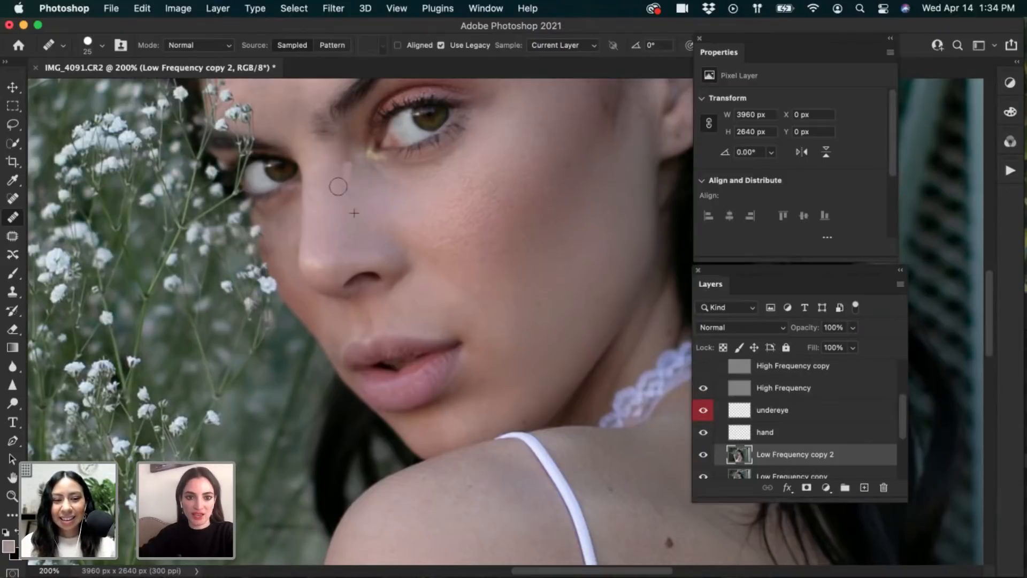
{"action": "left_click_drag", "start_coordinate": [338, 187], "coordinate": [338, 151]}
{"action": "left_click_drag", "start_coordinate": [346, 184], "coordinate": [350, 181]}
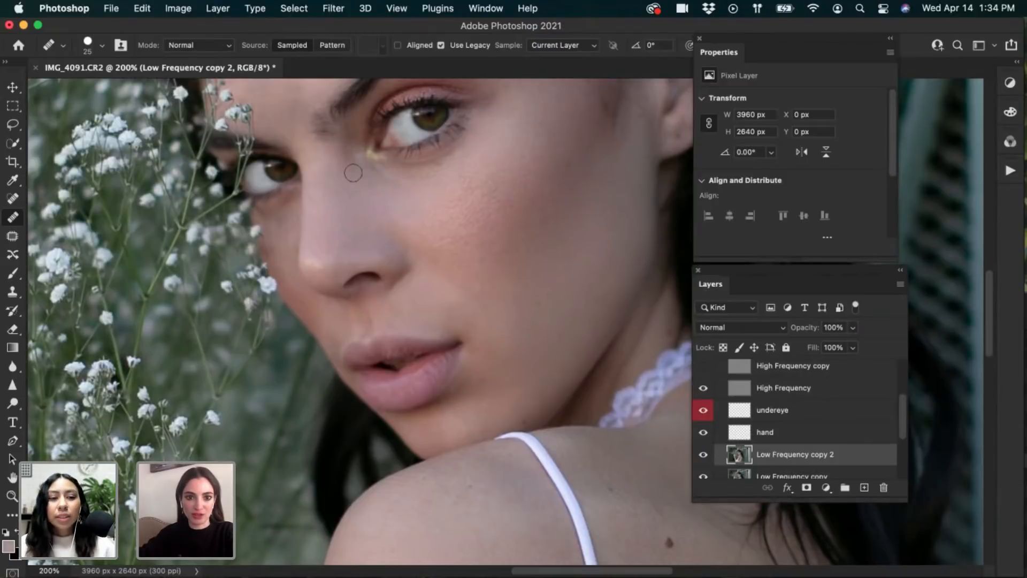
{"action": "left_click", "coordinate": [364, 180]}
{"action": "left_click", "coordinate": [374, 206], "text": "alt"}
{"action": "left_click", "coordinate": [390, 218]}
{"action": "left_click", "coordinate": [381, 204]}
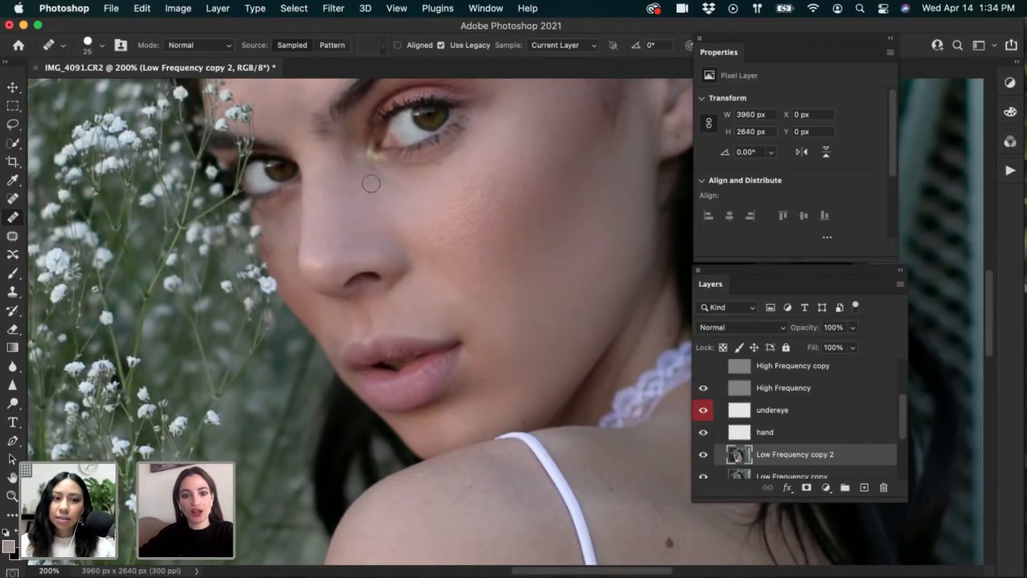
{"action": "left_click", "coordinate": [703, 456]}
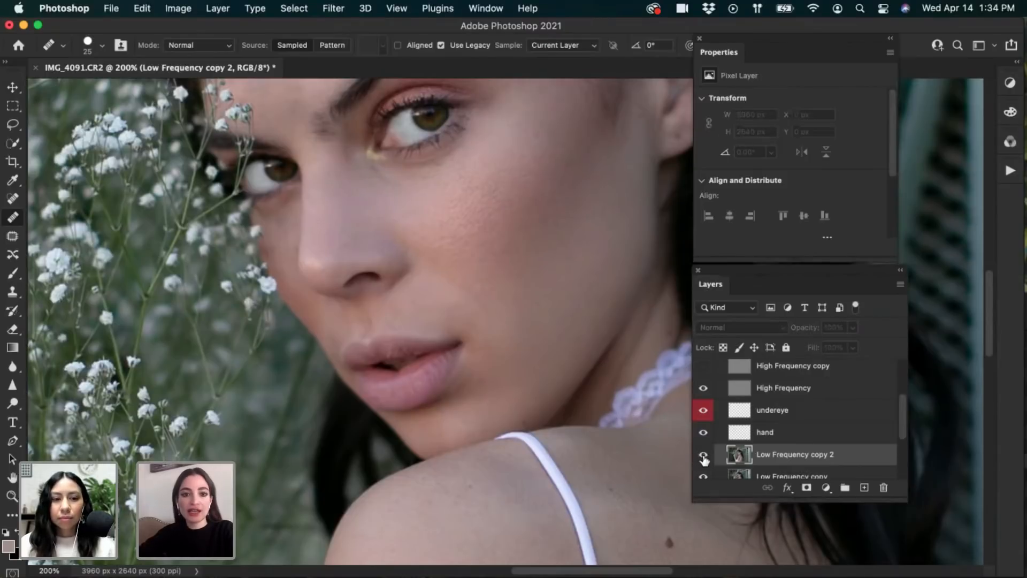
{"action": "left_click", "coordinate": [703, 456]}
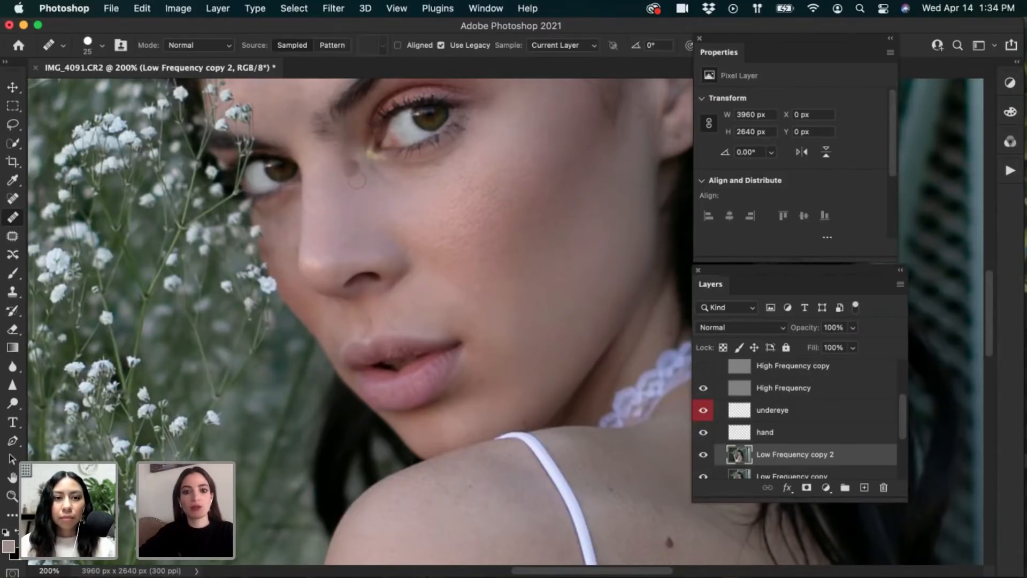
Heal uneven tones under the nearer eye, from the inner corner to the outer cheekbone, on Low Frequency copy 2
{"action": "left_click", "coordinate": [354, 185], "text": "alt"}
{"action": "left_click", "coordinate": [421, 200], "text": "alt"}
{"action": "left_click", "coordinate": [395, 193]}
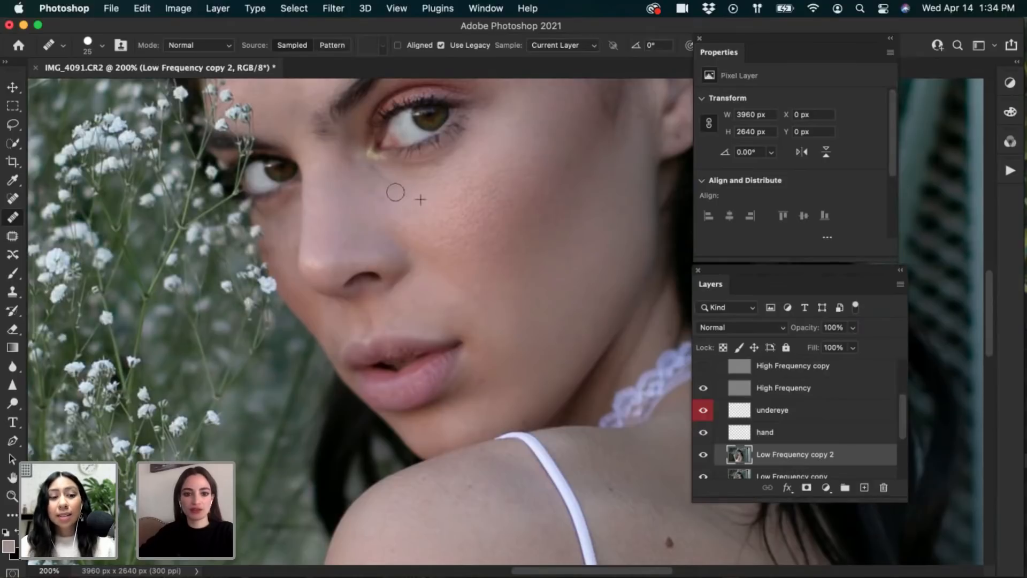
{"action": "left_click", "coordinate": [423, 198], "text": "alt"}
{"action": "mouse_move", "coordinate": [395, 191]}
{"action": "left_mouse_down"}
{"action": "mouse_move", "coordinate": [414, 196]}
{"action": "mouse_move", "coordinate": [465, 170]}
{"action": "left_mouse_up"}
{"action": "left_click", "coordinate": [474, 168], "text": "alt"}
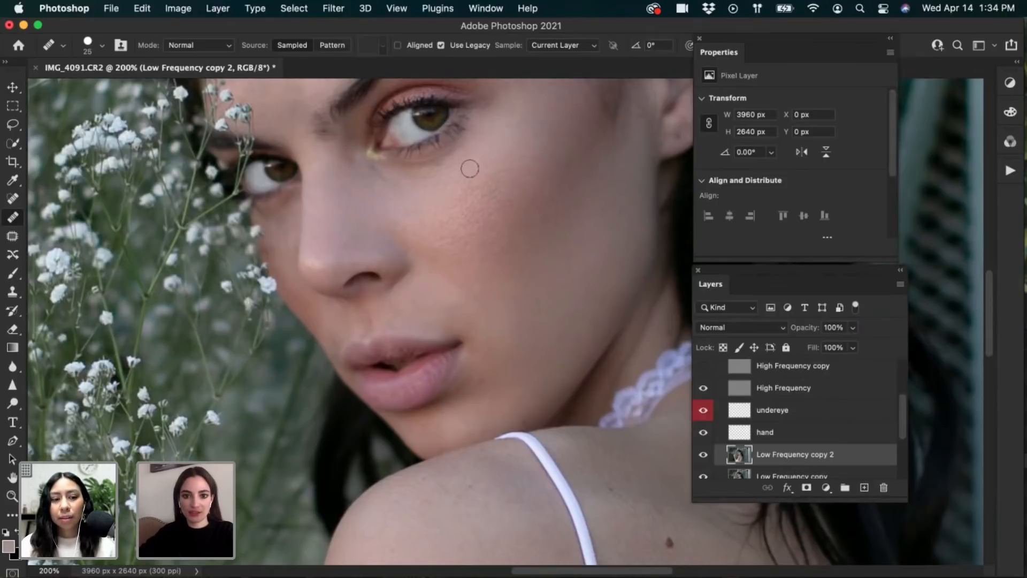
Heal uneven tones on the upper cheekbone beside the outer eye corner and up towards the temple
{"action": "left_click", "coordinate": [510, 145], "text": "alt"}
{"action": "left_click", "coordinate": [527, 140]}
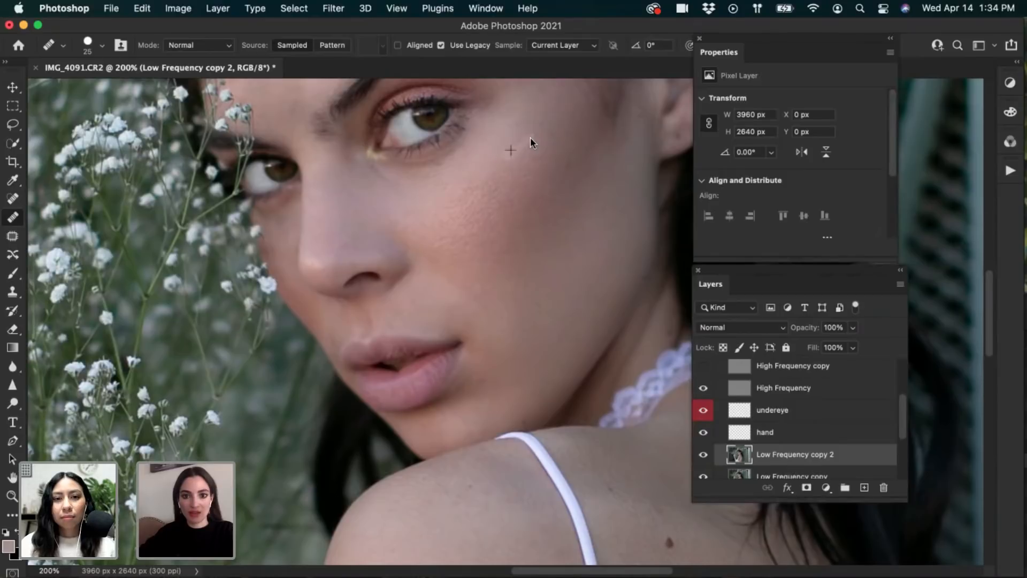
{"action": "left_click", "coordinate": [489, 168], "text": "alt"}
{"action": "left_click", "coordinate": [536, 141]}
{"action": "left_click", "coordinate": [536, 133]}
{"action": "mouse_move", "coordinate": [537, 139]}
{"action": "left_mouse_down"}
{"action": "mouse_move", "coordinate": [550, 109]}
{"action": "mouse_move", "coordinate": [578, 127]}
{"action": "mouse_move", "coordinate": [594, 107]}
{"action": "mouse_move", "coordinate": [564, 132]}
{"action": "left_mouse_up"}
{"action": "left_click", "coordinate": [587, 113]}
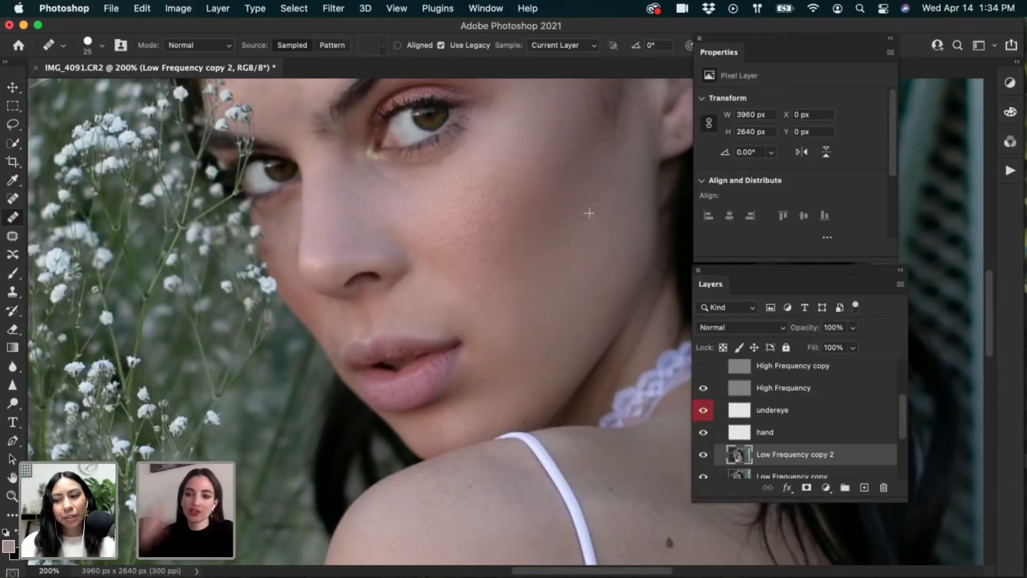
Reduce the Healing Brush to 15 and heal texture flaws on the far cheek beside the nose on the High Frequency layer
{"action": "left_click_drag", "start_coordinate": [329, 270], "coordinate": [352, 388]}
{"action": "key", "text": "["}
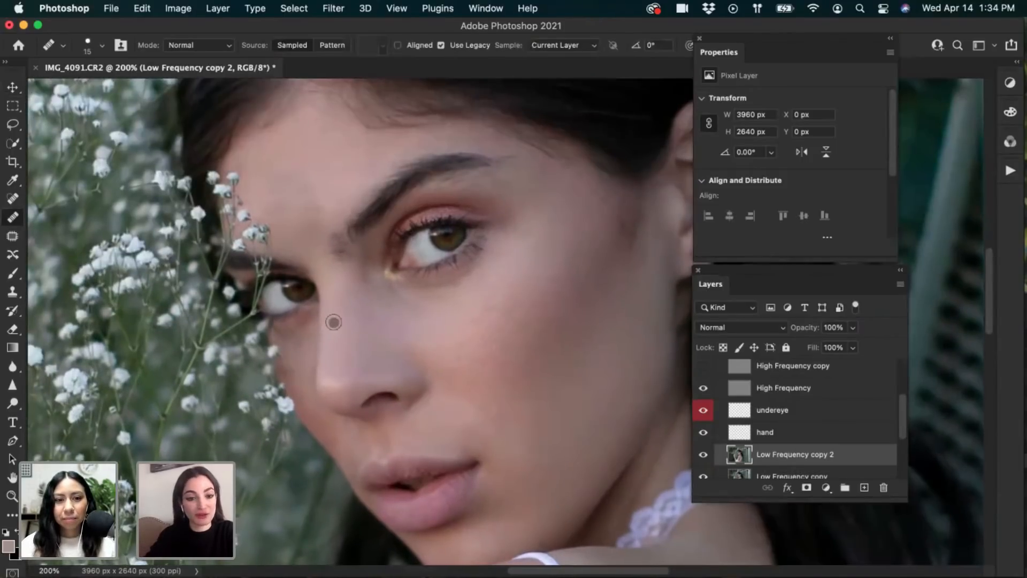
{"action": "key", "text": "super+plus"}
{"action": "left_click_drag", "start_coordinate": [287, 306], "coordinate": [374, 308]}
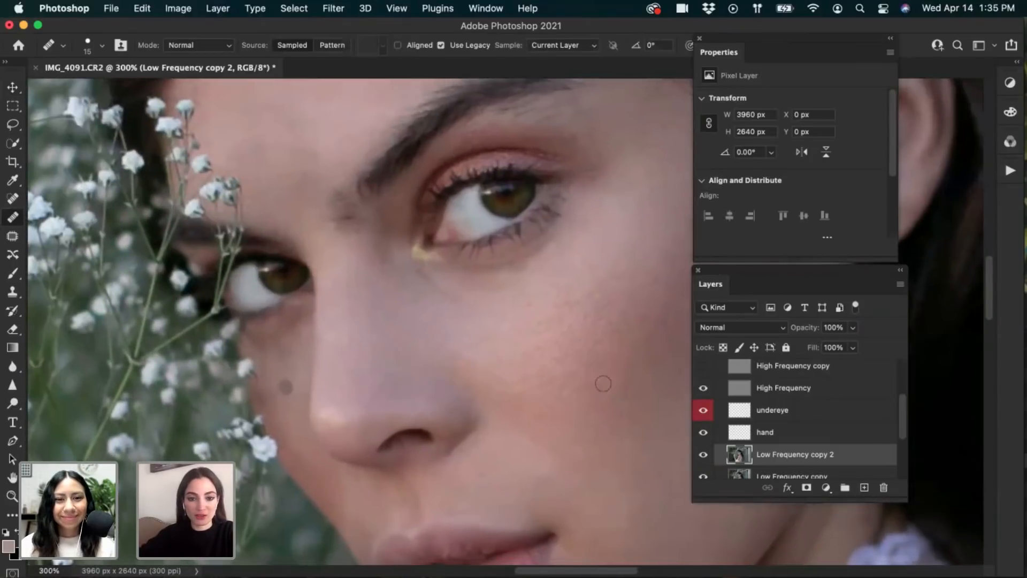
{"action": "left_click", "coordinate": [779, 393]}
{"action": "left_click", "coordinate": [289, 397]}
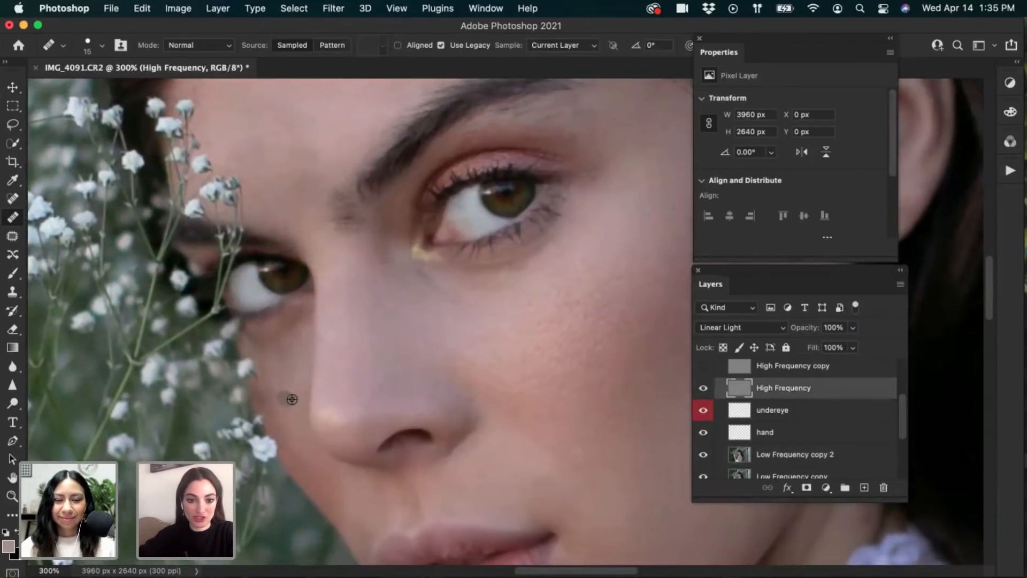
{"action": "left_click", "coordinate": [295, 373]}
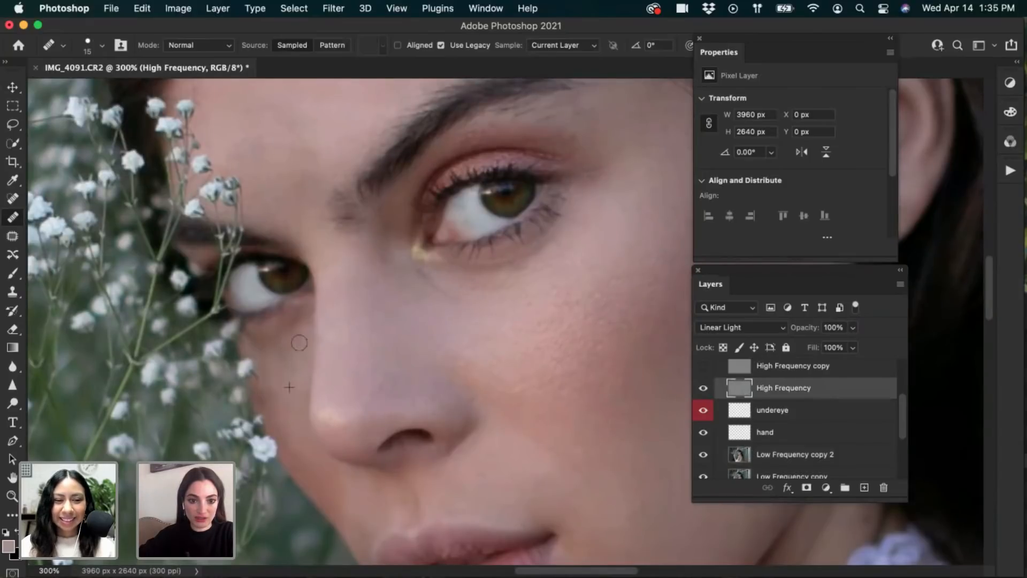
{"action": "left_click", "coordinate": [295, 360]}
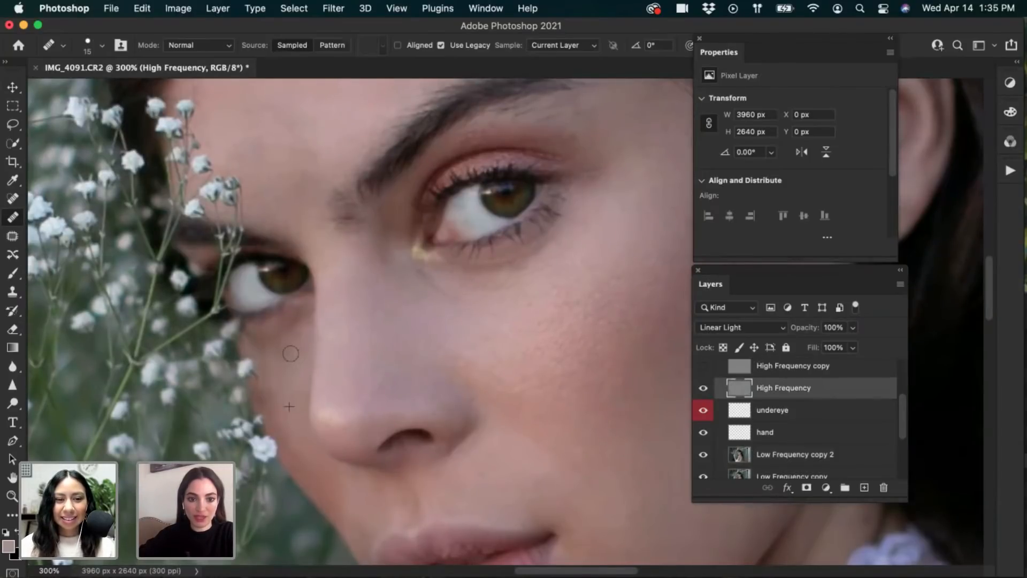
{"action": "left_click", "coordinate": [291, 345]}
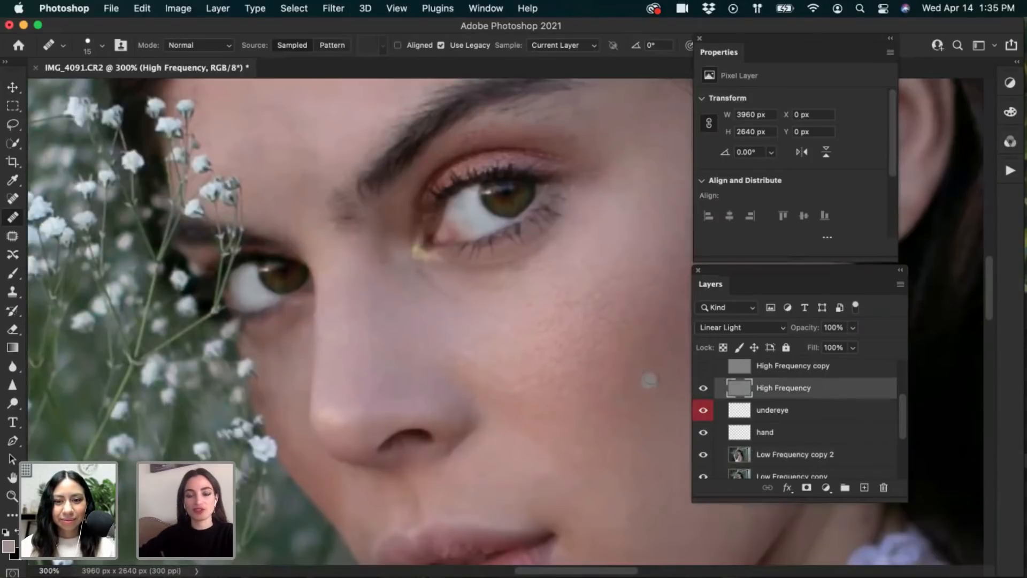
Check the portrait at 100% zoom, collapse the Frequency Separation group and select the Curves 1 layer's mask
{"action": "key", "text": "super+minus"}
{"action": "key", "text": "super+minus"}
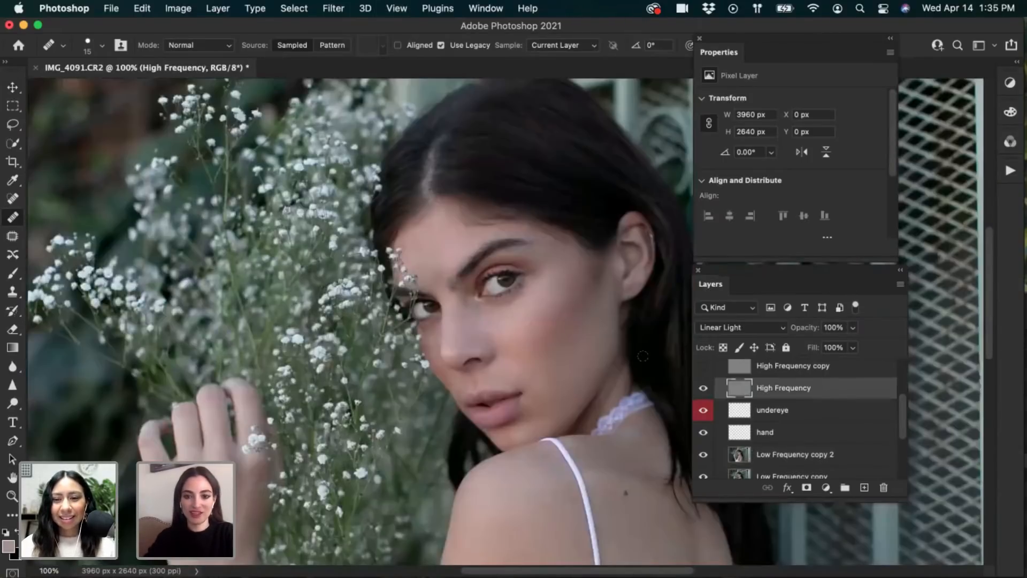
{"action": "key", "text": "super+plus"}
{"action": "scroll", "coordinate": [904, 378], "scroll_direction": "up", "scroll_amount": 3}
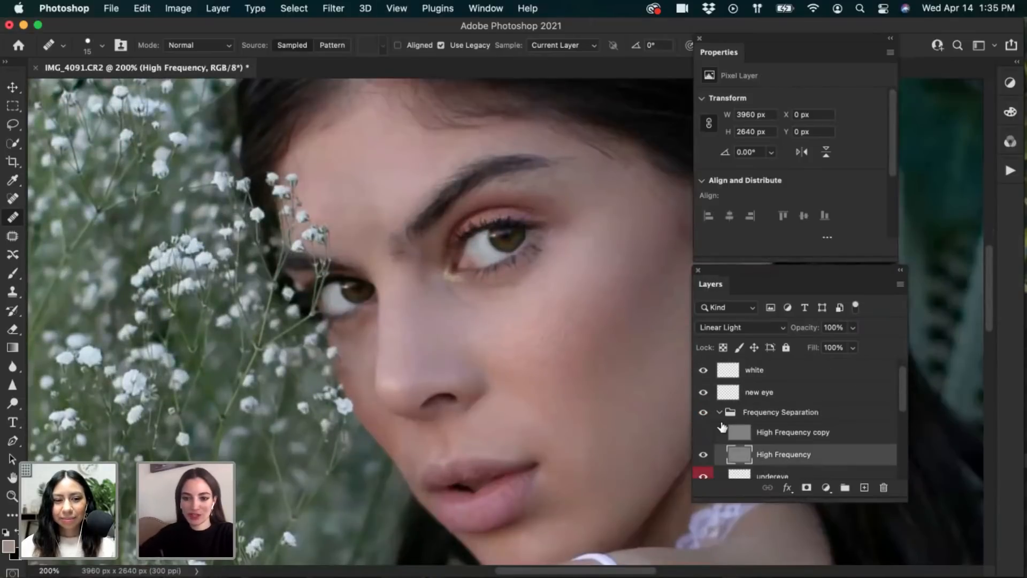
{"action": "left_click", "coordinate": [719, 412]}
{"action": "left_click", "coordinate": [883, 371]}
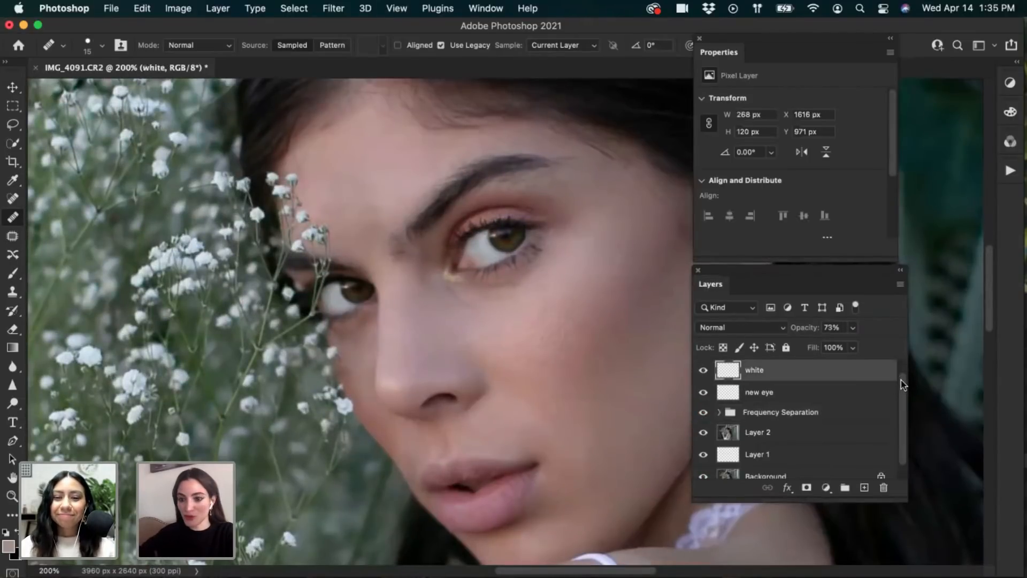
{"action": "scroll", "coordinate": [824, 389], "scroll_direction": "up", "scroll_amount": 1}
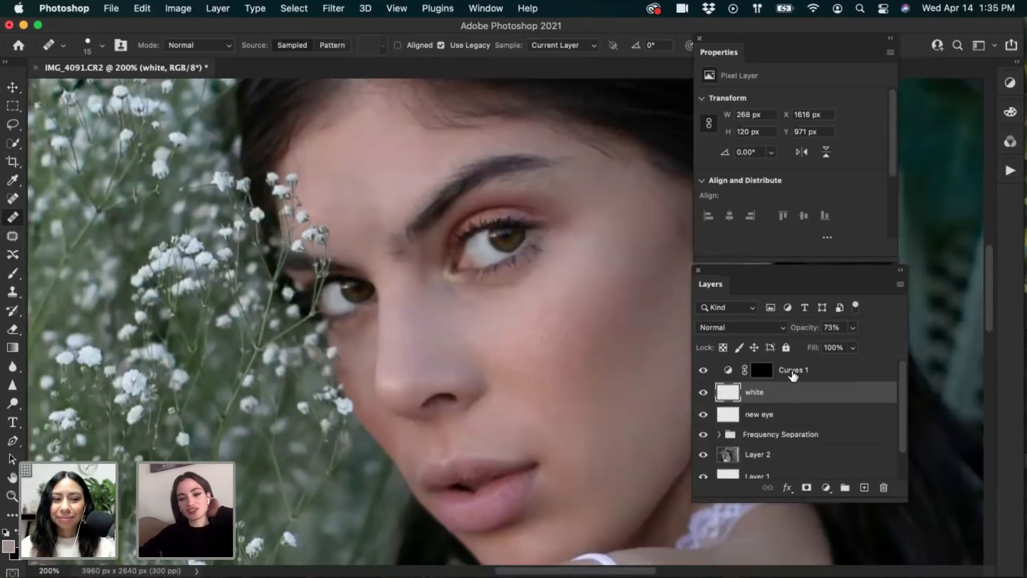
{"action": "left_click", "coordinate": [785, 371]}
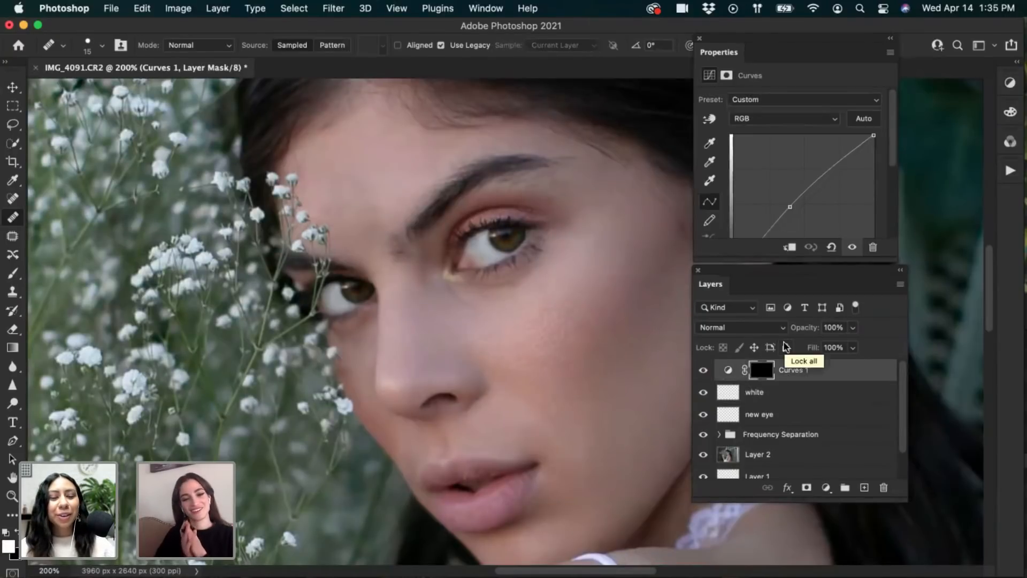
Switch to the Brush tool and set its flow to 35% and its size to 20
{"action": "left_click", "coordinate": [20, 267]}
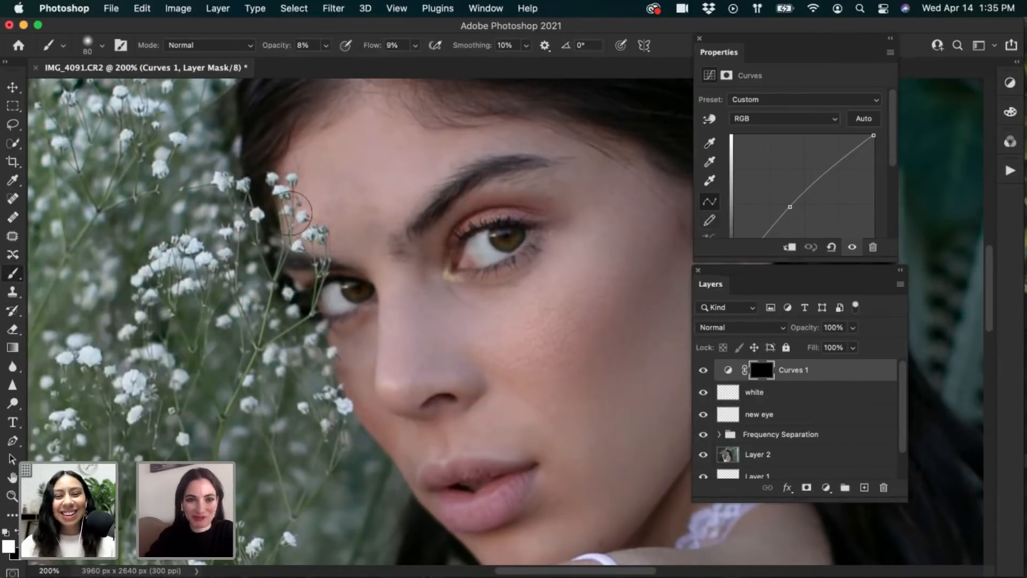
{"action": "left_click", "coordinate": [415, 45]}
{"action": "left_click_drag", "start_coordinate": [413, 62], "coordinate": [433, 63]}
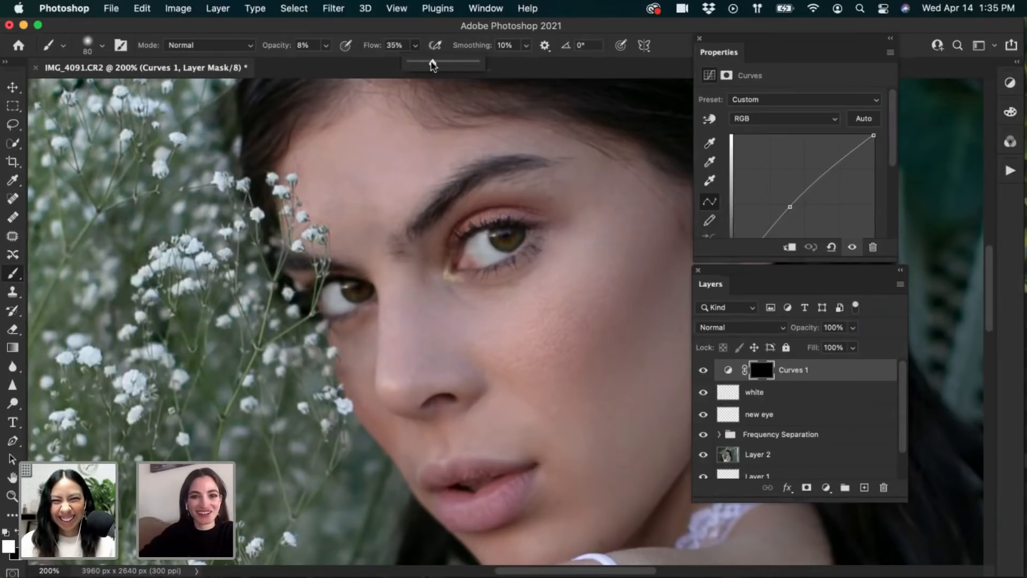
{"action": "key", "text": "bracketleft"}
{"action": "key", "text": "bracketleft"}
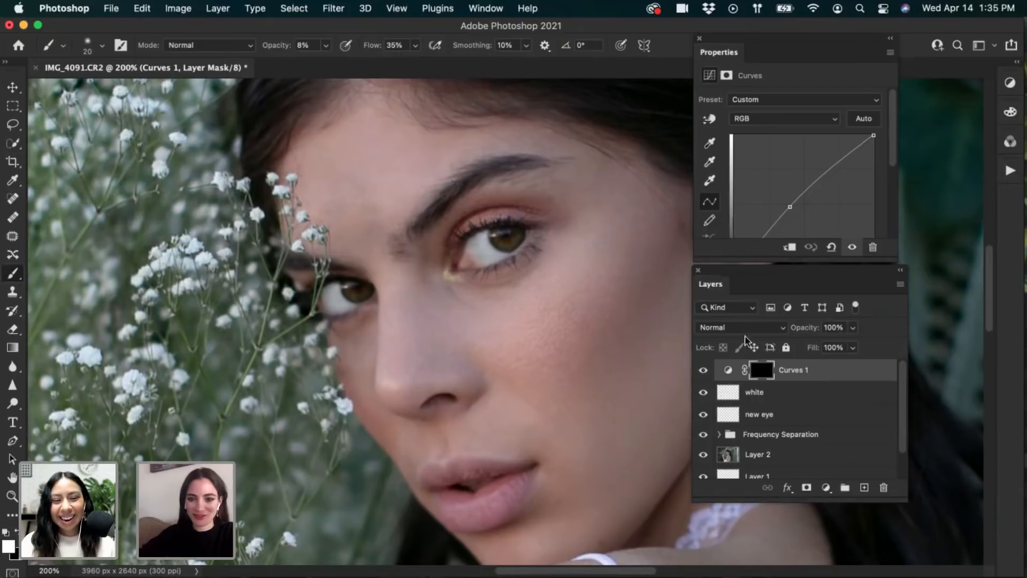
Preview the full Curves 1 brightening by inverting its mask to white, and invert the mask back to black
{"action": "left_click_drag", "start_coordinate": [715, 290], "coordinate": [709, 309]}
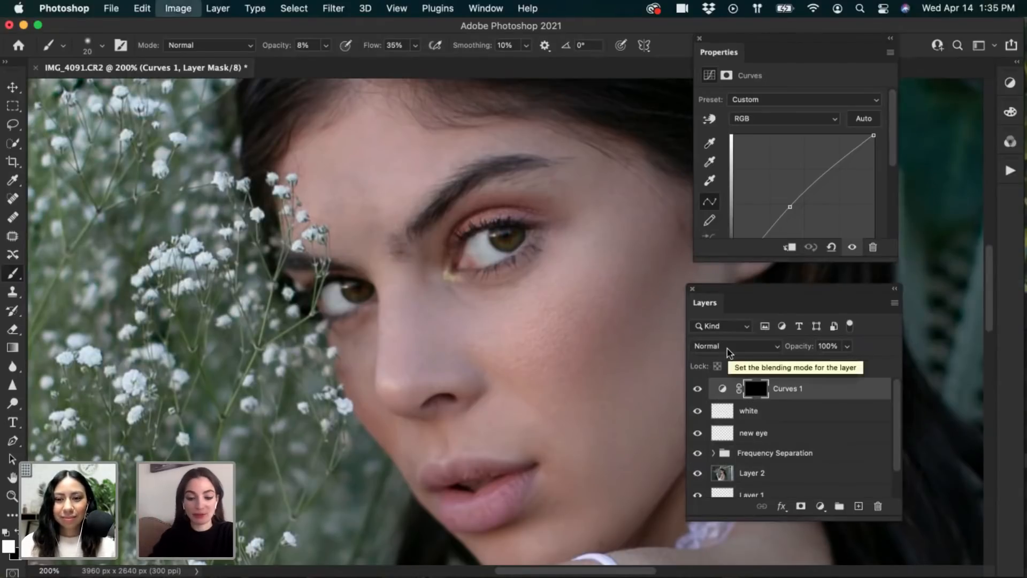
{"action": "key", "text": "super+i"}
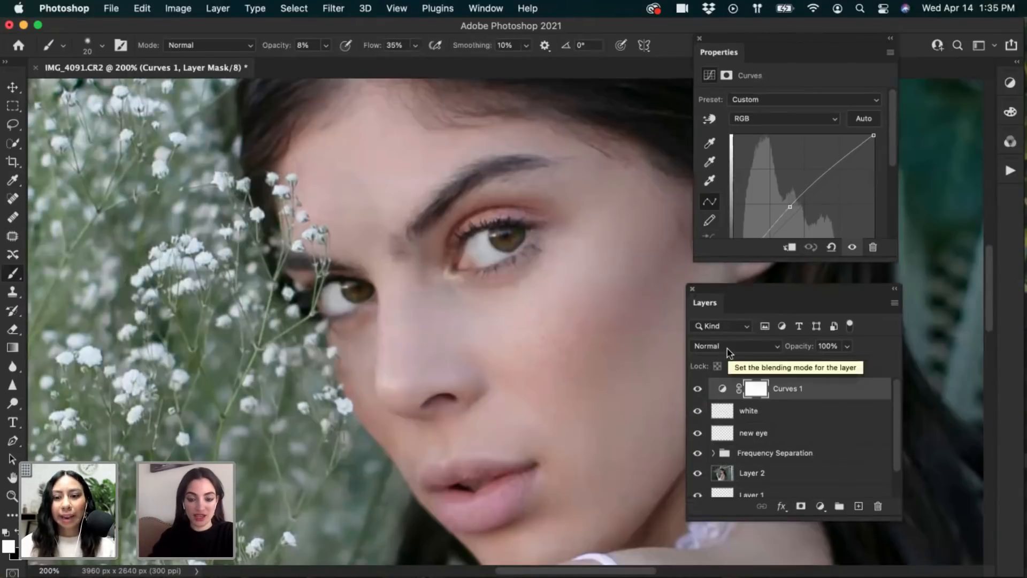
{"action": "key", "text": "super+i"}
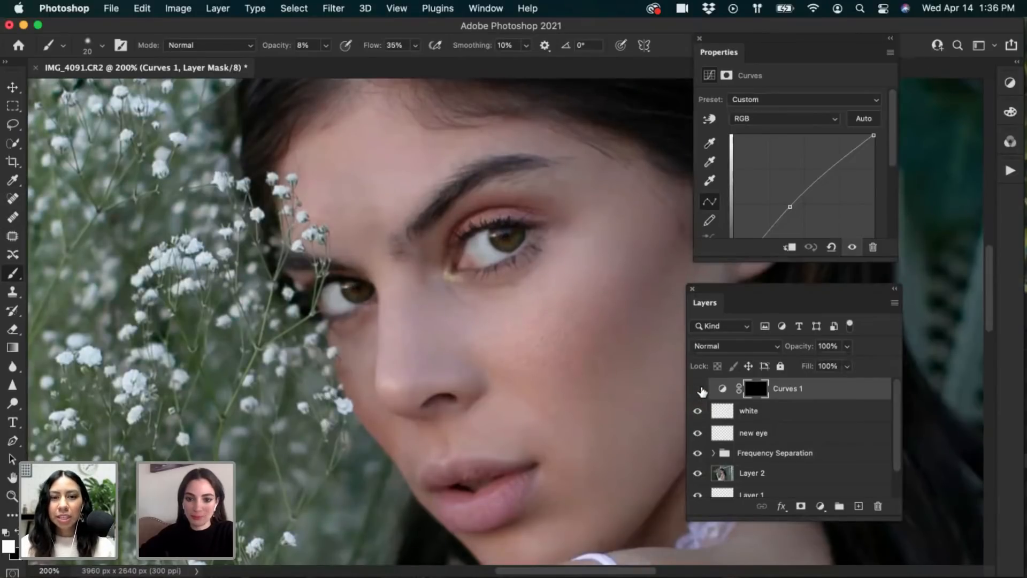
Set the brush opacity to 49%, and review the Curves 1 blending modes while keeping Normal
{"action": "left_click", "coordinate": [325, 45]}
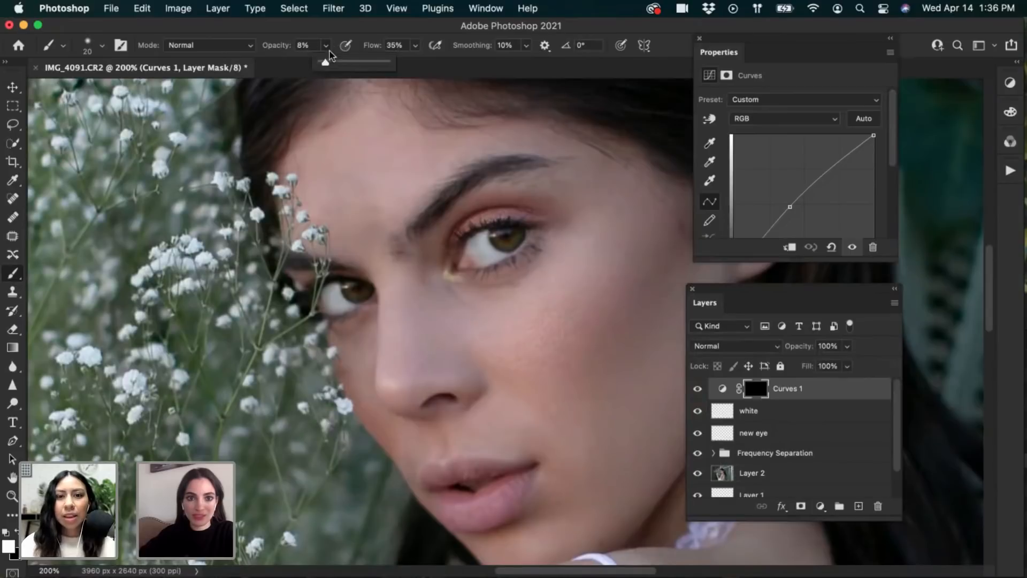
{"action": "left_click", "coordinate": [336, 62]}
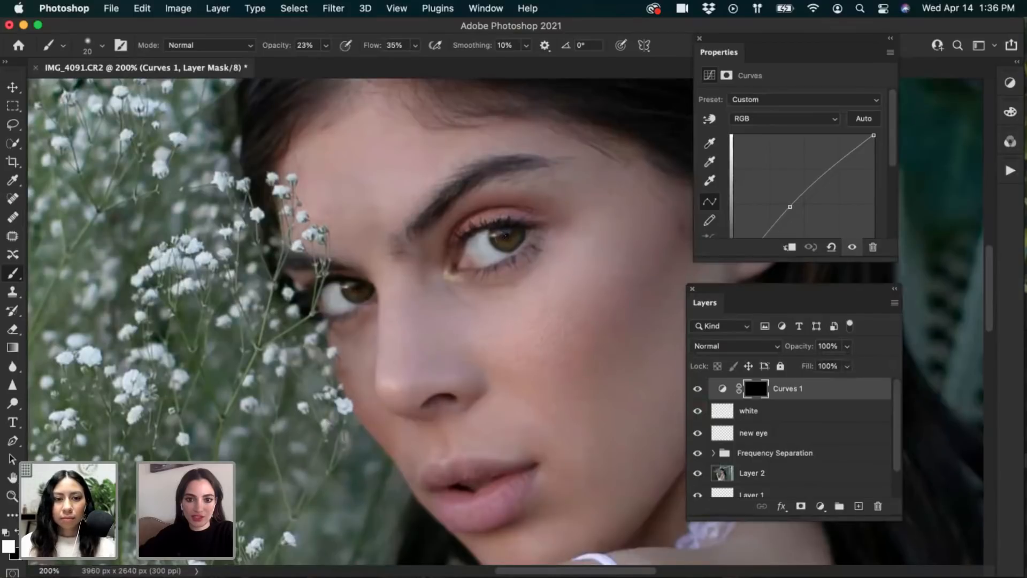
{"action": "left_click", "coordinate": [325, 45]}
{"action": "left_click_drag", "start_coordinate": [325, 62], "coordinate": [343, 62]}
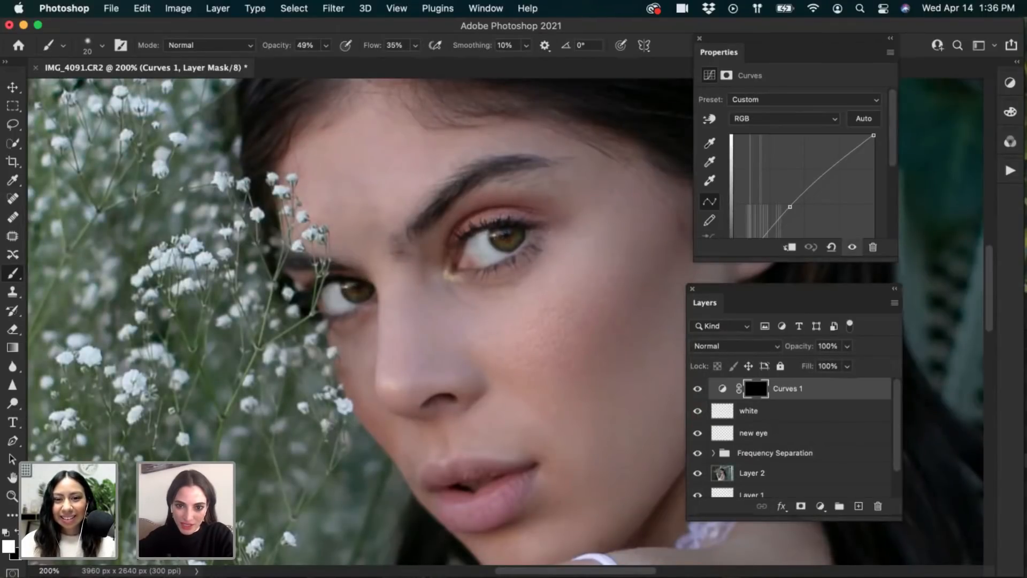
{"action": "left_click", "coordinate": [734, 347]}
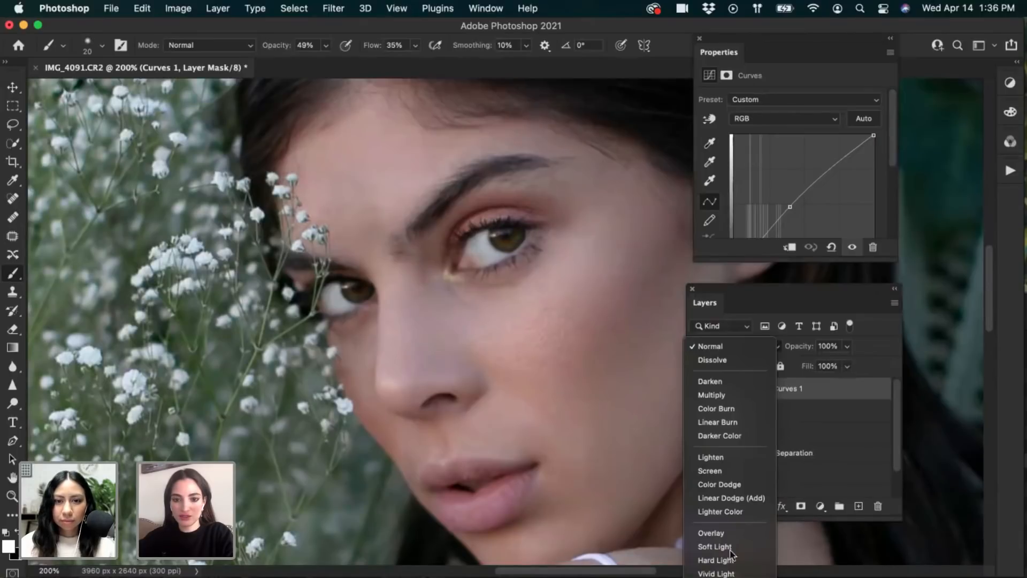
{"action": "left_click", "coordinate": [721, 350]}
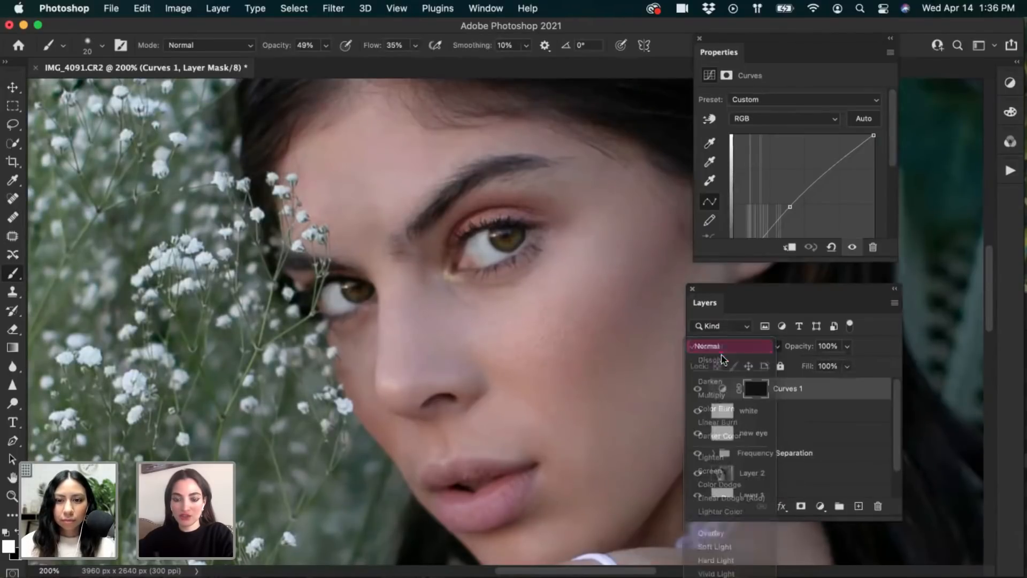
Reshape the Curves 1 RGB curve by shifting its midtone point to a slight lift, undoing an extra highlight bend
{"action": "left_click_drag", "start_coordinate": [791, 206], "coordinate": [775, 204]}
{"action": "left_click_drag", "start_coordinate": [755, 262], "coordinate": [756, 298]}
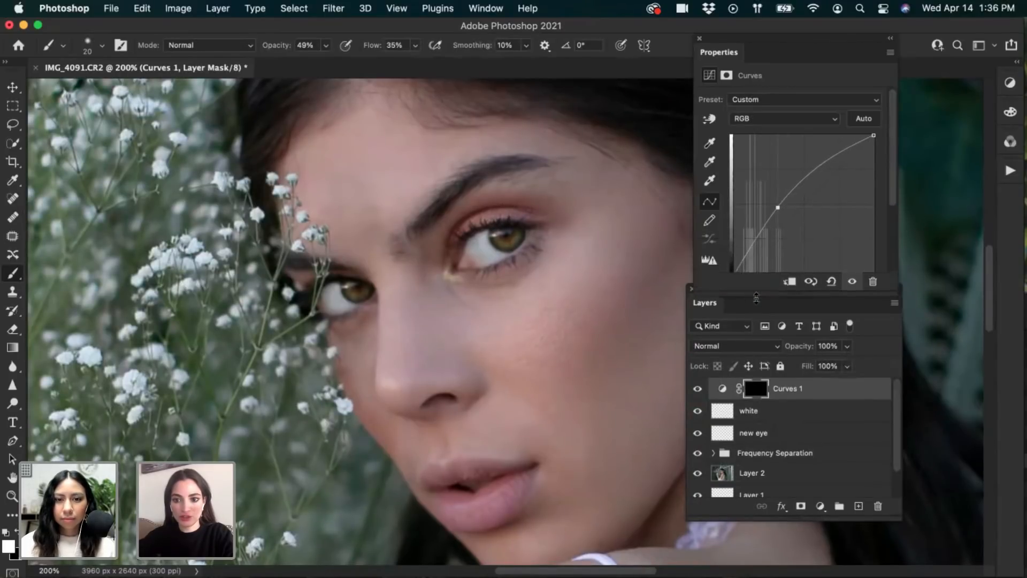
{"action": "left_click_drag", "start_coordinate": [804, 181], "coordinate": [791, 162]}
{"action": "key", "text": "super+z"}
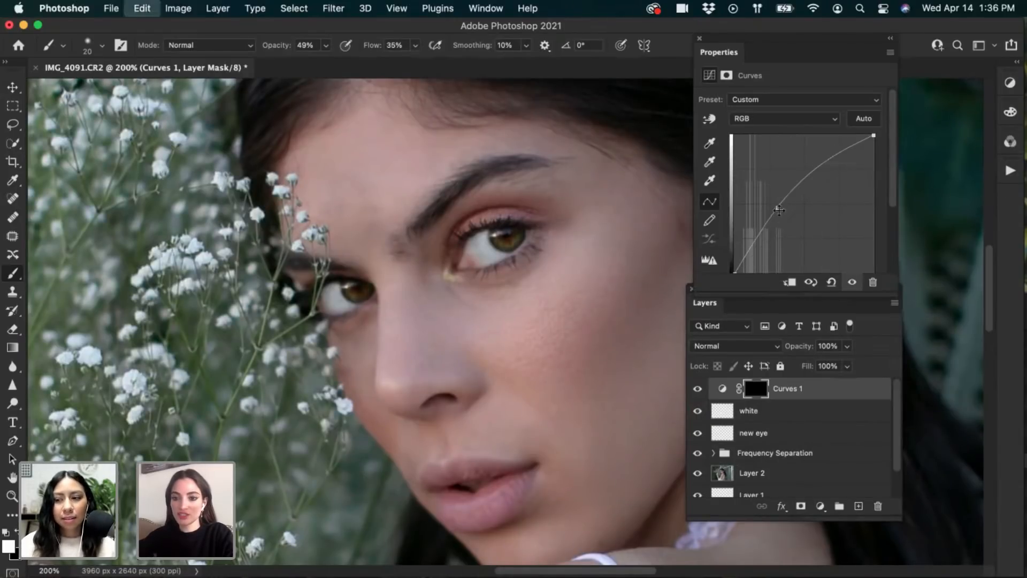
{"action": "mouse_move", "coordinate": [777, 209]}
{"action": "left_mouse_down"}
{"action": "mouse_move", "coordinate": [804, 245]}
{"action": "mouse_move", "coordinate": [769, 206]}
{"action": "mouse_move", "coordinate": [807, 246]}
{"action": "mouse_move", "coordinate": [761, 205]}
{"action": "mouse_move", "coordinate": [780, 218]}
{"action": "left_mouse_up"}
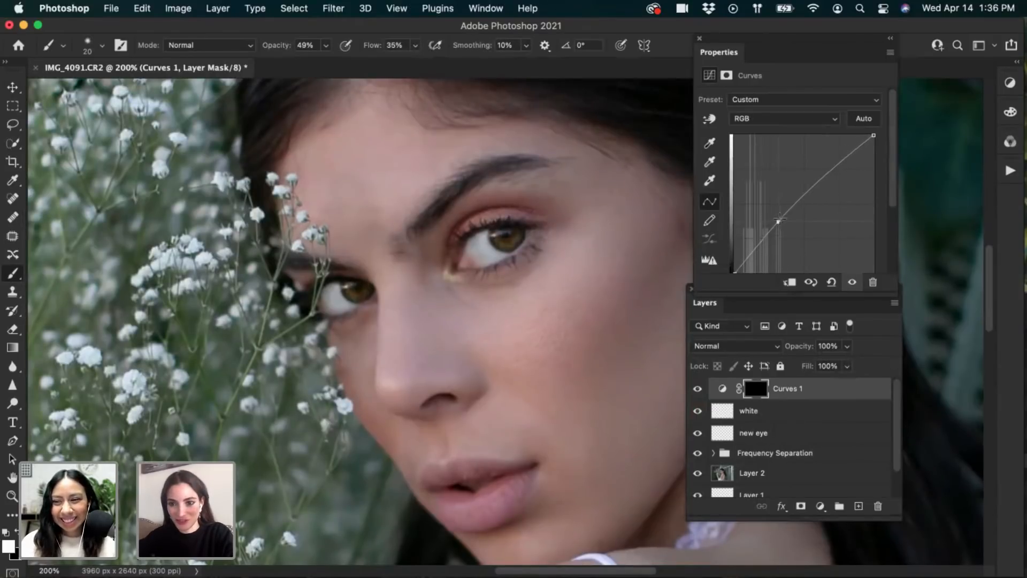
Lift the Curves 1 RGB curve with an added upper-midtone point and a slightly raised lower point, and check the layer off and on
{"action": "mouse_move", "coordinate": [814, 185]}
{"action": "left_mouse_down"}
{"action": "mouse_move", "coordinate": [806, 176]}
{"action": "mouse_move", "coordinate": [815, 184]}
{"action": "mouse_move", "coordinate": [804, 189]}
{"action": "left_mouse_up"}
{"action": "left_click_drag", "start_coordinate": [779, 222], "coordinate": [777, 218]}
{"action": "key", "text": "super+minus"}
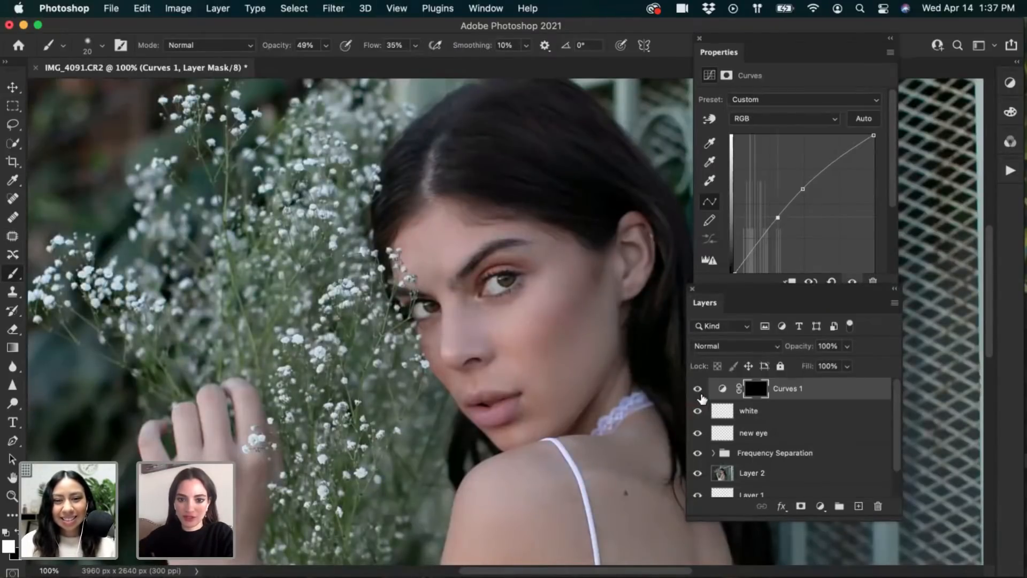
{"action": "left_click", "coordinate": [697, 389]}
{"action": "left_click", "coordinate": [698, 389]}
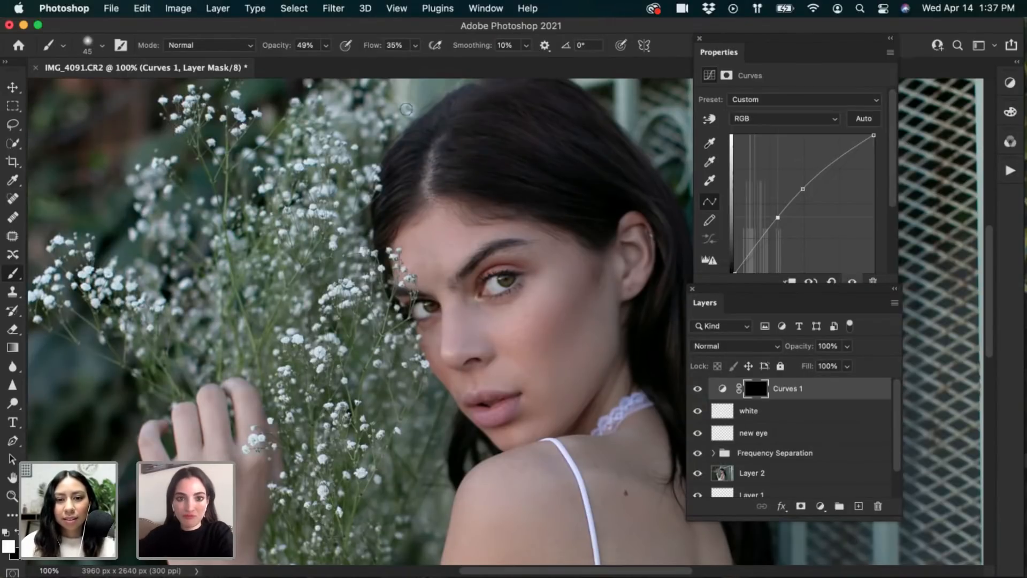
Set the brush to size 40 and 8% opacity, and paint over the whites of both eyes on the Curves 1 mask
{"action": "key", "text": "1"}
{"action": "key", "text": "1"}
{"action": "key", "text": "super+plus"}
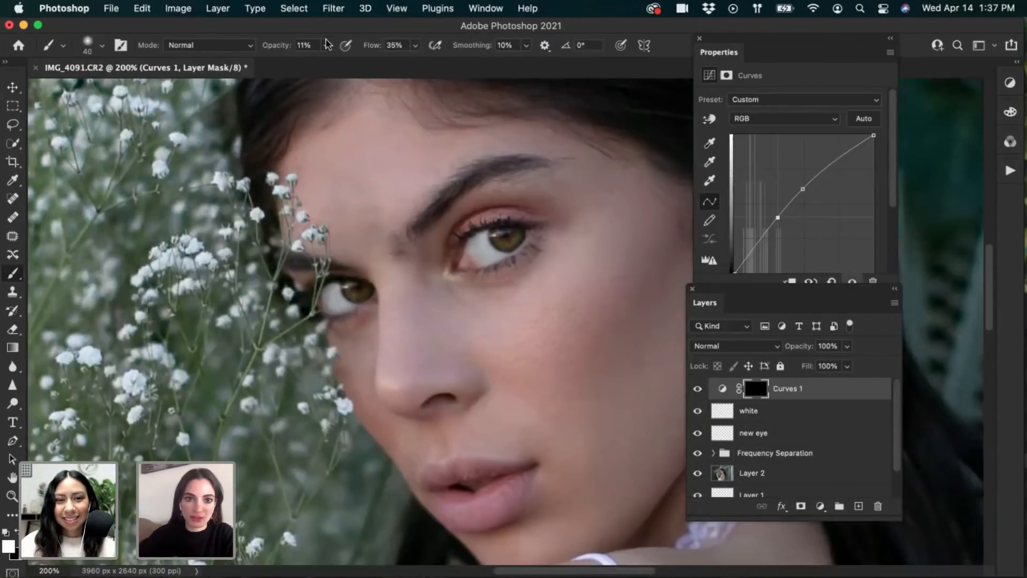
{"action": "left_click_drag", "start_coordinate": [326, 45], "coordinate": [325, 65]}
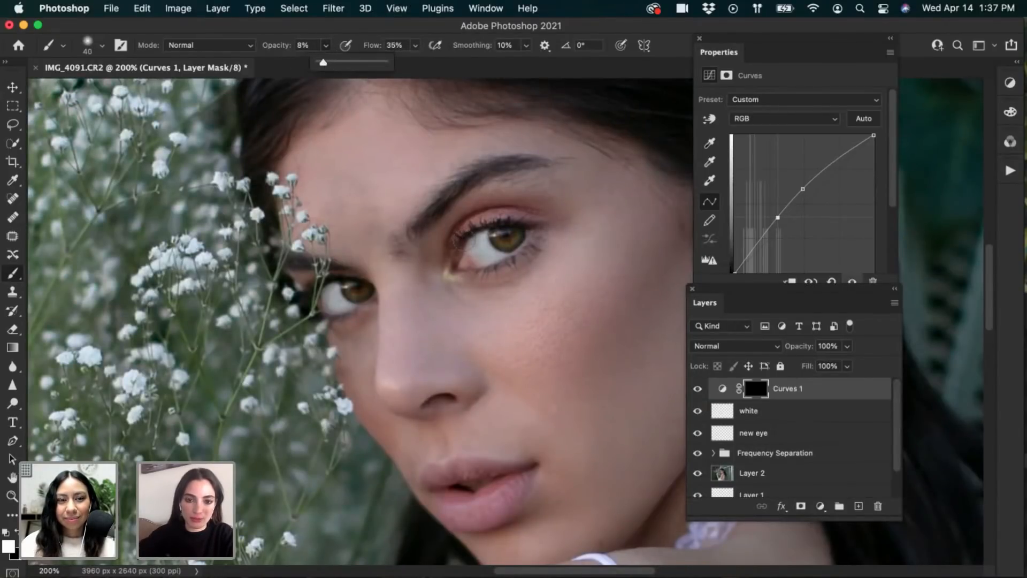
{"action": "left_click_drag", "start_coordinate": [480, 245], "coordinate": [476, 257]}
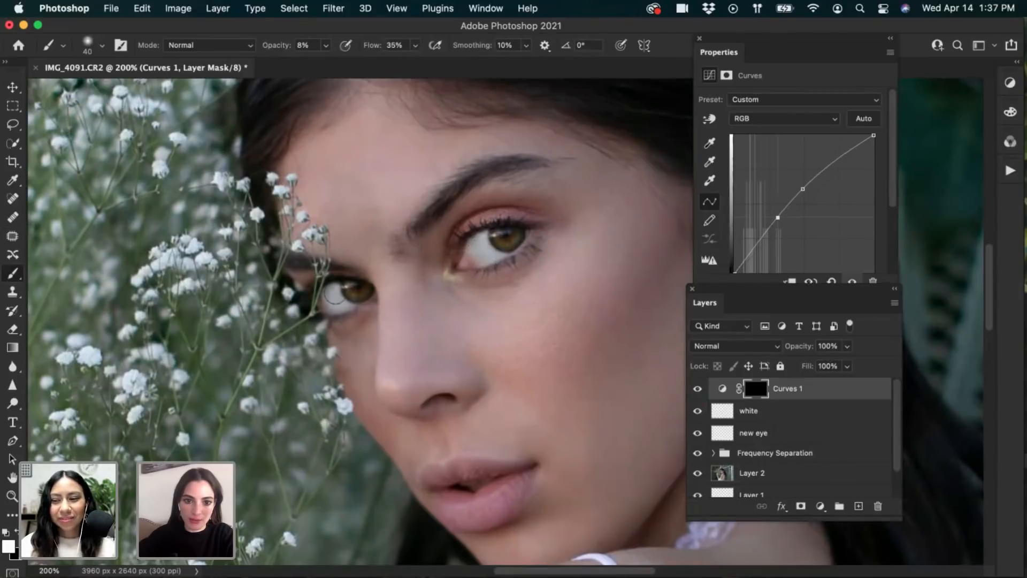
{"action": "left_click_drag", "start_coordinate": [336, 293], "coordinate": [334, 302]}
Compare the portrait with and without the Curves 1 layer to examine the eye brightening from a wider view
{"action": "key", "text": "super+minus"}
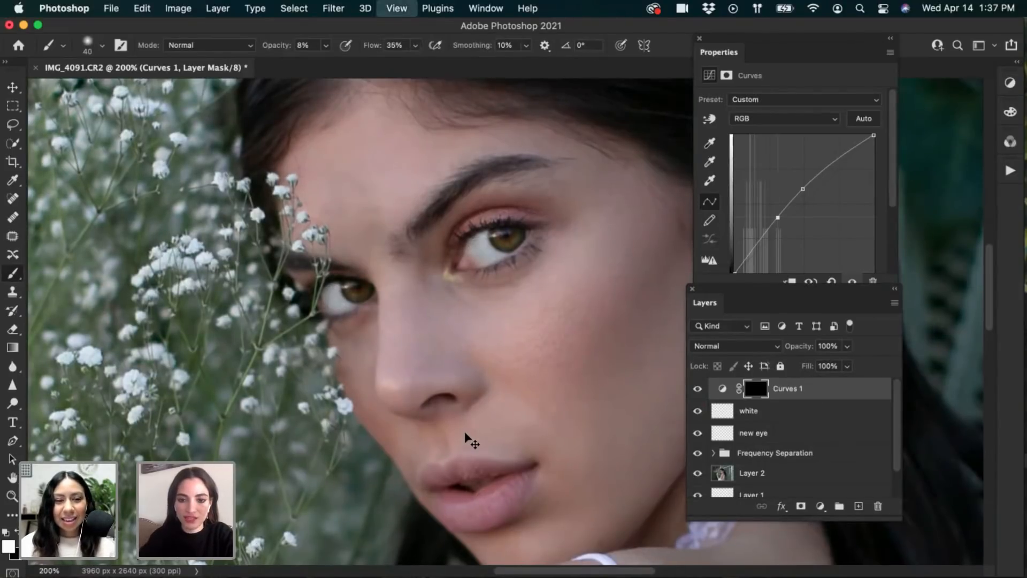
{"action": "key", "text": "super+minus"}
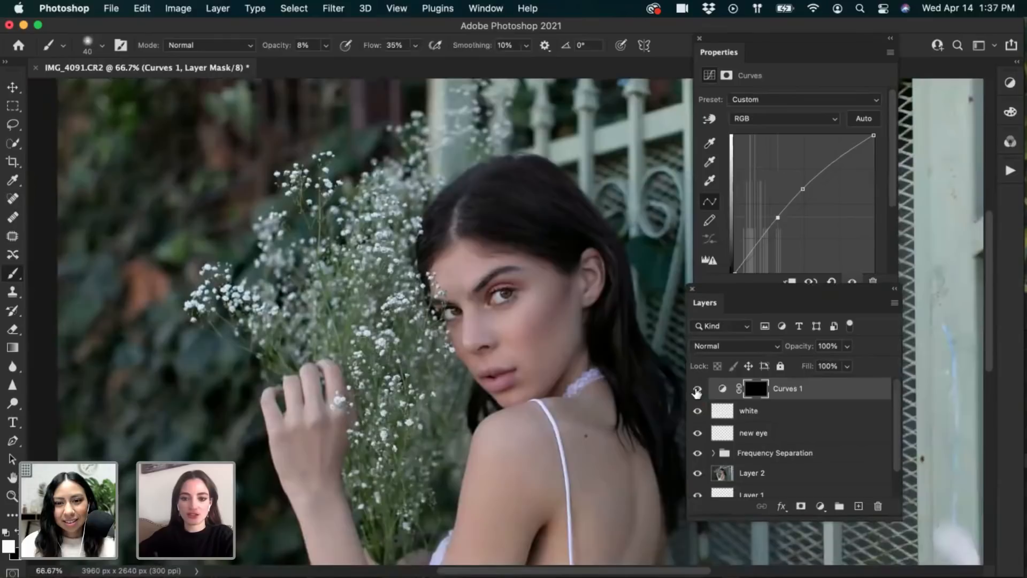
{"action": "left_click", "coordinate": [697, 389]}
{"action": "left_click", "coordinate": [697, 389]}
{"action": "left_click", "coordinate": [697, 389]}
{"action": "left_click", "coordinate": [697, 388]}
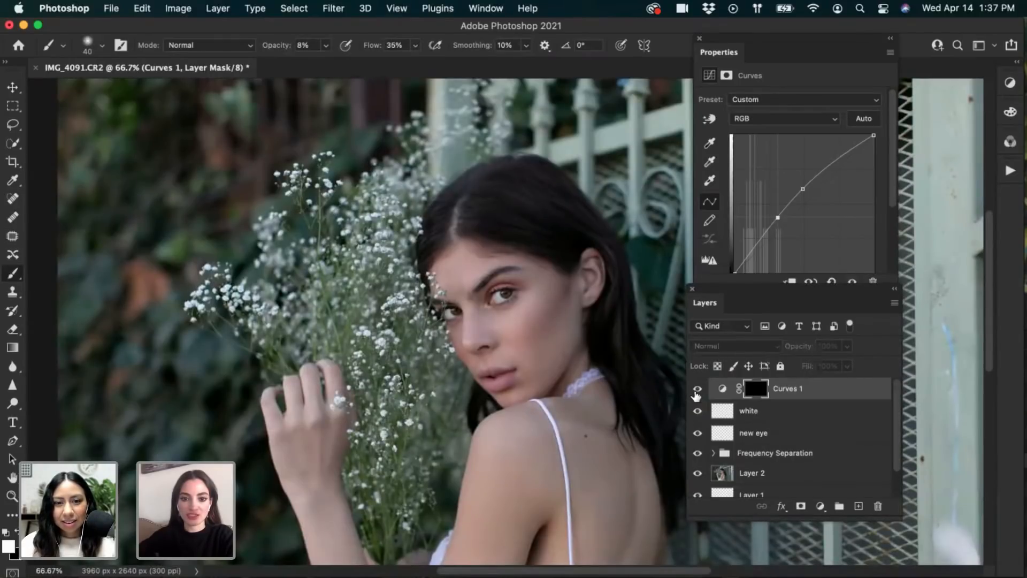
{"action": "left_click", "coordinate": [697, 389]}
{"action": "left_click", "coordinate": [697, 389]}
{"action": "left_click", "coordinate": [695, 389]}
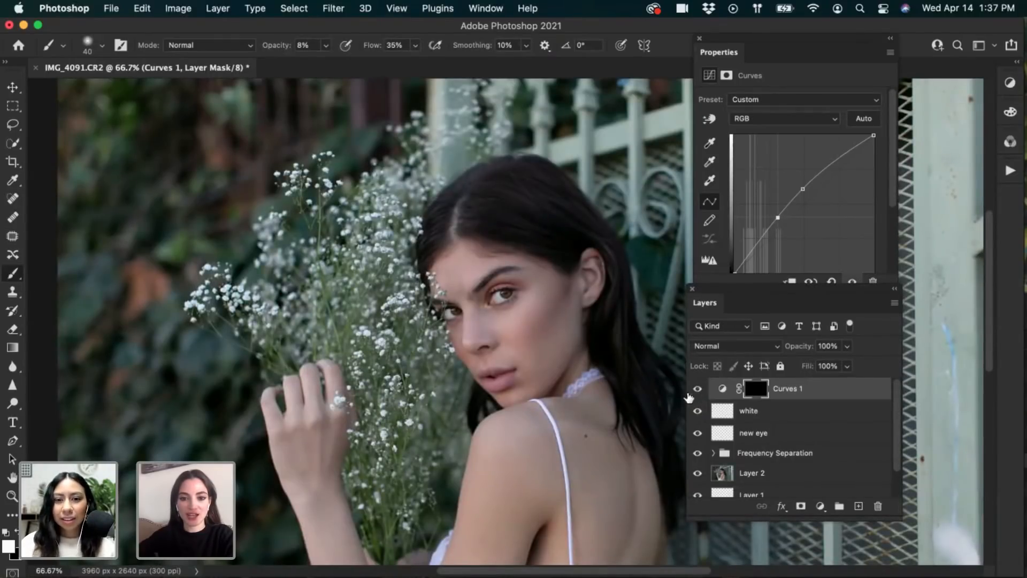
{"action": "left_click_drag", "start_coordinate": [613, 432], "coordinate": [551, 339]}
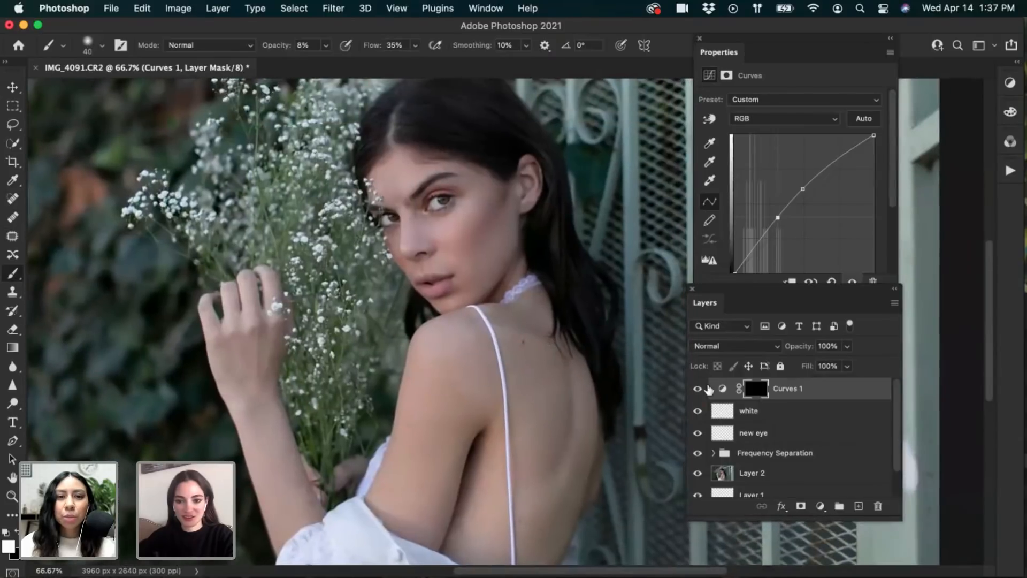
{"action": "left_click", "coordinate": [697, 389]}
{"action": "left_click", "coordinate": [697, 389]}
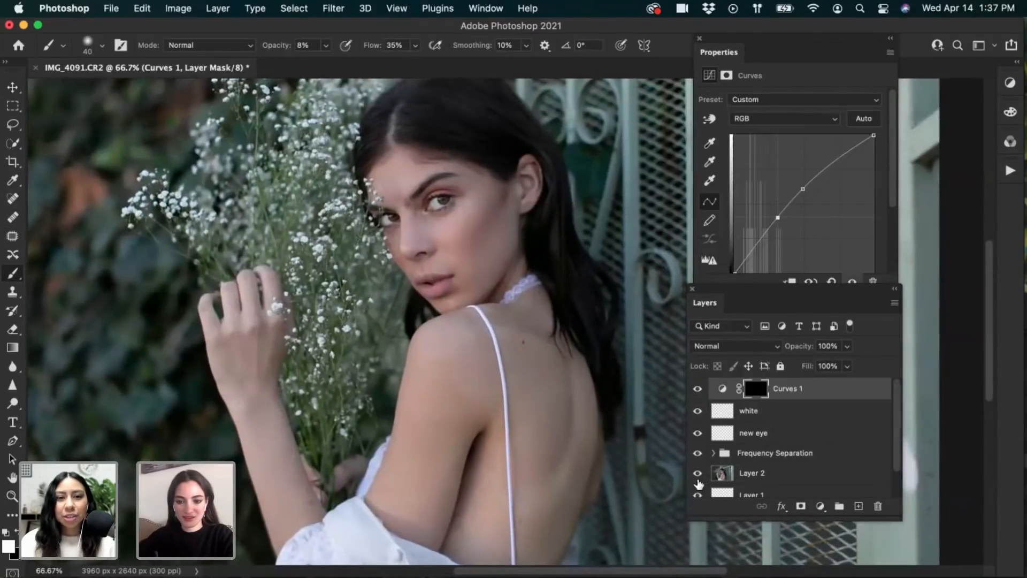
Expand the Frequency Separation group and lower the Curves 1 layer opacity to 85%
{"action": "left_click", "coordinate": [713, 454]}
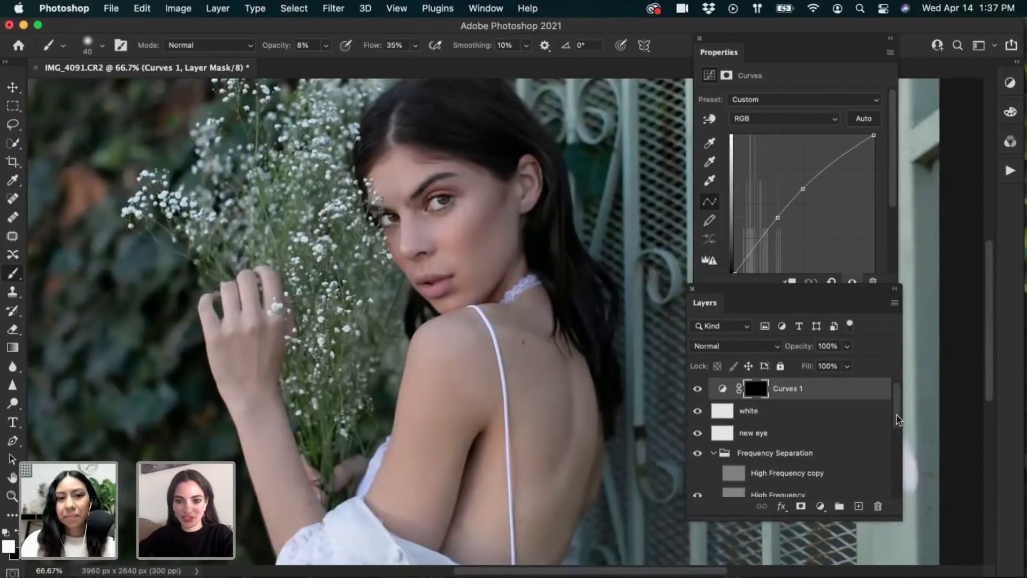
{"action": "scroll", "coordinate": [898, 418], "scroll_direction": "down", "scroll_amount": 2}
{"action": "scroll", "coordinate": [898, 423], "scroll_direction": "up", "scroll_amount": 2}
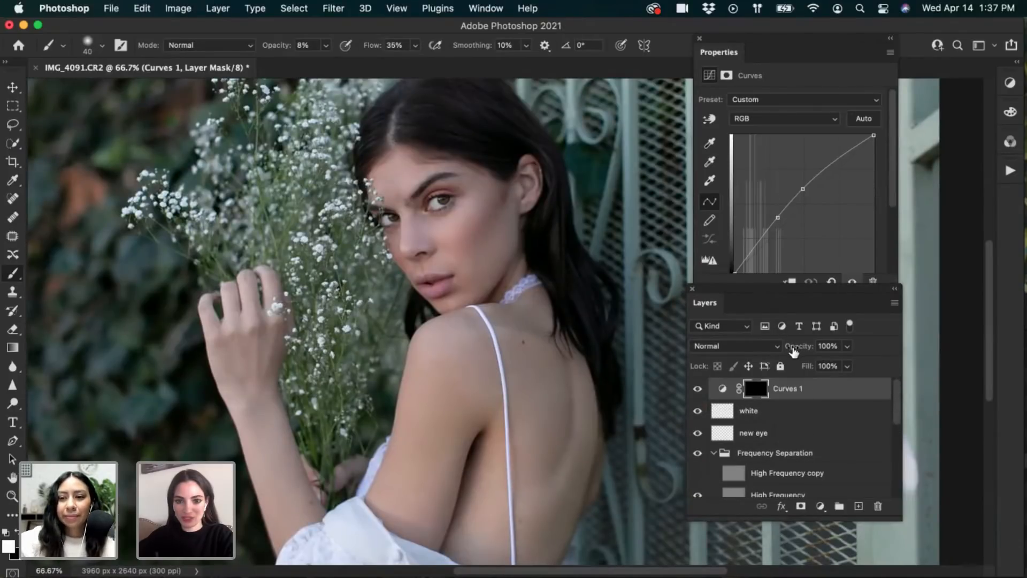
{"action": "left_click_drag", "start_coordinate": [793, 351], "coordinate": [793, 352]}
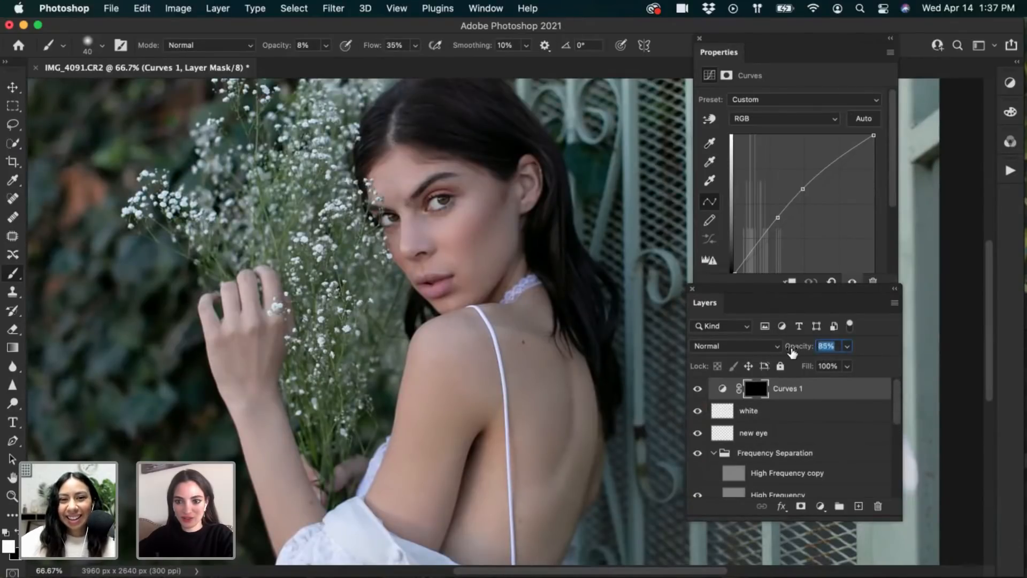
Switch to the Move tool and compare the portrait with and without the Frequency Separation group
{"action": "scroll", "coordinate": [899, 393], "scroll_direction": "down", "scroll_amount": 1}
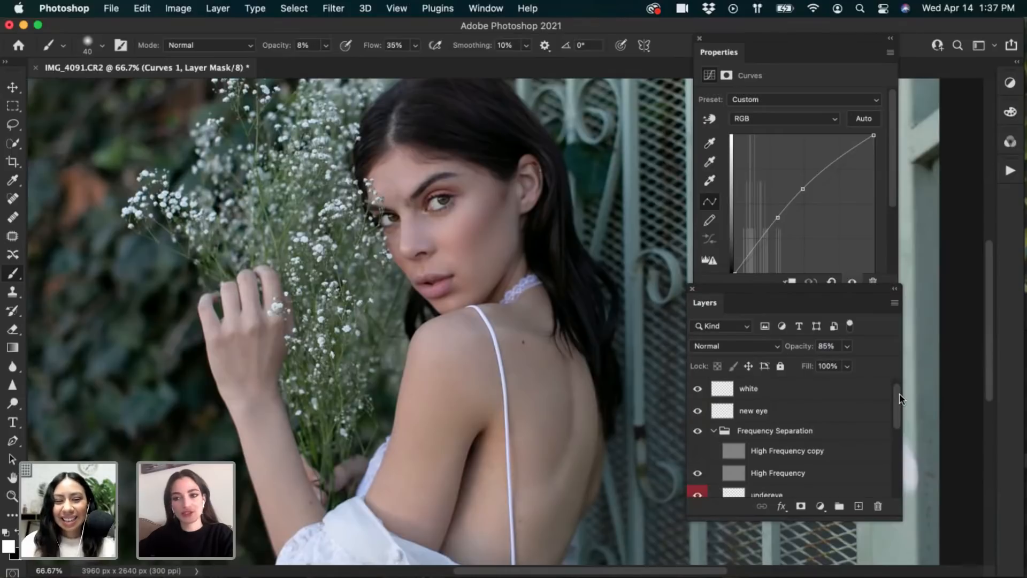
{"action": "scroll", "coordinate": [898, 412], "scroll_direction": "down", "scroll_amount": 1}
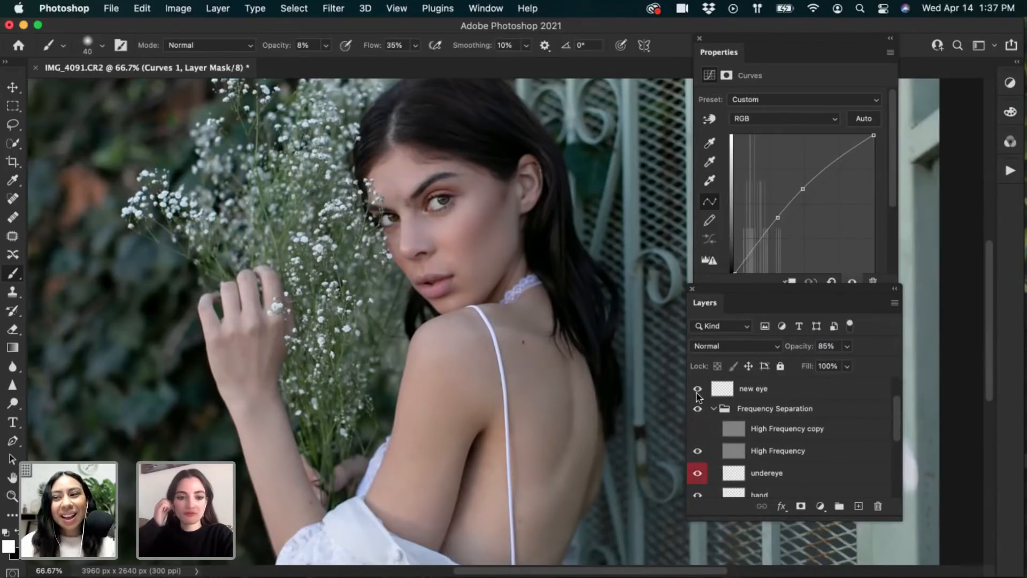
{"action": "left_click", "coordinate": [14, 89]}
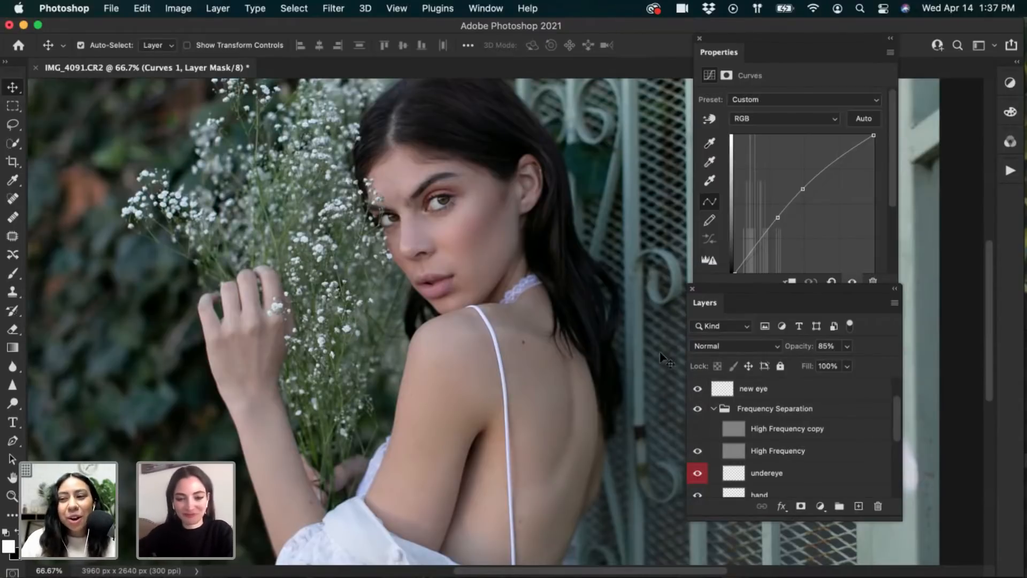
{"action": "left_click", "coordinate": [697, 410]}
{"action": "left_click", "coordinate": [697, 411]}
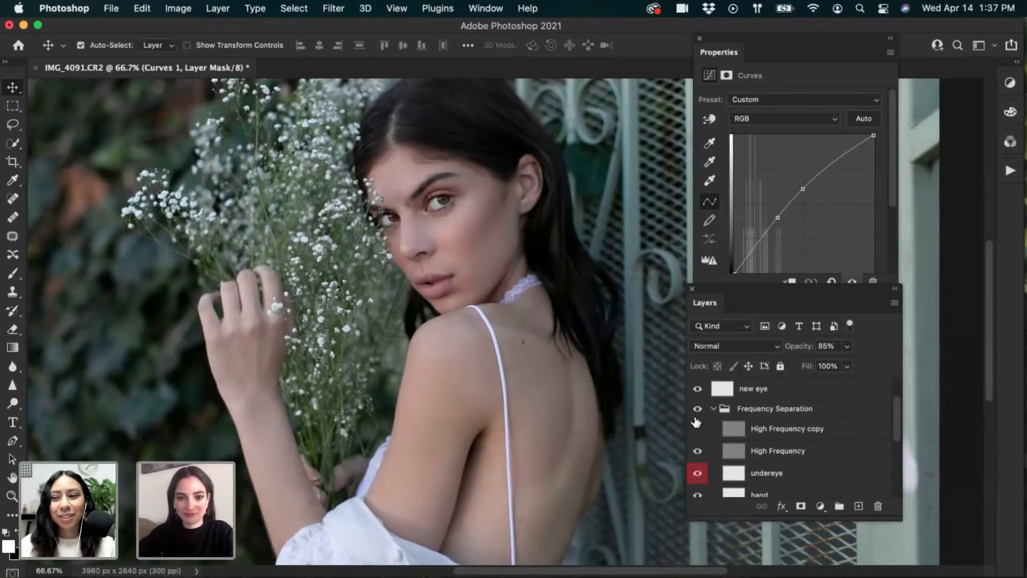
{"action": "left_click", "coordinate": [695, 412]}
{"action": "left_click", "coordinate": [695, 414]}
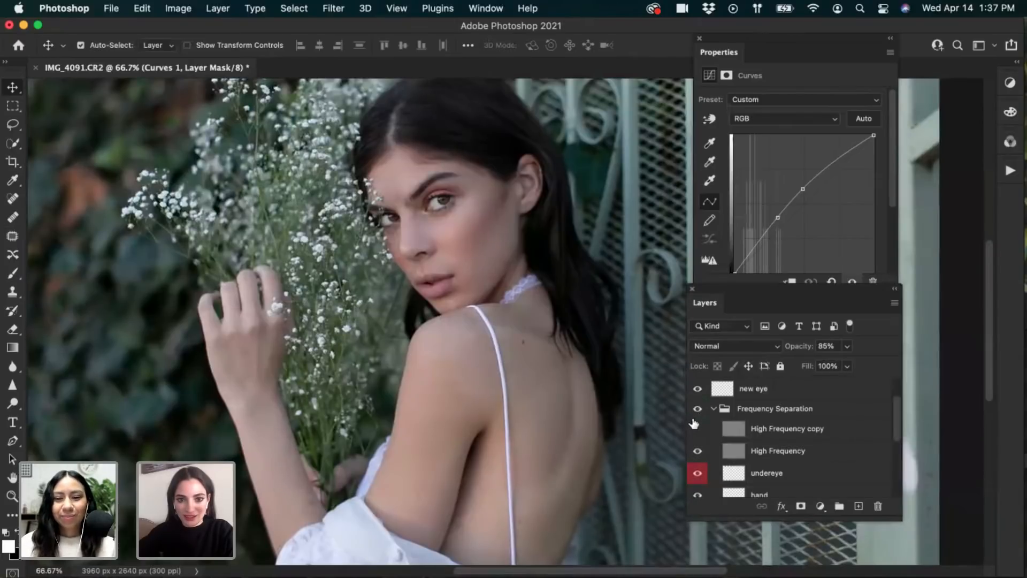
Switch to the Healing Brush and select the Low Frequency copy 2 layer in the Frequency Separation group
{"action": "key", "text": "super+equal"}
{"action": "key", "text": "super+equal"}
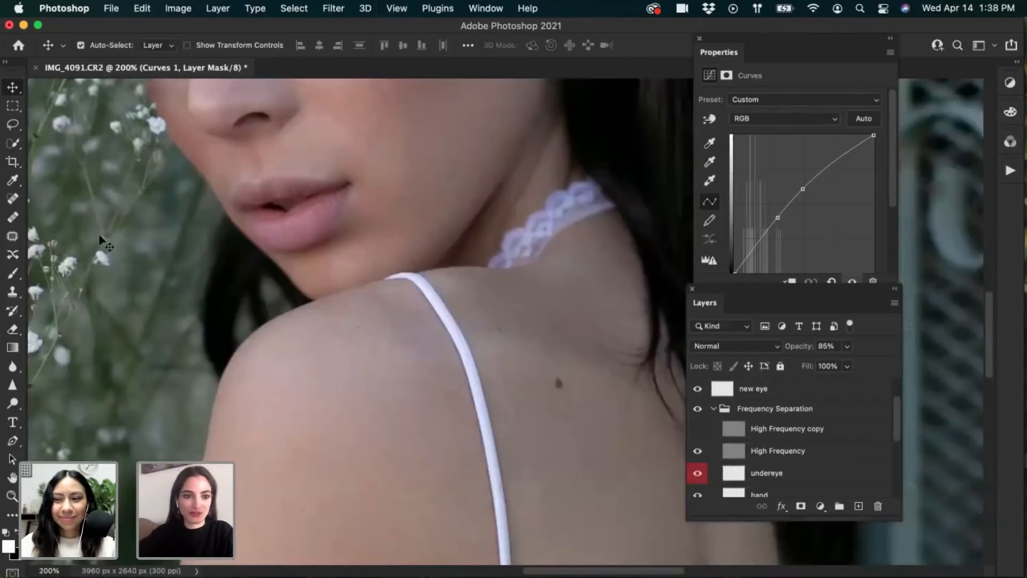
{"action": "left_click", "coordinate": [15, 219]}
{"action": "left_click_drag", "start_coordinate": [381, 252], "coordinate": [444, 474]}
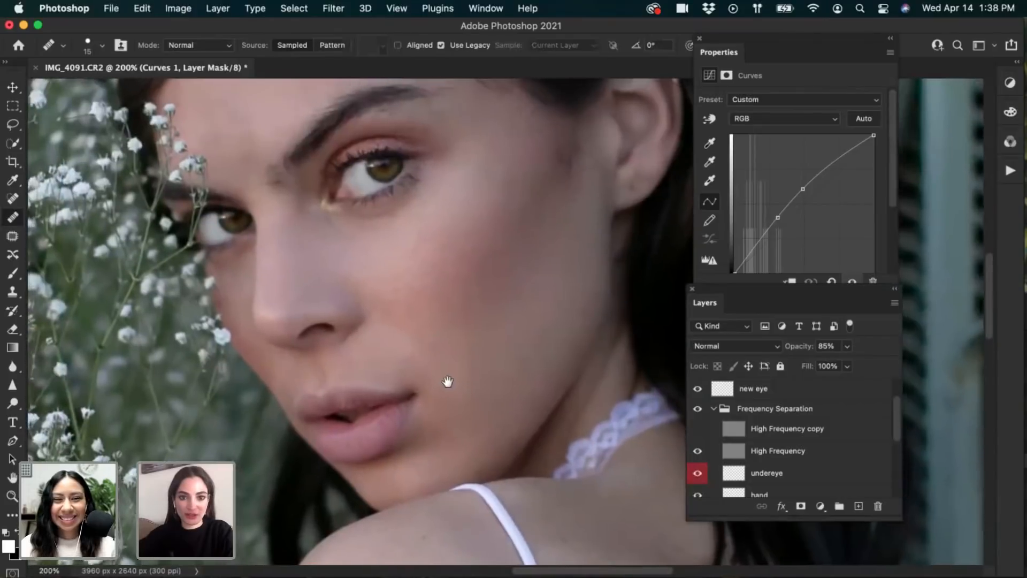
{"action": "left_click_drag", "start_coordinate": [425, 293], "coordinate": [499, 379]}
{"action": "scroll", "coordinate": [899, 423], "scroll_direction": "down", "scroll_amount": 3}
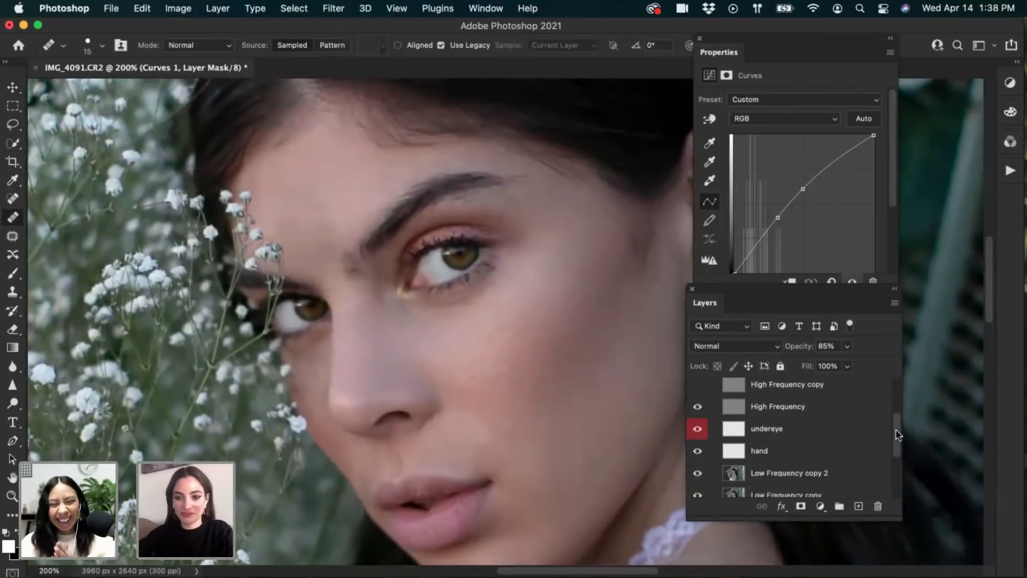
{"action": "left_click", "coordinate": [781, 454]}
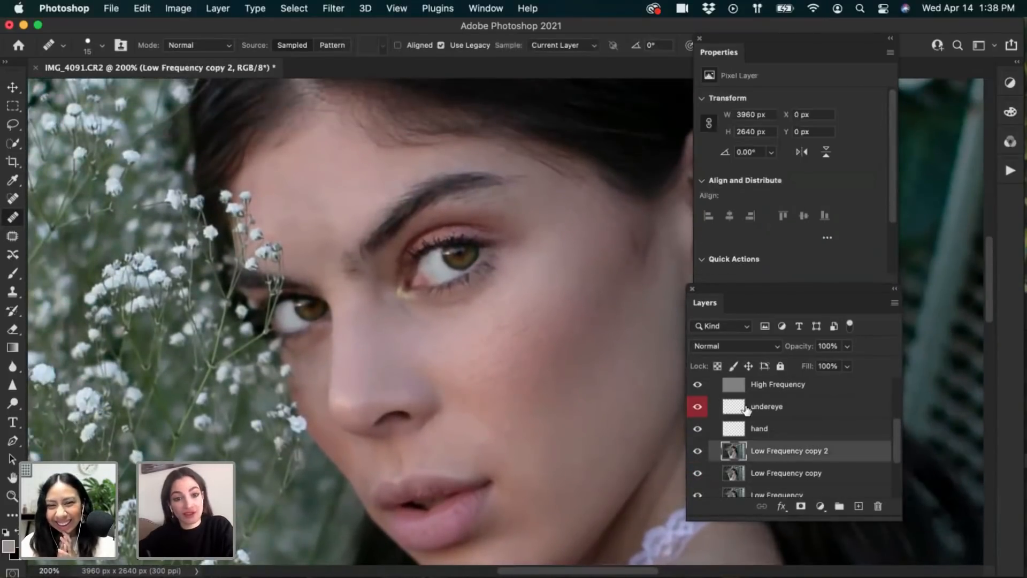
Heal the skin tone above the arched eyebrow on the Low Frequency copy 2 layer with a 15 px Healing Brush
{"action": "key", "text": "super+plus"}
{"action": "key", "text": "bracketleft"}
{"action": "key", "text": "bracketleft"}
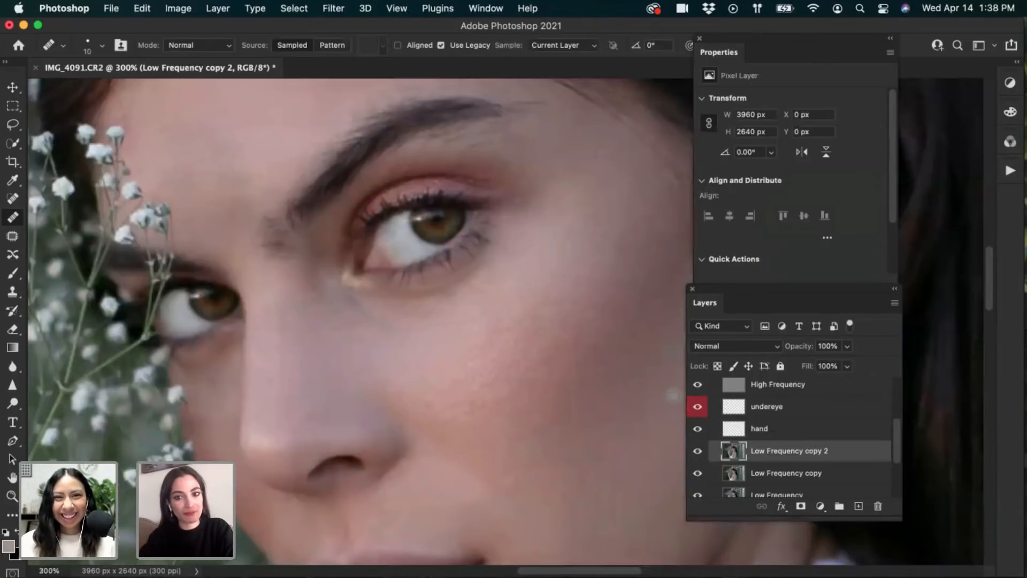
{"action": "left_click_drag", "start_coordinate": [385, 371], "coordinate": [446, 432]}
{"action": "key", "text": "bracketright"}
{"action": "key", "text": "bracketright"}
{"action": "left_click_drag", "start_coordinate": [300, 280], "coordinate": [342, 300]}
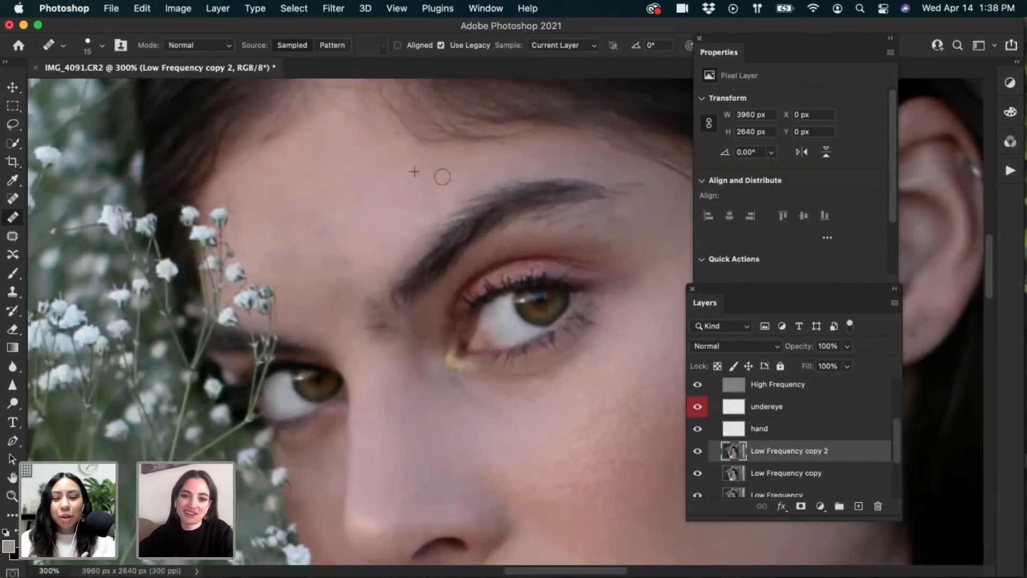
{"action": "mouse_move", "coordinate": [514, 161]}
{"action": "left_mouse_down"}
{"action": "mouse_move", "coordinate": [493, 165]}
{"action": "mouse_move", "coordinate": [522, 165]}
{"action": "mouse_move", "coordinate": [461, 165]}
{"action": "left_mouse_up"}
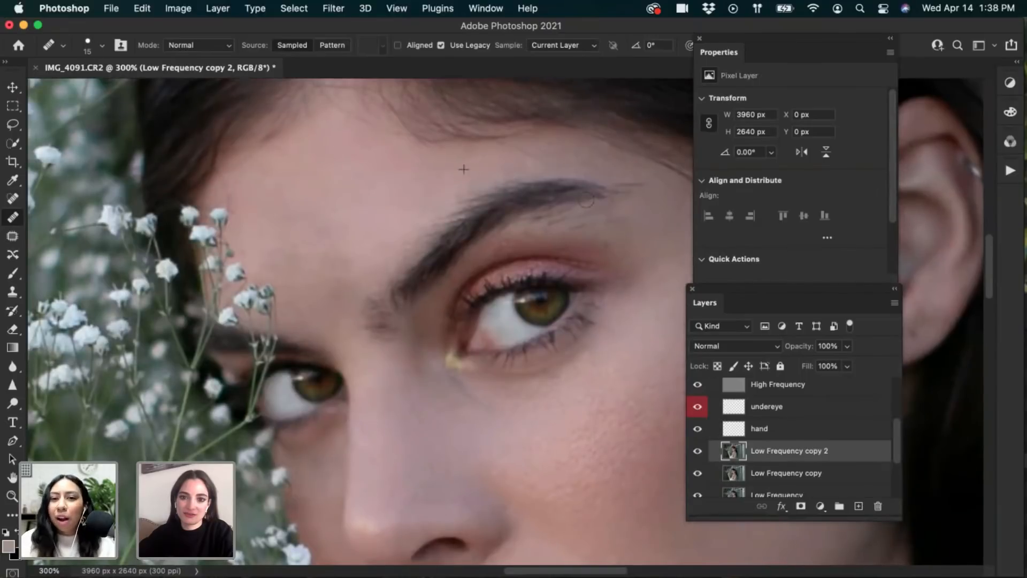
{"action": "left_click", "coordinate": [546, 199]}
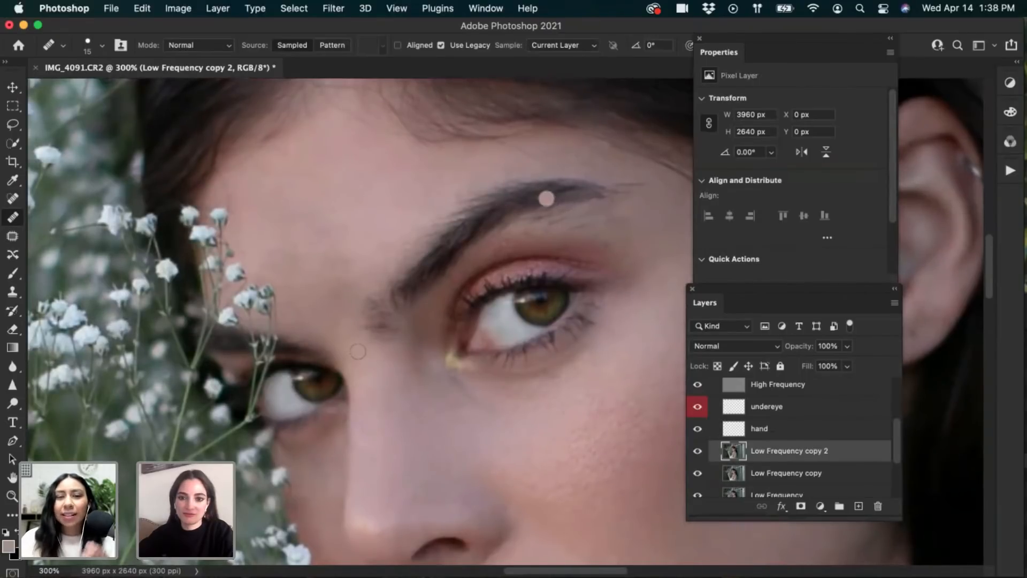
Even out the forehead tone near the temple and hairline on Low Frequency copy 2, healing from freshly sampled nearby skin
{"action": "left_click", "coordinate": [323, 198], "text": "alt"}
{"action": "left_click", "coordinate": [292, 185]}
{"action": "left_click", "coordinate": [265, 184]}
{"action": "mouse_move", "coordinate": [264, 183]}
{"action": "left_mouse_down"}
{"action": "mouse_move", "coordinate": [257, 169]}
{"action": "mouse_move", "coordinate": [298, 172]}
{"action": "mouse_move", "coordinate": [280, 191]}
{"action": "mouse_move", "coordinate": [307, 187]}
{"action": "mouse_move", "coordinate": [303, 173]}
{"action": "mouse_move", "coordinate": [270, 169]}
{"action": "mouse_move", "coordinate": [301, 146]}
{"action": "mouse_move", "coordinate": [291, 146]}
{"action": "left_mouse_up"}
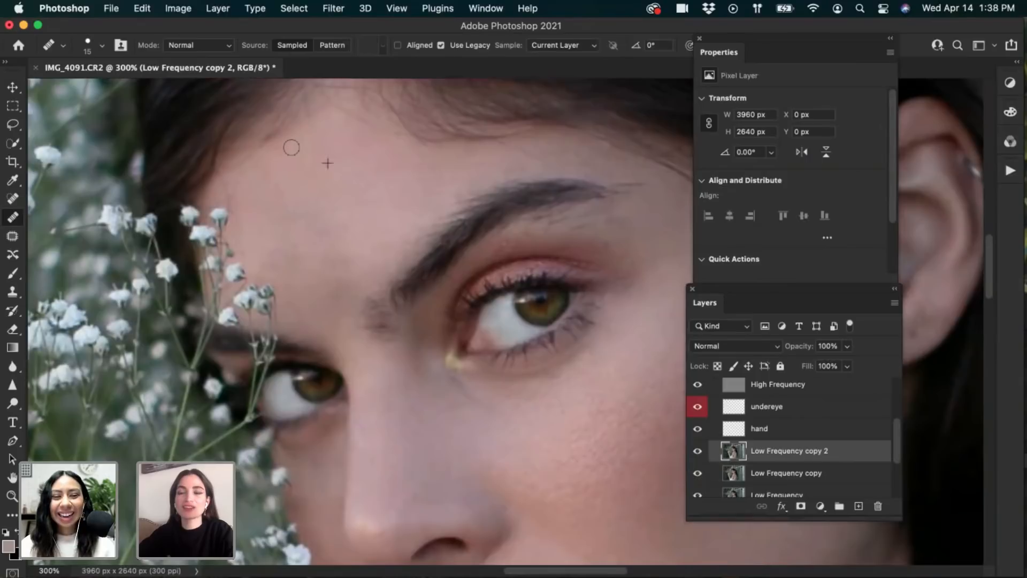
{"action": "left_click", "coordinate": [291, 146]}
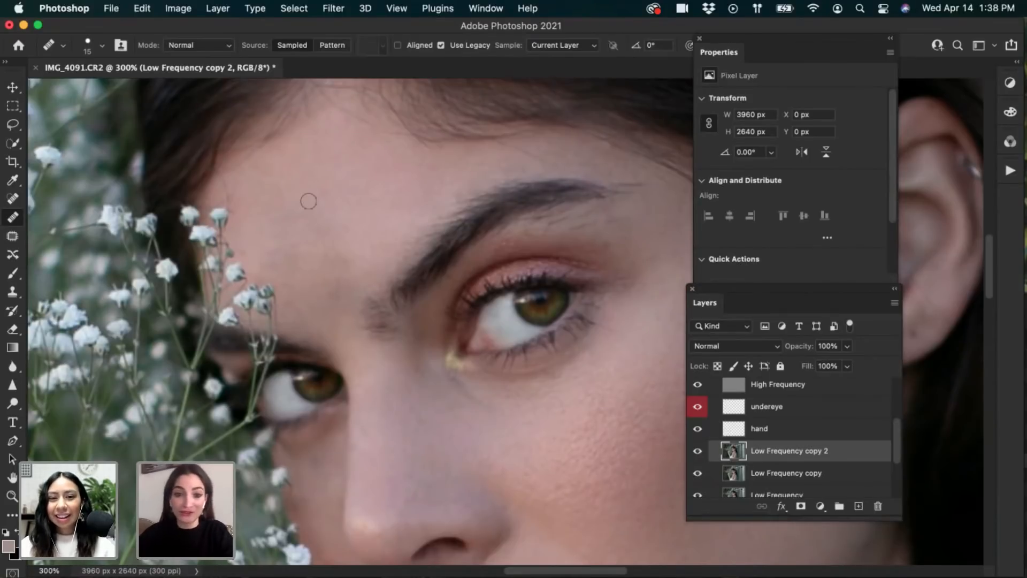
{"action": "mouse_move", "coordinate": [266, 177]}
{"action": "left_mouse_down"}
{"action": "mouse_move", "coordinate": [297, 169]}
{"action": "mouse_move", "coordinate": [269, 178]}
{"action": "left_mouse_up"}
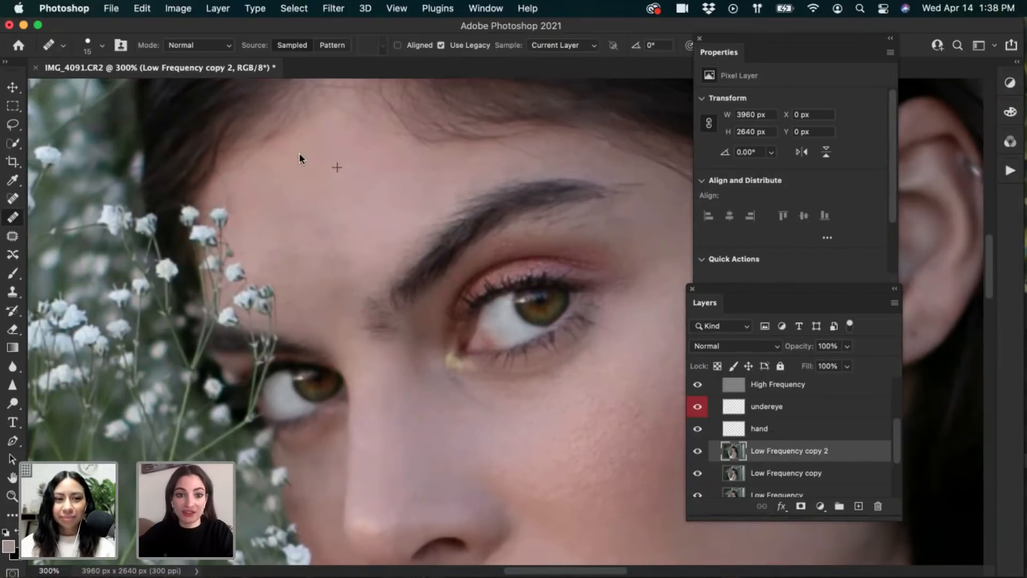
{"action": "mouse_move", "coordinate": [314, 129]}
{"action": "left_mouse_down"}
{"action": "mouse_move", "coordinate": [322, 122]}
{"action": "mouse_move", "coordinate": [325, 161]}
{"action": "mouse_move", "coordinate": [341, 165]}
{"action": "left_mouse_up"}
{"action": "left_click", "coordinate": [662, 443]}
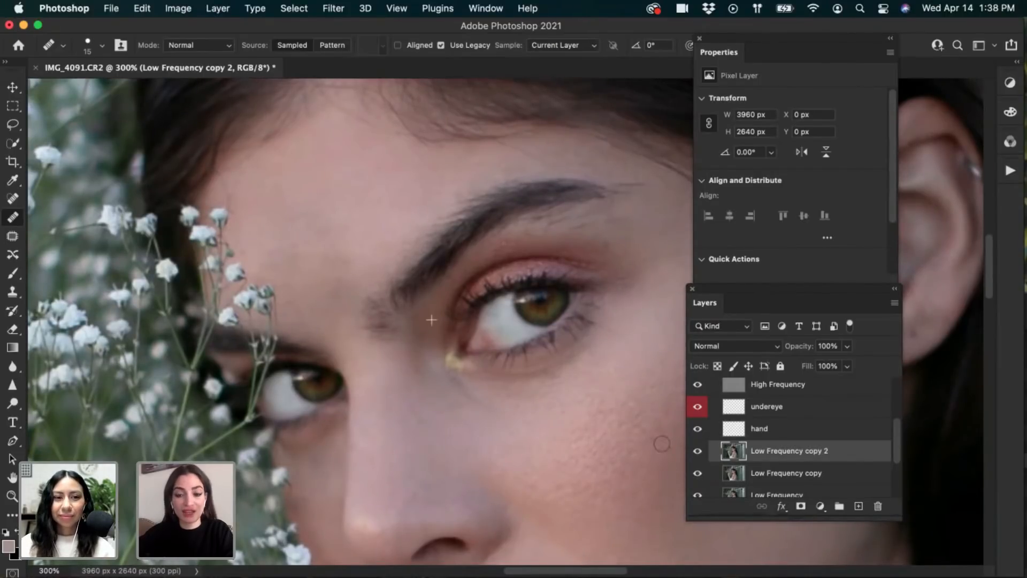
Heal the texture of the outer forehead beside the flowers on the High Frequency layer, sampling clean skin nearby
{"action": "left_click", "coordinate": [766, 387]}
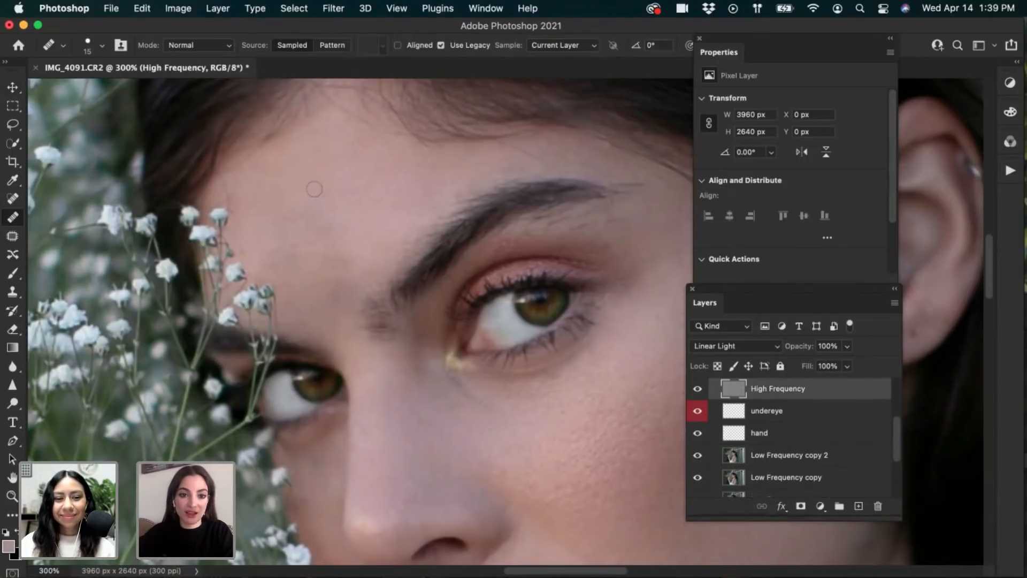
{"action": "left_click", "coordinate": [296, 176], "text": "alt"}
{"action": "left_click", "coordinate": [278, 176]}
{"action": "left_click_drag", "start_coordinate": [253, 179], "coordinate": [254, 176]}
{"action": "left_click", "coordinate": [255, 182]}
{"action": "left_click", "coordinate": [250, 179]}
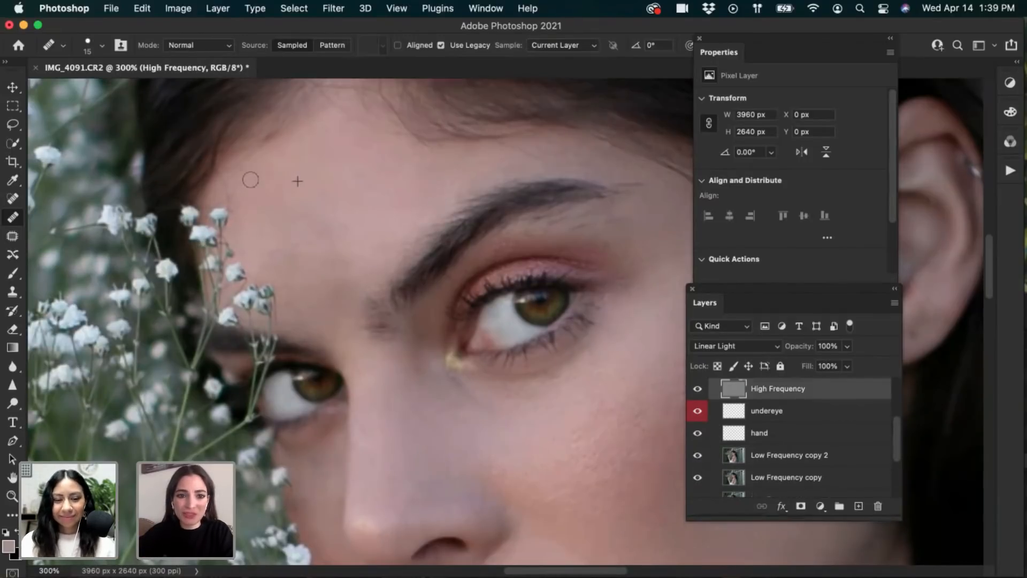
Heal texture spots along the upper forehead just below the hairline, resampling clean skin between dabs
{"action": "left_click", "coordinate": [393, 151], "text": "alt"}
{"action": "left_click", "coordinate": [314, 156]}
{"action": "left_click", "coordinate": [333, 146], "text": "alt"}
{"action": "left_click", "coordinate": [313, 142]}
{"action": "left_click", "coordinate": [327, 135]}
{"action": "left_click", "coordinate": [359, 157], "text": "alt"}
{"action": "left_click", "coordinate": [369, 160]}
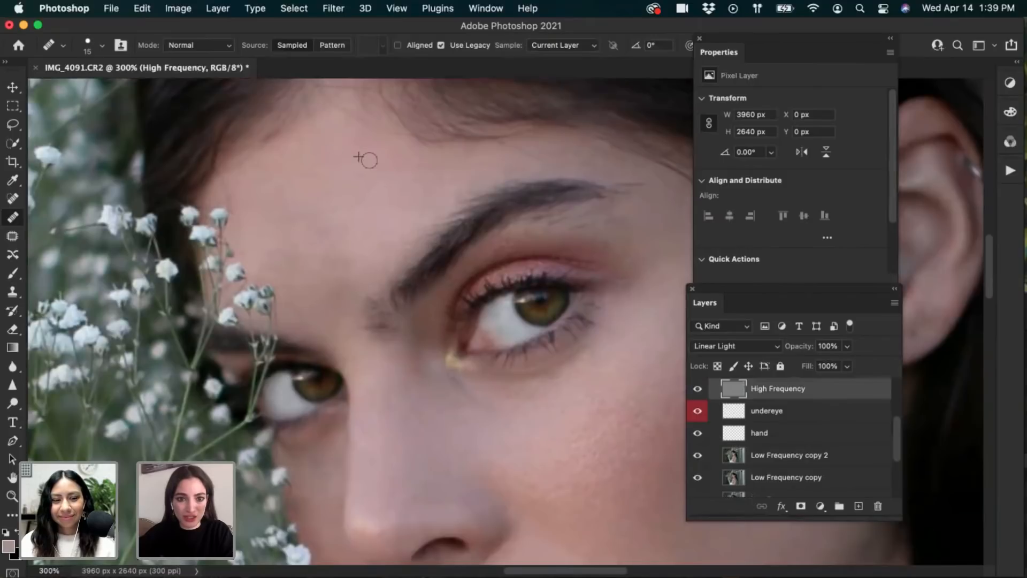
Heal the skin texture down the middle of the forehead to the area between the eyebrows
{"action": "left_click", "coordinate": [322, 226]}
{"action": "left_click", "coordinate": [337, 193]}
{"action": "left_click", "coordinate": [326, 174], "text": "alt"}
{"action": "mouse_move", "coordinate": [328, 214]}
{"action": "left_mouse_down"}
{"action": "mouse_move", "coordinate": [311, 218]}
{"action": "mouse_move", "coordinate": [345, 233]}
{"action": "mouse_move", "coordinate": [344, 267]}
{"action": "left_mouse_up"}
{"action": "left_click_drag", "start_coordinate": [363, 262], "coordinate": [350, 263]}
{"action": "left_click_drag", "start_coordinate": [355, 202], "coordinate": [370, 215]}
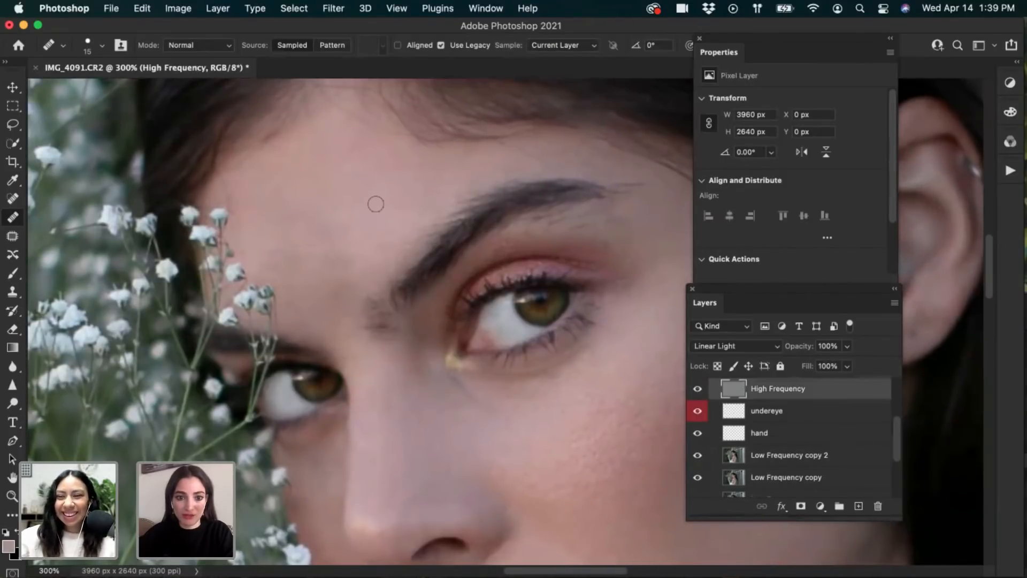
{"action": "mouse_move", "coordinate": [312, 268]}
{"action": "left_mouse_down"}
{"action": "mouse_move", "coordinate": [311, 247]}
{"action": "mouse_move", "coordinate": [315, 312]}
{"action": "mouse_move", "coordinate": [304, 299]}
{"action": "mouse_move", "coordinate": [301, 321]}
{"action": "mouse_move", "coordinate": [340, 289]}
{"action": "left_mouse_up"}
{"action": "left_click", "coordinate": [365, 272]}
{"action": "left_click", "coordinate": [390, 242]}
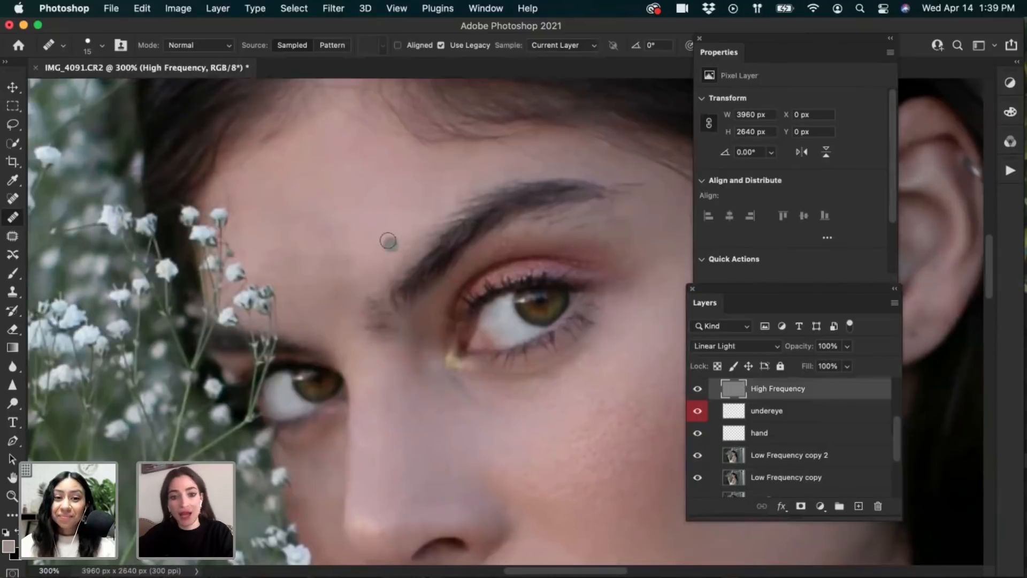
Heal the remaining texture spots on the forehead directly above the inner end of the arched eyebrow
{"action": "left_click", "coordinate": [385, 208]}
{"action": "left_click", "coordinate": [394, 211]}
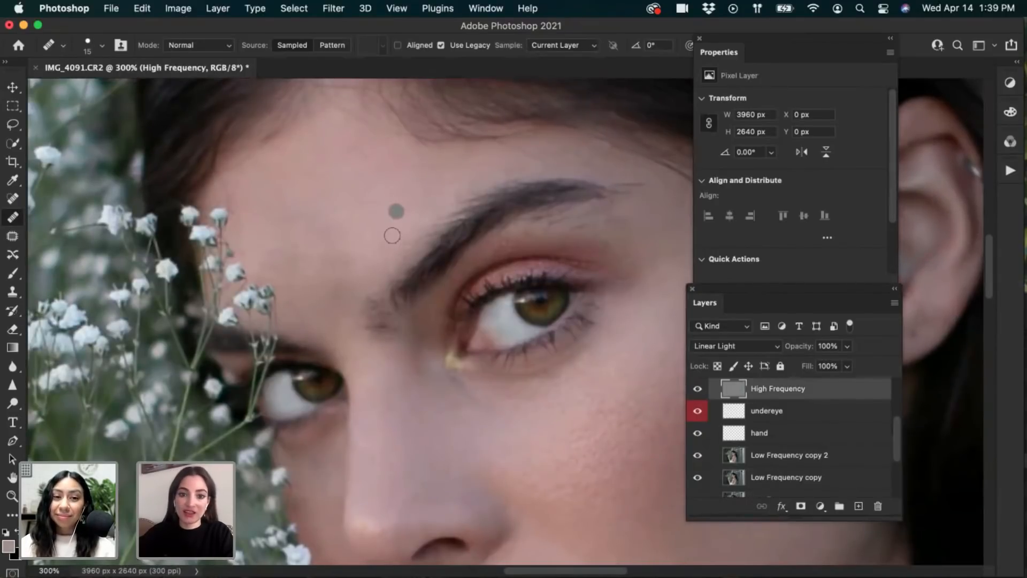
{"action": "left_click", "coordinate": [393, 231]}
{"action": "left_click", "coordinate": [400, 174]}
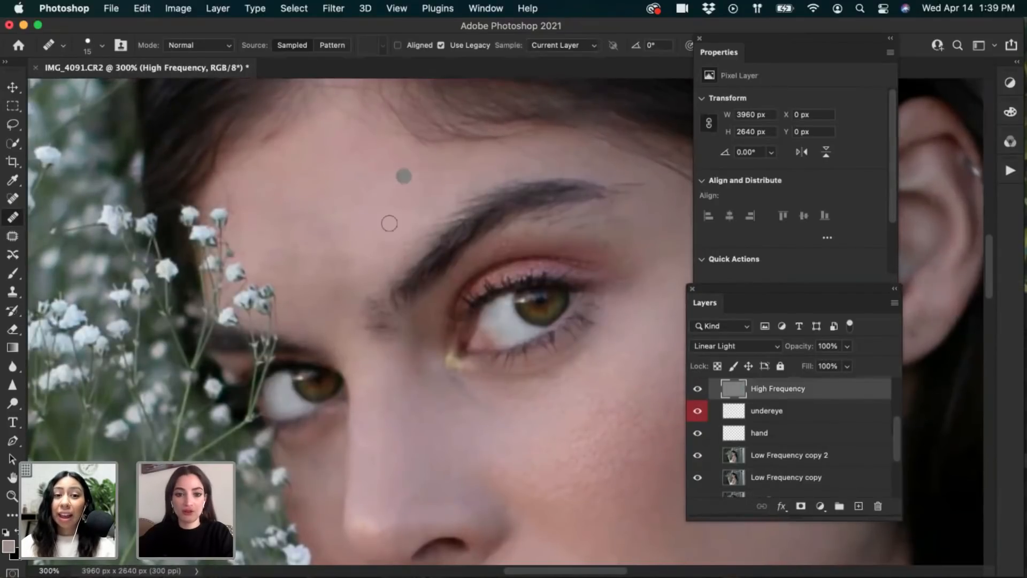
{"action": "left_click", "coordinate": [404, 204]}
{"action": "left_click", "coordinate": [396, 229]}
{"action": "left_click", "coordinate": [404, 174]}
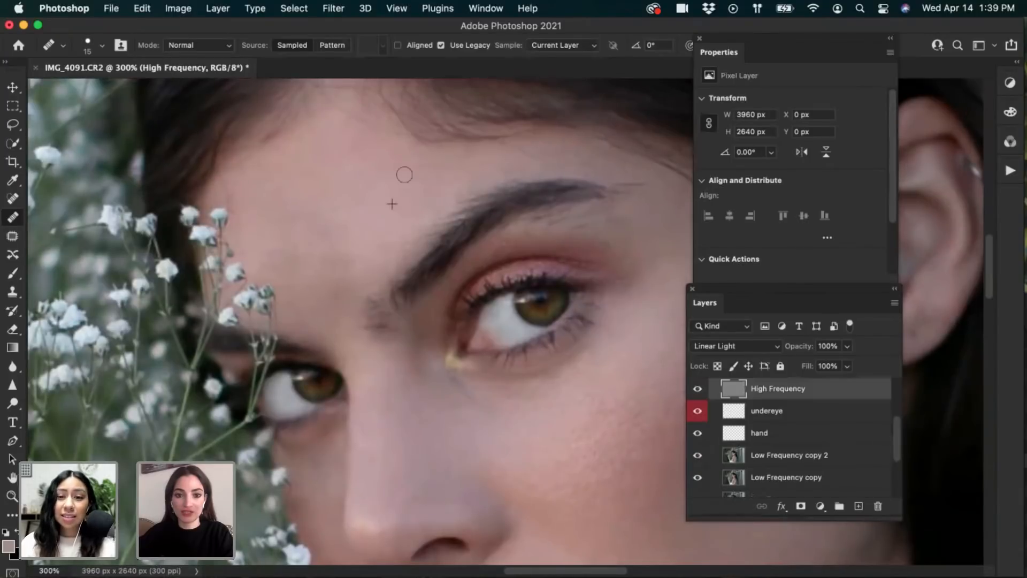
{"action": "left_click", "coordinate": [383, 178]}
{"action": "left_click", "coordinate": [392, 195]}
Clean up small texture marks at the top centre of the forehead, using several new sample points
{"action": "left_click", "coordinate": [351, 162], "text": "alt"}
{"action": "left_click", "coordinate": [361, 156]}
{"action": "left_click", "coordinate": [387, 176], "text": "alt"}
{"action": "left_click", "coordinate": [366, 147]}
{"action": "left_click", "coordinate": [354, 137]}
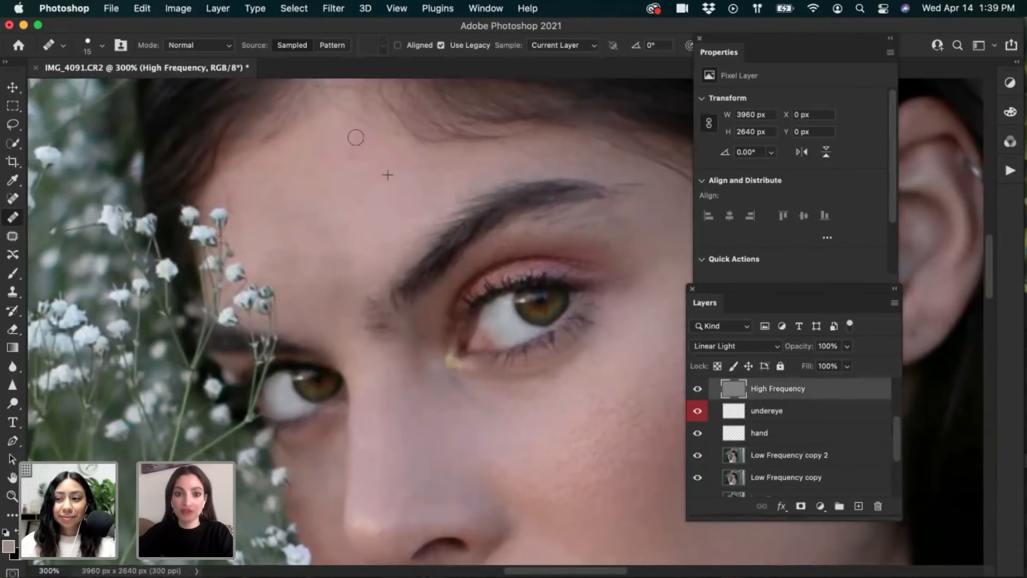
{"action": "left_click", "coordinate": [370, 173], "text": "alt"}
{"action": "left_click", "coordinate": [369, 158]}
Resample forehead skin and heal the last texture marks from the upper centre towards the arched eyebrow
{"action": "left_click", "coordinate": [344, 181], "text": "alt"}
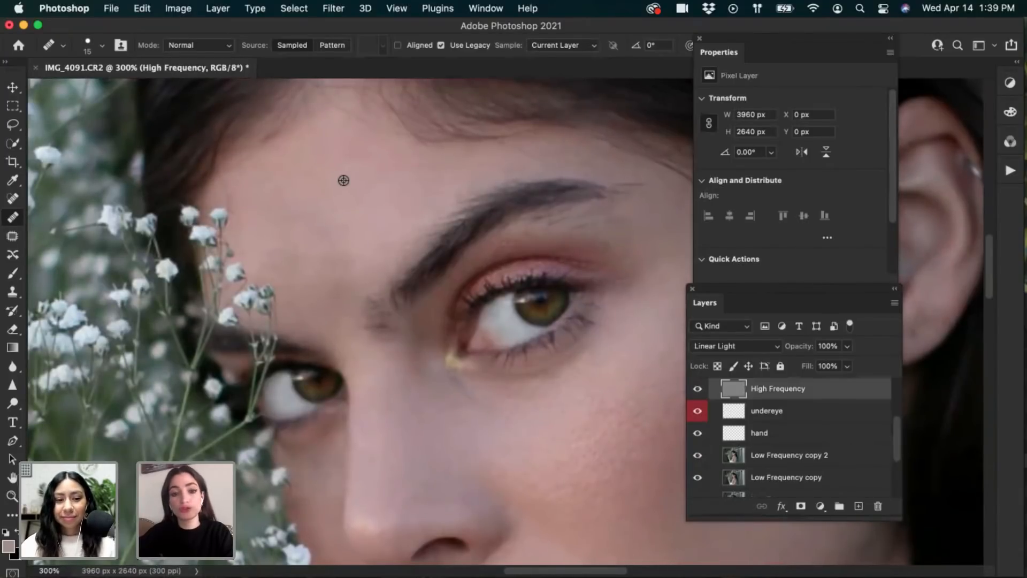
{"action": "left_click", "coordinate": [375, 204], "text": "alt"}
{"action": "left_click", "coordinate": [336, 160]}
{"action": "left_click", "coordinate": [372, 164], "text": "alt"}
{"action": "left_click", "coordinate": [351, 149]}
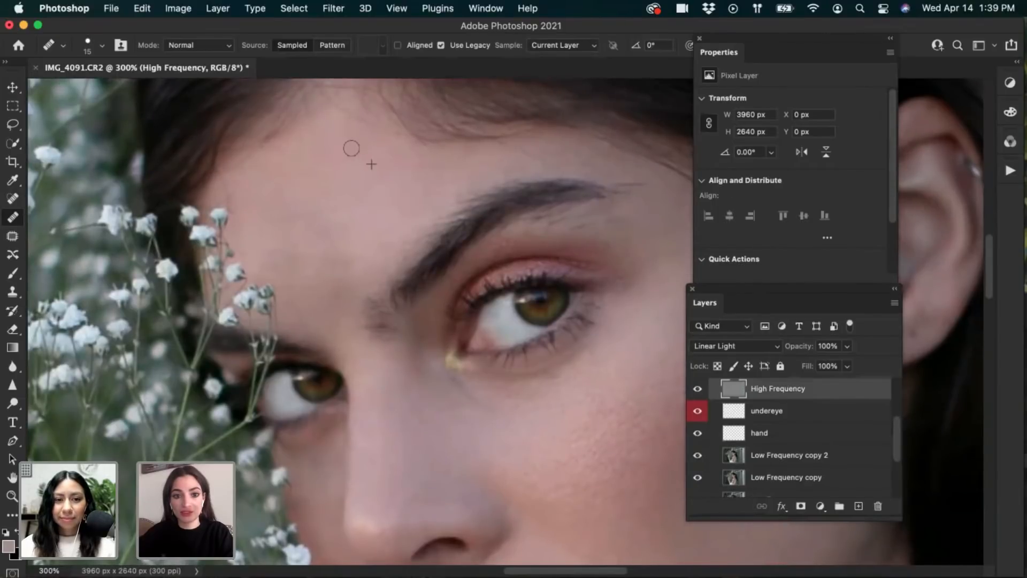
{"action": "left_click", "coordinate": [390, 174], "text": "alt"}
{"action": "left_click", "coordinate": [395, 195]}
Examine the retouched forehead close up and within the wider portrait, including the hand and shoulder
{"action": "scroll", "coordinate": [454, 320], "scroll_direction": "down", "scroll_amount": 3}
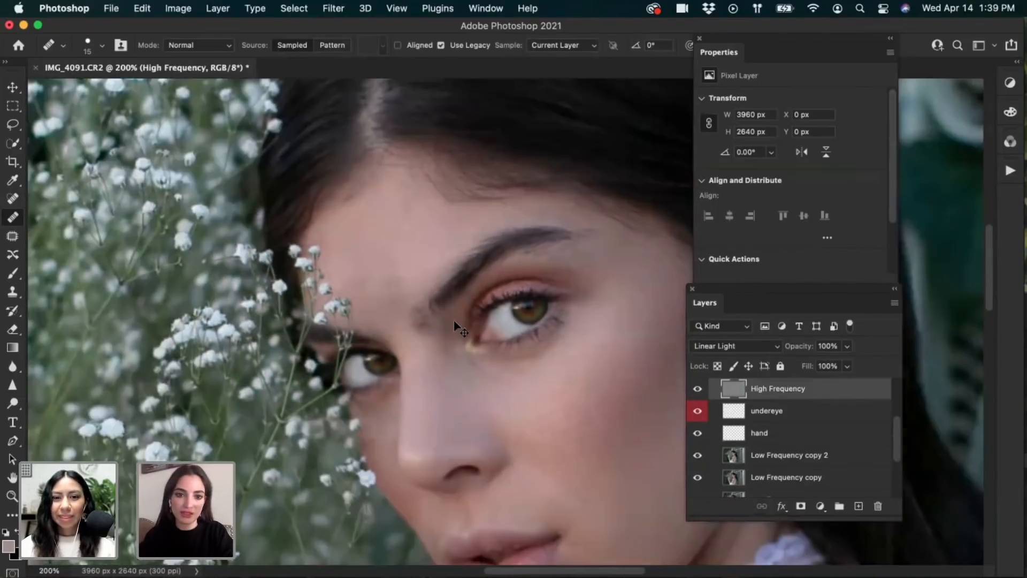
{"action": "scroll", "coordinate": [454, 326], "scroll_direction": "down", "scroll_amount": 1}
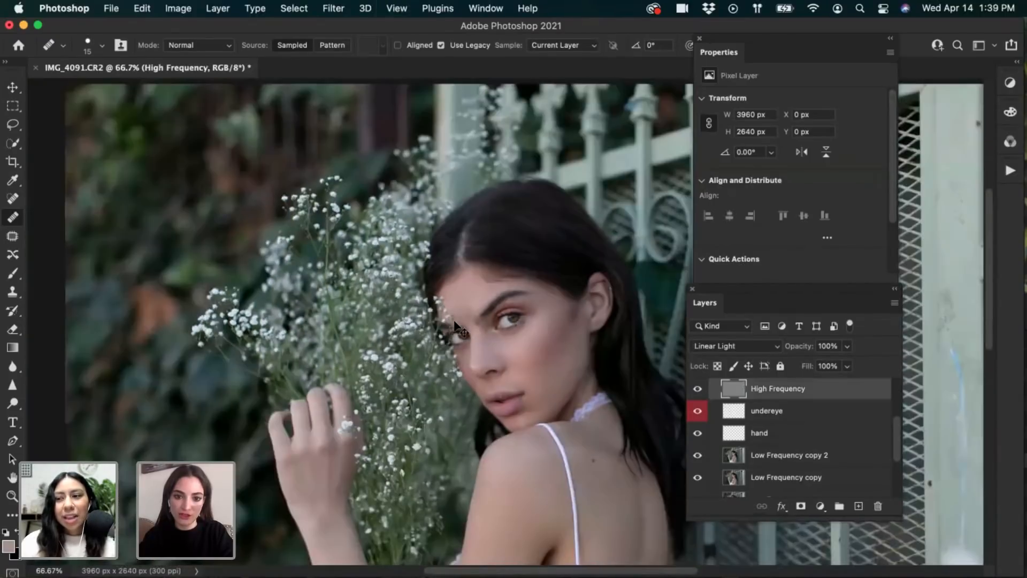
{"action": "scroll", "coordinate": [454, 324], "scroll_direction": "up", "scroll_amount": 2}
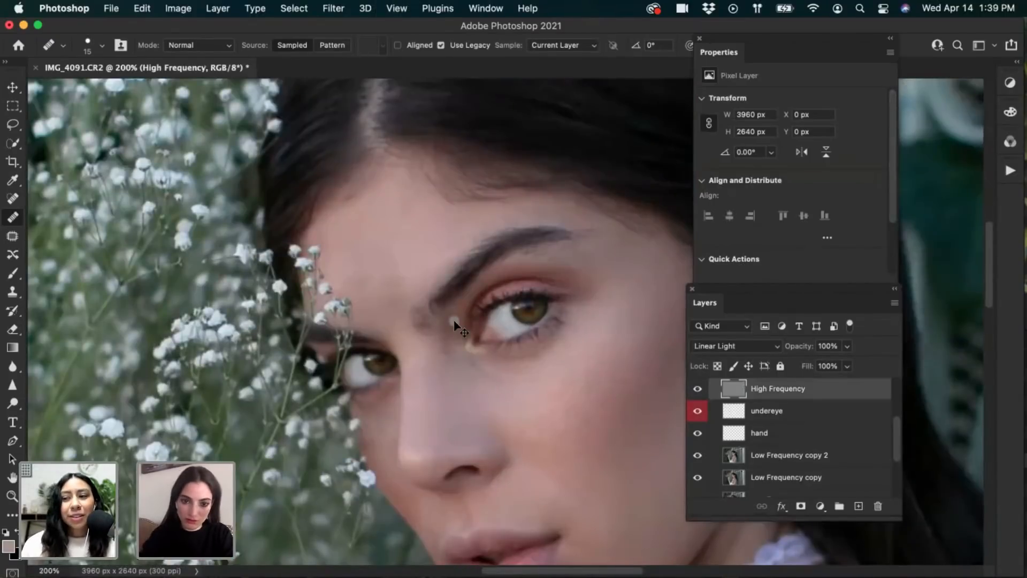
{"action": "key", "text": "super+minus"}
{"action": "key", "text": "super+minus"}
{"action": "left_click_drag", "start_coordinate": [303, 434], "coordinate": [293, 390]}
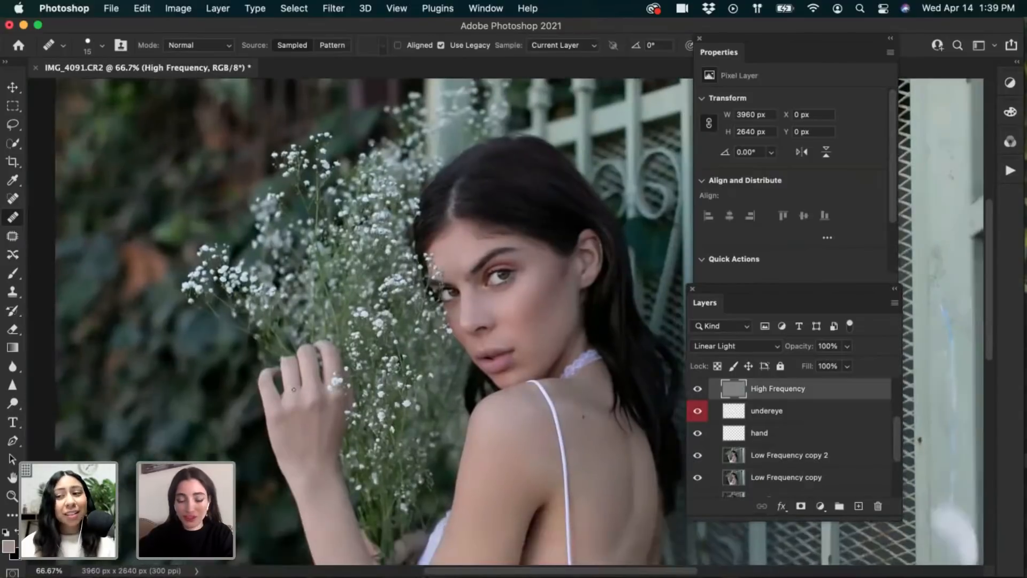
{"action": "scroll", "coordinate": [293, 389], "scroll_direction": "right", "scroll_amount": 1}
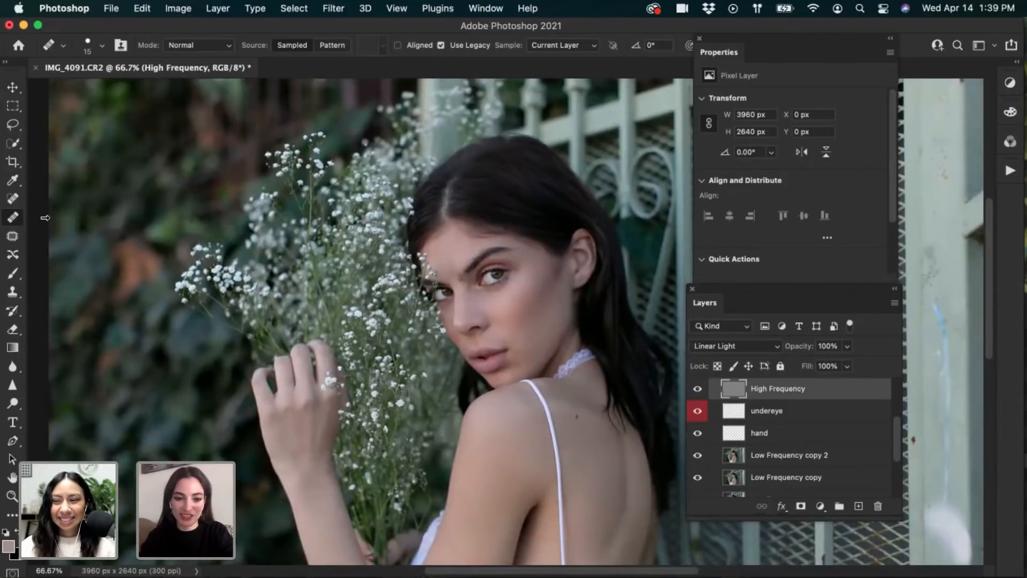
{"action": "key", "text": "super+plus"}
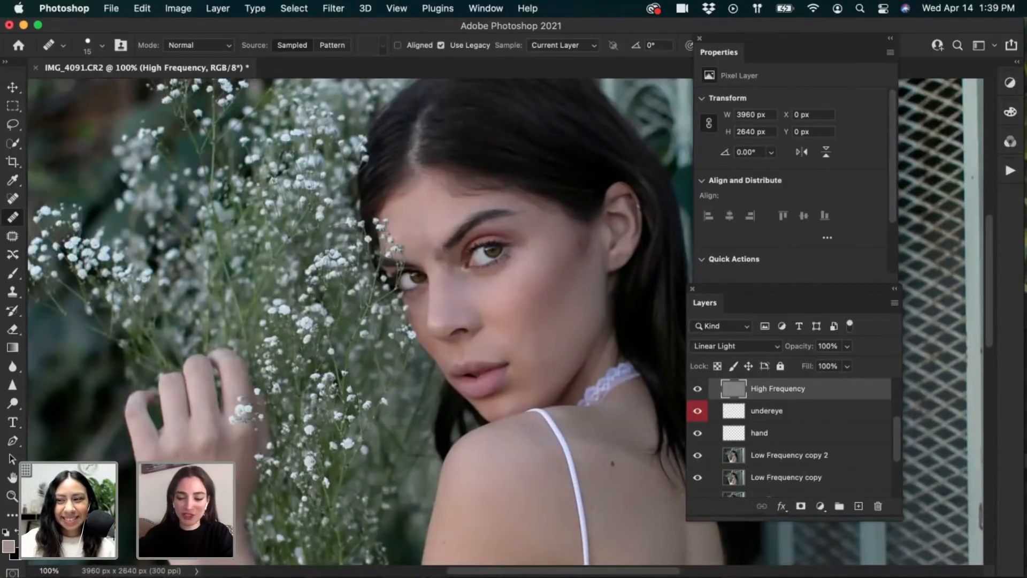
Heal the cheek texture on the High Frequency layer with a 25 px Healing Brush, sampling adjacent cheek skin
{"action": "key", "text": "super+plus"}
{"action": "key", "text": "bracketright"}
{"action": "key", "text": "bracketright"}
{"action": "key", "text": "bracketright"}
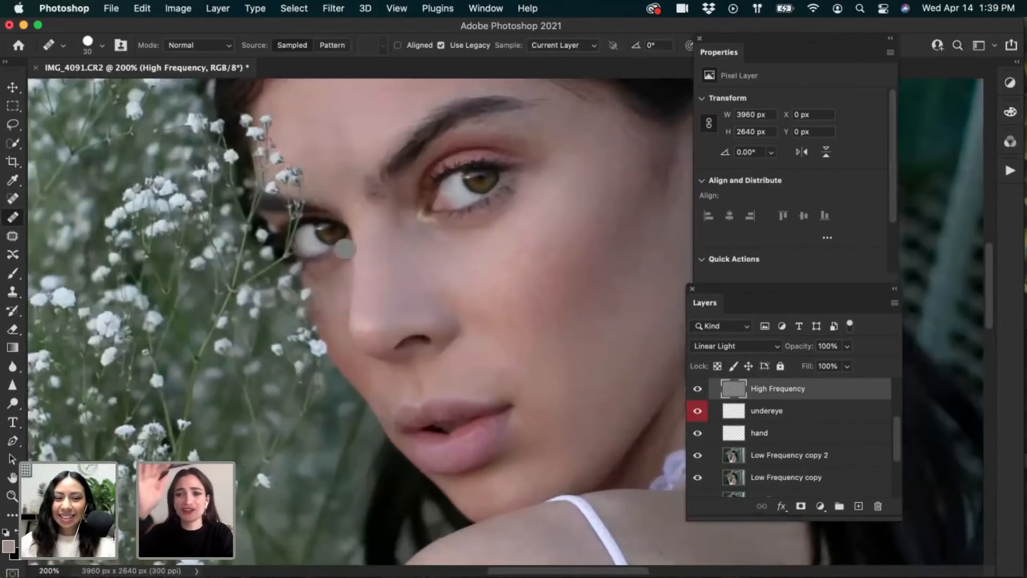
{"action": "key", "text": "bracketleft"}
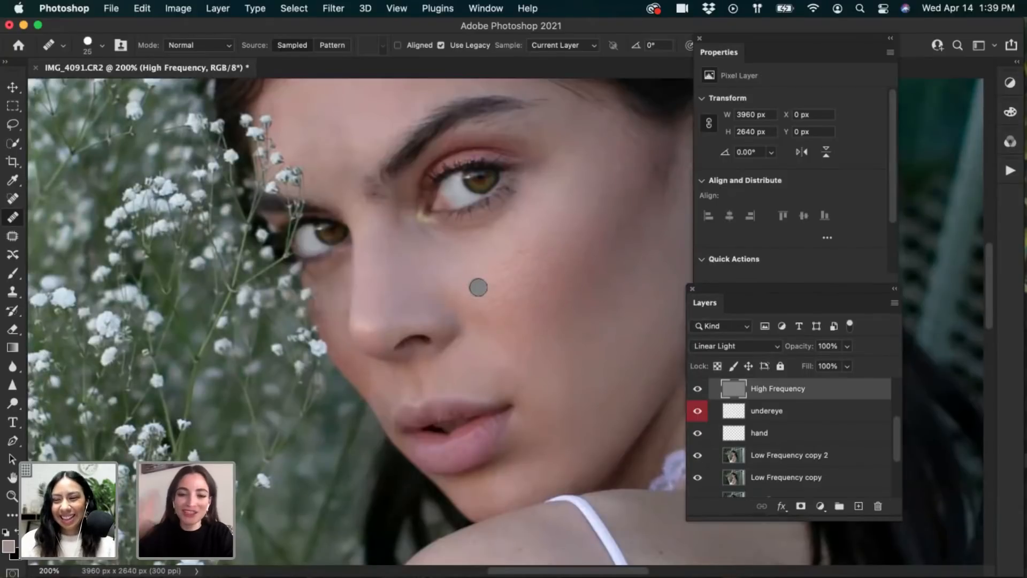
{"action": "left_click", "coordinate": [515, 324], "text": "alt"}
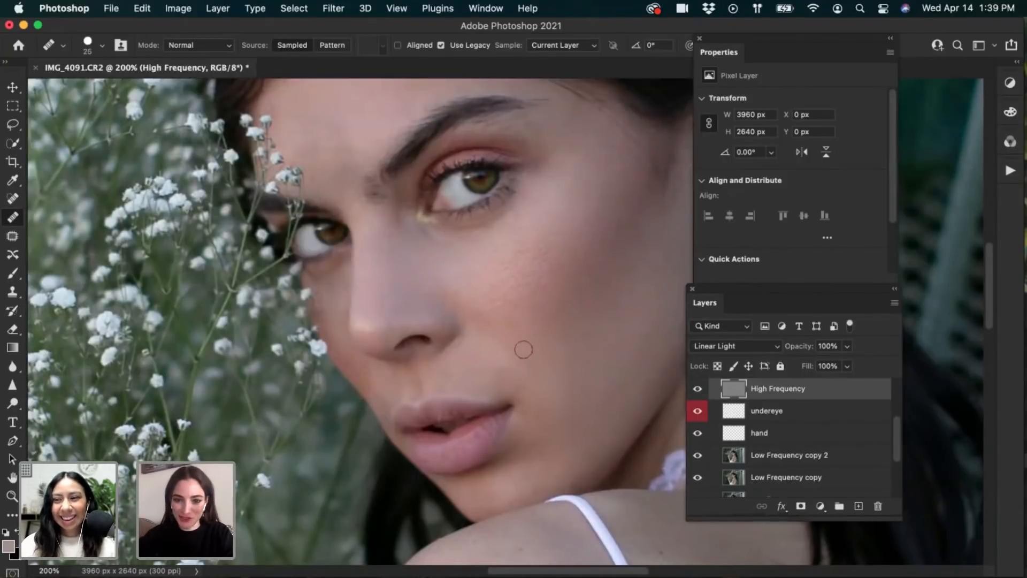
{"action": "left_click", "coordinate": [559, 319]}
{"action": "left_click", "coordinate": [537, 324], "text": "alt"}
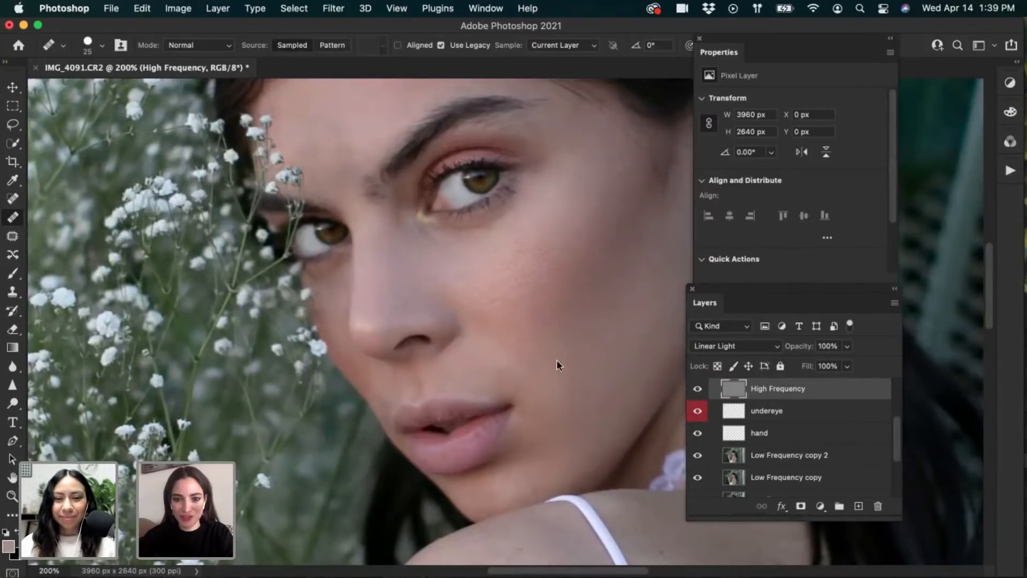
Compare the portrait with and without the Frequency Separation group, leave the group visible and return to a close view of the face
{"action": "key", "text": "super+minus"}
{"action": "key", "text": "super+minus"}
{"action": "key", "text": "super+minus"}
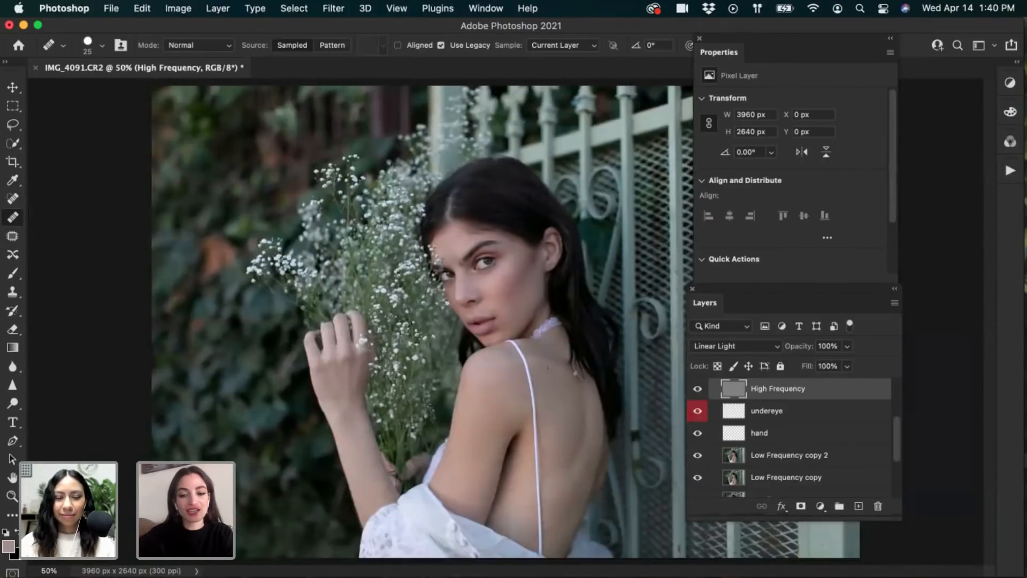
{"action": "left_click_drag", "start_coordinate": [898, 437], "coordinate": [898, 387]}
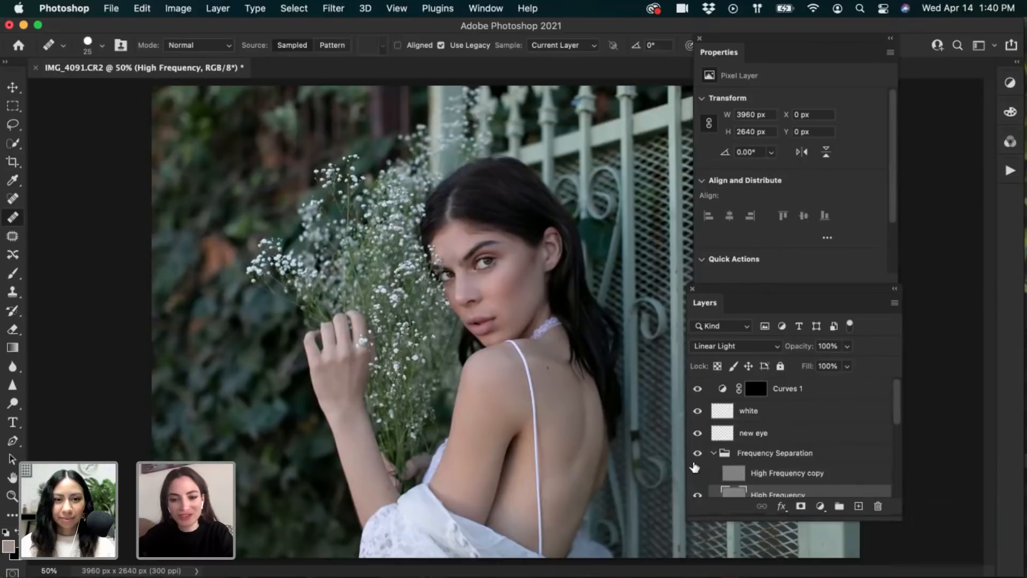
{"action": "left_click", "coordinate": [698, 455]}
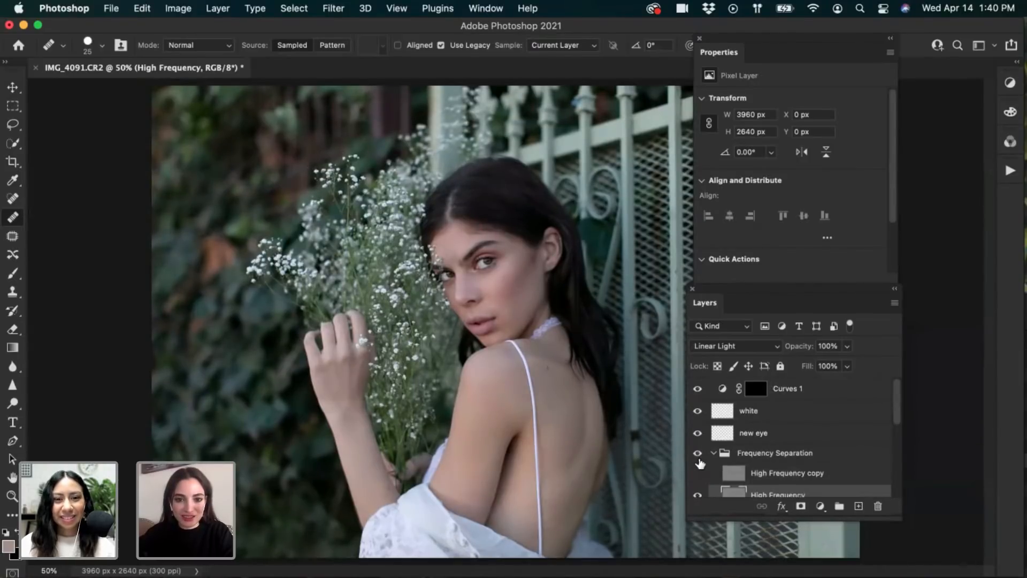
{"action": "left_click", "coordinate": [698, 455]}
{"action": "left_click", "coordinate": [698, 454]}
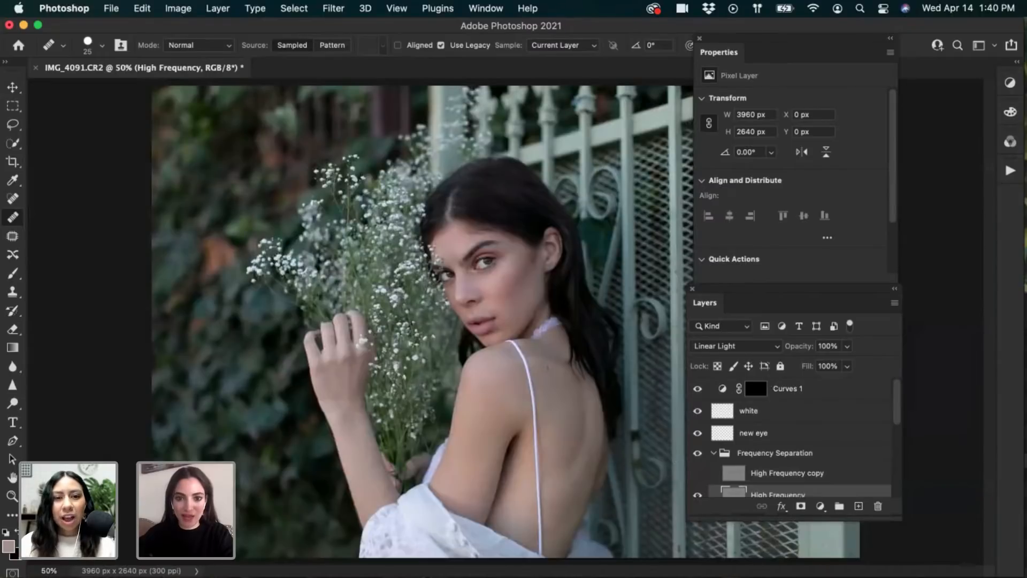
{"action": "key", "text": "super+1"}
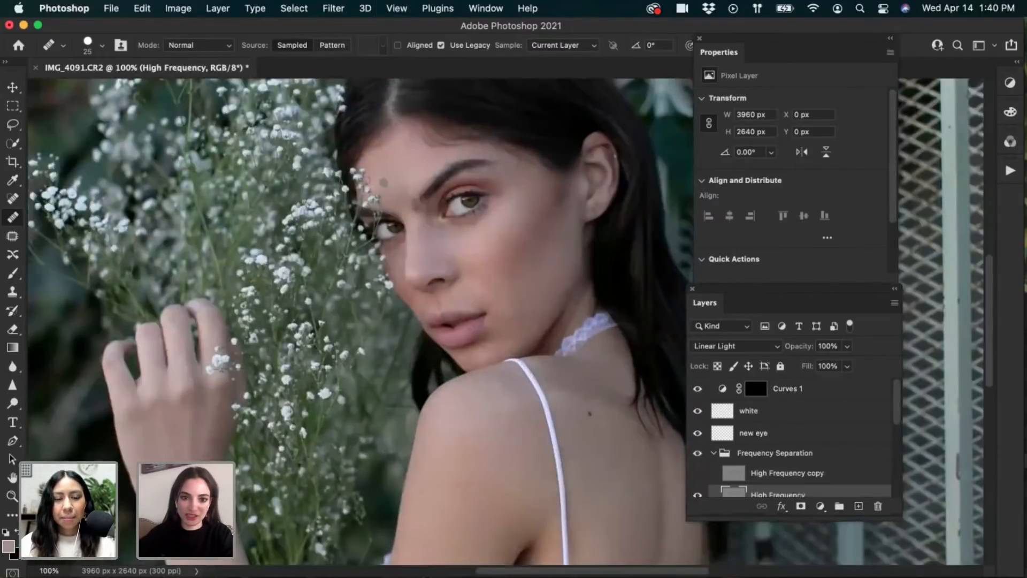
{"action": "key", "text": "super+plus"}
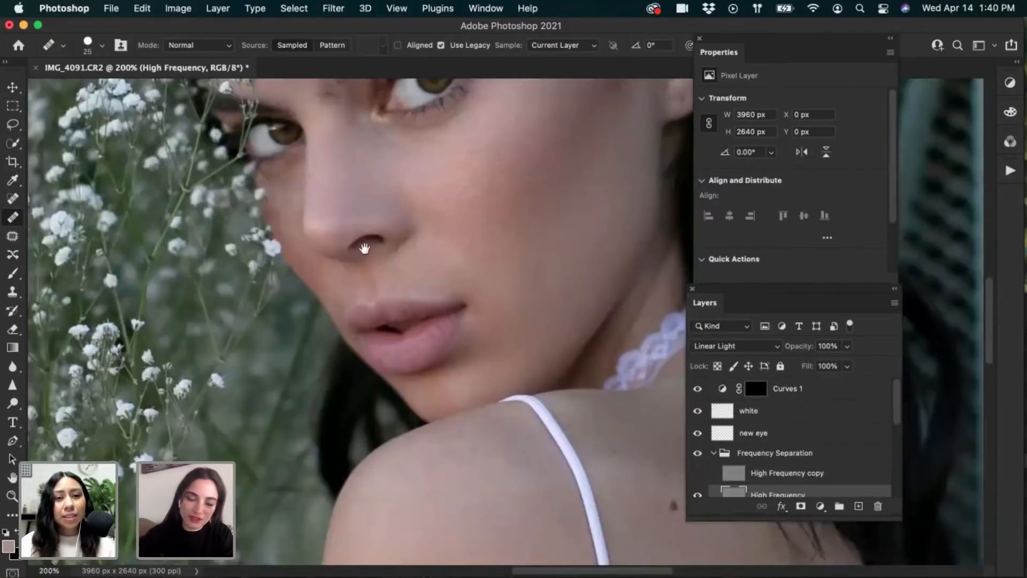
{"action": "left_click_drag", "start_coordinate": [365, 247], "coordinate": [413, 357]}
{"action": "left_click_drag", "start_coordinate": [389, 294], "coordinate": [388, 307]}
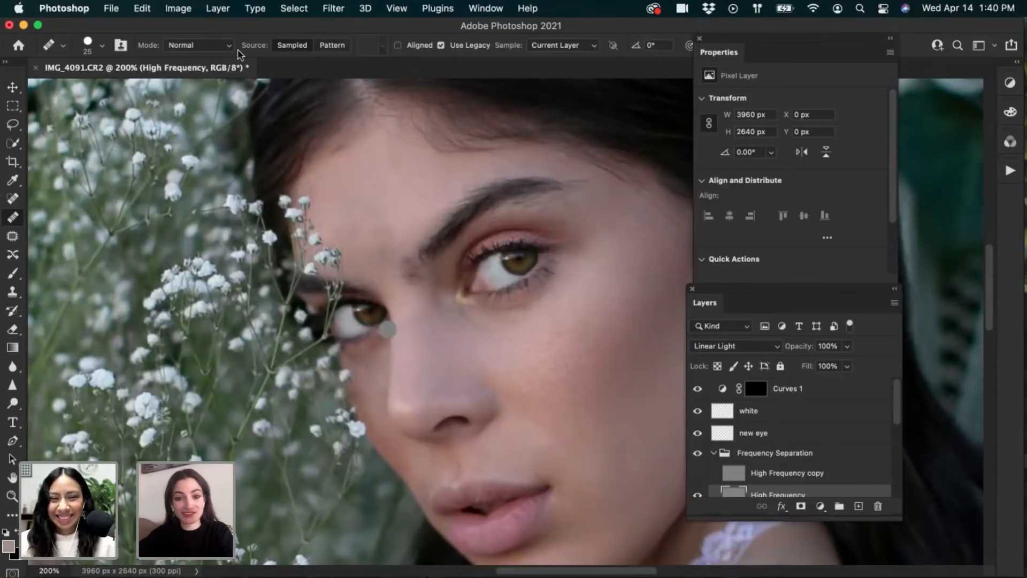
{"action": "key", "text": "F11"}
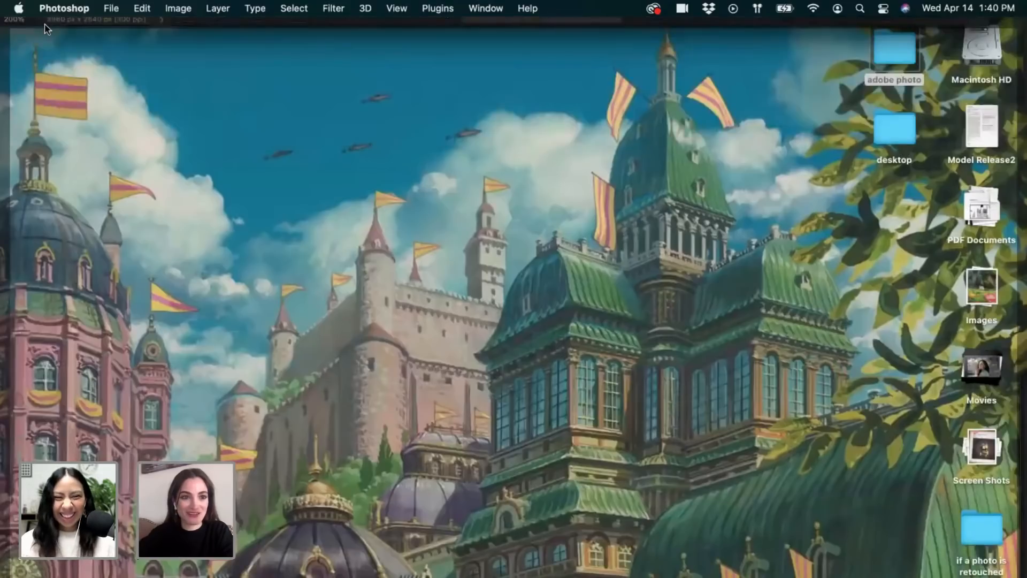
{"action": "key", "text": "F11"}
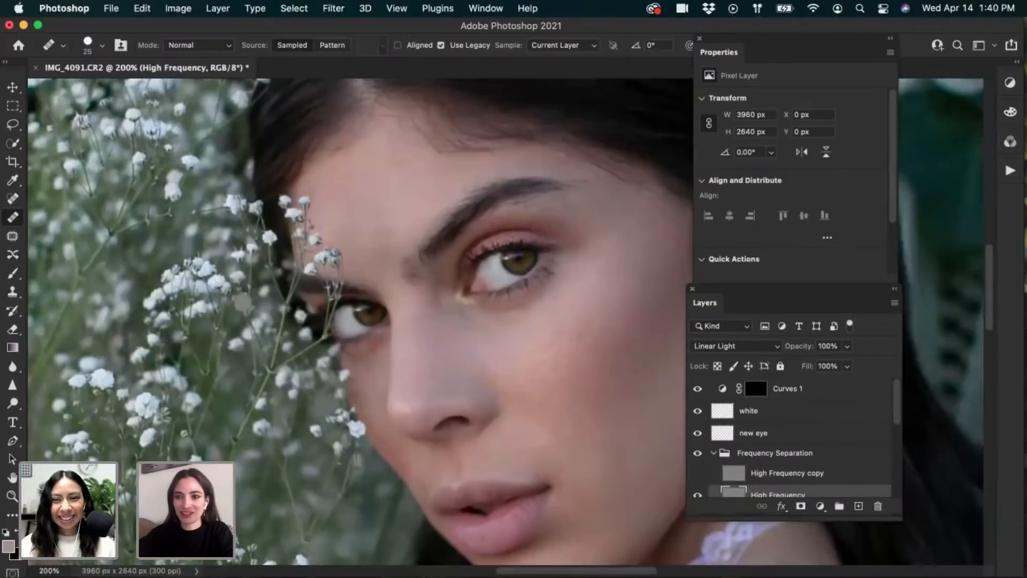
Switch to the Move tool and collapse the Frequency Separation group in the layer stack
{"action": "left_click", "coordinate": [13, 89]}
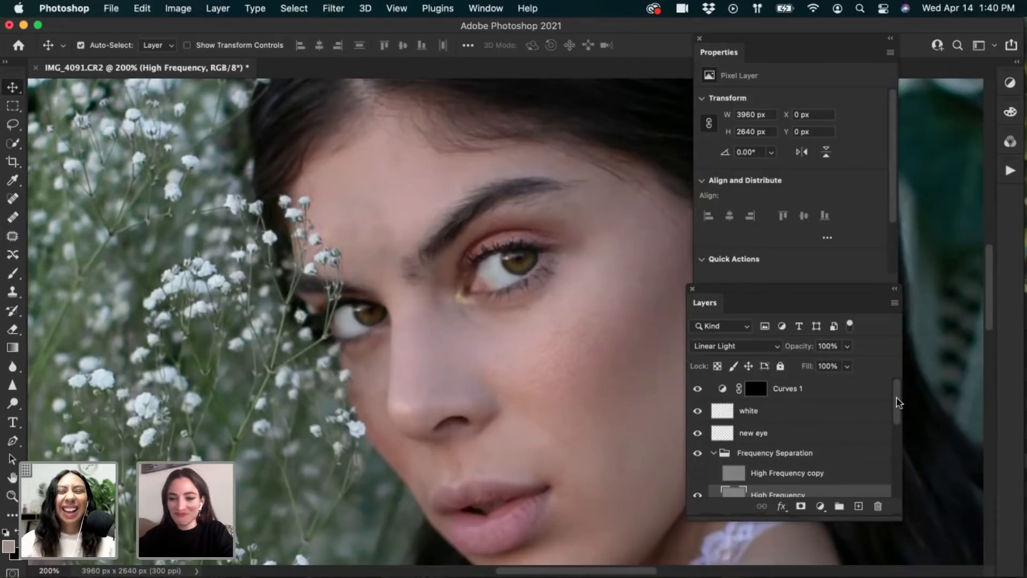
{"action": "scroll", "coordinate": [890, 438], "scroll_direction": "down", "scroll_amount": 3}
{"action": "scroll", "coordinate": [888, 450], "scroll_direction": "down", "scroll_amount": 3}
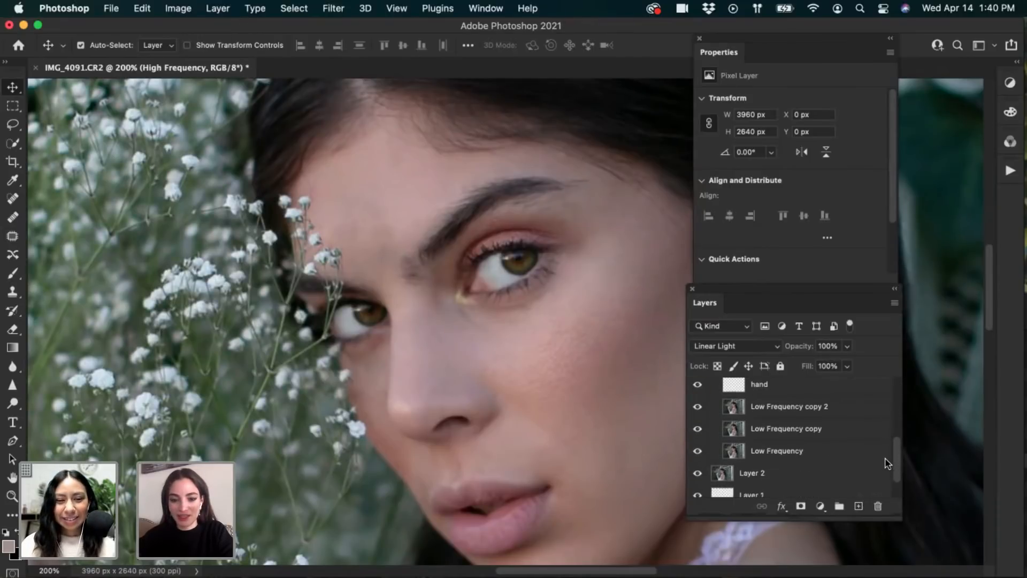
{"action": "scroll", "coordinate": [886, 458], "scroll_direction": "up", "scroll_amount": 2}
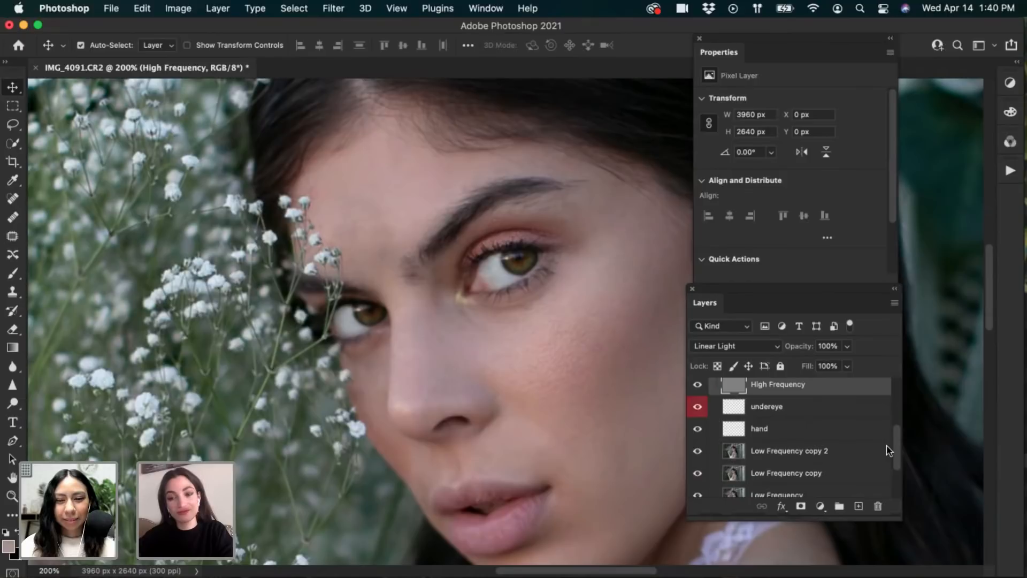
{"action": "scroll", "coordinate": [891, 428], "scroll_direction": "up", "scroll_amount": 3}
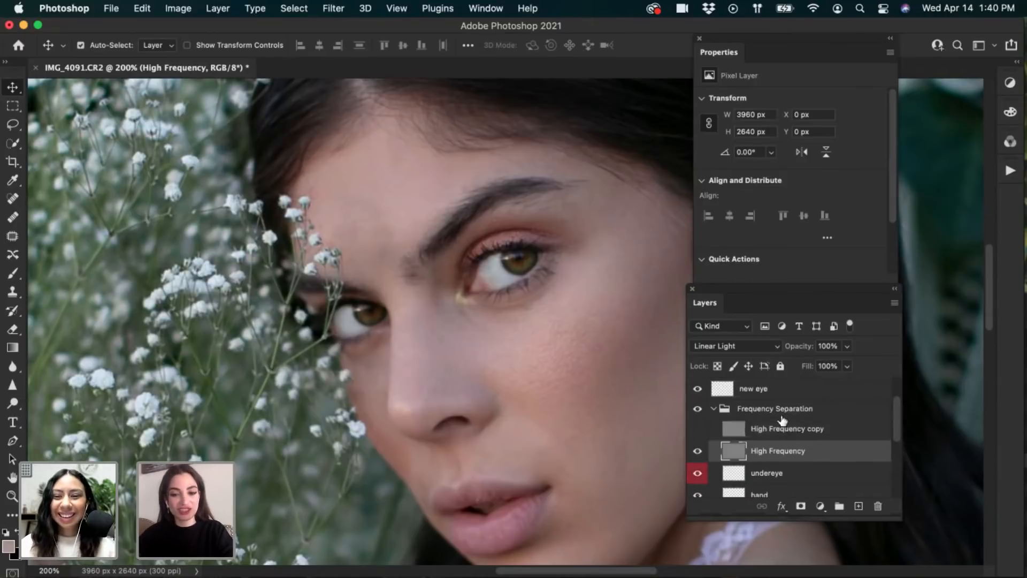
{"action": "left_click", "coordinate": [714, 410]}
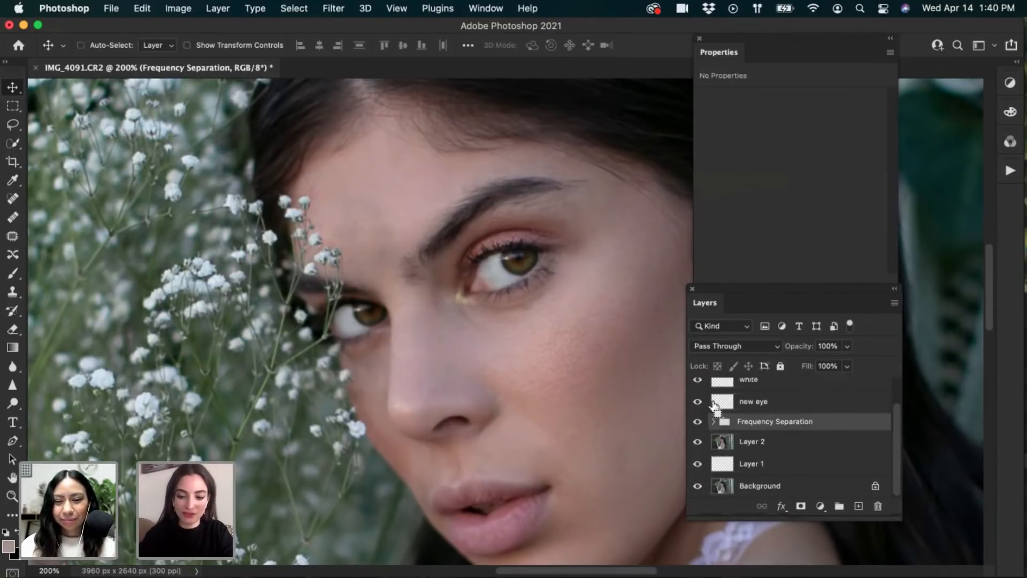
Compare the whole portrait and the face at 100% with and without the Frequency Separation group, leaving the group visible
{"action": "key", "text": "super+minus"}
{"action": "key", "text": "super+minus"}
{"action": "key", "text": "super+minus"}
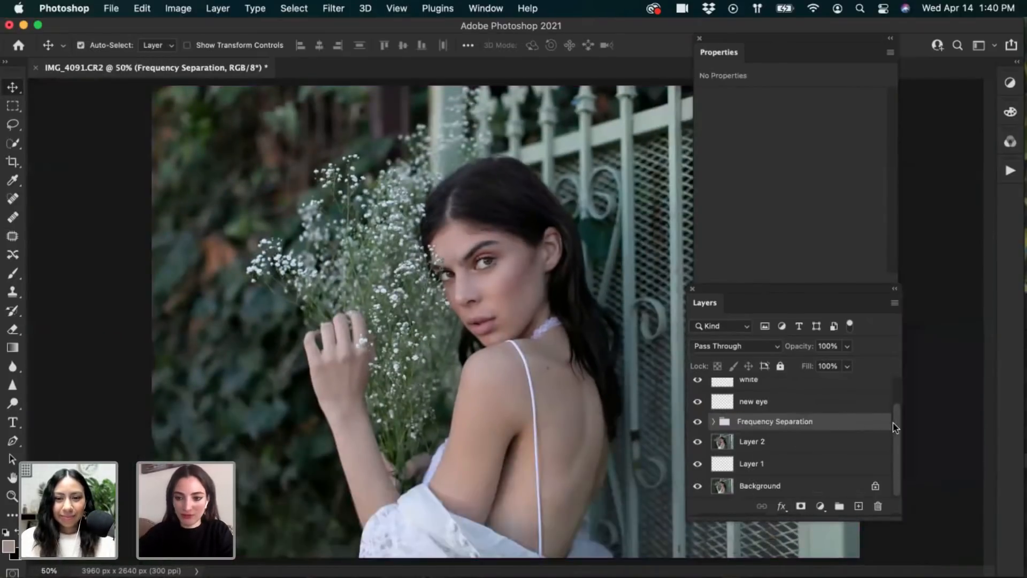
{"action": "left_click_drag", "start_coordinate": [895, 427], "coordinate": [896, 413]}
{"action": "left_click", "coordinate": [698, 431]}
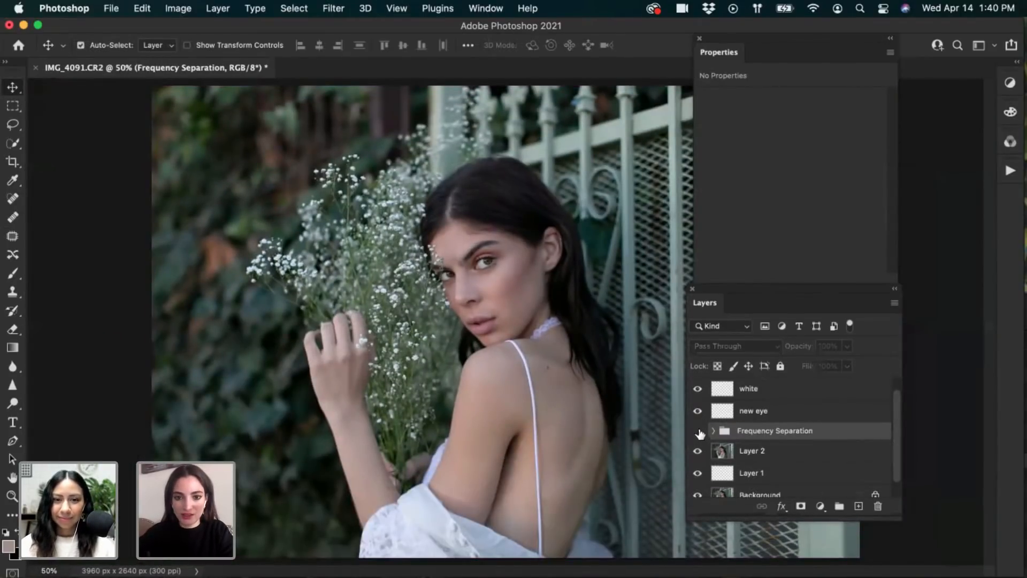
{"action": "left_click", "coordinate": [699, 432]}
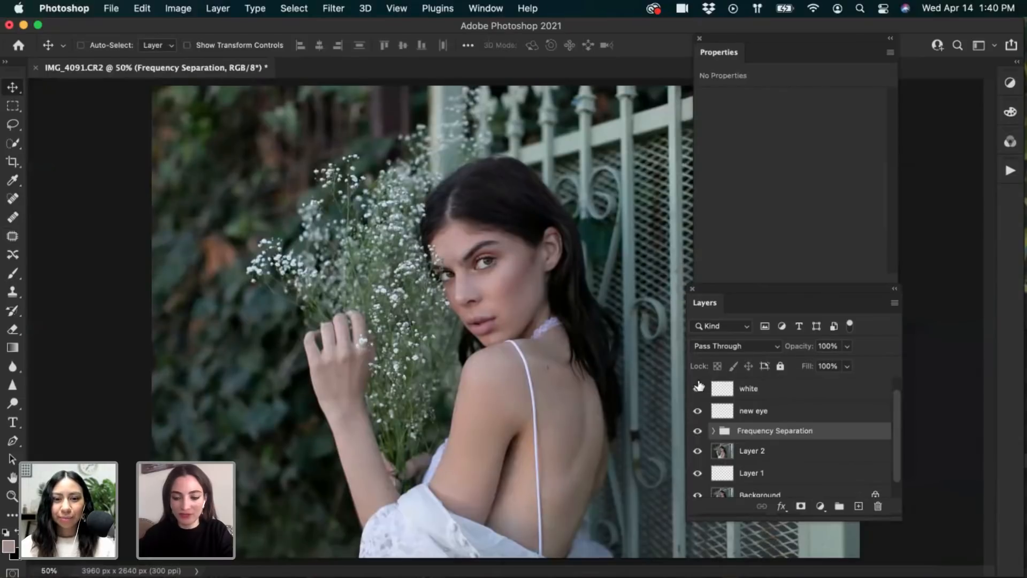
{"action": "key", "text": "super+equal"}
{"action": "key", "text": "super+equal"}
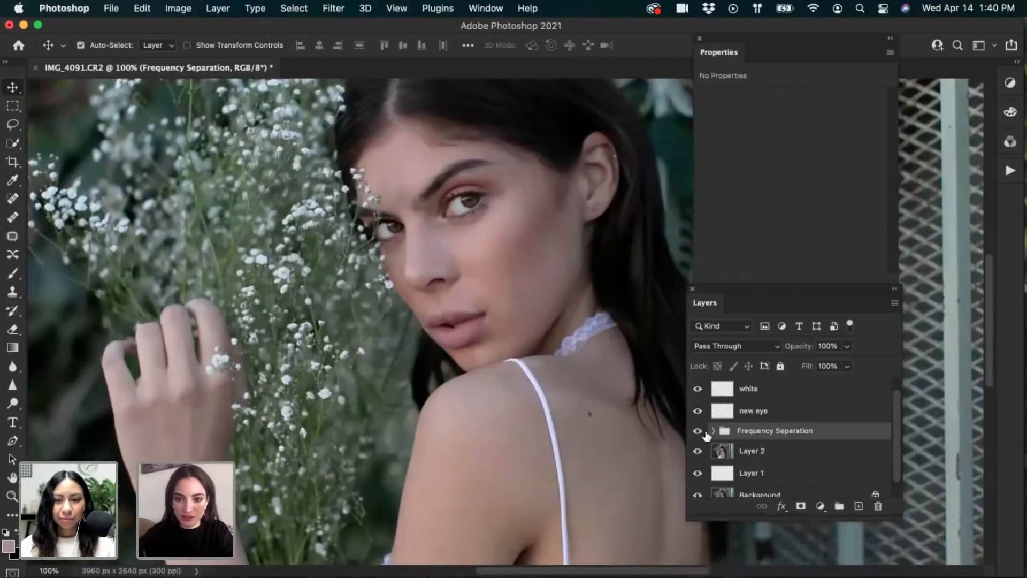
{"action": "left_click", "coordinate": [698, 432]}
{"action": "left_click", "coordinate": [700, 432]}
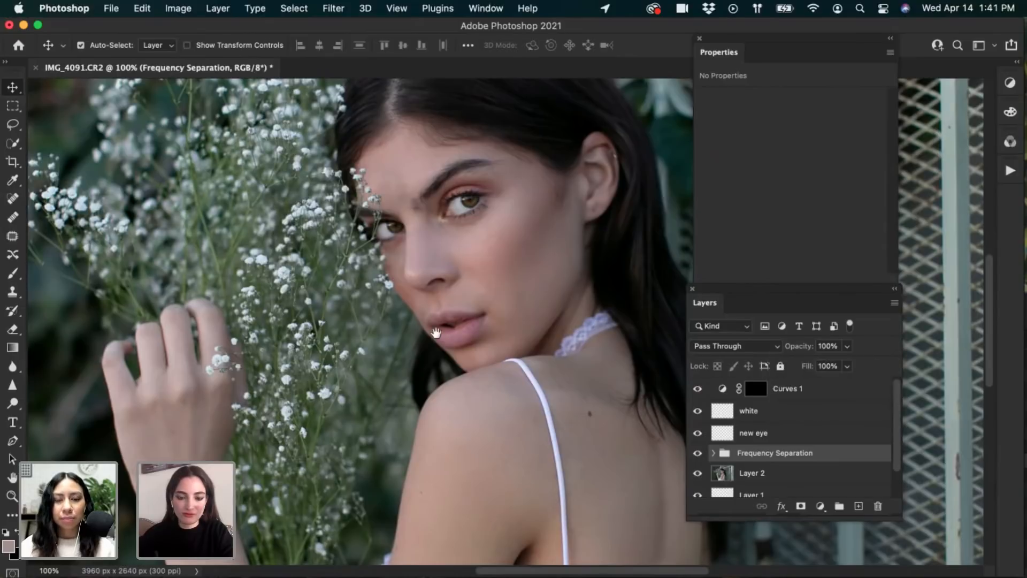
Compare the shoulder and back, and again the face, with the Frequency Separation group hidden and shown
{"action": "left_click_drag", "start_coordinate": [445, 354], "coordinate": [393, 177]}
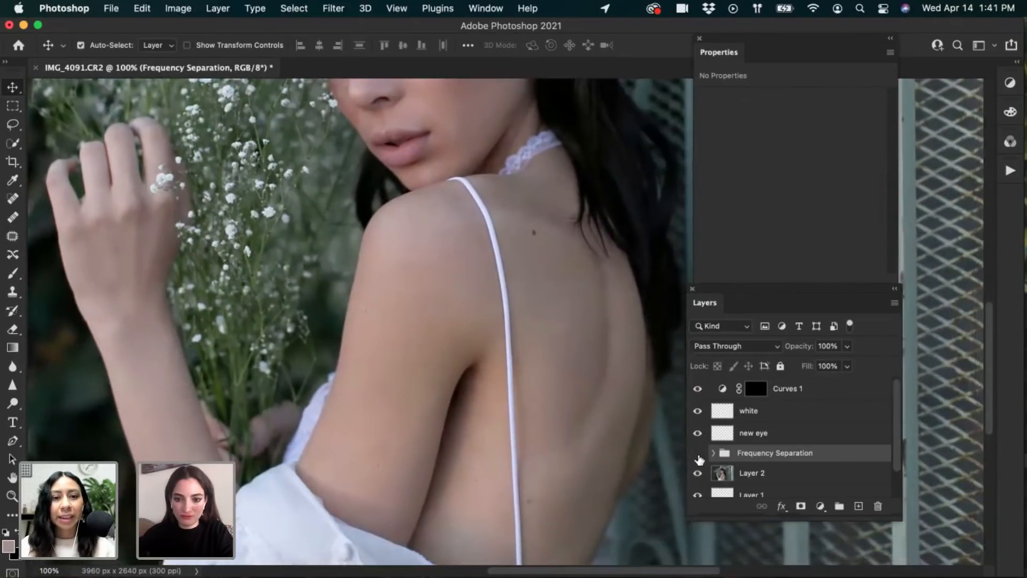
{"action": "left_click", "coordinate": [697, 454]}
{"action": "left_click", "coordinate": [698, 453]}
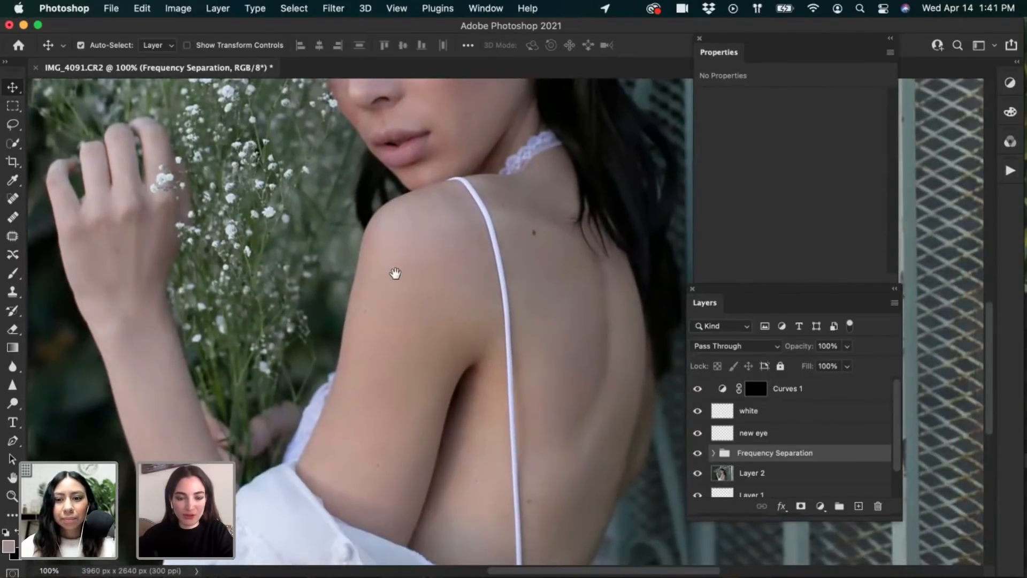
{"action": "left_click_drag", "start_coordinate": [395, 275], "coordinate": [415, 329]}
{"action": "left_click_drag", "start_coordinate": [432, 383], "coordinate": [455, 509]}
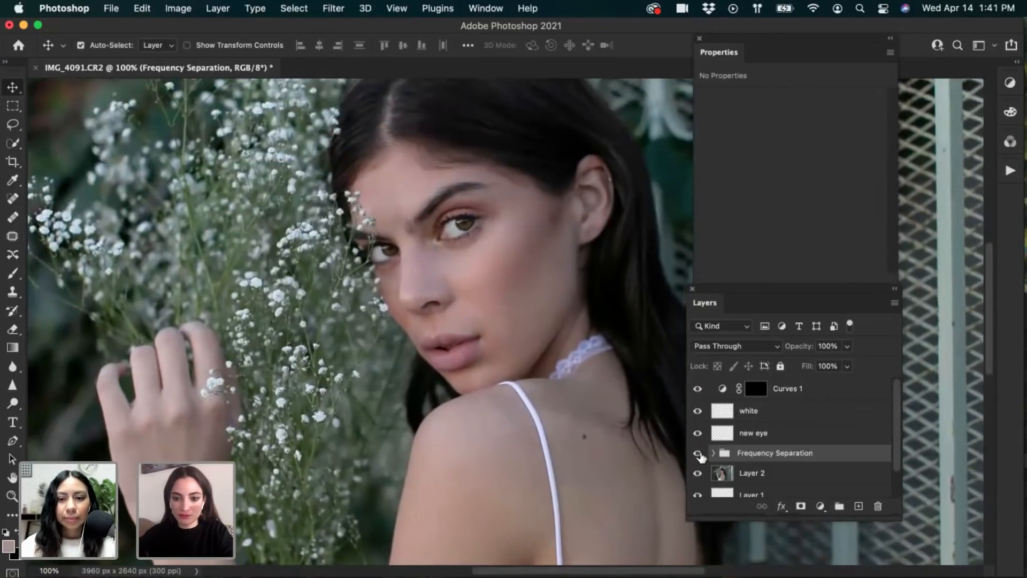
{"action": "left_click", "coordinate": [698, 453]}
{"action": "left_click", "coordinate": [697, 453]}
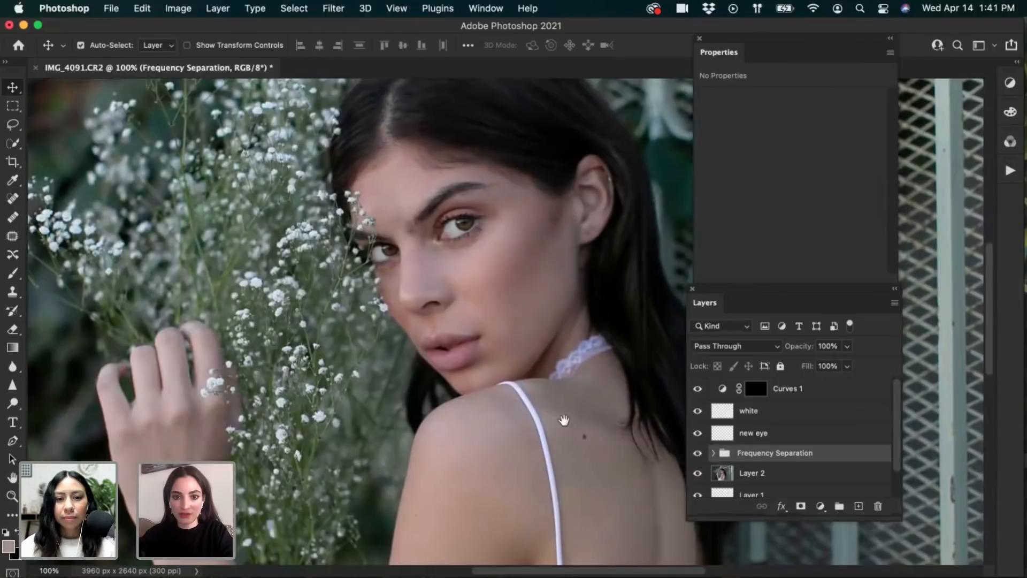
{"action": "left_click_drag", "start_coordinate": [541, 392], "coordinate": [575, 420]}
Start a new Solid Color fill layer above the Curves 1 layer
{"action": "left_click", "coordinate": [847, 391]}
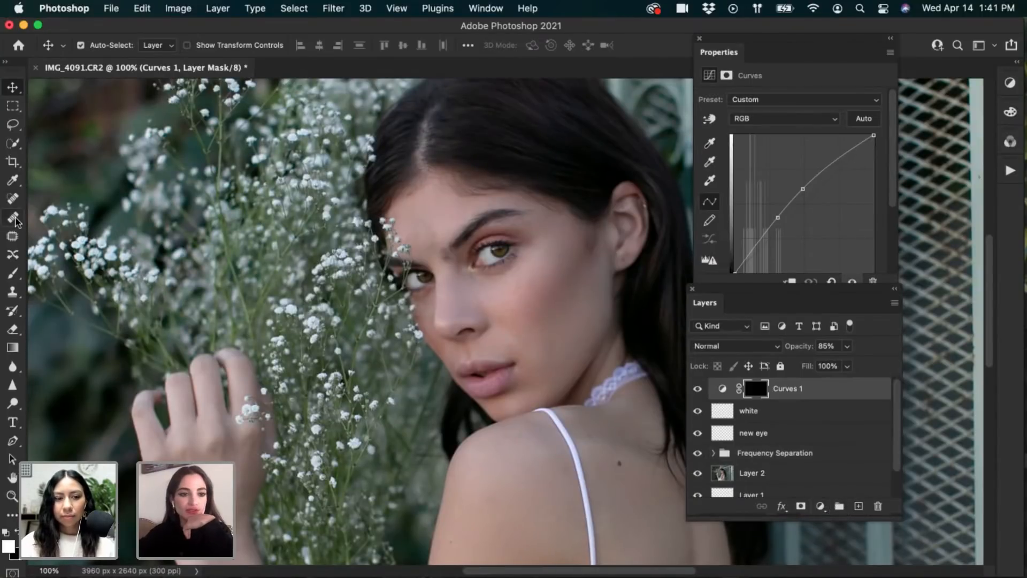
{"action": "left_click", "coordinate": [14, 274]}
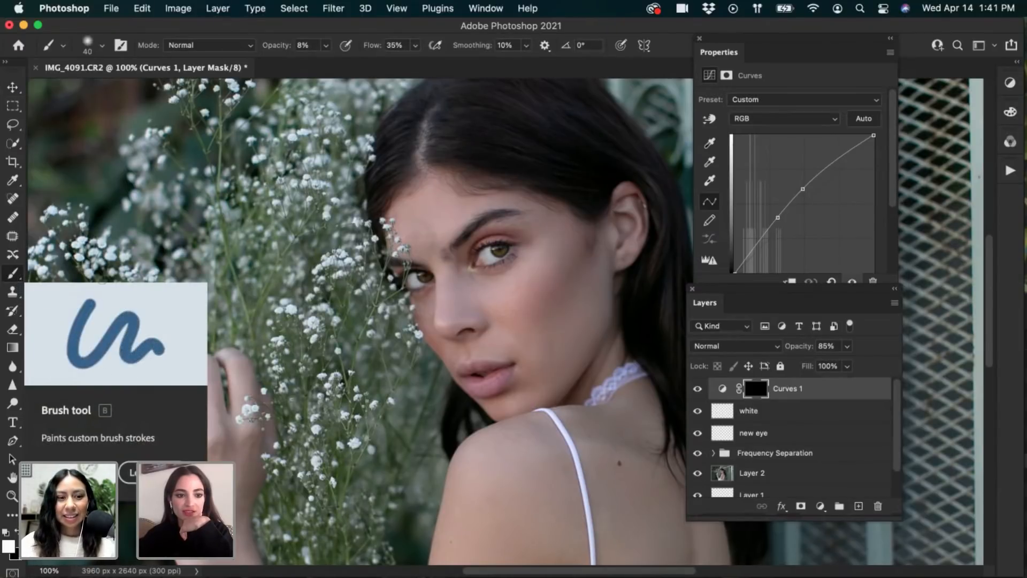
{"action": "key", "text": "v"}
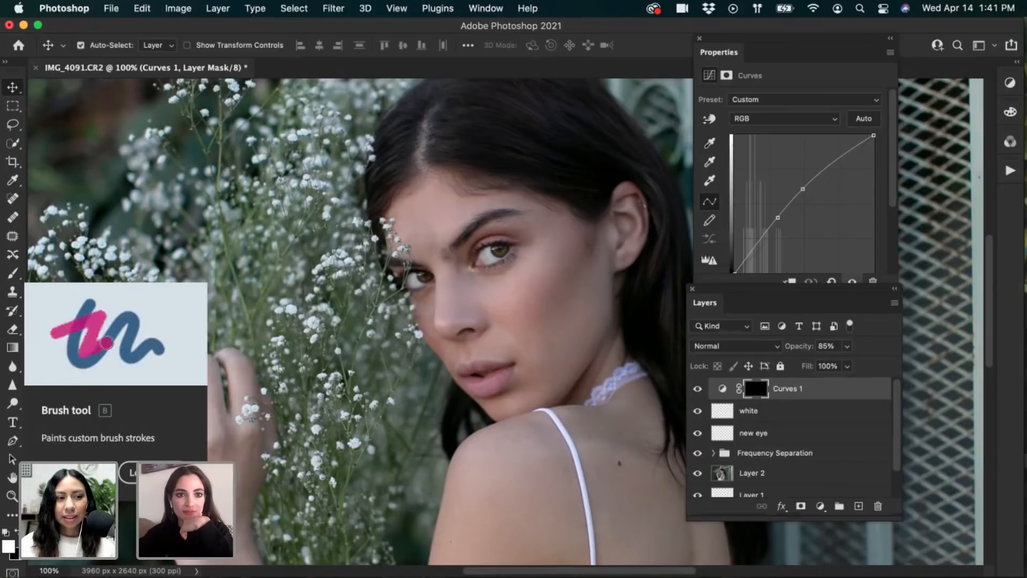
{"action": "left_click", "coordinate": [218, 8]}
{"action": "left_click", "coordinate": [48, 298]}
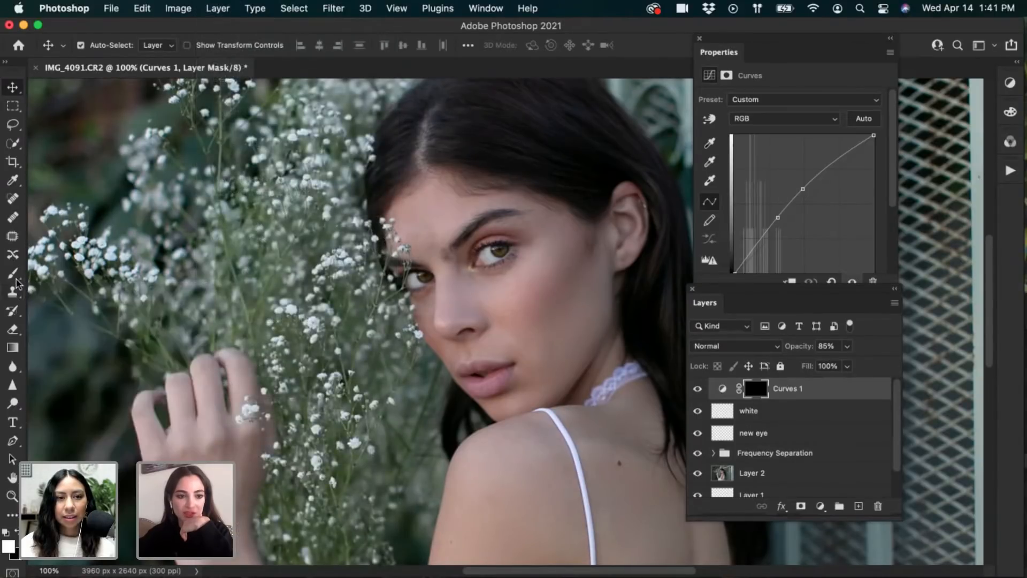
{"action": "left_click", "coordinate": [228, 11]}
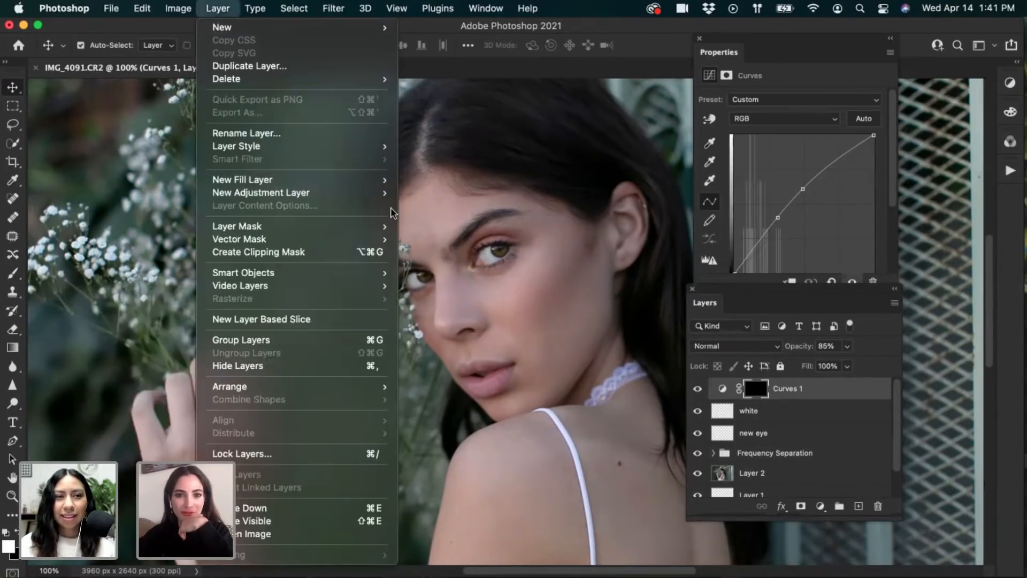
{"action": "mouse_move", "coordinate": [384, 198]}
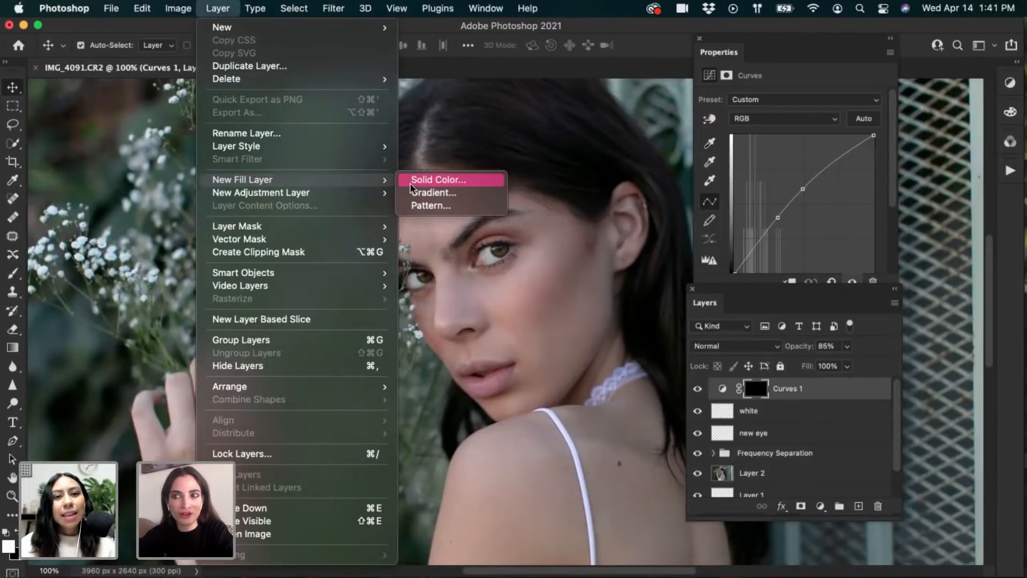
{"action": "left_click", "coordinate": [412, 182]}
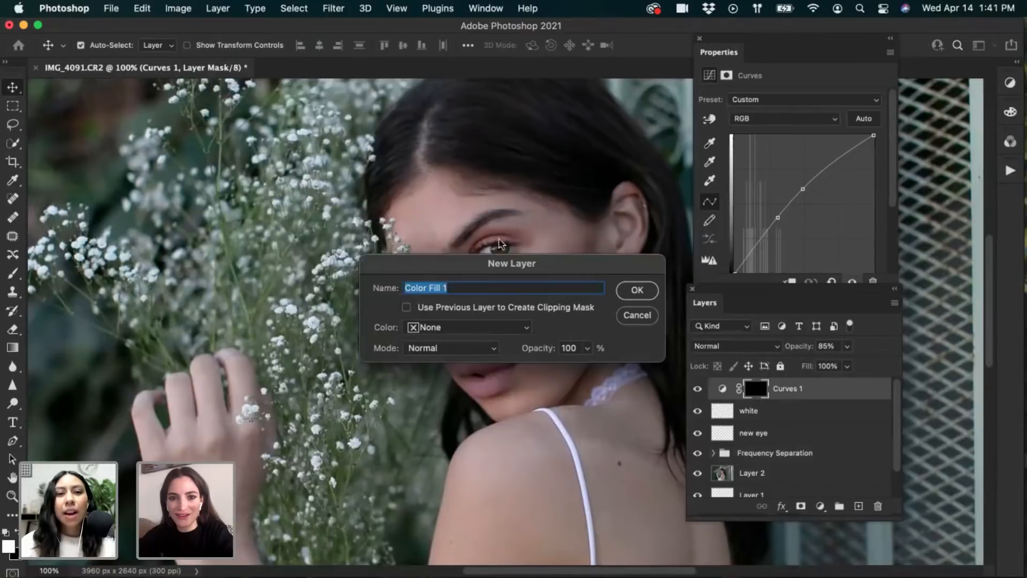
Create the fill layer with Soft Light blending mode, 48% opacity and no color label
{"action": "left_click", "coordinate": [457, 329]}
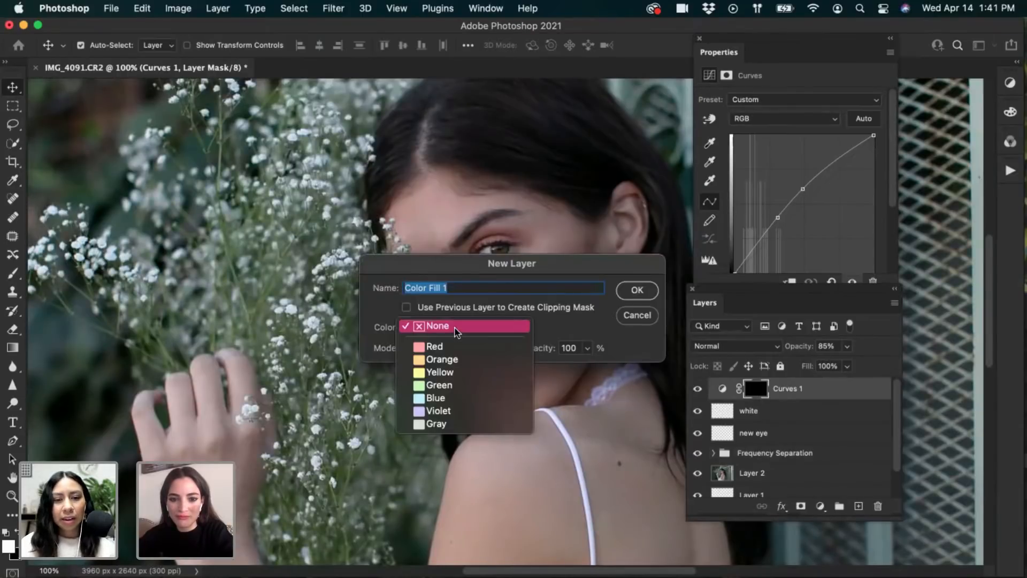
{"action": "left_click", "coordinate": [457, 328]}
{"action": "left_click", "coordinate": [457, 348]}
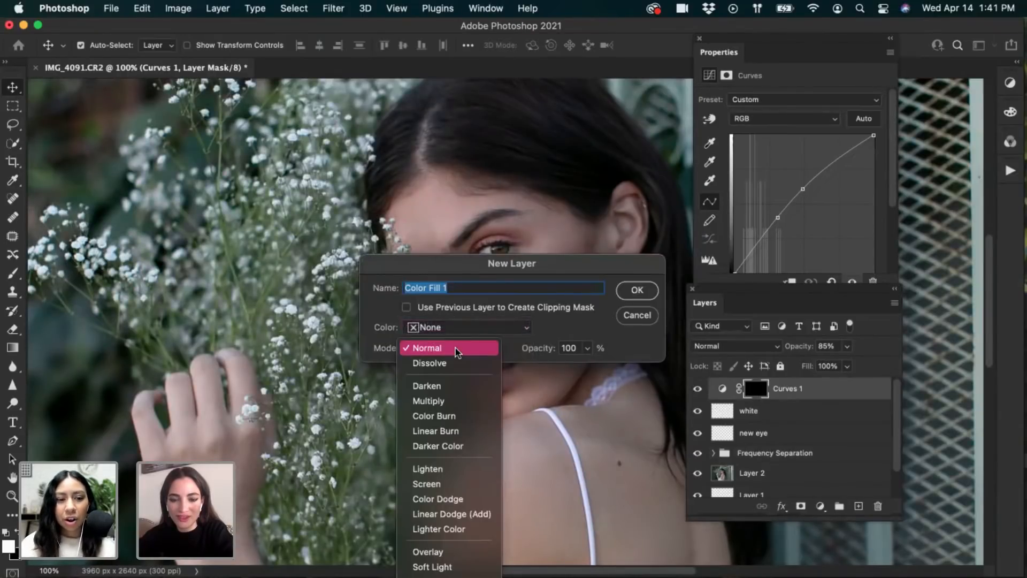
{"action": "left_click", "coordinate": [458, 350]}
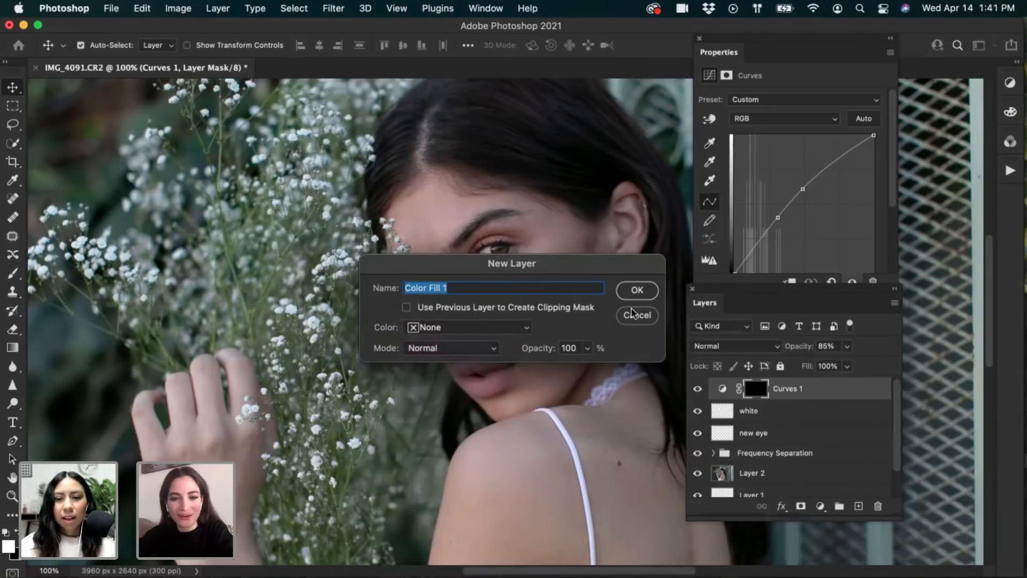
{"action": "left_click_drag", "start_coordinate": [586, 348], "coordinate": [551, 368]}
{"action": "left_click", "coordinate": [458, 348]}
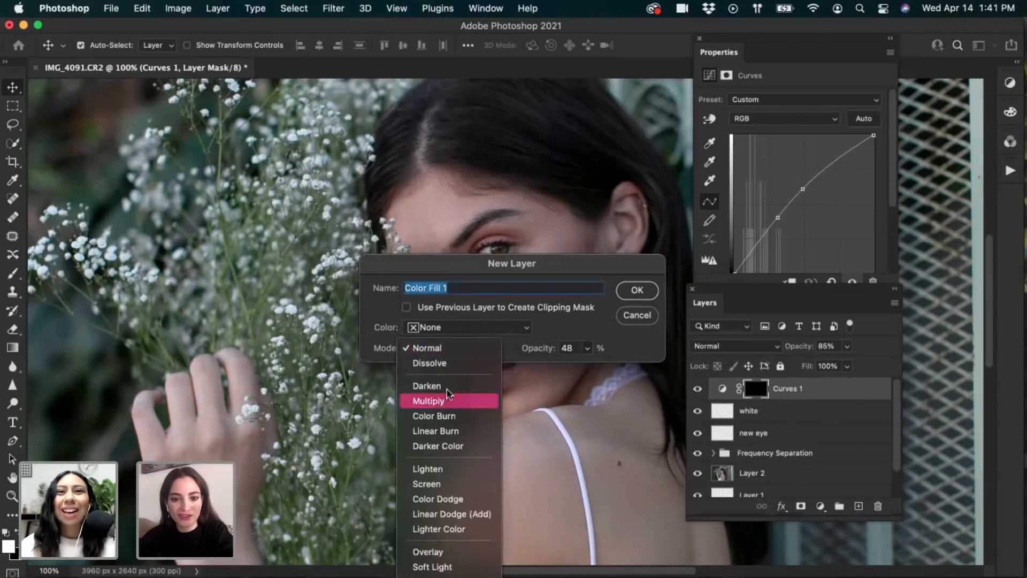
{"action": "left_click", "coordinate": [431, 566]}
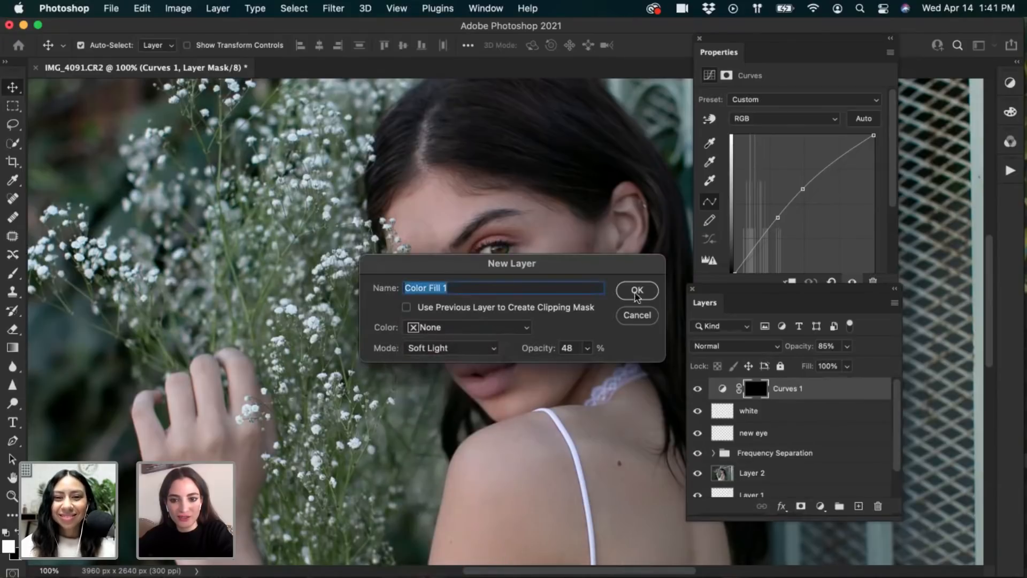
{"action": "left_click", "coordinate": [637, 295]}
Preview peach (e1a691) and light gray (e2e2e2) as the fill color, and set it to neutral gray 717171
{"action": "left_click_drag", "start_coordinate": [365, 294], "coordinate": [394, 246]}
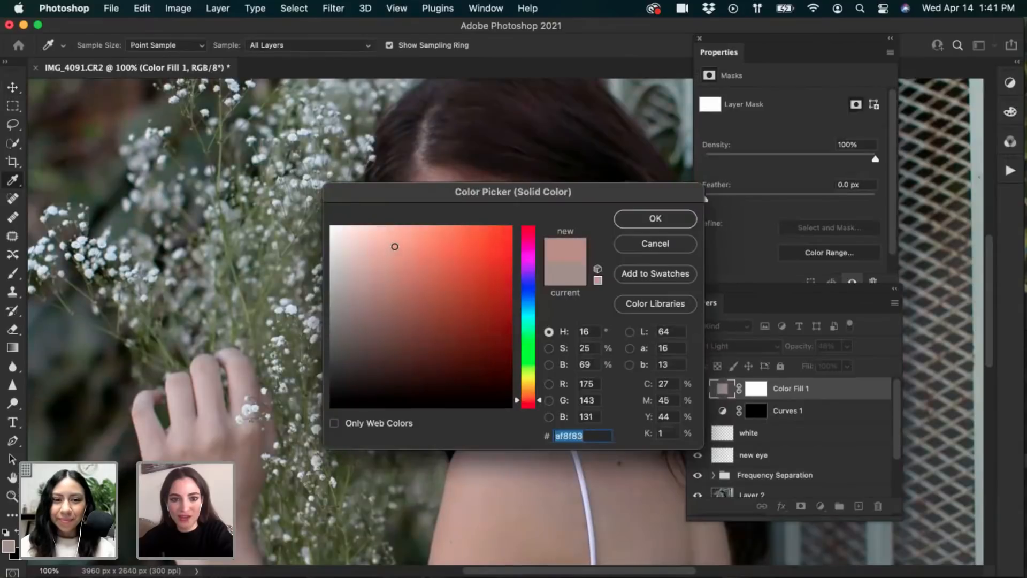
{"action": "left_click_drag", "start_coordinate": [417, 198], "coordinate": [696, 235]}
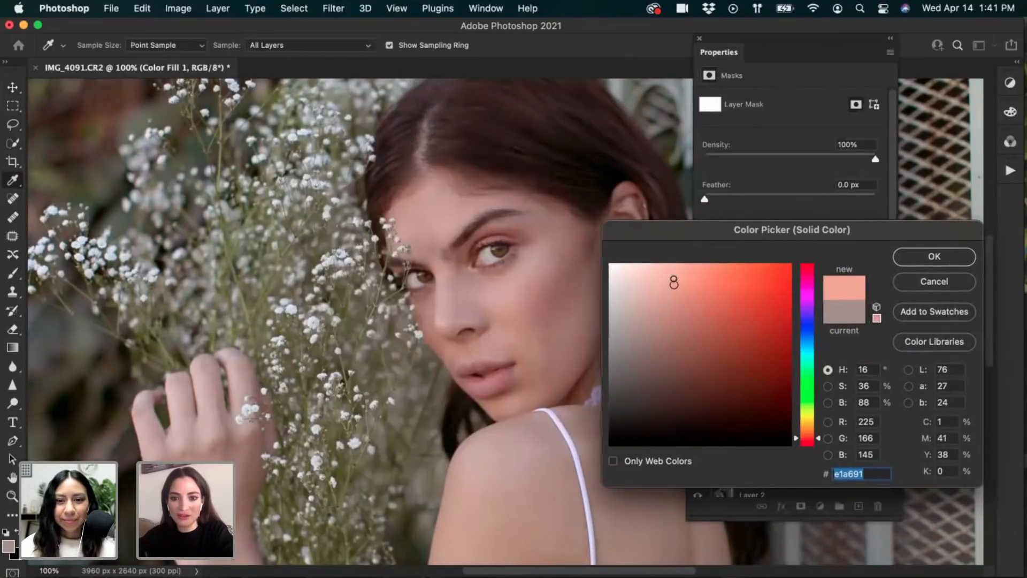
{"action": "mouse_move", "coordinate": [674, 282]}
{"action": "left_mouse_down"}
{"action": "mouse_move", "coordinate": [670, 267]}
{"action": "mouse_move", "coordinate": [640, 347]}
{"action": "mouse_move", "coordinate": [628, 300]}
{"action": "mouse_move", "coordinate": [614, 302]}
{"action": "mouse_move", "coordinate": [615, 353]}
{"action": "mouse_move", "coordinate": [610, 273]}
{"action": "mouse_move", "coordinate": [637, 268]}
{"action": "mouse_move", "coordinate": [610, 283]}
{"action": "left_mouse_up"}
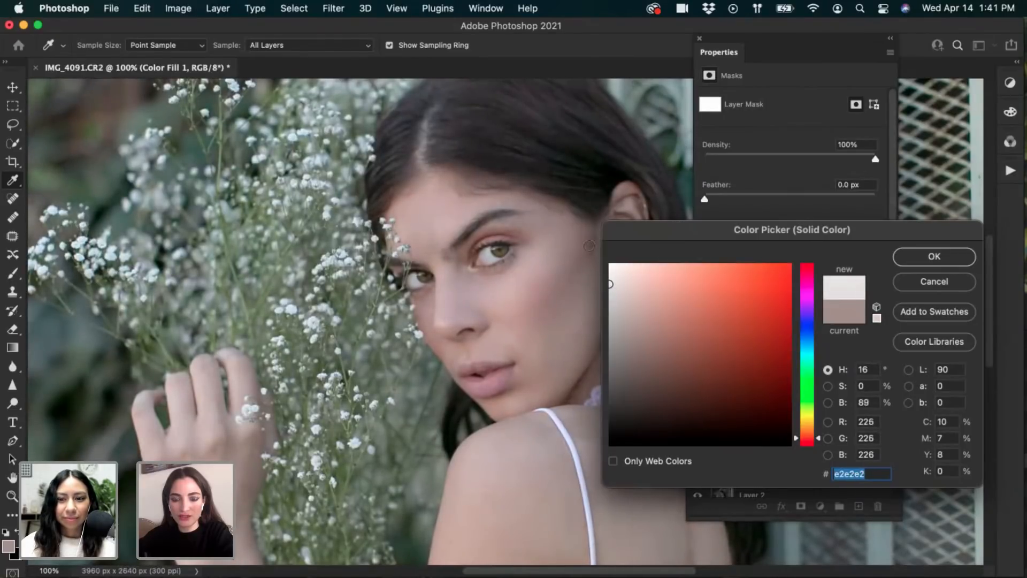
{"action": "left_click_drag", "start_coordinate": [696, 229], "coordinate": [526, 271]}
{"action": "left_click_drag", "start_coordinate": [436, 419], "coordinate": [433, 410]}
{"action": "left_click", "coordinate": [763, 298]}
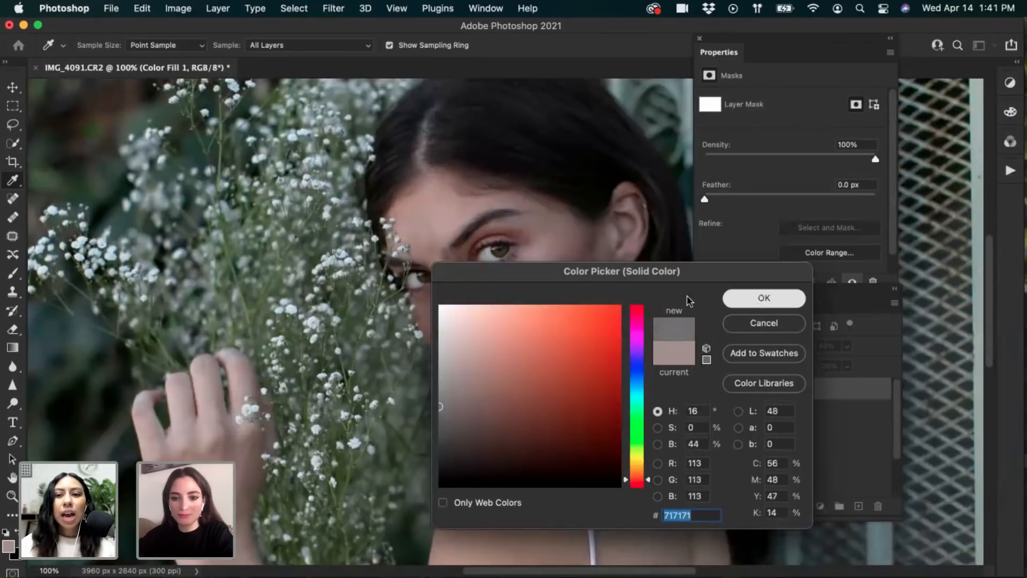
Accept the gray fill color, ready an 80 px Brush and hide the Color Fill 1 layer
{"action": "left_click", "coordinate": [10, 272]}
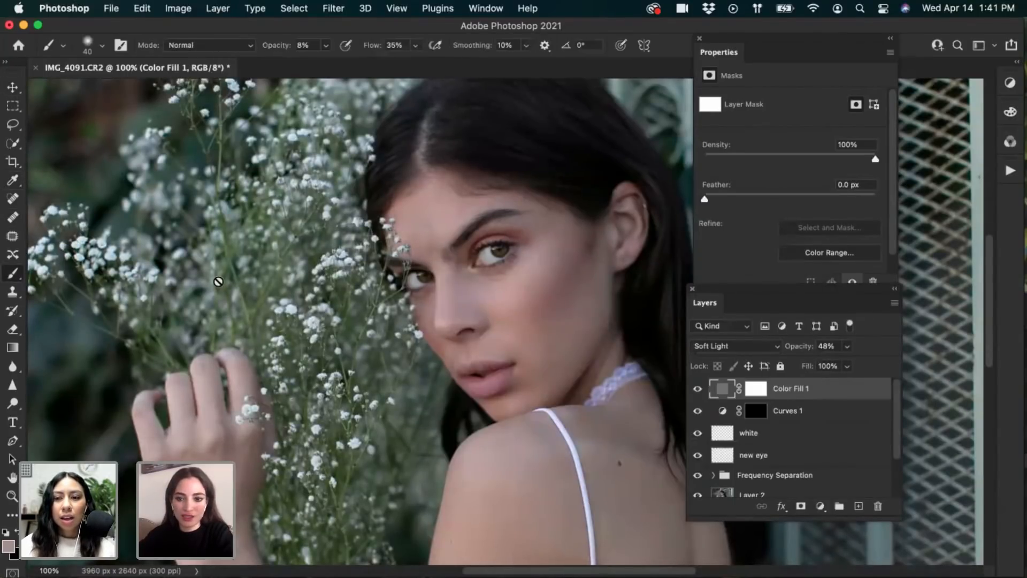
{"action": "key", "text": "bracketright"}
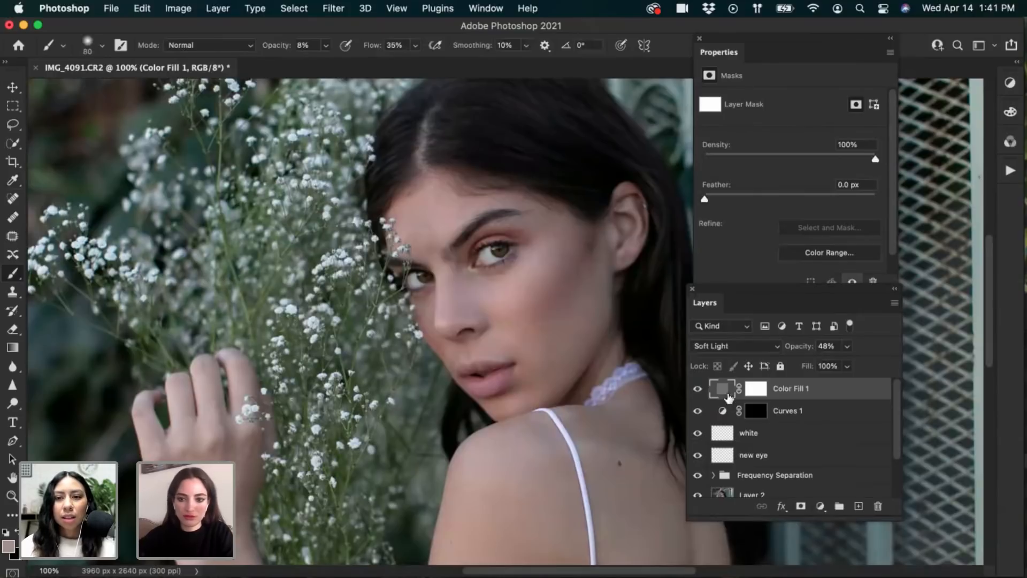
{"action": "left_click", "coordinate": [760, 399]}
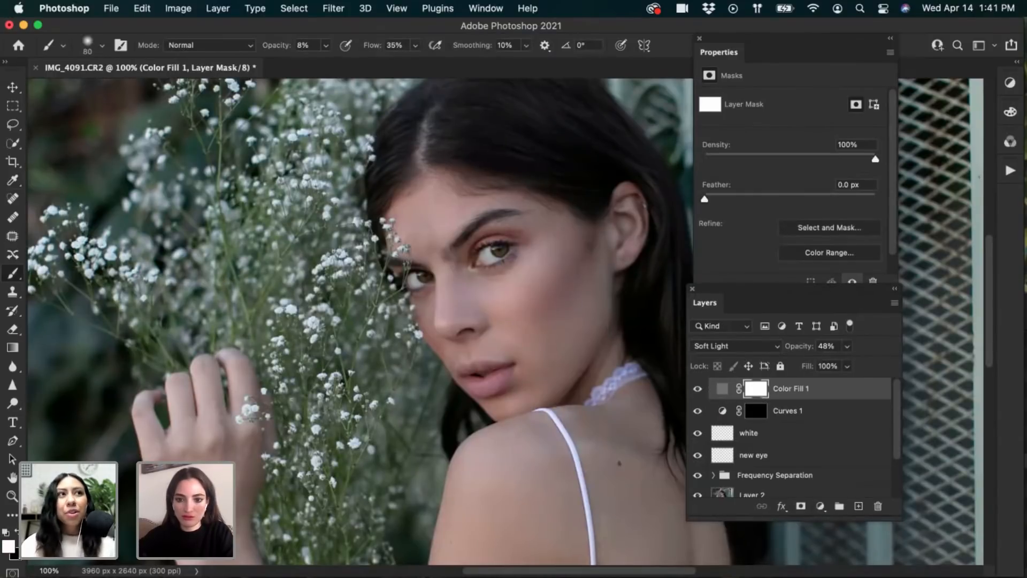
{"action": "left_click", "coordinate": [698, 389]}
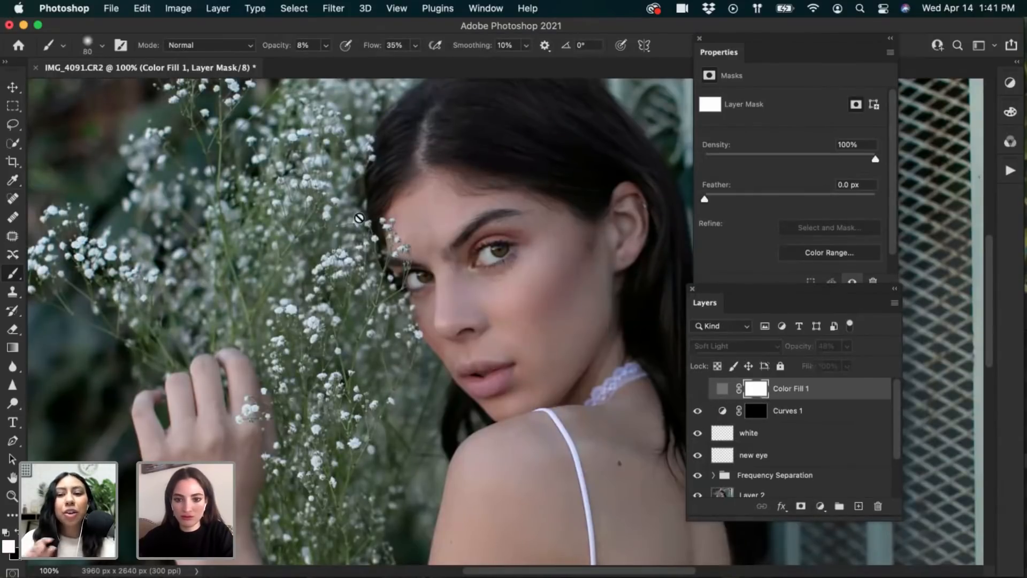
{"action": "left_click", "coordinate": [219, 8]}
{"action": "mouse_move", "coordinate": [347, 193]}
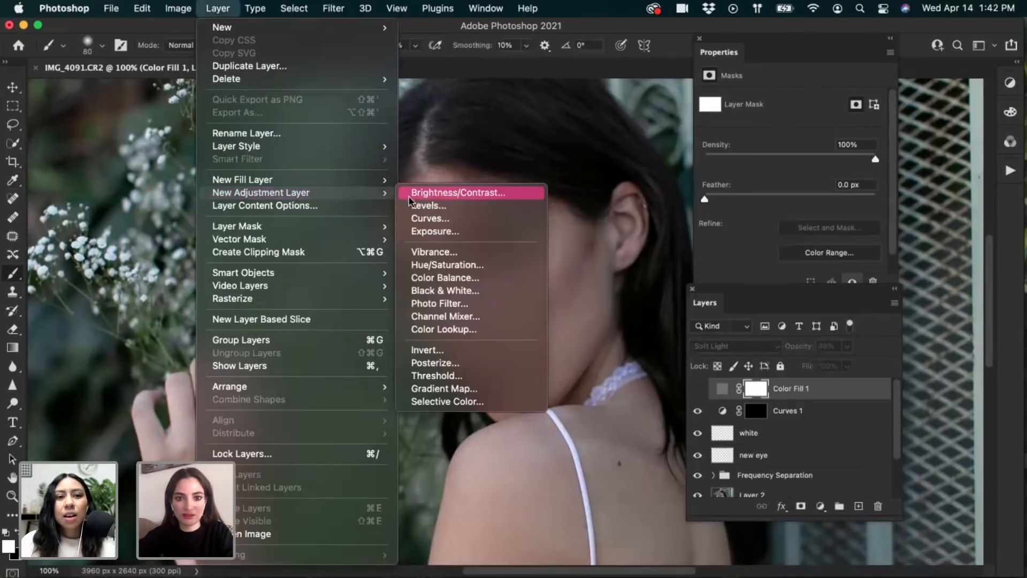
{"action": "mouse_move", "coordinate": [374, 179]}
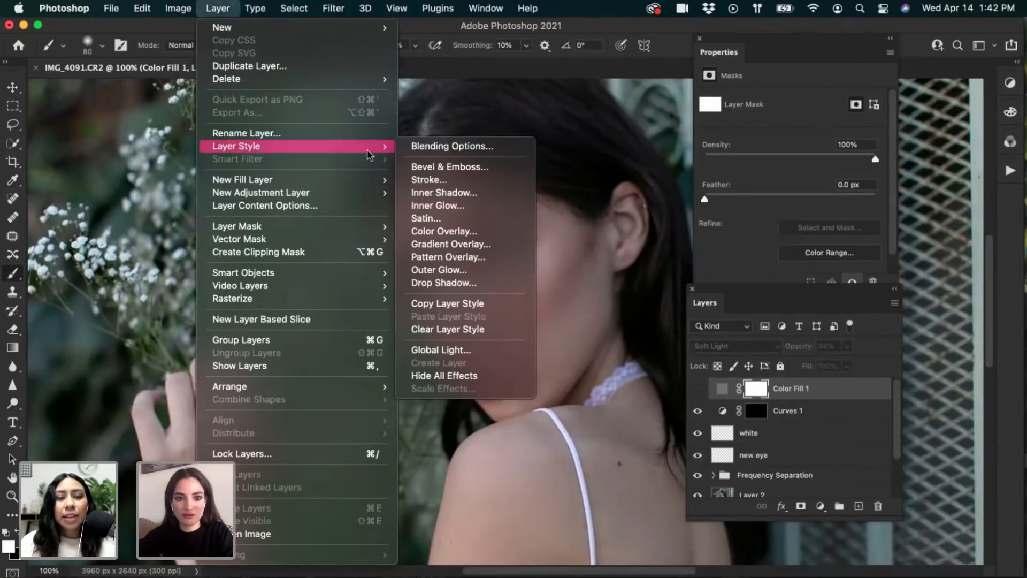
{"action": "key", "text": "Escape"}
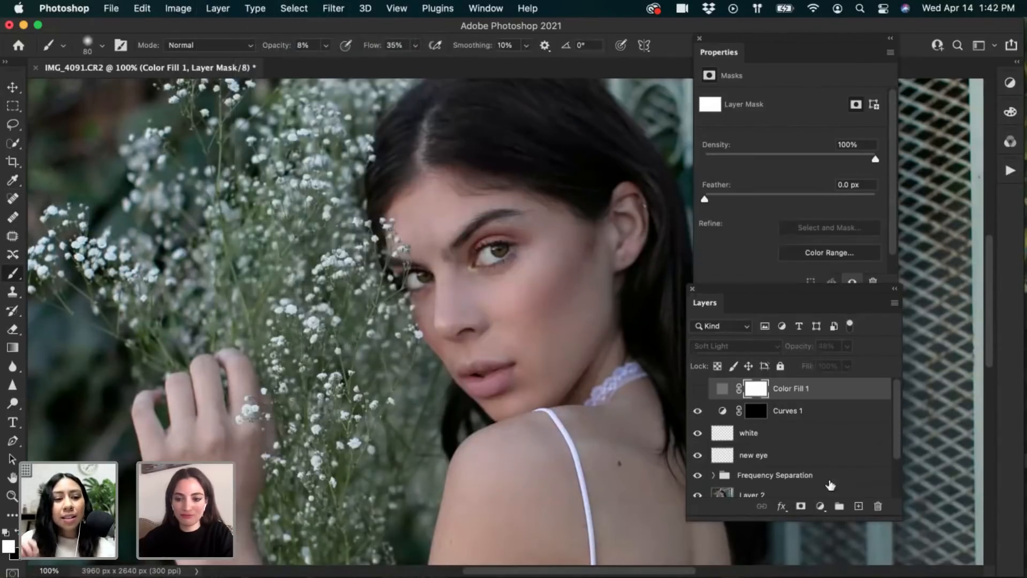
Add a new empty pixel layer above the Color Fill 1 layer
{"action": "left_click", "coordinate": [859, 506]}
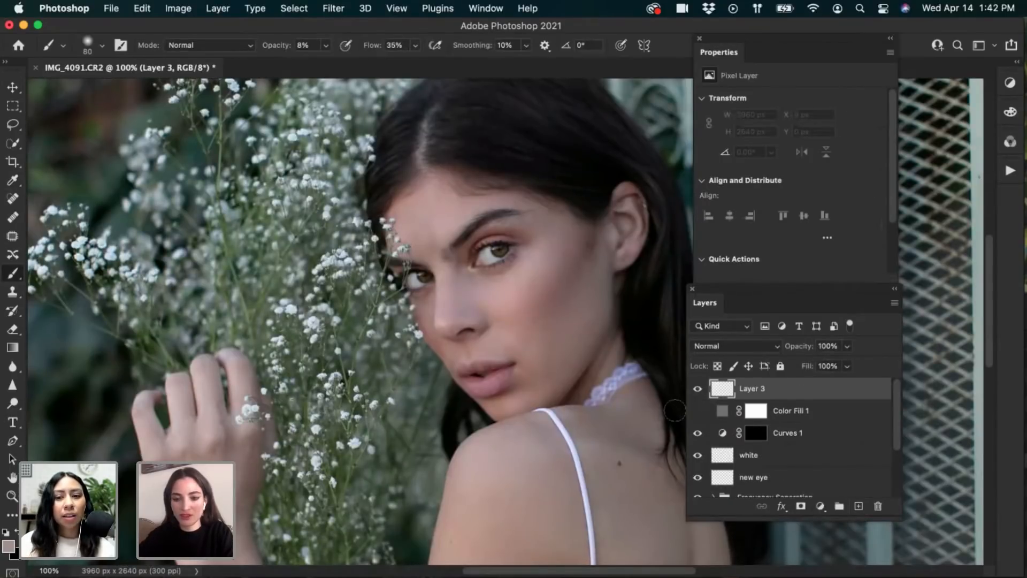
{"action": "right_click", "coordinate": [764, 385]}
{"action": "scroll", "coordinate": [856, 481], "scroll_direction": "down", "scroll_amount": 10}
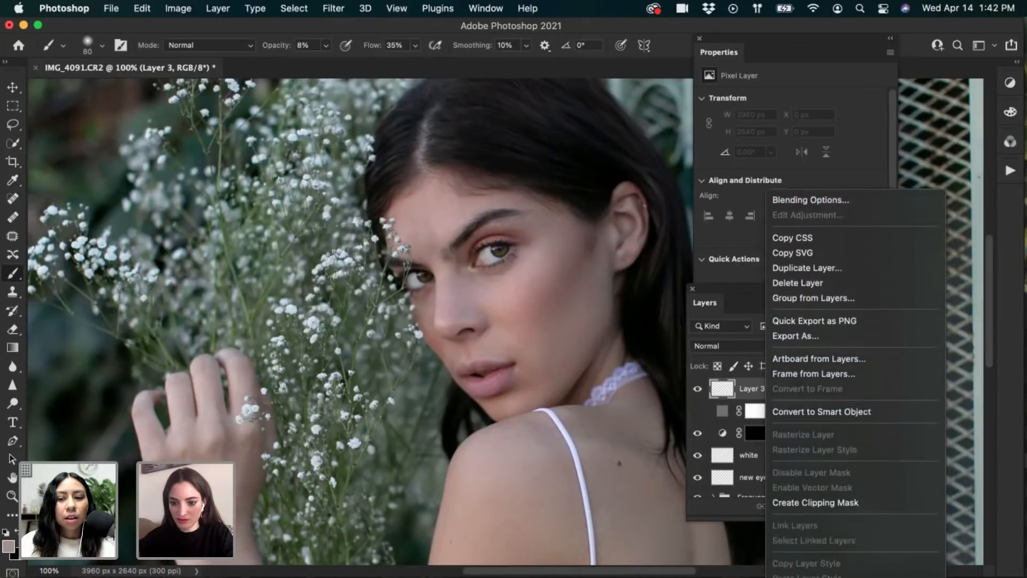
{"action": "scroll", "coordinate": [856, 321], "scroll_direction": "down", "scroll_amount": 3}
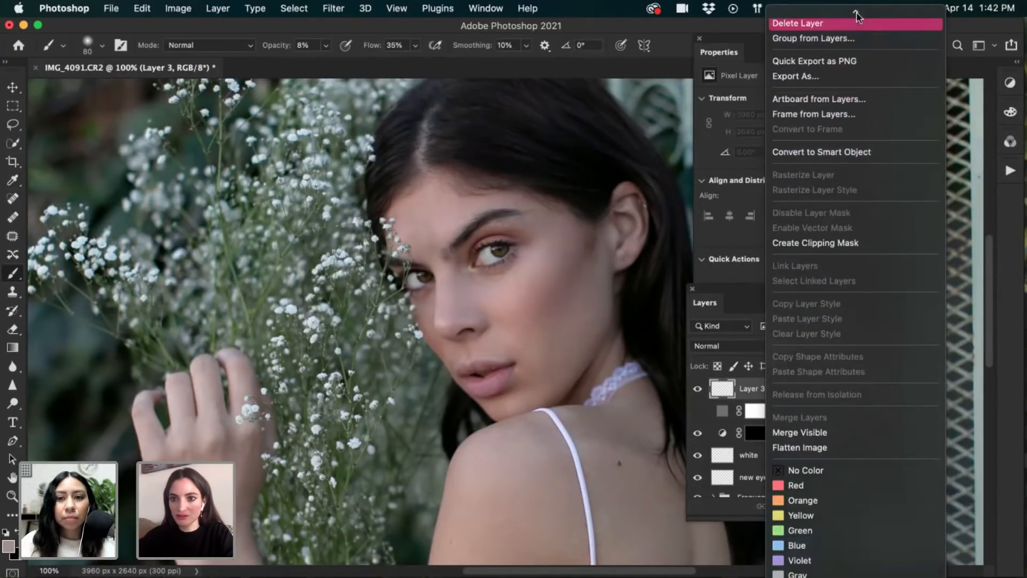
{"action": "key", "text": "Escape"}
{"action": "right_click", "coordinate": [492, 210]}
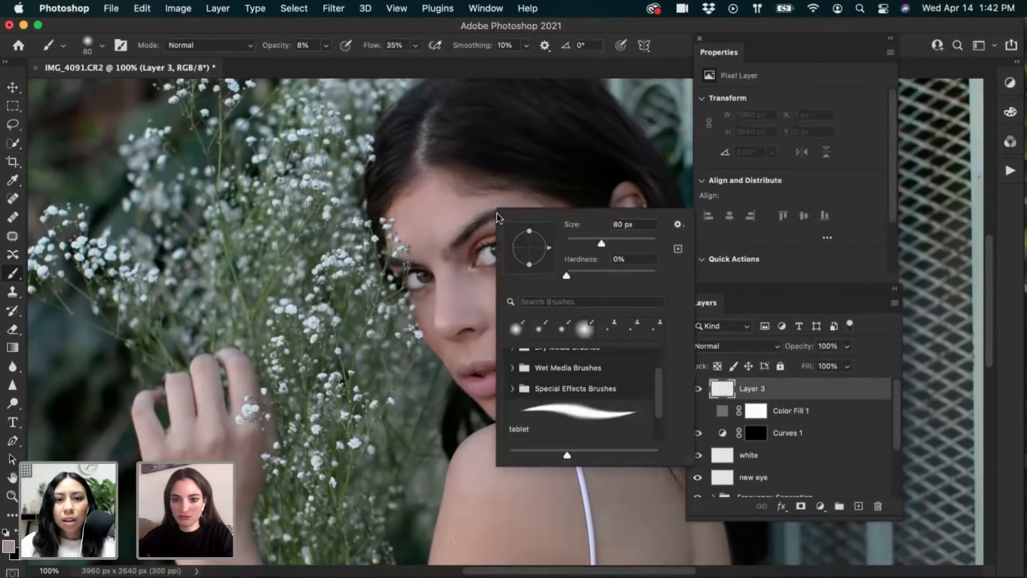
{"action": "right_click", "coordinate": [470, 257]}
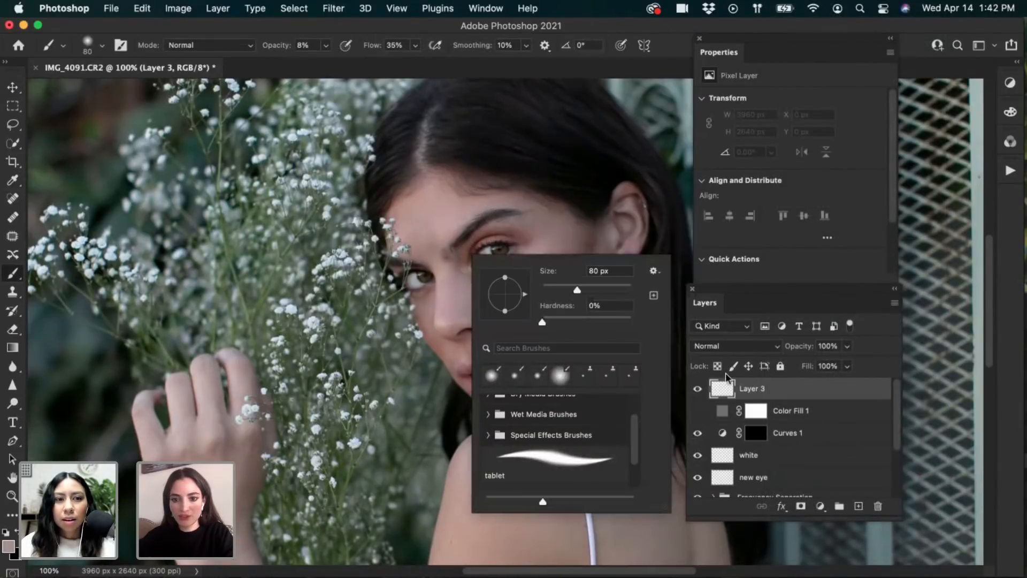
Set the blending mode of Layer 3 to Soft Light
{"action": "left_click", "coordinate": [758, 396]}
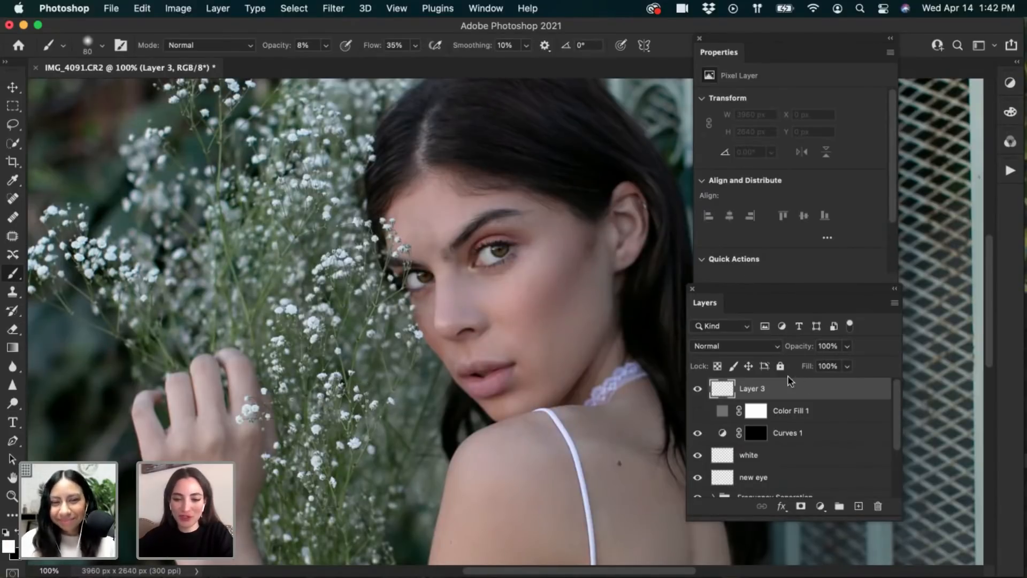
{"action": "left_click", "coordinate": [770, 347]}
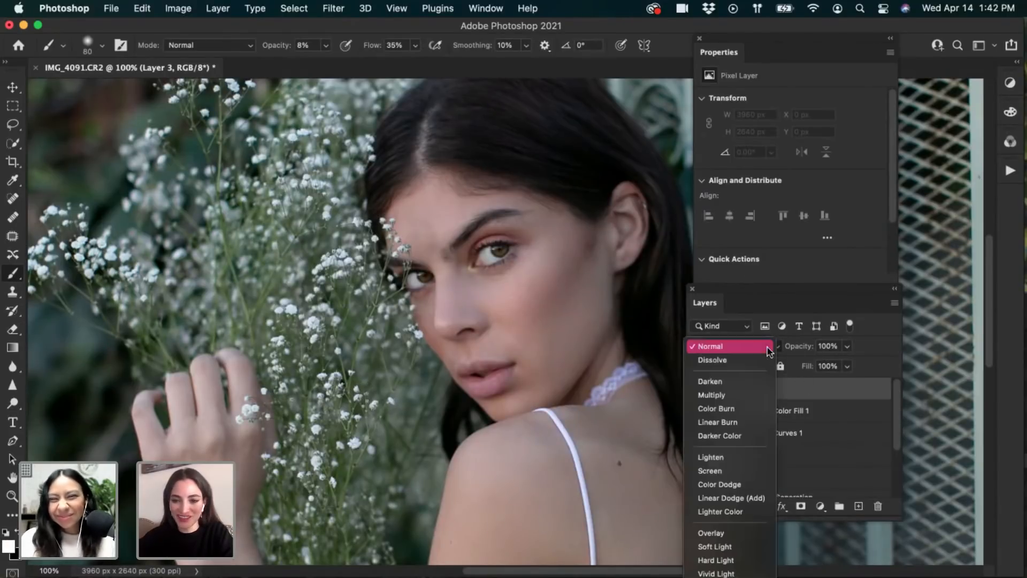
{"action": "left_click", "coordinate": [696, 547]}
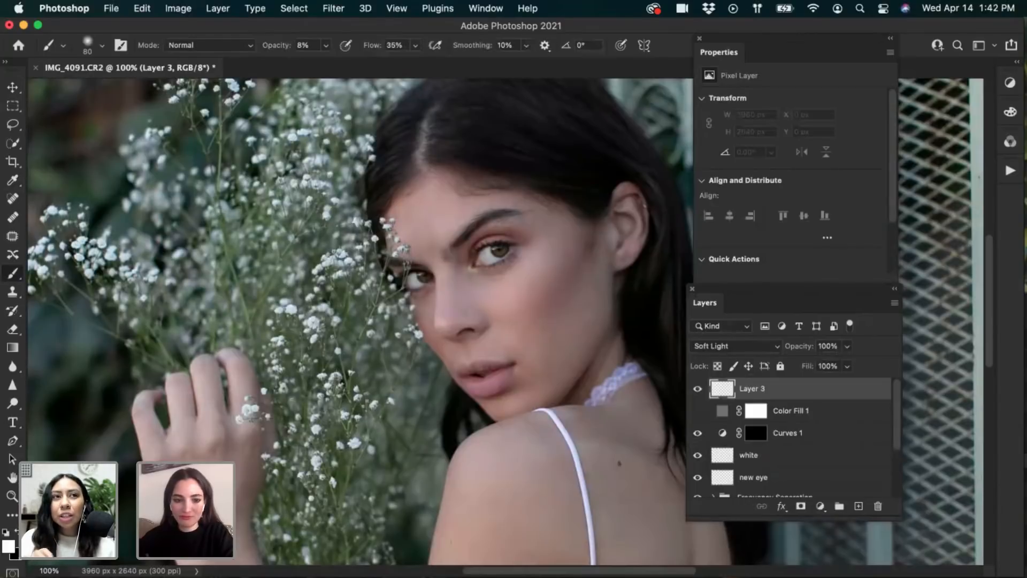
Brush white at 8% opacity on Layer 3 over the forehead, cheekbone, nose tip and cheek beside the mouth, using sizes between 60 and 90 px
{"action": "mouse_move", "coordinate": [444, 206]}
{"action": "left_mouse_down"}
{"action": "mouse_move", "coordinate": [421, 196]}
{"action": "mouse_move", "coordinate": [447, 192]}
{"action": "mouse_move", "coordinate": [419, 203]}
{"action": "mouse_move", "coordinate": [457, 193]}
{"action": "mouse_move", "coordinate": [460, 226]}
{"action": "mouse_move", "coordinate": [495, 205]}
{"action": "mouse_move", "coordinate": [480, 207]}
{"action": "mouse_move", "coordinate": [529, 209]}
{"action": "left_mouse_up"}
{"action": "mouse_move", "coordinate": [522, 276]}
{"action": "left_mouse_down"}
{"action": "mouse_move", "coordinate": [490, 297]}
{"action": "mouse_move", "coordinate": [470, 287]}
{"action": "mouse_move", "coordinate": [489, 295]}
{"action": "mouse_move", "coordinate": [536, 284]}
{"action": "left_mouse_up"}
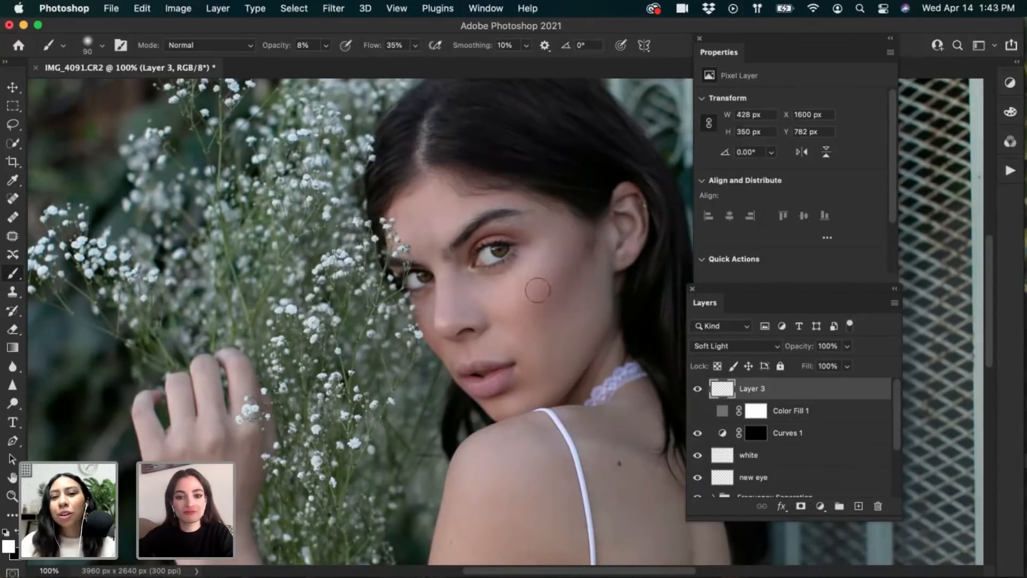
{"action": "key", "text": "bracketleft"}
{"action": "key", "text": "bracketleft"}
{"action": "key", "text": "bracketleft"}
{"action": "mouse_move", "coordinate": [443, 321]}
{"action": "left_mouse_down"}
{"action": "mouse_move", "coordinate": [459, 295]}
{"action": "mouse_move", "coordinate": [446, 323]}
{"action": "left_mouse_up"}
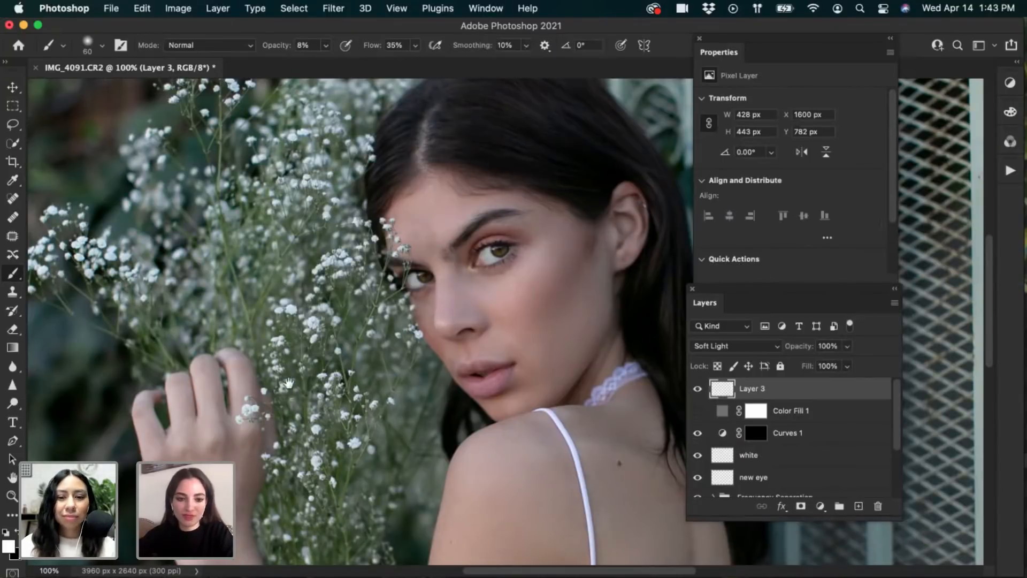
{"action": "key", "text": "bracketright"}
{"action": "key", "text": "bracketright"}
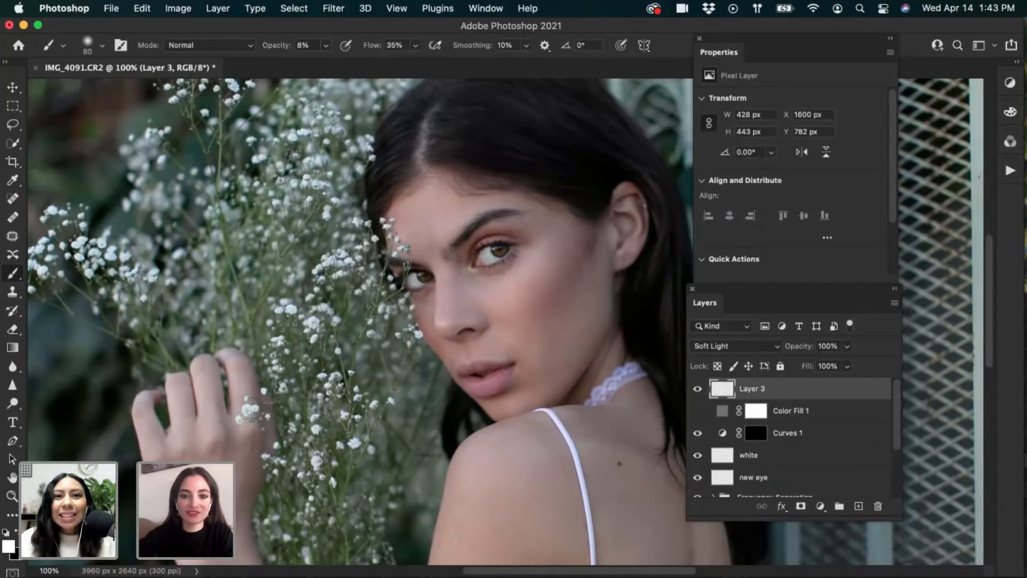
{"action": "left_click_drag", "start_coordinate": [498, 348], "coordinate": [526, 355]}
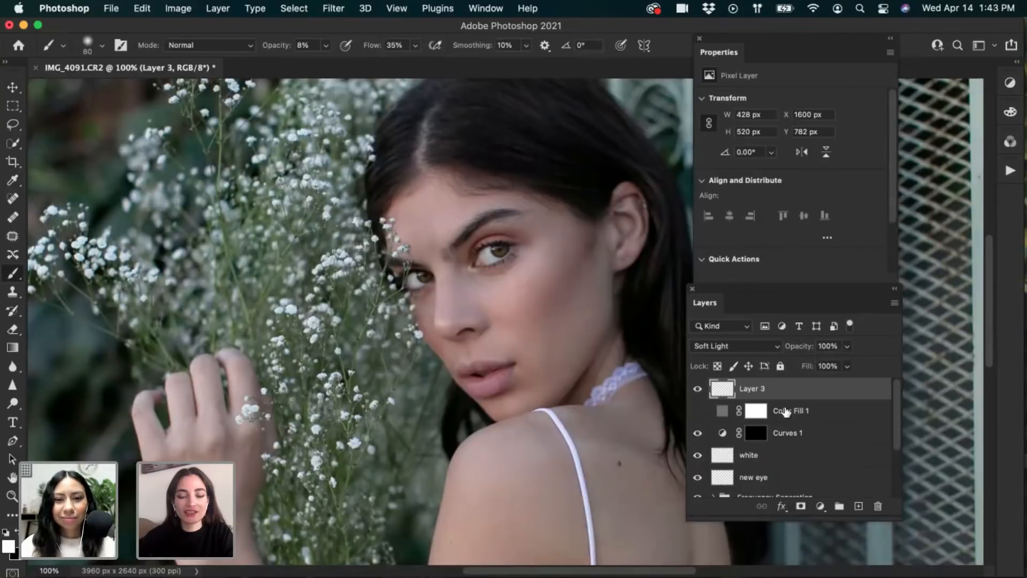
On the Low Frequency copy 2 layer in the Frequency Separation group, heal the skin above the lips and beside the mouth with a 25 px Healing Brush
{"action": "scroll", "coordinate": [899, 418], "scroll_direction": "down", "scroll_amount": 3}
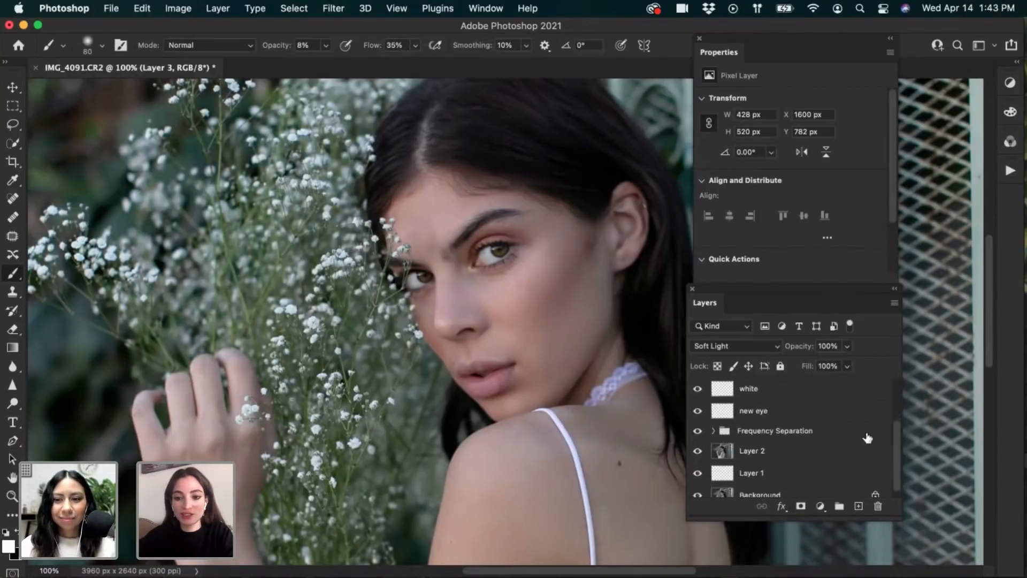
{"action": "left_click", "coordinate": [714, 430]}
{"action": "scroll", "coordinate": [892, 438], "scroll_direction": "down", "scroll_amount": 3}
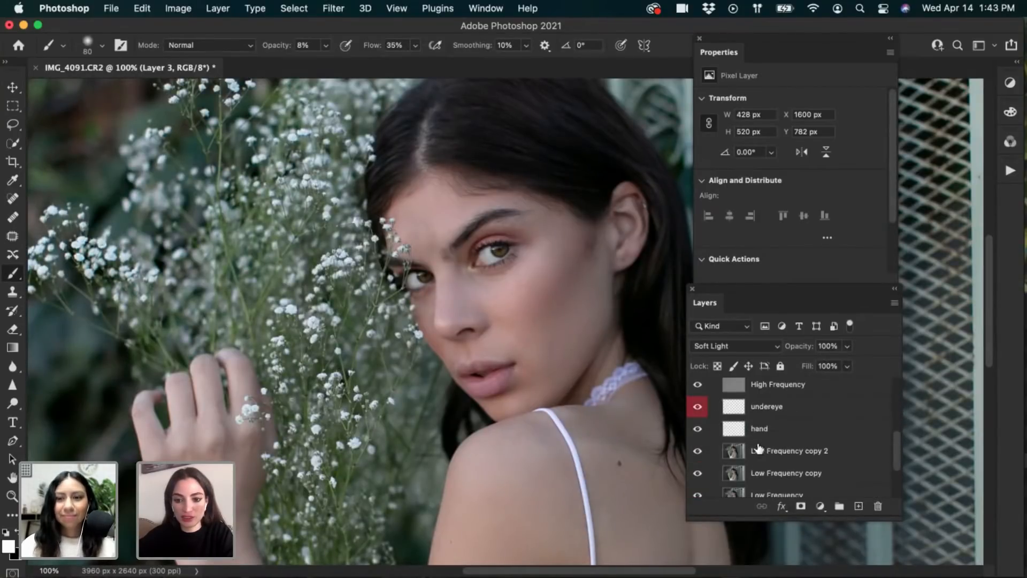
{"action": "left_click", "coordinate": [758, 448]}
{"action": "left_click", "coordinate": [14, 217]}
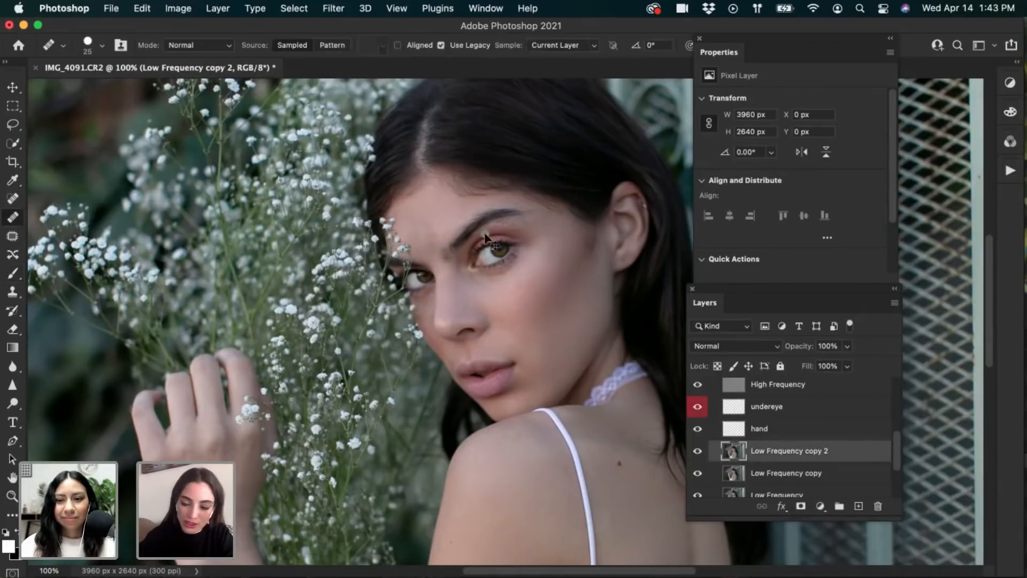
{"action": "key", "text": "super+plus"}
{"action": "left_click", "coordinate": [490, 356], "text": "alt"}
{"action": "mouse_move", "coordinate": [510, 363]}
{"action": "left_mouse_down"}
{"action": "mouse_move", "coordinate": [520, 373]}
{"action": "mouse_move", "coordinate": [516, 358]}
{"action": "mouse_move", "coordinate": [484, 378]}
{"action": "mouse_move", "coordinate": [459, 376]}
{"action": "left_mouse_up"}
{"action": "left_click", "coordinate": [479, 372], "text": "alt"}
{"action": "mouse_move", "coordinate": [504, 374]}
{"action": "left_mouse_down"}
{"action": "mouse_move", "coordinate": [507, 354]}
{"action": "mouse_move", "coordinate": [491, 340]}
{"action": "mouse_move", "coordinate": [548, 409]}
{"action": "left_mouse_up"}
Sample clean skin near the mouth and on the cheek, and heal the uneven patches across the lower cheek
{"action": "left_click", "coordinate": [500, 362], "text": "alt"}
{"action": "left_click", "coordinate": [491, 343], "text": "alt"}
{"action": "left_click", "coordinate": [502, 367], "text": "alt"}
{"action": "left_click", "coordinate": [555, 369], "text": "alt"}
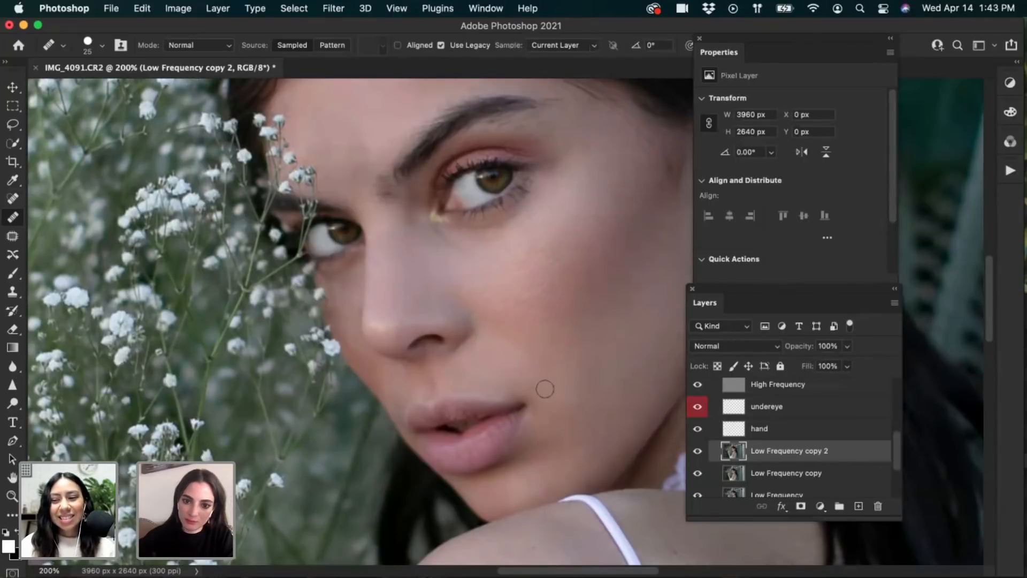
{"action": "left_click", "coordinate": [611, 329], "text": "alt"}
{"action": "left_click_drag", "start_coordinate": [612, 330], "coordinate": [614, 337]}
{"action": "left_click", "coordinate": [610, 350], "text": "alt"}
{"action": "left_click_drag", "start_coordinate": [592, 379], "coordinate": [591, 383]}
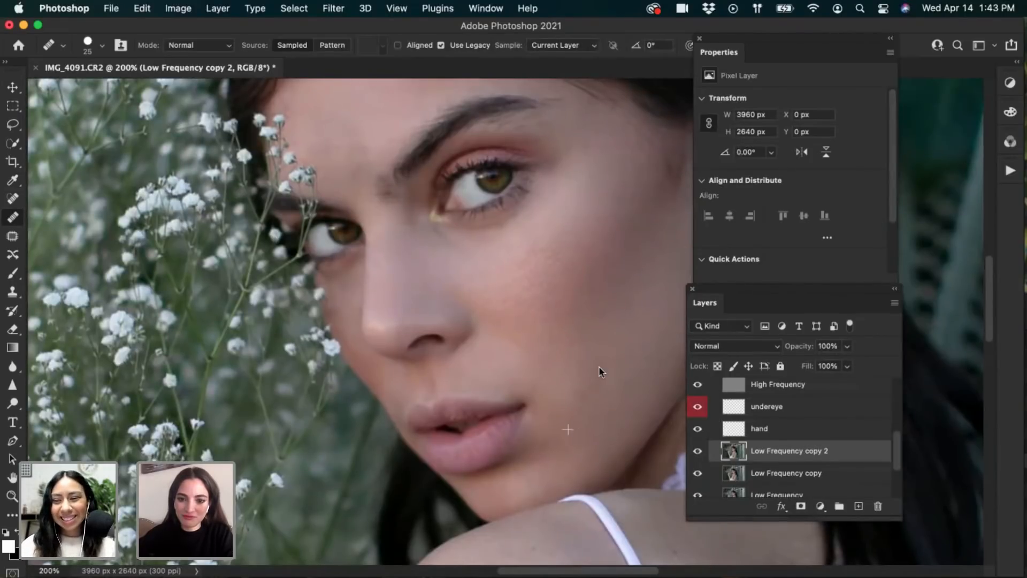
{"action": "left_click_drag", "start_coordinate": [571, 368], "coordinate": [614, 373]}
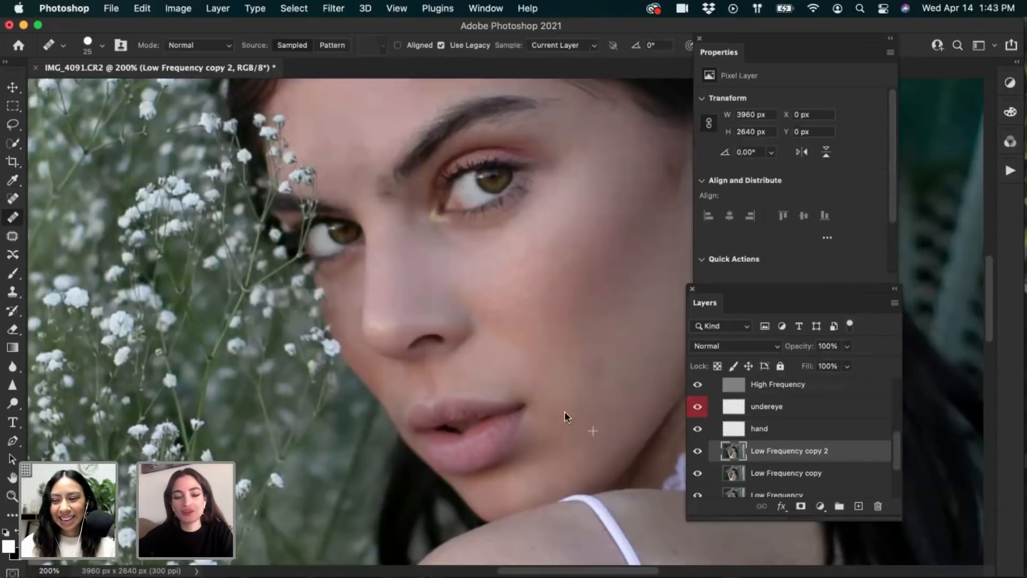
Heal the small patches beside the mouth corner and blend the shadow running diagonally down the cheek
{"action": "left_click", "coordinate": [542, 390]}
{"action": "left_click", "coordinate": [530, 380]}
{"action": "left_click", "coordinate": [539, 376]}
{"action": "left_click", "coordinate": [548, 379]}
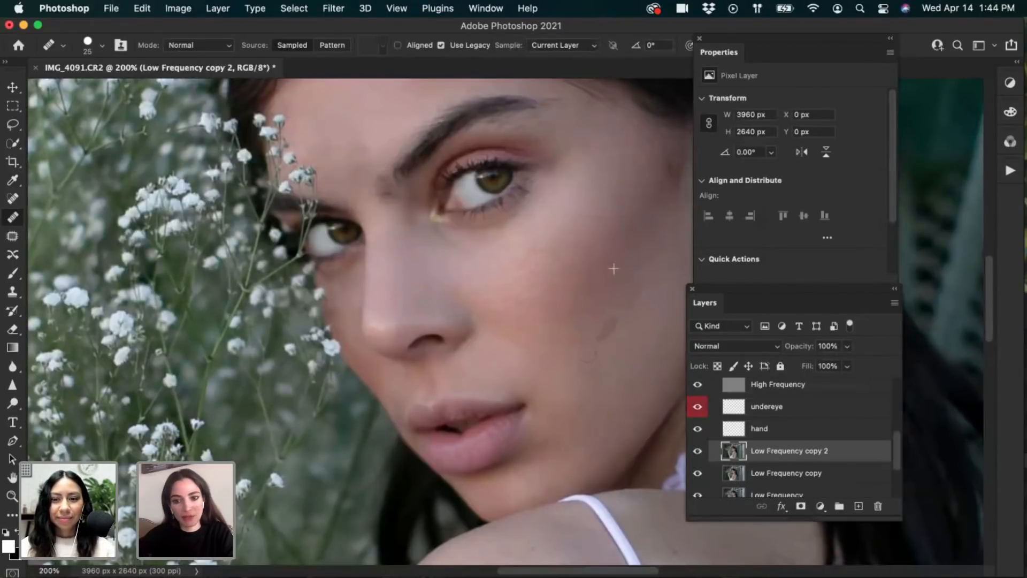
{"action": "left_click_drag", "start_coordinate": [589, 353], "coordinate": [577, 366]}
{"action": "left_click_drag", "start_coordinate": [618, 324], "coordinate": [593, 366]}
{"action": "left_click_drag", "start_coordinate": [656, 279], "coordinate": [627, 328]}
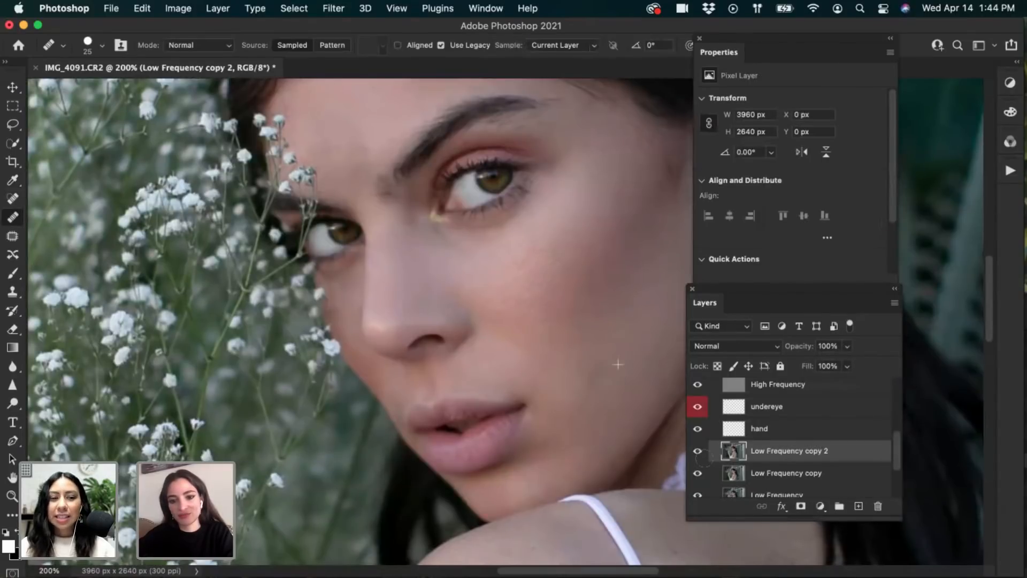
Select the High Frequency layer and heal the small texture spots on the chin
{"action": "left_click", "coordinate": [754, 386]}
{"action": "scroll", "coordinate": [896, 438], "scroll_direction": "up", "scroll_amount": 1}
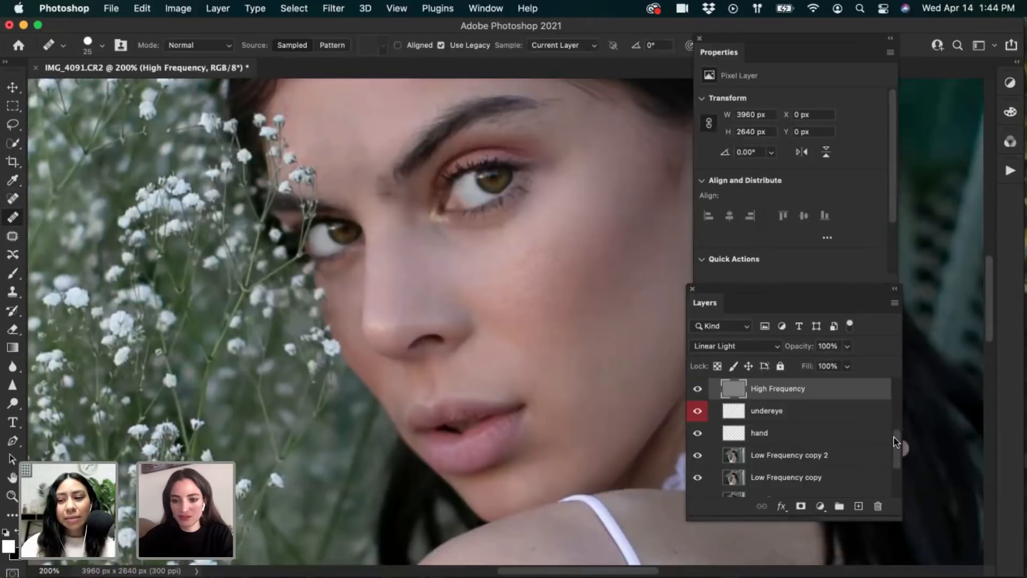
{"action": "scroll", "coordinate": [896, 439], "scroll_direction": "up", "scroll_amount": 2}
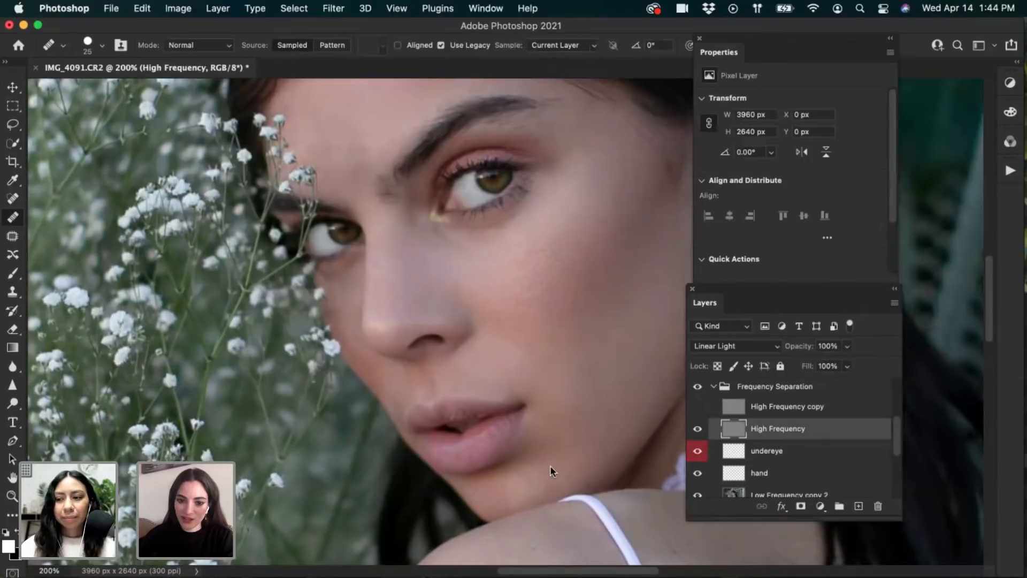
{"action": "left_click", "coordinate": [499, 493]}
{"action": "left_click", "coordinate": [500, 491]}
{"action": "left_click", "coordinate": [521, 480]}
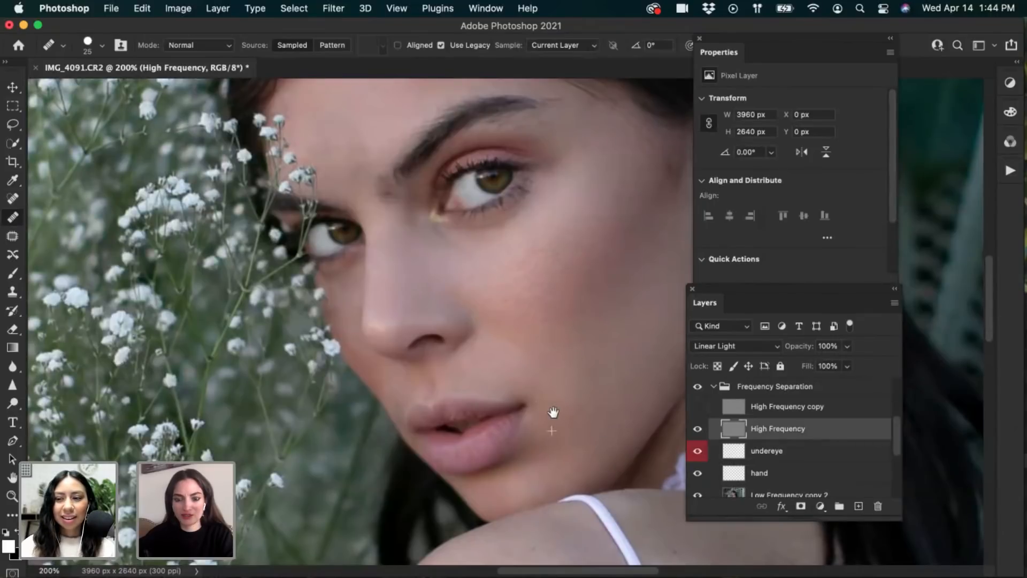
Heal the texture spots along the jaw and on the cheek beside the nose, working on the High Frequency layer
{"action": "scroll", "coordinate": [551, 413], "scroll_direction": "right", "scroll_amount": 2}
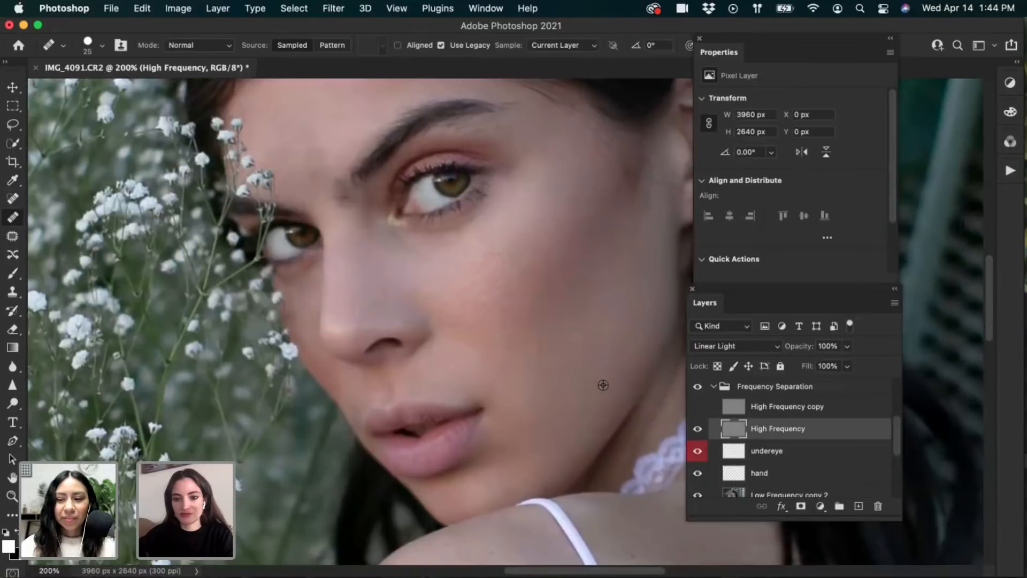
{"action": "left_click", "coordinate": [760, 473]}
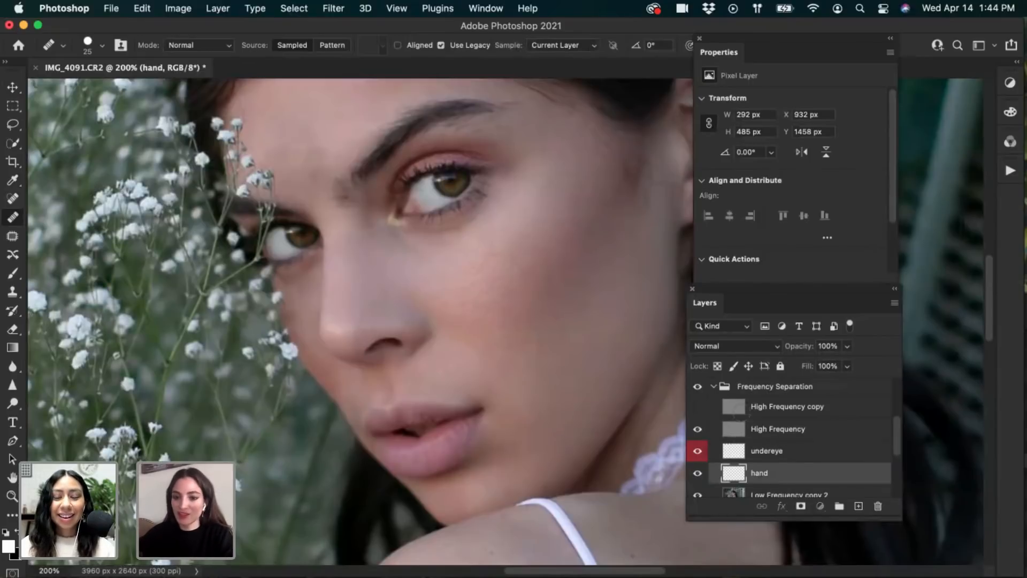
{"action": "left_click", "coordinate": [779, 429]}
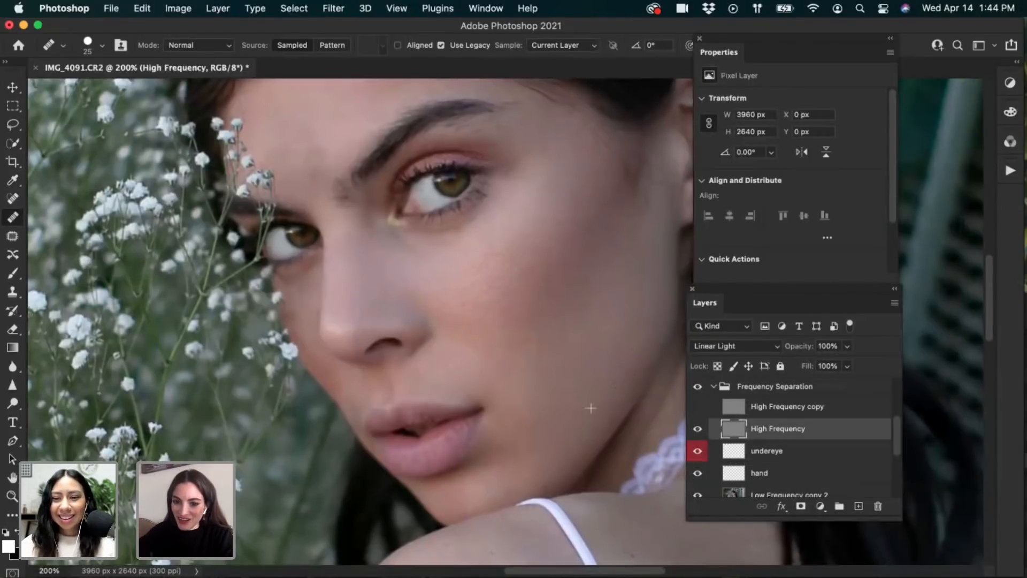
{"action": "left_click", "coordinate": [621, 383]}
{"action": "left_click", "coordinate": [629, 370]}
{"action": "left_click", "coordinate": [596, 397]}
{"action": "left_click", "coordinate": [516, 348]}
{"action": "left_click", "coordinate": [482, 326]}
{"action": "left_click", "coordinate": [482, 344]}
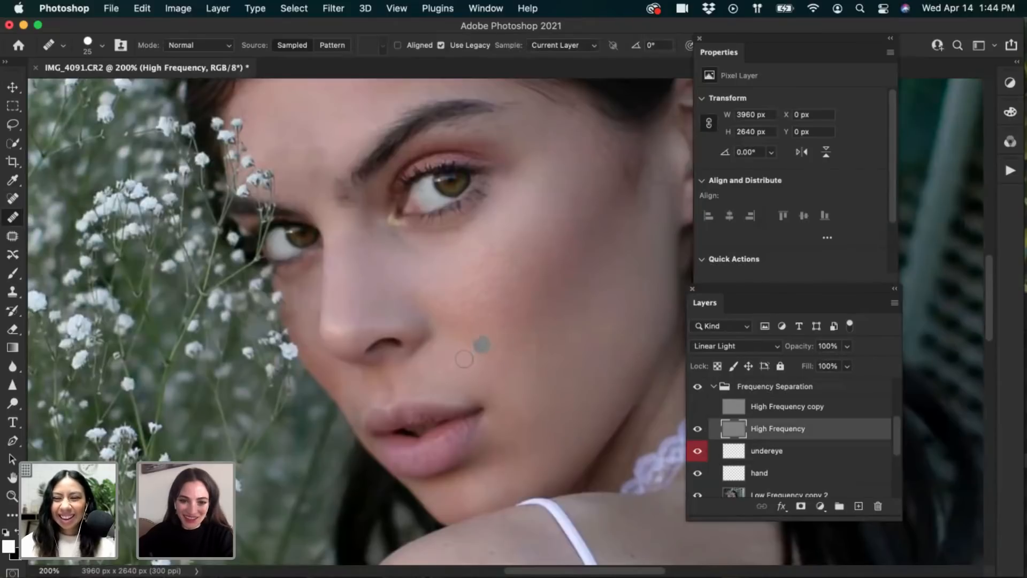
Heal a texture spot on the side of the nose on the High Frequency layer
{"action": "scroll", "coordinate": [425, 298], "scroll_direction": "up", "scroll_amount": 3}
{"action": "scroll", "coordinate": [424, 298], "scroll_direction": "left", "scroll_amount": 2}
{"action": "left_click", "coordinate": [428, 337]}
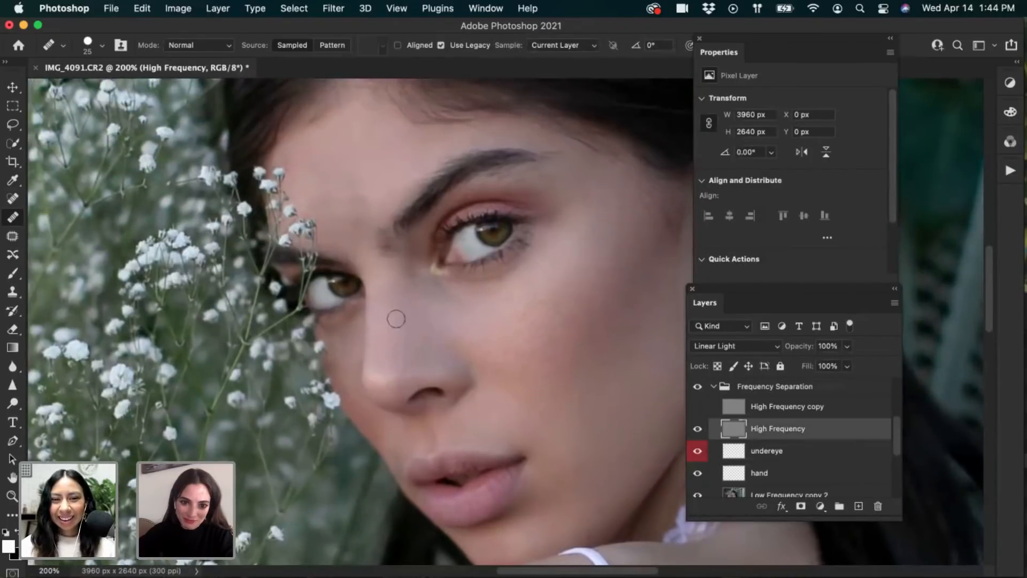
Heal the texture spots along the nose bridge and above the nostril on the High Frequency layer
{"action": "left_click_drag", "start_coordinate": [382, 323], "coordinate": [380, 309]}
{"action": "left_click", "coordinate": [378, 302]}
{"action": "left_click", "coordinate": [385, 297]}
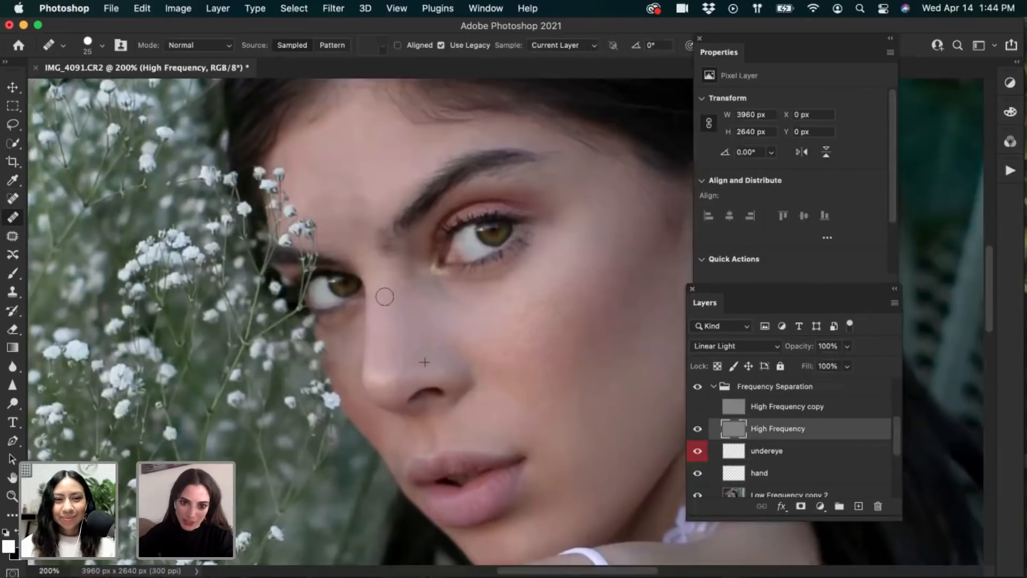
{"action": "left_click", "coordinate": [398, 319]}
{"action": "left_click", "coordinate": [415, 368]}
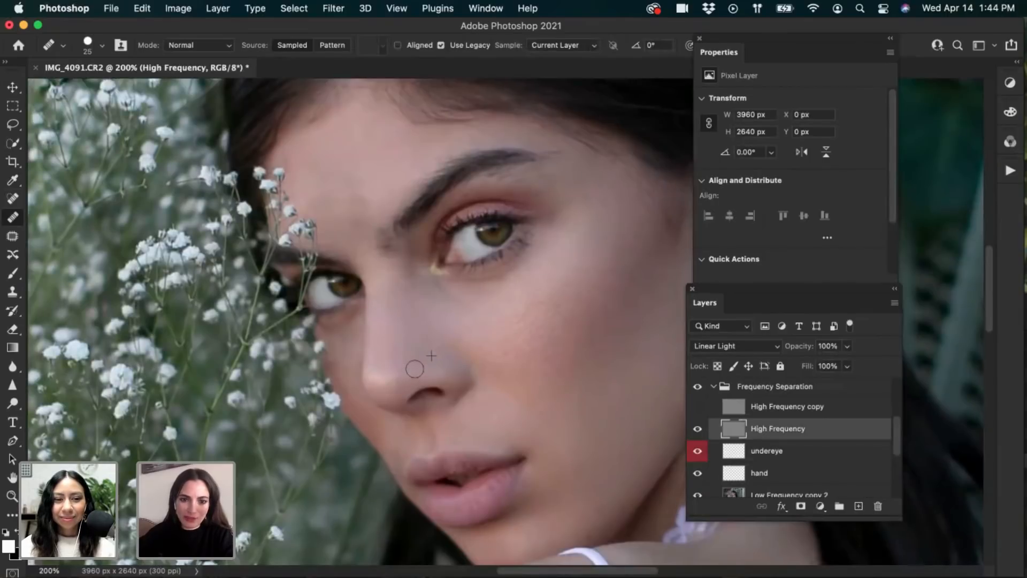
{"action": "left_click", "coordinate": [410, 346]}
{"action": "left_click", "coordinate": [412, 367]}
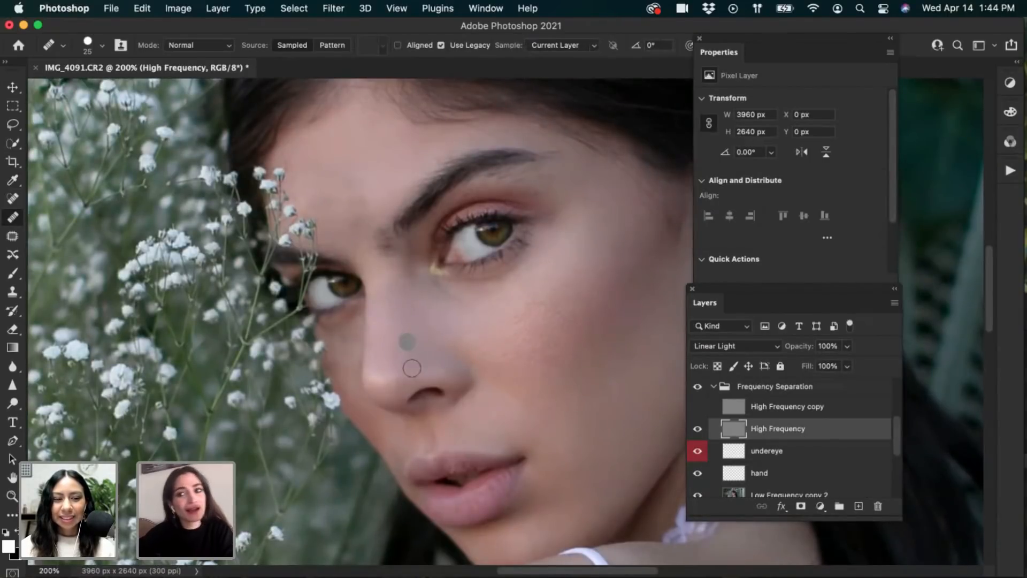
{"action": "left_click", "coordinate": [445, 294]}
{"action": "left_click", "coordinate": [417, 331]}
{"action": "left_click", "coordinate": [416, 349]}
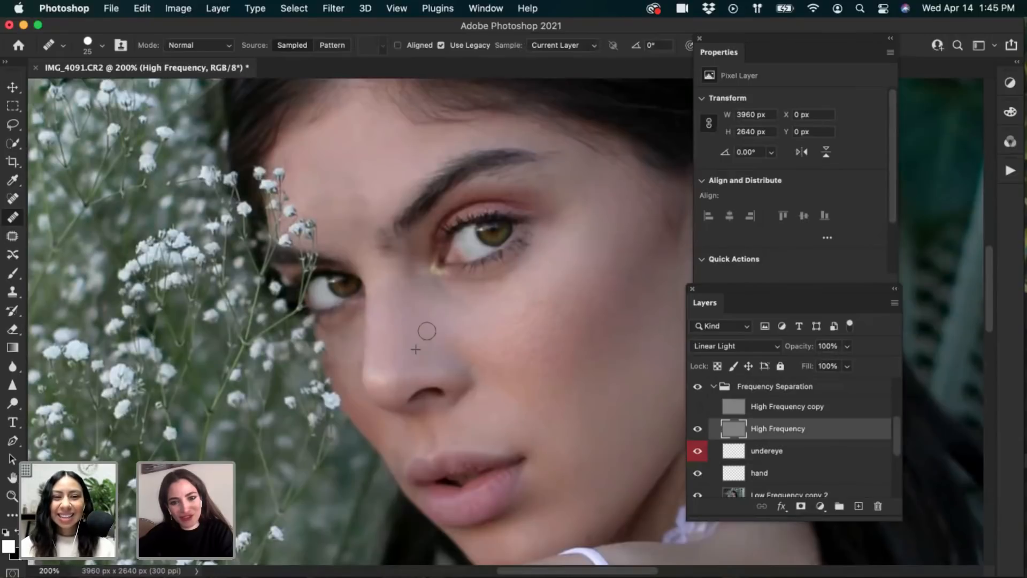
Heal the remaining texture spots on the side and upper bridge of the nose, up to between the eyes
{"action": "left_click", "coordinate": [425, 327]}
{"action": "left_click", "coordinate": [422, 315], "text": "alt"}
{"action": "left_click", "coordinate": [420, 320]}
{"action": "left_click", "coordinate": [410, 289]}
{"action": "left_click", "coordinate": [407, 297], "text": "alt"}
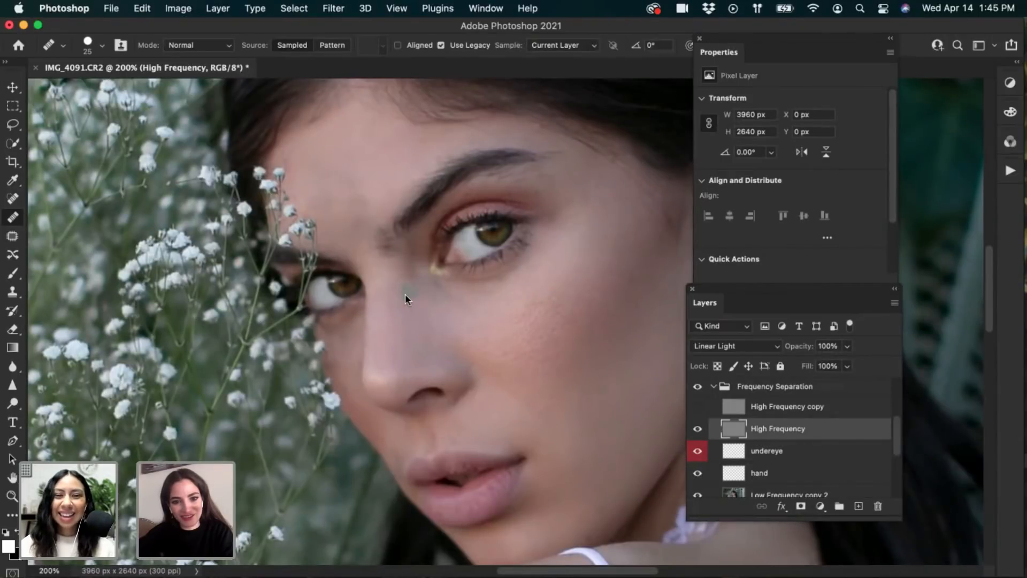
{"action": "left_click", "coordinate": [410, 303]}
{"action": "left_click", "coordinate": [397, 285]}
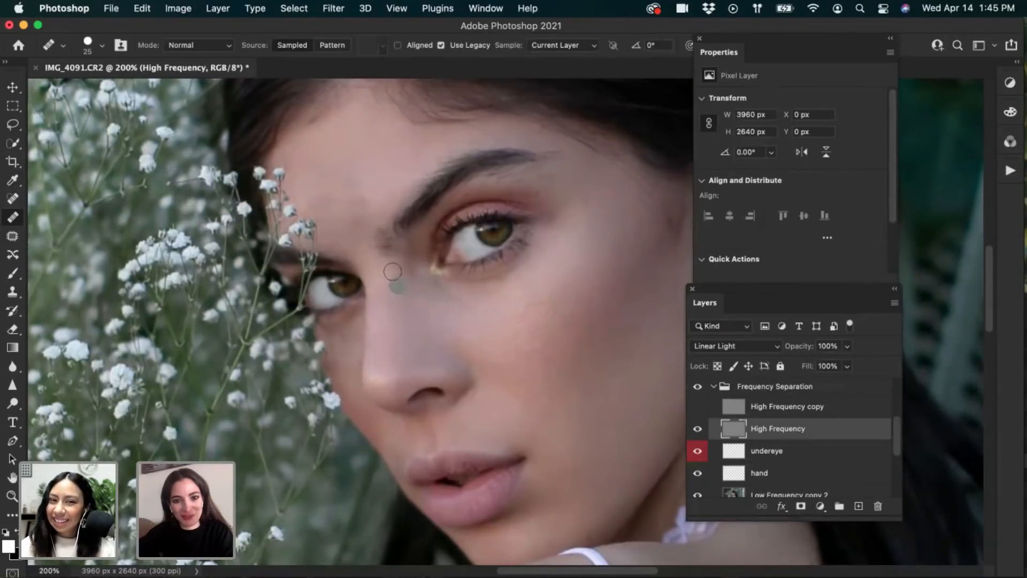
{"action": "left_click", "coordinate": [422, 323]}
{"action": "left_click", "coordinate": [470, 384]}
{"action": "left_click", "coordinate": [433, 317], "text": "alt"}
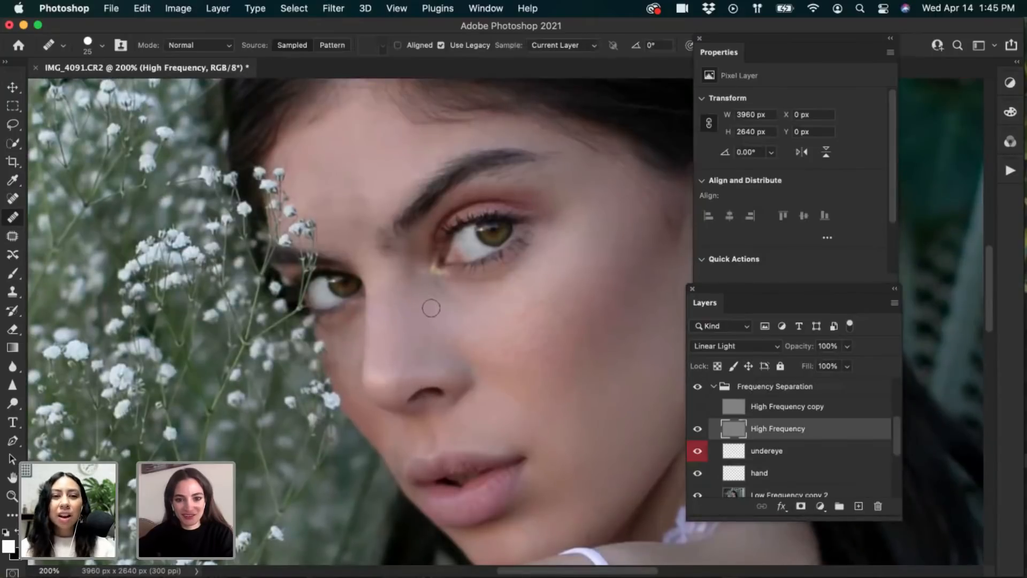
Heal the texture spots across the cheek, from beside the nose out to the cheekbone, on the High Frequency layer
{"action": "mouse_move", "coordinate": [479, 352]}
{"action": "left_mouse_down"}
{"action": "mouse_move", "coordinate": [503, 355]}
{"action": "mouse_move", "coordinate": [527, 310]}
{"action": "left_mouse_up"}
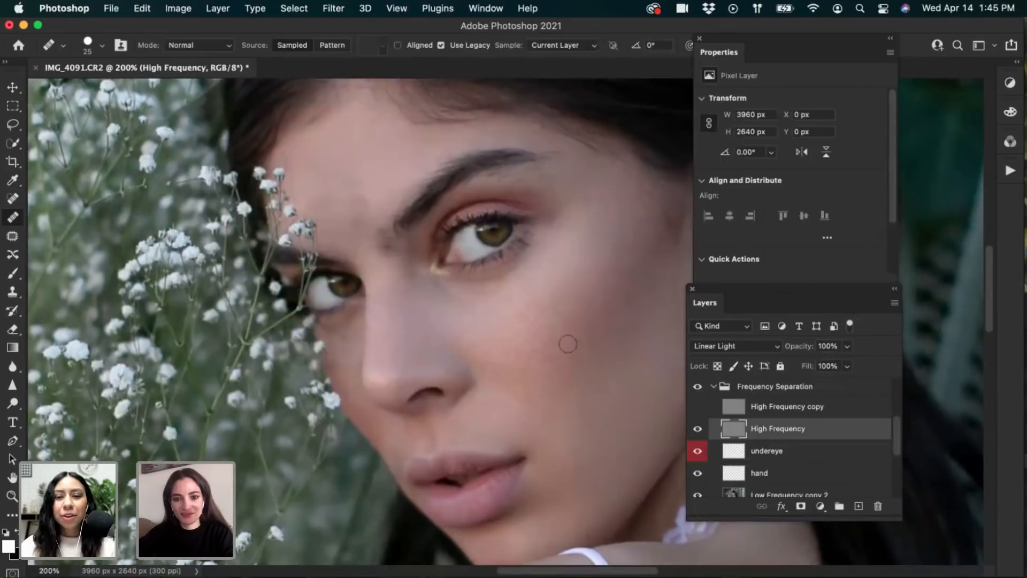
{"action": "left_click", "coordinate": [563, 346]}
{"action": "left_click", "coordinate": [545, 320]}
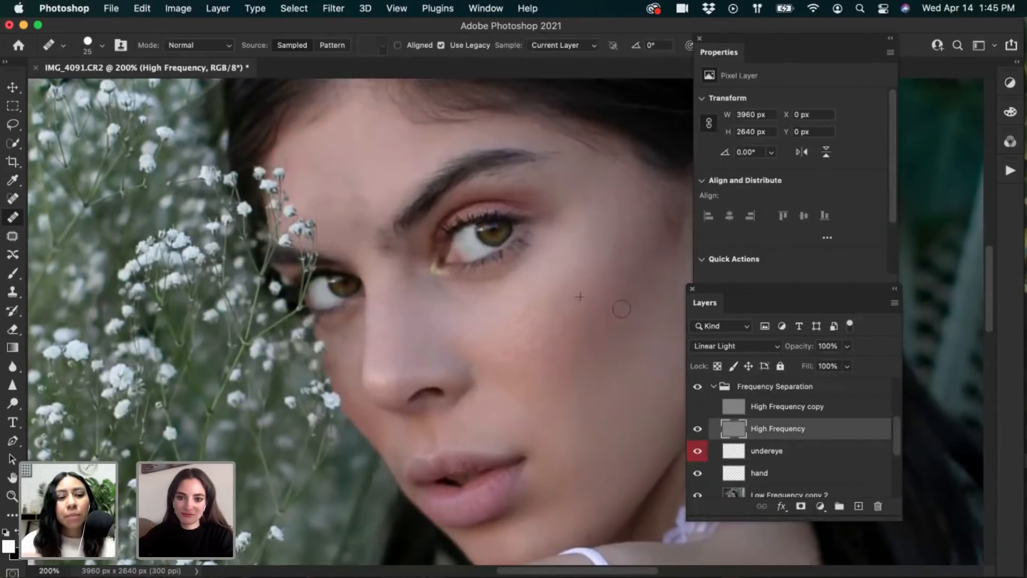
{"action": "left_click", "coordinate": [619, 305]}
{"action": "left_click", "coordinate": [613, 300]}
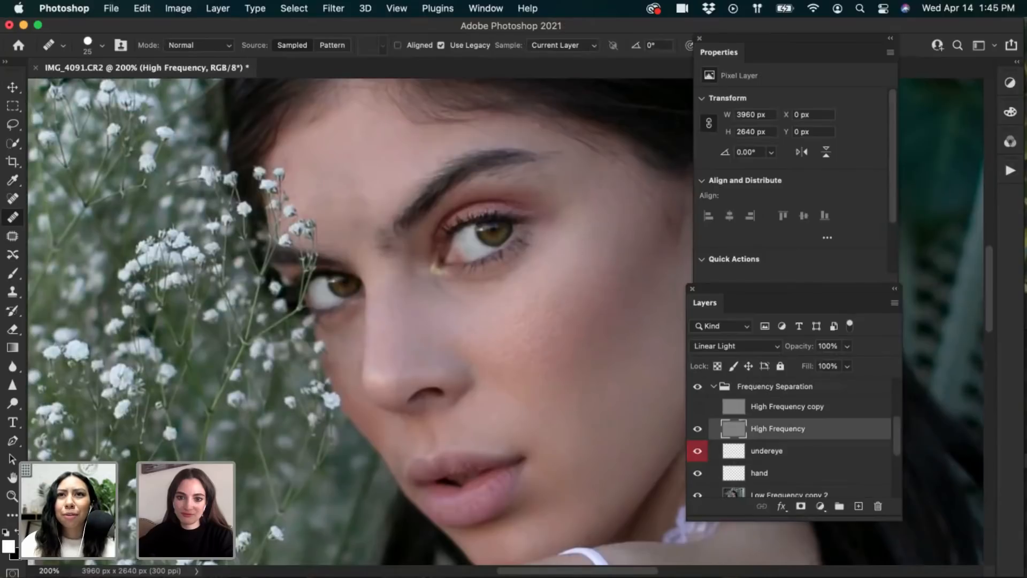
{"action": "left_click", "coordinate": [626, 326]}
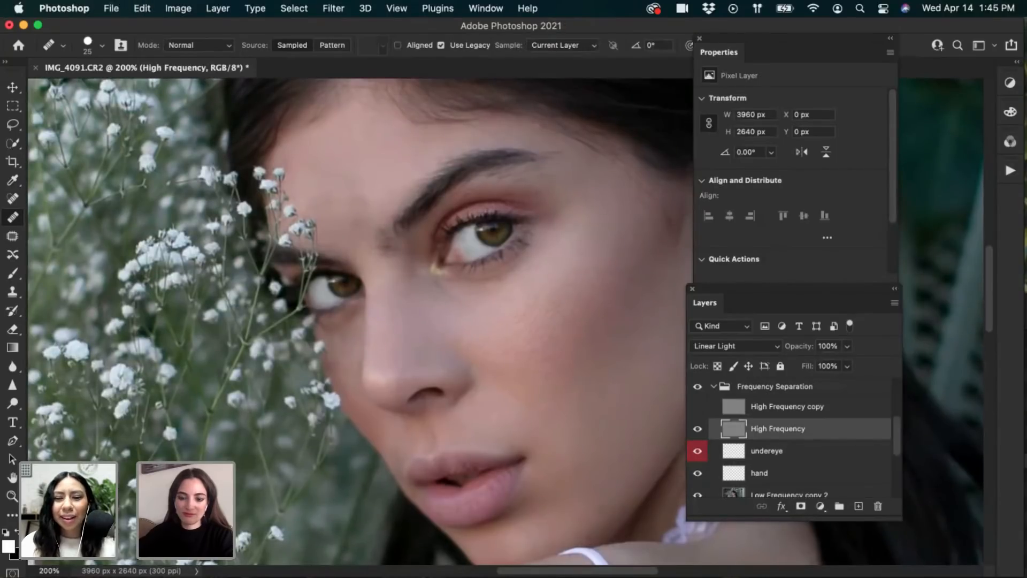
{"action": "left_click", "coordinate": [619, 279]}
Collapse the Frequency Separation group and select Layer 3 with the Brush tool active
{"action": "key", "text": "super+minus"}
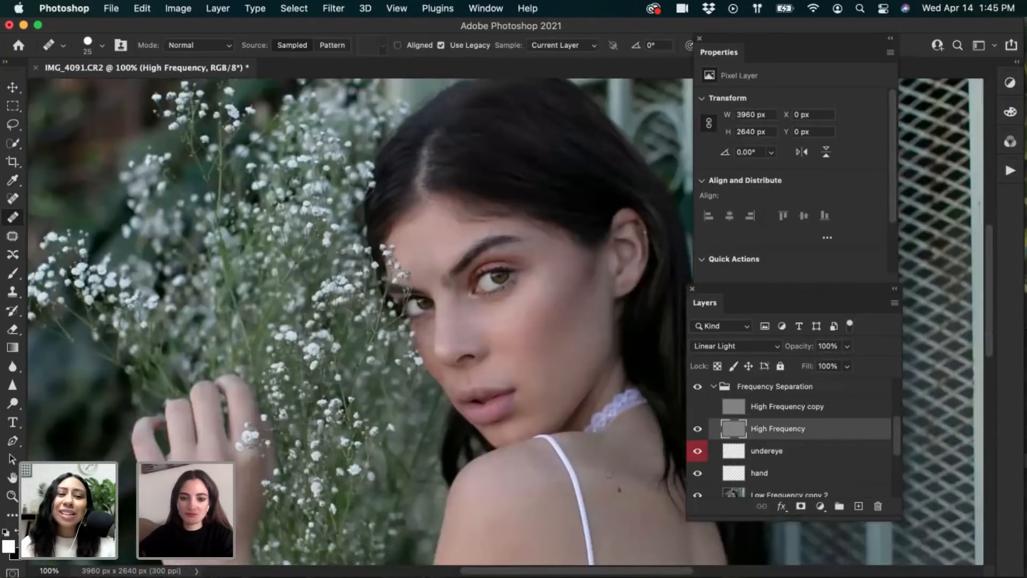
{"action": "left_click", "coordinate": [714, 386]}
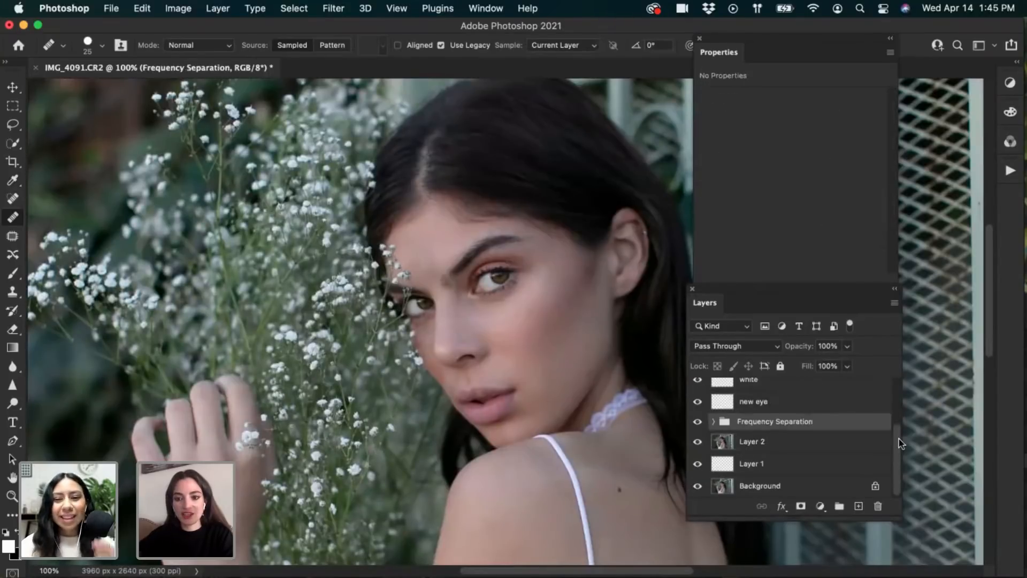
{"action": "scroll", "coordinate": [899, 439], "scroll_direction": "up", "scroll_amount": 3}
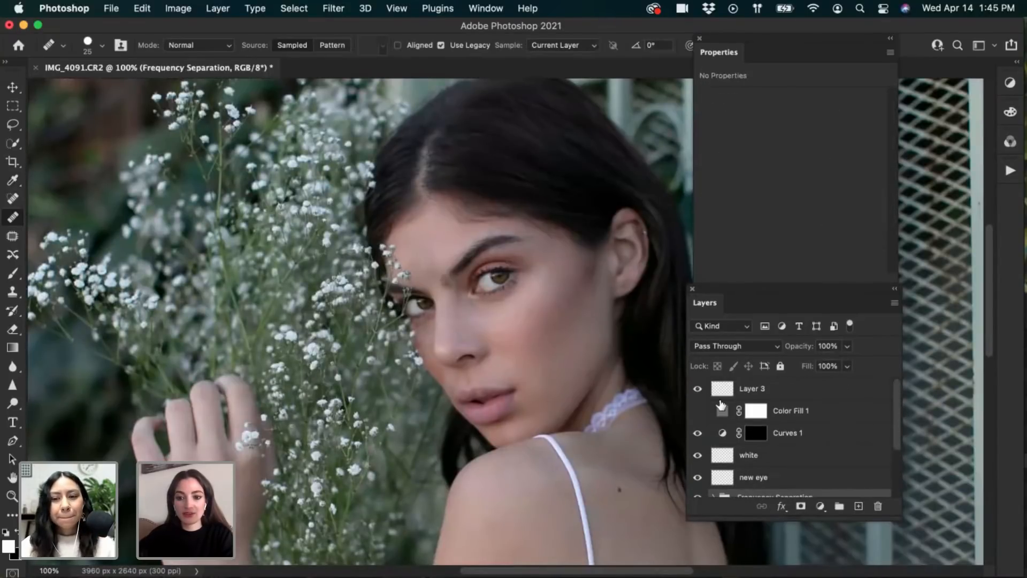
{"action": "scroll", "coordinate": [714, 409], "scroll_direction": "down", "scroll_amount": 2}
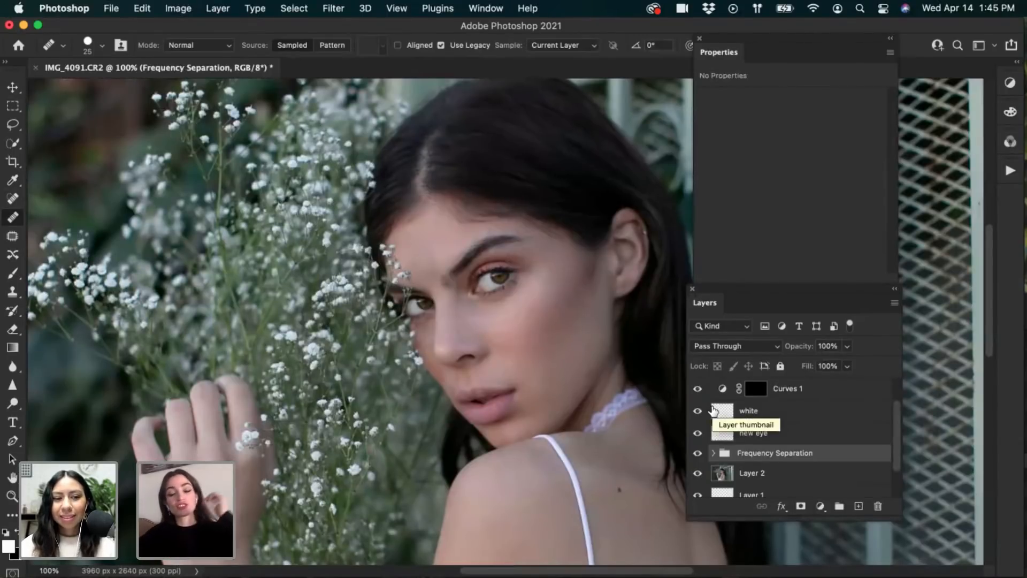
{"action": "left_click", "coordinate": [717, 393]}
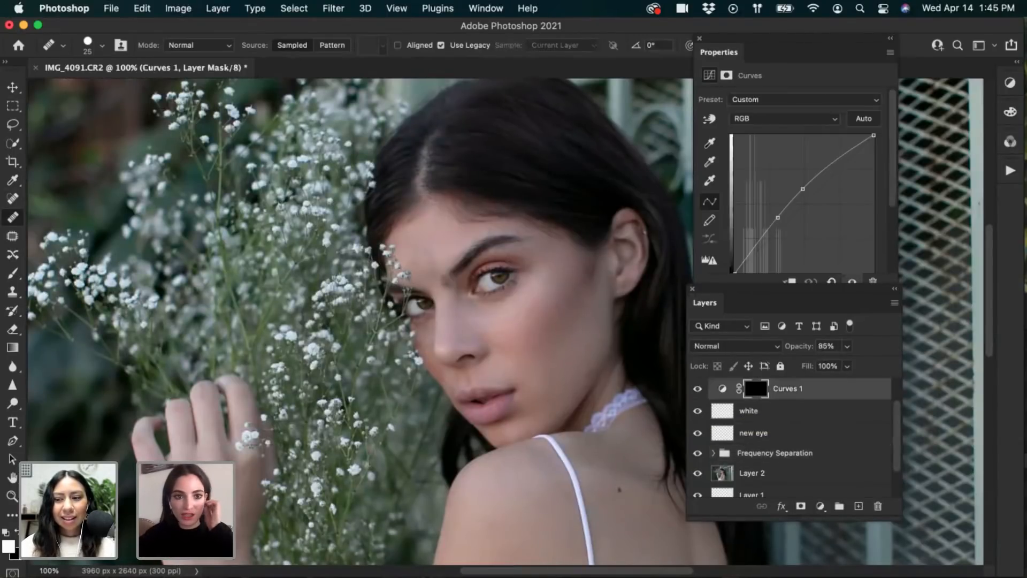
{"action": "left_click", "coordinate": [16, 84]}
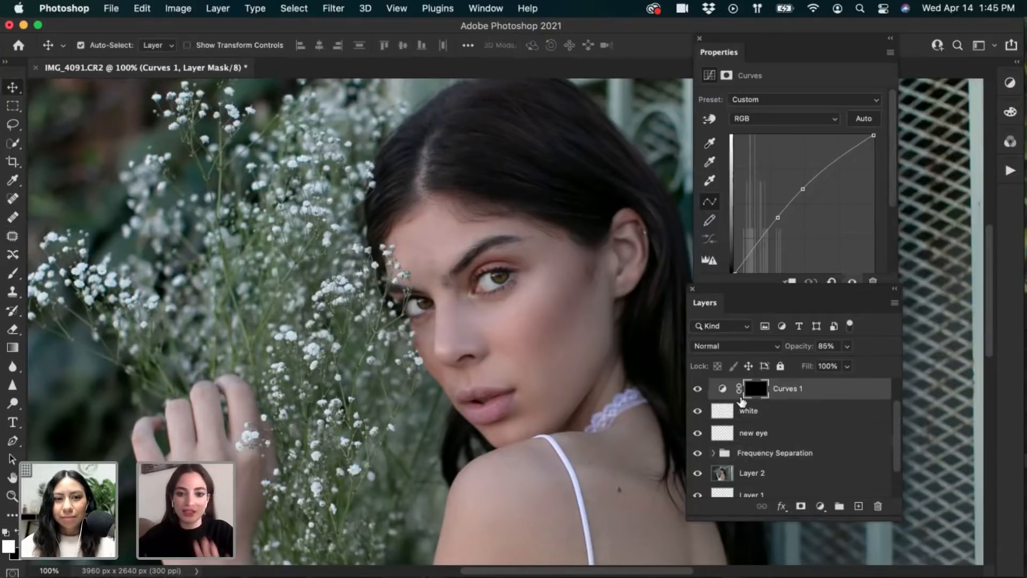
{"action": "left_click_drag", "start_coordinate": [898, 411], "coordinate": [896, 382]}
{"action": "left_click", "coordinate": [773, 390]}
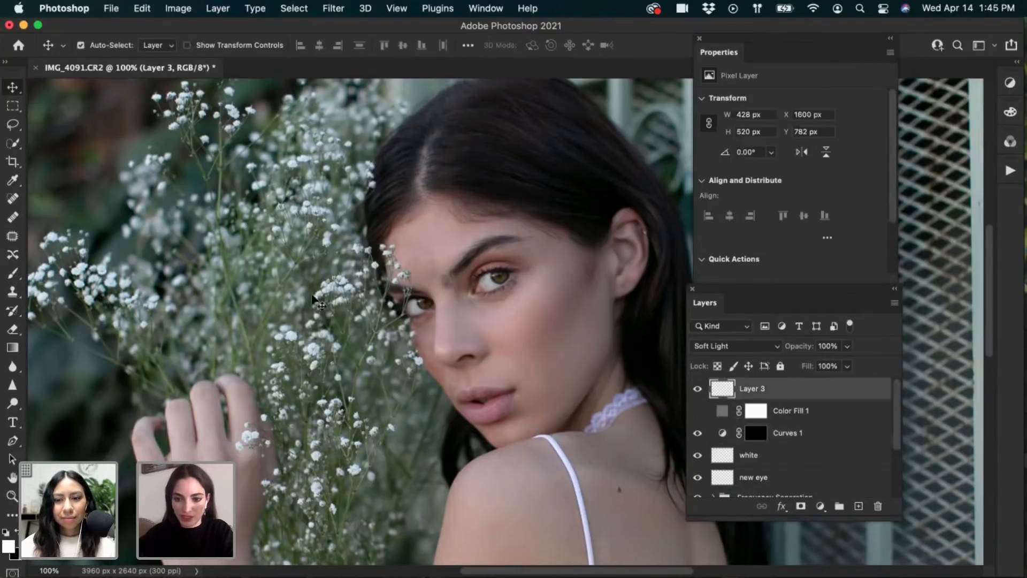
{"action": "left_click", "coordinate": [16, 273]}
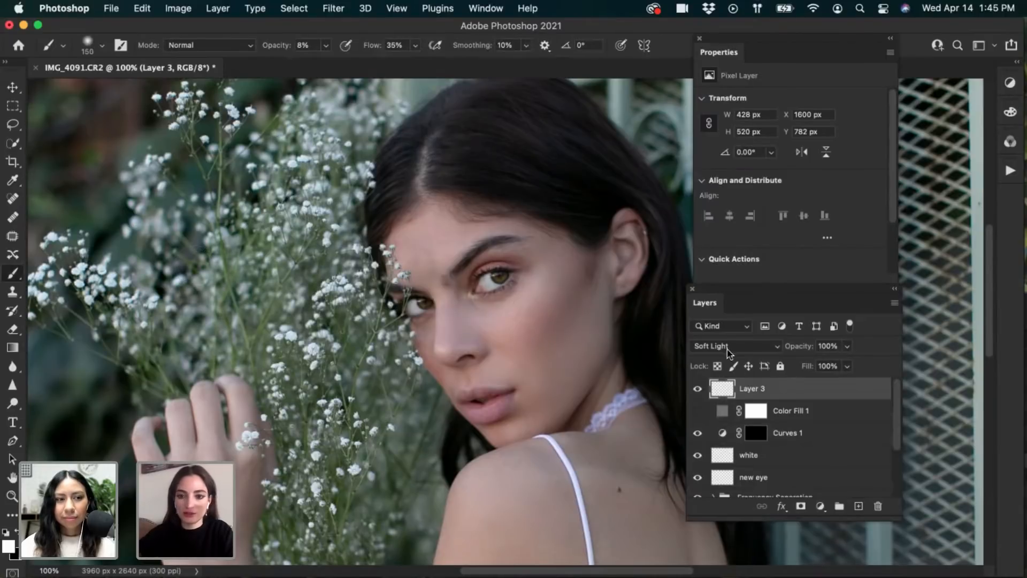
{"action": "key", "text": "bracketleft"}
{"action": "key", "text": "bracketleft"}
{"action": "key", "text": "bracketleft"}
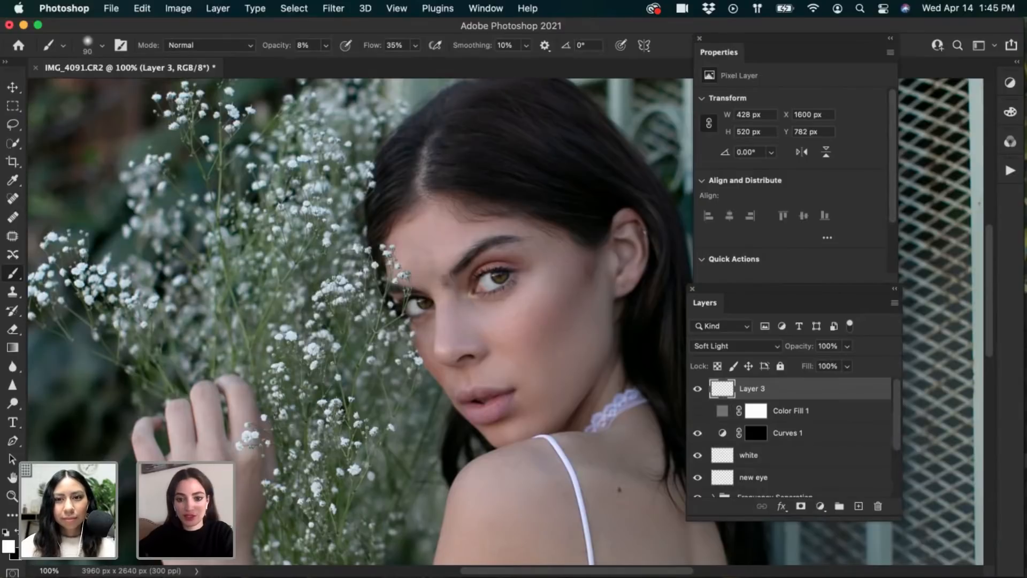
{"action": "key", "text": "super+z"}
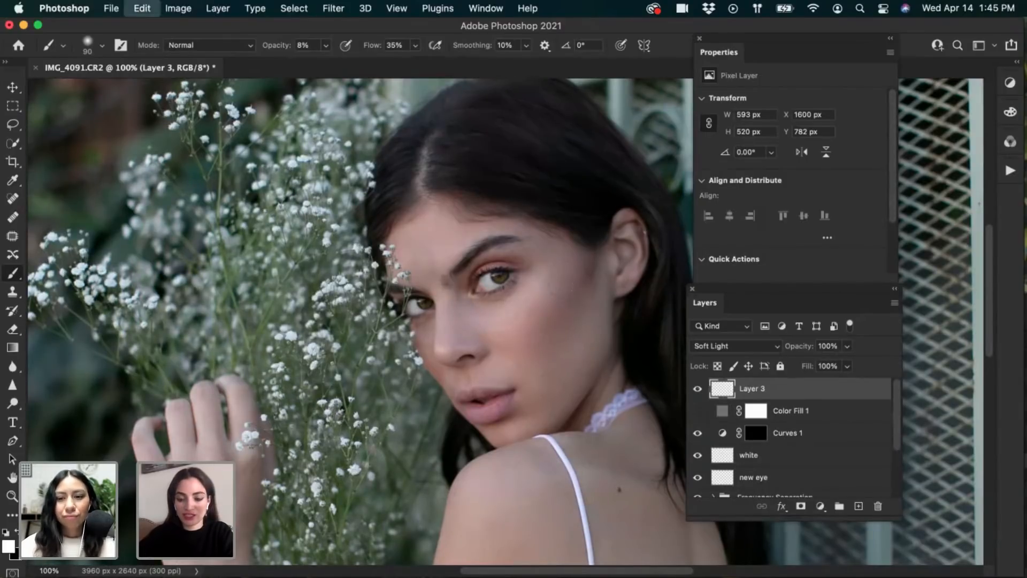
Set the brush to 125 px at 5% opacity and paint a soft highlight along the cheekbone on Layer 3
{"action": "key", "text": "bracketright"}
{"action": "key", "text": "bracketright"}
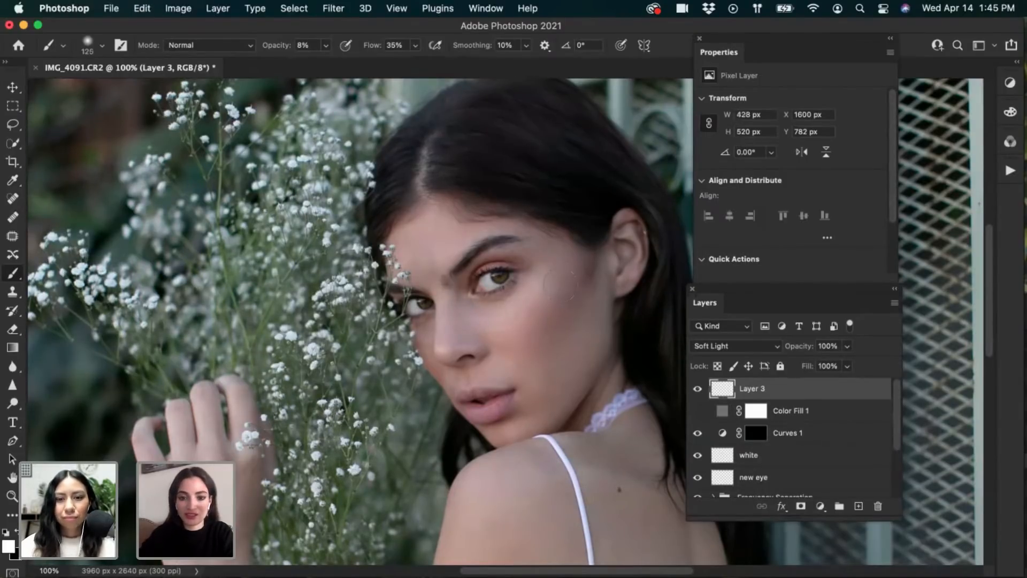
{"action": "left_click", "coordinate": [326, 45]}
{"action": "left_click_drag", "start_coordinate": [327, 63], "coordinate": [323, 62]}
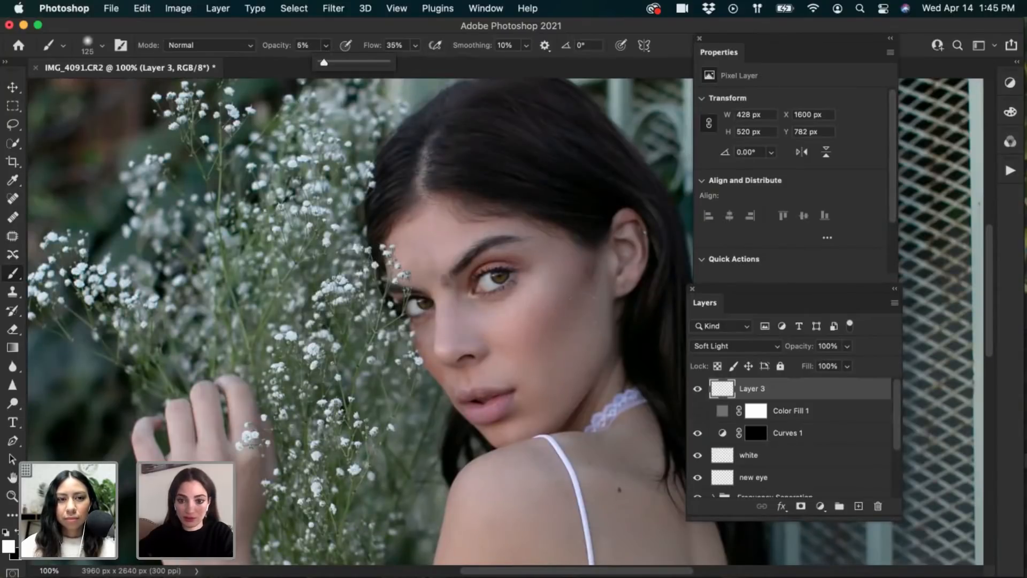
{"action": "left_click", "coordinate": [540, 305]}
{"action": "left_click_drag", "start_coordinate": [540, 316], "coordinate": [578, 289]}
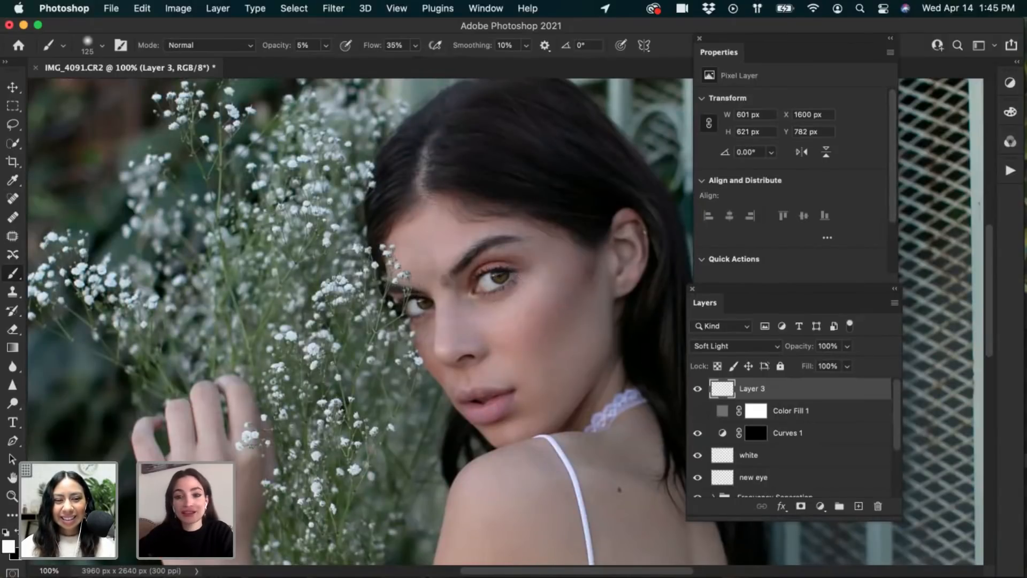
Brush soft highlights over the raised hand and forearm on Layer 3 with a 125 px brush at 5% opacity
{"action": "key", "text": "bracketleft"}
{"action": "key", "text": "bracketleft"}
{"action": "key", "text": "bracketleft"}
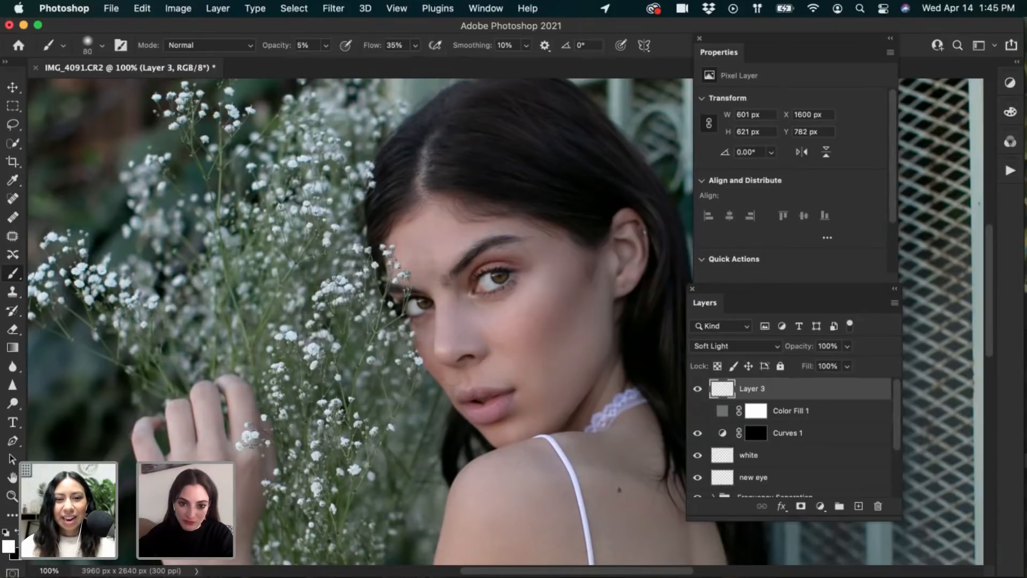
{"action": "left_click_drag", "start_coordinate": [341, 453], "coordinate": [398, 354]}
{"action": "key", "text": "super+minus"}
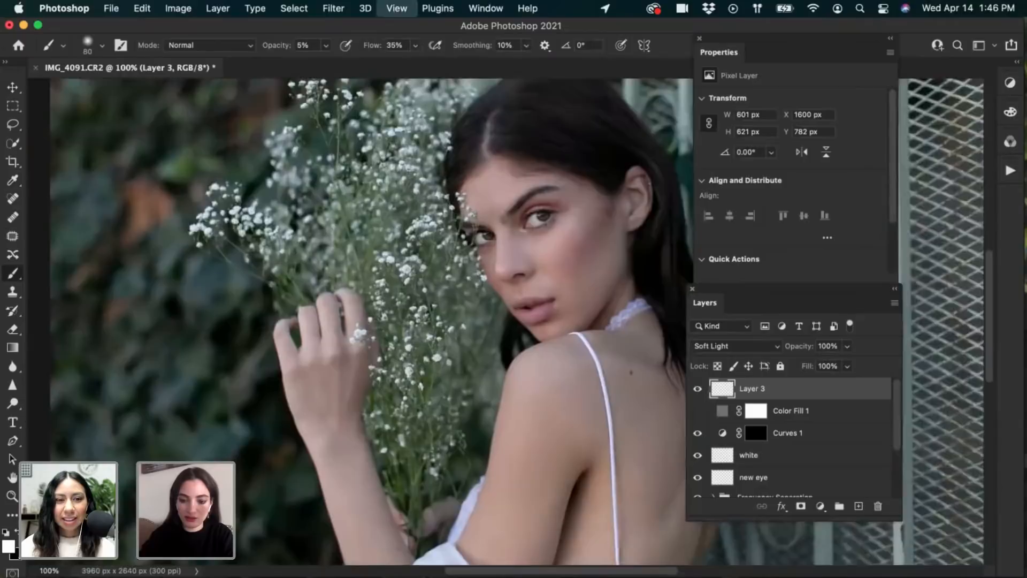
{"action": "key", "text": "bracketright"}
{"action": "key", "text": "bracketright"}
{"action": "key", "text": "bracketright"}
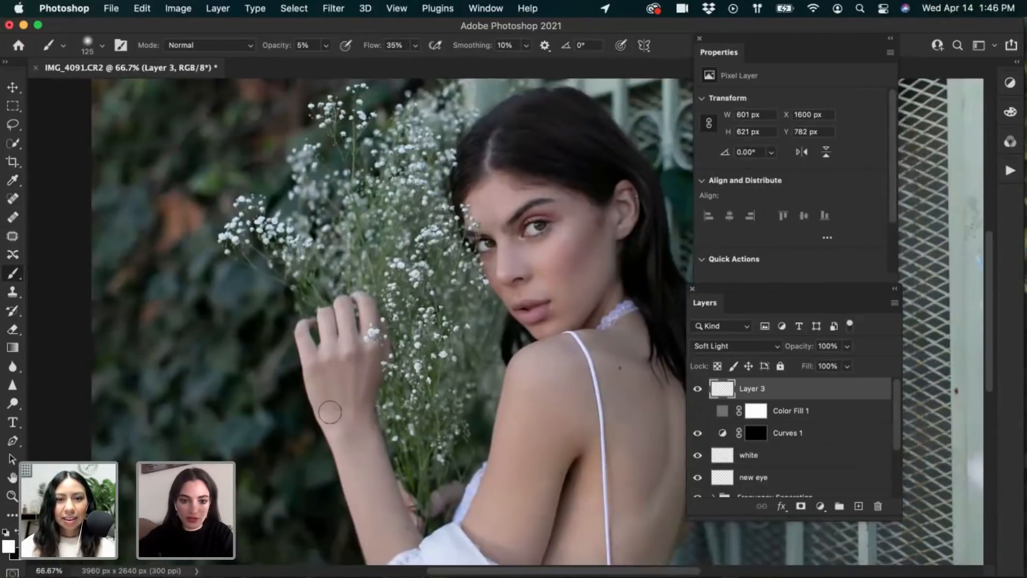
{"action": "left_click_drag", "start_coordinate": [346, 453], "coordinate": [344, 431]}
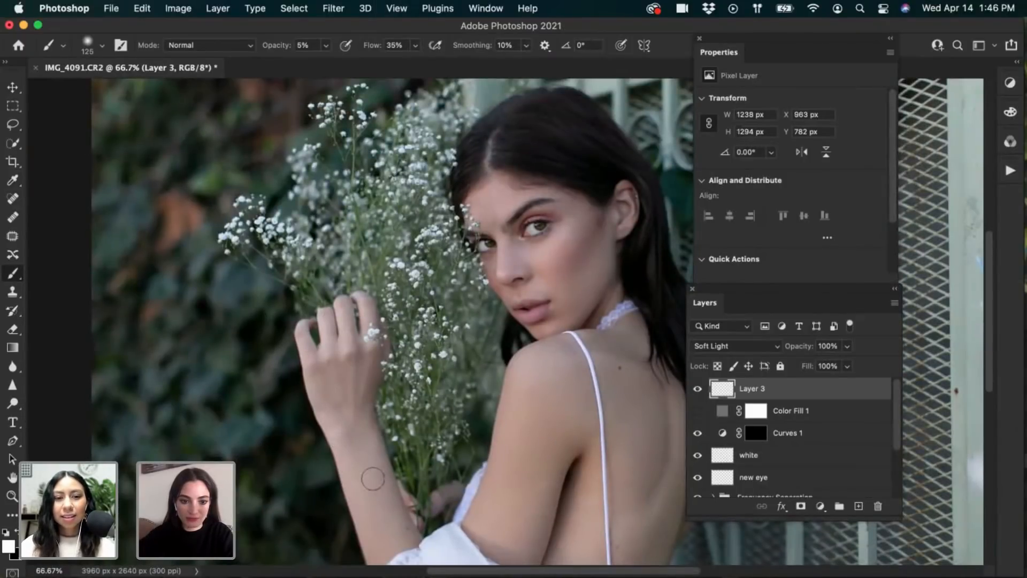
Brush a soft highlight over the shaded skin of the back beside the upper arm on Layer 3
{"action": "scroll", "coordinate": [551, 439], "scroll_direction": "down", "scroll_amount": 3}
{"action": "scroll", "coordinate": [551, 438], "scroll_direction": "right", "scroll_amount": 3}
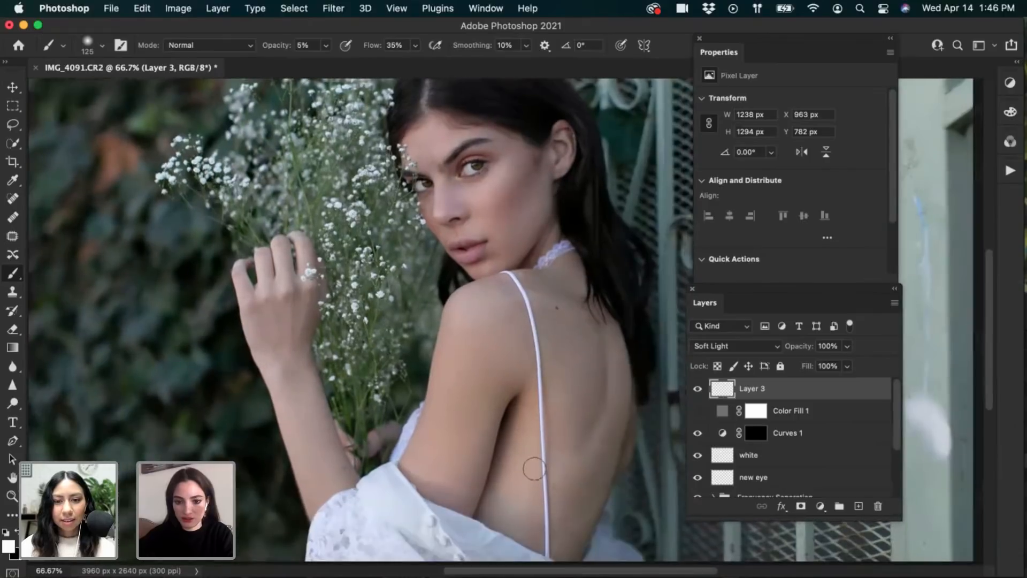
{"action": "left_click_drag", "start_coordinate": [518, 491], "coordinate": [507, 498]}
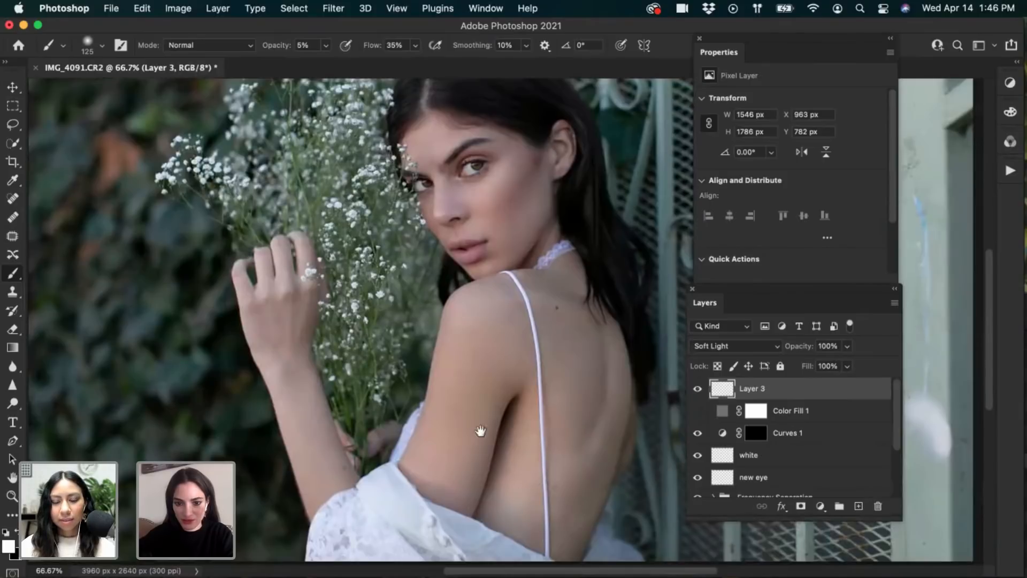
Switch the brush colour to black and shade the top of the forehead along the hairline on Layer 3
{"action": "scroll", "coordinate": [488, 374], "scroll_direction": "up", "scroll_amount": 3}
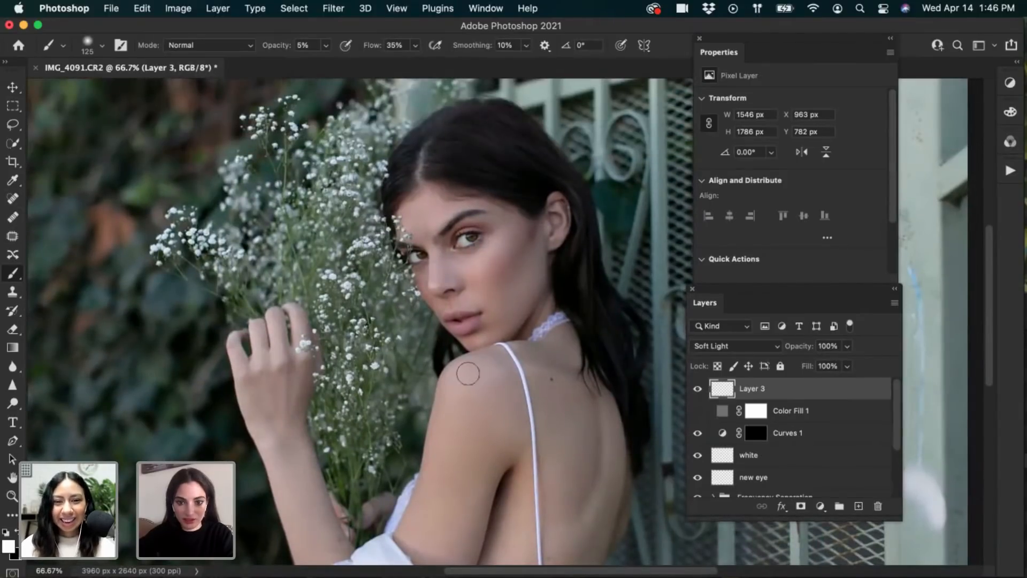
{"action": "left_click_drag", "start_coordinate": [456, 318], "coordinate": [473, 354]}
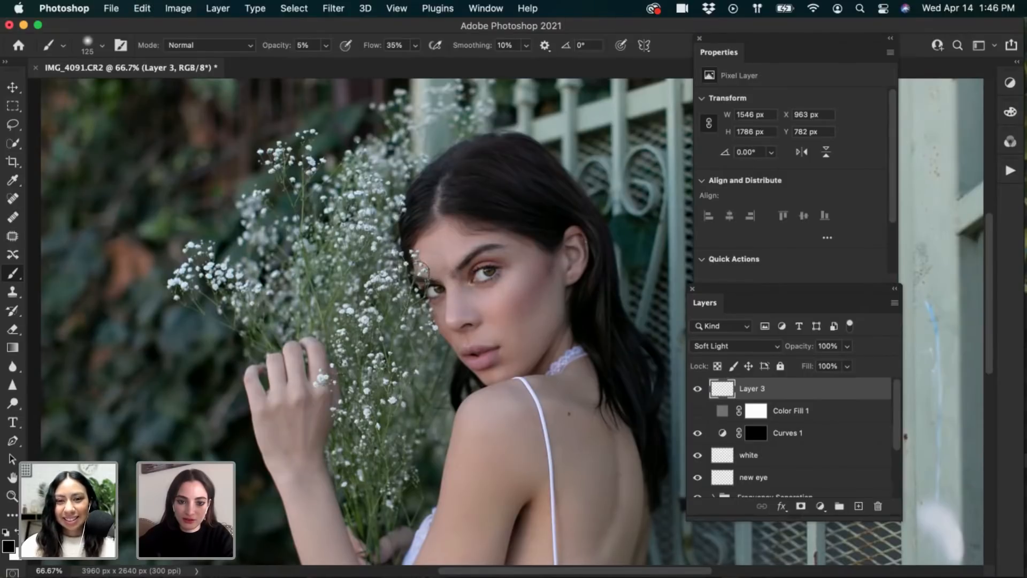
{"action": "left_click_drag", "start_coordinate": [450, 229], "coordinate": [506, 239]}
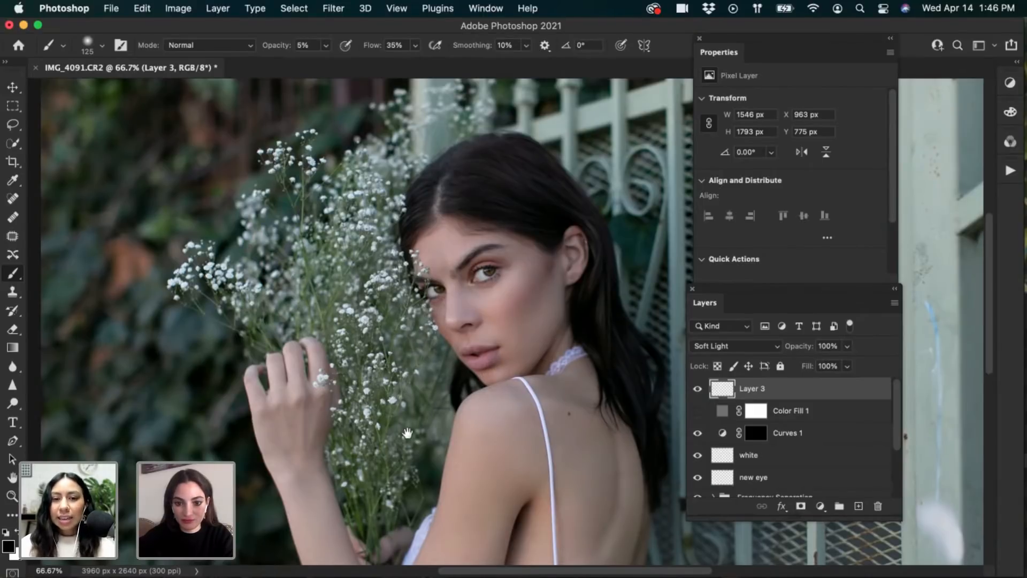
Brush black shading over the arm and body contours on Layer 3, and undo the last stroke
{"action": "left_click_drag", "start_coordinate": [407, 434], "coordinate": [438, 334]}
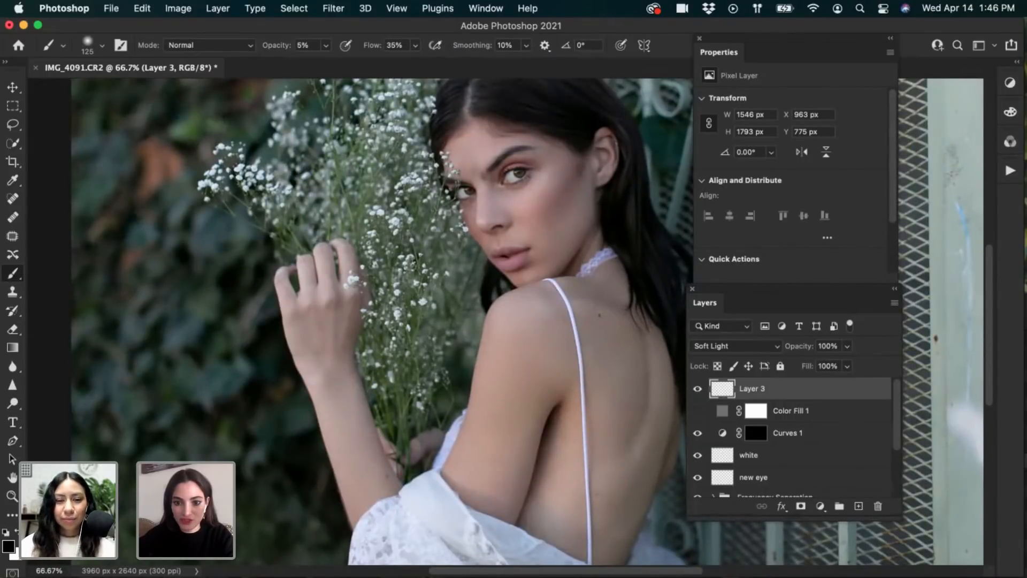
{"action": "key", "text": "super+z"}
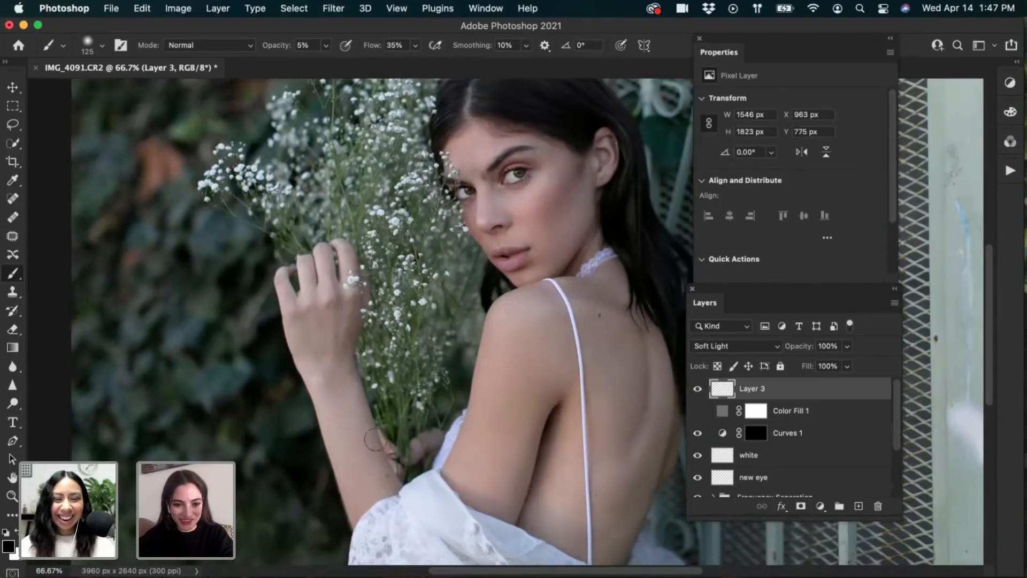
Brush black shading over the raised hand and along the forehead hairline on Layer 3, and reduce the brush to 90 px
{"action": "mouse_move", "coordinate": [311, 305]}
{"action": "left_mouse_down"}
{"action": "mouse_move", "coordinate": [334, 301]}
{"action": "mouse_move", "coordinate": [337, 313]}
{"action": "left_mouse_up"}
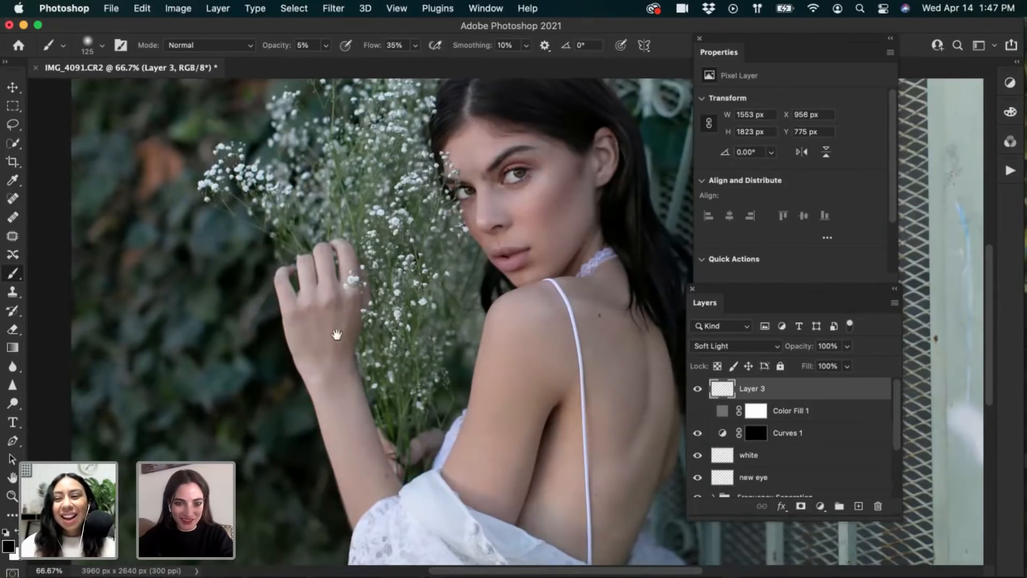
{"action": "left_click_drag", "start_coordinate": [359, 391], "coordinate": [343, 479]}
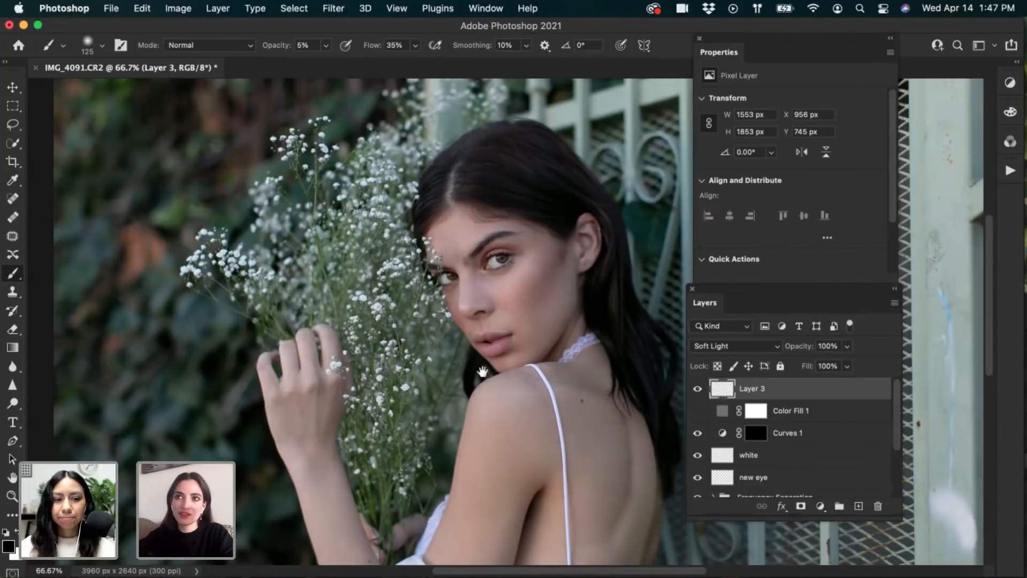
{"action": "left_click_drag", "start_coordinate": [481, 371], "coordinate": [456, 343]}
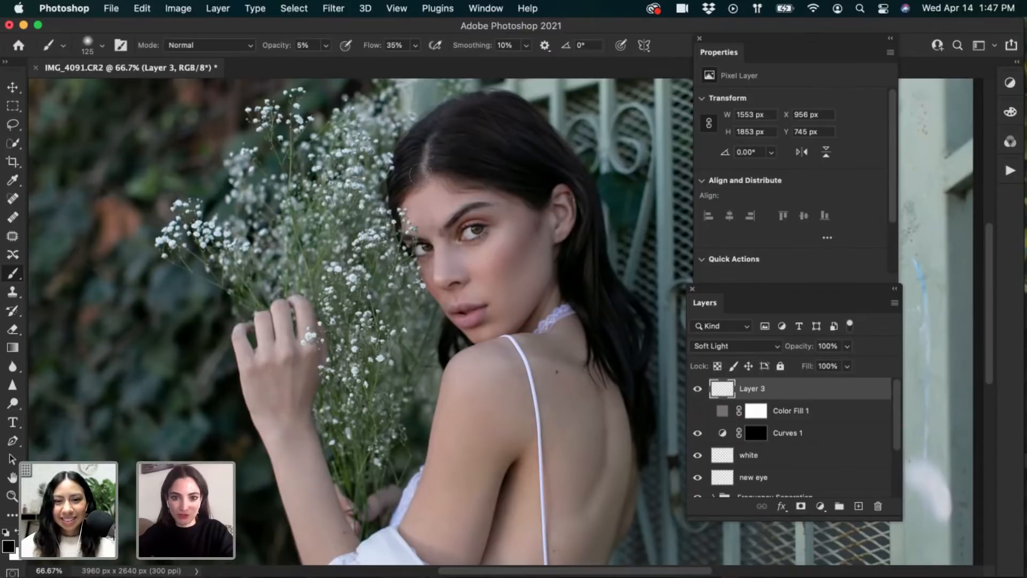
{"action": "left_click_drag", "start_coordinate": [429, 192], "coordinate": [444, 167]}
{"action": "left_click_drag", "start_coordinate": [537, 200], "coordinate": [461, 170]}
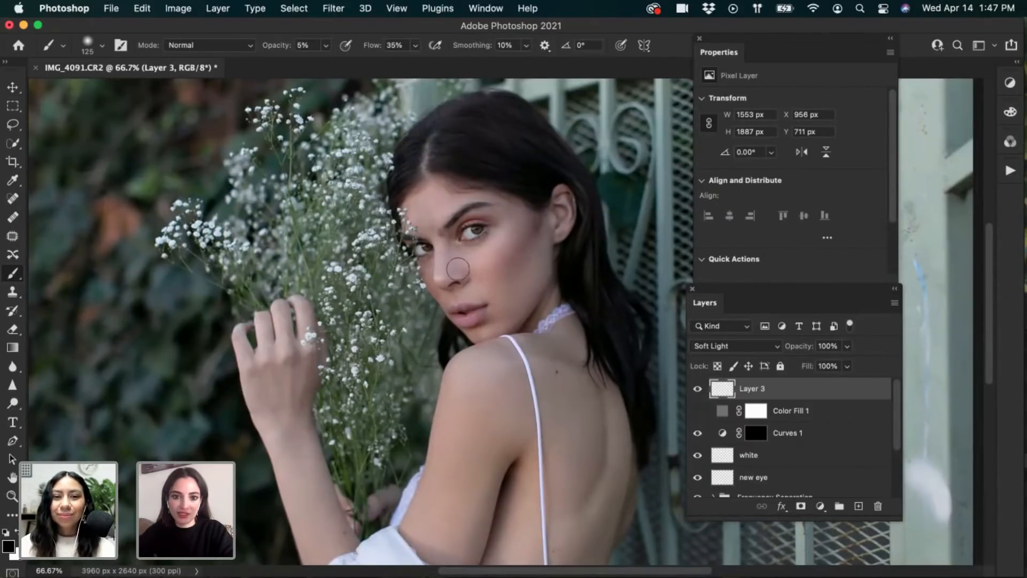
{"action": "key", "text": "bracketleft"}
{"action": "key", "text": "bracketleft"}
{"action": "key", "text": "bracketleft"}
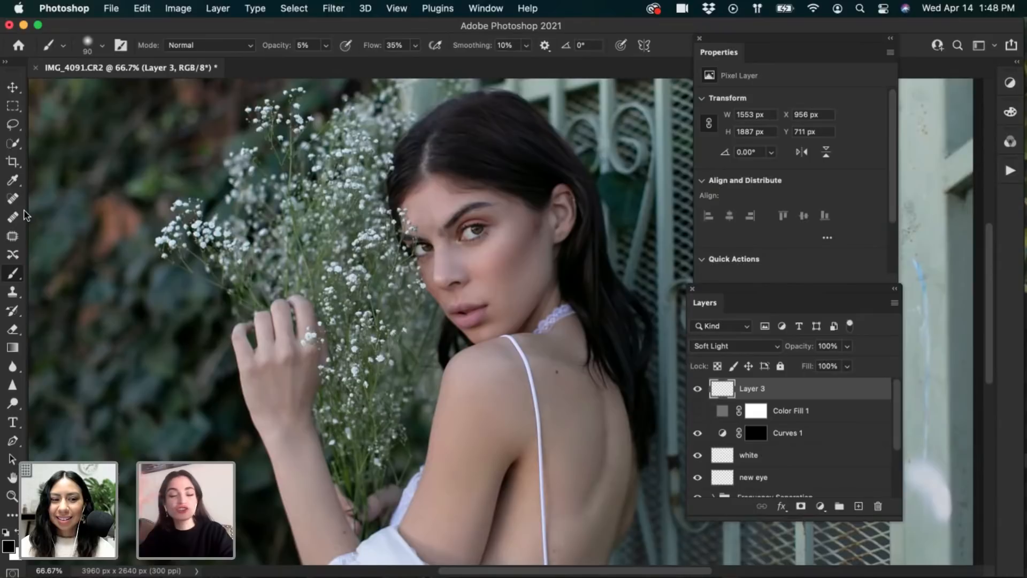
Hide and show Layer 3 to compare the portrait before and after the brushed highlights and shadows
{"action": "left_click", "coordinate": [11, 89]}
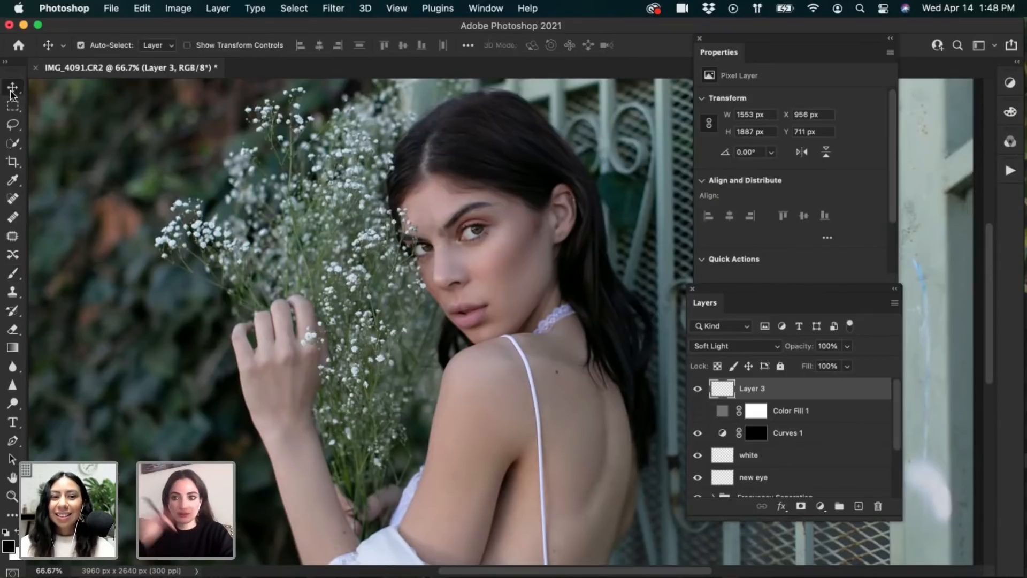
{"action": "left_click", "coordinate": [698, 389]}
{"action": "left_click", "coordinate": [698, 389]}
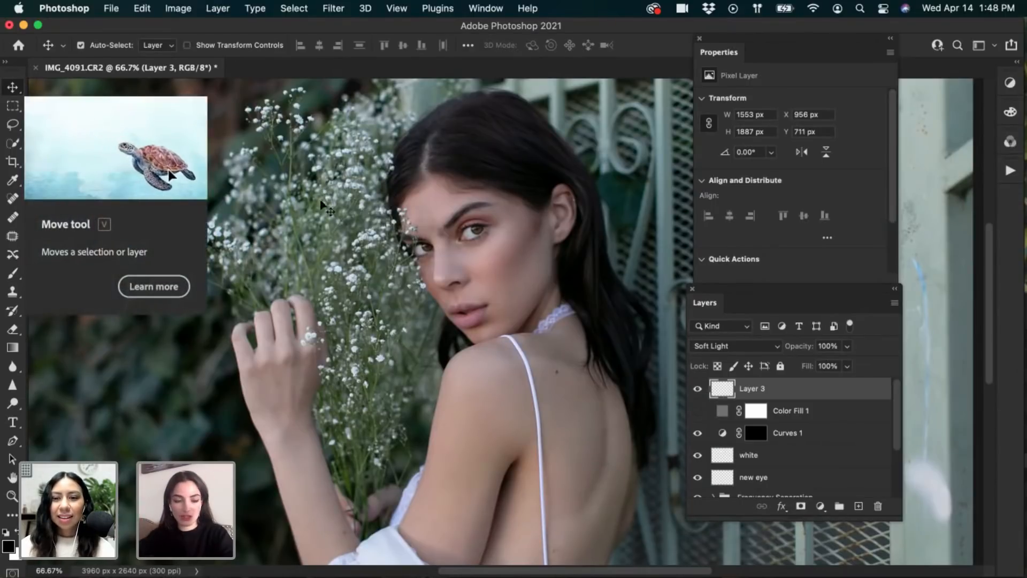
Add a Curves adjustment layer above Layer 3 and pull the RGB curve's midpoint down to darken the image
{"action": "left_click", "coordinate": [218, 8]}
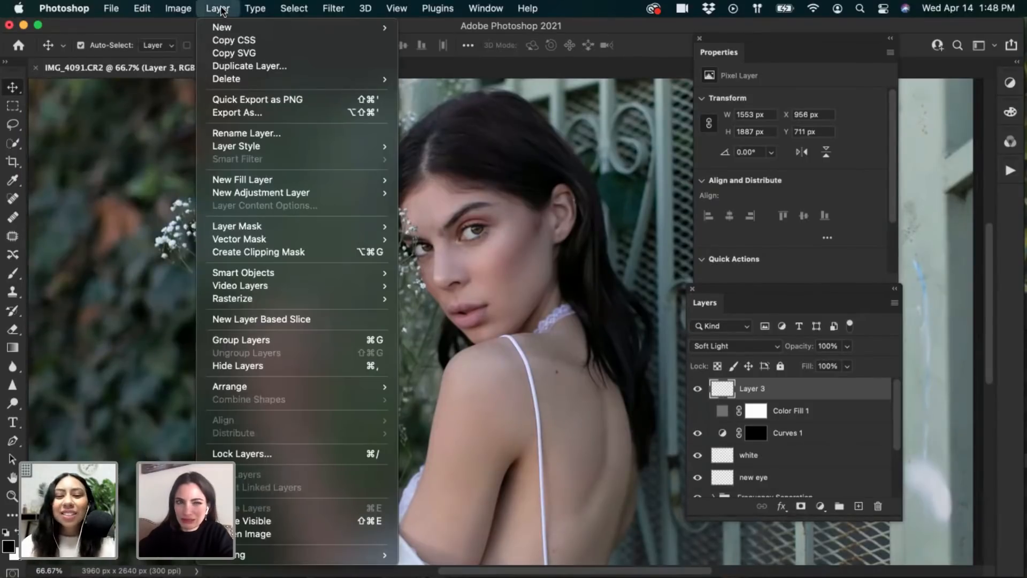
{"action": "mouse_move", "coordinate": [331, 193]}
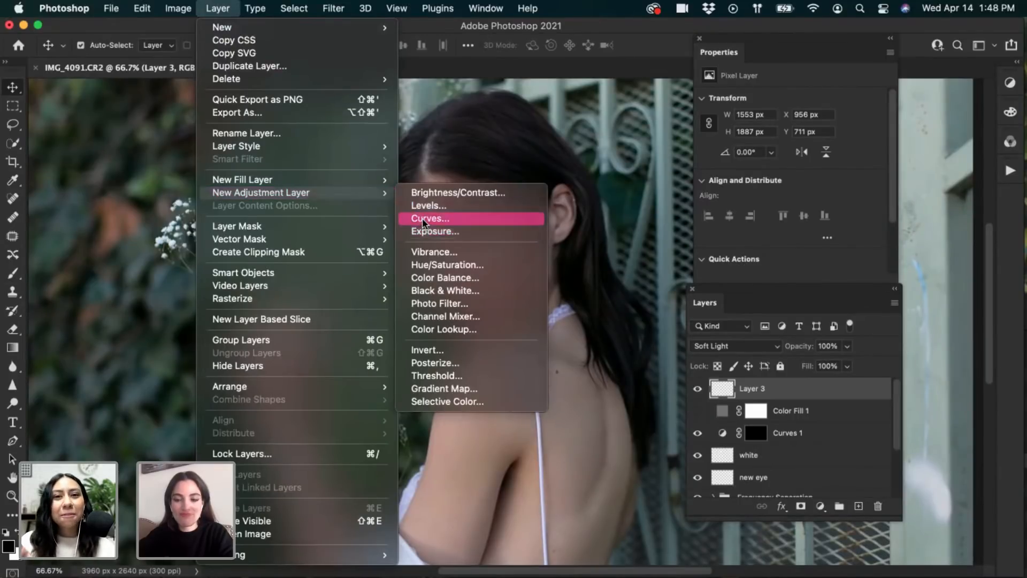
{"action": "left_click", "coordinate": [422, 217]}
{"action": "left_click", "coordinate": [636, 289]}
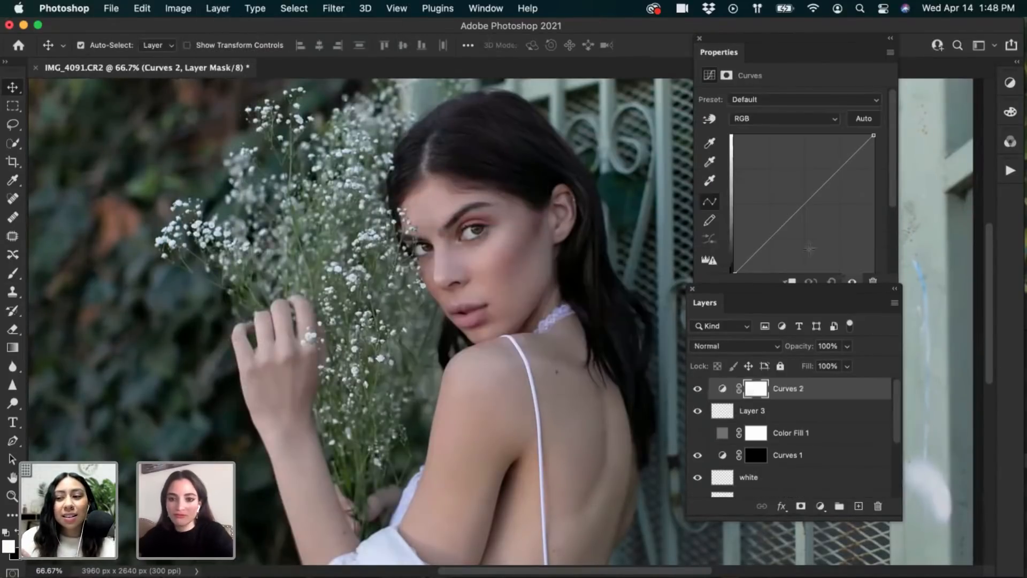
{"action": "left_click_drag", "start_coordinate": [796, 217], "coordinate": [801, 221]}
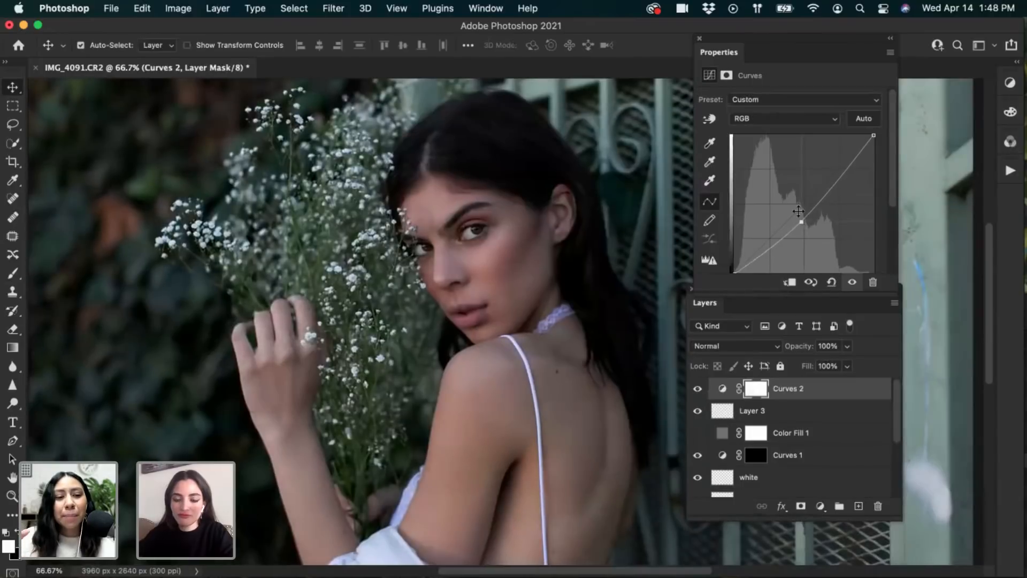
Invert the Curves 2 mask to black and ready a 20 px brush at 5% opacity for painting around the eyes
{"action": "key", "text": "super+plus"}
{"action": "key", "text": "super+plus"}
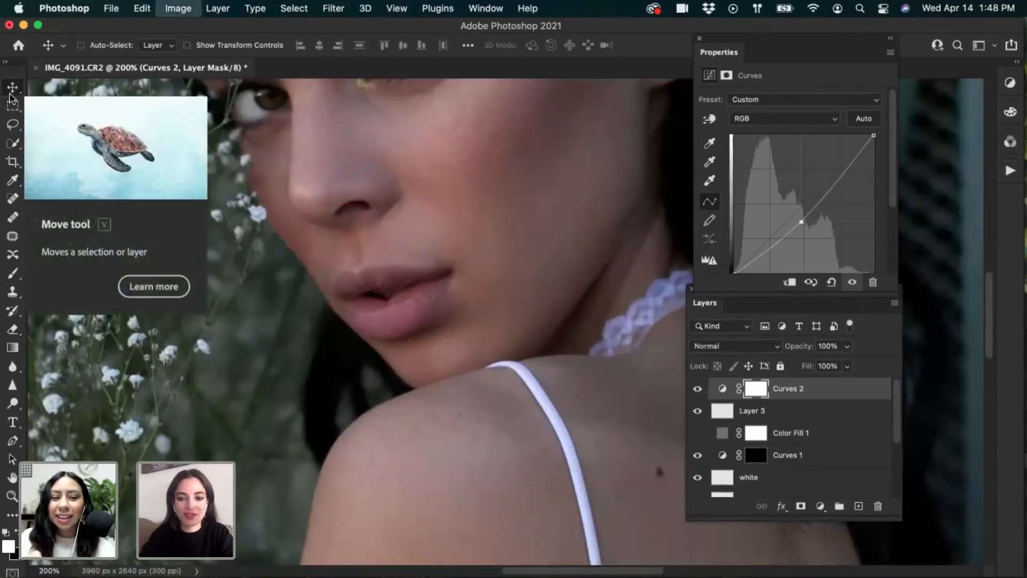
{"action": "key", "text": "super+i"}
{"action": "left_click", "coordinate": [13, 273]}
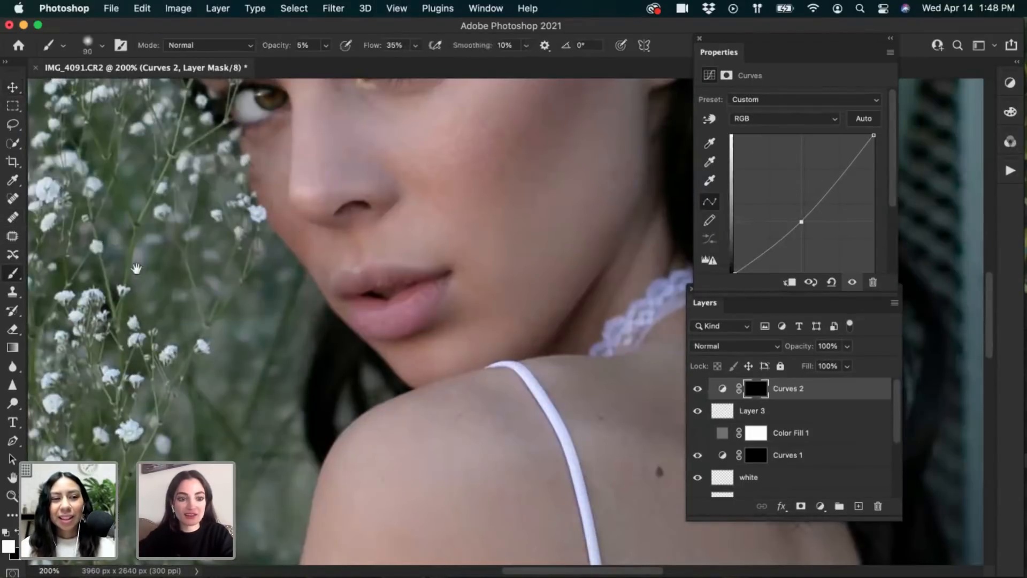
{"action": "left_click_drag", "start_coordinate": [344, 188], "coordinate": [335, 301]}
{"action": "key", "text": "bracketleft"}
{"action": "key", "text": "bracketleft"}
{"action": "key", "text": "bracketleft"}
{"action": "key", "text": "bracketleft"}
{"action": "key", "text": "bracketleft"}
{"action": "key", "text": "bracketleft"}
{"action": "key", "text": "bracketleft"}
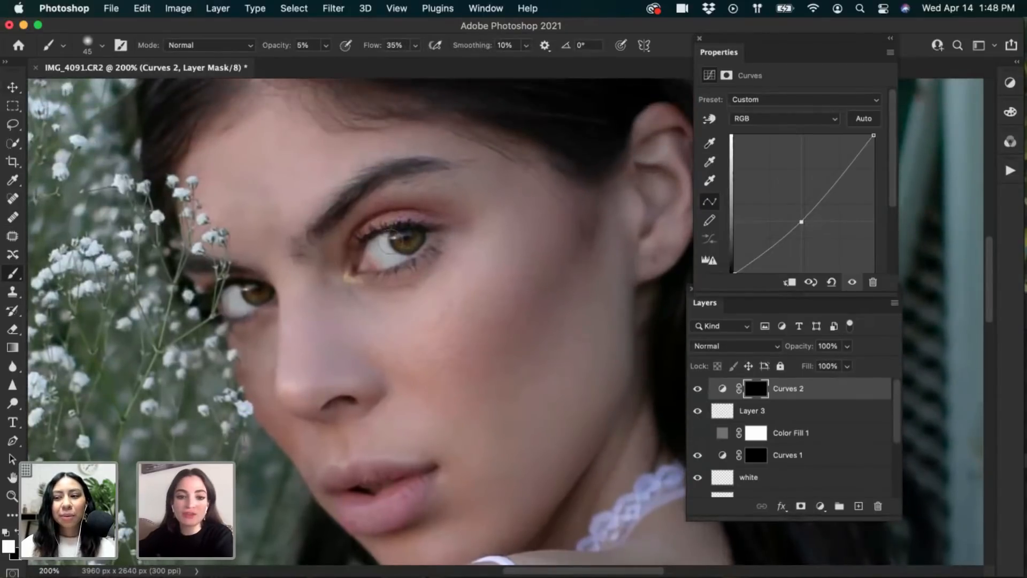
{"action": "key", "text": "bracketleft"}
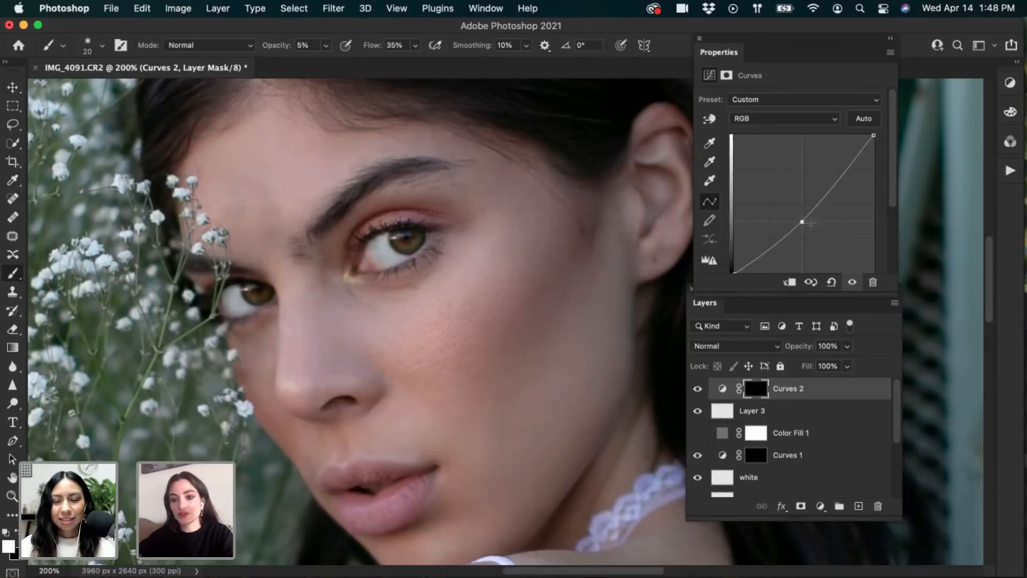
Lower the Curves 2 midpoint further, inverting the mask to white to check the darkening and back to black
{"action": "mouse_move", "coordinate": [801, 221]}
{"action": "left_mouse_down"}
{"action": "mouse_move", "coordinate": [815, 229]}
{"action": "mouse_move", "coordinate": [807, 211]}
{"action": "mouse_move", "coordinate": [821, 231]}
{"action": "mouse_move", "coordinate": [808, 225]}
{"action": "left_mouse_up"}
{"action": "key", "text": "super+i"}
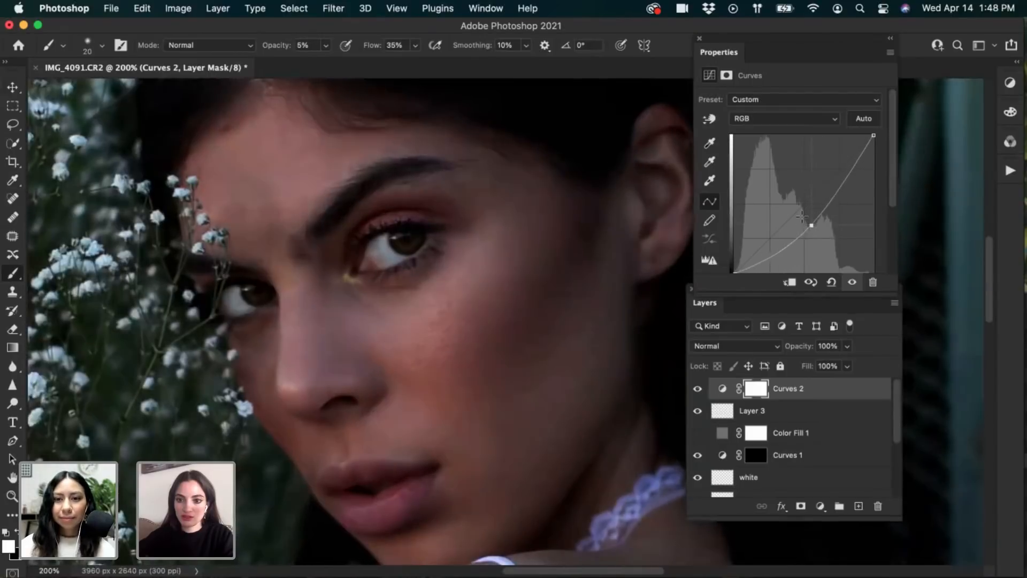
{"action": "key", "text": "super+i"}
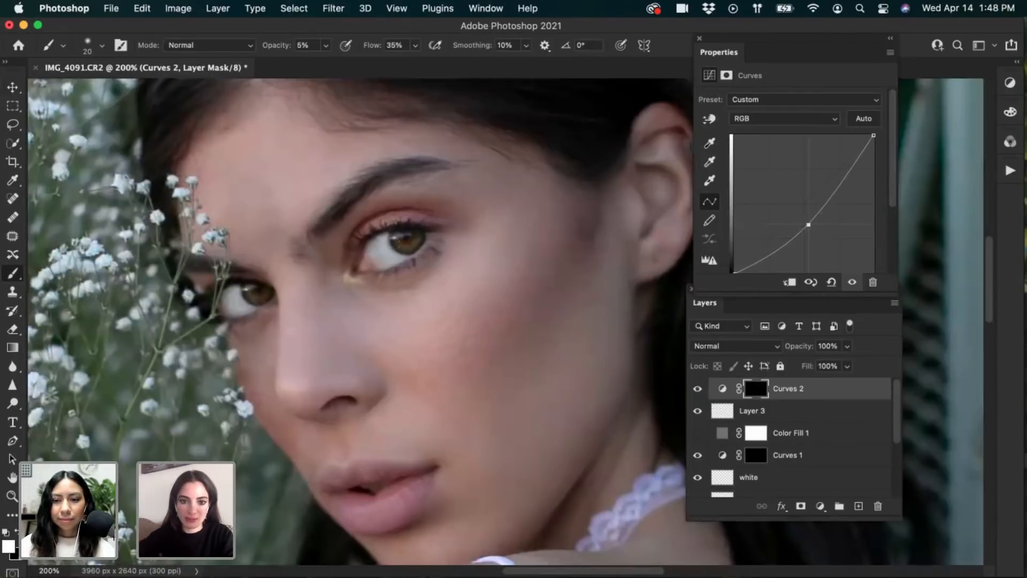
Set the brush to 15 px for fine darkening on the Curves 2 mask, and enlarge it to 35 px
{"action": "key", "text": "bracketleft"}
{"action": "key", "text": "bracketleft"}
{"action": "key", "text": "bracketleft"}
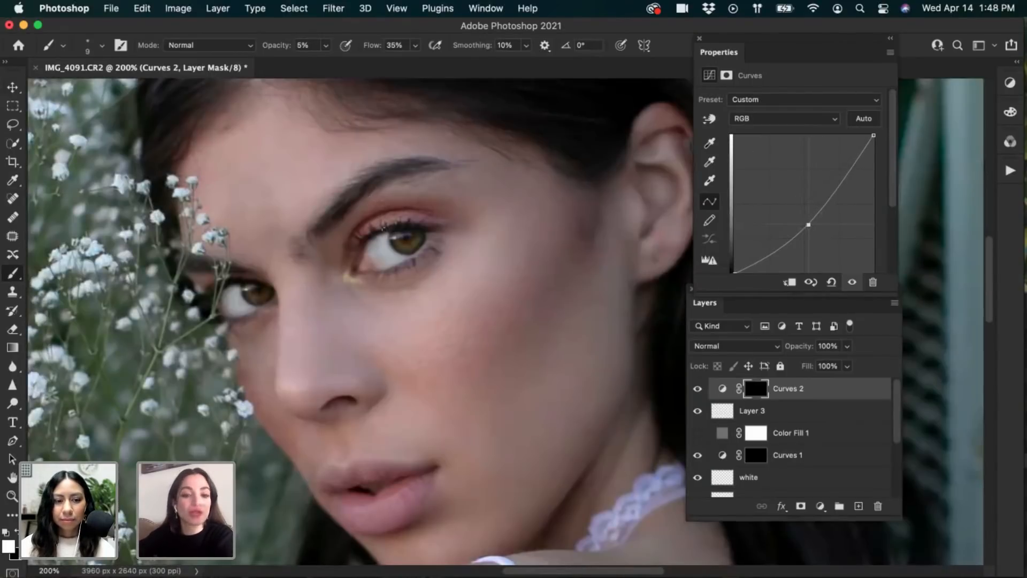
{"action": "key", "text": "bracketright"}
{"action": "key", "text": "bracketright"}
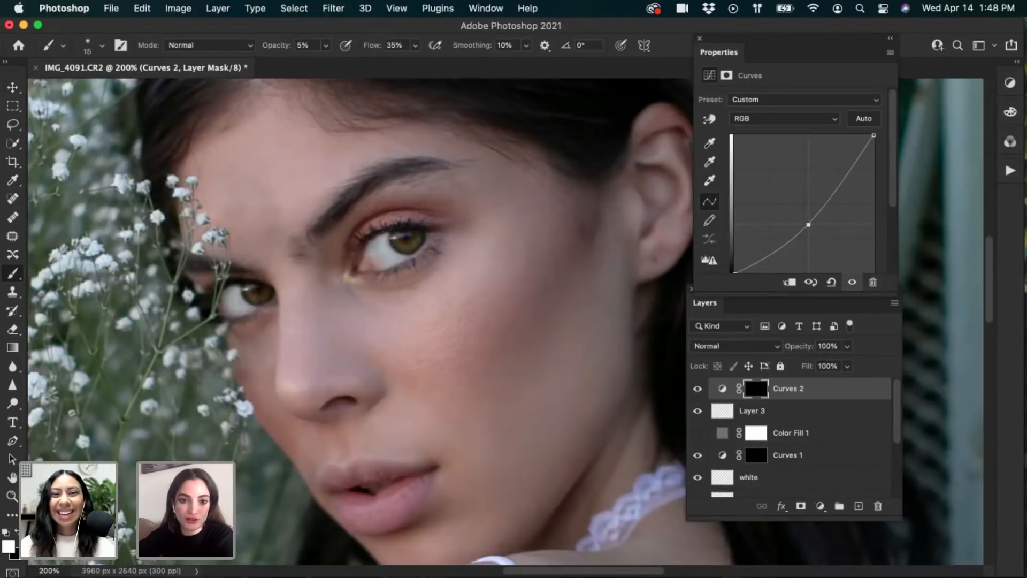
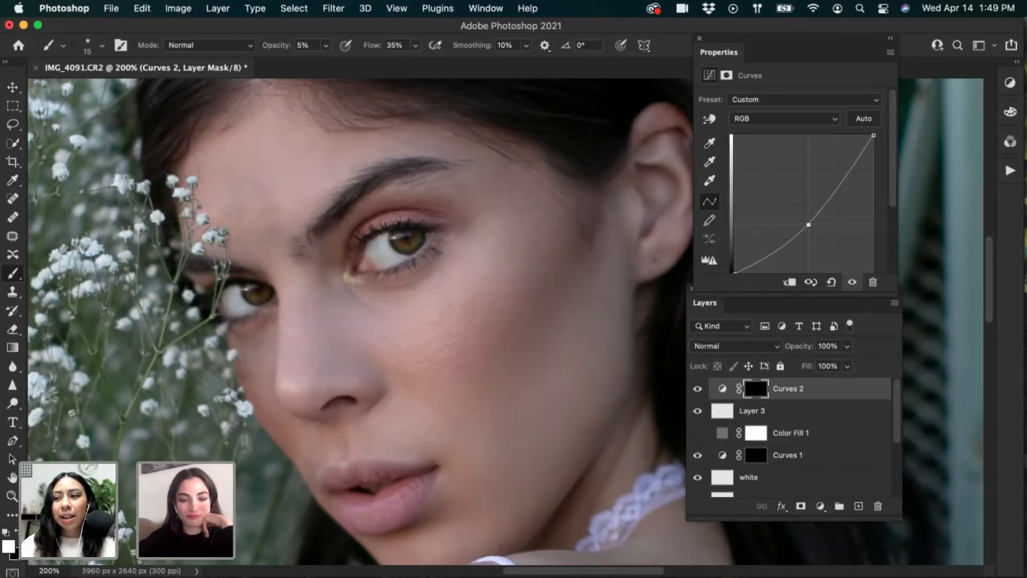
{"action": "key", "text": "bracketright"}
{"action": "key", "text": "bracketright"}
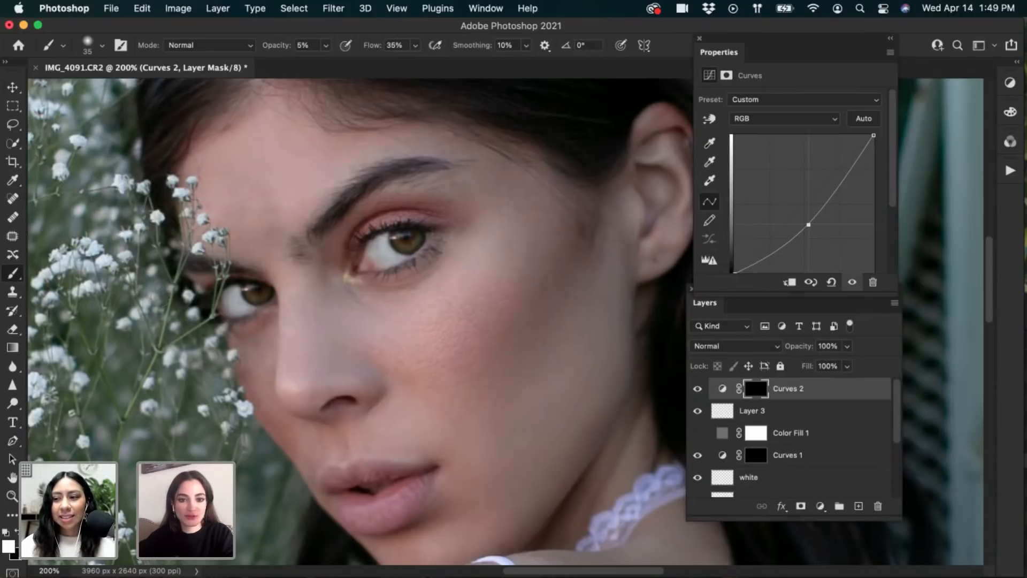
Create a new layer named "eyeshadow" above Curves 2
{"action": "key", "text": "super+shift+n"}
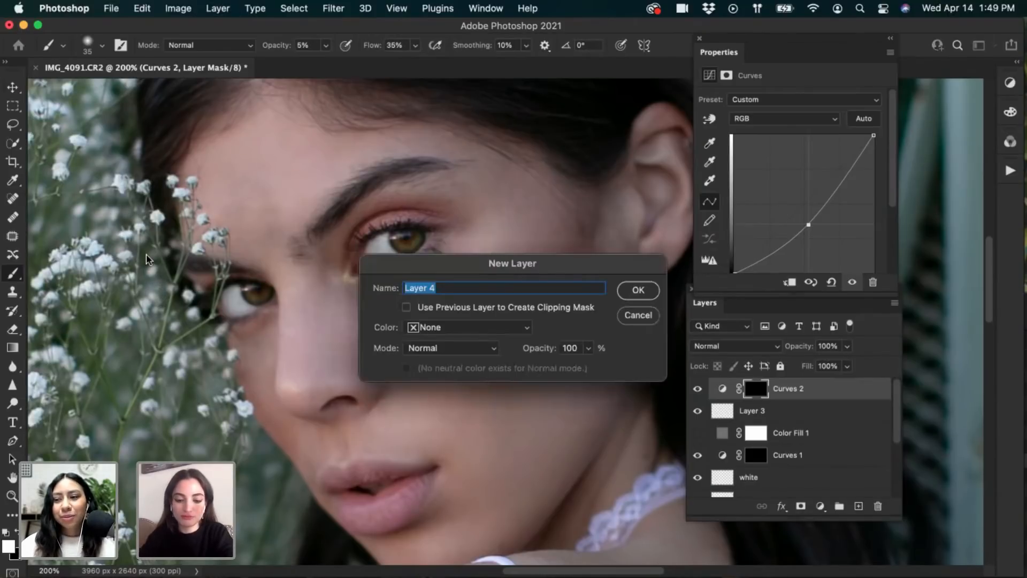
{"action": "type", "text": "eyeshadow"}
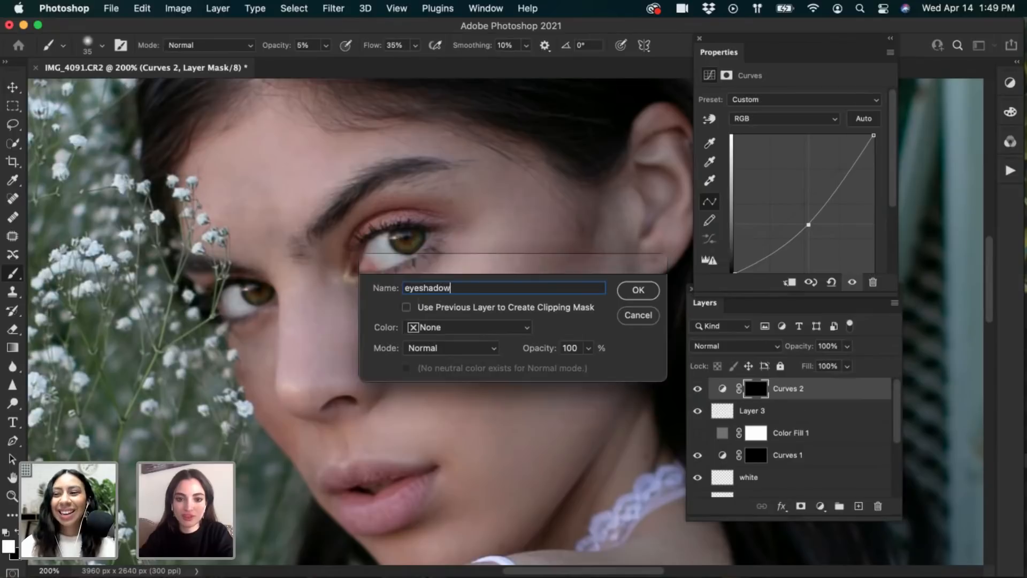
{"action": "key", "text": "Return"}
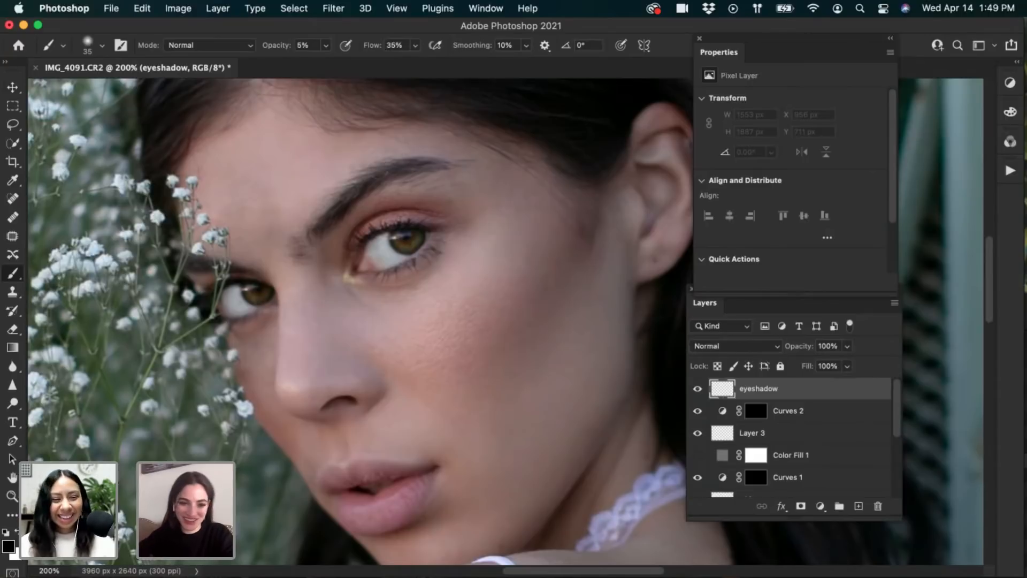
Sample the reddish eyelid colour for the brush and set the eyeshadow layer's blend mode to Soft Light
{"action": "left_click", "coordinate": [389, 214], "text": "alt"}
{"action": "left_click", "coordinate": [728, 346]}
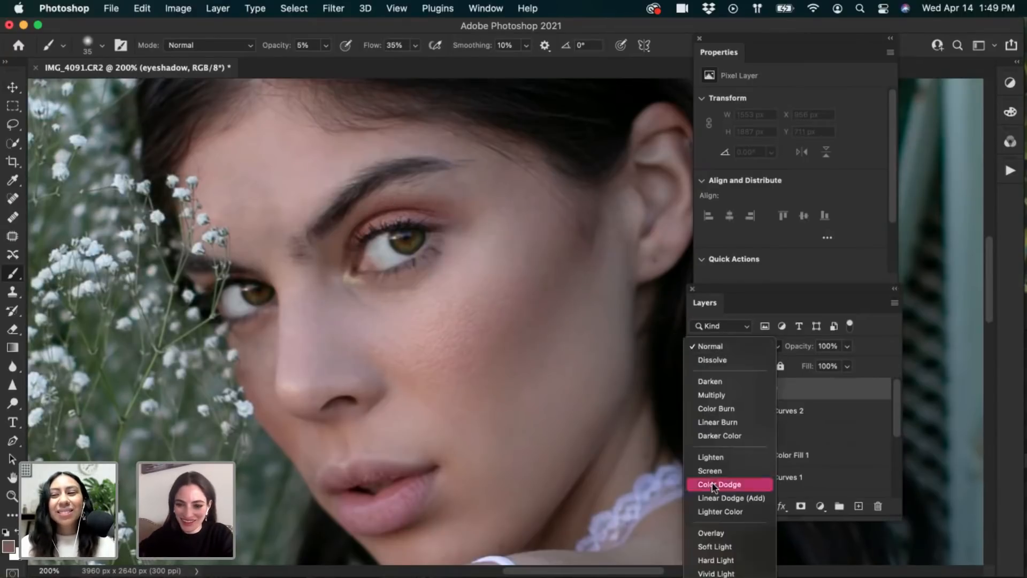
{"action": "left_click", "coordinate": [711, 532]}
{"action": "left_click", "coordinate": [742, 348]}
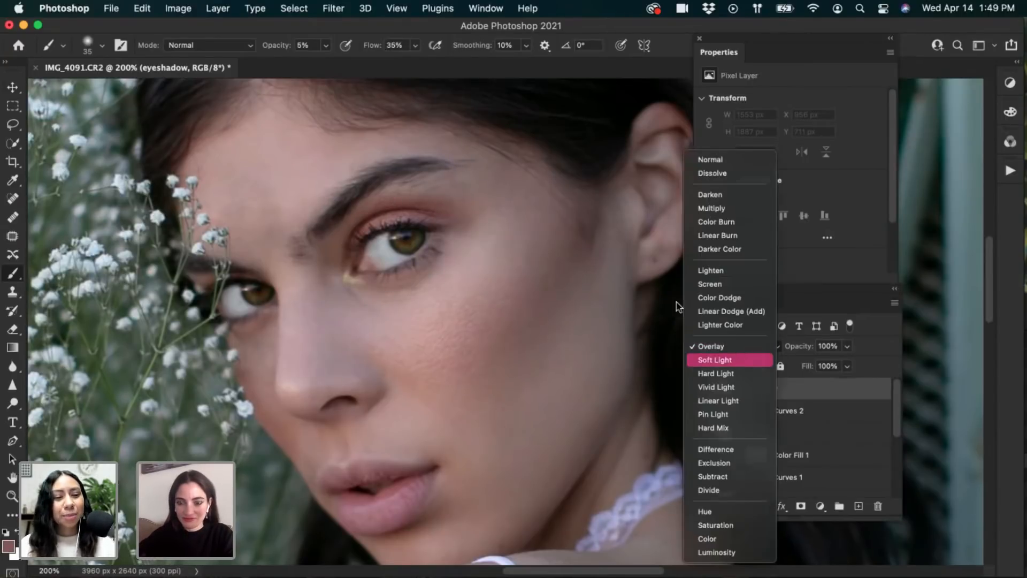
{"action": "key", "text": "Return"}
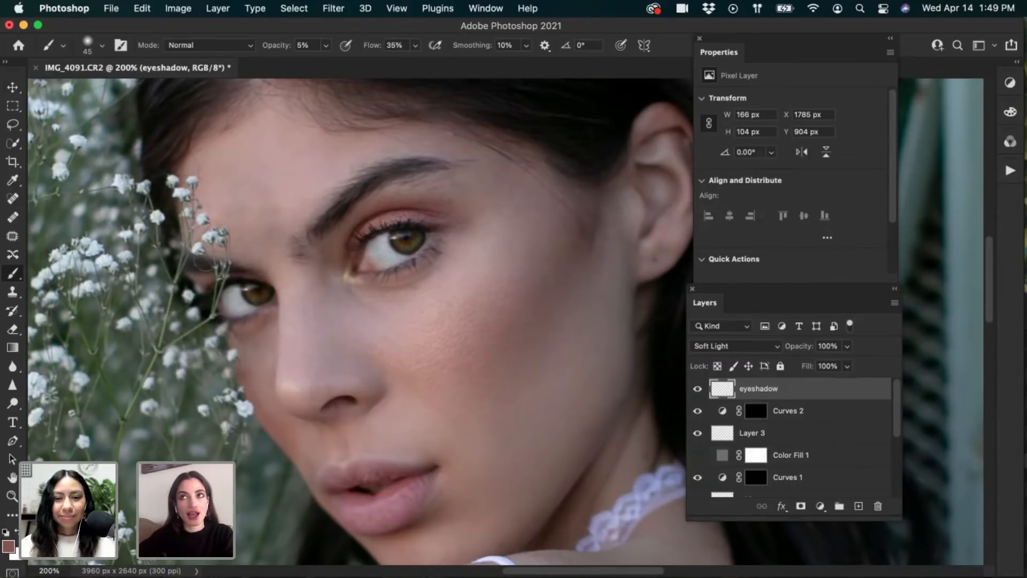
Brush the sampled colour around the eye beside the flowers on the eyeshadow layer, narrowing the brush to 25 px
{"action": "left_click_drag", "start_coordinate": [234, 292], "coordinate": [205, 292]}
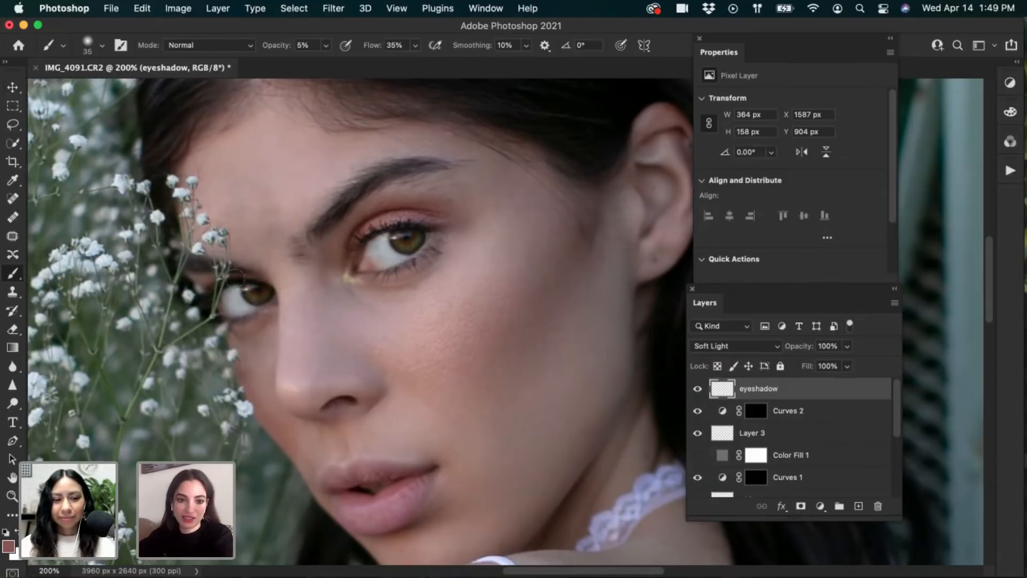
{"action": "key", "text": "bracketleft"}
{"action": "key", "text": "bracketleft"}
{"action": "left_click_drag", "start_coordinate": [227, 283], "coordinate": [206, 286]}
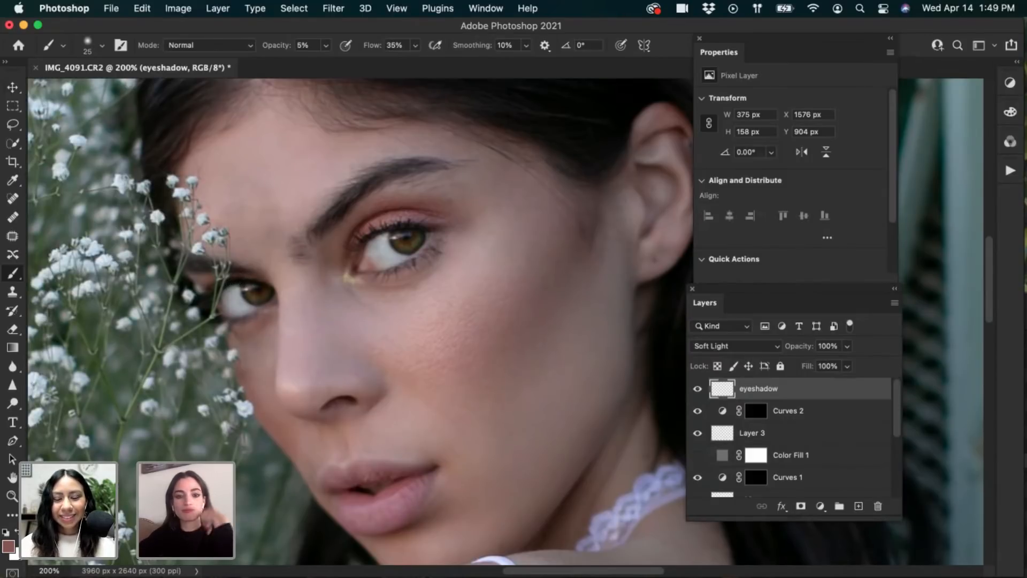
Enlarge the brush to 45 px, resample the eyelid colour, and set the eyeshadow layer's blend mode to Overlay
{"action": "key", "text": "bracketright"}
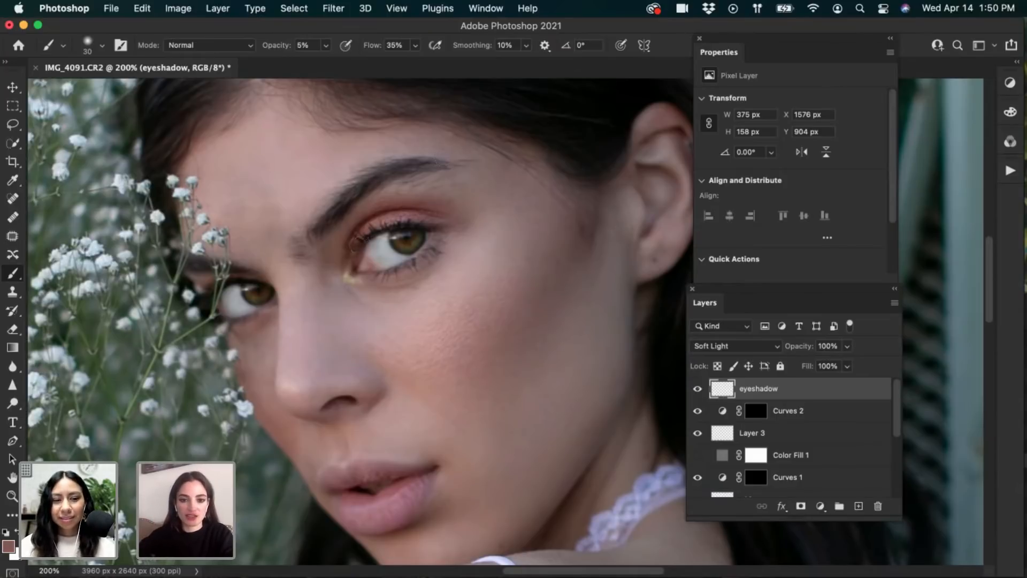
{"action": "key", "text": "bracketright"}
{"action": "key", "text": "bracketright"}
{"action": "key", "text": "bracketright"}
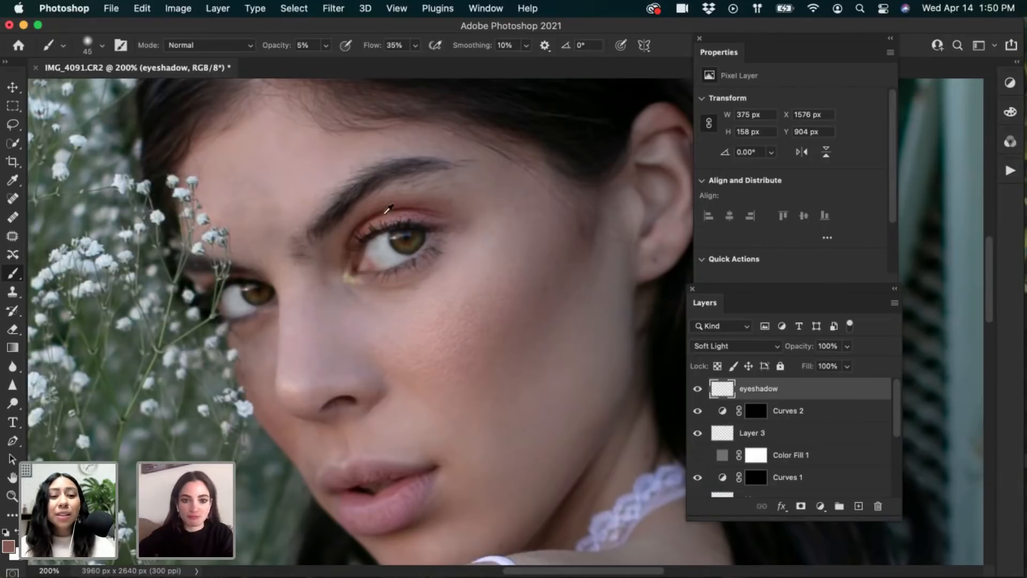
{"action": "left_click", "coordinate": [391, 215], "text": "alt"}
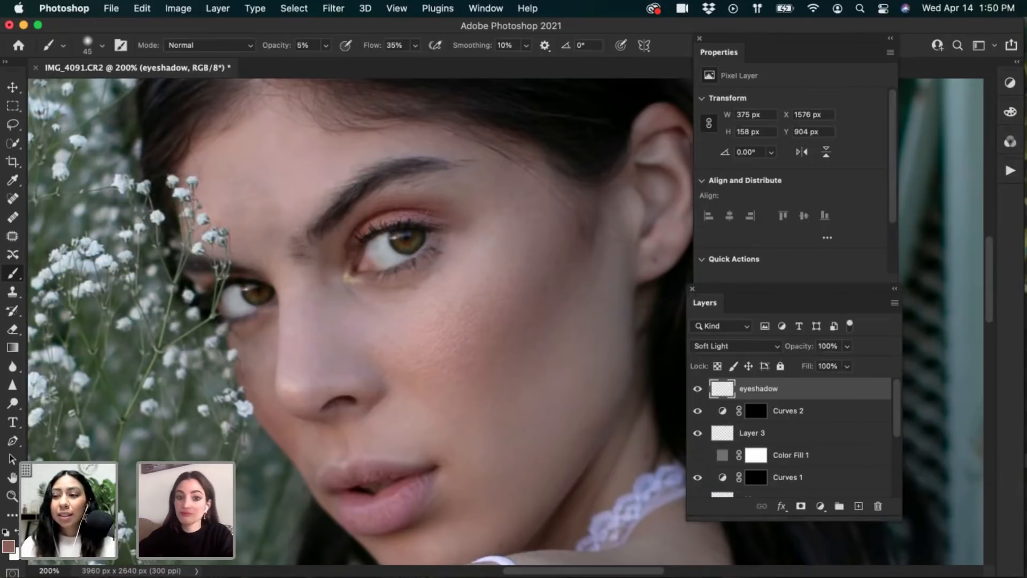
{"action": "left_click", "coordinate": [710, 347]}
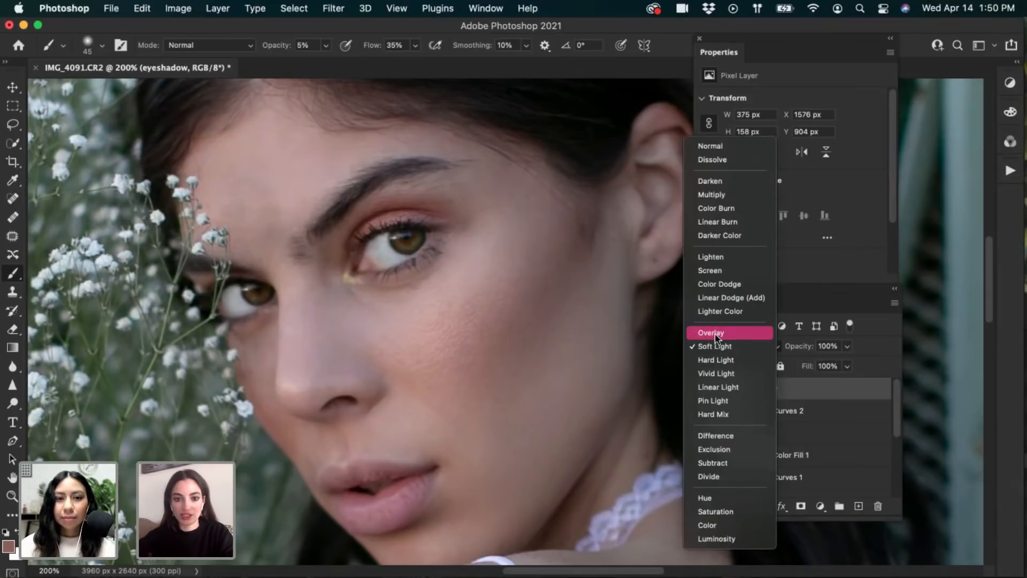
{"action": "left_click", "coordinate": [715, 333]}
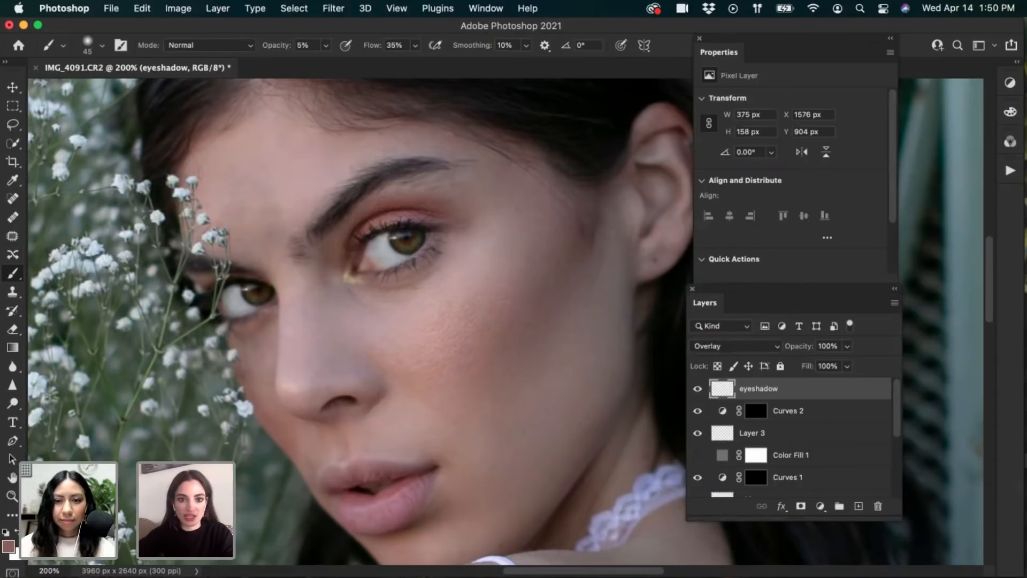
{"action": "left_click", "coordinate": [388, 214], "text": "alt"}
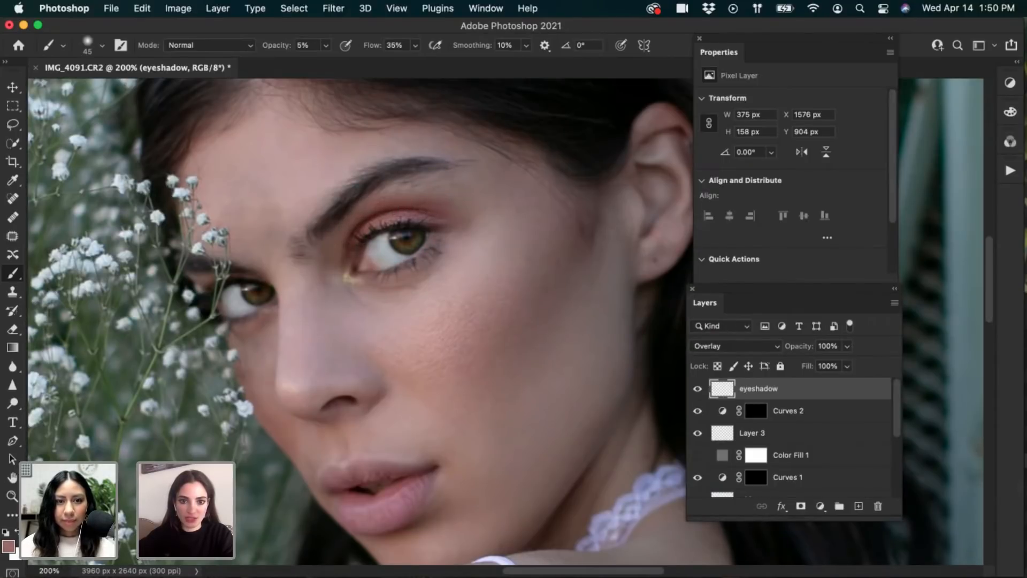
Brush resampled eyelid tones around both eyes on the eyeshadow layer, narrow the brush to 35 px, and resample the reddish eyelid colour
{"action": "left_click", "coordinate": [371, 224]}
{"action": "left_click", "coordinate": [368, 217], "text": "alt"}
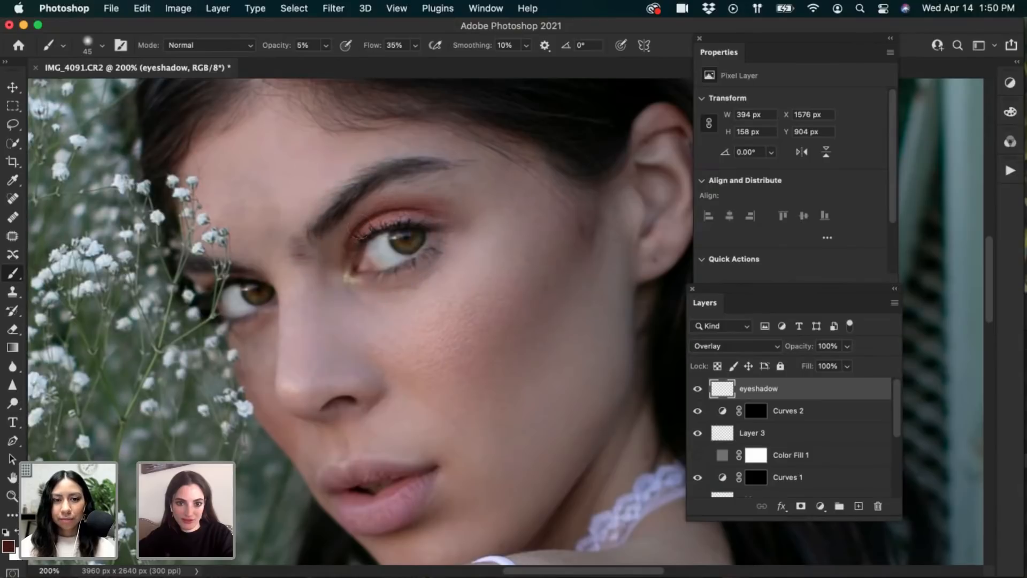
{"action": "left_click_drag", "start_coordinate": [206, 284], "coordinate": [203, 286]}
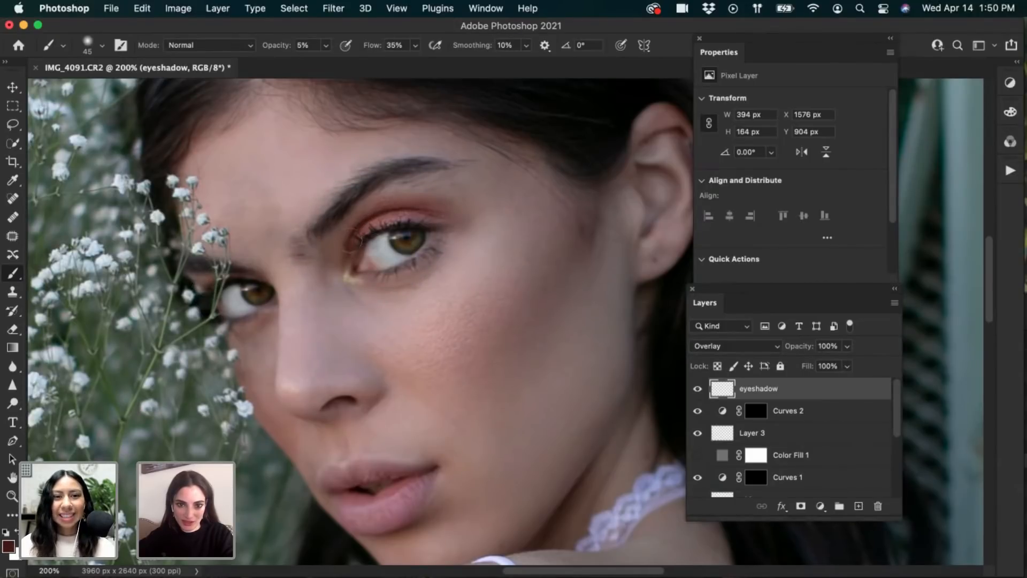
{"action": "key", "text": "bracketleft"}
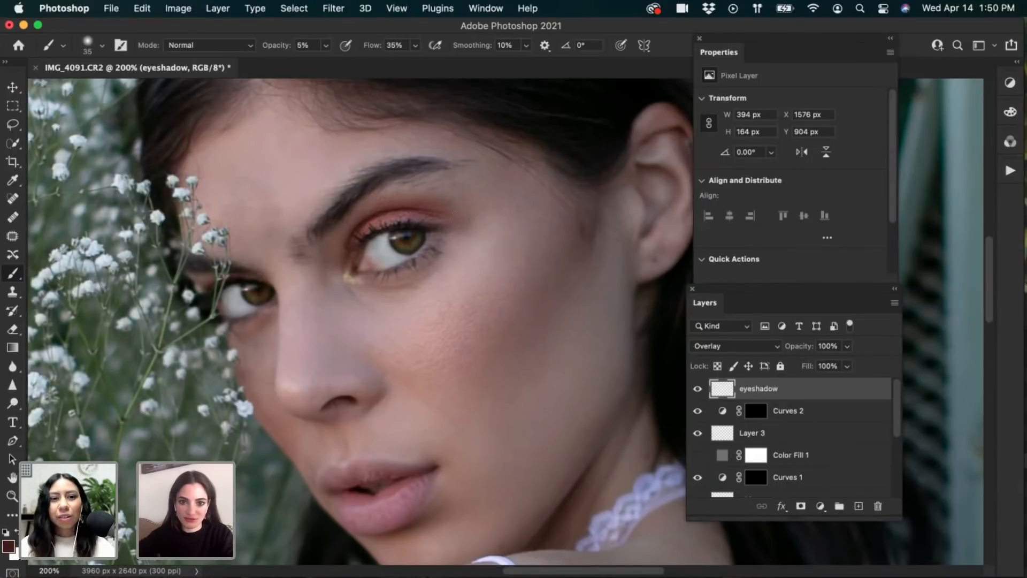
{"action": "left_click", "coordinate": [347, 277], "text": "alt"}
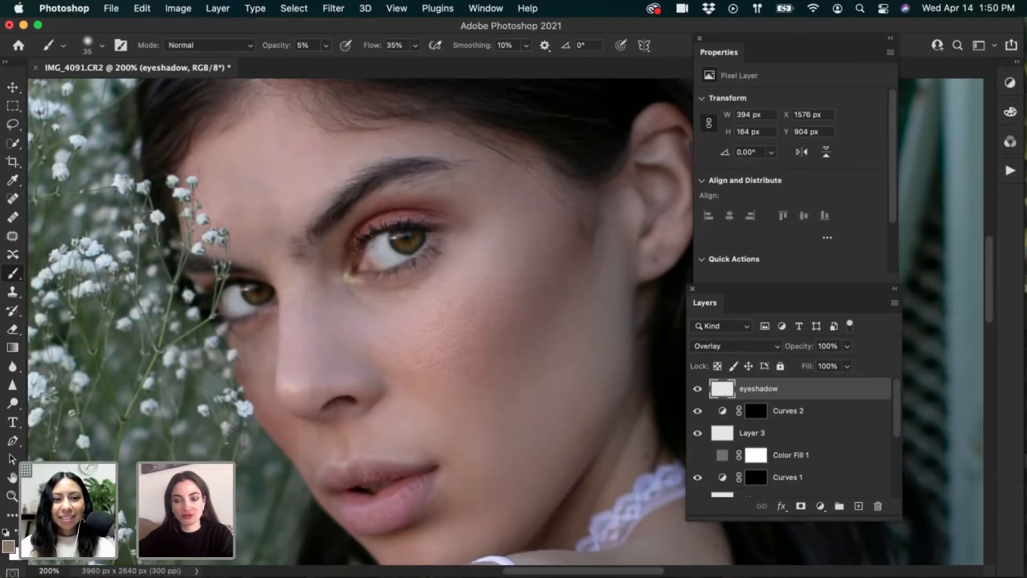
{"action": "left_click", "coordinate": [384, 209], "text": "alt"}
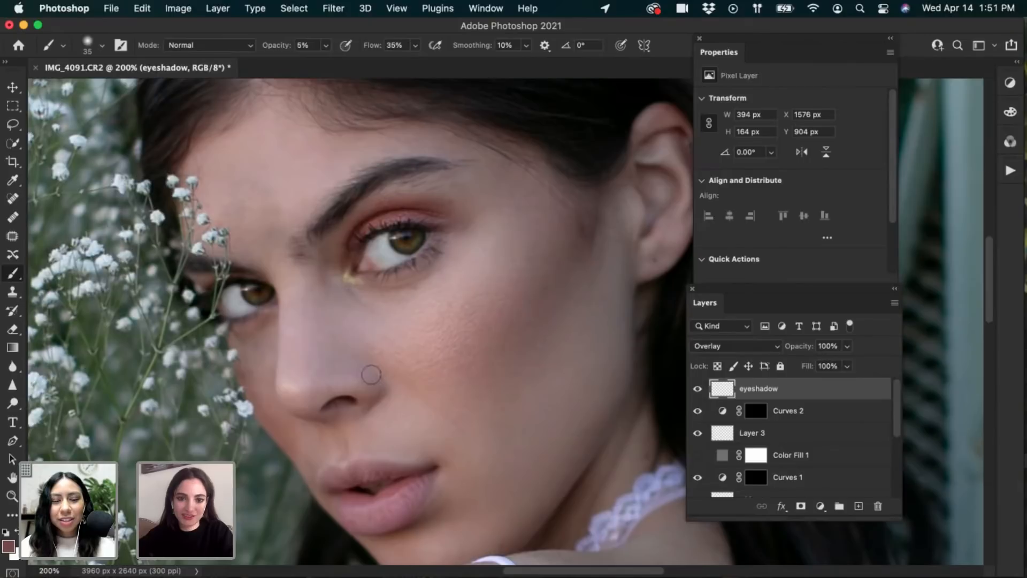
Create a new layer above eyeshadow and outline the upper eyelid and inner corner of the fully visible eye with the Lasso
{"action": "key", "text": "super+shift+n"}
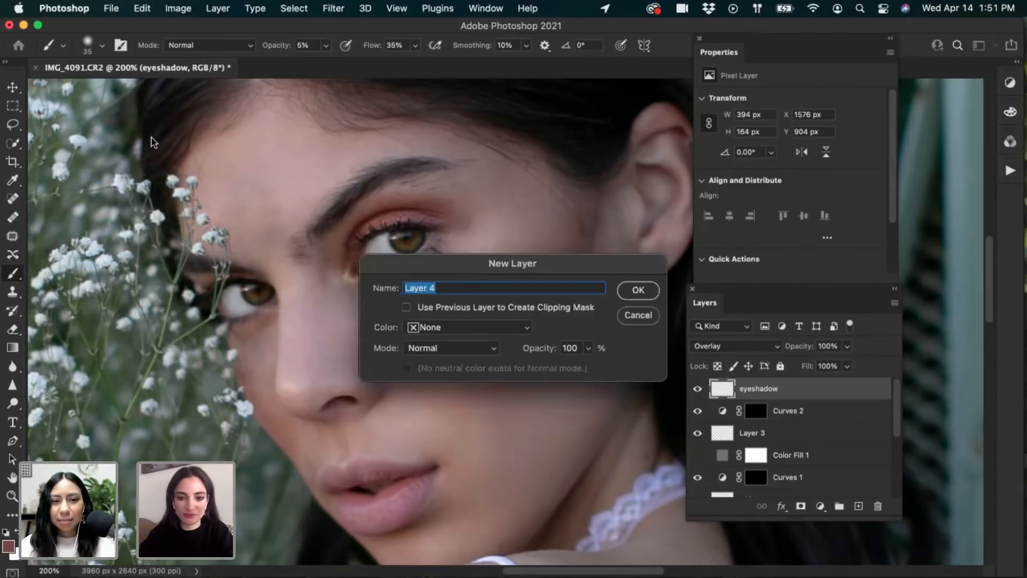
{"action": "key", "text": "Return"}
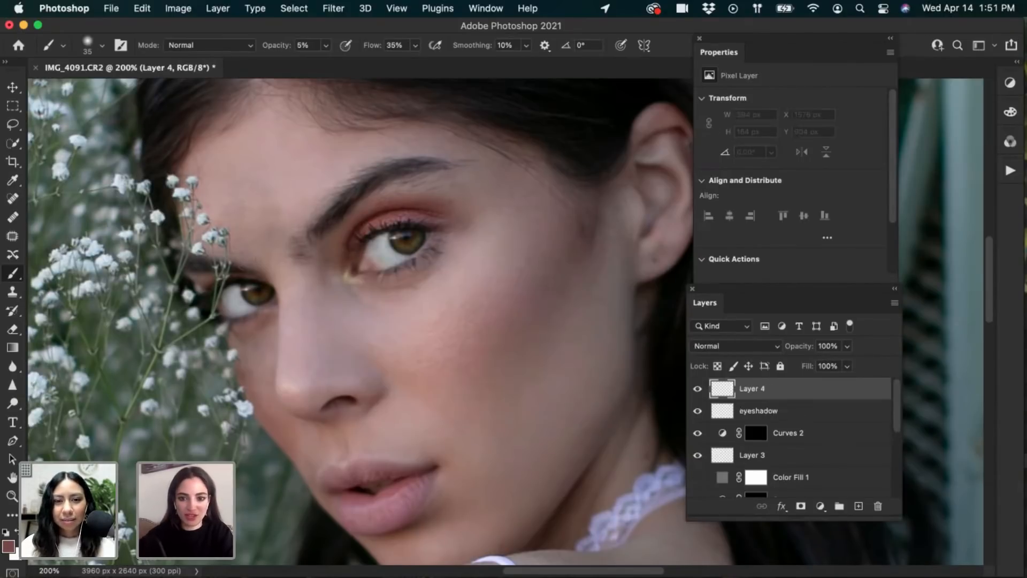
{"action": "key", "text": "l"}
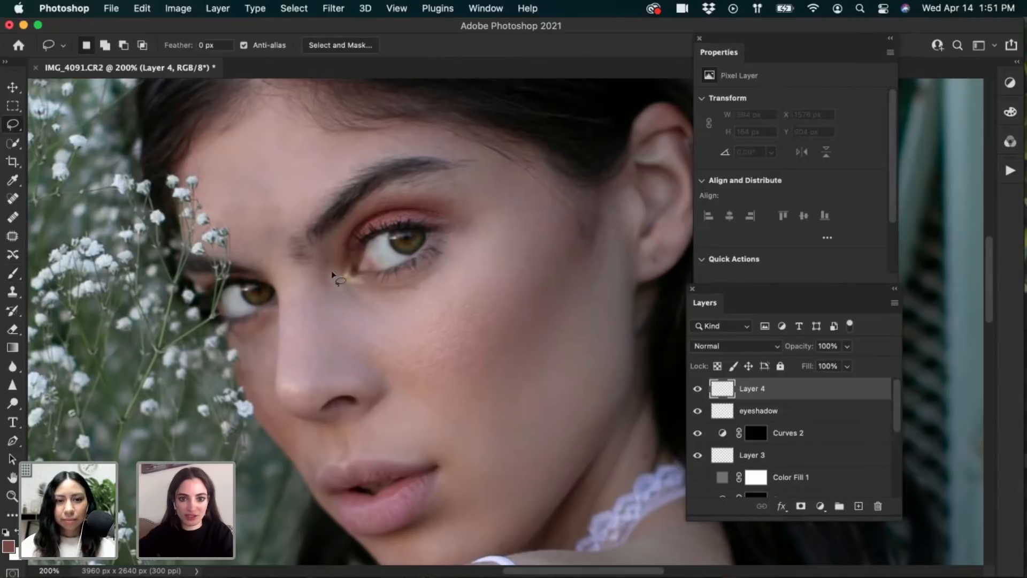
{"action": "mouse_move", "coordinate": [332, 278]}
{"action": "left_mouse_down"}
{"action": "mouse_move", "coordinate": [343, 221]}
{"action": "mouse_move", "coordinate": [357, 208]}
{"action": "mouse_move", "coordinate": [417, 191]}
{"action": "mouse_move", "coordinate": [451, 201]}
{"action": "mouse_move", "coordinate": [457, 226]}
{"action": "mouse_move", "coordinate": [399, 225]}
{"action": "mouse_move", "coordinate": [369, 241]}
{"action": "mouse_move", "coordinate": [345, 278]}
{"action": "left_mouse_up"}
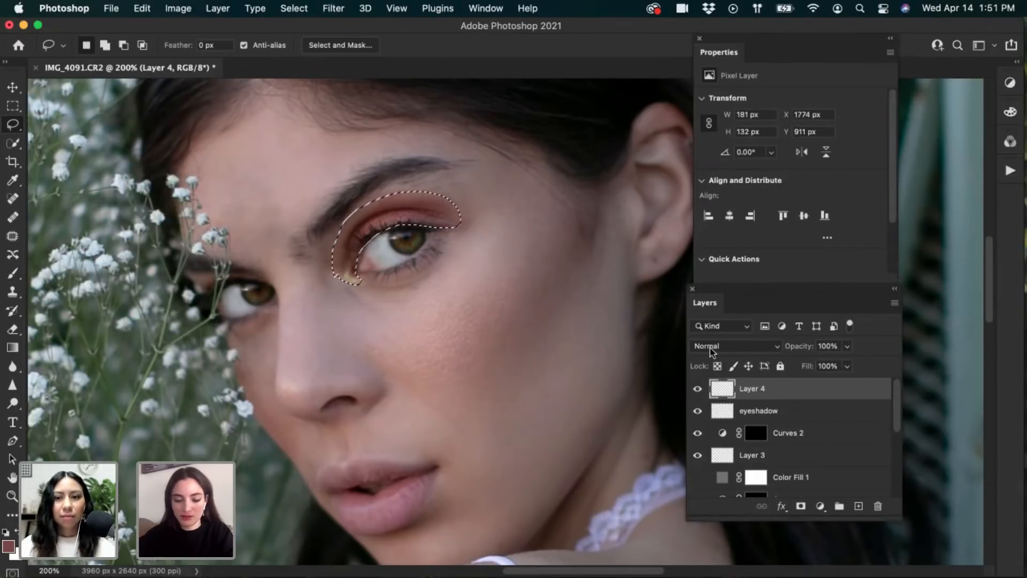
{"action": "left_click", "coordinate": [217, 8]}
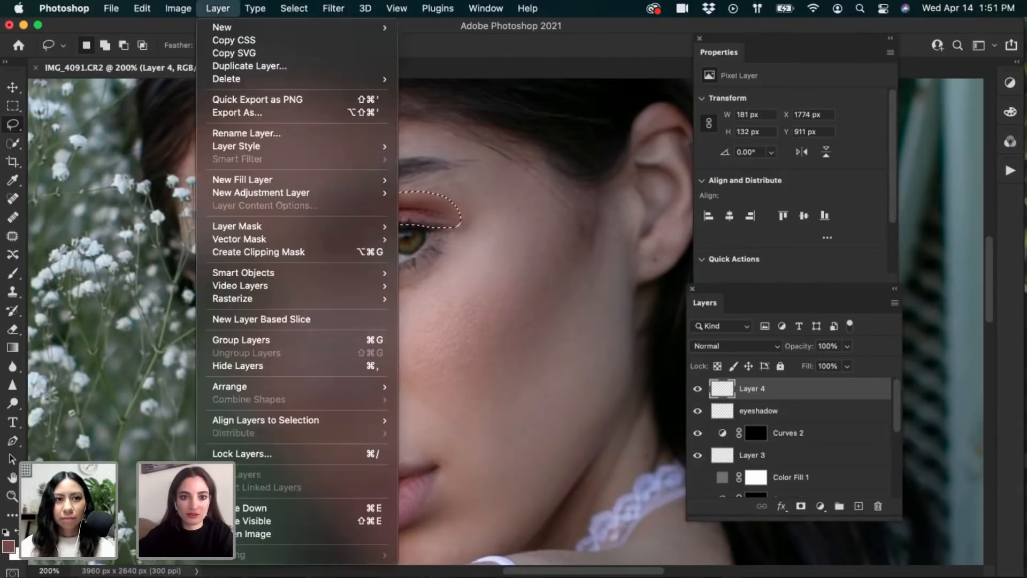
{"action": "left_click", "coordinate": [727, 313]}
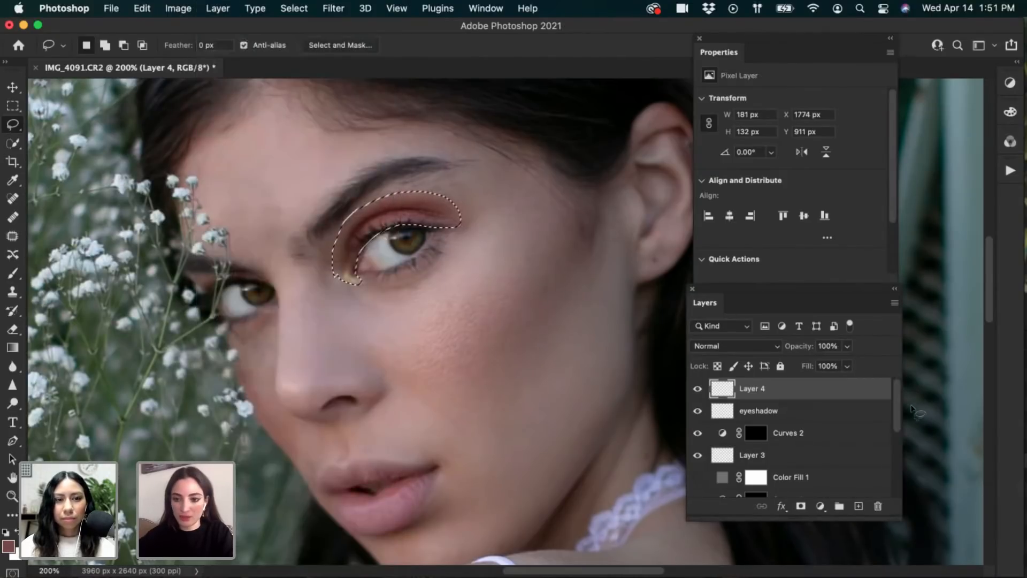
Select the Frequency Separation group and clear the eyelid selection
{"action": "left_click_drag", "start_coordinate": [895, 400], "coordinate": [893, 459]}
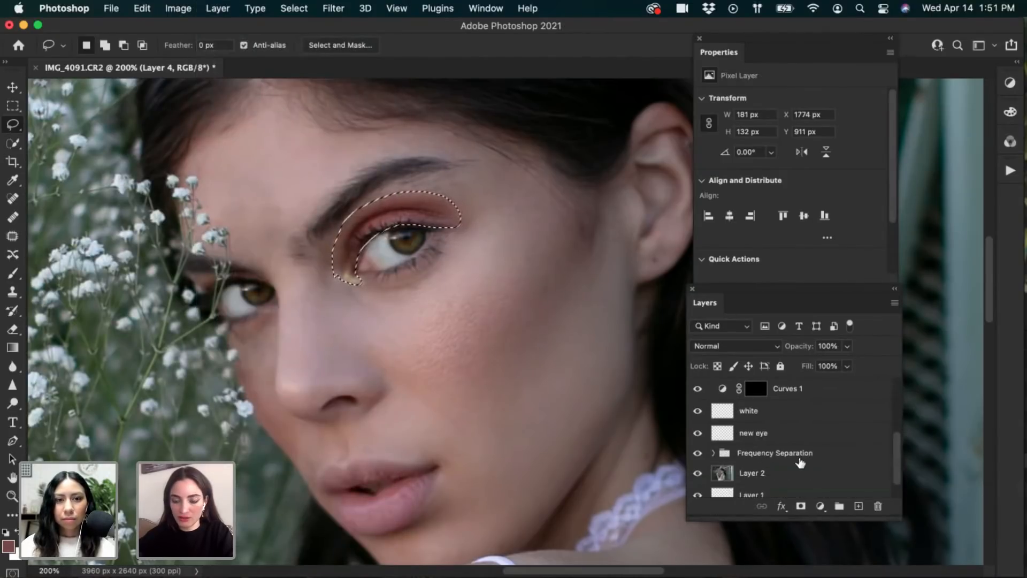
{"action": "left_click", "coordinate": [789, 455]}
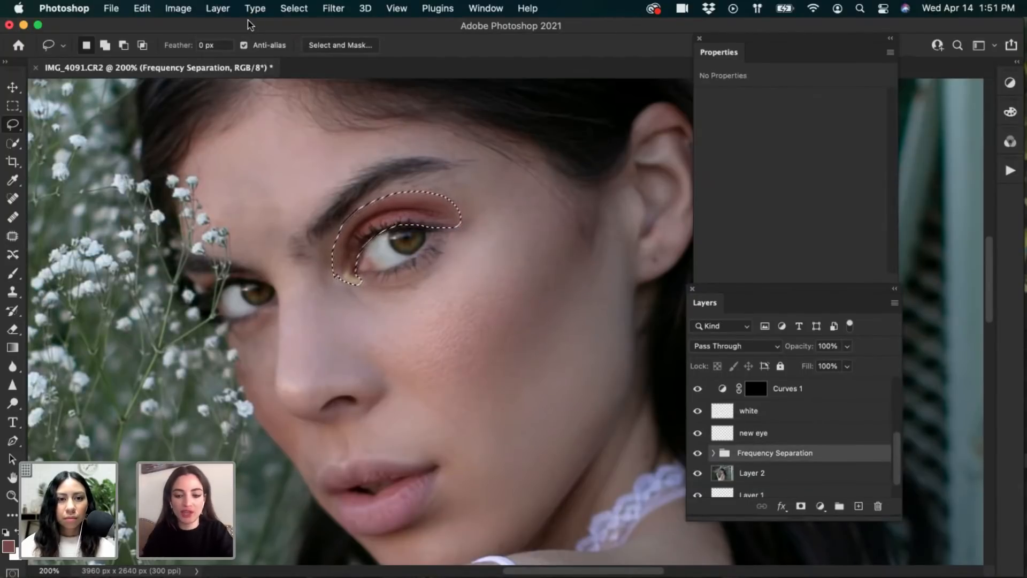
{"action": "left_click_drag", "start_coordinate": [898, 453], "coordinate": [898, 383]}
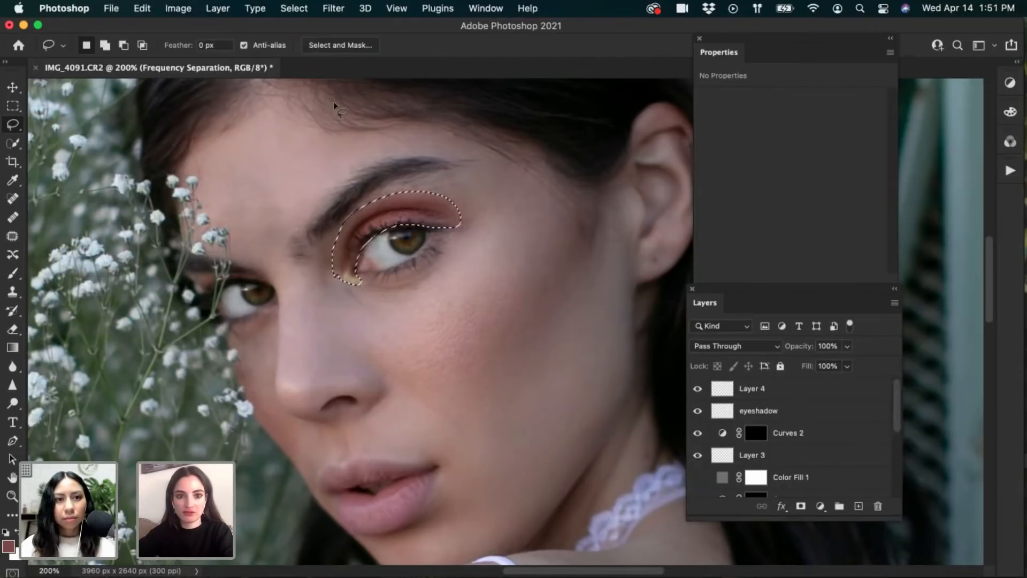
{"action": "key", "text": "super+d"}
{"action": "left_click", "coordinate": [227, 8]}
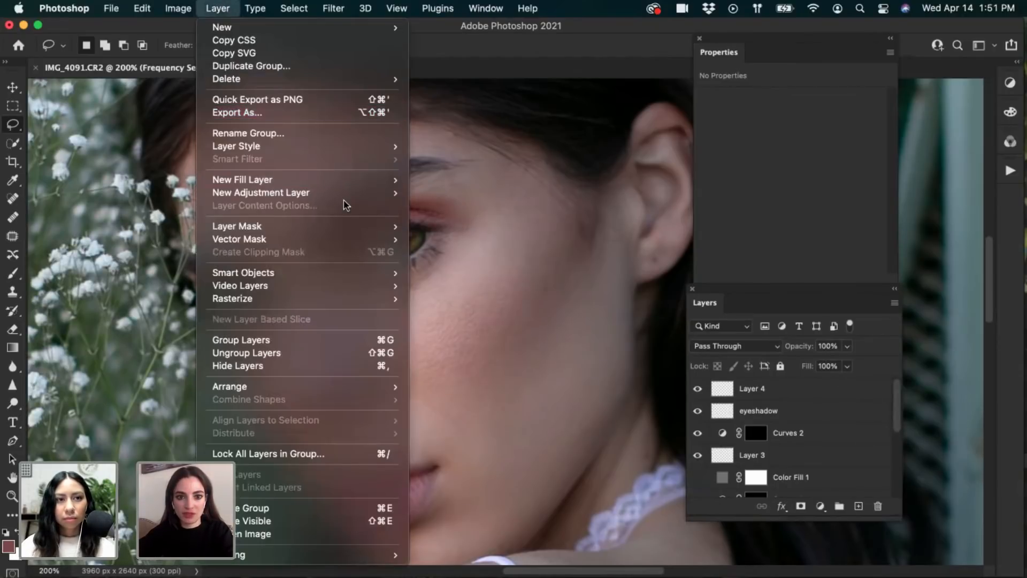
{"action": "left_click", "coordinate": [91, 99]}
{"action": "left_click", "coordinate": [13, 87]}
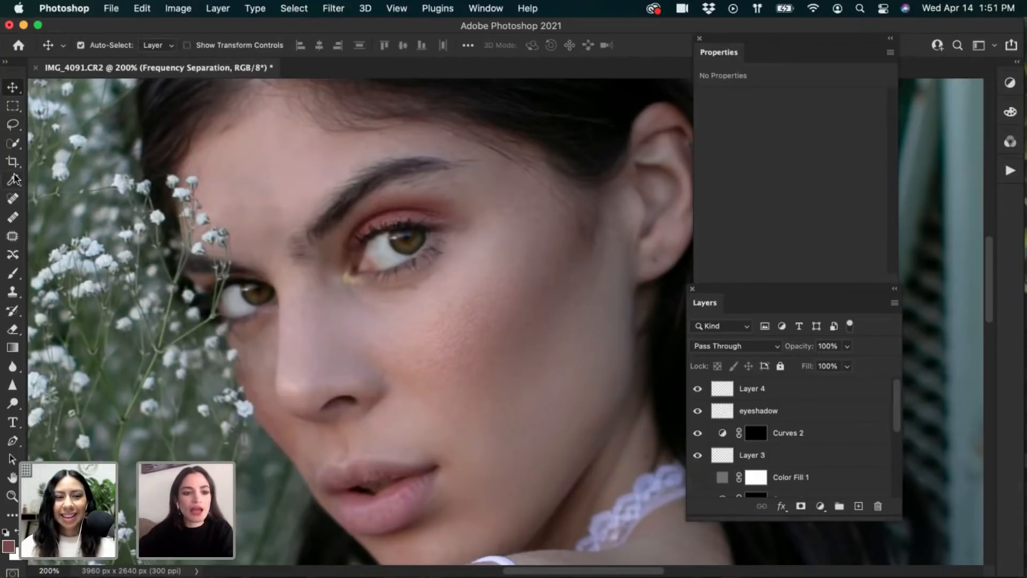
Create a new layer directly above the Frequency Separation group for brush painting
{"action": "key", "text": "b"}
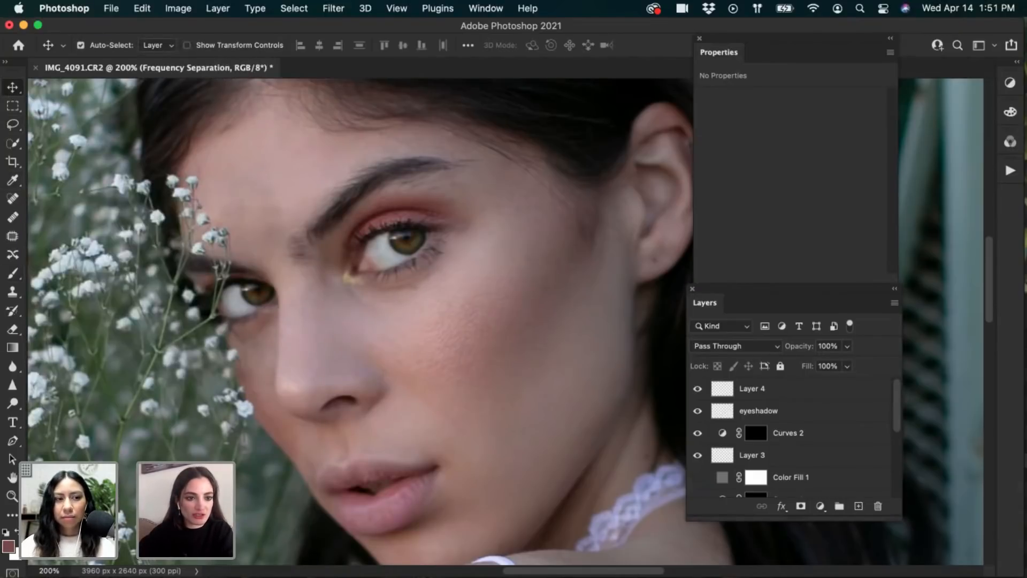
{"action": "left_click", "coordinate": [12, 273]}
{"action": "key", "text": "super+shift+n"}
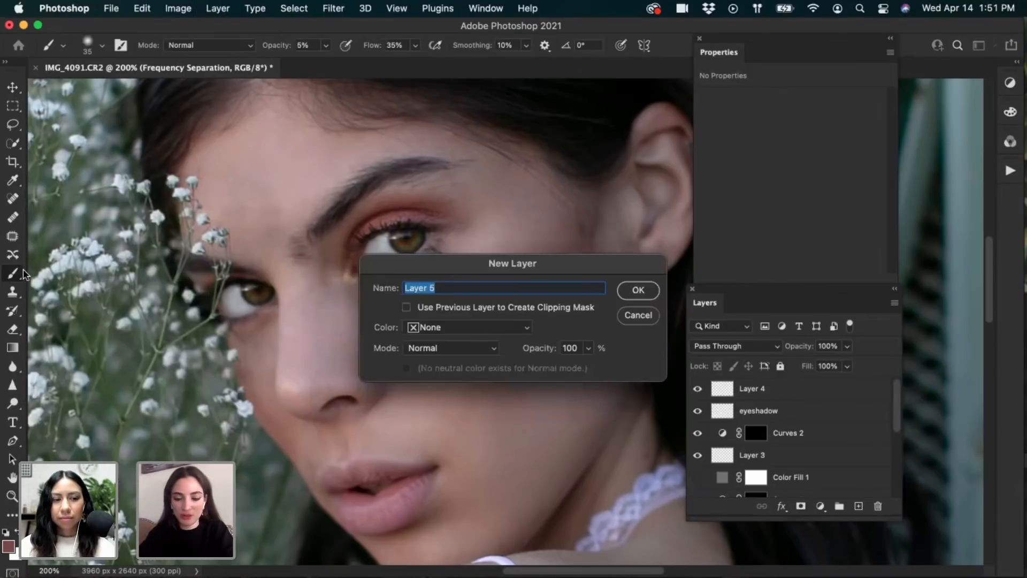
{"action": "key", "text": "Return"}
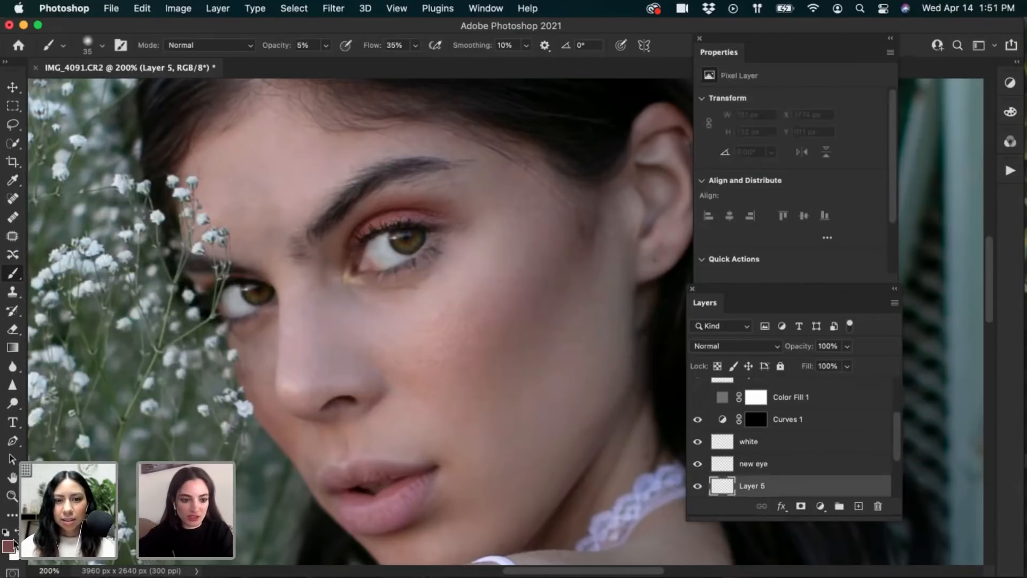
Set the foreground colour to blue 408edf, enlarge the brush to 50 px, and set Layer 5's blend mode to Color
{"action": "left_click", "coordinate": [8, 546]}
{"action": "left_click_drag", "start_coordinate": [637, 387], "coordinate": [564, 324]}
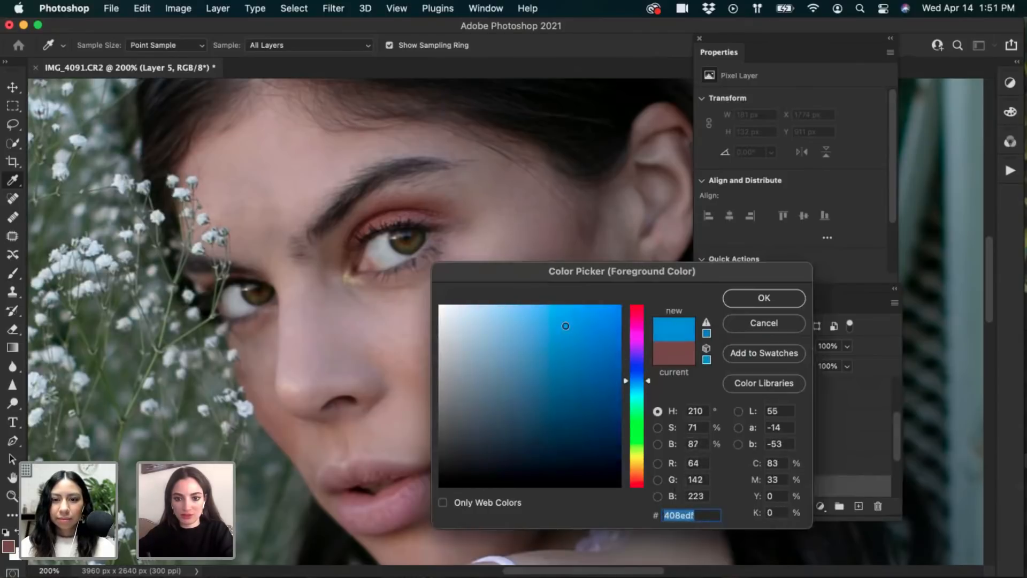
{"action": "left_click", "coordinate": [751, 306]}
{"action": "key", "text": "b"}
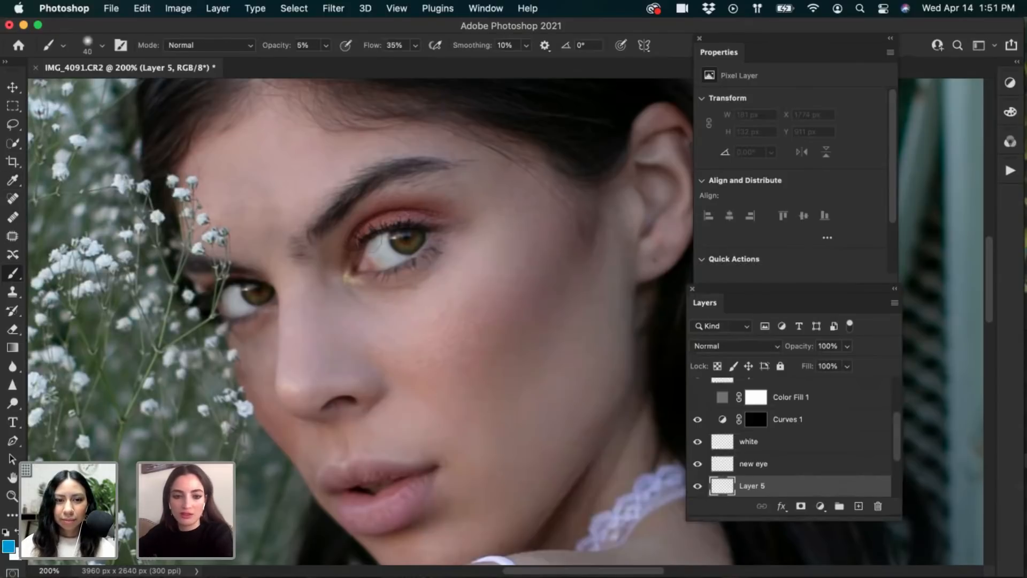
{"action": "left_click", "coordinate": [726, 347]}
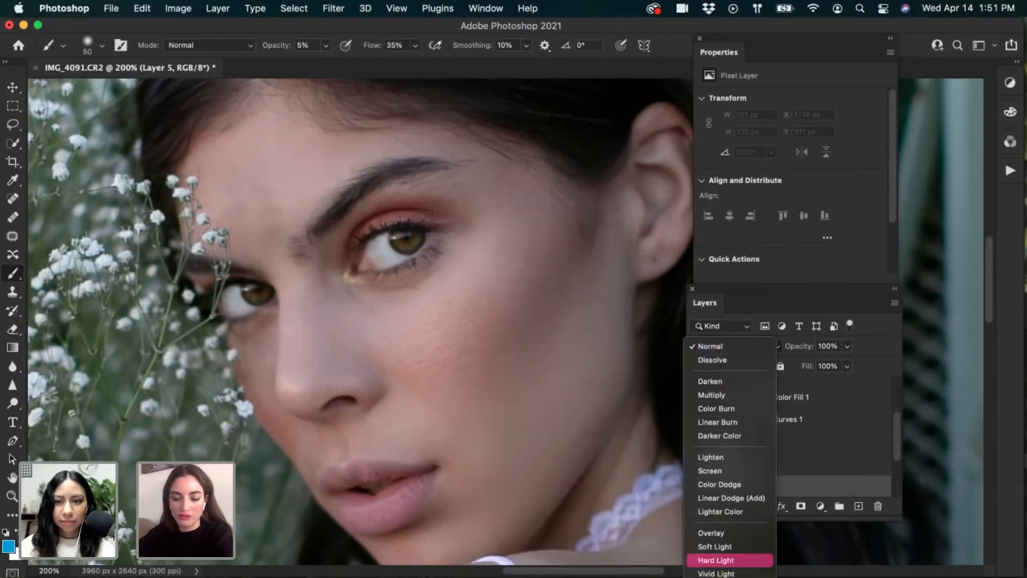
{"action": "left_click", "coordinate": [708, 577]}
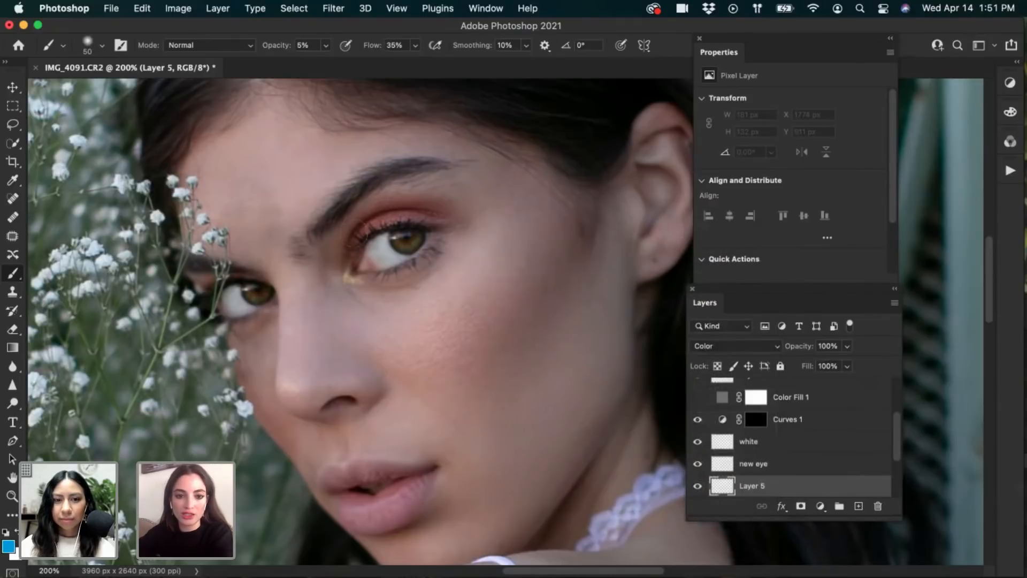
Set the brush opacity to 43% and paint blue eyeshadow over the upper eyelid of the fully visible eye
{"action": "left_click", "coordinate": [325, 45]}
{"action": "left_click_drag", "start_coordinate": [323, 63], "coordinate": [350, 63]}
{"action": "left_click", "coordinate": [375, 256]}
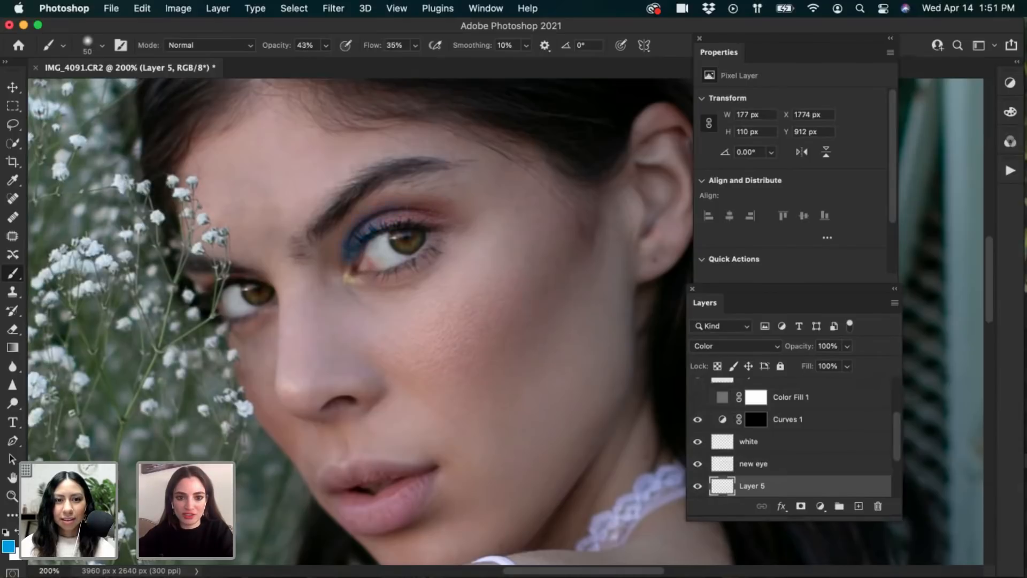
{"action": "left_click_drag", "start_coordinate": [436, 215], "coordinate": [428, 213]}
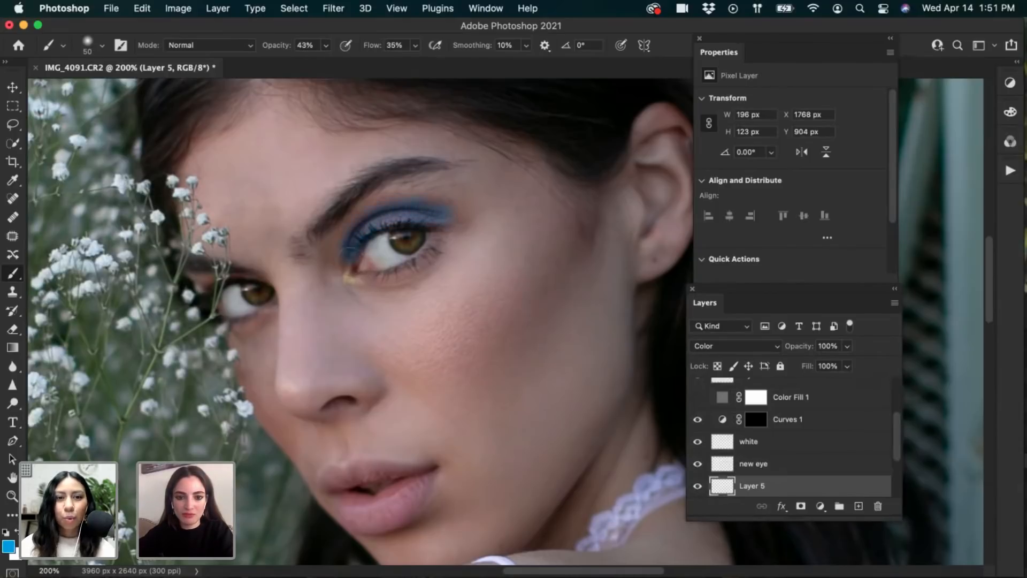
Reduce the brush to 27% opacity and 6% flow, and softly extend the blue eyeshadow at the eye's inner and outer edges
{"action": "left_click", "coordinate": [88, 48]}
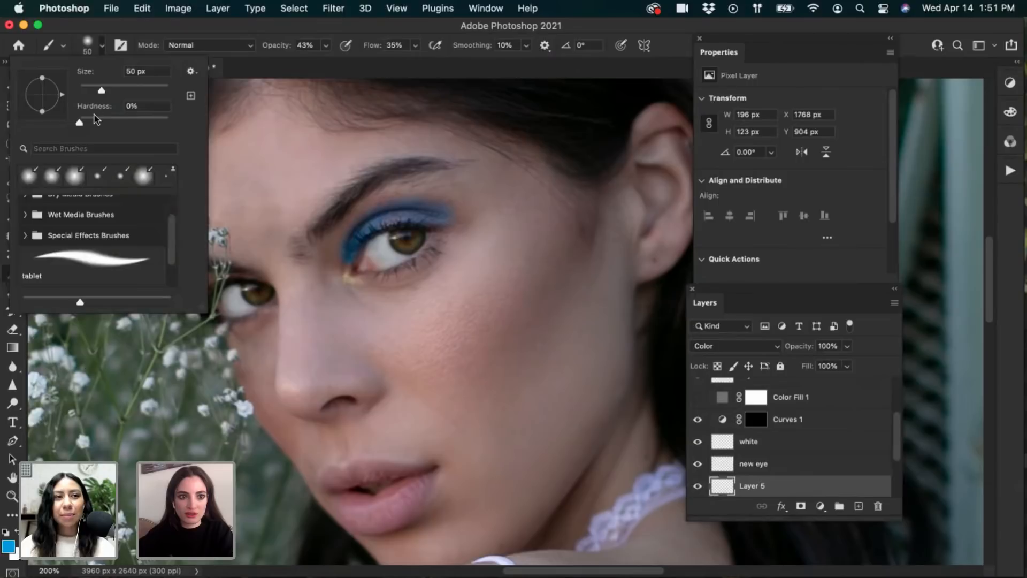
{"action": "left_click", "coordinate": [416, 45]}
{"action": "left_click", "coordinate": [326, 46]}
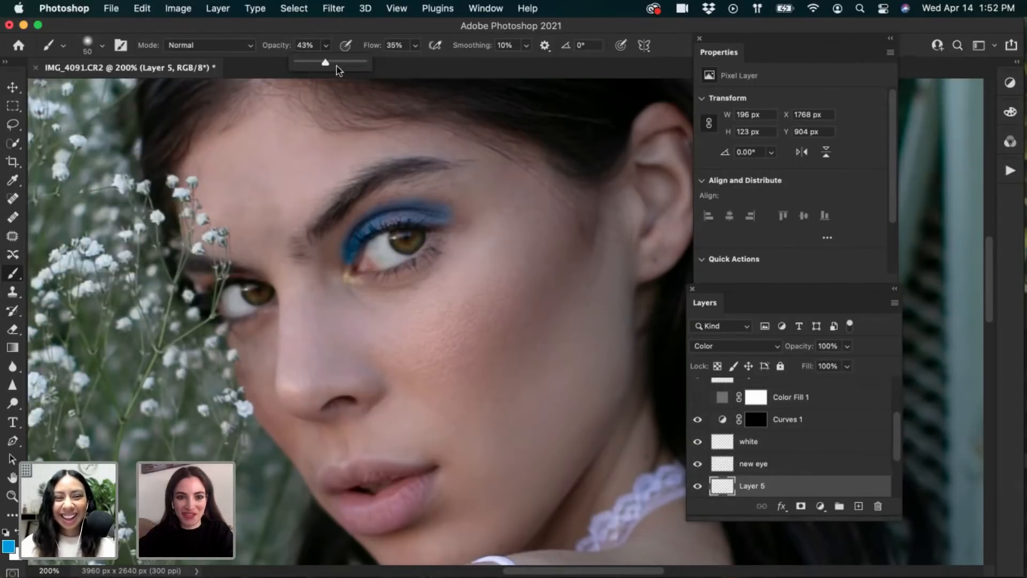
{"action": "mouse_move", "coordinate": [336, 66]}
{"action": "left_mouse_down"}
{"action": "mouse_move", "coordinate": [308, 64]}
{"action": "mouse_move", "coordinate": [320, 65]}
{"action": "left_mouse_up"}
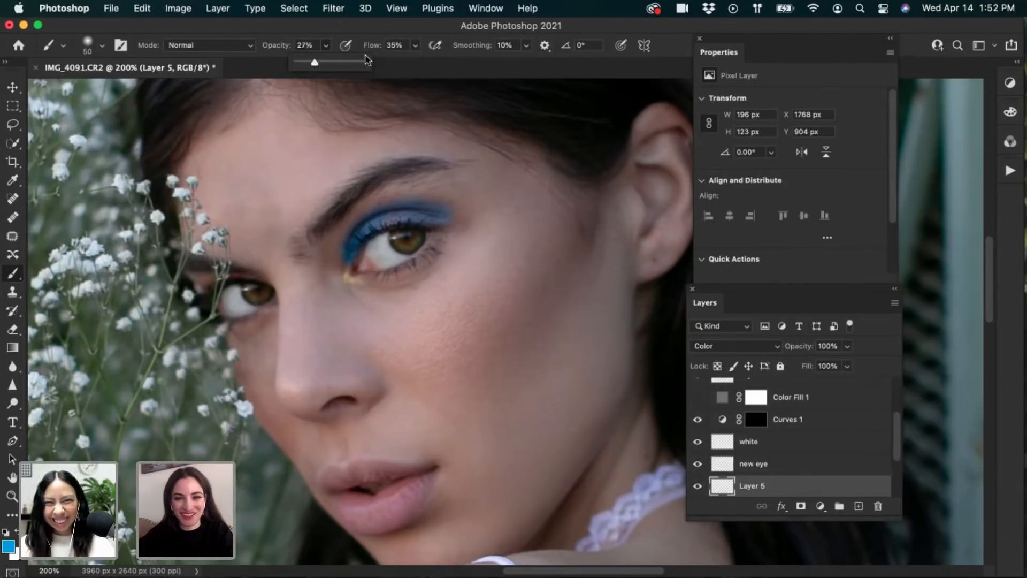
{"action": "left_click", "coordinate": [415, 46]}
{"action": "left_click_drag", "start_coordinate": [416, 63], "coordinate": [397, 63]}
{"action": "left_click", "coordinate": [346, 260]}
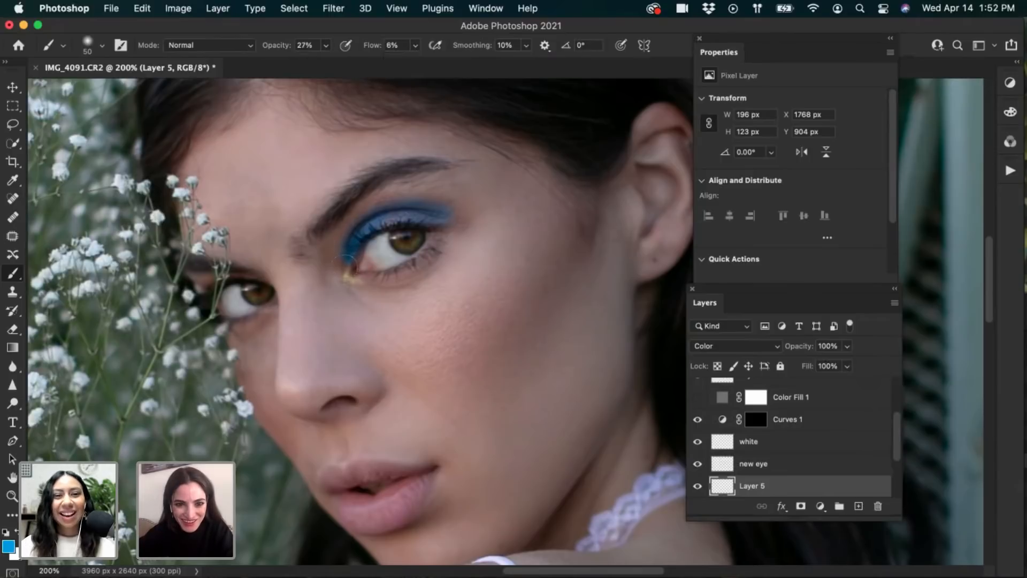
{"action": "left_click_drag", "start_coordinate": [341, 249], "coordinate": [344, 249]}
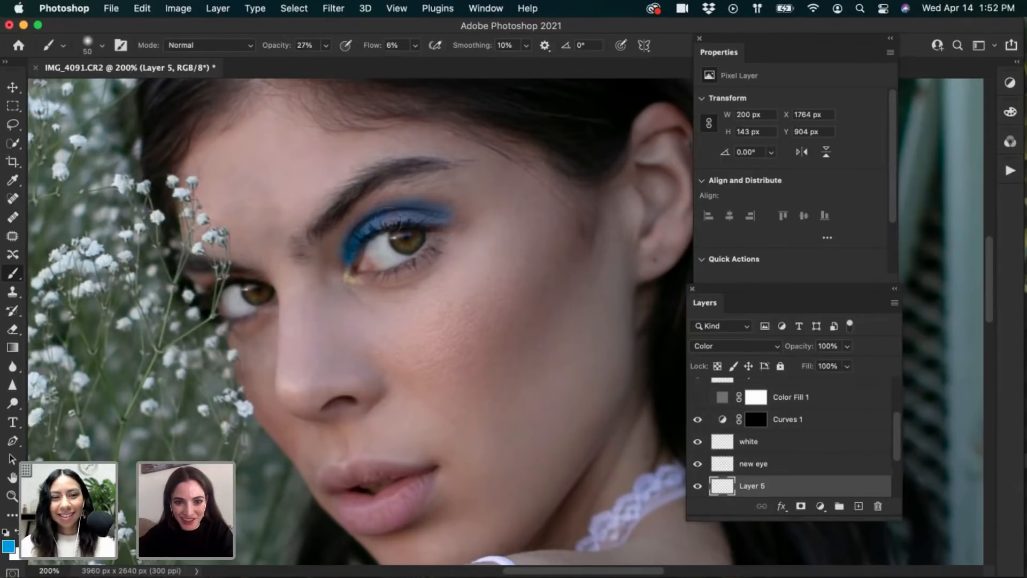
{"action": "left_click_drag", "start_coordinate": [454, 215], "coordinate": [464, 219]}
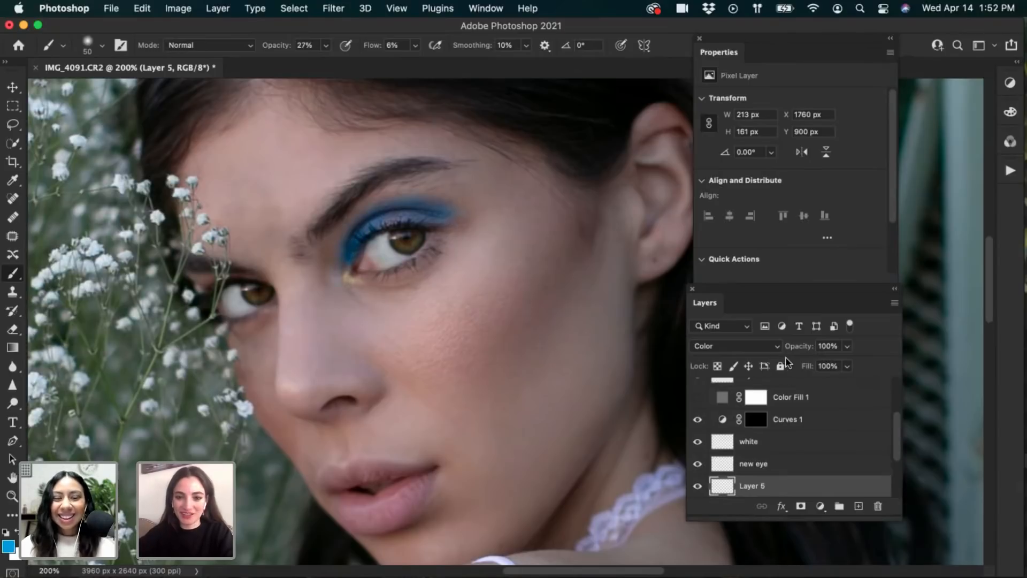
Set Layer 5's opacity to 68% and hide the layer to compare the portrait without the blue eyeshadow
{"action": "key", "text": "super+minus"}
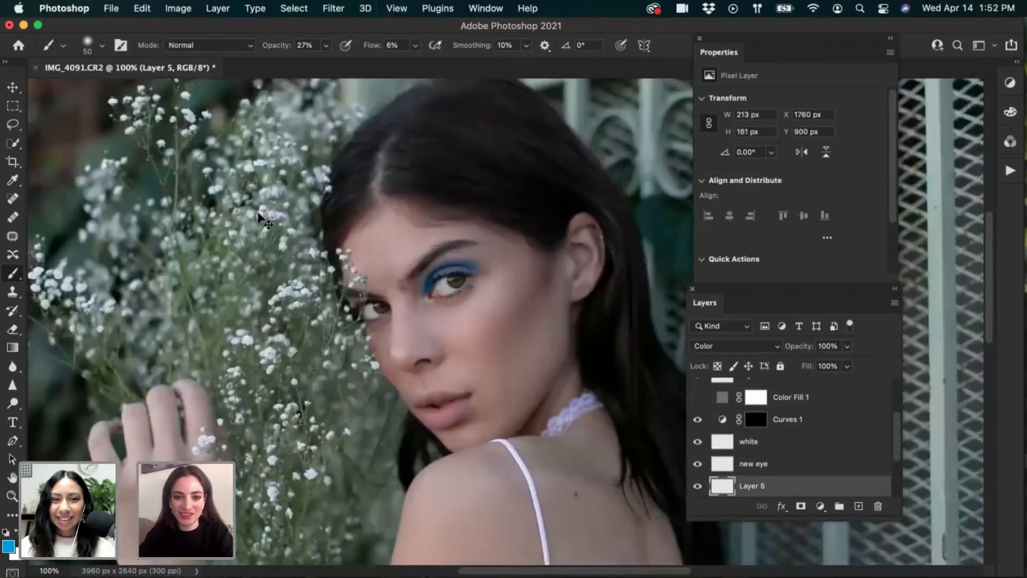
{"action": "key", "text": "super+minus"}
{"action": "key", "text": "super+equal"}
{"action": "key", "text": "super+equal"}
{"action": "left_click_drag", "start_coordinate": [801, 353], "coordinate": [788, 351]}
{"action": "key", "text": "super+minus"}
{"action": "key", "text": "super+minus"}
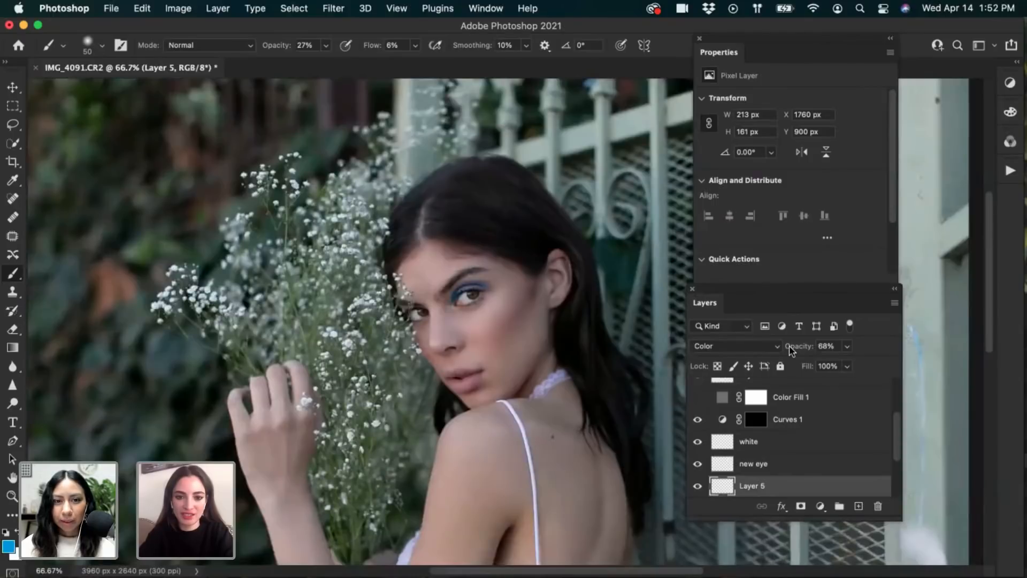
{"action": "key", "text": "super+minus"}
{"action": "key", "text": "super+equal"}
{"action": "key", "text": "super+equal"}
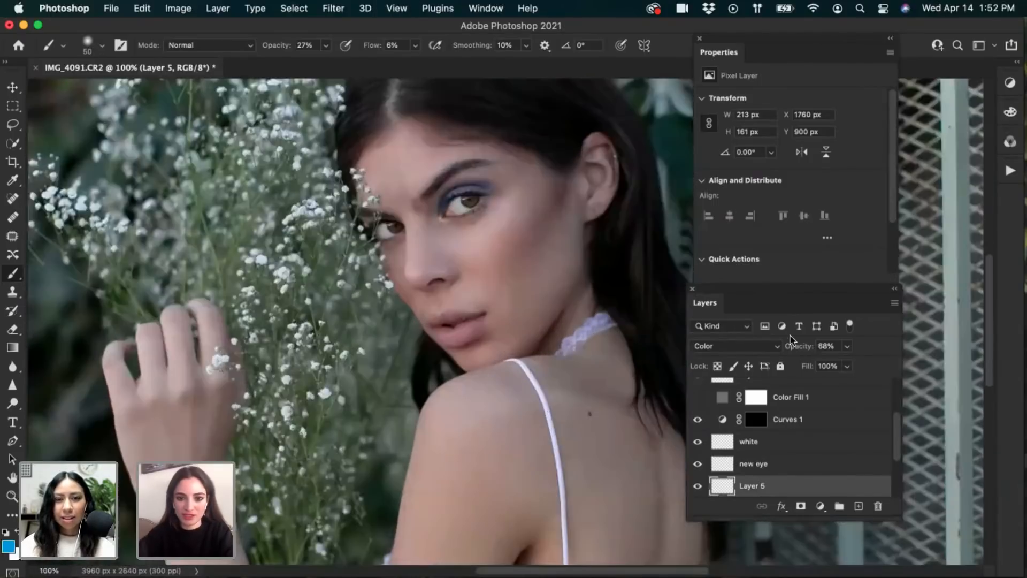
{"action": "left_click", "coordinate": [698, 486]}
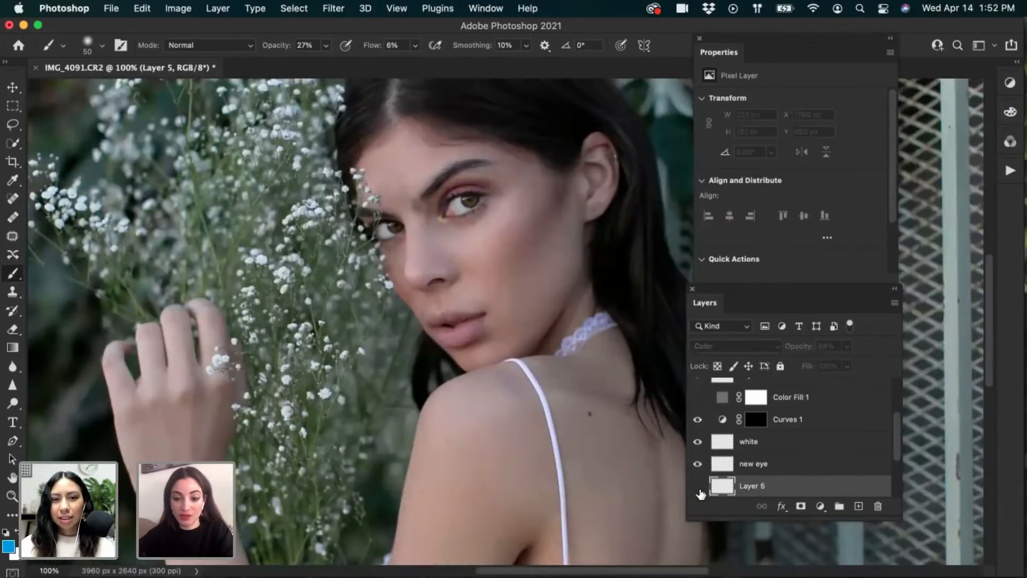
Show Layer 5 again and add a Hue/Saturation adjustment layer directly above it
{"action": "left_click", "coordinate": [698, 486]}
{"action": "left_click", "coordinate": [178, 8]}
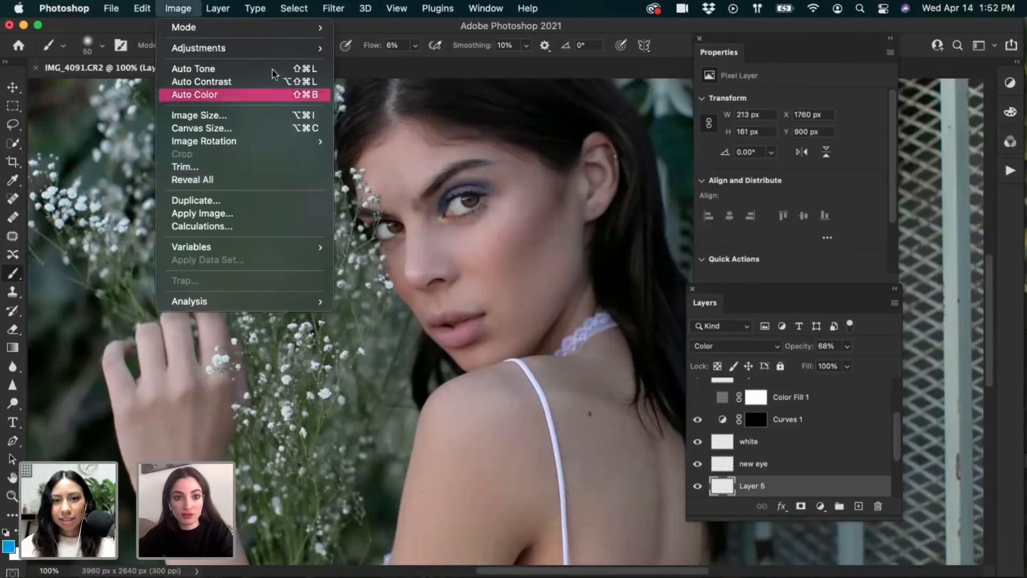
{"action": "mouse_move", "coordinate": [367, 181]}
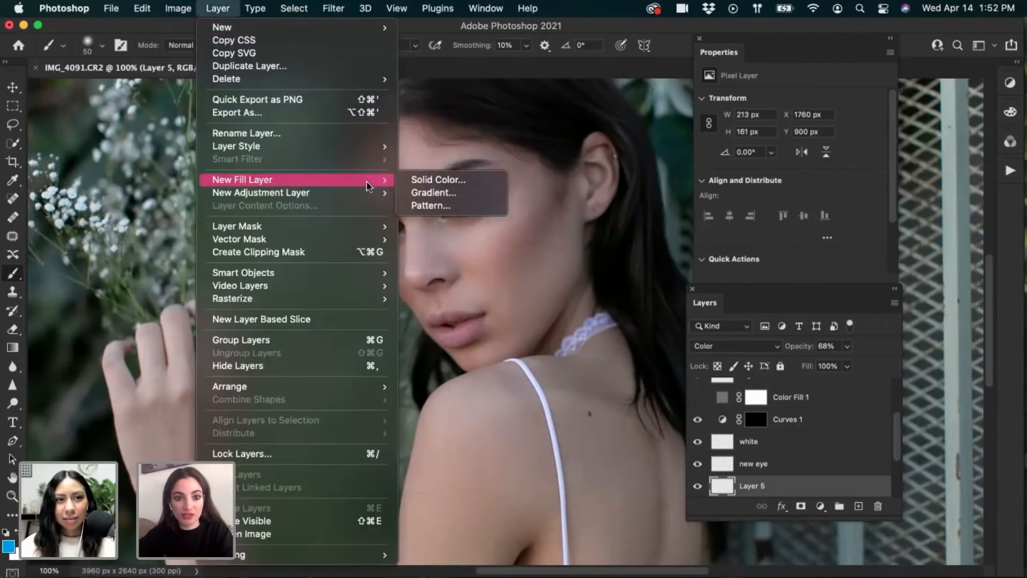
{"action": "left_click", "coordinate": [439, 256]}
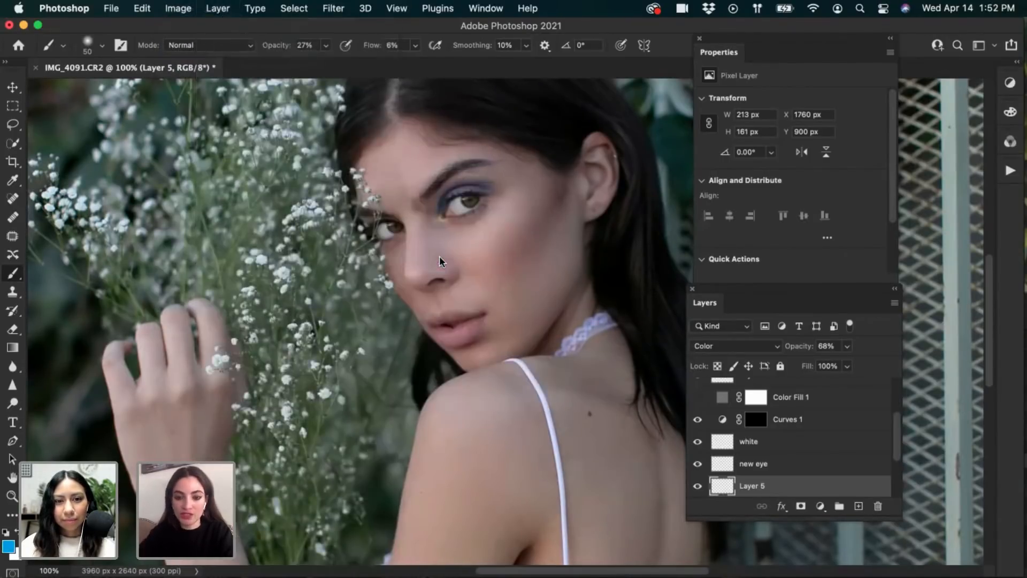
{"action": "key", "text": "Return"}
Raise Layer 5's opacity to 99% and clip the Hue/Saturation adjustment layer to it
{"action": "scroll", "coordinate": [790, 462], "scroll_direction": "up", "scroll_amount": 1}
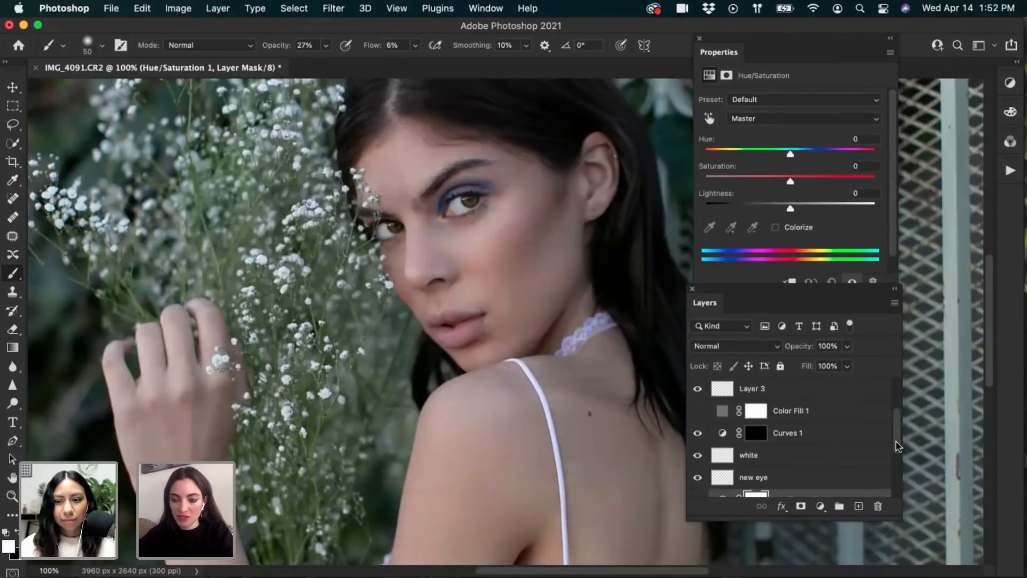
{"action": "scroll", "coordinate": [896, 462], "scroll_direction": "down", "scroll_amount": 2}
{"action": "left_click", "coordinate": [766, 457]}
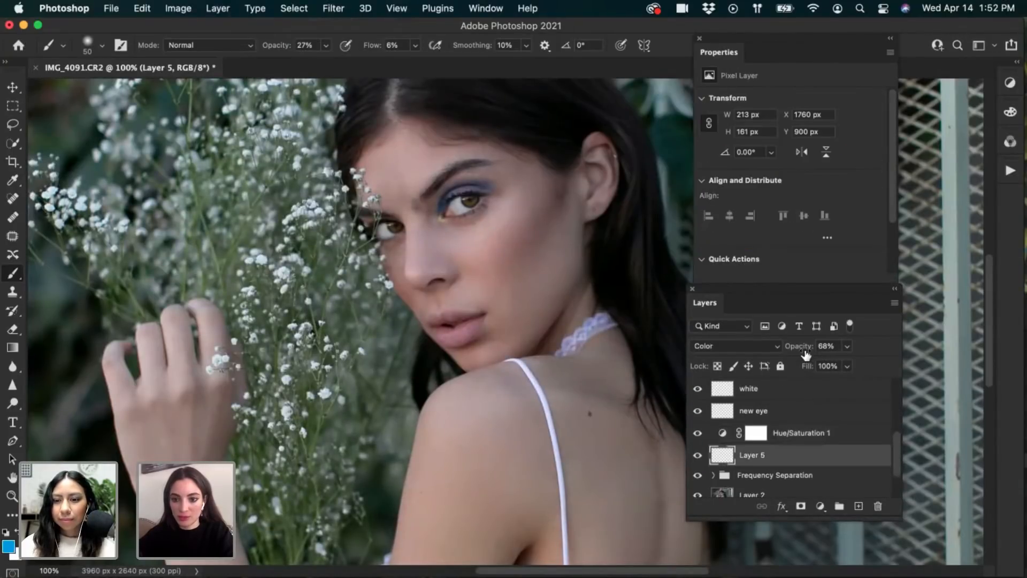
{"action": "left_click", "coordinate": [722, 437]}
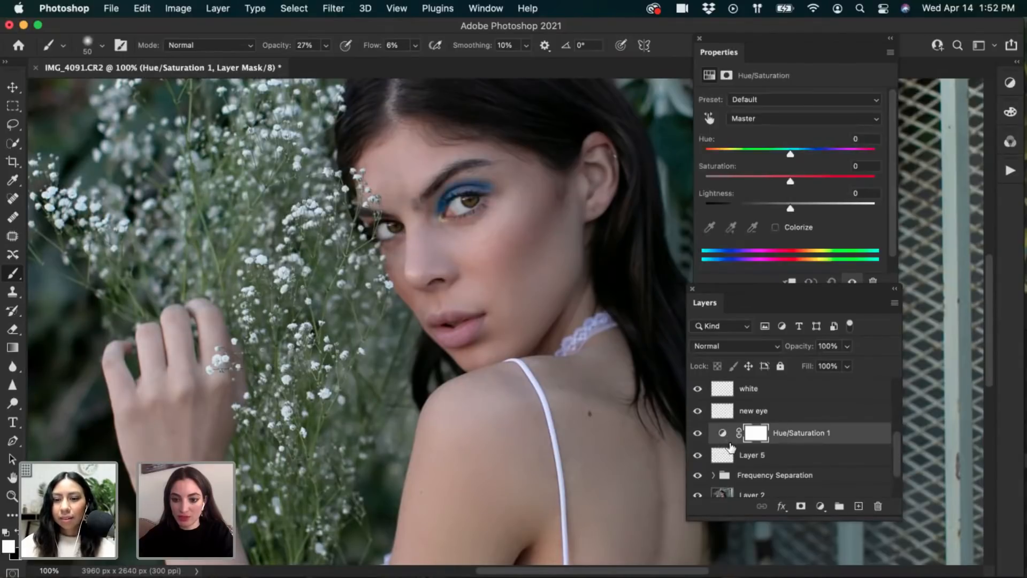
{"action": "left_click", "coordinate": [720, 442], "text": "alt"}
Set the Hue/Saturation layer's saturation to +31 and toggle Layer 5's visibility to compare the eyeshadow
{"action": "left_click_drag", "start_coordinate": [790, 181], "coordinate": [816, 196]}
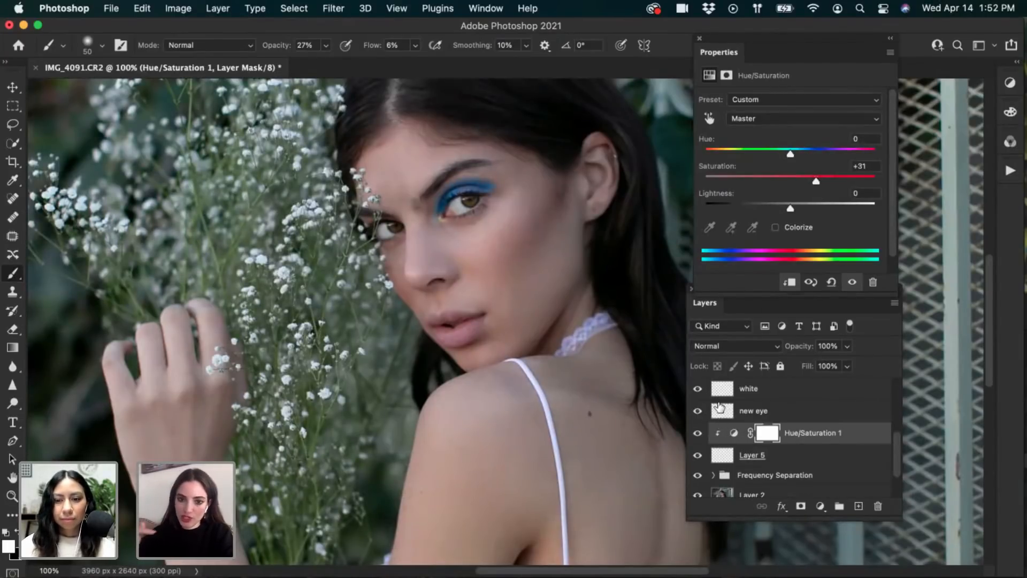
{"action": "left_click", "coordinate": [698, 457]}
{"action": "left_click", "coordinate": [698, 457]}
{"action": "left_click", "coordinate": [714, 460]}
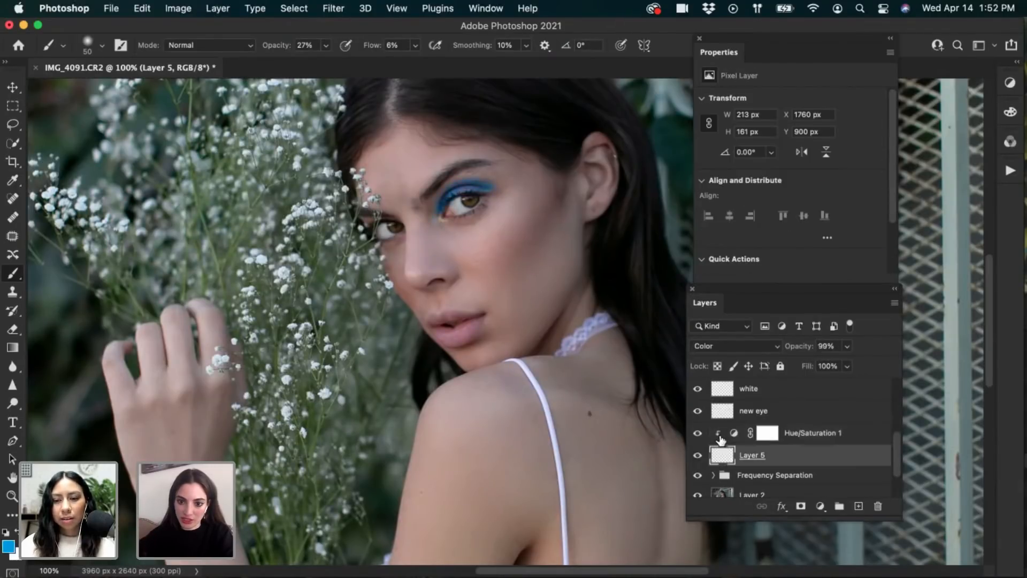
{"action": "left_click", "coordinate": [734, 434]}
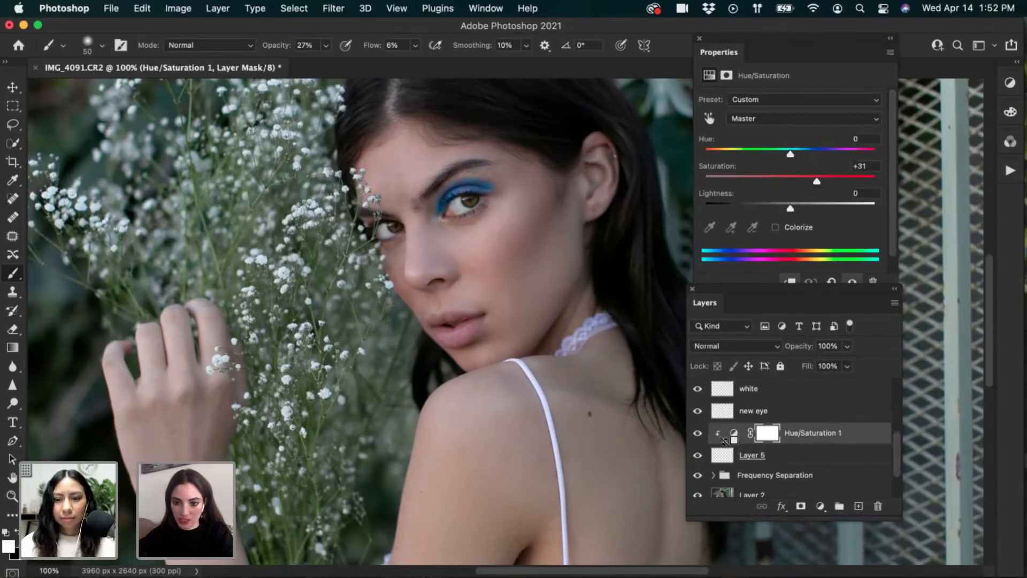
Recolour the eyeshadow by setting the Hue/Saturation layer's Master hue to +180 and saturation to +10
{"action": "left_click", "coordinate": [746, 119]}
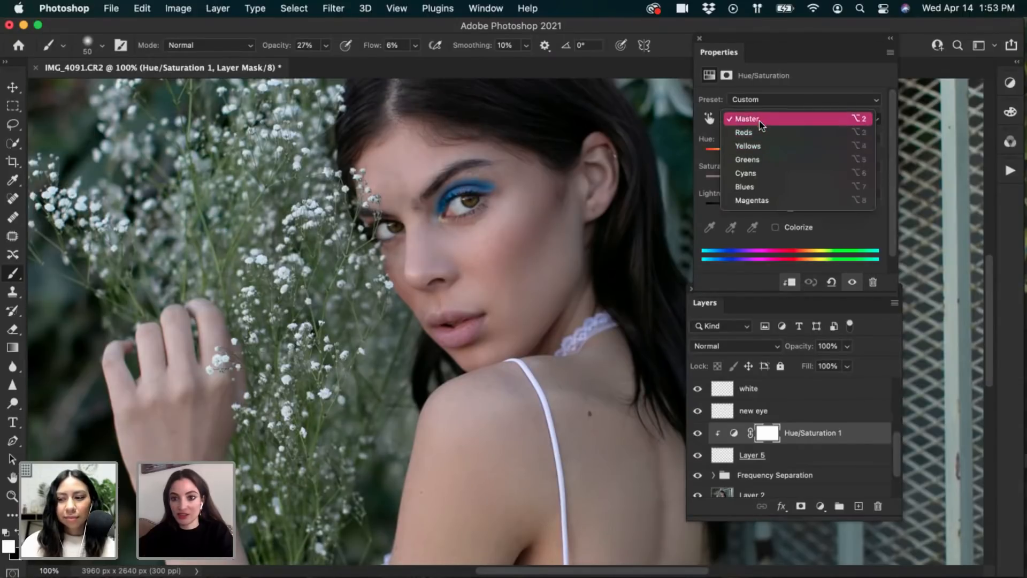
{"action": "left_click", "coordinate": [746, 118]}
{"action": "left_click_drag", "start_coordinate": [744, 155], "coordinate": [882, 164]}
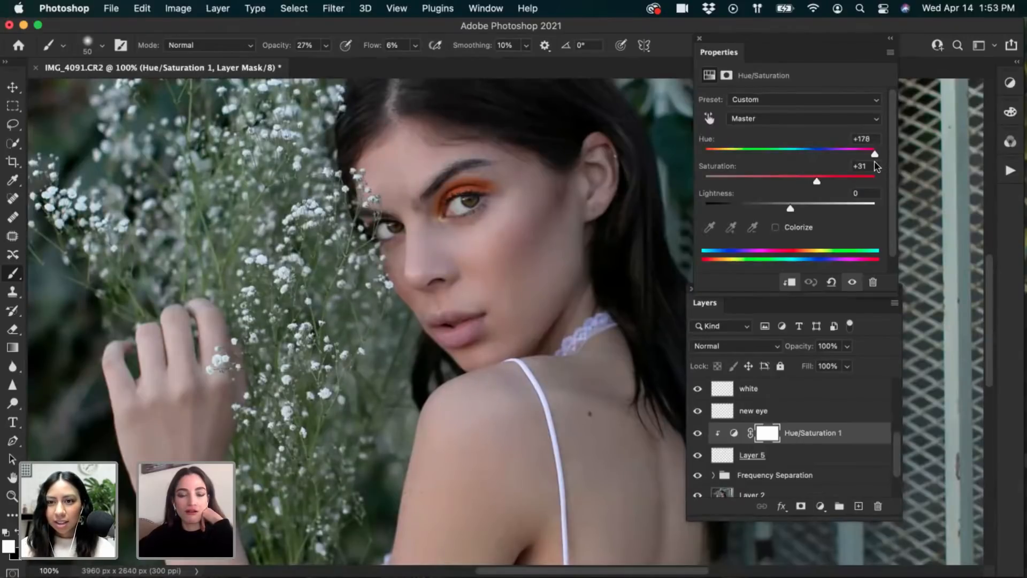
{"action": "mouse_move", "coordinate": [876, 167]}
{"action": "left_mouse_down"}
{"action": "mouse_move", "coordinate": [864, 167]}
{"action": "mouse_move", "coordinate": [877, 166]}
{"action": "left_mouse_up"}
{"action": "left_click_drag", "start_coordinate": [815, 182], "coordinate": [801, 184]}
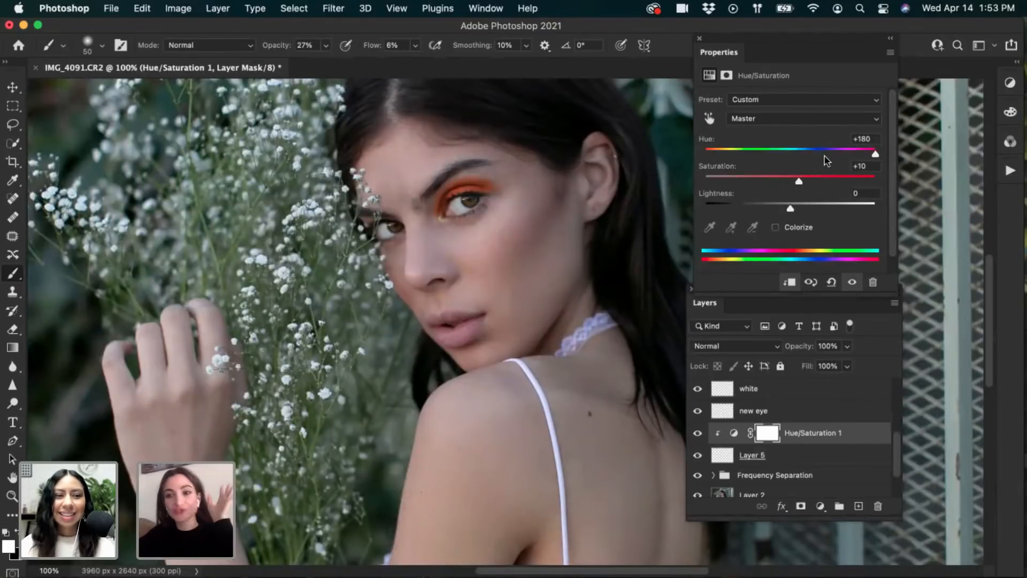
Toggle the Hue/Saturation layer's visibility to compare the recoloured eyeshadow with the original blue
{"action": "left_click", "coordinate": [697, 433]}
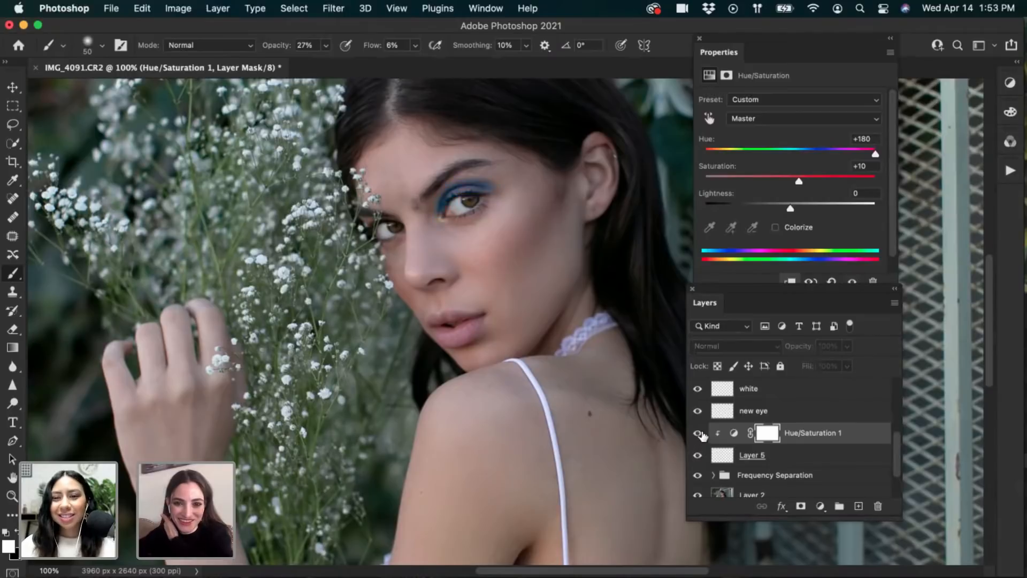
{"action": "left_click", "coordinate": [697, 434]}
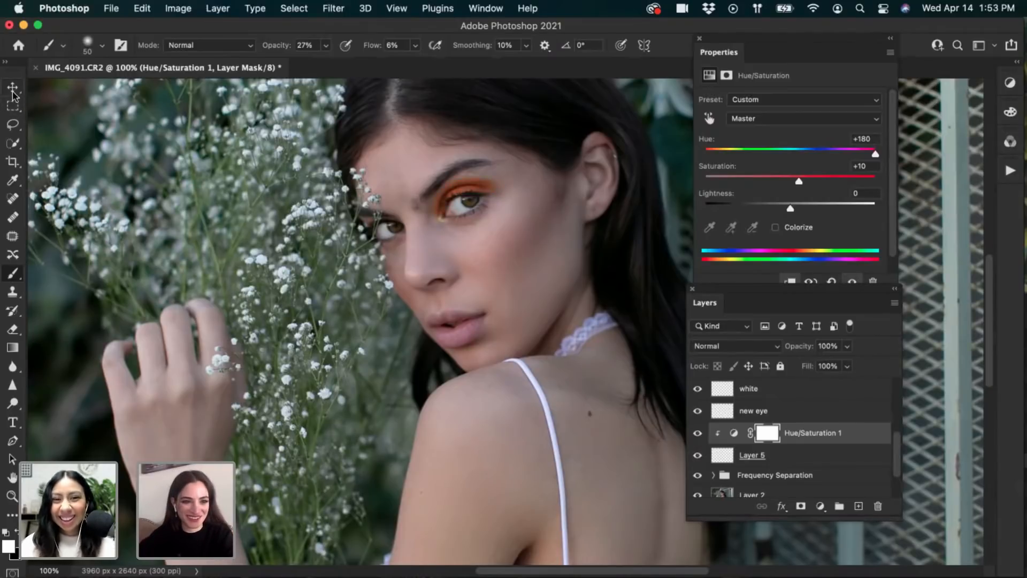
{"action": "left_click", "coordinate": [12, 87]}
{"action": "left_click", "coordinate": [697, 433]}
{"action": "left_click", "coordinate": [698, 433]}
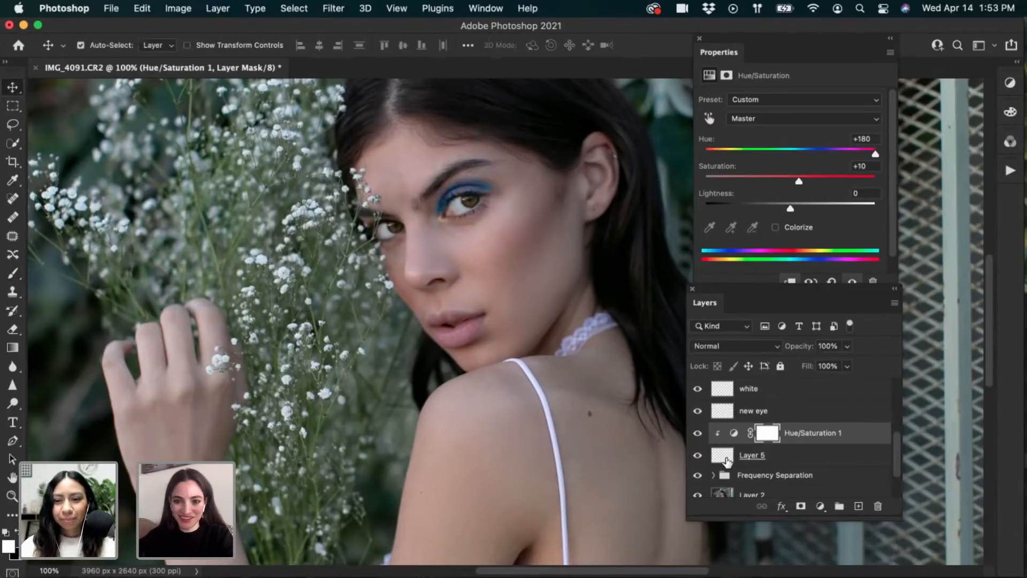
Try different opacities for Layer 5 and set it to 97%
{"action": "left_click", "coordinate": [725, 457]}
{"action": "left_click", "coordinate": [828, 347]}
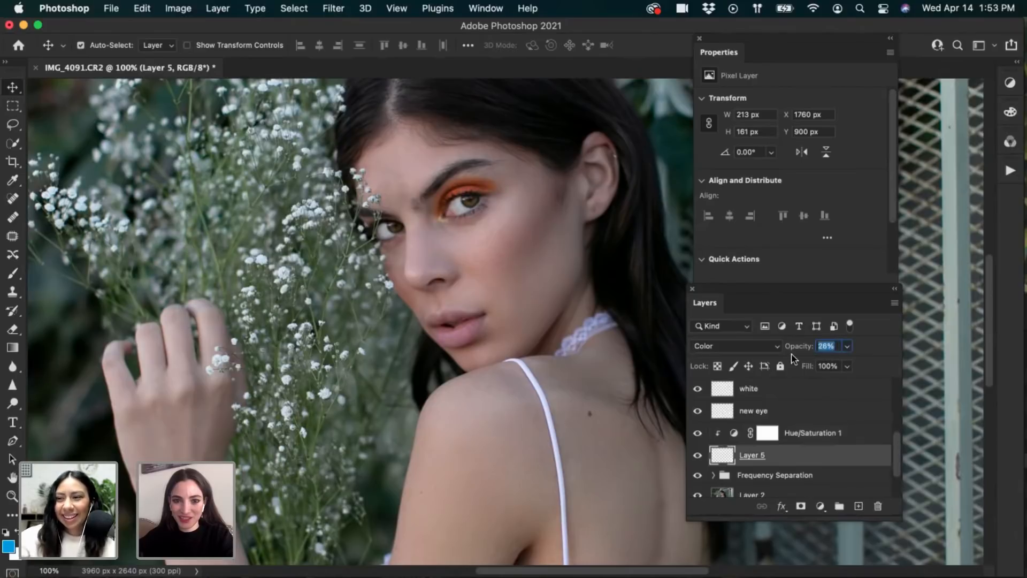
{"action": "type", "text": "0"}
{"action": "key", "text": "Return"}
{"action": "type", "text": "97"}
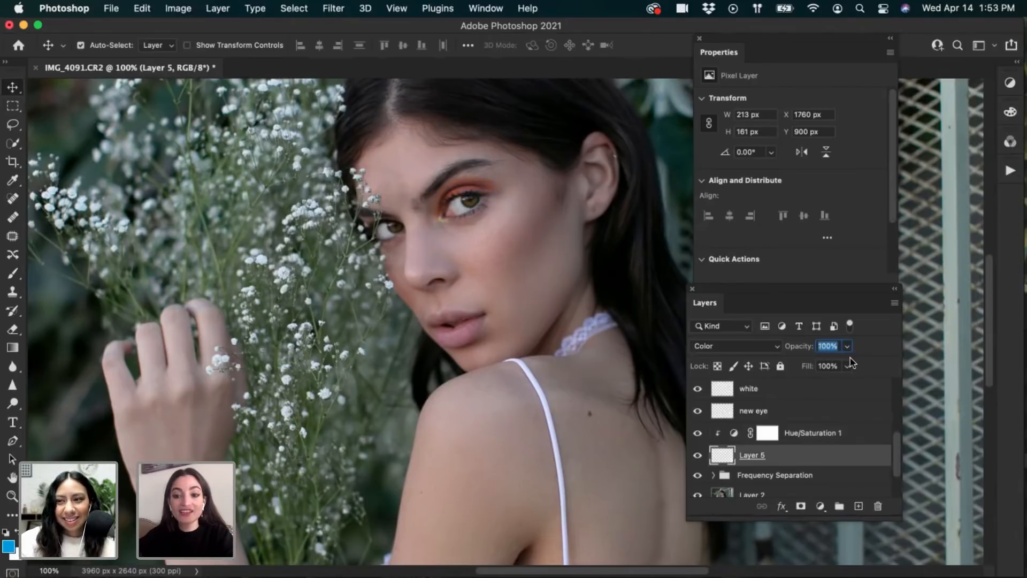
{"action": "key", "text": "Return"}
Toggle Layer 5 and its Hue/Saturation adjustment off and on, and check the eyeshadow across the whole portrait
{"action": "left_click", "coordinate": [697, 434]}
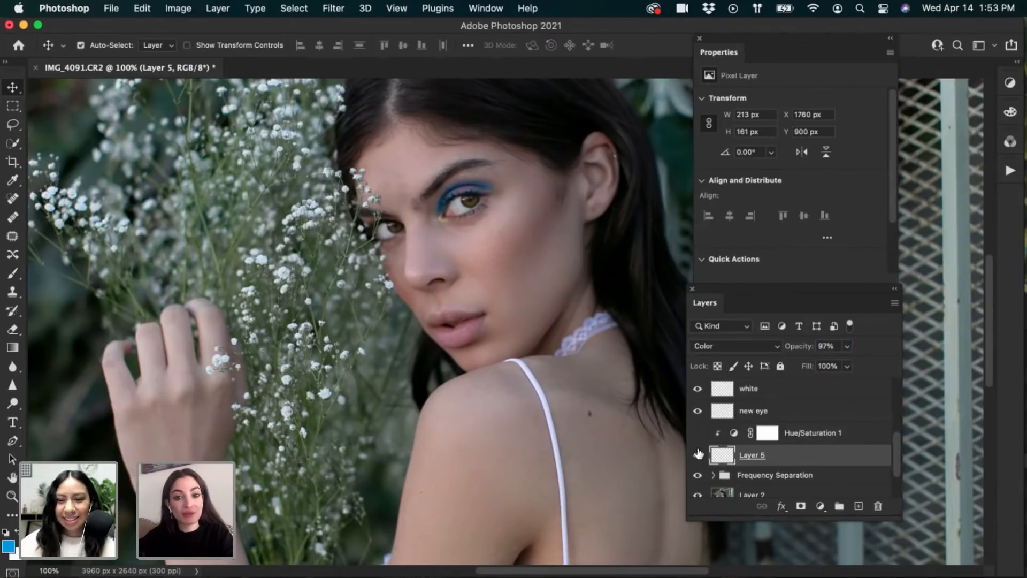
{"action": "left_click", "coordinate": [698, 454]}
{"action": "left_click", "coordinate": [698, 454]}
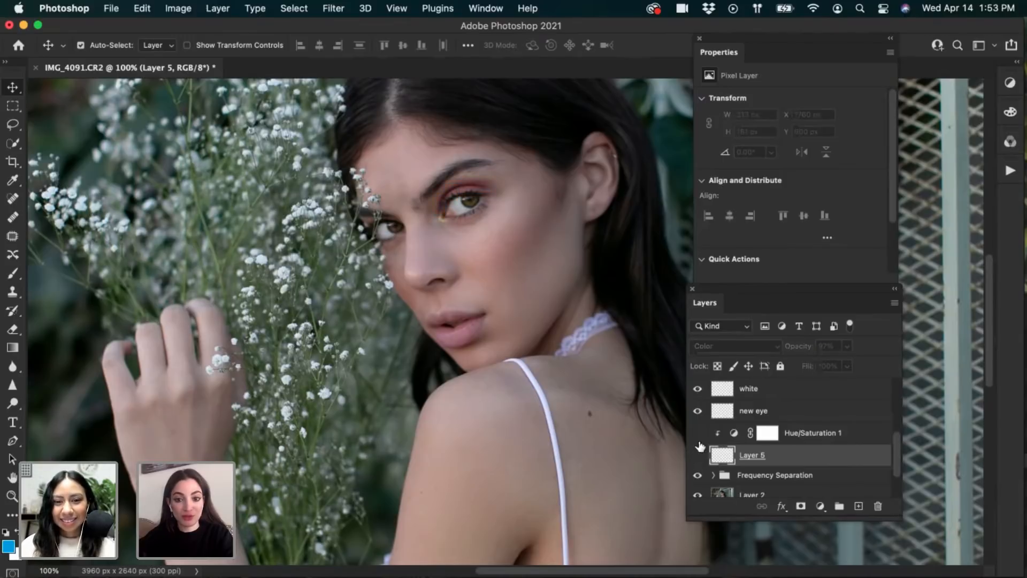
{"action": "left_click", "coordinate": [698, 434]}
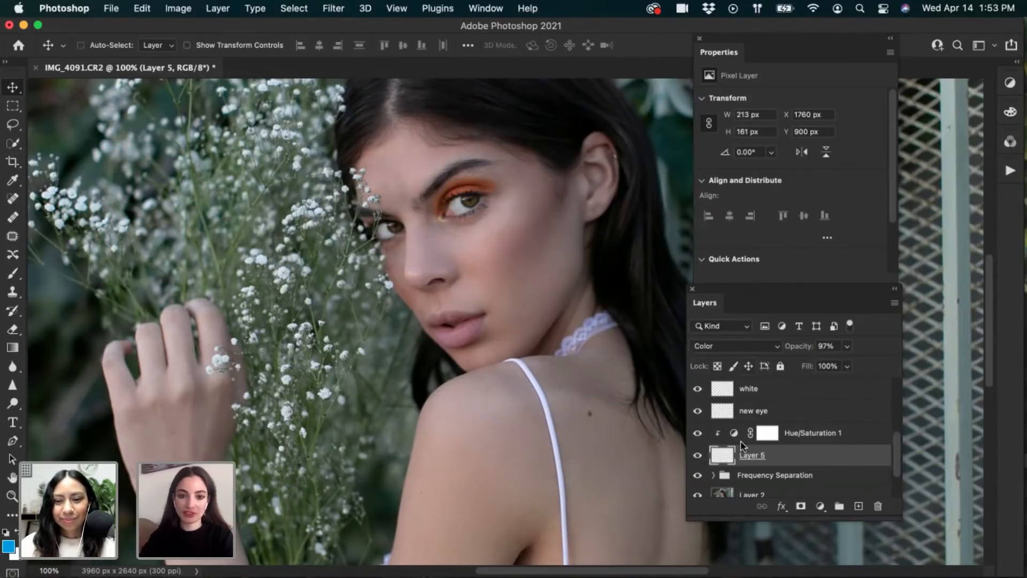
{"action": "key", "text": "super+minus"}
{"action": "key", "text": "super+minus"}
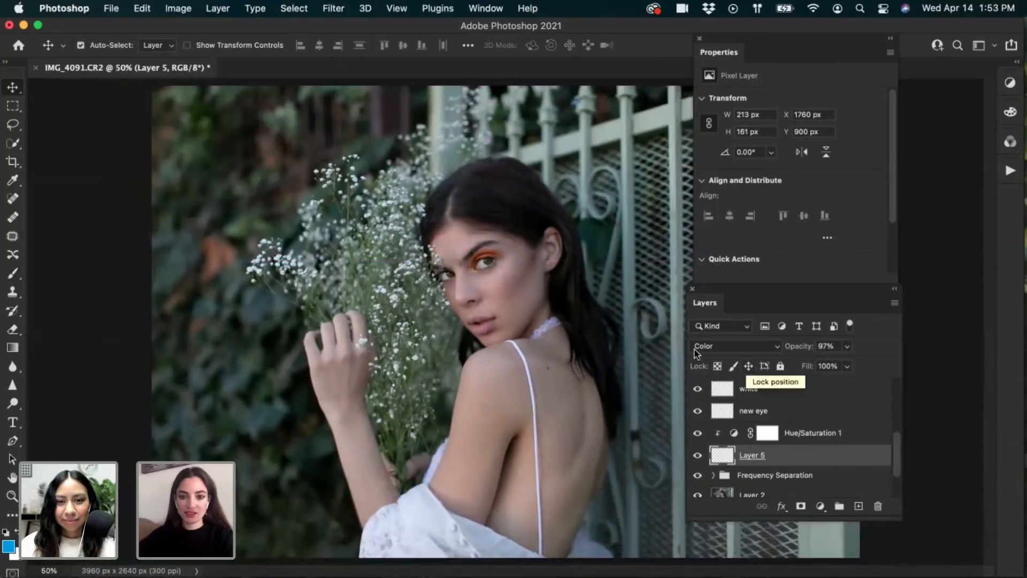
Paint matching eyeshadow on Layer 5 over the partly hidden eye with a 25 px brush at 27% opacity and 6% flow
{"action": "key", "text": "super"}
{"action": "key", "text": "super+equal"}
{"action": "key", "text": "super+equal"}
{"action": "key", "text": "super+equal"}
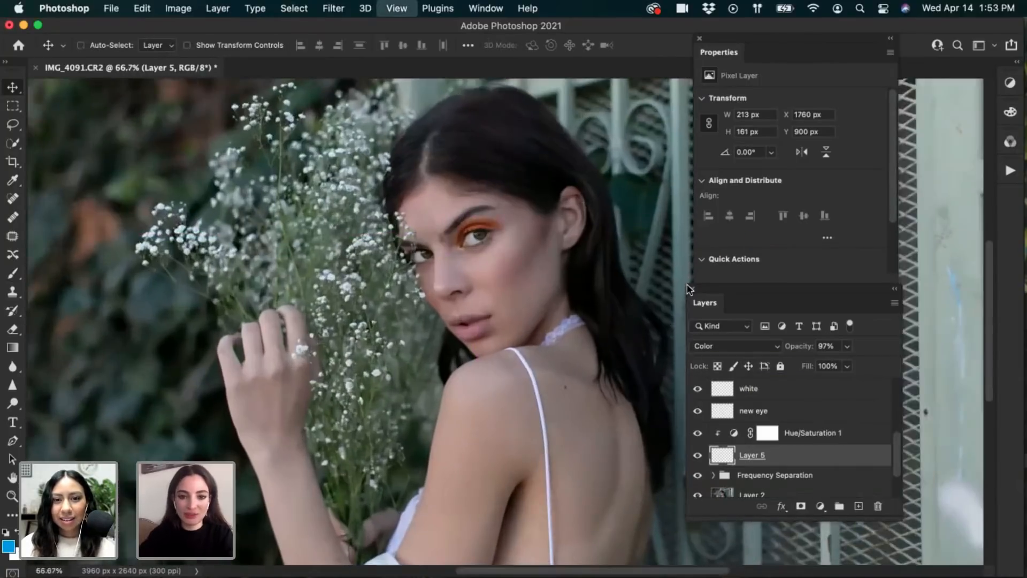
{"action": "scroll", "coordinate": [375, 353], "scroll_direction": "up", "scroll_amount": 3}
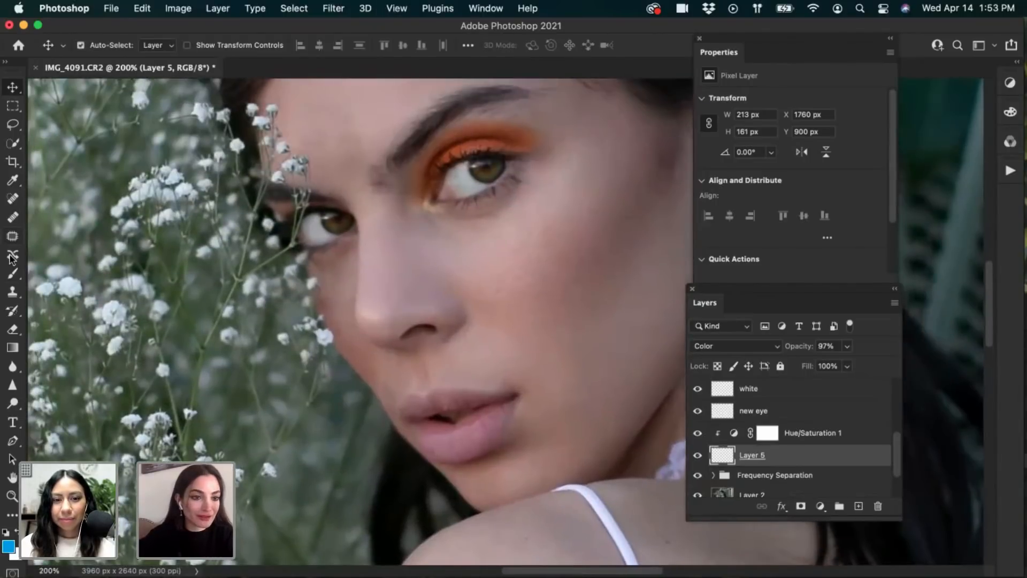
{"action": "left_click", "coordinate": [13, 273]}
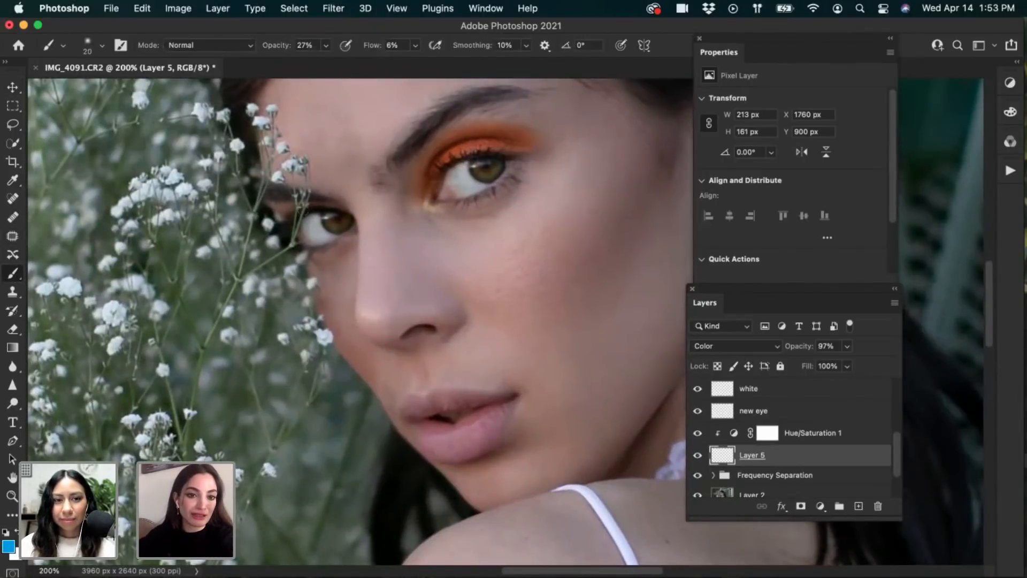
{"action": "left_click_drag", "start_coordinate": [282, 215], "coordinate": [305, 209]}
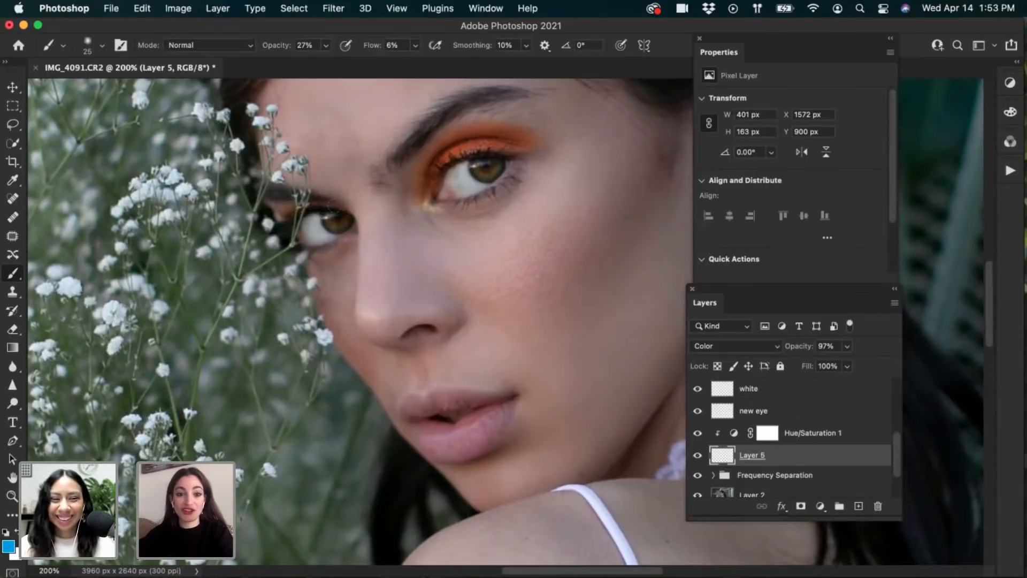
Review the eyeshadow on both eyes by toggling the Hue/Saturation layer's visibility, and select that layer
{"action": "key", "text": "super+minus"}
{"action": "key", "text": "super+minus"}
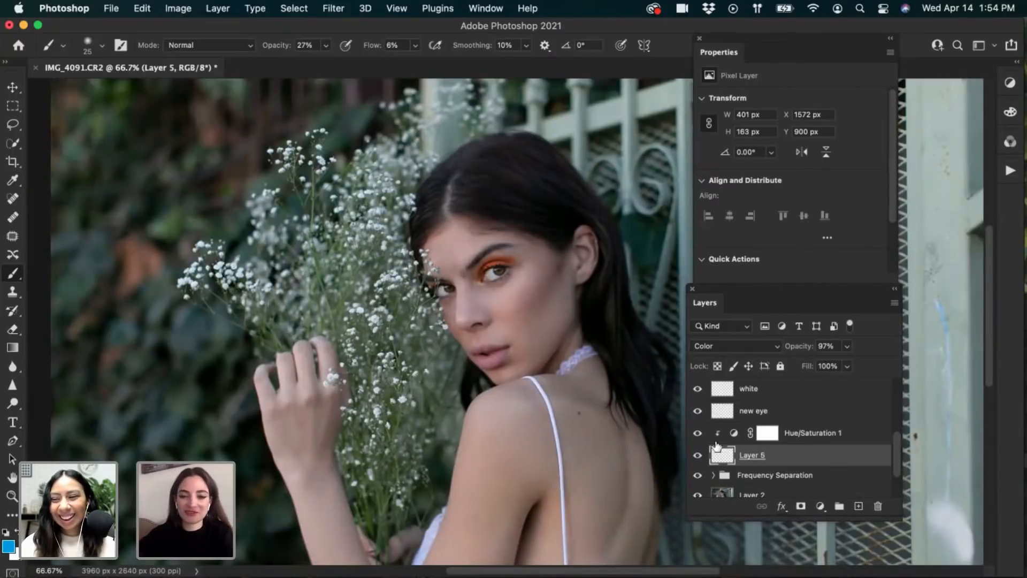
{"action": "left_click", "coordinate": [698, 433]}
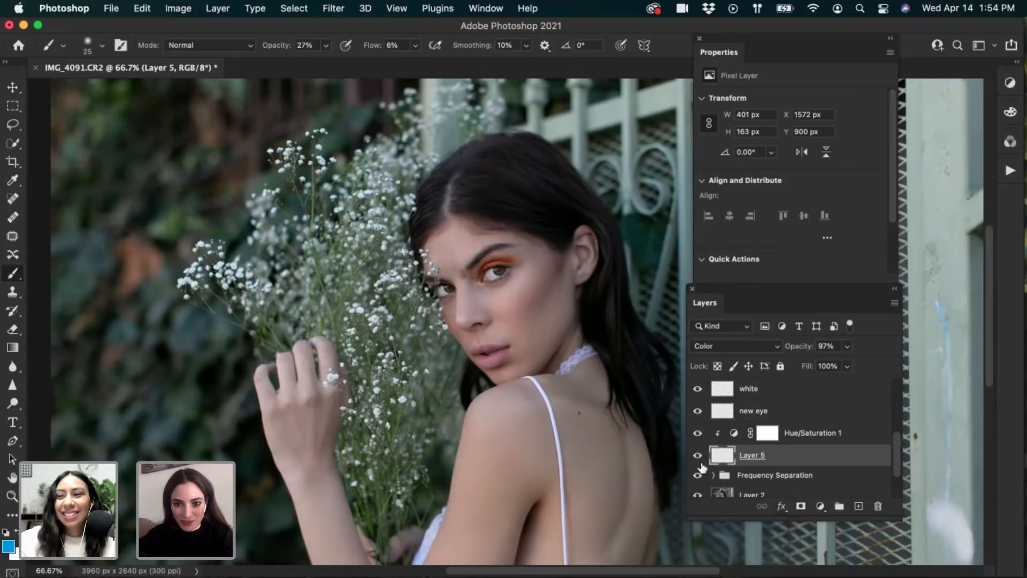
{"action": "left_click", "coordinate": [697, 434]}
{"action": "left_click", "coordinate": [697, 434]}
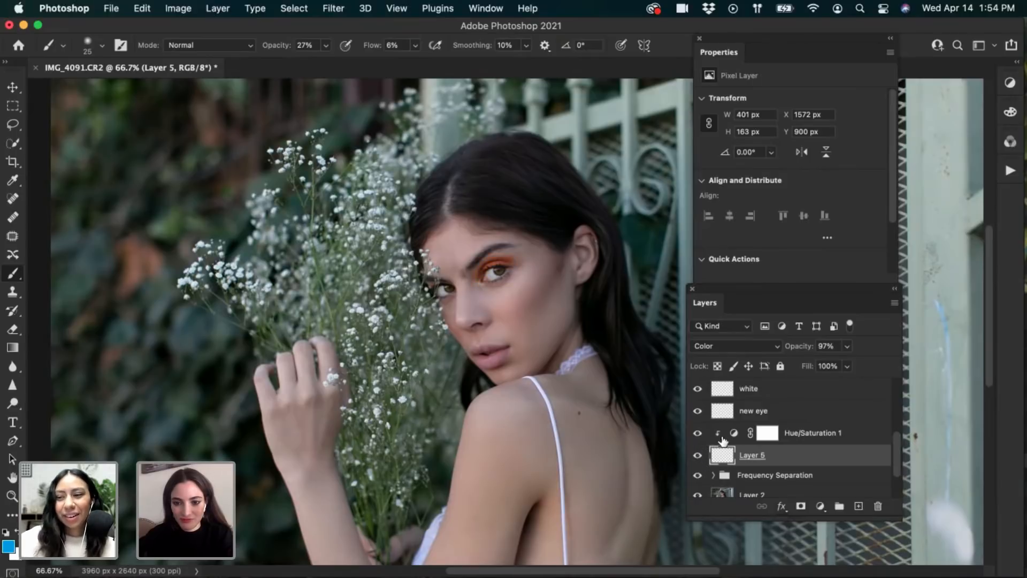
{"action": "left_click", "coordinate": [734, 433]}
Create a new blank layer with default settings above Layer 4 at the top of the layer stack
{"action": "scroll", "coordinate": [802, 428], "scroll_direction": "up", "scroll_amount": 5}
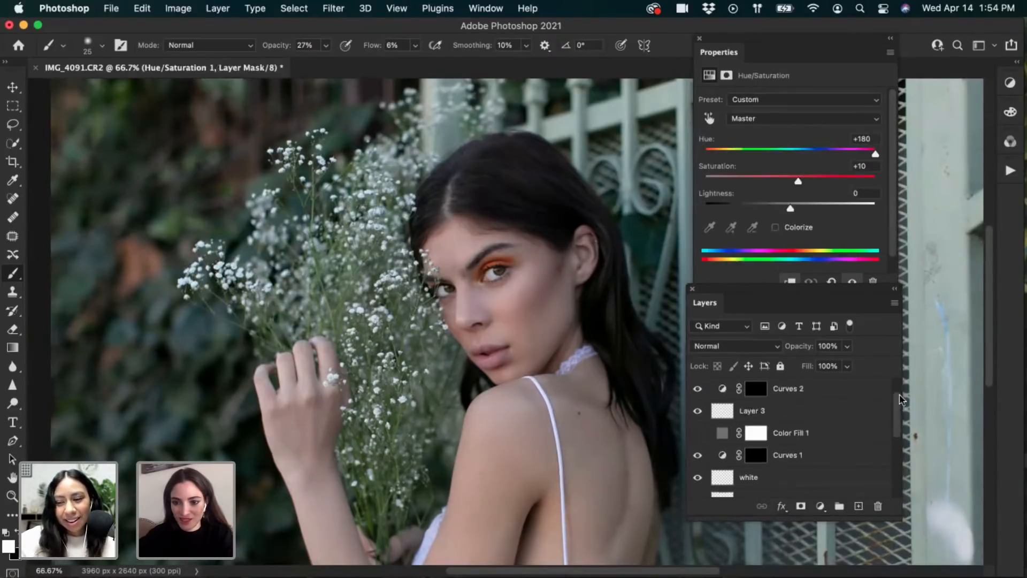
{"action": "left_click", "coordinate": [754, 395]}
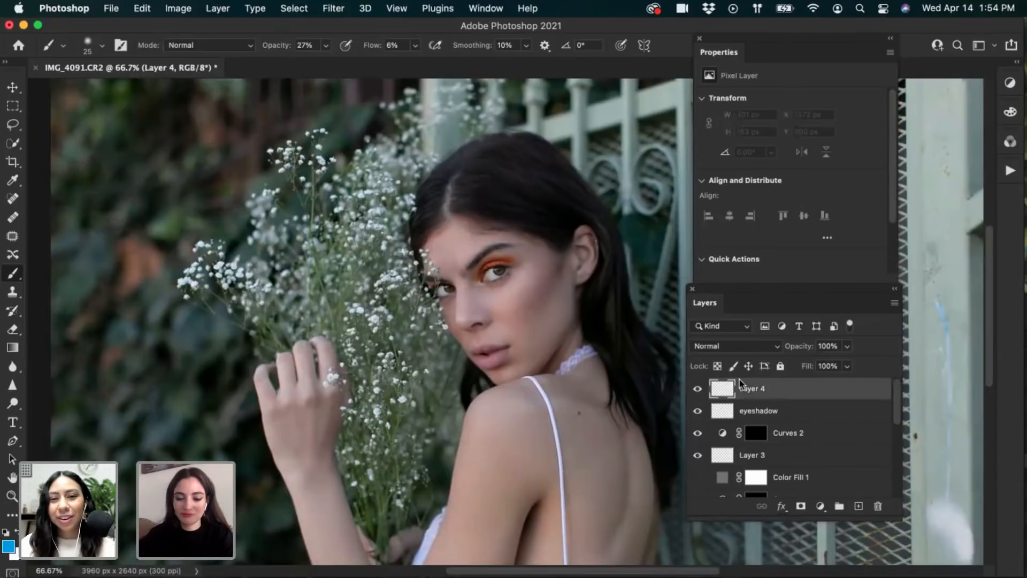
{"action": "key", "text": "super+minus"}
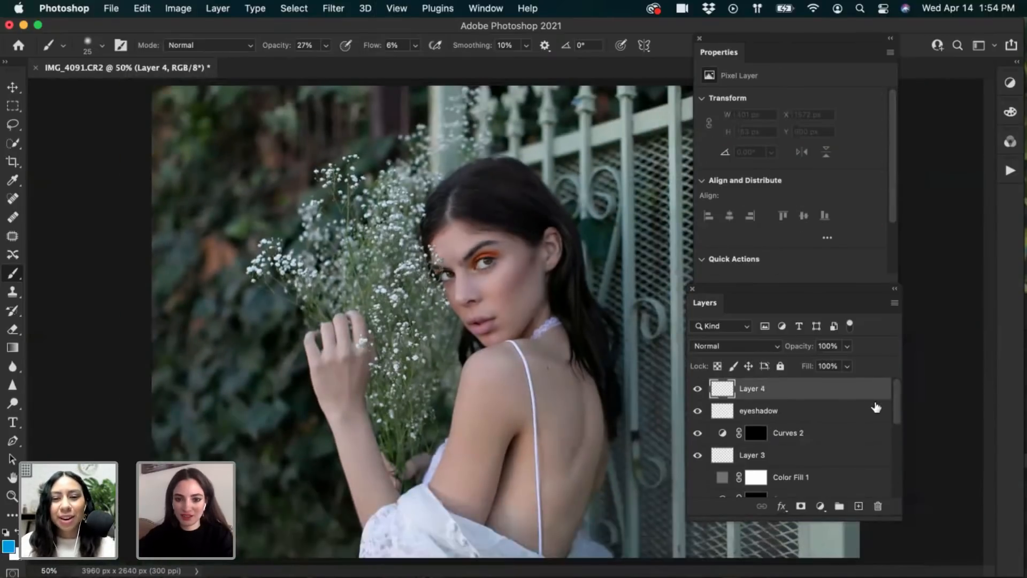
{"action": "key", "text": "super+1"}
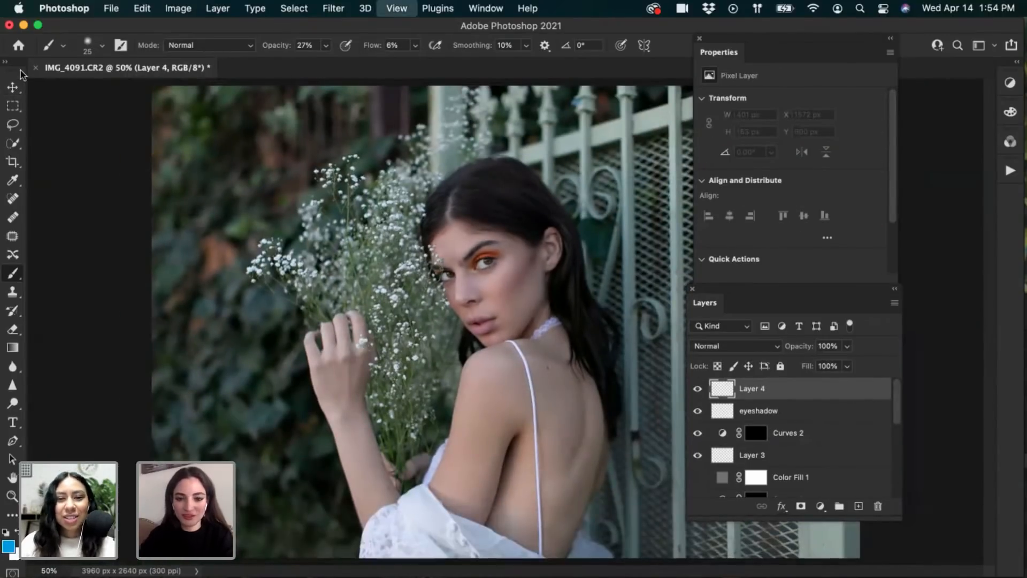
{"action": "key", "text": "super+shift+n"}
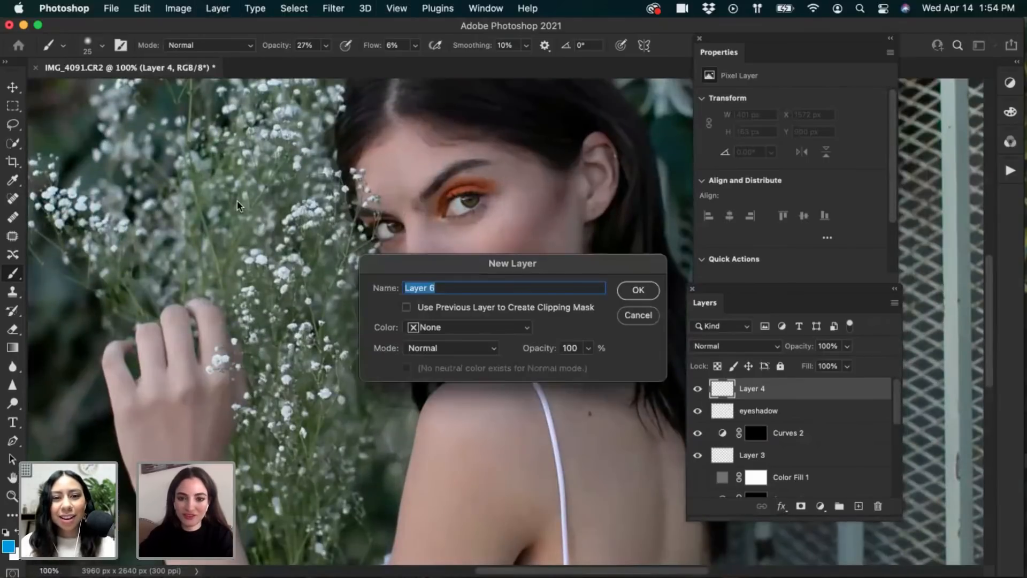
{"action": "key", "text": "Return"}
Choose a bright magenta-pink foreground colour and activate the Brush tool for painting the lips
{"action": "key", "text": "super+equal"}
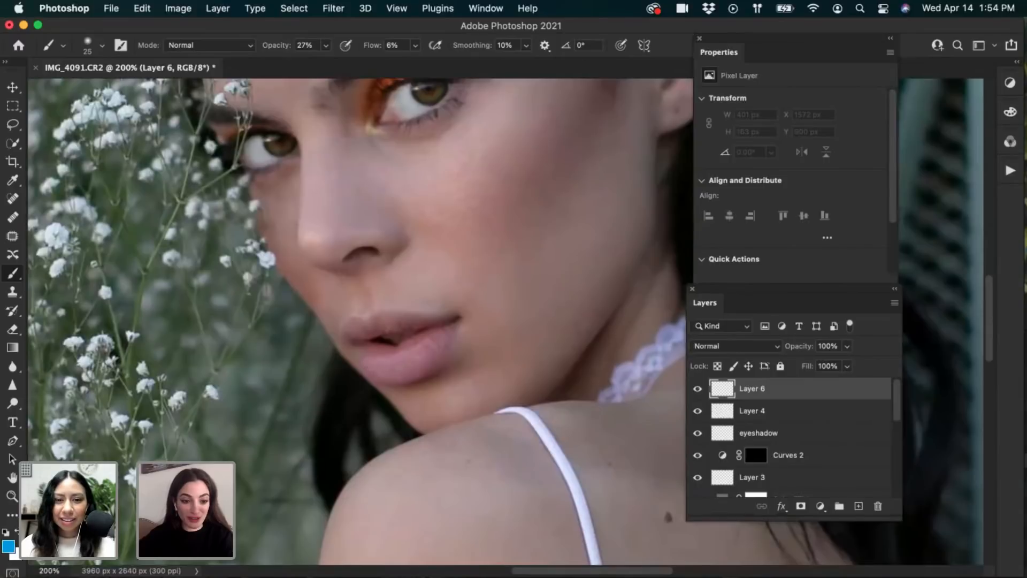
{"action": "left_click", "coordinate": [8, 546]}
{"action": "left_click", "coordinate": [585, 325]}
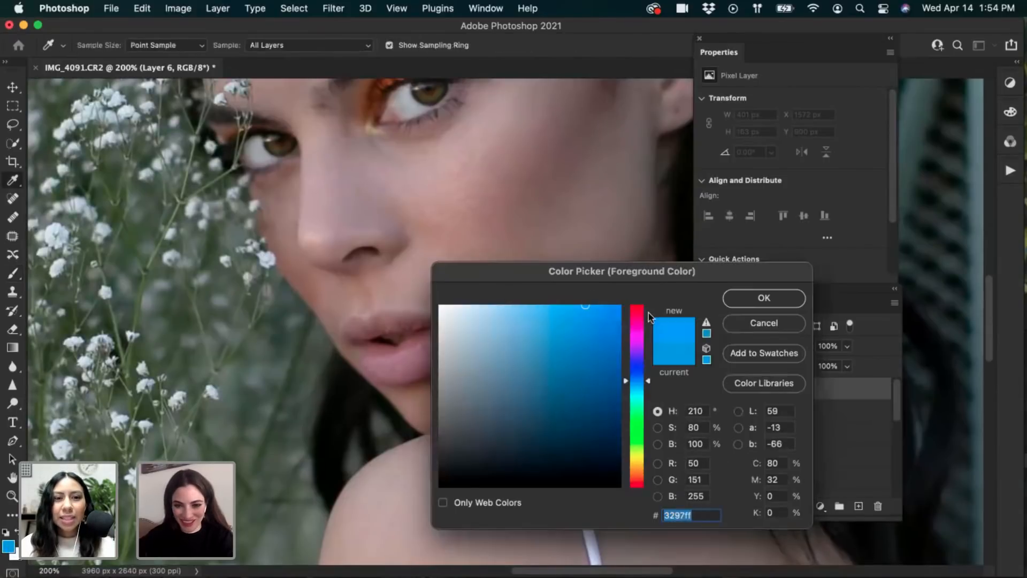
{"action": "left_click", "coordinate": [637, 306]}
{"action": "left_click", "coordinate": [558, 306]}
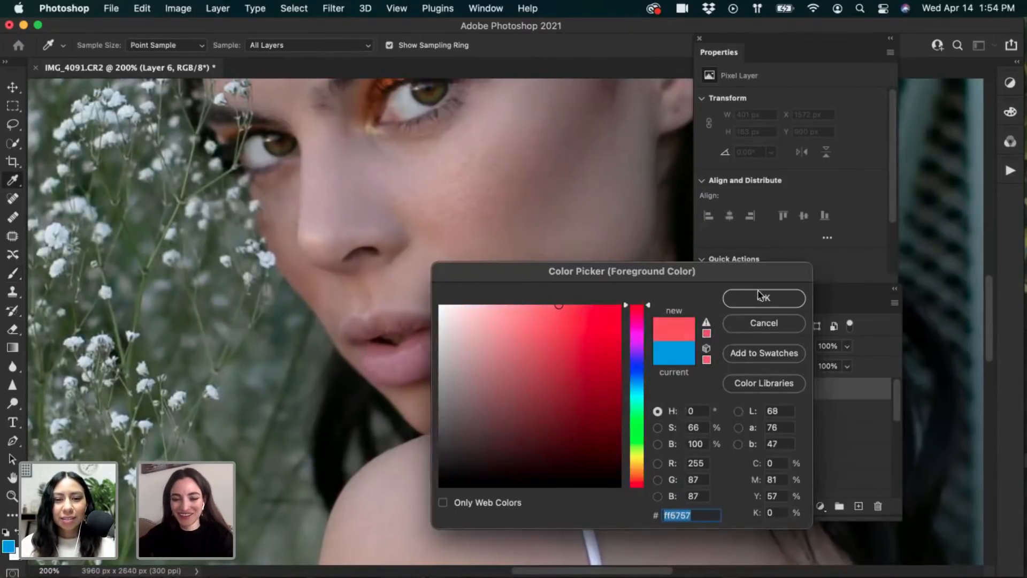
{"action": "left_click", "coordinate": [590, 308]}
{"action": "left_click", "coordinate": [534, 363]}
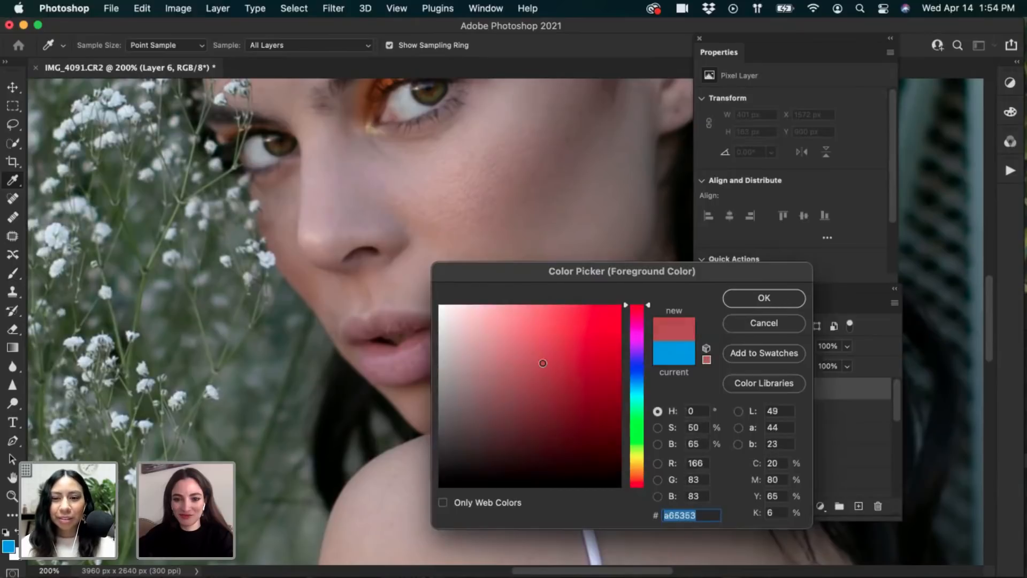
{"action": "left_click", "coordinate": [639, 335]}
{"action": "left_click", "coordinate": [564, 316]}
{"action": "left_click", "coordinate": [764, 298]}
{"action": "key", "text": "b"}
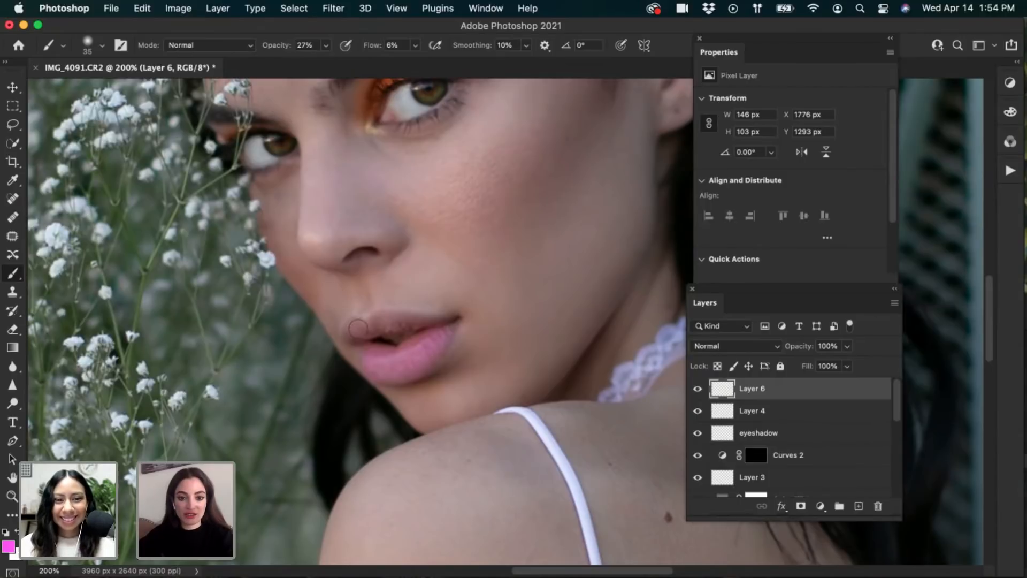
Paint pink over both lips on Layer 6 with a 35 px brush at 27% opacity and 6% flow
{"action": "left_click_drag", "start_coordinate": [355, 338], "coordinate": [370, 328]}
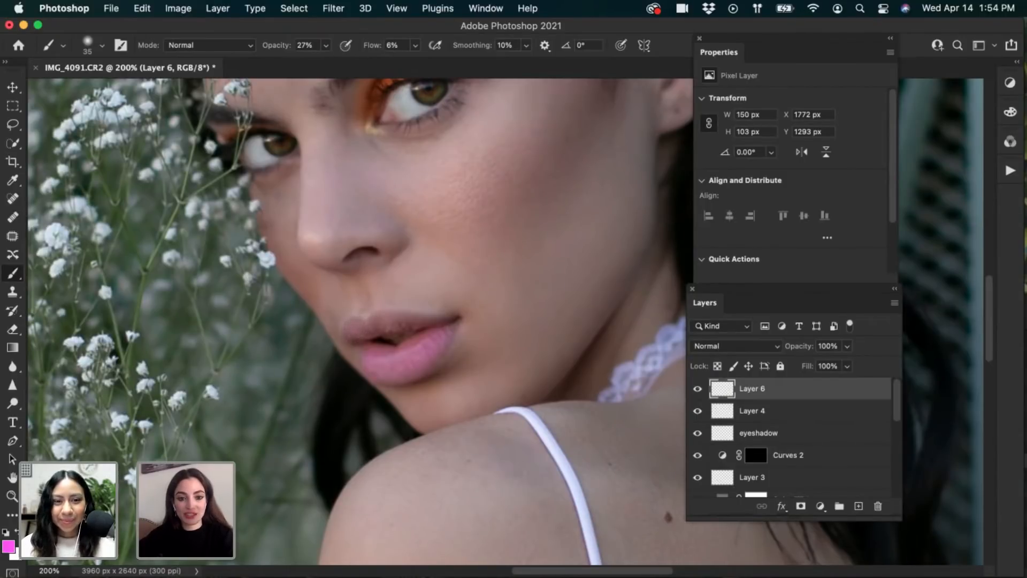
{"action": "left_click_drag", "start_coordinate": [358, 327], "coordinate": [453, 323]}
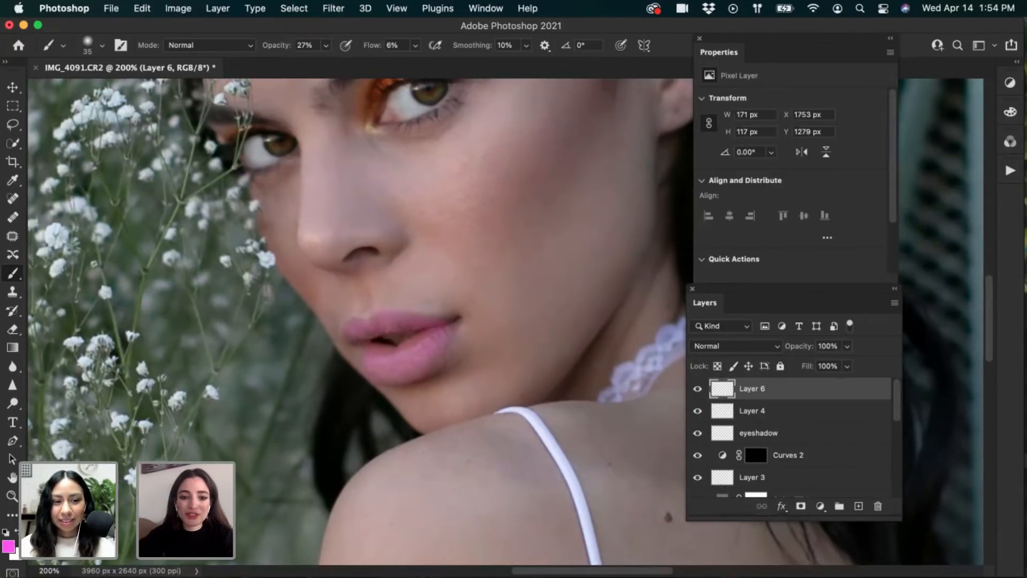
{"action": "left_click_drag", "start_coordinate": [366, 348], "coordinate": [380, 357]}
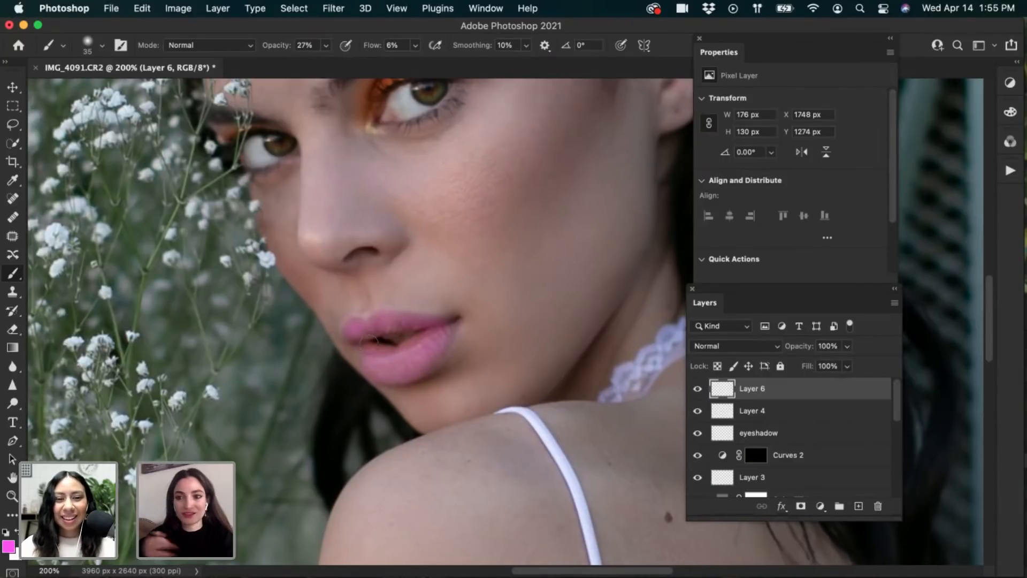
Set Layer 6's blend mode to Multiply and compare the lip colour with the layer hidden and shown
{"action": "left_click", "coordinate": [706, 348]}
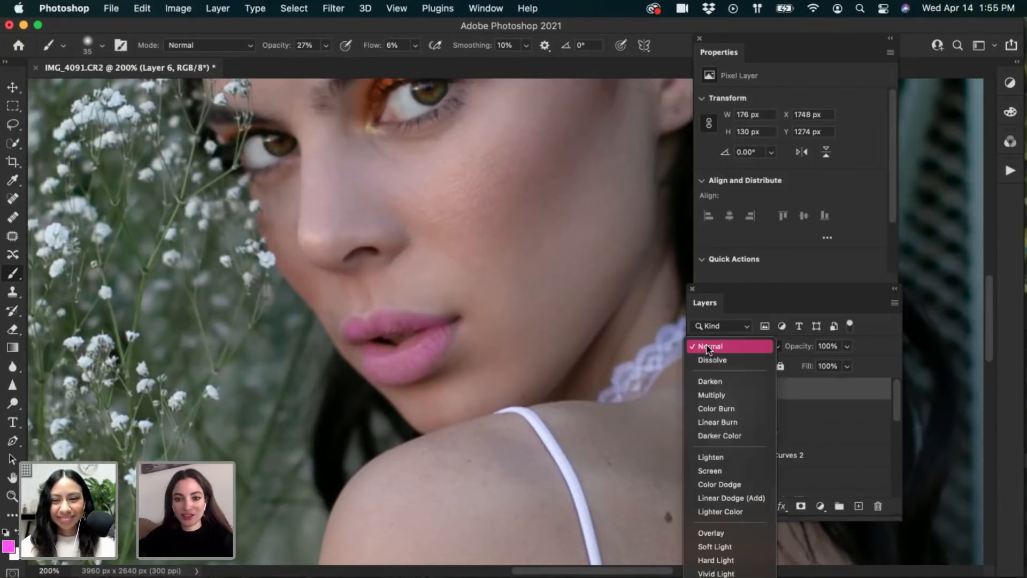
{"action": "left_click", "coordinate": [720, 395]}
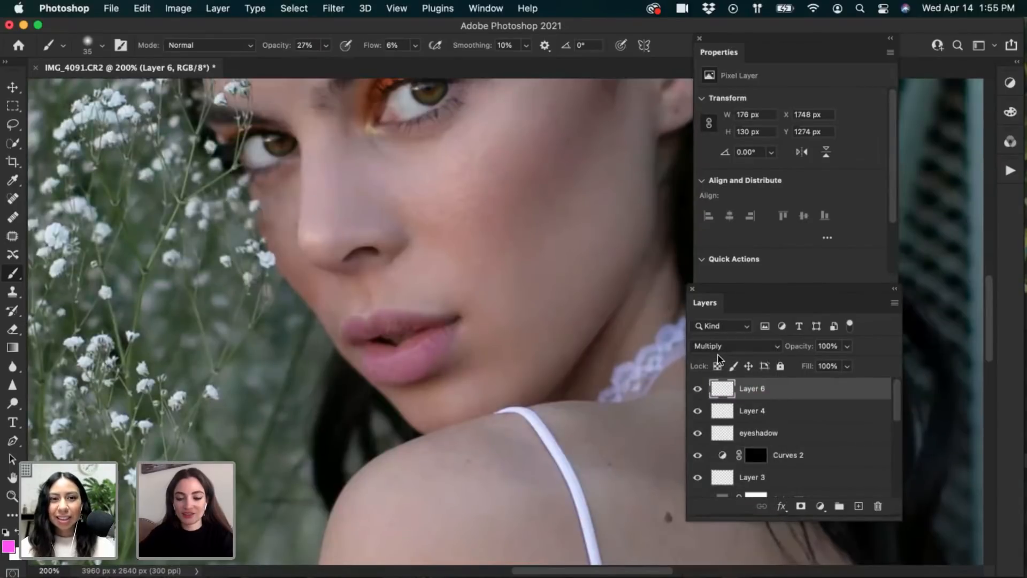
{"action": "key", "text": "super+minus"}
{"action": "key", "text": "super+minus"}
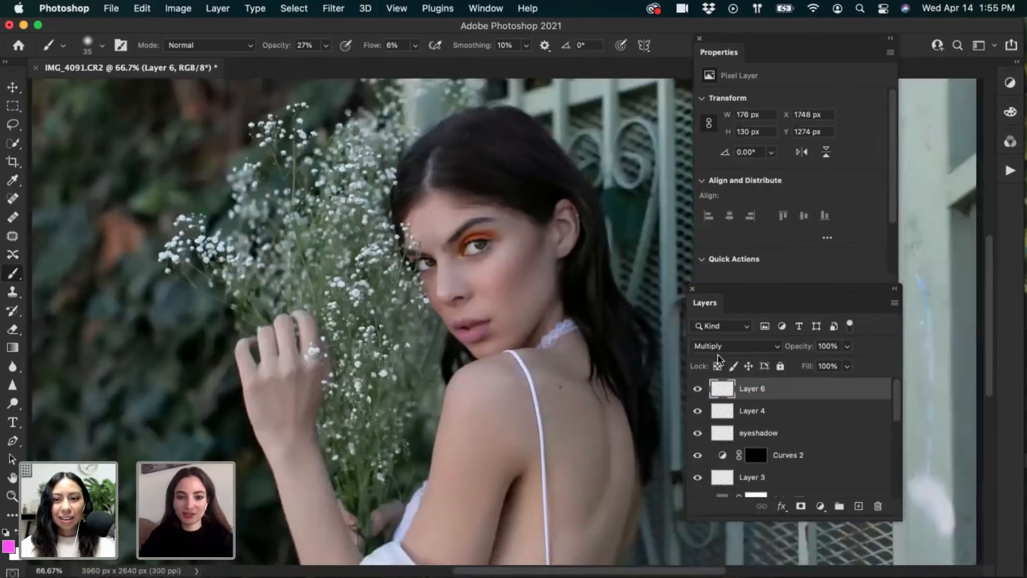
{"action": "left_click", "coordinate": [698, 389]}
{"action": "left_click", "coordinate": [698, 389]}
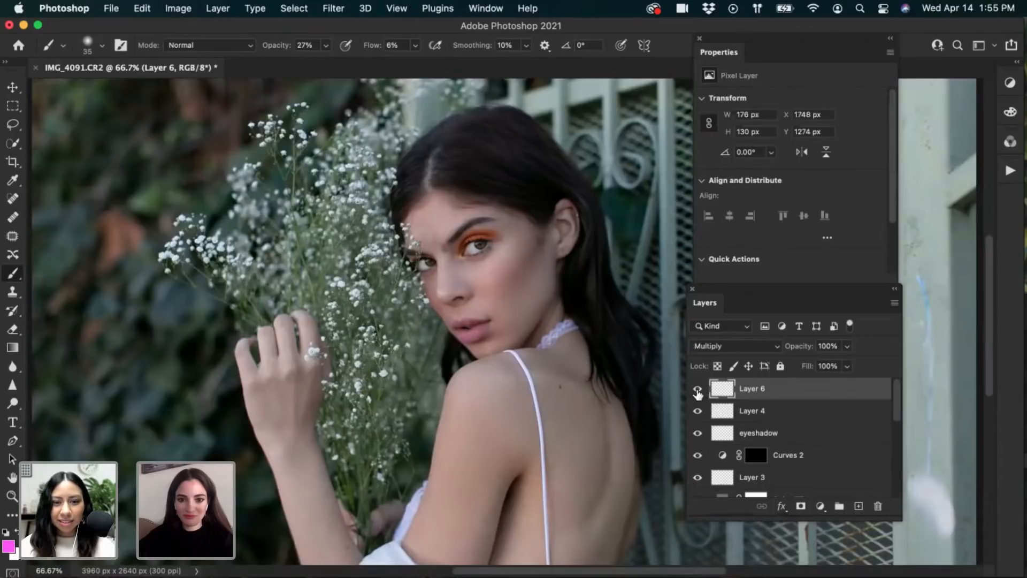
{"action": "left_click", "coordinate": [698, 390]}
{"action": "left_click", "coordinate": [698, 390]}
Try a duplicate of Layer 6 with Screen blending and delete the copy
{"action": "key", "text": "super+j"}
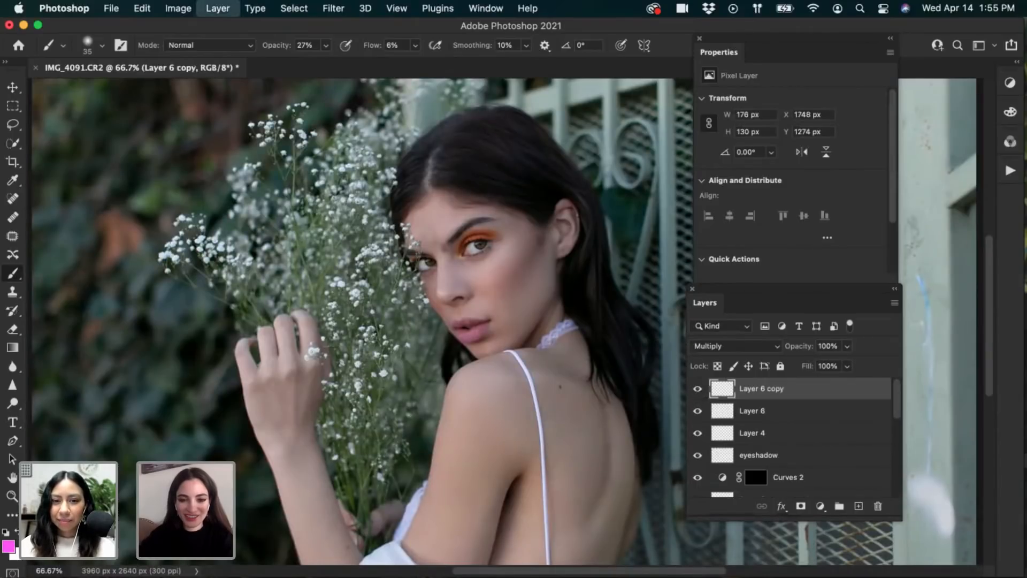
{"action": "left_click", "coordinate": [746, 348]}
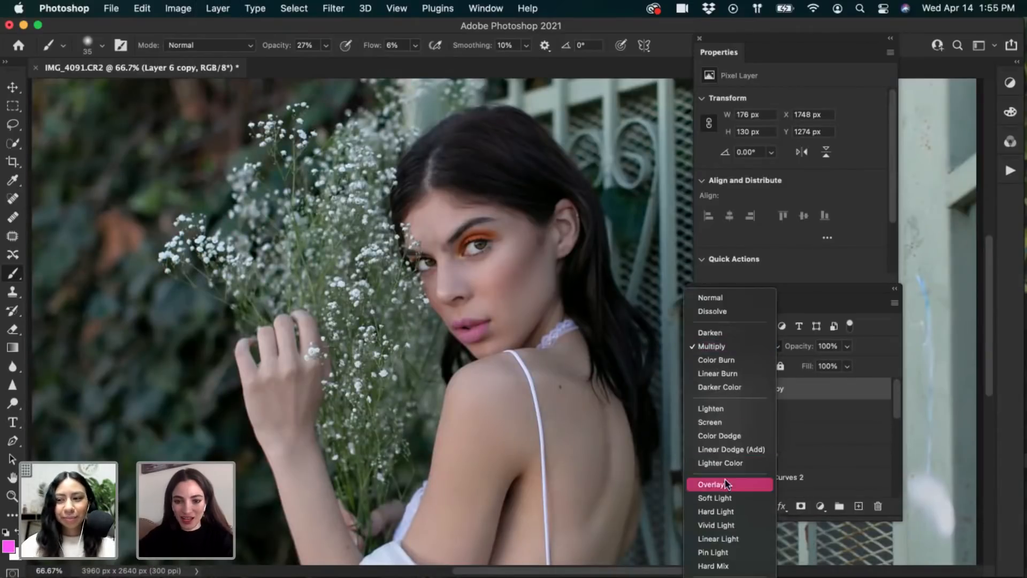
{"action": "left_click", "coordinate": [718, 423]}
{"action": "left_click_drag", "start_coordinate": [862, 395], "coordinate": [879, 506]}
Find the eyeshadow colour on Layer 5 and reduce that layer's opacity to 73%
{"action": "left_click", "coordinate": [790, 456]}
{"action": "left_click", "coordinate": [753, 435]}
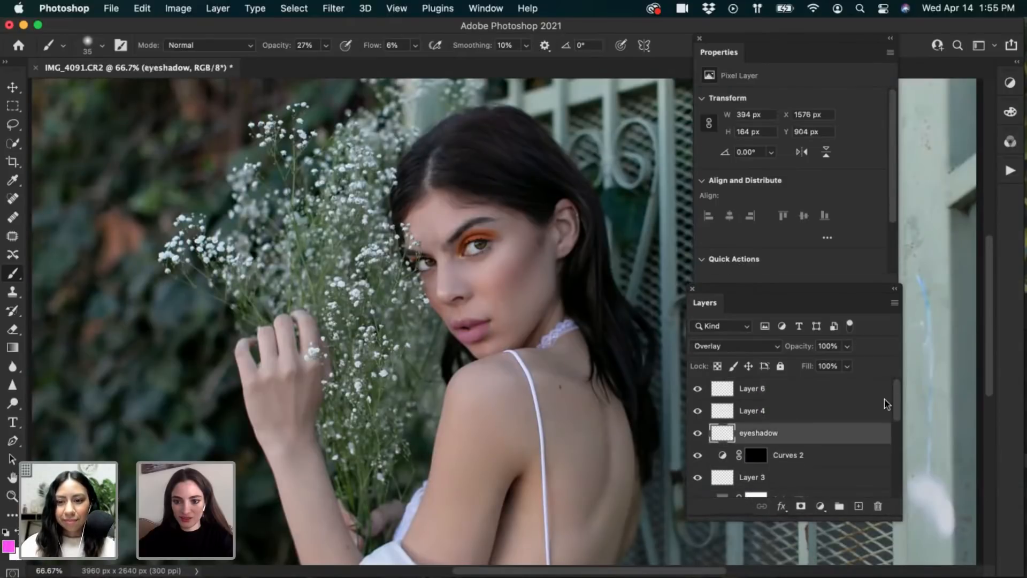
{"action": "scroll", "coordinate": [885, 428], "scroll_direction": "down", "scroll_amount": 5}
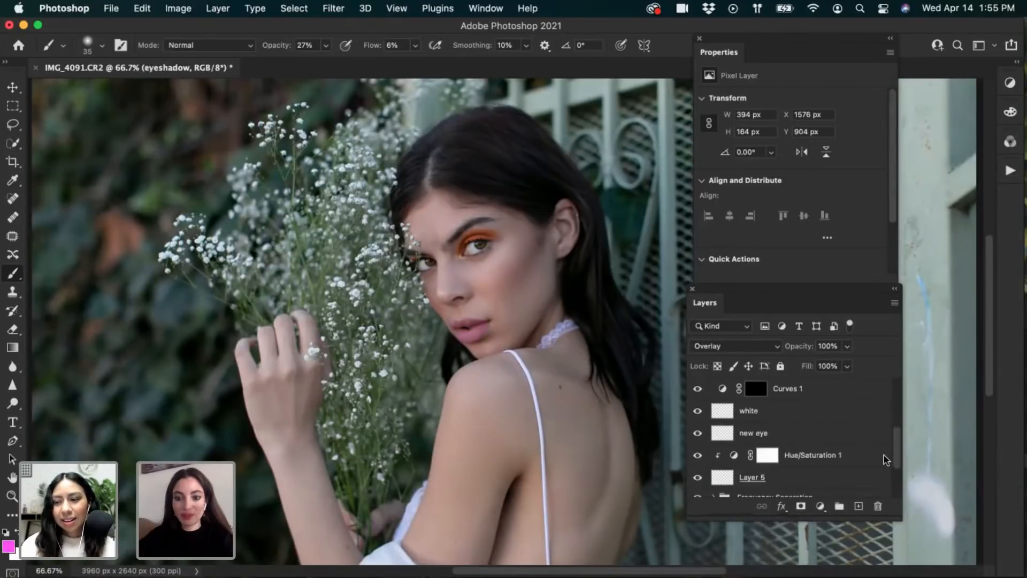
{"action": "left_click", "coordinate": [813, 481]}
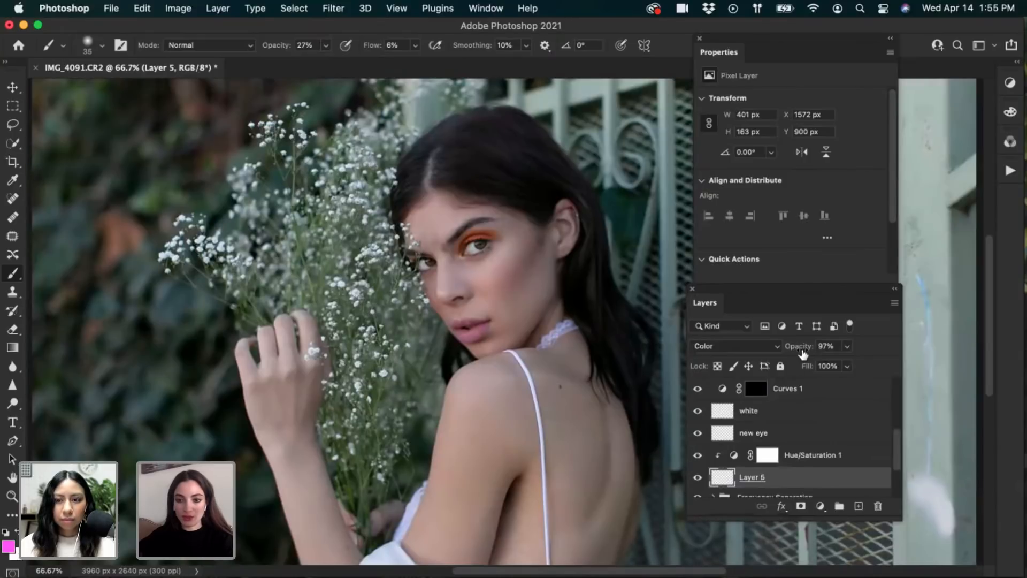
{"action": "left_click_drag", "start_coordinate": [802, 353], "coordinate": [777, 361]}
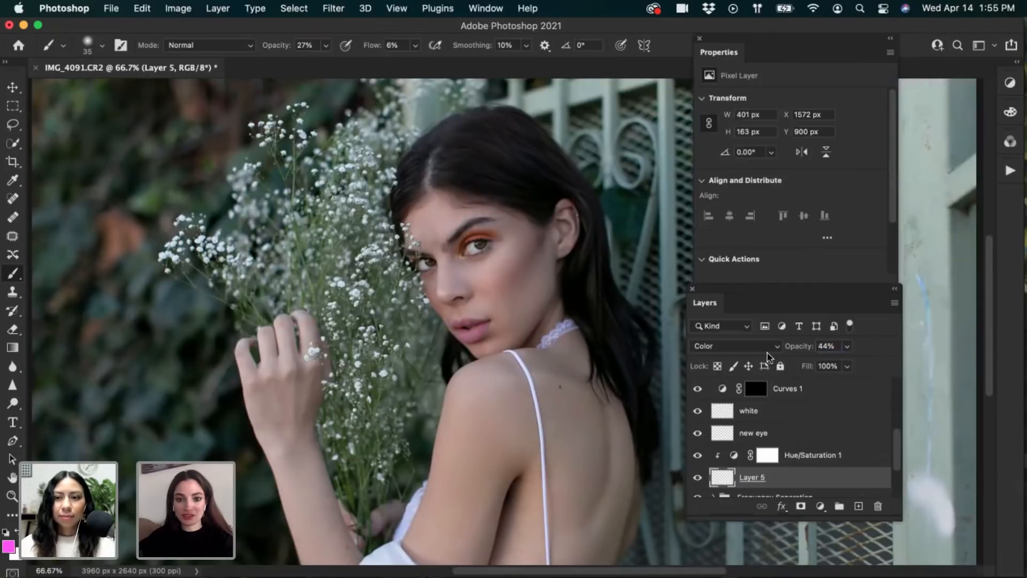
{"action": "left_click_drag", "start_coordinate": [799, 351], "coordinate": [812, 350]}
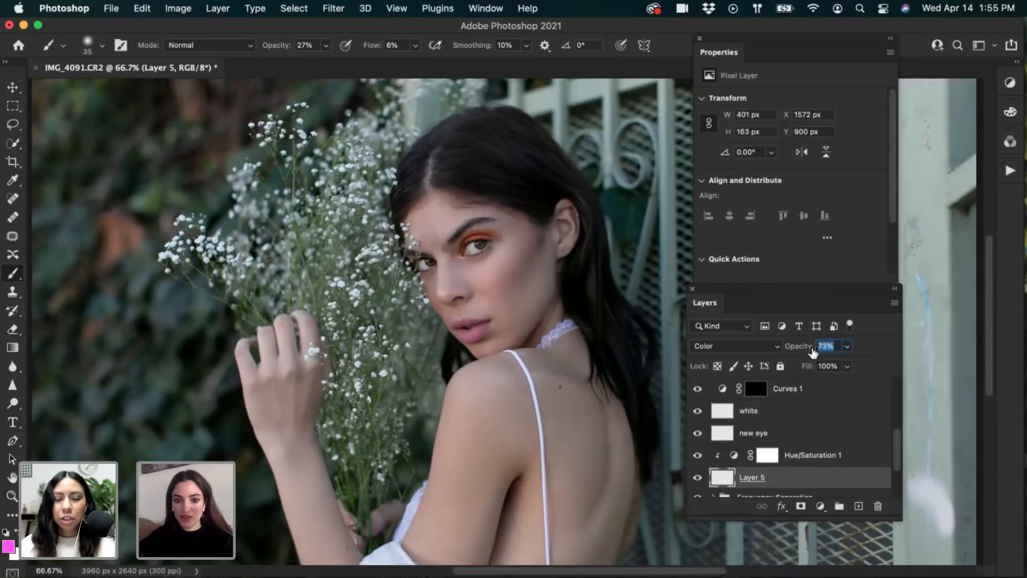
Shift the hue of the Hue/Saturation 1 adjustment to -114 and check the green eyeshadow up close
{"action": "left_click", "coordinate": [797, 455]}
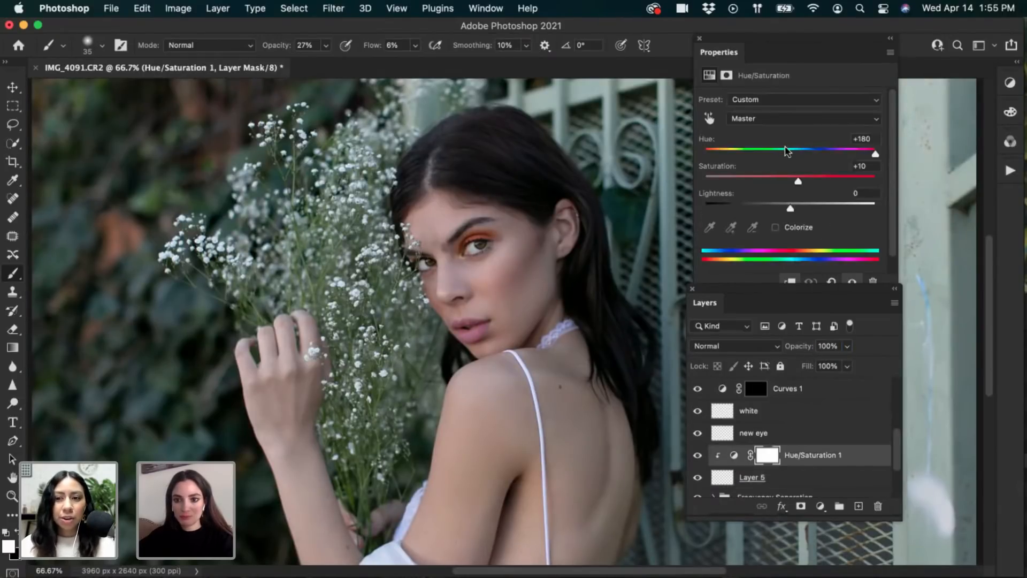
{"action": "left_click_drag", "start_coordinate": [791, 155], "coordinate": [726, 164]}
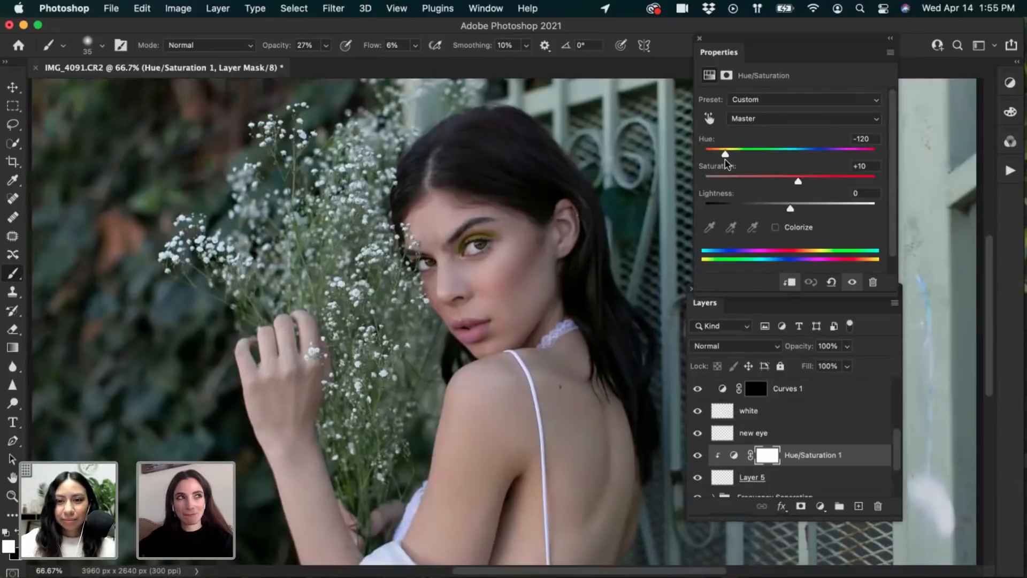
{"action": "mouse_move", "coordinate": [726, 163]}
{"action": "left_mouse_down"}
{"action": "mouse_move", "coordinate": [879, 168]}
{"action": "mouse_move", "coordinate": [724, 153]}
{"action": "mouse_move", "coordinate": [714, 157]}
{"action": "mouse_move", "coordinate": [733, 160]}
{"action": "mouse_move", "coordinate": [722, 196]}
{"action": "mouse_move", "coordinate": [725, 153]}
{"action": "left_mouse_up"}
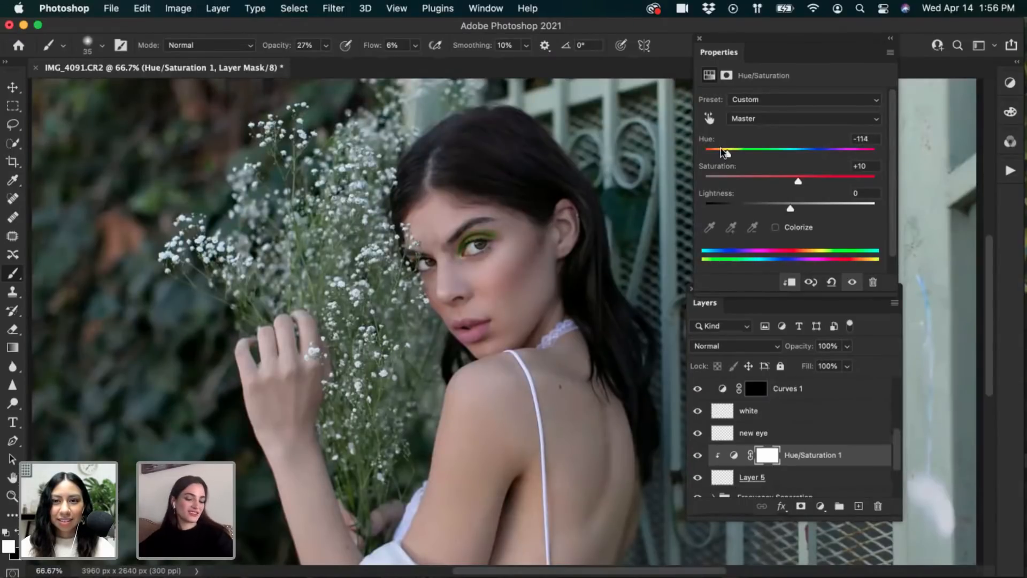
{"action": "key", "text": "super+1"}
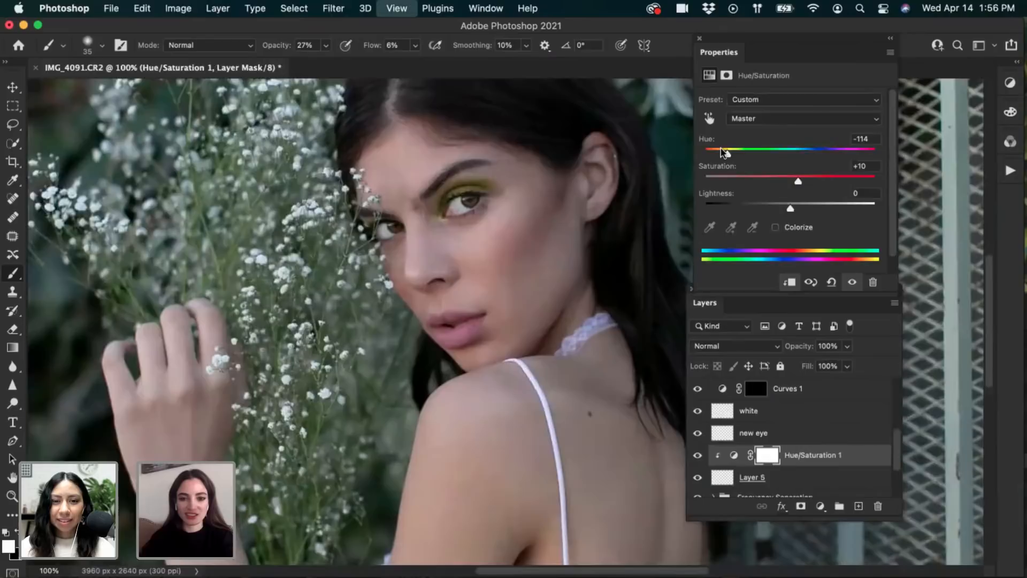
{"action": "key", "text": "super+minus"}
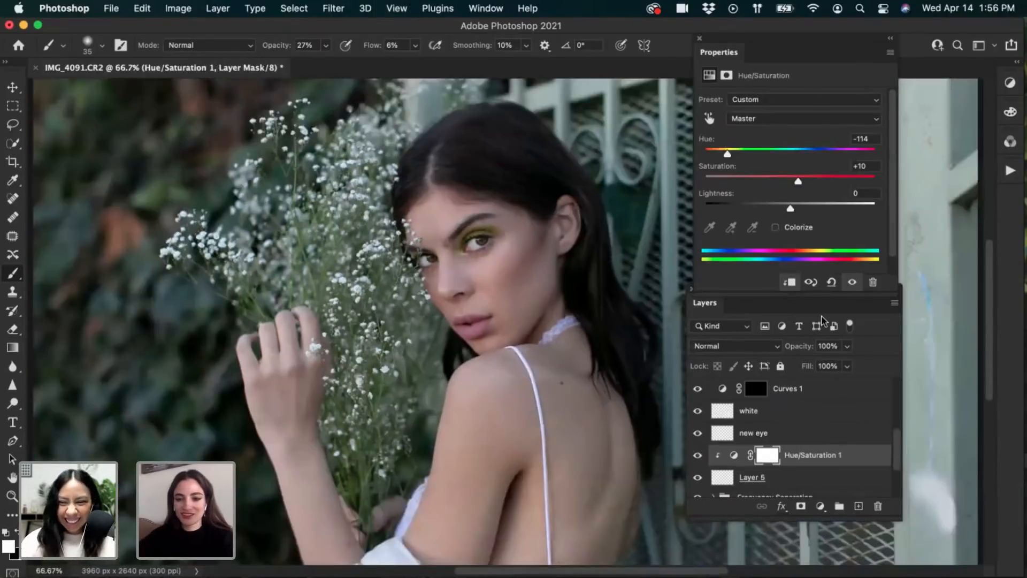
Set the Hue/Saturation 1 saturation to -5 and Layer 5's opacity to 78%
{"action": "left_click_drag", "start_coordinate": [798, 181], "coordinate": [782, 294]}
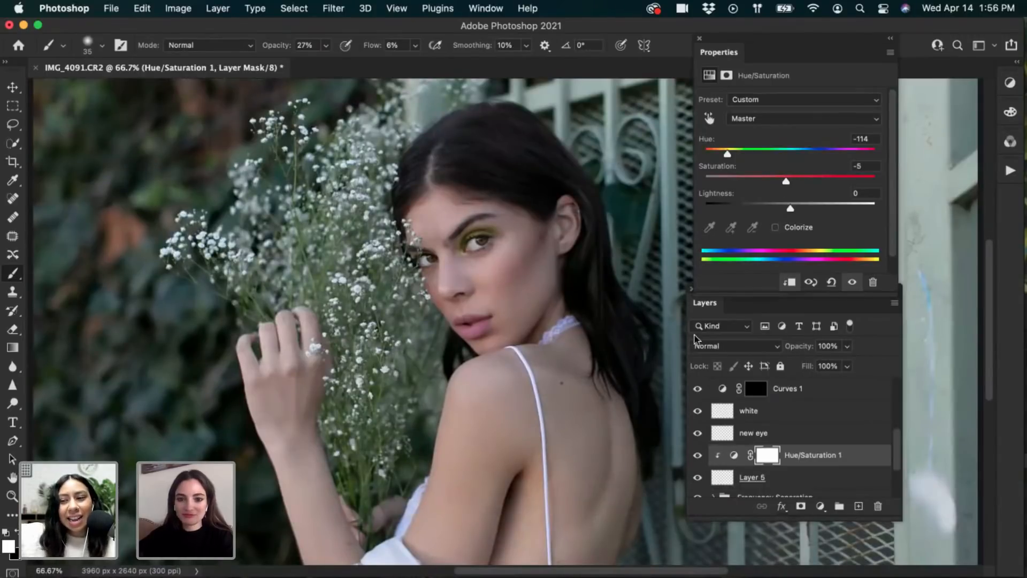
{"action": "left_click", "coordinate": [792, 481]}
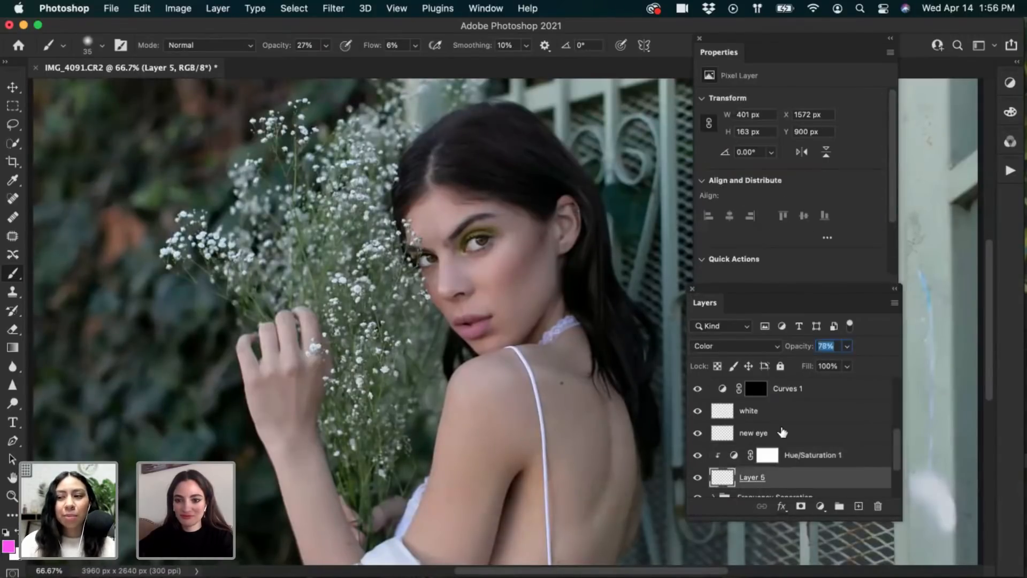
{"action": "left_click", "coordinate": [791, 455]}
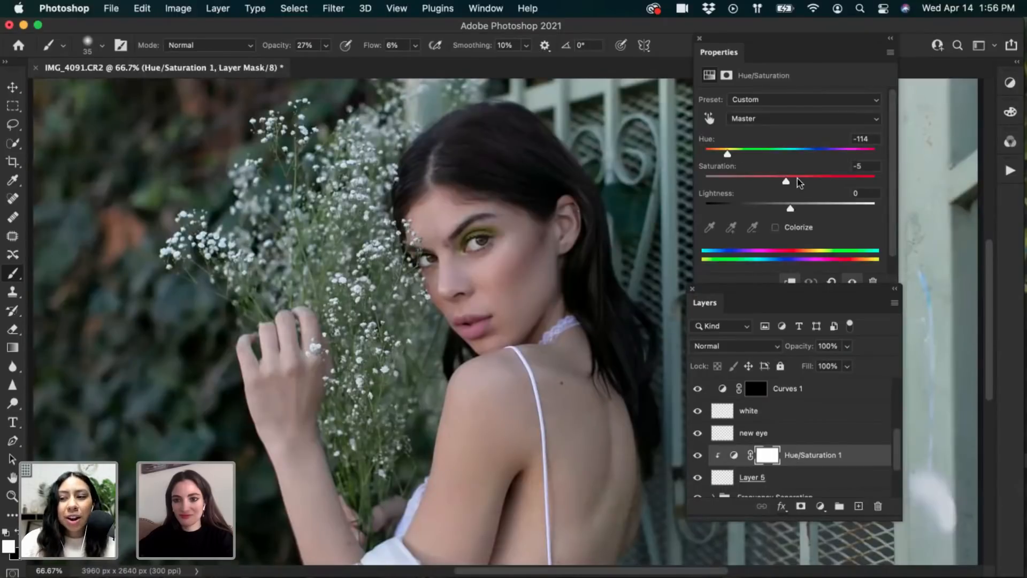
Try raising the Hue/Saturation 1 saturation to +96, undo it, and compare the eyeshadow with the adjustment off and on
{"action": "left_click_drag", "start_coordinate": [799, 182], "coordinate": [873, 181]}
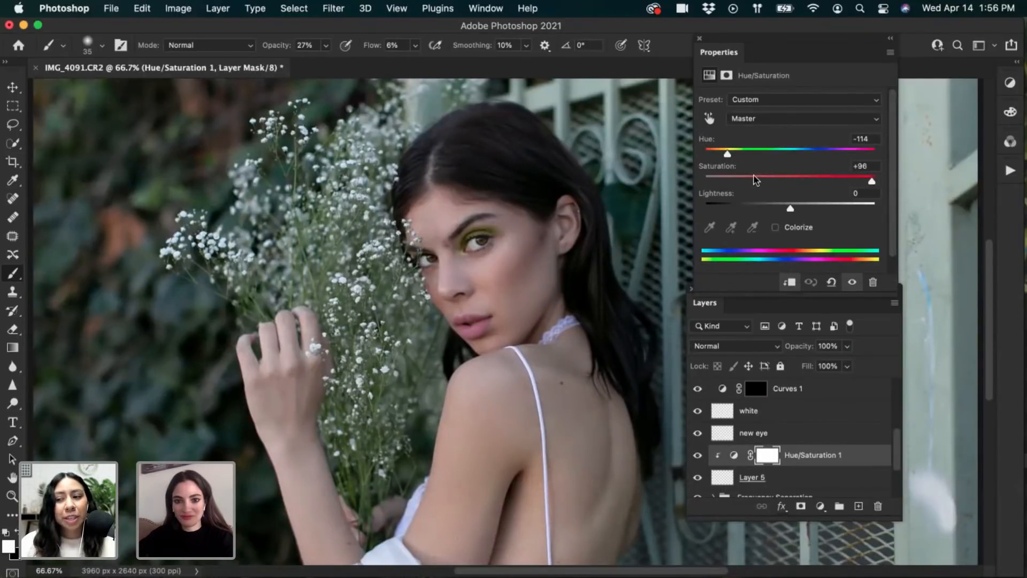
{"action": "left_click_drag", "start_coordinate": [754, 179], "coordinate": [727, 156]}
{"action": "key", "text": "super+z"}
{"action": "left_click", "coordinate": [698, 456]}
{"action": "left_click", "coordinate": [698, 456]}
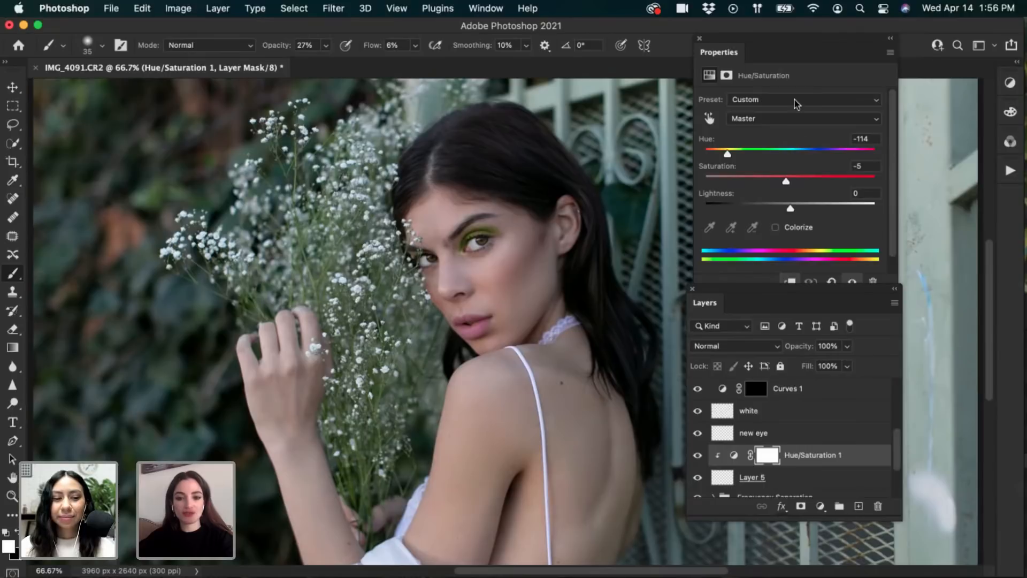
{"action": "mouse_move", "coordinate": [786, 181]}
{"action": "left_mouse_down"}
{"action": "mouse_move", "coordinate": [836, 183]}
{"action": "mouse_move", "coordinate": [787, 182]}
{"action": "left_mouse_up"}
{"action": "key", "text": "super+z"}
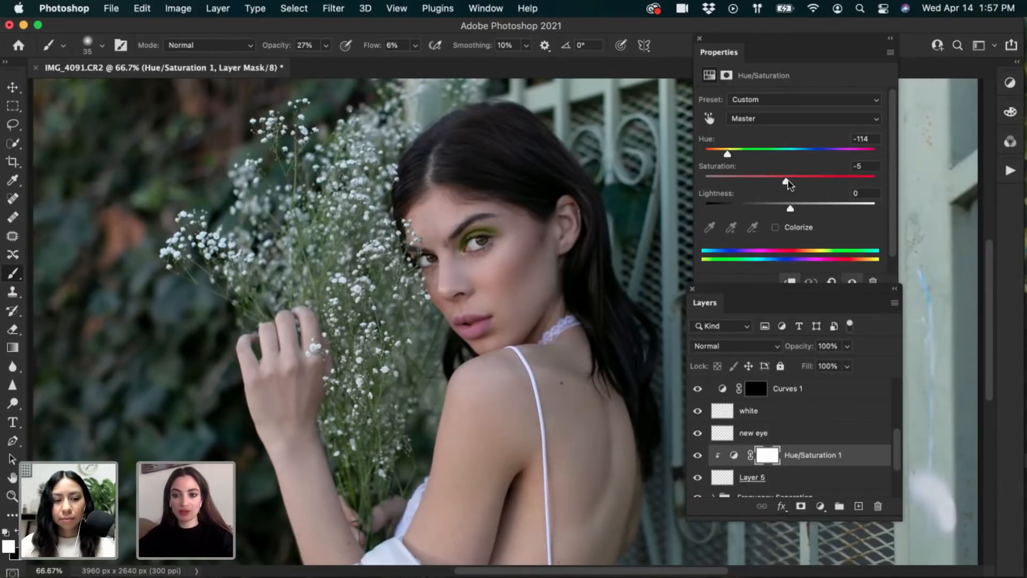
Set the Hue/Saturation 1 saturation to +3 and, after comparing several greens and yellows, its hue to -133
{"action": "mouse_move", "coordinate": [788, 182]}
{"action": "left_mouse_down"}
{"action": "mouse_move", "coordinate": [812, 183]}
{"action": "mouse_move", "coordinate": [792, 183]}
{"action": "left_mouse_up"}
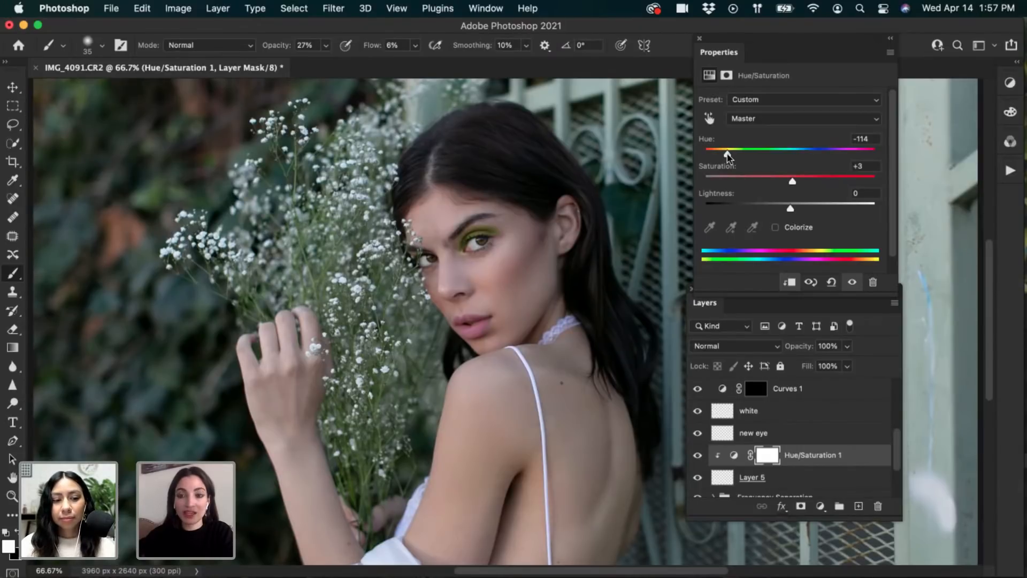
{"action": "left_click_drag", "start_coordinate": [727, 153], "coordinate": [728, 154]}
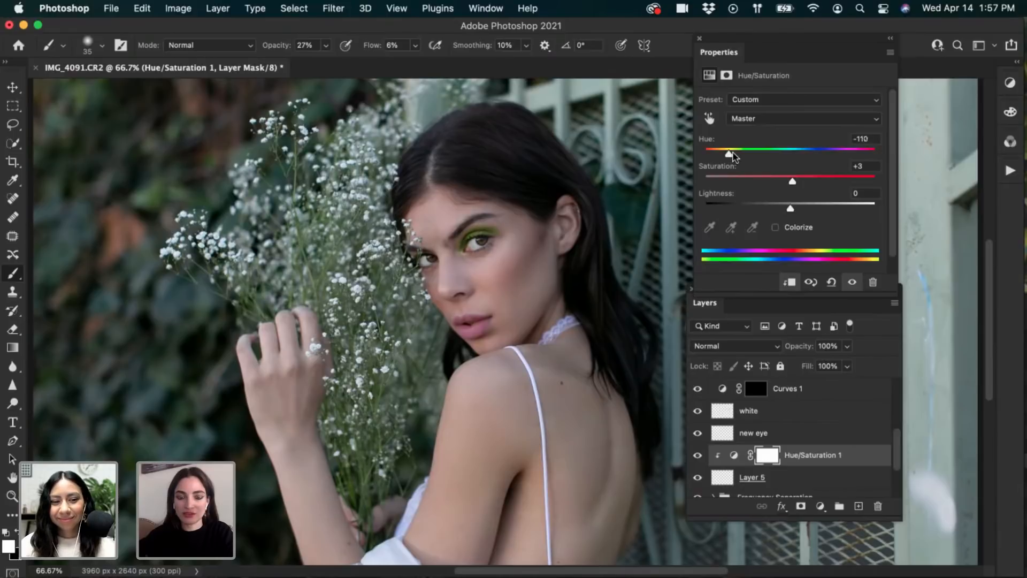
{"action": "mouse_move", "coordinate": [729, 155]}
{"action": "left_mouse_down"}
{"action": "mouse_move", "coordinate": [717, 155]}
{"action": "mouse_move", "coordinate": [837, 156]}
{"action": "mouse_move", "coordinate": [724, 164]}
{"action": "left_mouse_up"}
{"action": "left_click", "coordinate": [13, 86]}
{"action": "left_click_drag", "start_coordinate": [720, 167], "coordinate": [726, 169]}
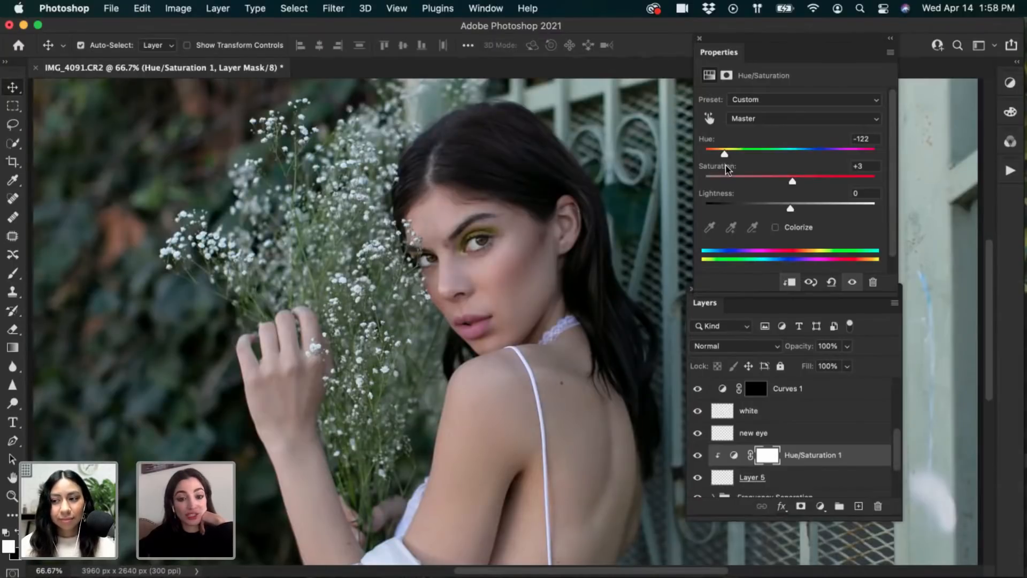
{"action": "left_click_drag", "start_coordinate": [727, 169], "coordinate": [730, 171]}
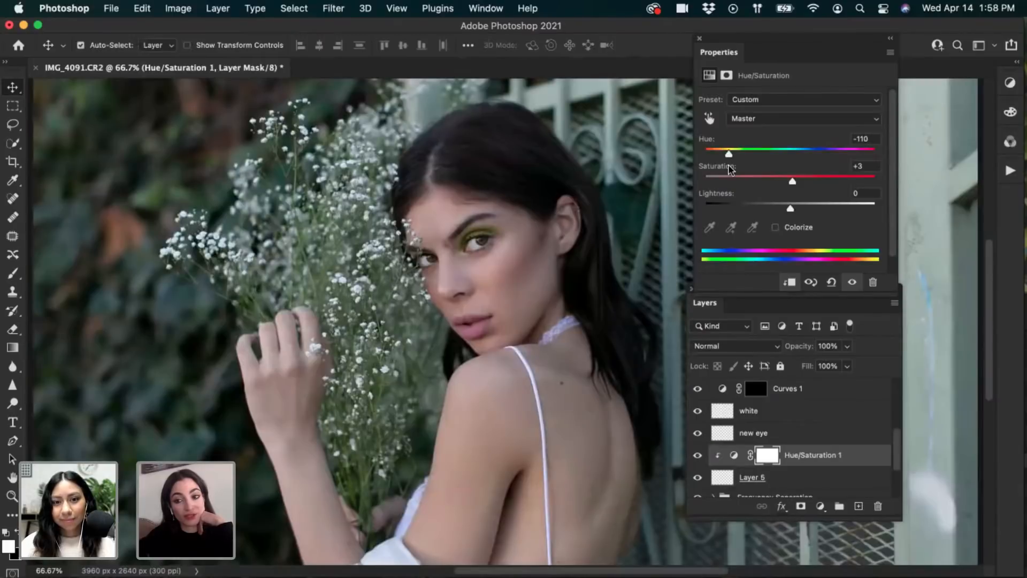
{"action": "left_click_drag", "start_coordinate": [732, 170], "coordinate": [726, 170]}
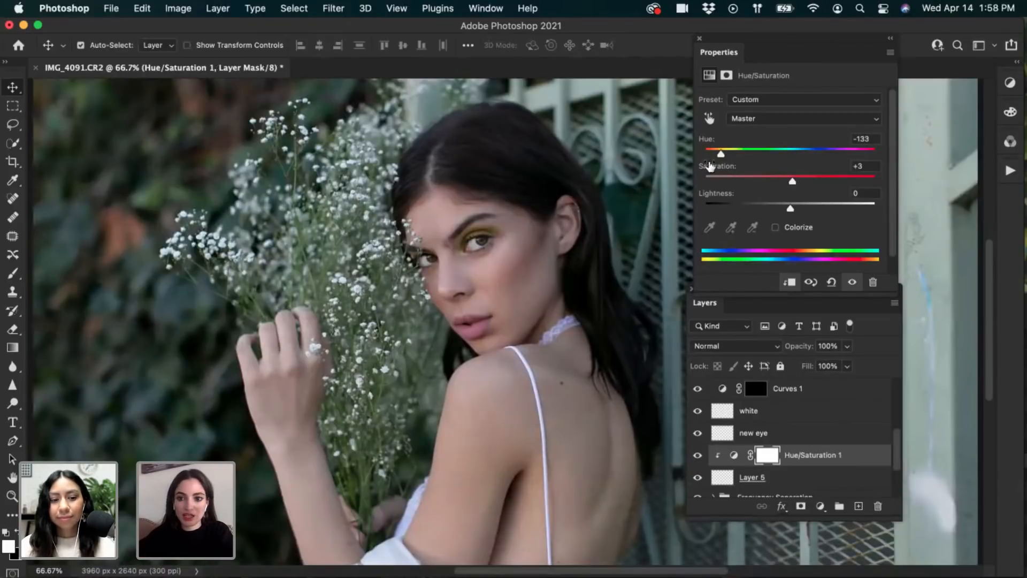
Set the Hue/Saturation 1 hue to -112 and compare the eyeshadow with the adjustment off and on
{"action": "left_click_drag", "start_coordinate": [720, 152], "coordinate": [725, 155]}
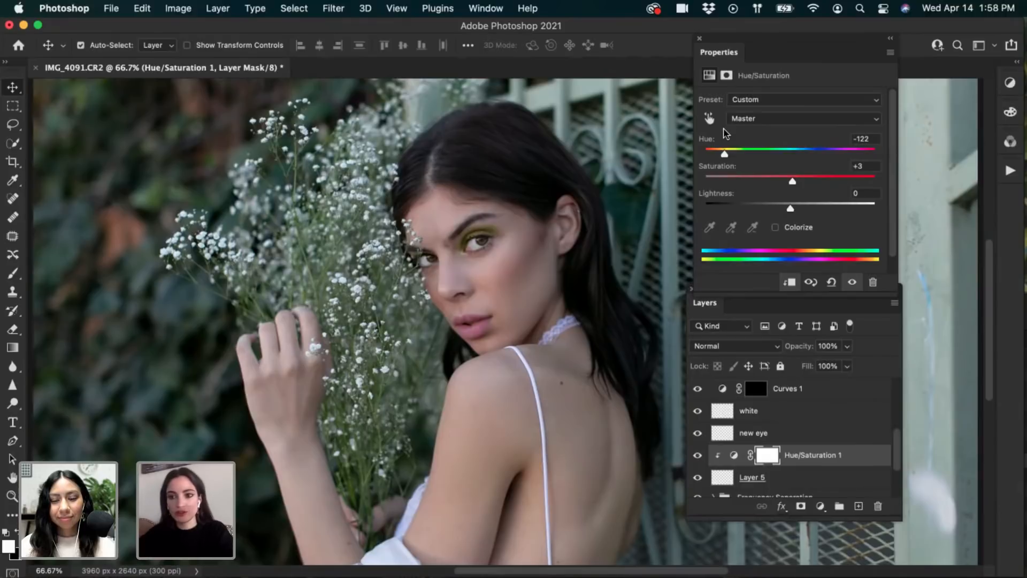
{"action": "left_click_drag", "start_coordinate": [726, 157], "coordinate": [728, 156]}
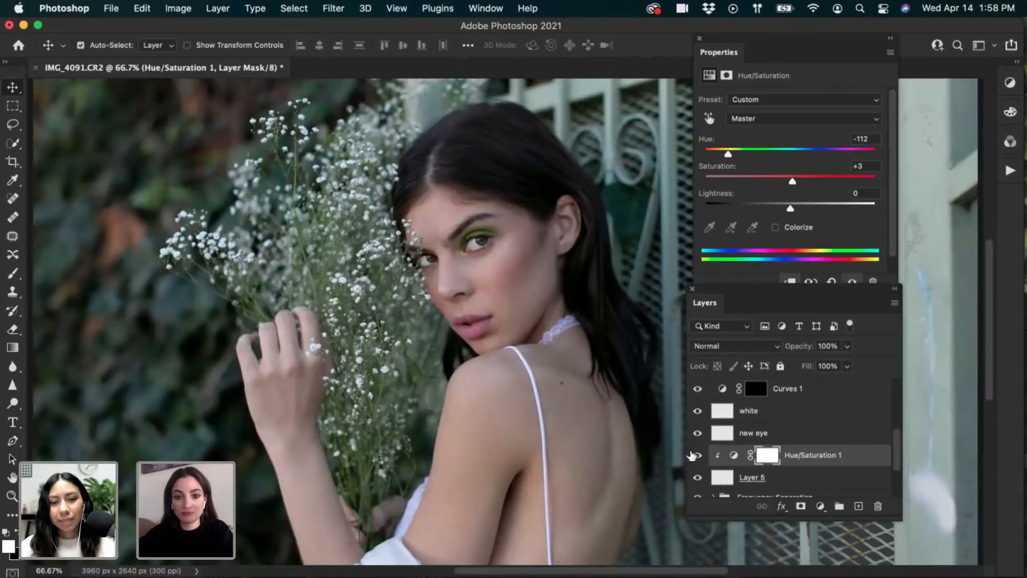
{"action": "left_click", "coordinate": [698, 455]}
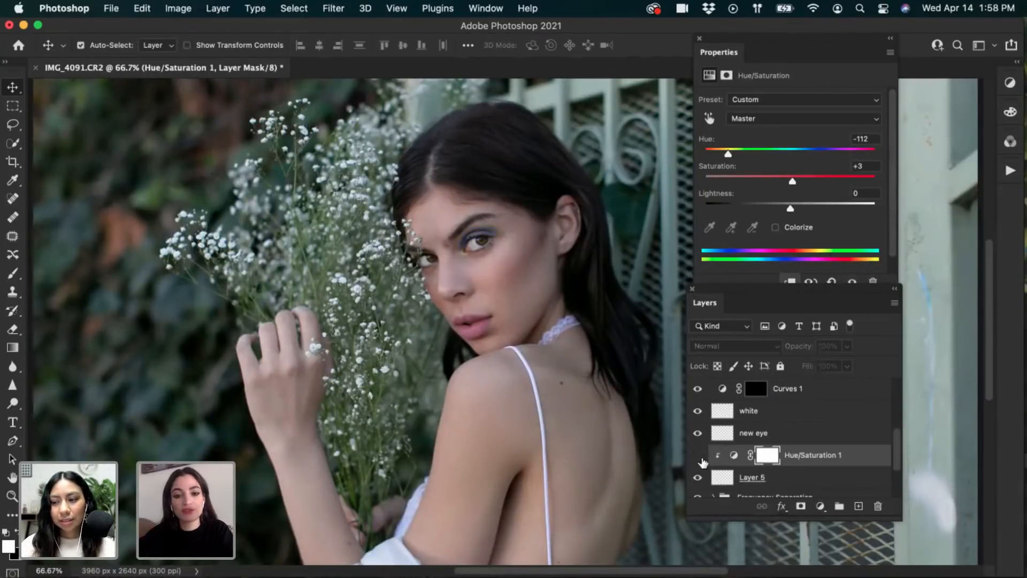
{"action": "left_click", "coordinate": [697, 455]}
Select Layer 6 and save the layered document in Photoshop format as IMG_4091-2.psd
{"action": "scroll", "coordinate": [717, 460], "scroll_direction": "up", "scroll_amount": 5}
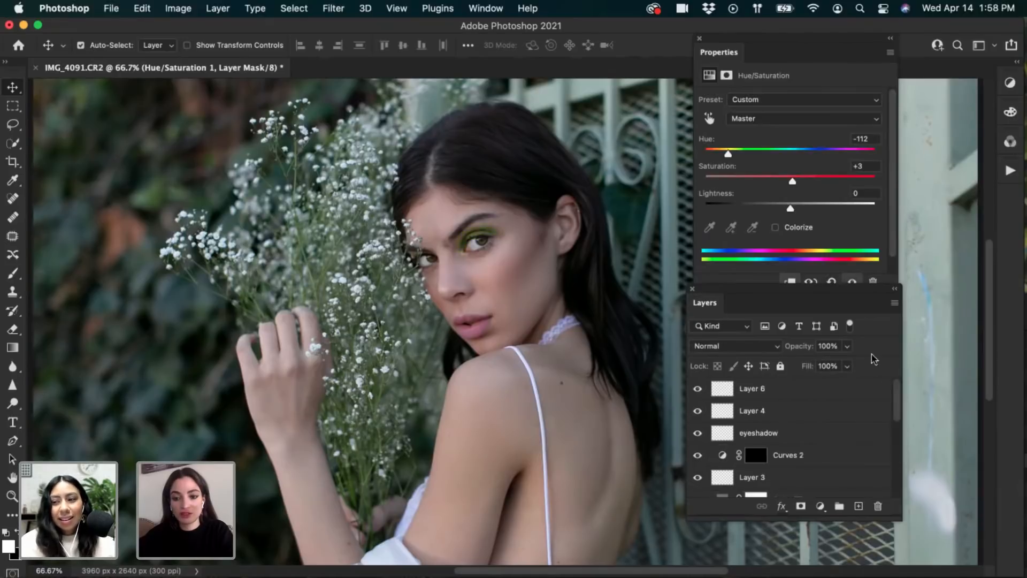
{"action": "left_click", "coordinate": [745, 396]}
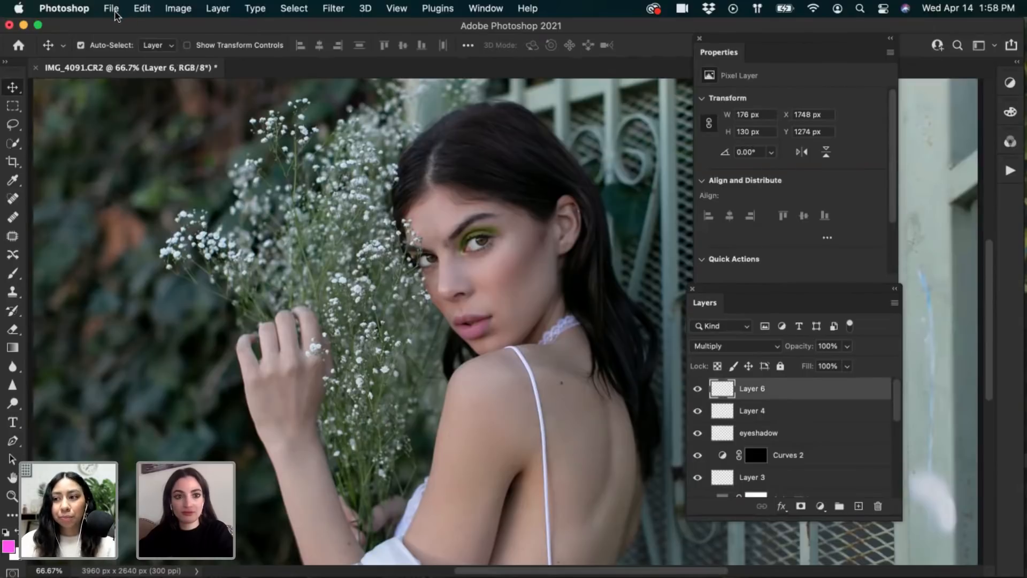
{"action": "left_click", "coordinate": [115, 8]}
{"action": "left_click", "coordinate": [177, 152]}
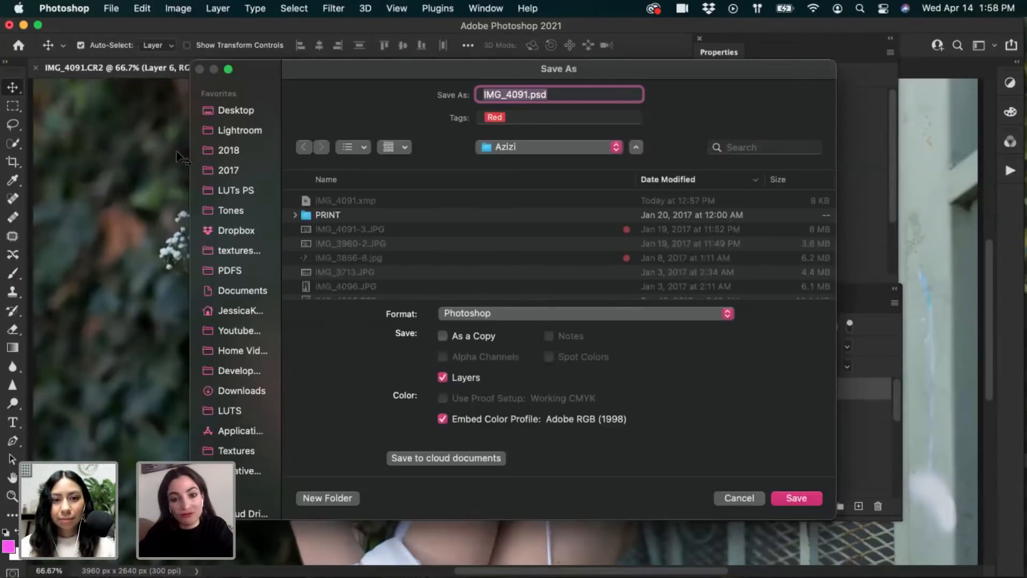
{"action": "left_click", "coordinate": [528, 94]}
{"action": "type", "text": "-2"}
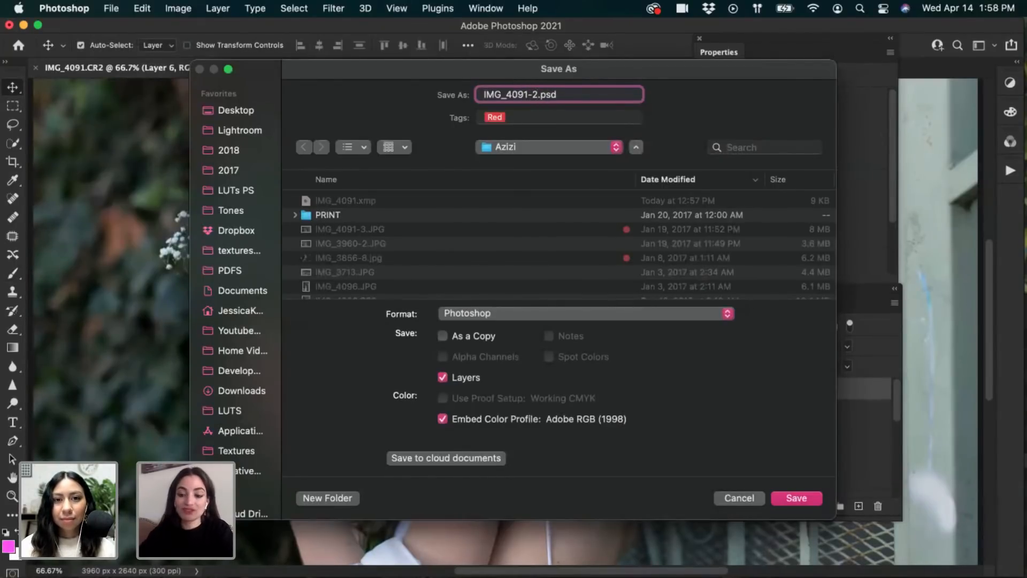
{"action": "key", "text": "Return"}
{"action": "key", "text": "Return"}
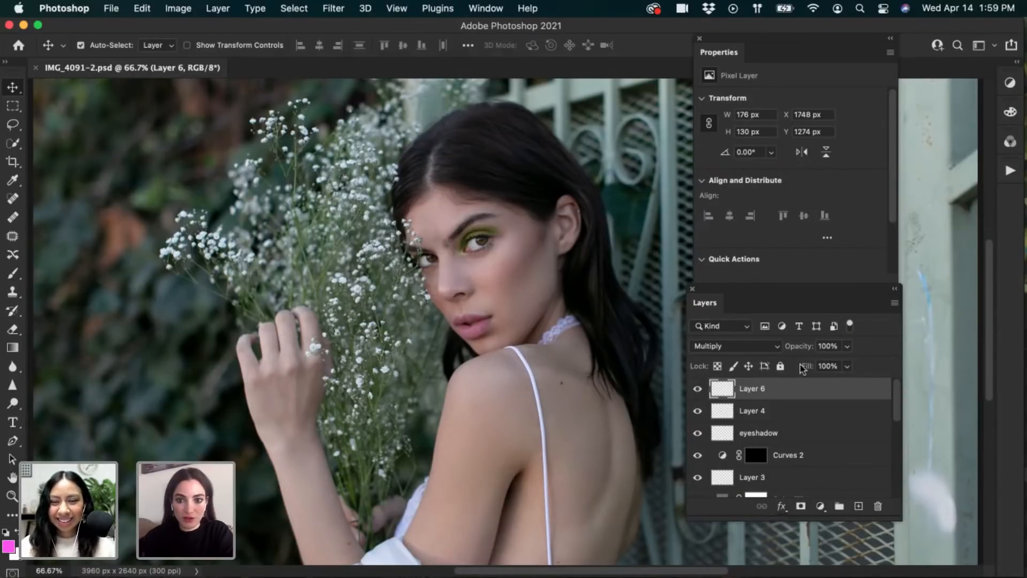
Add a Curves adjustment layer above Layer 6 with the default layer settings
{"action": "key", "text": "super+minus"}
{"action": "key", "text": "super+minus"}
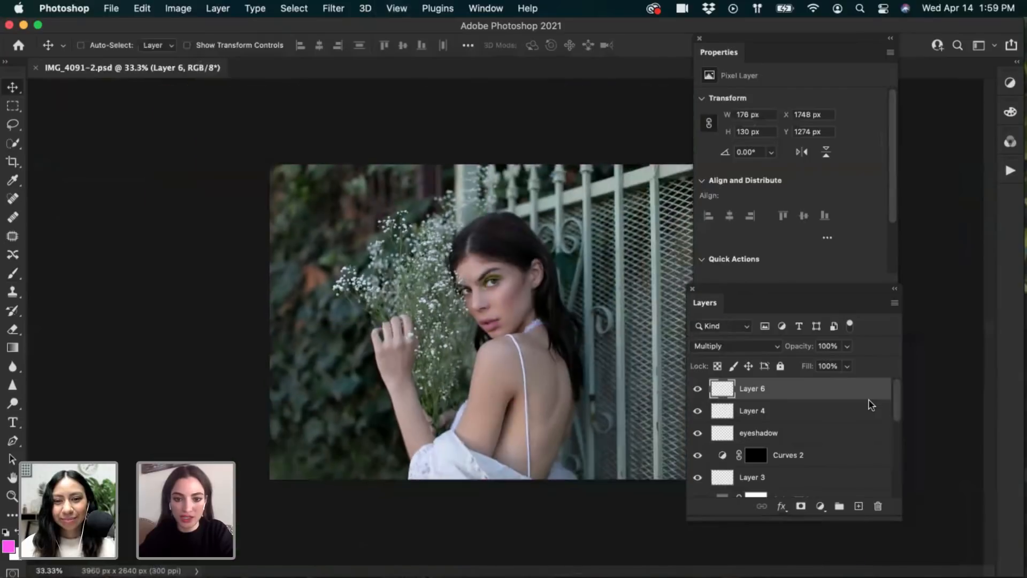
{"action": "key", "text": "super+plus"}
{"action": "key", "text": "super+plus"}
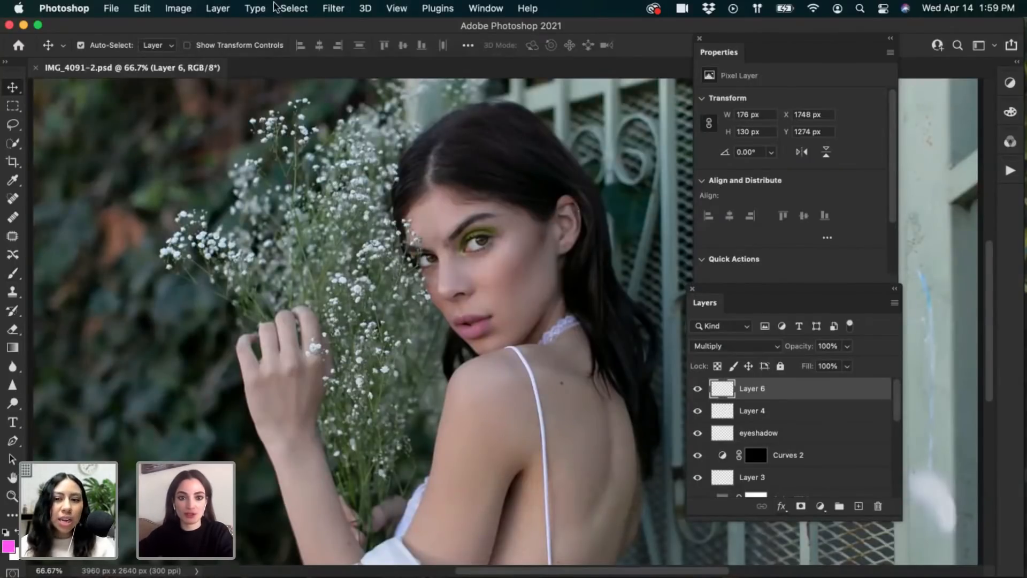
{"action": "left_click", "coordinate": [218, 8]}
{"action": "mouse_move", "coordinate": [321, 193]}
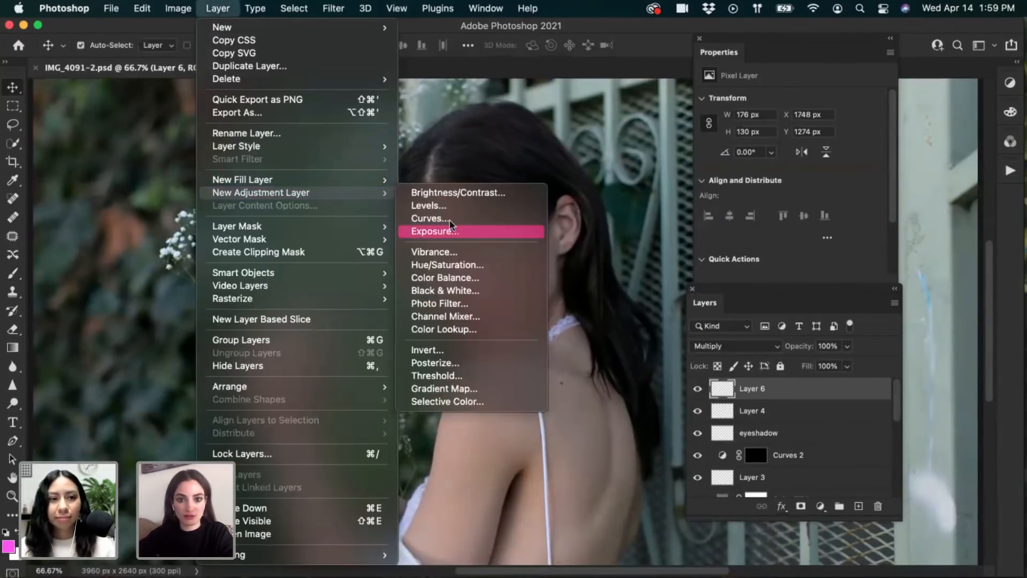
{"action": "left_click", "coordinate": [435, 218]}
{"action": "key", "text": "Return"}
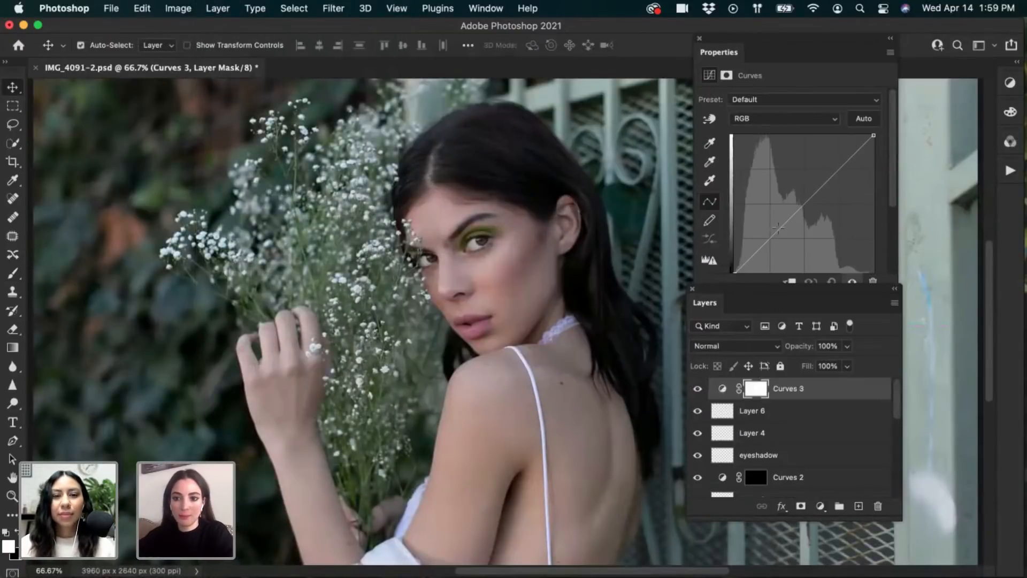
Shape the Curves 3 RGB curve for gentle contrast, adjusting the black point, deepening the shadows slightly and brightening the upper midtones
{"action": "left_click_drag", "start_coordinate": [778, 228], "coordinate": [777, 234]}
{"action": "mouse_move", "coordinate": [815, 191]}
{"action": "left_mouse_down"}
{"action": "mouse_move", "coordinate": [817, 180]}
{"action": "mouse_move", "coordinate": [816, 189]}
{"action": "left_mouse_up"}
{"action": "left_click_drag", "start_coordinate": [778, 233], "coordinate": [777, 235]}
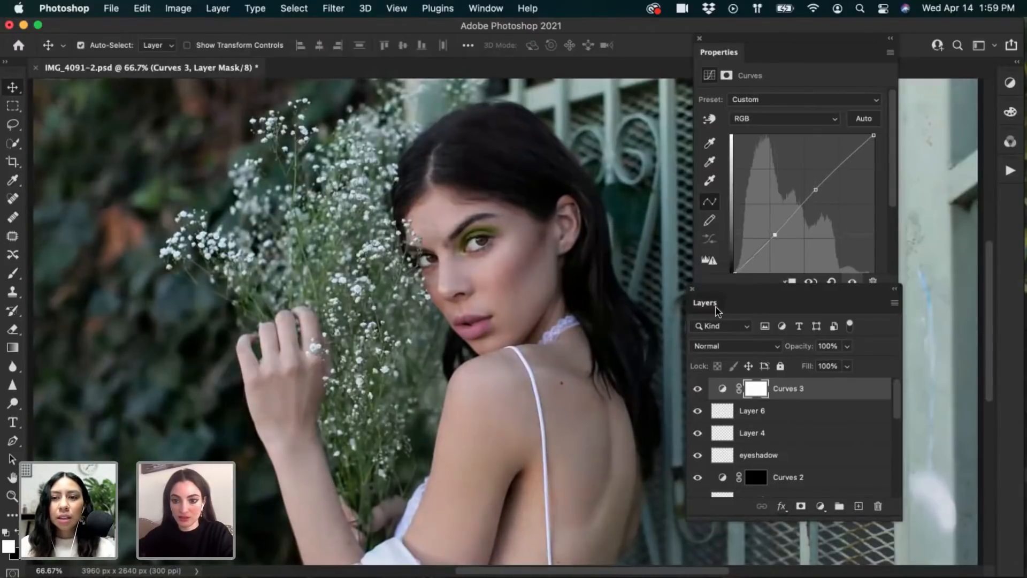
{"action": "left_click_drag", "start_coordinate": [692, 289], "coordinate": [686, 327]}
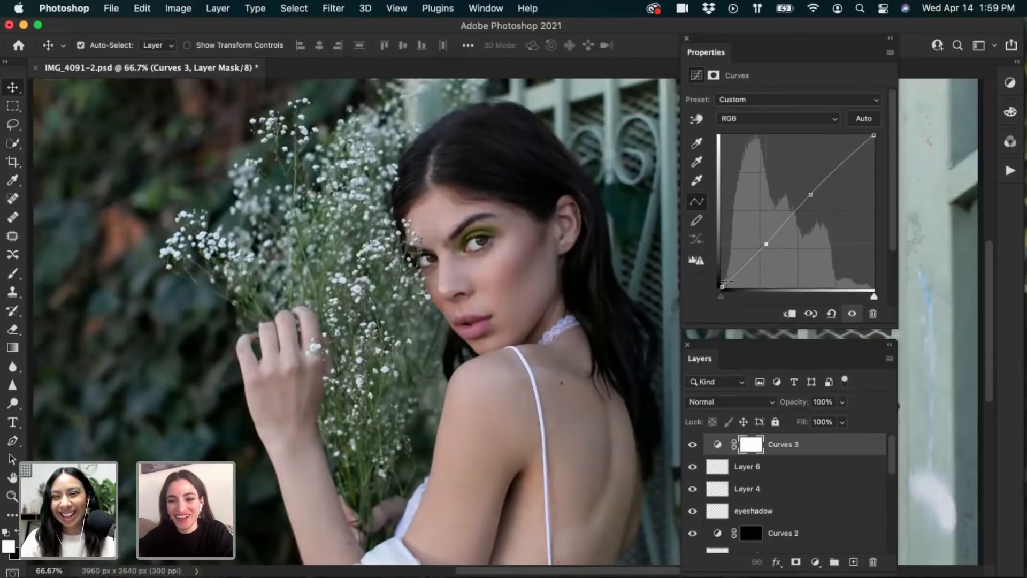
{"action": "left_click_drag", "start_coordinate": [724, 277], "coordinate": [726, 280]}
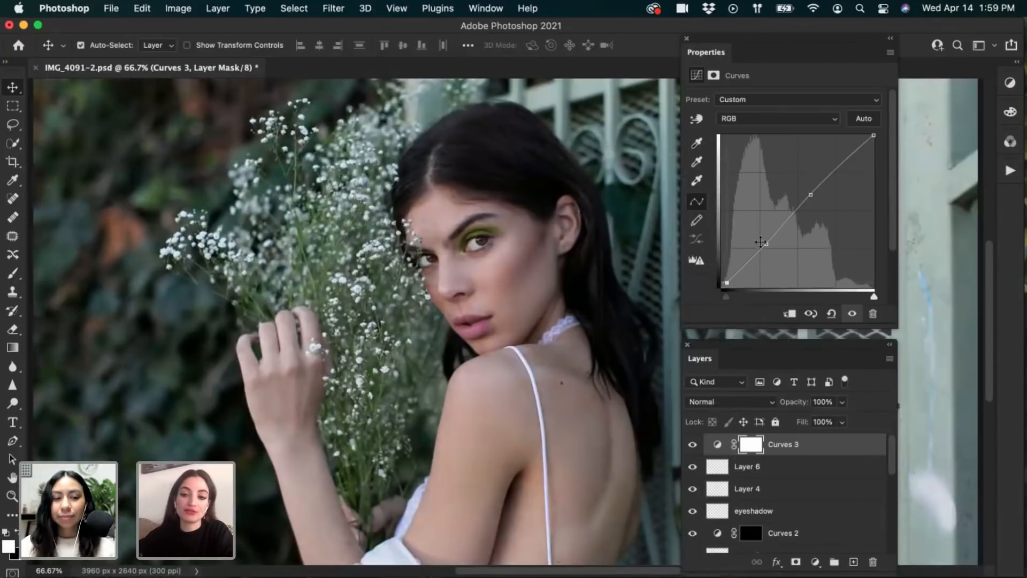
{"action": "left_click_drag", "start_coordinate": [764, 247], "coordinate": [759, 251]}
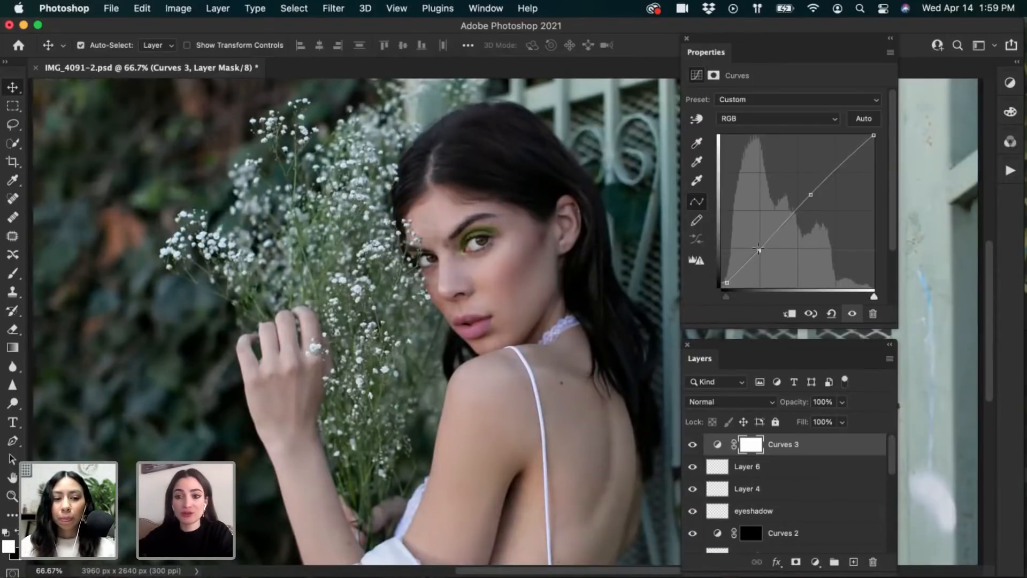
{"action": "left_click_drag", "start_coordinate": [759, 249], "coordinate": [762, 248]}
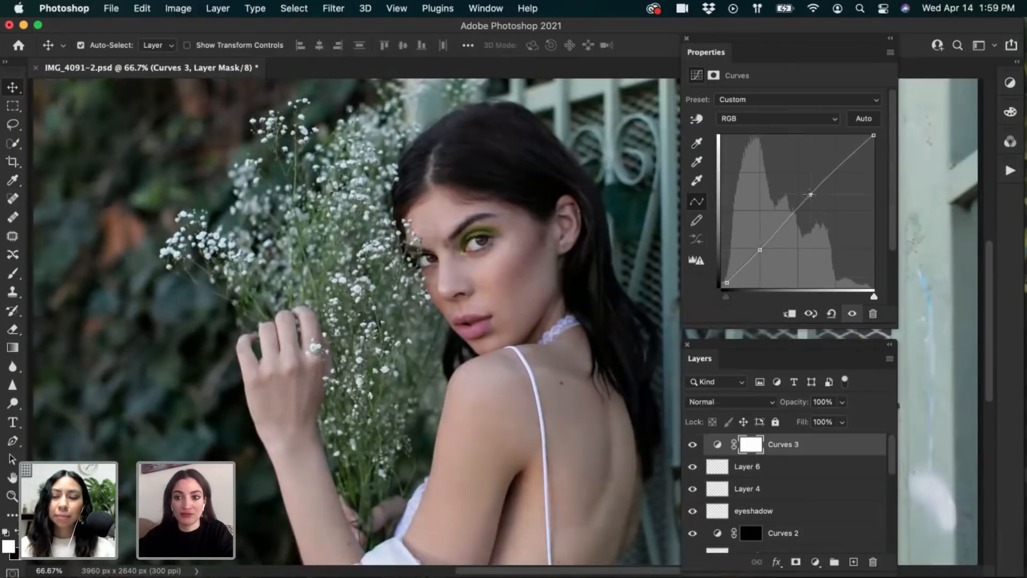
{"action": "left_click_drag", "start_coordinate": [812, 196], "coordinate": [805, 198]}
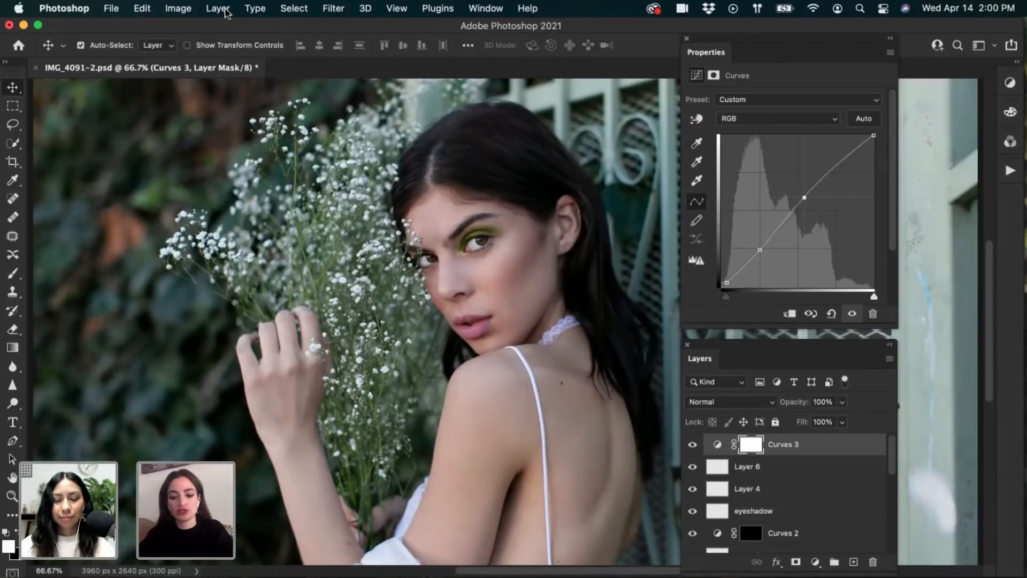
Add a solid colour fill layer above Curves 3 in muted tan, hex 9a8d6c
{"action": "key", "text": "super+minus"}
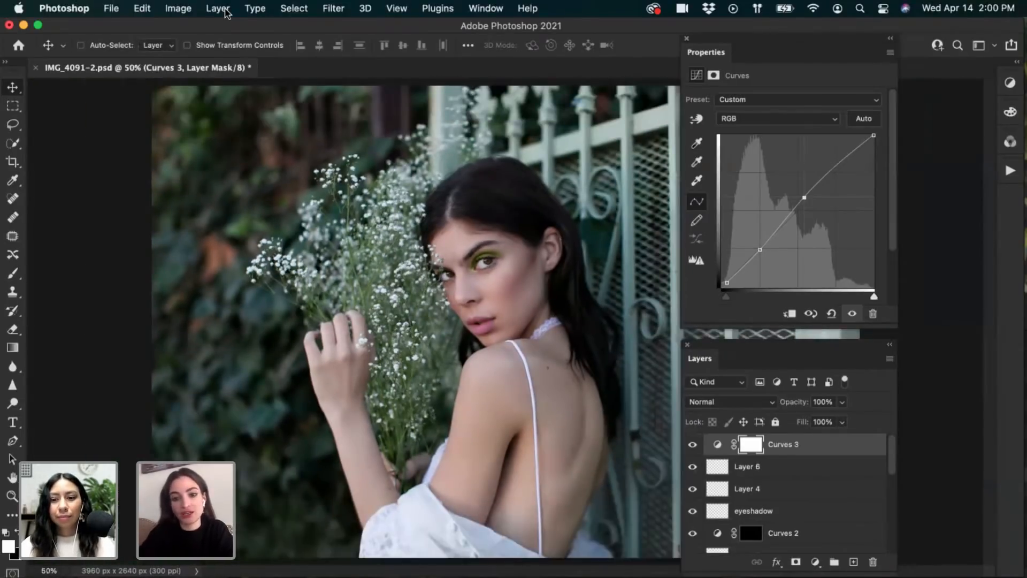
{"action": "left_click", "coordinate": [229, 11]}
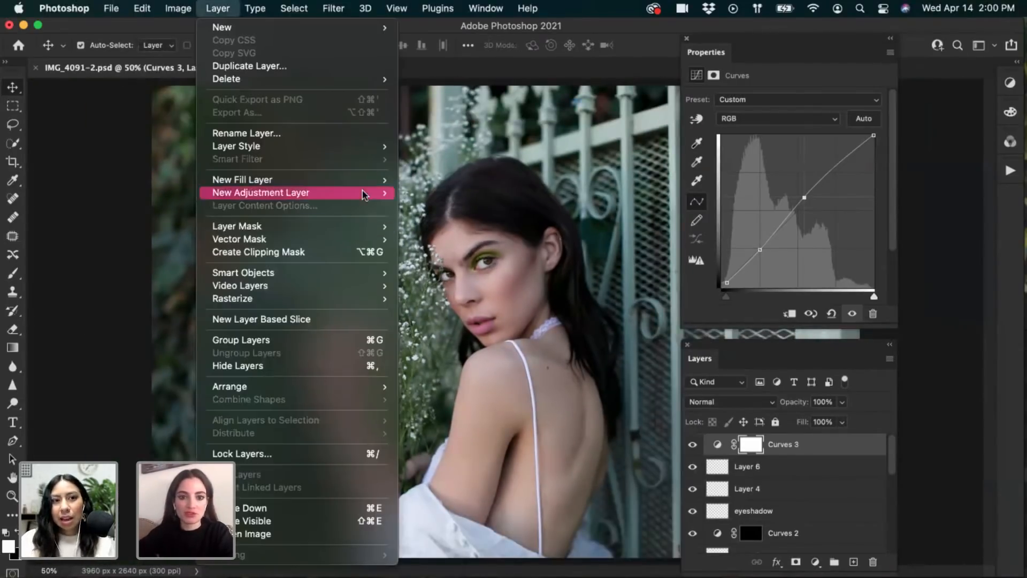
{"action": "mouse_move", "coordinate": [375, 179]}
{"action": "left_click", "coordinate": [431, 177]}
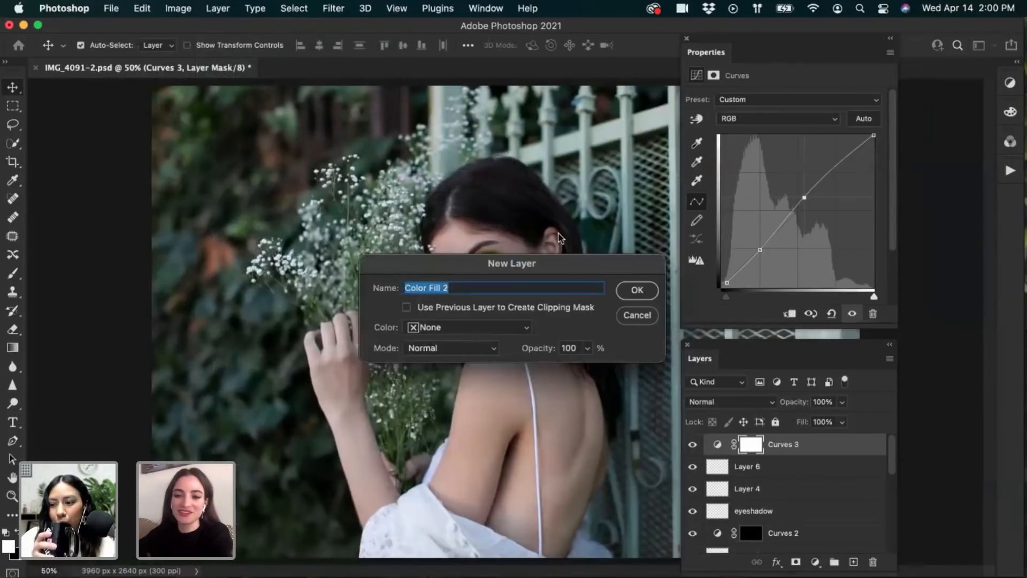
{"action": "key", "text": "Return"}
{"action": "left_click_drag", "start_coordinate": [549, 345], "coordinate": [538, 410]}
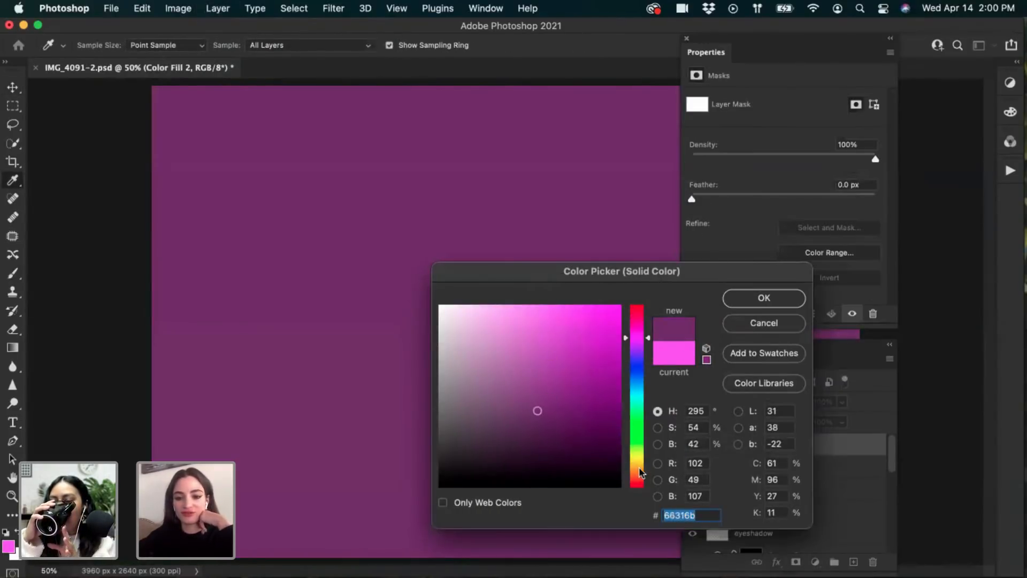
{"action": "left_click_drag", "start_coordinate": [641, 472], "coordinate": [641, 479]}
{"action": "mouse_move", "coordinate": [604, 426]}
{"action": "left_mouse_down"}
{"action": "mouse_move", "coordinate": [555, 362]}
{"action": "mouse_move", "coordinate": [483, 401]}
{"action": "mouse_move", "coordinate": [480, 415]}
{"action": "mouse_move", "coordinate": [463, 378]}
{"action": "left_mouse_up"}
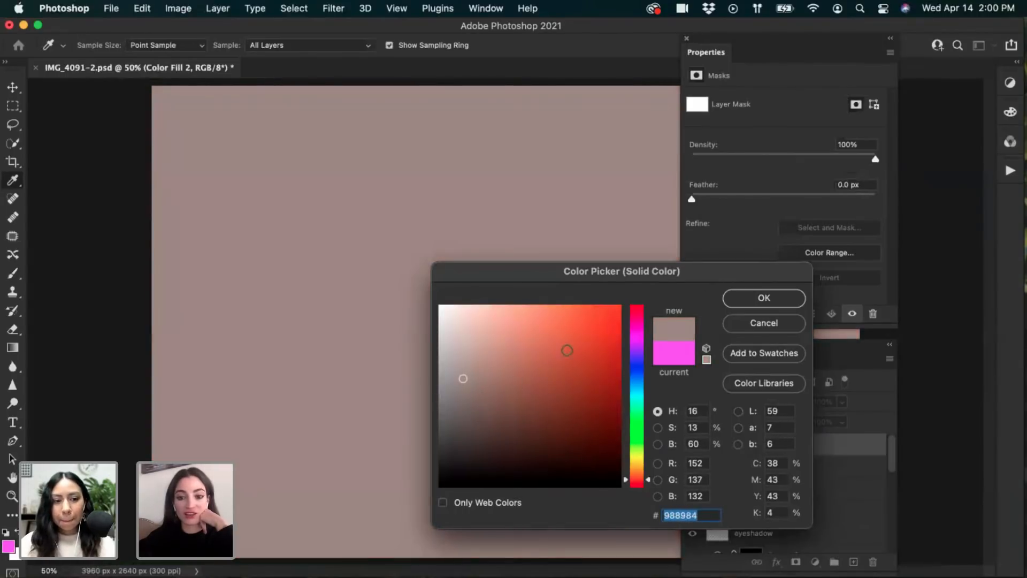
{"action": "left_click_drag", "start_coordinate": [638, 480], "coordinate": [639, 465]}
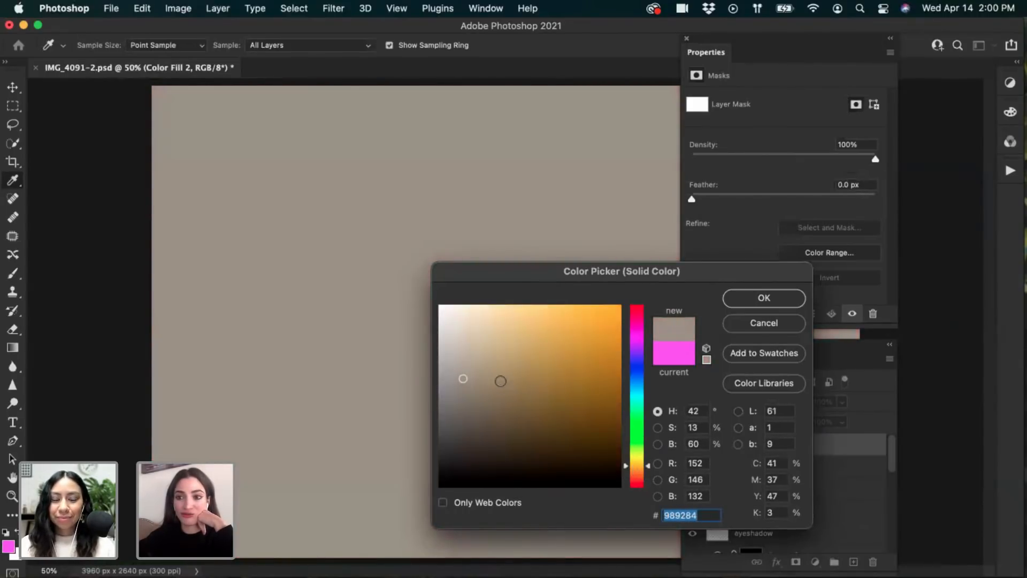
{"action": "left_click_drag", "start_coordinate": [515, 386], "coordinate": [490, 374]}
{"action": "left_click", "coordinate": [493, 376]}
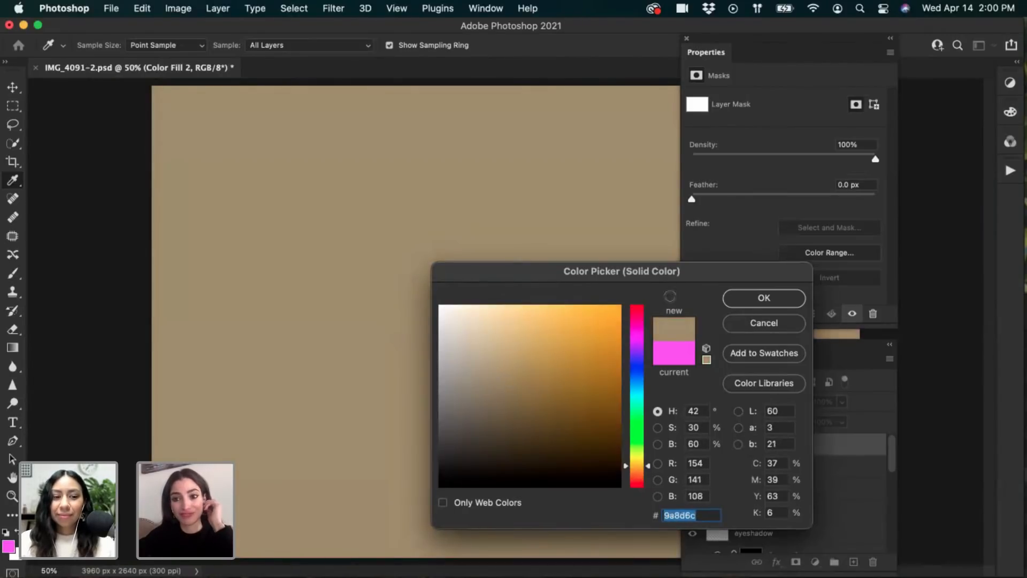
{"action": "left_click", "coordinate": [758, 304]}
Blend Color Fill 2 in Soft Light at 15% opacity, comparing the photo with the fill off and on
{"action": "left_click", "coordinate": [749, 405]}
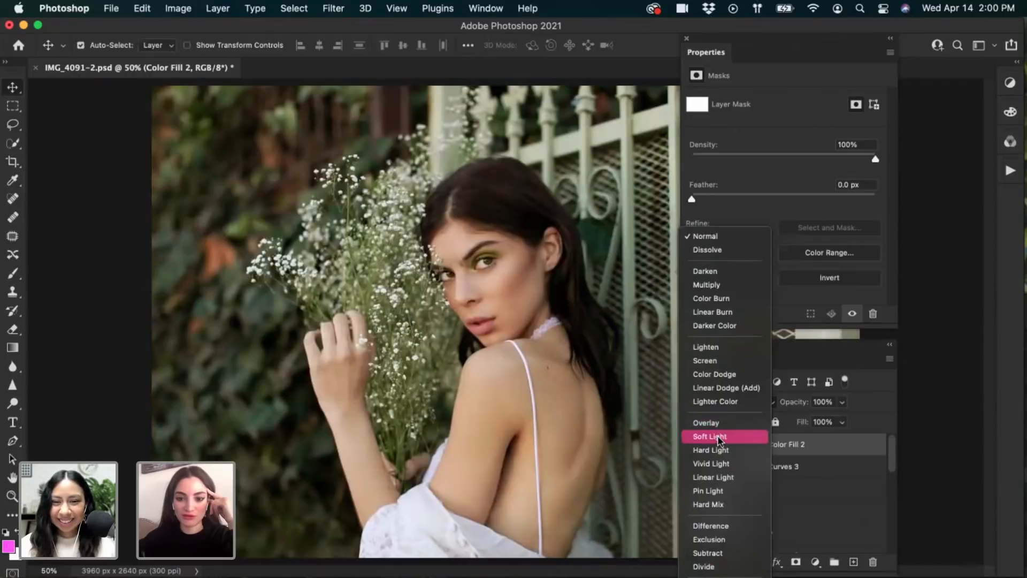
{"action": "left_click", "coordinate": [734, 437]}
{"action": "left_click_drag", "start_coordinate": [796, 405], "coordinate": [767, 413]}
{"action": "left_click", "coordinate": [693, 445]}
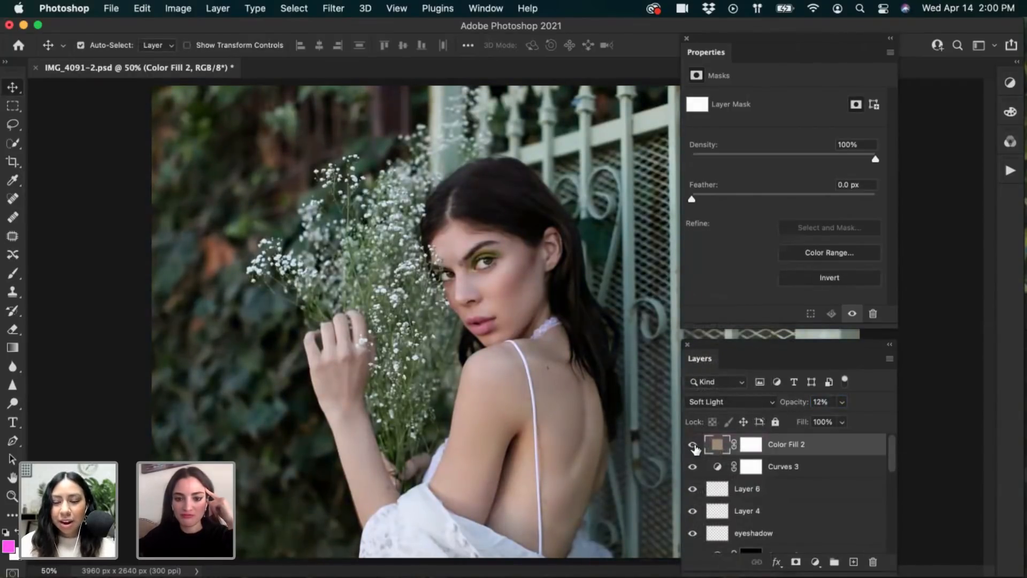
{"action": "left_click", "coordinate": [693, 446]}
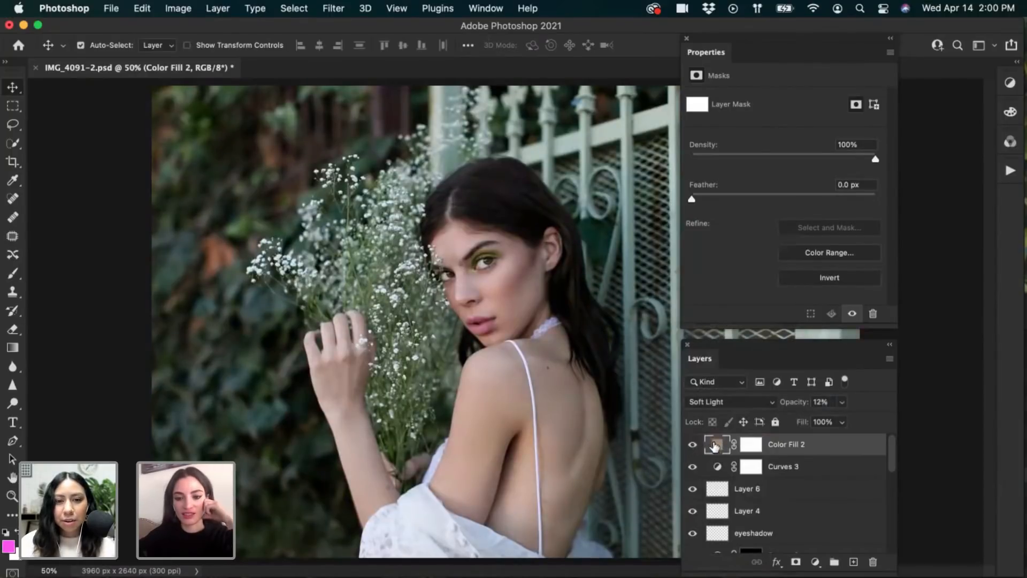
{"action": "left_click_drag", "start_coordinate": [796, 408], "coordinate": [793, 411]}
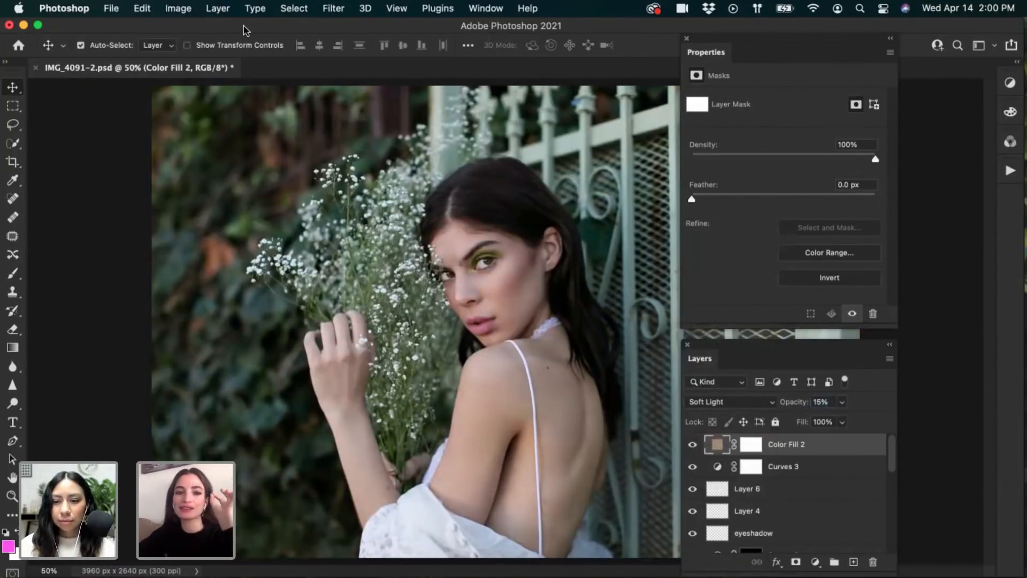
Add a Photo Filter adjustment layer above Color Fill 2 using Warming Filter (85) at 41% density
{"action": "left_click", "coordinate": [218, 9]}
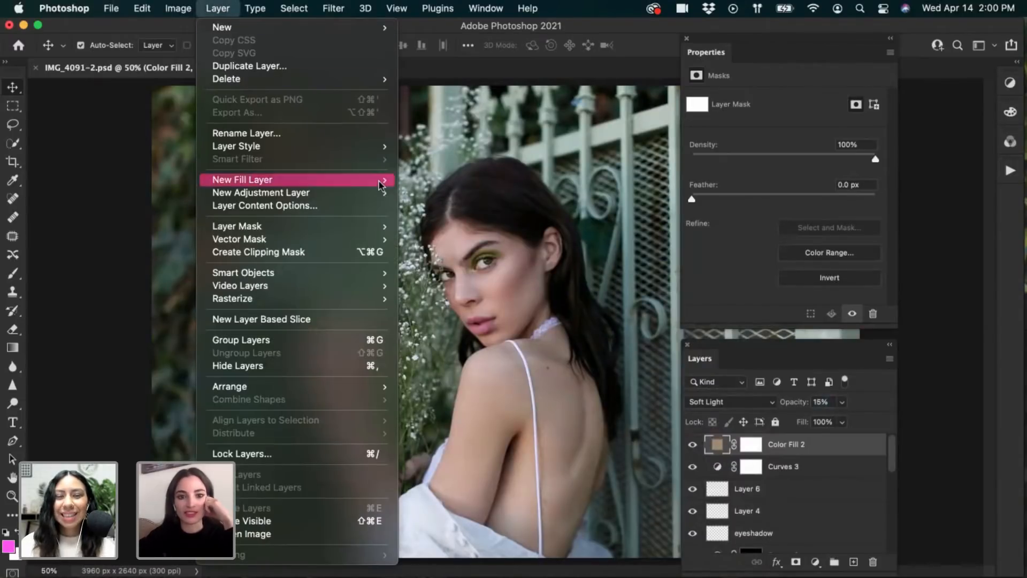
{"action": "mouse_move", "coordinate": [382, 194]}
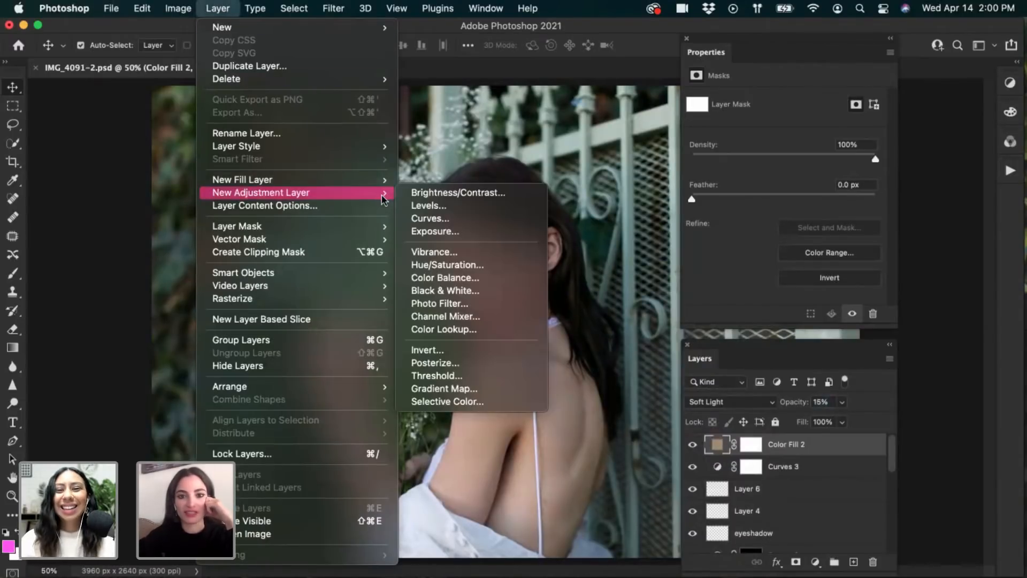
{"action": "left_click", "coordinate": [439, 304]}
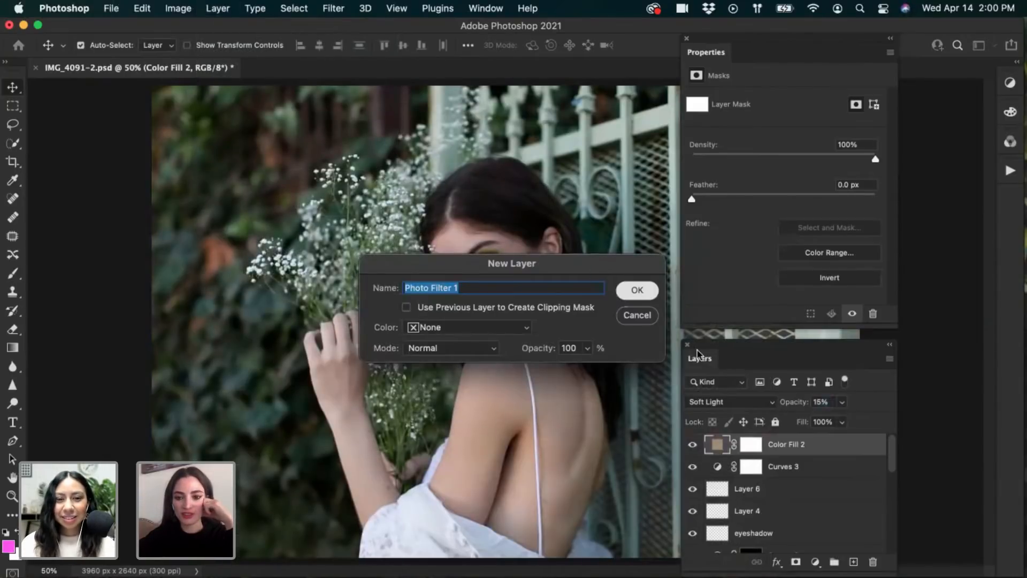
{"action": "left_click", "coordinate": [638, 290]}
{"action": "left_click_drag", "start_coordinate": [694, 346], "coordinate": [696, 325]}
{"action": "left_click", "coordinate": [767, 156]}
{"action": "left_click_drag", "start_coordinate": [803, 161], "coordinate": [767, 159]}
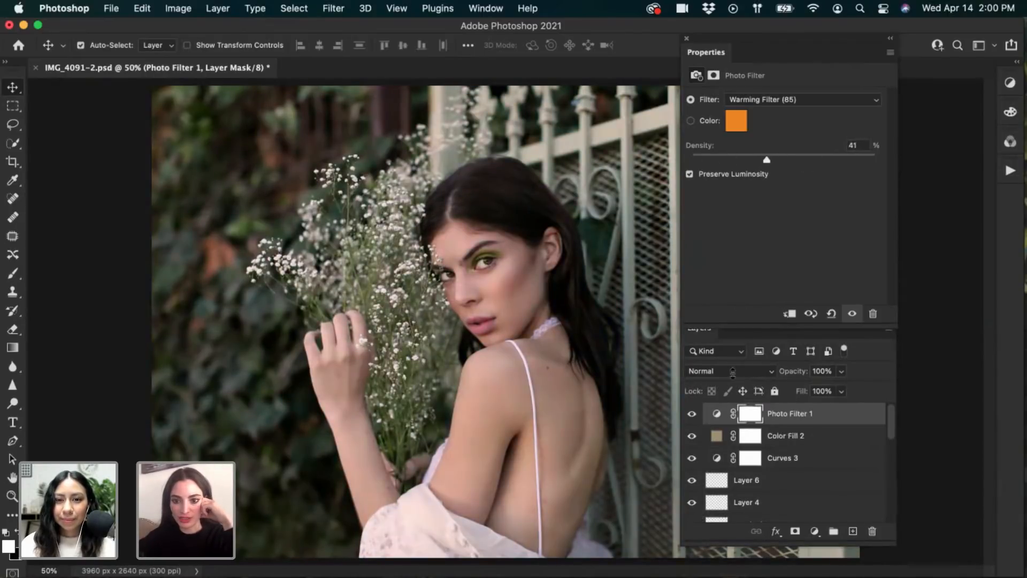
Blend Photo Filter 1 in Soft Light at 18% opacity, comparing the photo with the filter off and on
{"action": "left_click", "coordinate": [731, 372]}
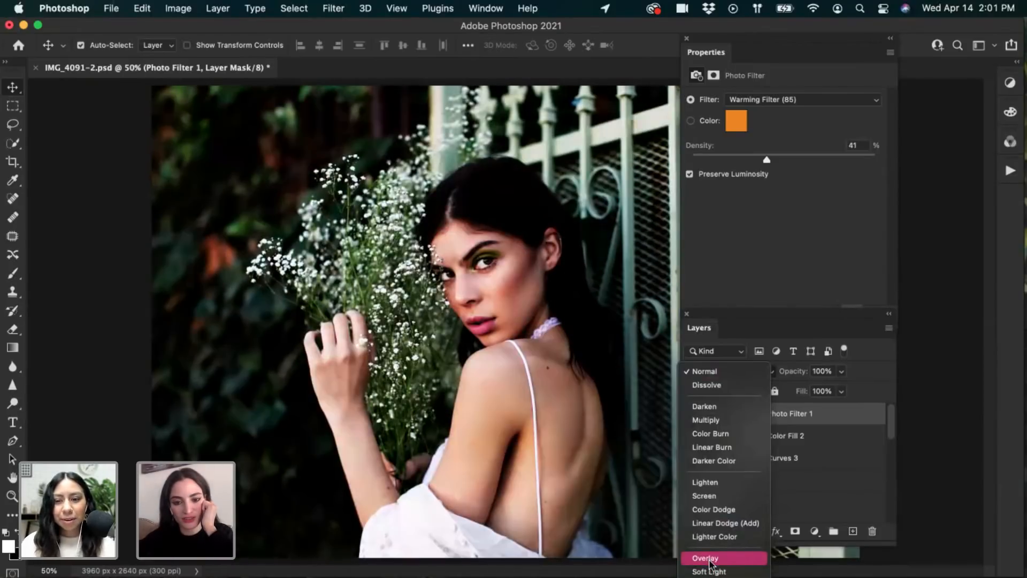
{"action": "mouse_move", "coordinate": [723, 577]}
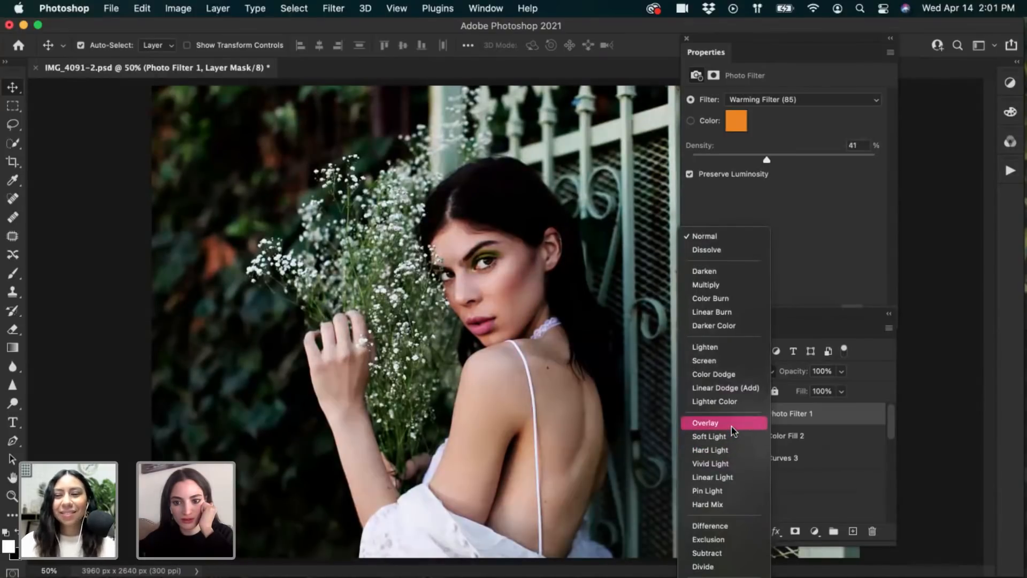
{"action": "mouse_move", "coordinate": [803, 372]}
{"action": "left_mouse_down"}
{"action": "mouse_move", "coordinate": [734, 373]}
{"action": "mouse_move", "coordinate": [802, 375]}
{"action": "left_mouse_up"}
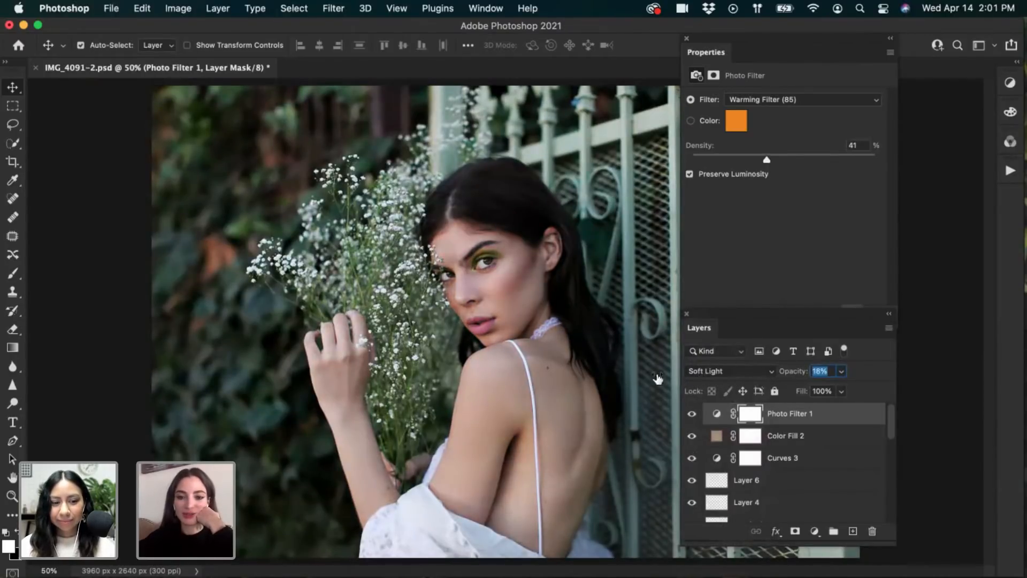
{"action": "left_click", "coordinate": [692, 414]}
{"action": "left_click", "coordinate": [691, 414]}
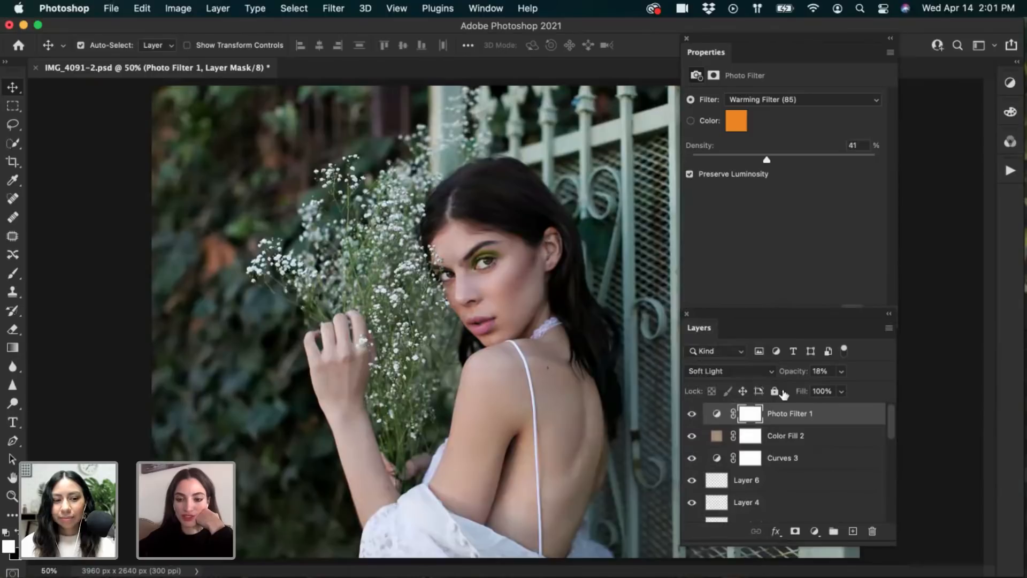
Try Photo Filter 1 at 9% opacity, compare the photo with it off and on, and set the opacity to 27%
{"action": "left_click_drag", "start_coordinate": [798, 373], "coordinate": [799, 372]}
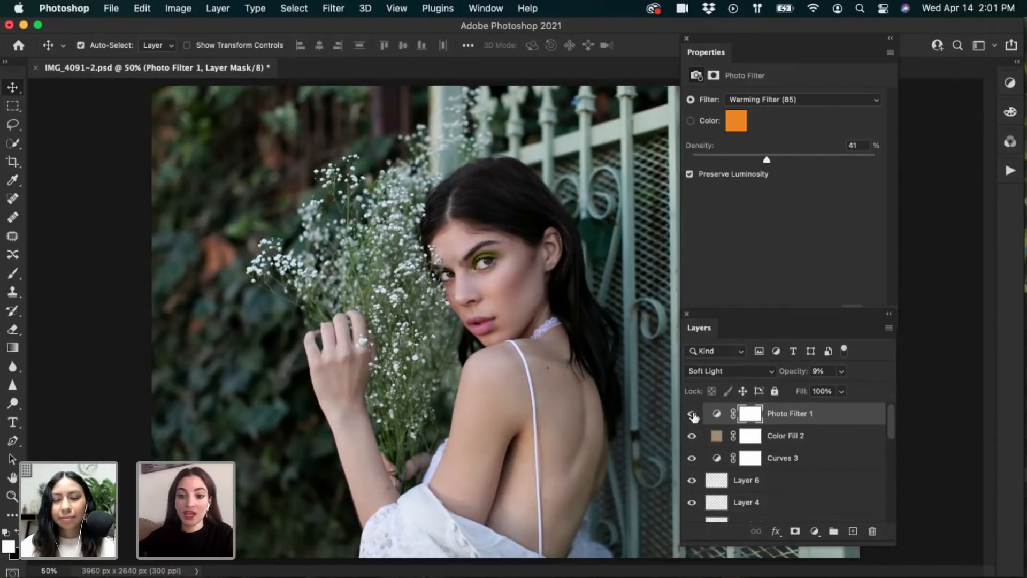
{"action": "left_click", "coordinate": [691, 415]}
{"action": "left_click", "coordinate": [692, 416]}
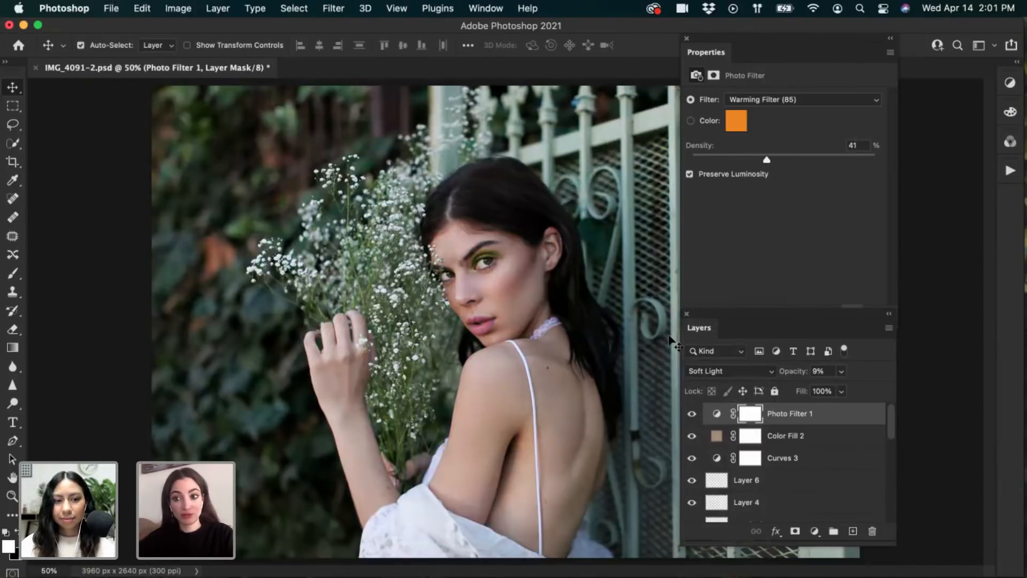
{"action": "left_click", "coordinate": [692, 414]}
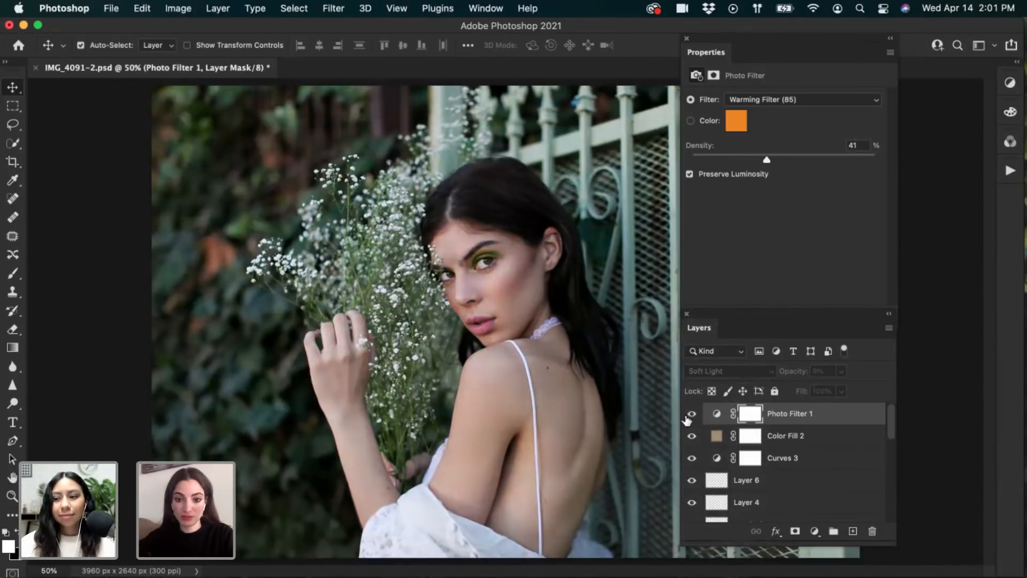
{"action": "left_click", "coordinate": [691, 414]}
{"action": "left_click_drag", "start_coordinate": [791, 375], "coordinate": [784, 379]}
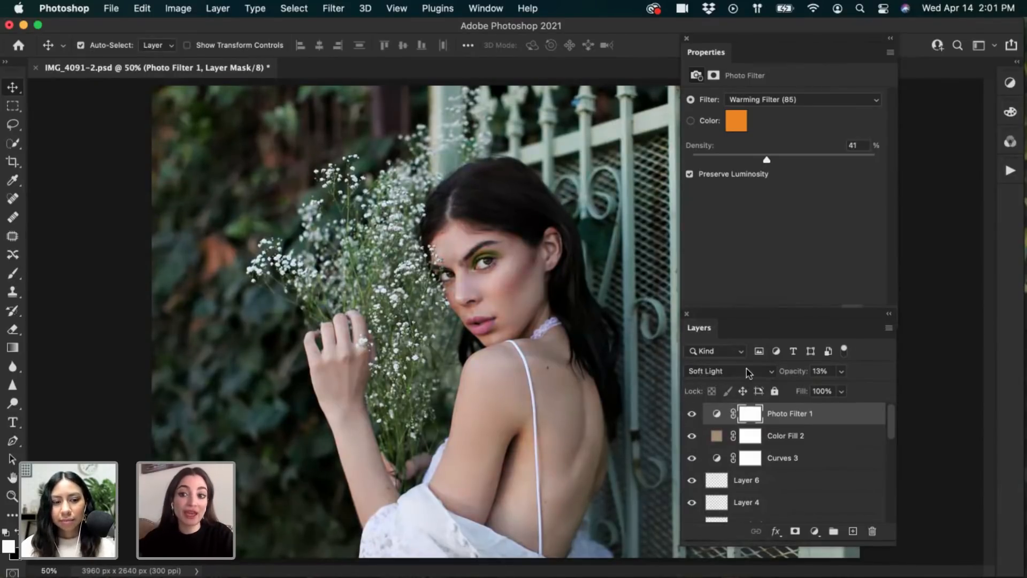
{"action": "left_click_drag", "start_coordinate": [792, 377], "coordinate": [797, 379]}
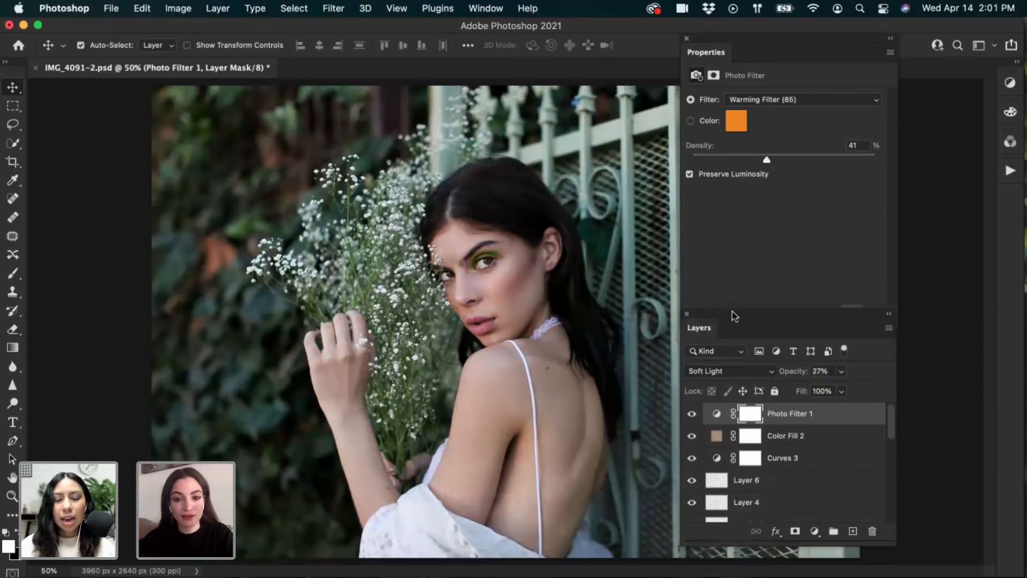
Duplicate Photo Filter 1 with the copy blended in Darken, compare the photo with the copy off and on, and save the document
{"action": "key", "text": "super+j"}
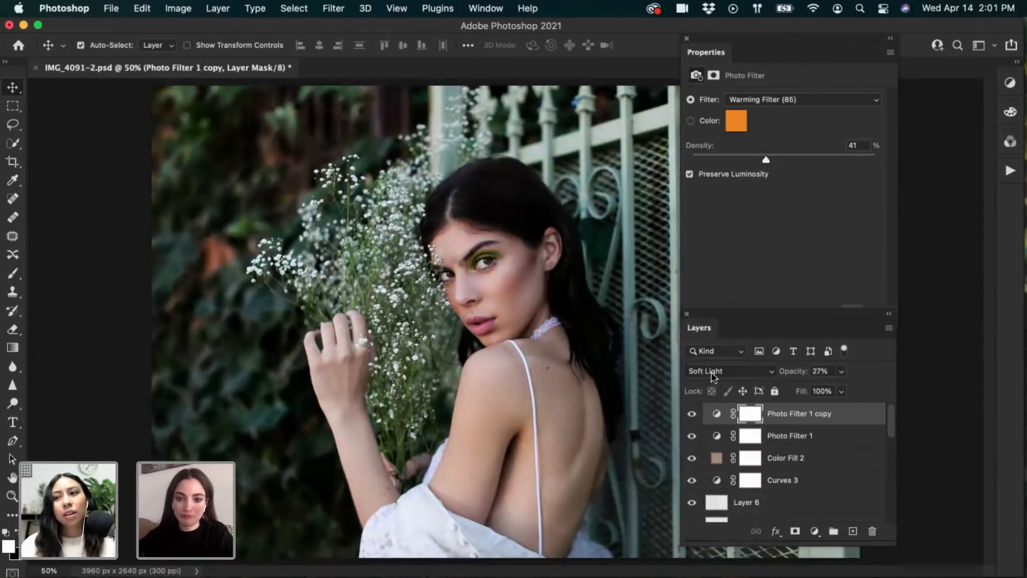
{"action": "left_click", "coordinate": [709, 375]}
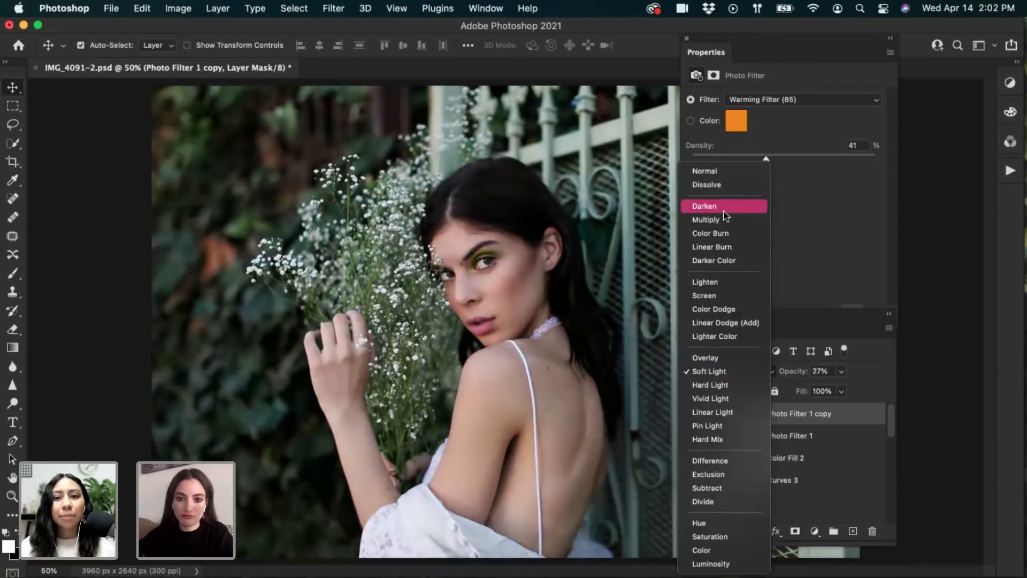
{"action": "left_click", "coordinate": [722, 208]}
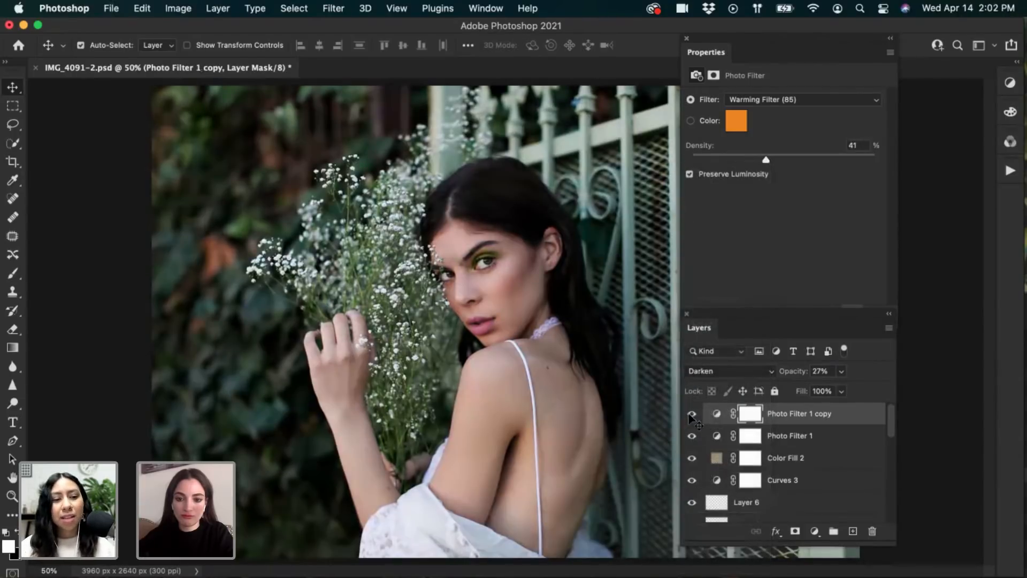
{"action": "left_click", "coordinate": [692, 414]}
{"action": "left_click", "coordinate": [692, 415]}
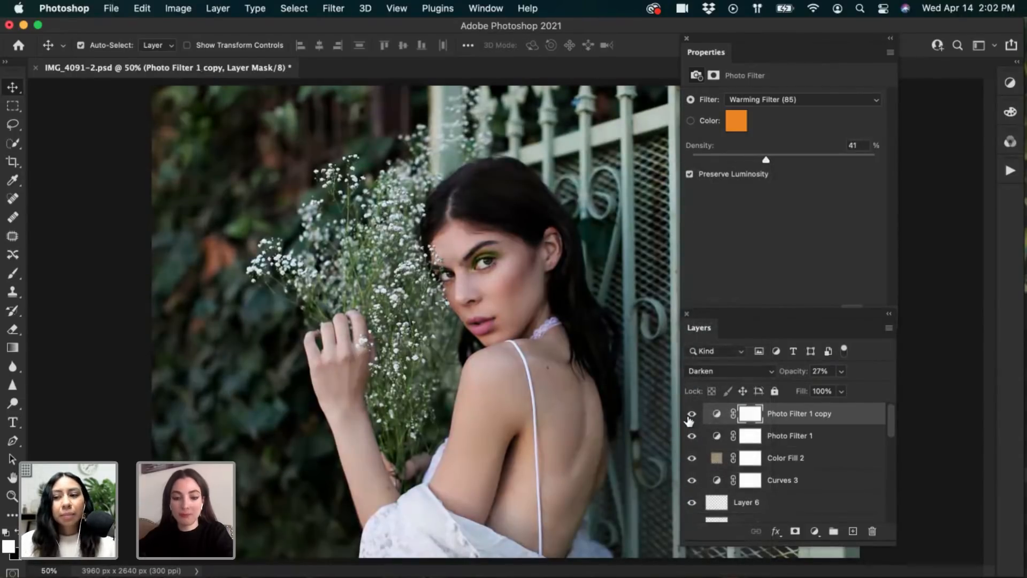
{"action": "key", "text": "super+s"}
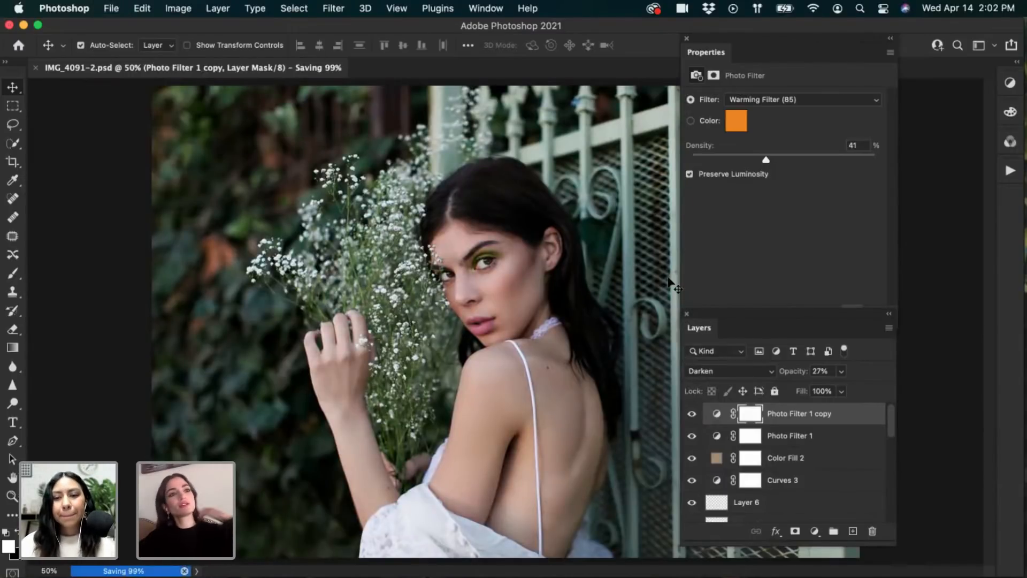
Add a solid colour fill layer above Color Fill 2, picking a dark muted tone and shifting its hue towards yellow-orange
{"action": "left_click", "coordinate": [672, 283]}
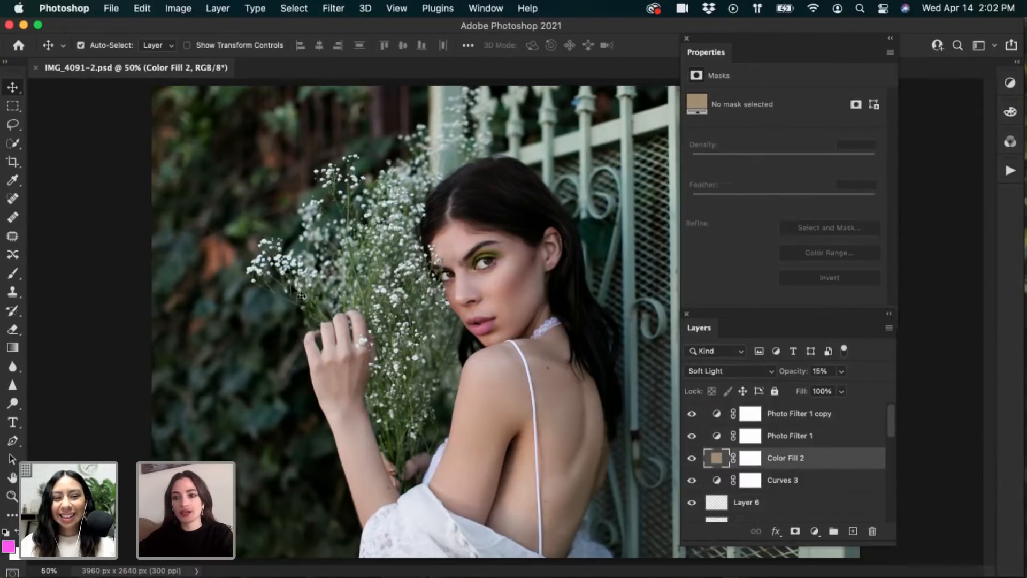
{"action": "left_click", "coordinate": [217, 10]}
{"action": "mouse_move", "coordinate": [367, 196]}
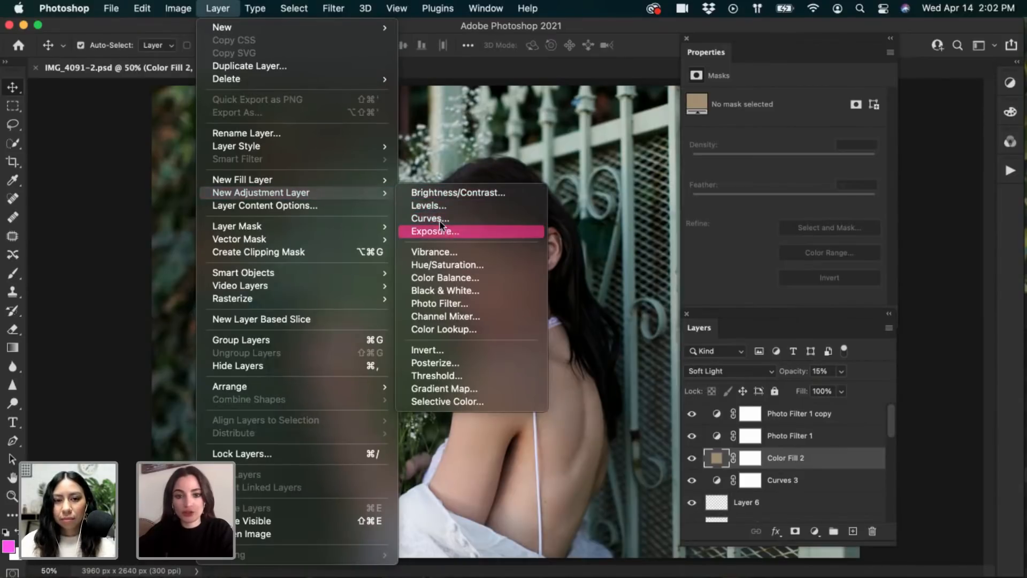
{"action": "left_click", "coordinate": [411, 186]}
{"action": "key", "text": "Return"}
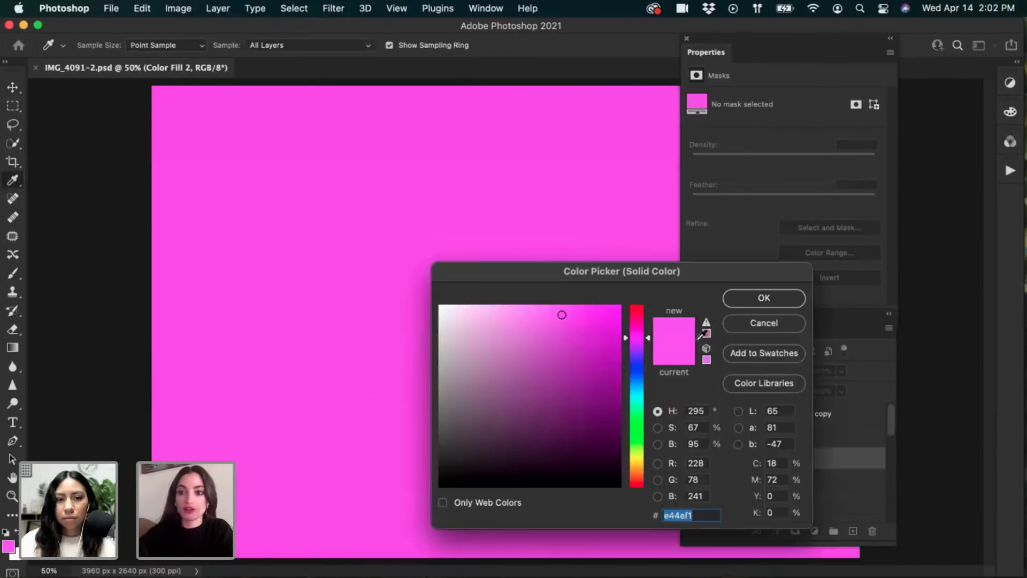
{"action": "left_click", "coordinate": [498, 424]}
{"action": "left_click", "coordinate": [636, 464]}
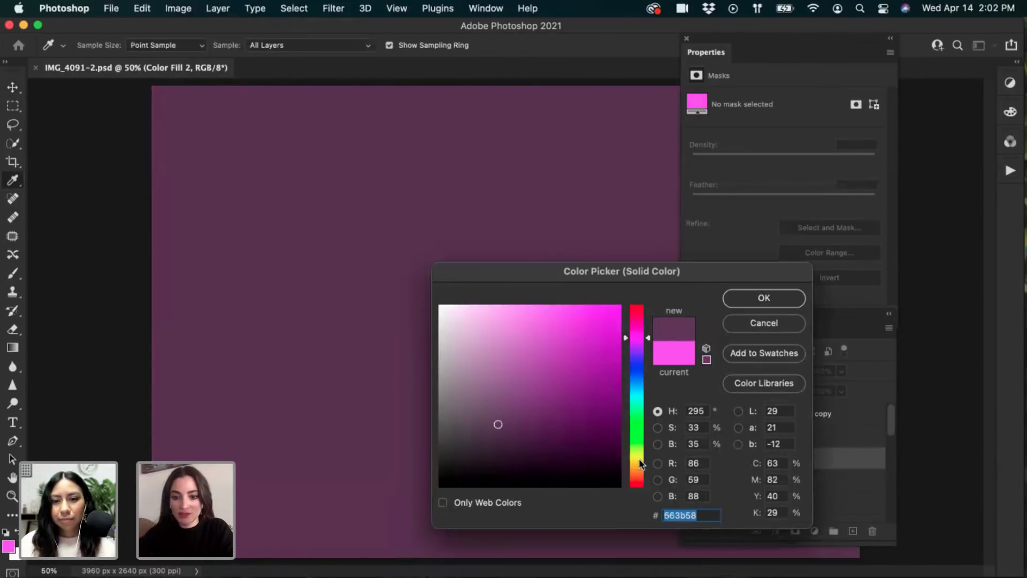
Set the new solid color fill to a muted golden yellow (about H 47, S 57, B 67) and its blend mode to Luminosity
{"action": "left_click", "coordinate": [545, 363]}
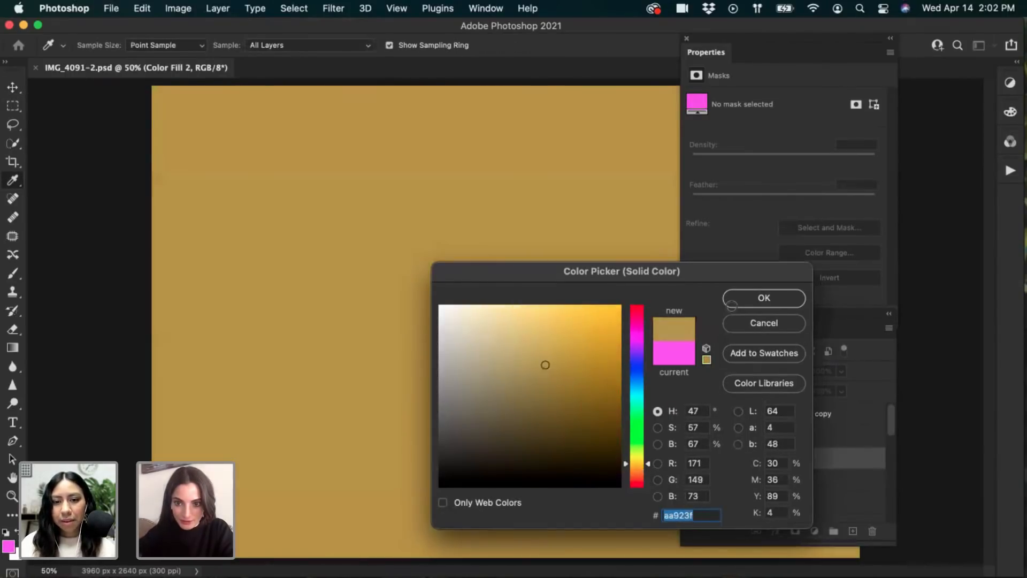
{"action": "left_click", "coordinate": [737, 299]}
{"action": "left_click", "coordinate": [737, 371]}
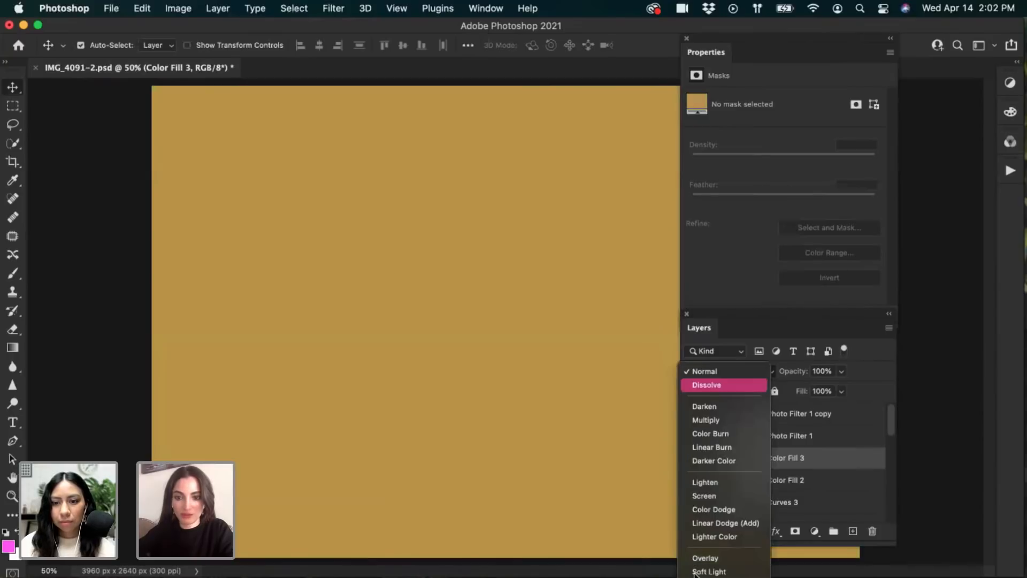
{"action": "scroll", "coordinate": [722, 471], "scroll_direction": "down", "scroll_amount": 5}
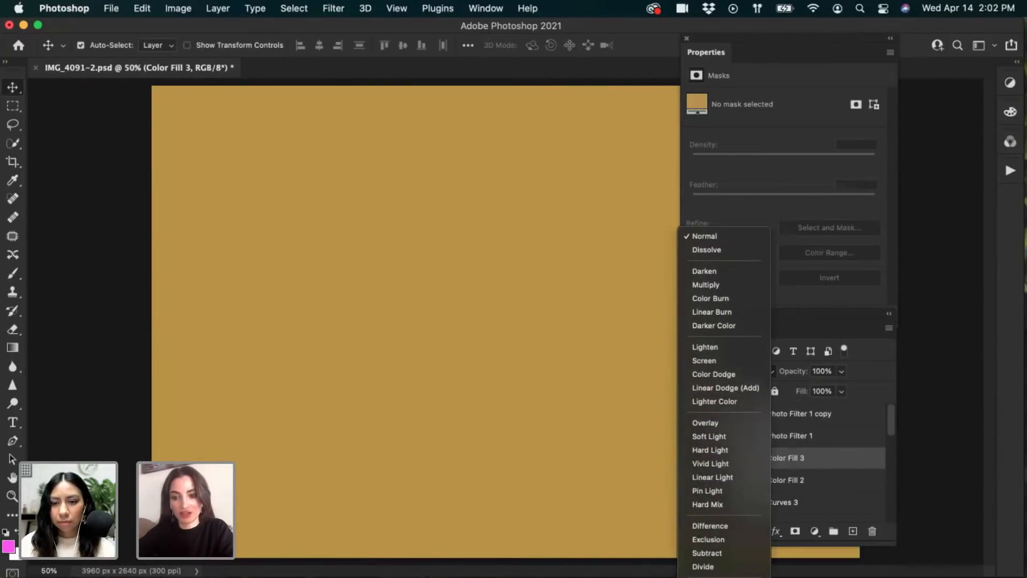
{"action": "left_click", "coordinate": [715, 577]}
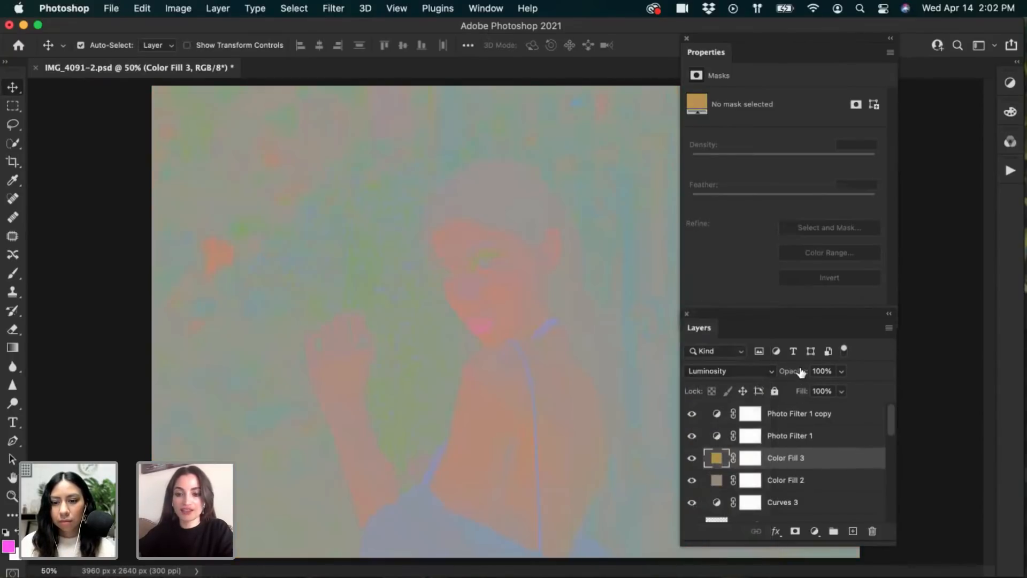
Lower the golden fill layer's opacity to 3%, comparing the photo with the layer hidden and shown along the way
{"action": "mouse_move", "coordinate": [801, 372]}
{"action": "left_mouse_down"}
{"action": "mouse_move", "coordinate": [760, 383]}
{"action": "mouse_move", "coordinate": [745, 374]}
{"action": "mouse_move", "coordinate": [796, 374]}
{"action": "left_mouse_up"}
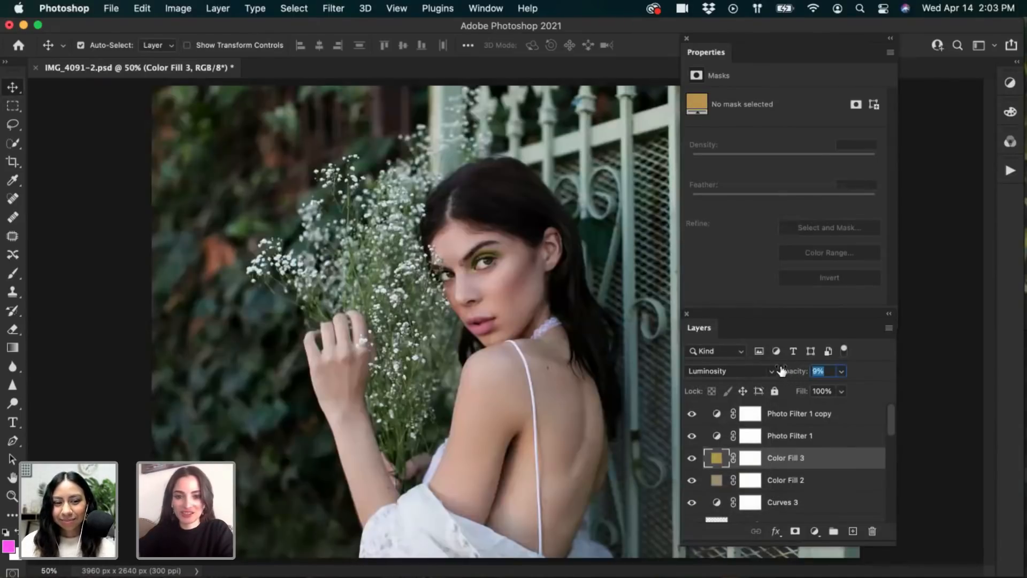
{"action": "left_click", "coordinate": [692, 461]}
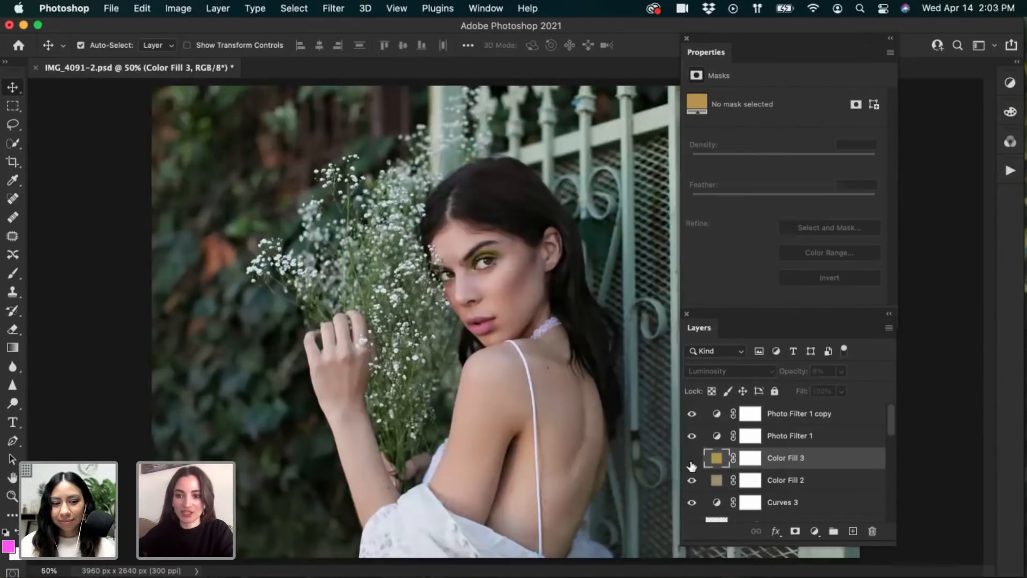
{"action": "left_click", "coordinate": [692, 460]}
{"action": "left_click", "coordinate": [692, 435]}
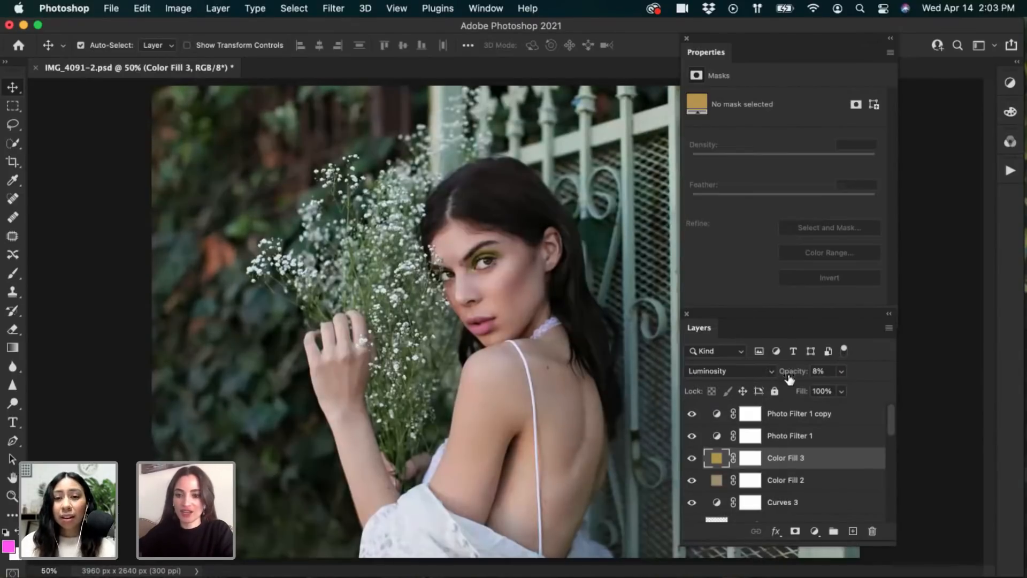
{"action": "left_click_drag", "start_coordinate": [789, 377], "coordinate": [793, 378]}
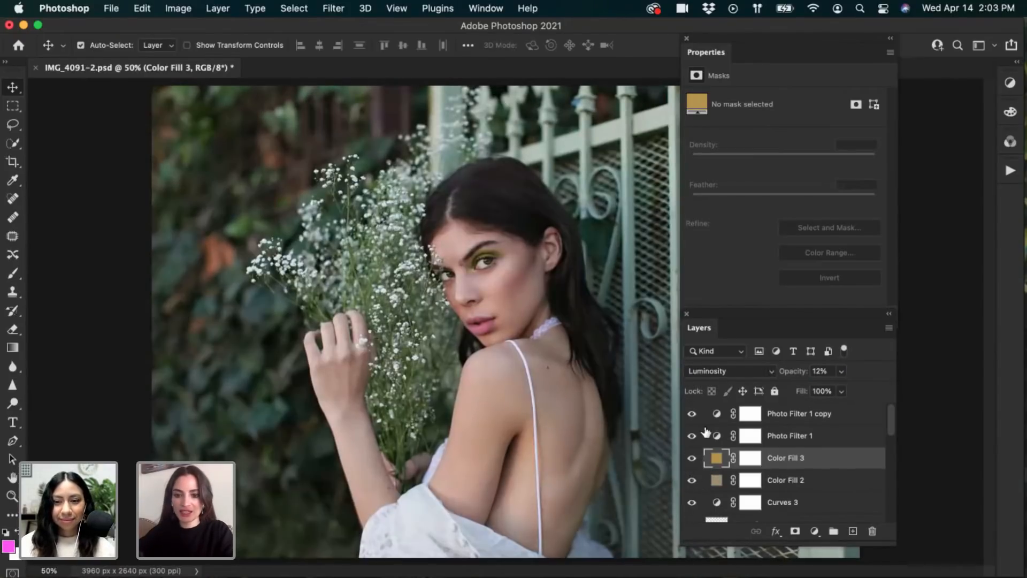
{"action": "left_click", "coordinate": [692, 458]}
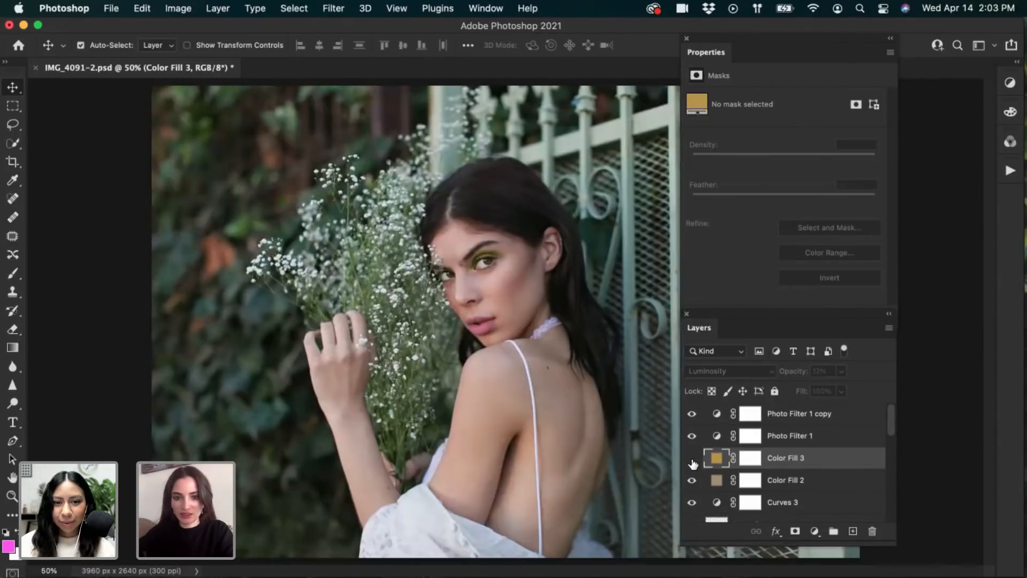
{"action": "left_click", "coordinate": [691, 461]}
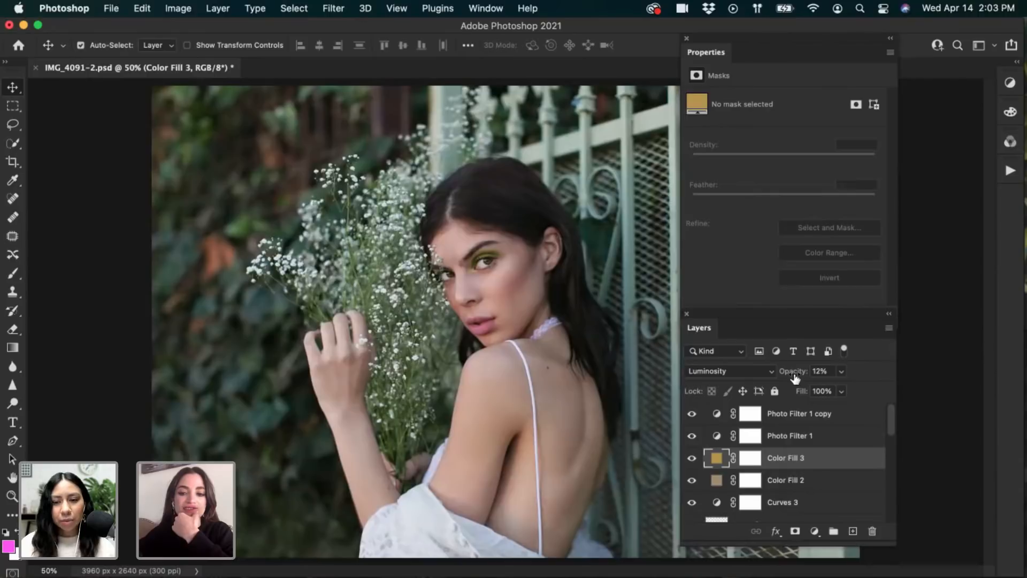
{"action": "left_click_drag", "start_coordinate": [795, 376], "coordinate": [776, 393]}
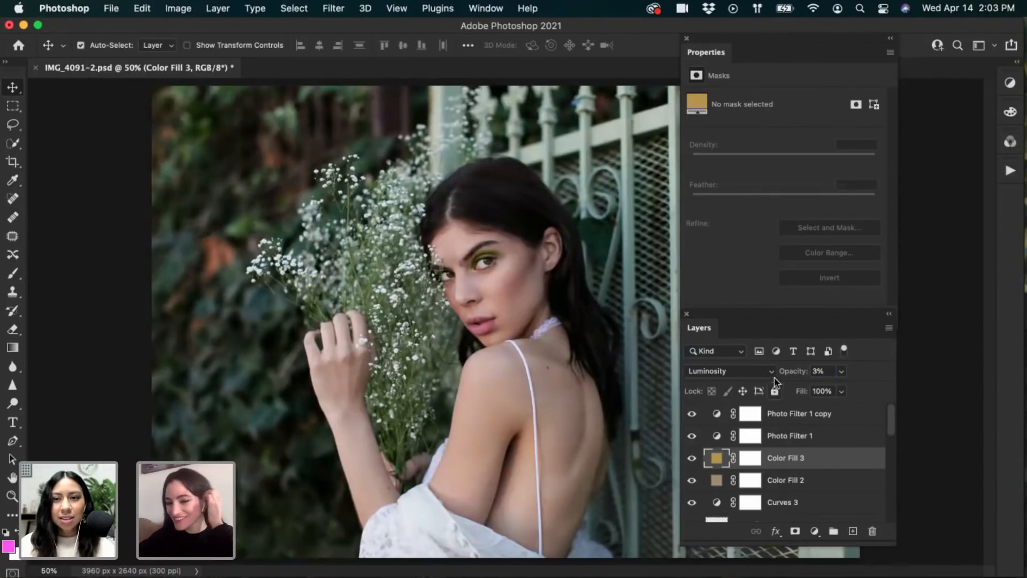
{"action": "left_click", "coordinate": [692, 458]}
{"action": "left_click", "coordinate": [692, 458]}
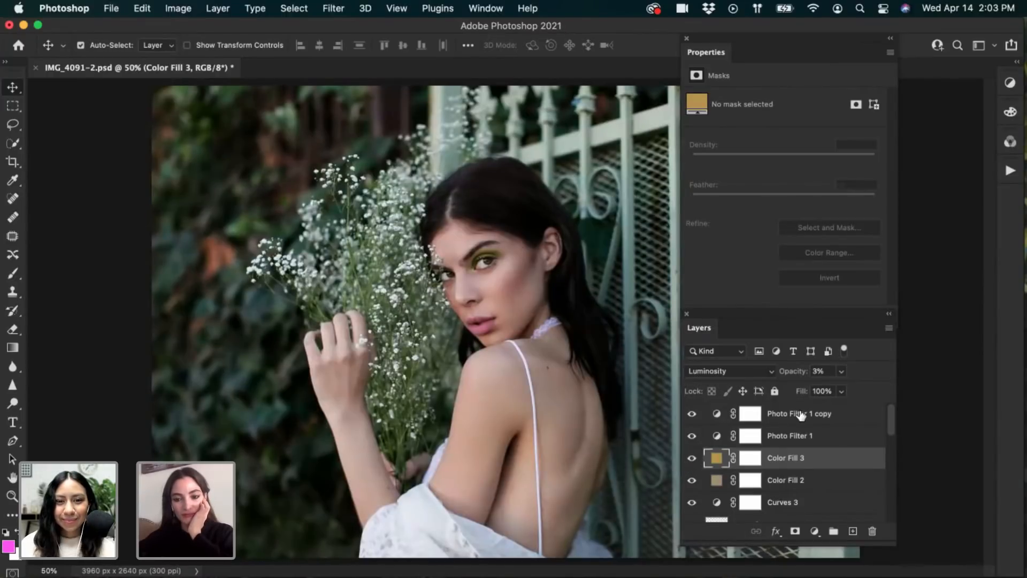
Select the topmost layer, Photo Filter 1 copy
{"action": "left_click", "coordinate": [801, 416]}
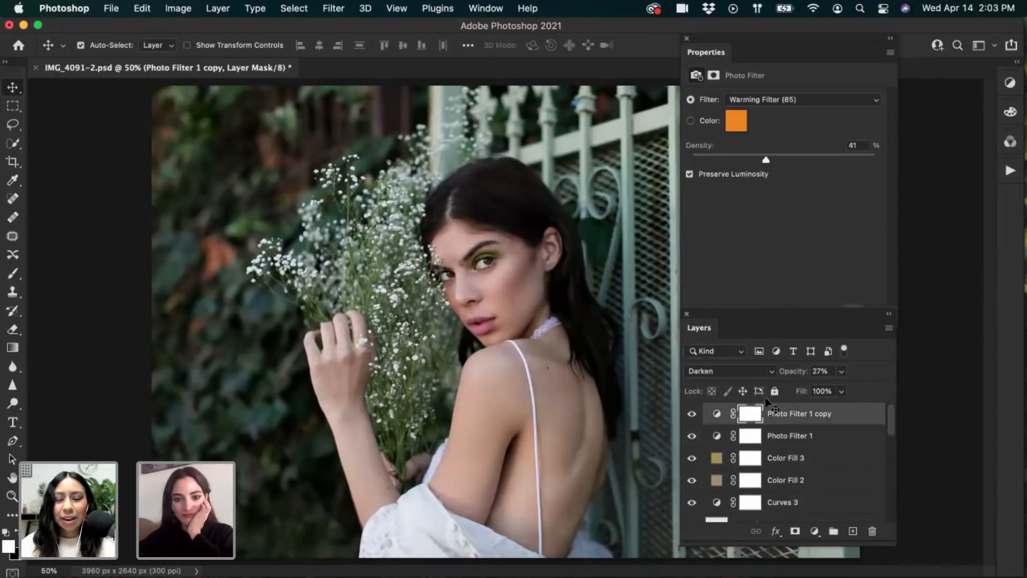
{"action": "left_click", "coordinate": [224, 8]}
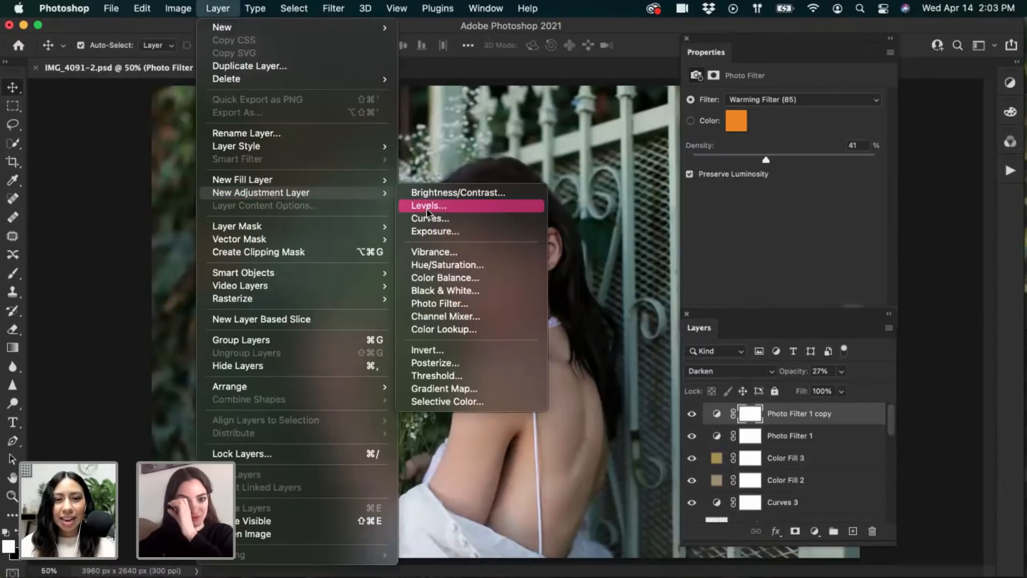
{"action": "left_click", "coordinate": [428, 214]}
{"action": "left_click", "coordinate": [637, 318]}
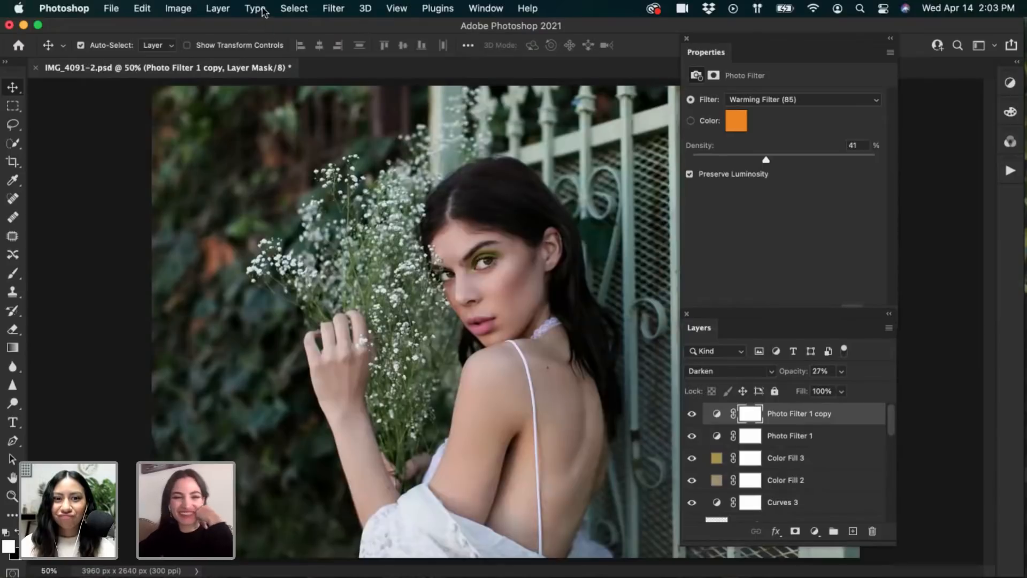
Add a Curves adjustment layer above the Photo Filter 1 copy layer
{"action": "left_click", "coordinate": [220, 8]}
{"action": "mouse_move", "coordinate": [379, 195]}
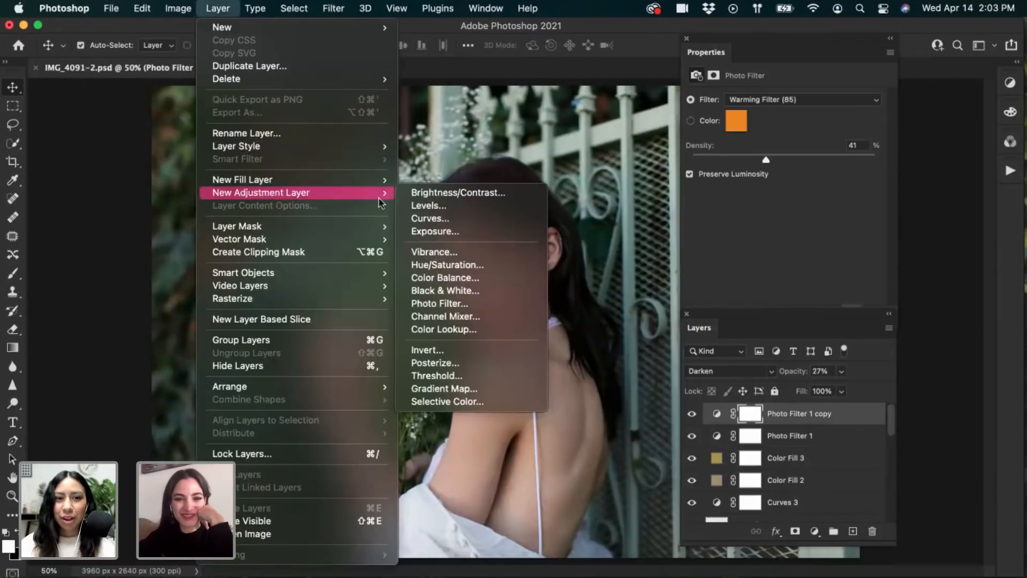
{"action": "left_click", "coordinate": [423, 219]}
{"action": "key", "text": "Return"}
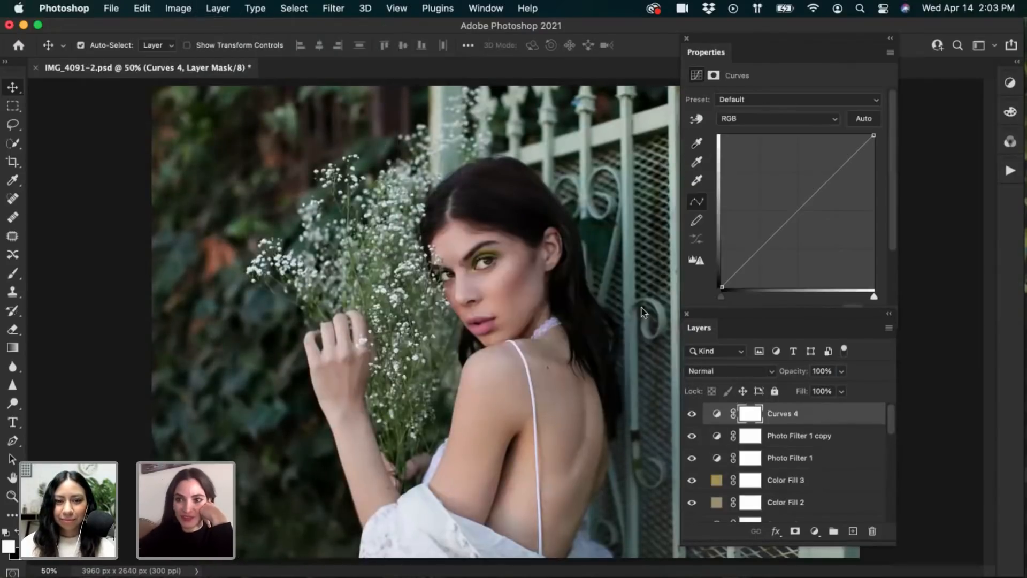
Reshape the Blue channel curve with a shadow and a highlight point and a slightly inset white point, comparing the photo with and without it
{"action": "left_click", "coordinate": [749, 119]}
{"action": "left_click", "coordinate": [737, 159]}
{"action": "left_click_drag", "start_coordinate": [725, 54], "coordinate": [649, 46]}
{"action": "left_click_drag", "start_coordinate": [838, 137], "coordinate": [786, 186]}
{"action": "left_click_drag", "start_coordinate": [730, 249], "coordinate": [731, 242]}
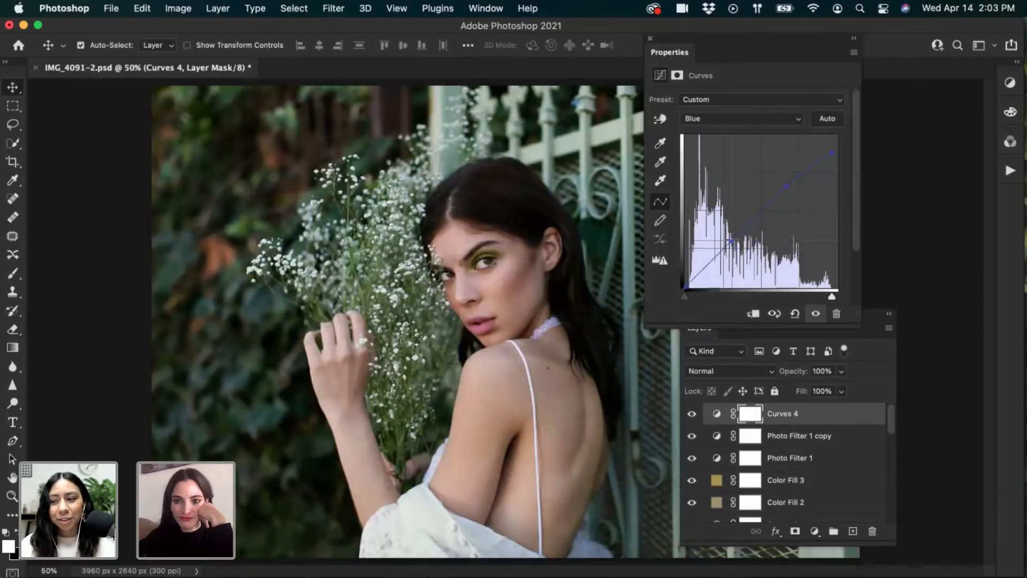
{"action": "left_click_drag", "start_coordinate": [732, 240], "coordinate": [736, 235]}
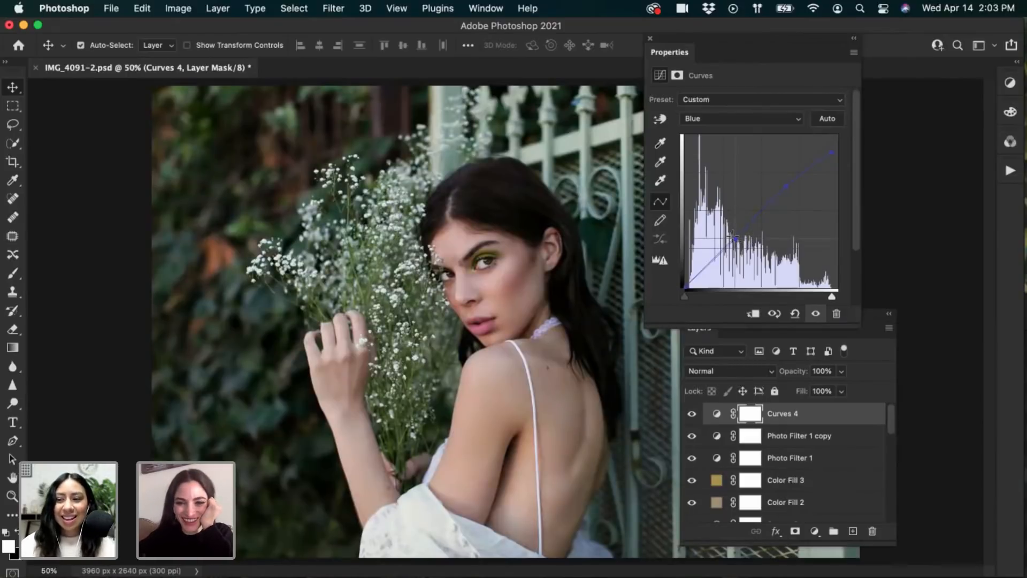
{"action": "left_click_drag", "start_coordinate": [733, 235], "coordinate": [745, 240]}
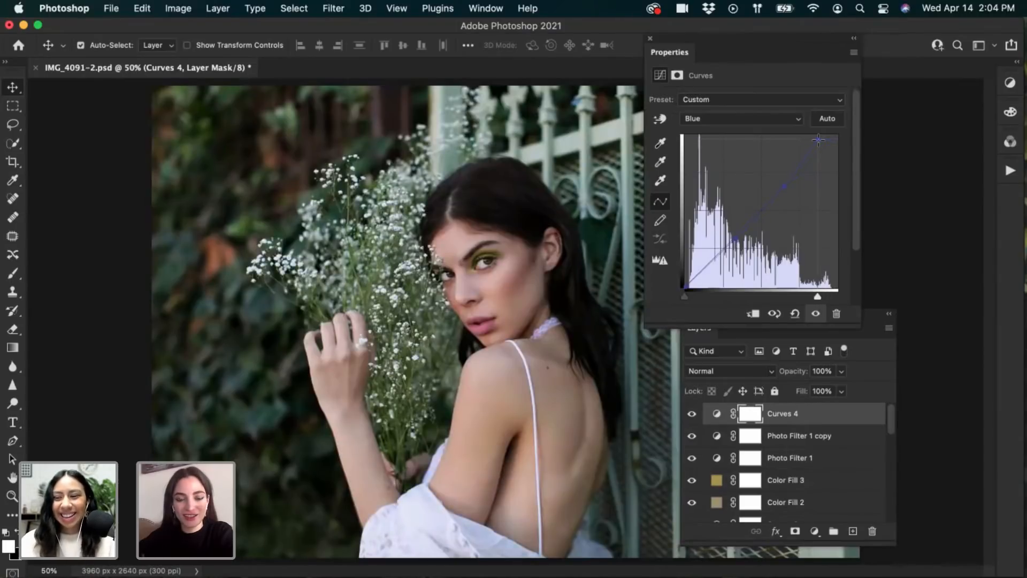
{"action": "left_click", "coordinate": [692, 415]}
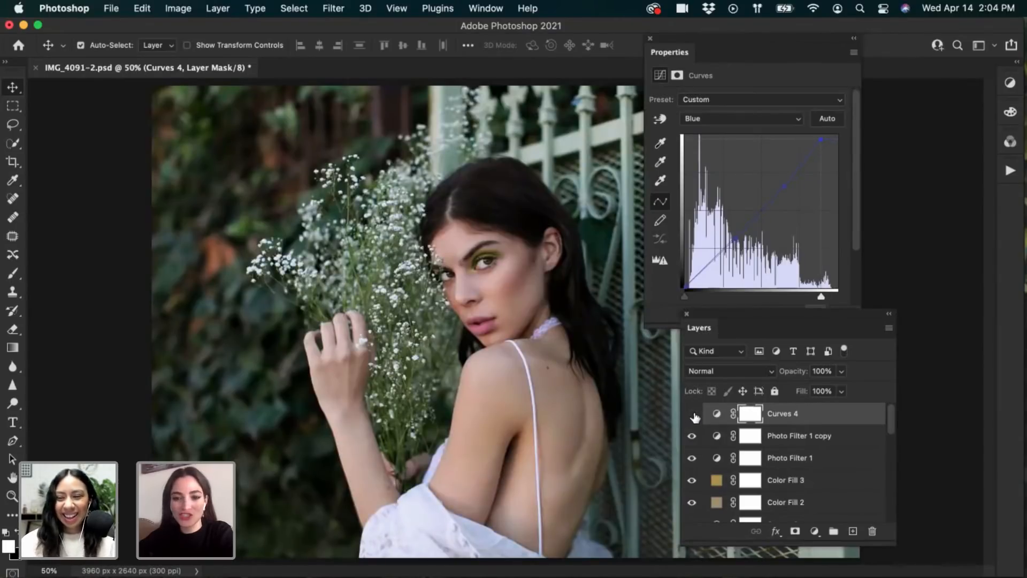
{"action": "left_click", "coordinate": [692, 414]}
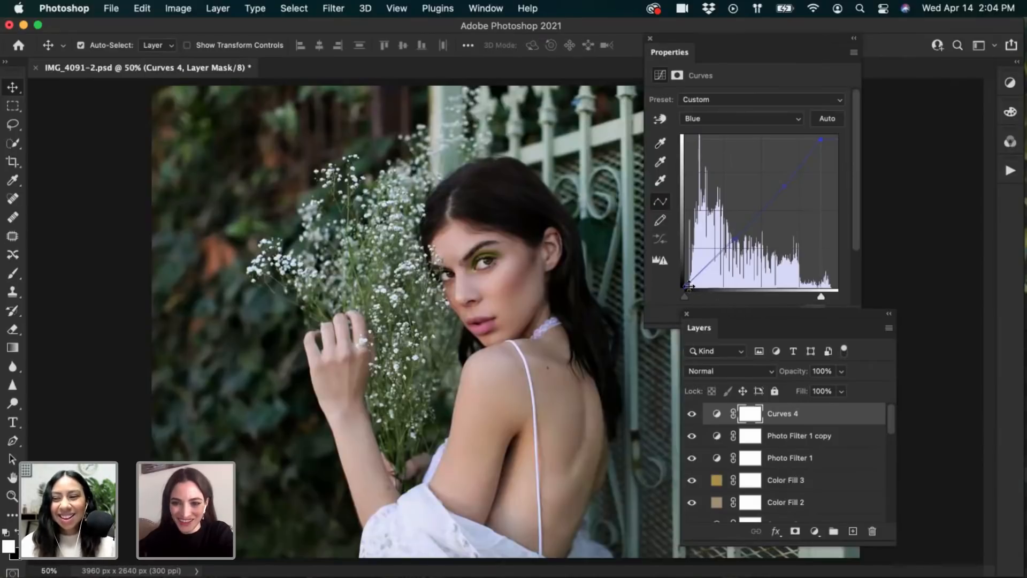
Shift the Blue curve's black point slightly inward and up, and save the document
{"action": "left_click", "coordinate": [685, 279]}
{"action": "left_click_drag", "start_coordinate": [686, 278], "coordinate": [691, 282]}
{"action": "left_click", "coordinate": [692, 415]}
{"action": "left_click", "coordinate": [692, 415]}
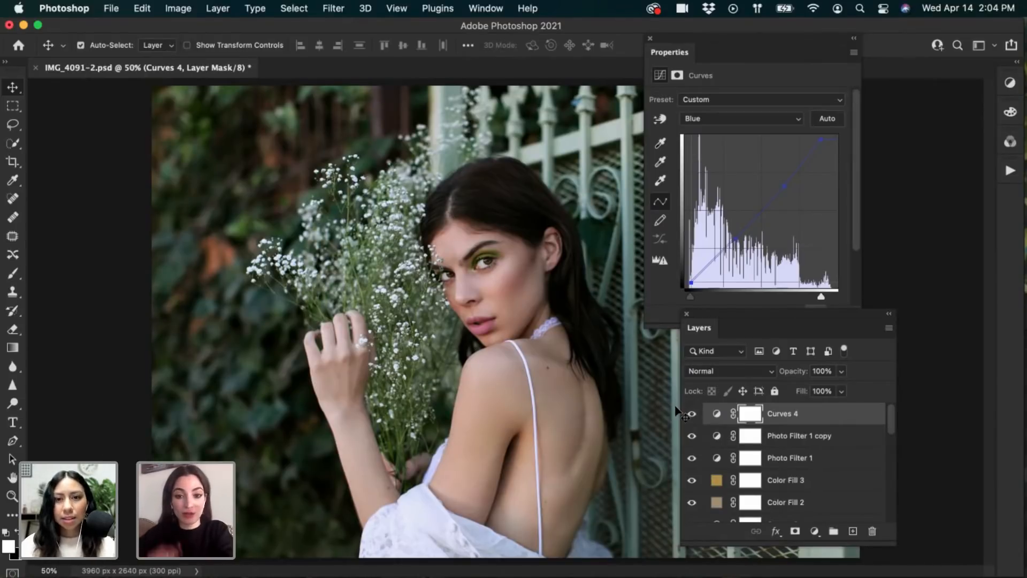
{"action": "key", "text": "super+s"}
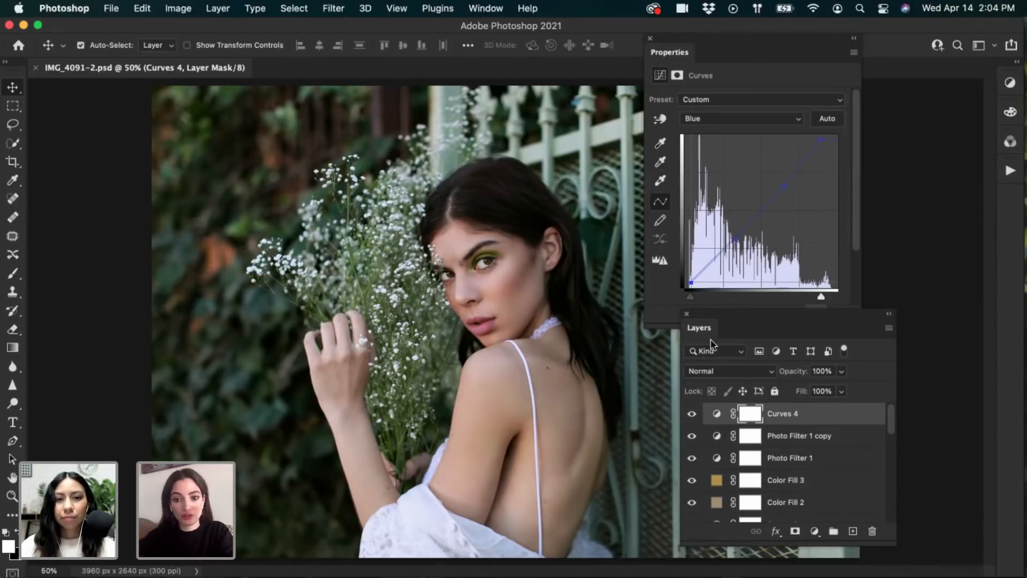
Rearrange the floating Properties and Layers panels so that Layers sits directly below Properties
{"action": "left_click_drag", "start_coordinate": [709, 339], "coordinate": [659, 363]}
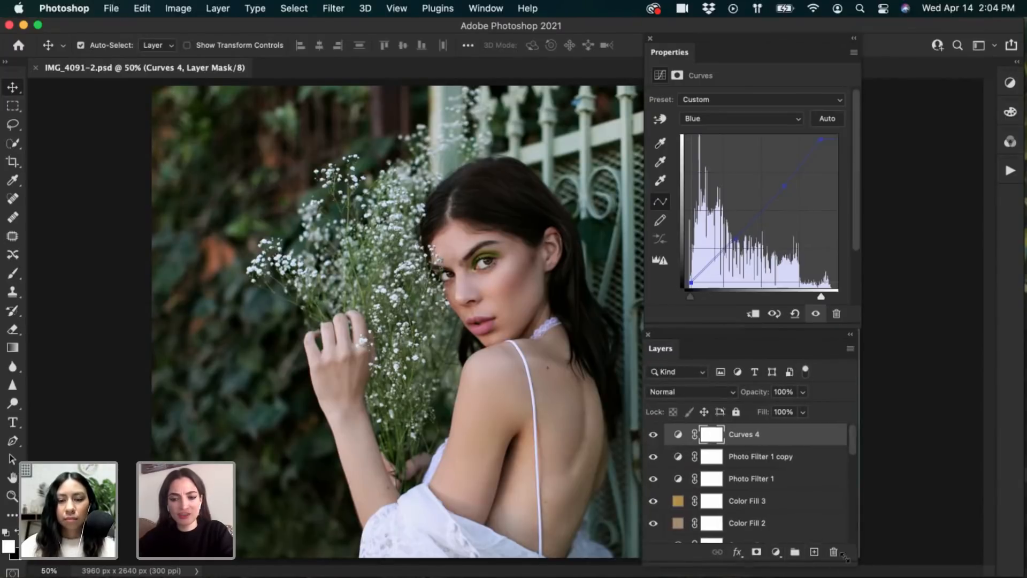
{"action": "left_click_drag", "start_coordinate": [850, 553], "coordinate": [848, 542]}
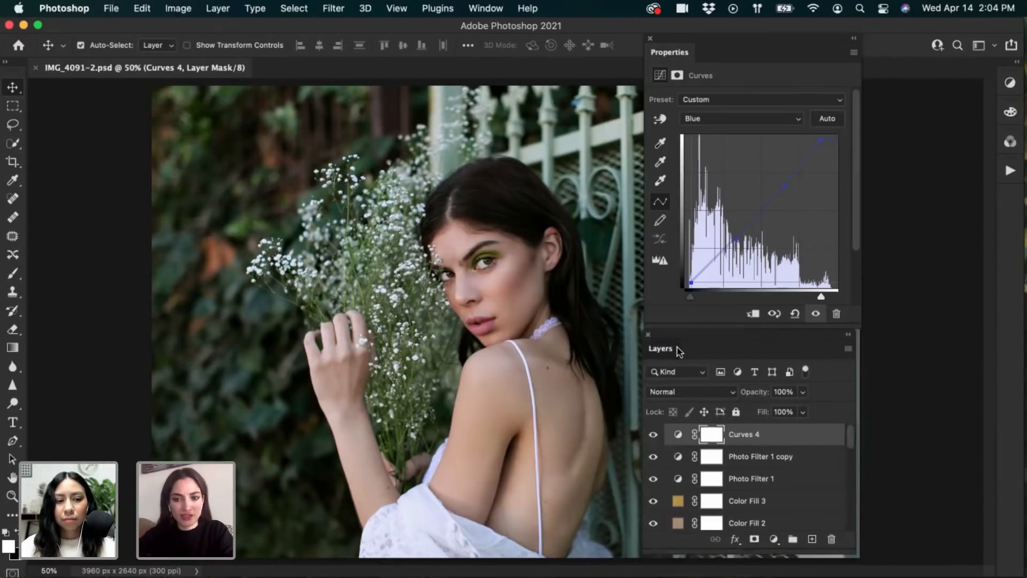
{"action": "left_click_drag", "start_coordinate": [679, 349], "coordinate": [681, 349]}
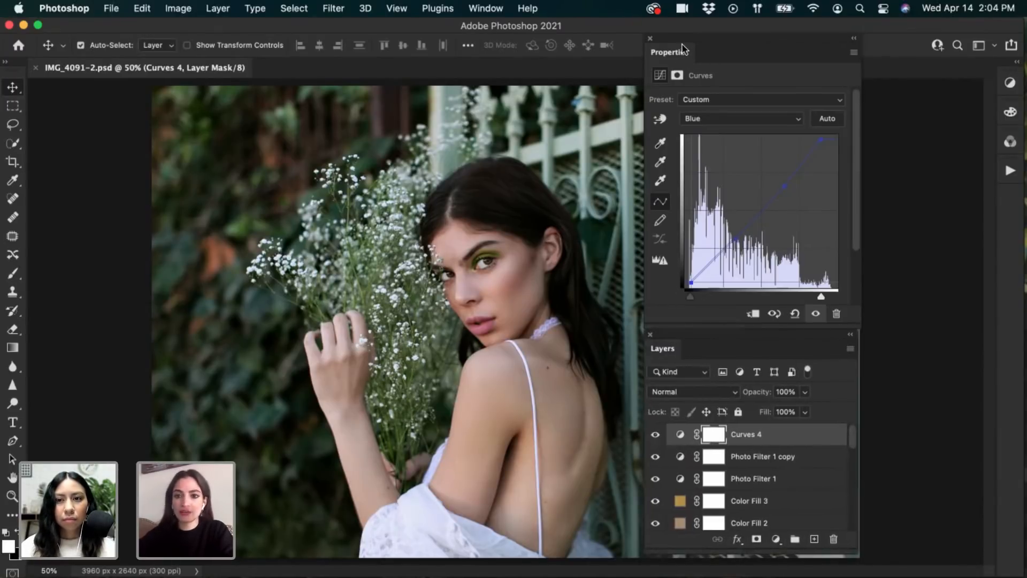
{"action": "left_click_drag", "start_coordinate": [680, 52], "coordinate": [693, 52]}
{"action": "left_click_drag", "start_coordinate": [662, 349], "coordinate": [676, 349]}
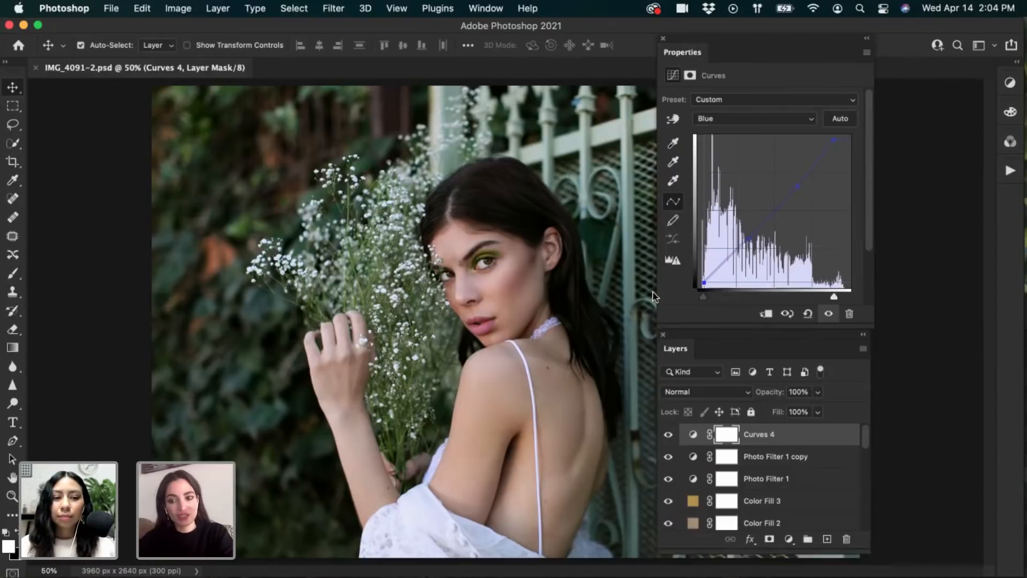
Add another Curves adjustment layer at the top of the stack and set its blend mode to Luminosity
{"action": "left_click", "coordinate": [218, 8]}
{"action": "mouse_move", "coordinate": [358, 192]}
{"action": "left_click", "coordinate": [438, 215]}
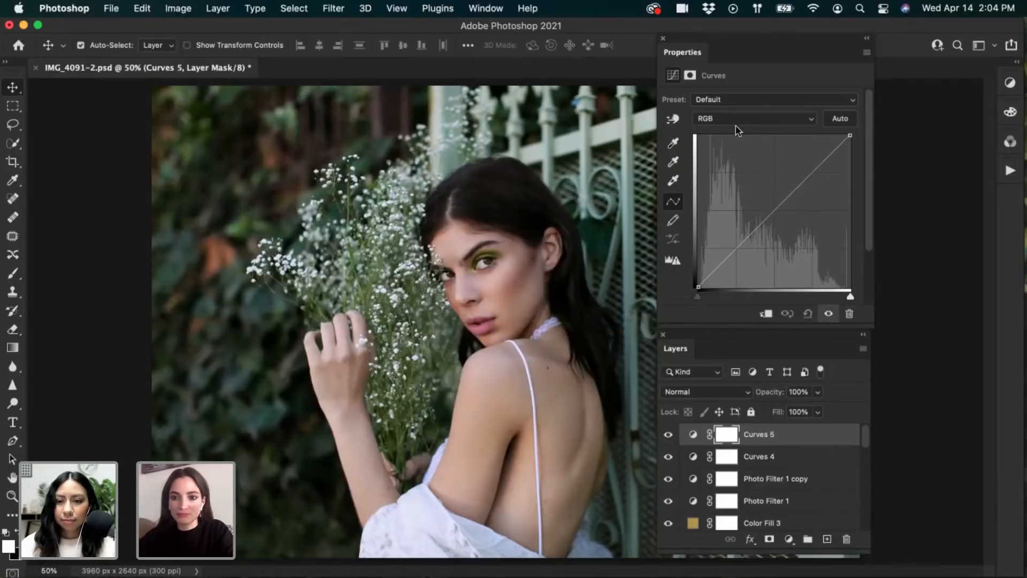
{"action": "left_click", "coordinate": [707, 395]}
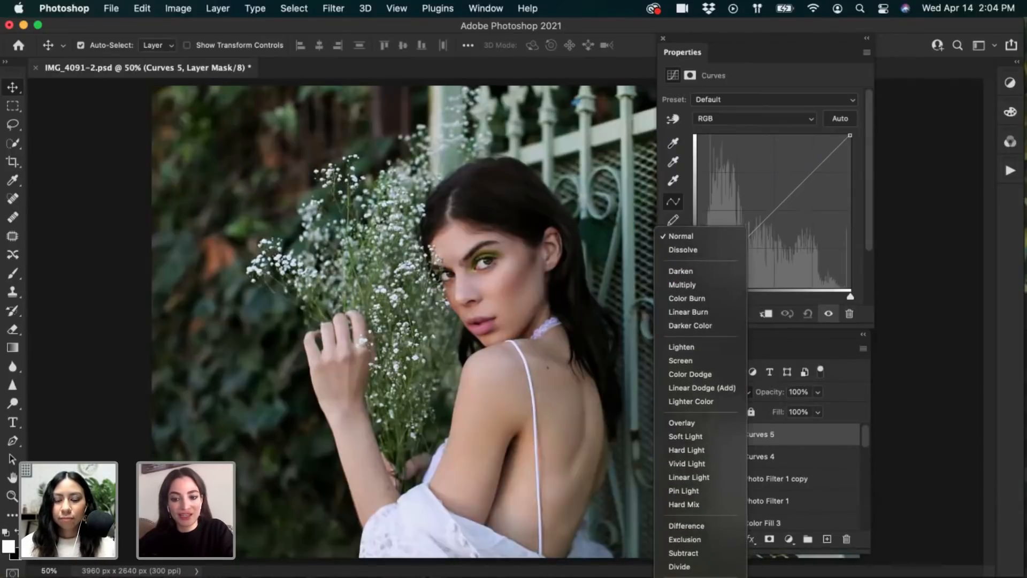
{"action": "left_click", "coordinate": [696, 564]}
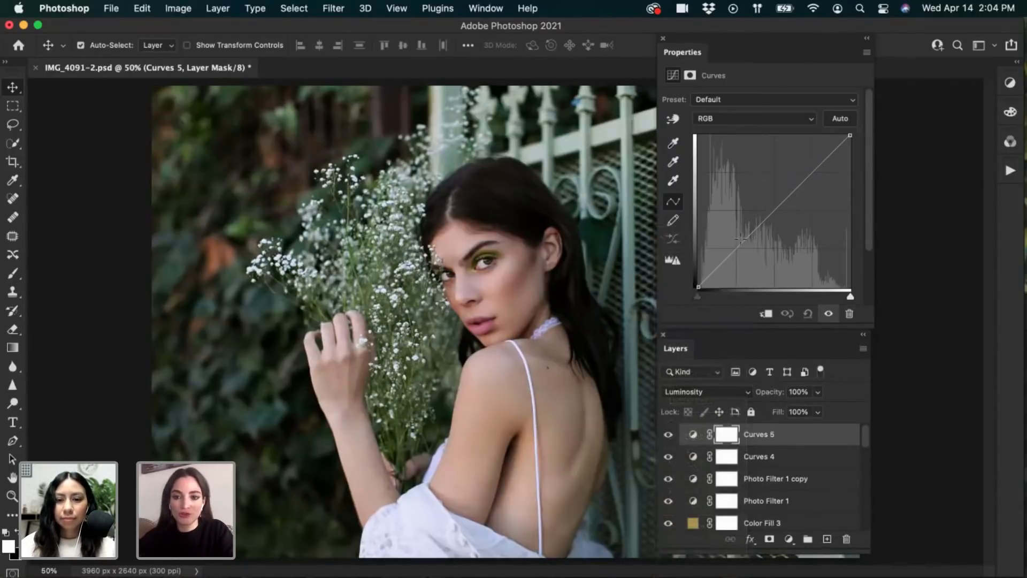
Add a shadow point and a highlight point to the Curves 5 RGB curve, placing both close to the diagonal
{"action": "left_click_drag", "start_coordinate": [741, 238], "coordinate": [742, 246]}
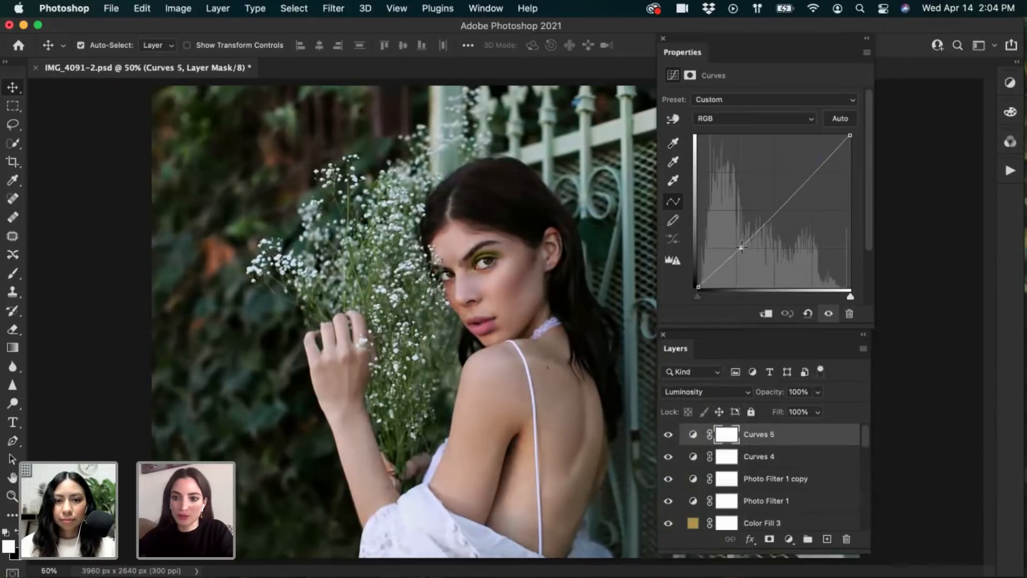
{"action": "left_click_drag", "start_coordinate": [792, 194], "coordinate": [785, 189]}
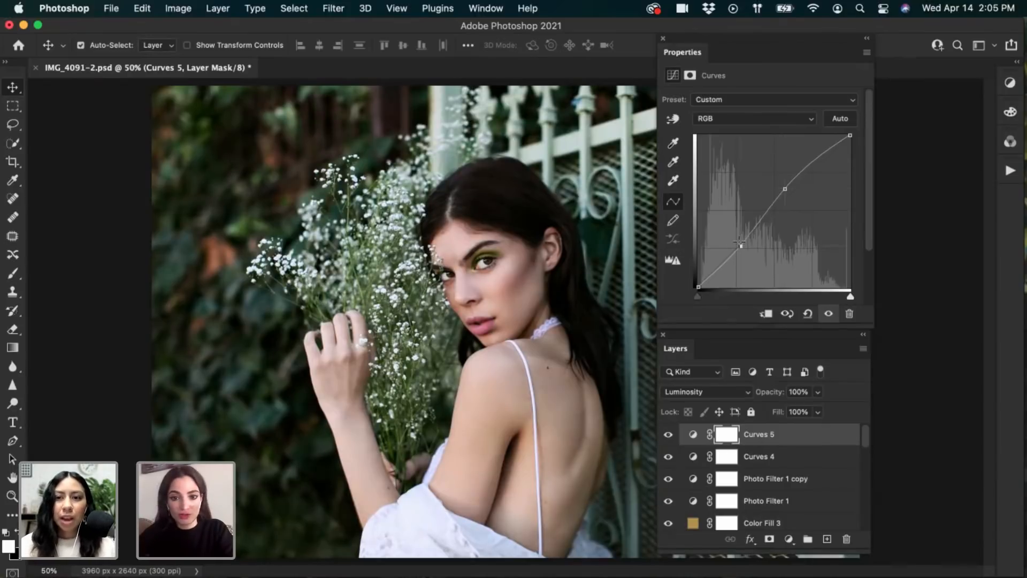
{"action": "left_click_drag", "start_coordinate": [785, 189], "coordinate": [785, 200]}
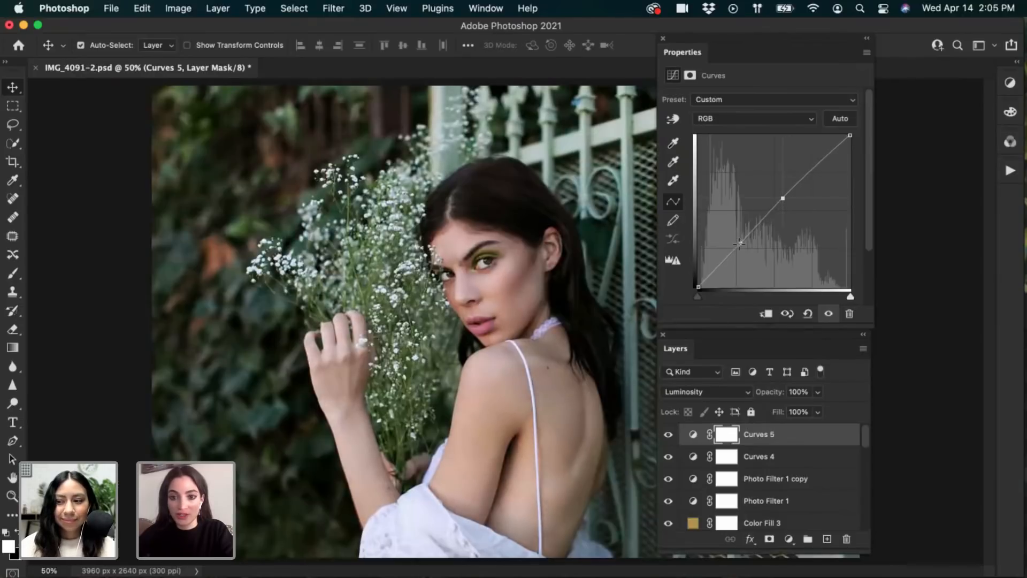
{"action": "left_click_drag", "start_coordinate": [740, 244], "coordinate": [740, 238]}
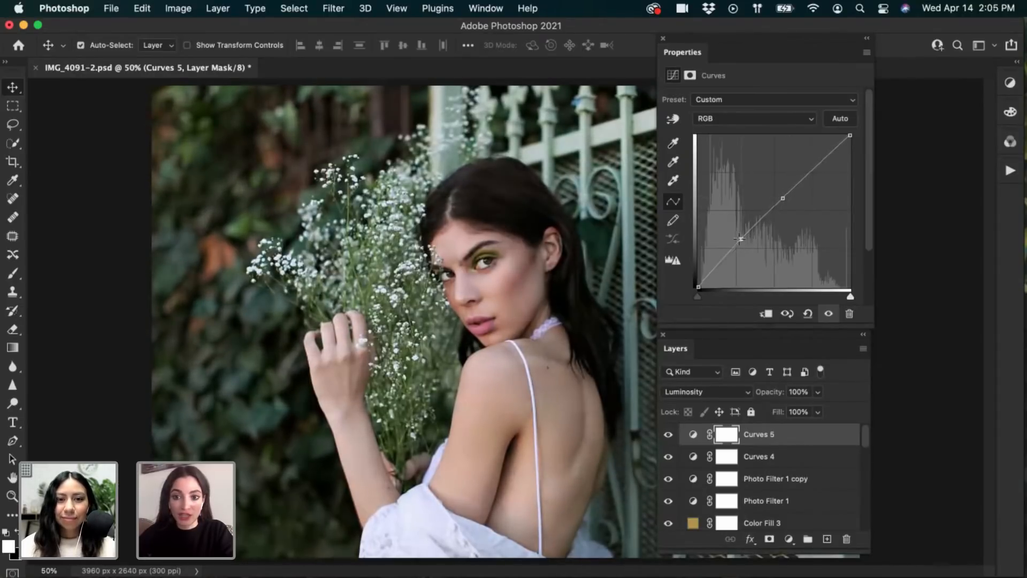
Shift the RGB curve's black point slightly inward and up, and lower the shadow and highlight points slightly
{"action": "left_click_drag", "start_coordinate": [698, 287], "coordinate": [708, 275]}
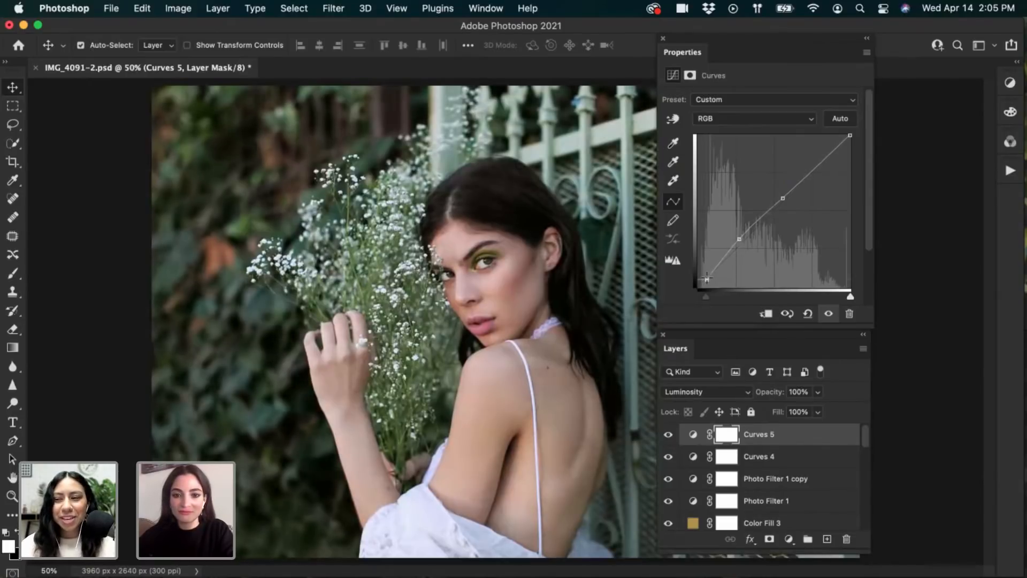
{"action": "left_click_drag", "start_coordinate": [740, 240], "coordinate": [741, 242]}
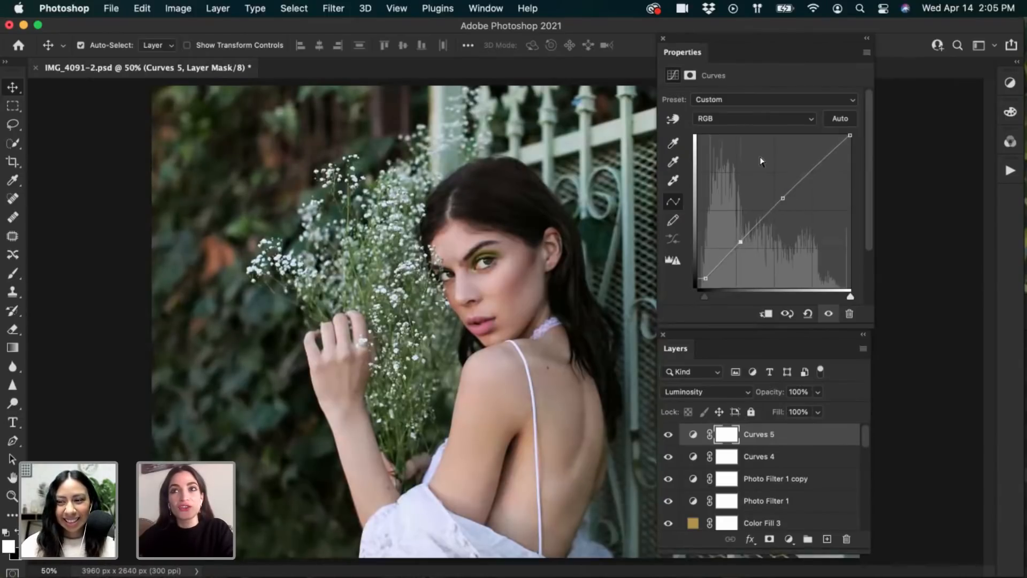
{"action": "left_click_drag", "start_coordinate": [782, 198], "coordinate": [784, 199]}
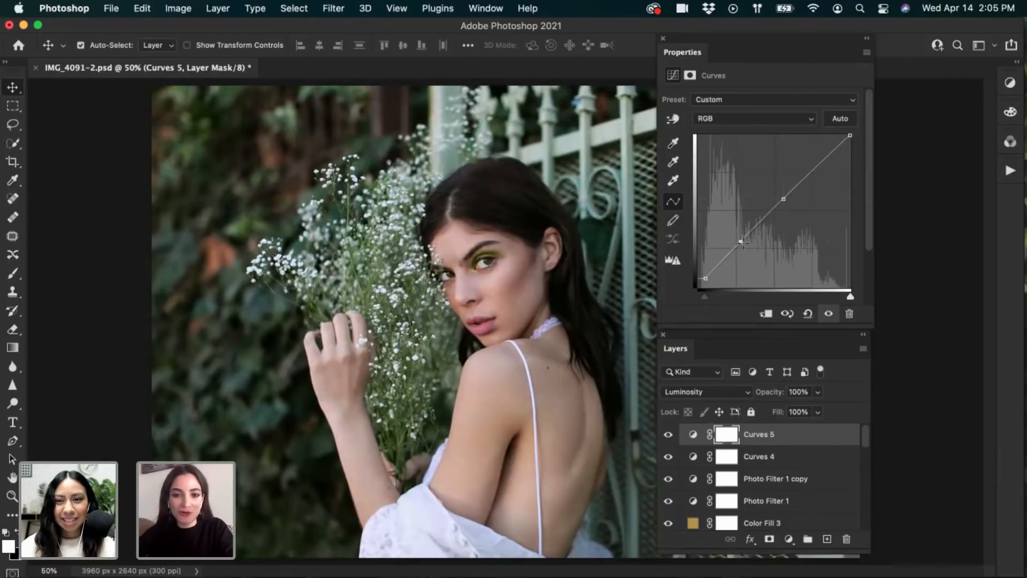
Fine-tune the shadow and highlight points of the RGB curve, comparing the photo with and without Curves 5
{"action": "left_click_drag", "start_coordinate": [741, 241], "coordinate": [740, 238]}
{"action": "left_click_drag", "start_coordinate": [783, 198], "coordinate": [783, 198]}
{"action": "left_click_drag", "start_coordinate": [741, 239], "coordinate": [748, 241]}
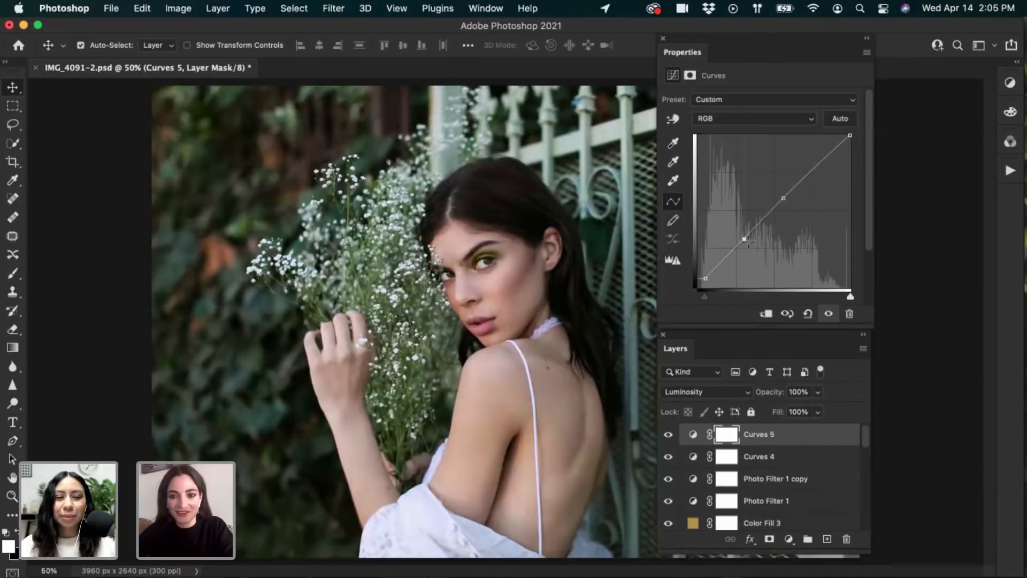
{"action": "left_click_drag", "start_coordinate": [783, 198], "coordinate": [780, 201]}
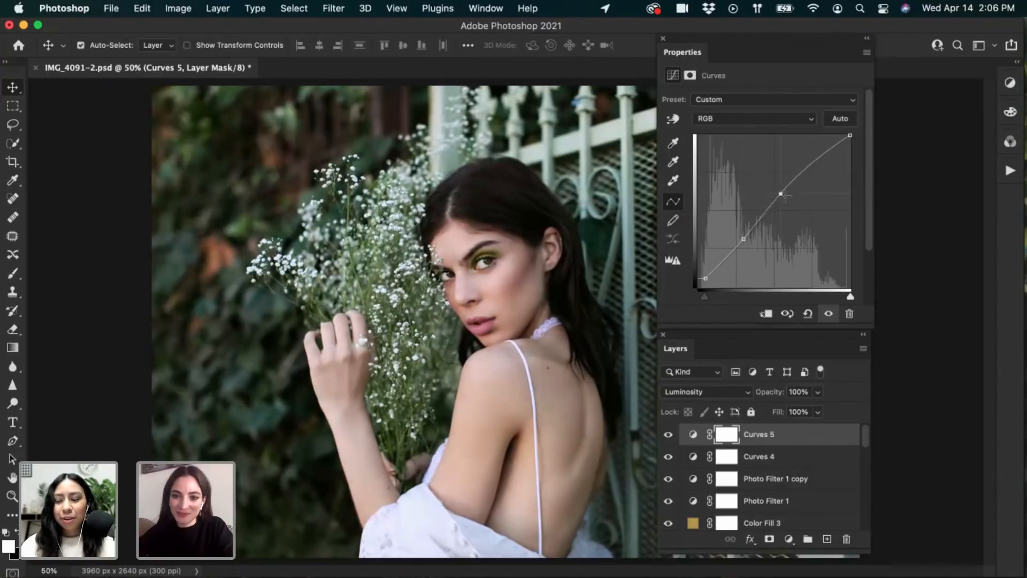
{"action": "left_click_drag", "start_coordinate": [782, 197], "coordinate": [784, 197]}
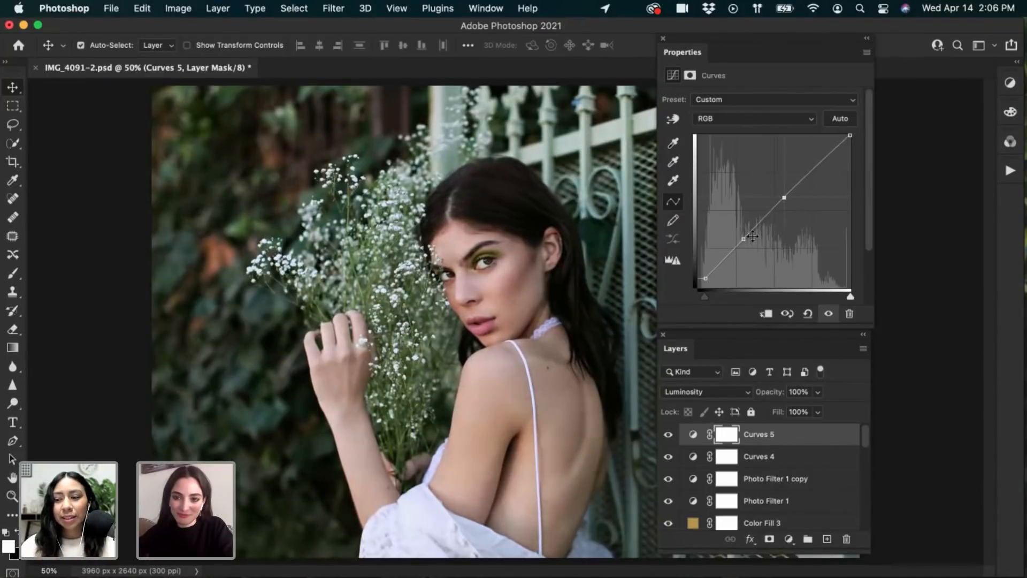
{"action": "left_click_drag", "start_coordinate": [744, 239], "coordinate": [745, 243]}
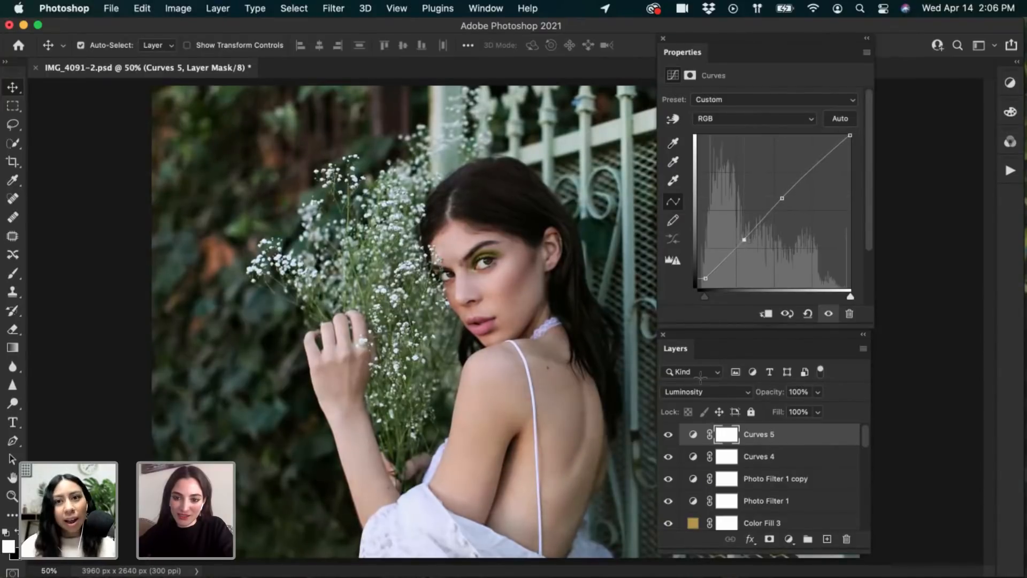
{"action": "left_click", "coordinate": [667, 435]}
{"action": "left_click", "coordinate": [668, 434]}
{"action": "left_click", "coordinate": [668, 434]}
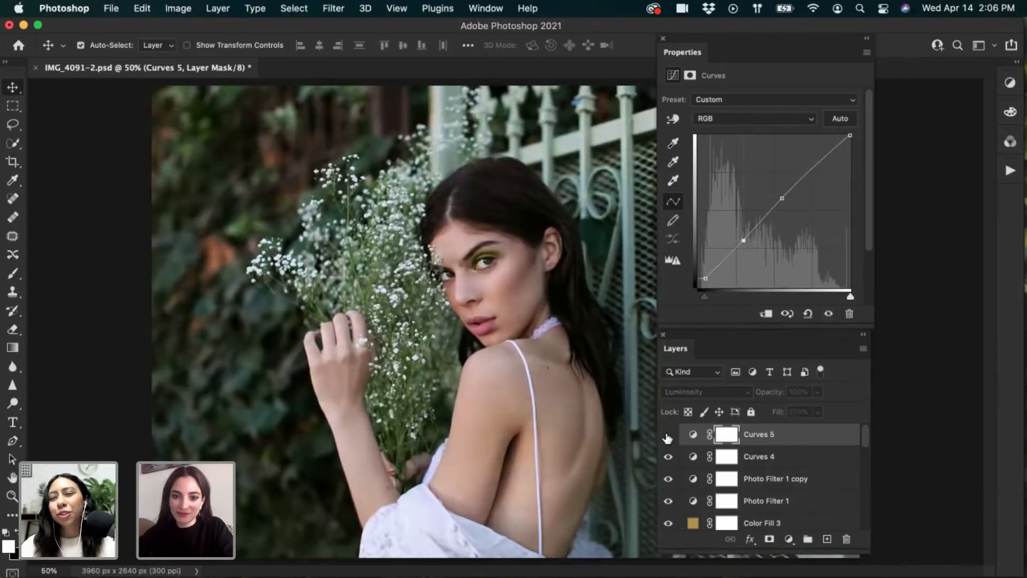
{"action": "left_click", "coordinate": [668, 434]}
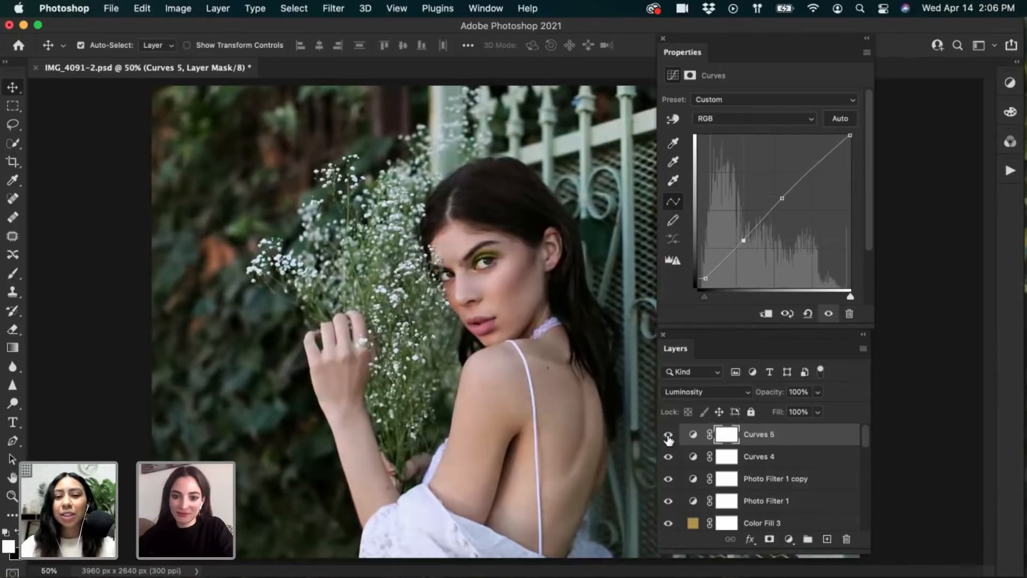
Make final small shifts to the RGB curve's highlight, shadow and black points, and save the document
{"action": "left_click", "coordinate": [787, 196]}
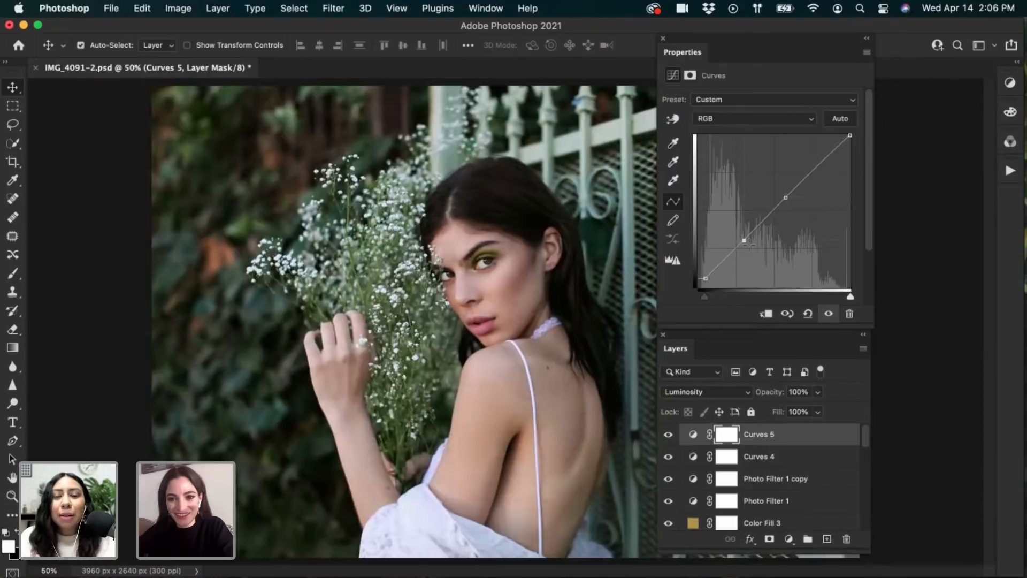
{"action": "left_click_drag", "start_coordinate": [749, 244], "coordinate": [750, 246]}
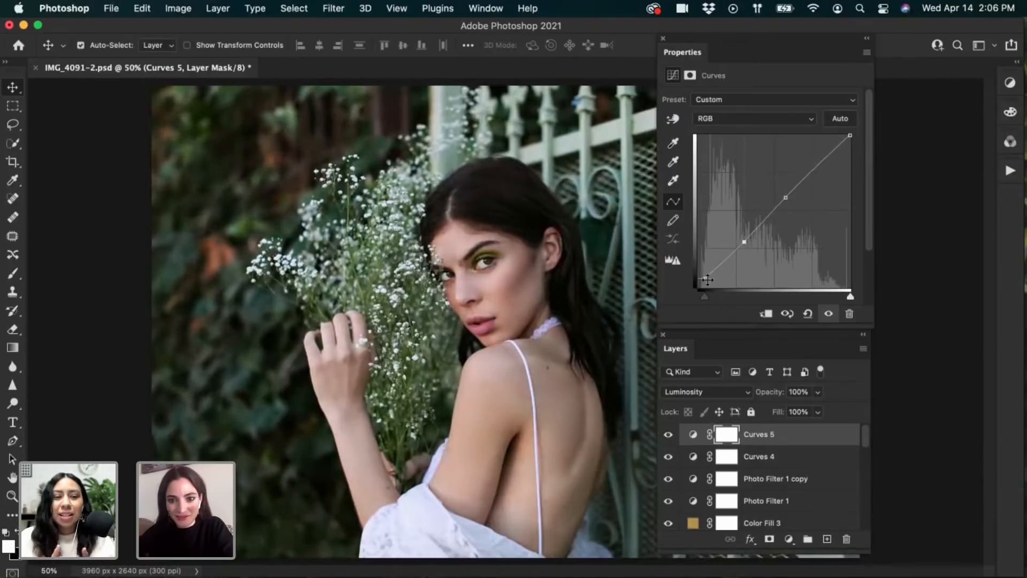
{"action": "left_click_drag", "start_coordinate": [706, 278], "coordinate": [705, 278]}
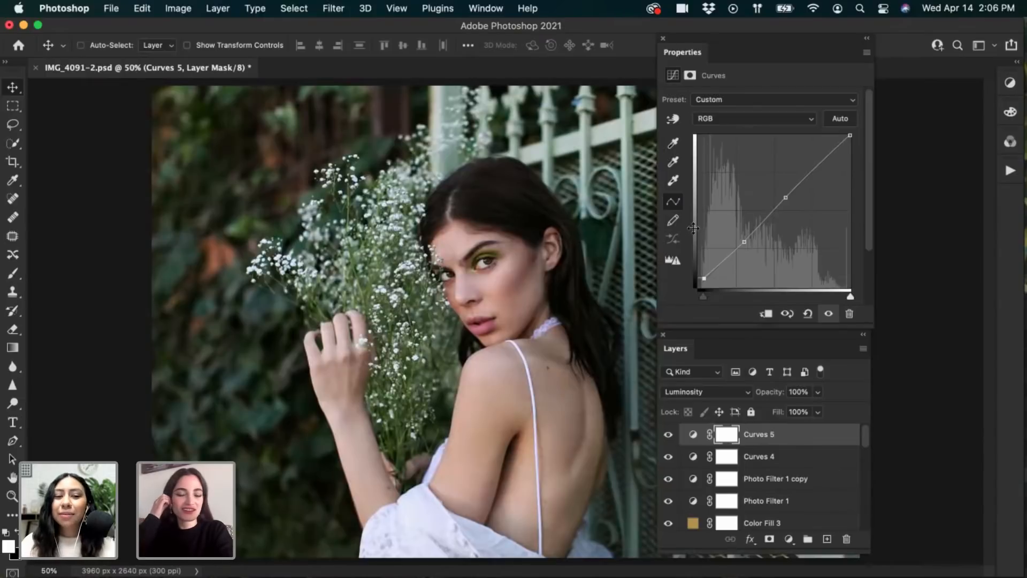
{"action": "key", "text": "super+s"}
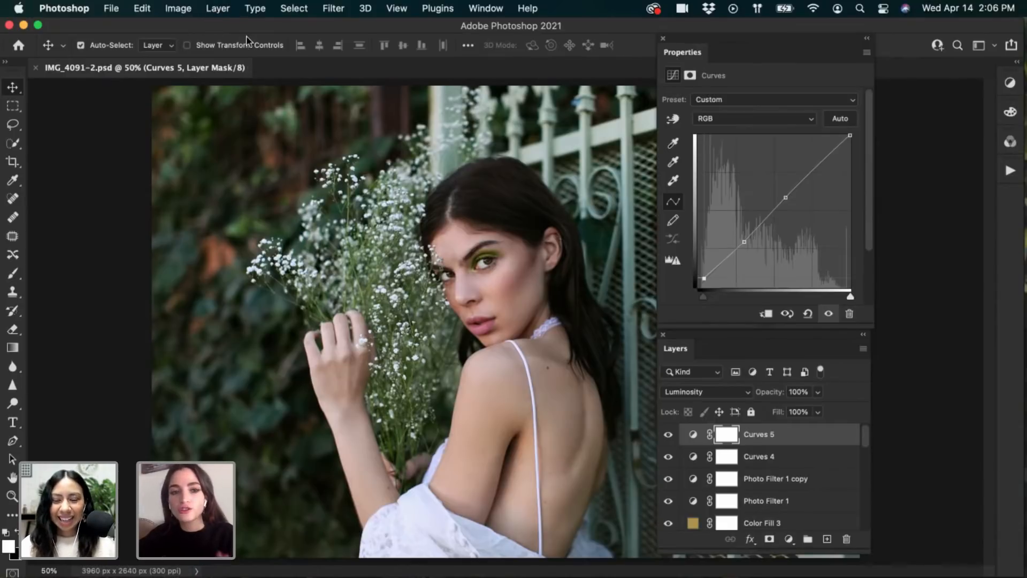
{"action": "left_click", "coordinate": [217, 9]}
{"action": "mouse_move", "coordinate": [348, 198]}
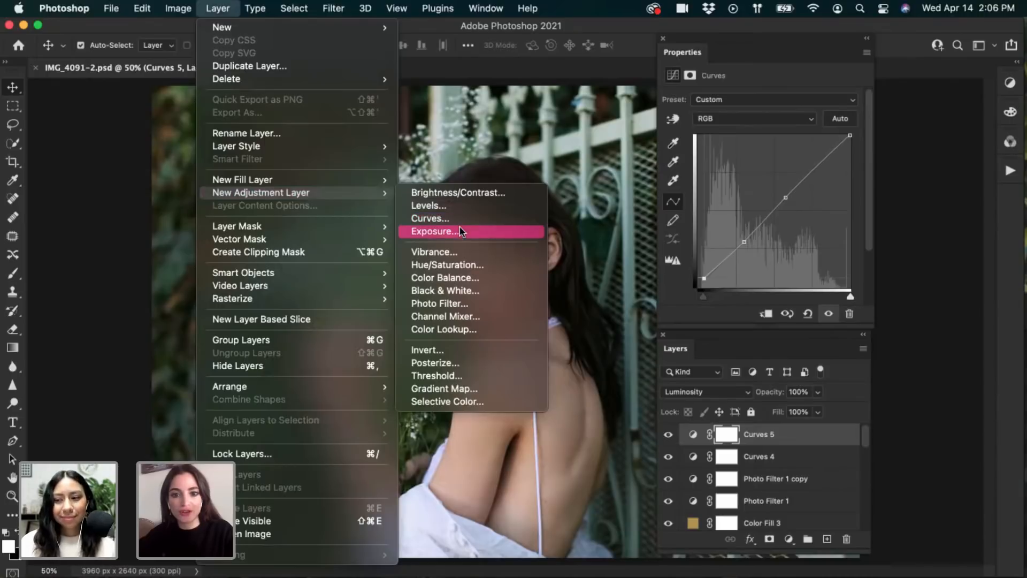
{"action": "left_click", "coordinate": [454, 289]}
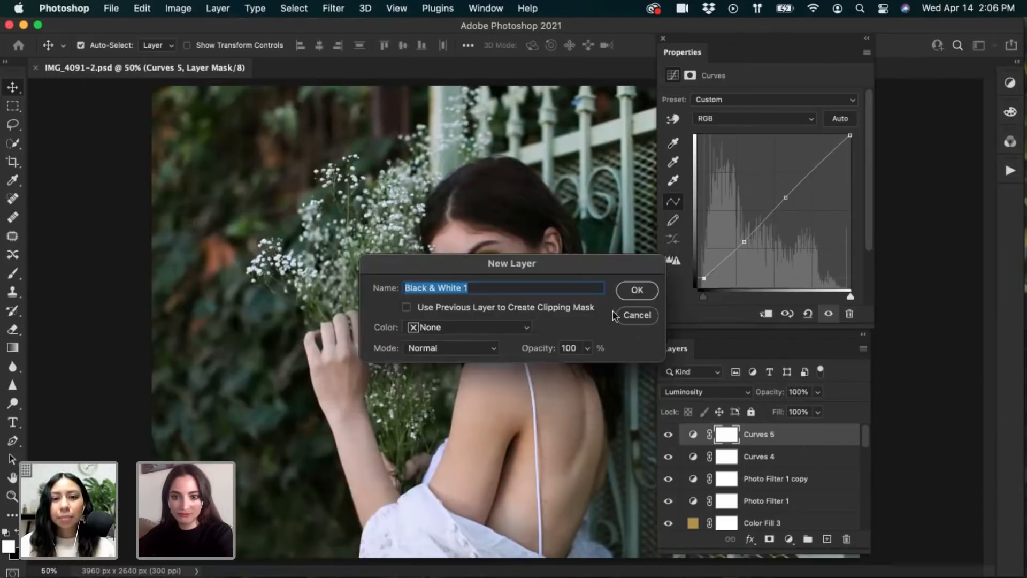
{"action": "left_click", "coordinate": [631, 315]}
Add a Black & White adjustment layer above Curves 5 and set its blend mode to Luminosity
{"action": "left_click", "coordinate": [219, 9]}
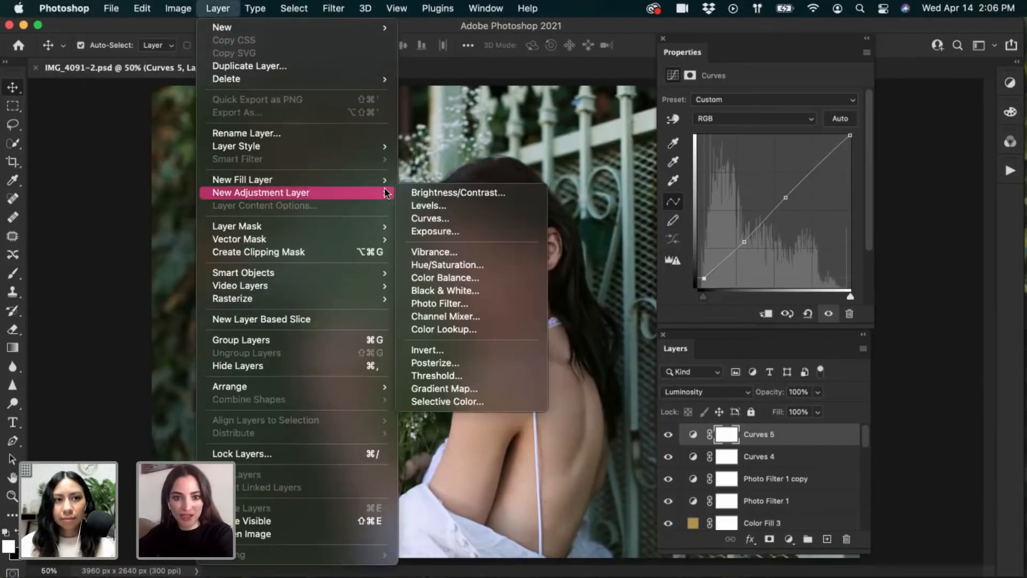
{"action": "left_click", "coordinate": [436, 291]}
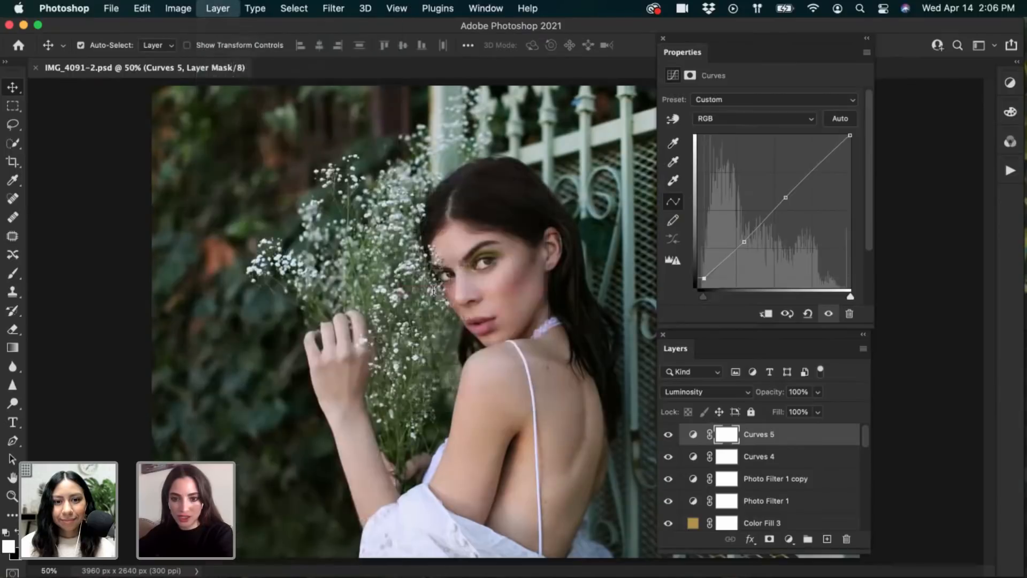
{"action": "key", "text": "Return"}
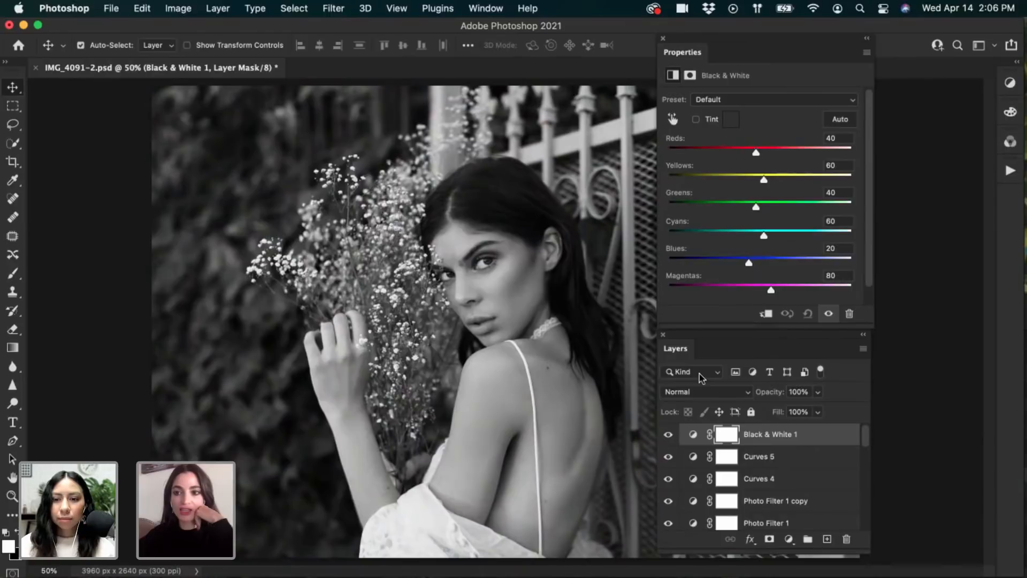
{"action": "left_click", "coordinate": [694, 396]}
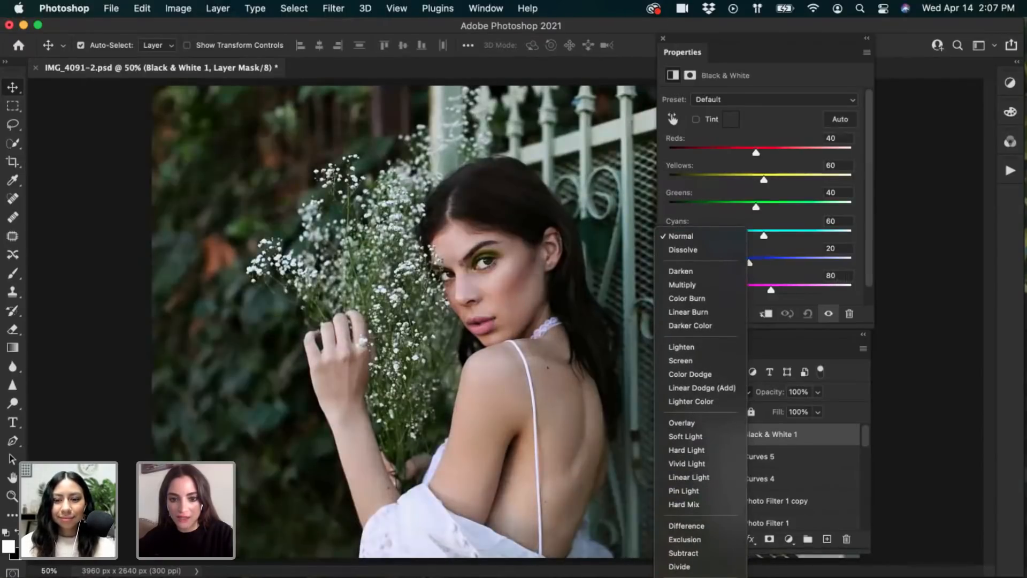
{"action": "left_click", "coordinate": [690, 571]}
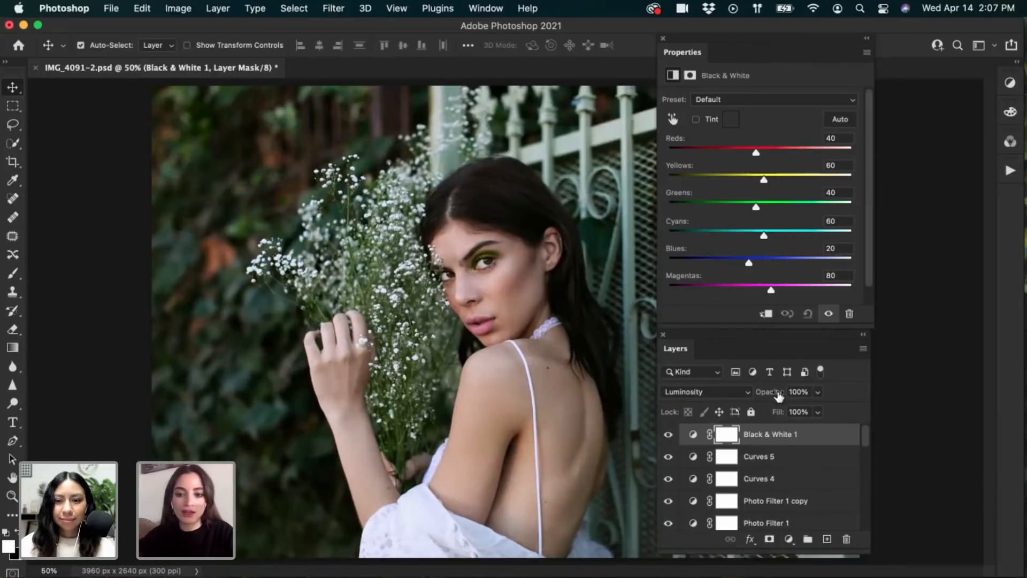
Set the Black & White layer's opacity to 65% and its sliders to Reds 32 and Yellows 65
{"action": "left_click_drag", "start_coordinate": [779, 397], "coordinate": [746, 398]}
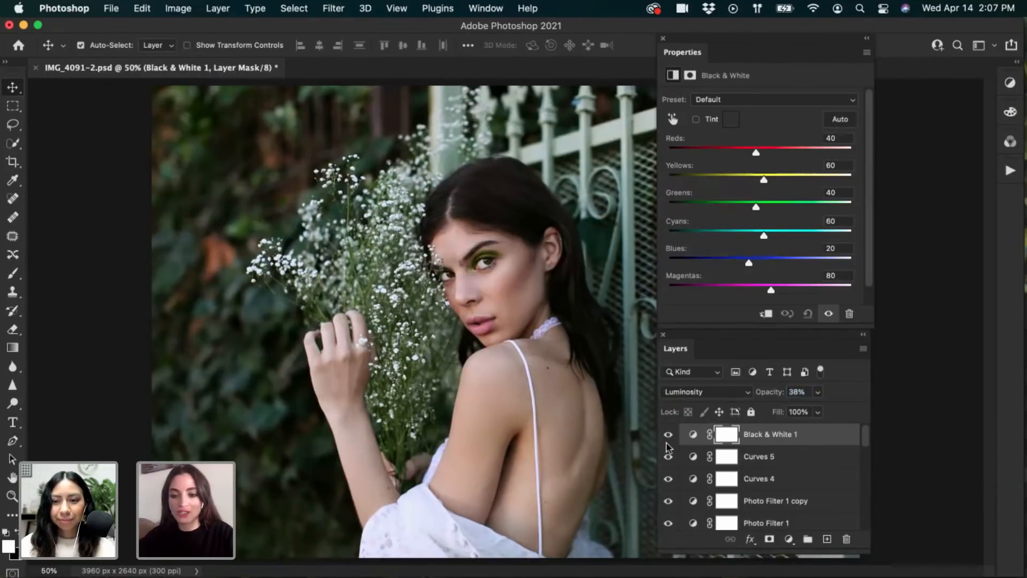
{"action": "left_click", "coordinate": [669, 435]}
{"action": "left_click", "coordinate": [668, 435]}
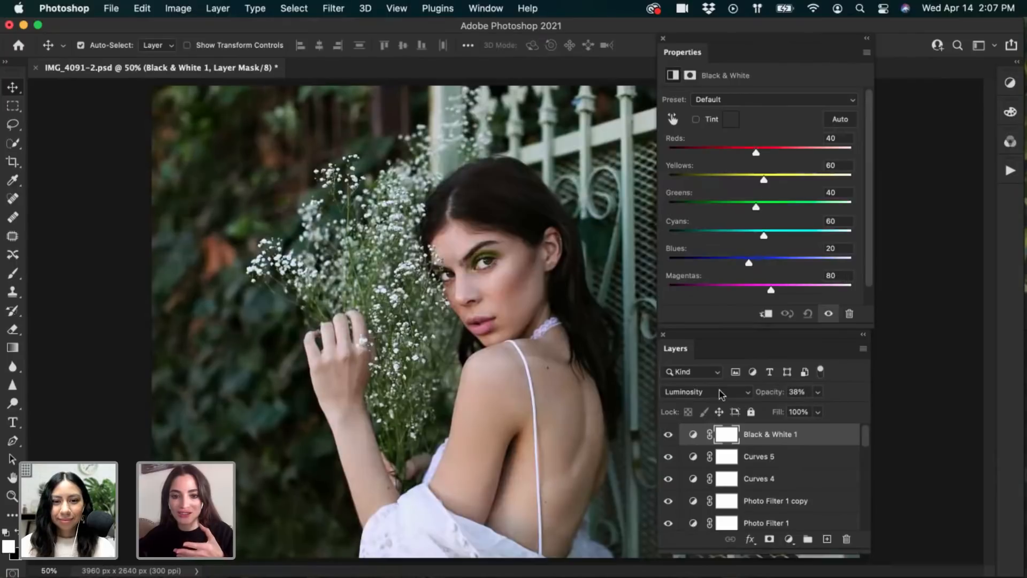
{"action": "left_click_drag", "start_coordinate": [765, 395], "coordinate": [780, 397]}
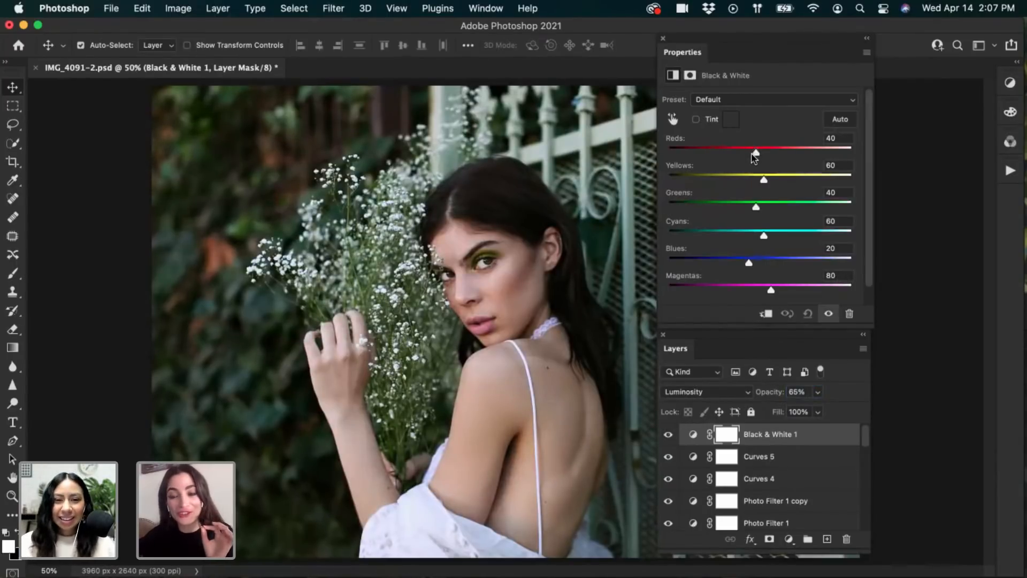
{"action": "left_click_drag", "start_coordinate": [705, 158], "coordinate": [765, 179]}
Compare the portrait with and without the Black & White layer, both in full view and close up on the face
{"action": "left_click", "coordinate": [669, 435]}
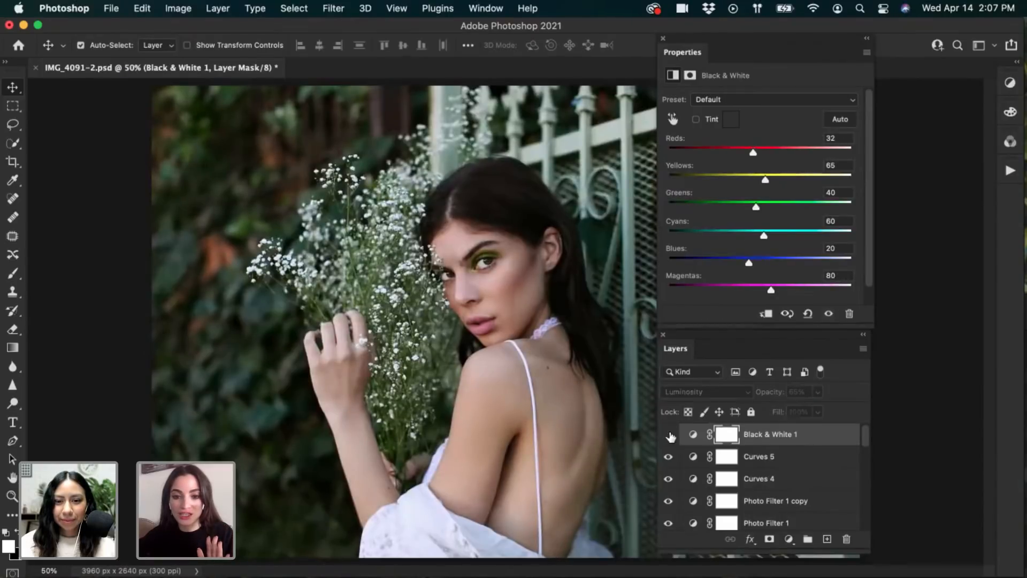
{"action": "left_click", "coordinate": [669, 435]}
{"action": "left_click", "coordinate": [669, 435]}
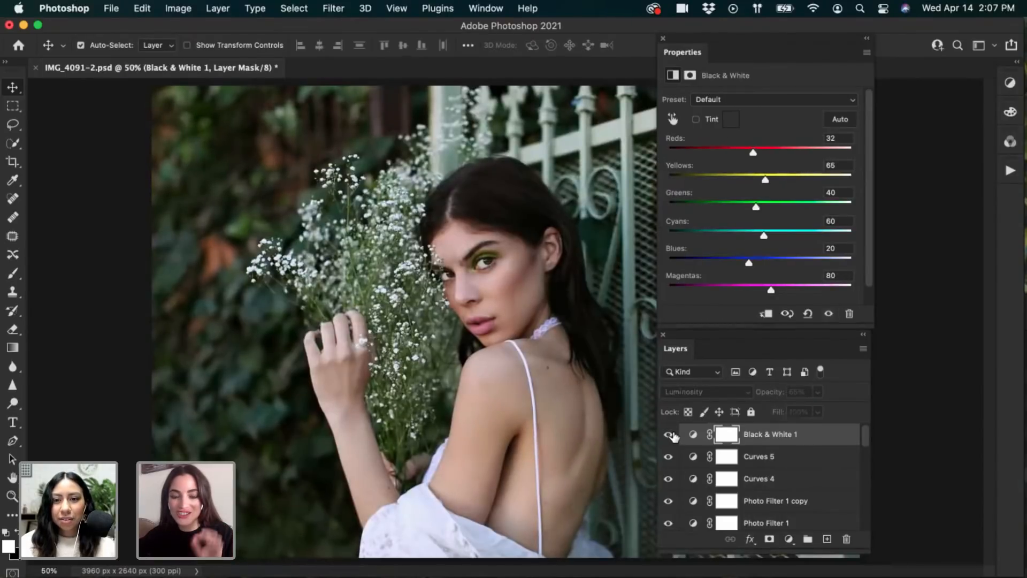
{"action": "left_click", "coordinate": [668, 434]}
{"action": "key", "text": "super+equal"}
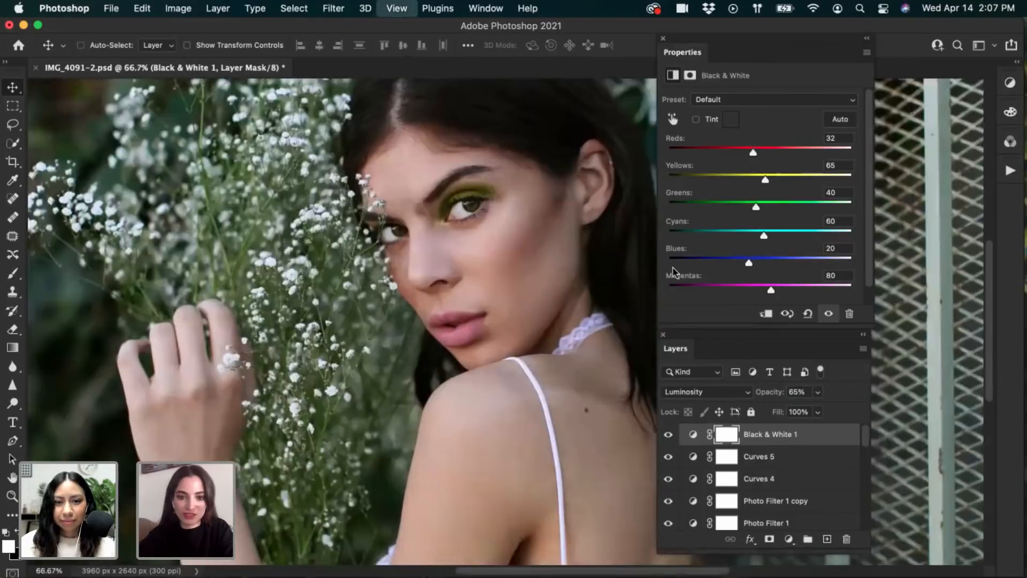
{"action": "key", "text": "super+equal"}
{"action": "left_click", "coordinate": [670, 437]}
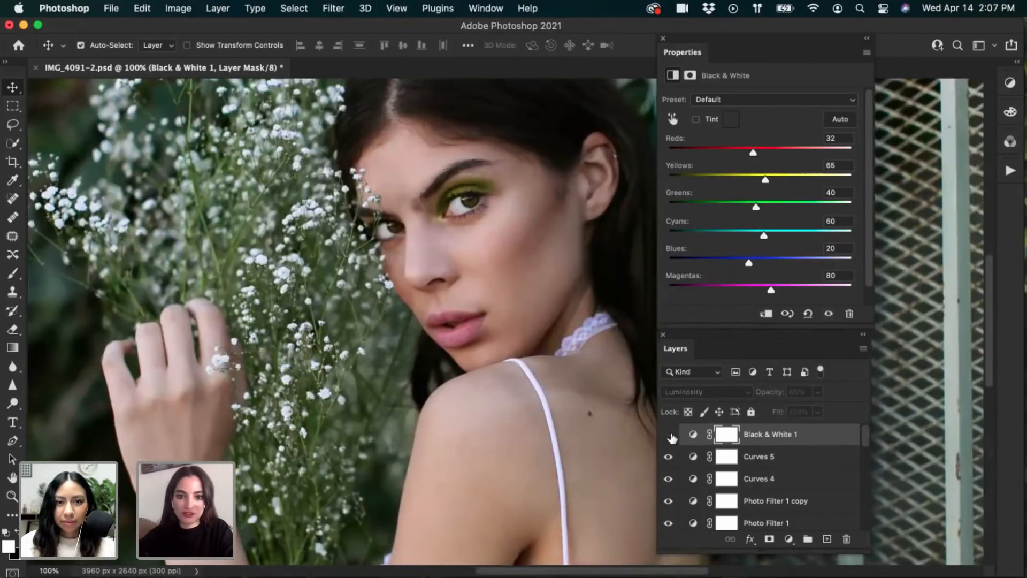
{"action": "left_click", "coordinate": [669, 435]}
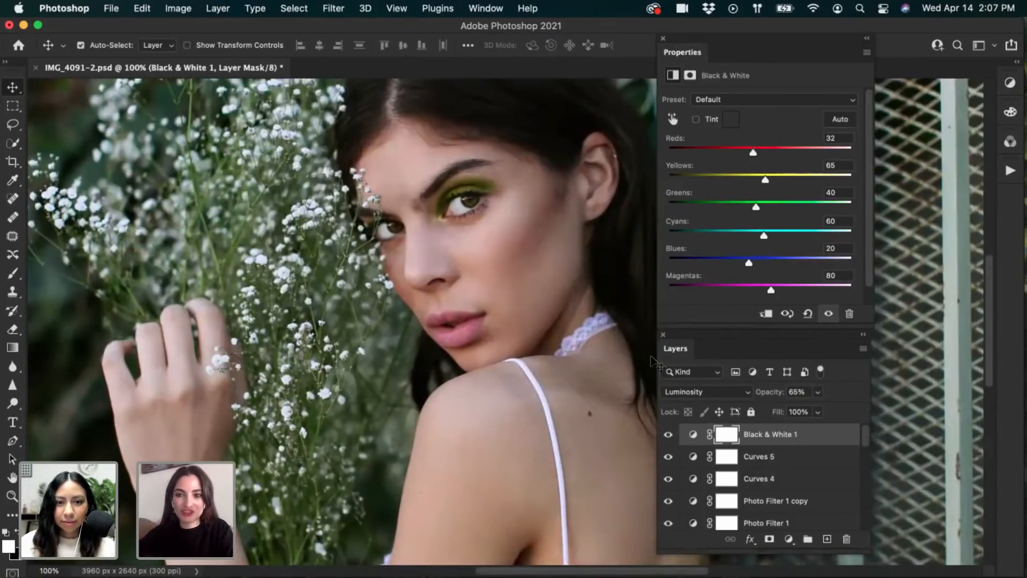
{"action": "key", "text": "super+minus"}
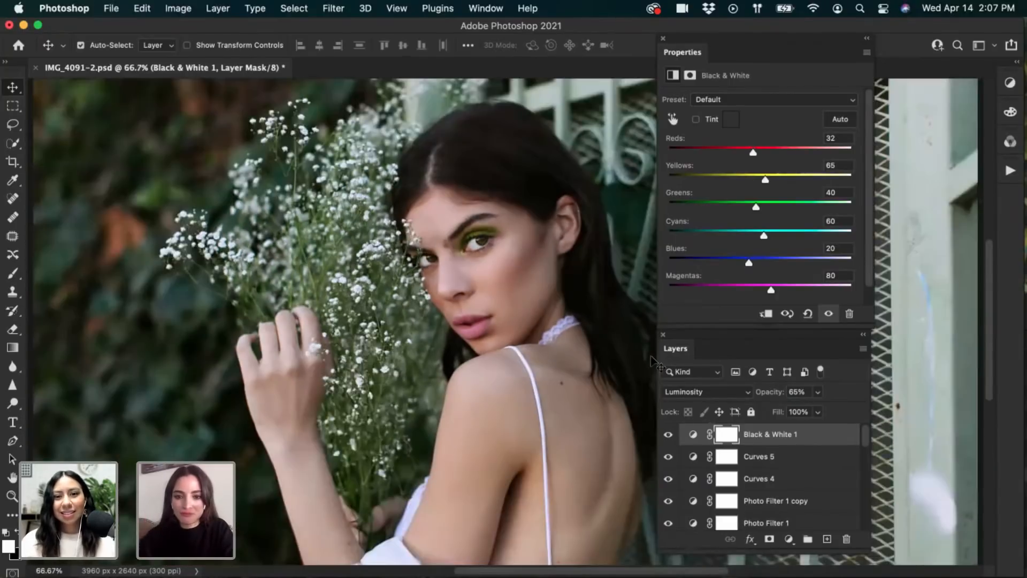
Move the floating Properties and Layers panels away from the woman and enable Tint on the Black & White adjustment
{"action": "left_click_drag", "start_coordinate": [682, 355], "coordinate": [716, 378]}
{"action": "left_click_drag", "start_coordinate": [701, 53], "coordinate": [725, 64]}
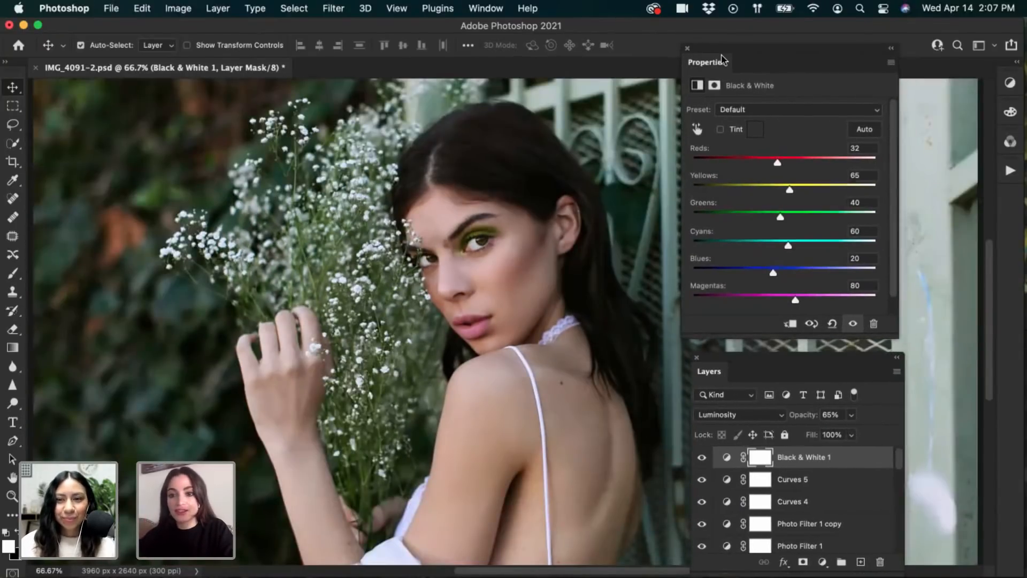
{"action": "left_click", "coordinate": [721, 130]}
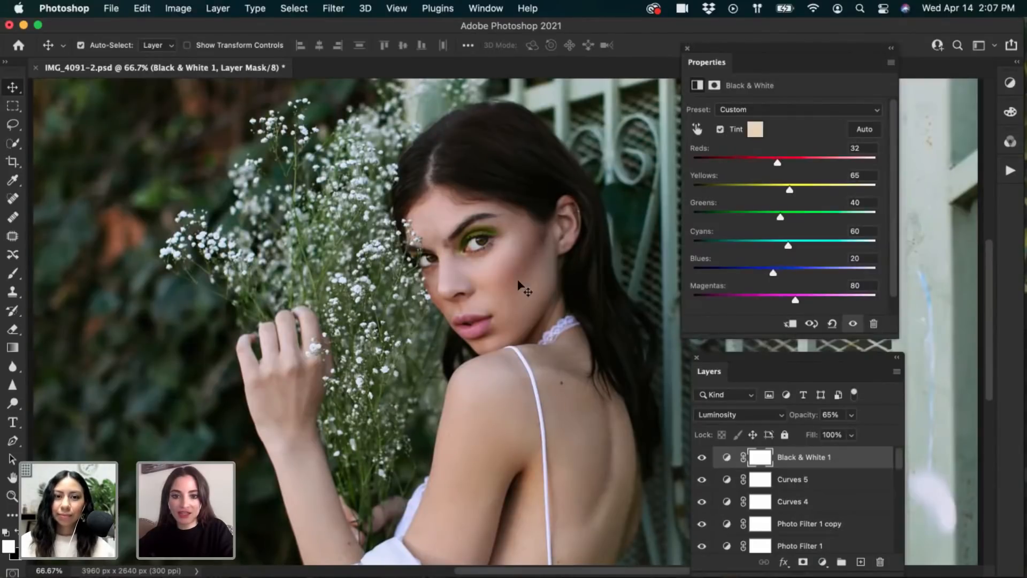
Compare the full portrait with and without the Black & White 1 layer and turn off its Tint
{"action": "key", "text": "super+minus"}
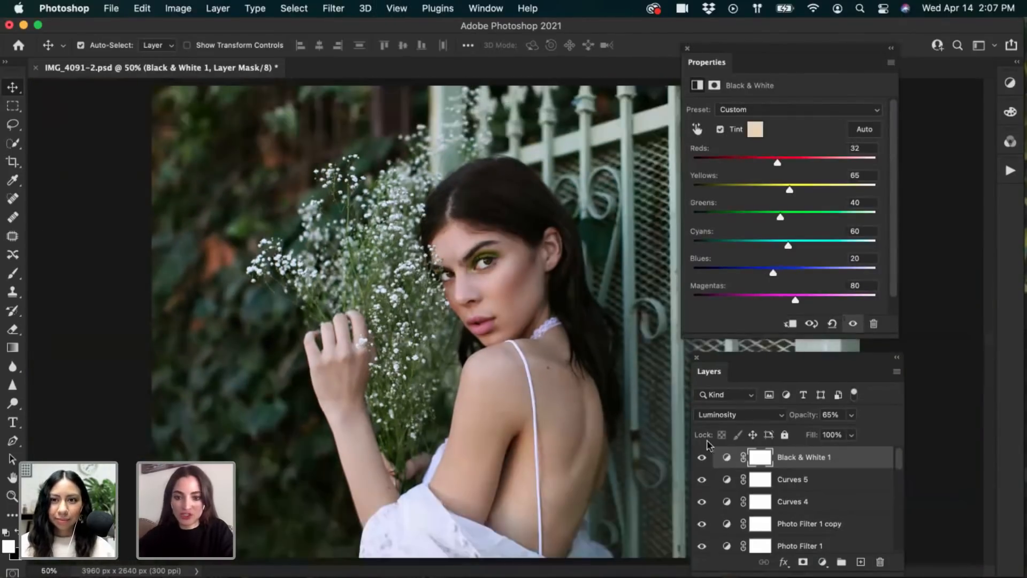
{"action": "left_click", "coordinate": [702, 458]}
{"action": "left_click", "coordinate": [702, 458]}
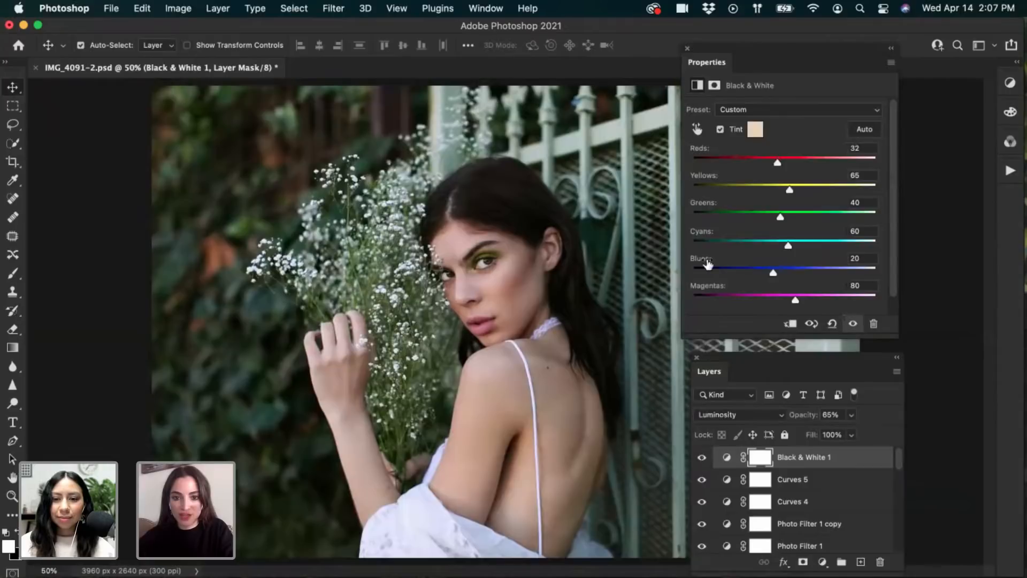
{"action": "left_click", "coordinate": [720, 131]}
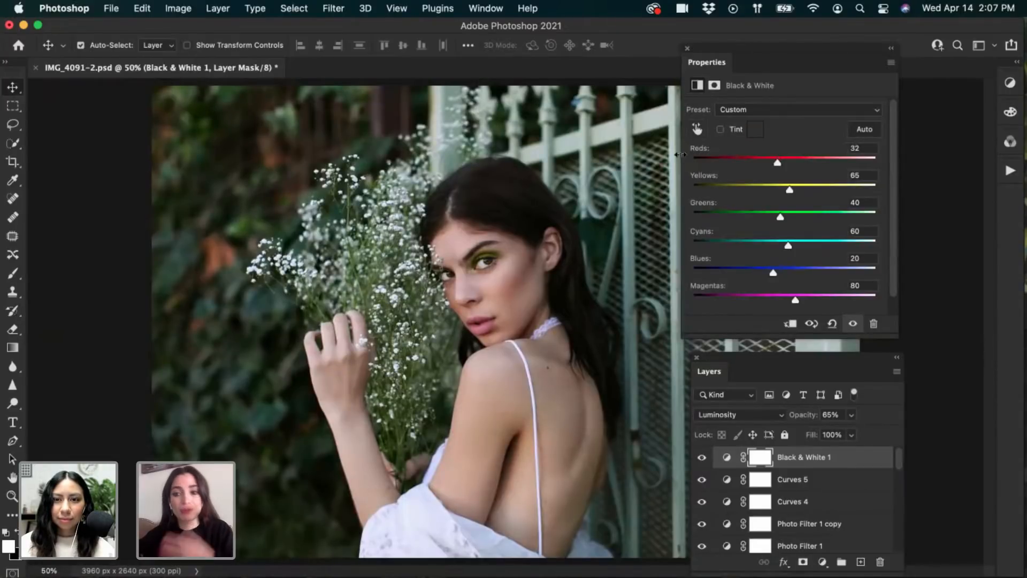
Add a second Black & White adjustment layer above Black & White 1 and enable its Tint
{"action": "left_click", "coordinate": [220, 9]}
{"action": "mouse_move", "coordinate": [354, 197]}
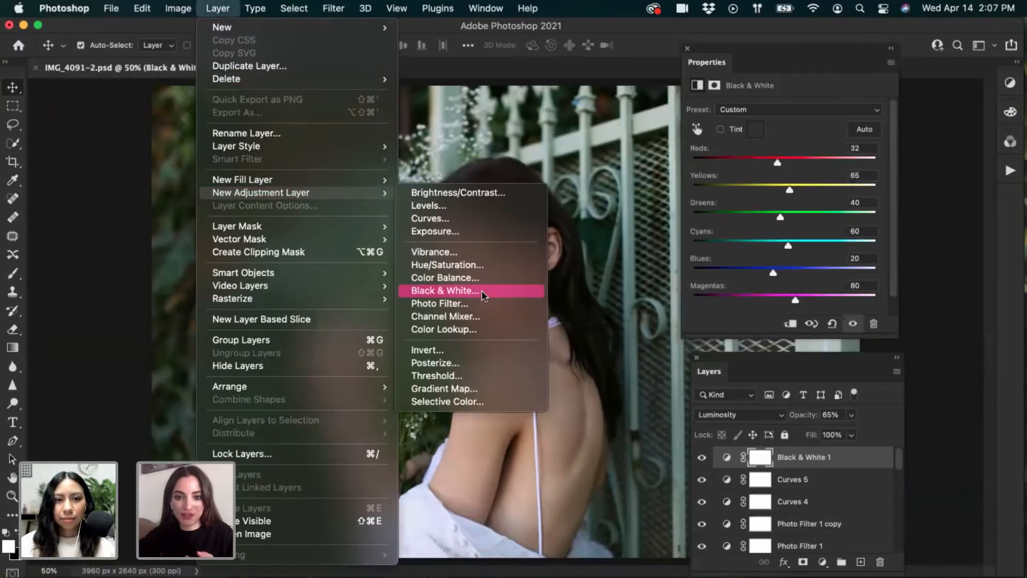
{"action": "left_click", "coordinate": [483, 290]}
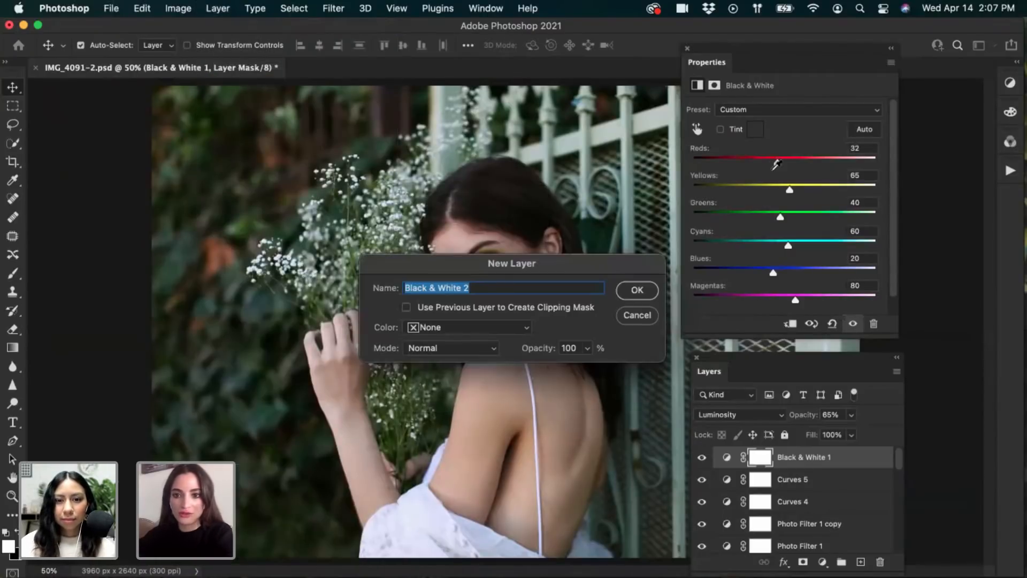
{"action": "key", "text": "Return"}
{"action": "left_click", "coordinate": [720, 130]}
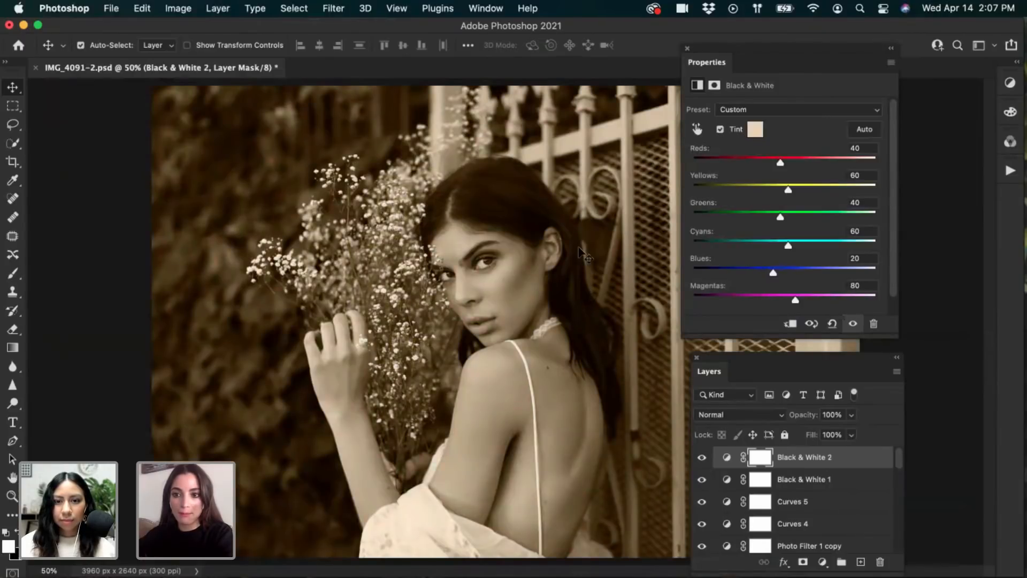
Set the Black & White 2 layer's blend mode to Soft Light and its opacity to 5%
{"action": "left_click", "coordinate": [756, 418]}
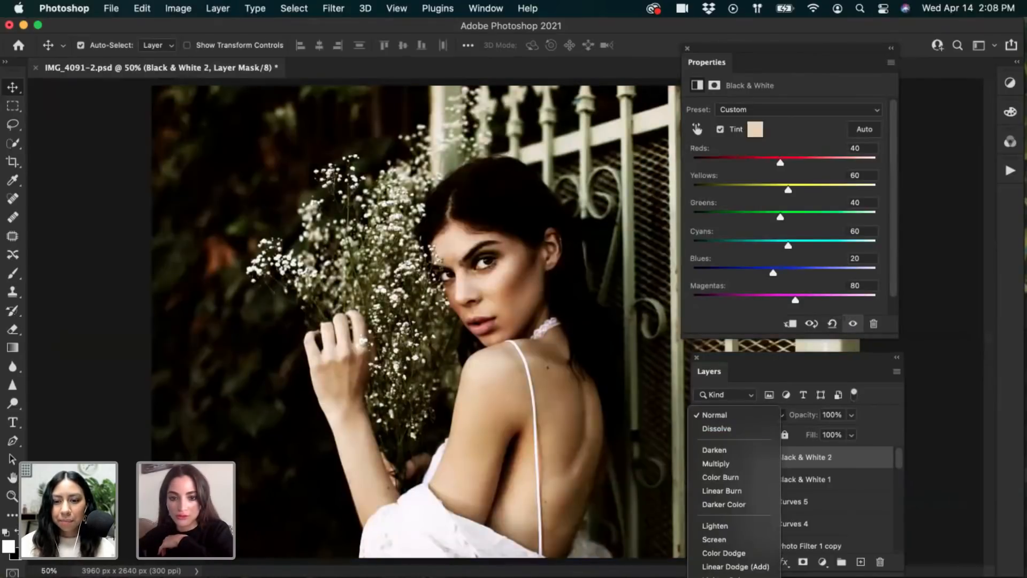
{"action": "left_click", "coordinate": [749, 577]}
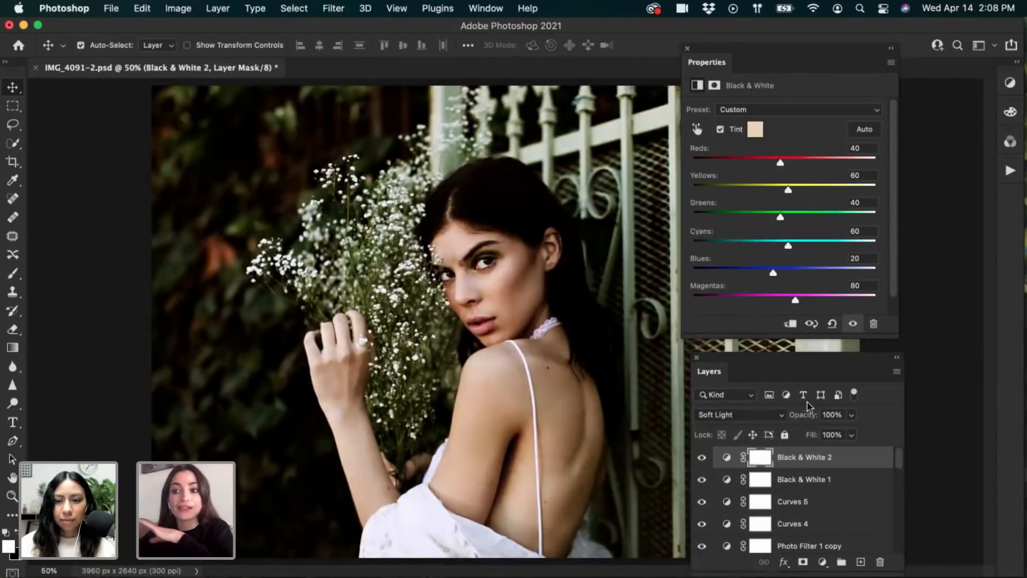
{"action": "left_click", "coordinate": [811, 418]}
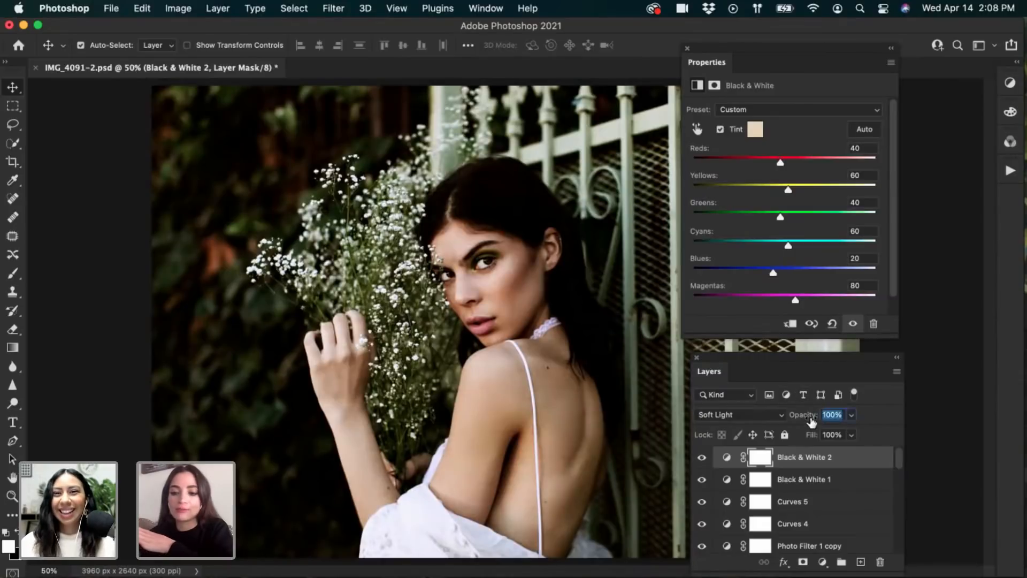
{"action": "left_click_drag", "start_coordinate": [811, 422], "coordinate": [764, 426]}
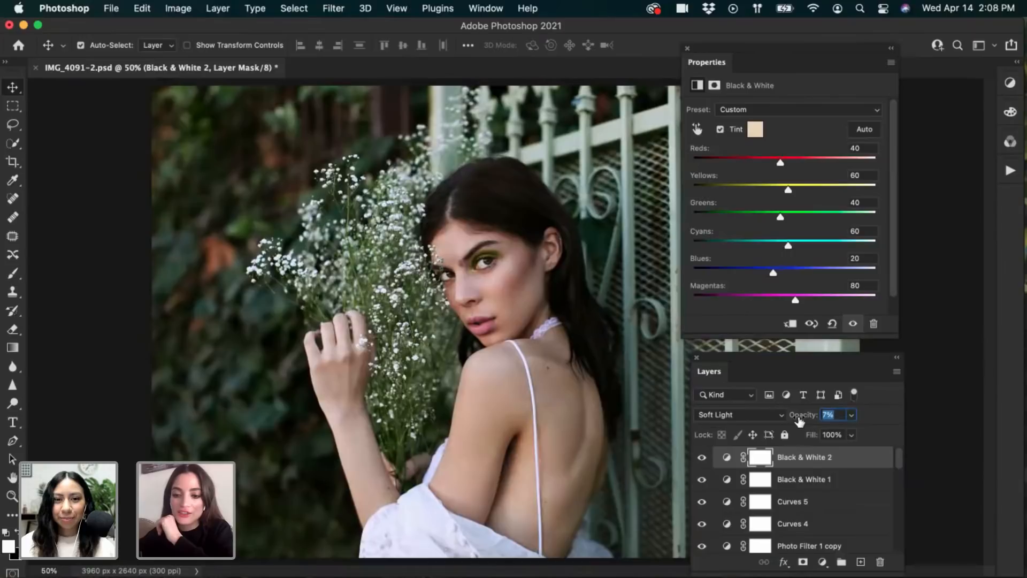
{"action": "left_click_drag", "start_coordinate": [801, 421], "coordinate": [790, 422]}
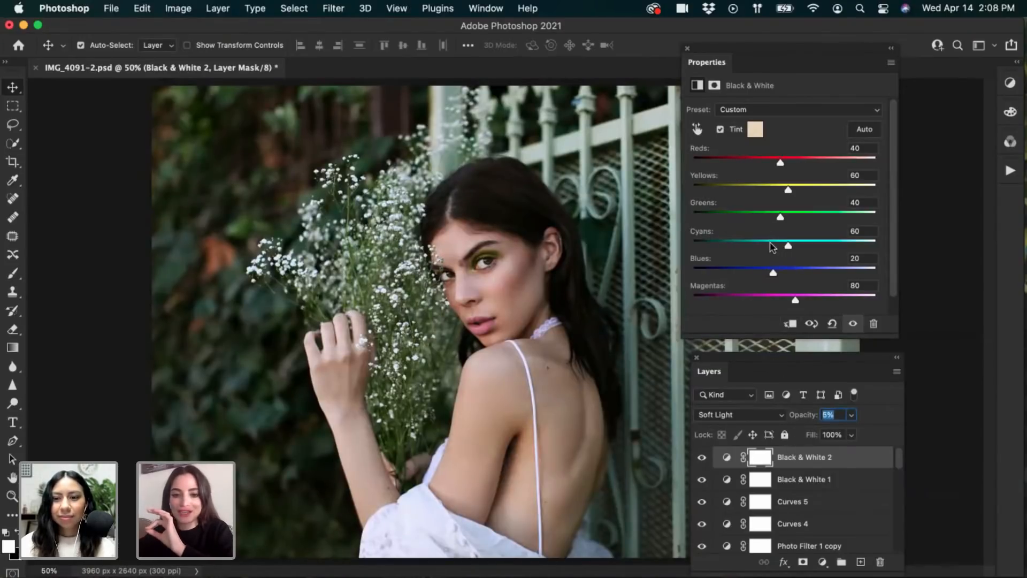
Check the individual effect of the Black & White 2, Black & White 1 and Curves 5 layers on the portrait
{"action": "left_click", "coordinate": [703, 459]}
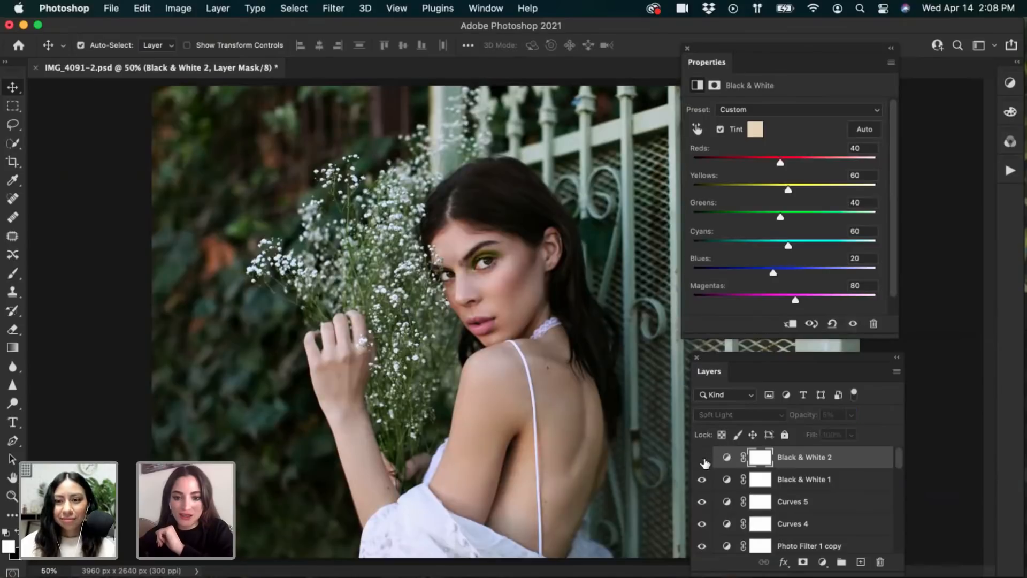
{"action": "left_click", "coordinate": [703, 459]}
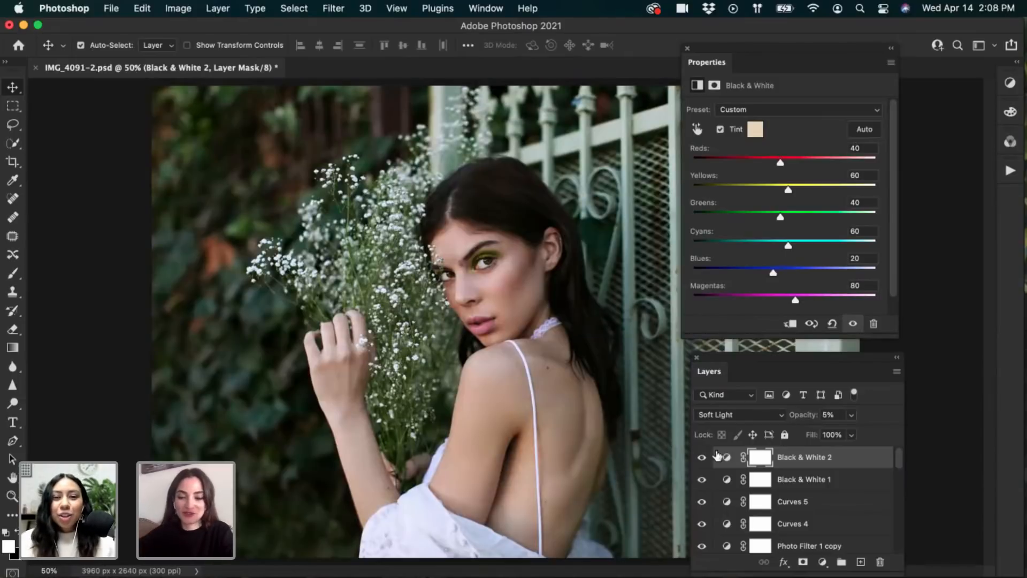
{"action": "left_click", "coordinate": [702, 484]}
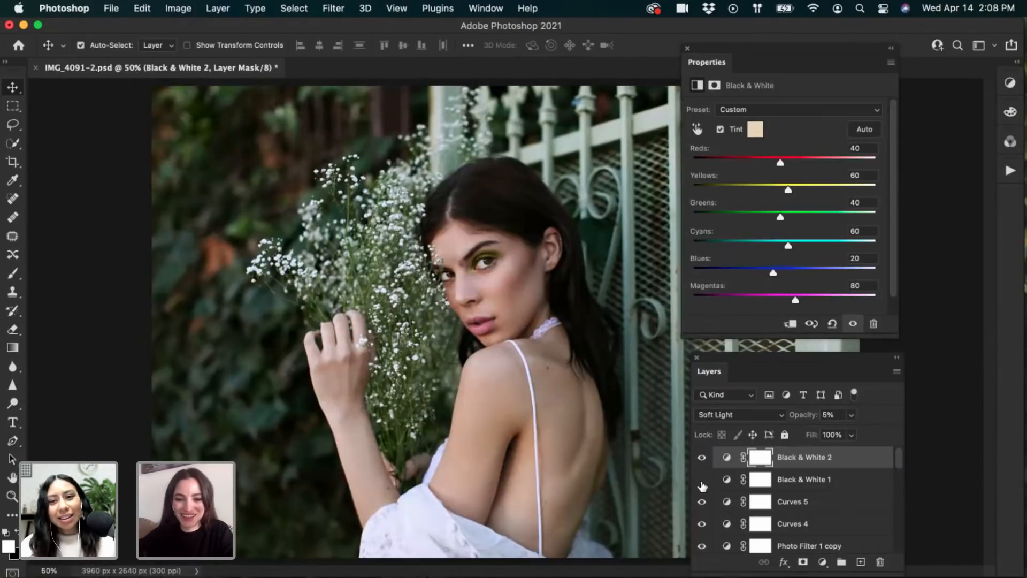
{"action": "left_click", "coordinate": [702, 481]}
{"action": "left_click", "coordinate": [704, 504]}
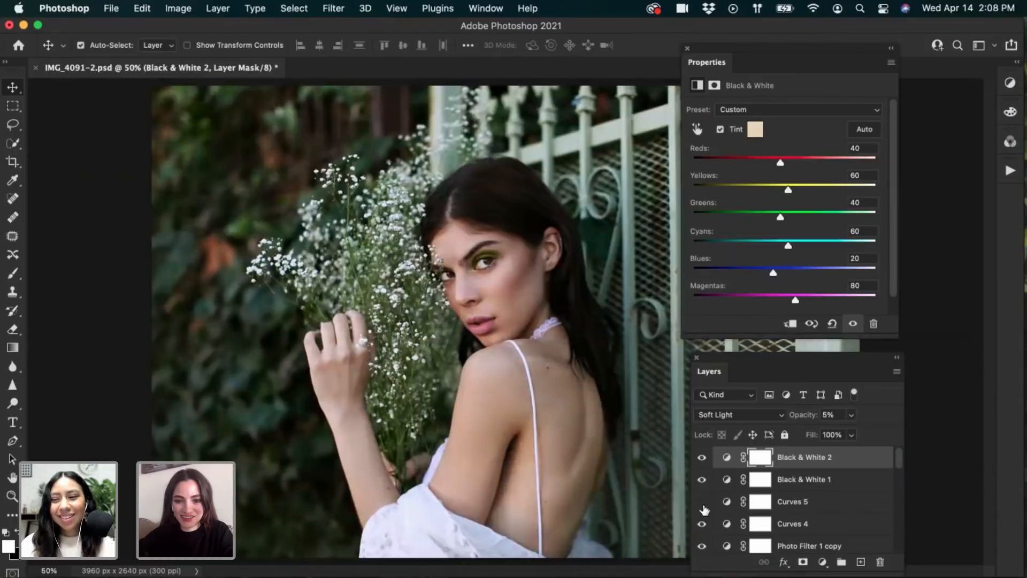
{"action": "left_click", "coordinate": [704, 506]}
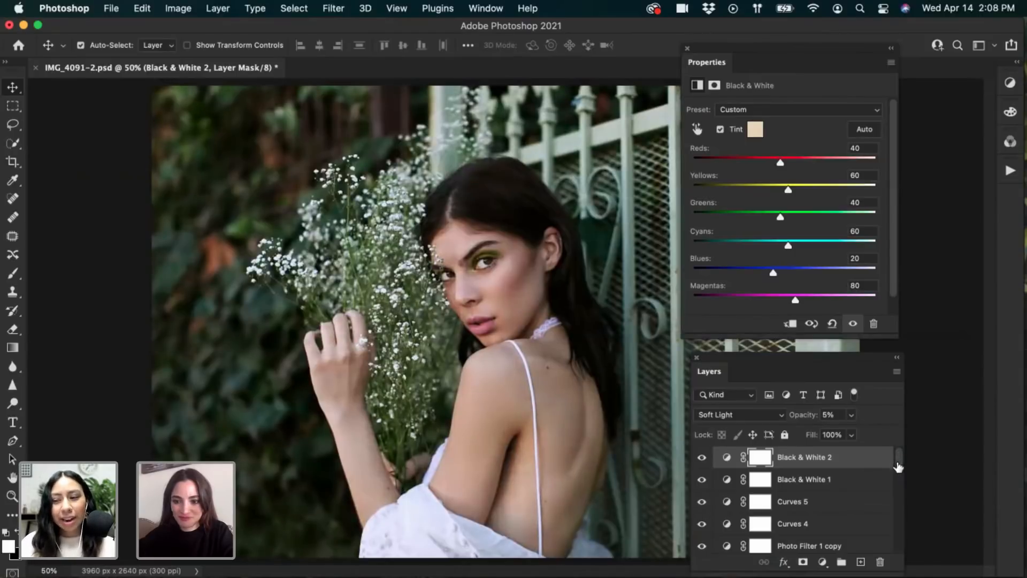
{"action": "scroll", "coordinate": [898, 482], "scroll_direction": "down", "scroll_amount": 1}
{"action": "scroll", "coordinate": [899, 469], "scroll_direction": "up", "scroll_amount": 1}
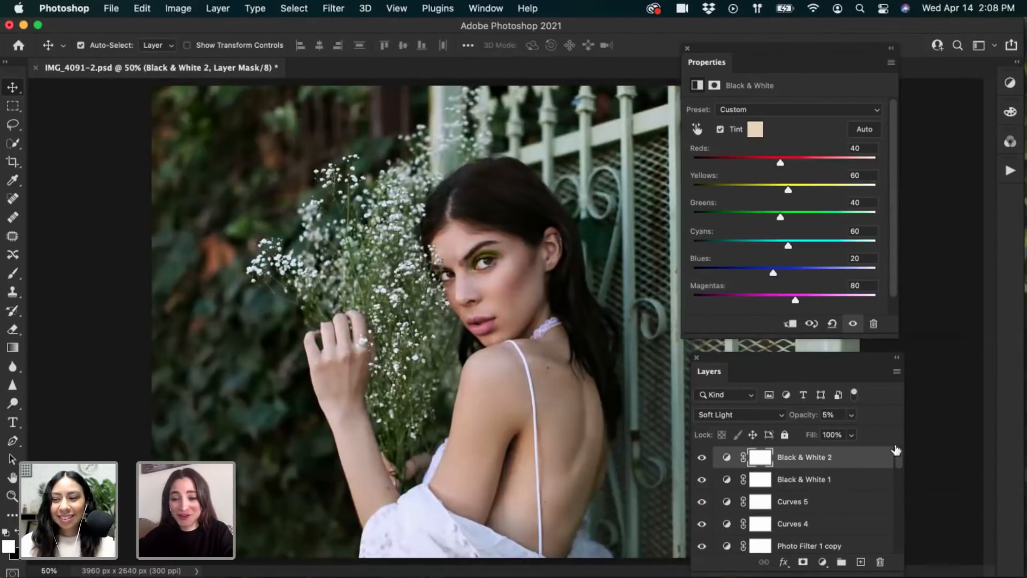
Add a Selective Color adjustment layer above Black & White 2
{"action": "left_click", "coordinate": [220, 8]}
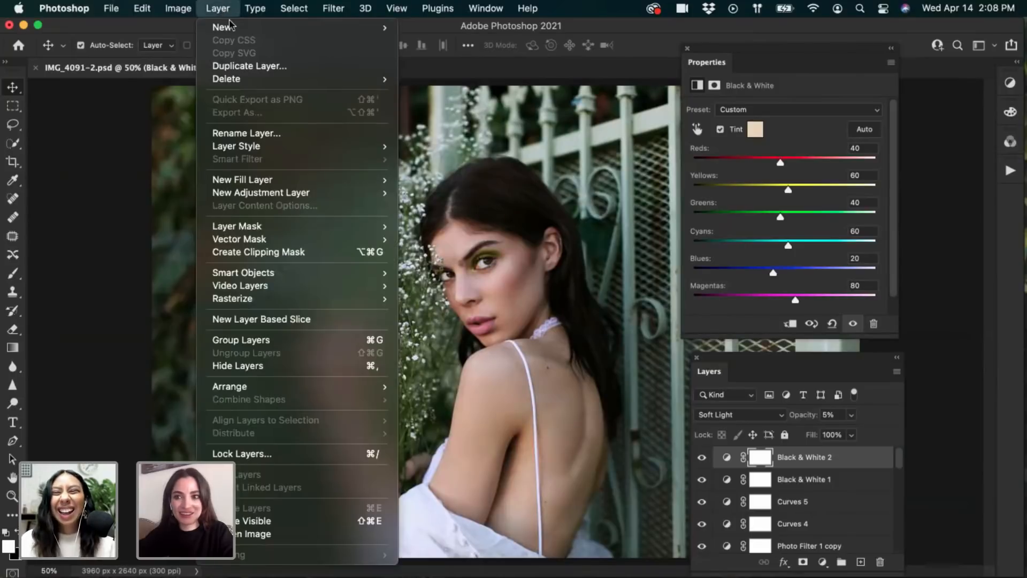
{"action": "mouse_move", "coordinate": [348, 193]}
{"action": "left_click", "coordinate": [475, 402]}
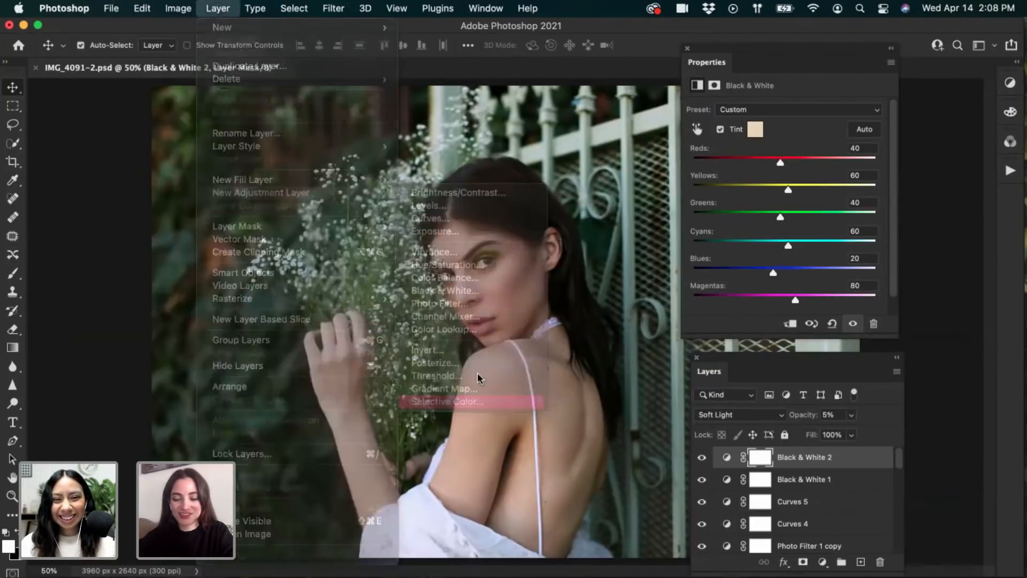
{"action": "key", "text": "Return"}
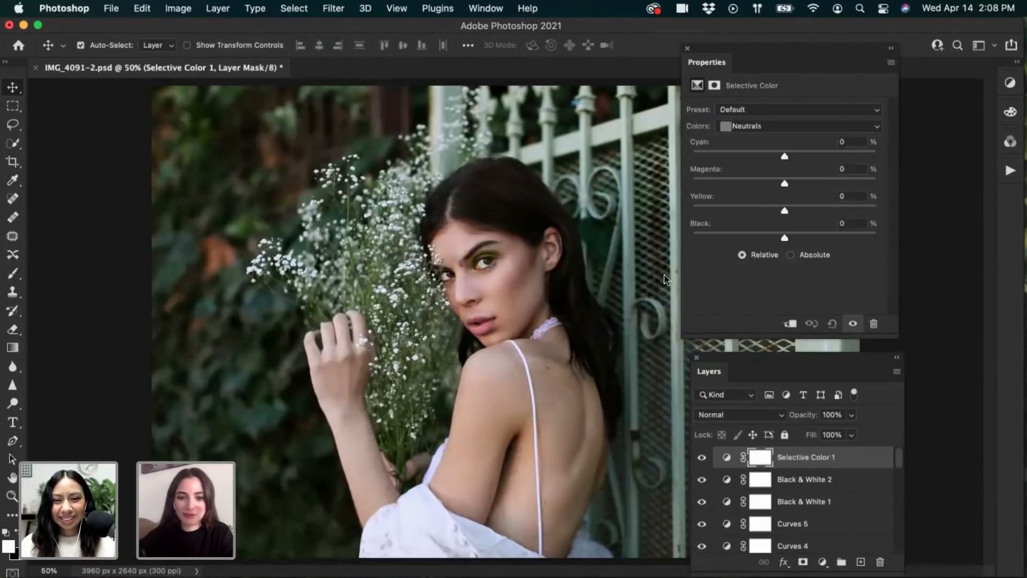
Set the Selective Color layer's Blacks to Cyan +1, Magenta 0, Yellow -3 and Black 0
{"action": "left_click", "coordinate": [755, 131]}
{"action": "left_click", "coordinate": [758, 137]}
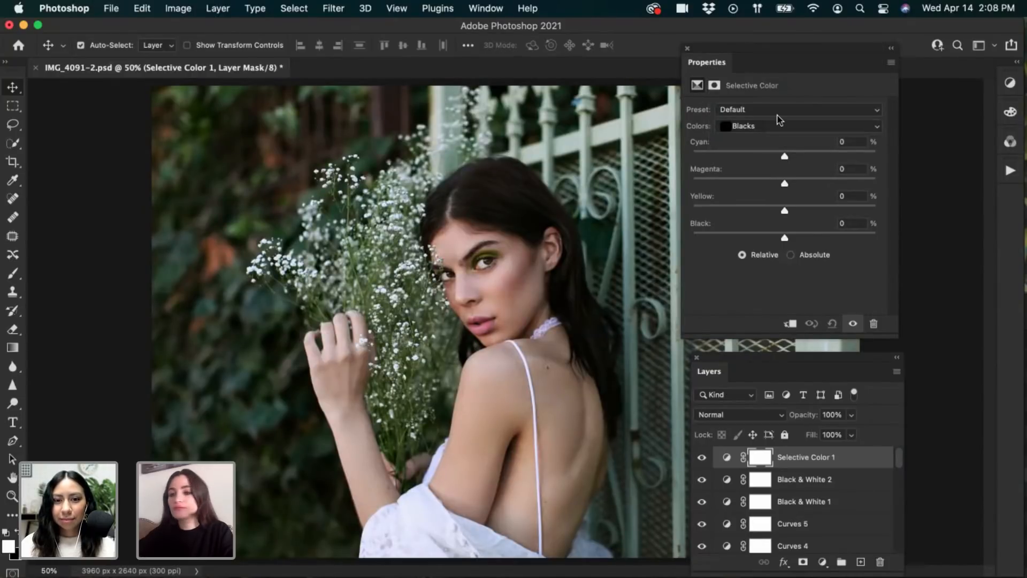
{"action": "left_click_drag", "start_coordinate": [784, 156], "coordinate": [788, 160]}
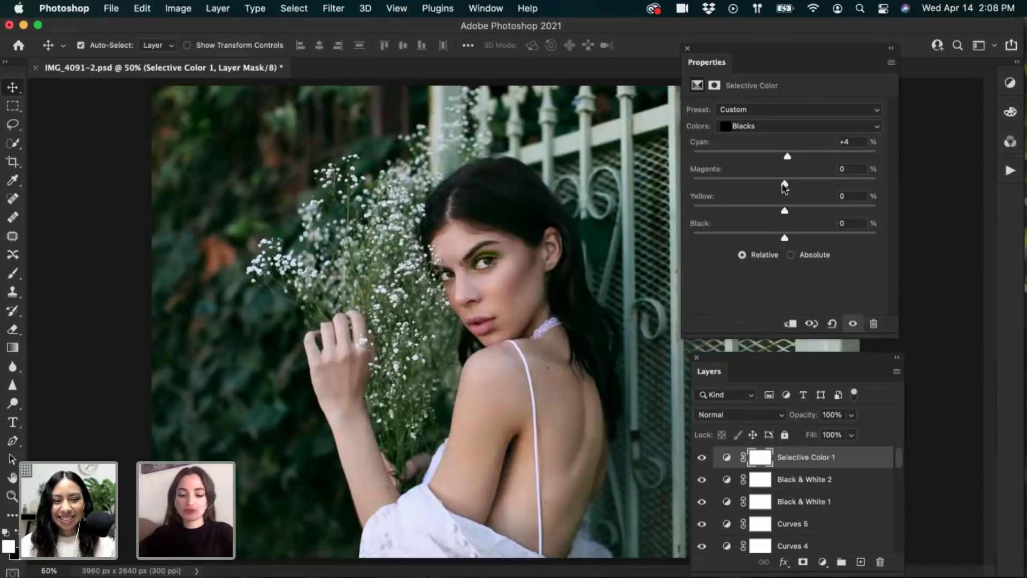
{"action": "left_click_drag", "start_coordinate": [790, 156], "coordinate": [788, 186]}
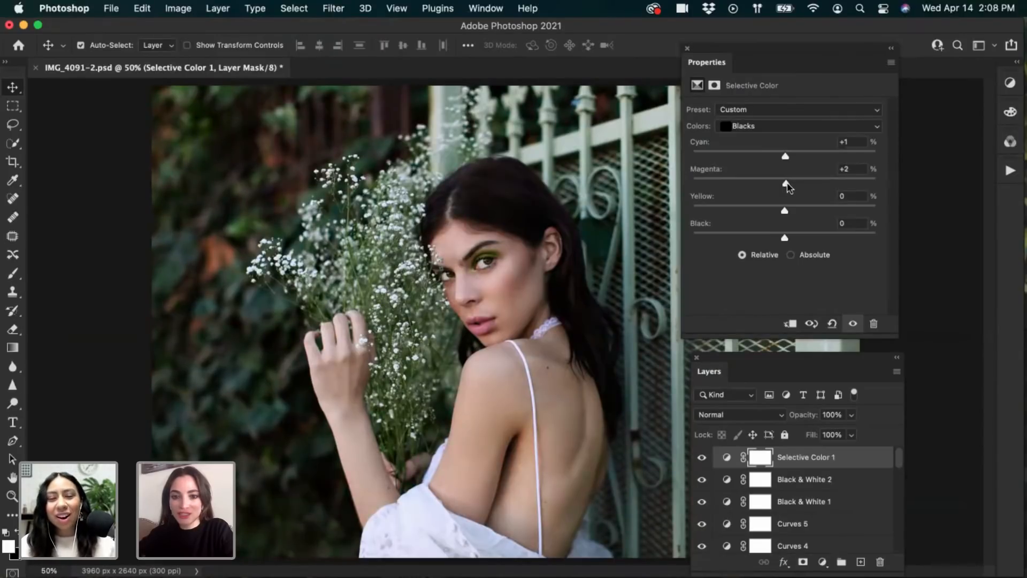
{"action": "left_click_drag", "start_coordinate": [787, 185], "coordinate": [785, 239]}
Set the Selective Color layer's Neutrals to Cyan -3, Magenta -2, Yellow 0 and Black +2
{"action": "left_click", "coordinate": [769, 127]}
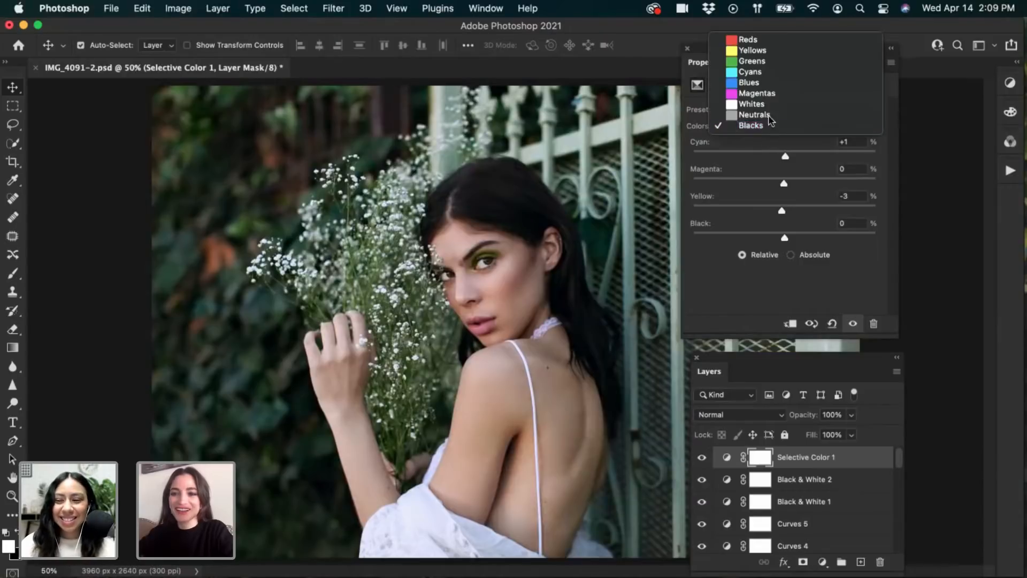
{"action": "left_click", "coordinate": [755, 115]}
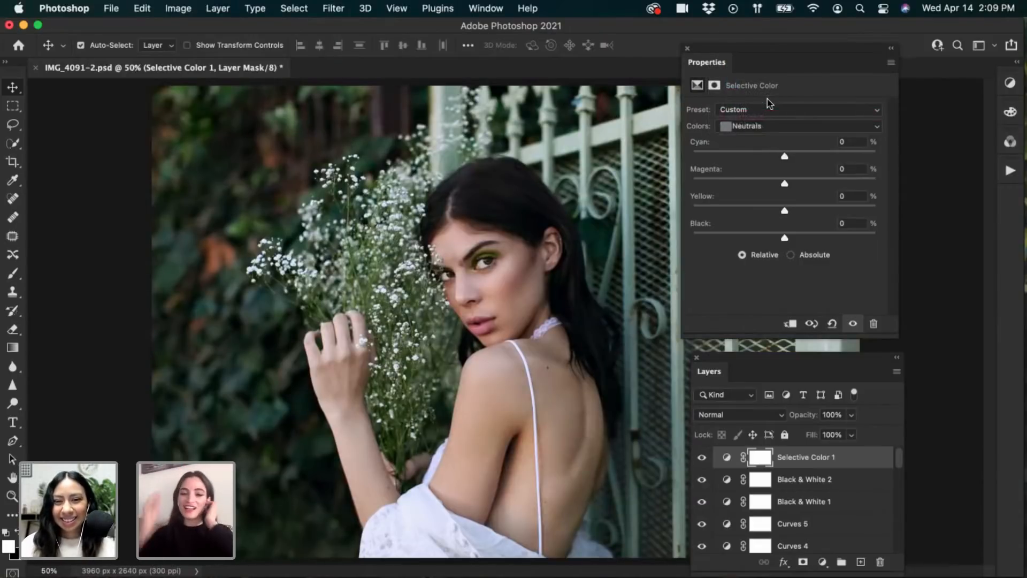
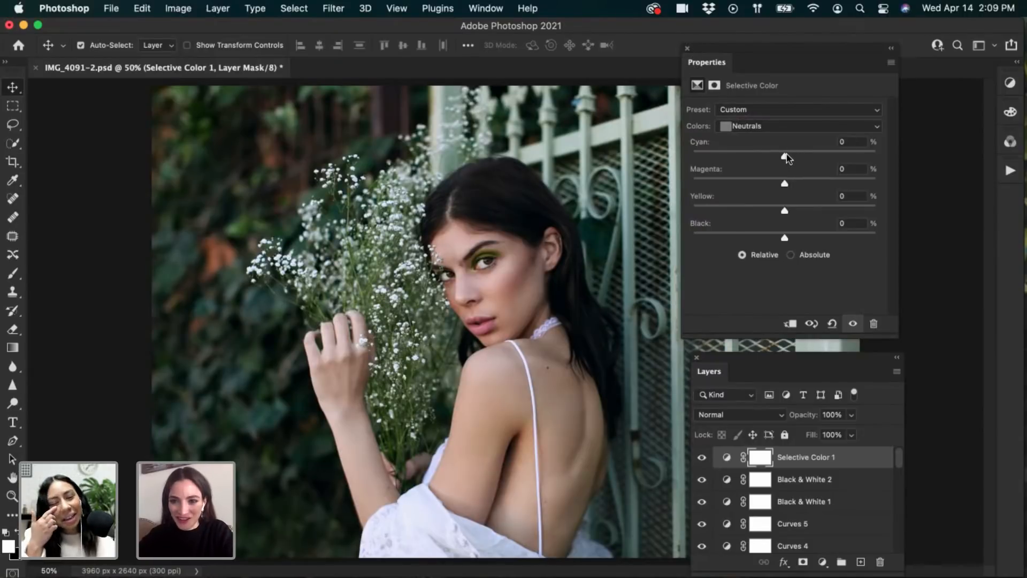
{"action": "left_click_drag", "start_coordinate": [785, 157], "coordinate": [782, 157]}
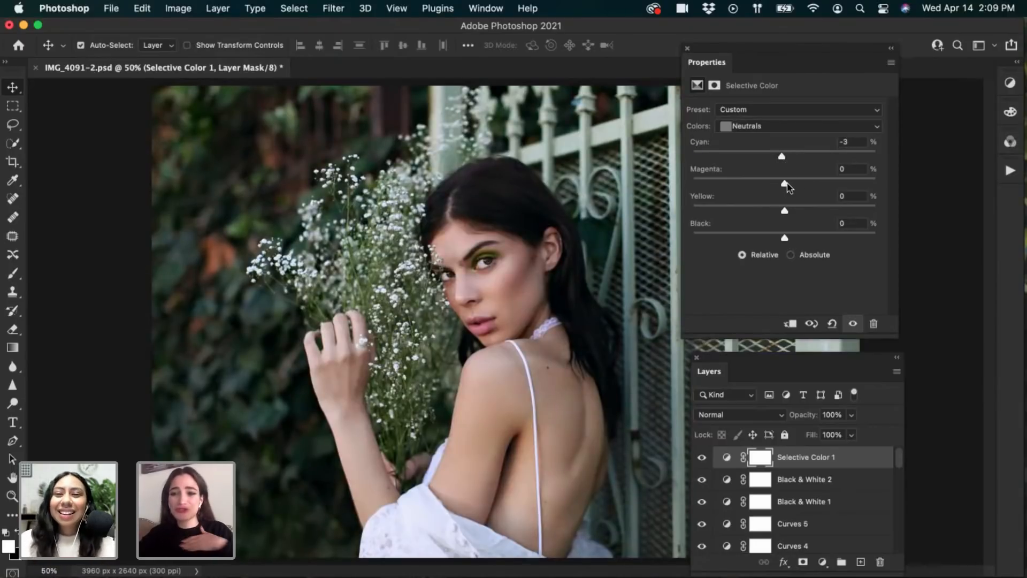
{"action": "left_click_drag", "start_coordinate": [785, 185], "coordinate": [782, 184]}
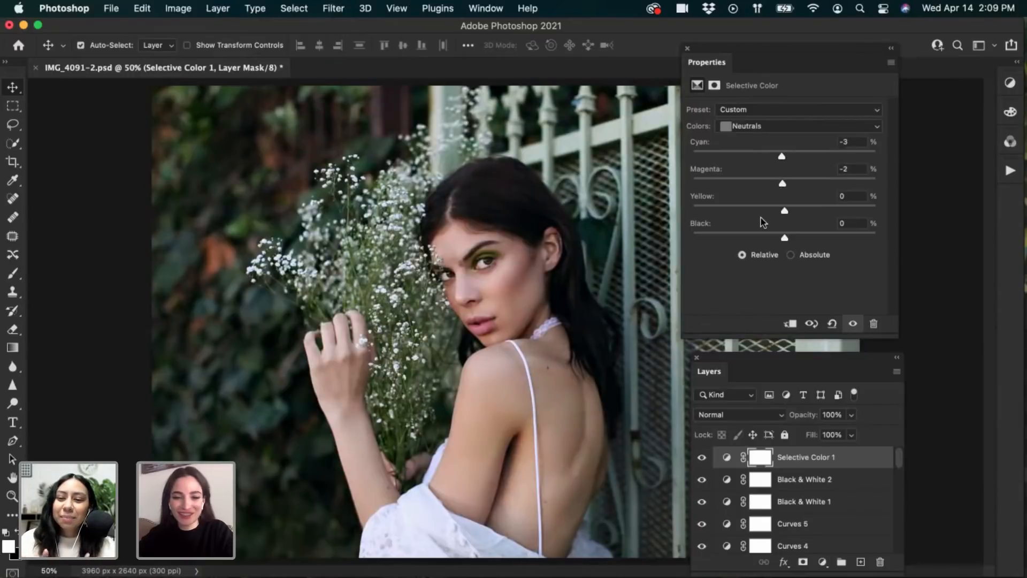
{"action": "left_click_drag", "start_coordinate": [786, 238], "coordinate": [785, 237]}
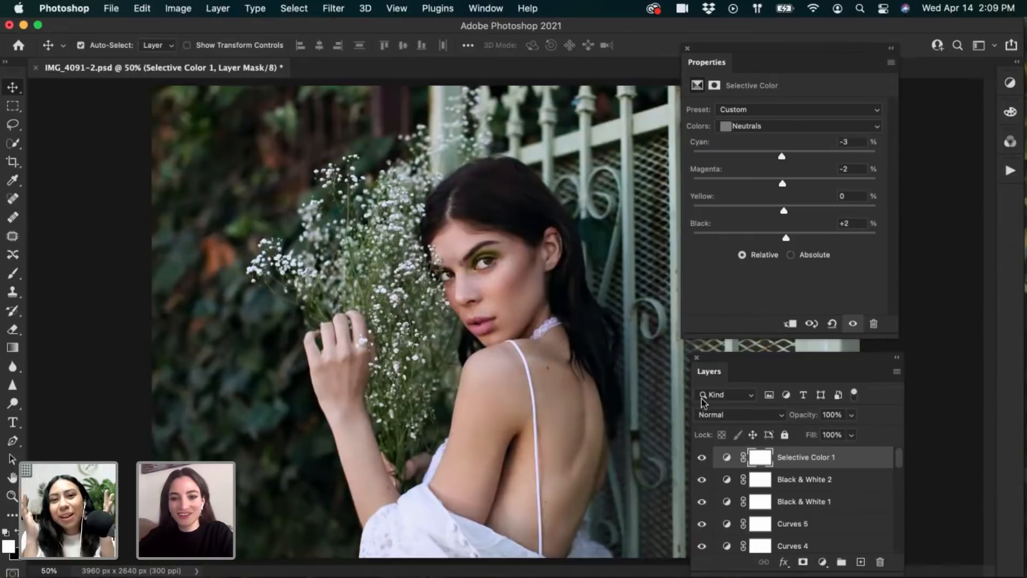
Compare the portrait with and without the Selective Color layer and review its Blacks settings
{"action": "left_click", "coordinate": [703, 458]}
{"action": "left_click", "coordinate": [704, 458]}
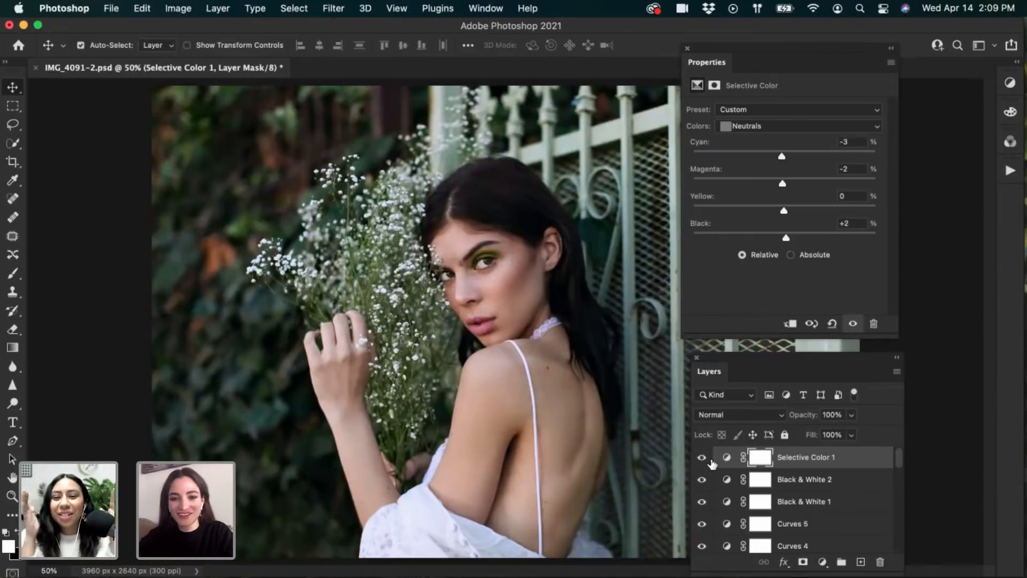
{"action": "left_click", "coordinate": [759, 127]}
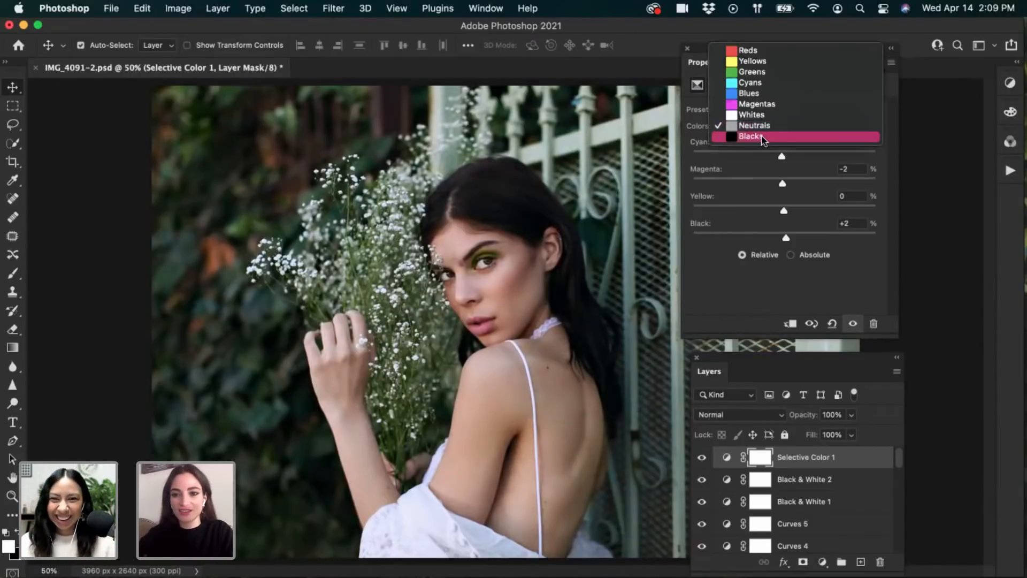
{"action": "left_click", "coordinate": [760, 139]}
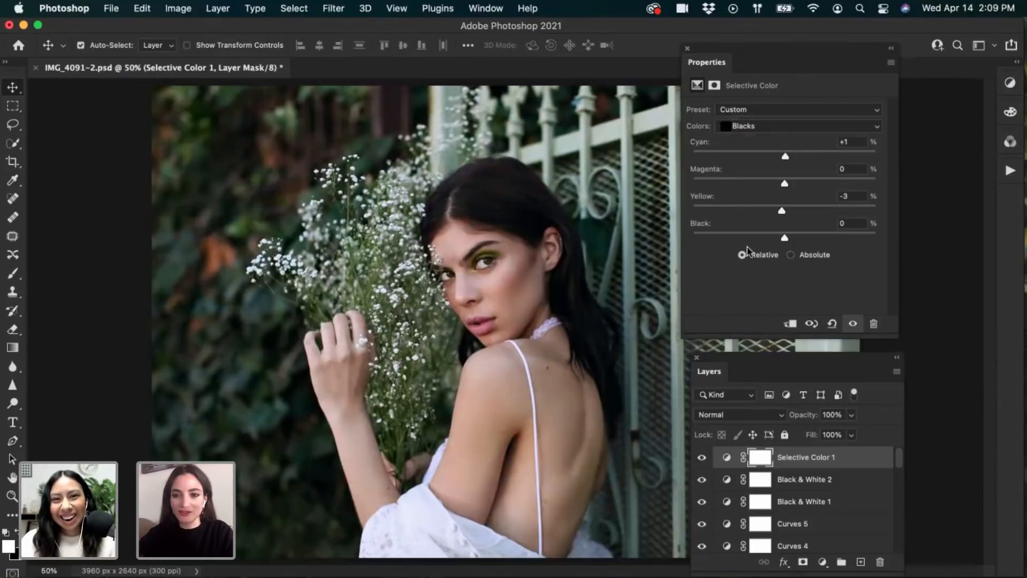
{"action": "left_click", "coordinate": [701, 459]}
{"action": "left_click", "coordinate": [701, 459]}
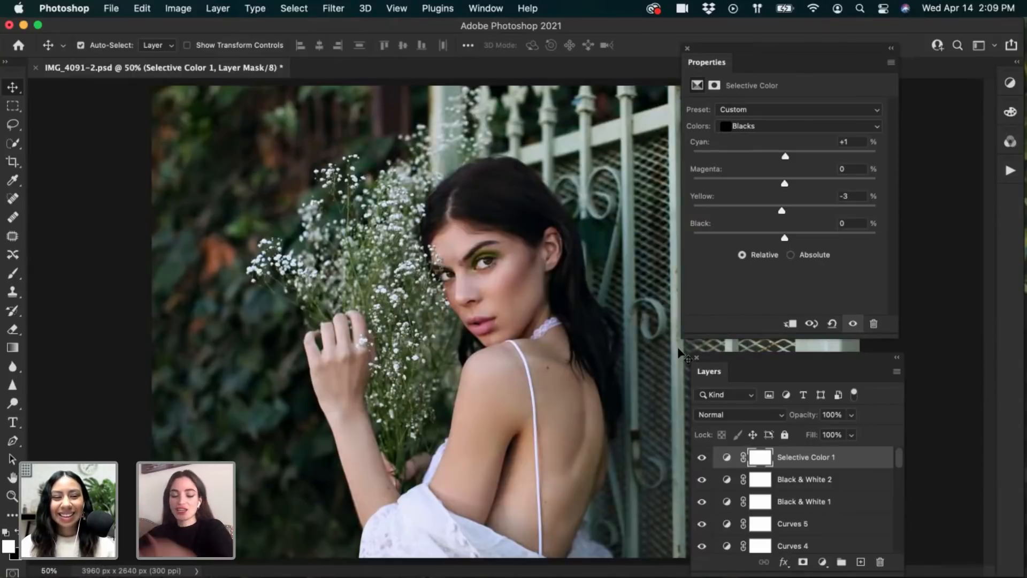
{"action": "left_click", "coordinate": [702, 458]}
{"action": "left_click", "coordinate": [701, 458]}
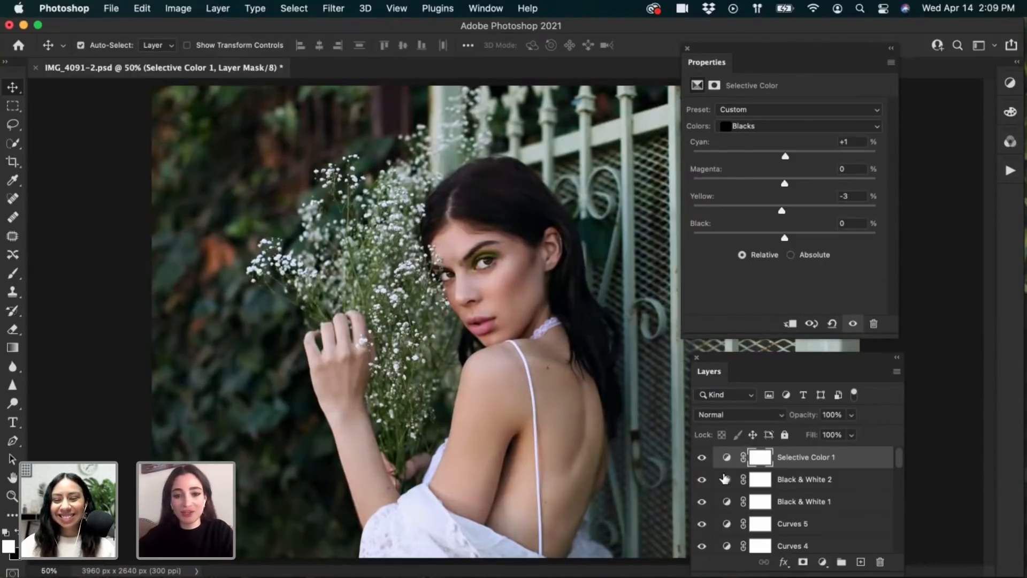
{"action": "left_click", "coordinate": [703, 460]}
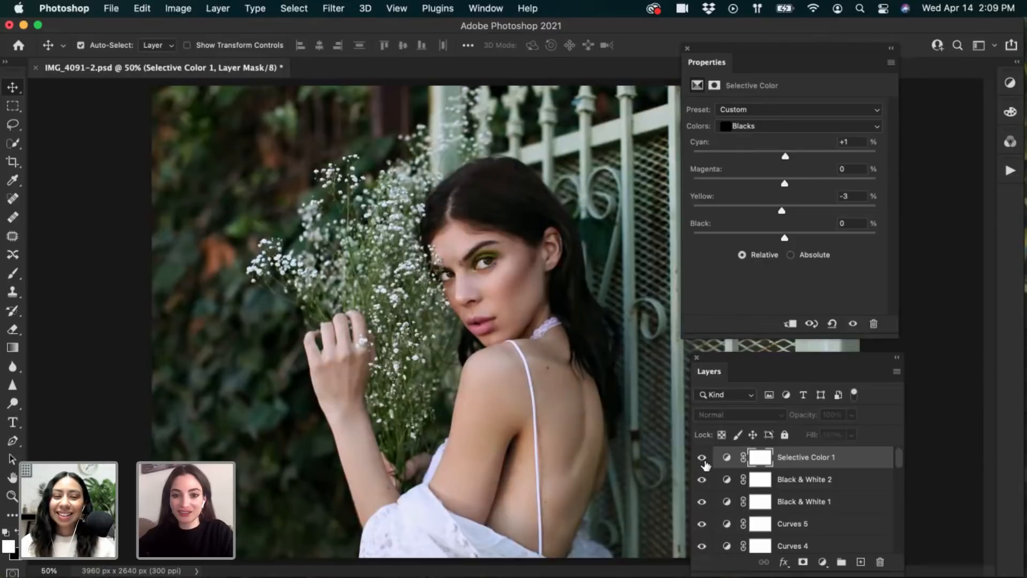
Set the Selective Color layer's Blacks to Yellow +1 and Black -1
{"action": "left_click", "coordinate": [703, 459]}
{"action": "mouse_move", "coordinate": [785, 214]}
{"action": "left_mouse_down"}
{"action": "mouse_move", "coordinate": [771, 213]}
{"action": "mouse_move", "coordinate": [787, 213]}
{"action": "left_mouse_up"}
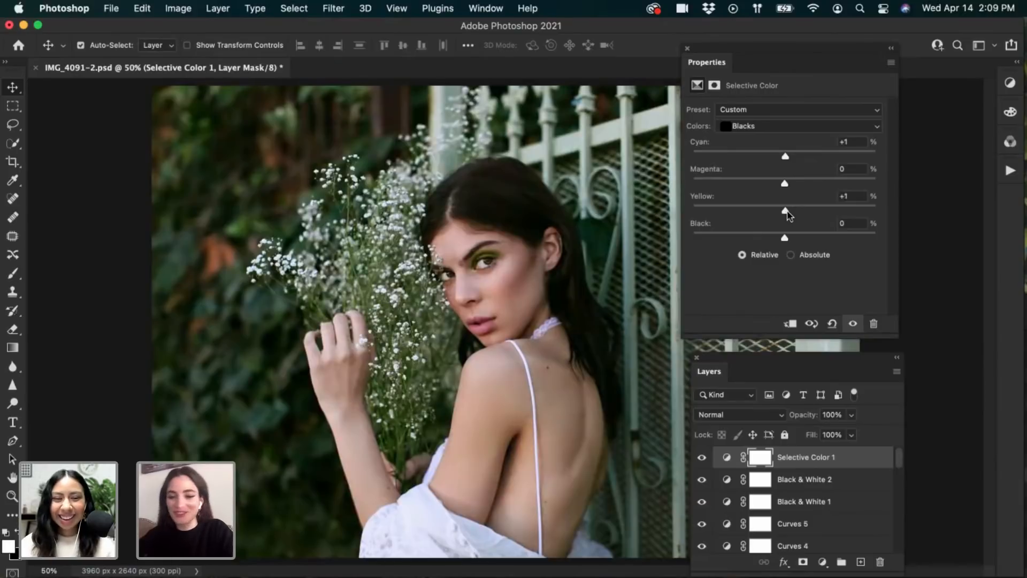
{"action": "left_click_drag", "start_coordinate": [787, 214], "coordinate": [790, 213]}
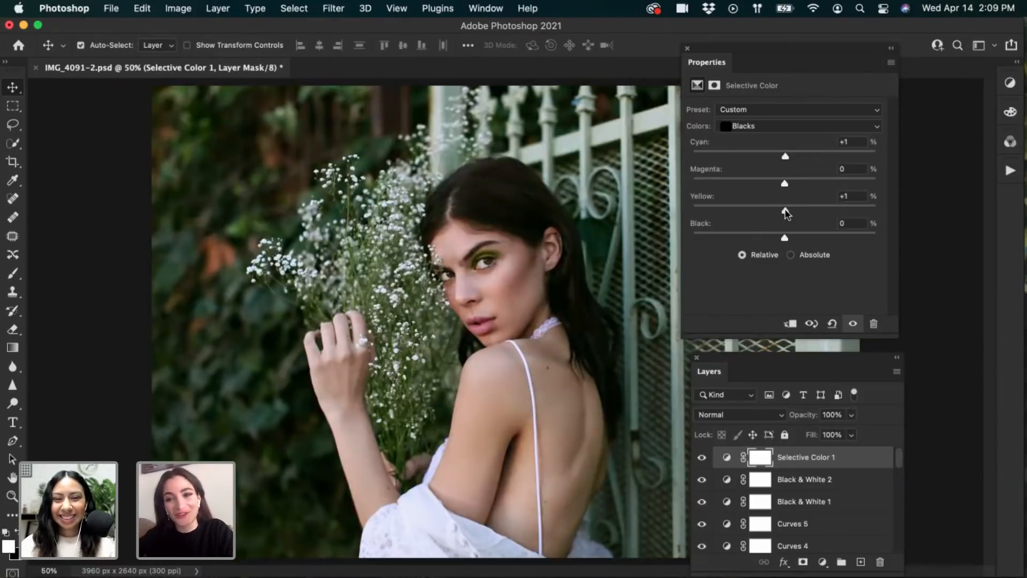
{"action": "left_click_drag", "start_coordinate": [787, 213], "coordinate": [784, 214]}
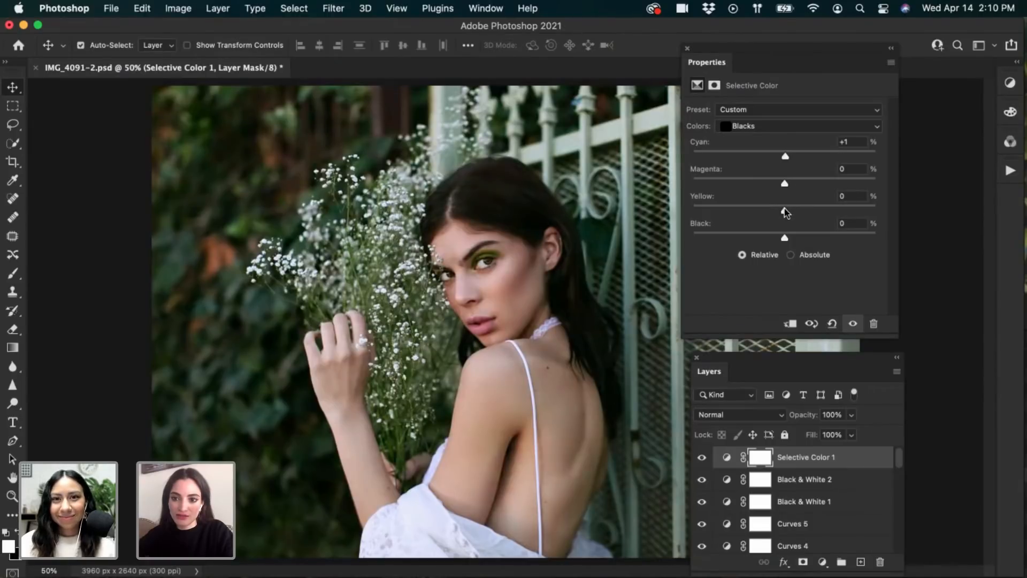
{"action": "left_click_drag", "start_coordinate": [785, 212], "coordinate": [784, 239]}
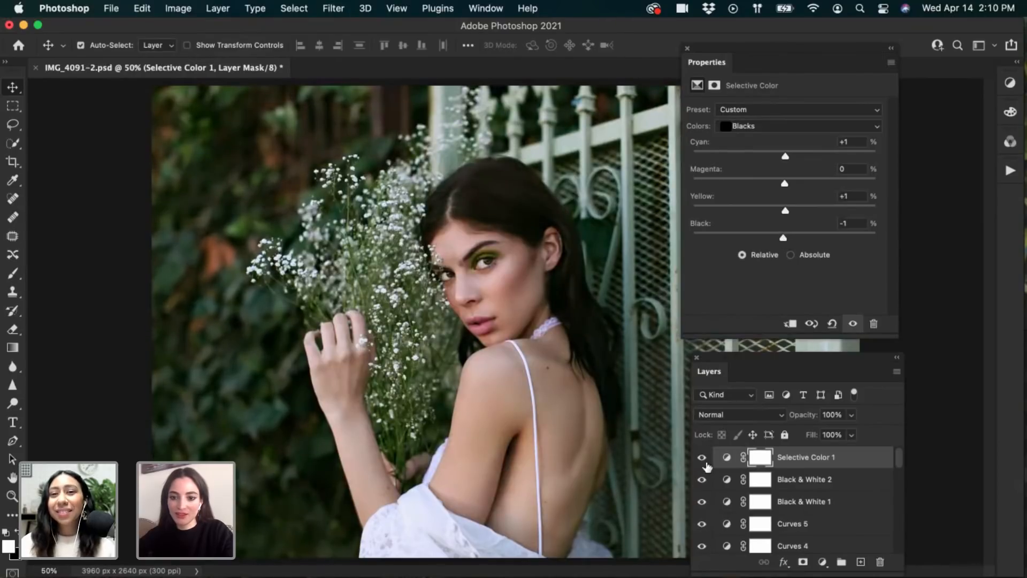
Compare the whole portrait with and without the Selective Color 1 layer
{"action": "left_click", "coordinate": [702, 457]}
{"action": "left_click", "coordinate": [702, 457]}
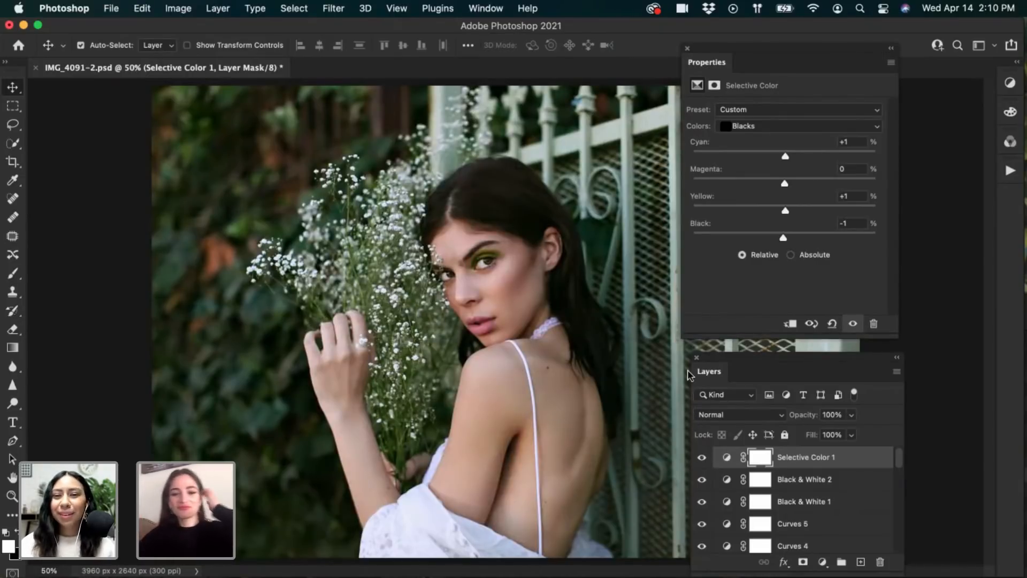
{"action": "left_click", "coordinate": [702, 459]}
{"action": "left_click", "coordinate": [702, 459]}
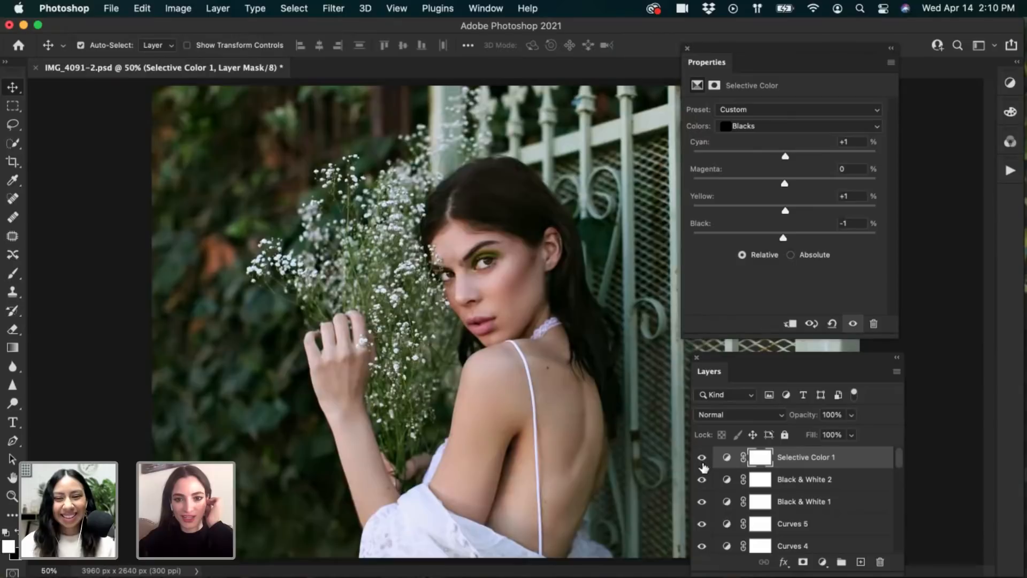
{"action": "left_click", "coordinate": [702, 459]}
{"action": "left_click", "coordinate": [702, 459]}
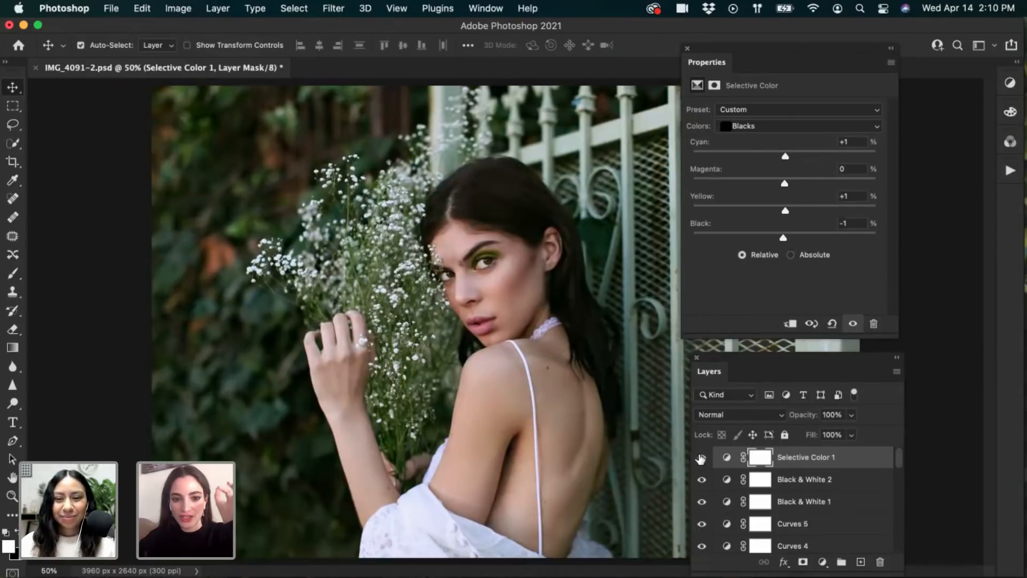
{"action": "left_click", "coordinate": [702, 459]}
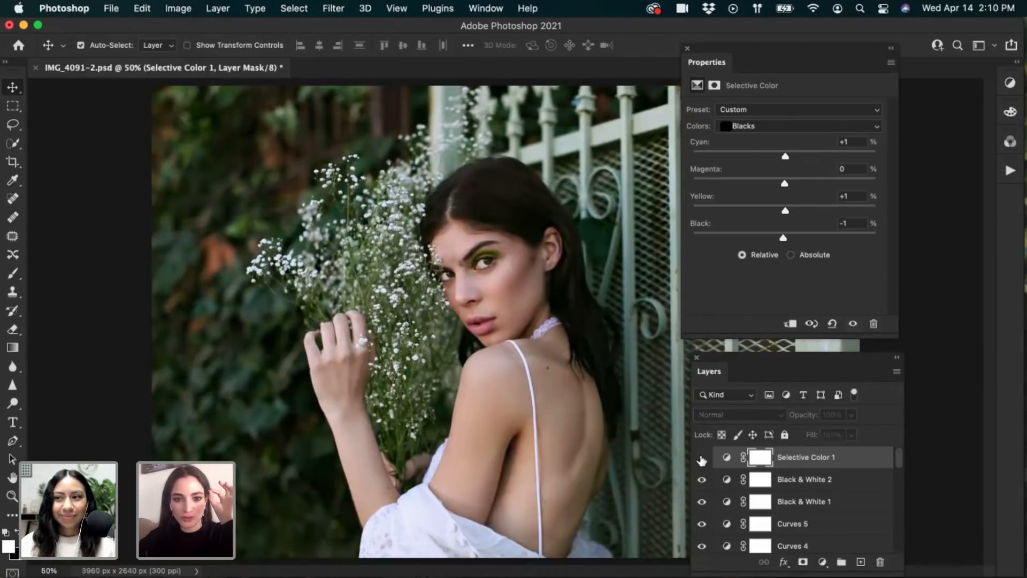
{"action": "left_click", "coordinate": [702, 459]}
Examine the woman's face, hair and flowers at 100% with and without the Selective Color 1 layer
{"action": "key", "text": "super+plus"}
{"action": "key", "text": "super+plus"}
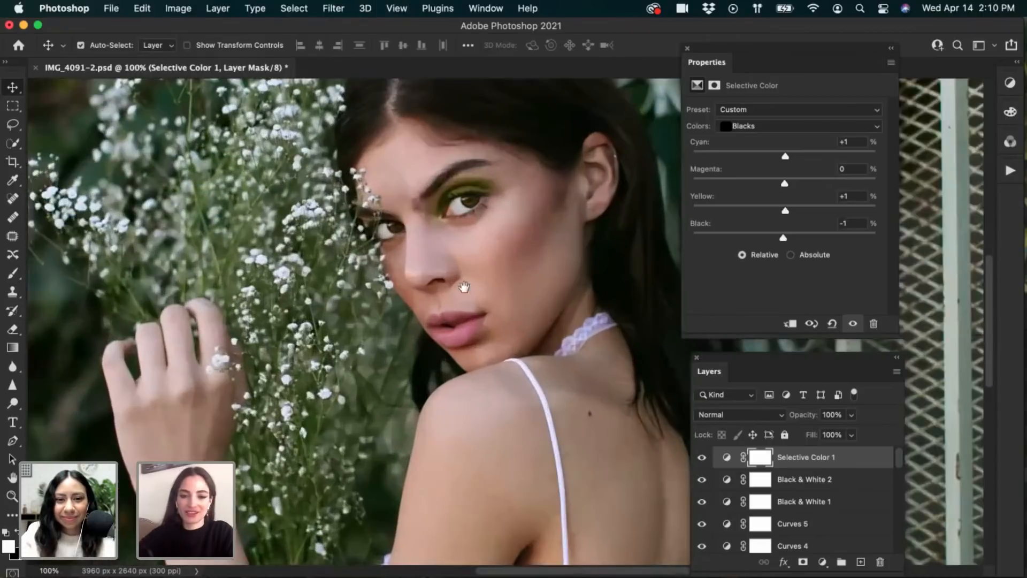
{"action": "left_click_drag", "start_coordinate": [429, 249], "coordinate": [503, 340]}
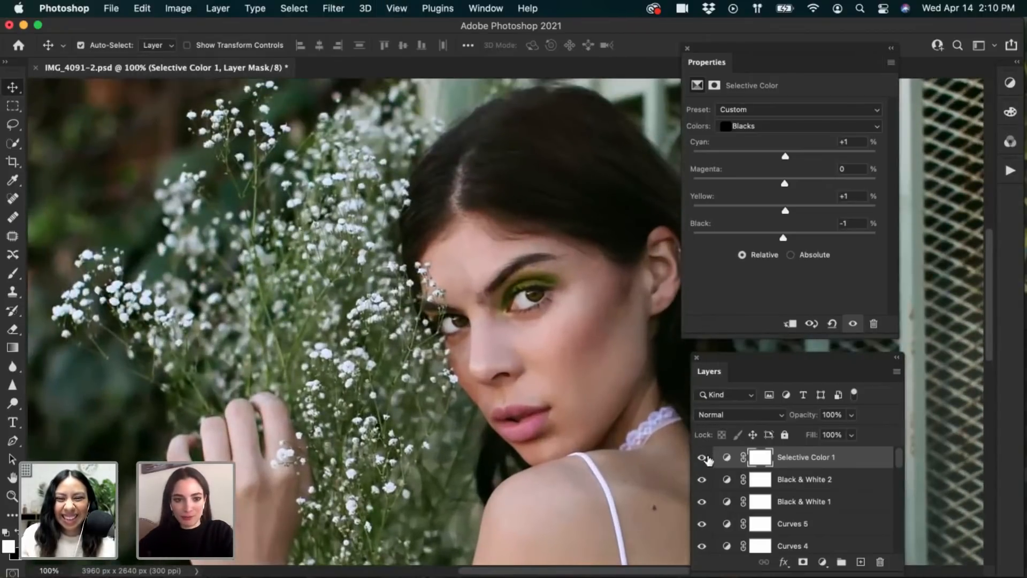
{"action": "left_click", "coordinate": [703, 458]}
{"action": "left_click", "coordinate": [703, 458]}
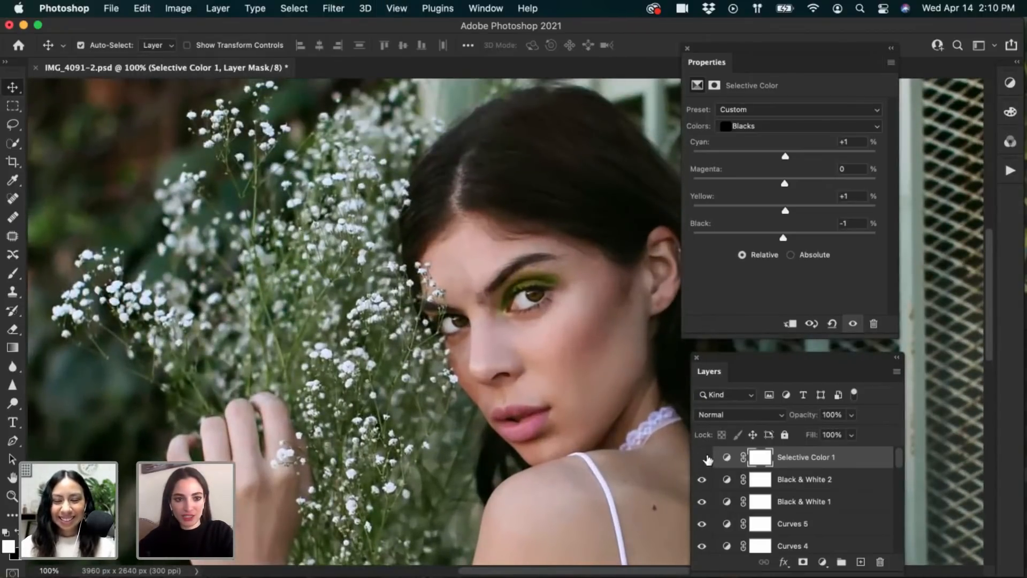
{"action": "left_click", "coordinate": [703, 458]}
{"action": "left_click", "coordinate": [703, 458]}
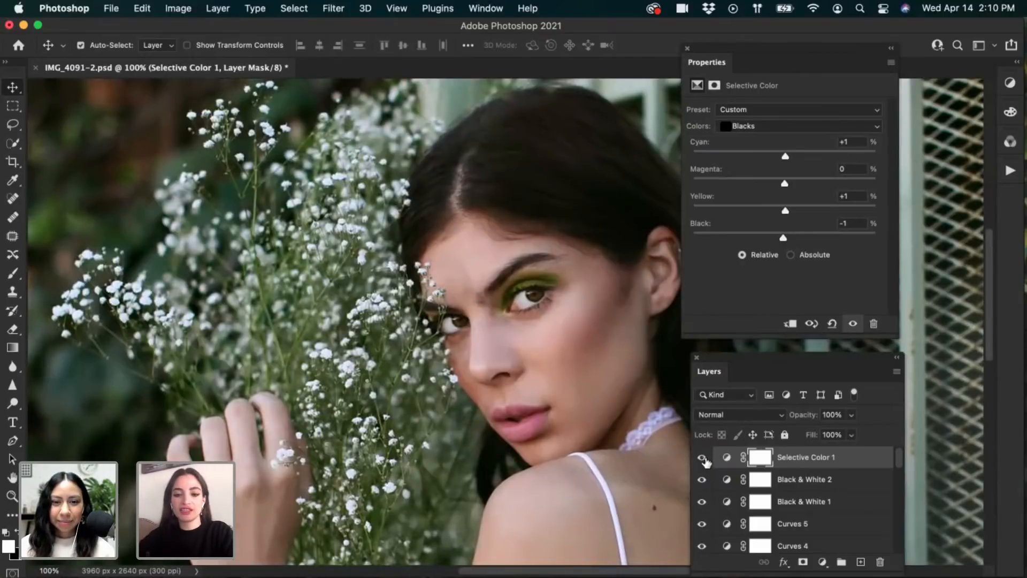
{"action": "left_click", "coordinate": [703, 458]}
{"action": "left_click", "coordinate": [703, 458]}
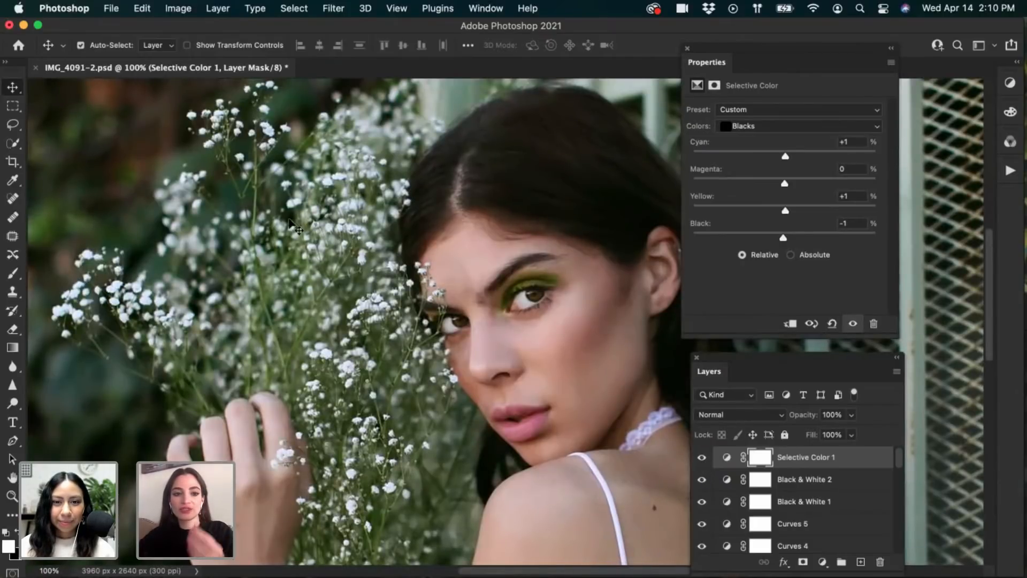
{"action": "left_click", "coordinate": [703, 458]}
{"action": "left_click", "coordinate": [702, 459]}
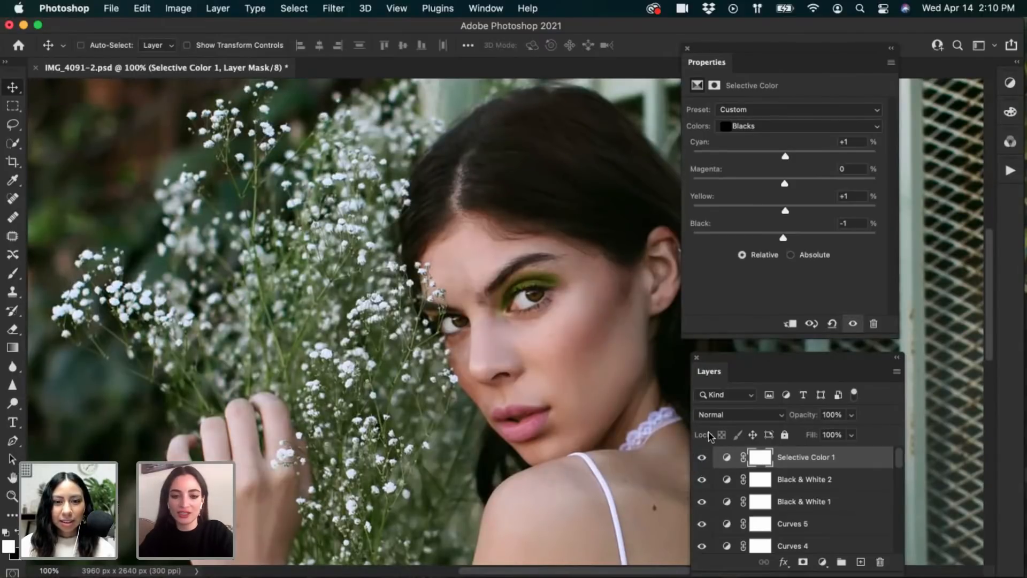
{"action": "key", "text": "super+minus"}
{"action": "key", "text": "super+minus"}
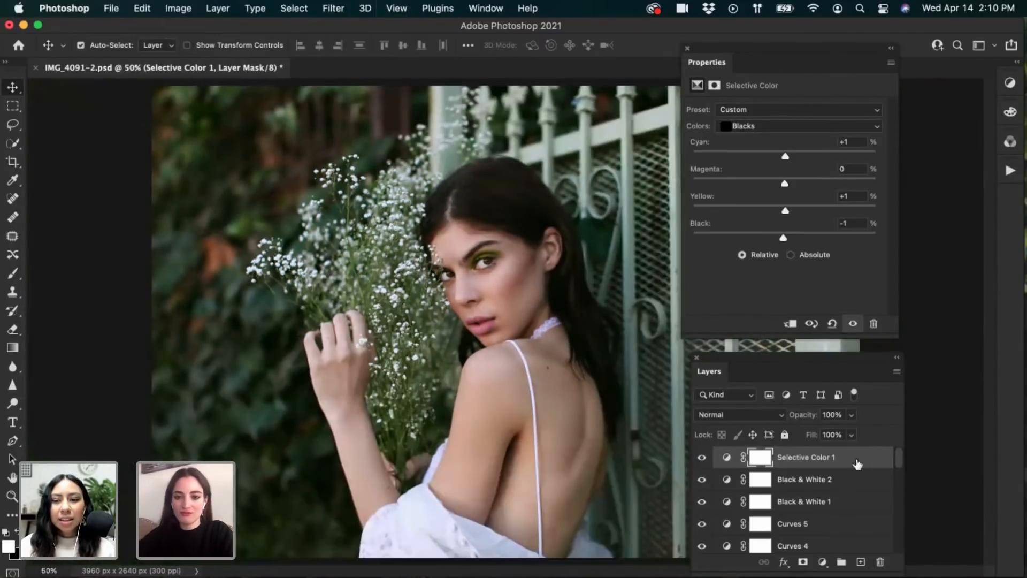
{"action": "left_click_drag", "start_coordinate": [898, 458], "coordinate": [886, 477]}
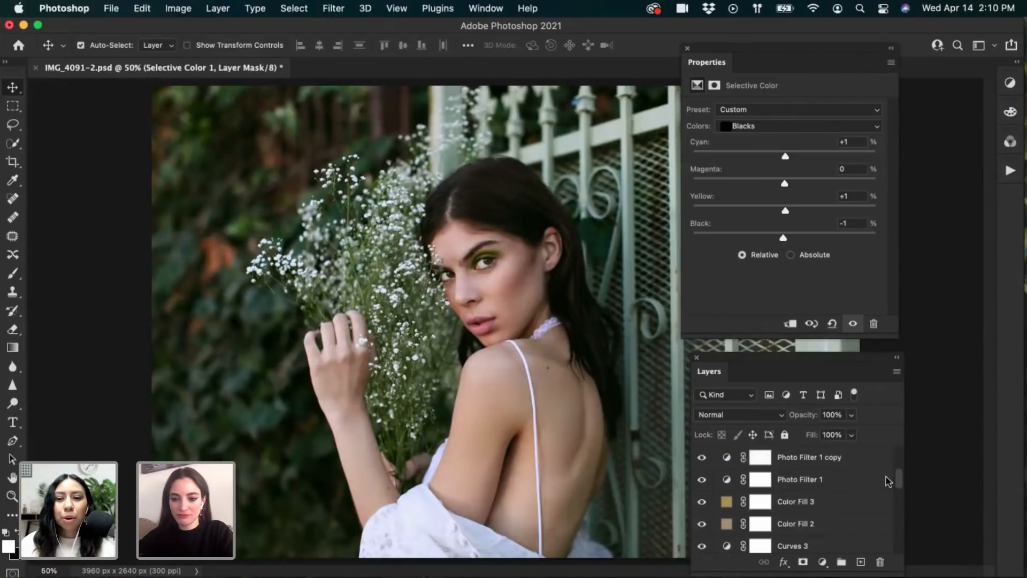
{"action": "scroll", "coordinate": [808, 523], "scroll_direction": "down", "scroll_amount": 1}
{"action": "left_click", "coordinate": [796, 523]}
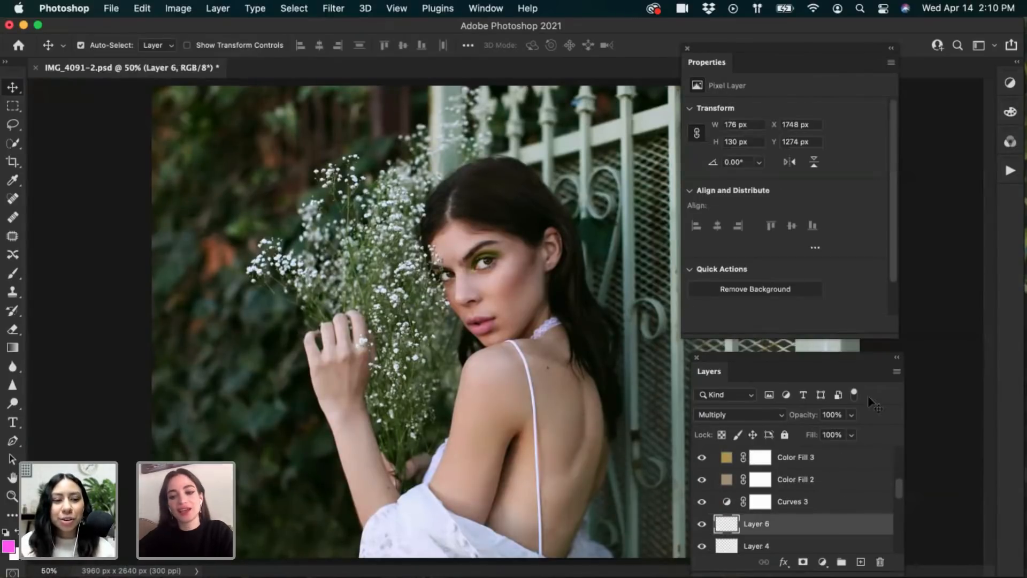
{"action": "left_click_drag", "start_coordinate": [900, 495], "coordinate": [901, 447]}
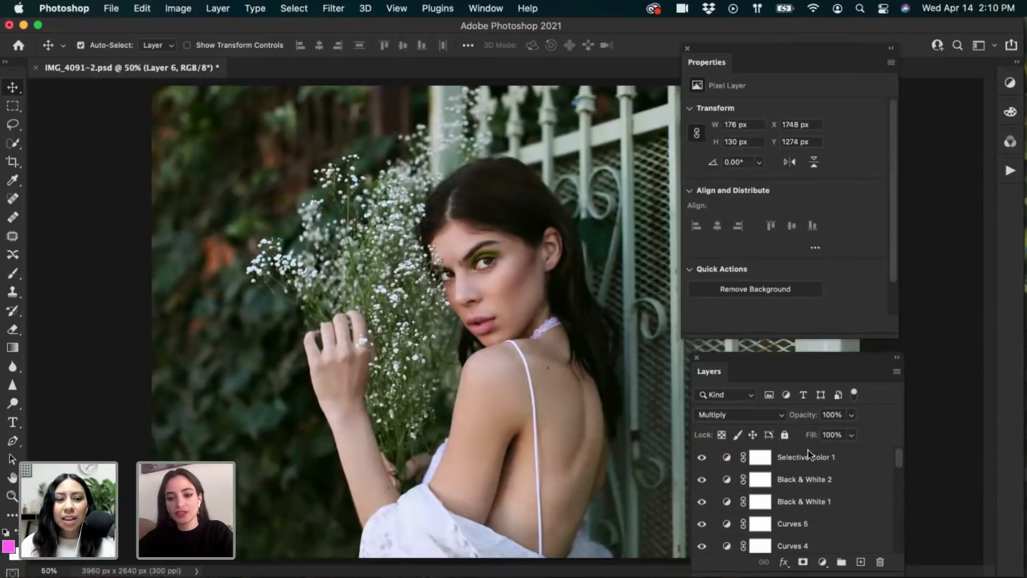
Add a Solid Color fill layer in pale cream #ece7c5 above Selective Color 1
{"action": "left_click", "coordinate": [808, 456]}
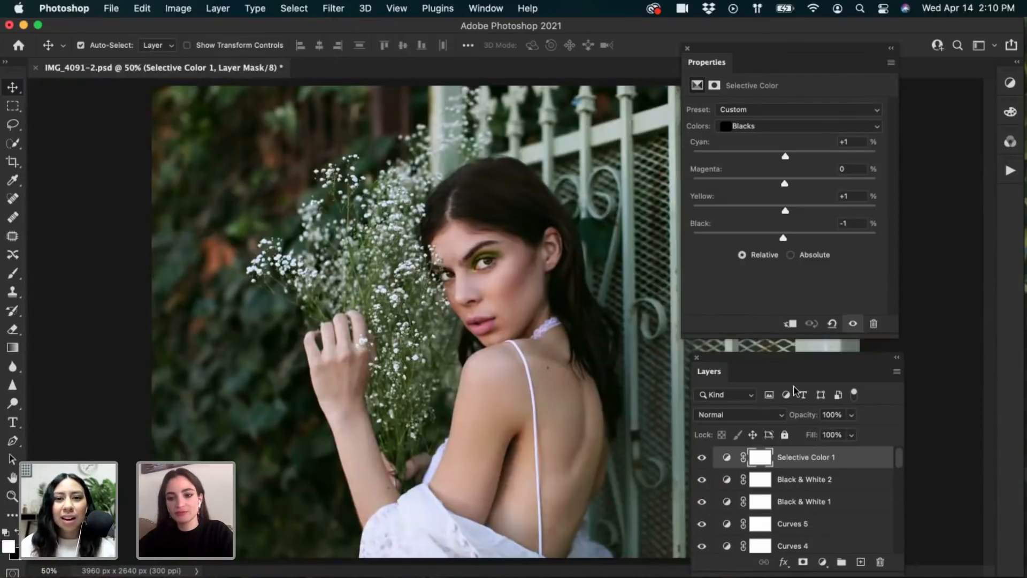
{"action": "left_click", "coordinate": [217, 9]}
{"action": "mouse_move", "coordinate": [368, 180]}
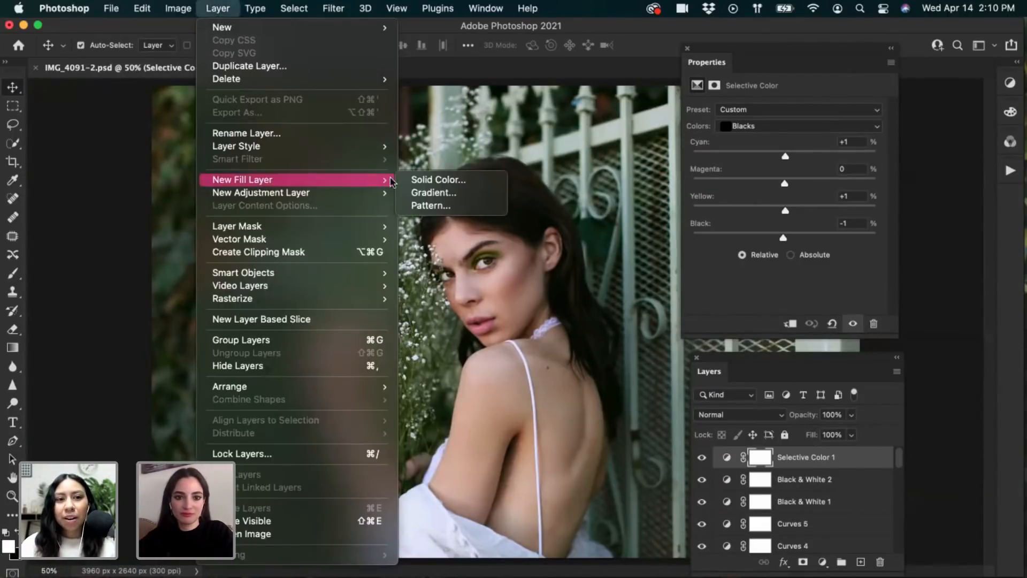
{"action": "left_click", "coordinate": [432, 179]}
{"action": "left_click", "coordinate": [637, 289]}
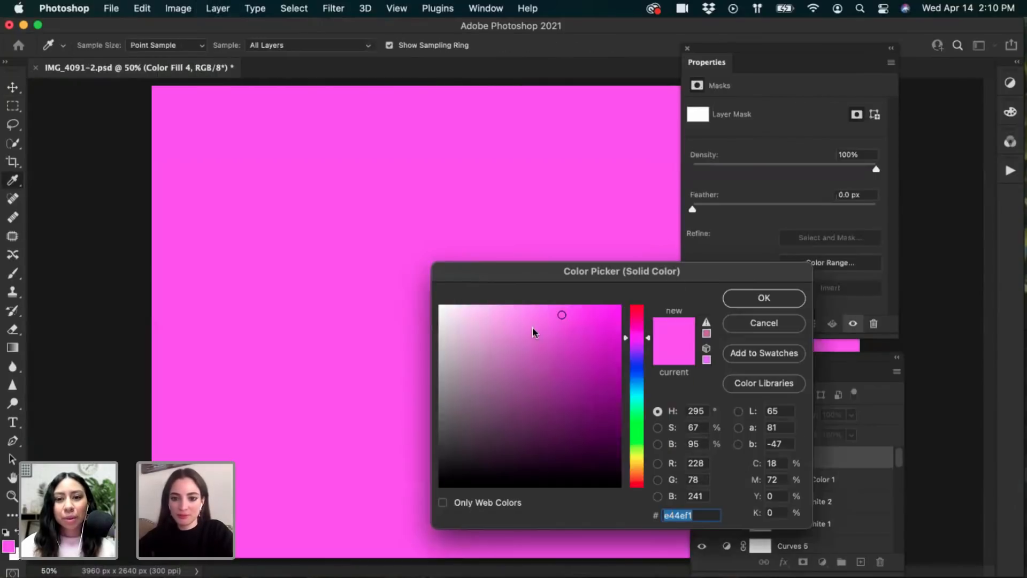
{"action": "left_click", "coordinate": [488, 318]}
{"action": "left_click_drag", "start_coordinate": [638, 324], "coordinate": [634, 402]}
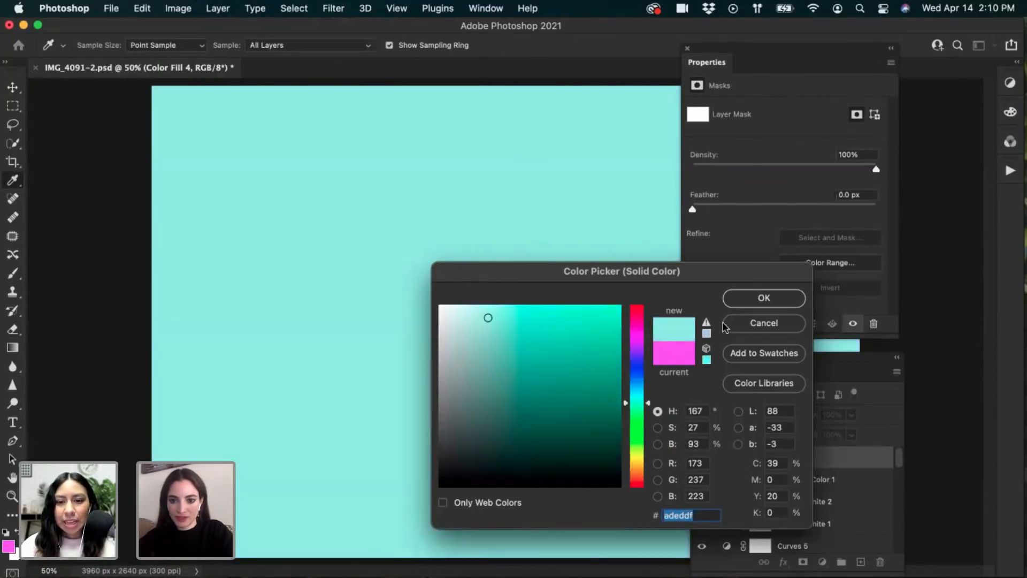
{"action": "left_click_drag", "start_coordinate": [484, 324], "coordinate": [466, 317]}
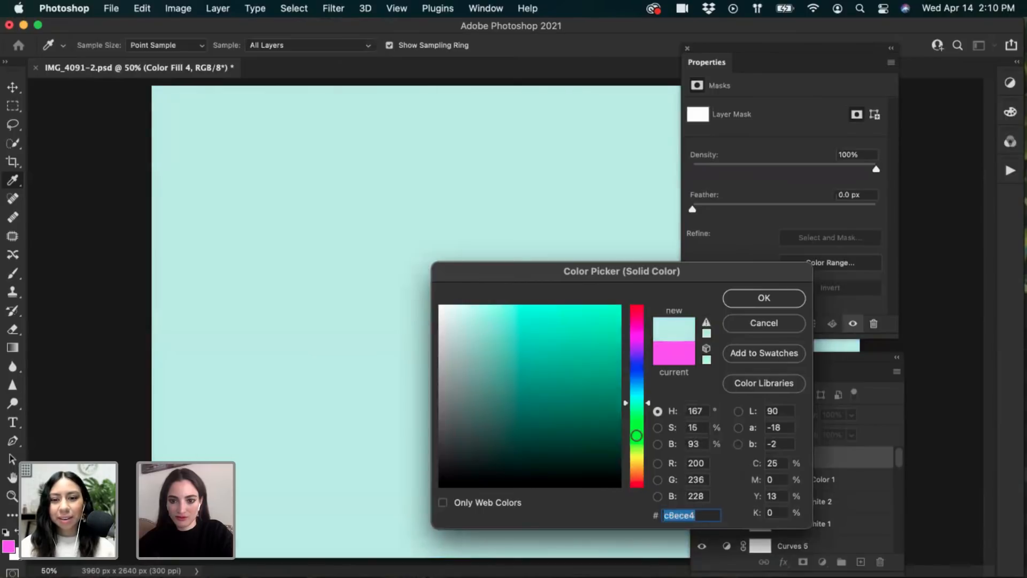
{"action": "left_click_drag", "start_coordinate": [637, 456], "coordinate": [637, 461]}
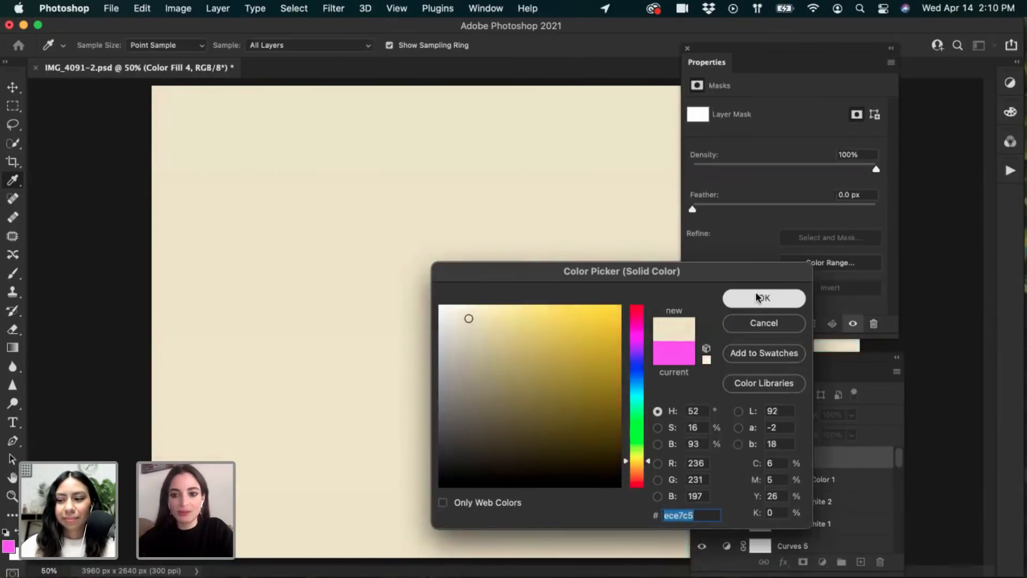
{"action": "left_click", "coordinate": [757, 297]}
Set the new cream fill layer to Exclusion blend mode at 3% opacity and check its effect on the portrait
{"action": "left_click", "coordinate": [714, 414]}
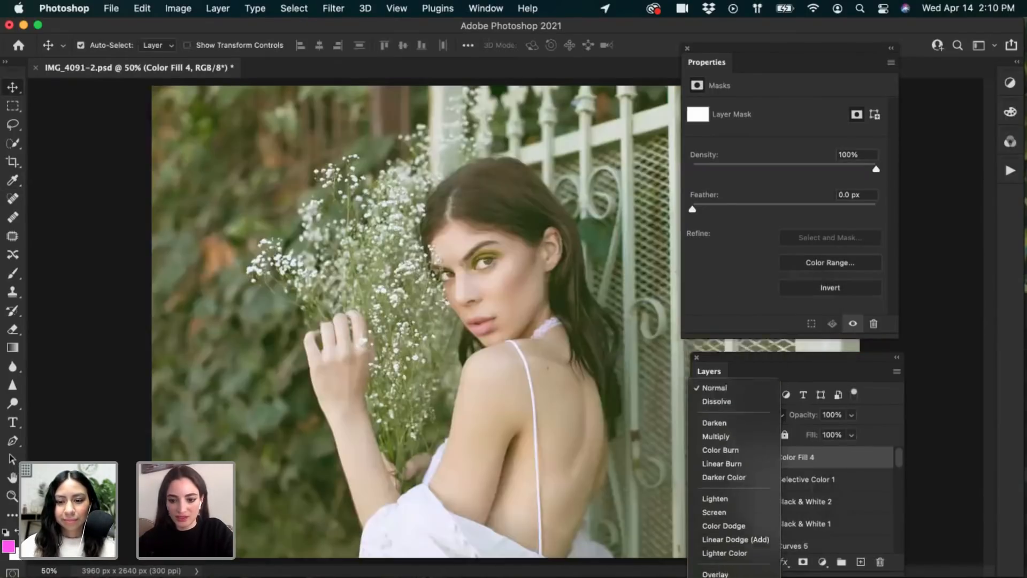
{"action": "scroll", "coordinate": [734, 481], "scroll_direction": "down", "scroll_amount": 5}
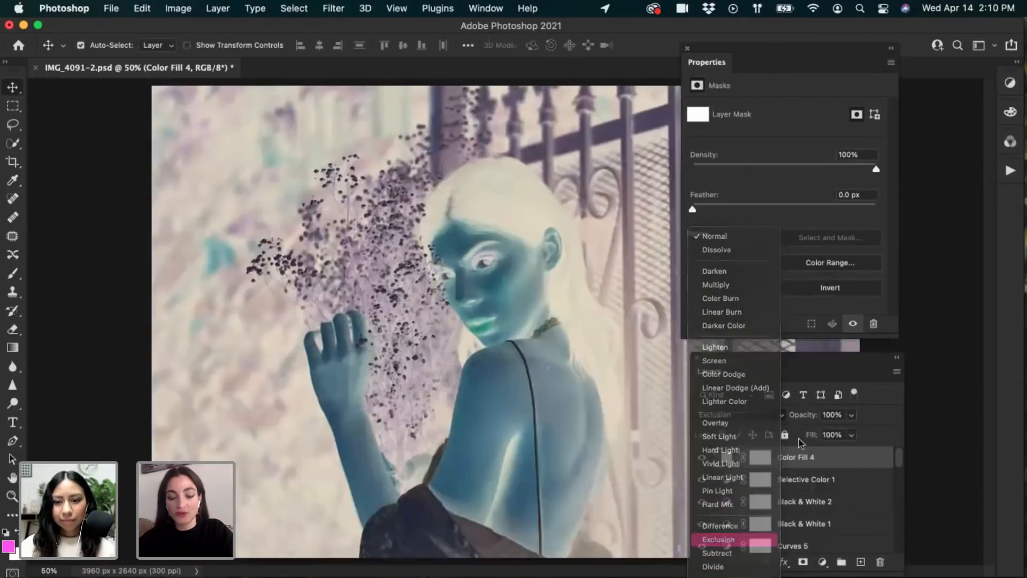
{"action": "left_click", "coordinate": [719, 539]}
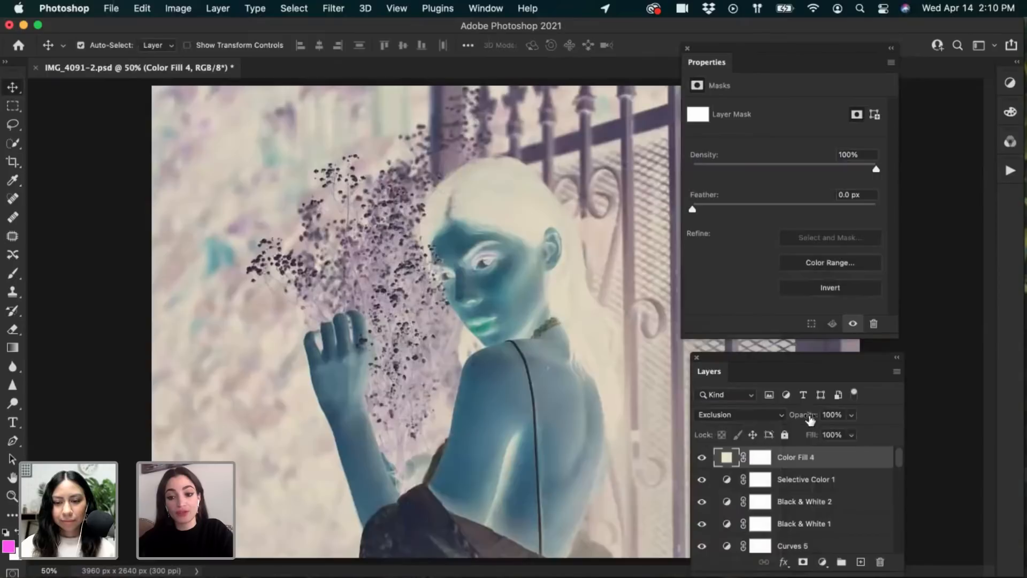
{"action": "mouse_move", "coordinate": [806, 417]}
{"action": "left_mouse_down"}
{"action": "mouse_move", "coordinate": [748, 431]}
{"action": "mouse_move", "coordinate": [794, 421]}
{"action": "left_mouse_up"}
{"action": "left_click", "coordinate": [702, 457]}
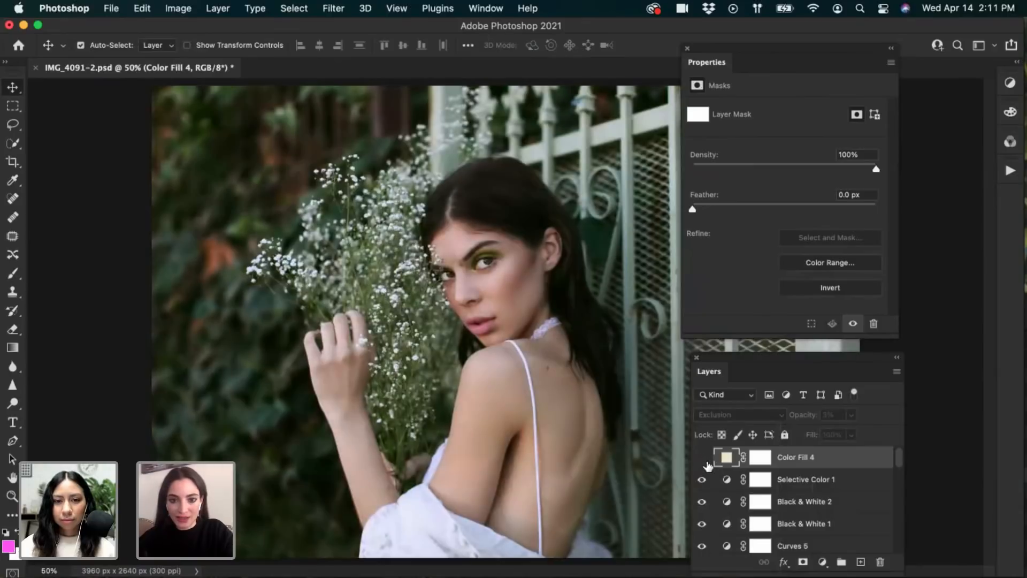
{"action": "left_click", "coordinate": [704, 459]}
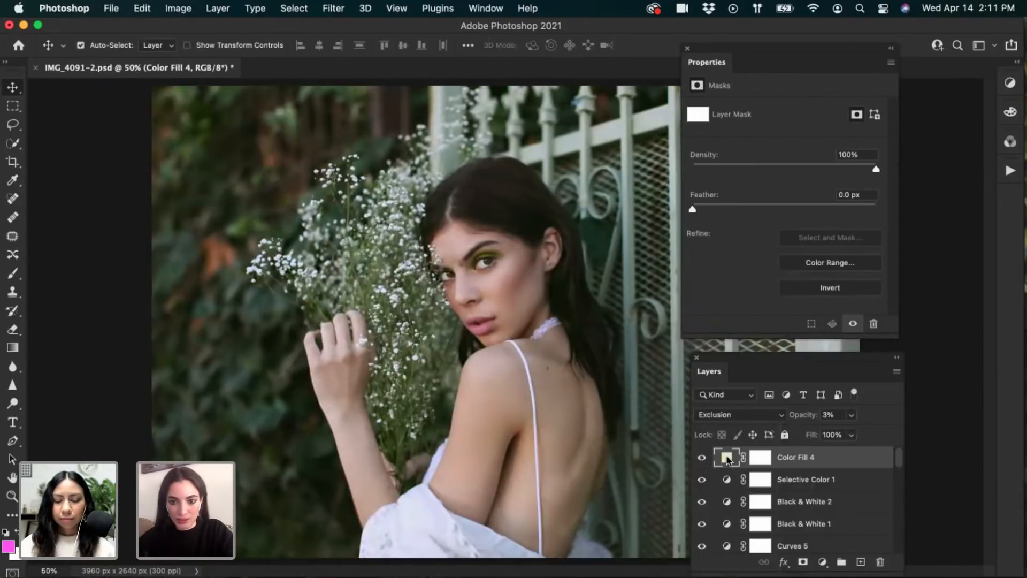
Change the color of the Color Fill 4 layer to a warm light orange-tan
{"action": "double_click", "coordinate": [727, 459]}
{"action": "left_click_drag", "start_coordinate": [488, 377], "coordinate": [487, 347]}
{"action": "left_click_drag", "start_coordinate": [644, 478], "coordinate": [637, 469]}
{"action": "left_click_drag", "start_coordinate": [711, 264], "coordinate": [808, 255]}
{"action": "left_click", "coordinate": [826, 290]}
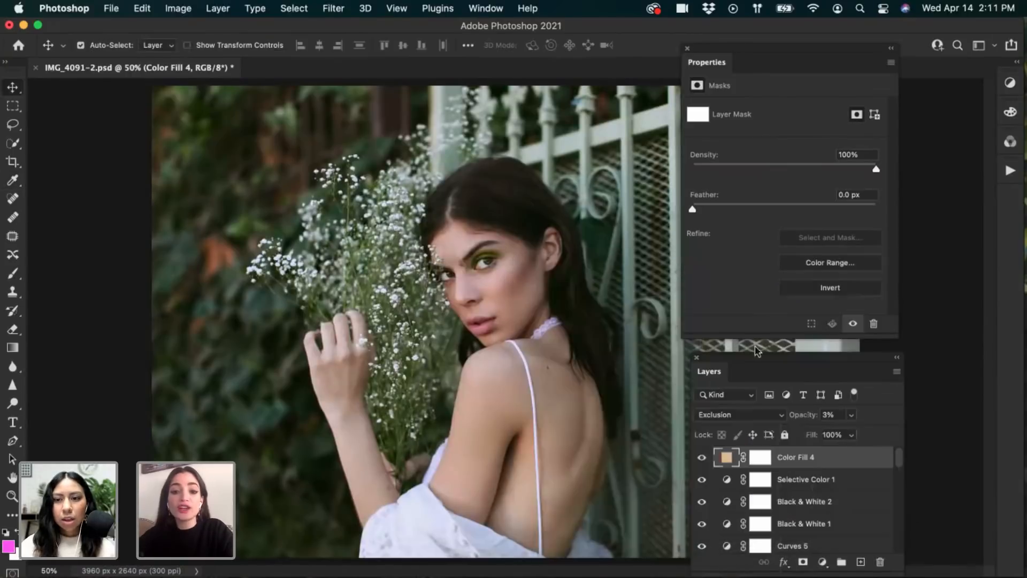
Compare the portrait with and without the Color Fill 4 layer, keeping its opacity at 3%
{"action": "left_click", "coordinate": [701, 458]}
{"action": "left_click", "coordinate": [703, 458]}
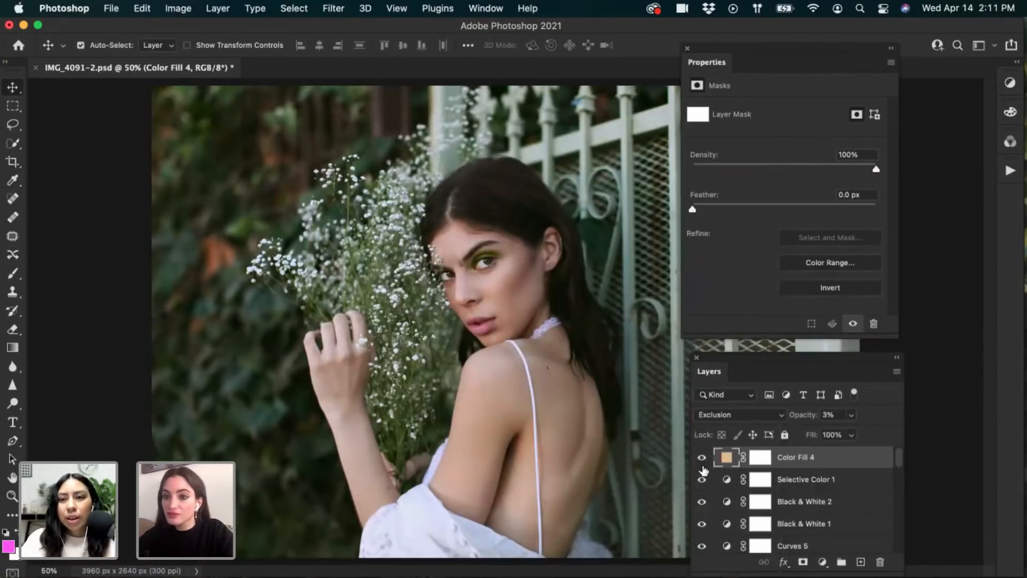
{"action": "left_click", "coordinate": [701, 459]}
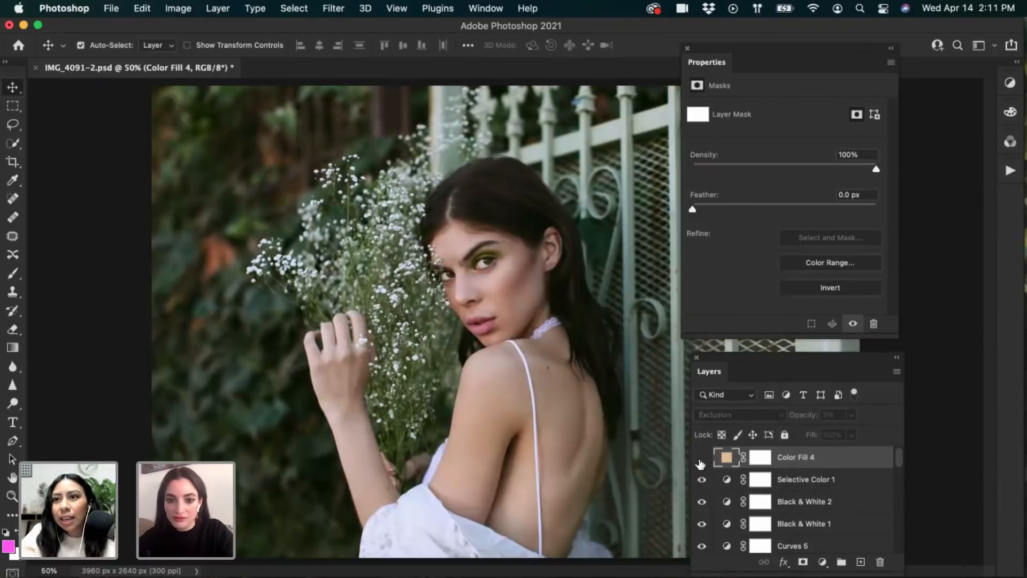
{"action": "left_click", "coordinate": [701, 459]}
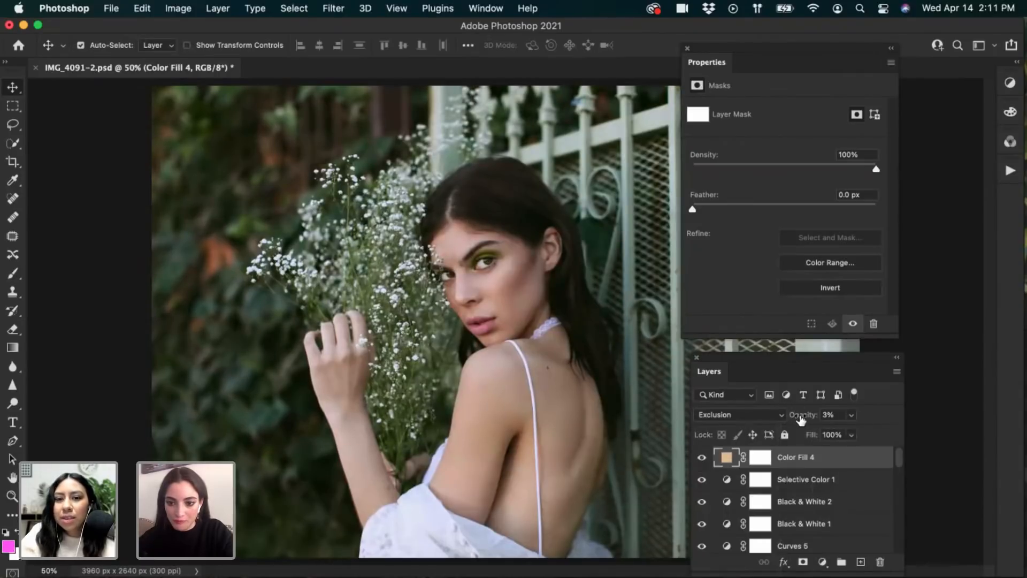
{"action": "left_click_drag", "start_coordinate": [801, 420], "coordinate": [801, 420]}
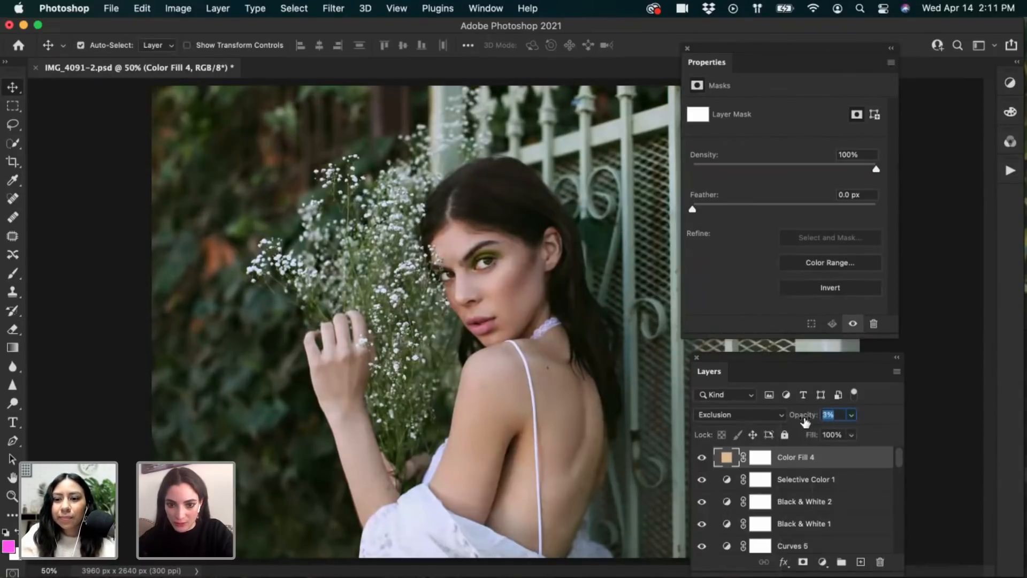
{"action": "left_click", "coordinate": [701, 459]}
{"action": "left_click", "coordinate": [701, 459]}
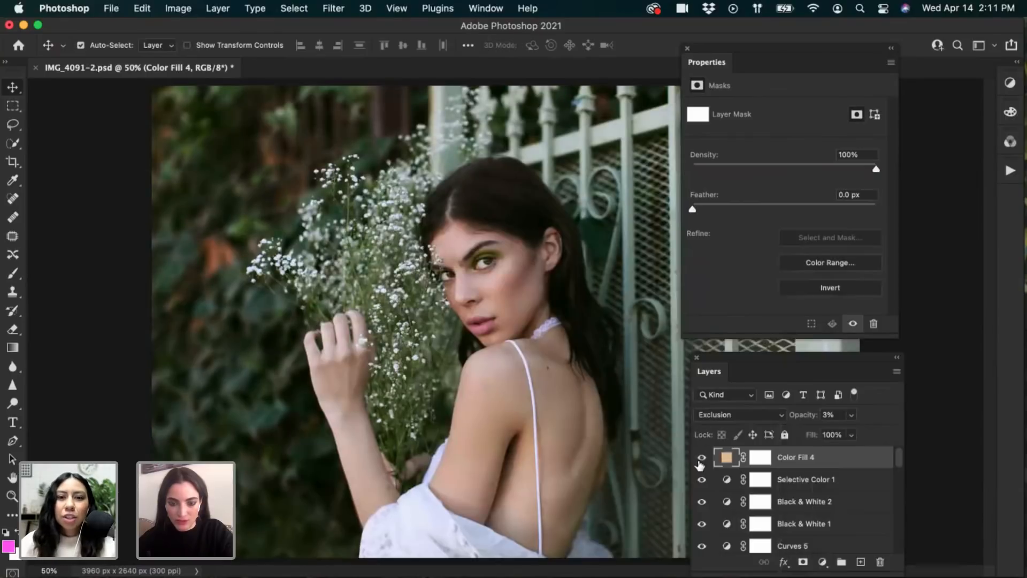
Move the Color Fill 4 layer between Curves 3 and Layer 6, compare the portrait with and without it, and save the document
{"action": "left_click_drag", "start_coordinate": [831, 466], "coordinate": [804, 517]}
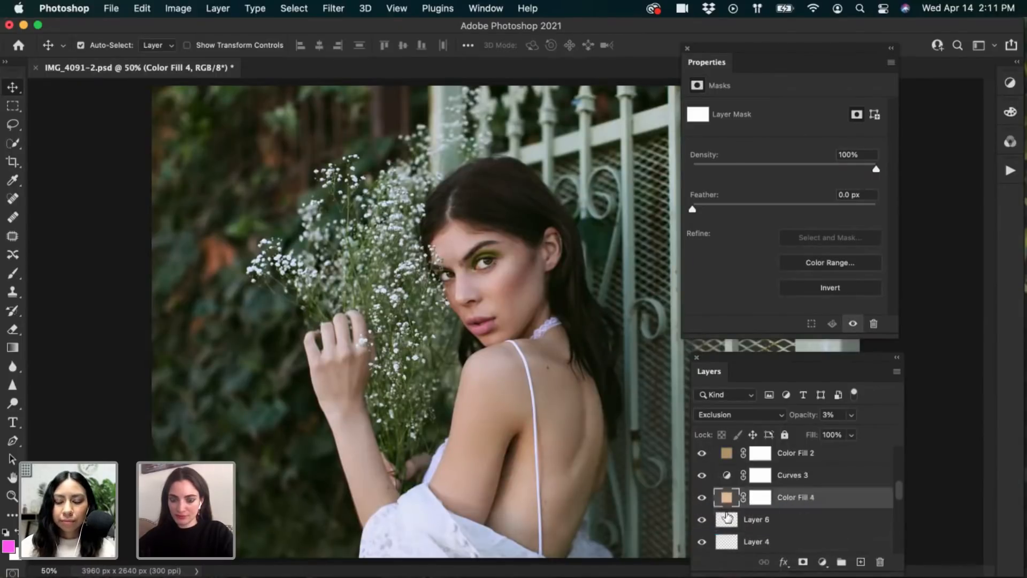
{"action": "left_click", "coordinate": [703, 499]}
{"action": "left_click", "coordinate": [704, 499]}
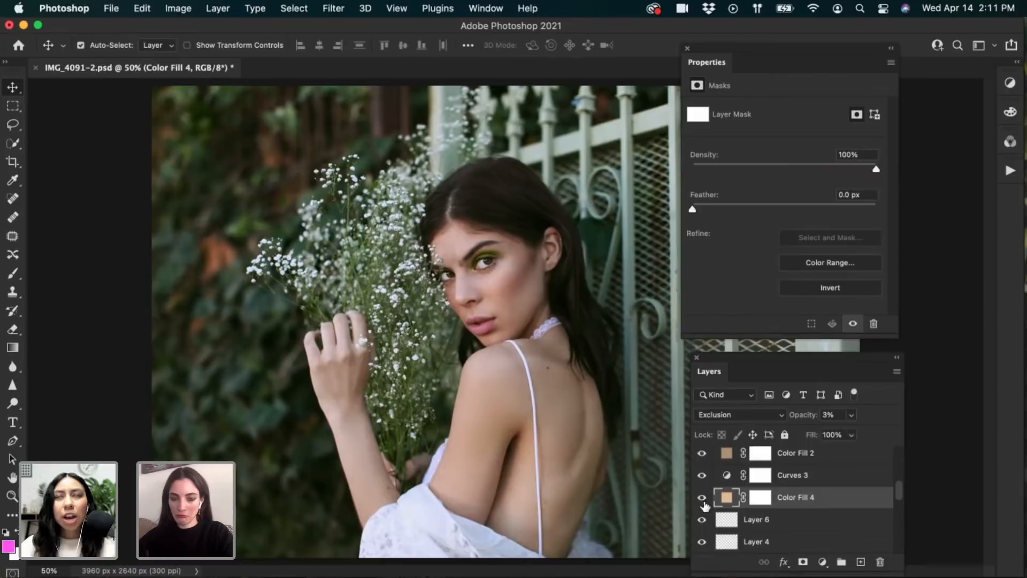
{"action": "left_click", "coordinate": [702, 499]}
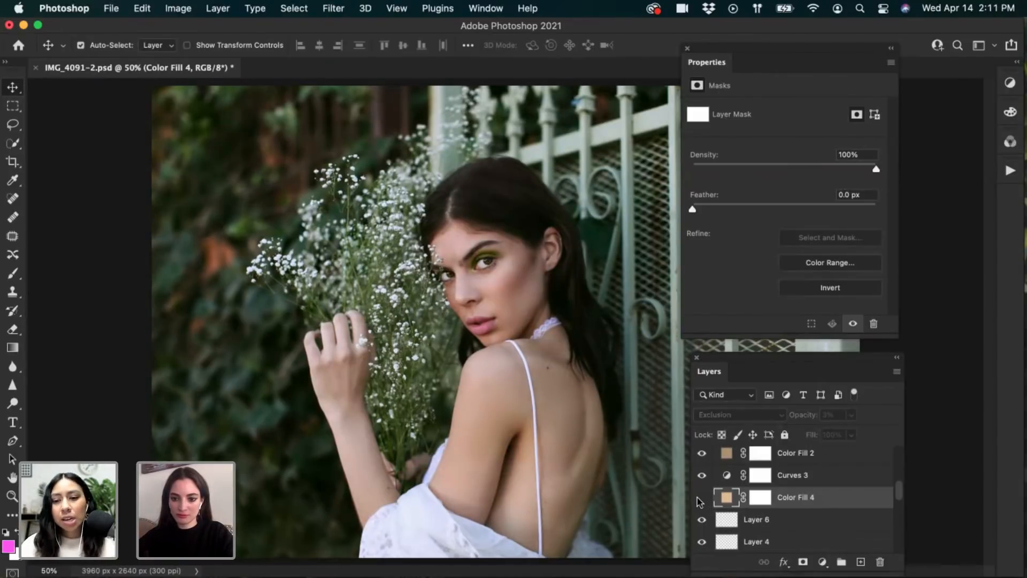
{"action": "left_click", "coordinate": [703, 499]}
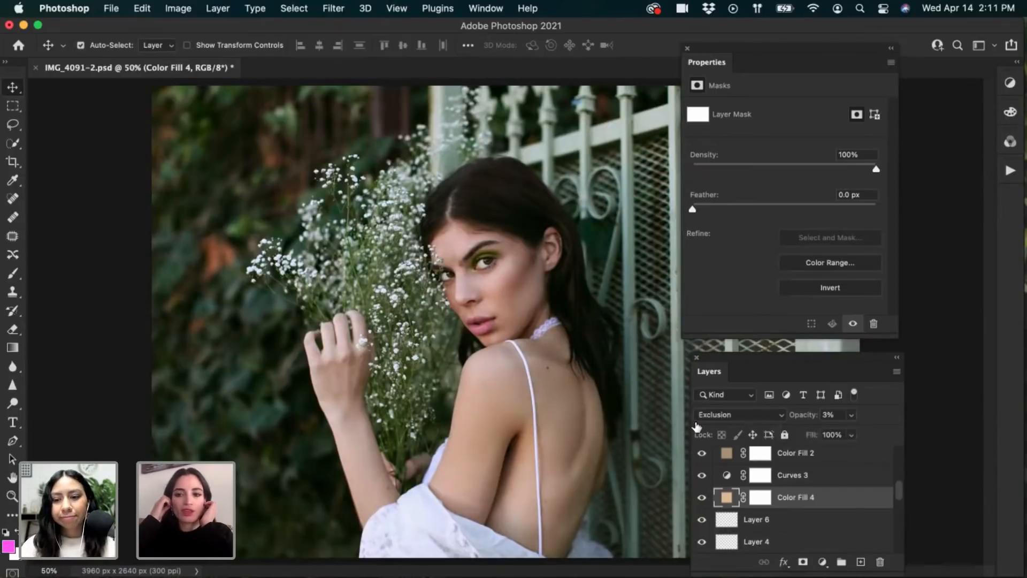
{"action": "key", "text": "super+s"}
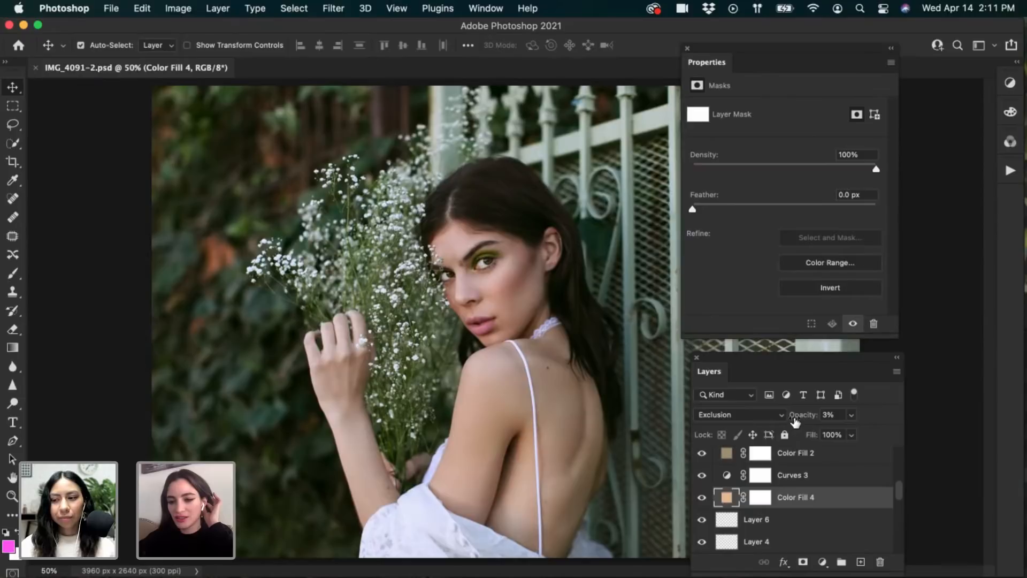
Raise the Color Fill 4 layer's opacity to 6% after trying 10%, and check its effect on the portrait
{"action": "left_click_drag", "start_coordinate": [798, 420], "coordinate": [804, 420]}
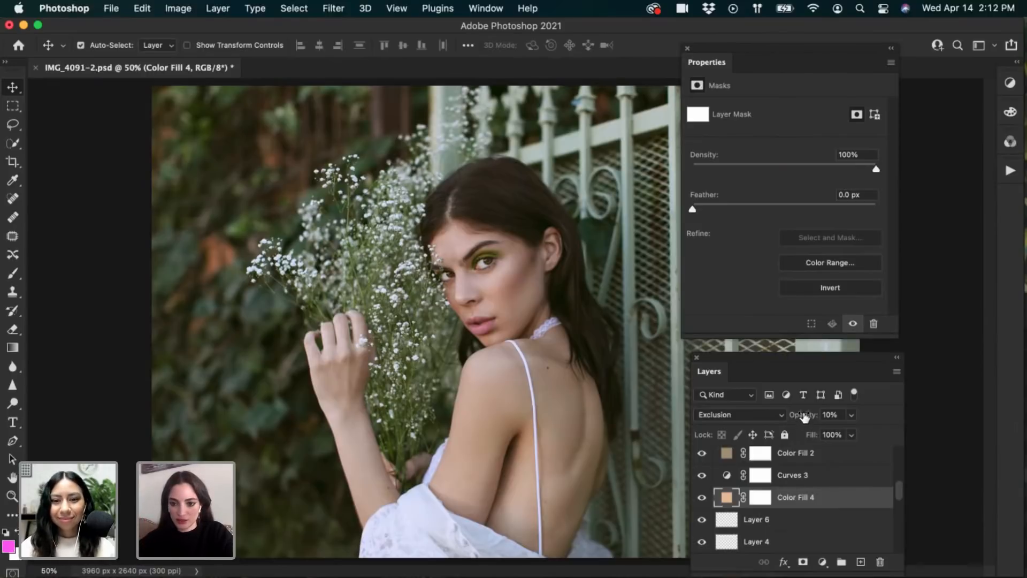
{"action": "left_click_drag", "start_coordinate": [804, 416], "coordinate": [800, 423]}
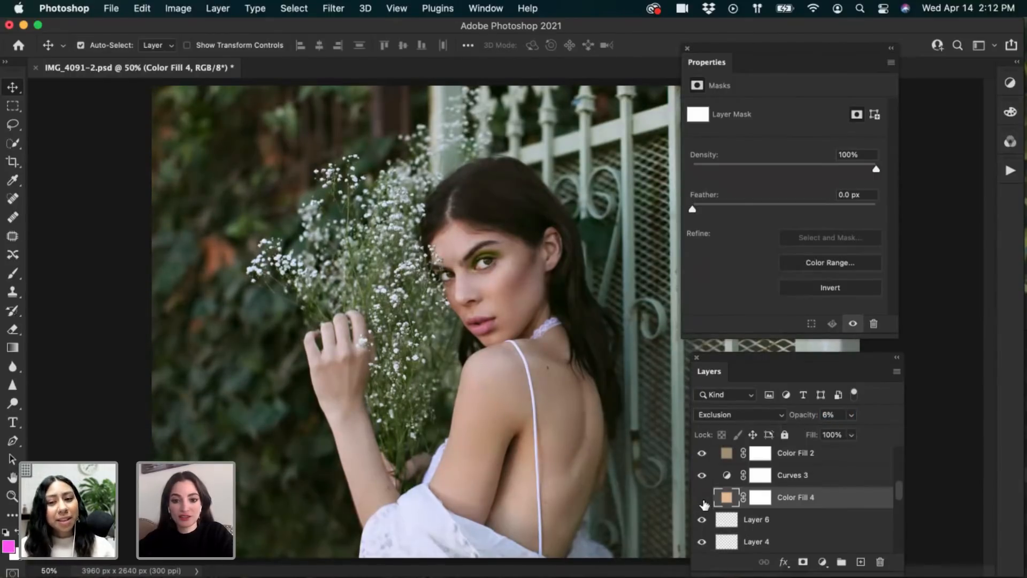
{"action": "left_click", "coordinate": [704, 503]}
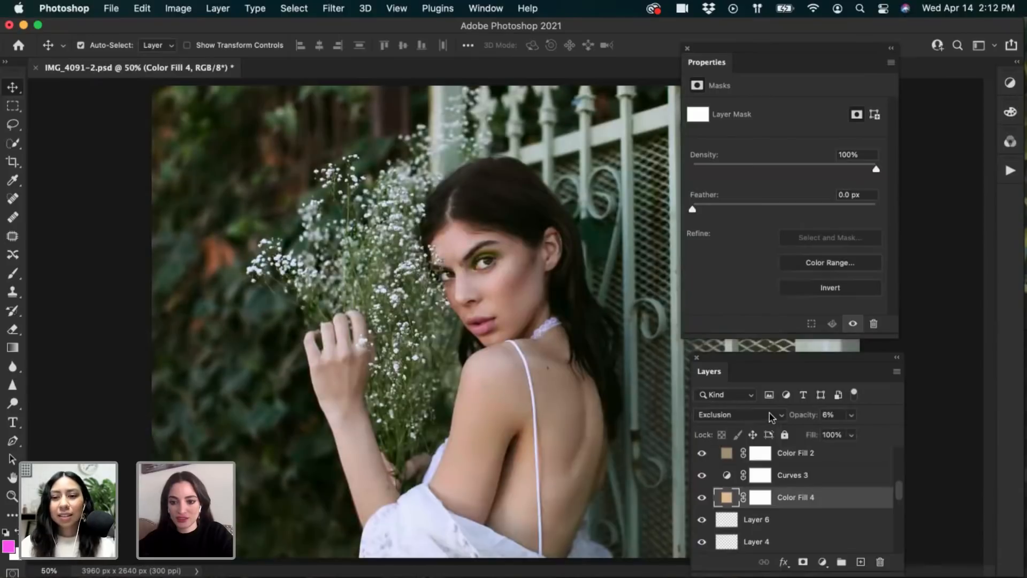
Try the Difference blend mode on Color Fill 4, switch it to Subtract, and hide the layer after comparing
{"action": "left_click", "coordinate": [769, 413]}
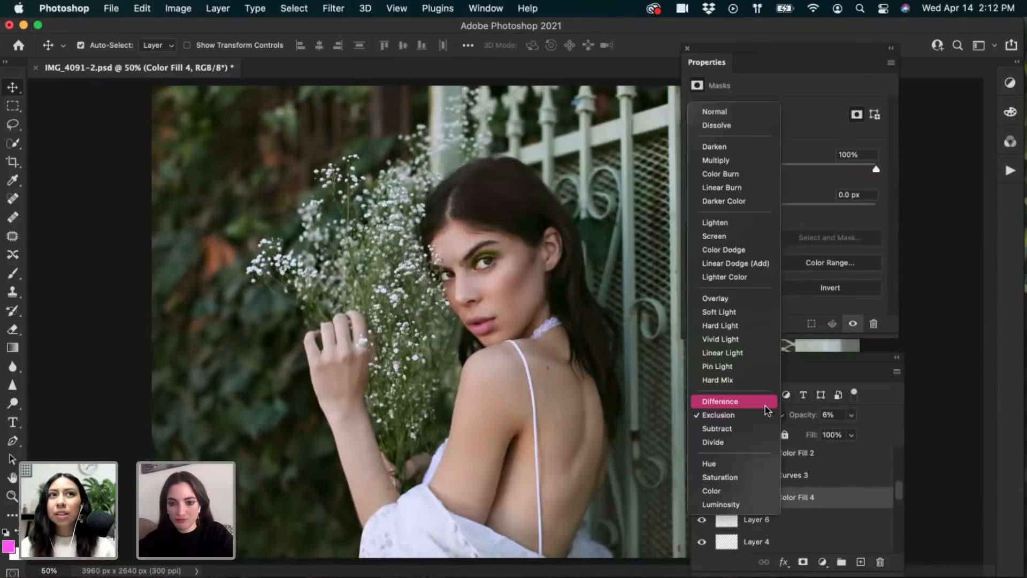
{"action": "left_click", "coordinate": [768, 408]}
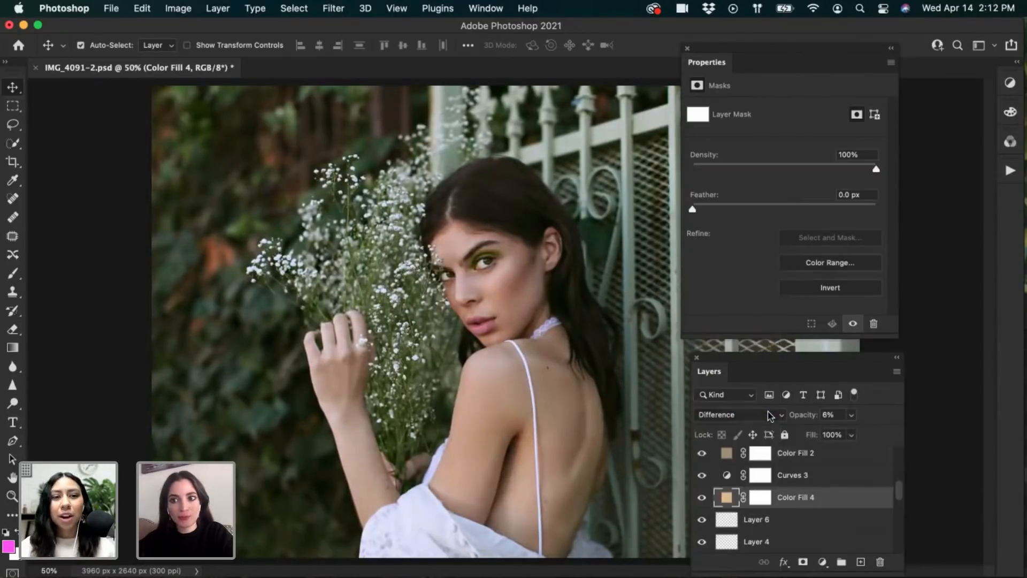
{"action": "left_click", "coordinate": [769, 417]}
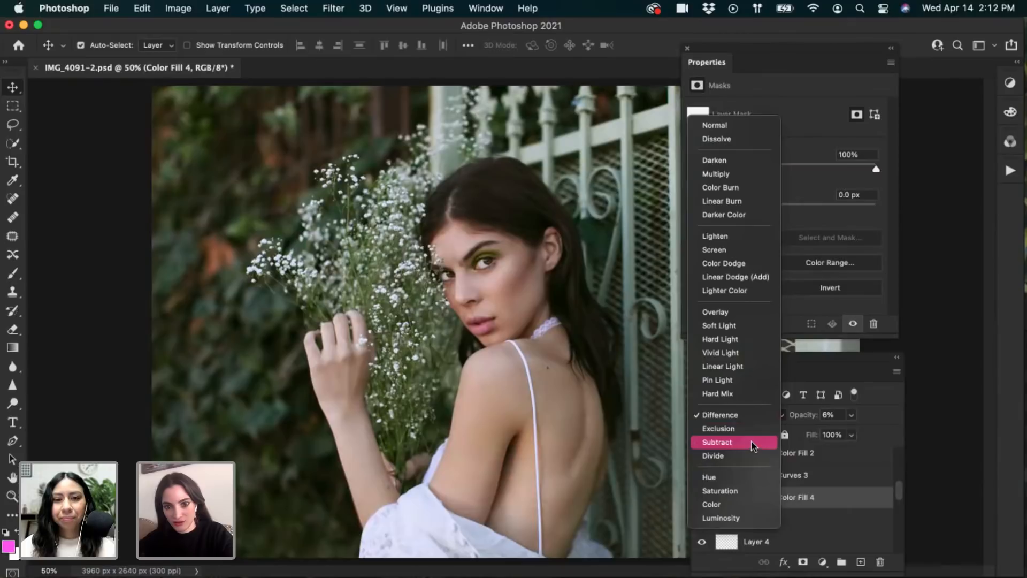
{"action": "left_click", "coordinate": [751, 442]}
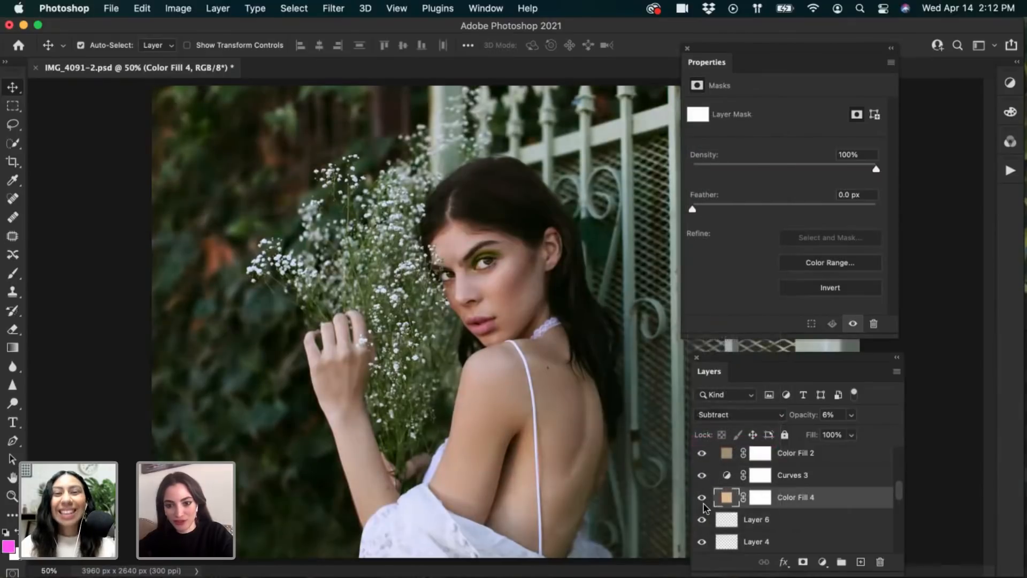
{"action": "left_click", "coordinate": [702, 500]}
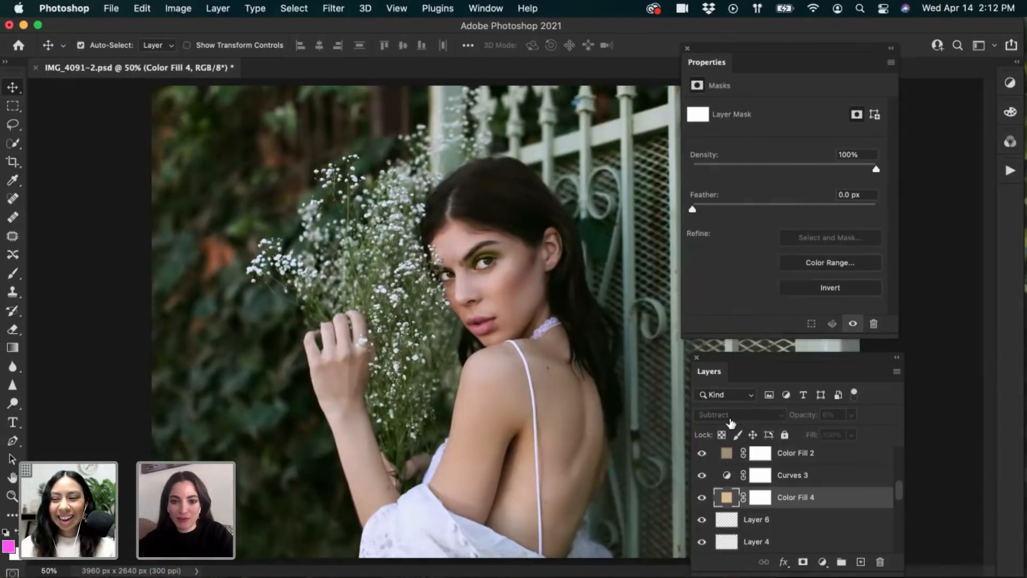
{"action": "left_click", "coordinate": [702, 498]}
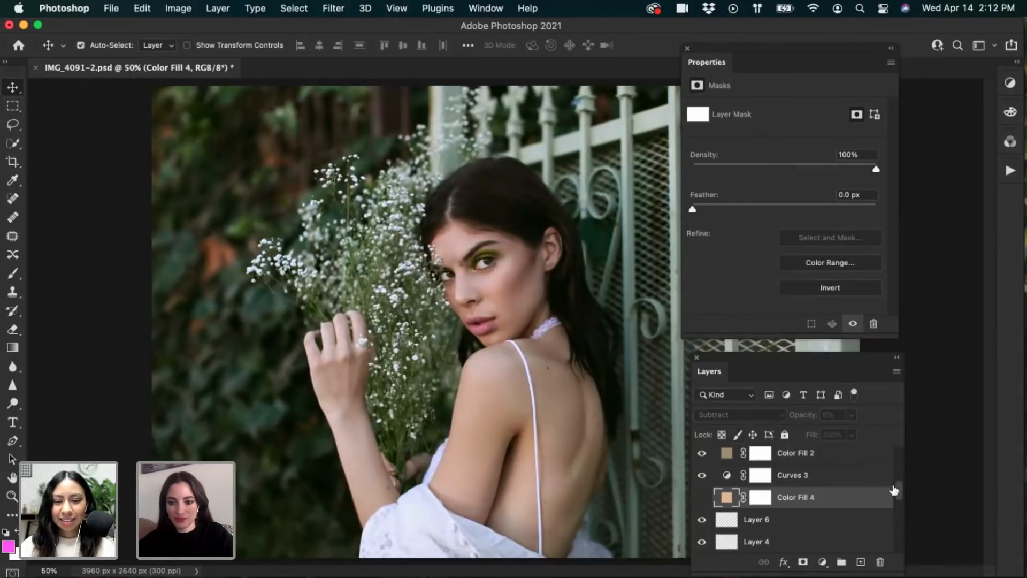
Review the whole portrait with Color Fill 4 hidden and save the document
{"action": "left_click_drag", "start_coordinate": [899, 484], "coordinate": [899, 428]}
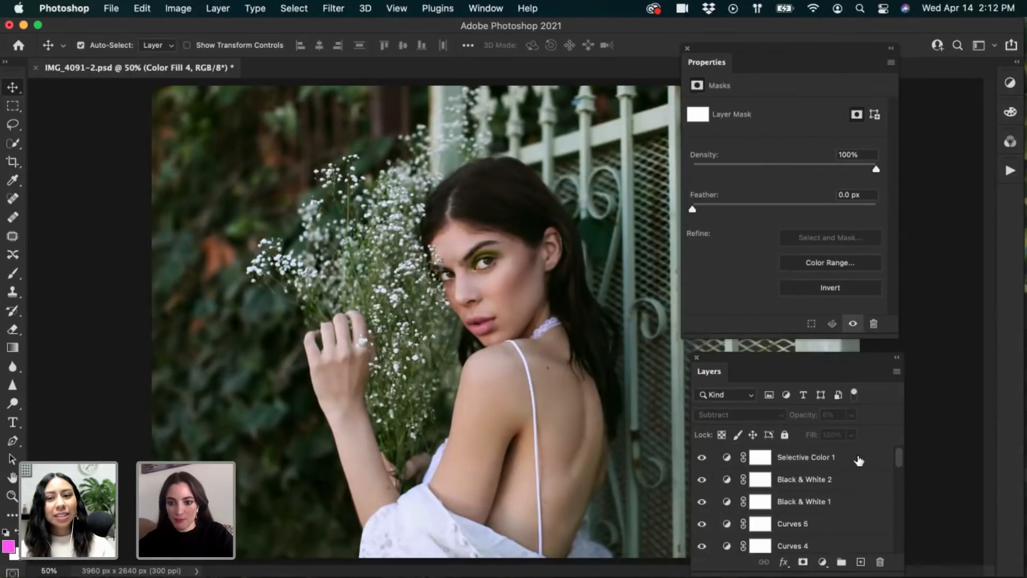
{"action": "key", "text": "super+minus"}
{"action": "key", "text": "super+plus"}
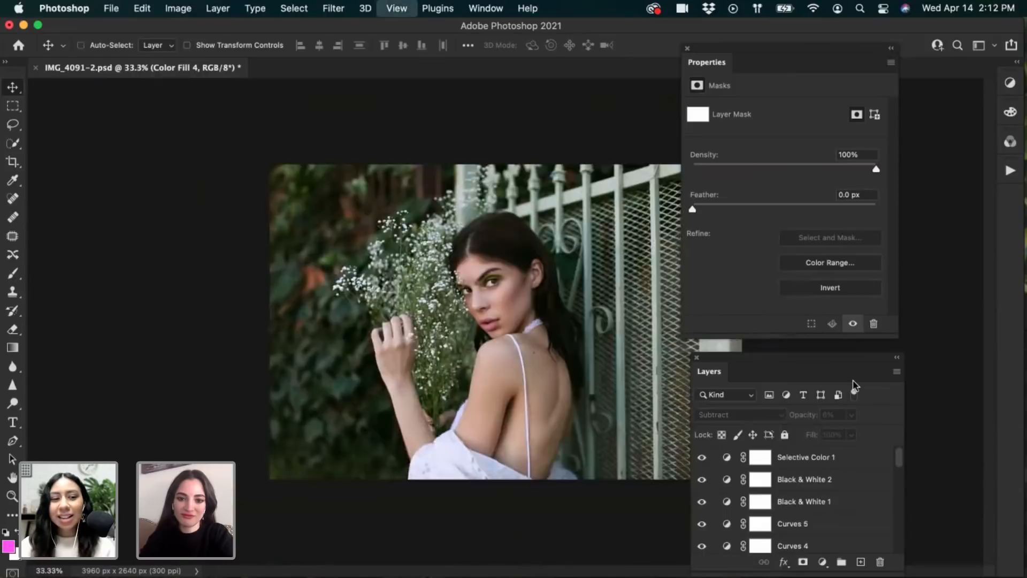
{"action": "key", "text": "super+s"}
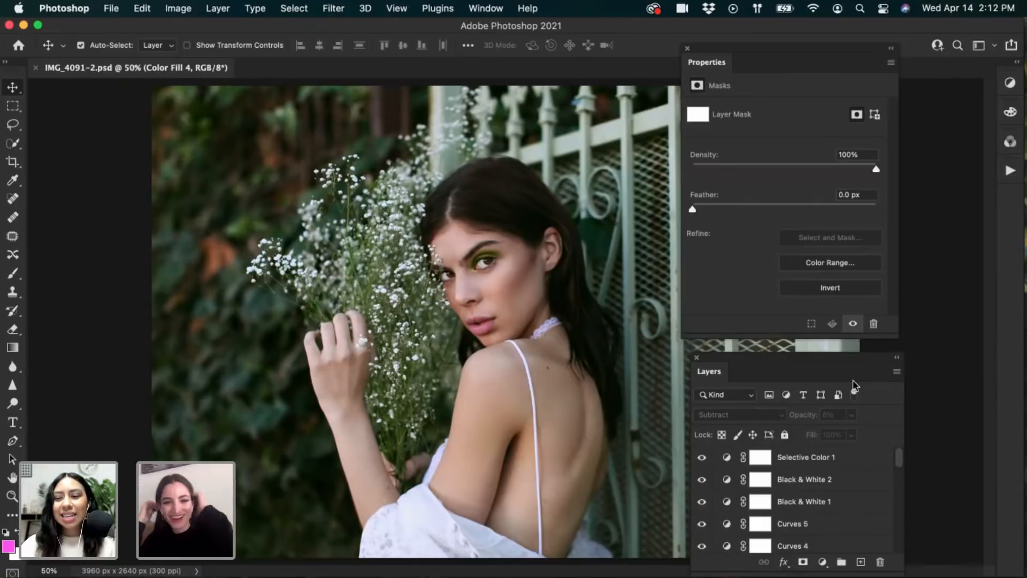
Add an Exposure adjustment layer with default settings directly above the layer named white
{"action": "left_click_drag", "start_coordinate": [899, 474], "coordinate": [901, 499]}
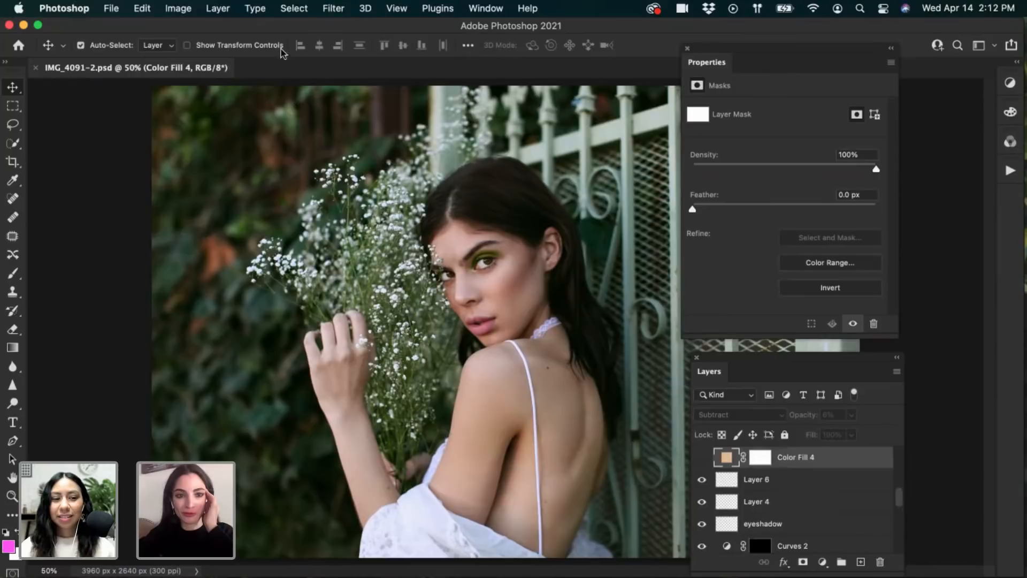
{"action": "left_click_drag", "start_coordinate": [900, 498], "coordinate": [901, 526]}
{"action": "left_click", "coordinate": [805, 528]}
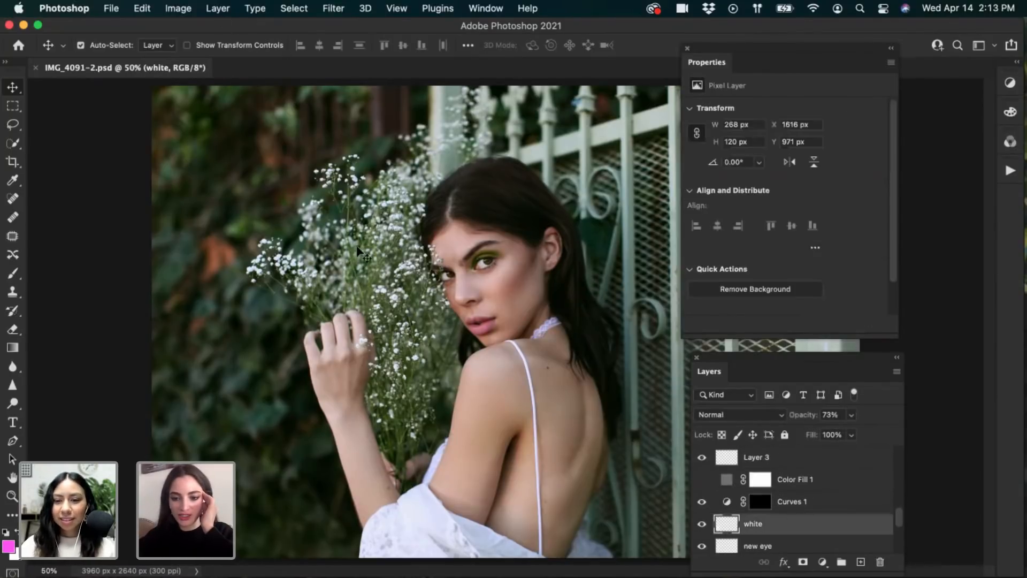
{"action": "left_click", "coordinate": [219, 8]}
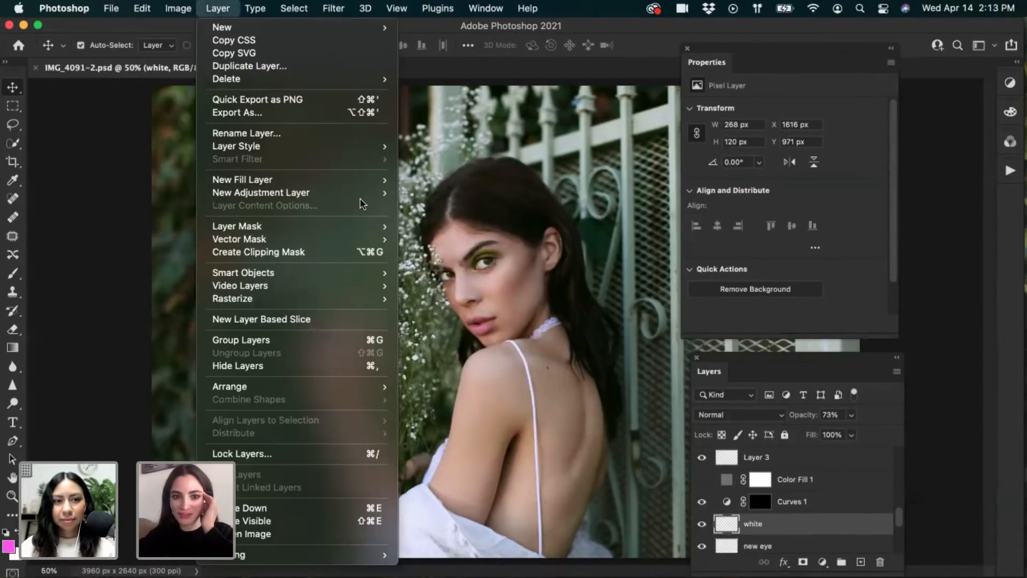
{"action": "mouse_move", "coordinate": [363, 196]}
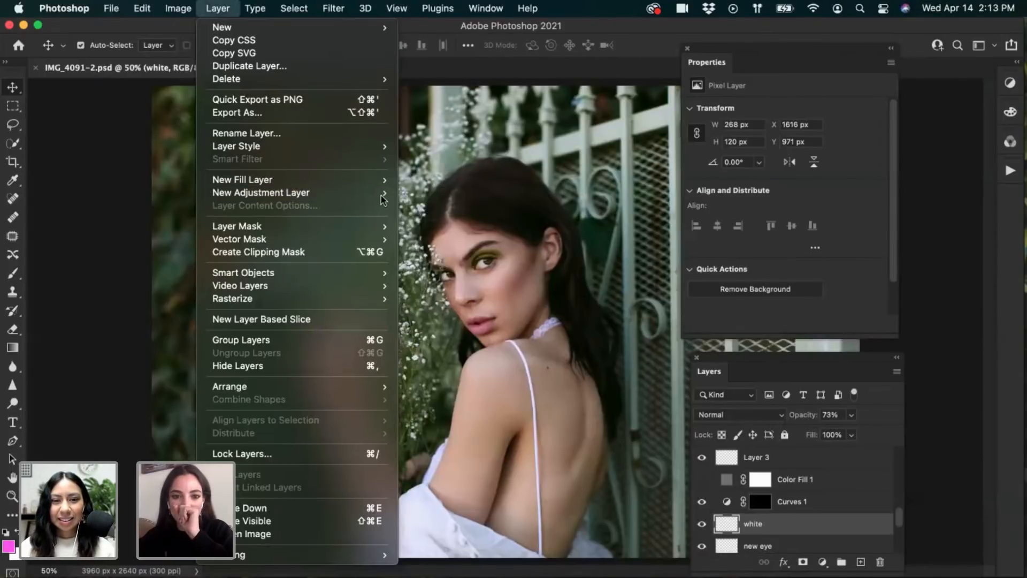
{"action": "left_click", "coordinate": [432, 230]}
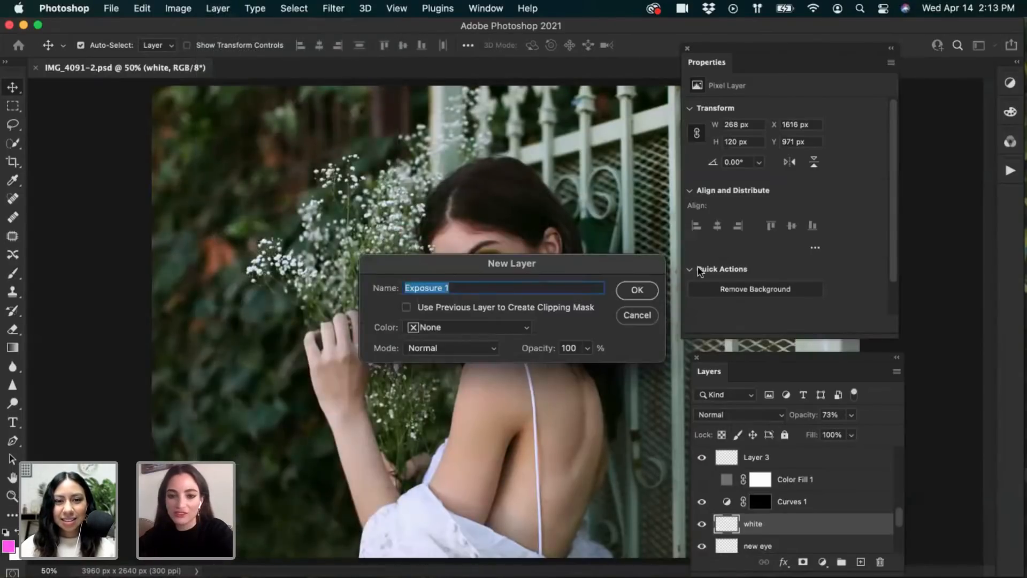
{"action": "left_click", "coordinate": [648, 291]}
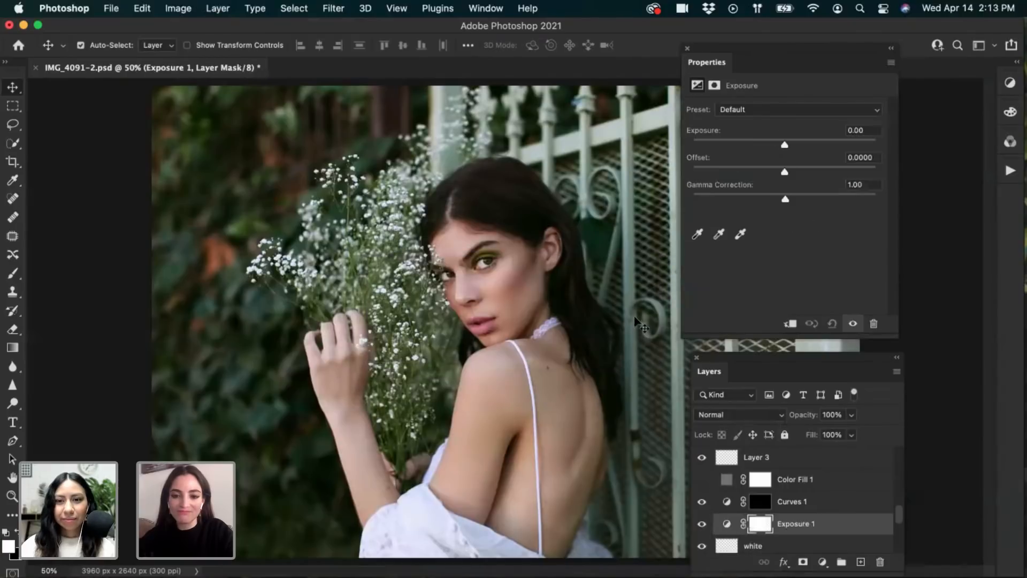
Set the Exposure 1 layer's exposure to -0.18 and its offset to +0.0019
{"action": "left_click_drag", "start_coordinate": [785, 144], "coordinate": [785, 175]}
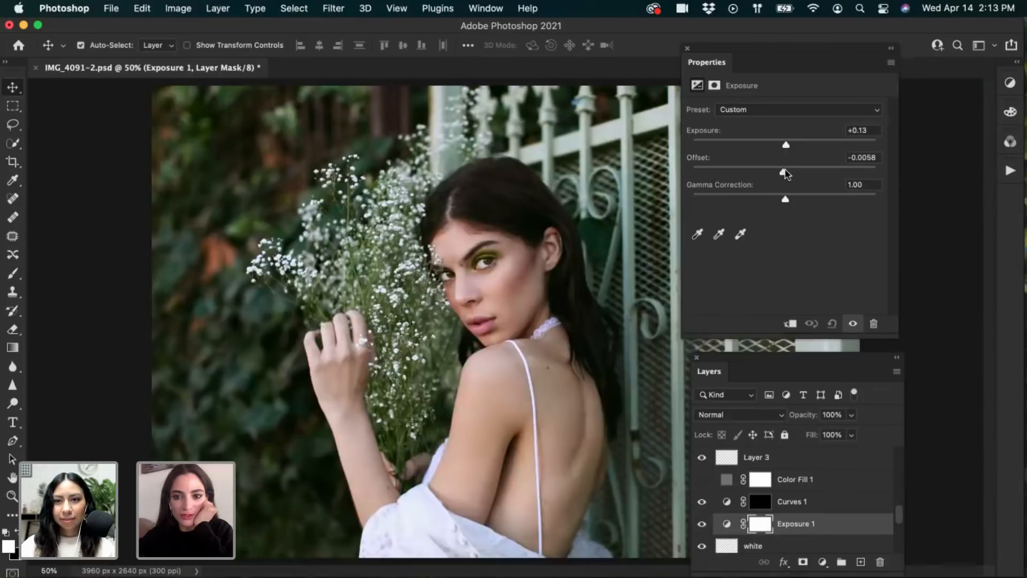
{"action": "left_click_drag", "start_coordinate": [784, 173], "coordinate": [785, 172]}
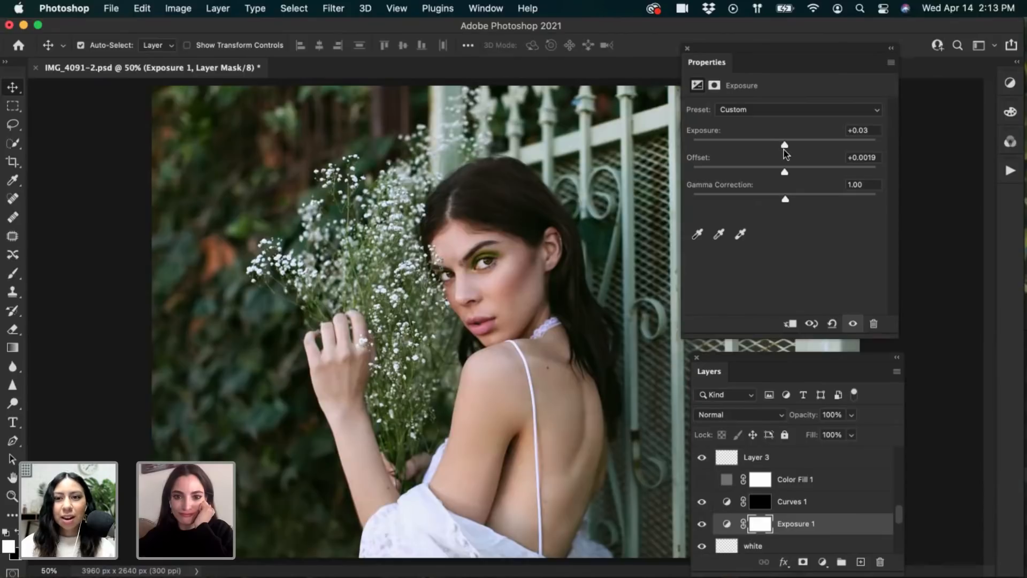
{"action": "left_click_drag", "start_coordinate": [786, 154], "coordinate": [784, 154]}
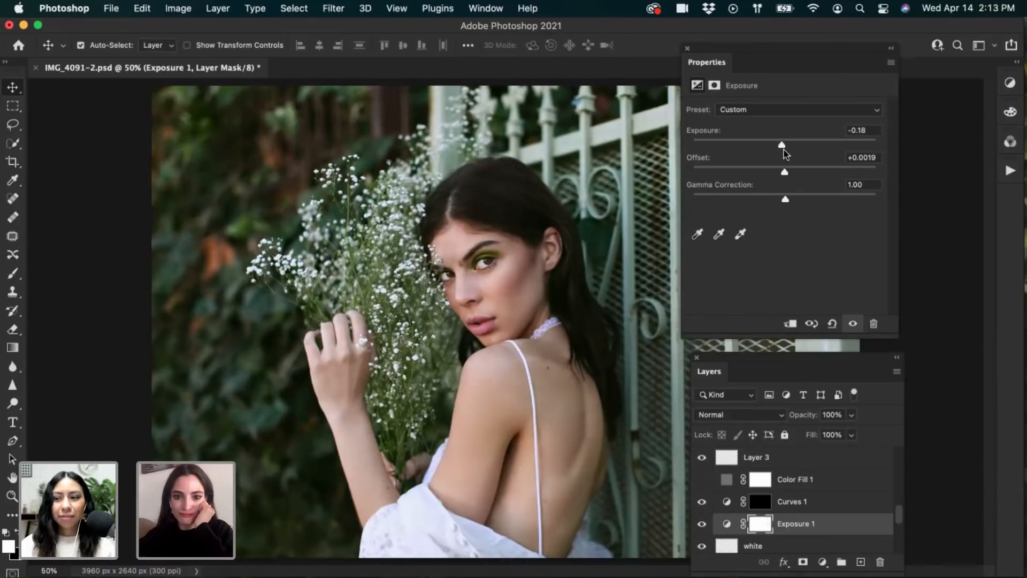
Compare the portrait with and without the Exposure 1 layer, keep it visible, and save the document
{"action": "left_click", "coordinate": [702, 525]}
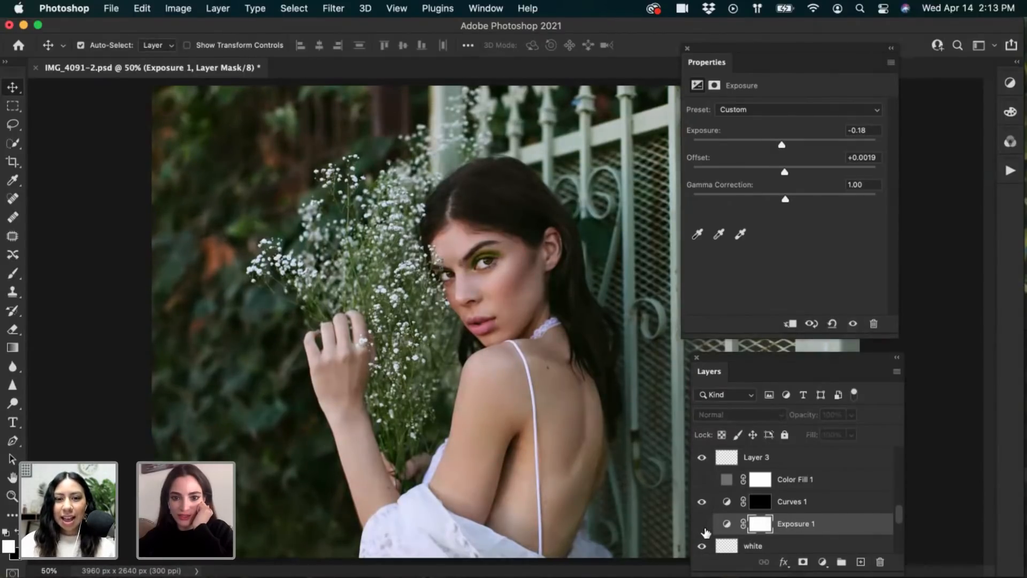
{"action": "left_click", "coordinate": [702, 526]}
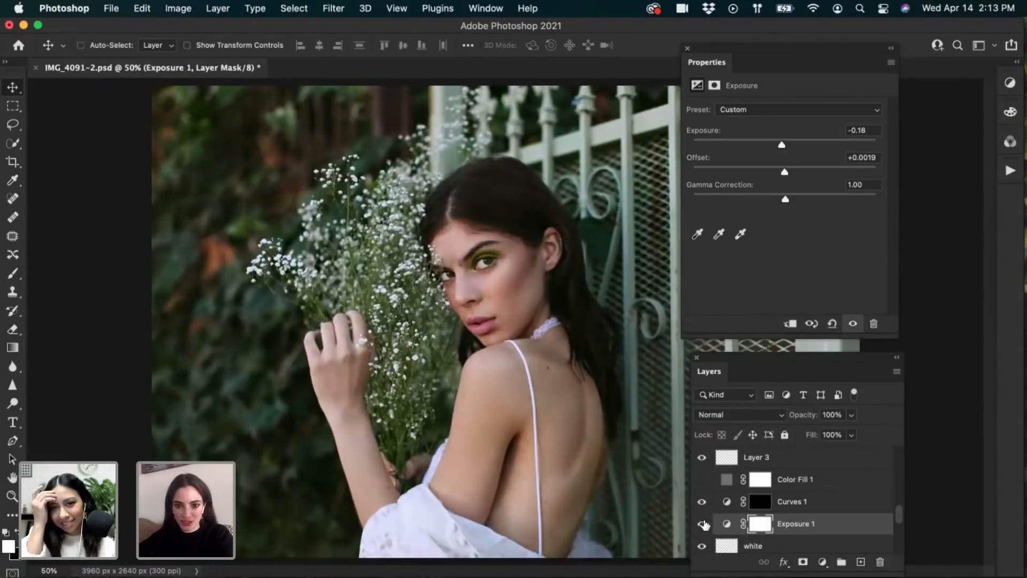
{"action": "key", "text": "super+s"}
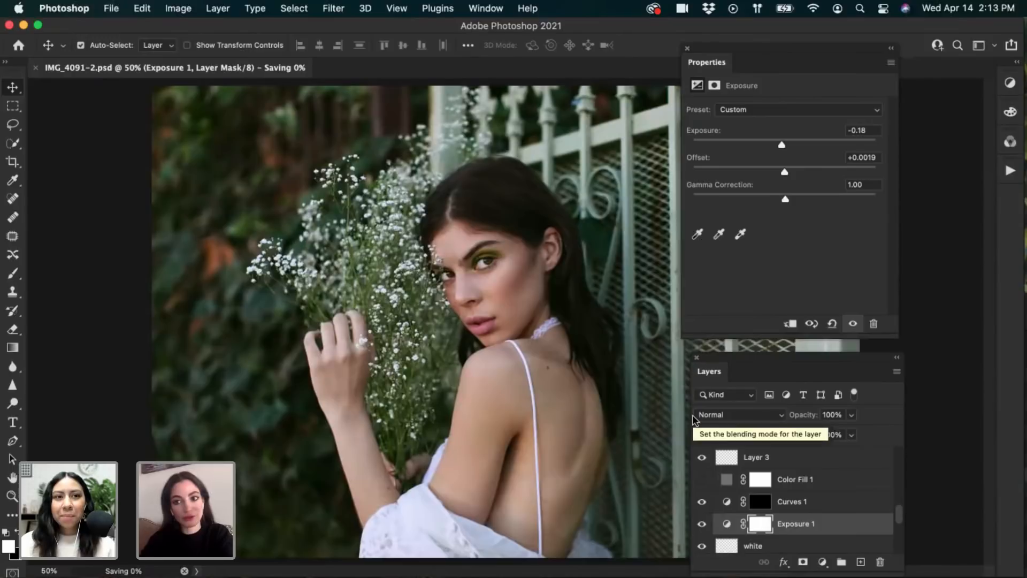
{"action": "key", "text": "super+minus"}
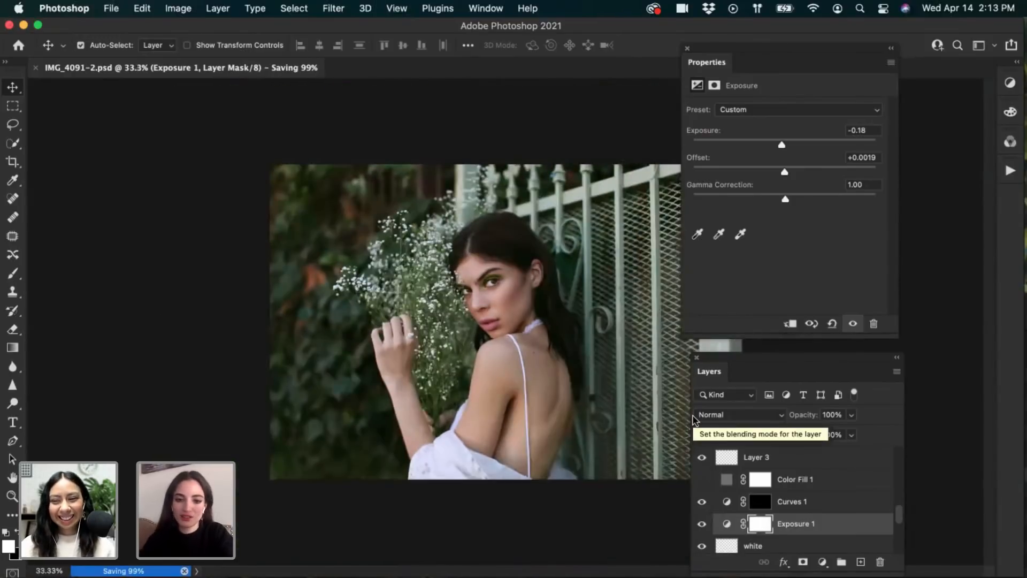
{"action": "key", "text": "super+plus"}
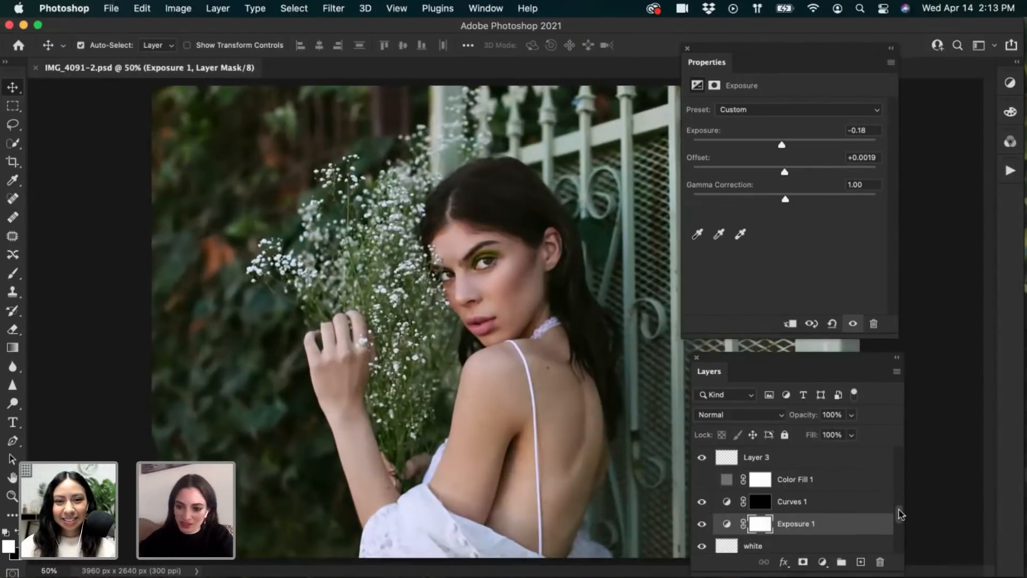
Check the effect of the Color Fill 2 layer on the portrait and reduce its opacity to 4%
{"action": "left_click_drag", "start_coordinate": [900, 512], "coordinate": [898, 472]}
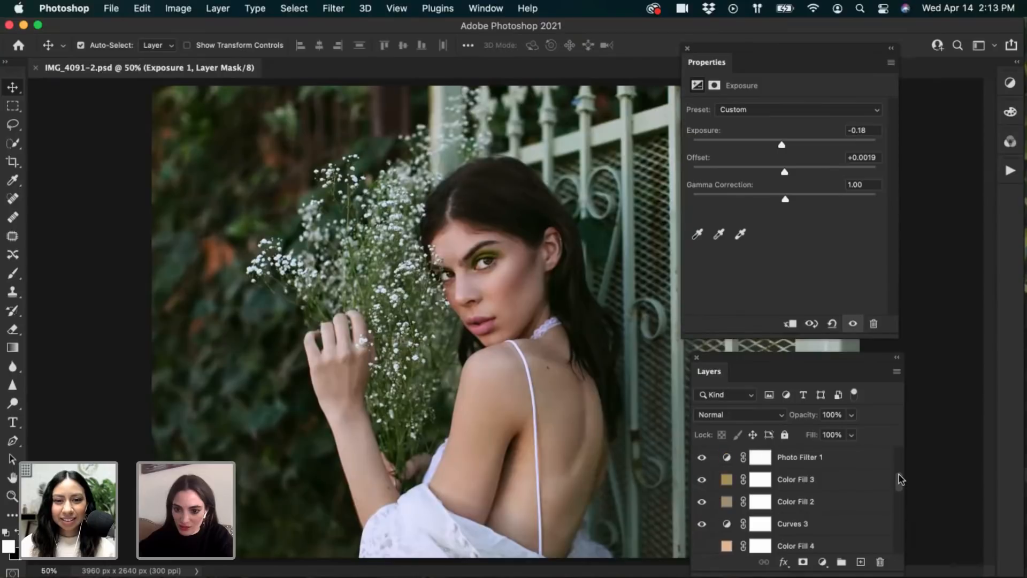
{"action": "left_click", "coordinate": [806, 490]}
{"action": "left_click", "coordinate": [702, 502]}
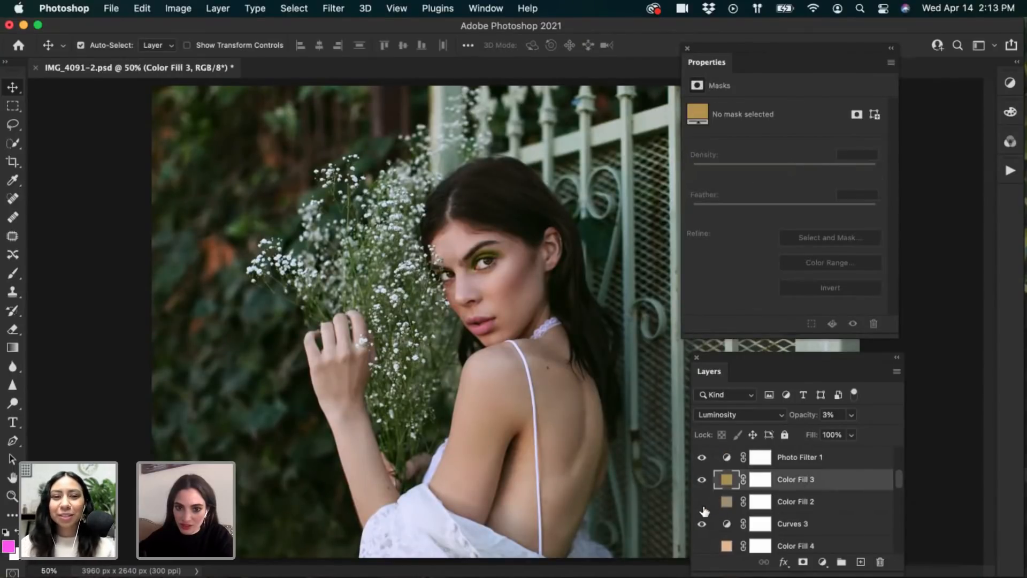
{"action": "left_click", "coordinate": [797, 503]}
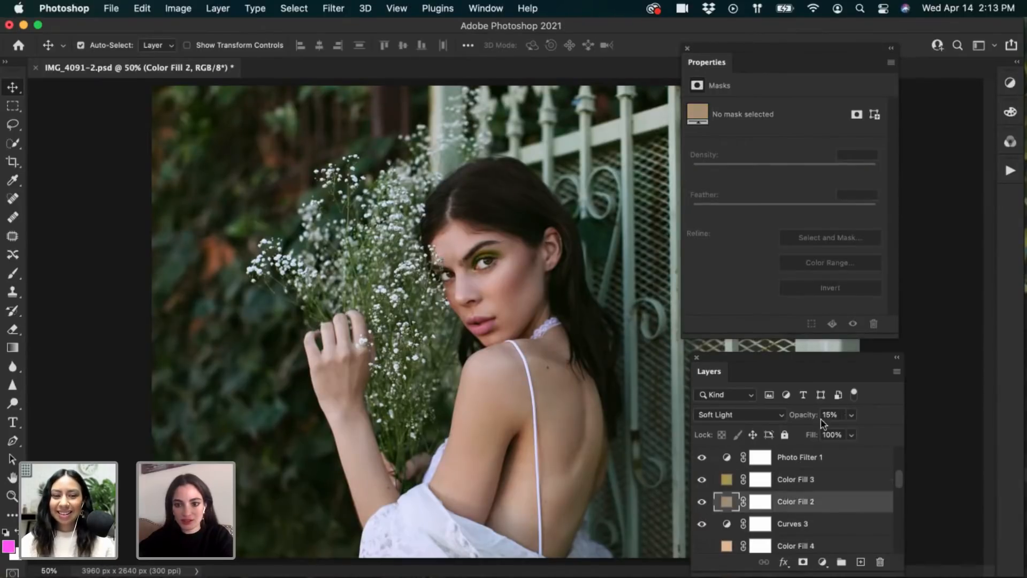
{"action": "left_click", "coordinate": [805, 416]}
{"action": "key", "text": "Return"}
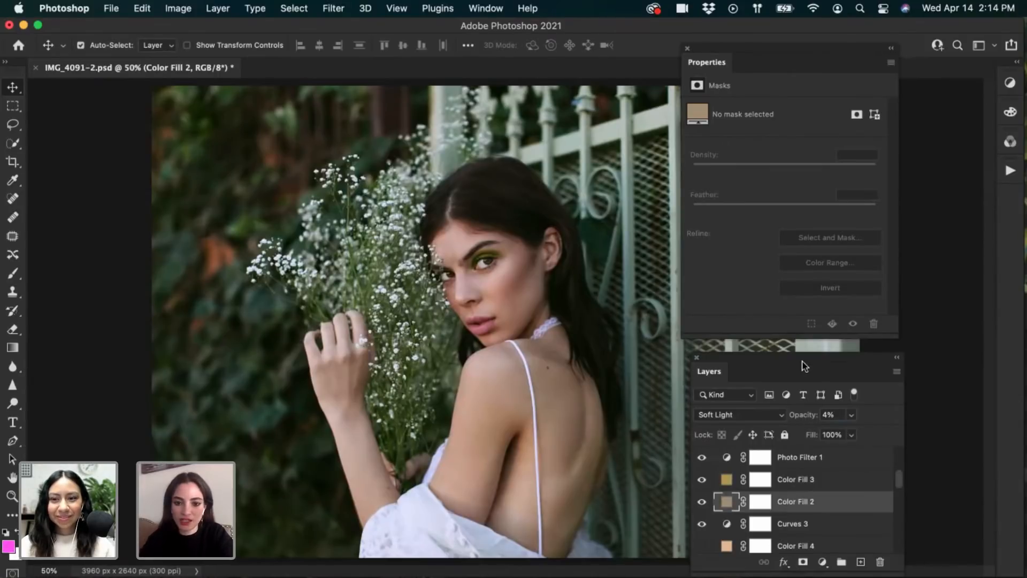
Compare the whole portrait with and without the Color Fill 2 layer, leaving the layer visible
{"action": "key", "text": "super+minus"}
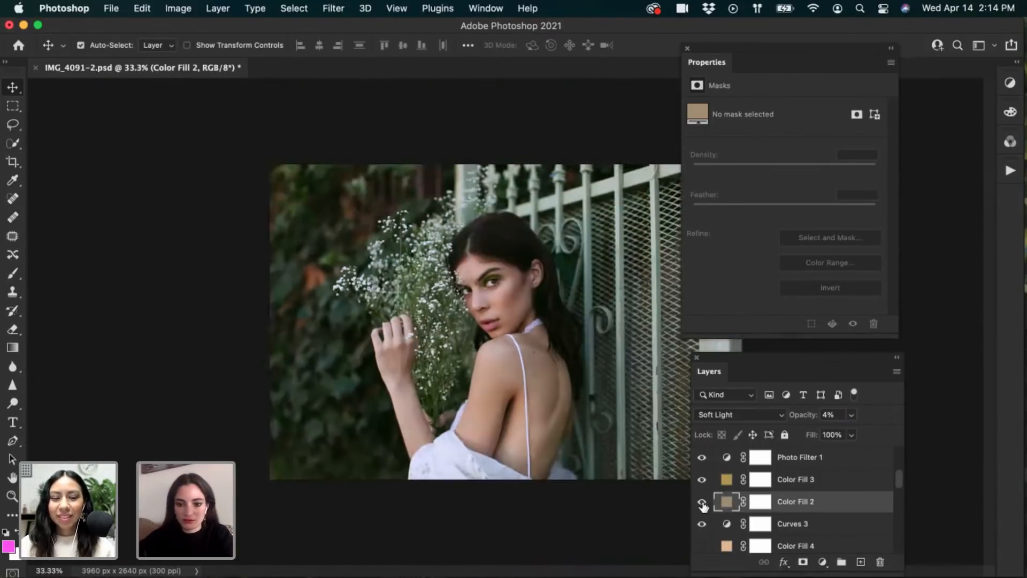
{"action": "left_click", "coordinate": [702, 502]}
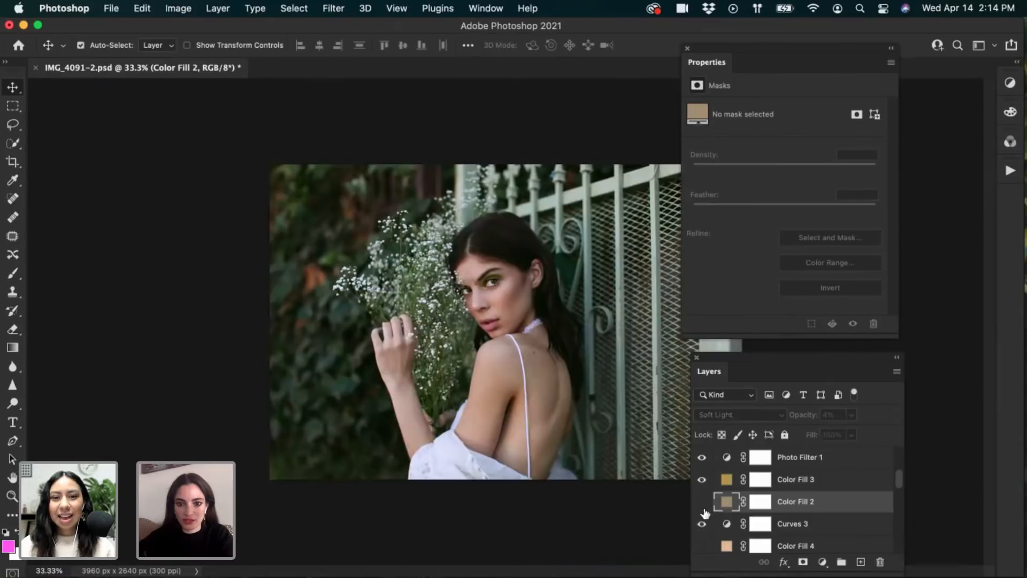
{"action": "left_click", "coordinate": [702, 501]}
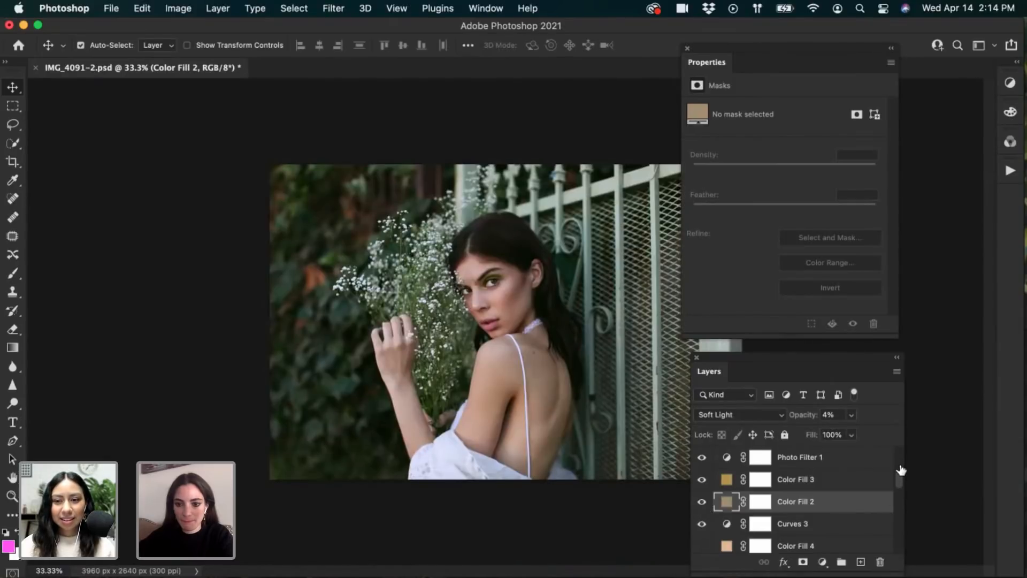
Select the Selective Color 1 layer at the top of the layer stack and save the document
{"action": "left_click_drag", "start_coordinate": [901, 469], "coordinate": [901, 456]}
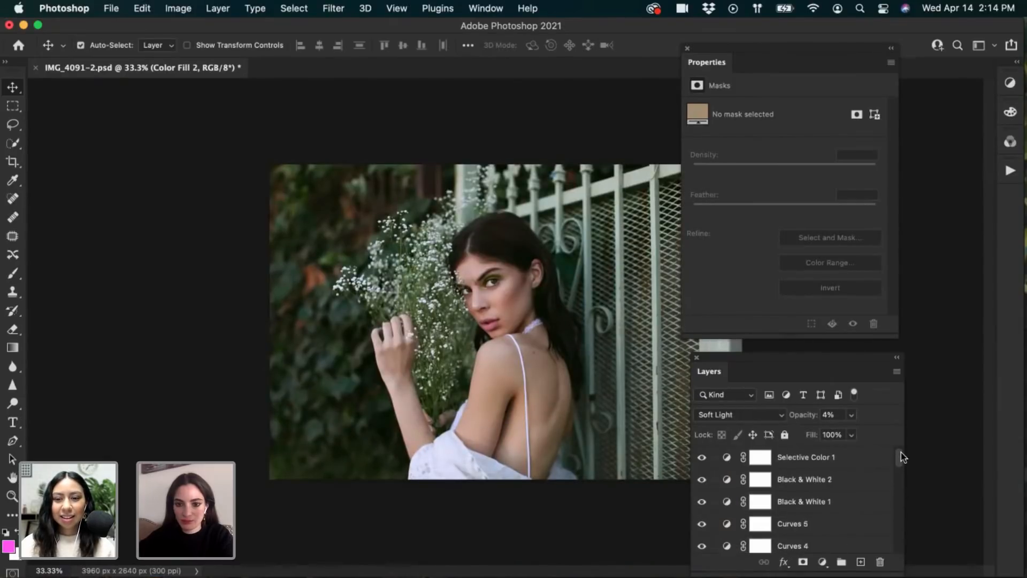
{"action": "left_click", "coordinate": [840, 460]}
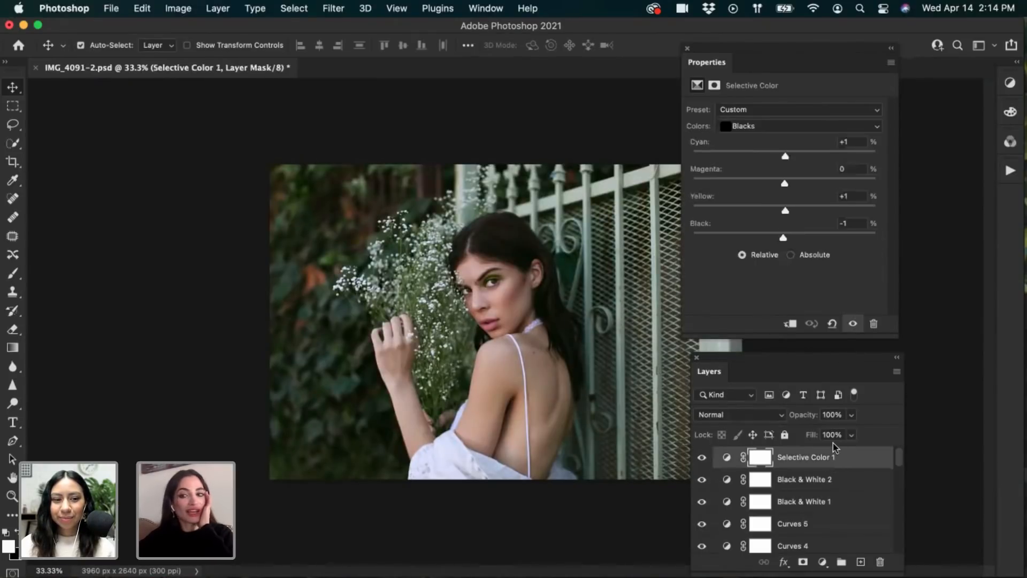
{"action": "key", "text": "super+equal"}
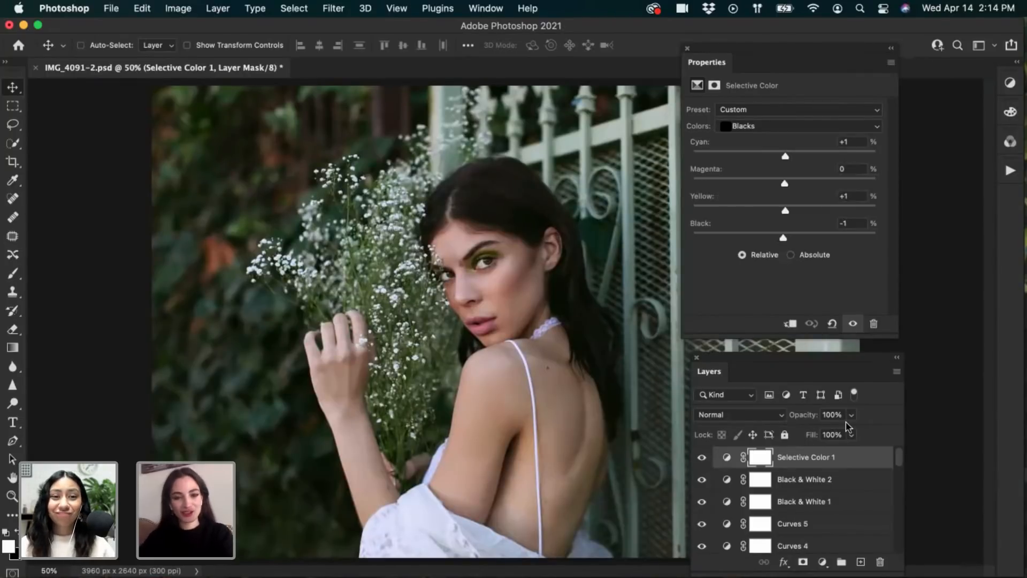
{"action": "key", "text": "super+s"}
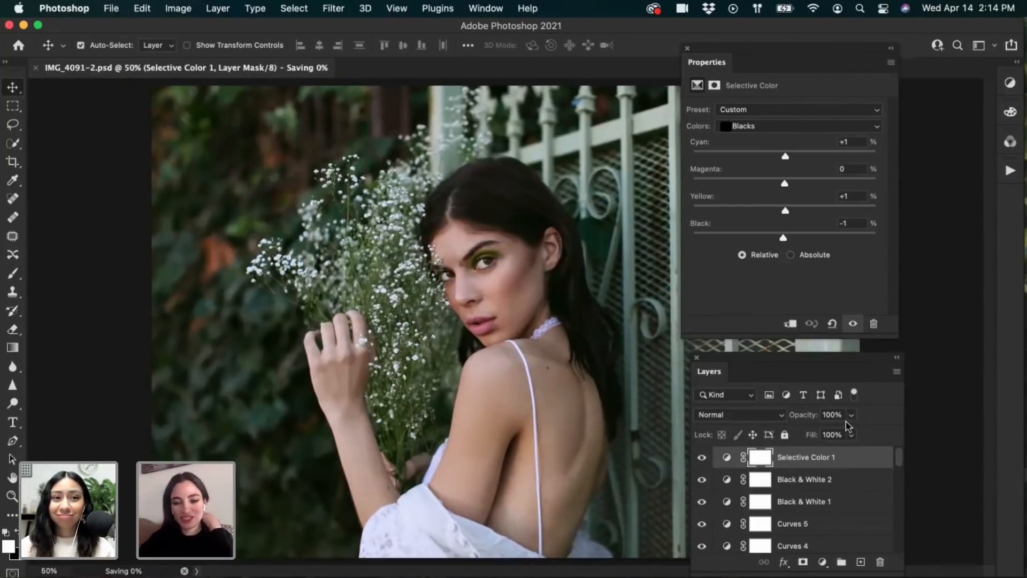
Switch to Finder and open the file IMG_4091-3.JPG in Photoshop as a separate document
{"action": "key", "text": "super+Tab"}
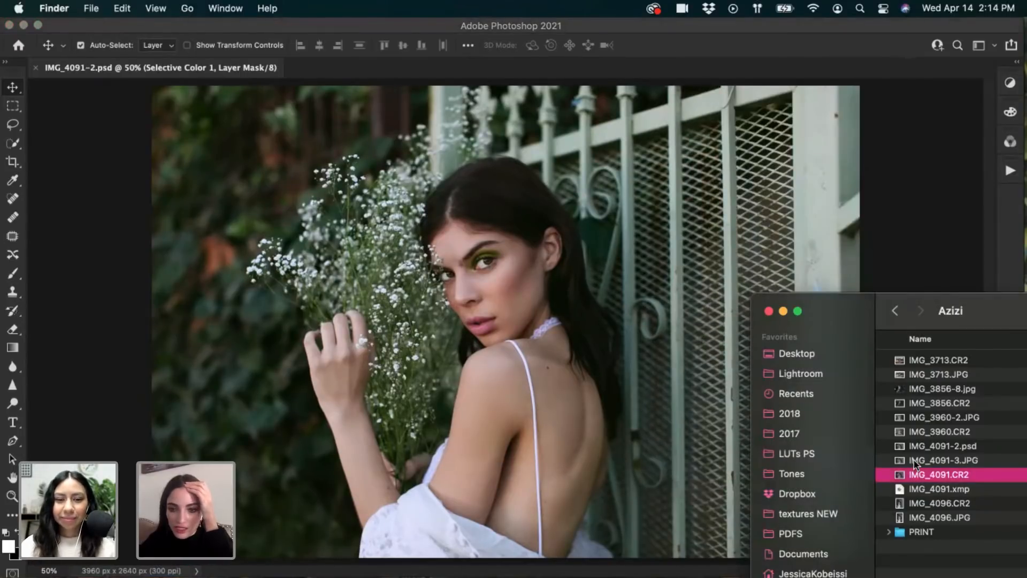
{"action": "left_click", "coordinate": [923, 460]}
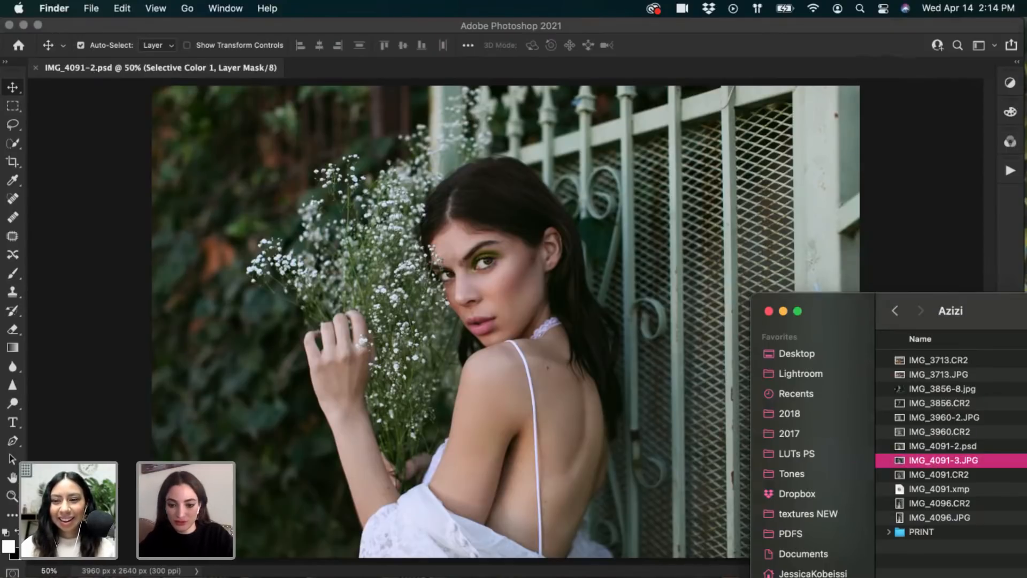
{"action": "left_click_drag", "start_coordinate": [943, 460], "coordinate": [682, 409]}
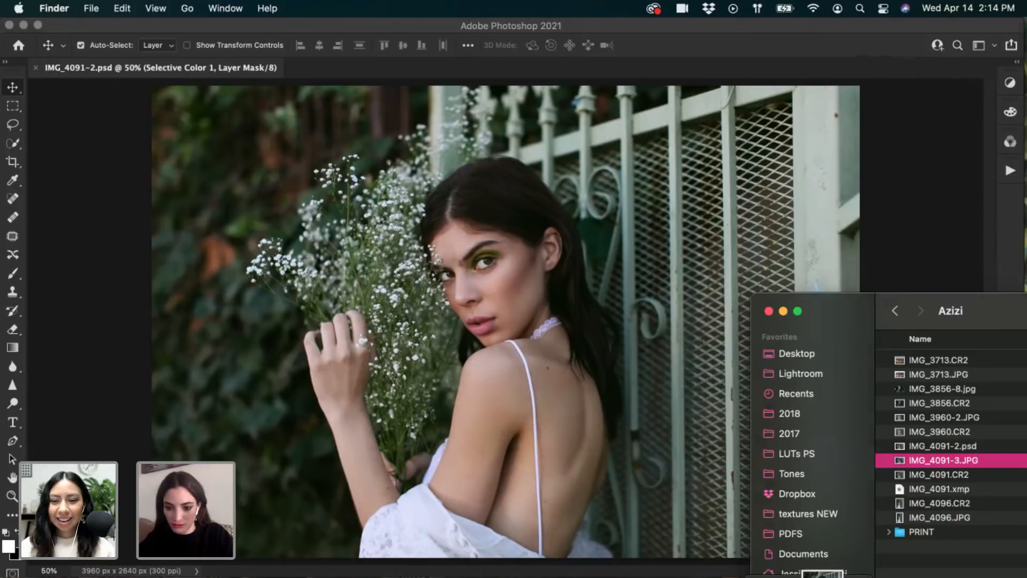
{"action": "left_click", "coordinate": [825, 576]}
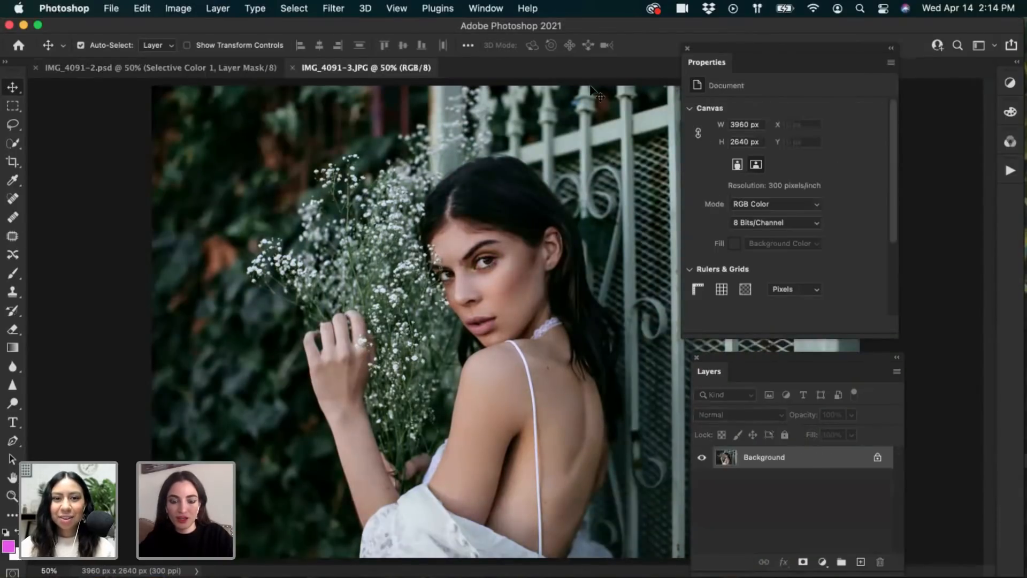
Move the Properties and Layers panels aside to uncover more of the portrait
{"action": "left_click_drag", "start_coordinate": [704, 65], "coordinate": [760, 54]}
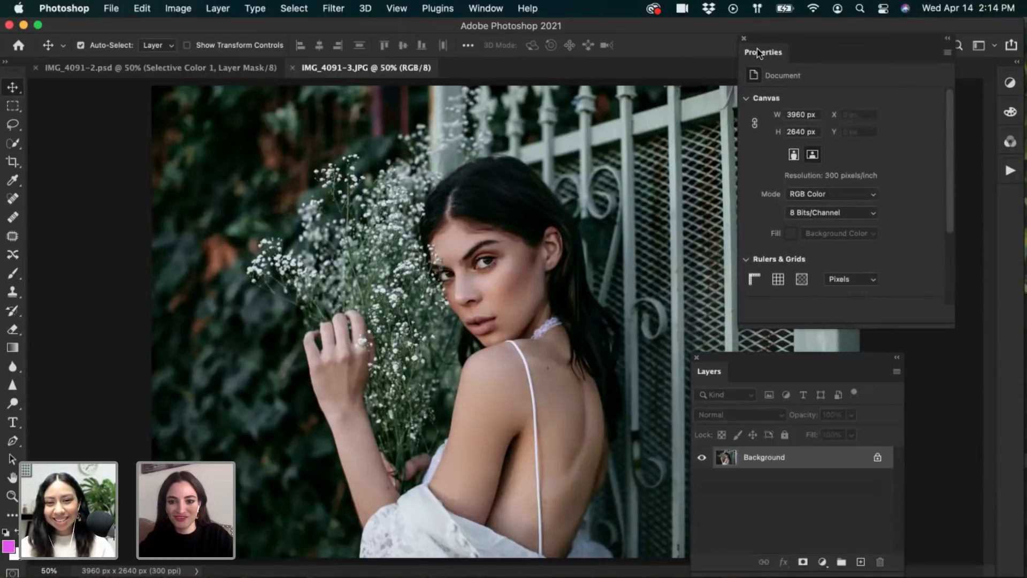
{"action": "left_click_drag", "start_coordinate": [720, 380], "coordinate": [802, 381]}
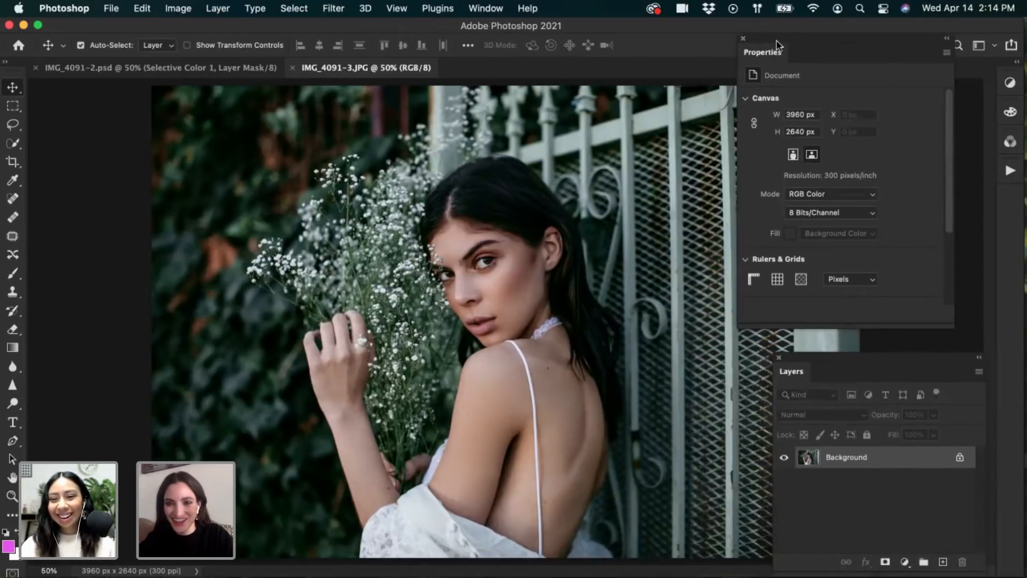
{"action": "left_click_drag", "start_coordinate": [773, 56], "coordinate": [843, 79]}
{"action": "left_click_drag", "start_coordinate": [801, 372], "coordinate": [849, 376]}
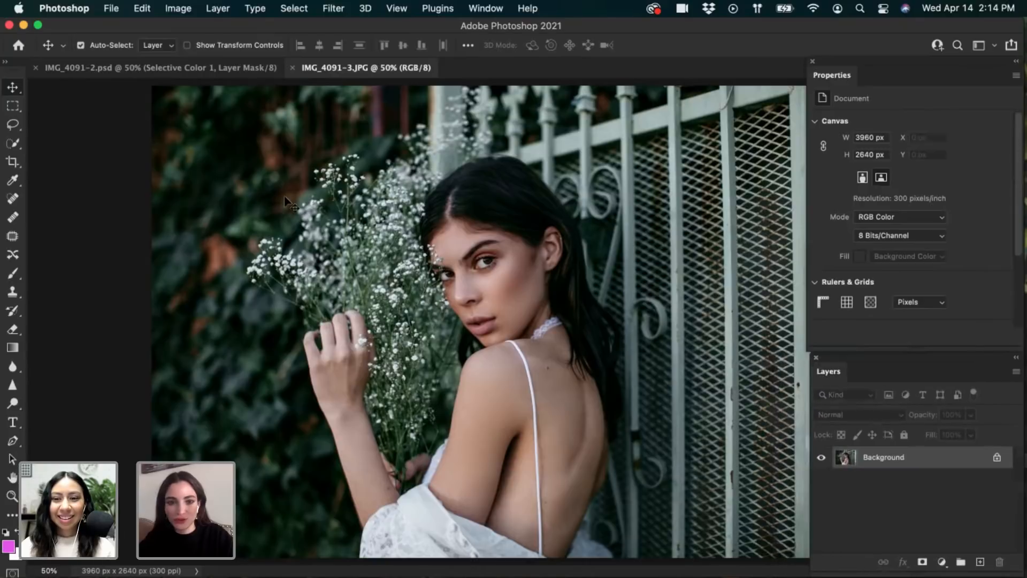
Compare the graded IMG_4091-2.psd with IMG_4091-3.JPG, ending on the graded document
{"action": "left_click", "coordinate": [126, 68]}
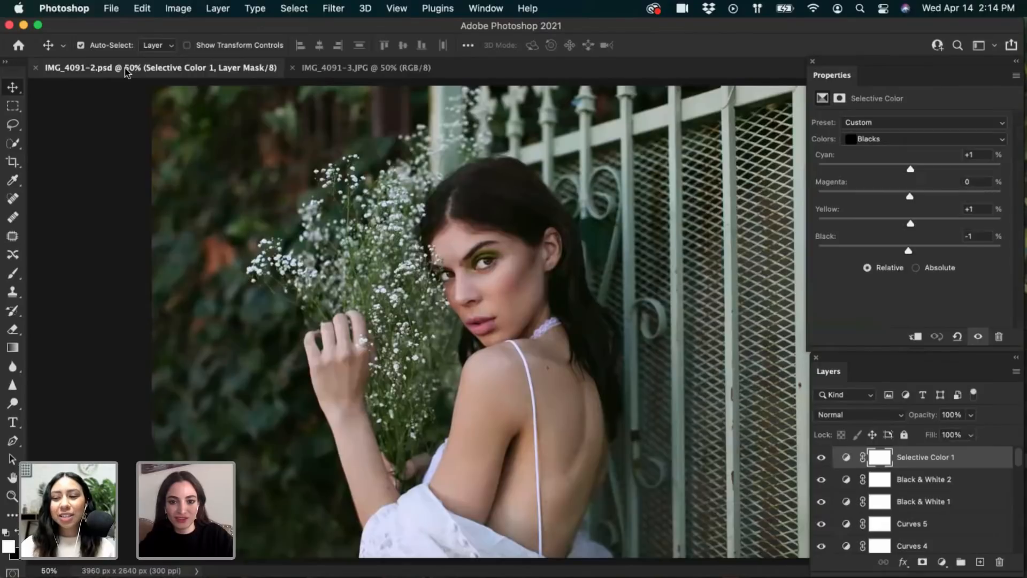
{"action": "left_click", "coordinate": [349, 69]}
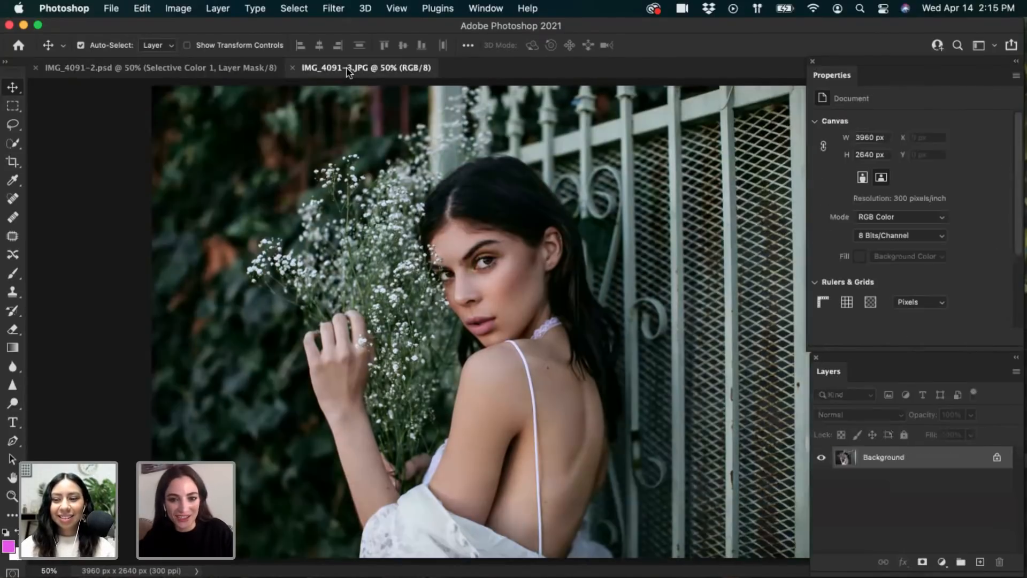
{"action": "left_click", "coordinate": [202, 70]}
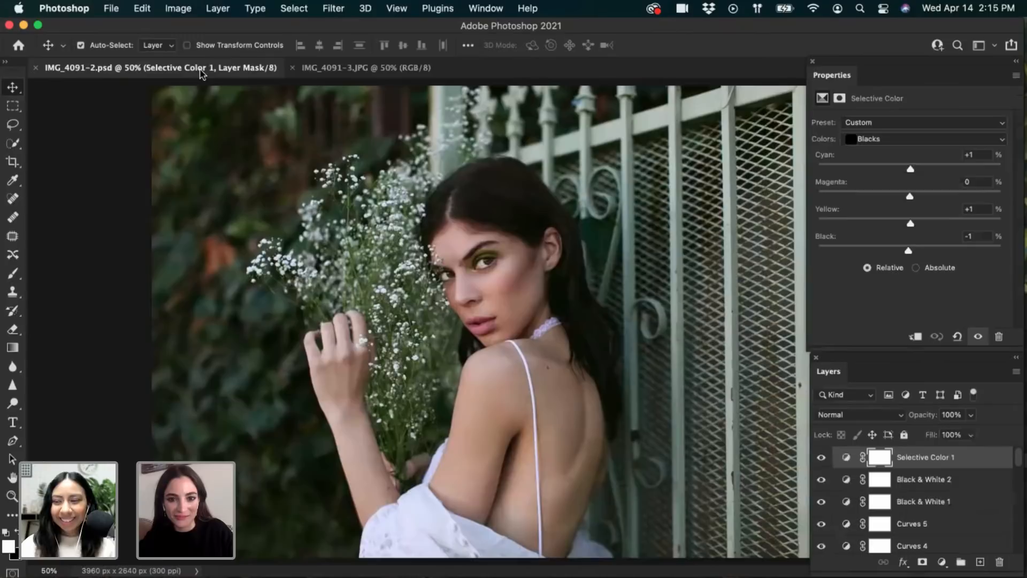
Add a Curves adjustment layer with default settings above the Selective Color 1 layer
{"action": "left_click", "coordinate": [217, 9]}
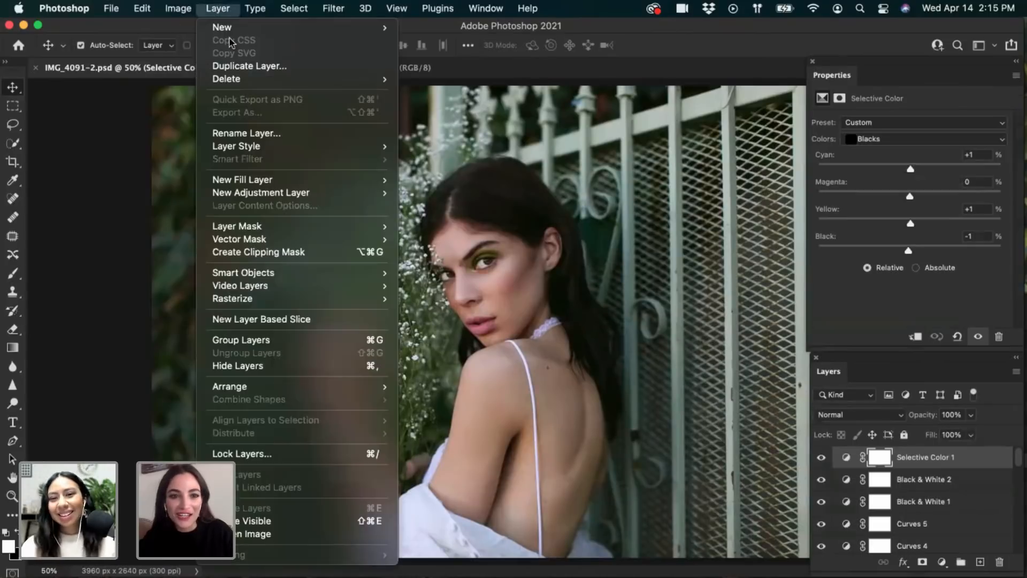
{"action": "mouse_move", "coordinate": [369, 193]}
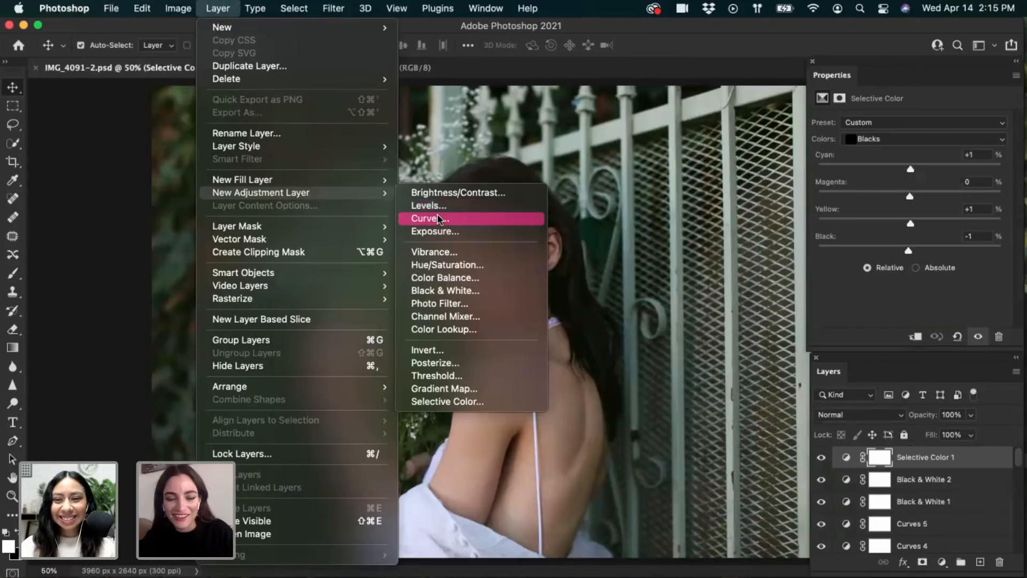
{"action": "left_click", "coordinate": [438, 217]}
{"action": "key", "text": "Return"}
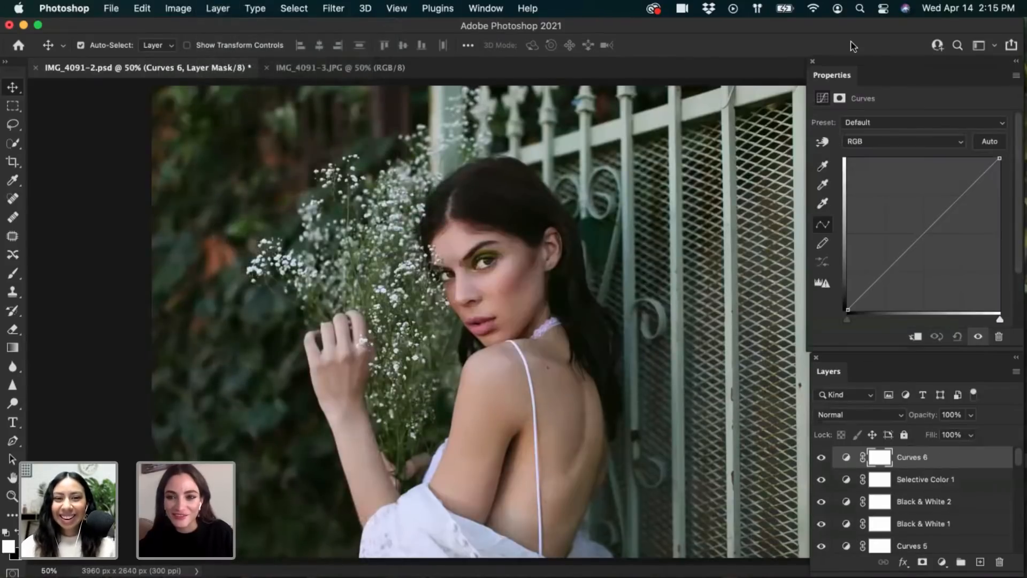
Anchor the shadows of the Curves 6 RGB curve with one point and slightly lift the highlights with a second
{"action": "left_click_drag", "start_coordinate": [831, 75], "coordinate": [713, 75]}
{"action": "left_click", "coordinate": [776, 268]}
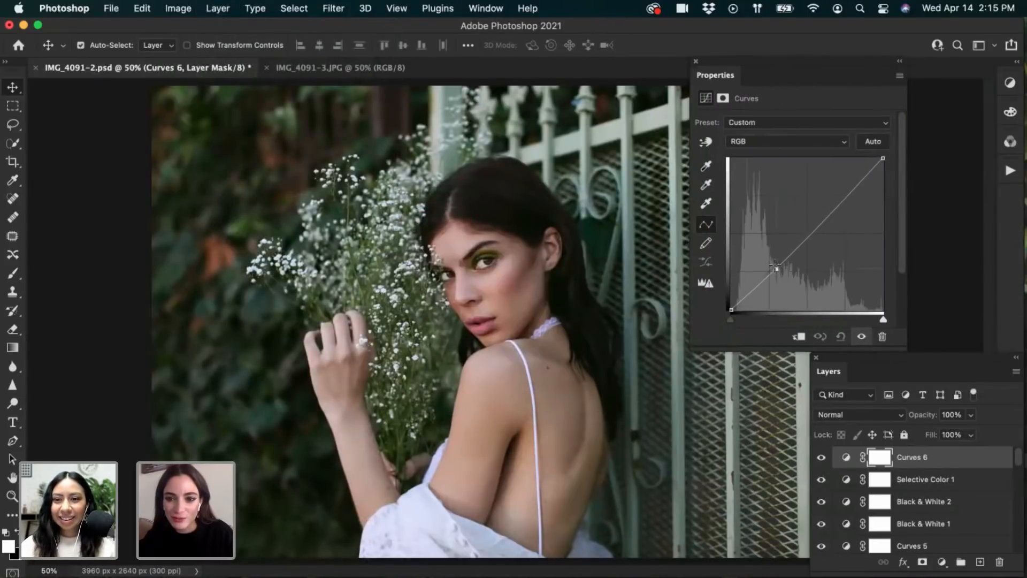
{"action": "left_click", "coordinate": [826, 208]}
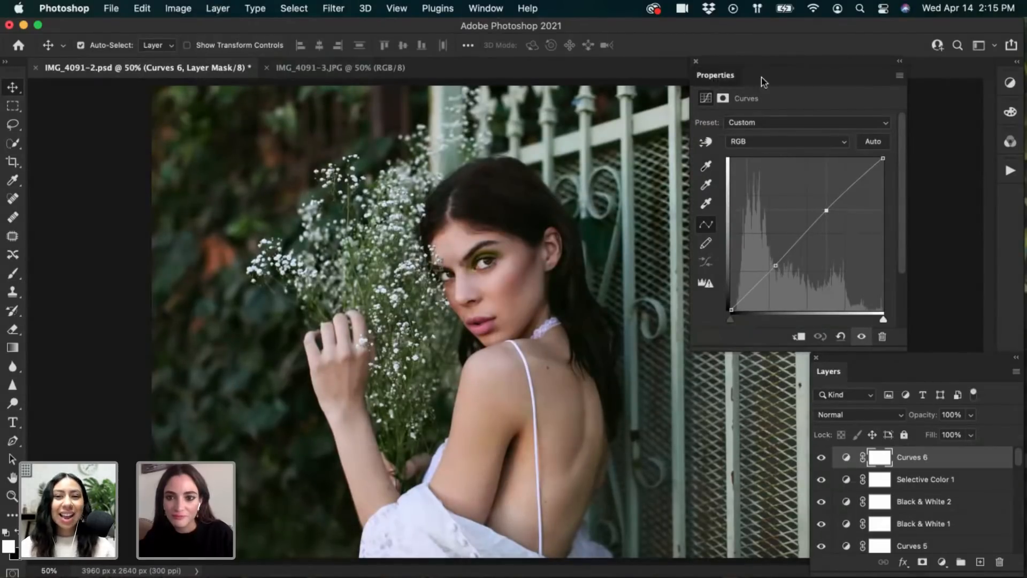
{"action": "left_click_drag", "start_coordinate": [763, 79], "coordinate": [840, 80]}
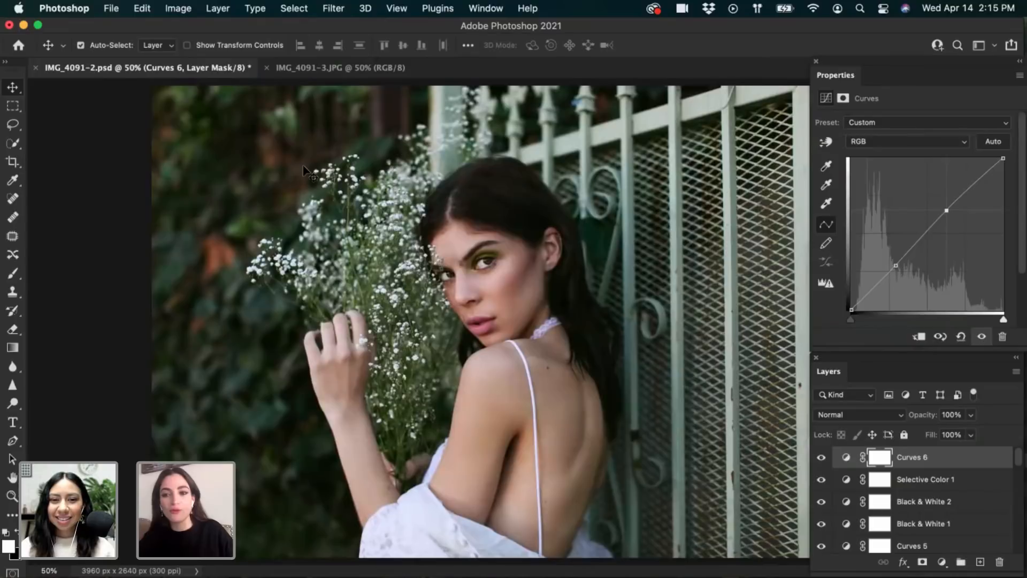
Save IMG_4091-2.psd and compare it with IMG_4091-3.JPG
{"action": "key", "text": "super+s"}
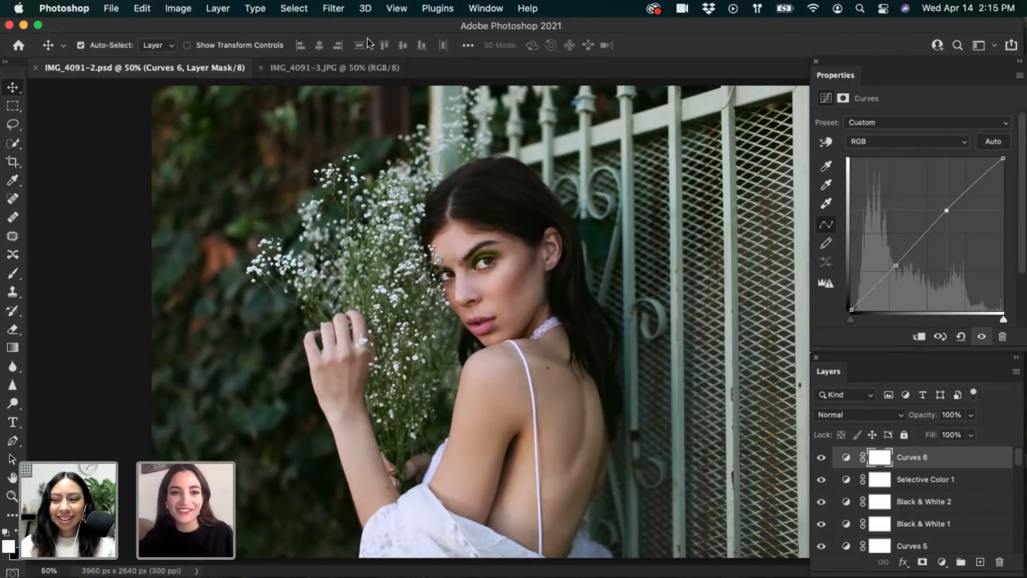
{"action": "left_click", "coordinate": [314, 70]}
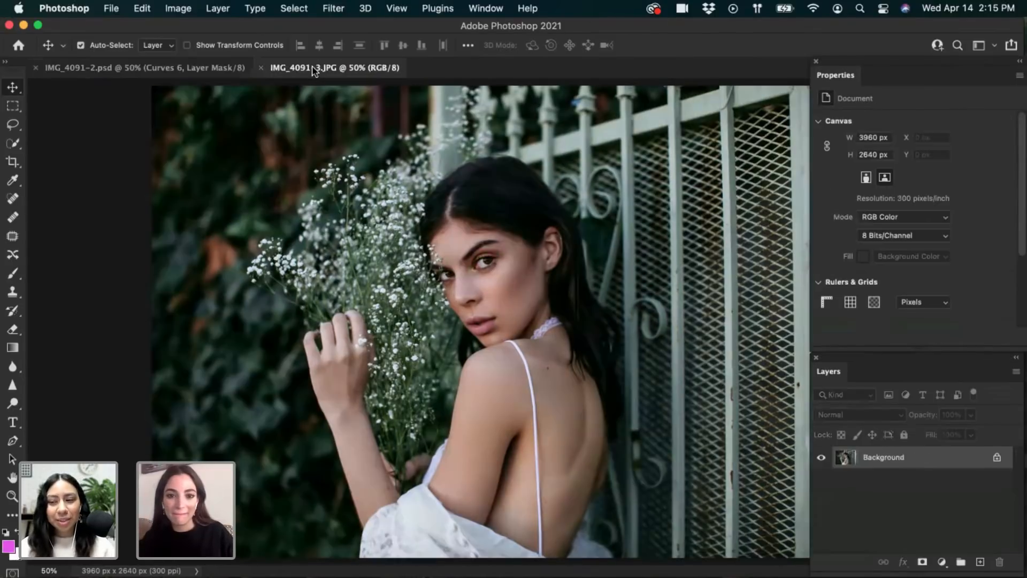
{"action": "left_click", "coordinate": [210, 67]}
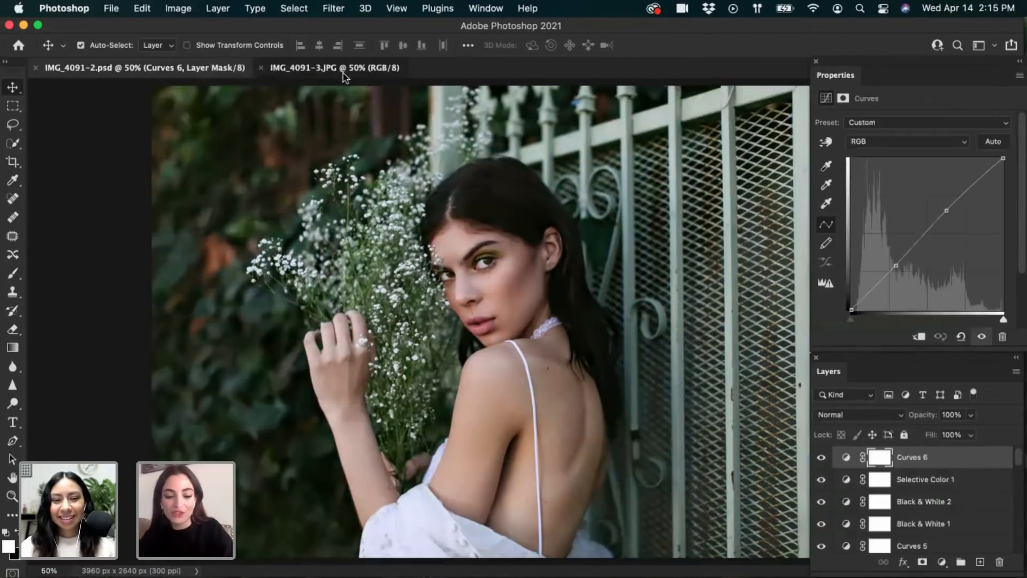
{"action": "left_click", "coordinate": [342, 72]}
{"action": "key", "text": "super+a"}
{"action": "left_click", "coordinate": [142, 9]}
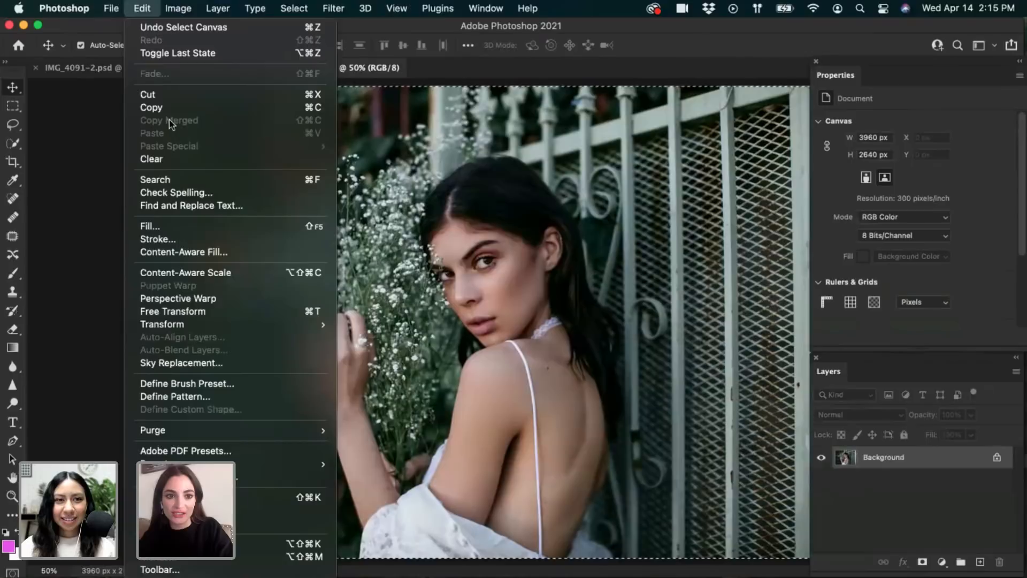
{"action": "left_click", "coordinate": [168, 106]}
Copy the merged full canvas of IMG_4091-2.psd and paste it as a new layer into IMG_4091-3.JPG
{"action": "left_click", "coordinate": [155, 67]}
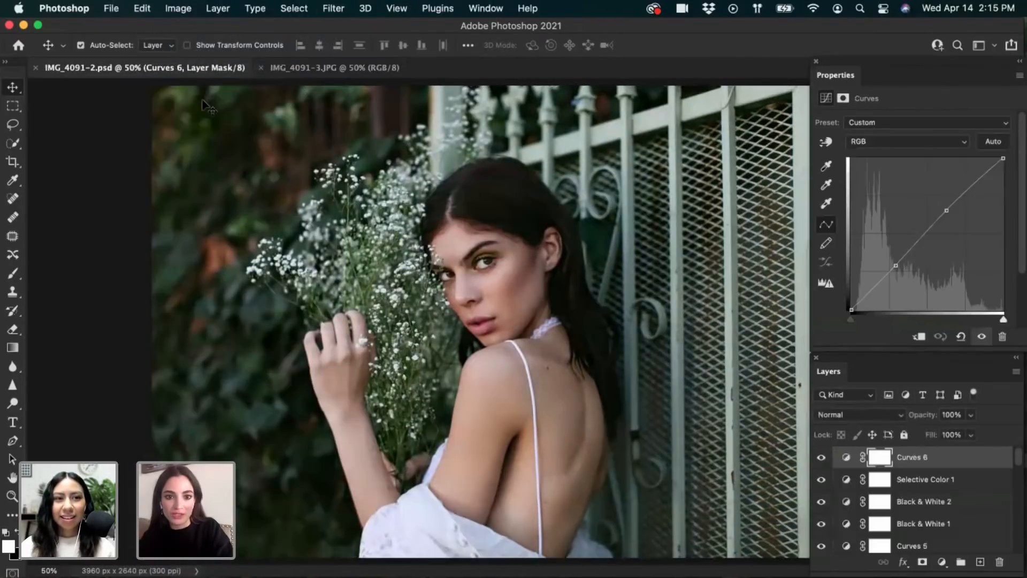
{"action": "left_click", "coordinate": [142, 8]}
{"action": "left_click", "coordinate": [177, 120]}
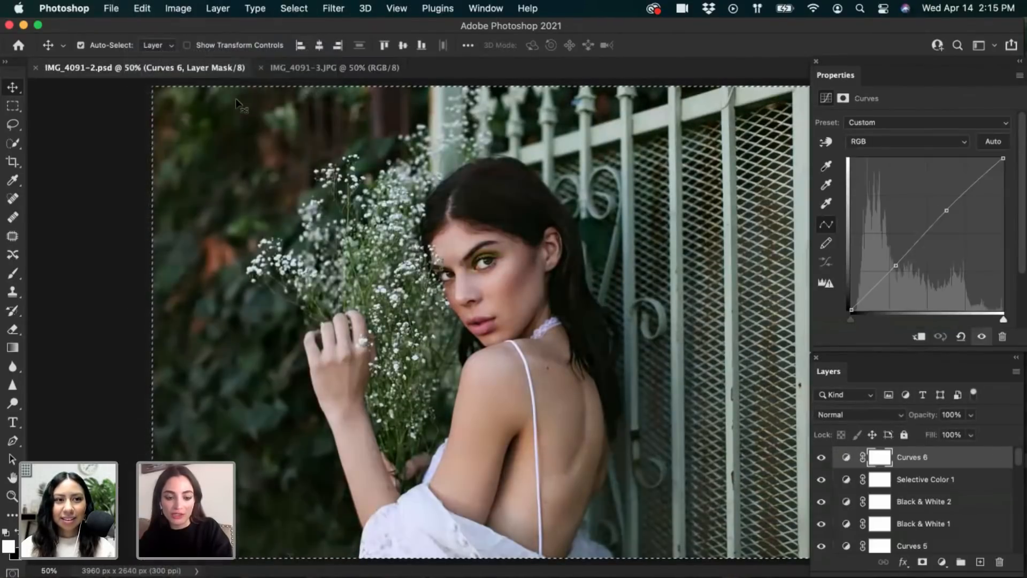
{"action": "left_click", "coordinate": [292, 73]}
{"action": "key", "text": "super+v"}
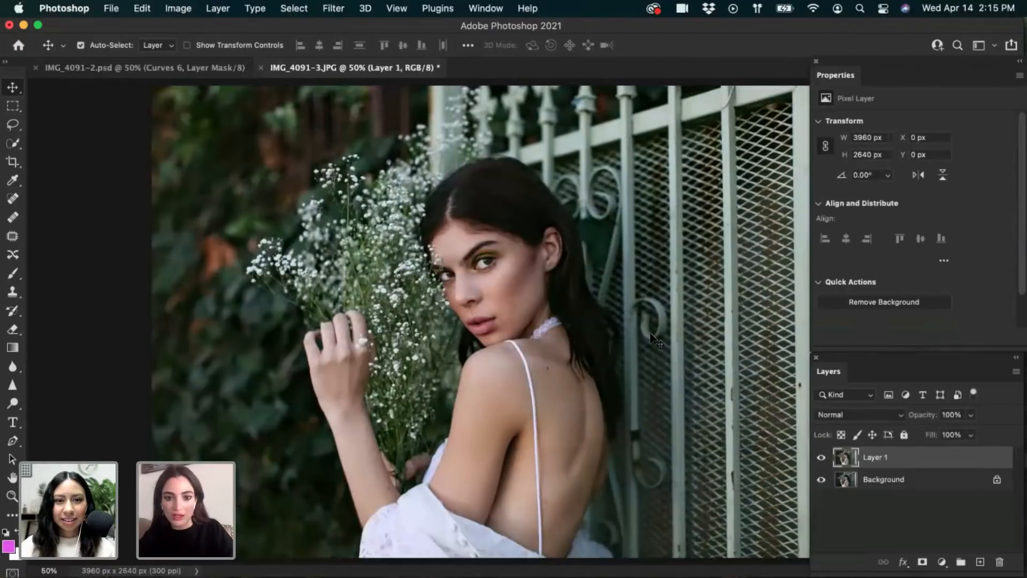
Make a full-height rectangular selection about 1881 px wide over the left half of the portrait
{"action": "left_click", "coordinate": [13, 106]}
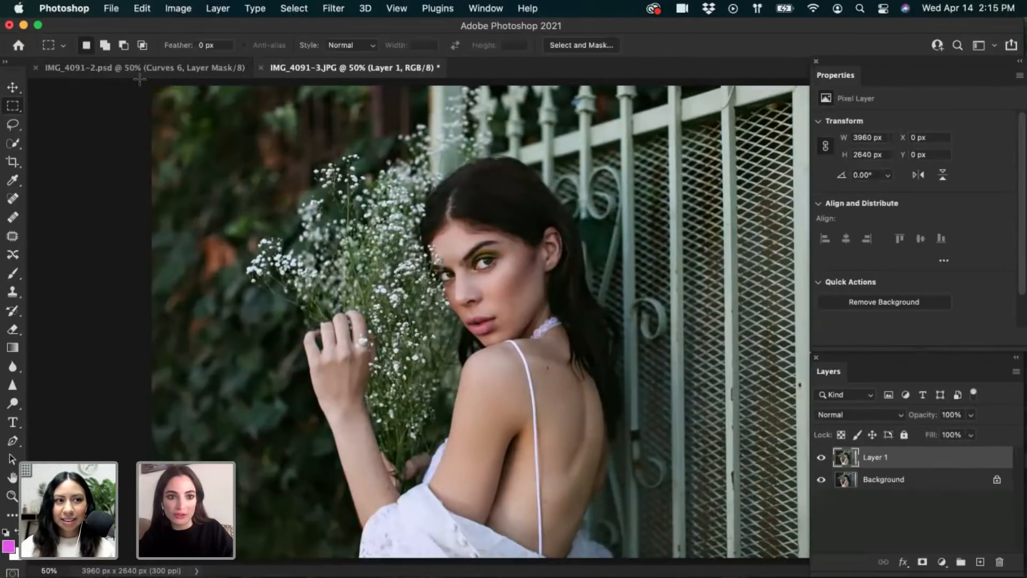
{"action": "left_click_drag", "start_coordinate": [151, 86], "coordinate": [809, 557]}
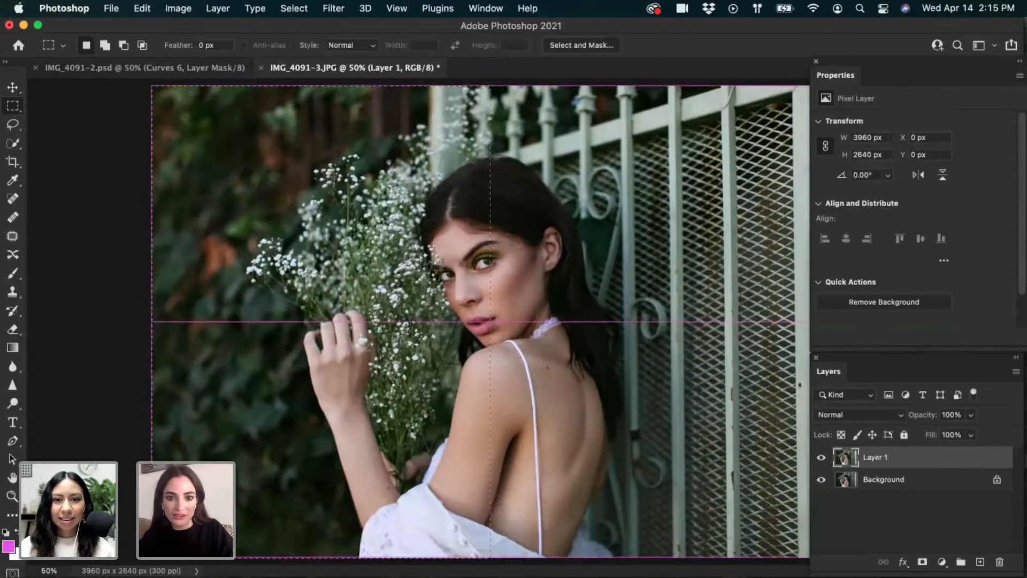
Try masking Layer 1 with the selected left half, compare it with the layer hidden, and undo the mask
{"action": "left_click", "coordinate": [922, 562]}
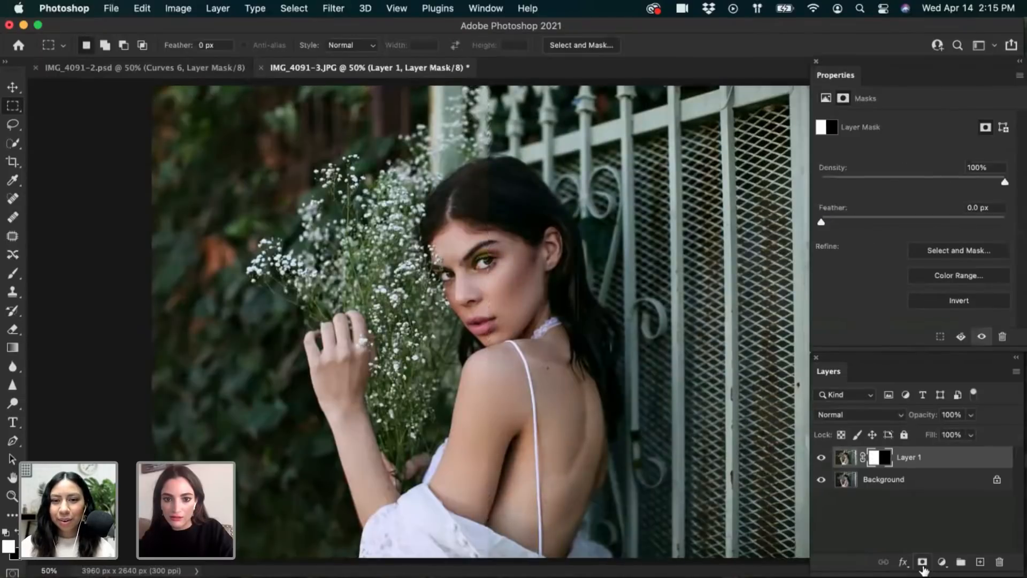
{"action": "left_click", "coordinate": [821, 458]}
{"action": "left_click", "coordinate": [821, 458]}
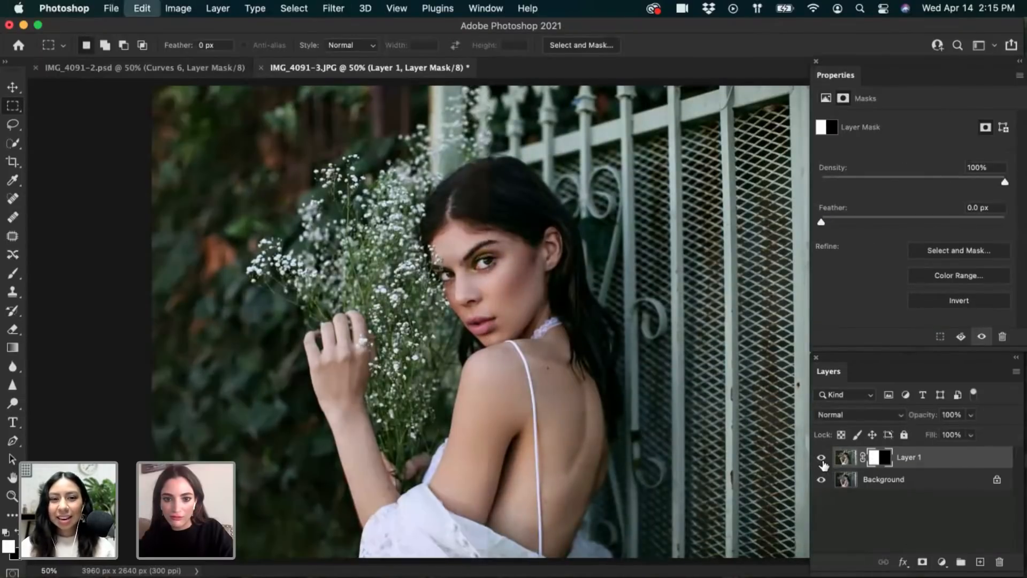
{"action": "key", "text": "super+z"}
{"action": "key", "text": "super+z"}
{"action": "key", "text": "super+z"}
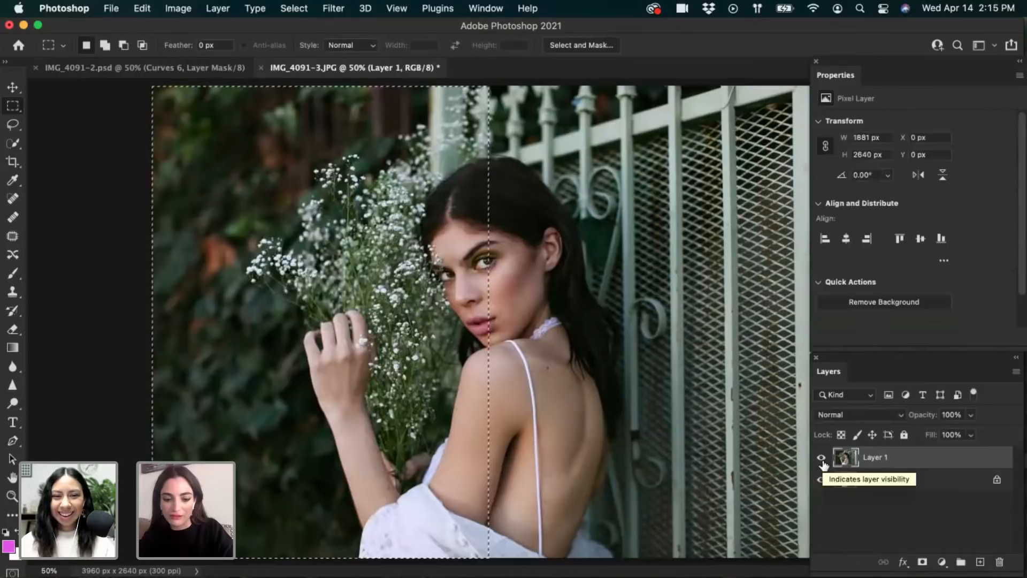
Clear the selection and compare the full-canvas Layer 1 with the Background by toggling Layer 1's visibility
{"action": "key", "text": "super+d"}
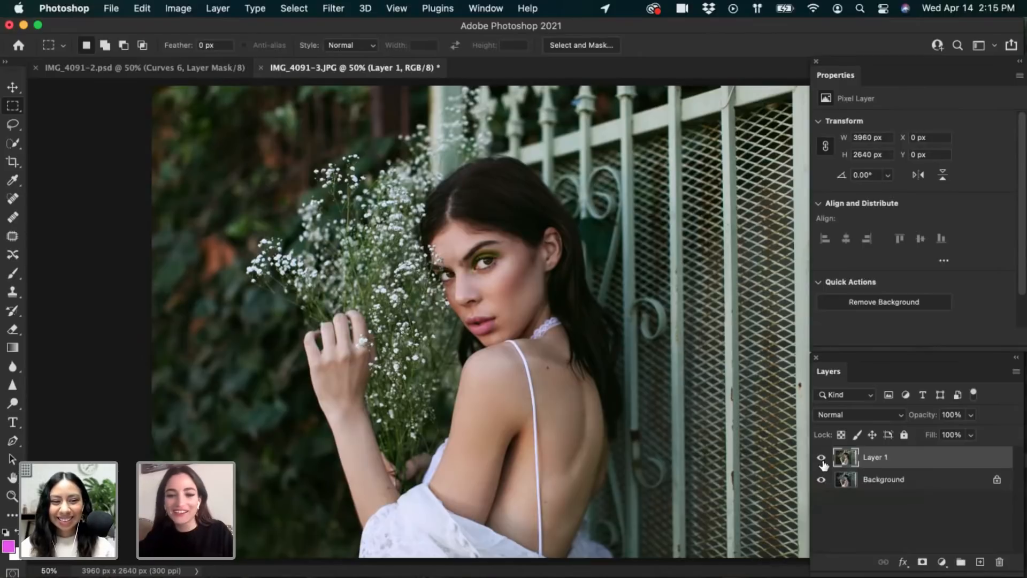
{"action": "left_click", "coordinate": [821, 458]}
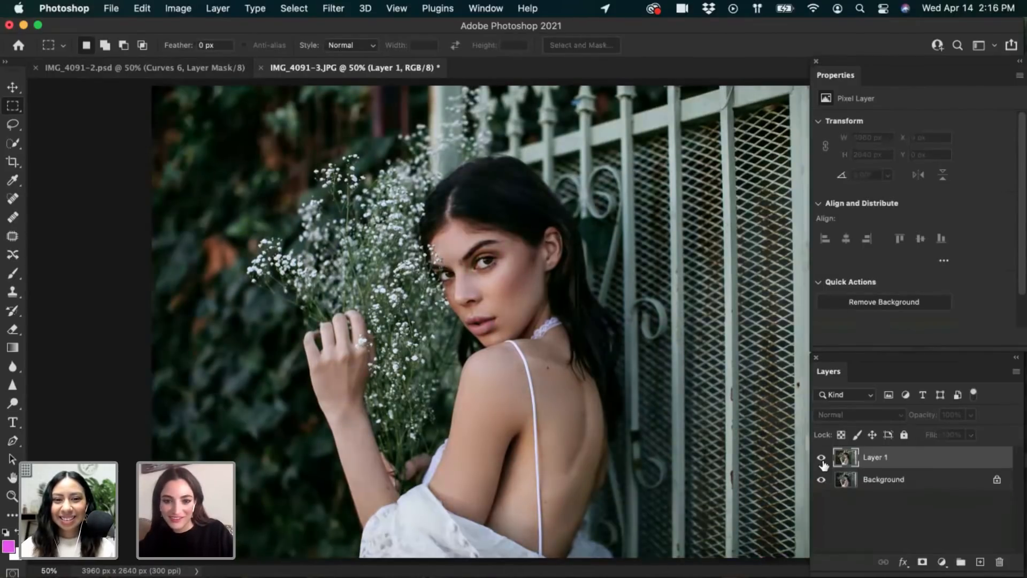
{"action": "left_click", "coordinate": [821, 457]}
{"action": "left_click", "coordinate": [821, 458]}
{"action": "left_click", "coordinate": [821, 458]}
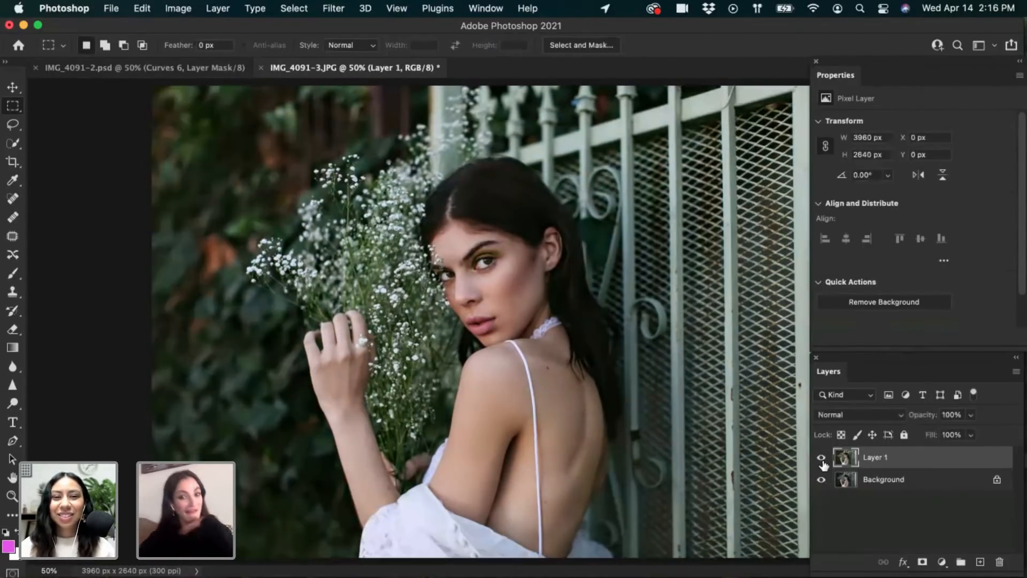
{"action": "left_click", "coordinate": [821, 459]}
{"action": "left_click", "coordinate": [822, 458]}
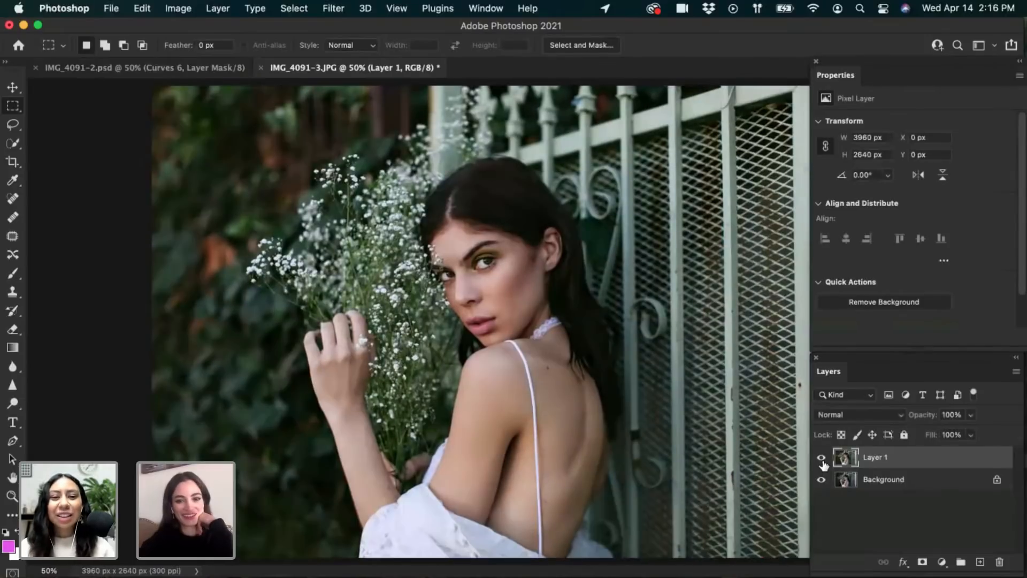
{"action": "left_click", "coordinate": [821, 458]}
{"action": "left_click", "coordinate": [821, 458]}
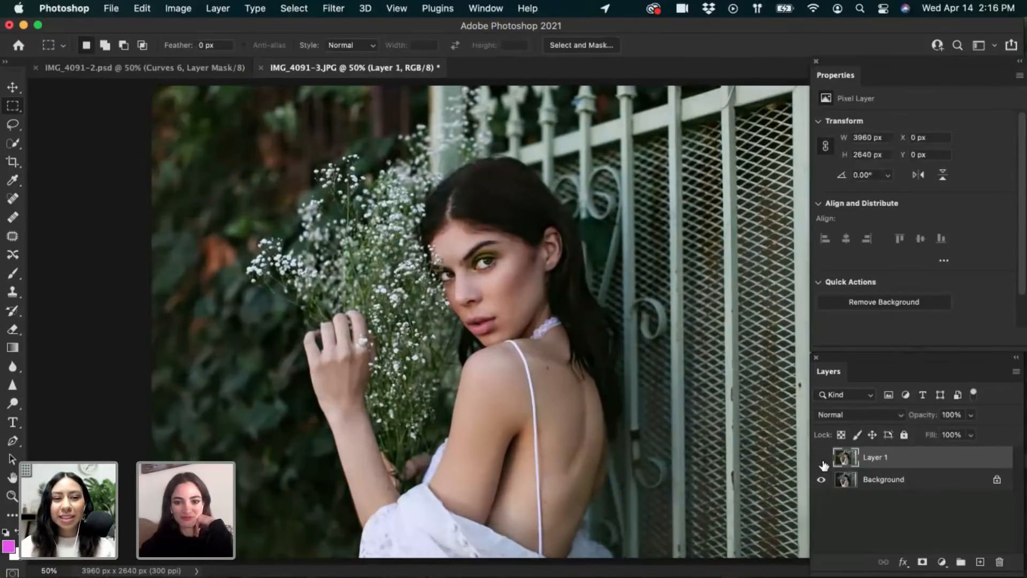
{"action": "left_click", "coordinate": [821, 458]}
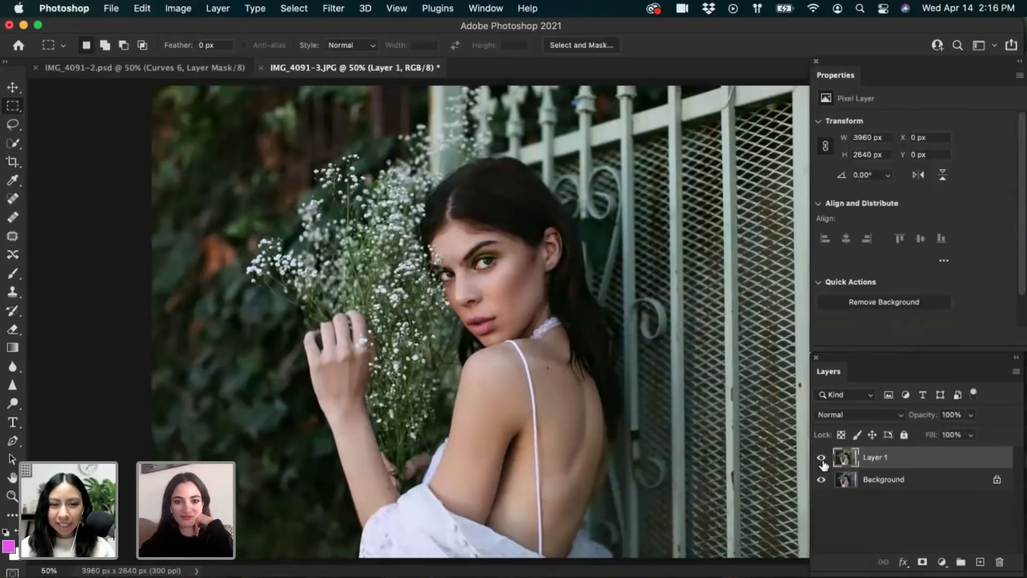
{"action": "left_click", "coordinate": [821, 458]}
{"action": "left_click", "coordinate": [822, 458]}
{"action": "left_click", "coordinate": [822, 458]}
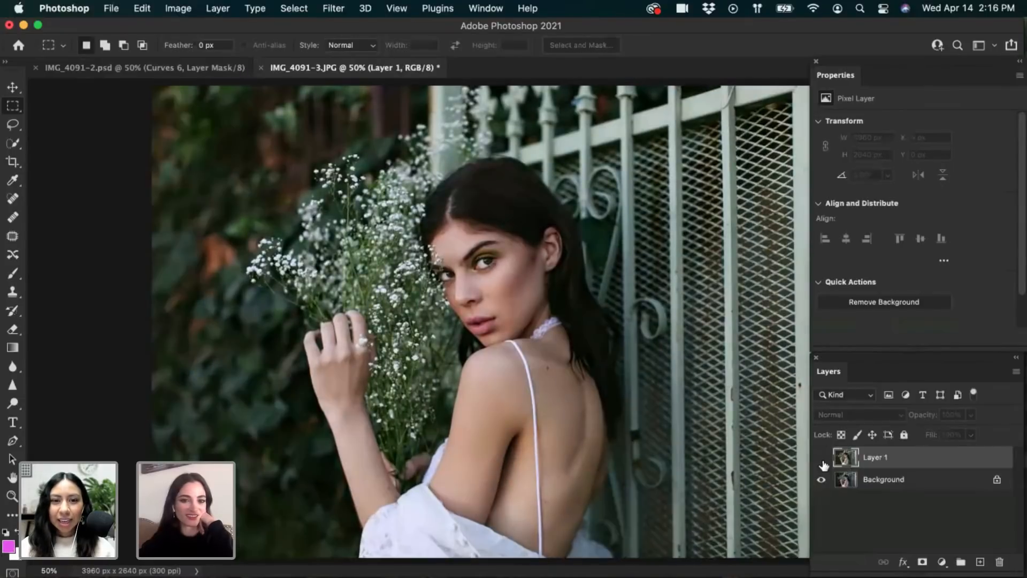
{"action": "left_click", "coordinate": [821, 459]}
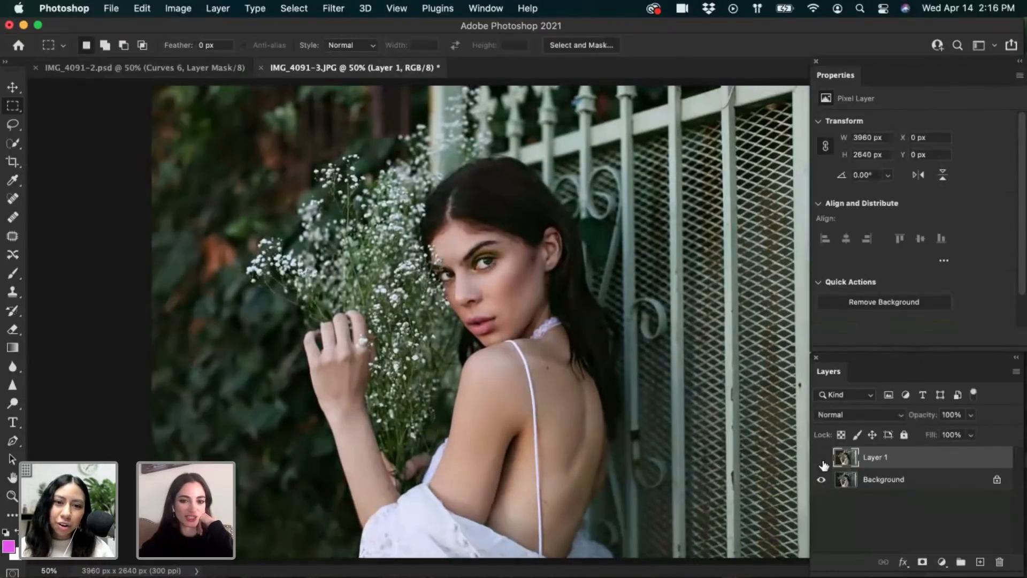
{"action": "left_click", "coordinate": [822, 459]}
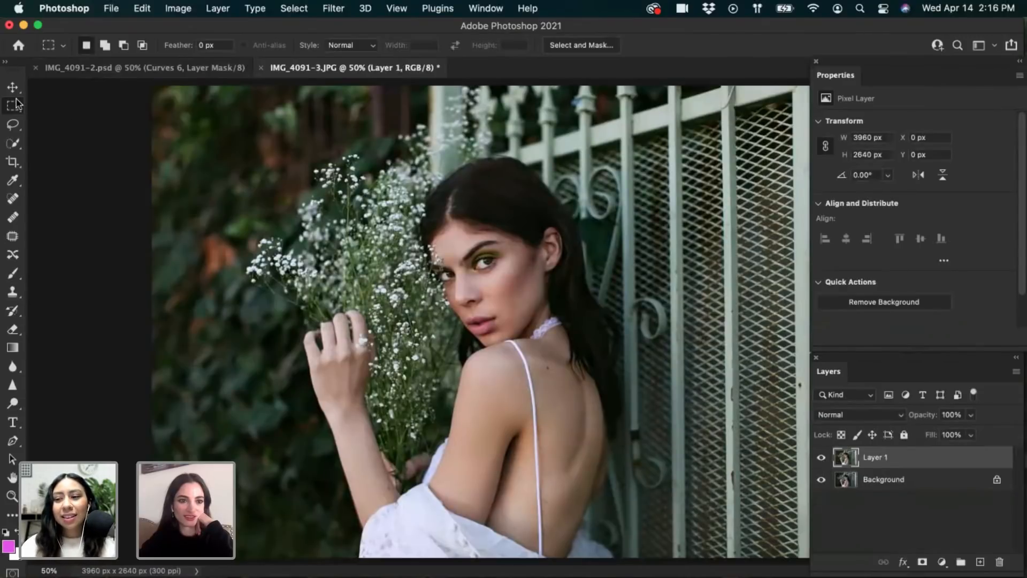
Switch to the Move tool and compare the whole portrait again with Layer 1 hidden and shown
{"action": "left_click", "coordinate": [15, 92]}
{"action": "left_click", "coordinate": [822, 458]}
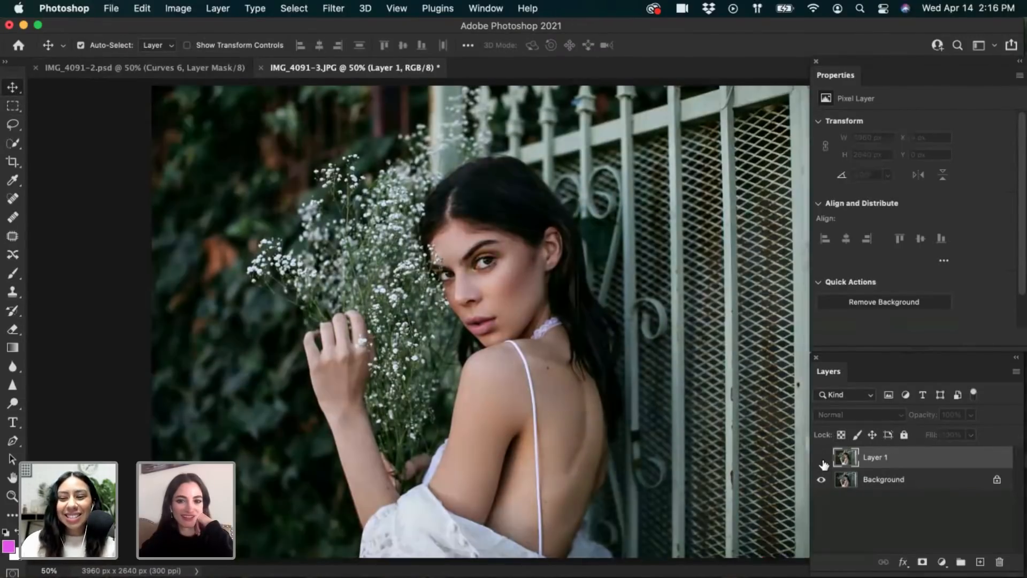
{"action": "left_click", "coordinate": [822, 458]}
{"action": "left_click", "coordinate": [822, 459]}
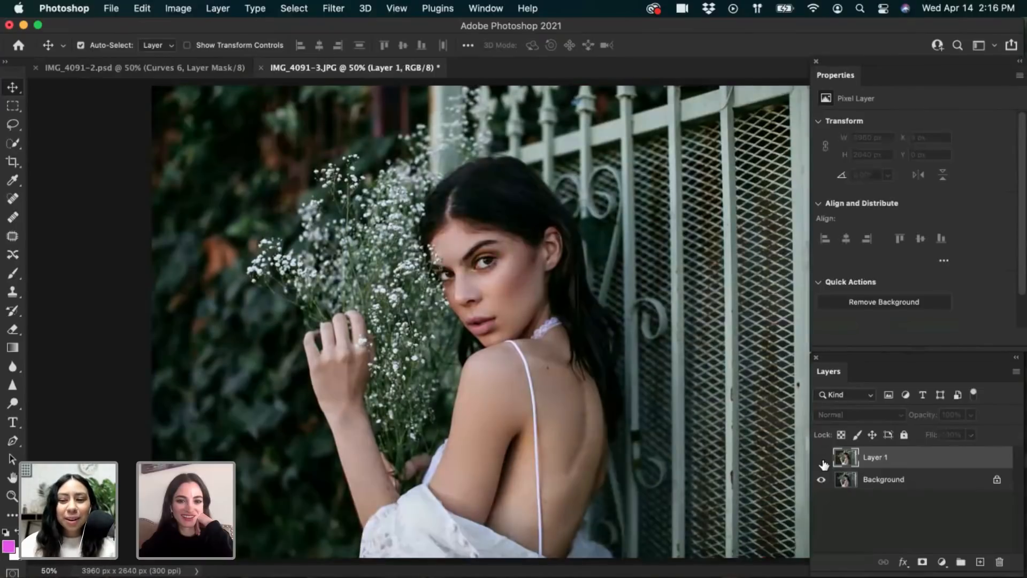
{"action": "left_click", "coordinate": [822, 458]}
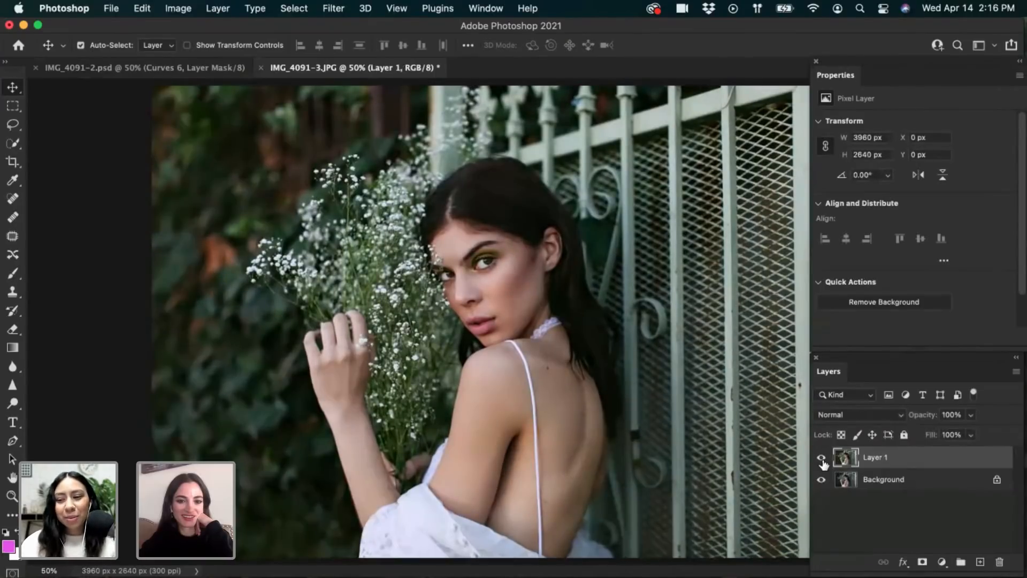
{"action": "left_click", "coordinate": [822, 459]}
{"action": "left_click", "coordinate": [822, 459]}
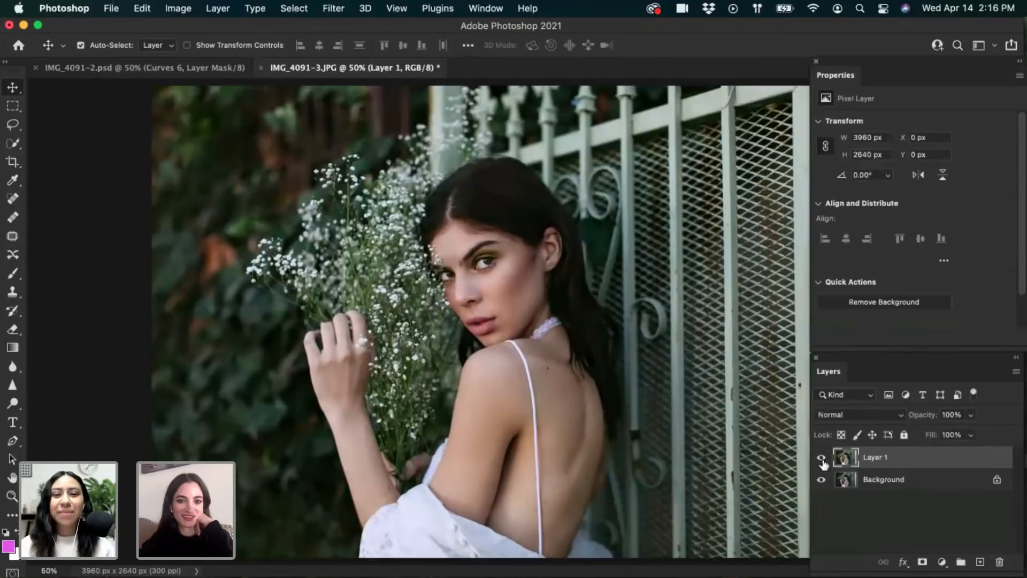
{"action": "left_click", "coordinate": [822, 459]}
{"action": "left_click", "coordinate": [822, 459]}
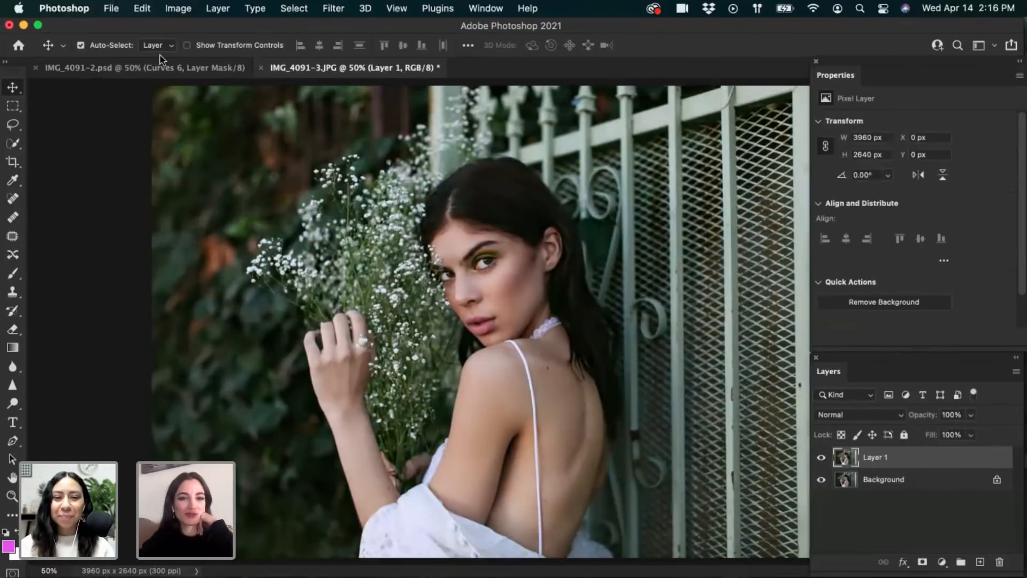
Hide the Selective Color 1 adjustment layer in IMG_4091-2.psd
{"action": "left_click", "coordinate": [159, 69]}
{"action": "scroll", "coordinate": [859, 489], "scroll_direction": "down", "scroll_amount": 3}
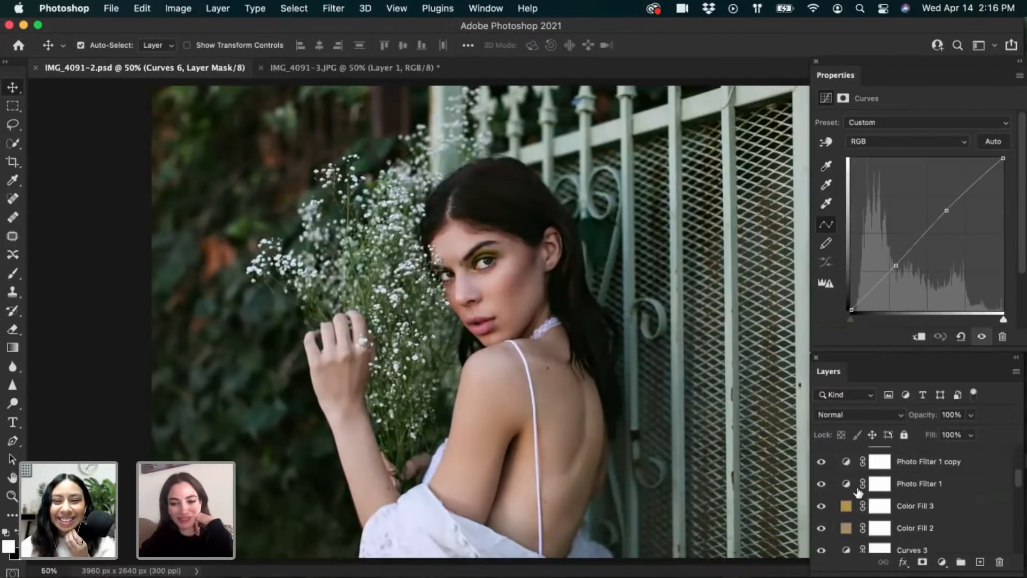
{"action": "scroll", "coordinate": [822, 491], "scroll_direction": "up", "scroll_amount": 2}
{"action": "scroll", "coordinate": [822, 491], "scroll_direction": "up", "scroll_amount": 3}
{"action": "left_click", "coordinate": [821, 480]}
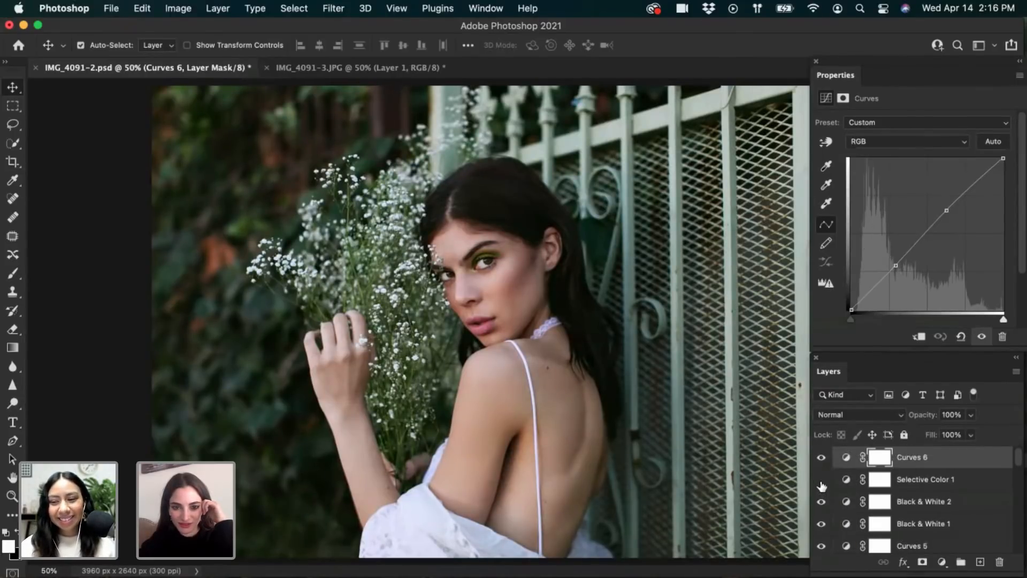
Return to IMG_4091-3.JPG and compare the woman's face close up with Layer 1 hidden and shown, ending with it hidden
{"action": "left_click", "coordinate": [352, 68]}
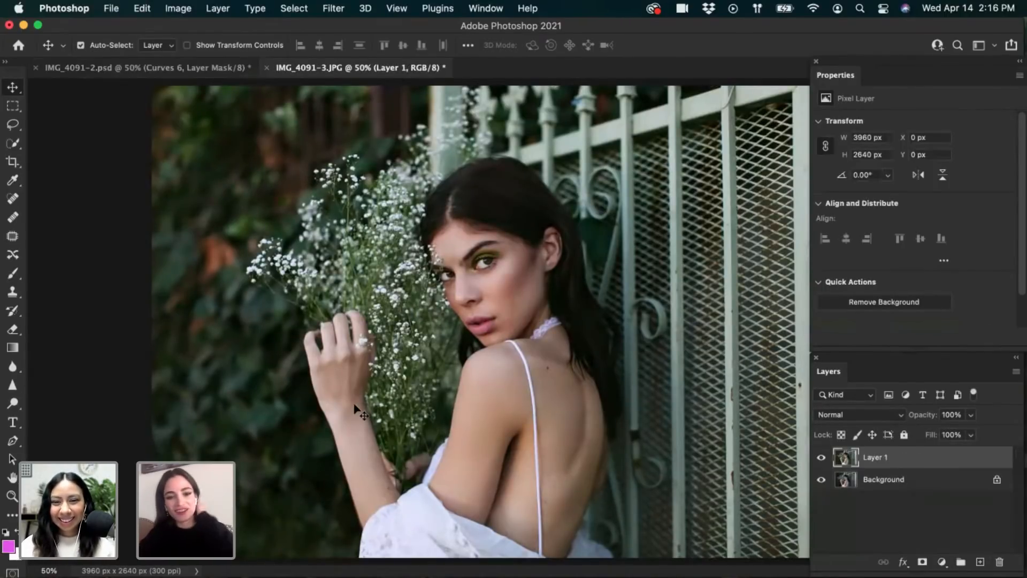
{"action": "scroll", "coordinate": [436, 324], "scroll_direction": "up", "scroll_amount": 3}
{"action": "scroll", "coordinate": [436, 324], "scroll_direction": "up", "scroll_amount": 5}
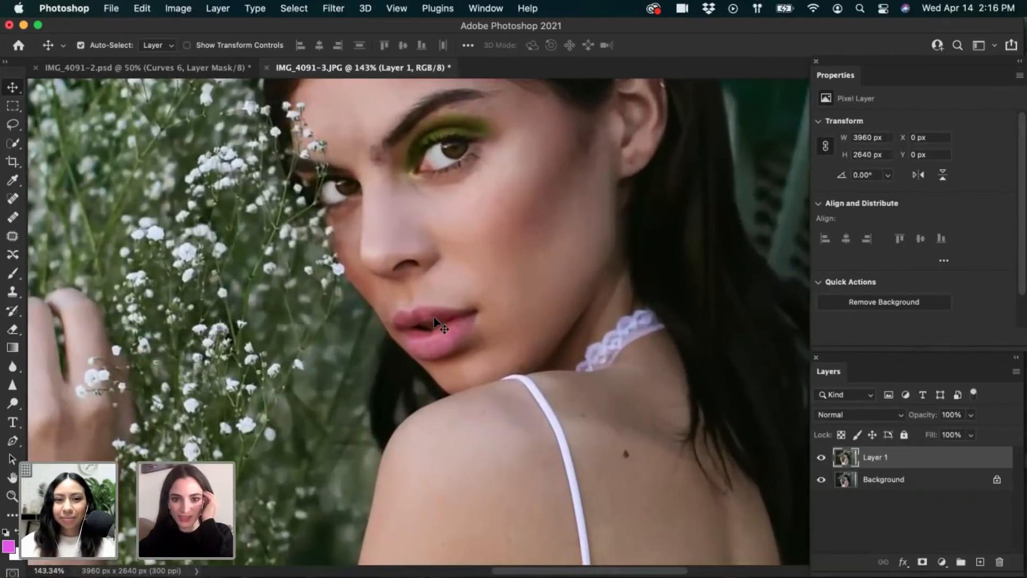
{"action": "scroll", "coordinate": [436, 323], "scroll_direction": "down", "scroll_amount": 2}
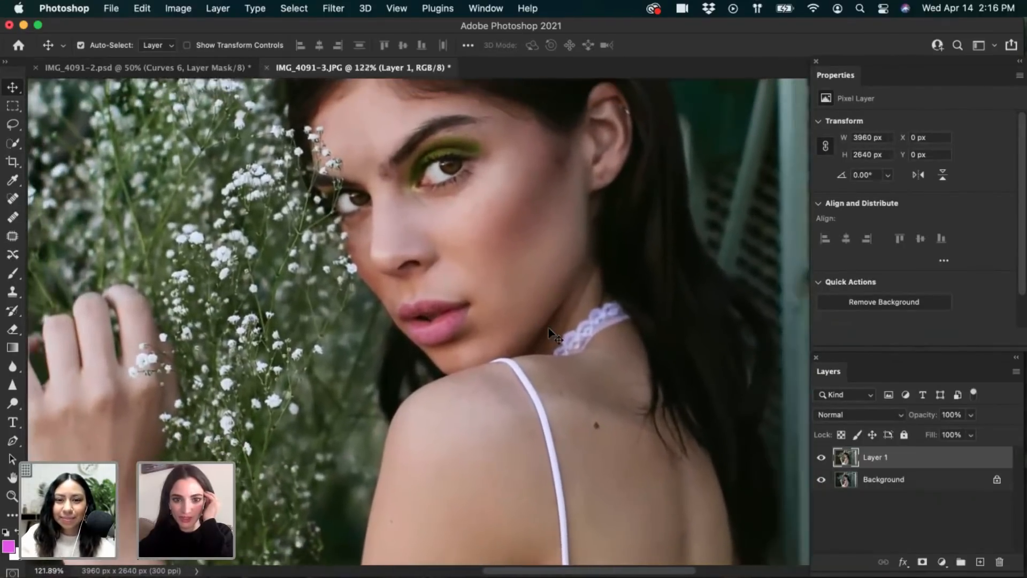
{"action": "scroll", "coordinate": [551, 334], "scroll_direction": "up", "scroll_amount": 5}
{"action": "scroll", "coordinate": [551, 335], "scroll_direction": "left", "scroll_amount": 1}
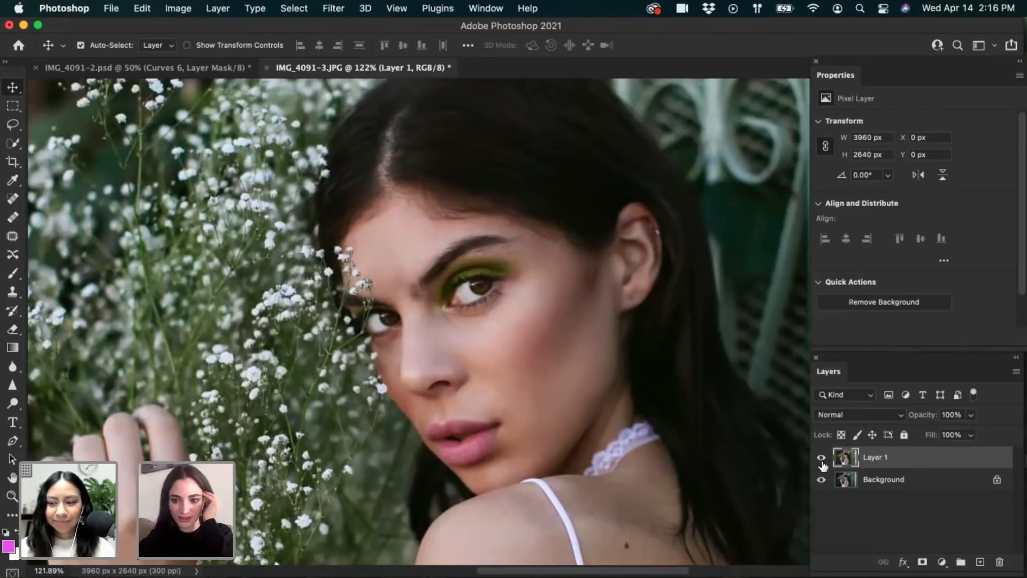
{"action": "left_click", "coordinate": [821, 459]}
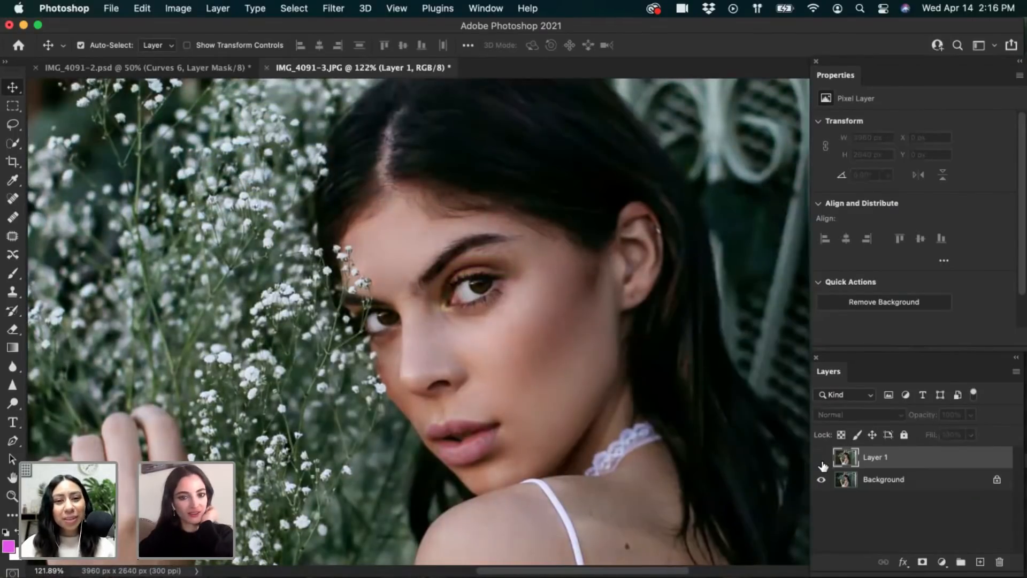
{"action": "left_click", "coordinate": [822, 460]}
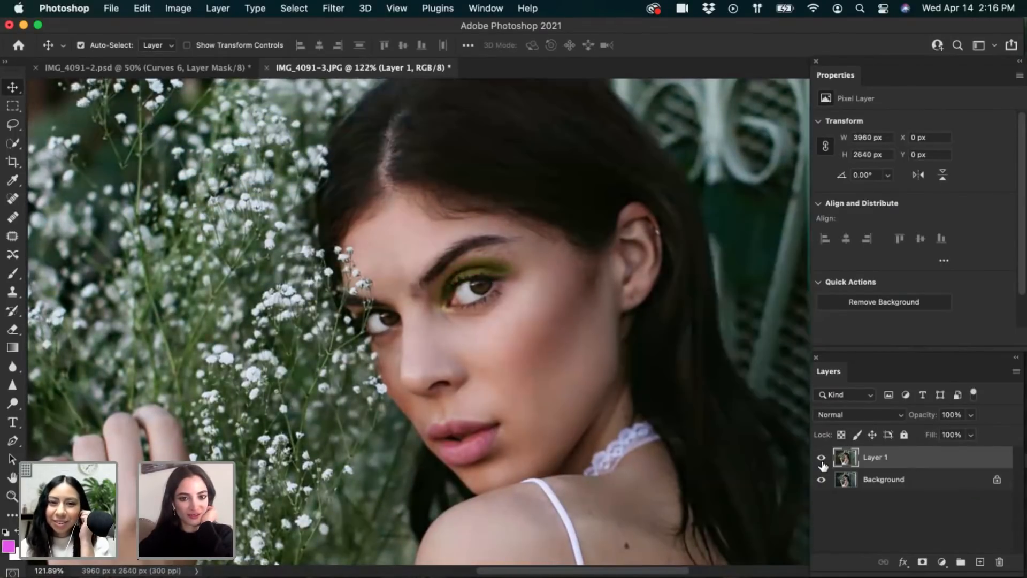
{"action": "left_click", "coordinate": [821, 460]}
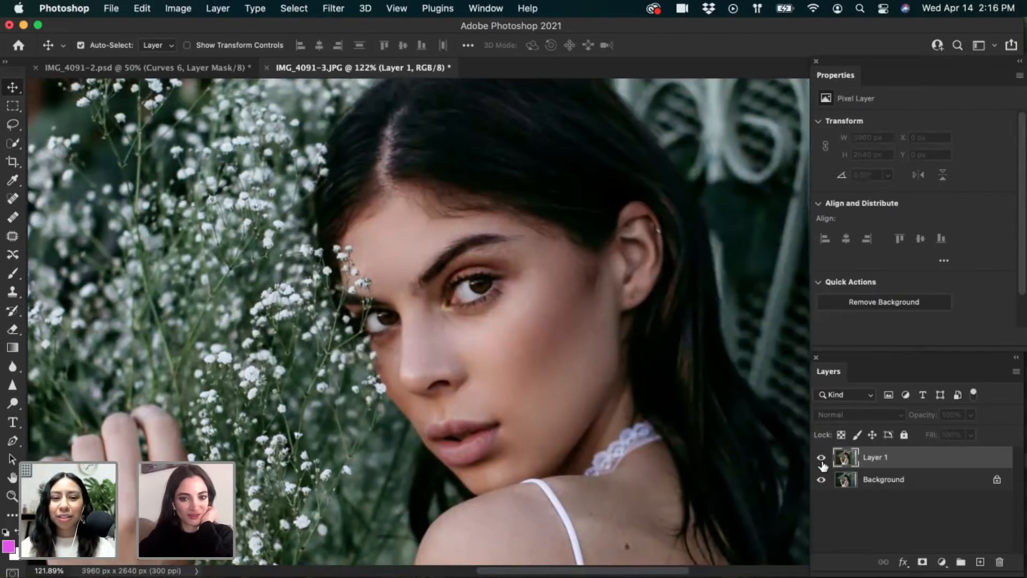
{"action": "left_click", "coordinate": [822, 459]}
{"action": "left_click", "coordinate": [822, 460]}
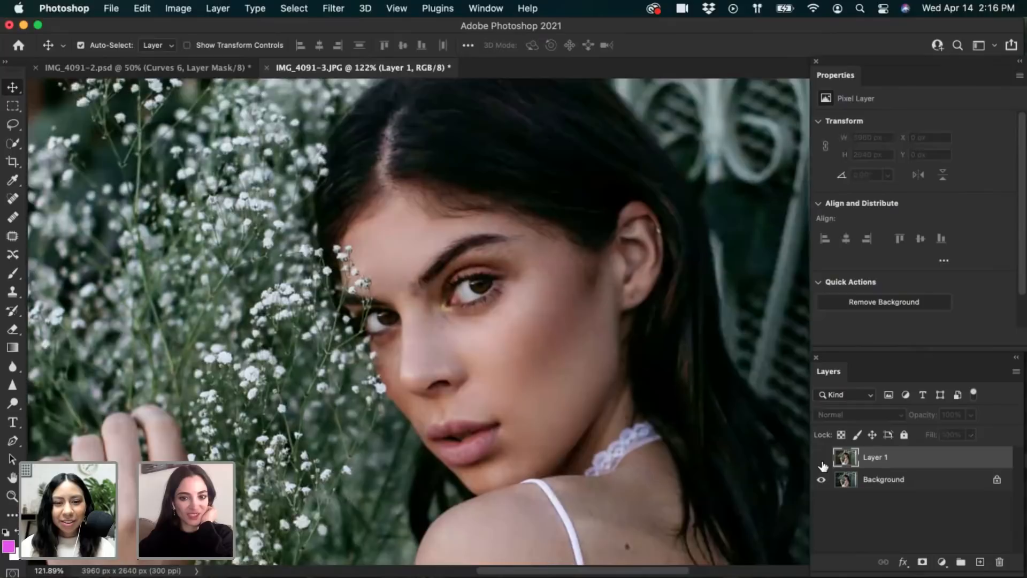
{"action": "left_click", "coordinate": [821, 460]}
{"action": "left_click", "coordinate": [822, 461]}
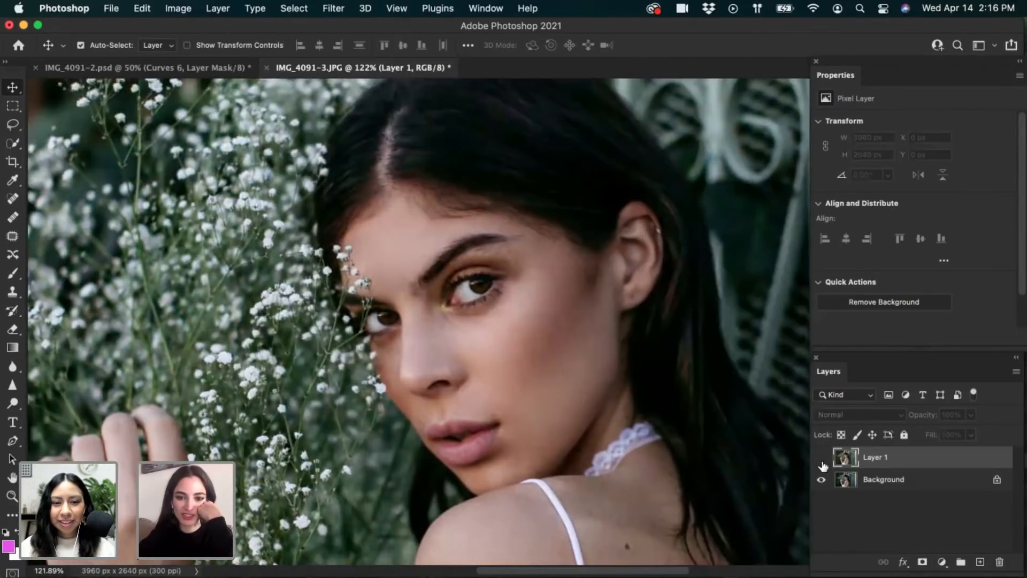
{"action": "left_click", "coordinate": [822, 460]}
{"action": "left_click", "coordinate": [822, 460]}
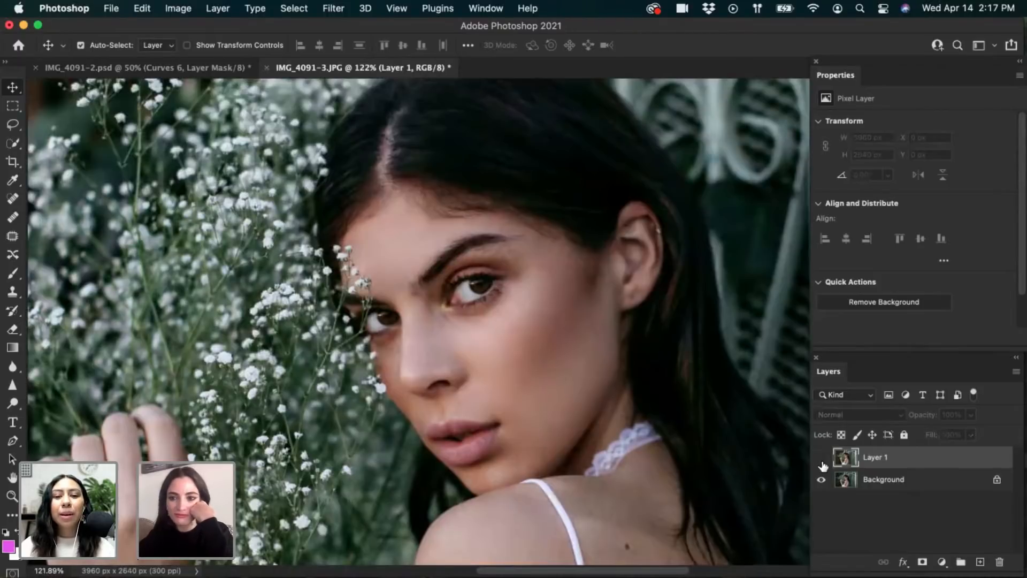
{"action": "left_click", "coordinate": [822, 460]}
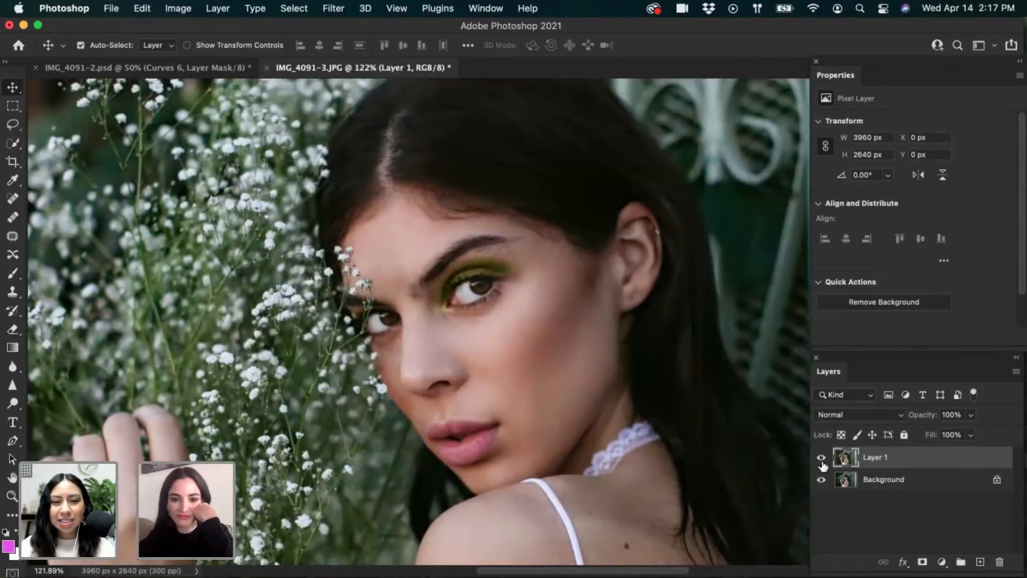
{"action": "left_click", "coordinate": [822, 460]}
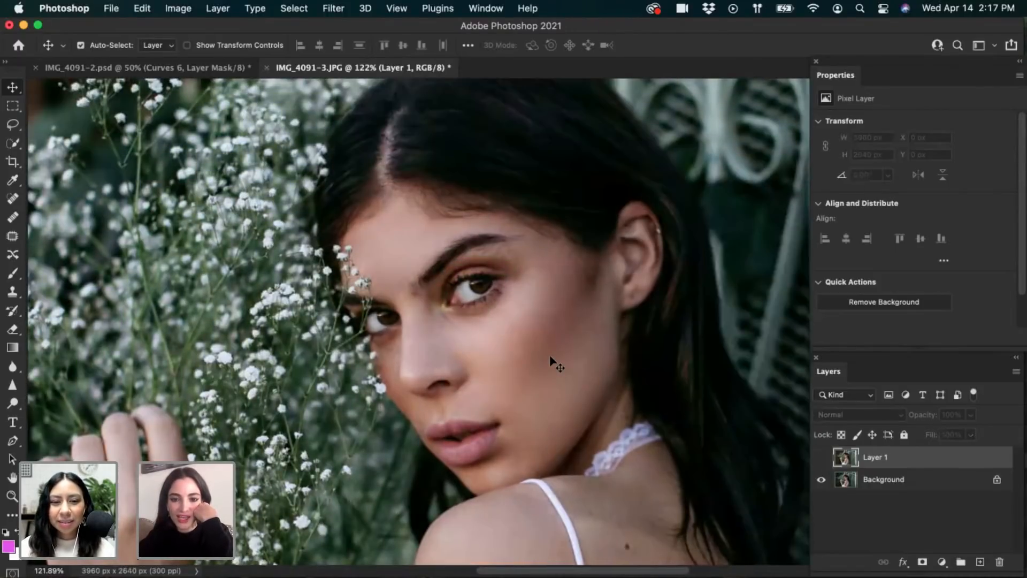
Examine the skin, eyes and hair tones of the face in the Background version at close range
{"action": "scroll", "coordinate": [557, 360], "scroll_direction": "down", "scroll_amount": 1}
{"action": "scroll", "coordinate": [557, 360], "scroll_direction": "right", "scroll_amount": 2}
{"action": "scroll", "coordinate": [451, 212], "scroll_direction": "up", "scroll_amount": 1}
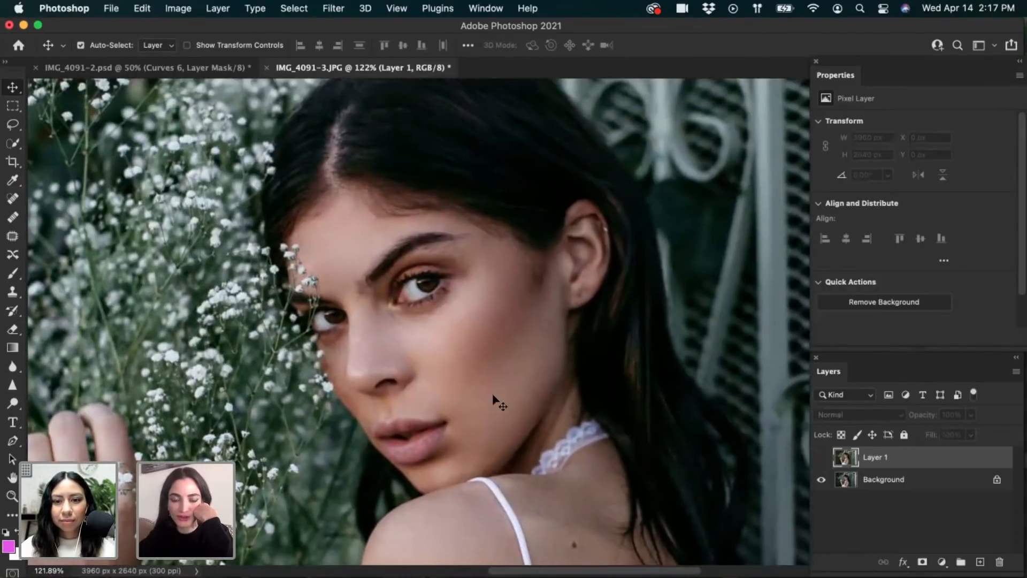
{"action": "scroll", "coordinate": [492, 375], "scroll_direction": "up", "scroll_amount": 2}
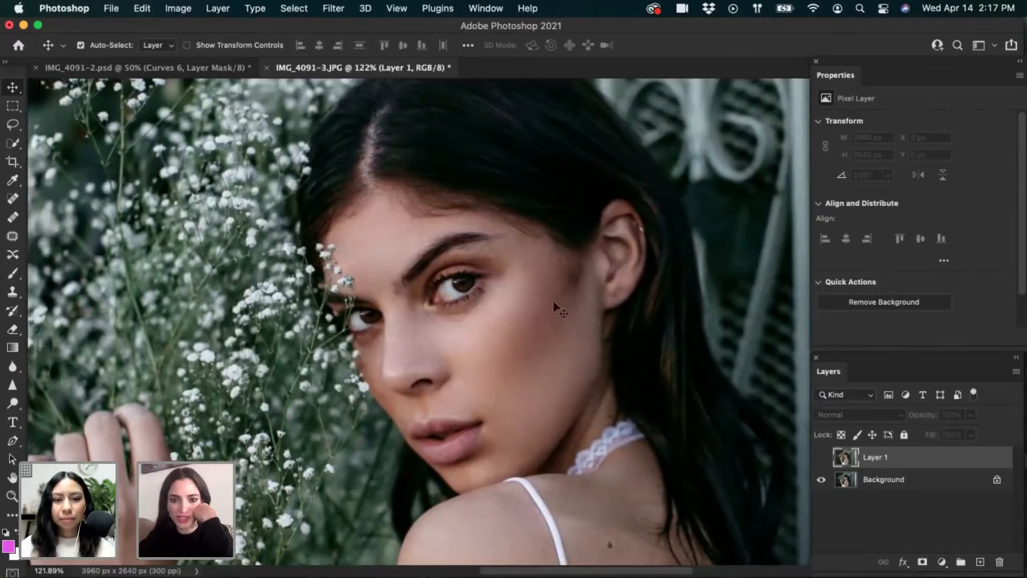
{"action": "scroll", "coordinate": [554, 375], "scroll_direction": "up", "scroll_amount": 2}
{"action": "scroll", "coordinate": [385, 394], "scroll_direction": "up", "scroll_amount": 2}
{"action": "scroll", "coordinate": [493, 363], "scroll_direction": "down", "scroll_amount": 2}
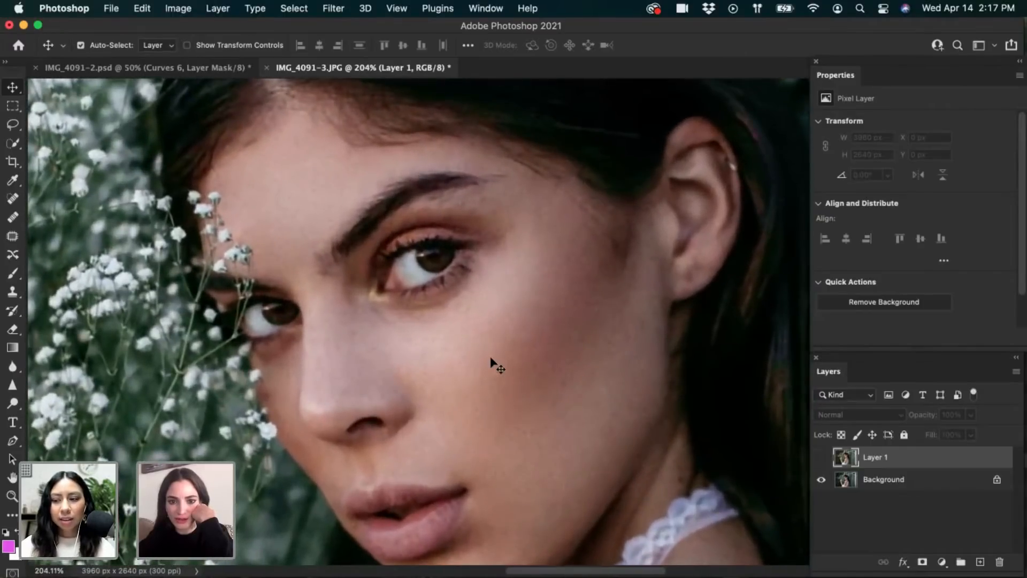
{"action": "scroll", "coordinate": [535, 367], "scroll_direction": "up", "scroll_amount": 1}
{"action": "scroll", "coordinate": [531, 361], "scroll_direction": "down", "scroll_amount": 2}
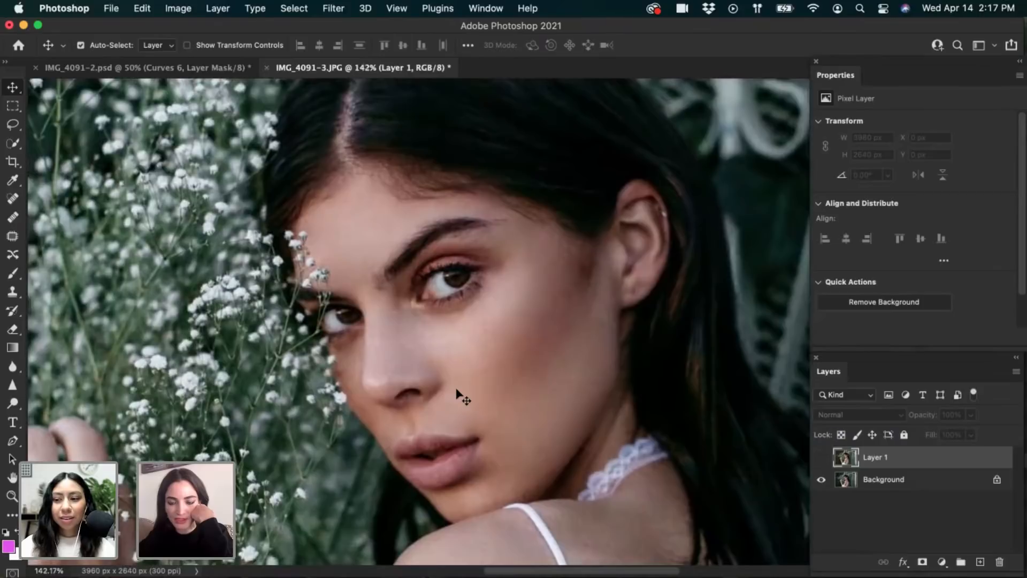
Compare the eyeshadow, lips and skin close up by toggling Layer 1, and leave the layer hidden
{"action": "left_click", "coordinate": [822, 458]}
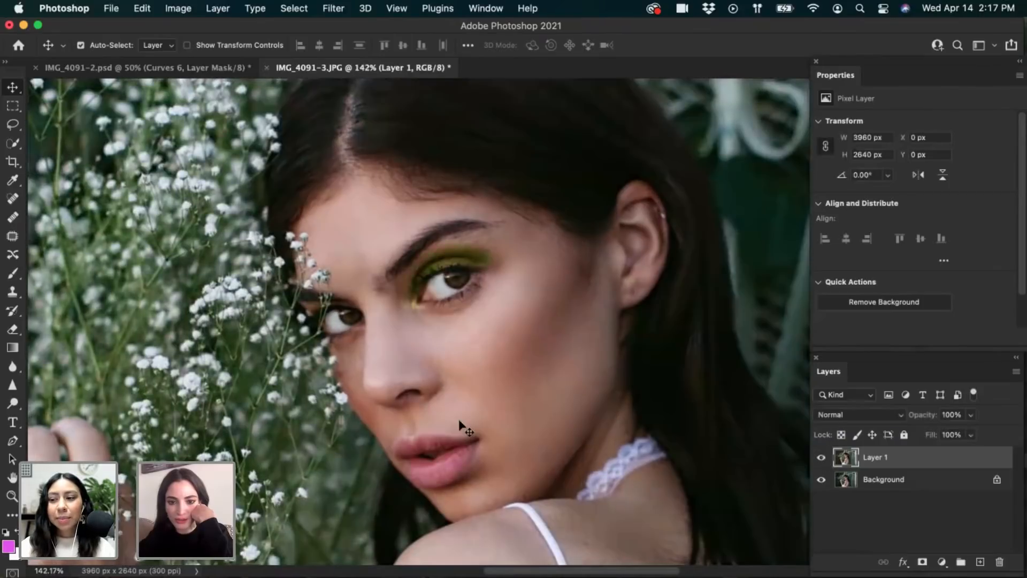
{"action": "left_click", "coordinate": [823, 459]}
{"action": "left_click", "coordinate": [821, 457]}
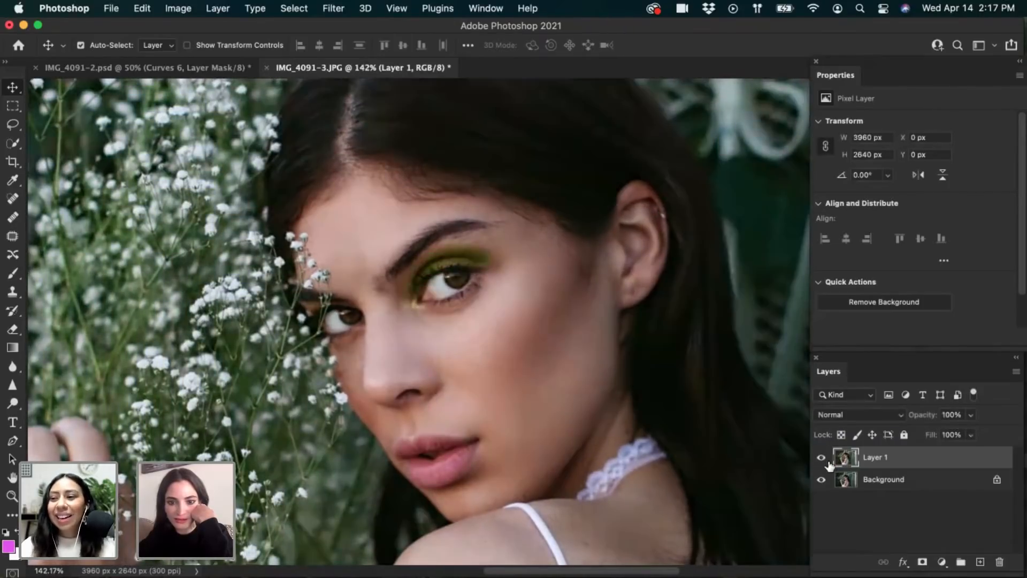
{"action": "left_click", "coordinate": [821, 458]}
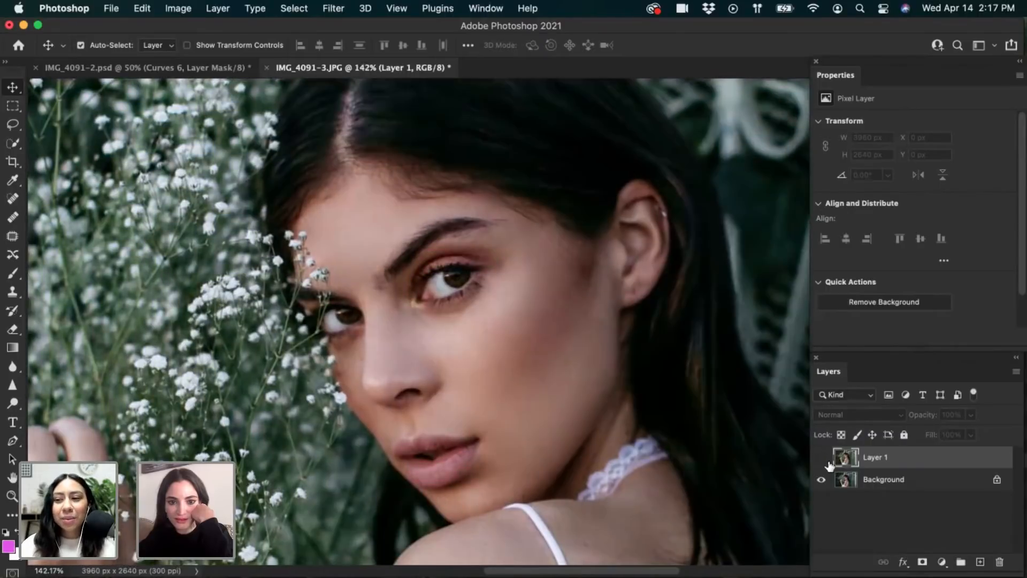
Compare the whole portrait in IMG_4091-3.JPG by toggling Layer 1, and leave the layer shown
{"action": "scroll", "coordinate": [707, 405], "scroll_direction": "down", "scroll_amount": 6}
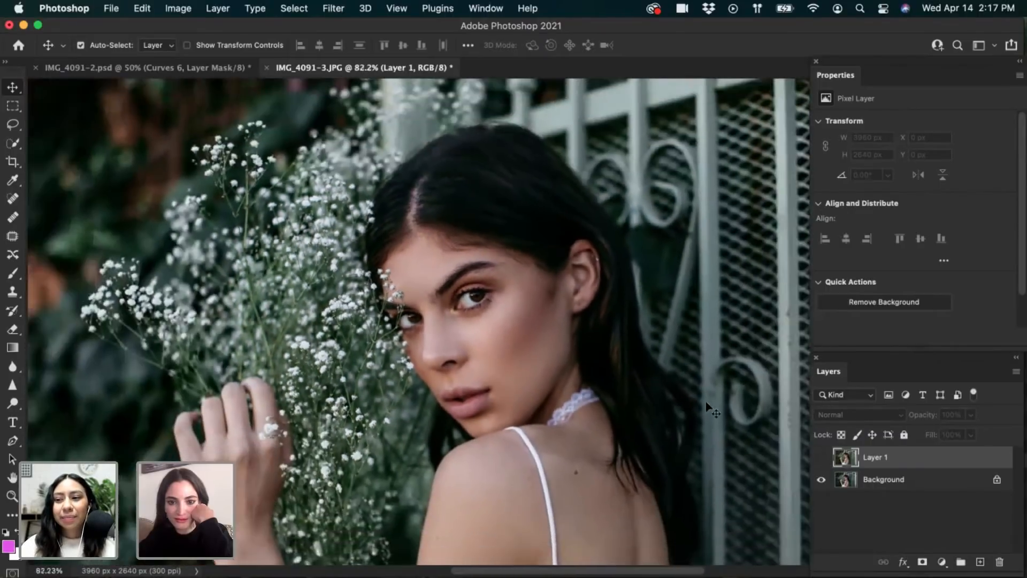
{"action": "scroll", "coordinate": [708, 405], "scroll_direction": "down", "scroll_amount": 2}
{"action": "scroll", "coordinate": [707, 405], "scroll_direction": "down", "scroll_amount": 5}
{"action": "scroll", "coordinate": [707, 405], "scroll_direction": "up", "scroll_amount": 3}
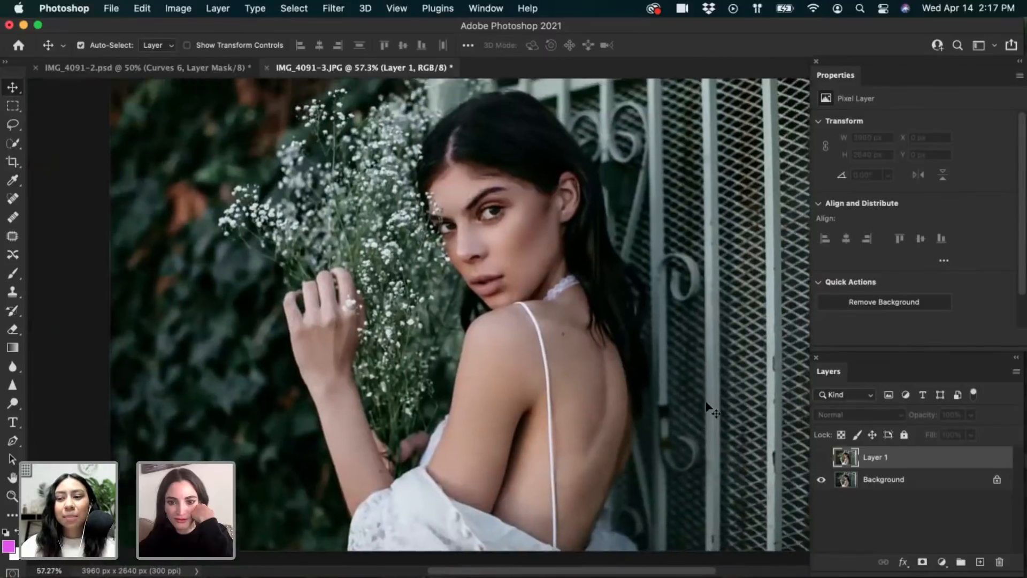
{"action": "scroll", "coordinate": [711, 409], "scroll_direction": "up", "scroll_amount": 2}
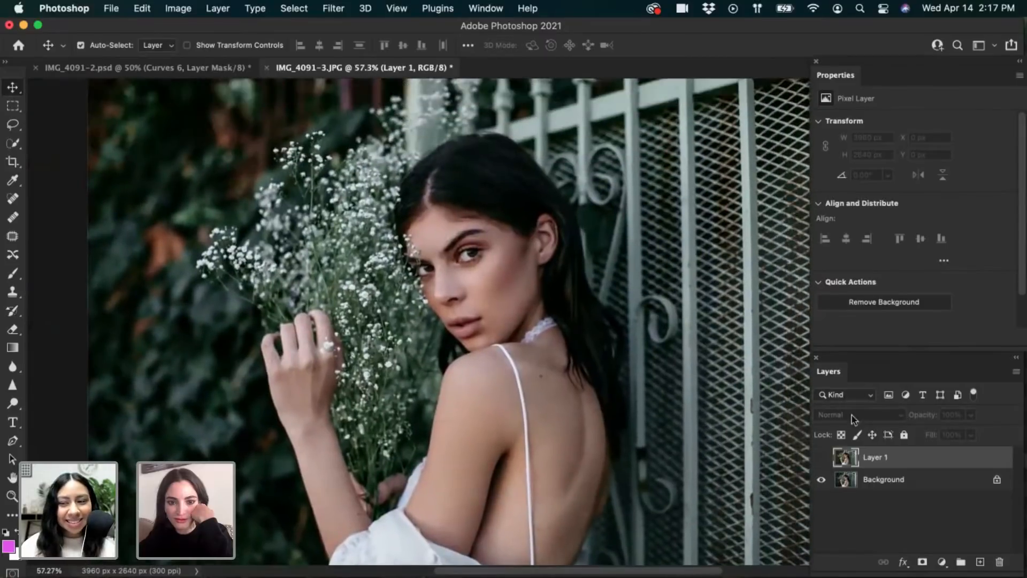
{"action": "left_click", "coordinate": [822, 458]}
{"action": "left_click", "coordinate": [825, 459]}
{"action": "left_click", "coordinate": [825, 459]}
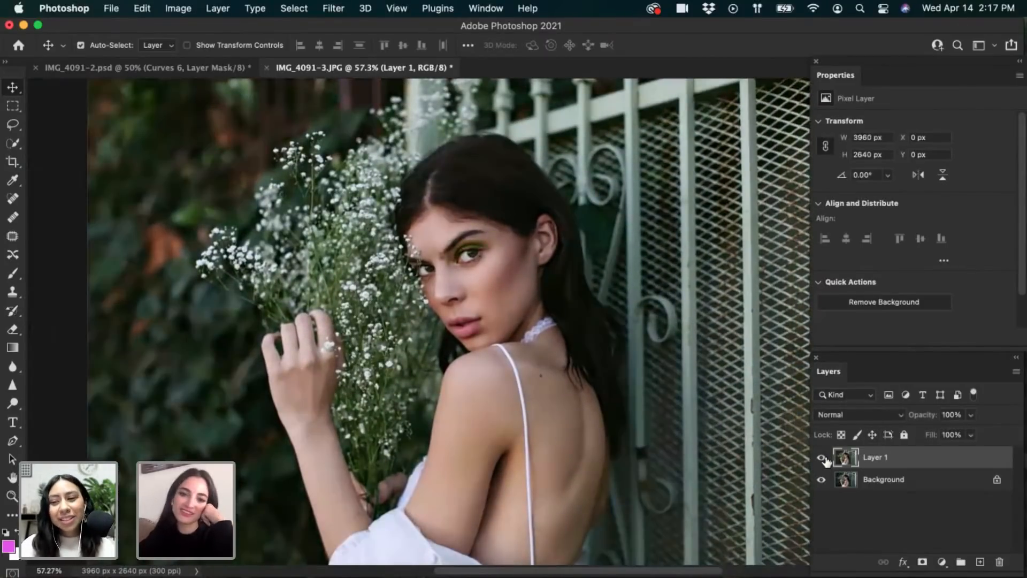
{"action": "left_click", "coordinate": [822, 458]}
{"action": "left_click", "coordinate": [822, 458]}
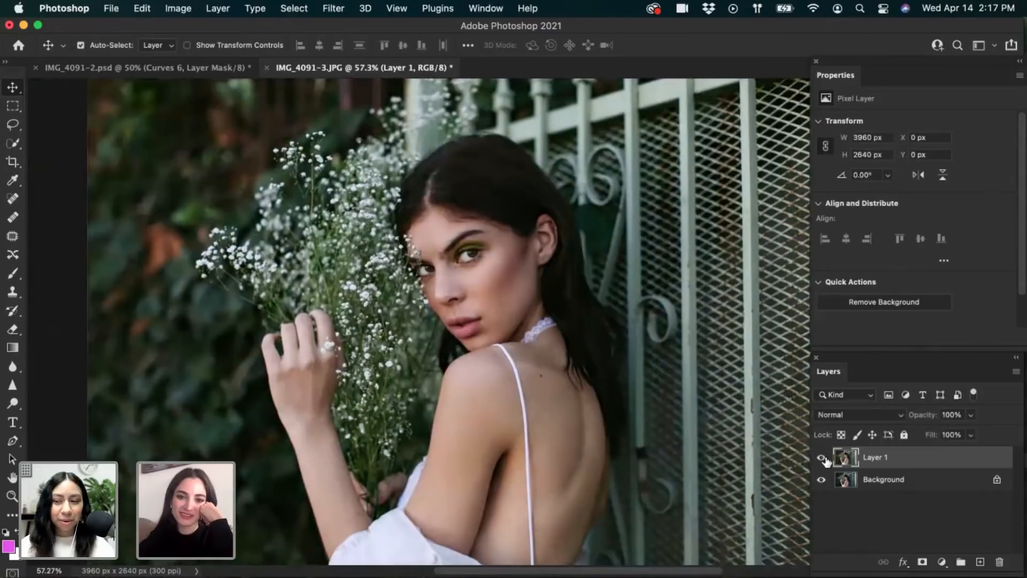
{"action": "left_click", "coordinate": [821, 458]}
{"action": "left_click", "coordinate": [822, 458]}
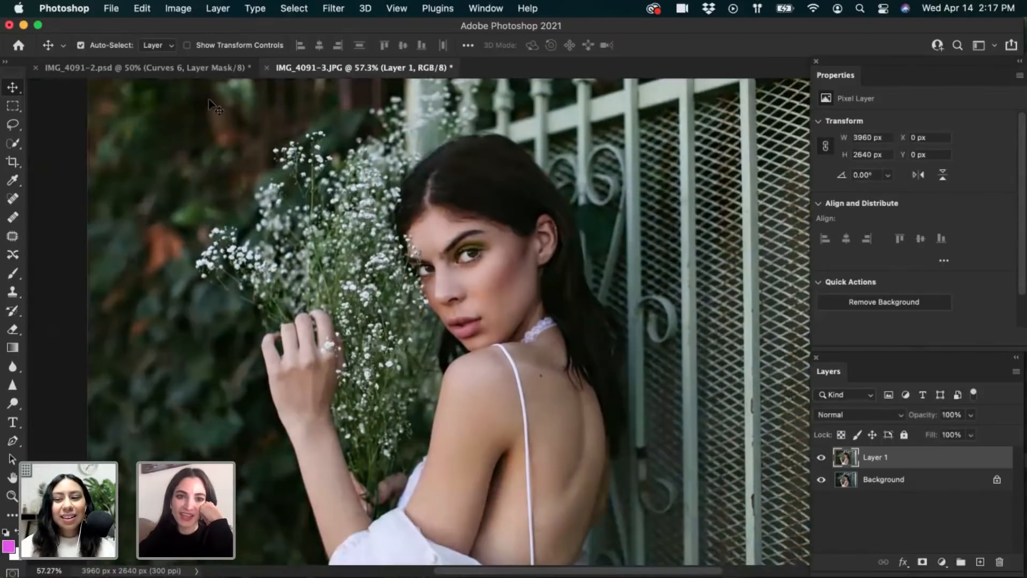
Check the effects of Curves 6 and Black & White 2 in IMG_4091-2.psd against IMG_4091-3.JPG with Layer 1 hidden
{"action": "left_click", "coordinate": [160, 68]}
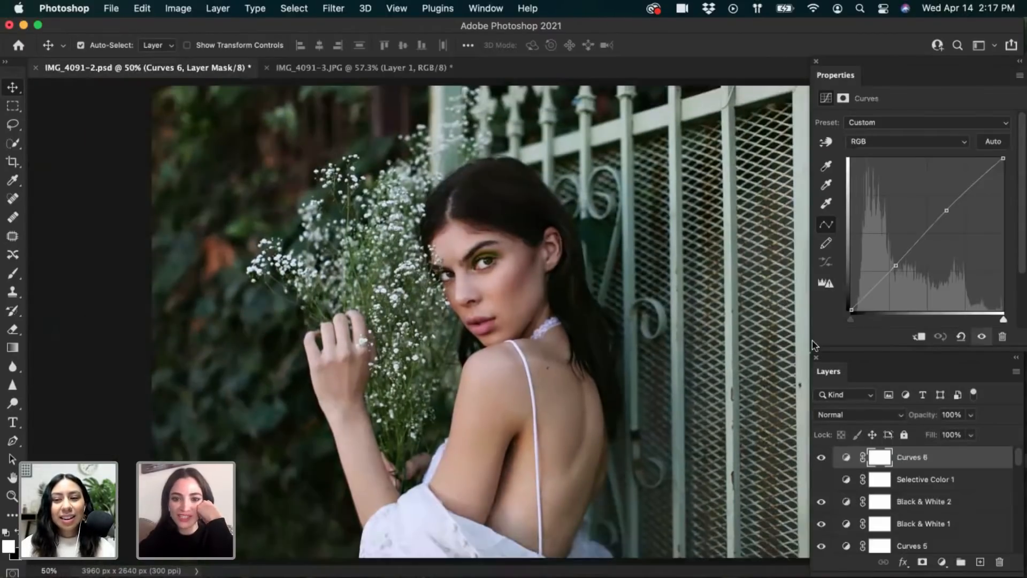
{"action": "left_click", "coordinate": [822, 458]}
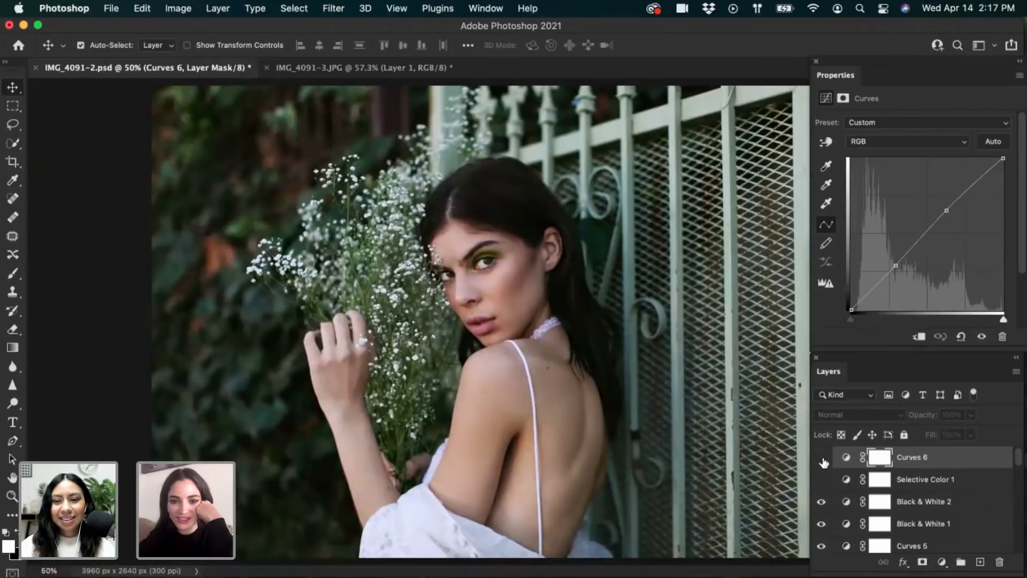
{"action": "left_click", "coordinate": [823, 506]}
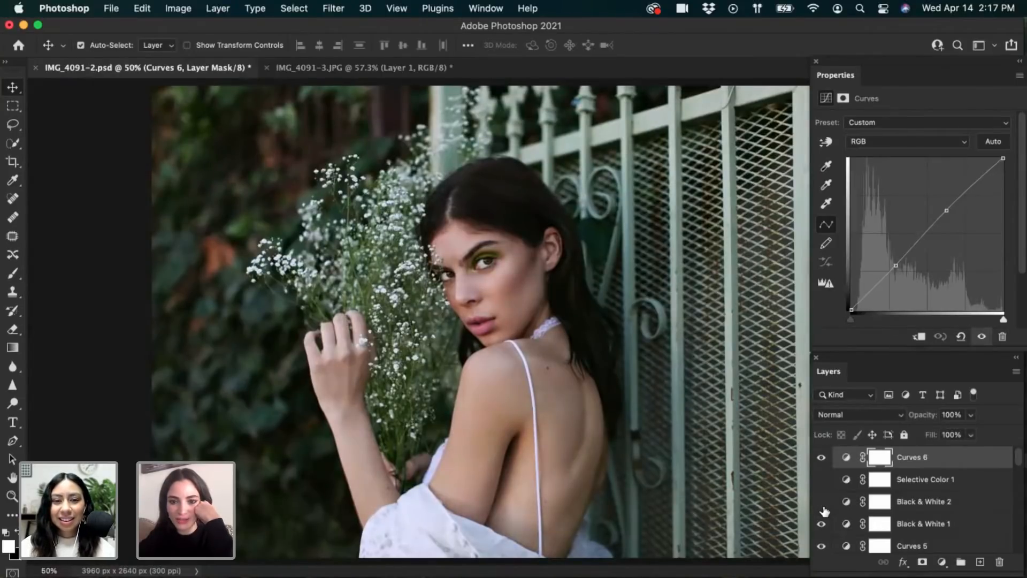
{"action": "left_click", "coordinate": [823, 507]}
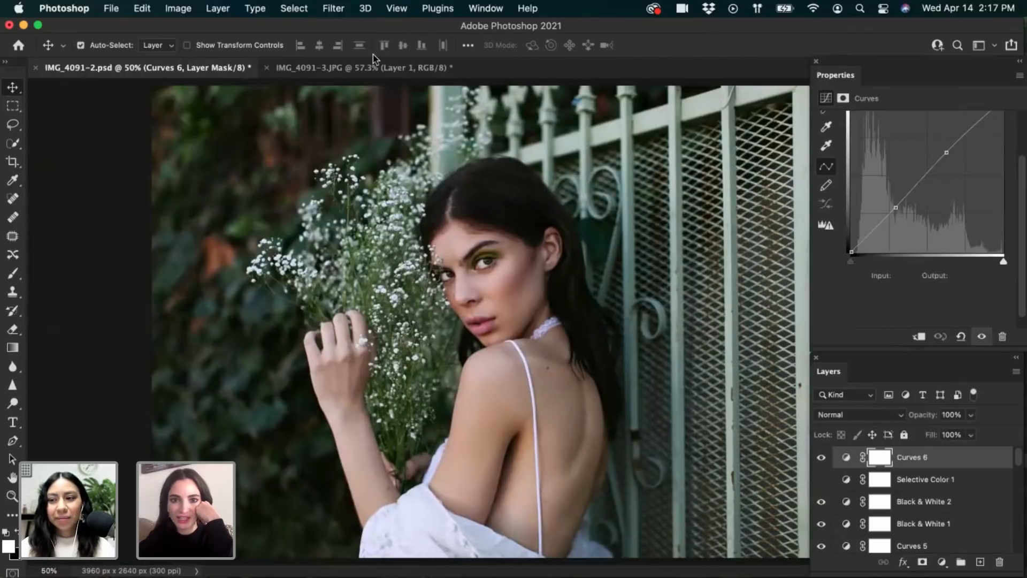
{"action": "left_click", "coordinate": [364, 67]}
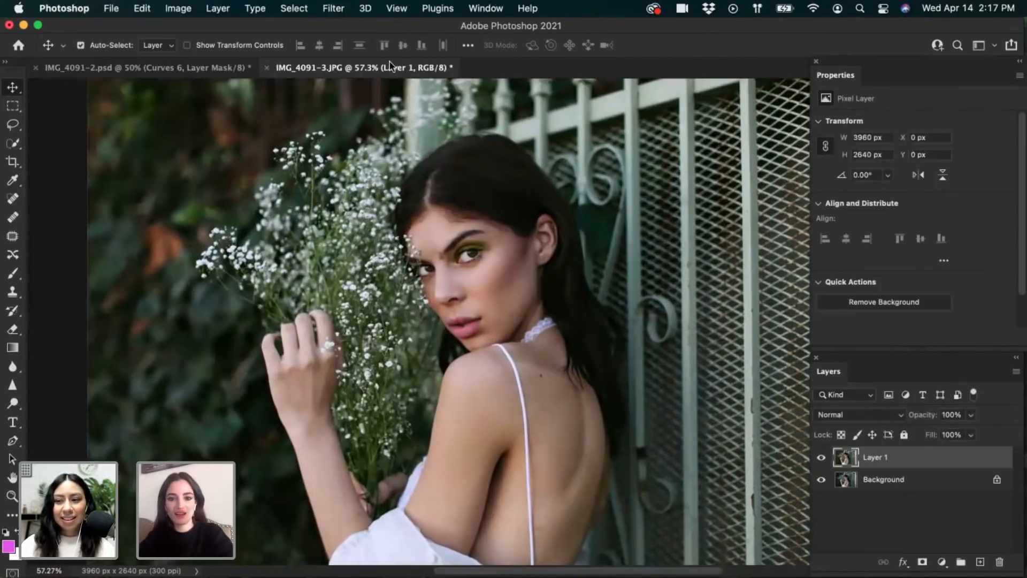
{"action": "left_click", "coordinate": [817, 458]}
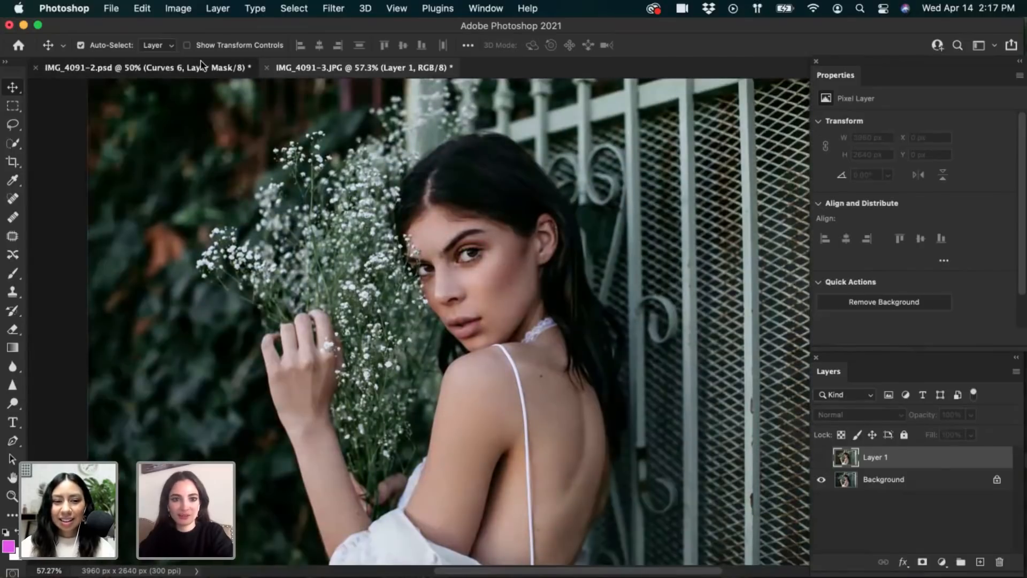
Hide the Black & White 2 adjustment layer in IMG_4091-2.psd and select it
{"action": "left_click", "coordinate": [204, 66]}
{"action": "scroll", "coordinate": [906, 491], "scroll_direction": "down", "scroll_amount": 2}
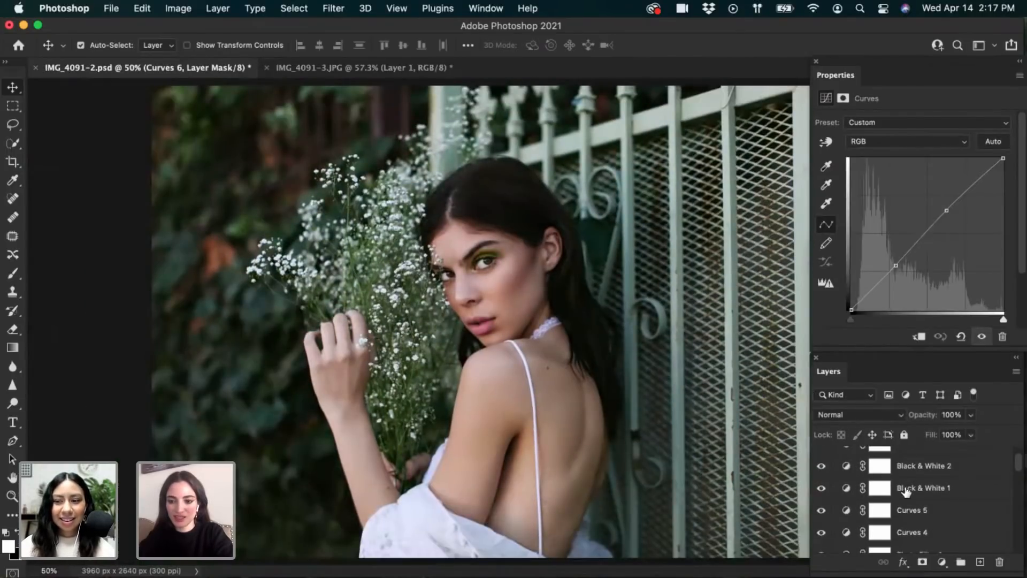
{"action": "left_click", "coordinate": [822, 469]}
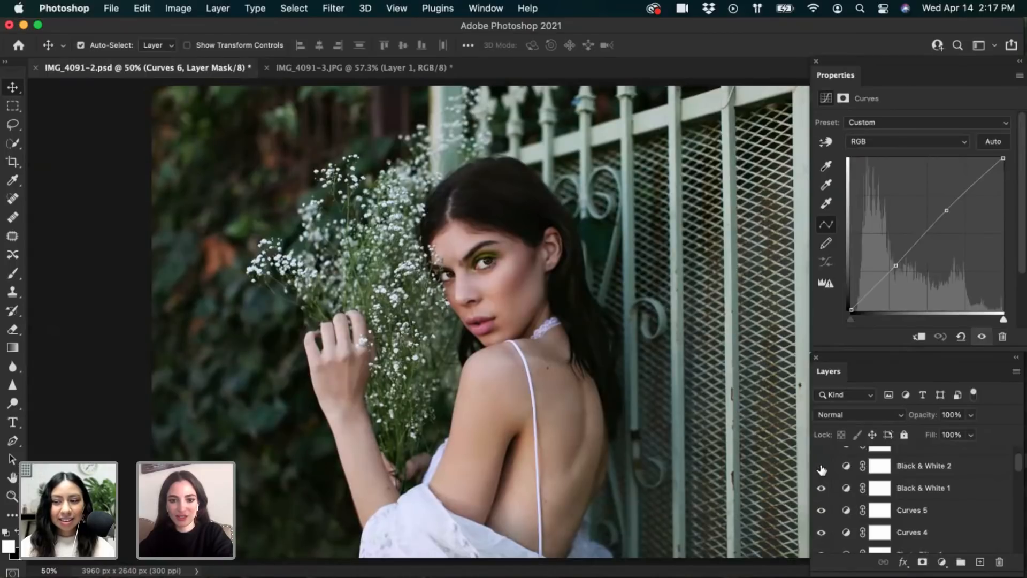
{"action": "left_click", "coordinate": [849, 468]}
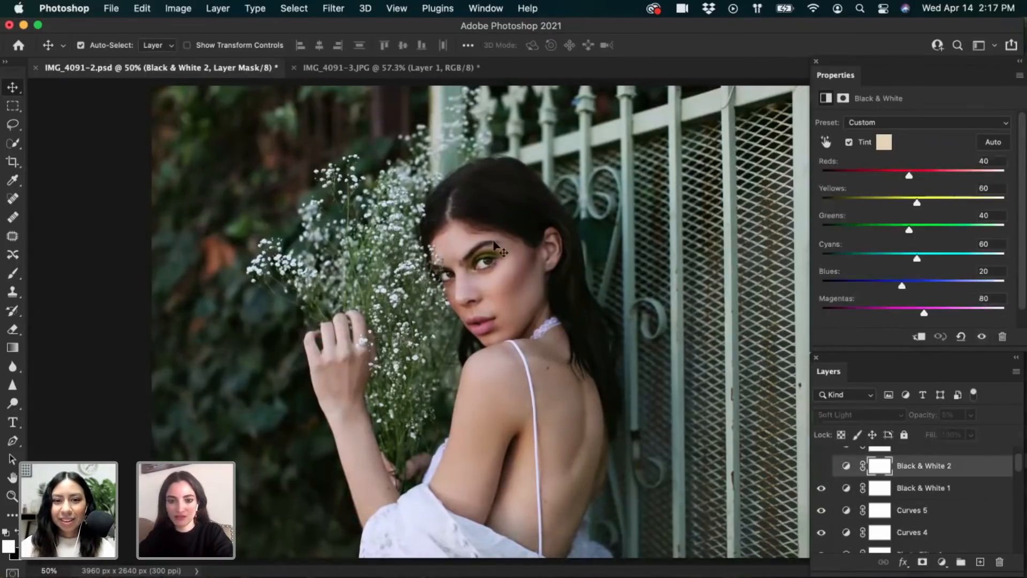
Copy the merged image of the whole IMG_4091-2.psd canvas and paste it into IMG_4091-3.JPG as a new layer
{"action": "key", "text": "super+a"}
{"action": "left_click", "coordinate": [141, 9]}
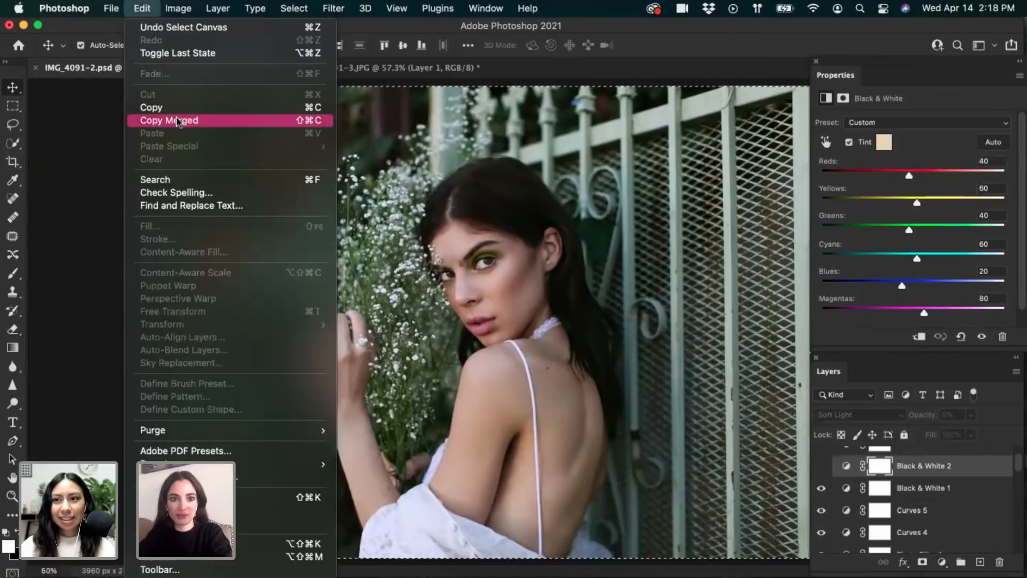
{"action": "left_click", "coordinate": [179, 120]}
{"action": "left_click", "coordinate": [391, 67]}
{"action": "key", "text": "super+v"}
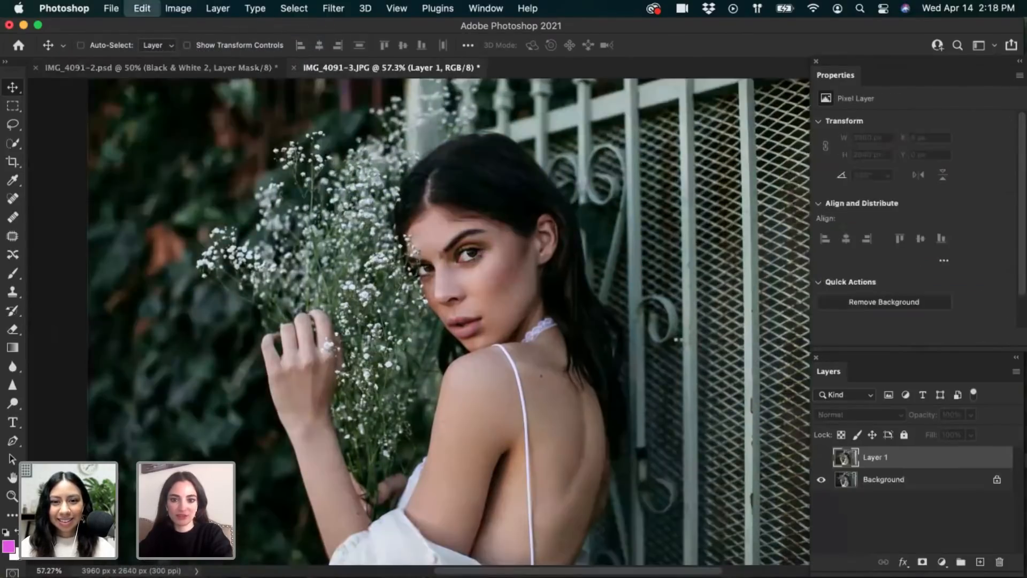
Compare the newly pasted layer with the one below it, and delete Layer 1 from IMG_4091-3.JPG
{"action": "left_click", "coordinate": [821, 479]}
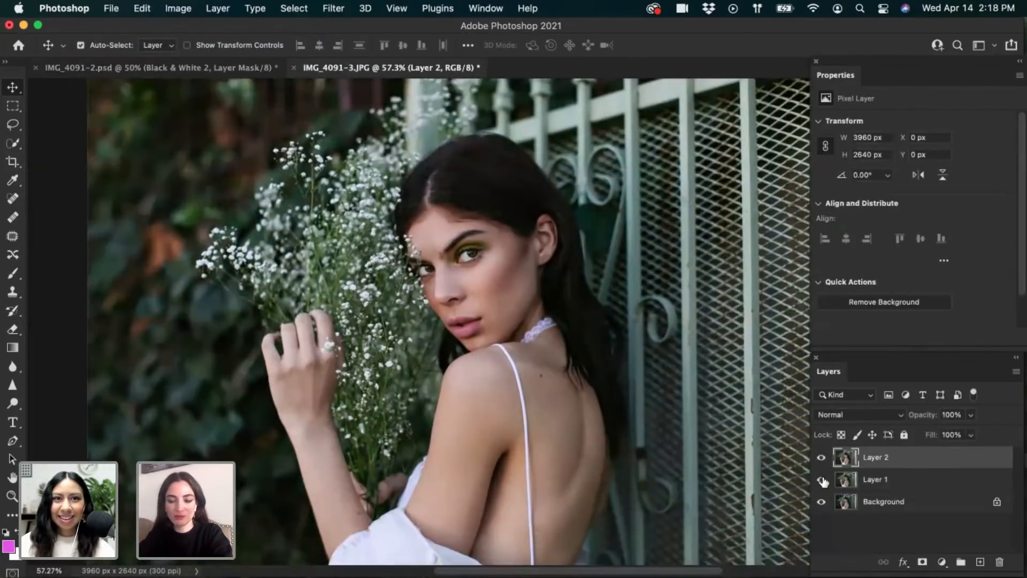
{"action": "left_click", "coordinate": [821, 458]}
{"action": "left_click", "coordinate": [821, 458]}
{"action": "left_click_drag", "start_coordinate": [979, 480], "coordinate": [1000, 562]}
Compare the new grade with the earlier edit across the whole portrait by toggling Layer 2, and leave it hidden
{"action": "left_click", "coordinate": [821, 459]}
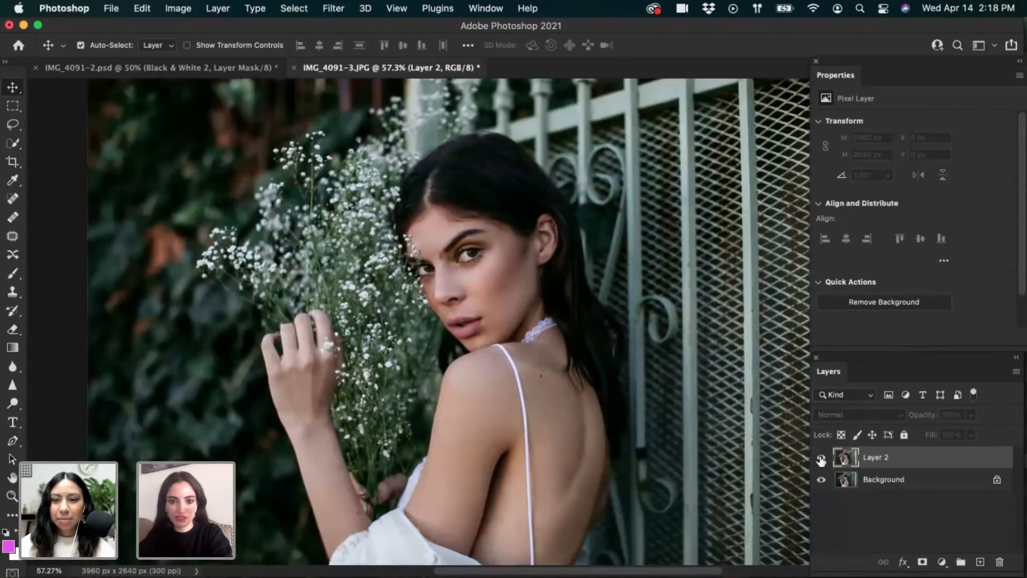
{"action": "left_click", "coordinate": [821, 458]}
{"action": "left_click", "coordinate": [821, 459]}
{"action": "left_click", "coordinate": [822, 458]}
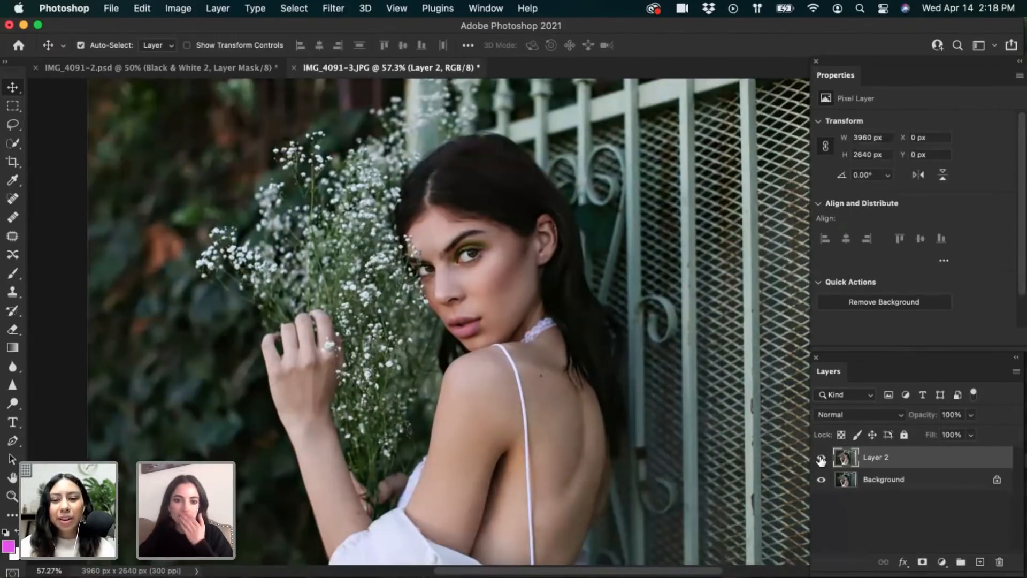
{"action": "left_click", "coordinate": [822, 458]}
{"action": "left_click", "coordinate": [821, 458]}
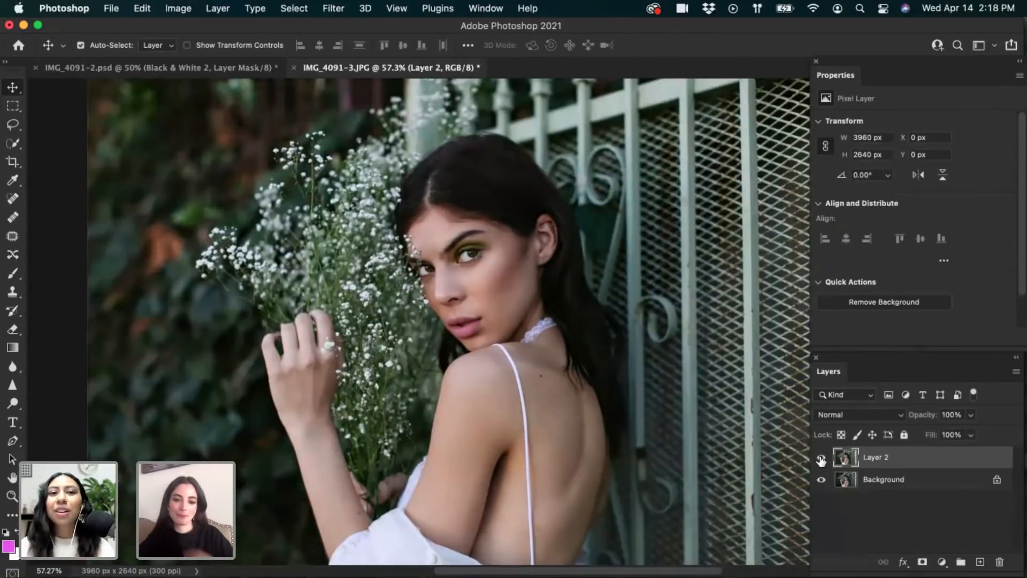
{"action": "left_click", "coordinate": [821, 458]}
{"action": "left_click", "coordinate": [821, 459]}
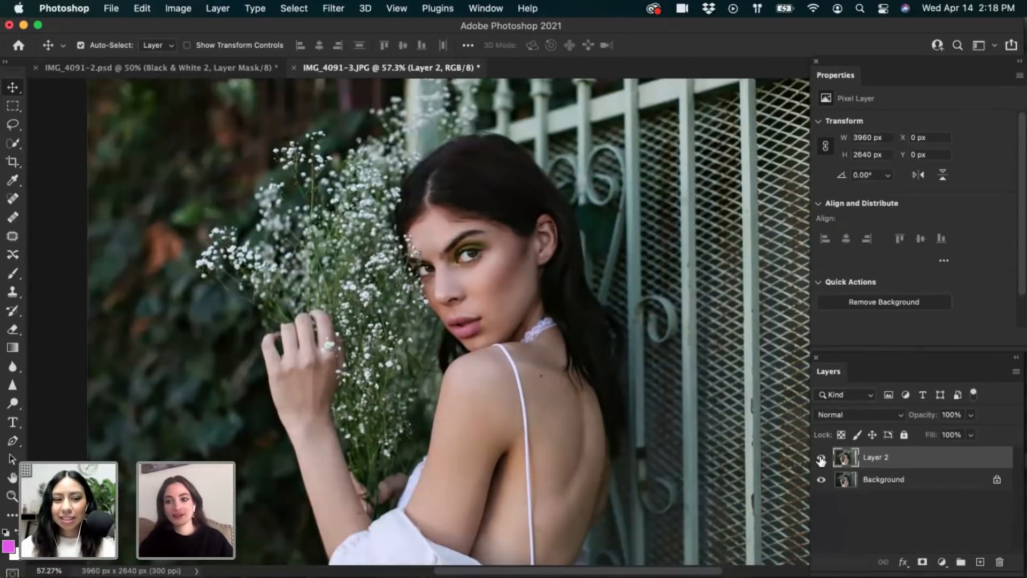
{"action": "left_click", "coordinate": [821, 458]}
{"action": "left_click", "coordinate": [821, 459]}
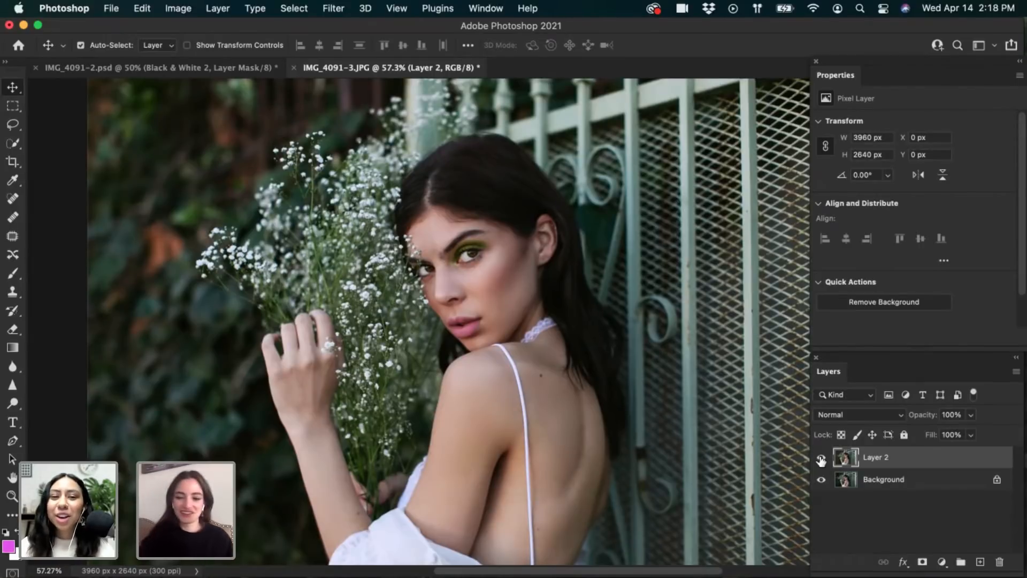
{"action": "left_click", "coordinate": [822, 458]}
{"action": "left_click", "coordinate": [822, 458]}
{"action": "left_click", "coordinate": [821, 459]}
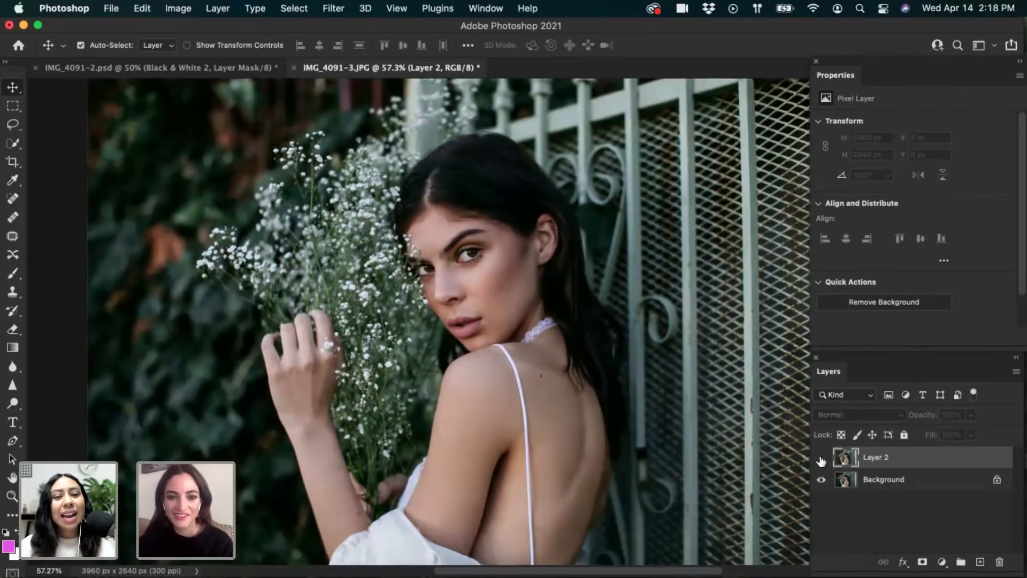
{"action": "left_click", "coordinate": [821, 458]}
{"action": "left_click", "coordinate": [822, 459]}
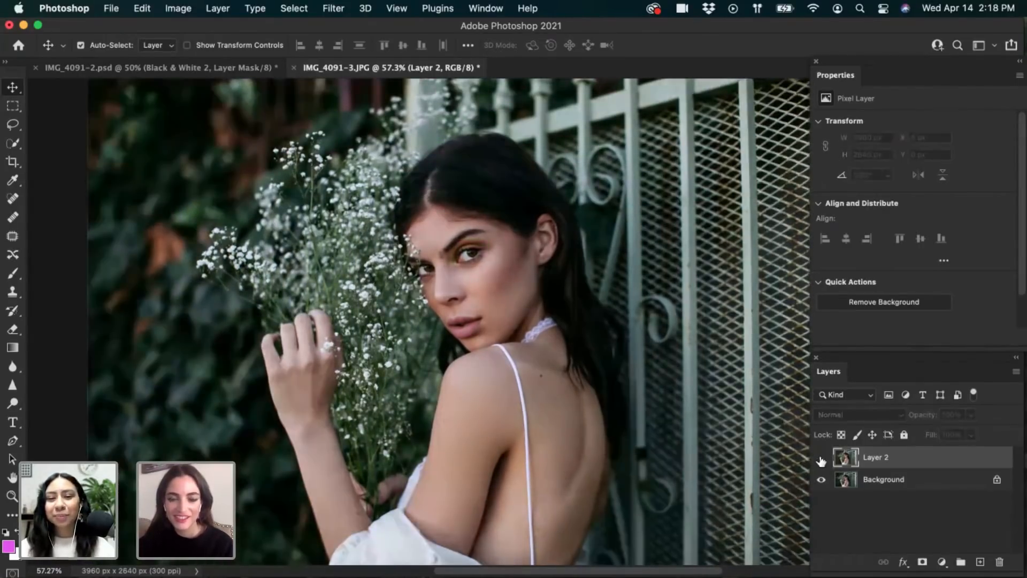
{"action": "left_click", "coordinate": [821, 459]}
{"action": "left_click", "coordinate": [821, 458]}
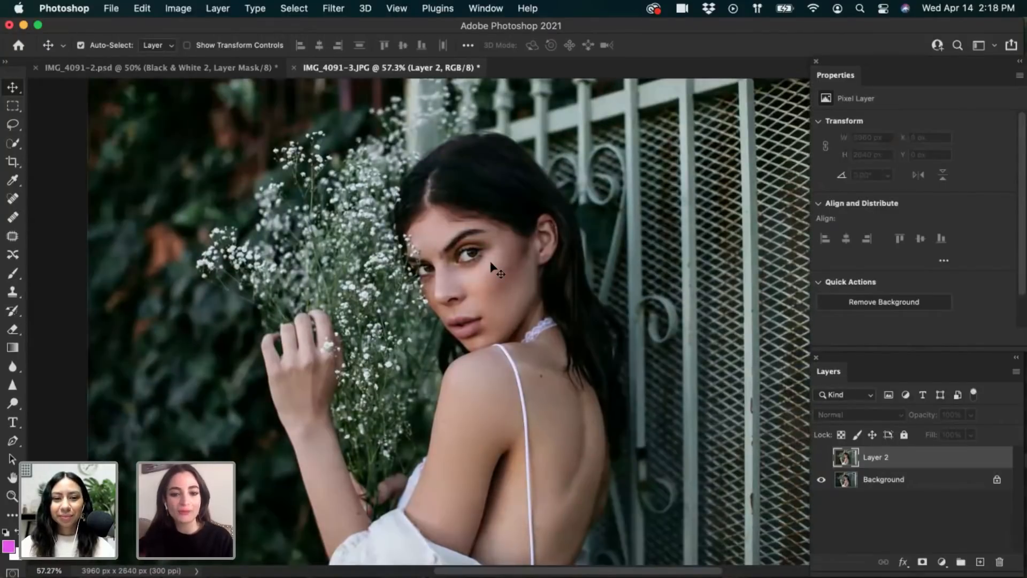
{"action": "left_click", "coordinate": [821, 458]}
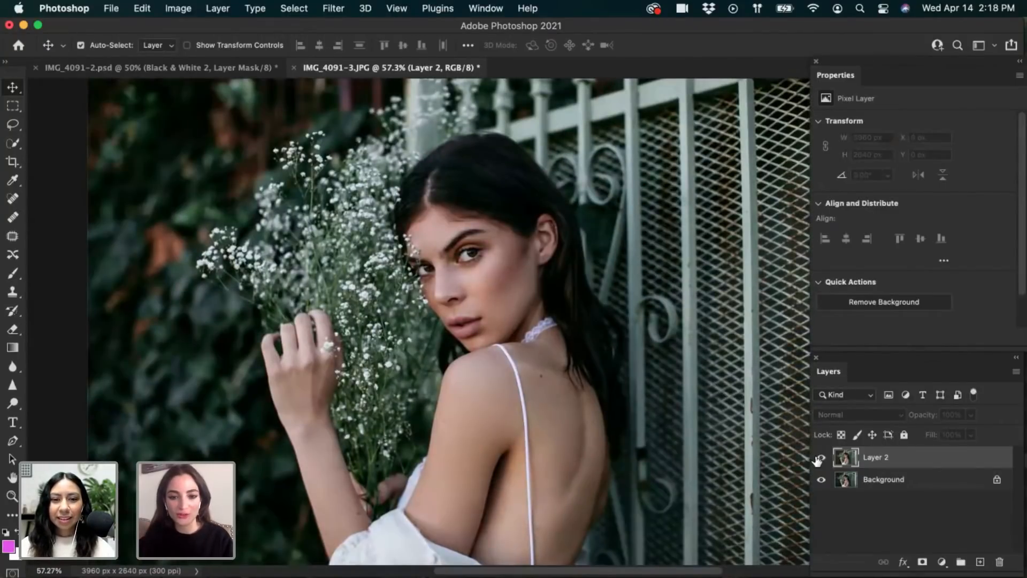
{"action": "left_click", "coordinate": [822, 459]}
Compare the eyeshadow, skin and lips at about 200% zoom by toggling Layer 2, and leave the layer shown
{"action": "scroll", "coordinate": [423, 266], "scroll_direction": "up", "scroll_amount": 3}
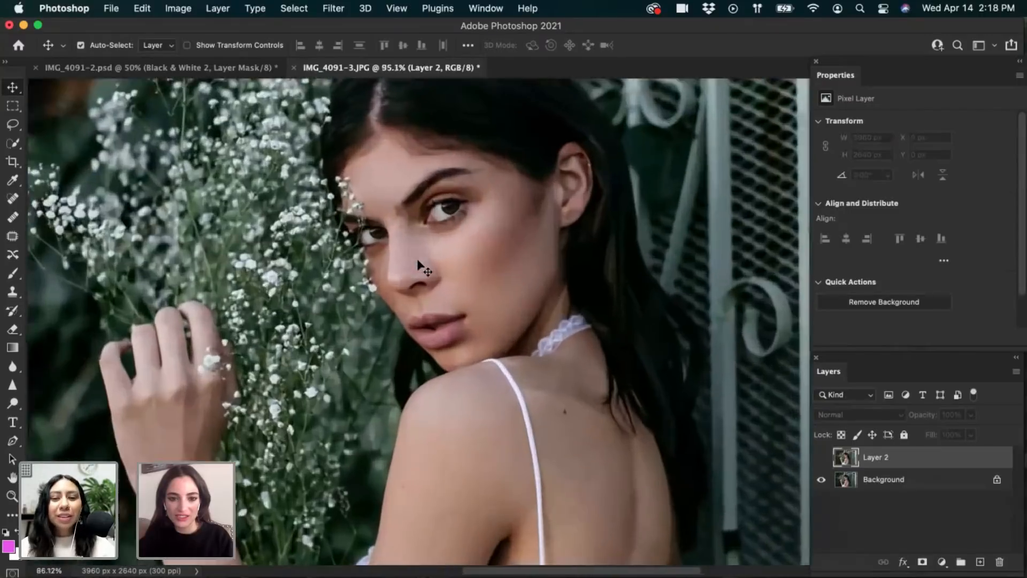
{"action": "scroll", "coordinate": [422, 266], "scroll_direction": "up", "scroll_amount": 5}
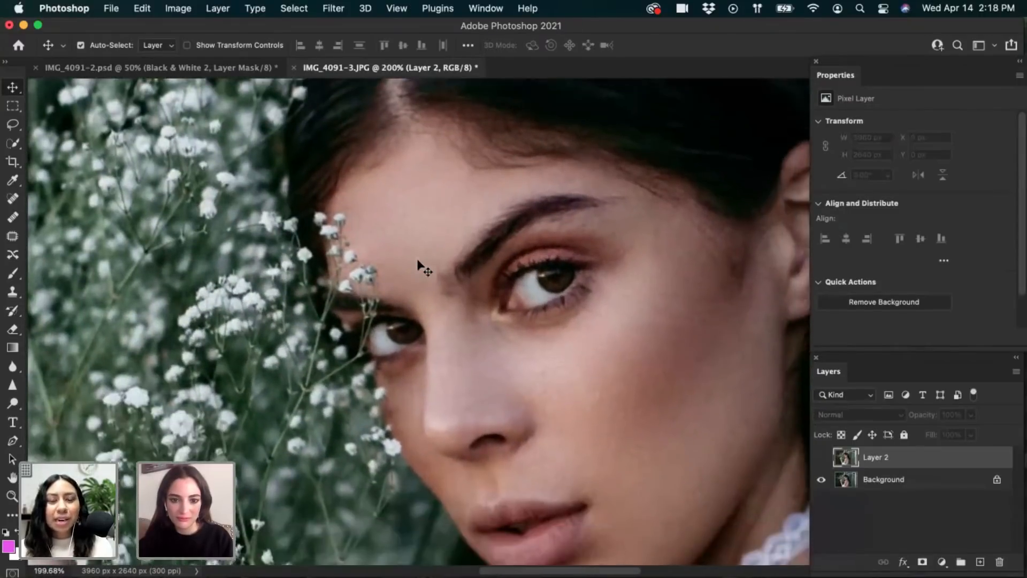
{"action": "scroll", "coordinate": [419, 262], "scroll_direction": "down", "scroll_amount": 1}
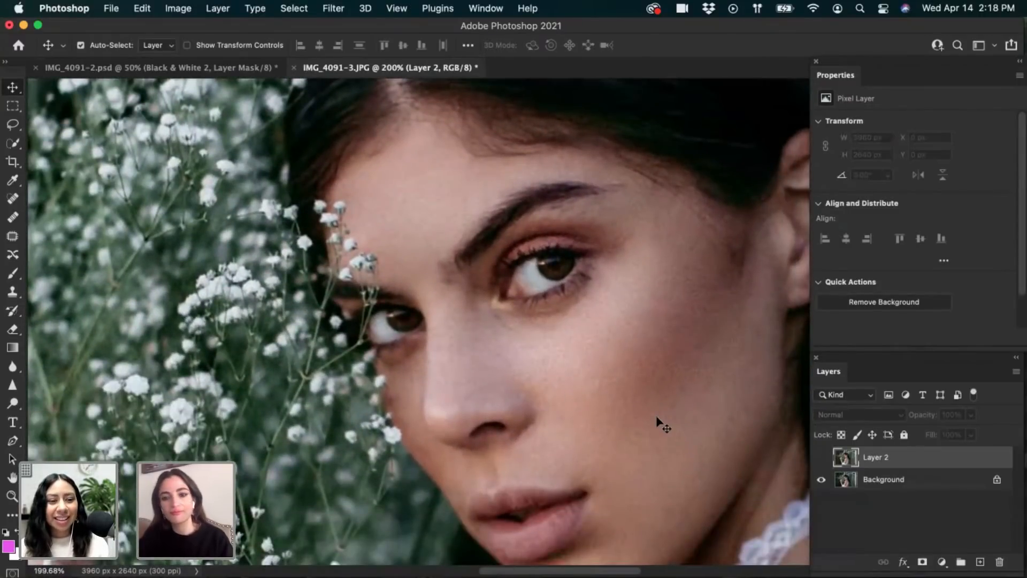
{"action": "left_click", "coordinate": [822, 458]}
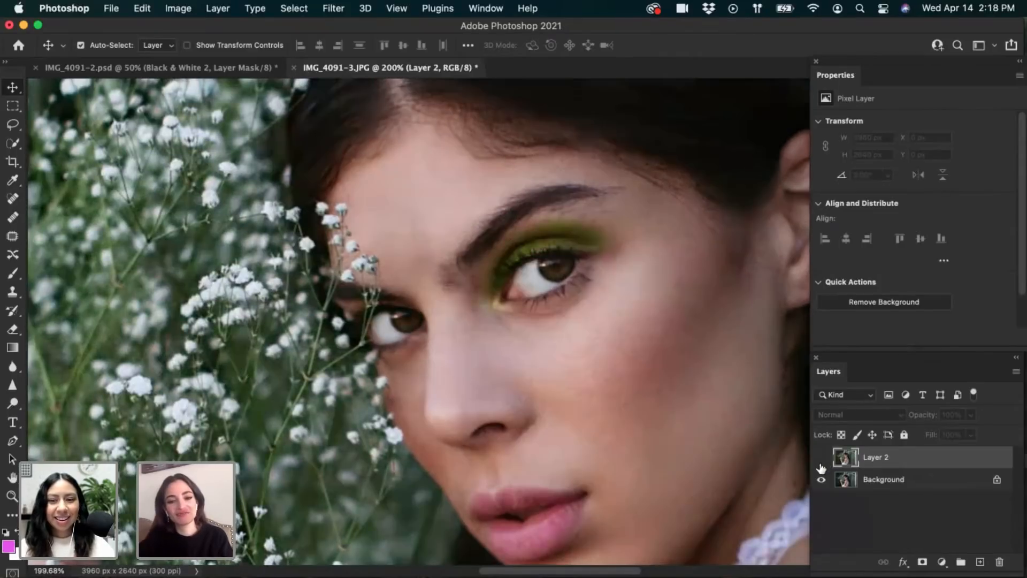
{"action": "left_click", "coordinate": [820, 464]}
{"action": "left_click", "coordinate": [820, 464]}
{"action": "left_click", "coordinate": [820, 464]}
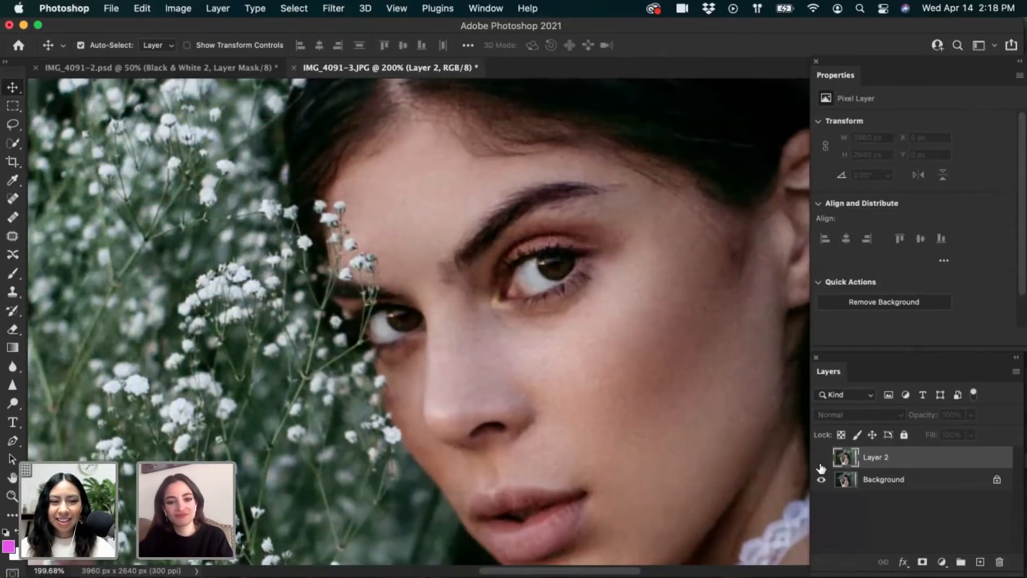
{"action": "left_click", "coordinate": [821, 460]}
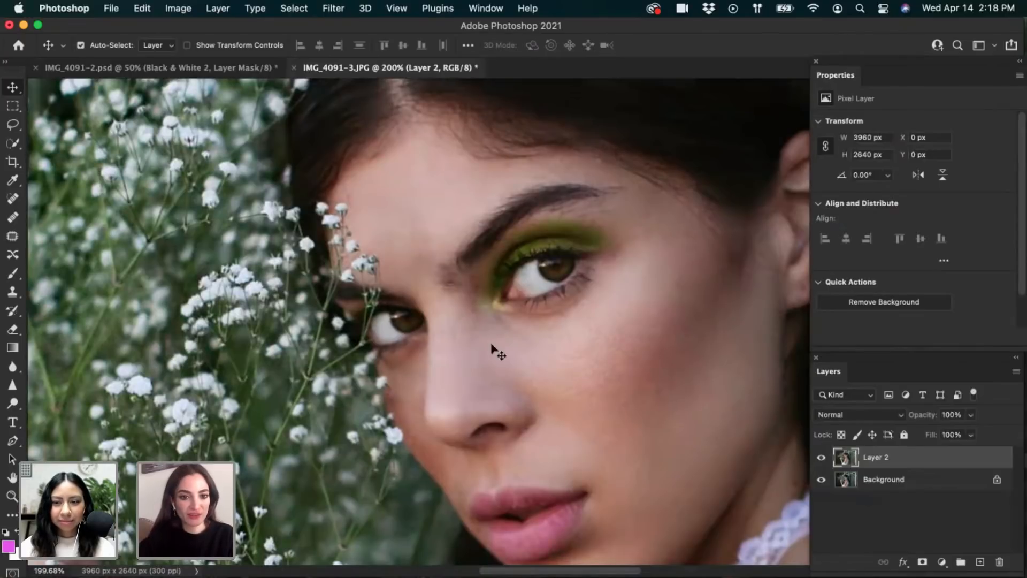
{"action": "left_click", "coordinate": [828, 462]}
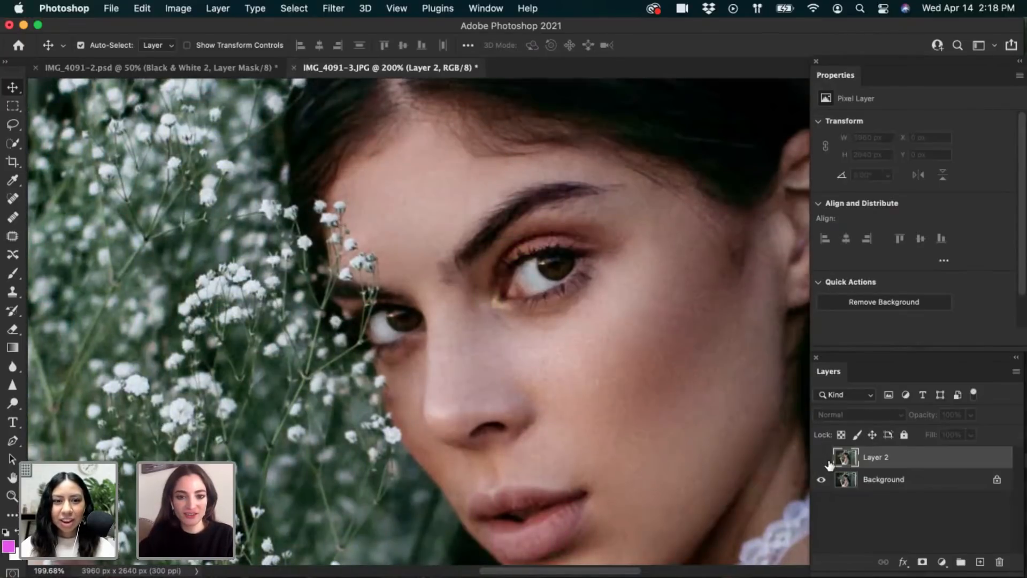
{"action": "left_click", "coordinate": [829, 463]}
{"action": "left_click", "coordinate": [830, 464]}
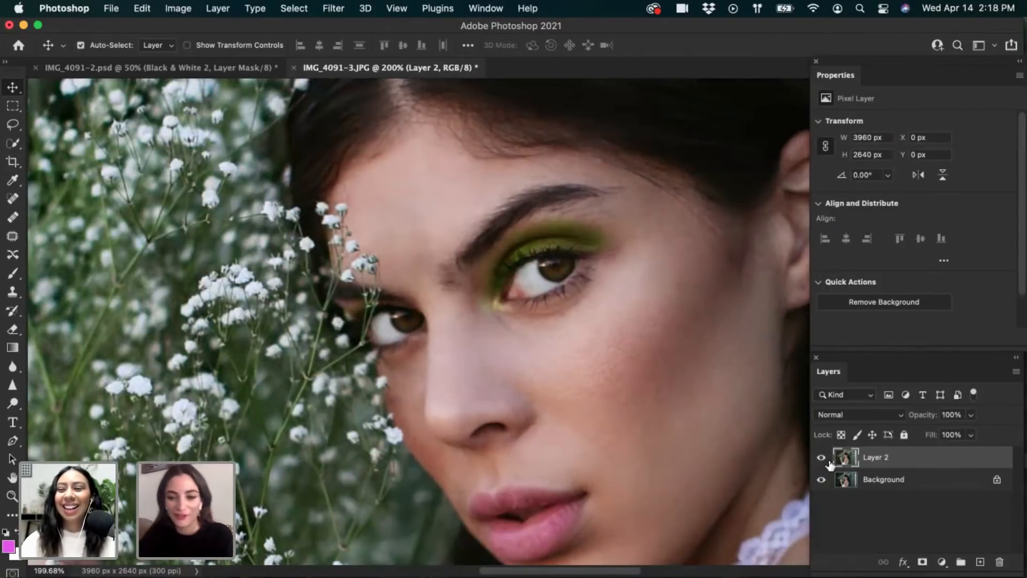
Recheck the close-up of the face and green eyeshadow with Layer 2 hidden and shown
{"action": "left_click", "coordinate": [829, 464]}
{"action": "left_click", "coordinate": [830, 464]}
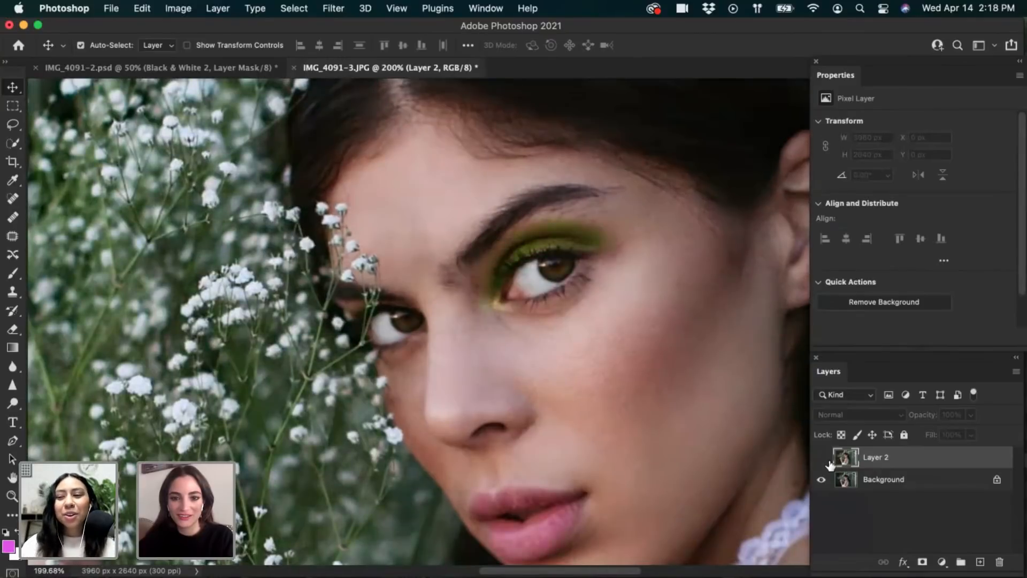
{"action": "left_click", "coordinate": [829, 463]}
{"action": "left_click", "coordinate": [829, 464]}
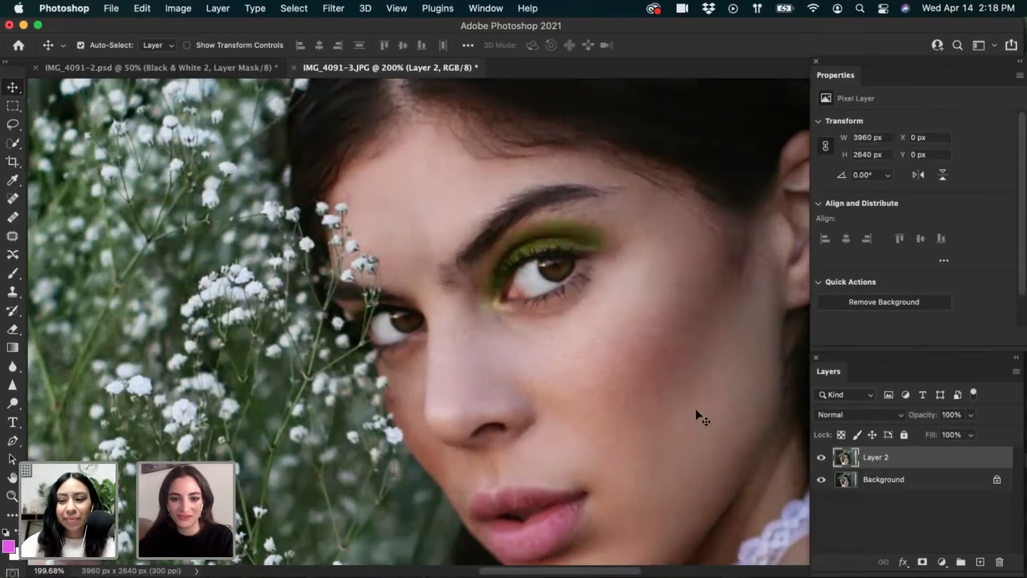
Compare Layer 2 with the Background across the whole portrait at about 52% zoom by toggling its visibility
{"action": "scroll", "coordinate": [700, 418], "scroll_direction": "down", "scroll_amount": 10}
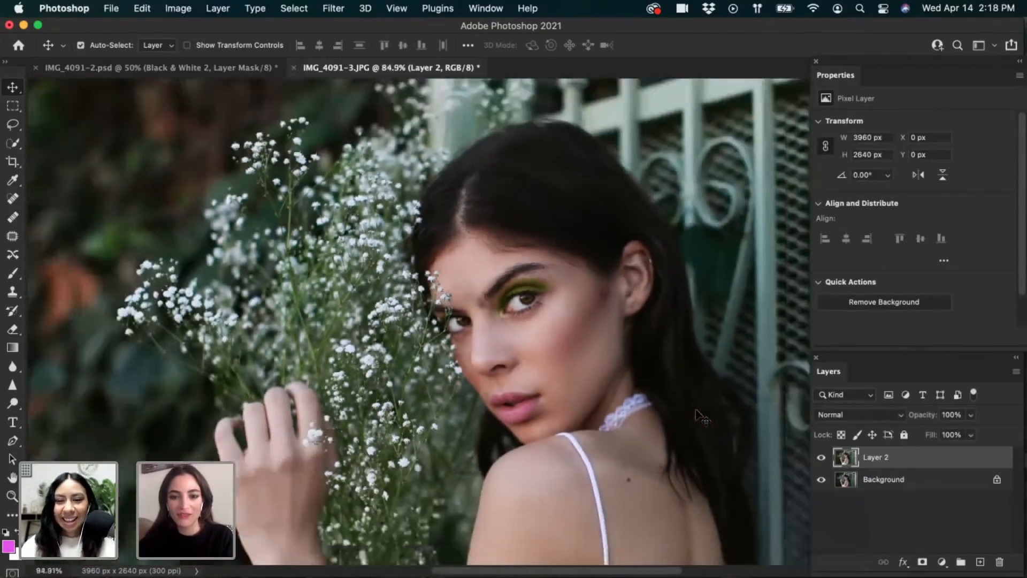
{"action": "scroll", "coordinate": [701, 418], "scroll_direction": "down", "scroll_amount": 3}
{"action": "scroll", "coordinate": [701, 417], "scroll_direction": "right", "scroll_amount": 2}
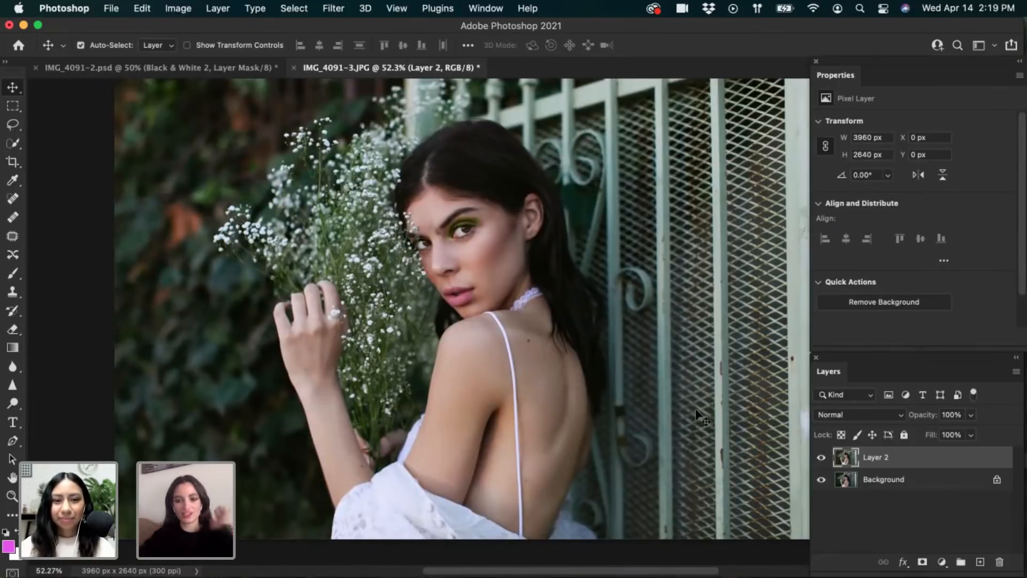
{"action": "left_click", "coordinate": [821, 458]}
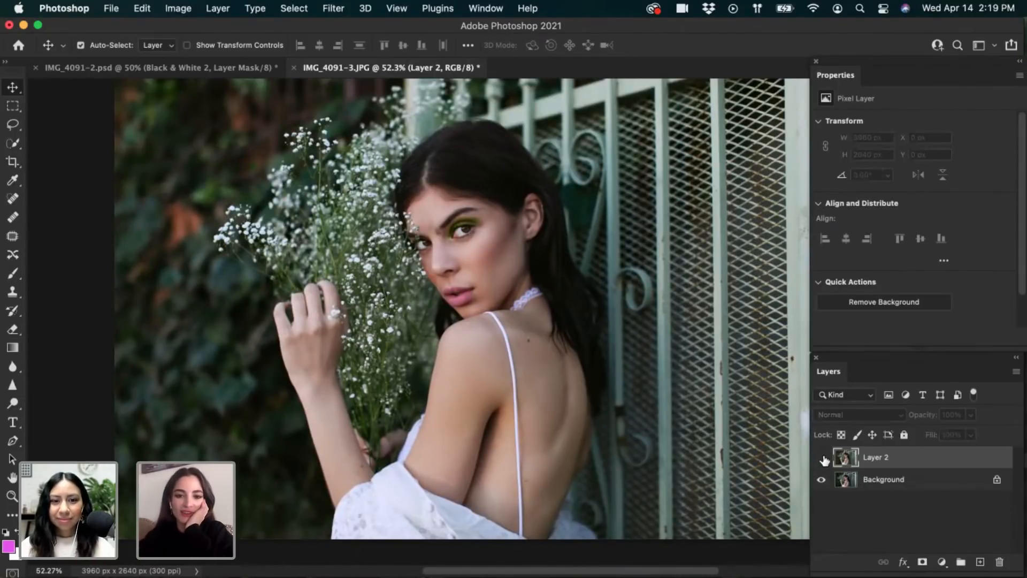
{"action": "left_click", "coordinate": [822, 458]}
{"action": "left_click", "coordinate": [823, 458]}
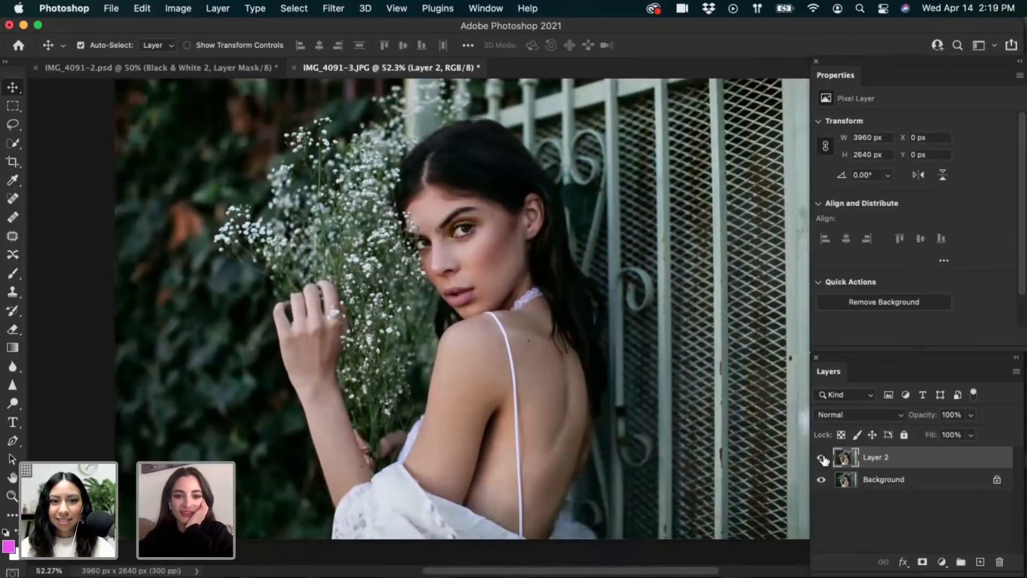
{"action": "left_click", "coordinate": [822, 458]}
In IMG_4091-2.psd, check the effect of the Curves 4 and Black & White 1 layers by toggling their visibility
{"action": "left_click", "coordinate": [166, 67]}
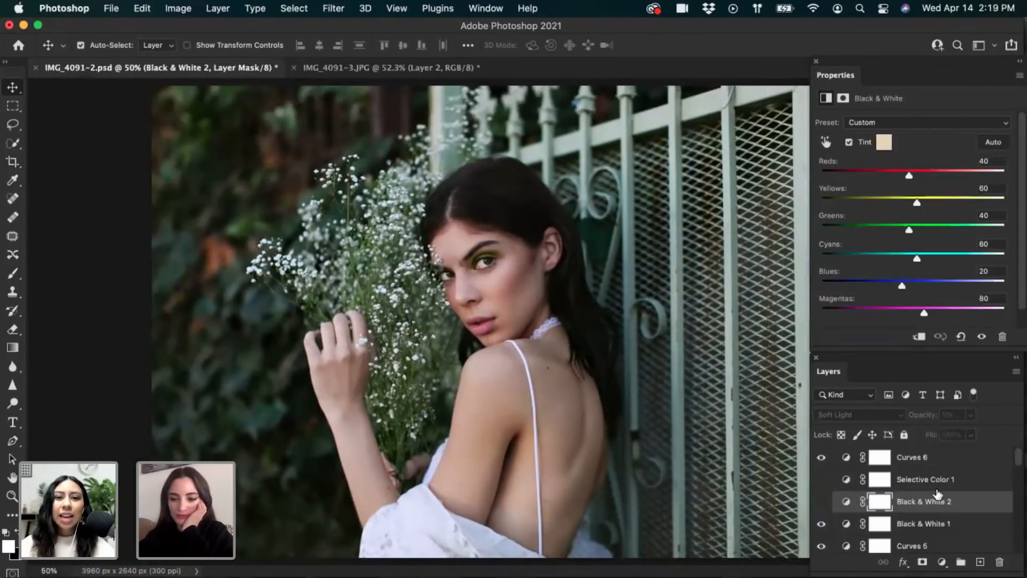
{"action": "scroll", "coordinate": [937, 494], "scroll_direction": "down", "scroll_amount": 3}
{"action": "left_click", "coordinate": [823, 509]}
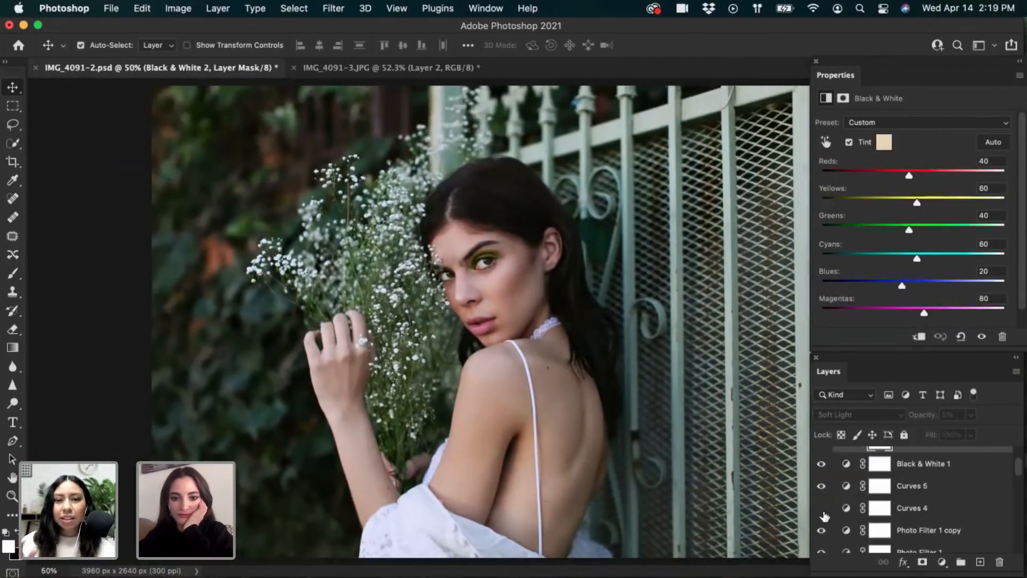
{"action": "left_click", "coordinate": [823, 508]}
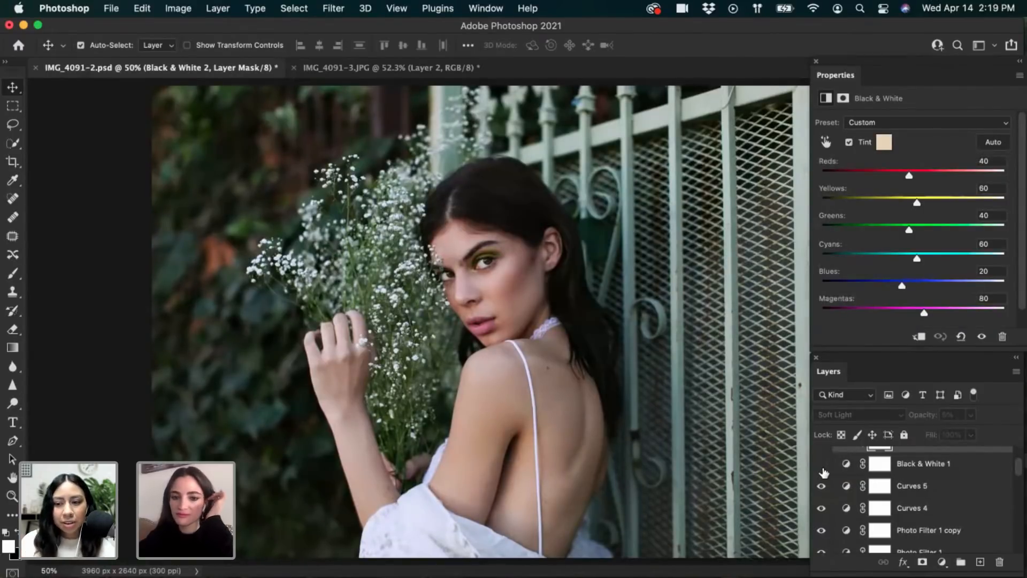
{"action": "scroll", "coordinate": [824, 473], "scroll_direction": "up", "scroll_amount": 3}
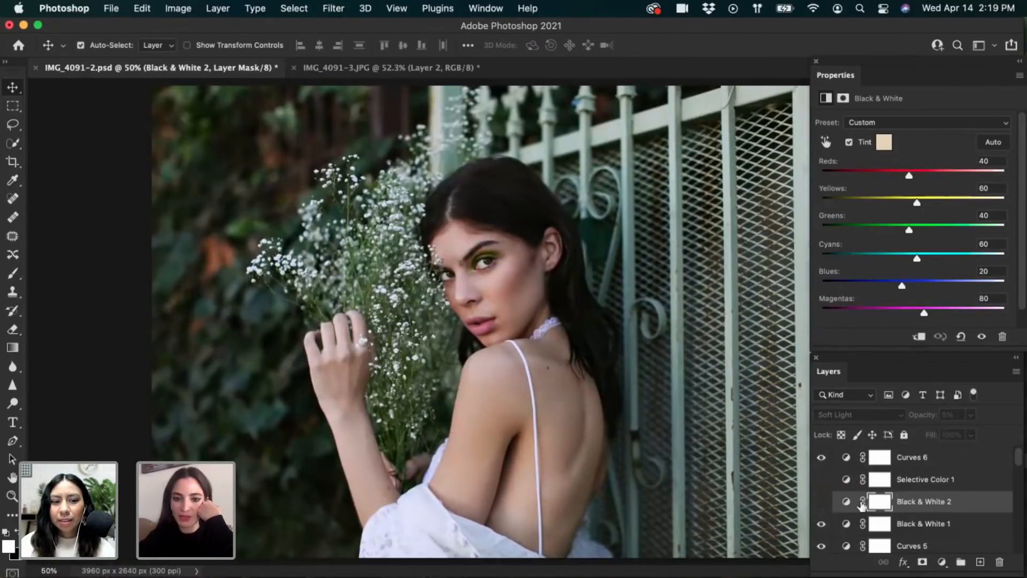
Check Curves 3 and Color Fill 2 by toggling their visibility, and set the opacity of Color Fill 2 to 3%
{"action": "scroll", "coordinate": [829, 481], "scroll_direction": "down", "scroll_amount": 5}
{"action": "left_click", "coordinate": [835, 488]}
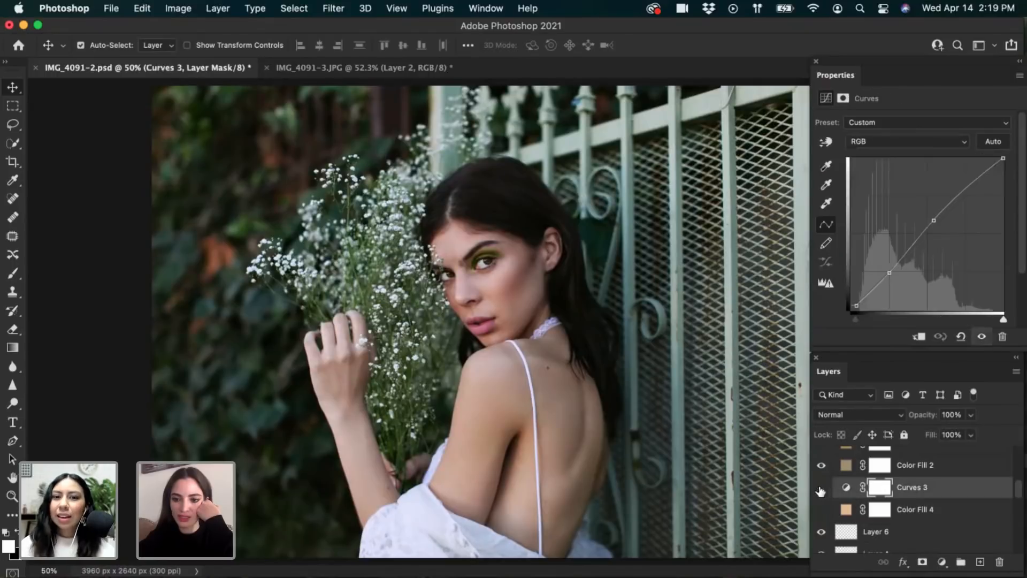
{"action": "left_click", "coordinate": [821, 488]}
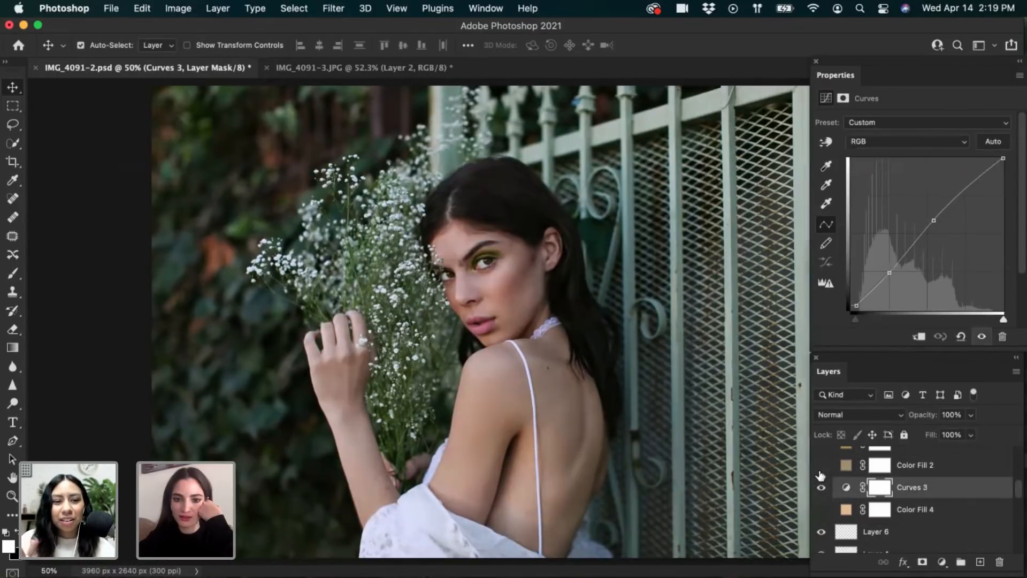
{"action": "left_click", "coordinate": [821, 471]}
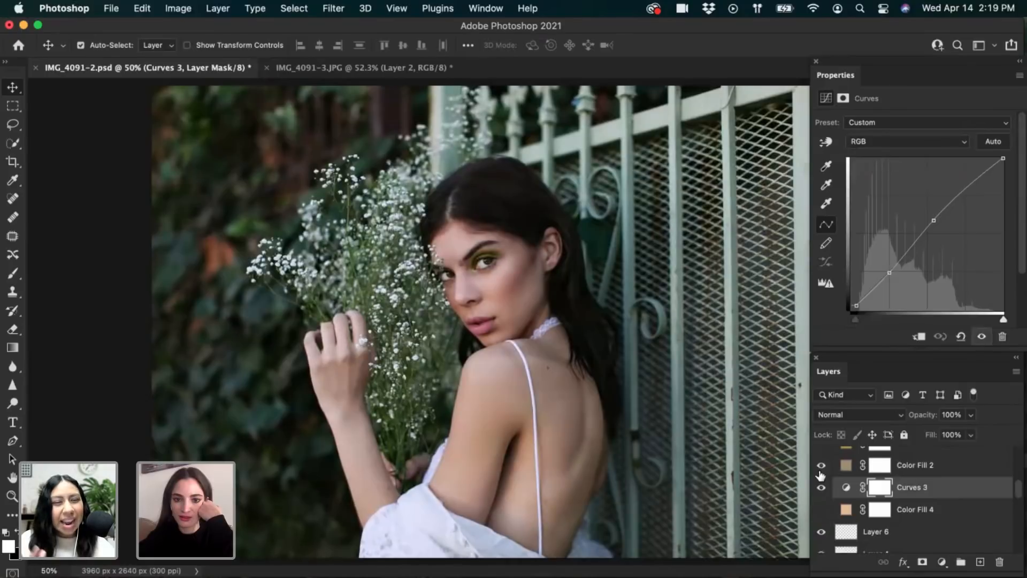
{"action": "left_click", "coordinate": [922, 468]}
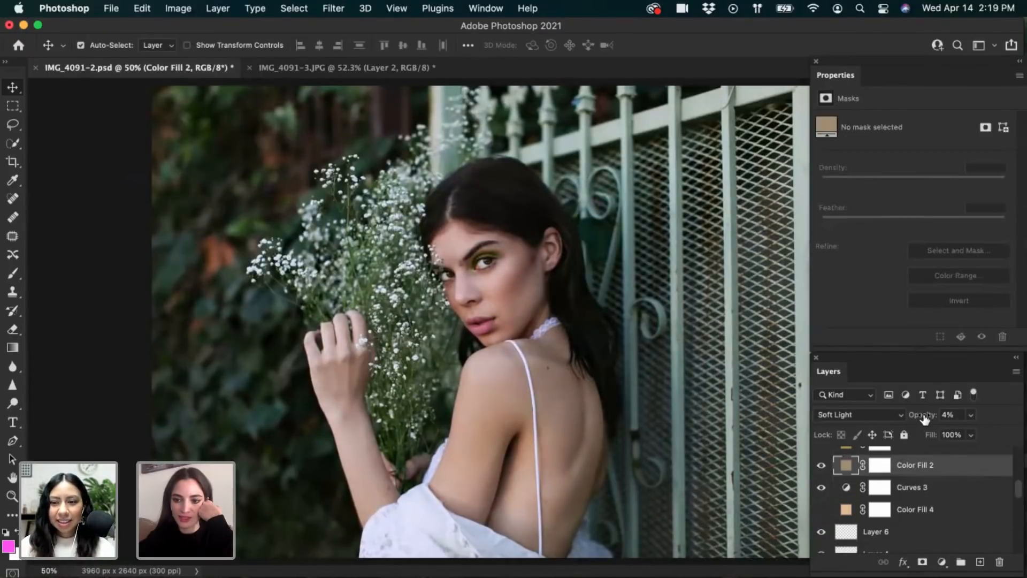
{"action": "left_click_drag", "start_coordinate": [924, 418], "coordinate": [920, 419]}
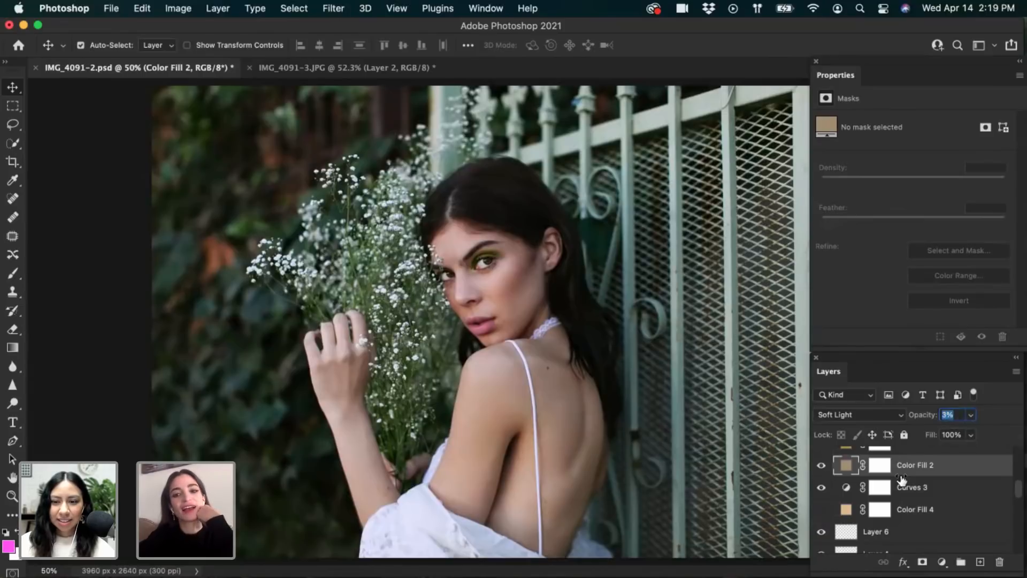
Compare the grade with and without the Color Fill 3 layer, and leave that layer hidden
{"action": "scroll", "coordinate": [904, 482], "scroll_direction": "up", "scroll_amount": 1}
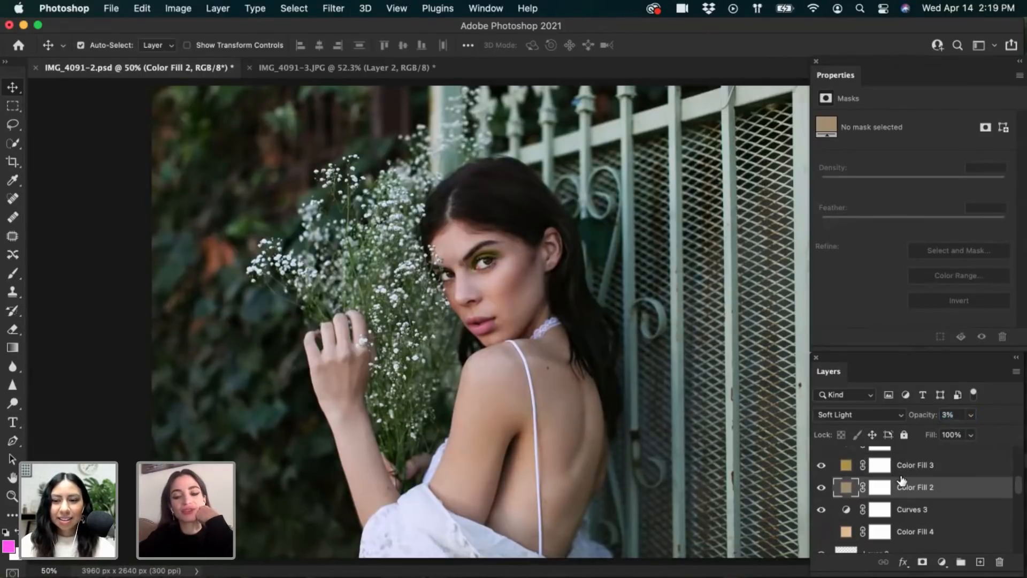
{"action": "left_click", "coordinate": [823, 467]}
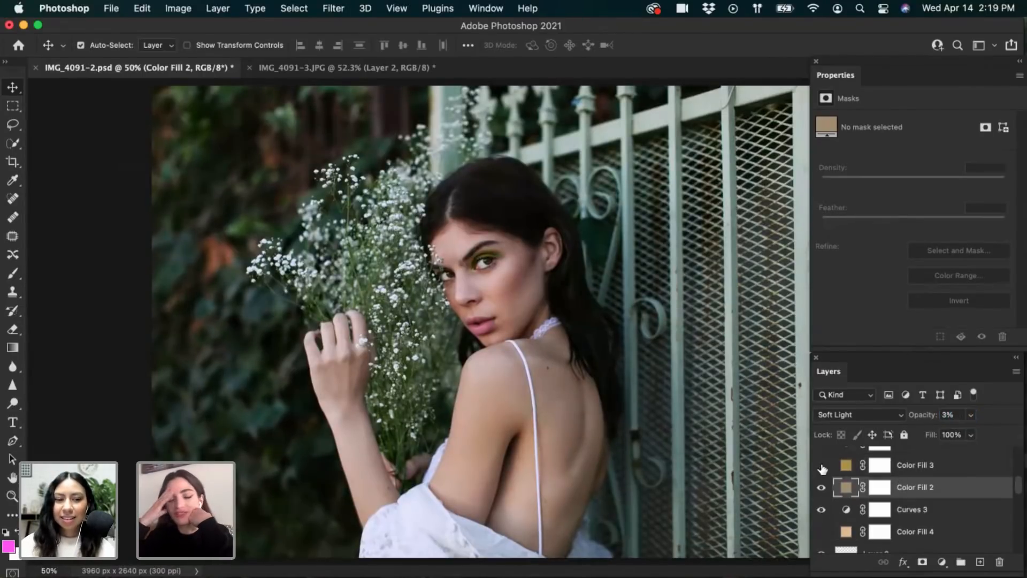
{"action": "left_click", "coordinate": [823, 468]}
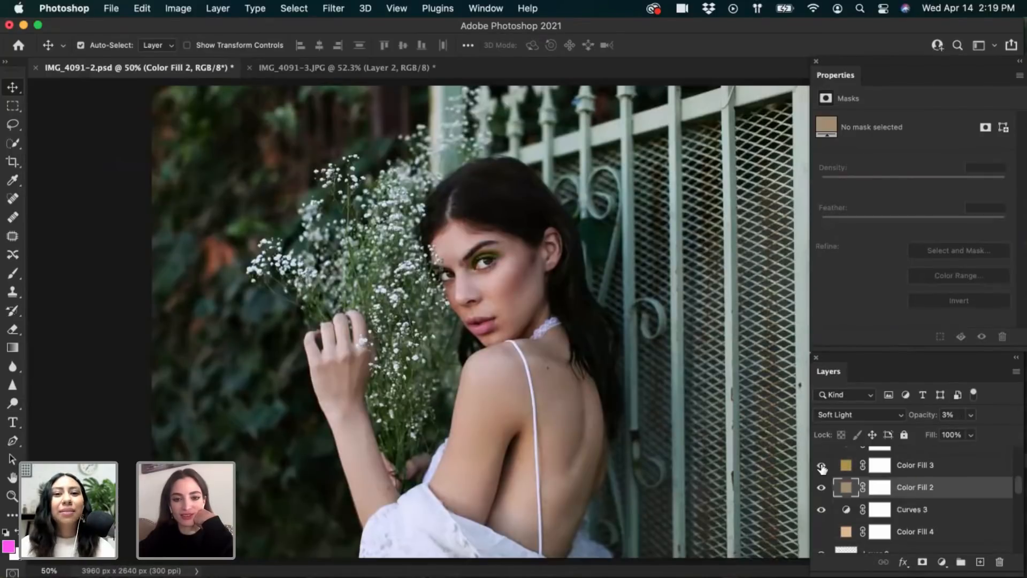
{"action": "left_click", "coordinate": [821, 467]}
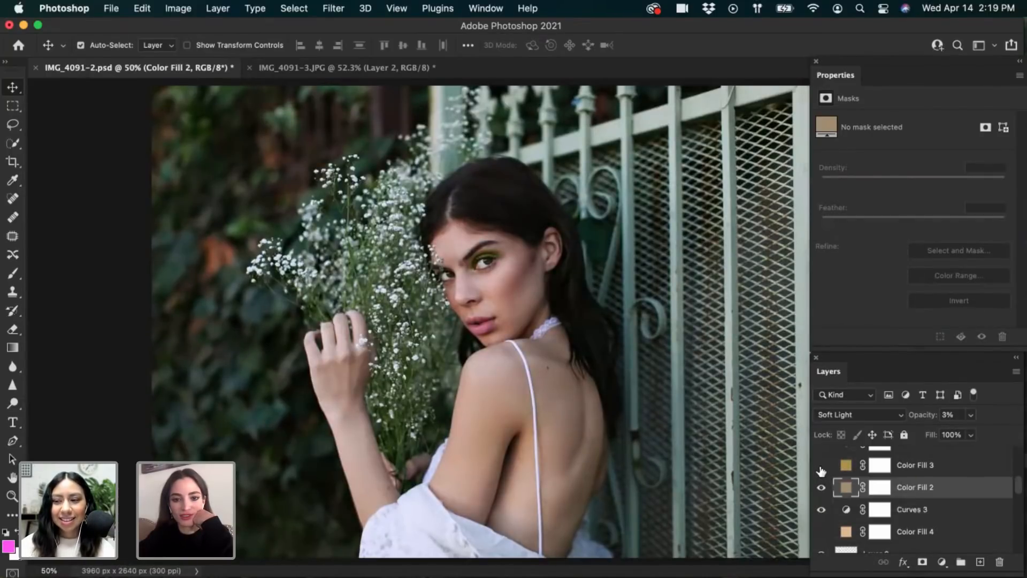
{"action": "scroll", "coordinate": [821, 471], "scroll_direction": "down", "scroll_amount": 10}
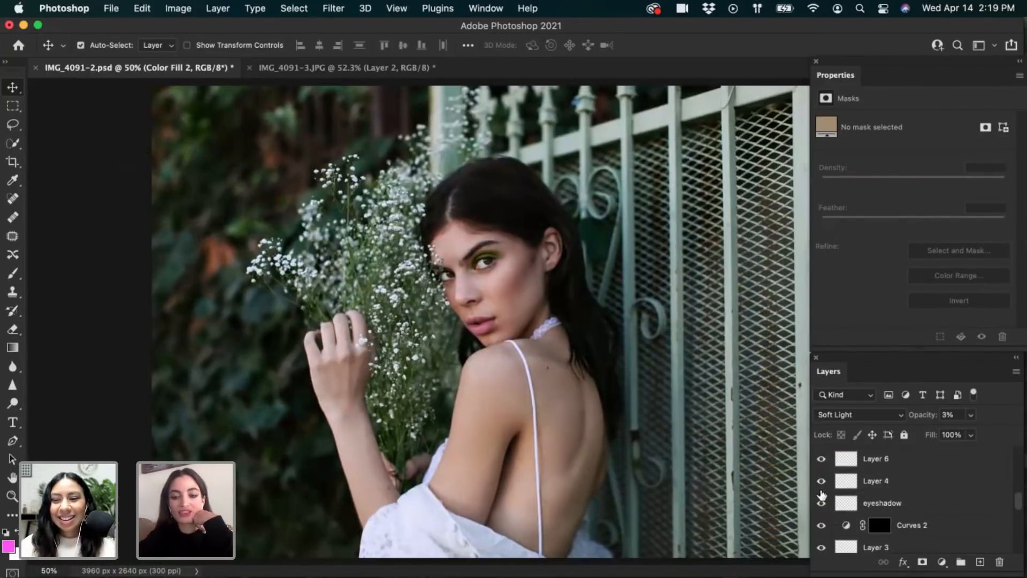
{"action": "scroll", "coordinate": [822, 494], "scroll_direction": "up", "scroll_amount": 10}
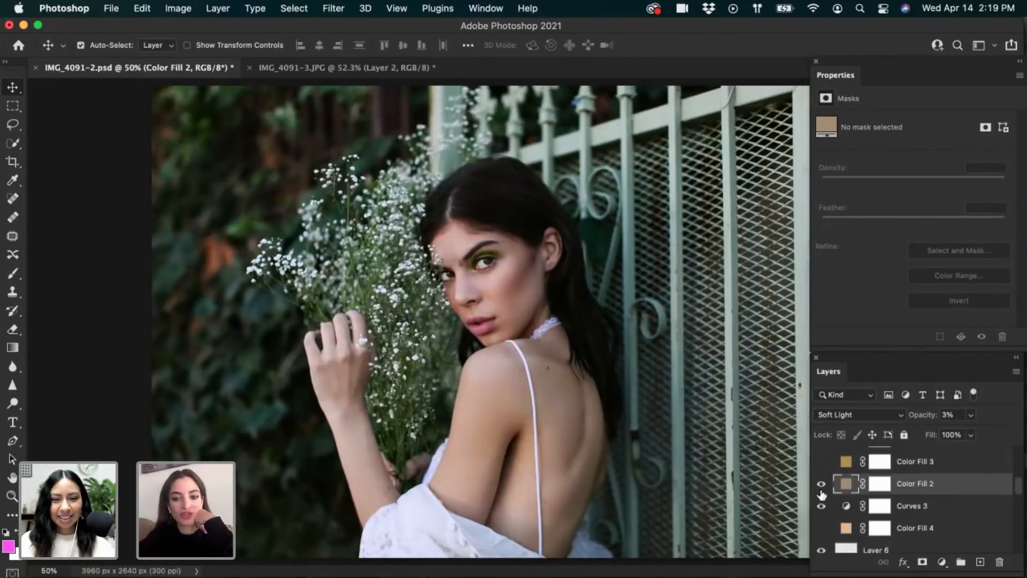
{"action": "scroll", "coordinate": [822, 494], "scroll_direction": "up", "scroll_amount": 2}
{"action": "left_click", "coordinate": [821, 496]}
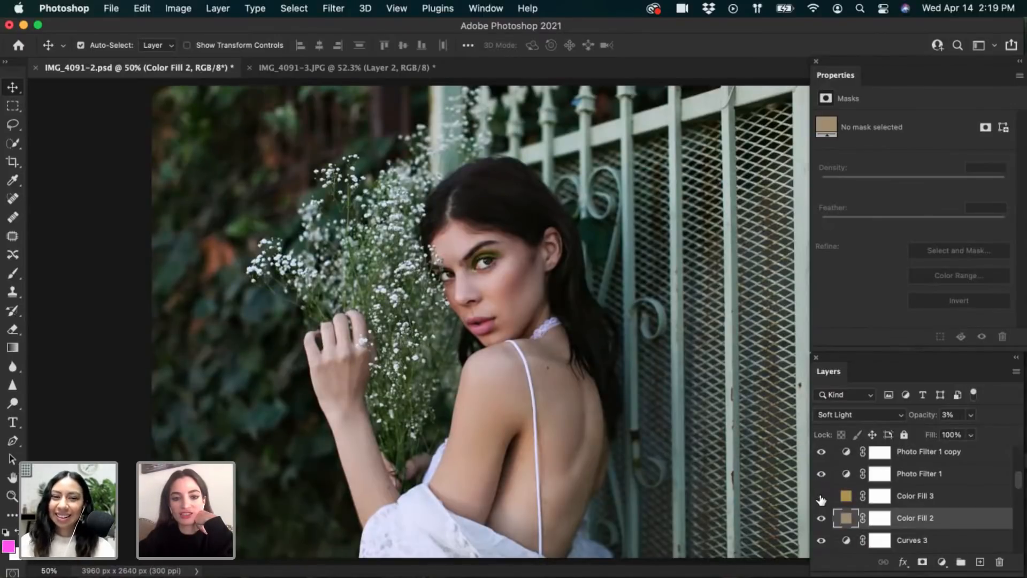
{"action": "left_click", "coordinate": [821, 497]}
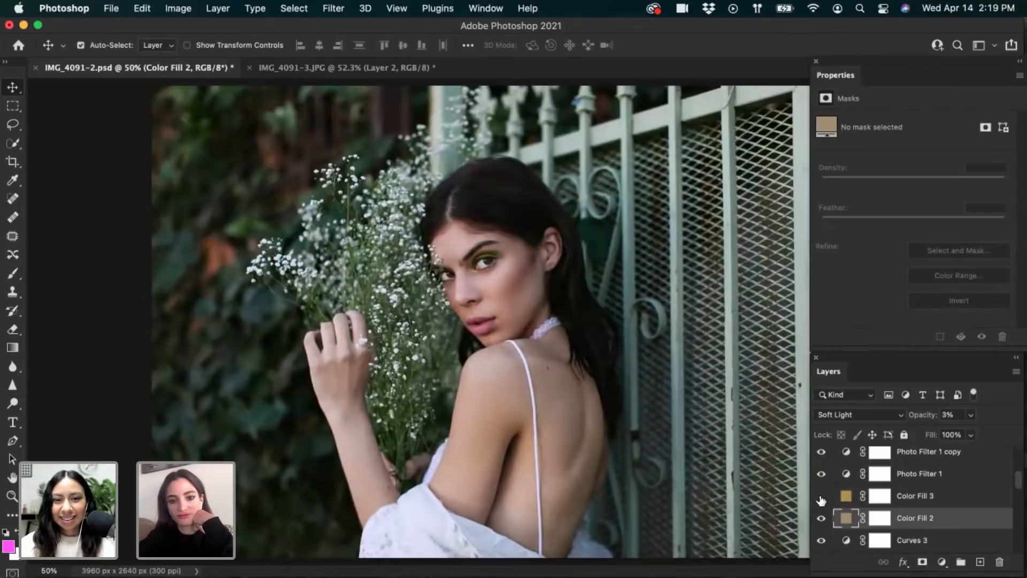
{"action": "scroll", "coordinate": [822, 500], "scroll_direction": "up", "scroll_amount": 1}
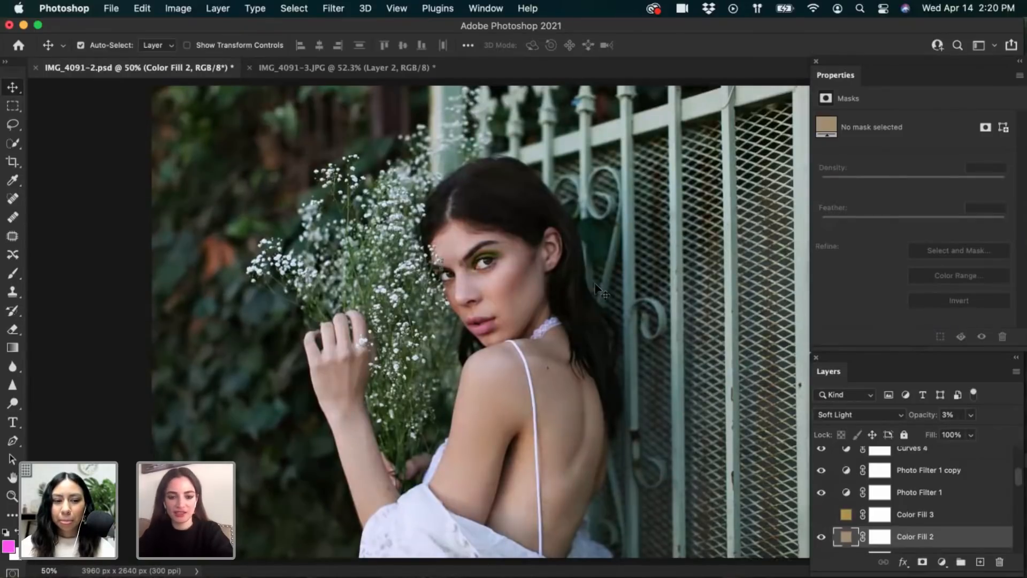
Check the adjusted grade against IMG_4091-3.JPG, and save IMG_4091-2.psd
{"action": "left_click", "coordinate": [313, 67]}
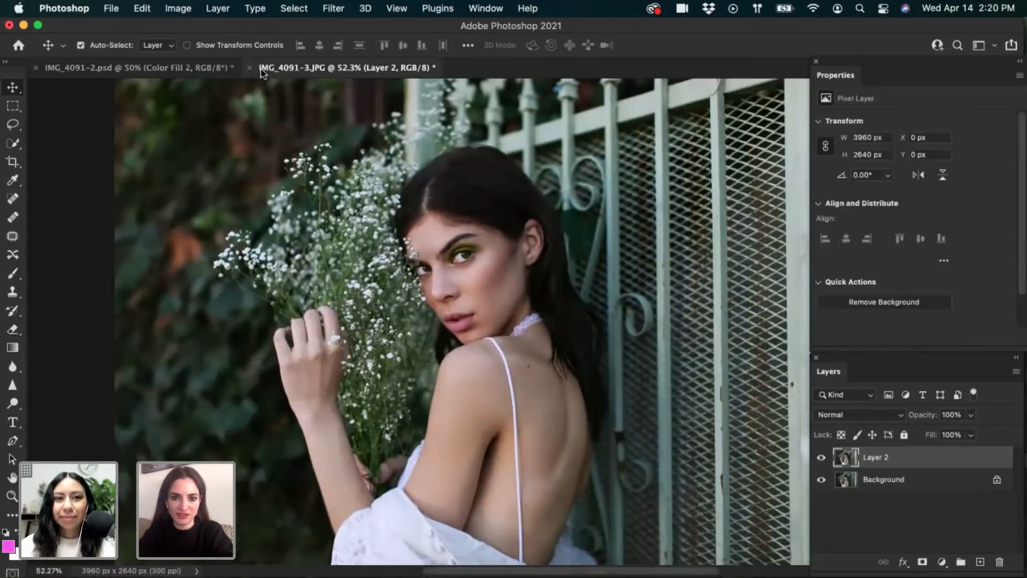
{"action": "left_click", "coordinate": [169, 67]}
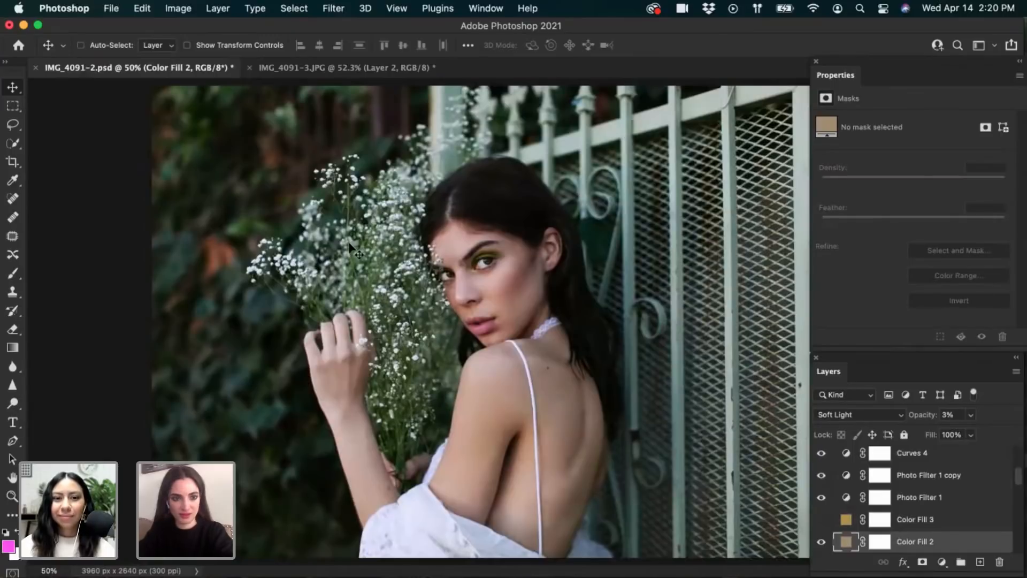
{"action": "key", "text": "super+s"}
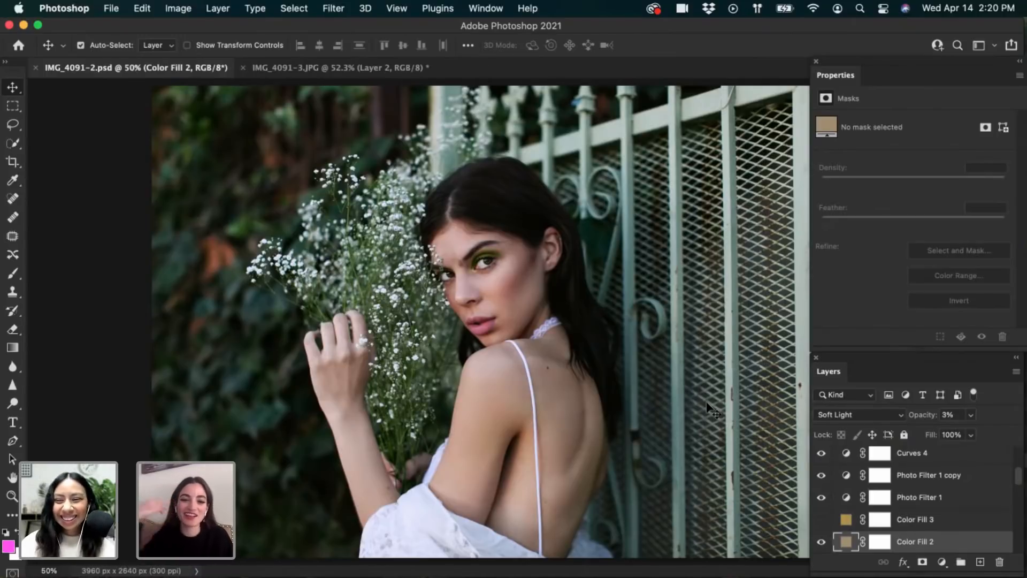
Examine the skin retouching by toggling the Frequency Separation group off and on and inspecting the face up close
{"action": "scroll", "coordinate": [907, 526], "scroll_direction": "up", "scroll_amount": 3}
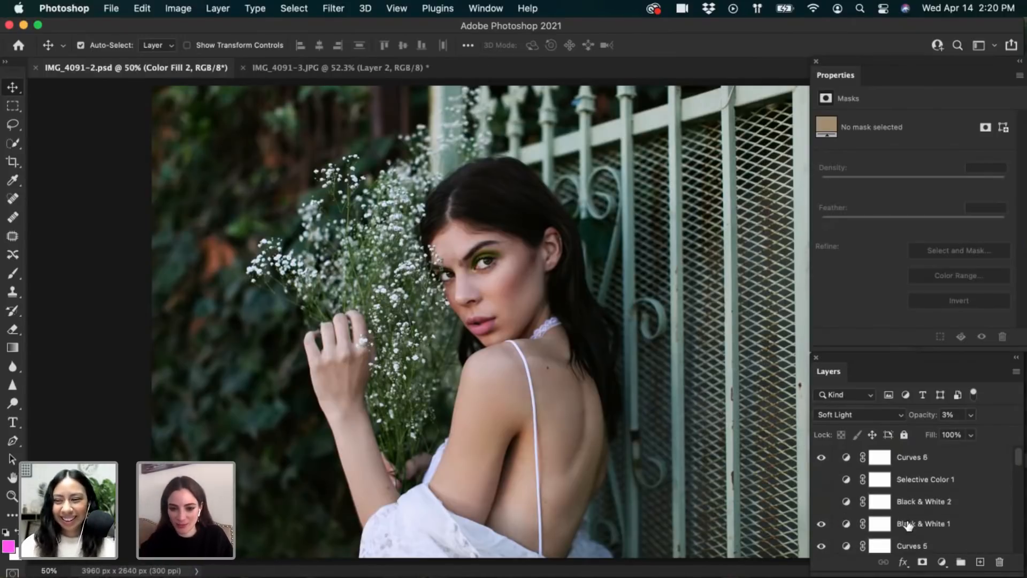
{"action": "scroll", "coordinate": [893, 469], "scroll_direction": "down", "scroll_amount": 8}
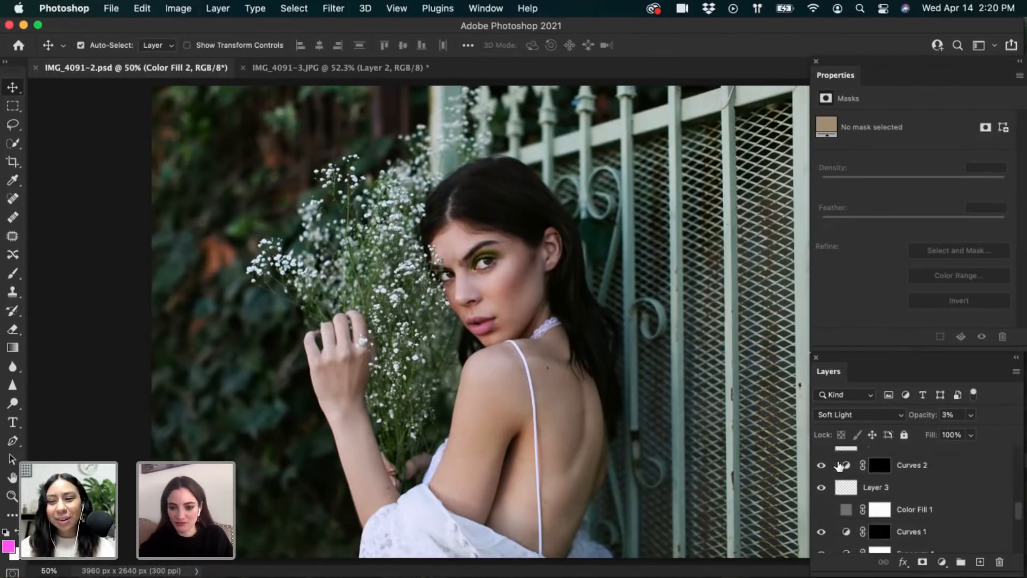
{"action": "scroll", "coordinate": [839, 467], "scroll_direction": "down", "scroll_amount": 3}
{"action": "left_click", "coordinate": [822, 478]}
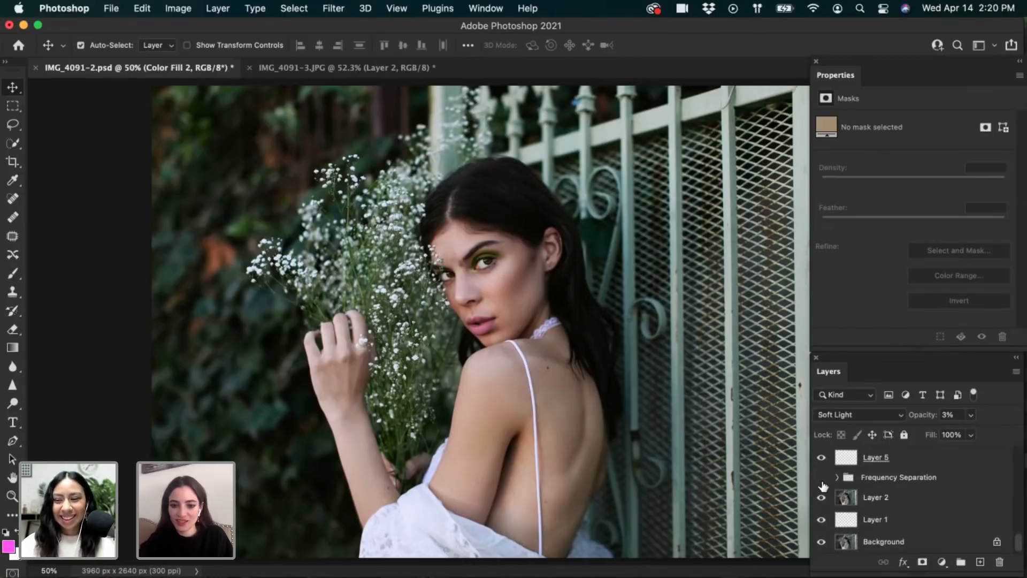
{"action": "left_click", "coordinate": [822, 477]}
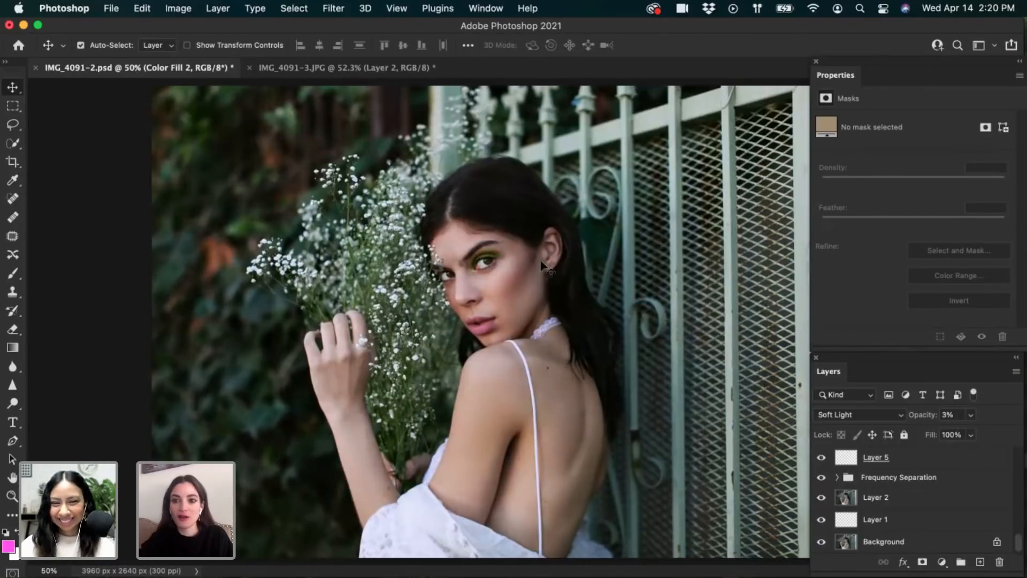
{"action": "scroll", "coordinate": [543, 256], "scroll_direction": "up", "scroll_amount": 5}
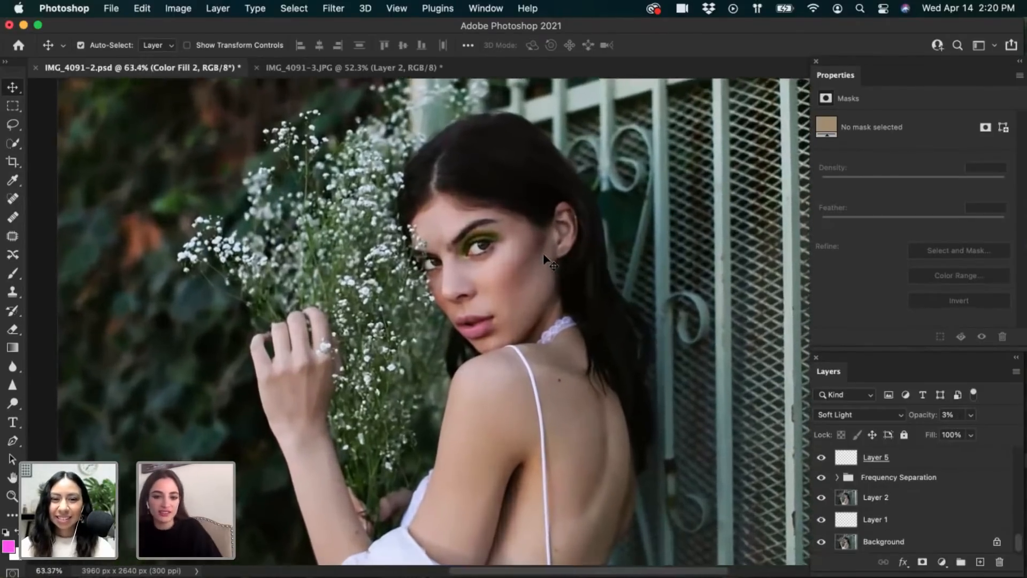
{"action": "scroll", "coordinate": [544, 255], "scroll_direction": "up", "scroll_amount": 5}
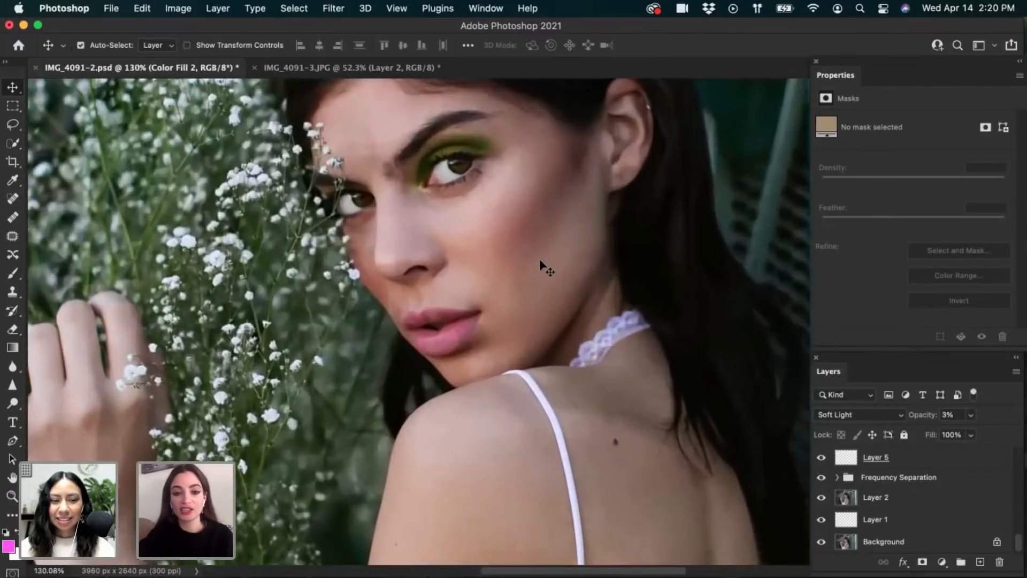
{"action": "scroll", "coordinate": [539, 260], "scroll_direction": "down", "scroll_amount": 4}
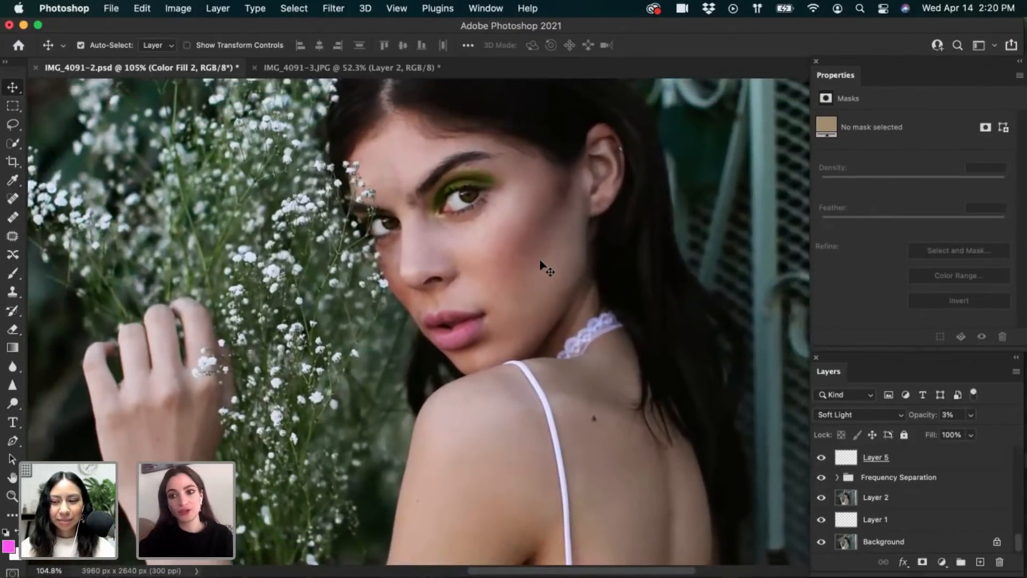
{"action": "scroll", "coordinate": [540, 260], "scroll_direction": "down", "scroll_amount": 2}
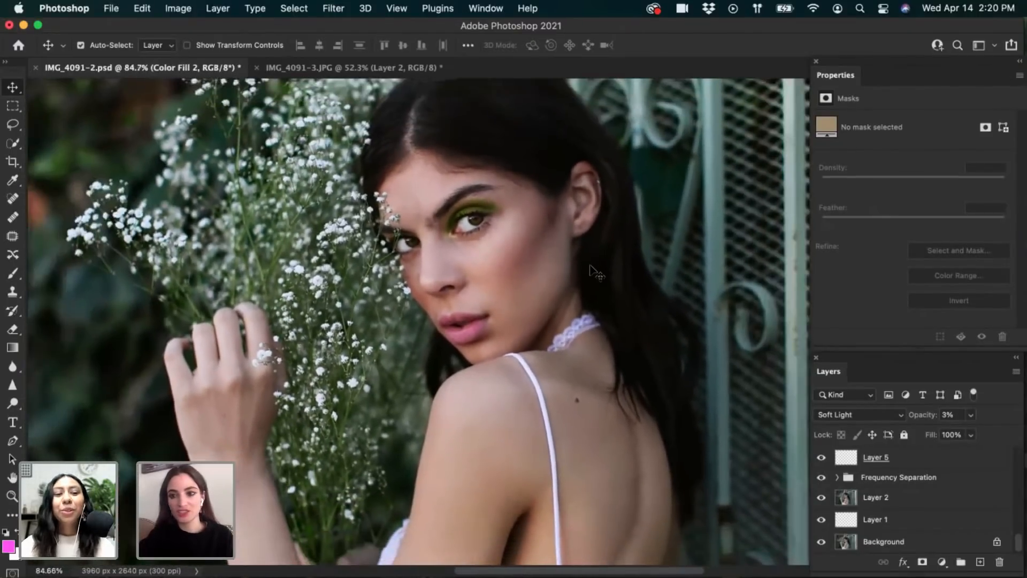
Switch to IMG_4091-3.JPG and compare Layer 2 with the Background by toggling the visibility of Layer 2
{"action": "scroll", "coordinate": [594, 270], "scroll_direction": "right", "scroll_amount": 3}
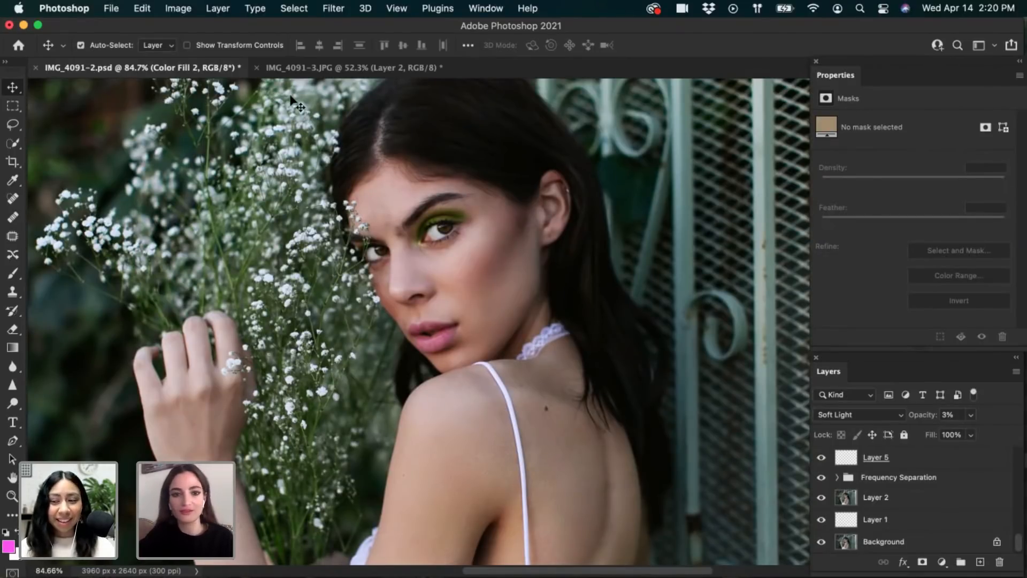
{"action": "left_click", "coordinate": [301, 68]}
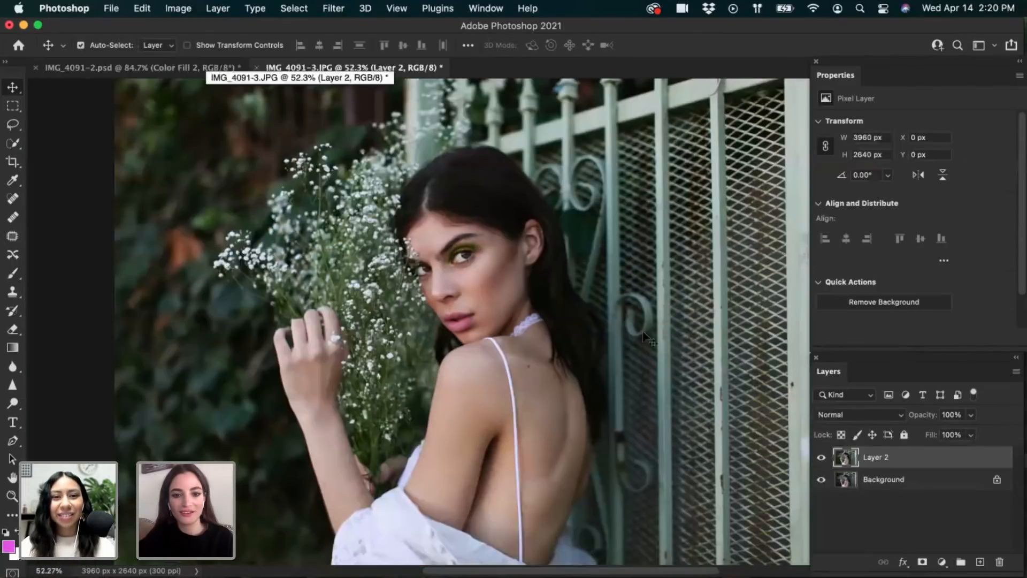
{"action": "left_click", "coordinate": [821, 458]}
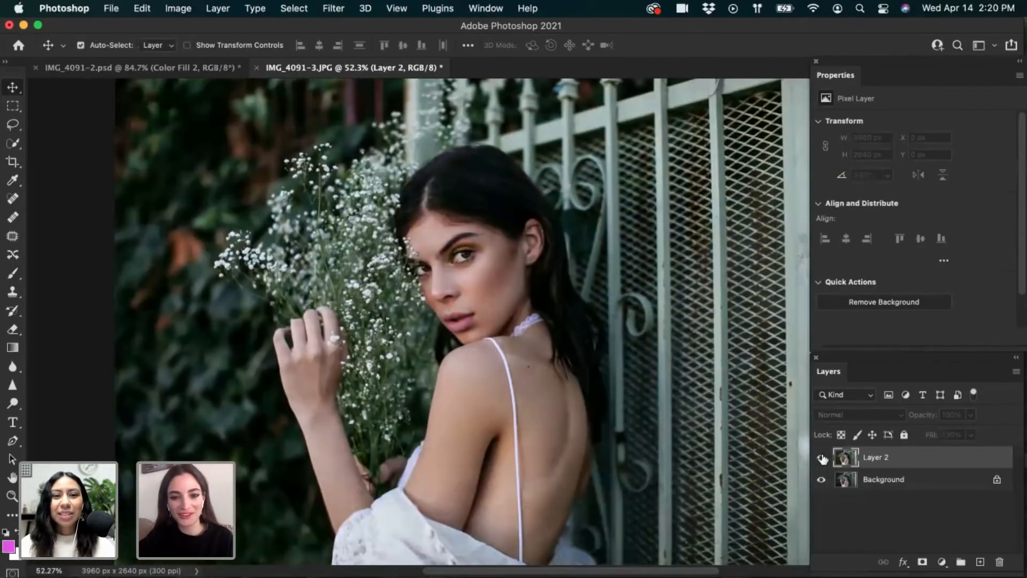
{"action": "left_click", "coordinate": [821, 457]}
{"action": "left_click", "coordinate": [822, 458]}
{"action": "left_click", "coordinate": [822, 458]}
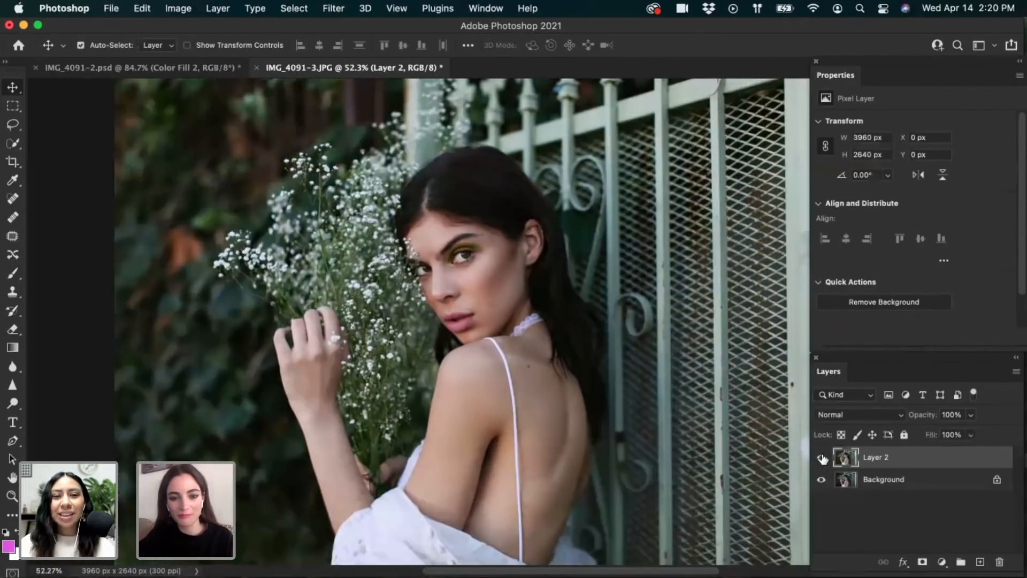
{"action": "left_click", "coordinate": [822, 458]}
Examine the woman's face up close with Layer 2 hidden, and toggle Layer 2 again for comparison, leaving it visible
{"action": "scroll", "coordinate": [506, 332], "scroll_direction": "up", "scroll_amount": 5}
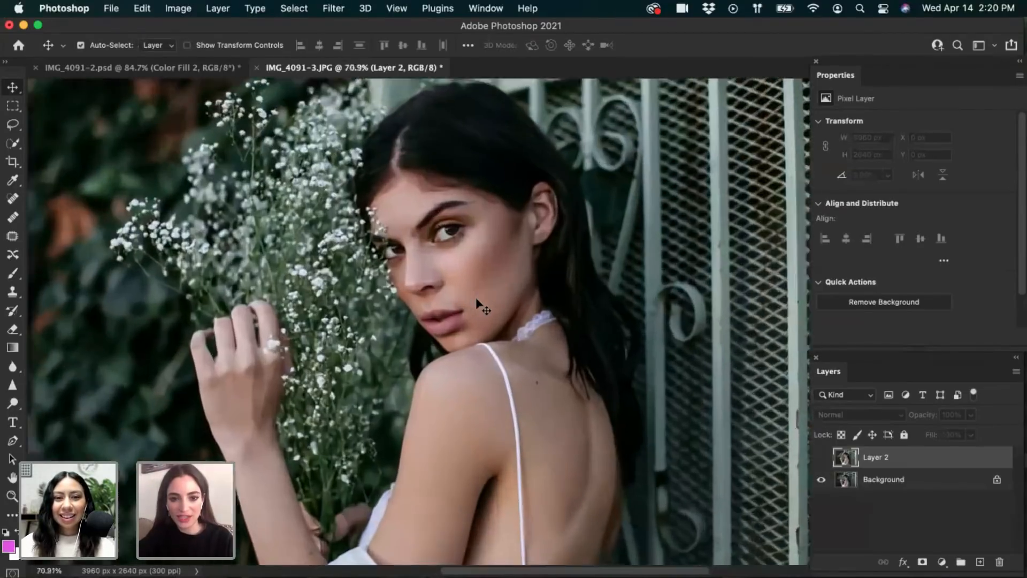
{"action": "scroll", "coordinate": [612, 353], "scroll_direction": "down", "scroll_amount": 3}
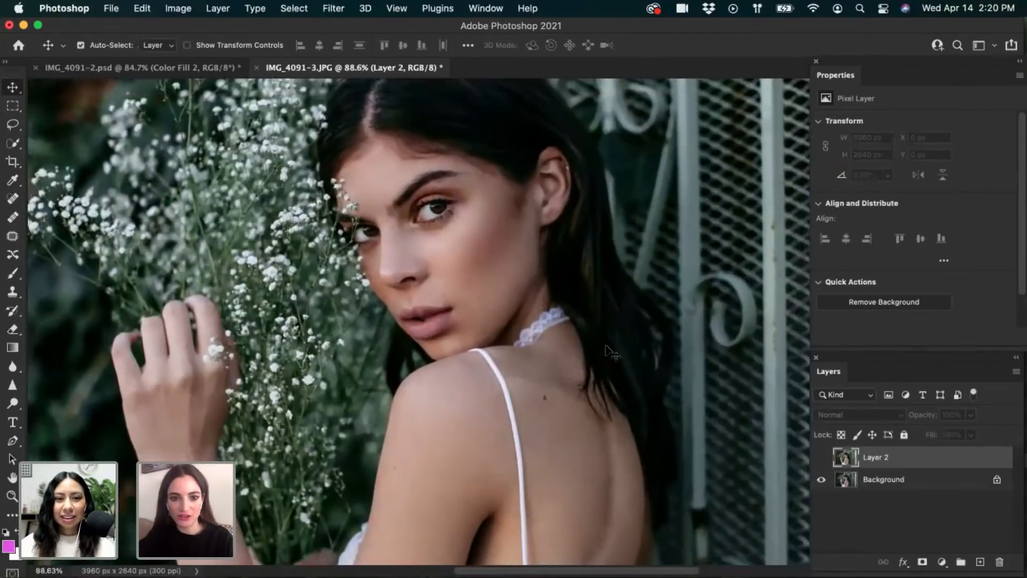
{"action": "scroll", "coordinate": [611, 354], "scroll_direction": "down", "scroll_amount": 2}
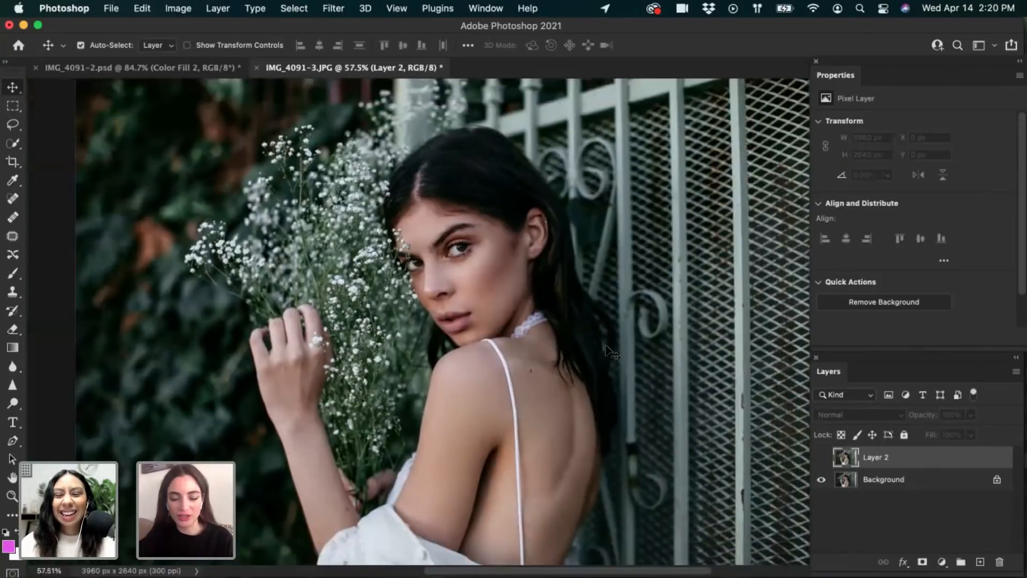
{"action": "left_click", "coordinate": [822, 462]}
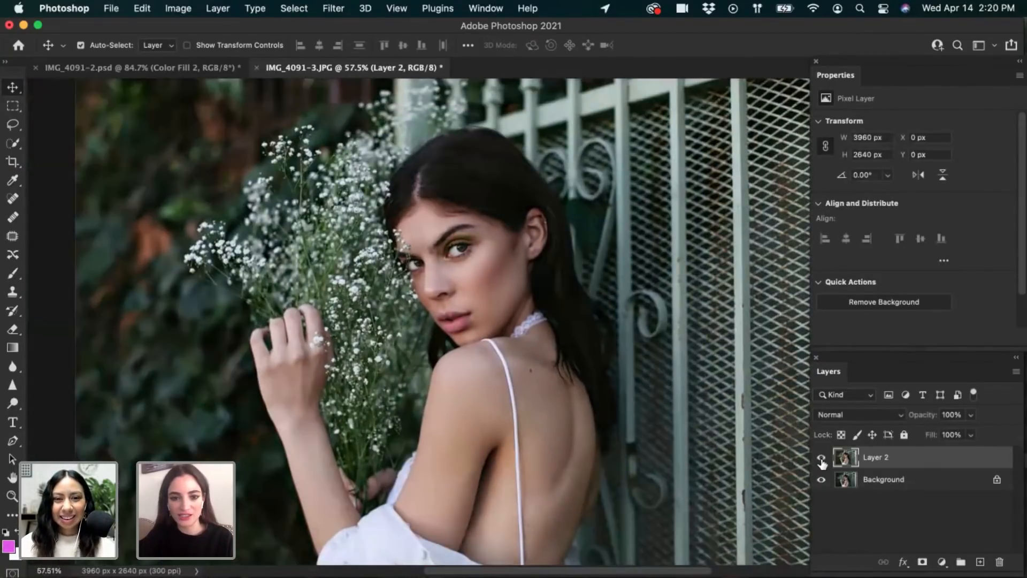
{"action": "left_click", "coordinate": [822, 462]}
{"action": "left_click", "coordinate": [822, 462]}
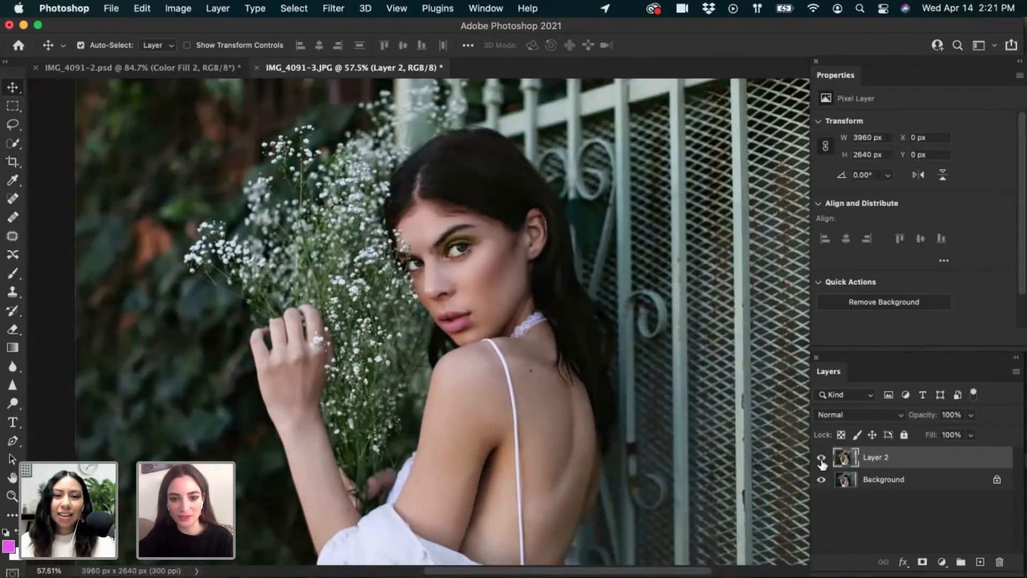
Return to IMG_4091-2.psd, inspect the graded portrait up close and as a whole, and save the file
{"action": "left_click", "coordinate": [208, 68]}
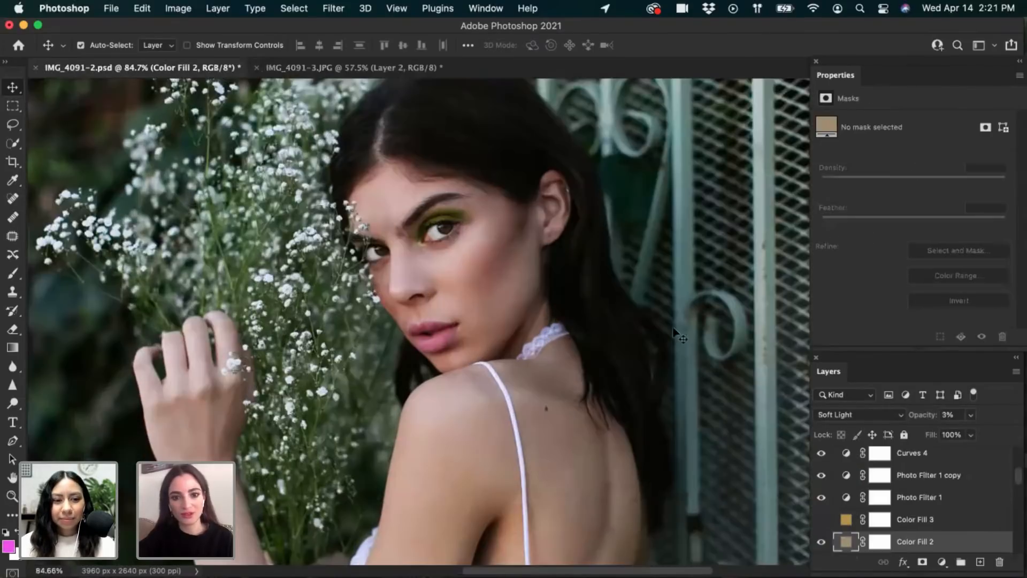
{"action": "scroll", "coordinate": [654, 409], "scroll_direction": "down", "scroll_amount": 5}
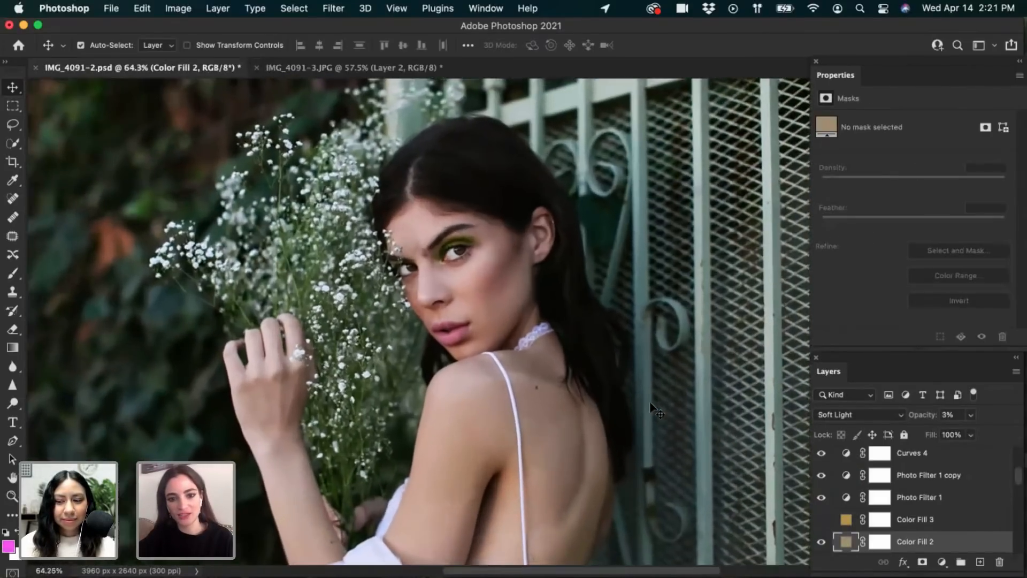
{"action": "scroll", "coordinate": [654, 410], "scroll_direction": "up", "scroll_amount": 6}
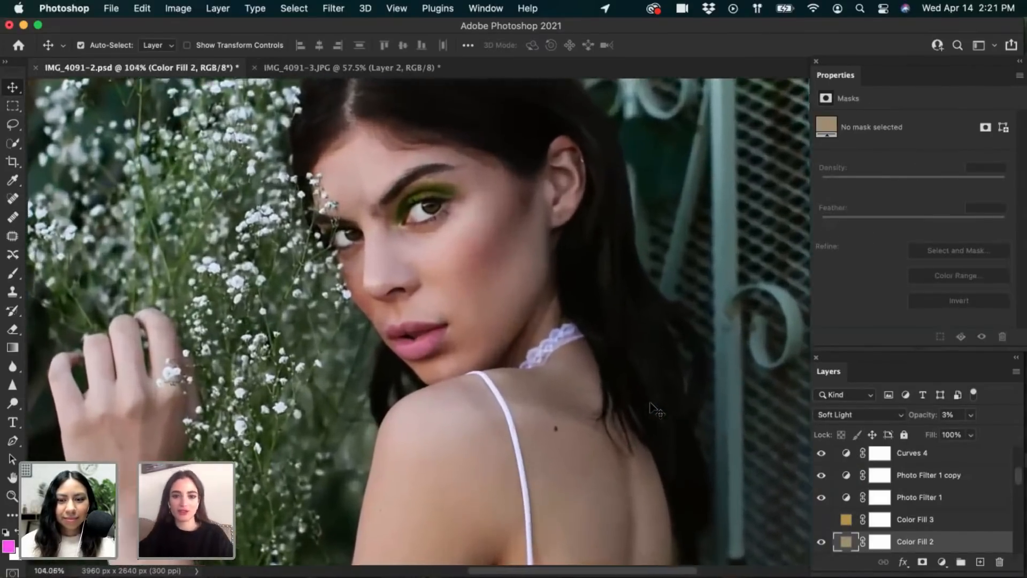
{"action": "scroll", "coordinate": [654, 409], "scroll_direction": "up", "scroll_amount": 2}
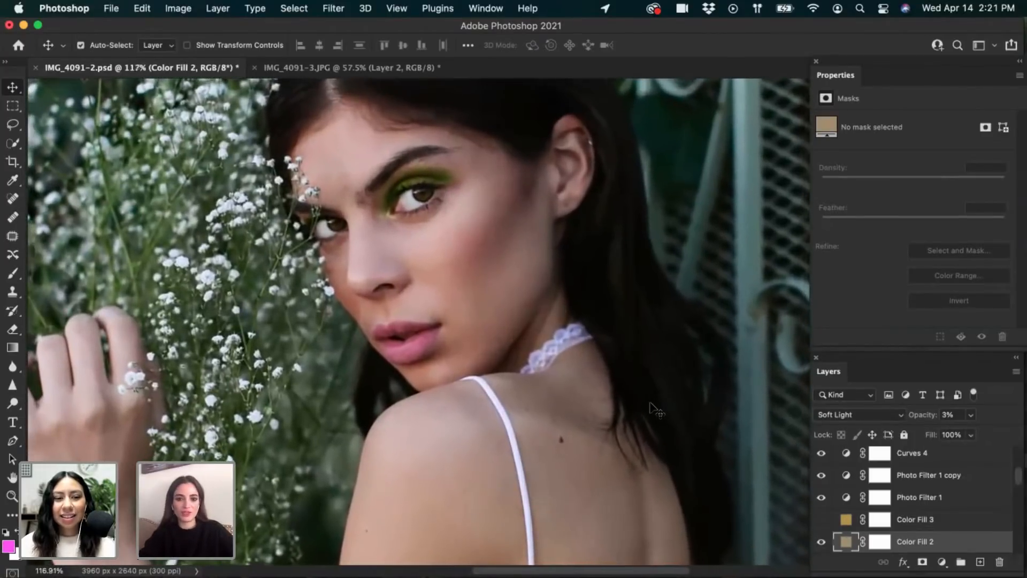
{"action": "scroll", "coordinate": [654, 410], "scroll_direction": "down", "scroll_amount": 15}
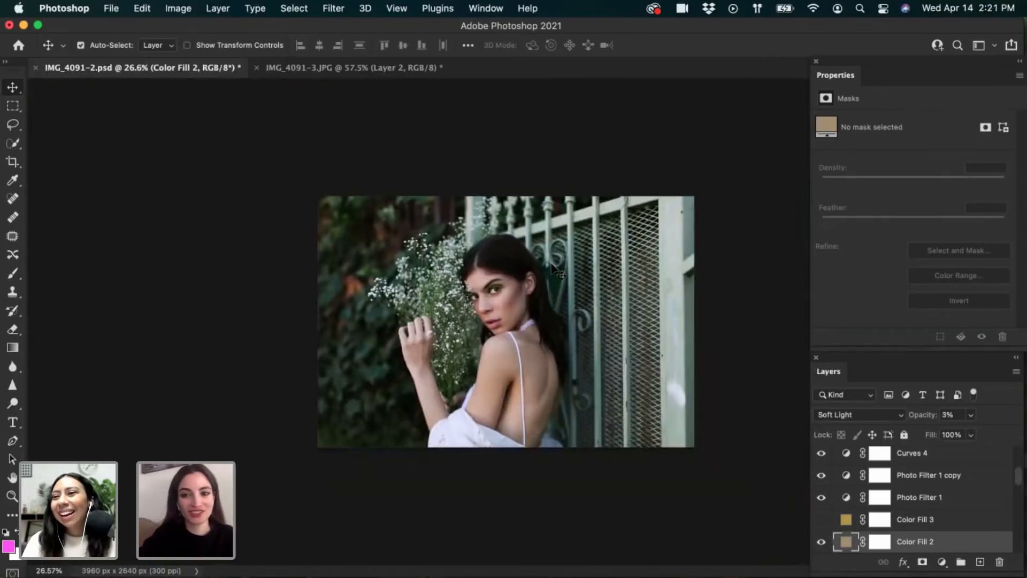
{"action": "scroll", "coordinate": [553, 268], "scroll_direction": "up", "scroll_amount": 1}
{"action": "scroll", "coordinate": [553, 267], "scroll_direction": "up", "scroll_amount": 1}
{"action": "scroll", "coordinate": [552, 265], "scroll_direction": "up", "scroll_amount": 6}
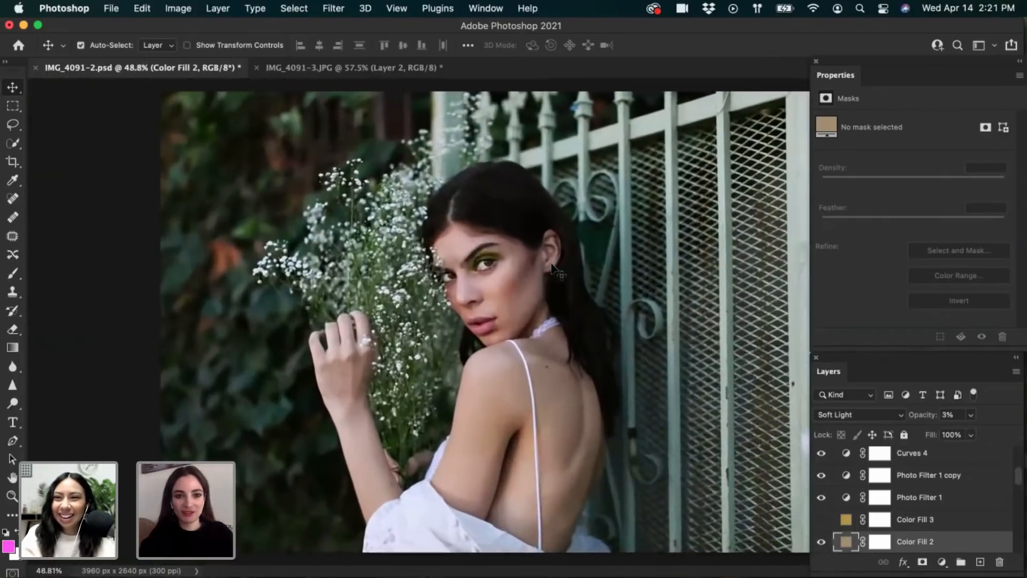
{"action": "scroll", "coordinate": [552, 265], "scroll_direction": "up", "scroll_amount": 2}
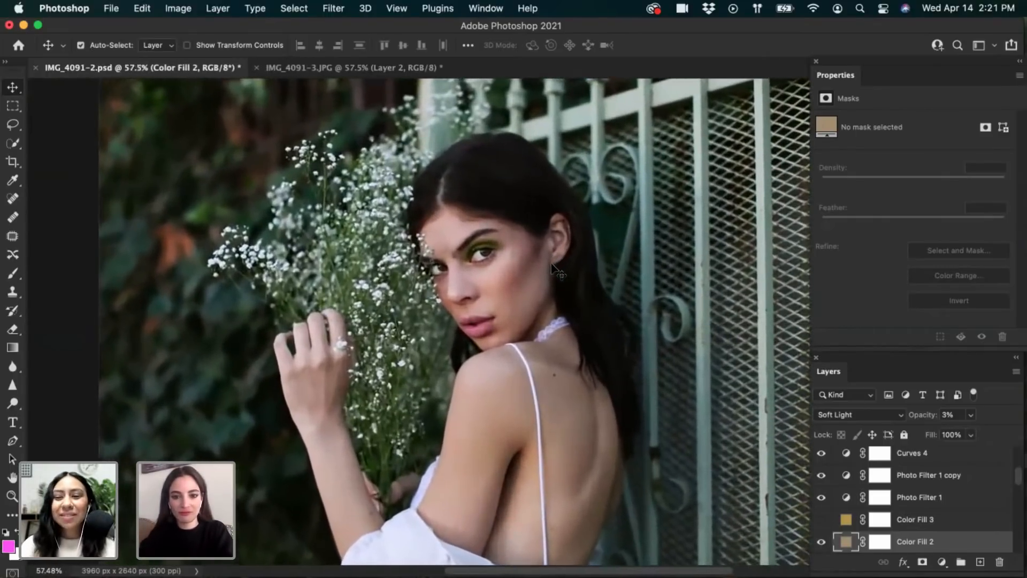
{"action": "key", "text": "super+s"}
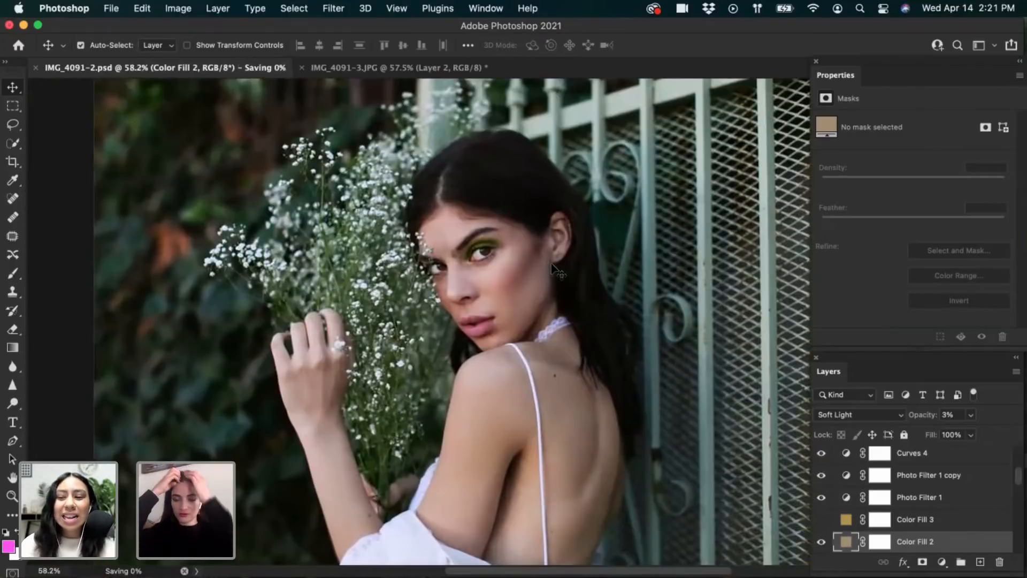